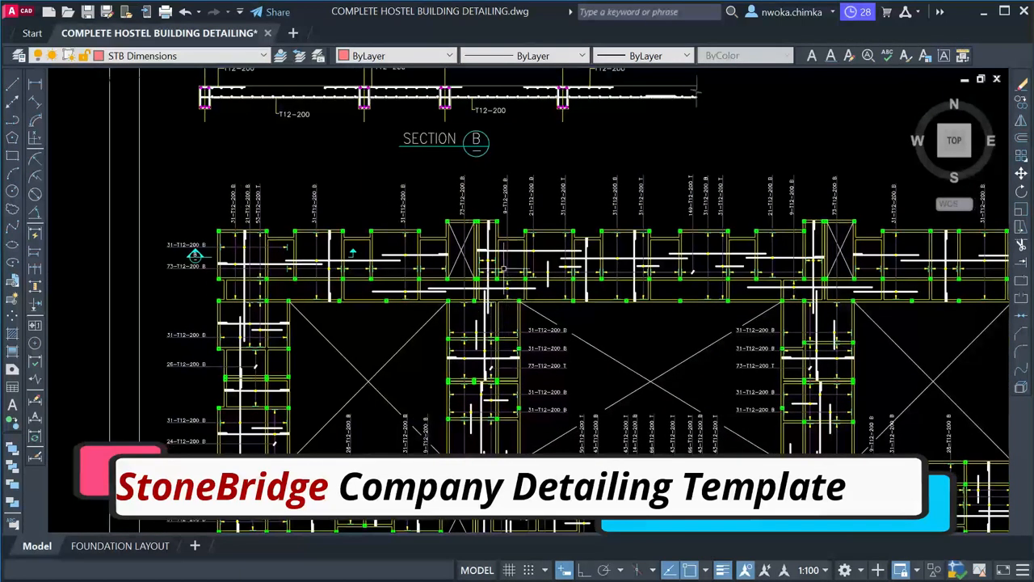
# Examine the first floor slab reinforcement plan of the hostel building and its sheet layout.
pyautogui.scroll(3, 501, 251)
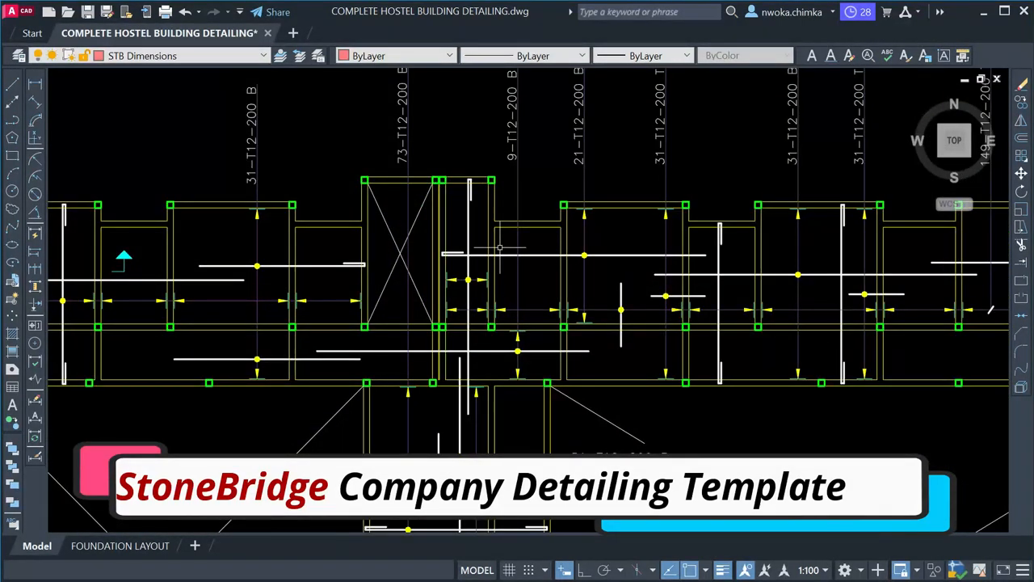
pyautogui.scroll(-4, 500, 248)
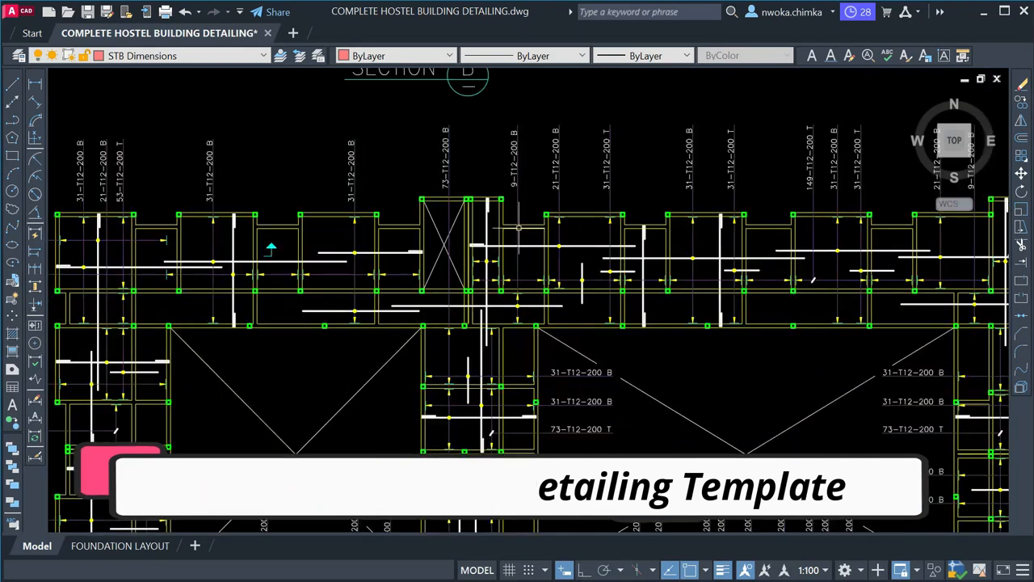
pyautogui.scroll(-4, 457, 233)
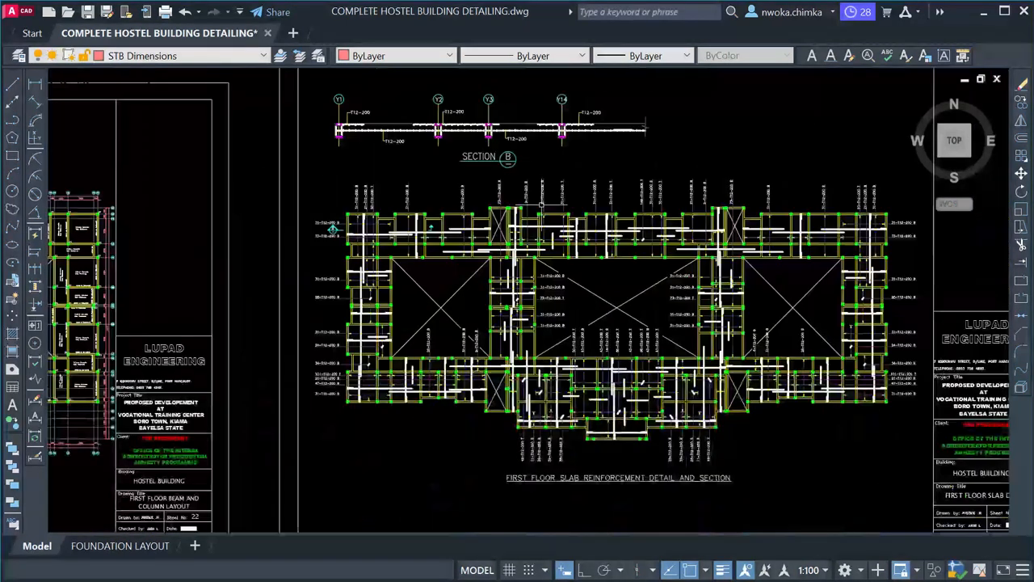
pyautogui.moveTo(584, 214); pyautogui.dragTo(434, 191, button='middle')
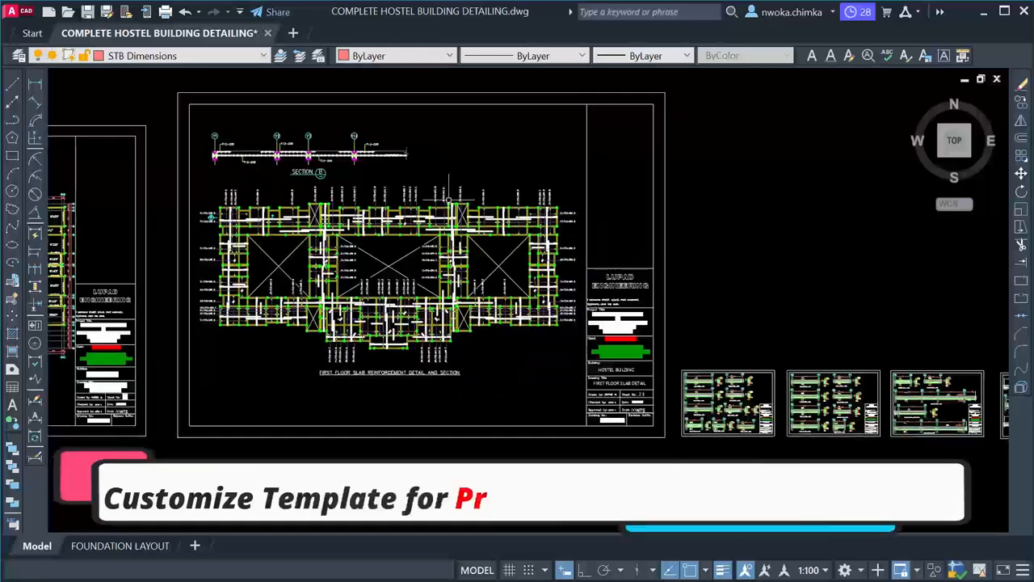
pyautogui.scroll(2, 731, 422)
pyautogui.scroll(1, 715, 359)
pyautogui.scroll(-3, 821, 304)
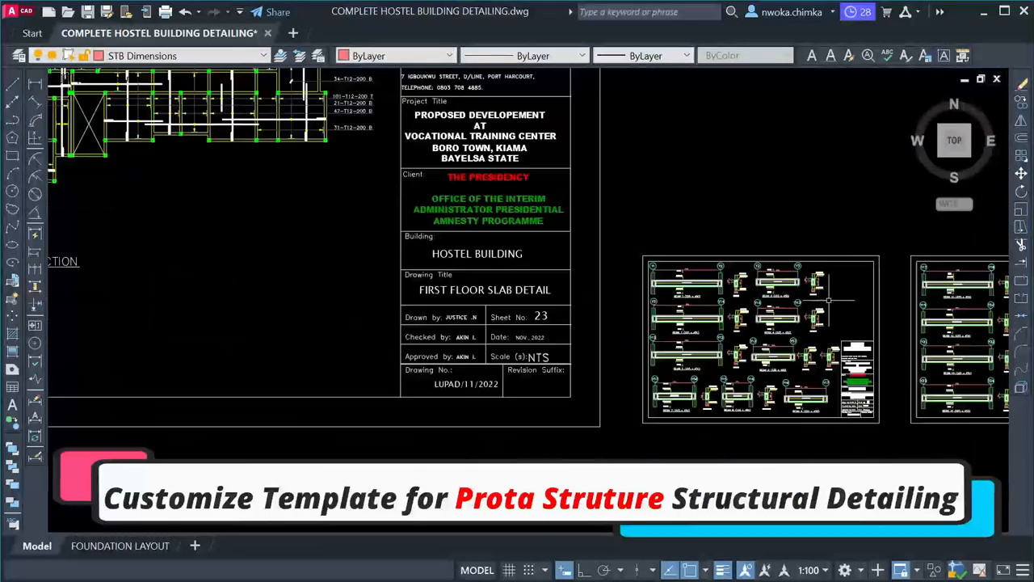
# Examine the first floor beam and column layout with its beam labels and slab thickness notes.
pyautogui.moveTo(414, 315); pyautogui.dragTo(822, 326, button='middle')
pyautogui.scroll(3, 258, 162)
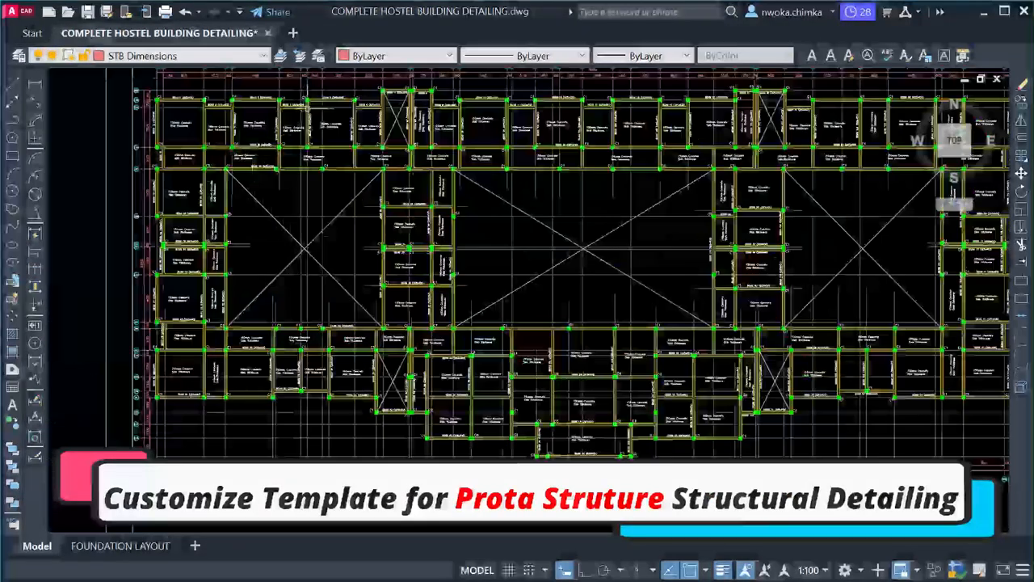
pyautogui.scroll(4, 411, 232)
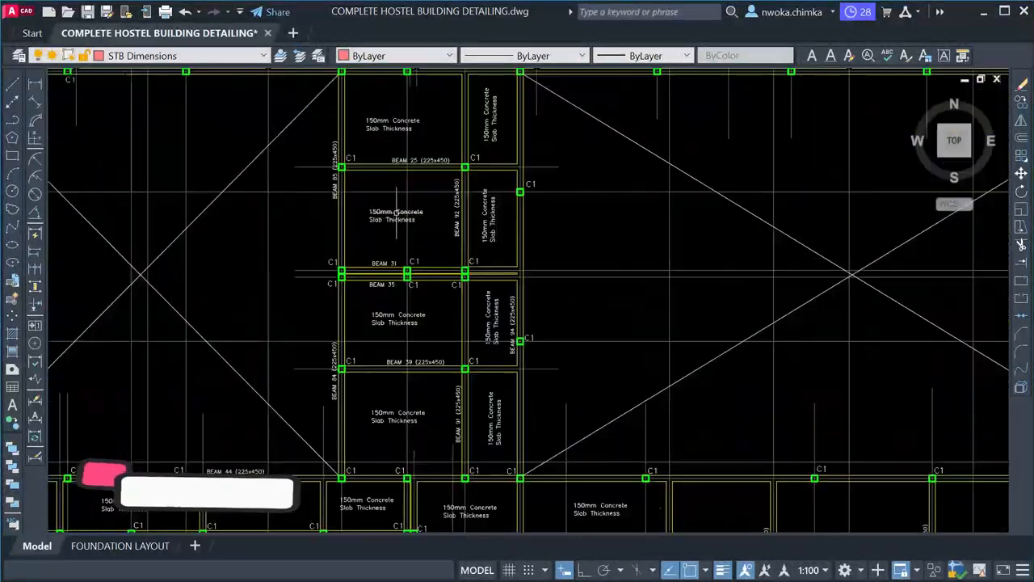
pyautogui.scroll(-5, 343, 197)
pyautogui.scroll(-2, 688, 283)
# Examine the reinforced concrete detail sheets for the first and second floor beams.
pyautogui.scroll(3, 790, 361)
pyautogui.scroll(2, 420, 288)
pyautogui.scroll(2, 372, 236)
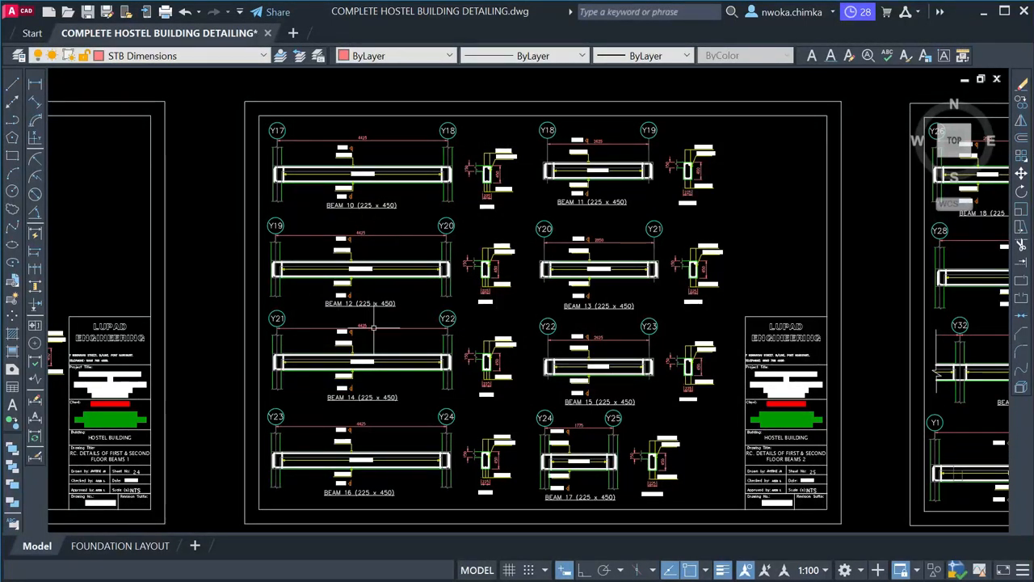
pyautogui.scroll(2, 417, 292)
pyautogui.scroll(-2, 450, 266)
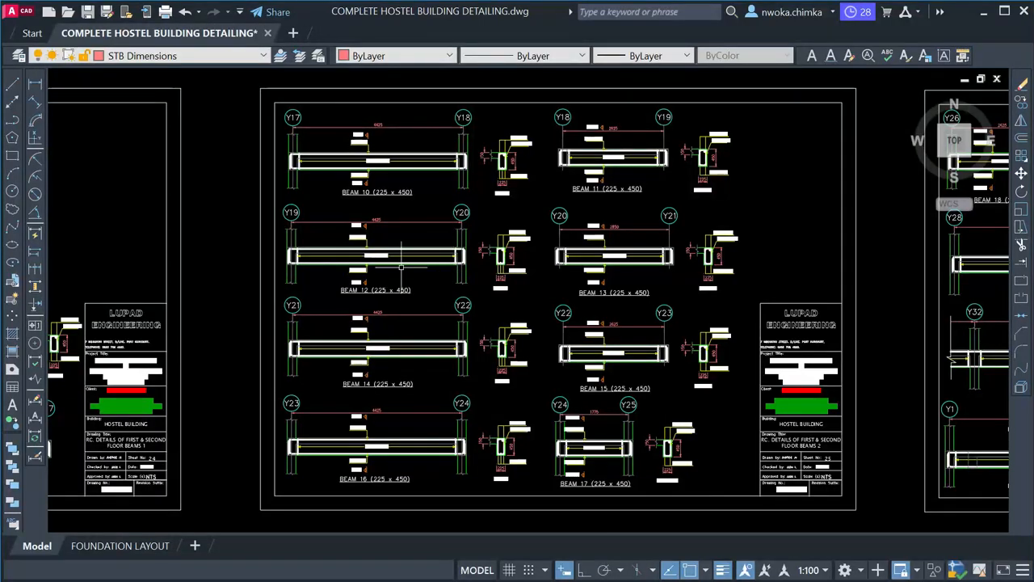
pyautogui.scroll(2, 401, 264)
pyautogui.scroll(-4, 671, 279)
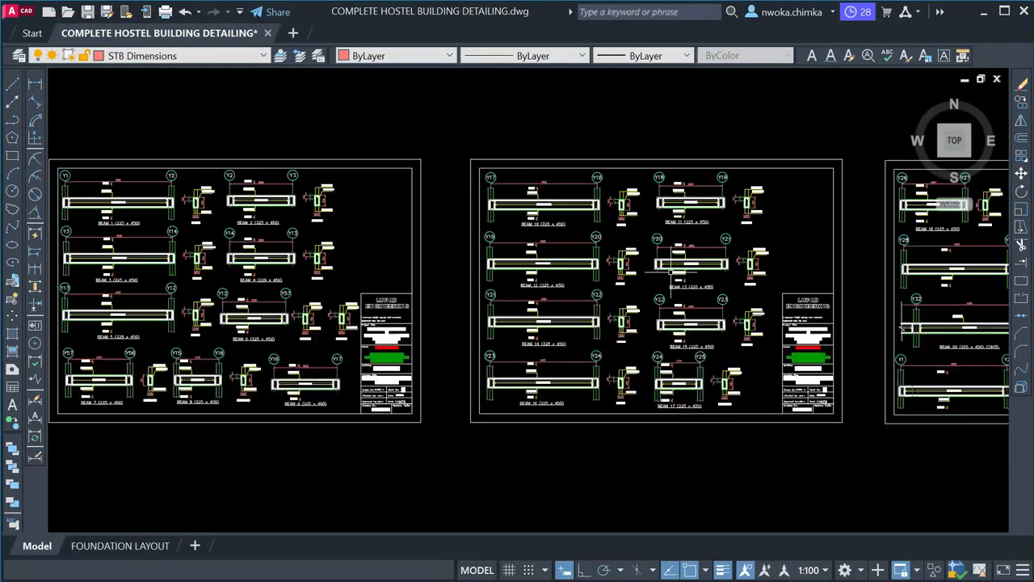
# Return to the first floor slab reinforcement plan and examine the bar labels around the central void.
pyautogui.moveTo(538, 287); pyautogui.dragTo(737, 292, button='middle')
pyautogui.scroll(-4, 739, 292)
pyautogui.moveTo(264, 274); pyautogui.dragTo(614, 448, button='middle')
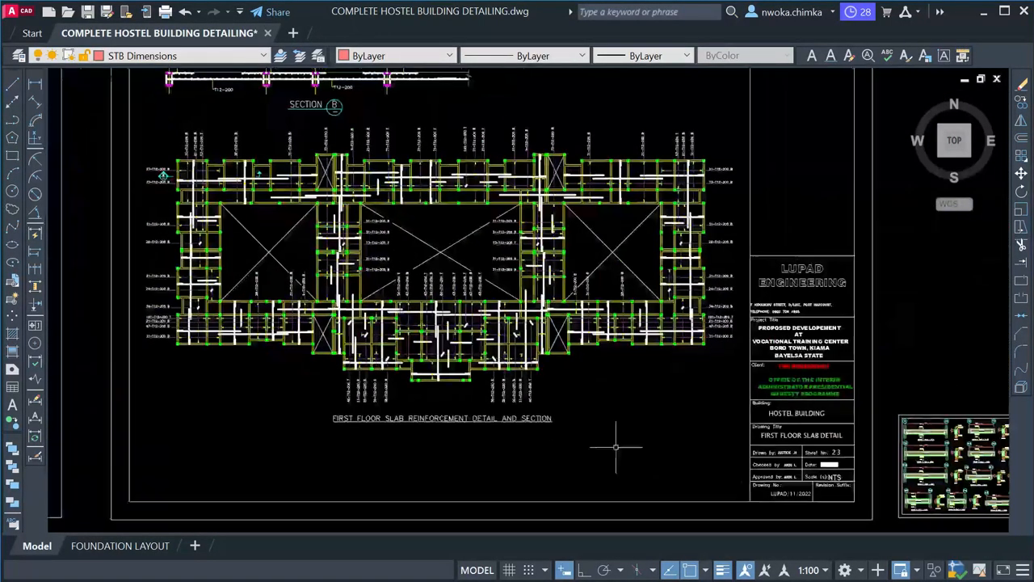
pyautogui.scroll(2, 334, 251)
pyautogui.moveTo(336, 251); pyautogui.dragTo(371, 280, button='middle')
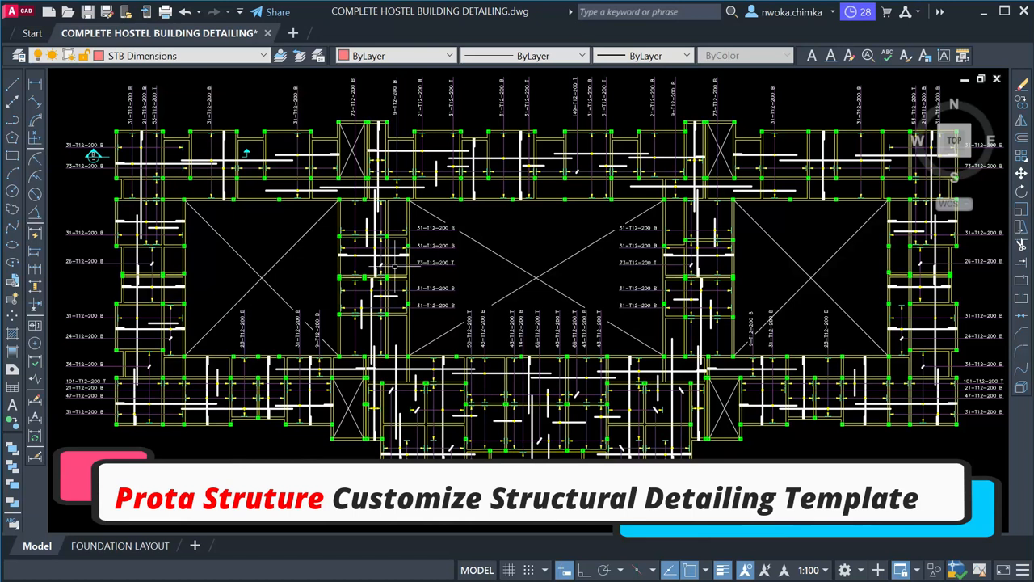
pyautogui.scroll(2, 439, 237)
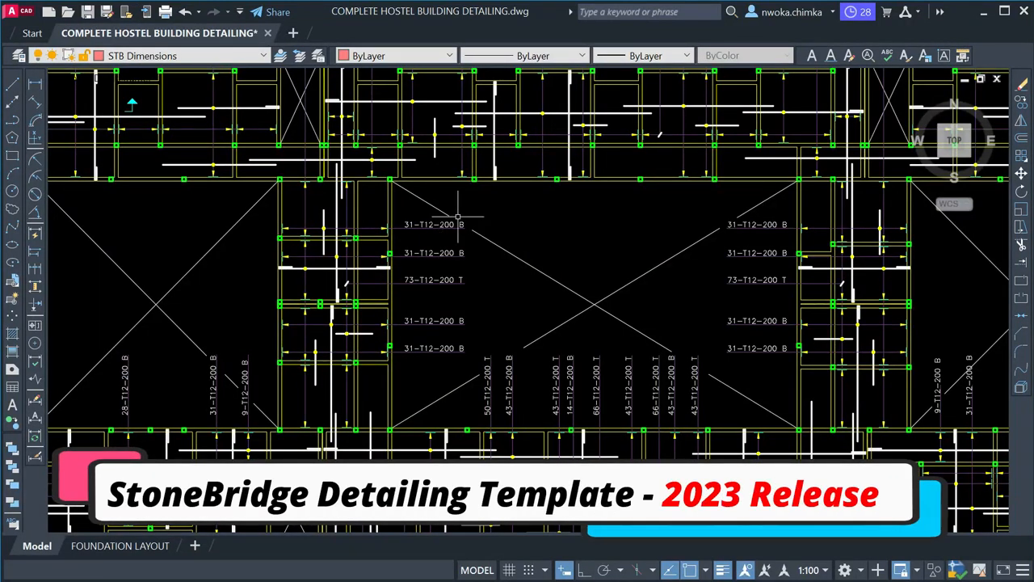
pyautogui.moveTo(454, 219)
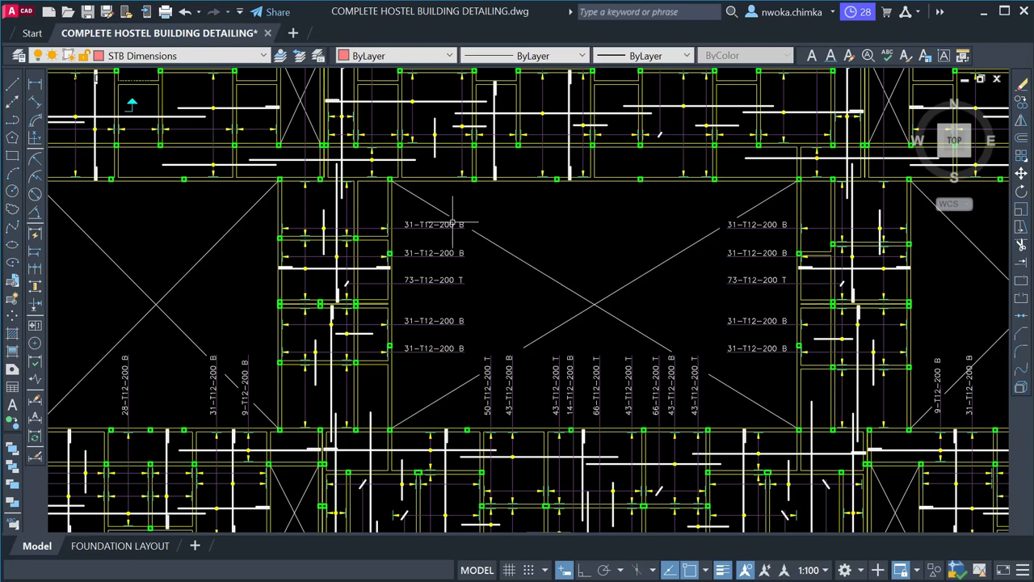
pyautogui.scroll(-2, 454, 220)
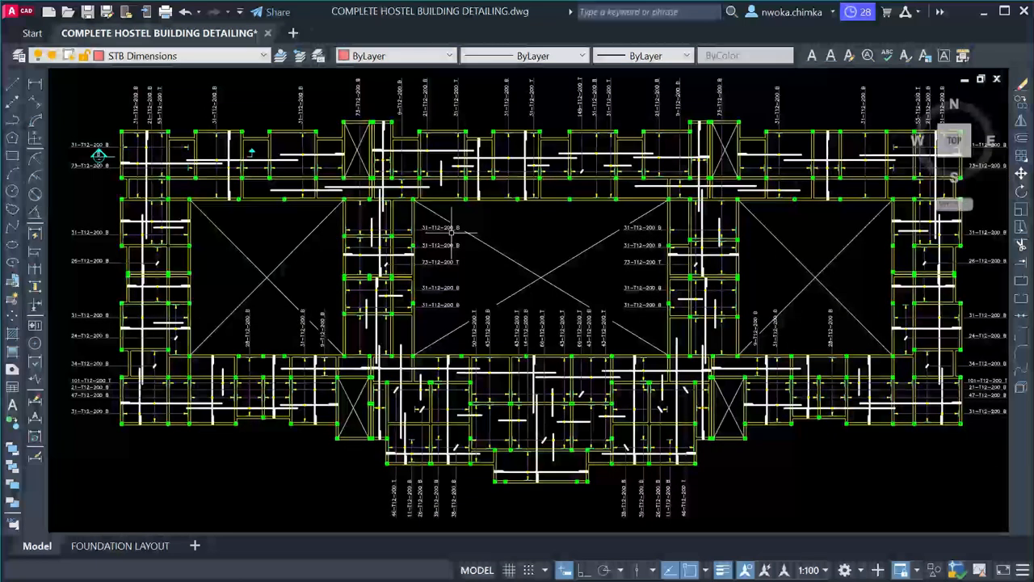
pyautogui.moveTo(412, 234)
pyautogui.mouseDown(button='middle')
pyautogui.moveTo(440, 303)
pyautogui.moveTo(444, 283)
pyautogui.moveTo(449, 329)
pyautogui.mouseUp(button='middle')
pyautogui.moveTo(425, 273); pyautogui.dragTo(465, 337, button='middle')
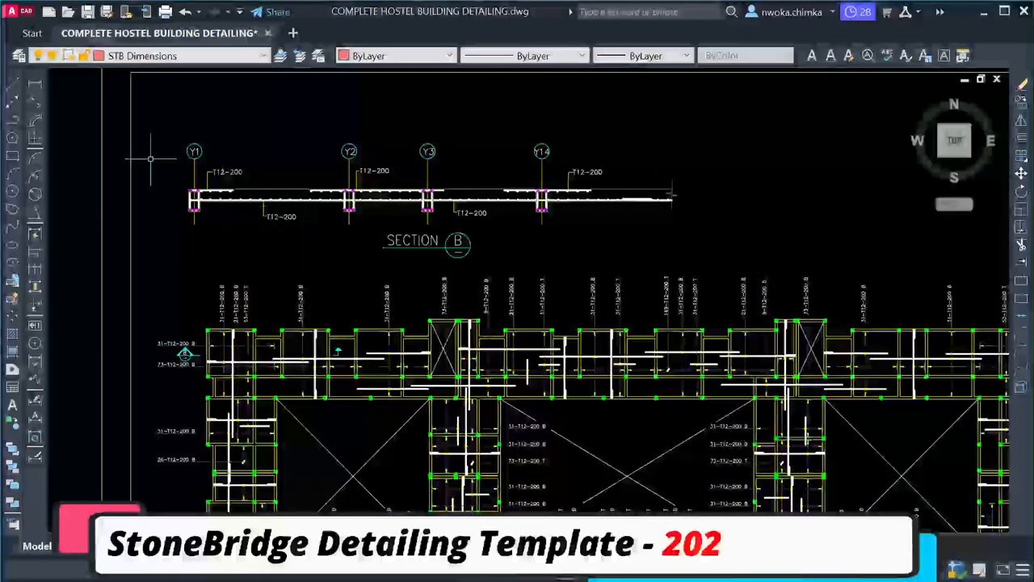
# Examine Section B above the slab reinforcement plan, including its gridlines and bar callouts.
pyautogui.scroll(2, 196, 172)
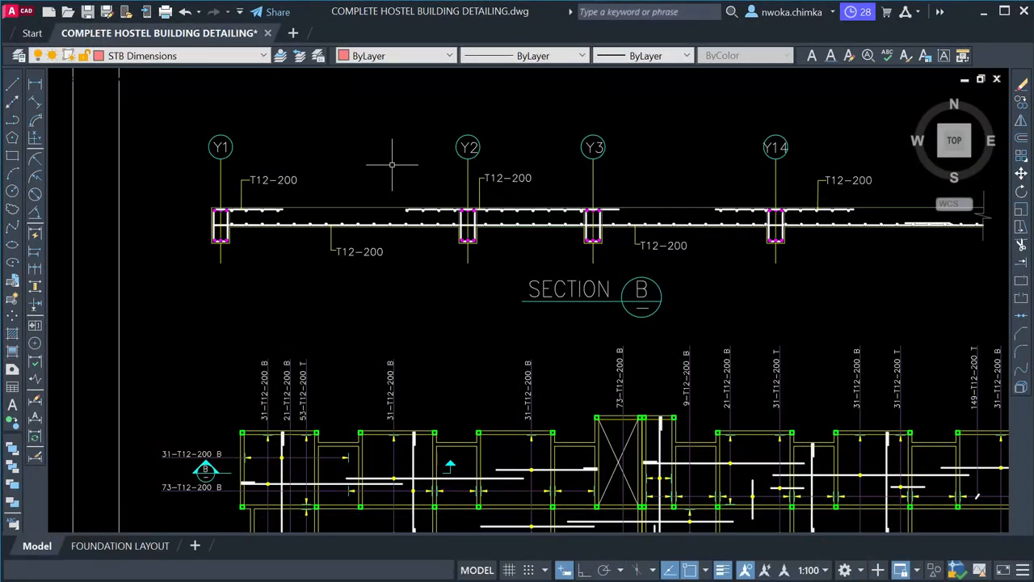
pyautogui.scroll(-2, 392, 164)
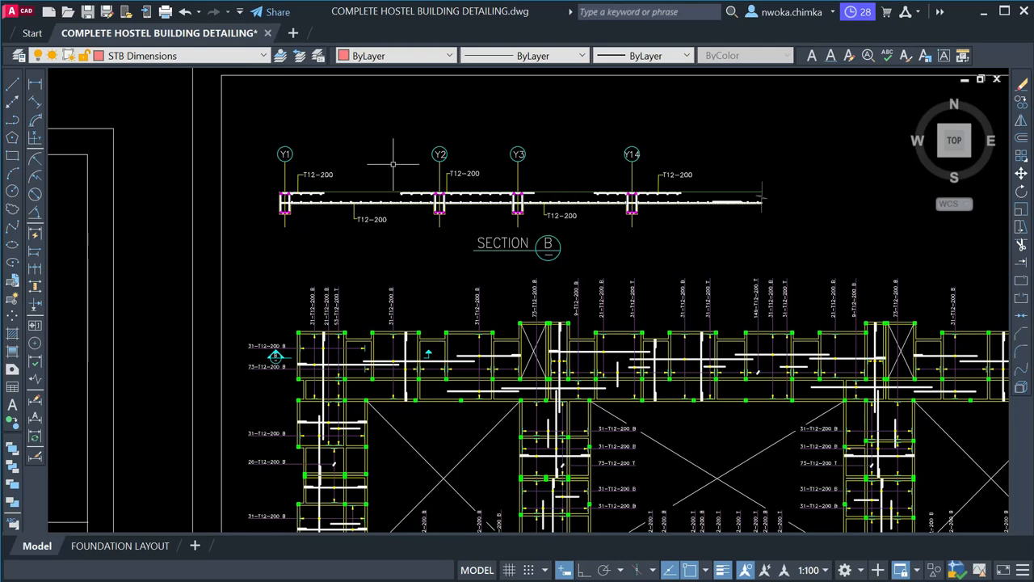
pyautogui.moveTo(392, 162); pyautogui.dragTo(398, 202, button='middle')
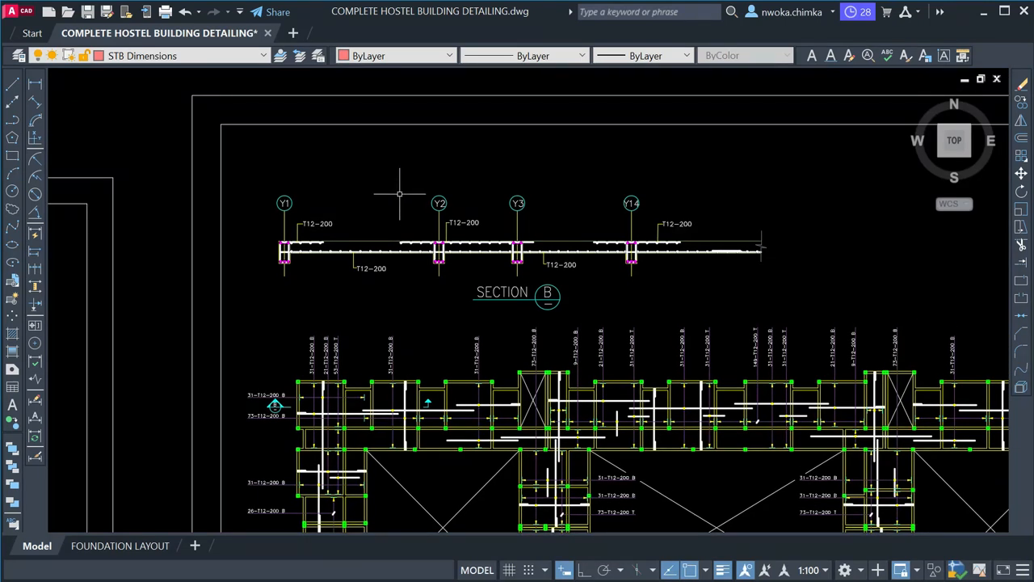
# Minimise the hostel building drawing and close the open template folder window.
pyautogui.click(984, 18)
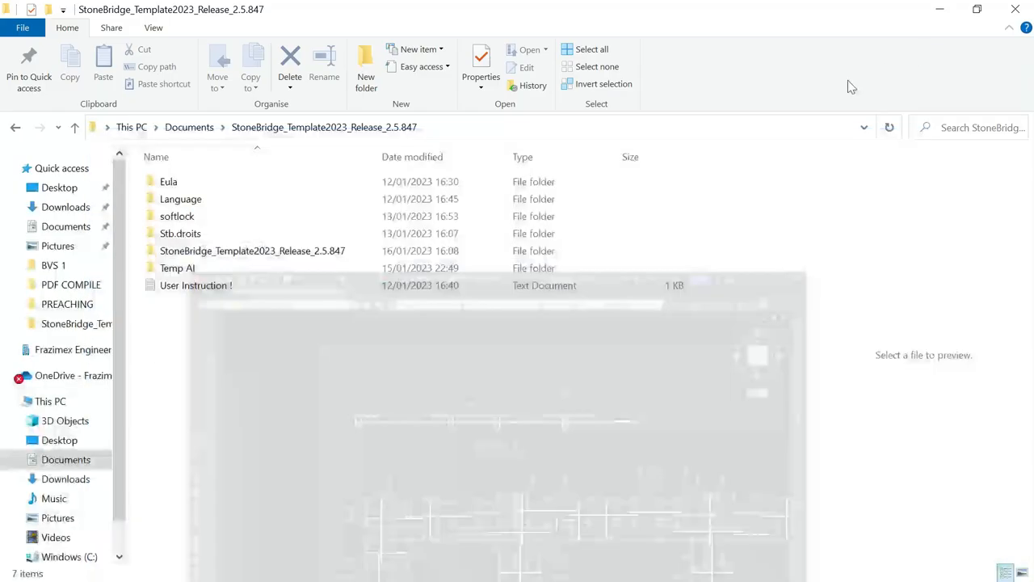
pyautogui.click(1016, 9)
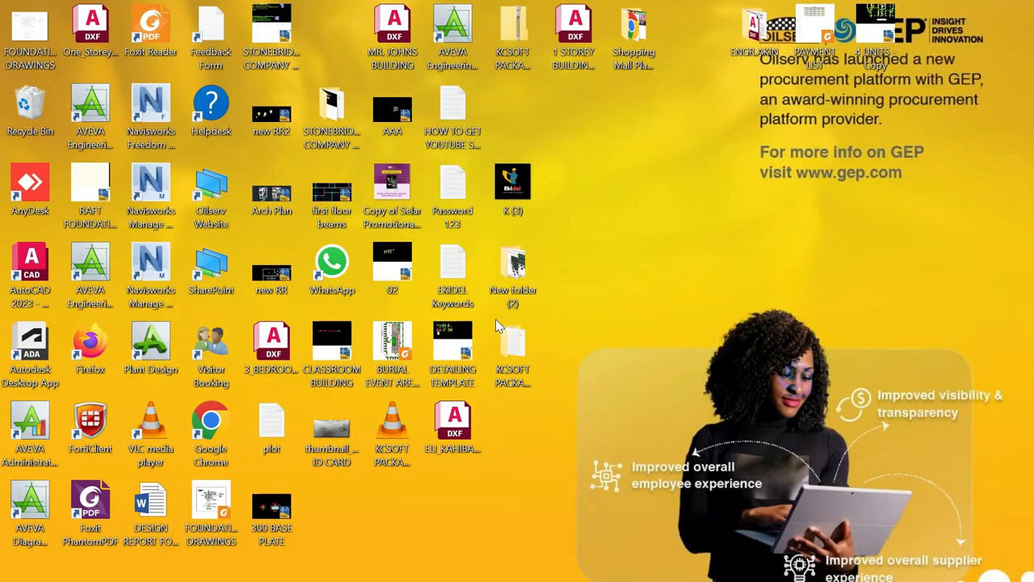
pyautogui.moveTo(994, 577)
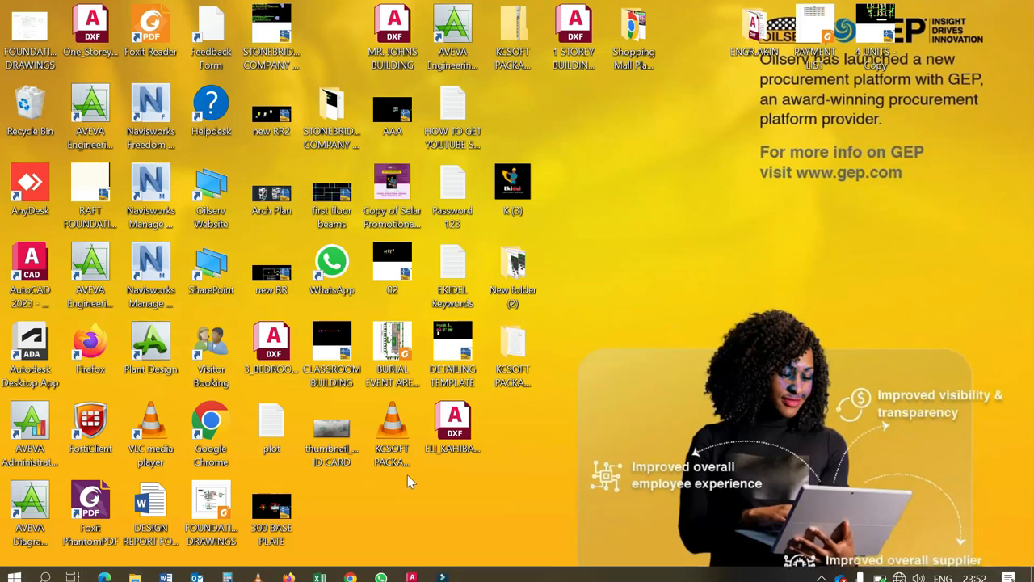
# In File Explorer, open the StoneBridge_Template2023_Release_2.5.847 workbook from the nested folders of that name in Documents.
pyautogui.press('super+e')
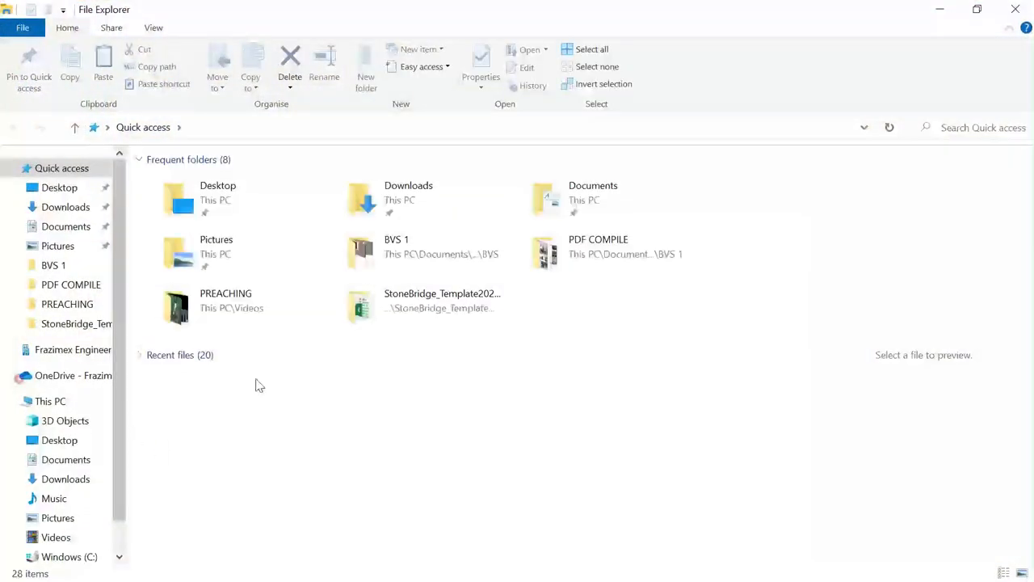
pyautogui.click(57, 226)
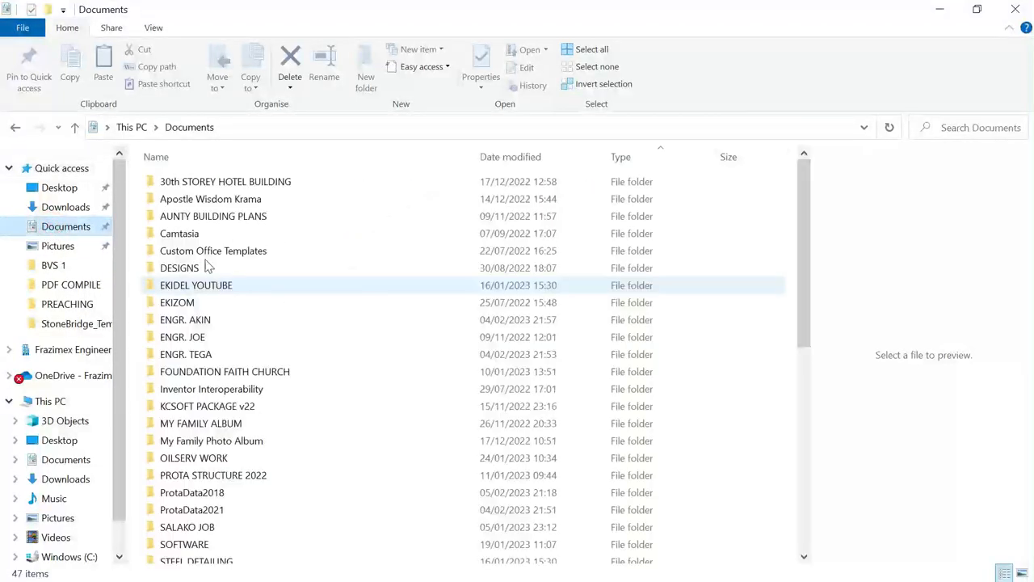
pyautogui.scroll(-2, 253, 242)
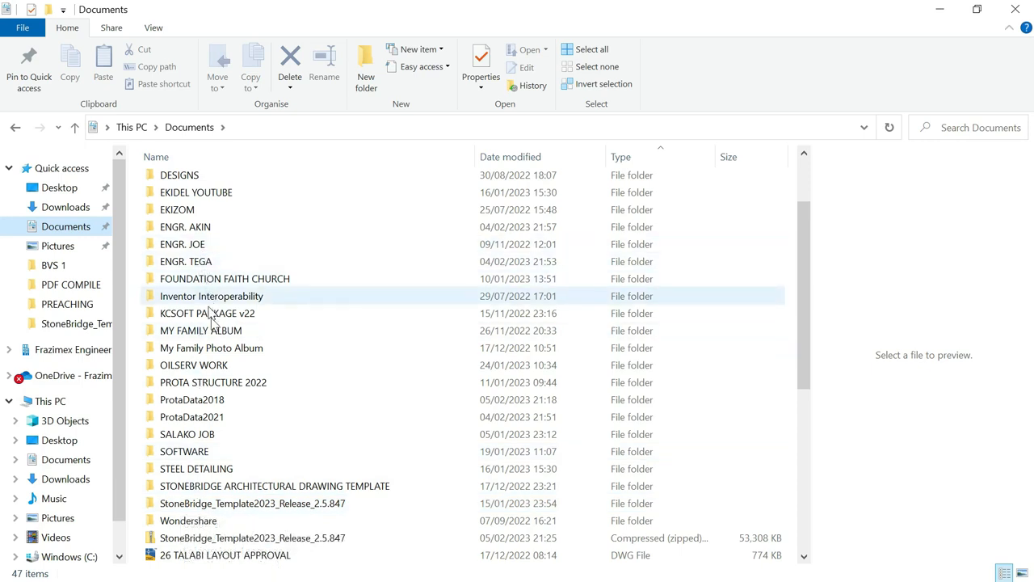
pyautogui.moveTo(224, 391)
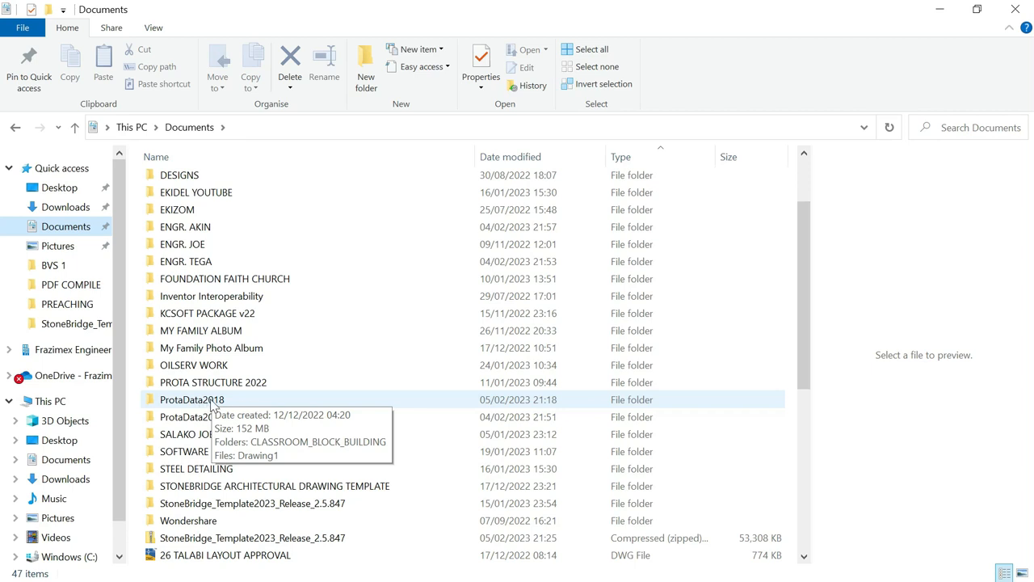
pyautogui.doubleClick(209, 506)
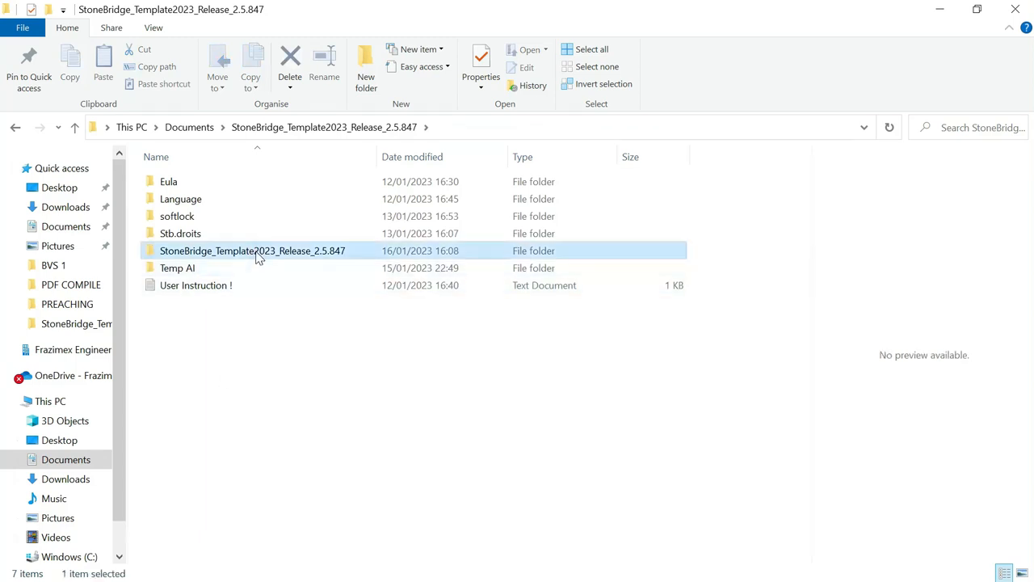
pyautogui.doubleClick(256, 251)
pyautogui.doubleClick(215, 181)
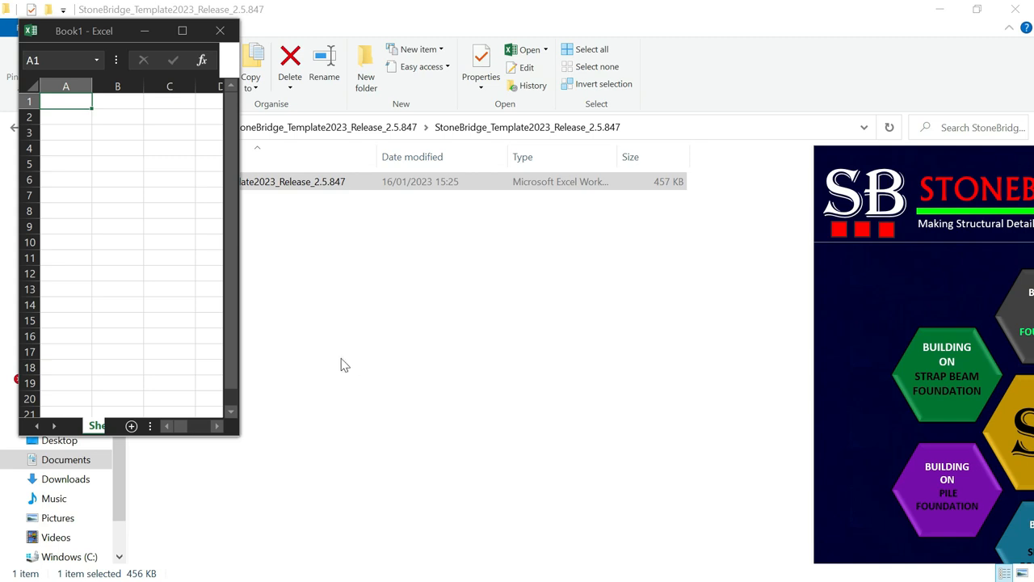
# Switch to the Excel window showing the StoneBridge_Template2023_Release_2.5.847 template catalogue.
pyautogui.press('super')
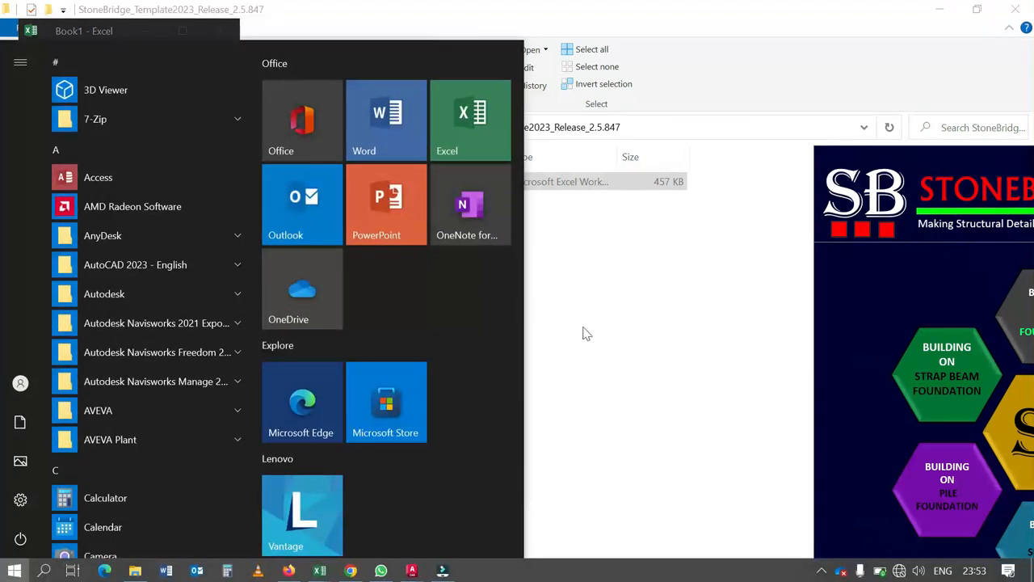
pyautogui.moveTo(320, 571)
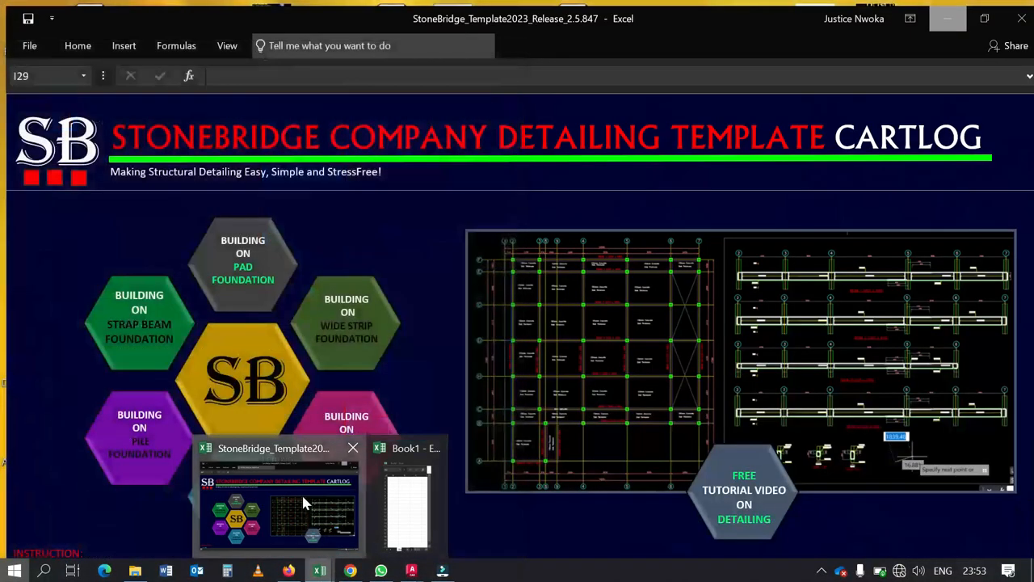
pyautogui.click(303, 495)
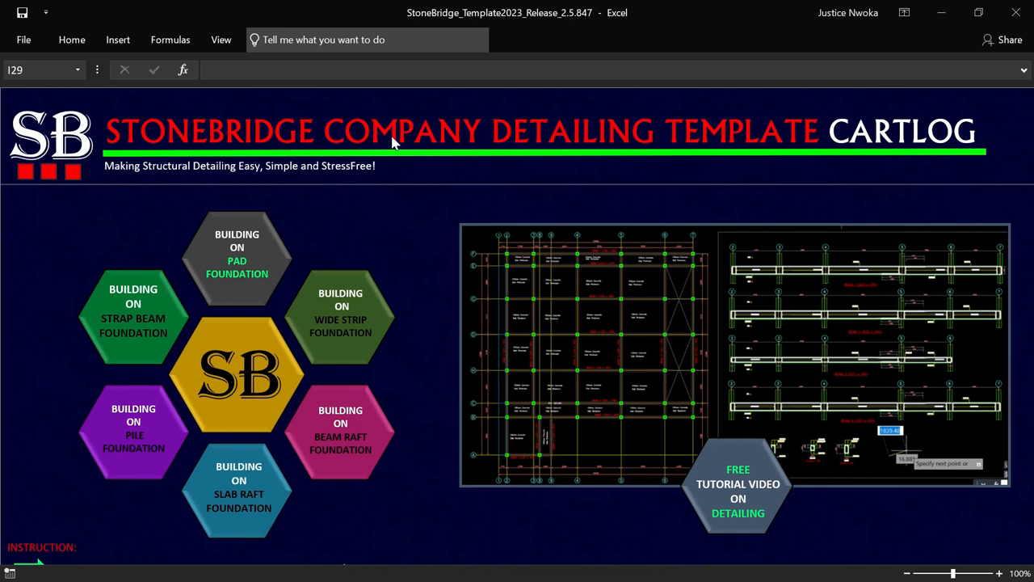
# Open the template for a building on pad foundation from the catalogue and switch to its AutoCAD window.
pyautogui.click(234, 256)
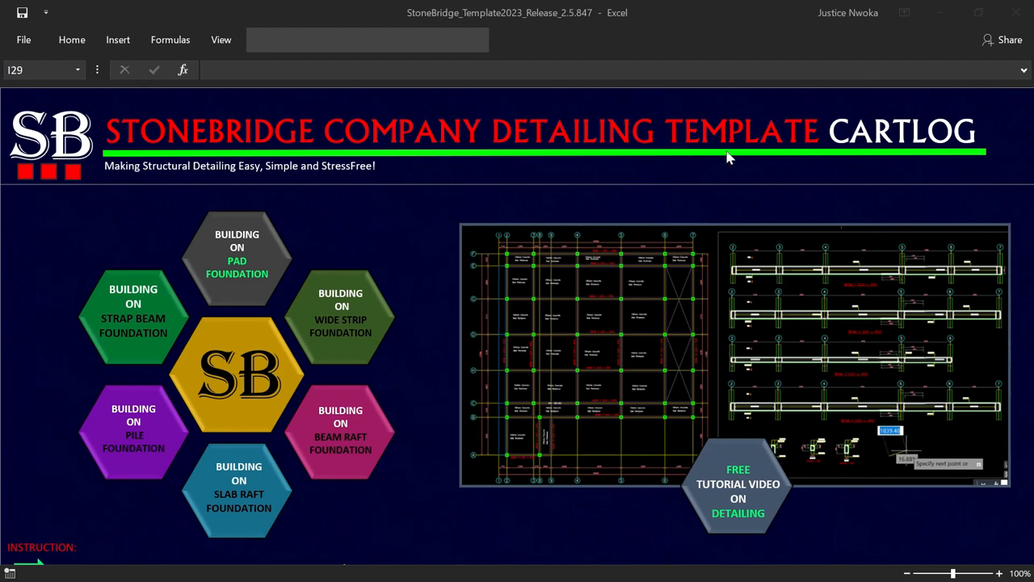
pyautogui.press('super')
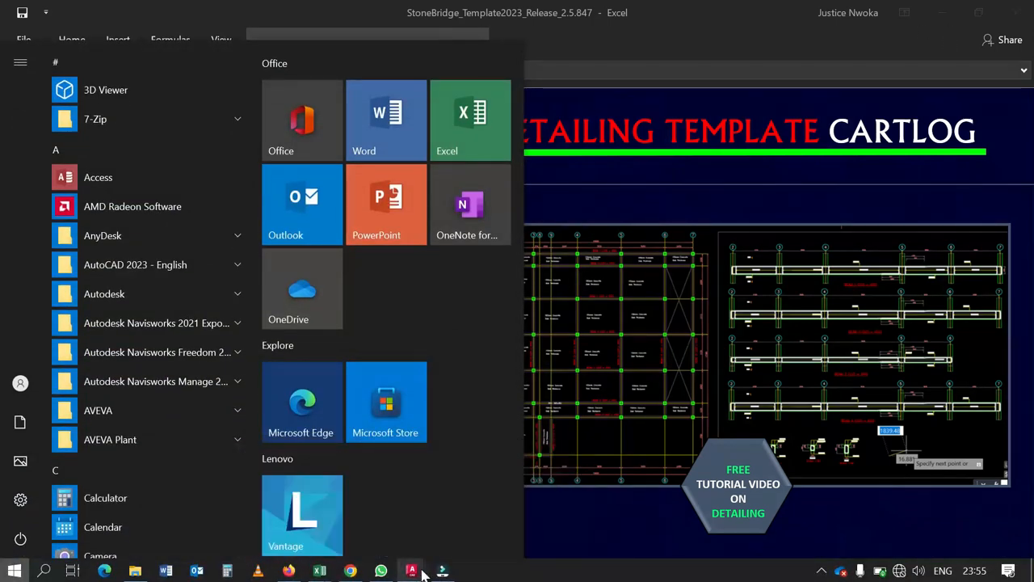
pyautogui.moveTo(416, 570)
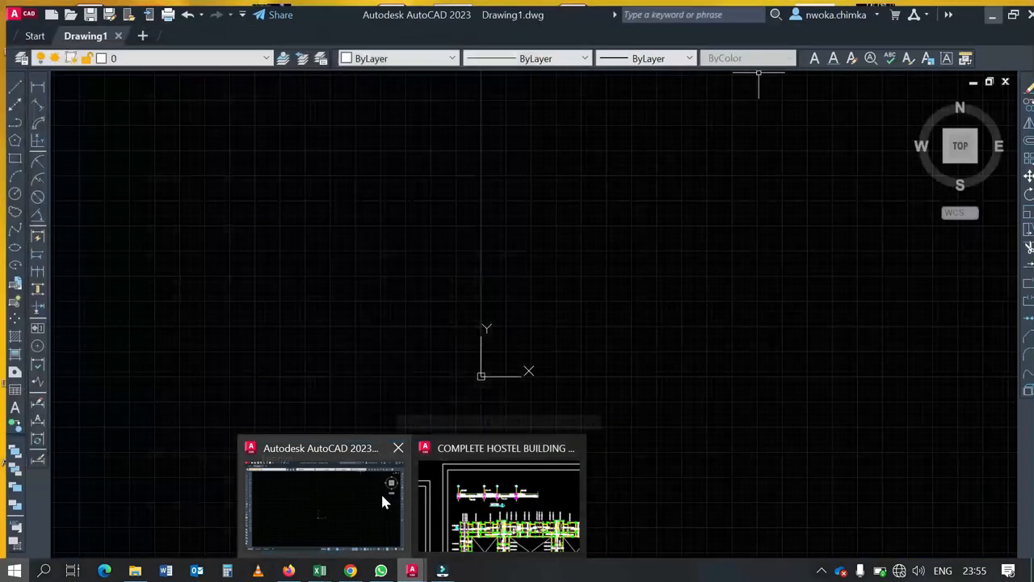
pyautogui.click(485, 495)
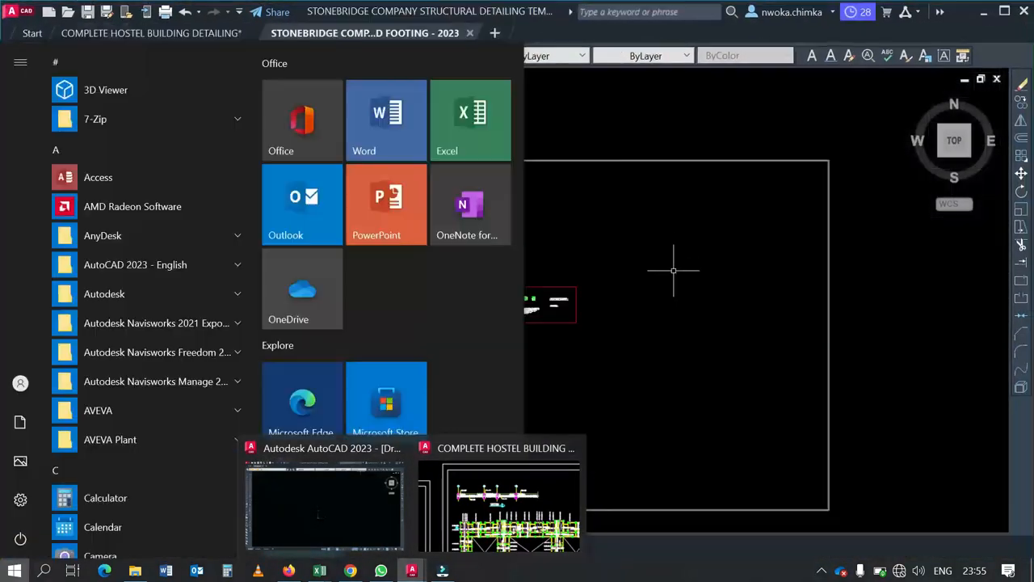
# Return to the pad foundation template and inspect the drawings inside the small red frame in model space.
pyautogui.click(635, 81)
pyautogui.click(636, 81)
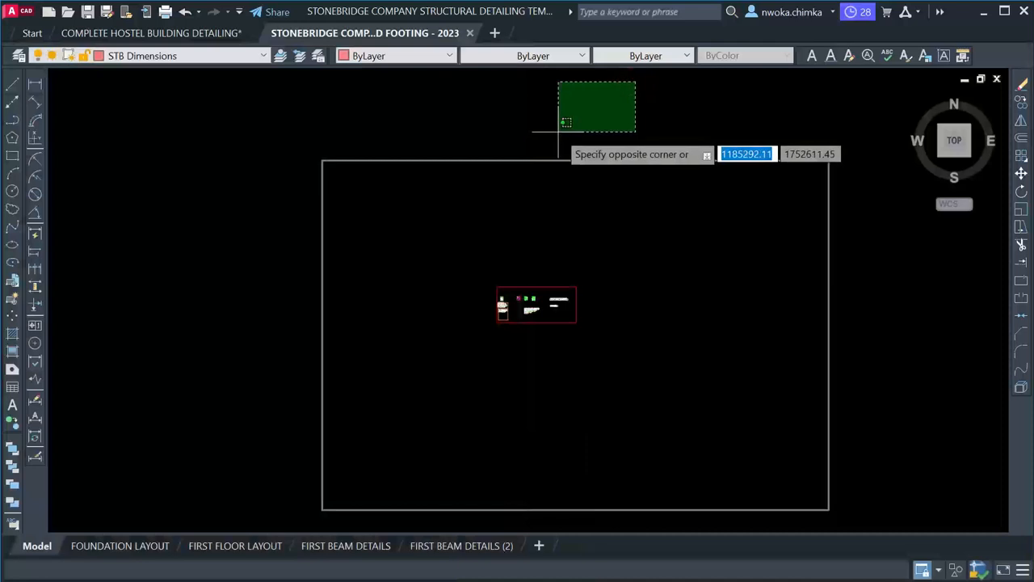
pyautogui.click(668, 117)
pyautogui.scroll(4, 517, 291)
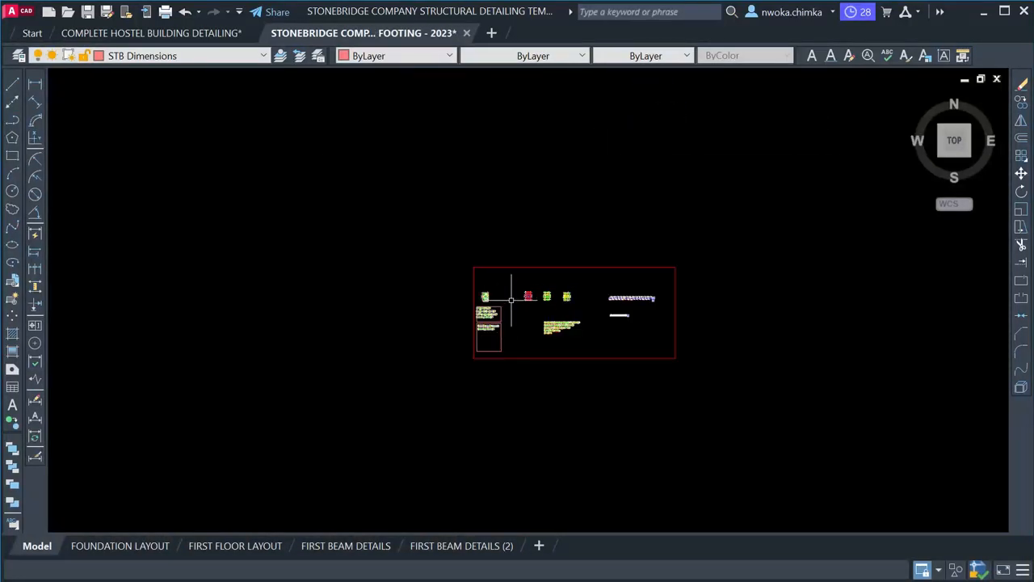
pyautogui.scroll(4, 522, 293)
# Close the pad foundation template drawing and minimise AutoCAD to return to the template catalogue.
pyautogui.click(466, 32)
pyautogui.click(573, 358)
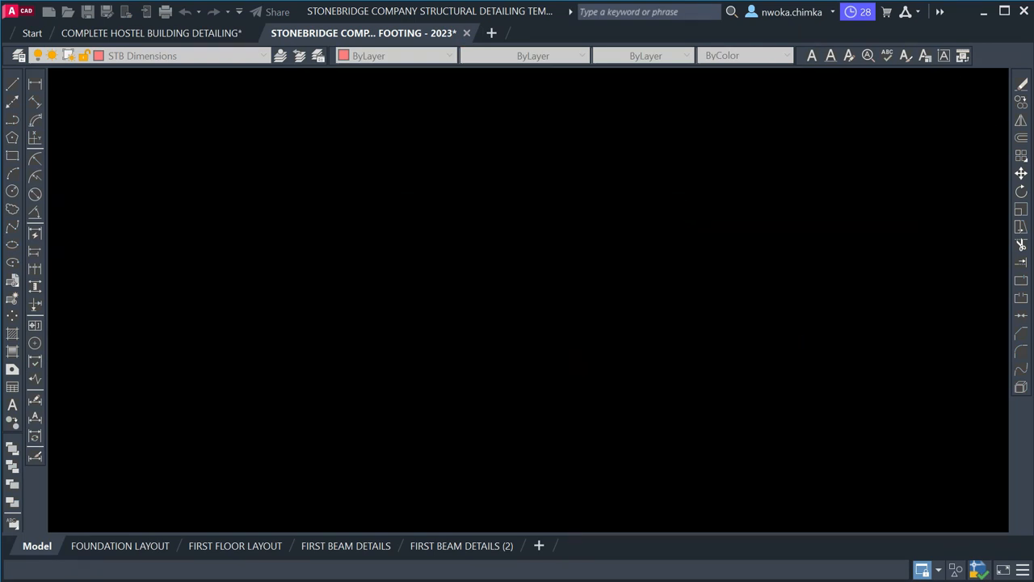
pyautogui.click(984, 12)
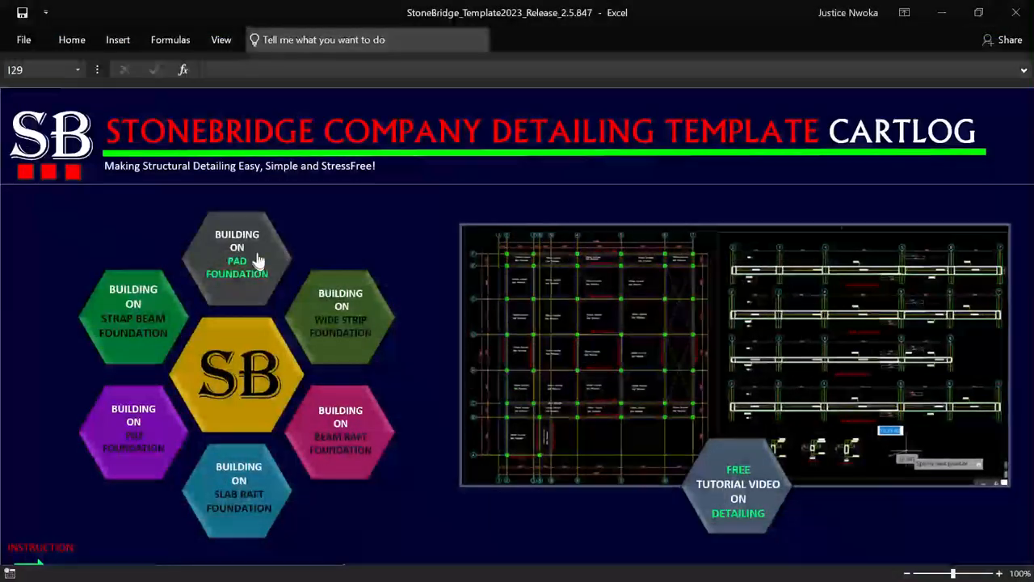
# Restore the catalogue workbook to a floating window, widen it and close the blank Book1 workbook behind it.
pyautogui.click(979, 12)
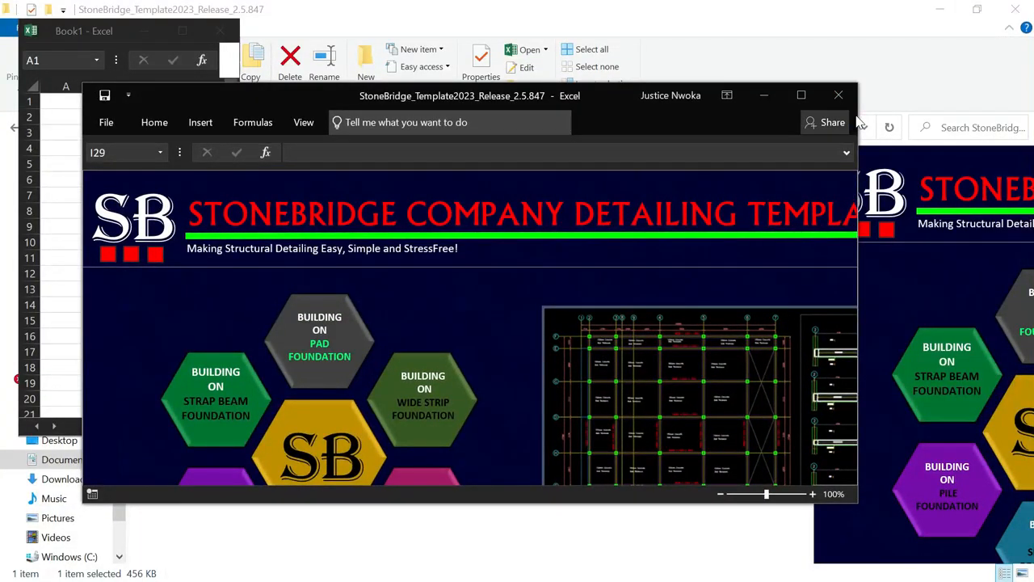
pyautogui.moveTo(858, 117); pyautogui.dragTo(1033, 129)
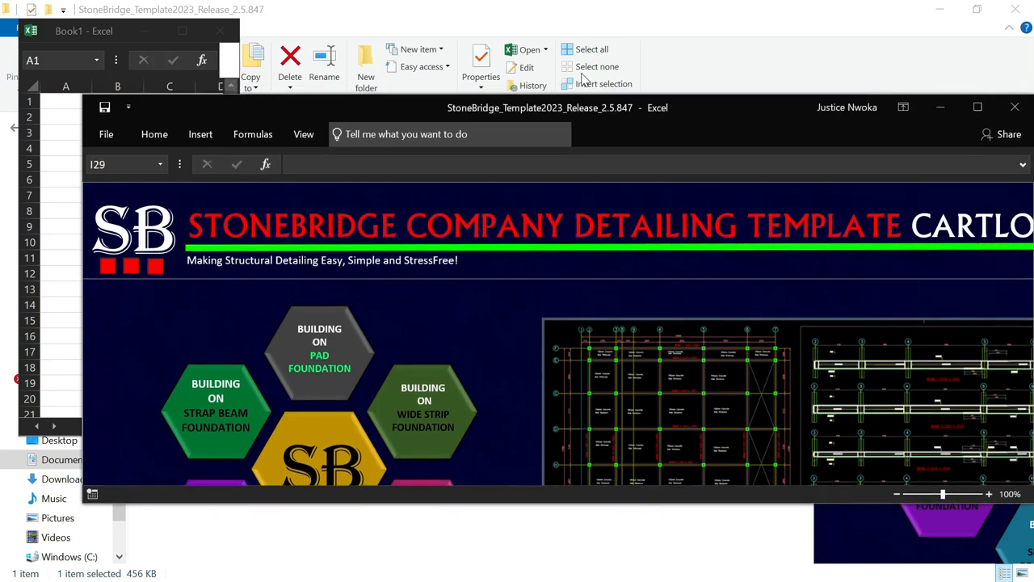
pyautogui.moveTo(661, 100); pyautogui.dragTo(665, 115)
pyautogui.click(223, 31)
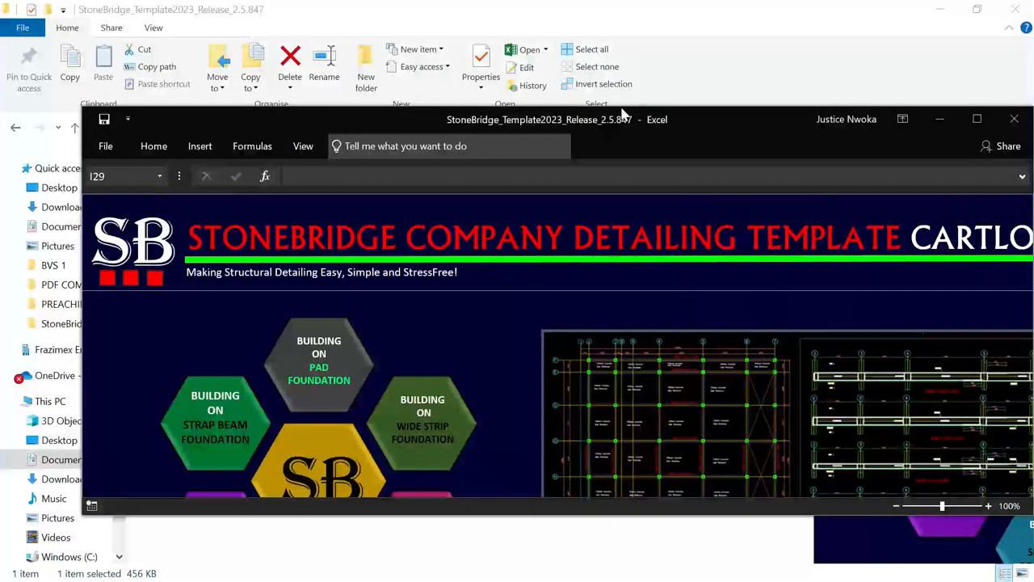
# Reposition the catalogue window and increase its height to show all the foundation type options.
pyautogui.moveTo(681, 118); pyautogui.dragTo(683, 80)
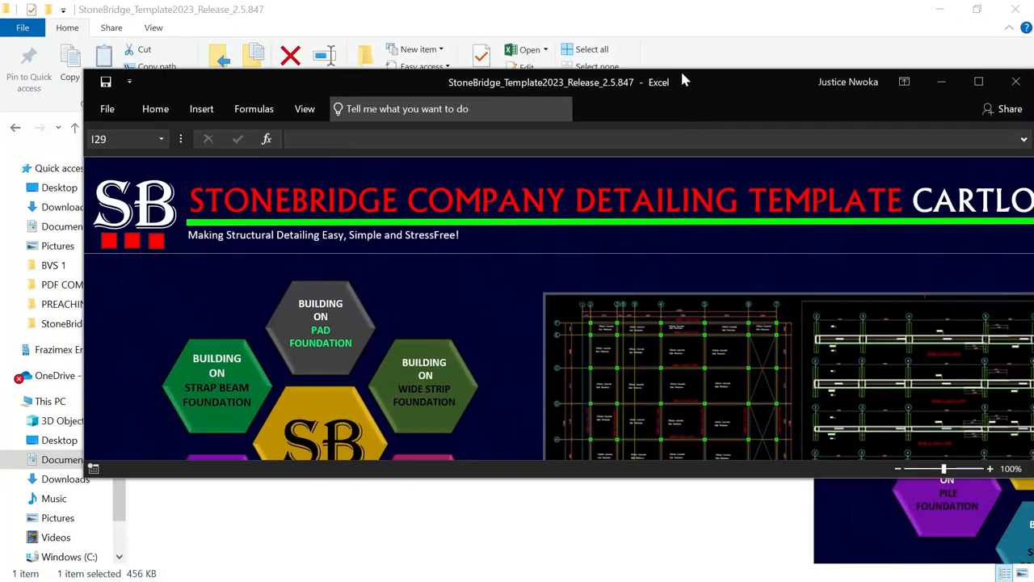
pyautogui.moveTo(598, 480); pyautogui.dragTo(598, 580)
pyautogui.moveTo(717, 14); pyautogui.dragTo(634, 33)
pyautogui.moveTo(619, 459); pyautogui.dragTo(671, 562)
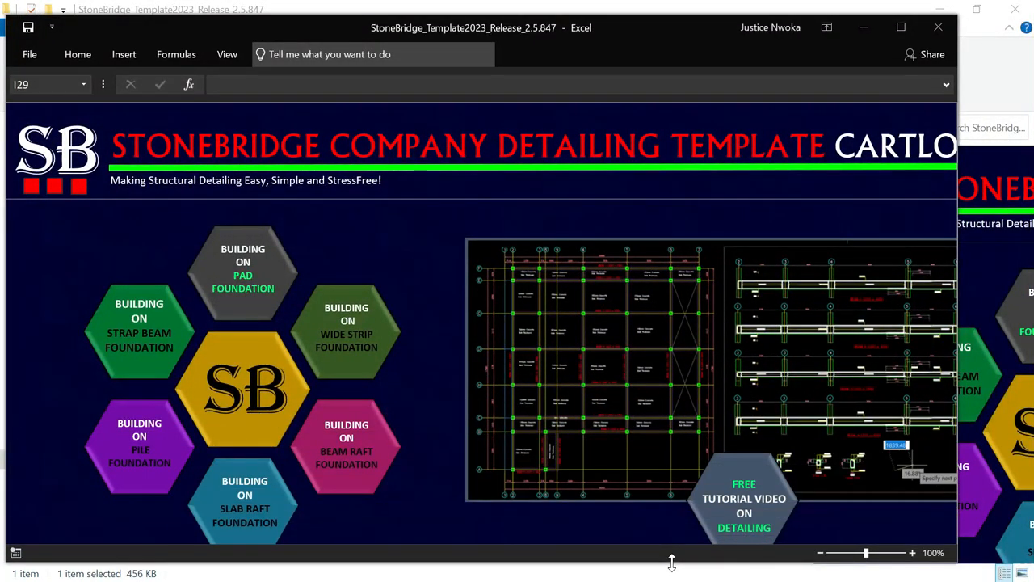
# Reopen the template for a building on pad foundation from the catalogue and bring its framed drawings into view.
pyautogui.click(232, 276)
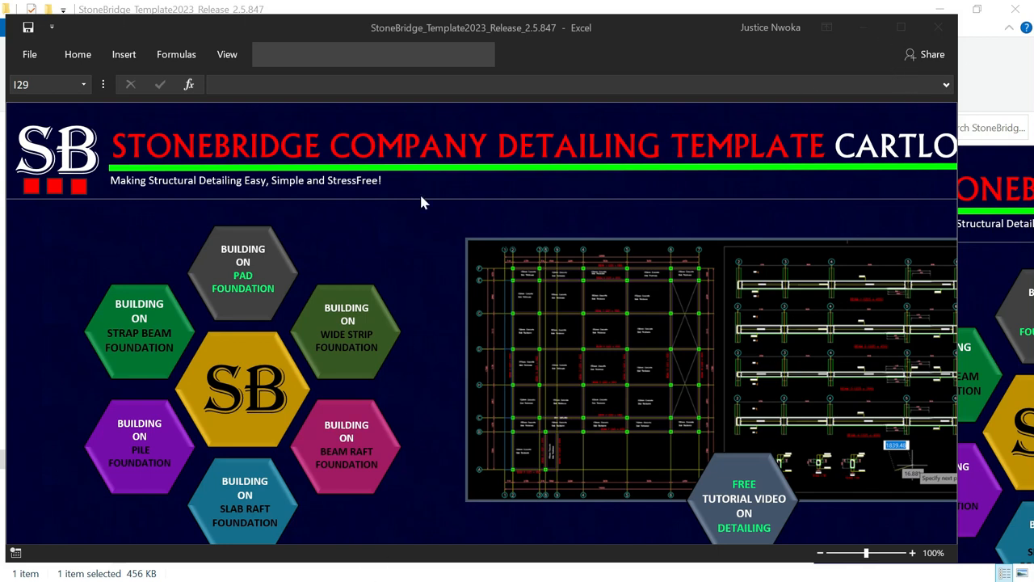
pyautogui.click(992, 73)
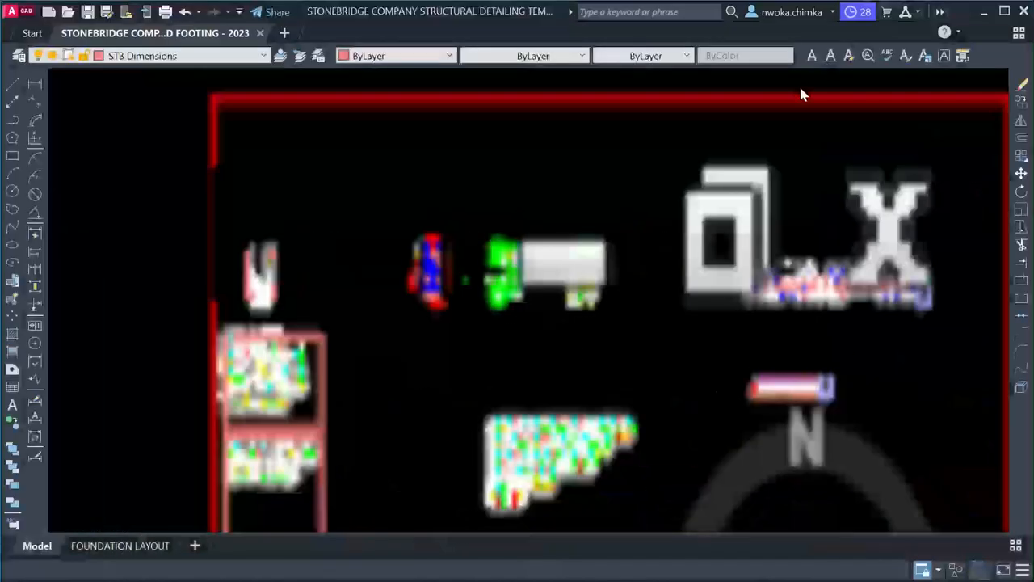
pyautogui.click(570, 117)
pyautogui.scroll(4, 517, 299)
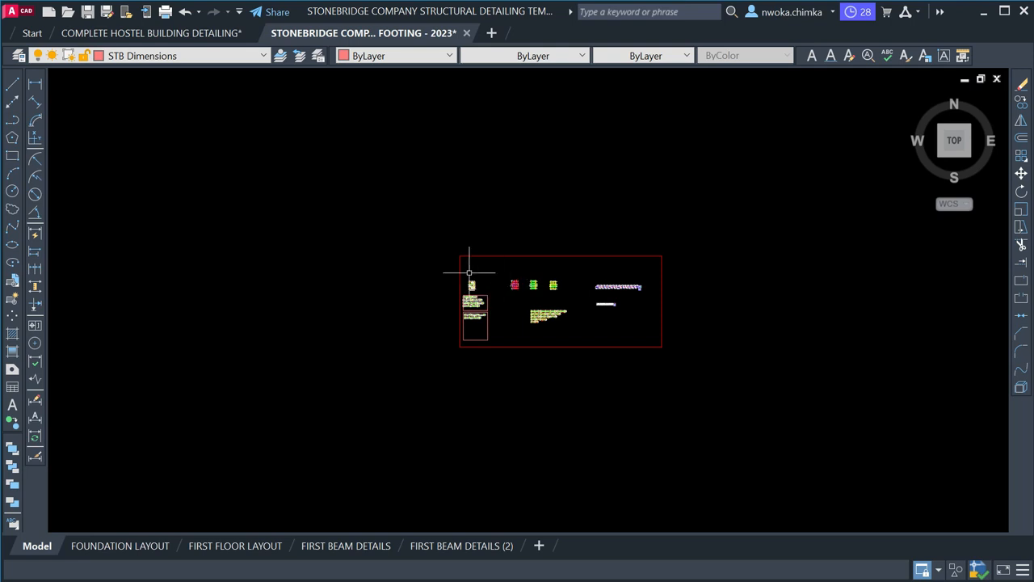
# Examine the template's model space: floor plans, beam details, column and footing rows, and the second frame beneath the grey border.
pyautogui.scroll(-2, 479, 275)
pyautogui.scroll(6, 479, 275)
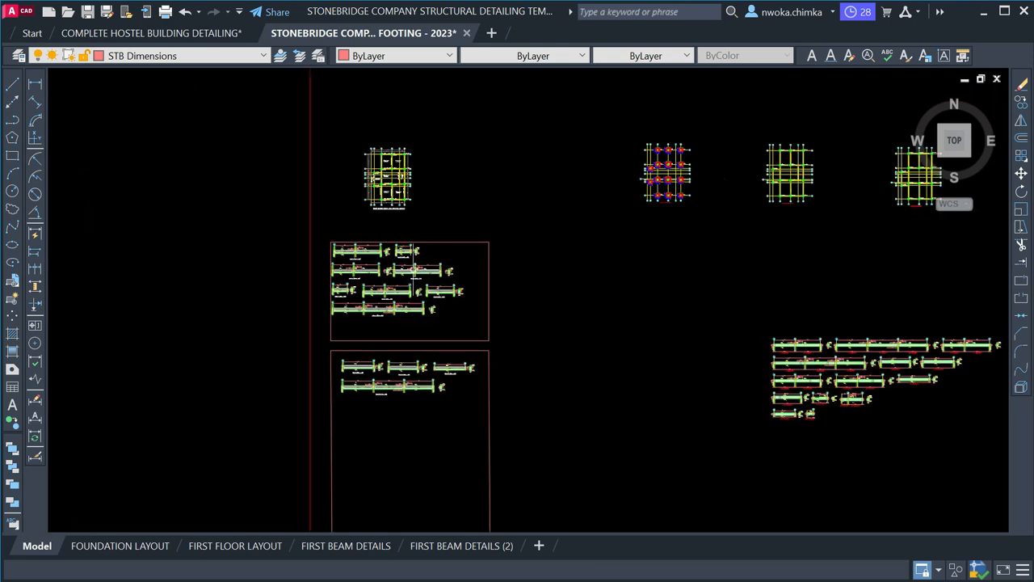
pyautogui.scroll(-5, 395, 236)
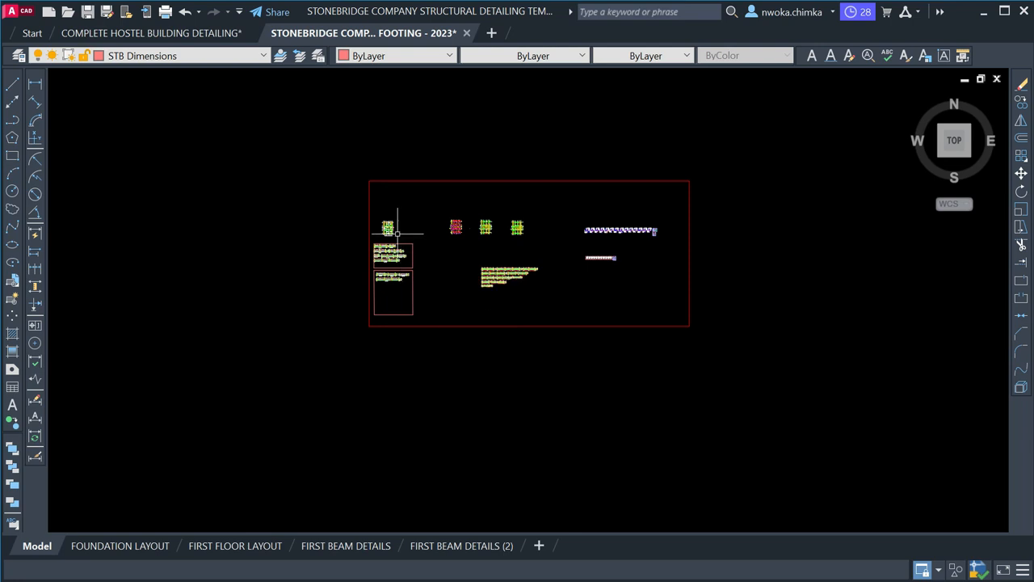
pyautogui.moveTo(397, 234); pyautogui.dragTo(607, 231, button='middle')
pyautogui.scroll(-4, 520, 223)
pyautogui.moveTo(520, 224); pyautogui.dragTo(587, 244, button='middle')
pyautogui.scroll(3, 587, 244)
pyautogui.scroll(-2, 607, 238)
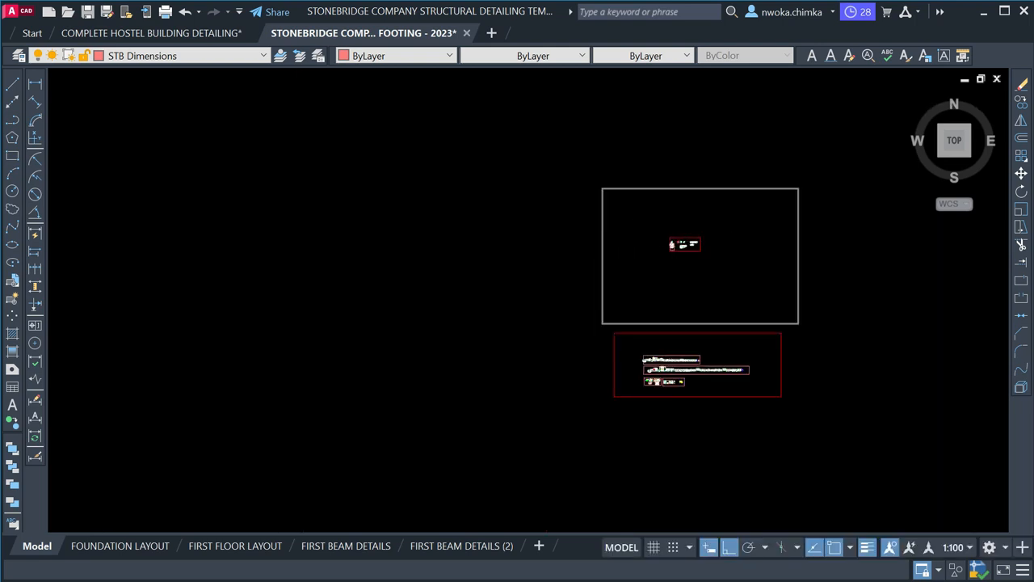
pyautogui.scroll(4, 672, 242)
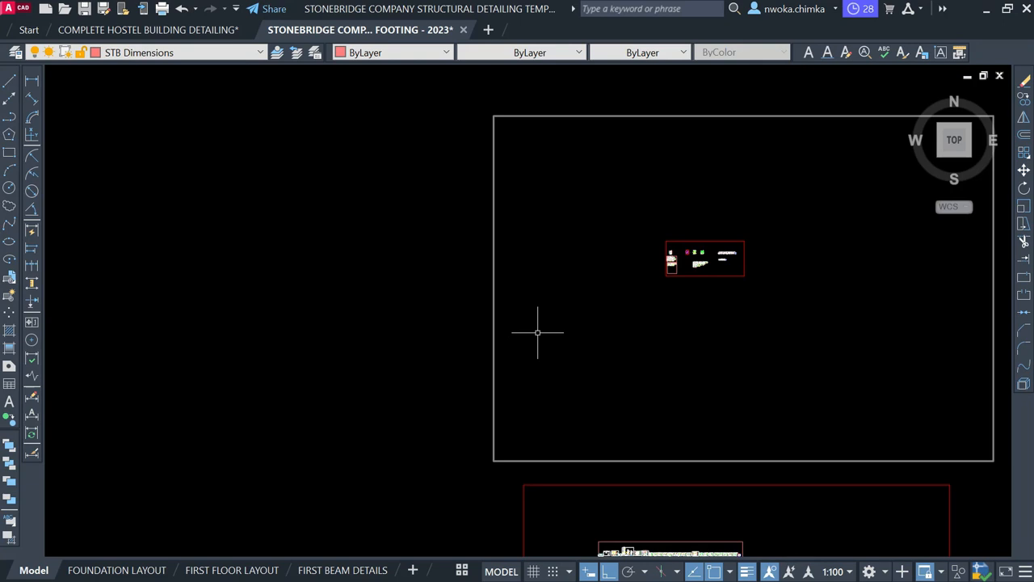
# In File Explorer, open Drawing1.dwg from Documents, ProtaData2018, CLASSROOM_BLOCK_BUILDING, ExportedDrawings.
pyautogui.press('super')
pyautogui.click(135, 571)
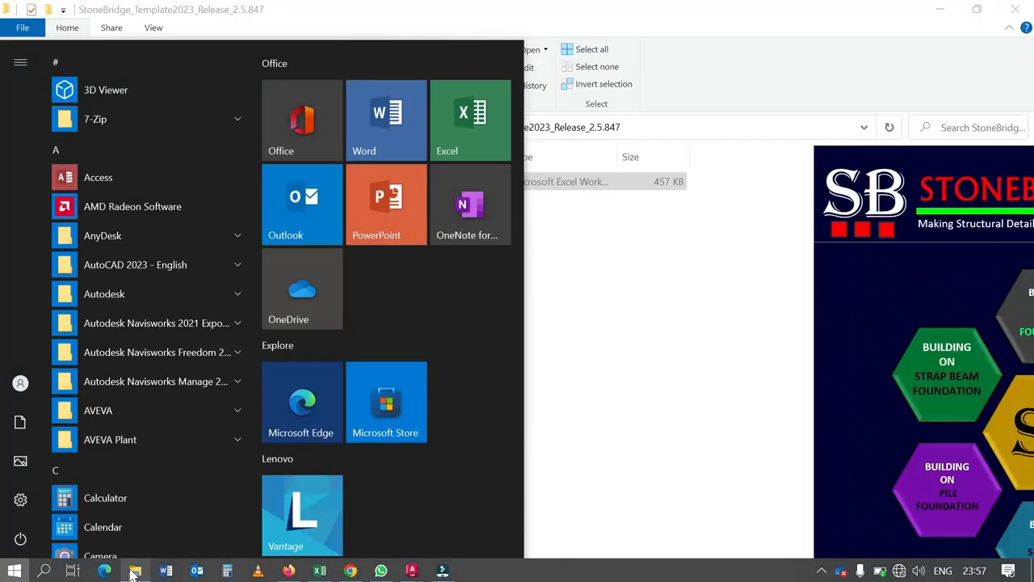
pyautogui.click(71, 130)
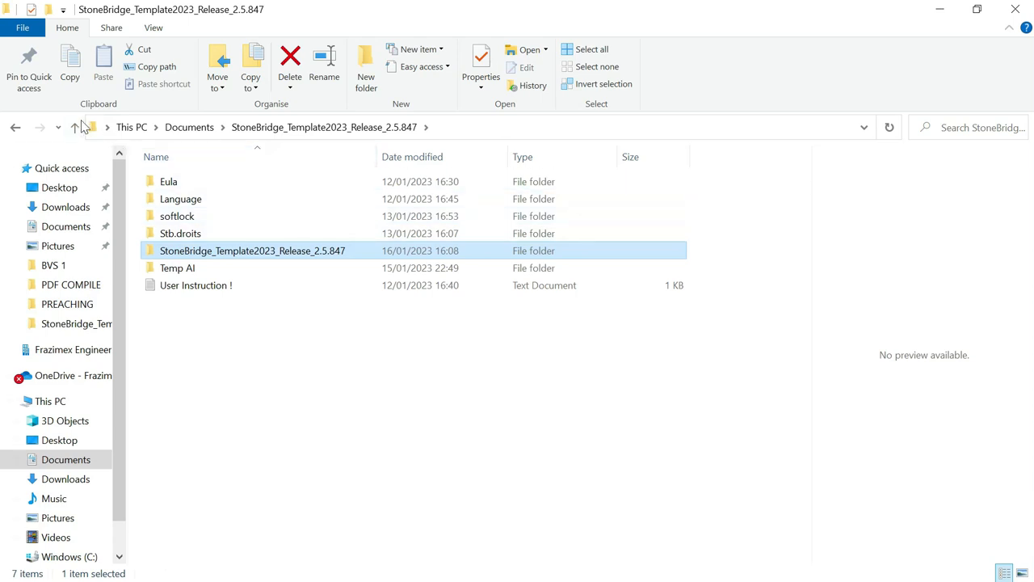
pyautogui.click(189, 127)
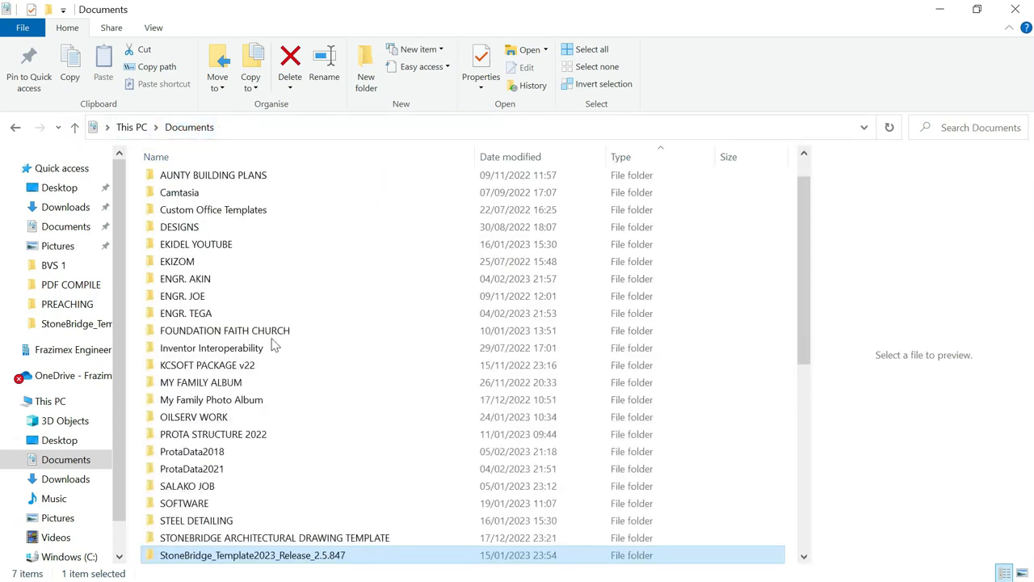
pyautogui.click(192, 458)
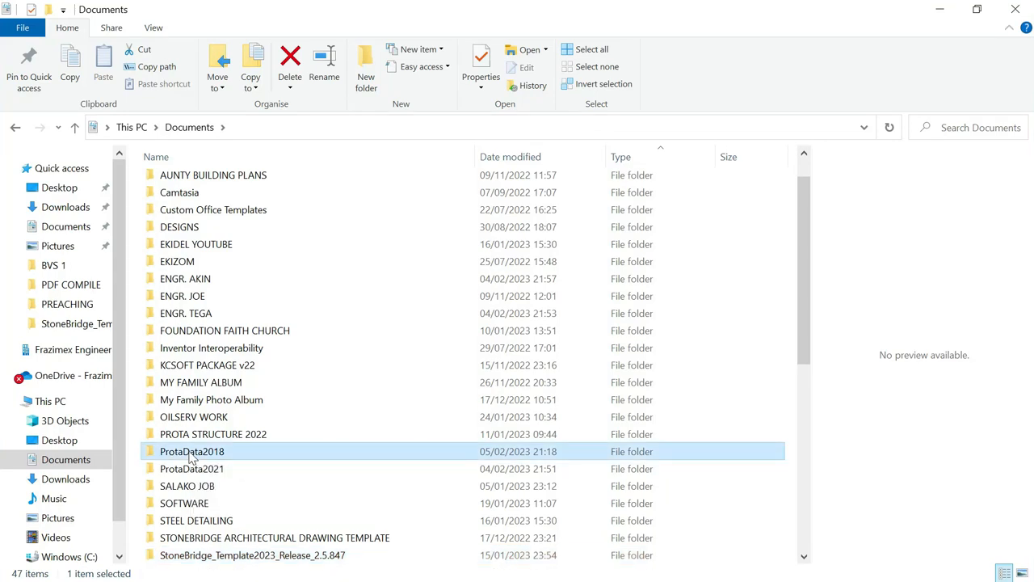
pyautogui.doubleClick(192, 454)
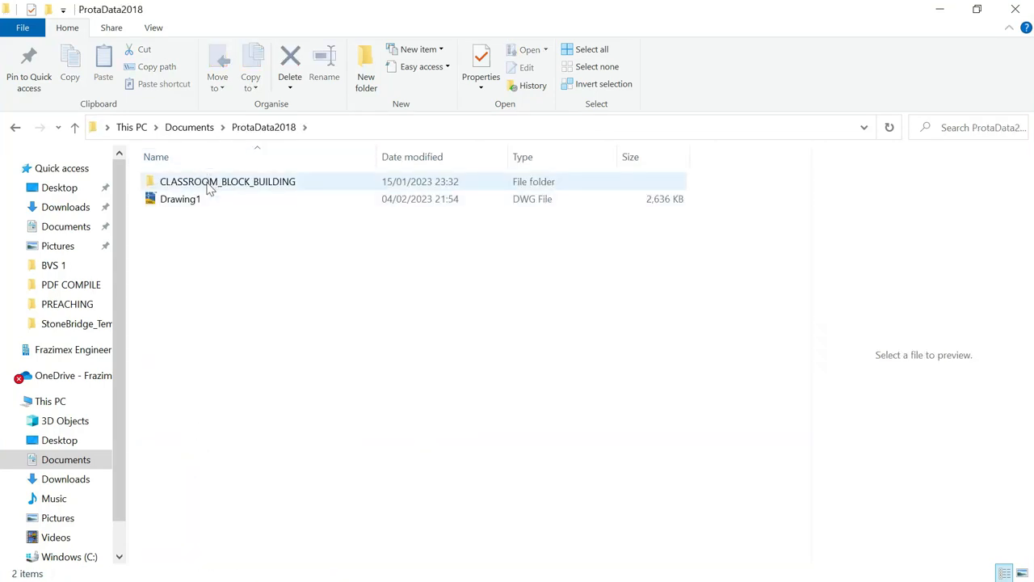
pyautogui.doubleClick(250, 181)
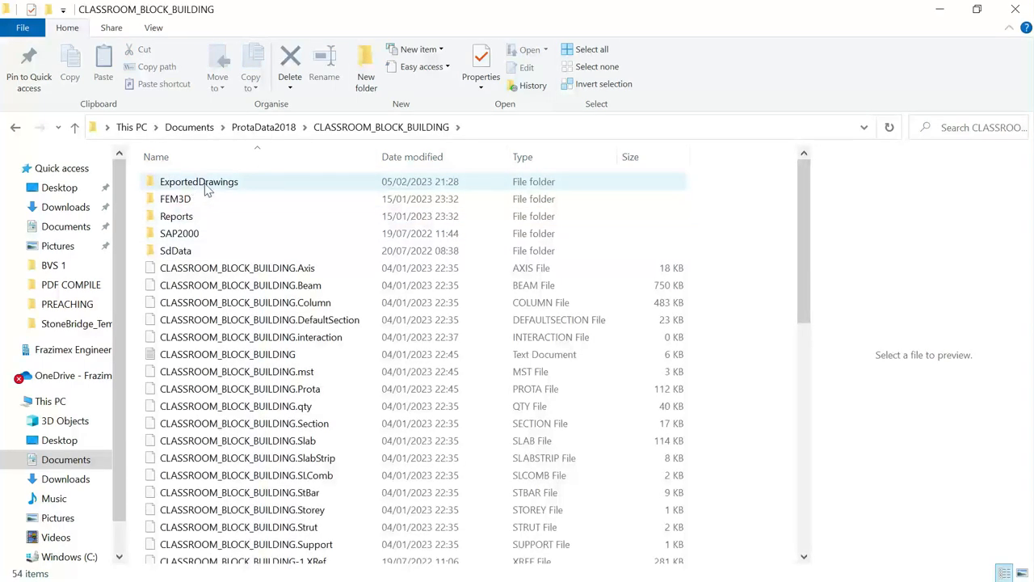
pyautogui.doubleClick(209, 185)
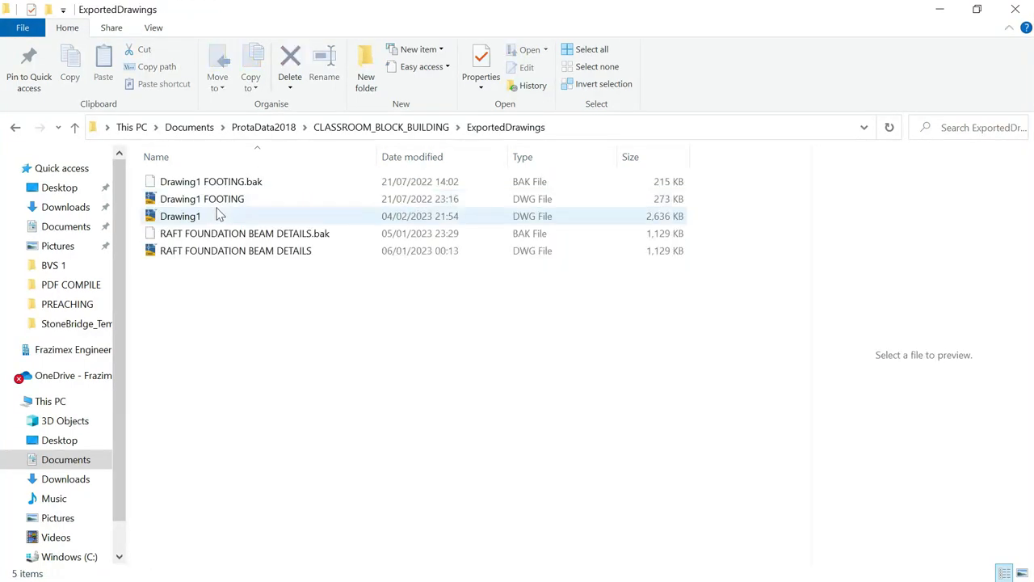
pyautogui.doubleClick(202, 216)
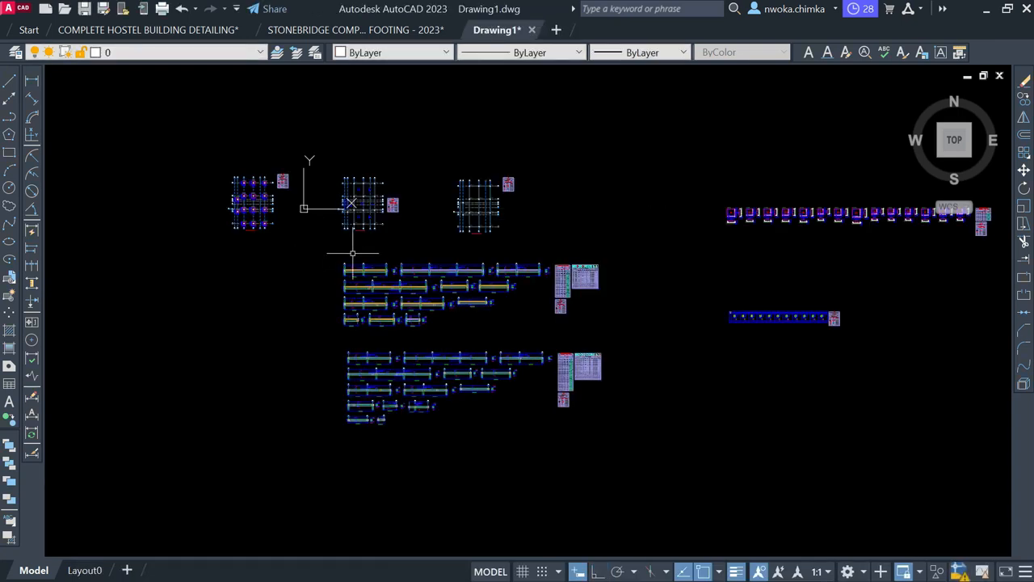
# Examine the exported beam details and floor layout plans in Drawing1.
pyautogui.scroll(2, 353, 247)
pyautogui.scroll(4, 378, 300)
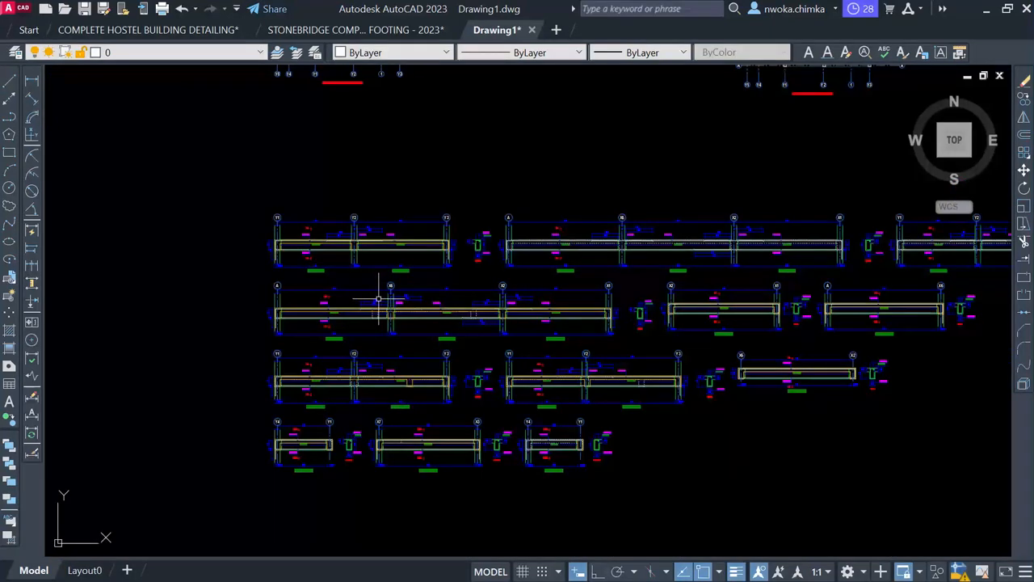
pyautogui.scroll(2, 396, 293)
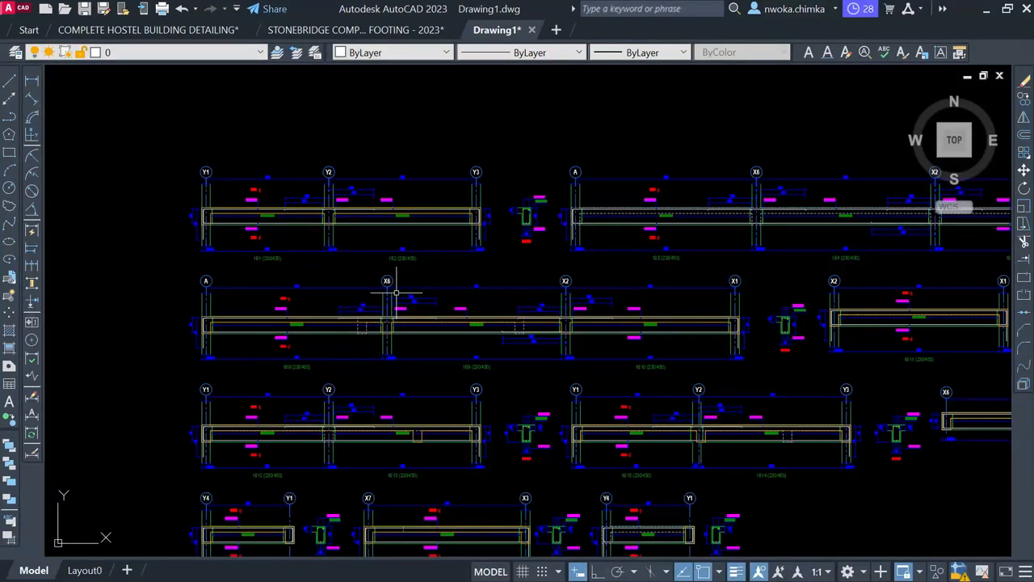
pyautogui.scroll(2, 709, 380)
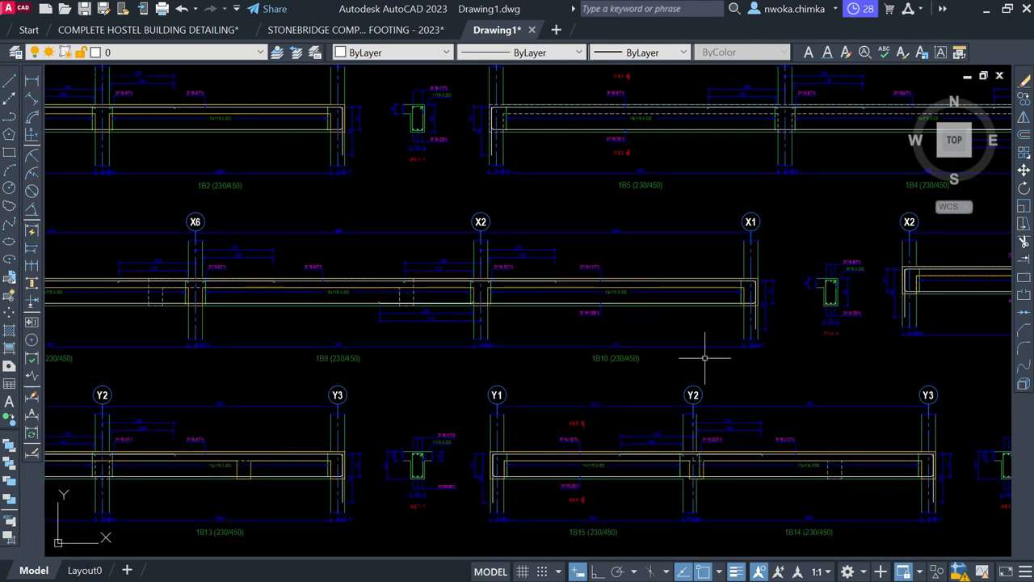
pyautogui.scroll(-6, 699, 353)
pyautogui.moveTo(574, 271); pyautogui.dragTo(546, 384, button='middle')
pyautogui.moveTo(563, 323); pyautogui.dragTo(506, 210, button='middle')
pyautogui.scroll(2, 420, 84)
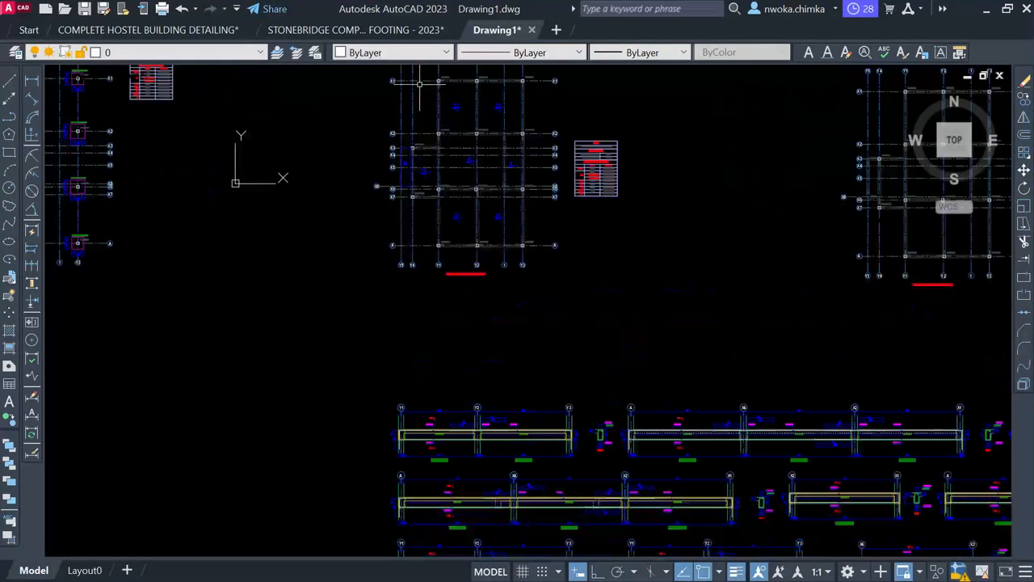
pyautogui.moveTo(455, 108); pyautogui.dragTo(472, 206, button='middle')
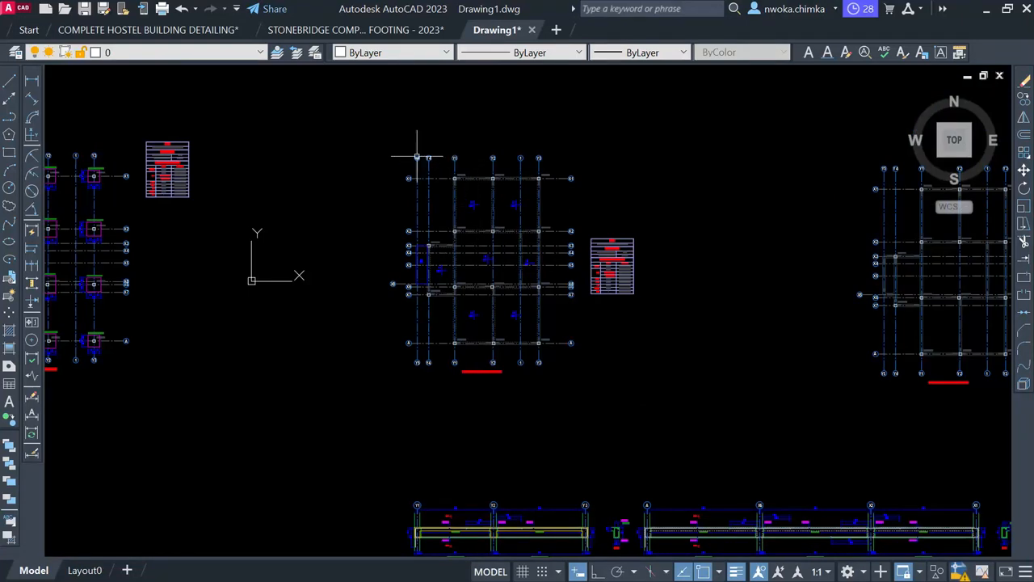
# Bring up the StoneBridge template catalogue briefly and minimise it to return to Drawing1.
pyautogui.press('super')
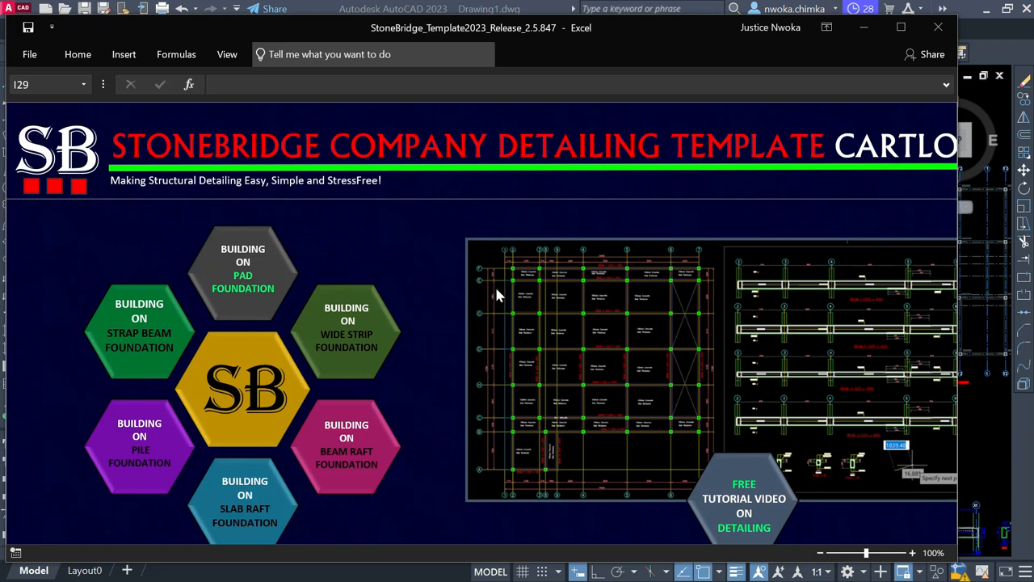
pyautogui.click(865, 29)
# Copy all the exported floor plans, beam details, column and footing rows in Drawing1 to the clipboard.
pyautogui.scroll(-5, 478, 207)
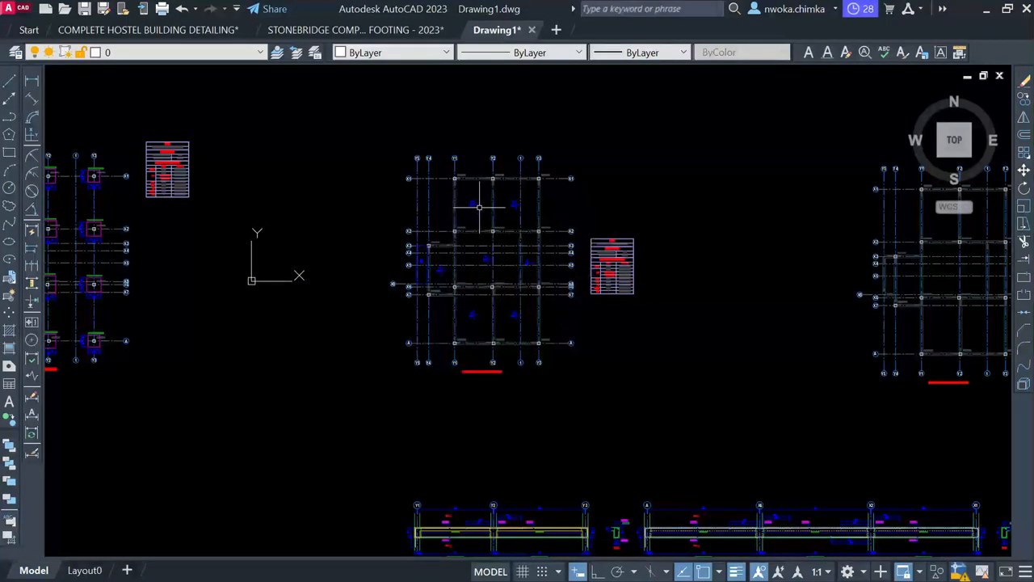
pyautogui.scroll(-4, 478, 198)
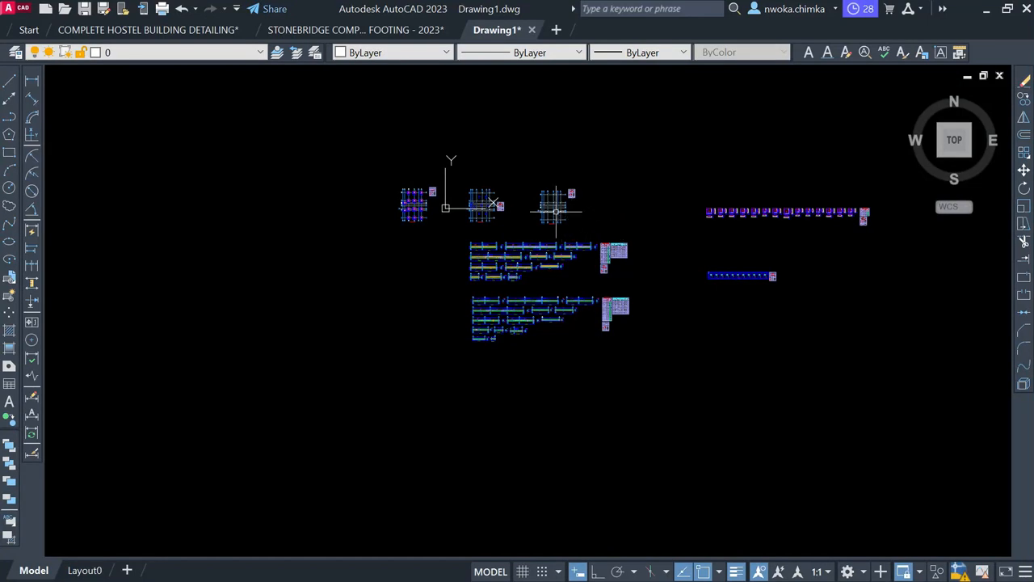
pyautogui.scroll(4, 546, 218)
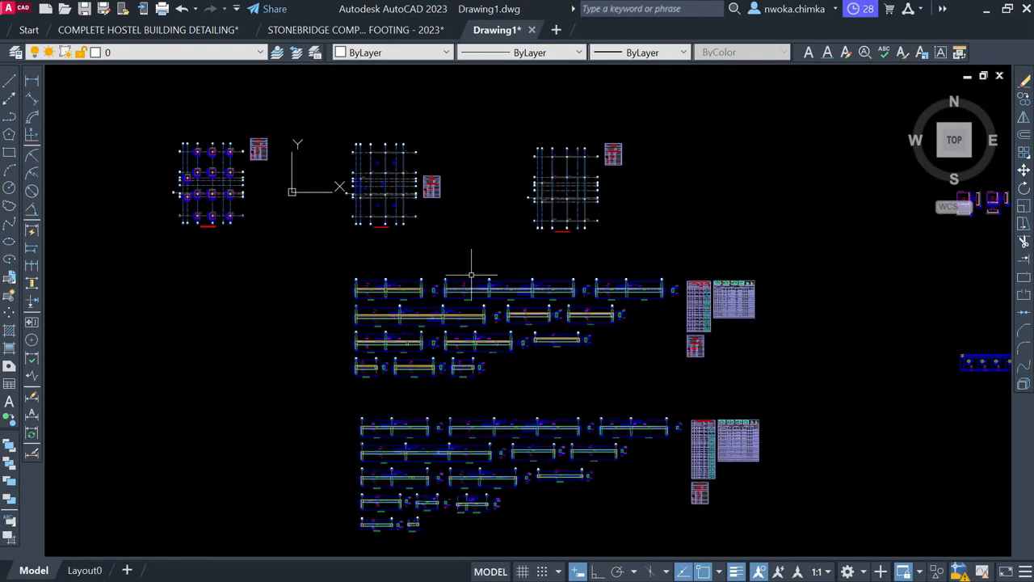
pyautogui.scroll(3, 218, 170)
pyautogui.scroll(-4, 347, 174)
pyautogui.scroll(-3, 457, 162)
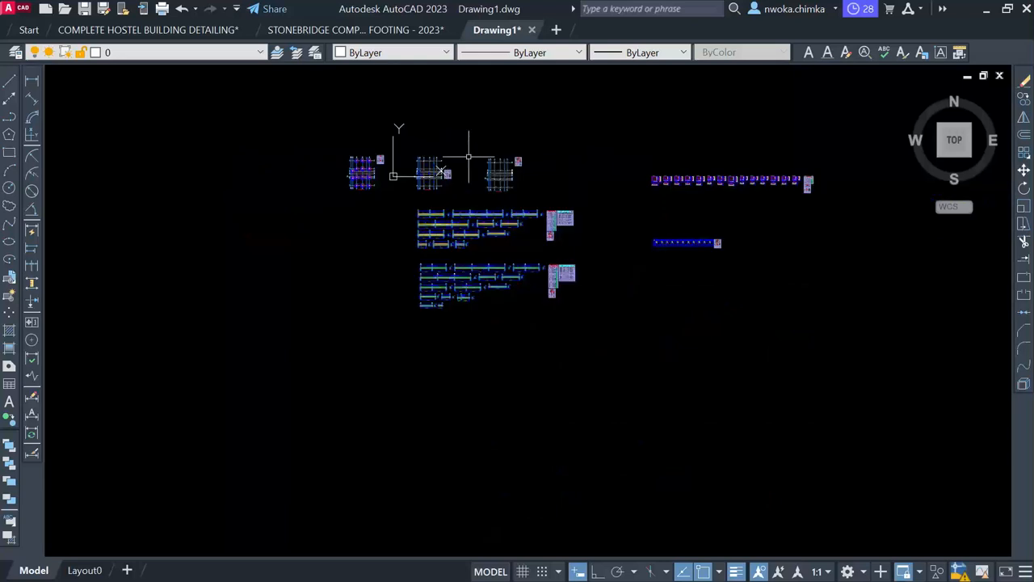
pyautogui.click(855, 103)
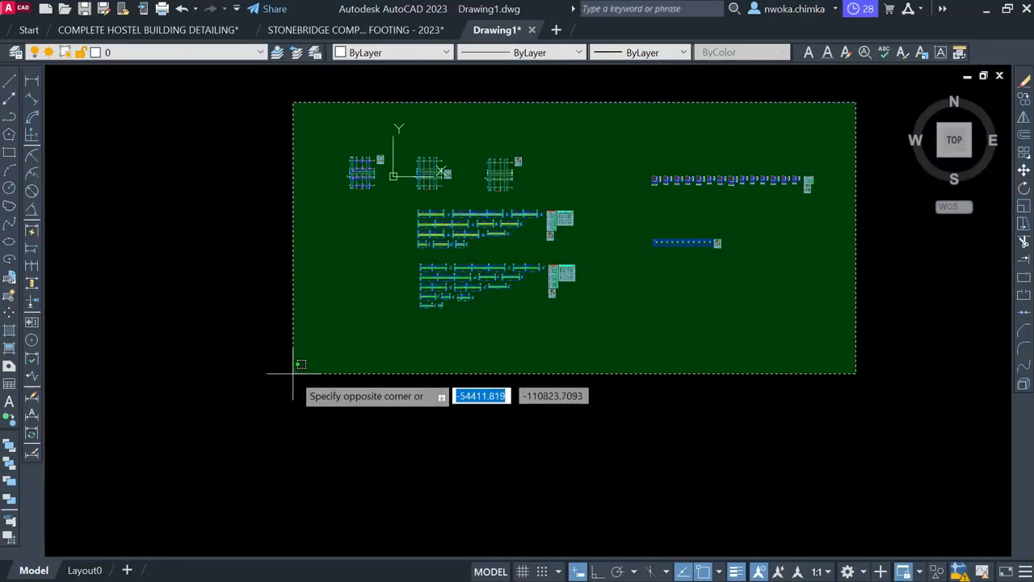
pyautogui.click(293, 371)
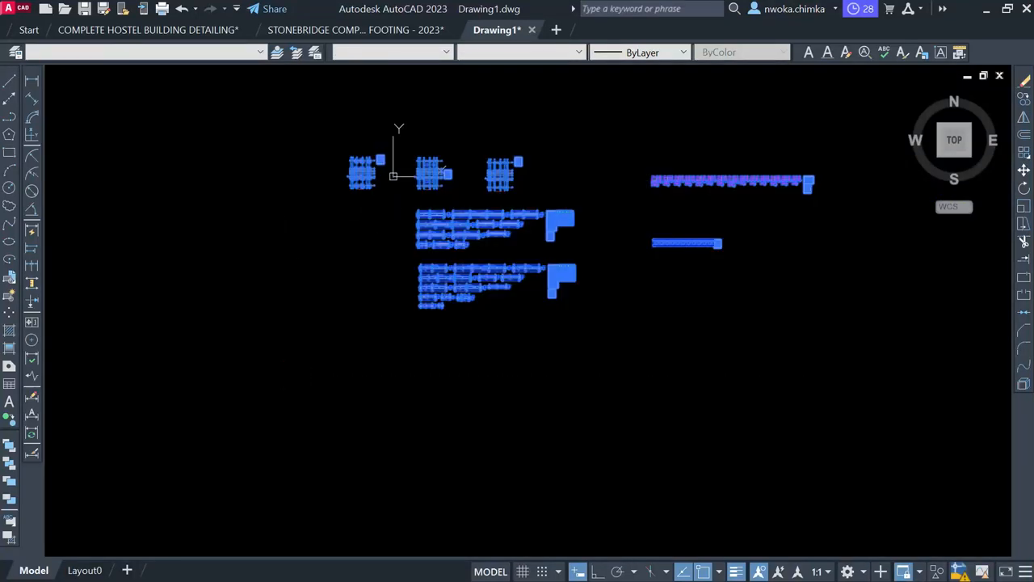
pyautogui.rightClick(417, 252)
pyautogui.moveTo(485, 277)
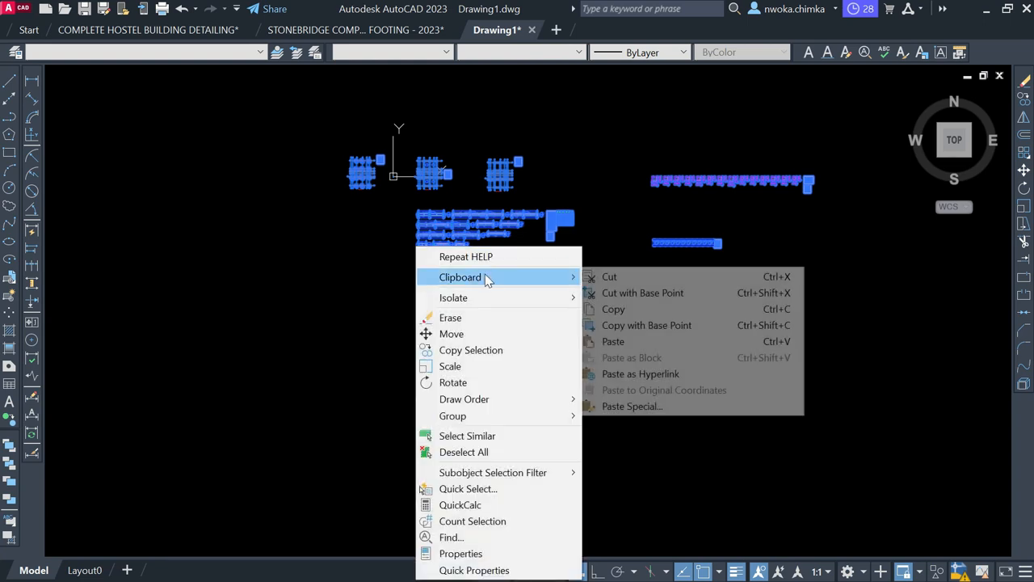
pyautogui.click(636, 309)
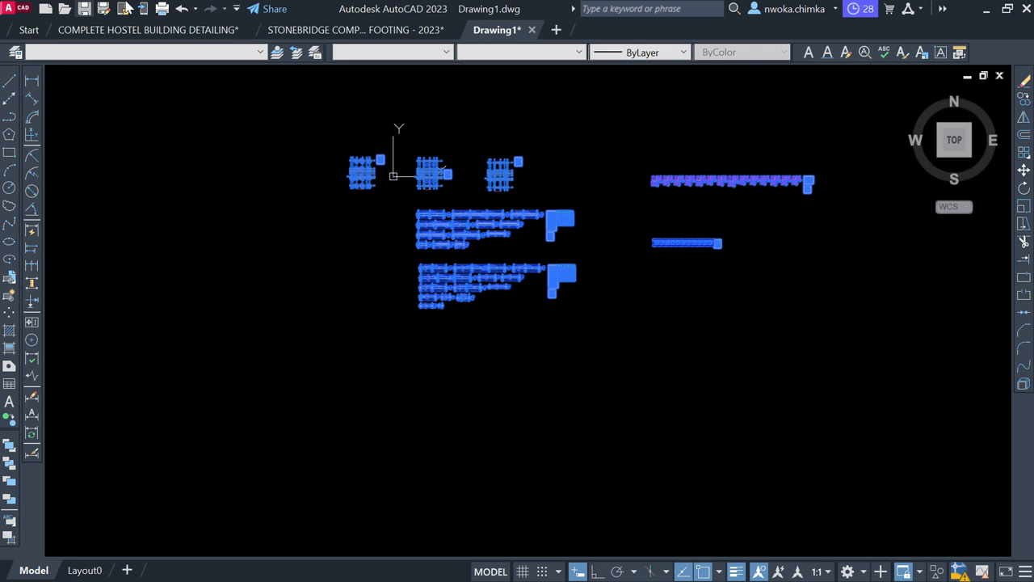
# Paste the copied drawings into the StoneBridge footing template's model space, in the empty area above and right of the small red frame.
pyautogui.click(395, 31)
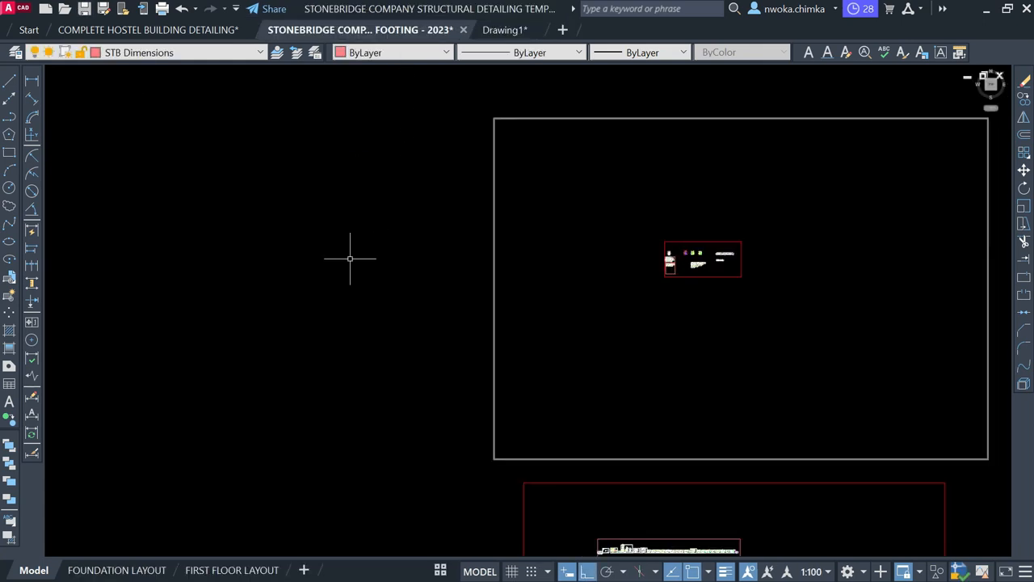
pyautogui.scroll(-2, 480, 217)
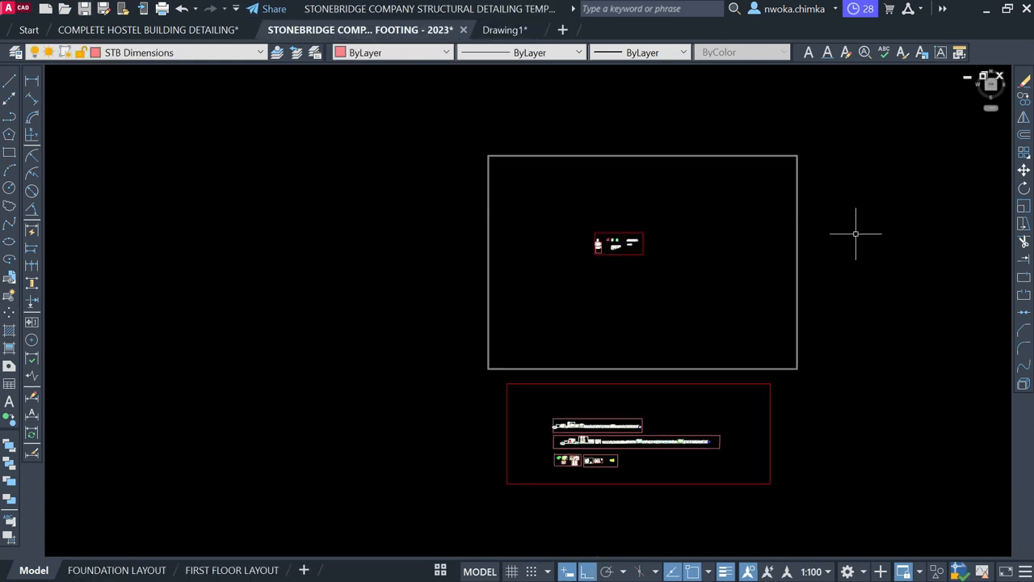
pyautogui.scroll(2, 759, 240)
pyautogui.scroll(4, 639, 173)
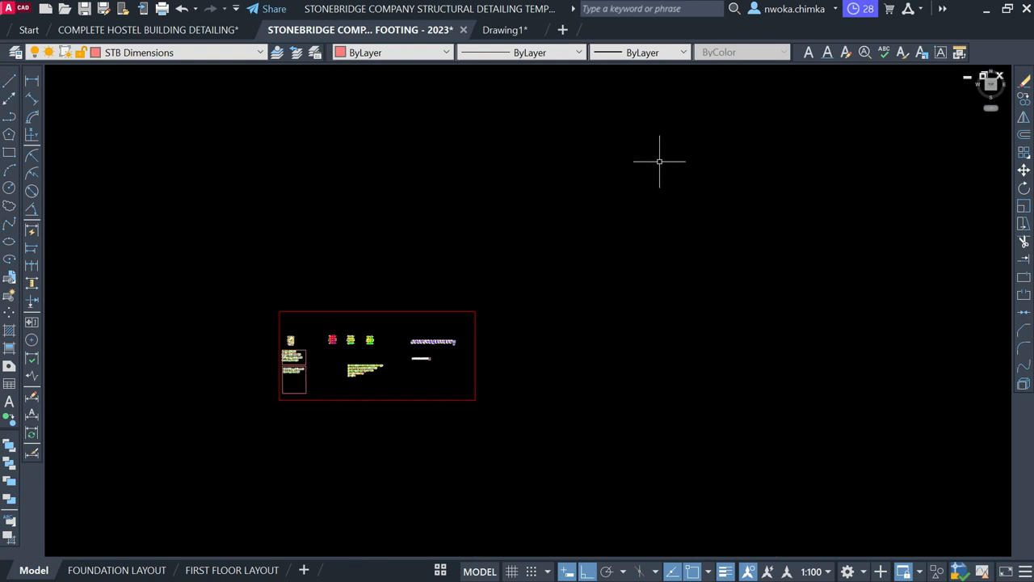
pyautogui.rightClick(659, 162)
pyautogui.moveTo(782, 205)
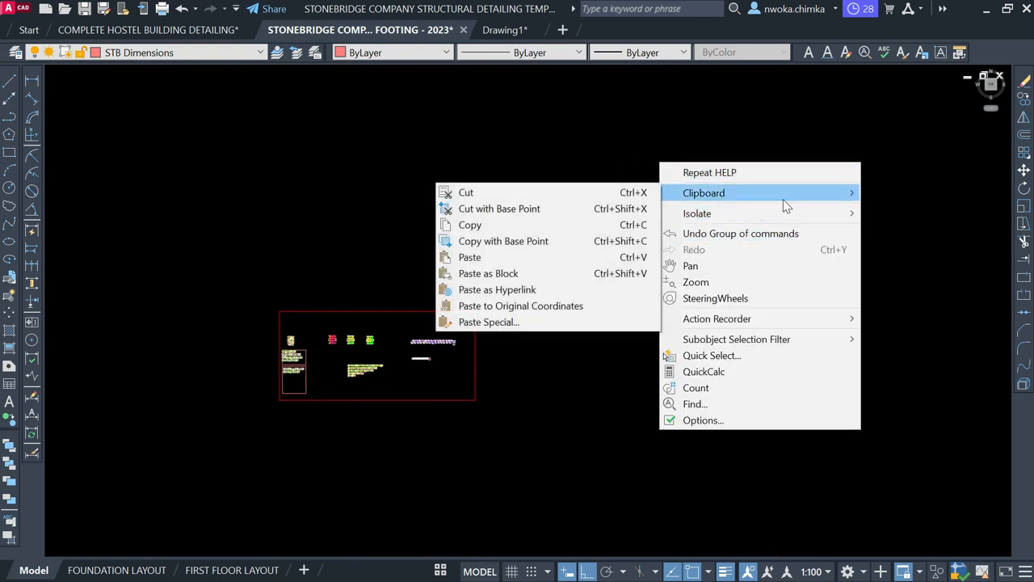
pyautogui.click(553, 257)
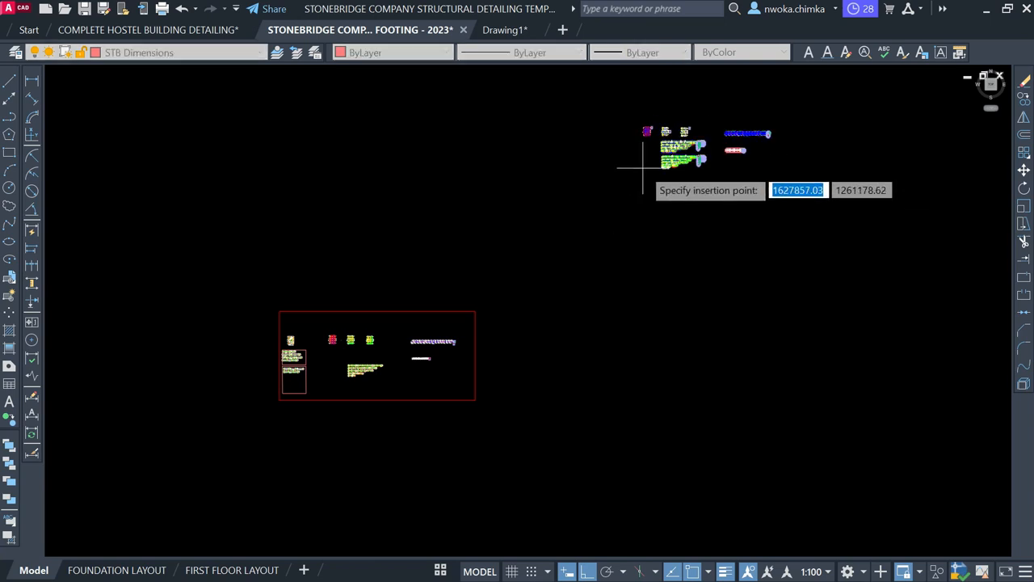
pyautogui.click(642, 168)
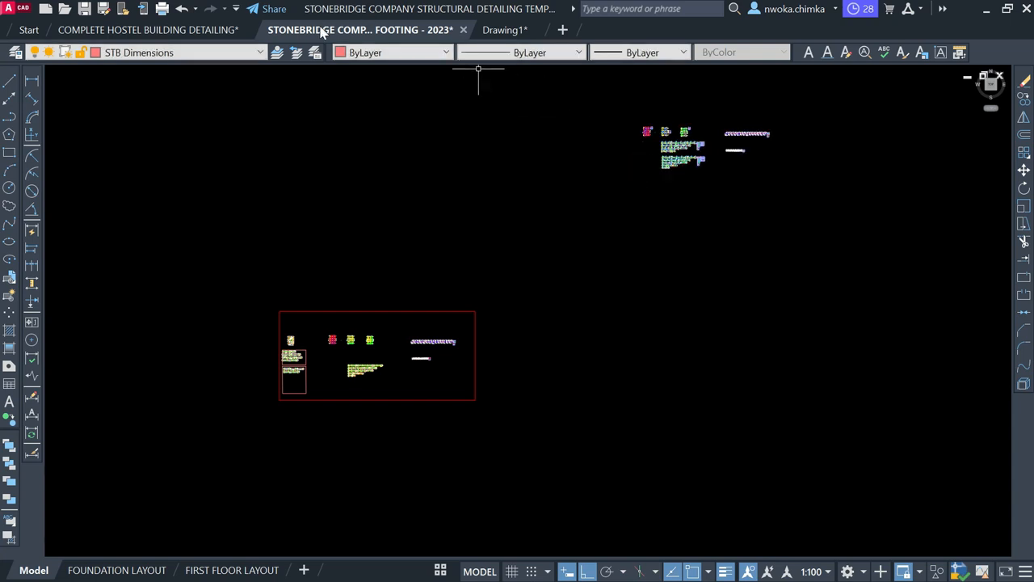
# Compare the 1B1 and 1B2 beam details pasted in the template with the originals in Drawing1, checking colours, text and bar labels.
pyautogui.scroll(2, 710, 124)
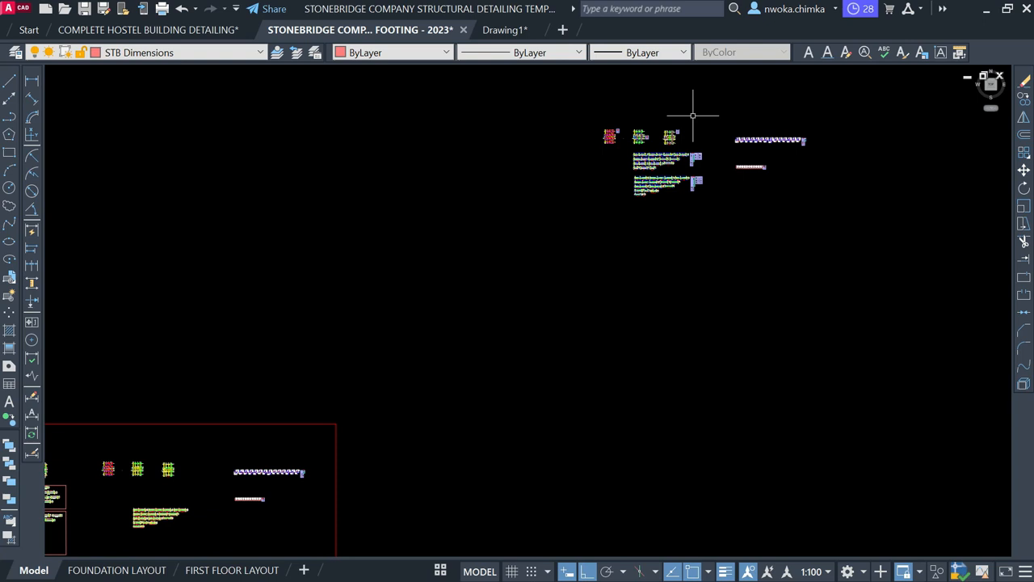
pyautogui.scroll(5, 693, 116)
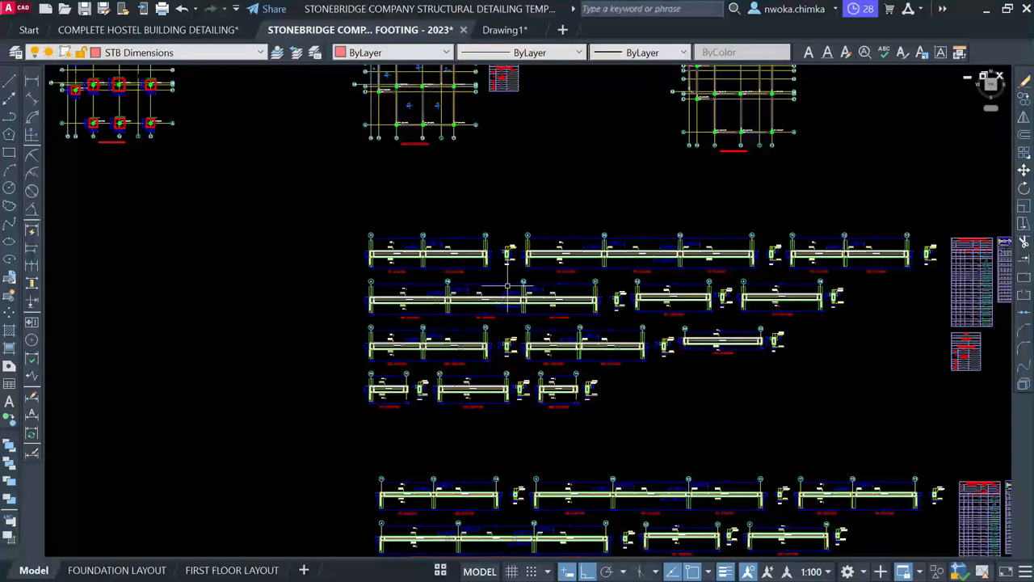
pyautogui.scroll(4, 364, 231)
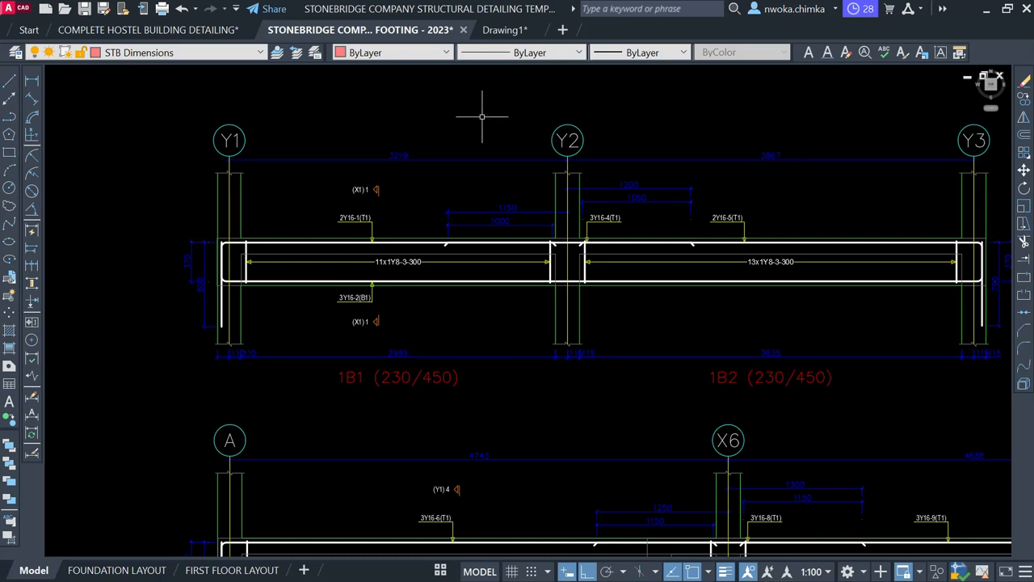
pyautogui.click(516, 30)
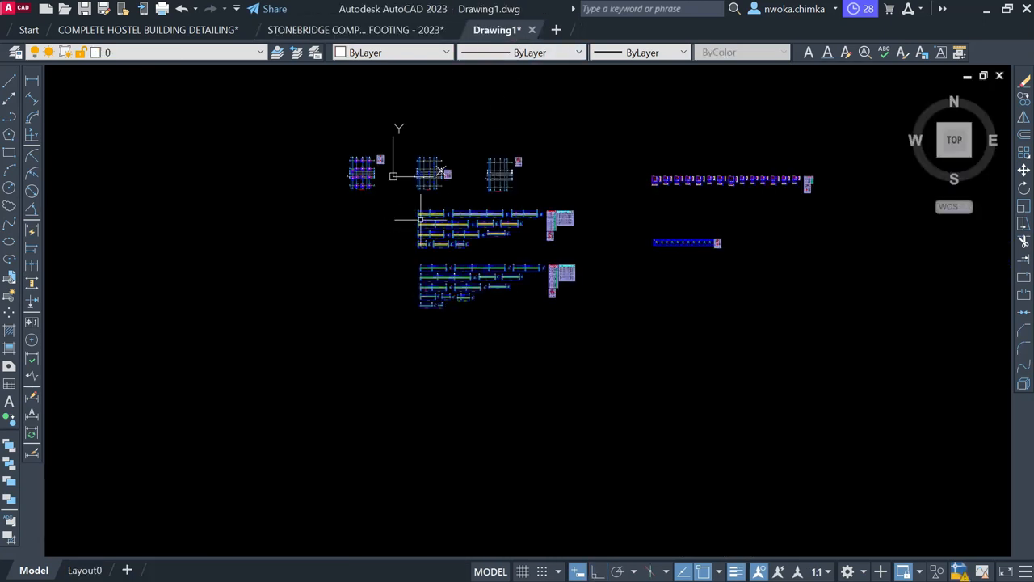
pyautogui.scroll(5, 384, 215)
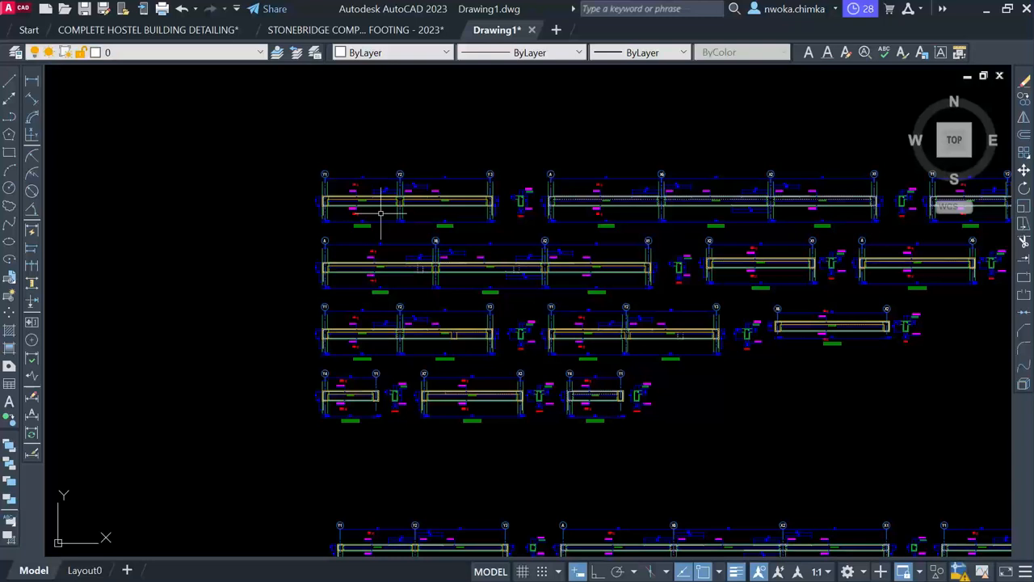
pyautogui.scroll(2, 381, 213)
pyautogui.scroll(4, 357, 182)
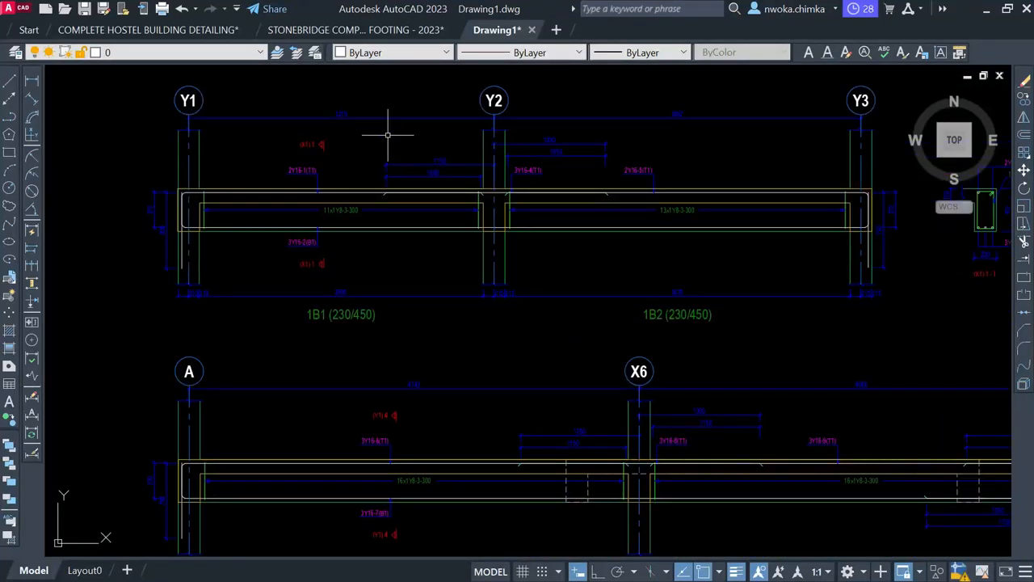
pyautogui.click(396, 30)
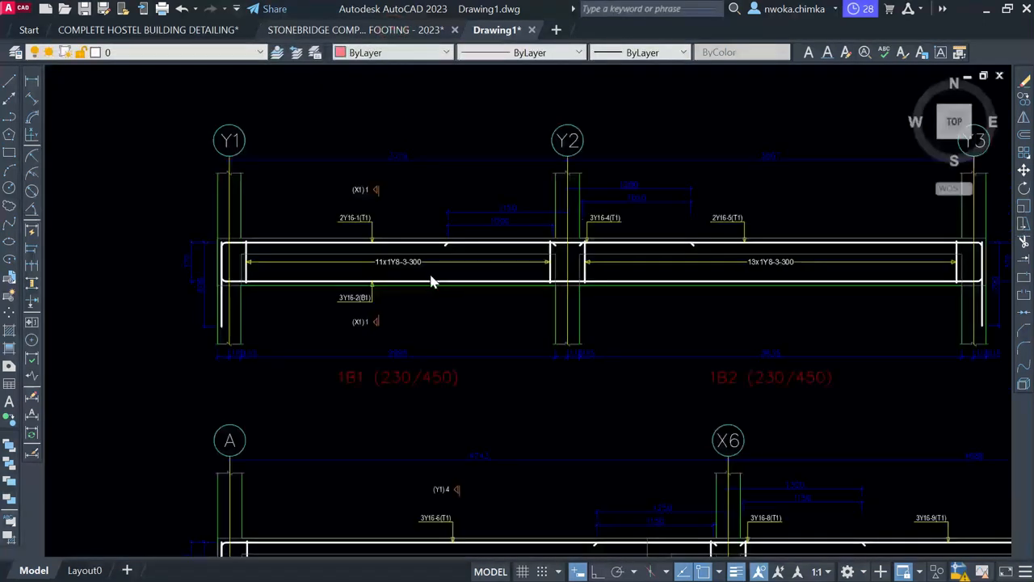
pyautogui.scroll(2, 352, 252)
pyautogui.scroll(2, 352, 252)
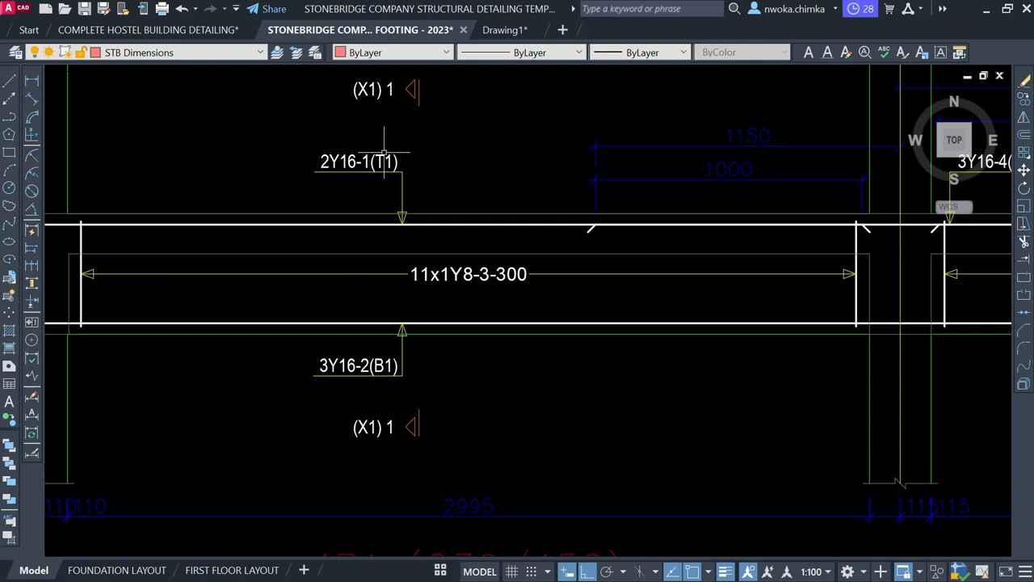
# Examine the template's sample sheets beneath the grey border, reading the column-to-footing details on the column detail sheet.
pyautogui.scroll(-3, 460, 212)
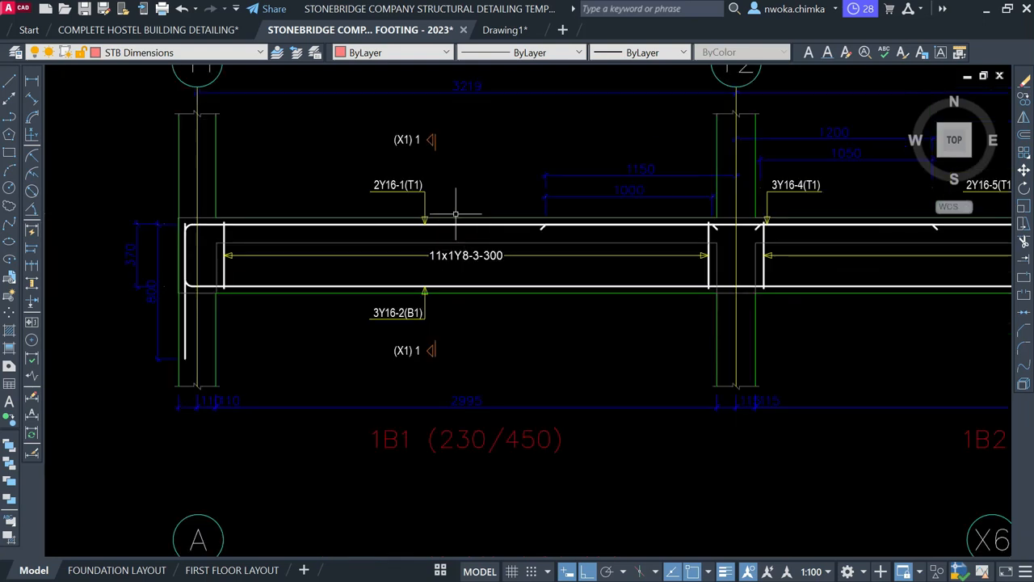
pyautogui.scroll(-4, 449, 194)
pyautogui.scroll(-8, 453, 165)
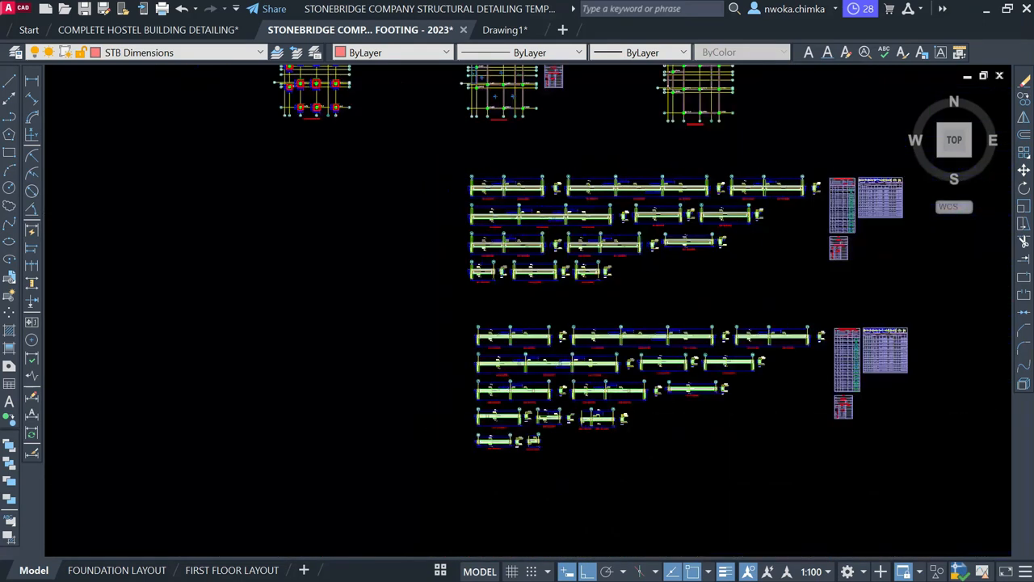
pyautogui.scroll(-8, 502, 171)
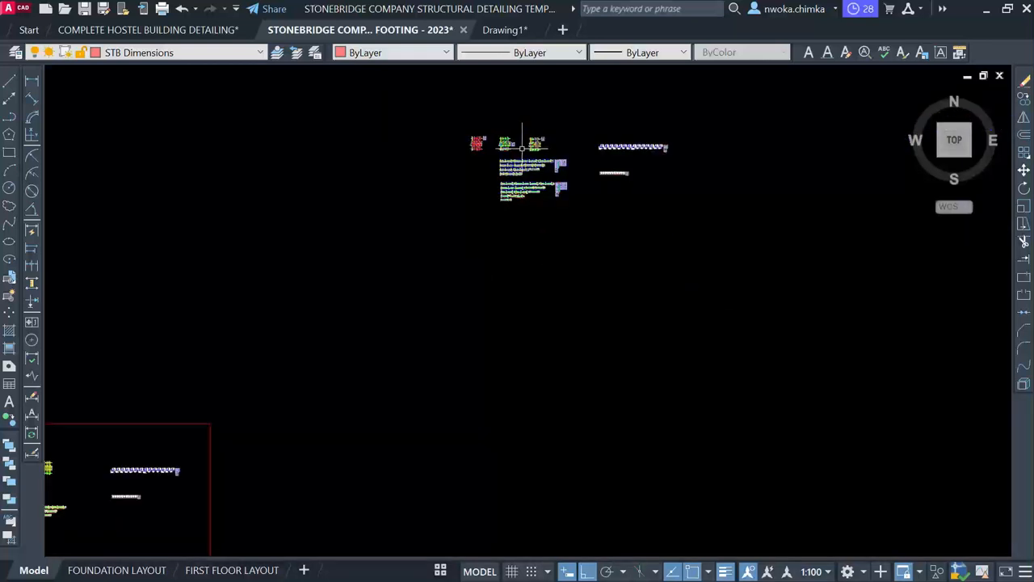
pyautogui.scroll(-2, 444, 329)
pyautogui.moveTo(434, 347); pyautogui.dragTo(476, 162, button='middle')
pyautogui.scroll(-2, 476, 162)
pyautogui.moveTo(426, 374); pyautogui.dragTo(440, 237, button='middle')
pyautogui.scroll(5, 363, 270)
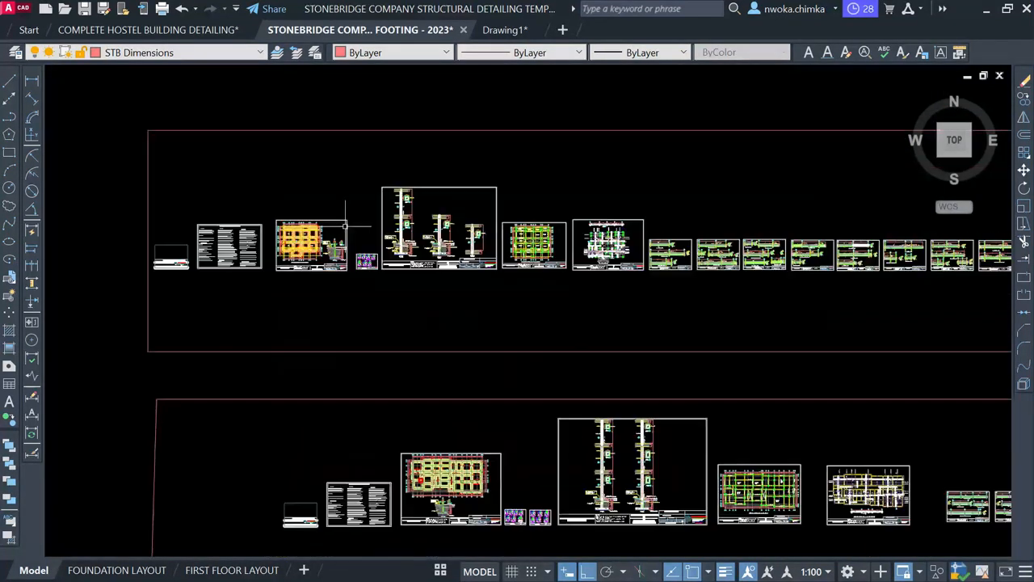
pyautogui.scroll(10, 428, 216)
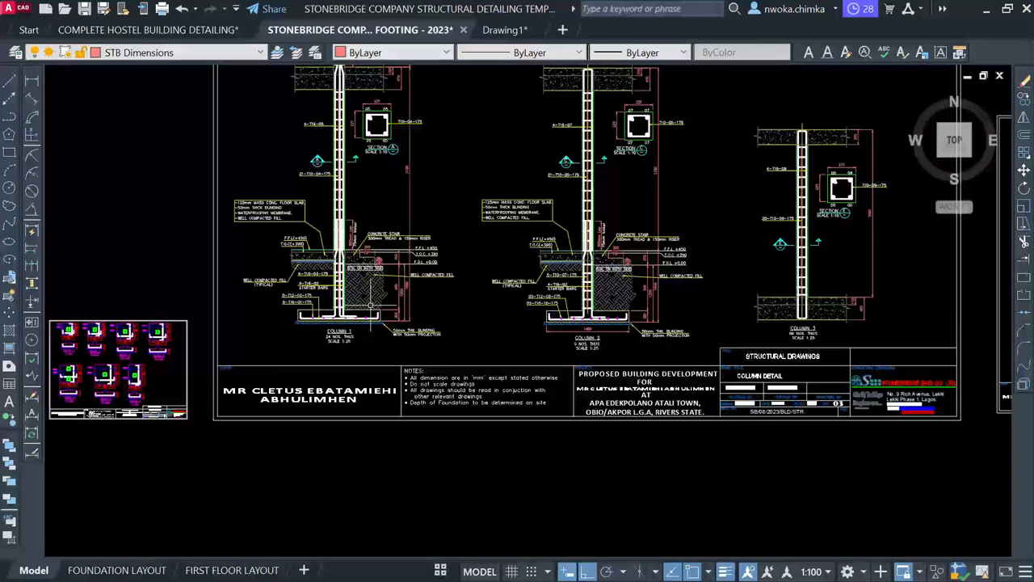
pyautogui.scroll(1, 389, 318)
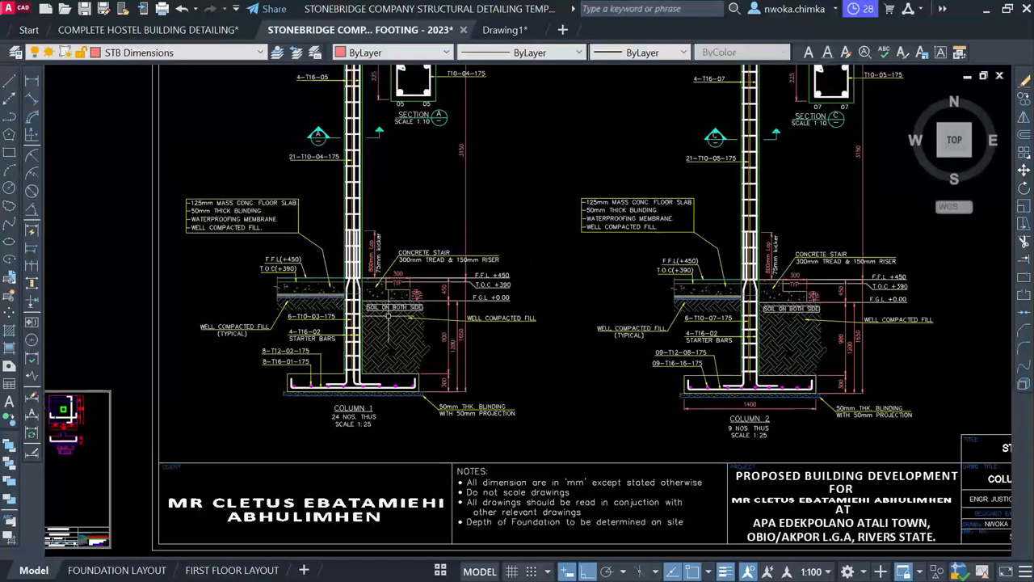
pyautogui.scroll(2, 389, 317)
pyautogui.scroll(-2, 390, 317)
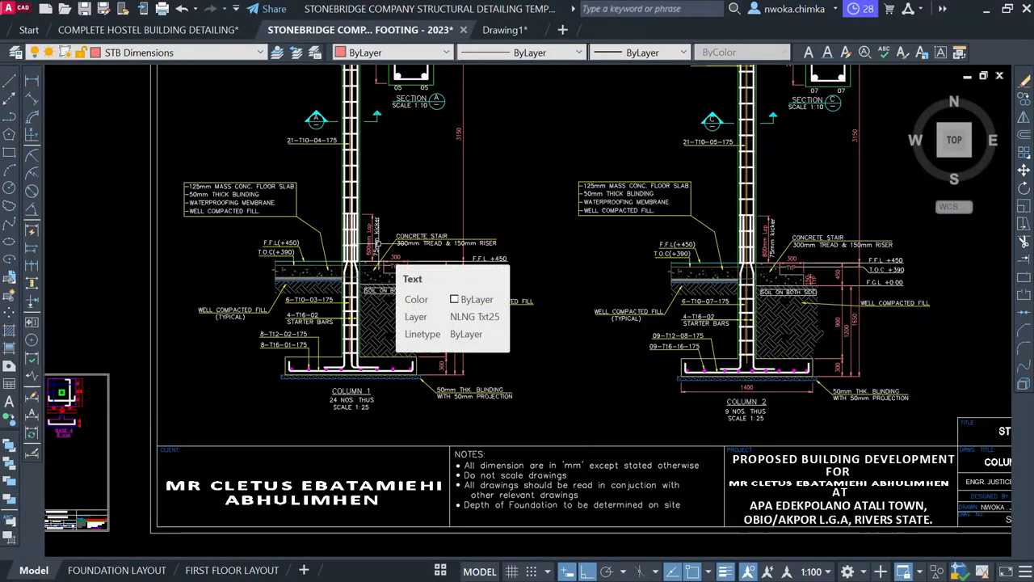
# Examine the RC slab detailing and first floor beam sheets, and open the FIRST FLOOR LAYOUT sheet.
pyautogui.scroll(-5, 688, 273)
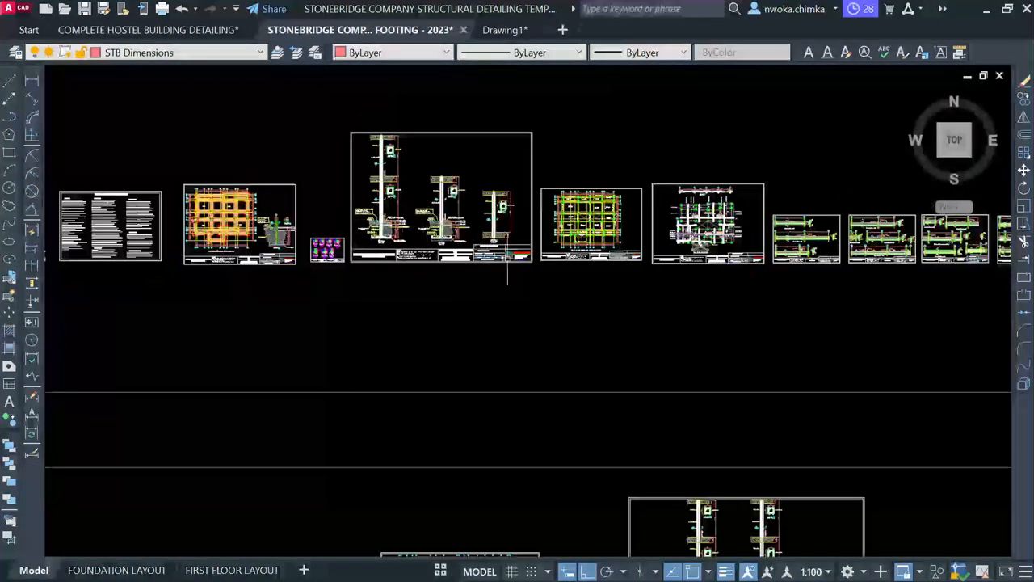
pyautogui.scroll(10, 689, 273)
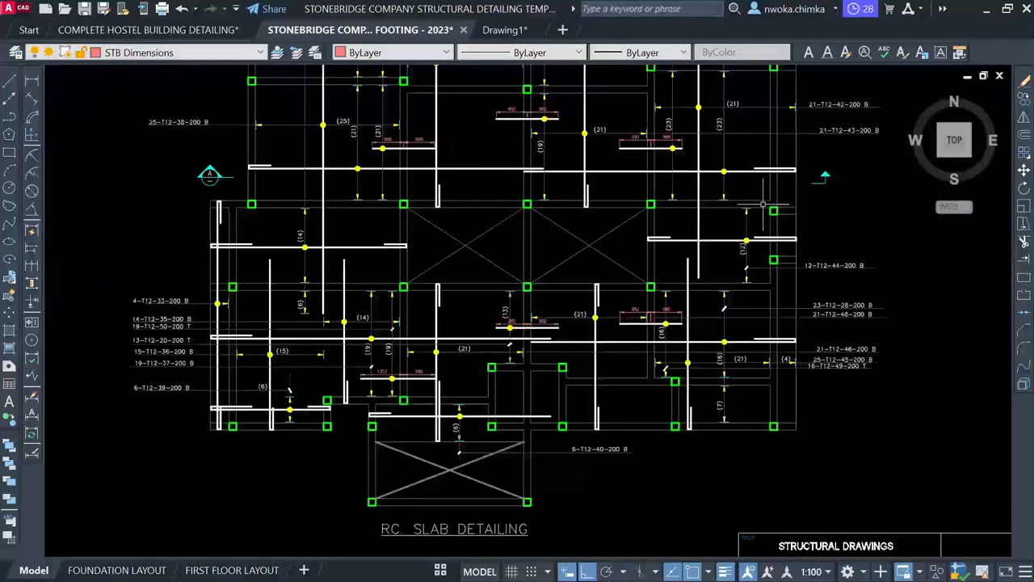
pyautogui.moveTo(673, 149); pyautogui.dragTo(637, 252, button='middle')
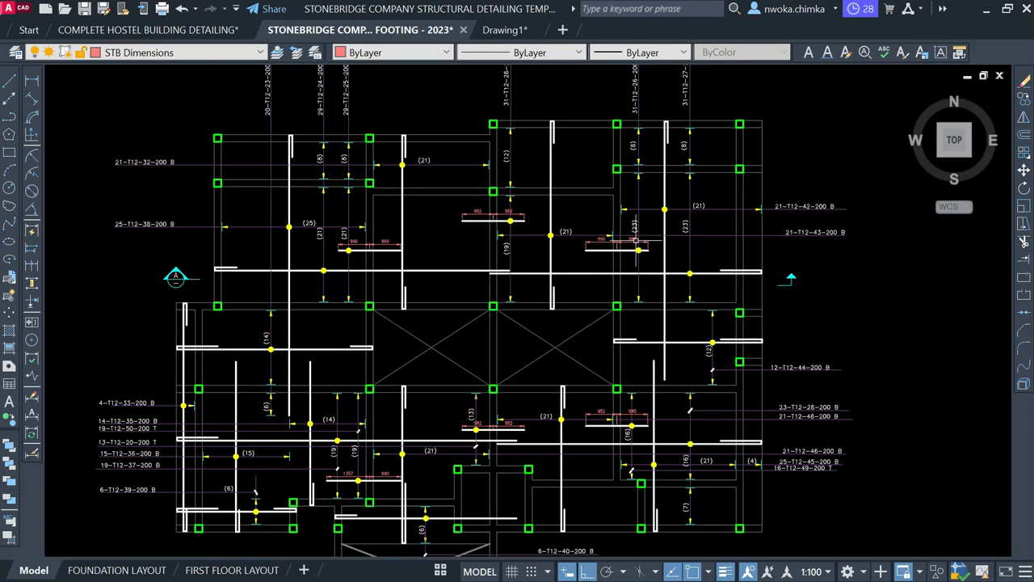
pyautogui.scroll(-5, 633, 241)
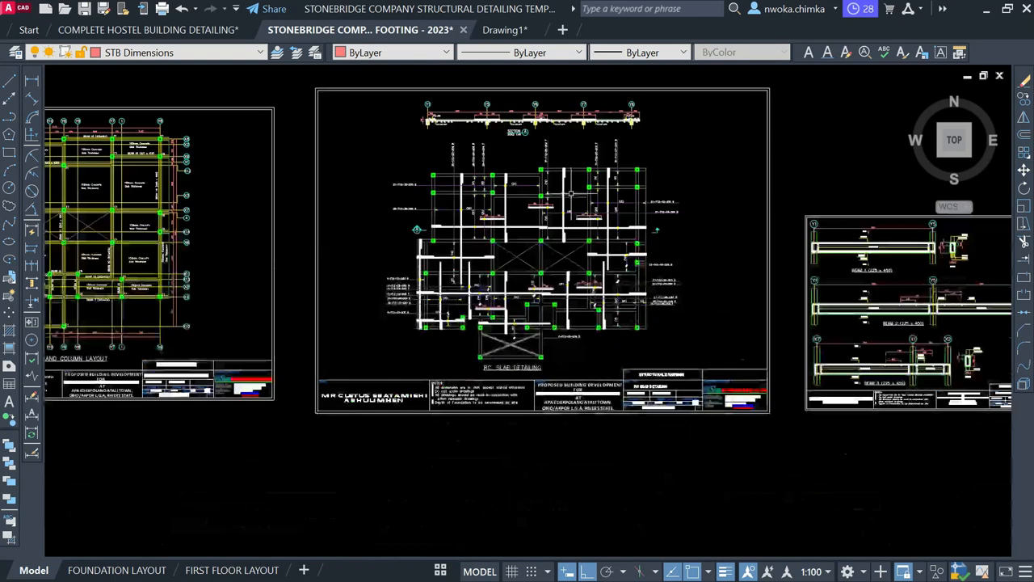
pyautogui.scroll(8, 762, 213)
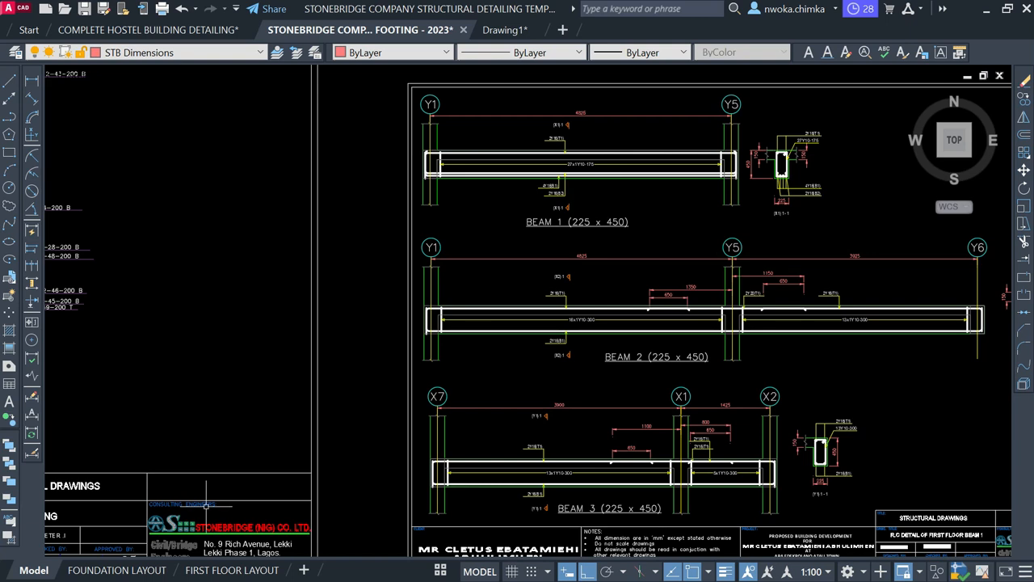
pyautogui.click(231, 571)
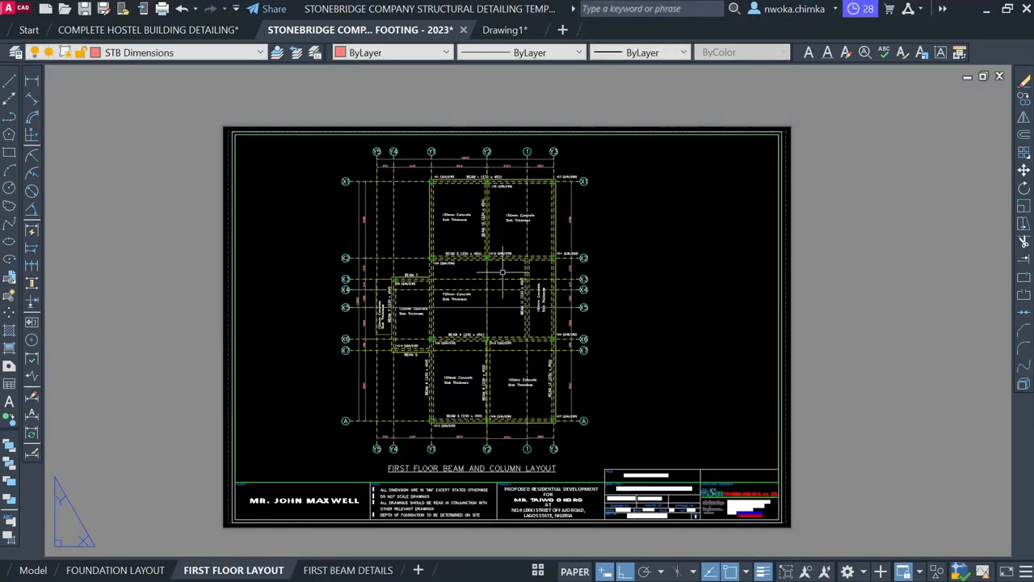
# Examine the beam sizes, column labels and slab thickness notes on the FIRST FLOOR LAYOUT sheet.
pyautogui.scroll(4, 489, 259)
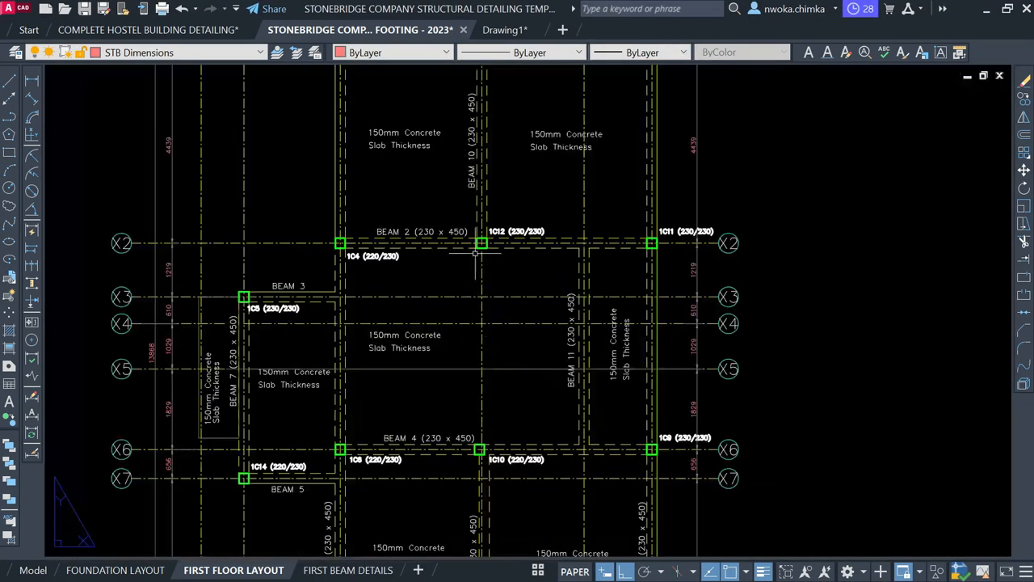
pyautogui.scroll(2, 480, 235)
pyautogui.scroll(-4, 464, 194)
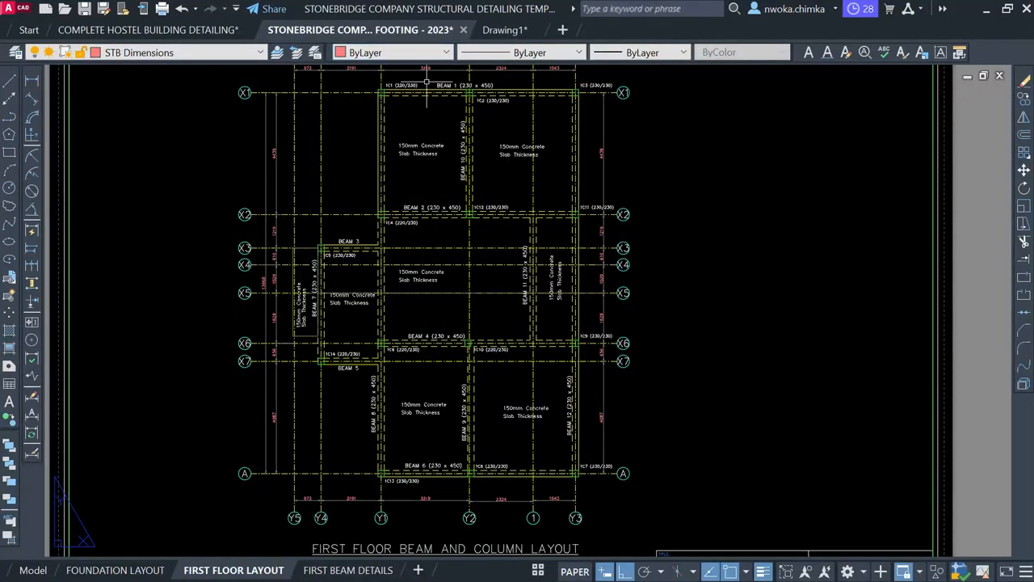
pyautogui.scroll(4, 427, 82)
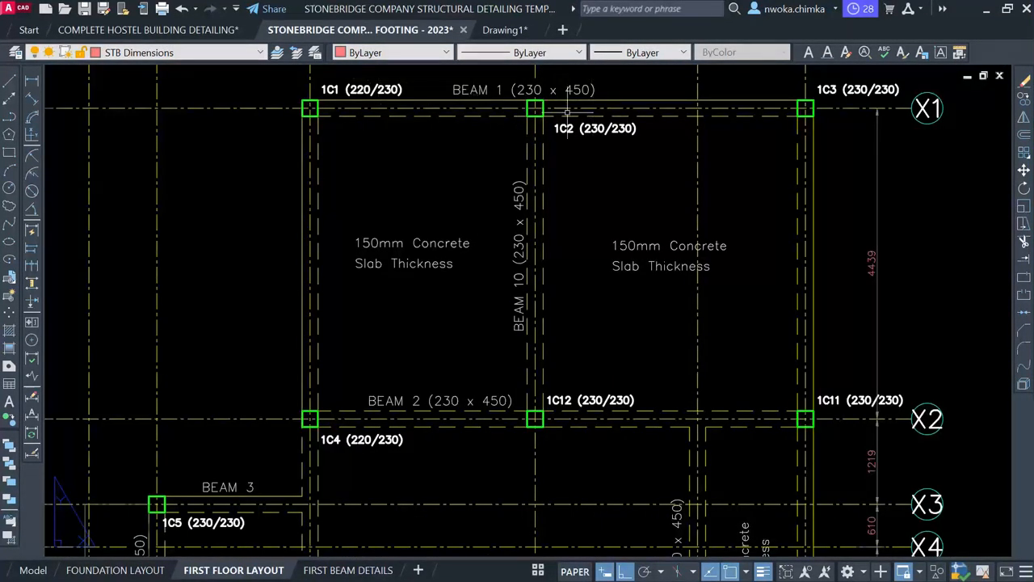
pyautogui.scroll(-2, 491, 105)
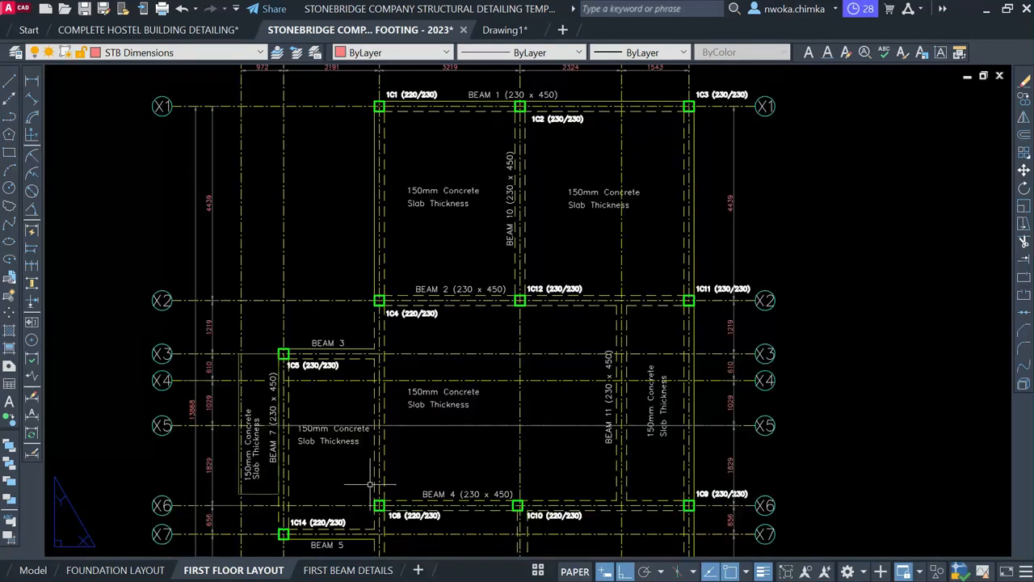
# Open the FIRST BEAM DETAILS layout and examine the beam elevations, especially the reinforcement labels and cross-section of BEAM 1.
pyautogui.click(345, 570)
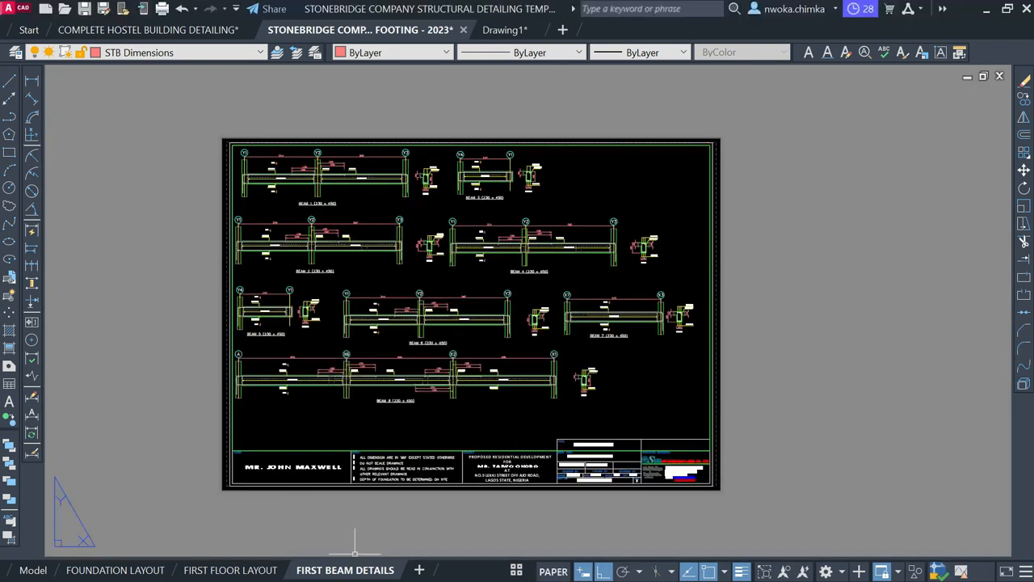
pyautogui.scroll(3, 285, 187)
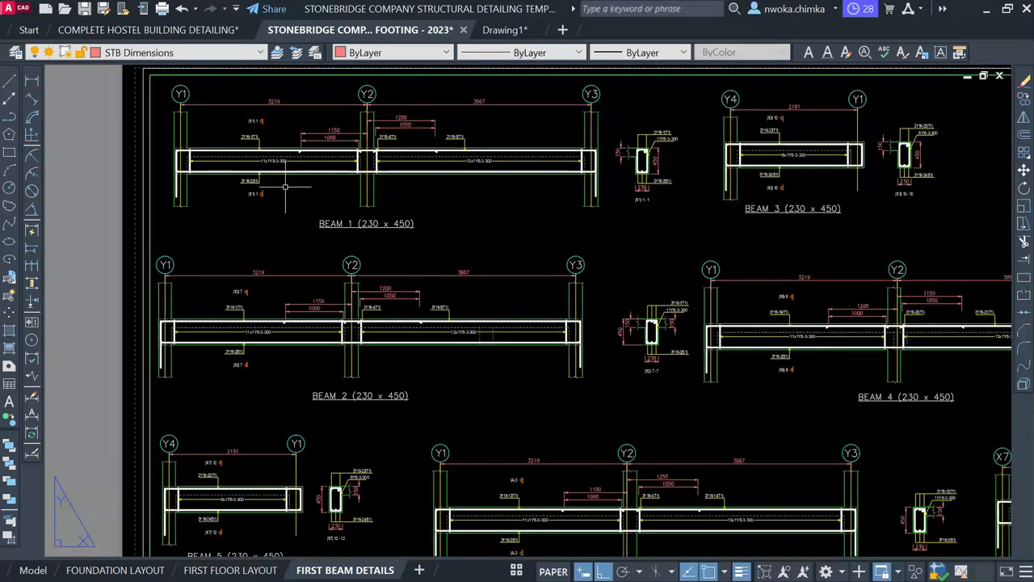
pyautogui.scroll(-2, 285, 187)
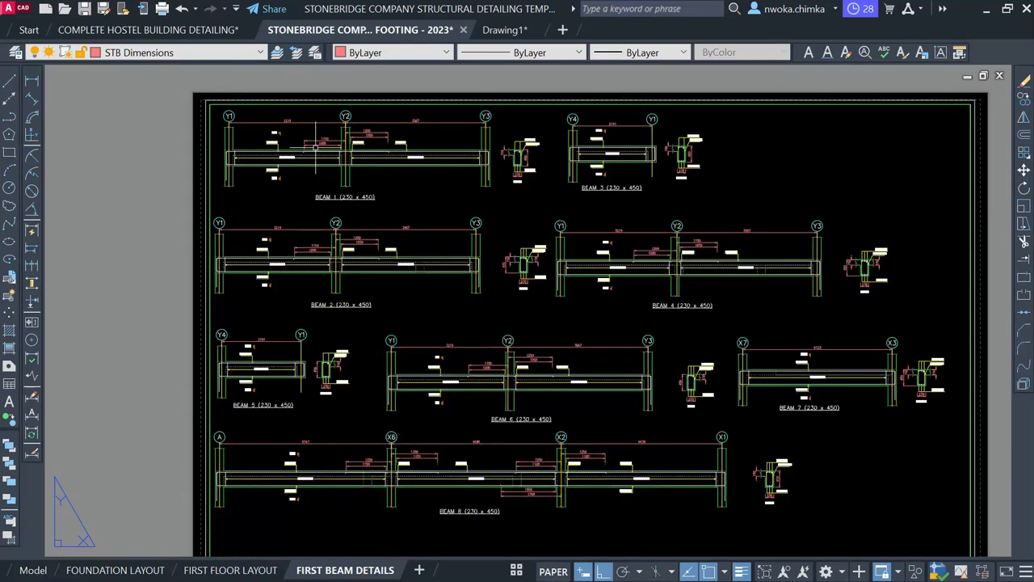
pyautogui.scroll(-2, 351, 135)
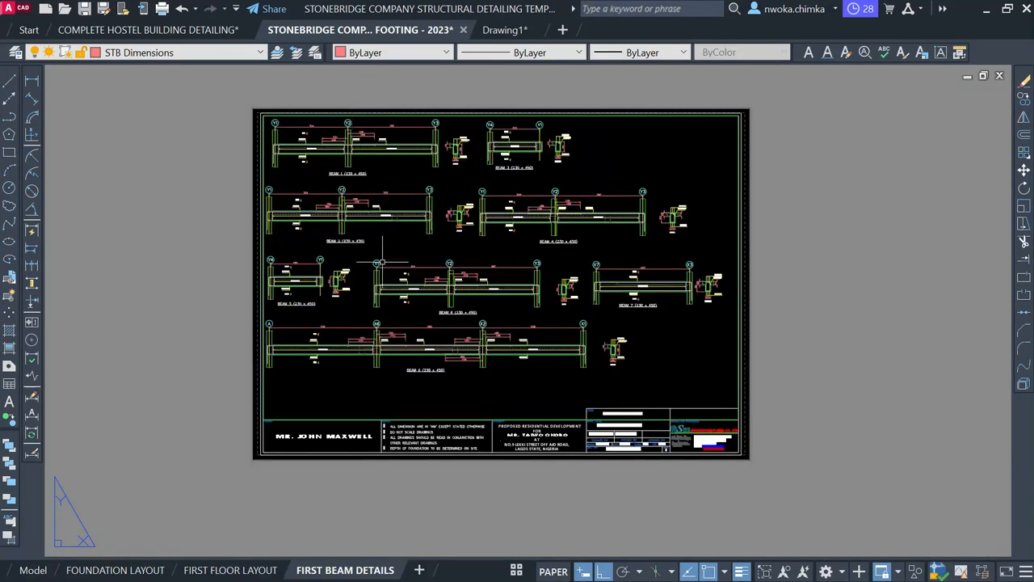
pyautogui.scroll(4, 335, 173)
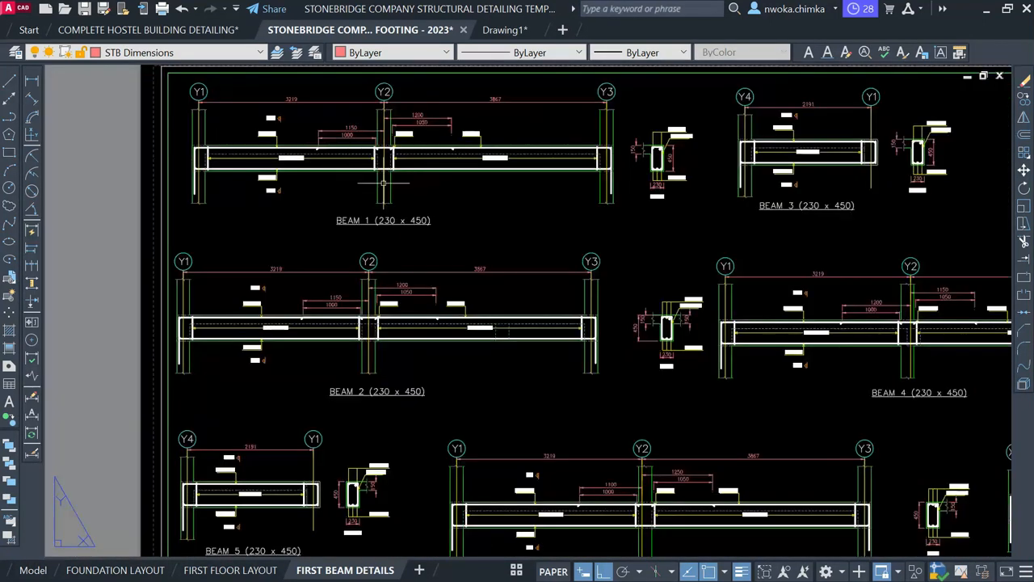
pyautogui.scroll(2, 350, 176)
pyautogui.moveTo(350, 176); pyautogui.dragTo(401, 272, button='middle')
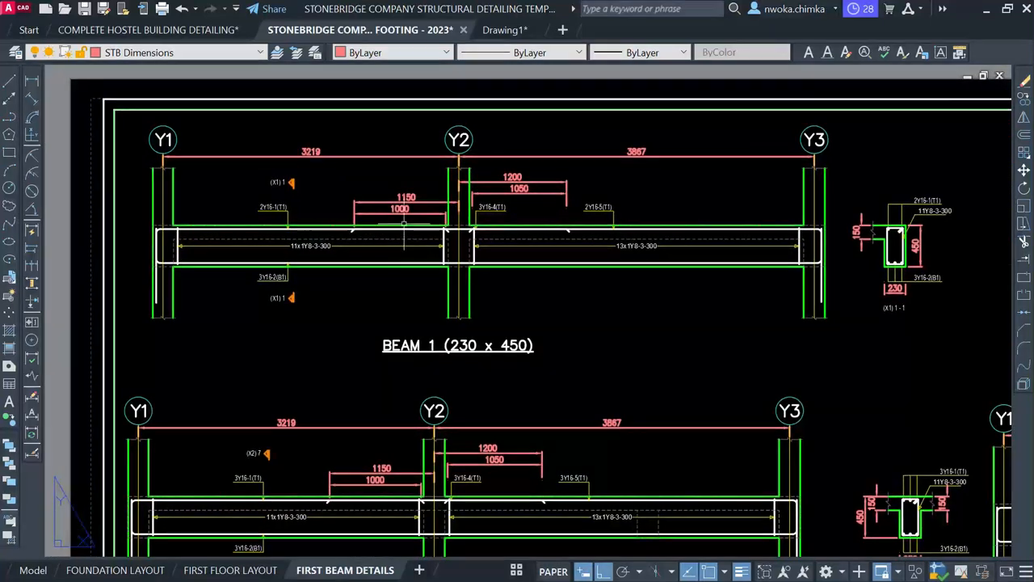
pyautogui.scroll(-2, 436, 216)
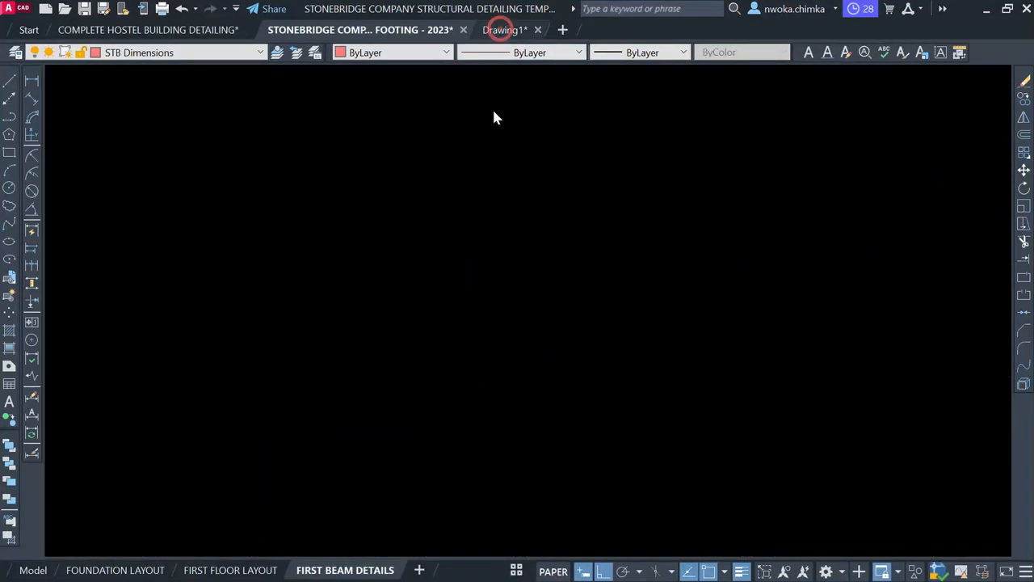
# Compare the FIRST BEAM DETAILS sheet with the original 1B1 and 1B2 beam details in Drawing1, checking bar labels, dimensions and cross-section.
pyautogui.hotkey('ctrl', 'Tab')
pyautogui.scroll(-2, 436, 212)
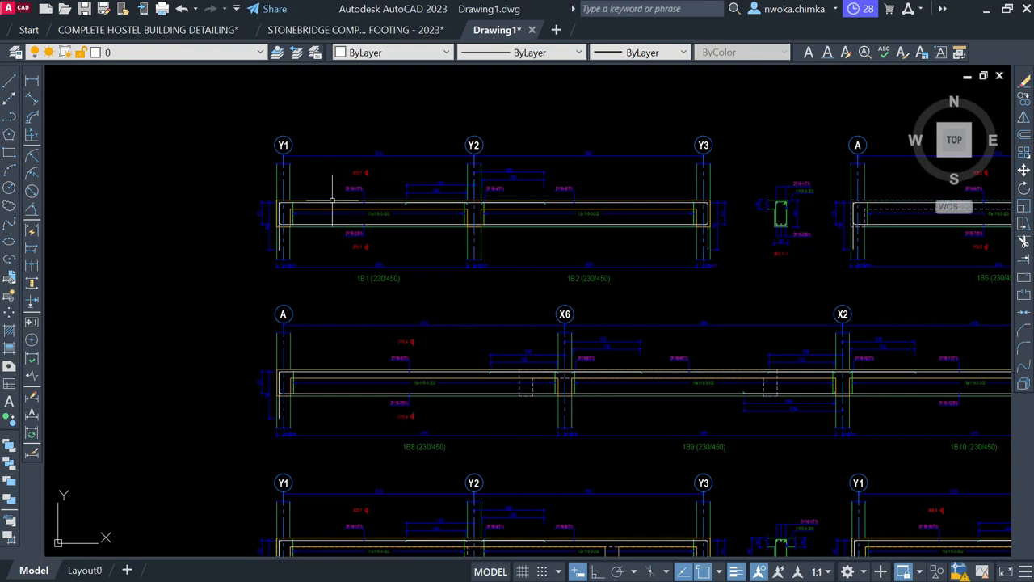
pyautogui.scroll(6, 331, 200)
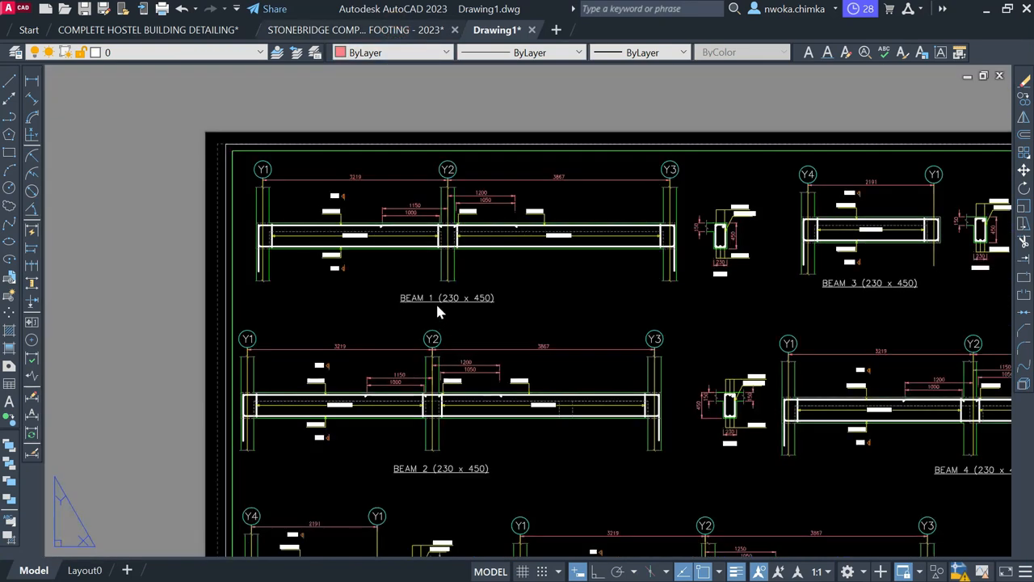
pyautogui.hotkey('ctrl', 'shift', 'Tab')
pyautogui.scroll(-6, 503, 273)
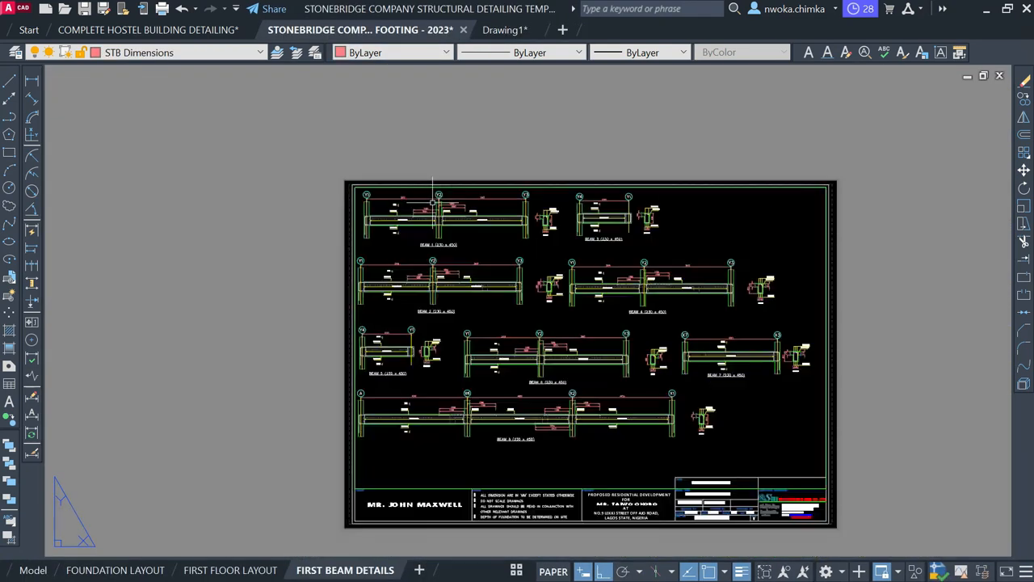
pyautogui.scroll(2, 502, 273)
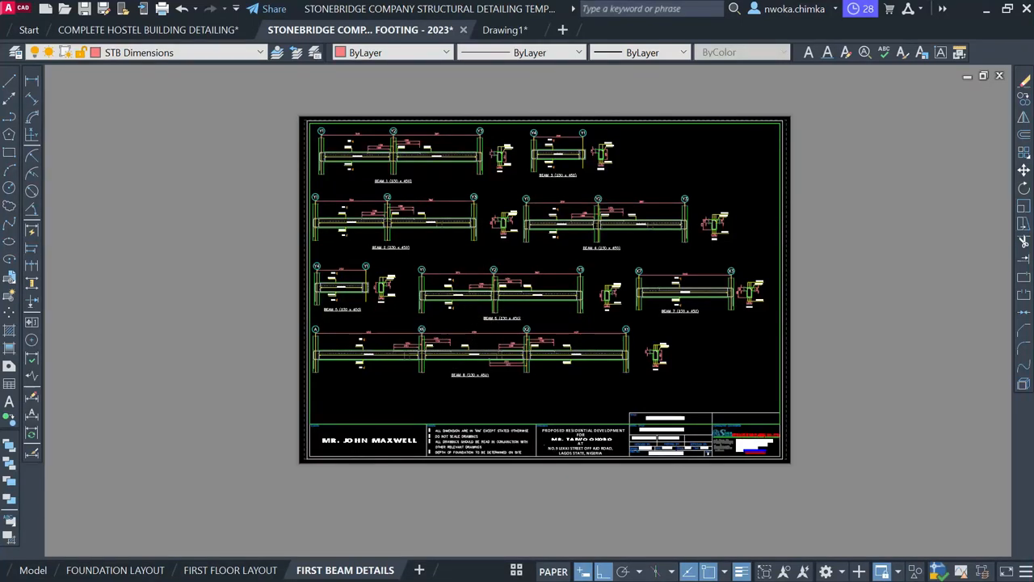
pyautogui.scroll(4, 441, 367)
pyautogui.click(505, 29)
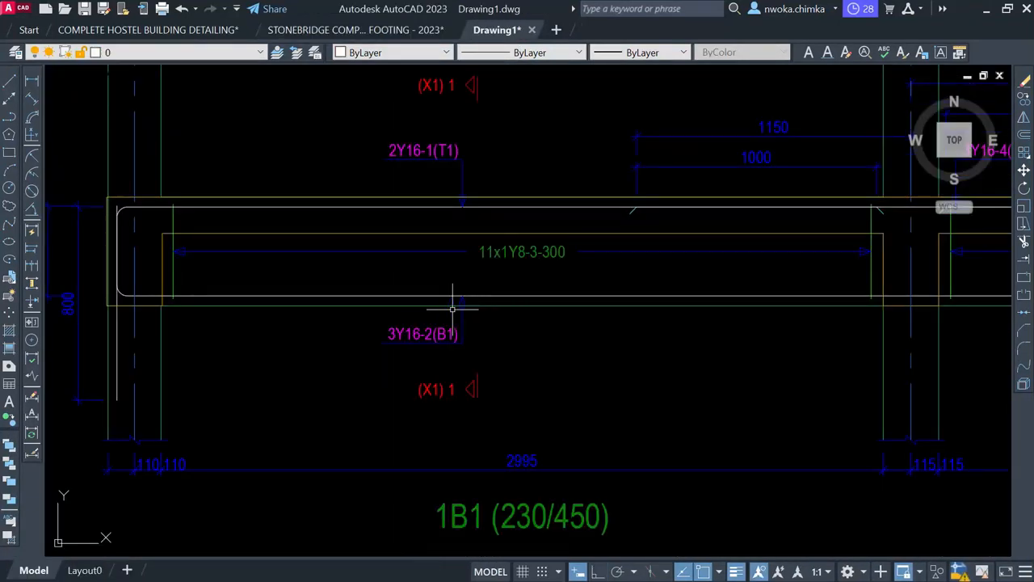
pyautogui.scroll(-5, 392, 304)
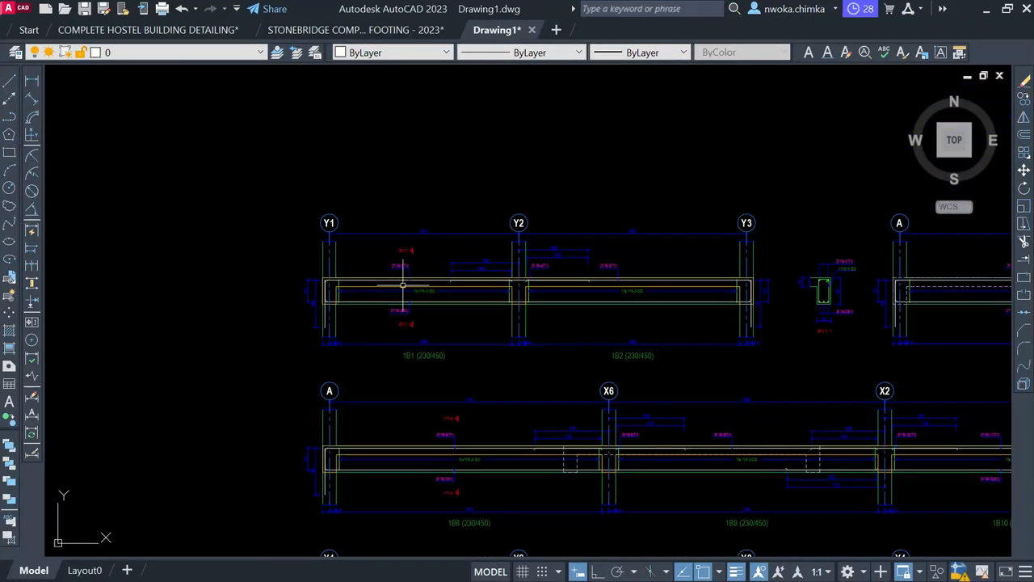
pyautogui.scroll(2, 493, 298)
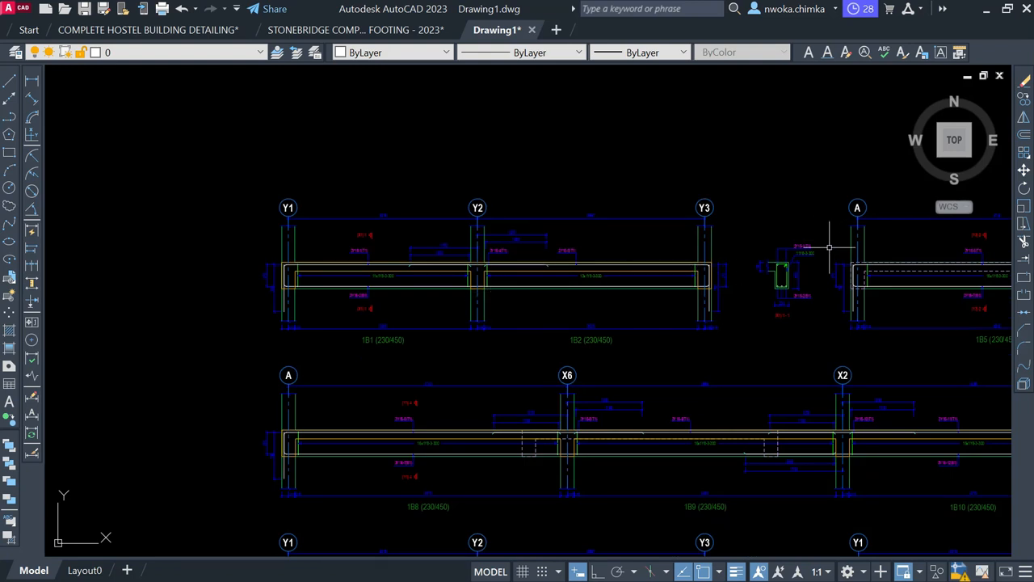
pyautogui.scroll(2, 830, 248)
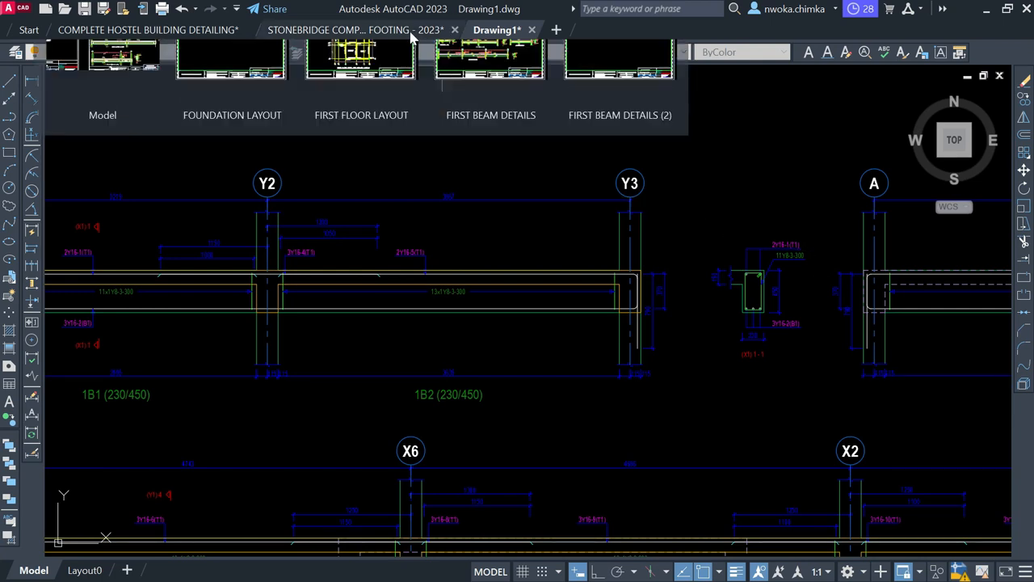
pyautogui.click(412, 30)
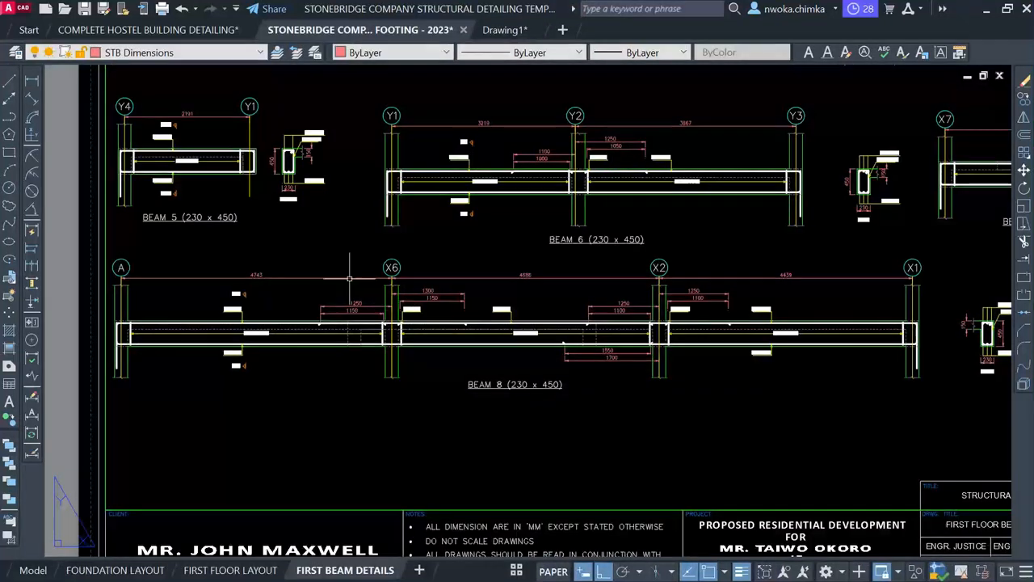
# View the whole FIRST BEAM DETAILS sheet and open the FIRST BEAM DETAILS (2) layout.
pyautogui.scroll(-3, 343, 273)
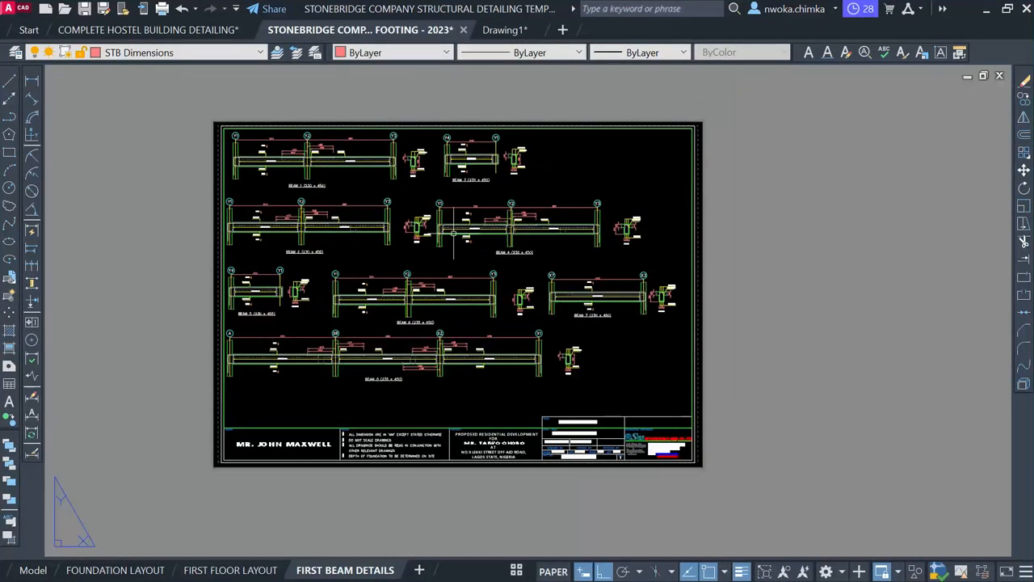
pyautogui.click(518, 570)
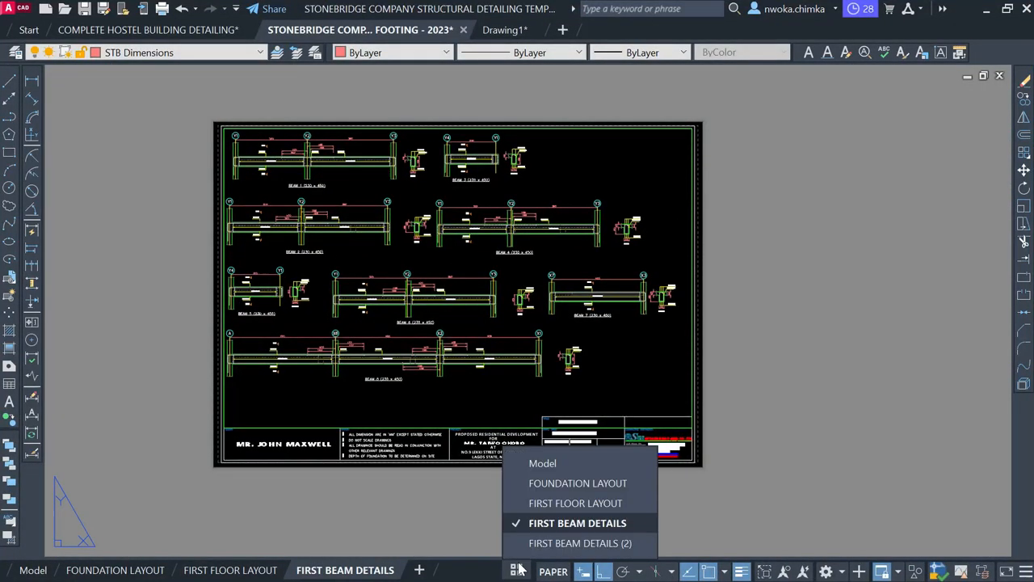
pyautogui.click(558, 542)
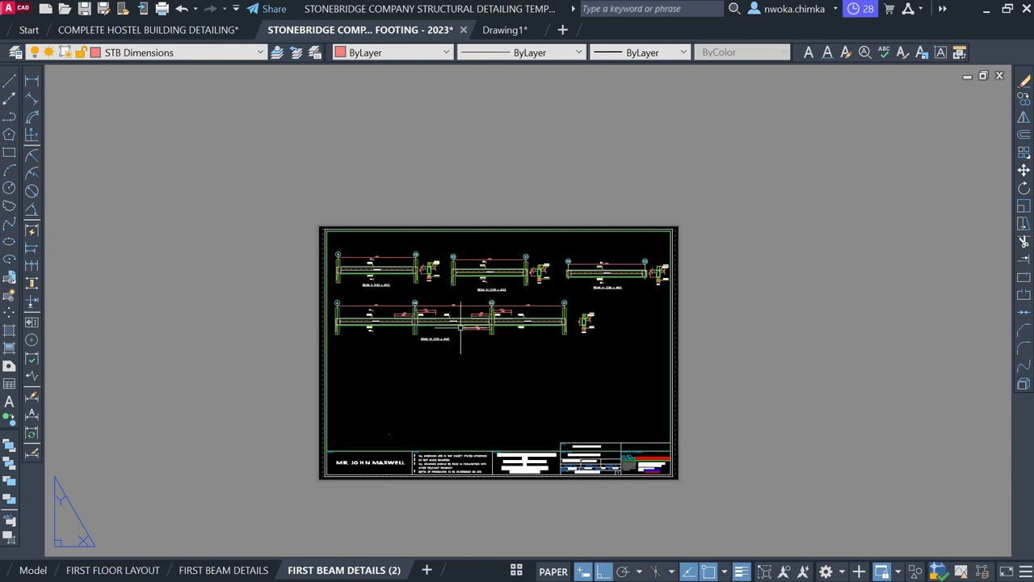
# Return to model space and examine the FIRST FLOOR BEAM AND COLUMN LAYOUT plan inside the red frame.
pyautogui.click(33, 570)
pyautogui.scroll(-6, 590, 374)
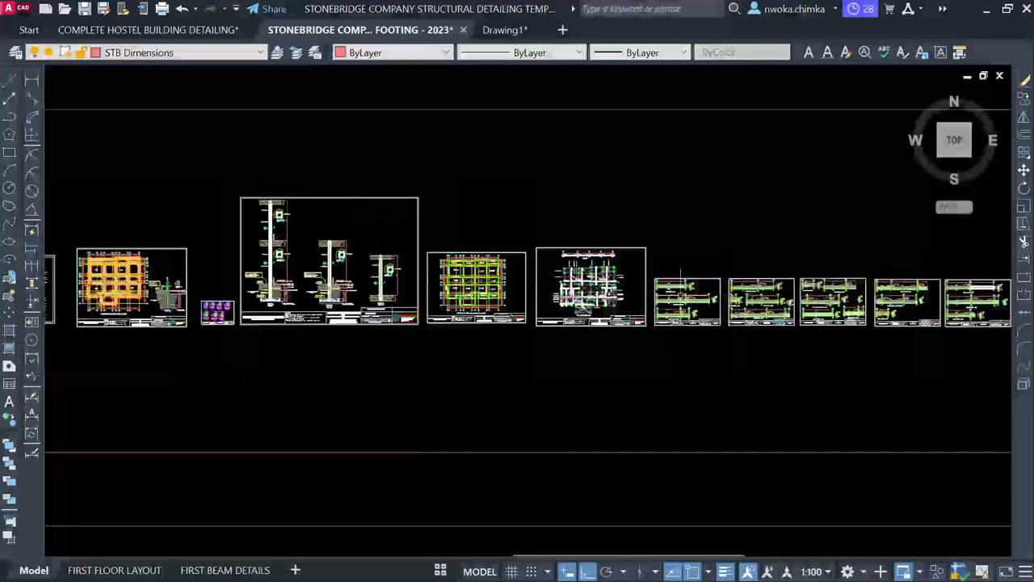
pyautogui.scroll(8, 591, 374)
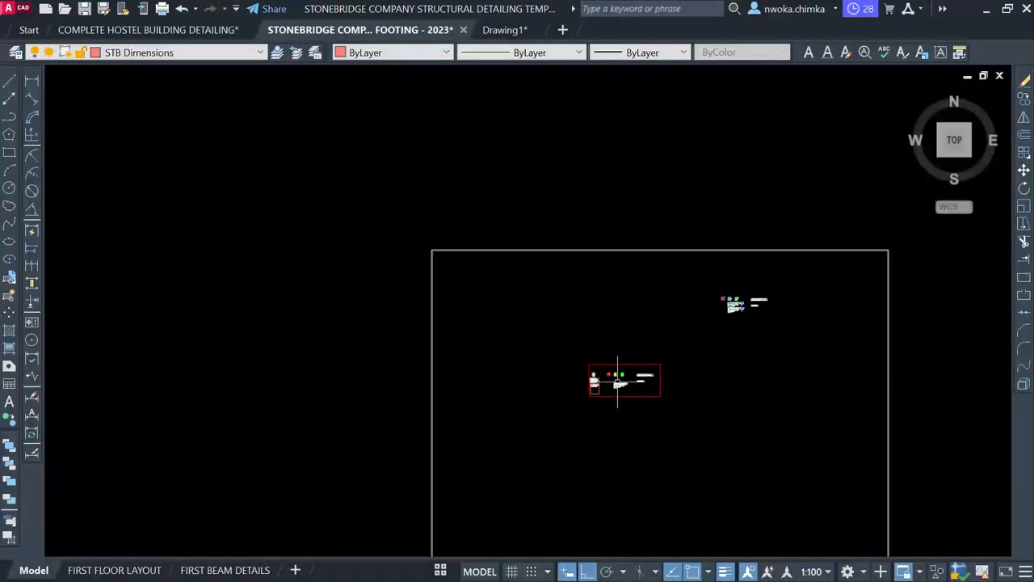
pyautogui.scroll(3, 557, 381)
pyautogui.scroll(6, 488, 241)
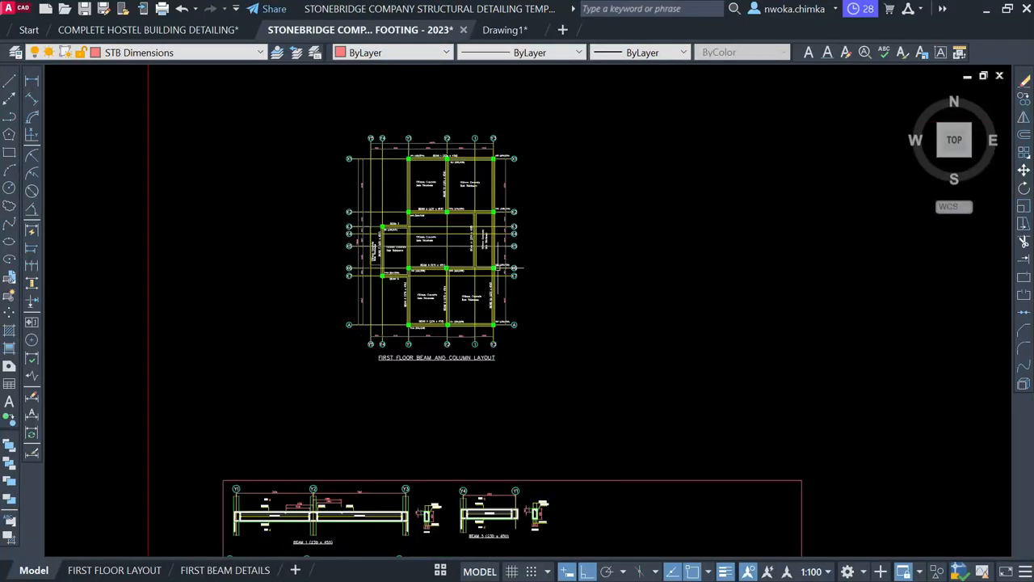
pyautogui.scroll(2, 436, 215)
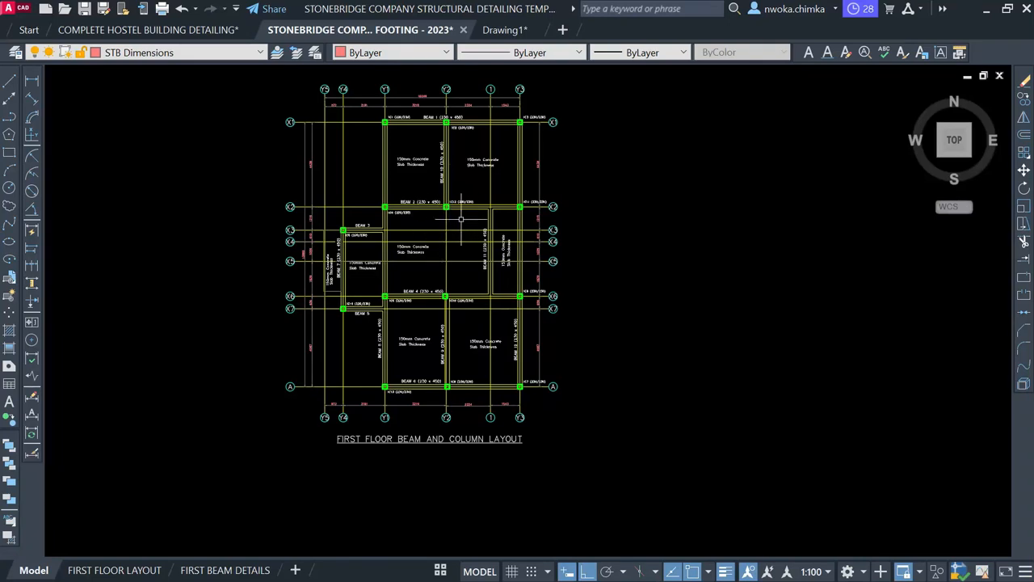
# Examine the pasted plans, beam details and column details in the area above and right of the red frame.
pyautogui.scroll(-5, 391, 251)
pyautogui.moveTo(620, 242); pyautogui.dragTo(293, 310, button='middle')
pyautogui.scroll(-2, 282, 309)
pyautogui.scroll(-1, 514, 289)
pyautogui.moveTo(595, 277); pyautogui.dragTo(425, 377, button='middle')
pyautogui.scroll(6, 566, 185)
pyautogui.scroll(1, 479, 228)
pyautogui.scroll(-3, 483, 218)
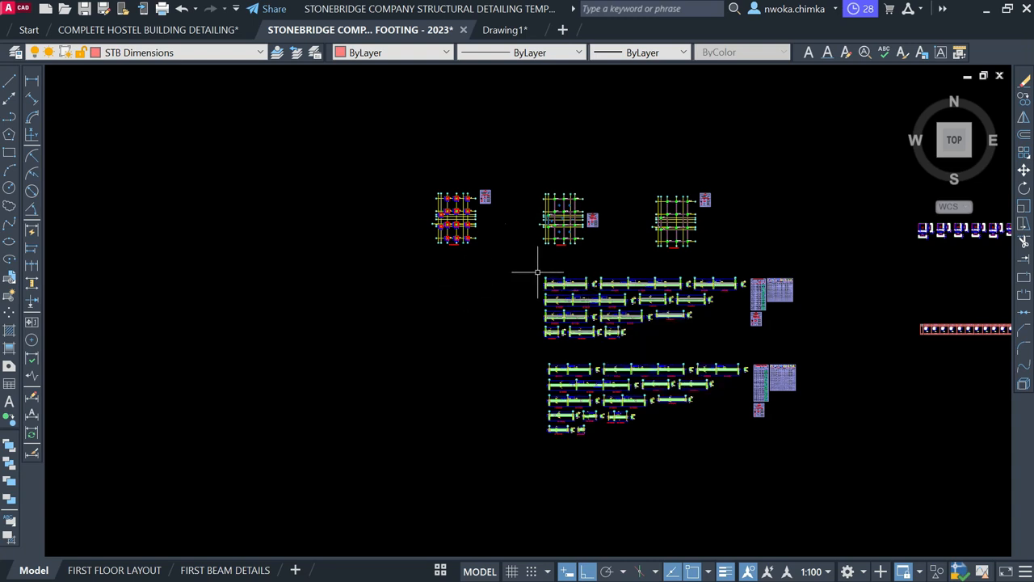
pyautogui.moveTo(576, 265); pyautogui.dragTo(489, 266, button='middle')
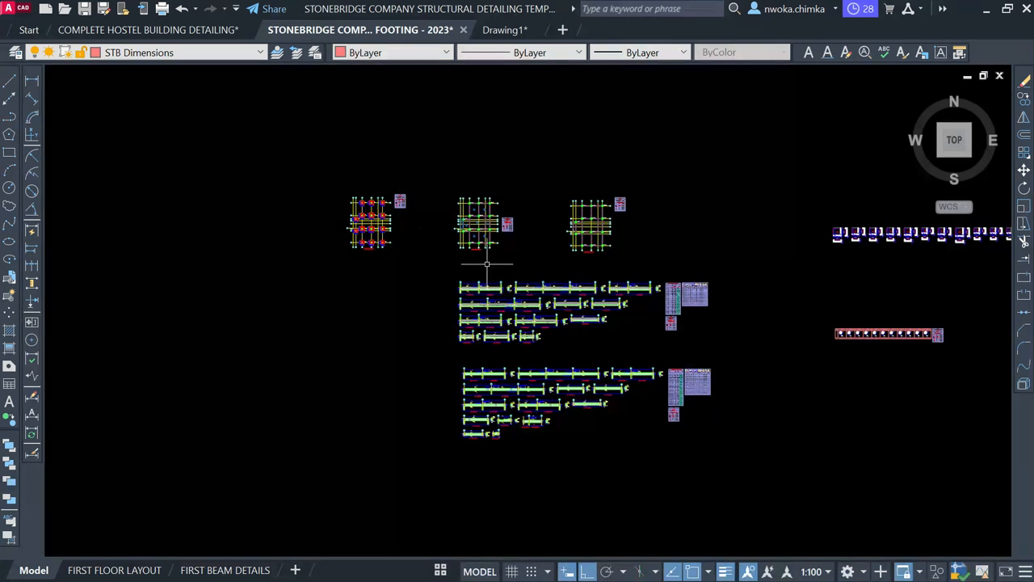
# Delete all the pasted drawings in the area above and right of the red frame.
pyautogui.scroll(-5, 487, 263)
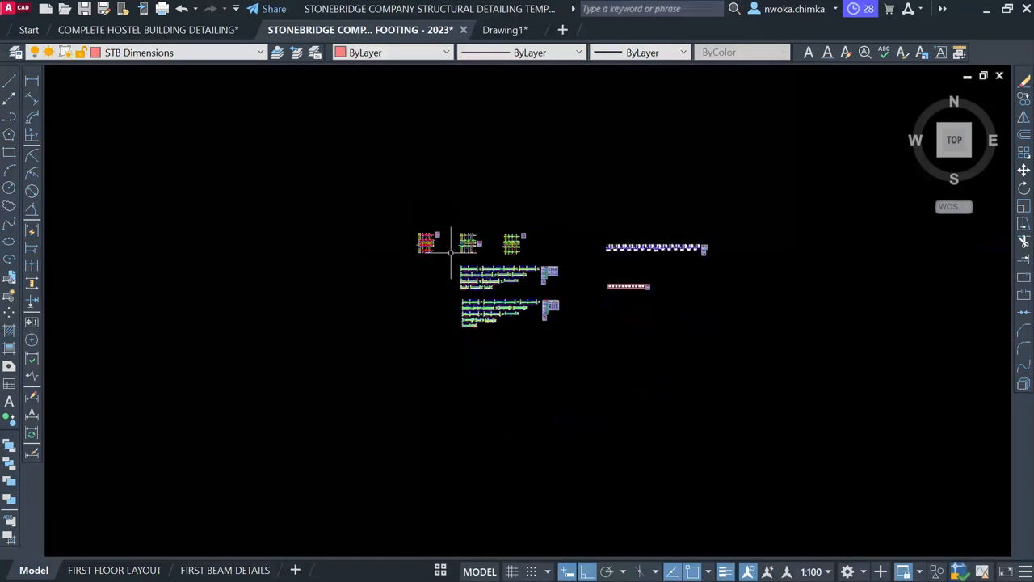
pyautogui.click(384, 176)
pyautogui.click(797, 375)
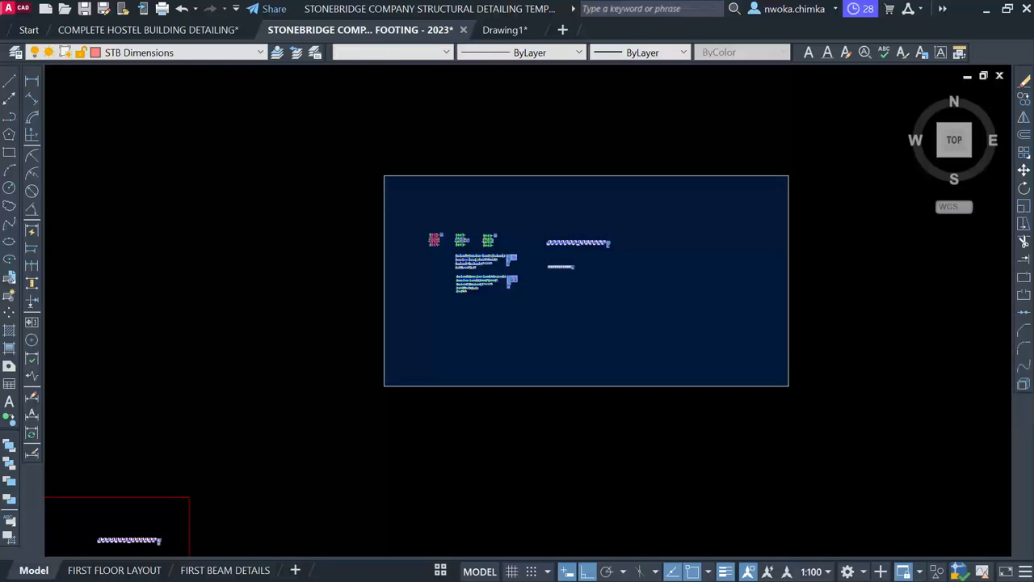
pyautogui.scroll(-3, 594, 219)
pyautogui.scroll(4, 410, 345)
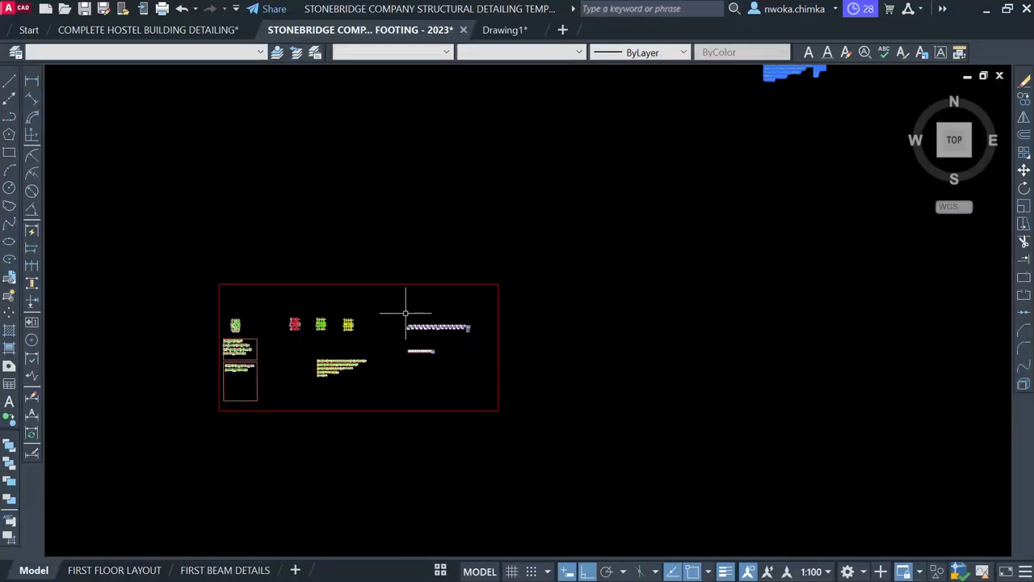
pyautogui.press('Escape')
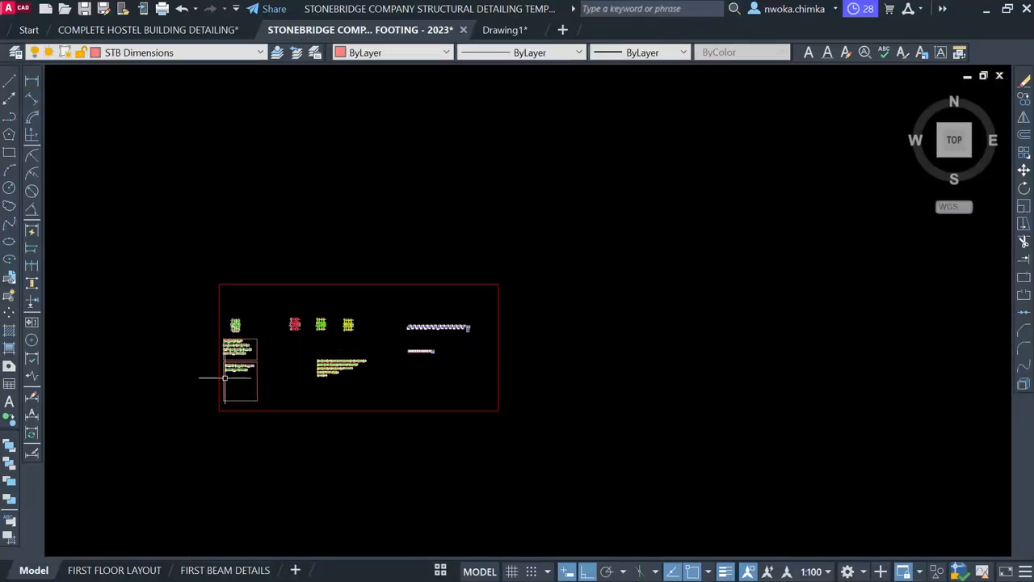
# Inspect the floor plans and framed beam details inside the red frame.
pyautogui.scroll(3, 231, 335)
pyautogui.scroll(2, 231, 339)
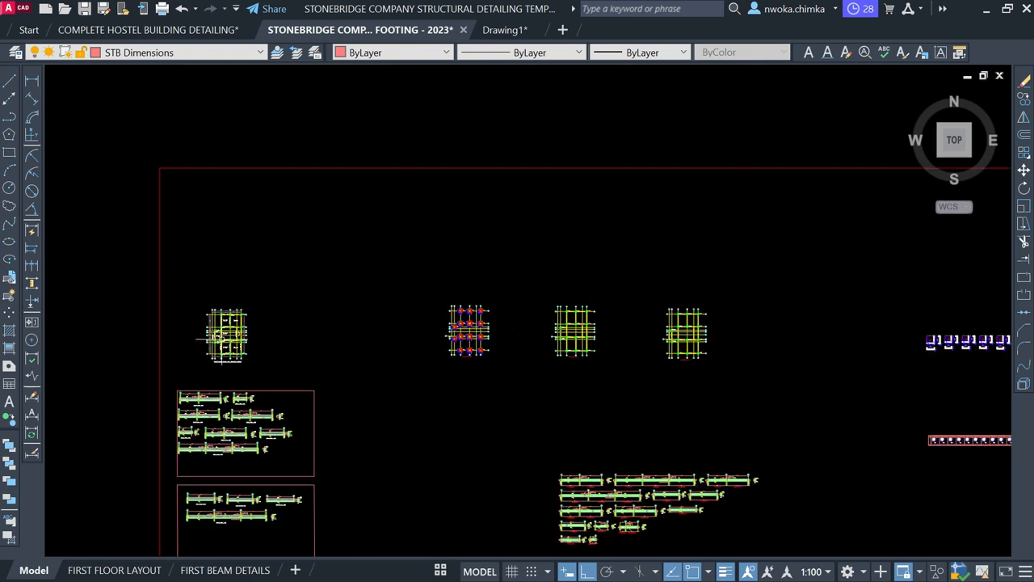
pyautogui.scroll(2, 222, 340)
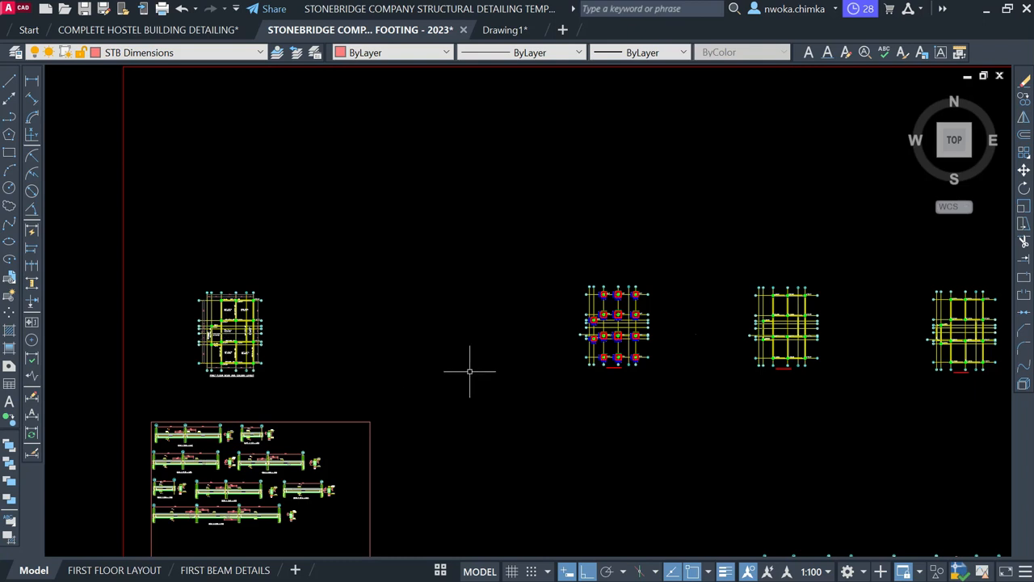
# Examine the row of floor plans inside the red frame and the FIRST FLOOR BEAM AND COLUMN LAYOUT plan with its title.
pyautogui.moveTo(542, 364); pyautogui.dragTo(346, 358, button='middle')
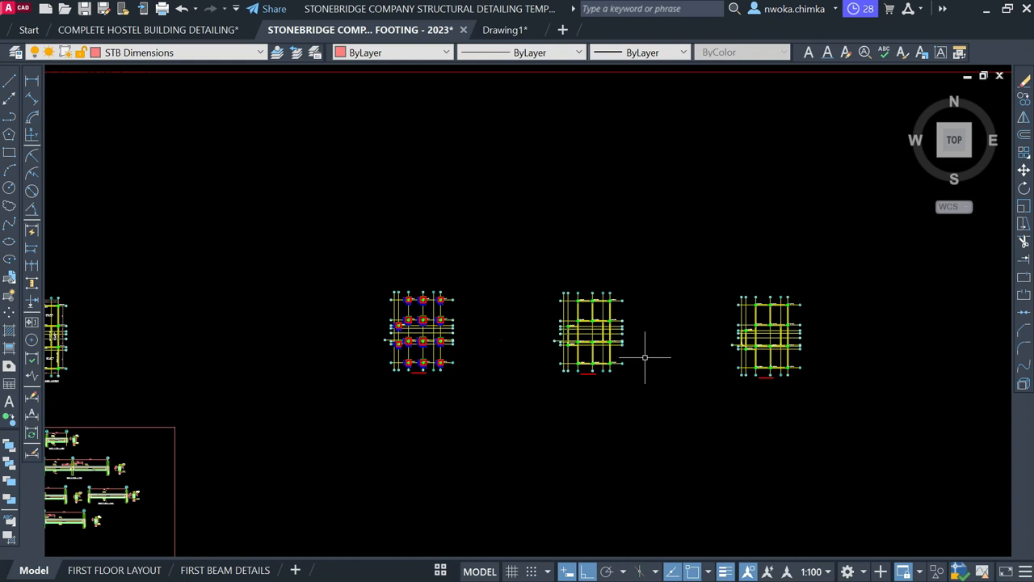
pyautogui.scroll(2, 638, 348)
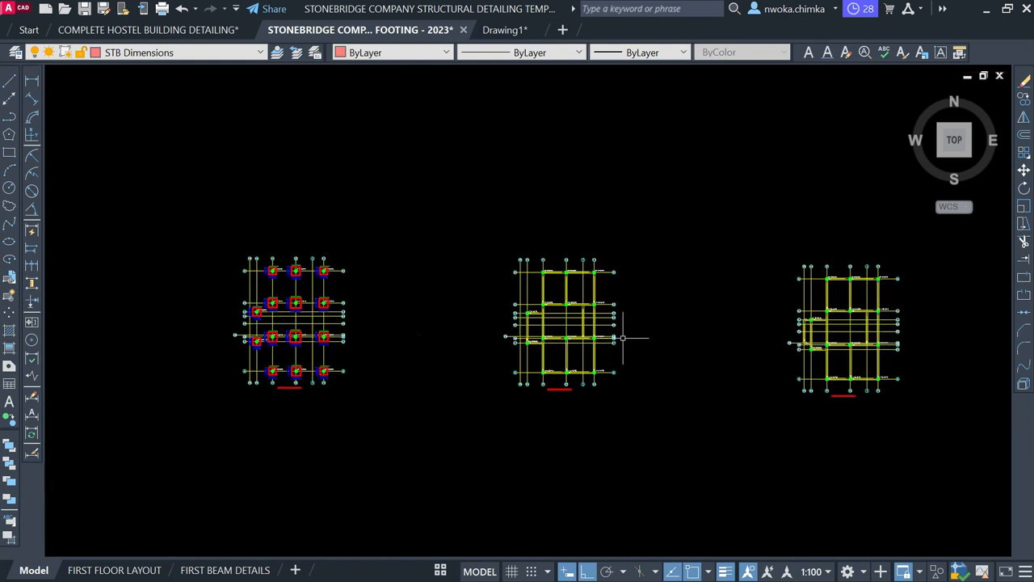
pyautogui.scroll(-2, 618, 335)
pyautogui.scroll(-1, 544, 333)
pyautogui.moveTo(443, 337); pyautogui.dragTo(601, 365, button='middle')
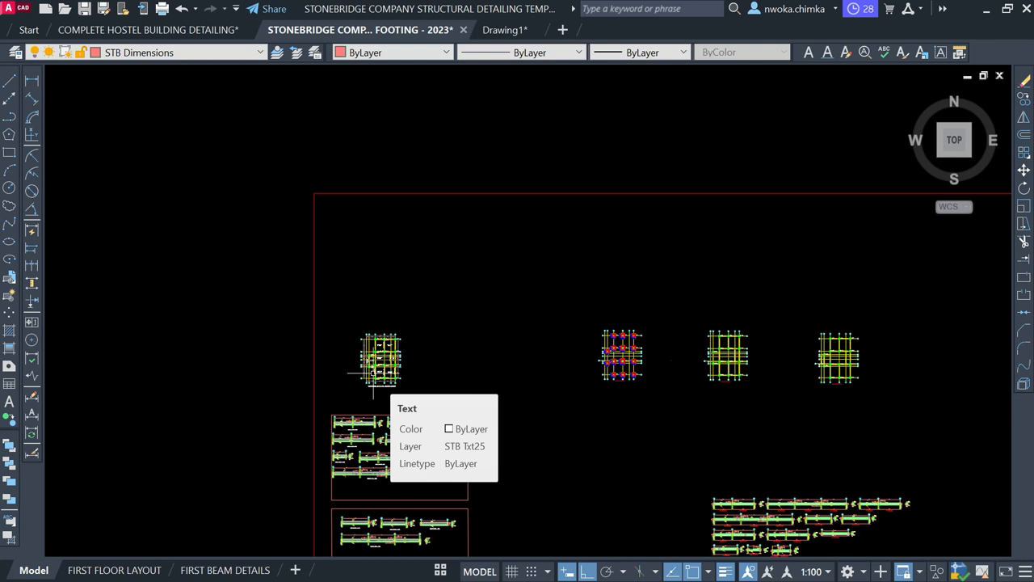
pyautogui.scroll(8, 373, 374)
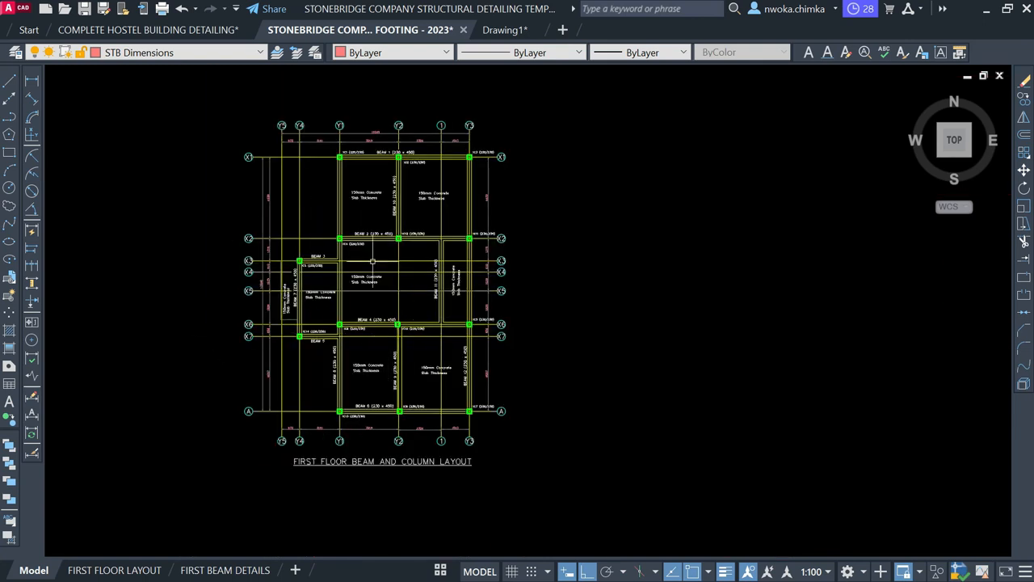
pyautogui.scroll(-7, 381, 249)
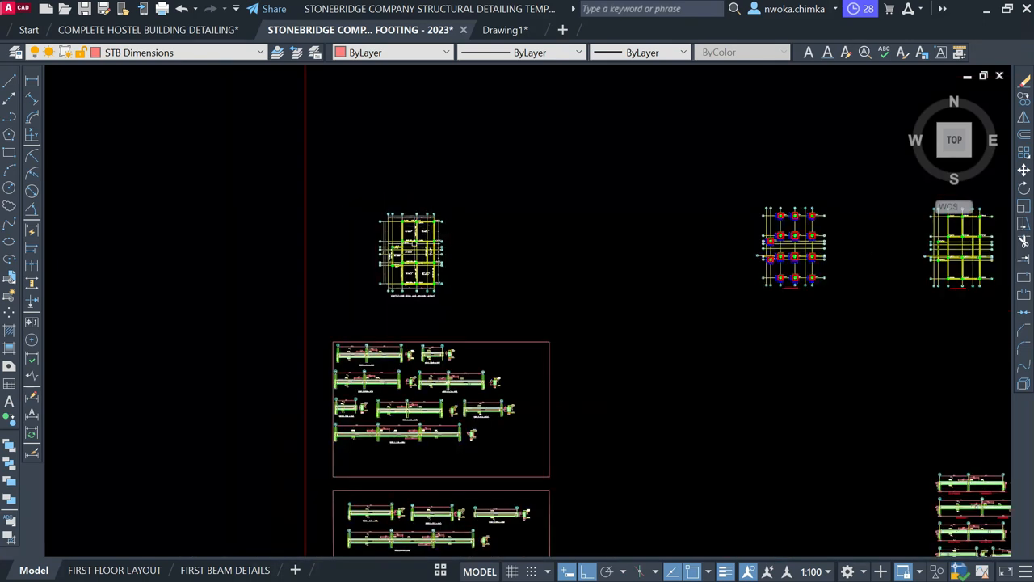
pyautogui.scroll(5, 430, 330)
pyautogui.scroll(3, 386, 400)
pyautogui.scroll(2, 392, 396)
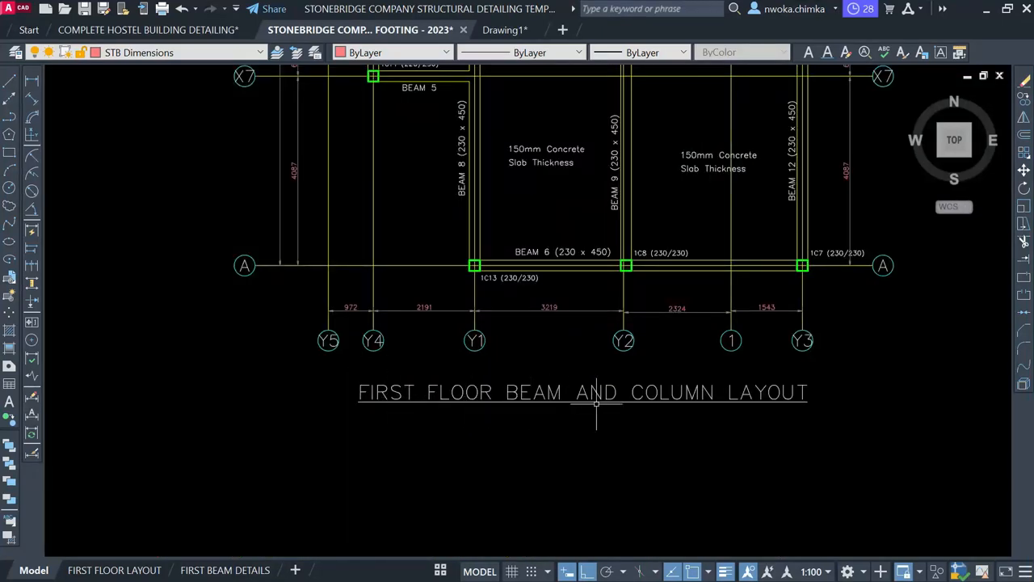
pyautogui.scroll(-5, 553, 283)
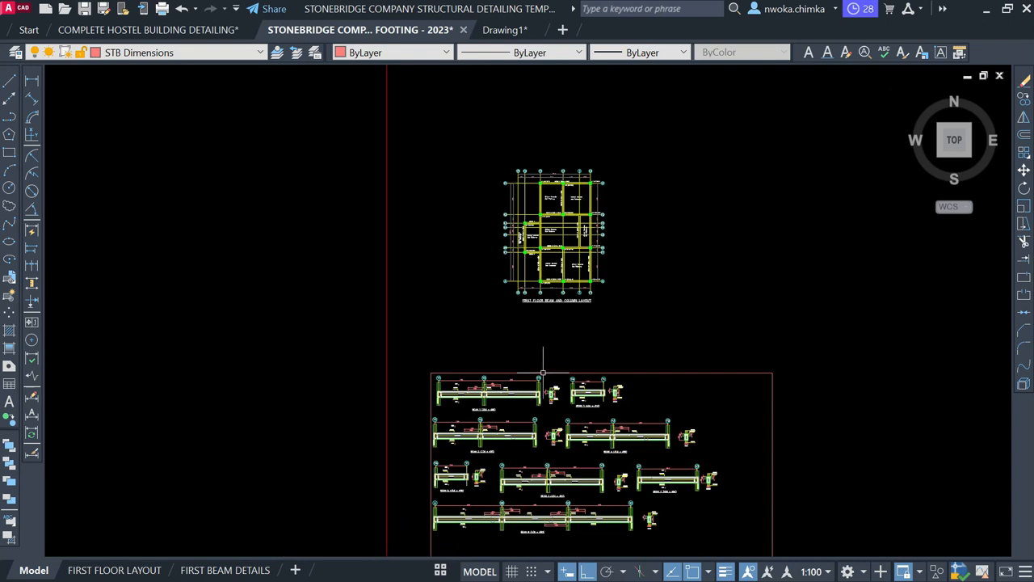
# Compare the BEAM 1 (230 x 450) detail in the framed beam details with the FIRST FLOOR BEAM AND COLUMN LAYOUT plan.
pyautogui.moveTo(536, 455)
pyautogui.mouseDown(button='middle')
pyautogui.moveTo(519, 344)
pyautogui.moveTo(508, 505)
pyautogui.mouseUp(button='middle')
pyautogui.scroll(2, 516, 226)
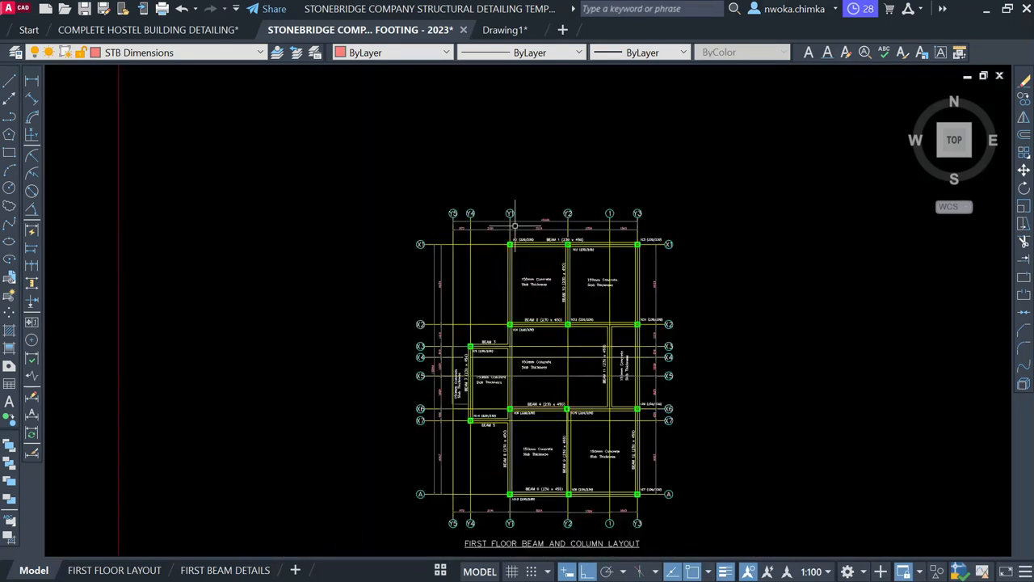
pyautogui.scroll(-2, 521, 217)
pyautogui.scroll(8, 461, 439)
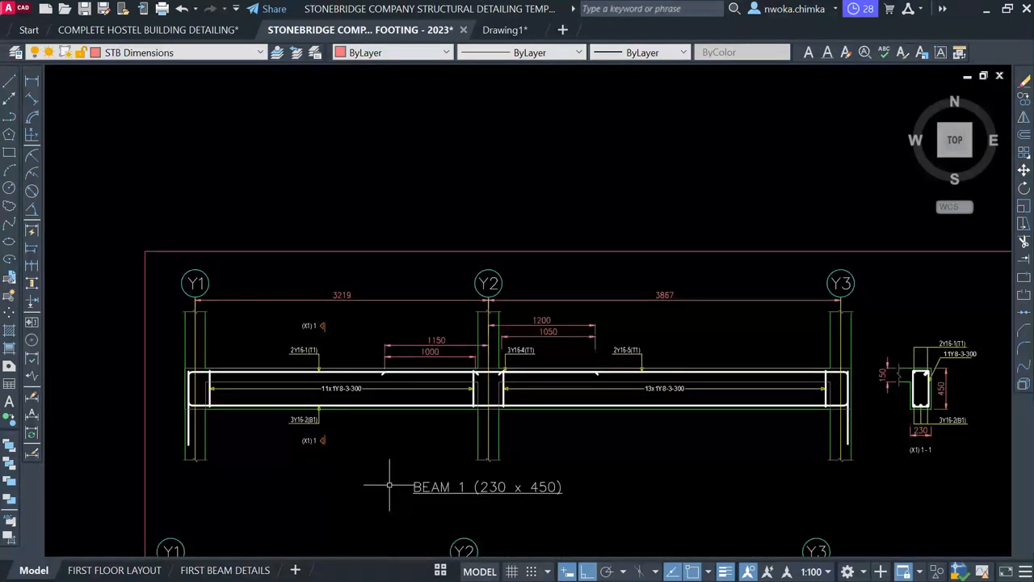
pyautogui.scroll(2, 421, 382)
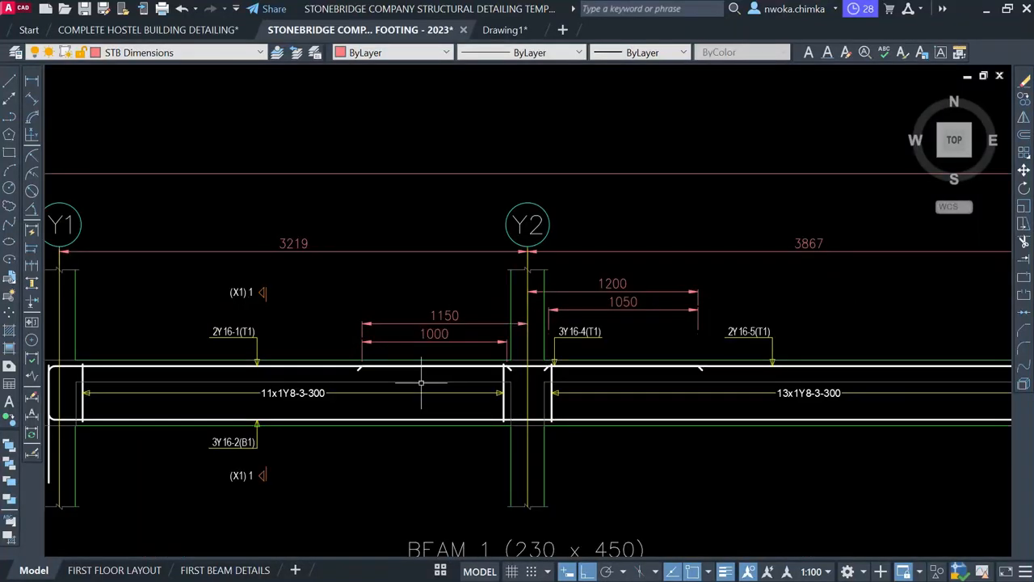
pyautogui.scroll(-4, 413, 367)
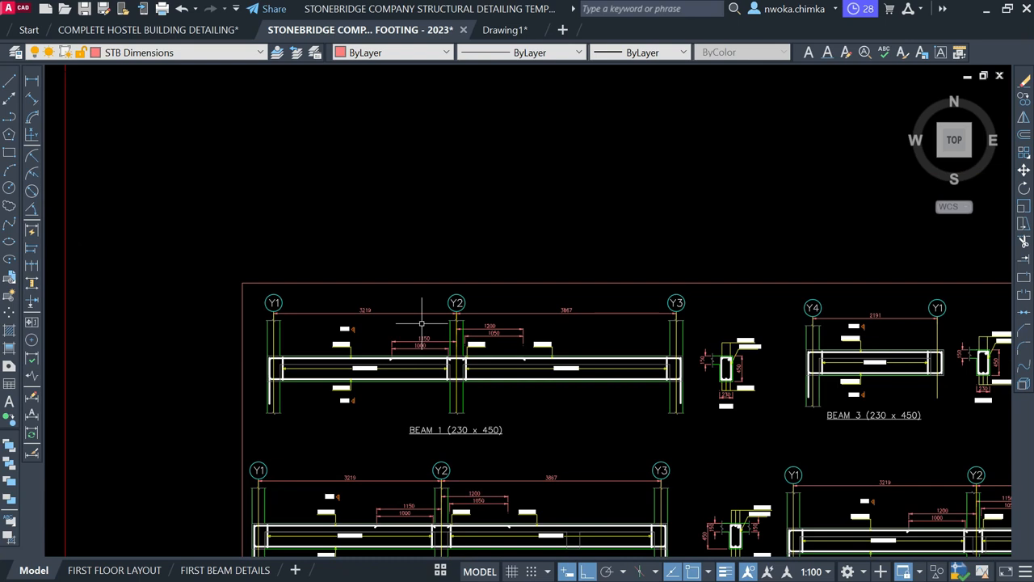
pyautogui.scroll(-2, 425, 310)
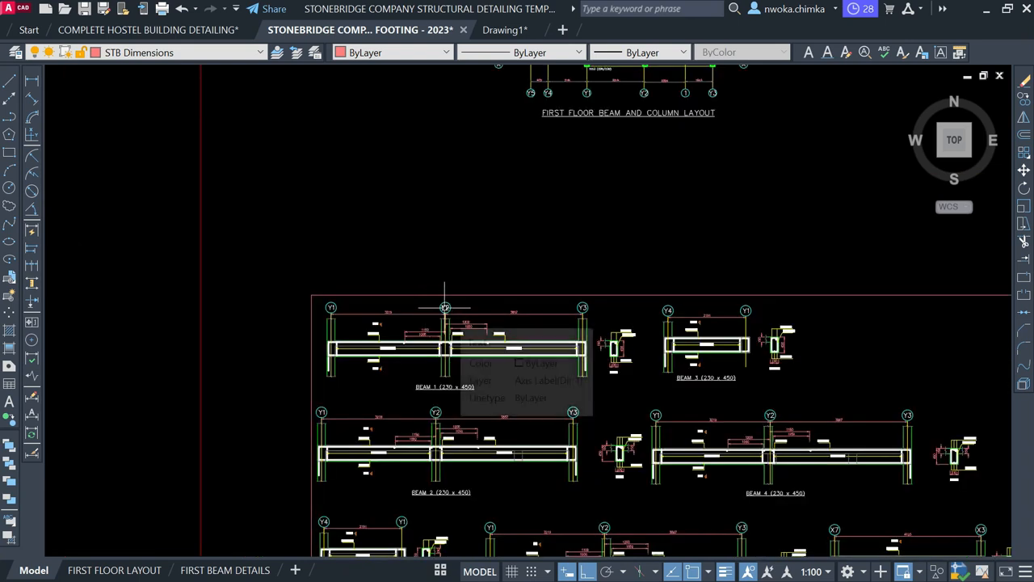
pyautogui.scroll(-4, 473, 295)
pyautogui.scroll(4, 505, 207)
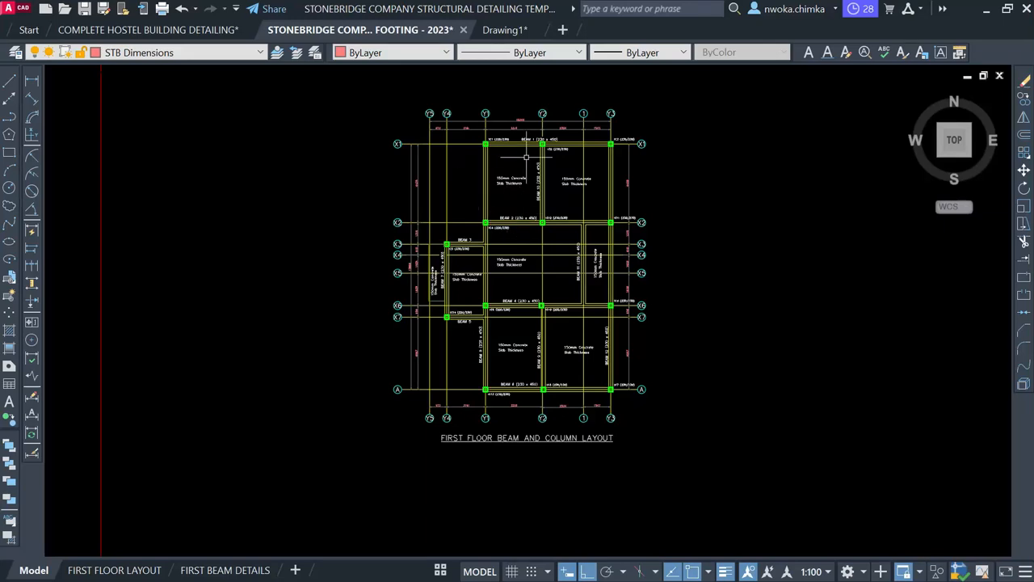
# Copy the FIRST FLOOR BEAM AND COLUMN LAYOUT plan to the empty area outside the red frame, up and to its left.
pyautogui.scroll(-4, 509, 242)
pyautogui.click(592, 148)
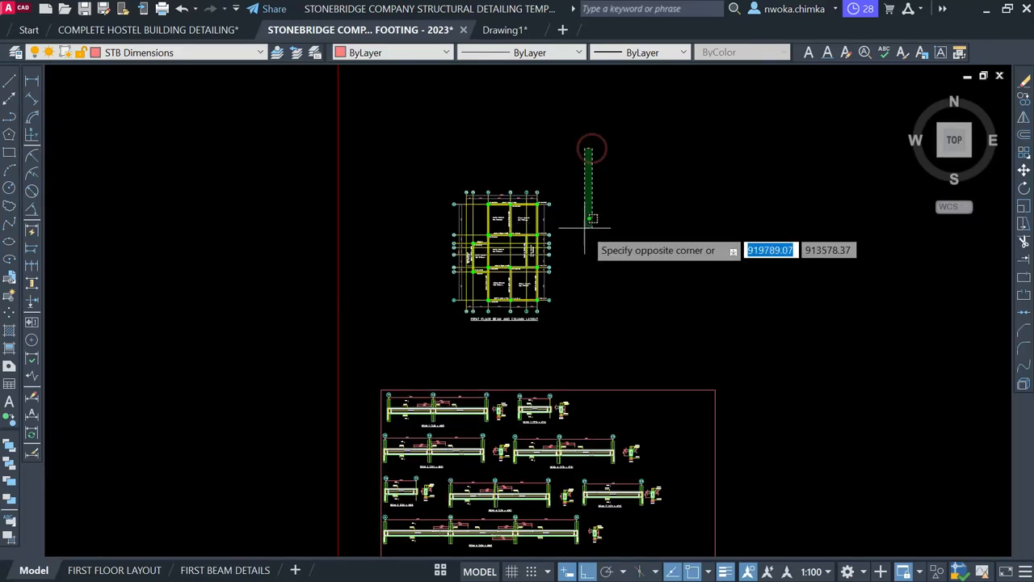
pyautogui.click(427, 334)
pyautogui.write('co')
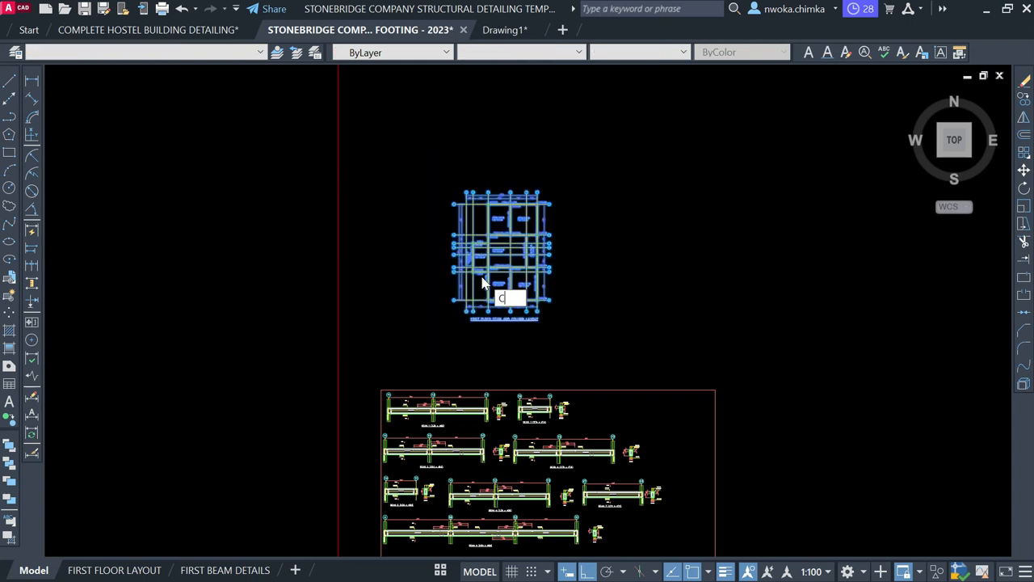
pyautogui.press('Return')
pyautogui.click(493, 278)
pyautogui.scroll(-4, 408, 340)
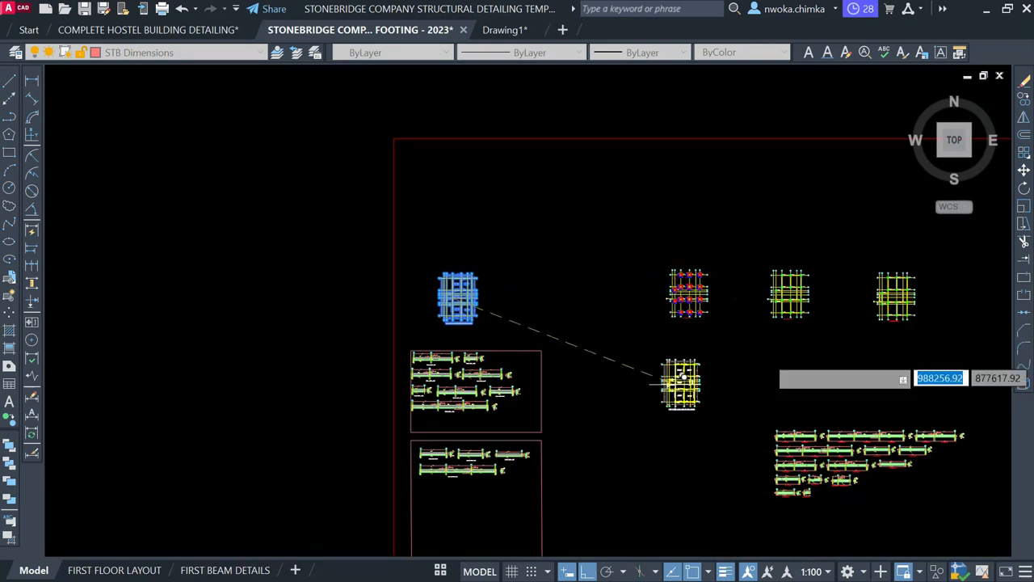
pyautogui.scroll(-4, 687, 356)
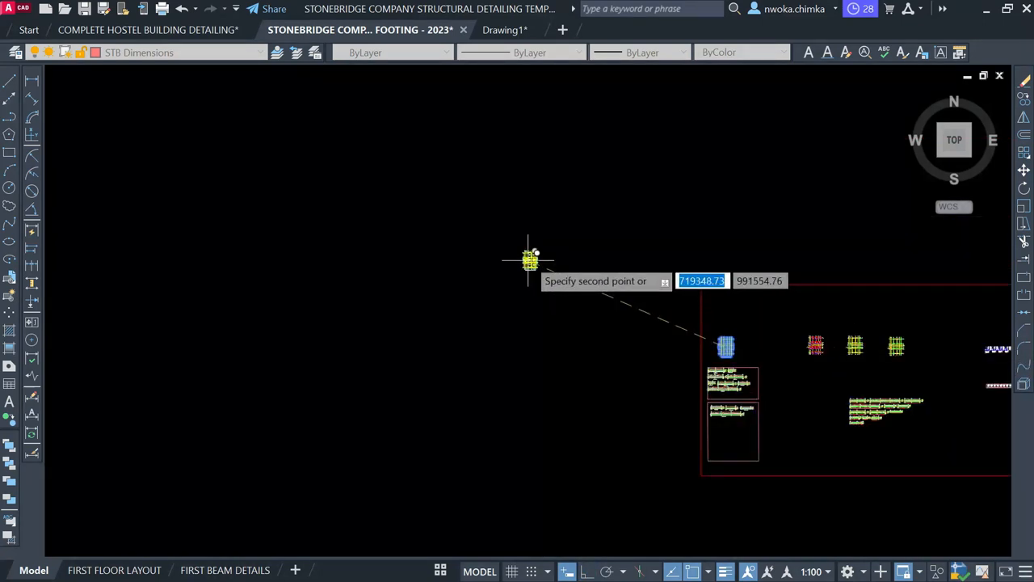
pyautogui.click(526, 254)
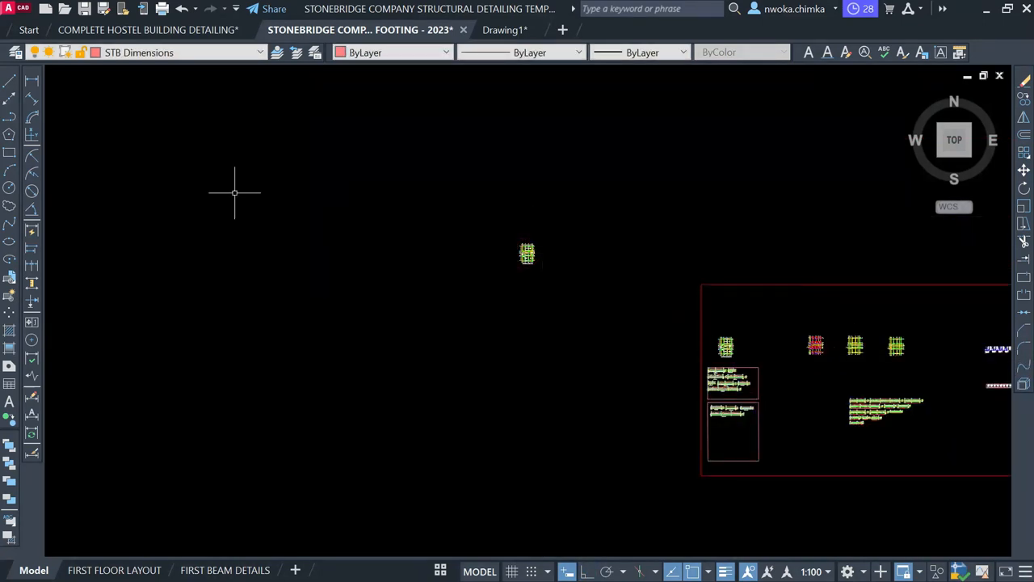
# Draw a rectangle about 67400 by 63900 around the copied floor plan.
pyautogui.click(10, 154)
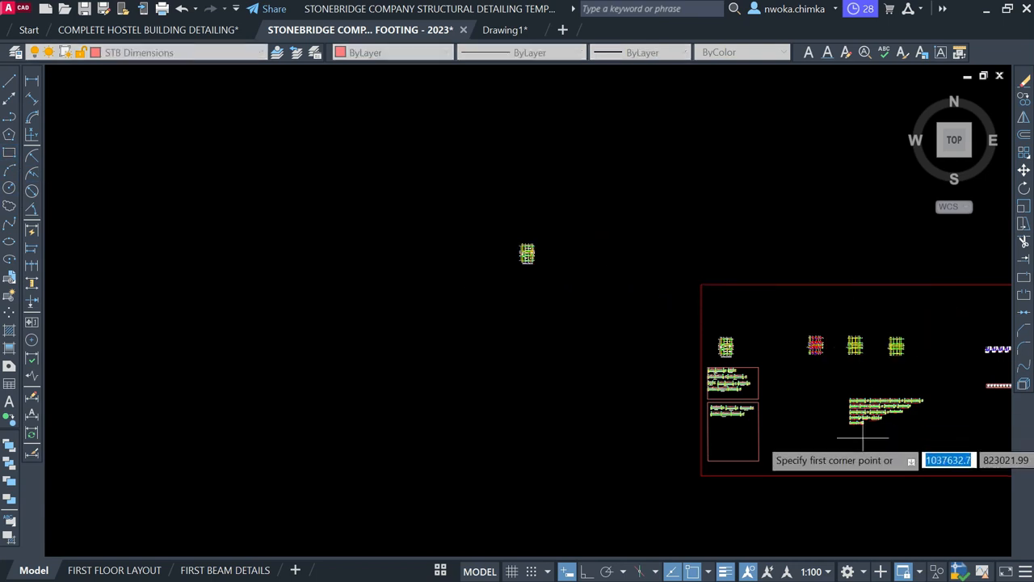
pyautogui.scroll(2, 525, 260)
pyautogui.click(475, 206)
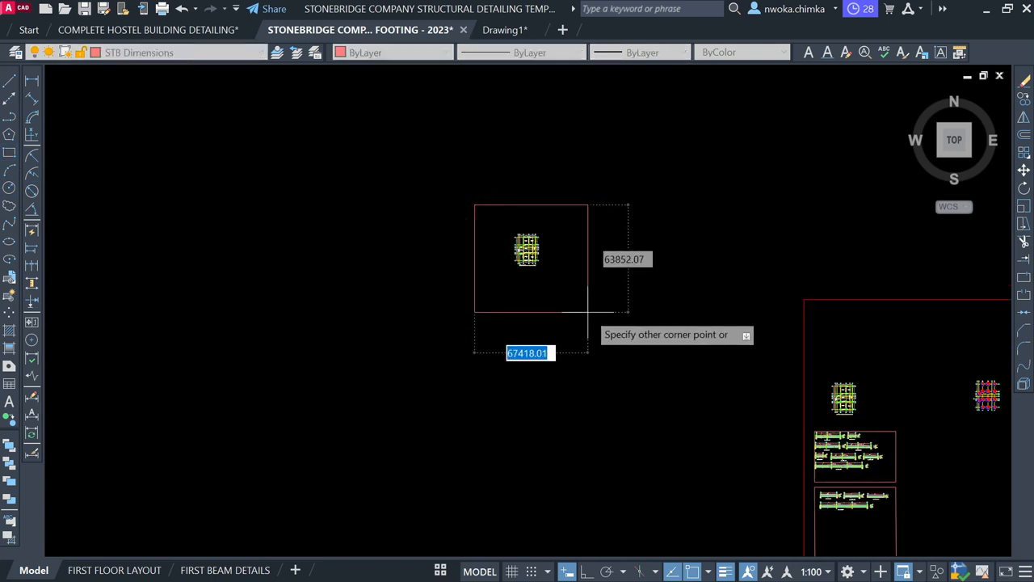
pyautogui.click(587, 312)
pyautogui.scroll(2, 522, 254)
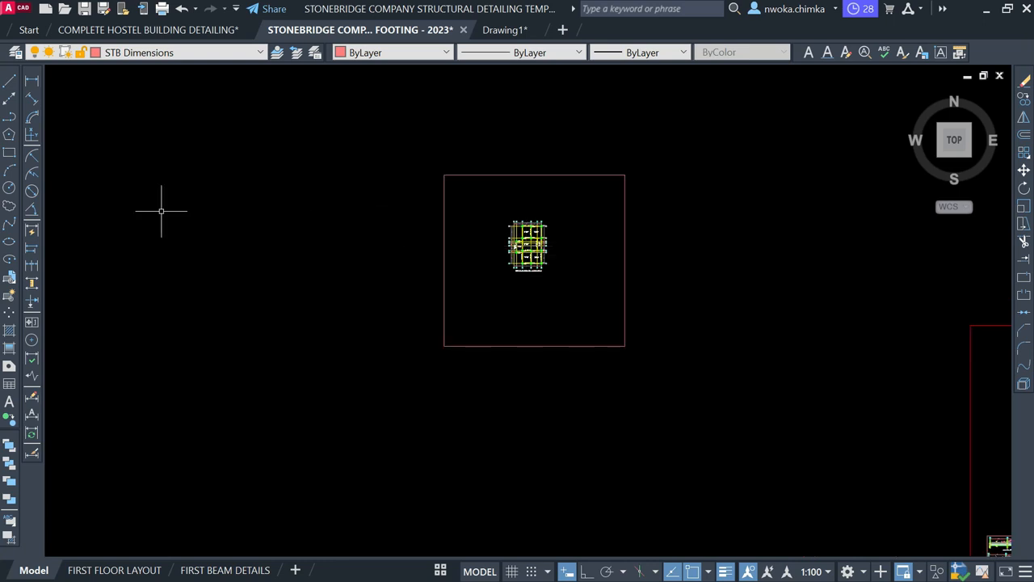
# Delete the vertical gridlines, upper grid bubbles and upper dimension lines from the copied floor plan.
pyautogui.scroll(5, 525, 226)
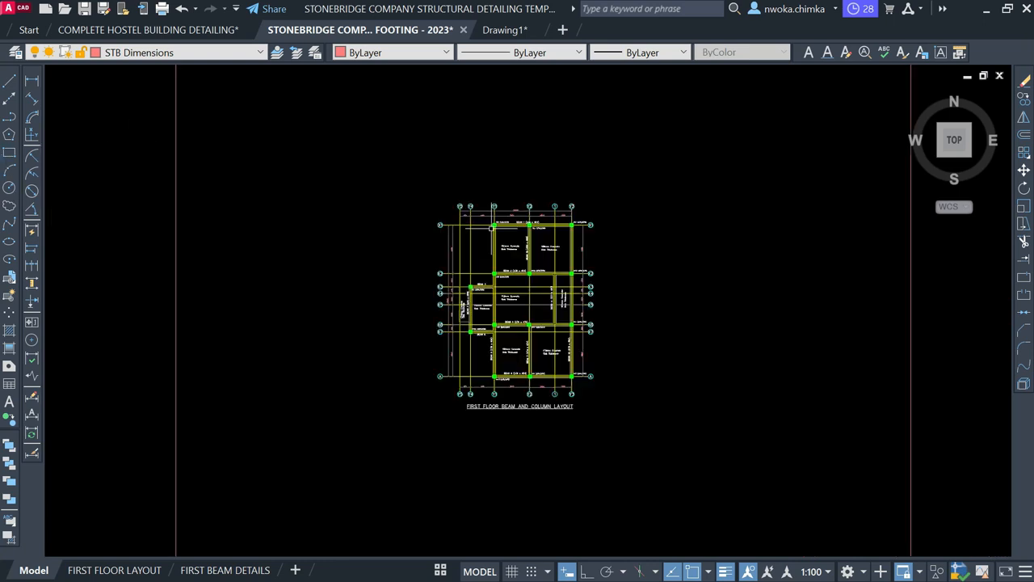
pyautogui.click(790, 147)
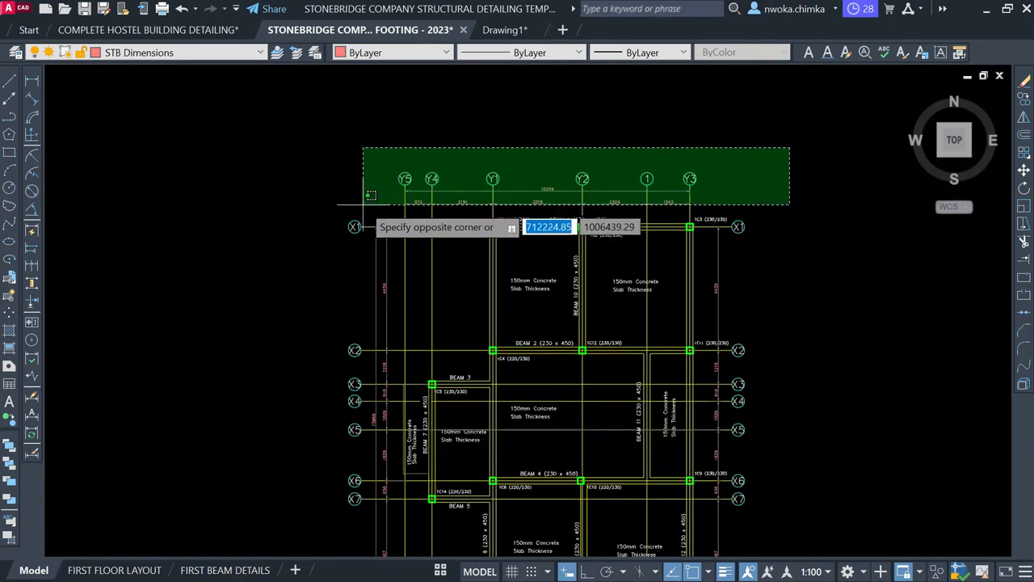
pyautogui.click(369, 199)
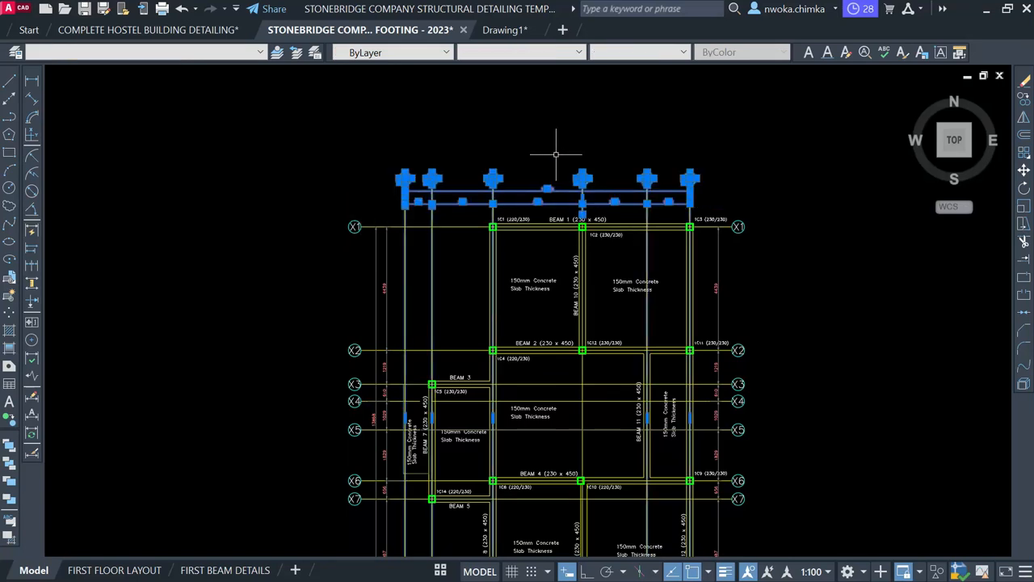
pyautogui.press('Delete')
pyautogui.scroll(-4, 440, 222)
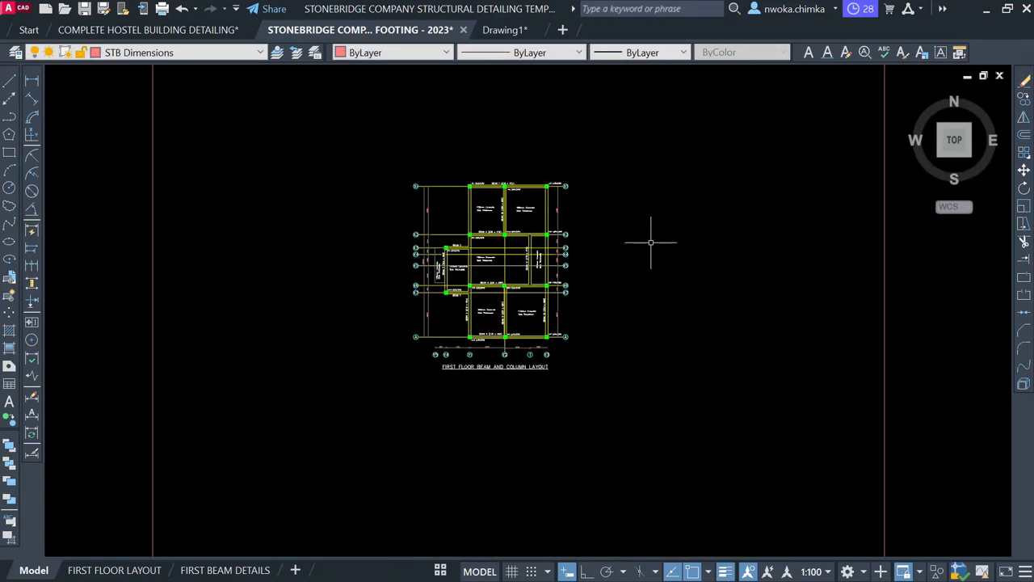
# Locate the finished RC SLAB DETAILING sheet in the row of structural sheets and examine its reinforcement layout.
pyautogui.scroll(-6, 533, 225)
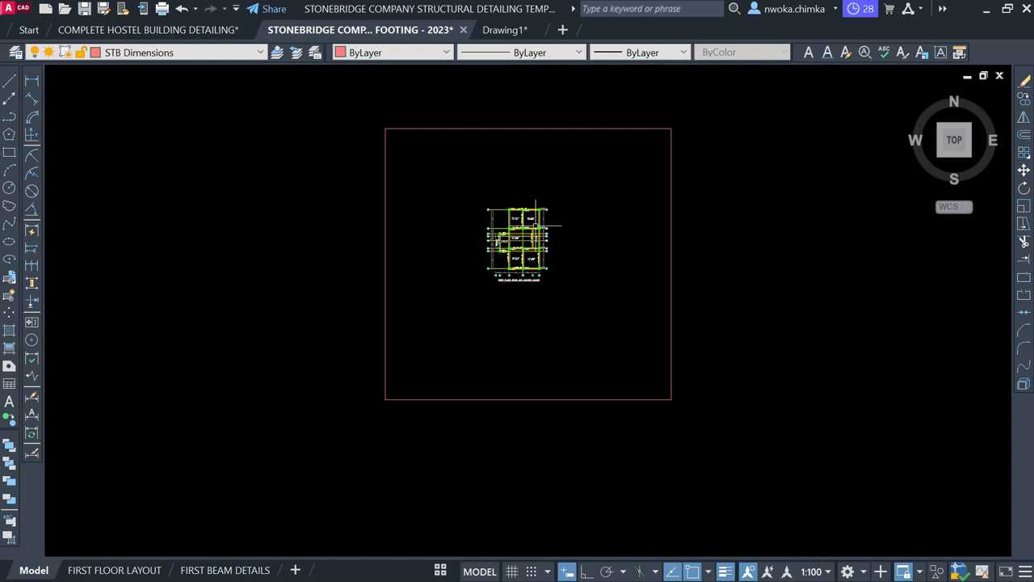
pyautogui.scroll(-8, 538, 222)
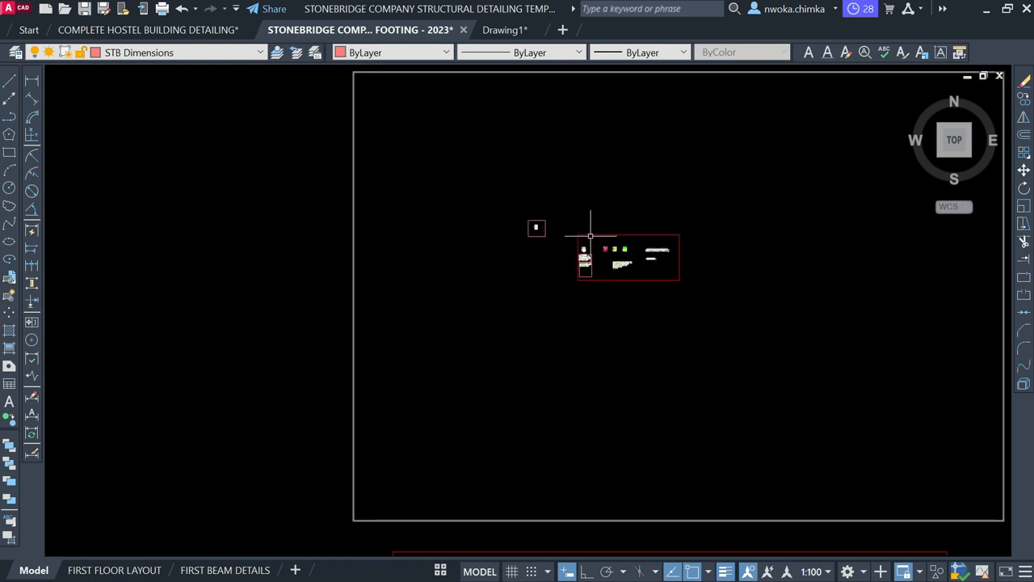
pyautogui.scroll(8, 577, 511)
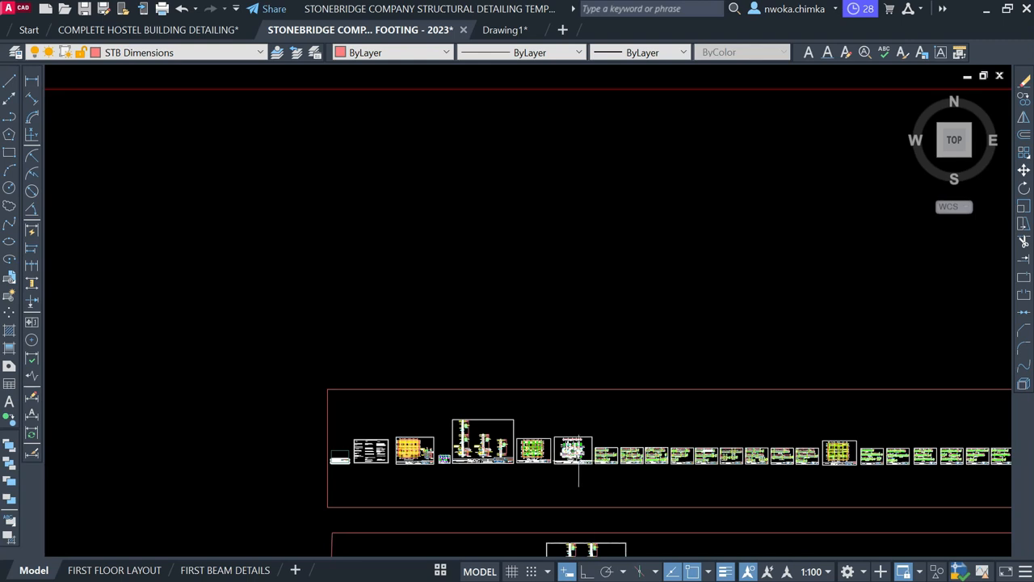
pyautogui.scroll(2, 579, 476)
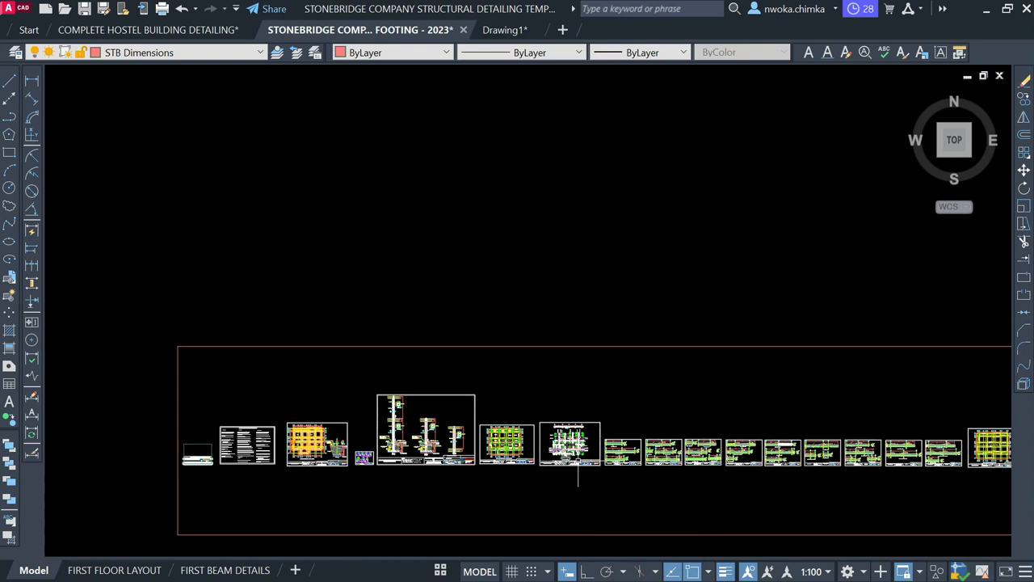
pyautogui.scroll(4, 578, 475)
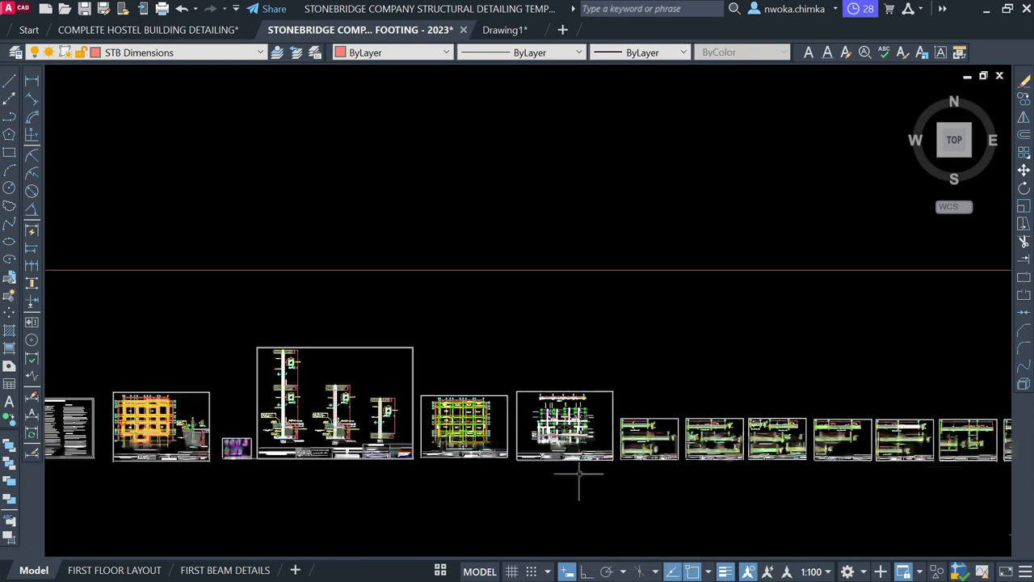
pyautogui.scroll(5, 594, 445)
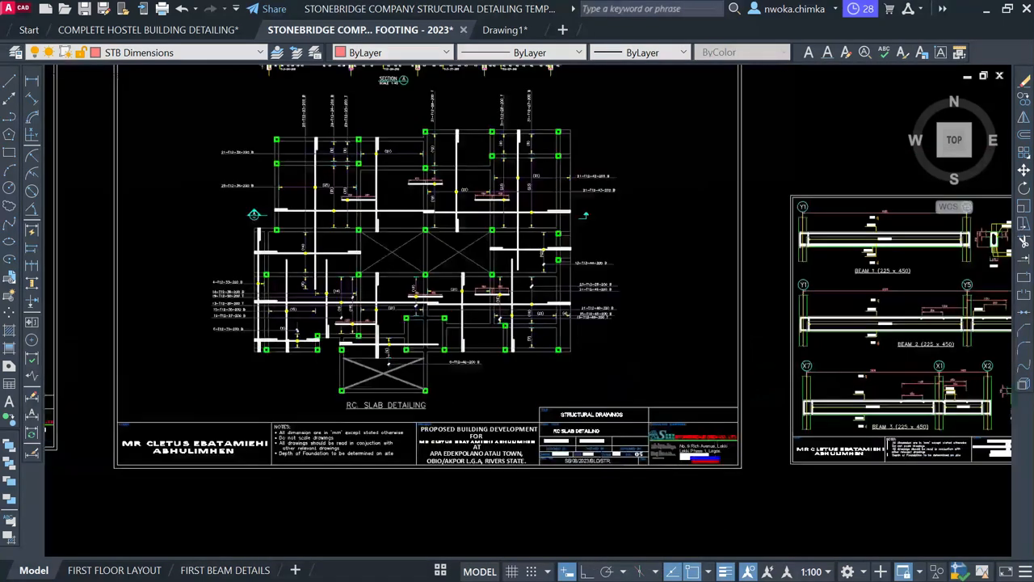
pyautogui.scroll(-8, 687, 517)
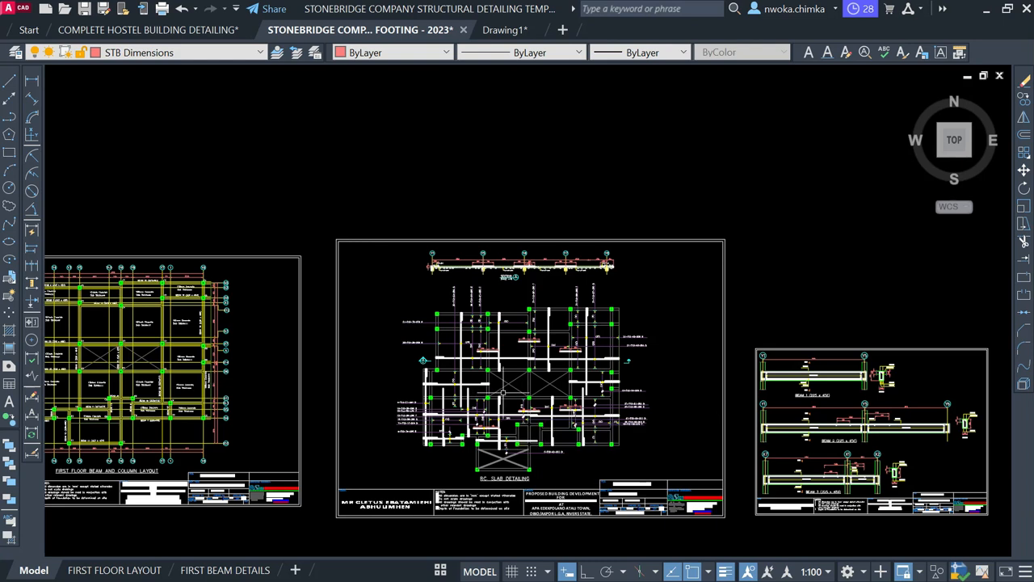
pyautogui.scroll(-2, 534, 328)
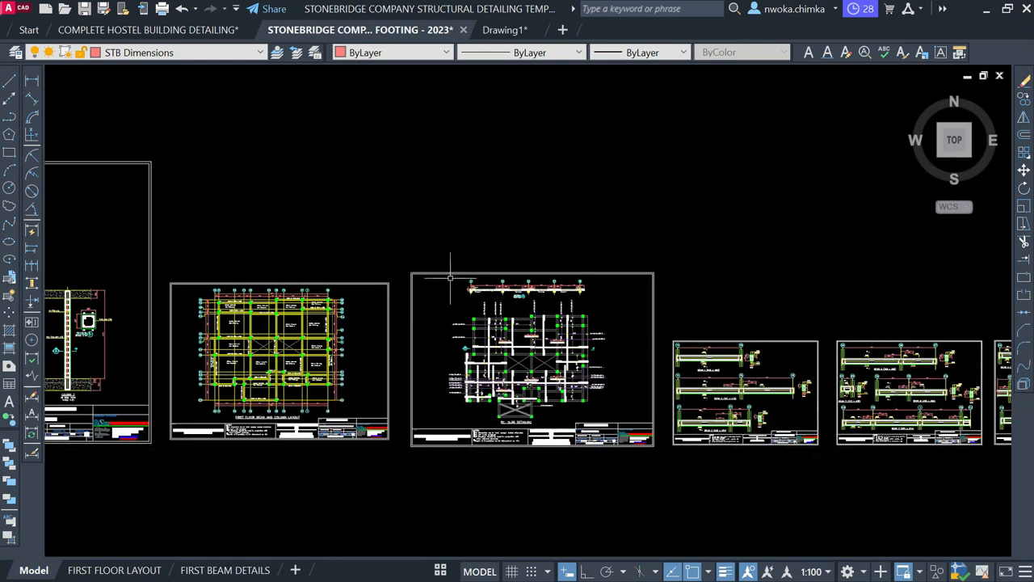
# Copy the whole RC SLAB DETAILING sheet to the empty area just left of the rectangle framing the copied floor plan.
pyautogui.click(393, 252)
pyautogui.click(657, 456)
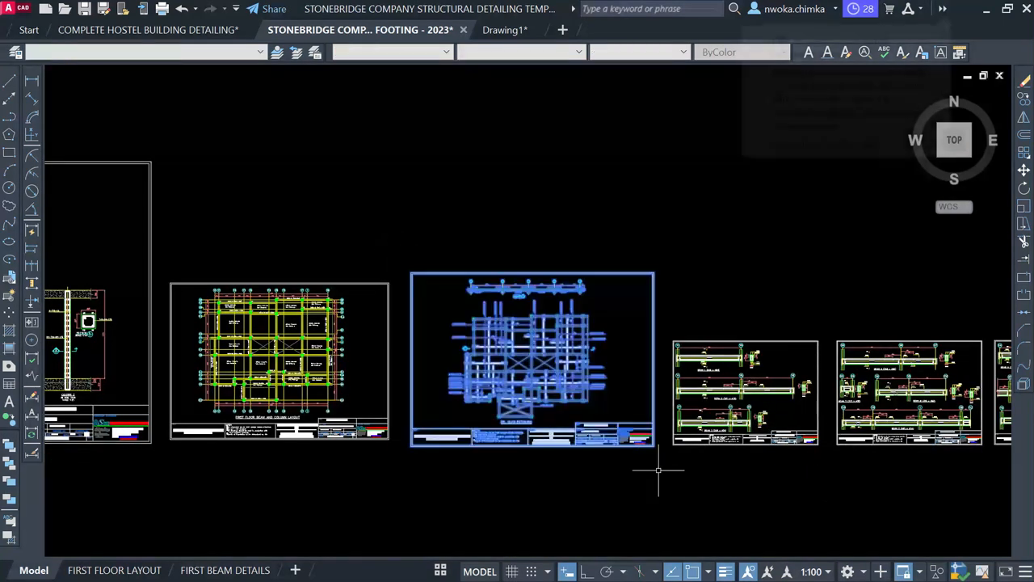
pyautogui.write('co')
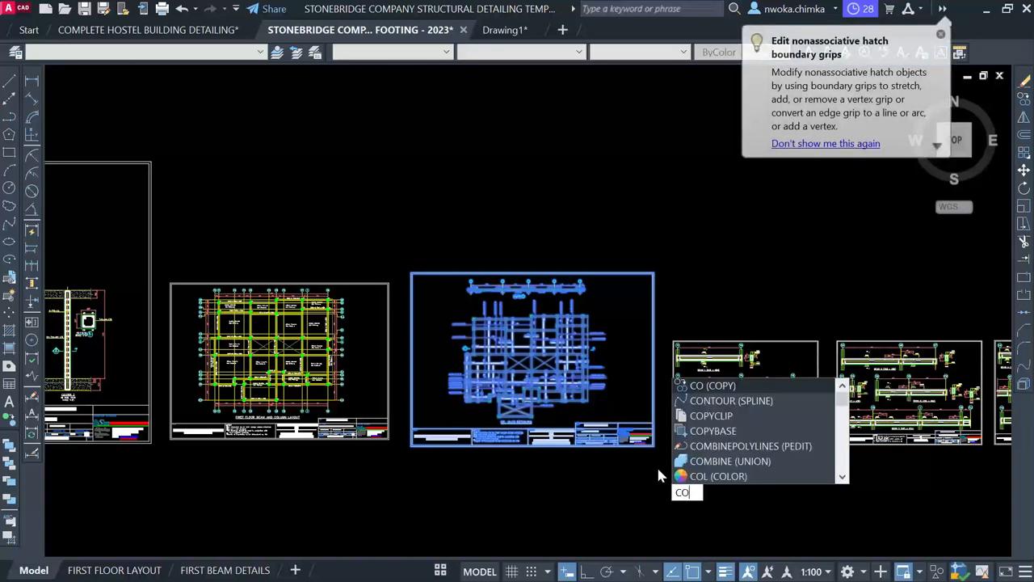
pyautogui.press('Return')
pyautogui.click(579, 363)
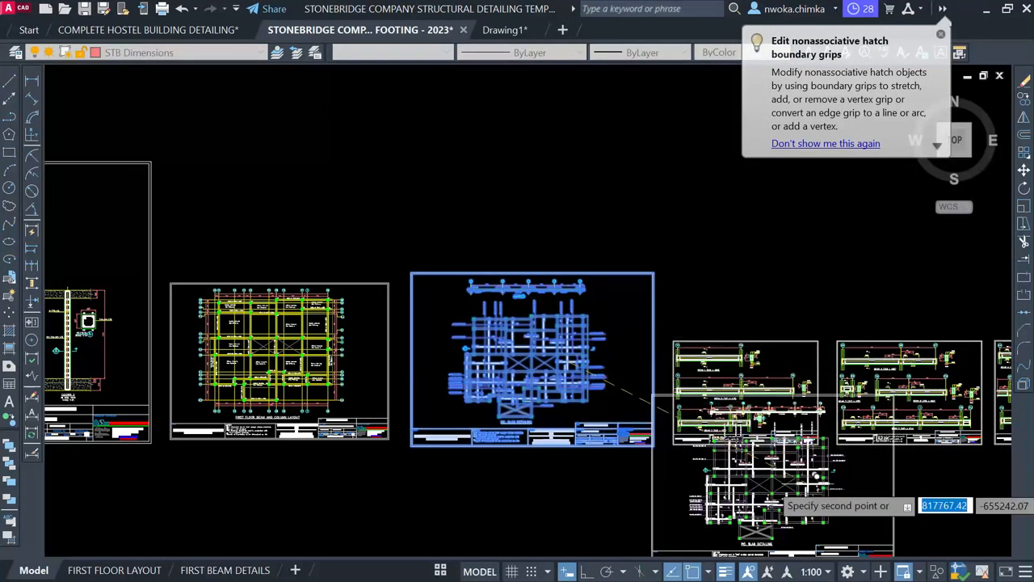
pyautogui.scroll(-5, 849, 412)
pyautogui.scroll(-3, 780, 400)
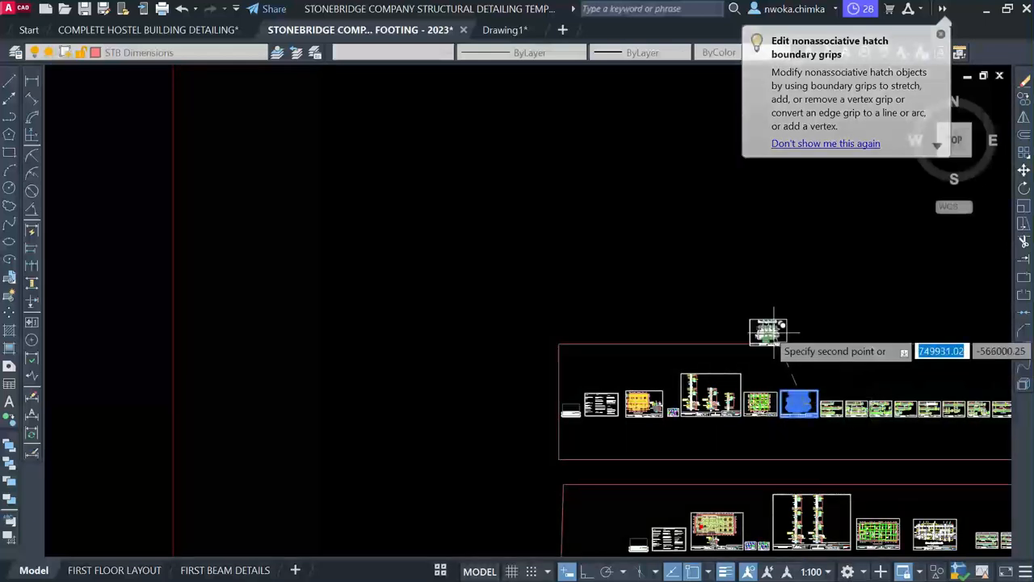
pyautogui.scroll(3, 715, 368)
pyautogui.scroll(2, 654, 370)
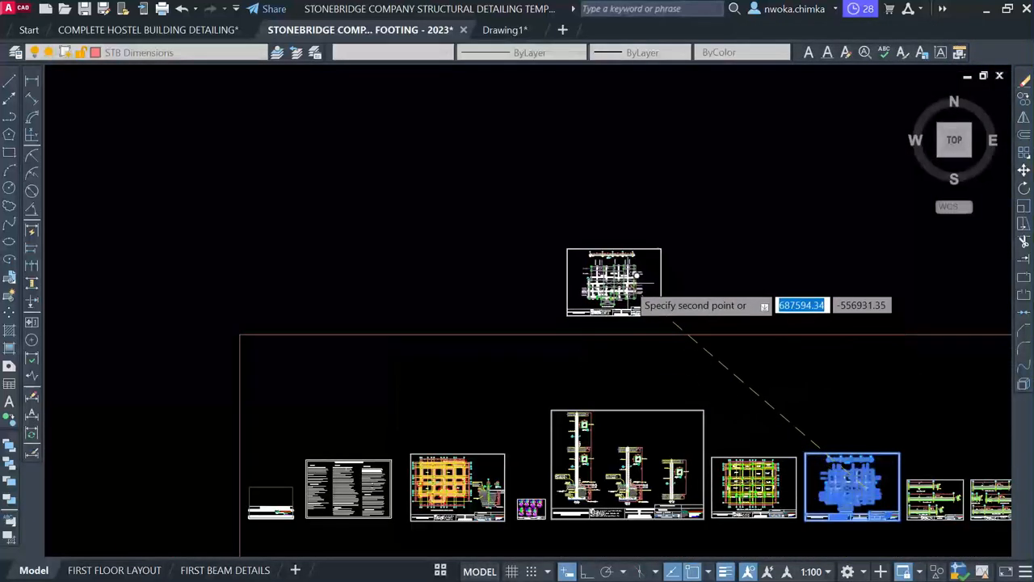
pyautogui.scroll(3, 655, 501)
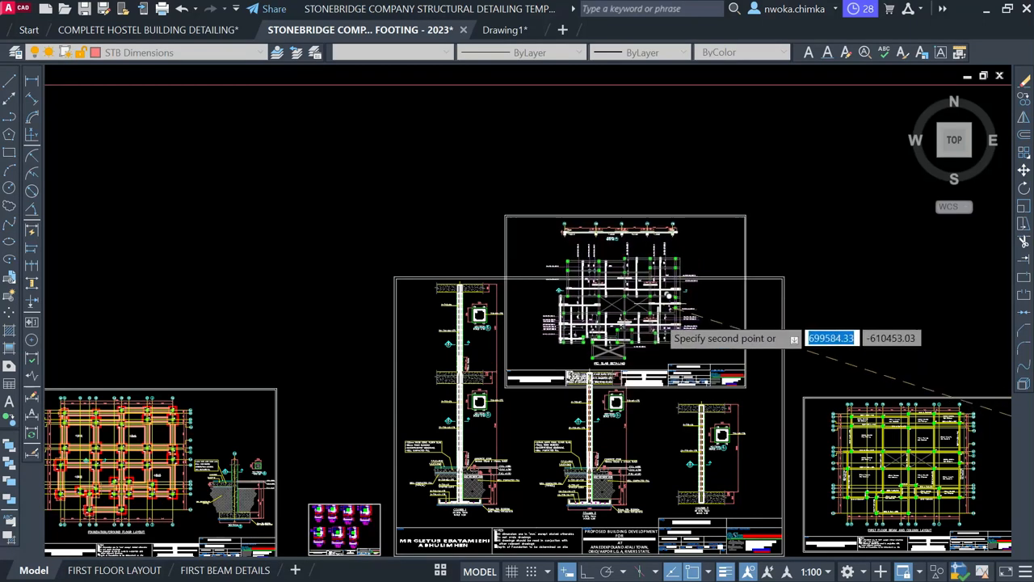
pyautogui.scroll(4, 570, 526)
pyautogui.scroll(-6, 481, 386)
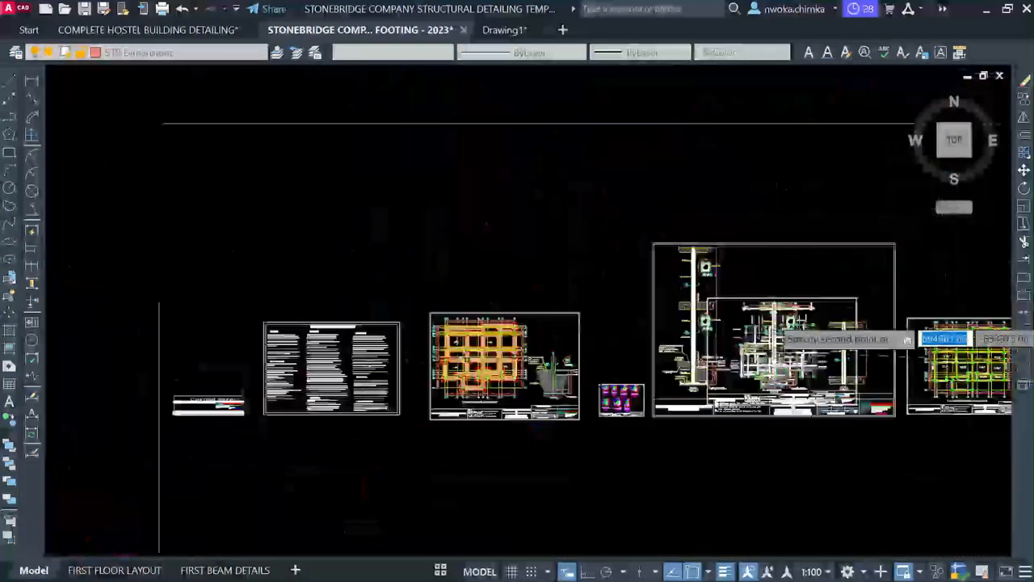
pyautogui.scroll(-1, 810, 312)
pyautogui.moveTo(646, 201); pyautogui.dragTo(653, 370, button='middle')
pyautogui.scroll(-2, 653, 369)
pyautogui.scroll(-1, 606, 463)
pyautogui.moveTo(557, 245); pyautogui.dragTo(627, 490, button='middle')
pyautogui.scroll(-1, 627, 466)
pyautogui.scroll(2, 795, 276)
pyautogui.scroll(3, 793, 242)
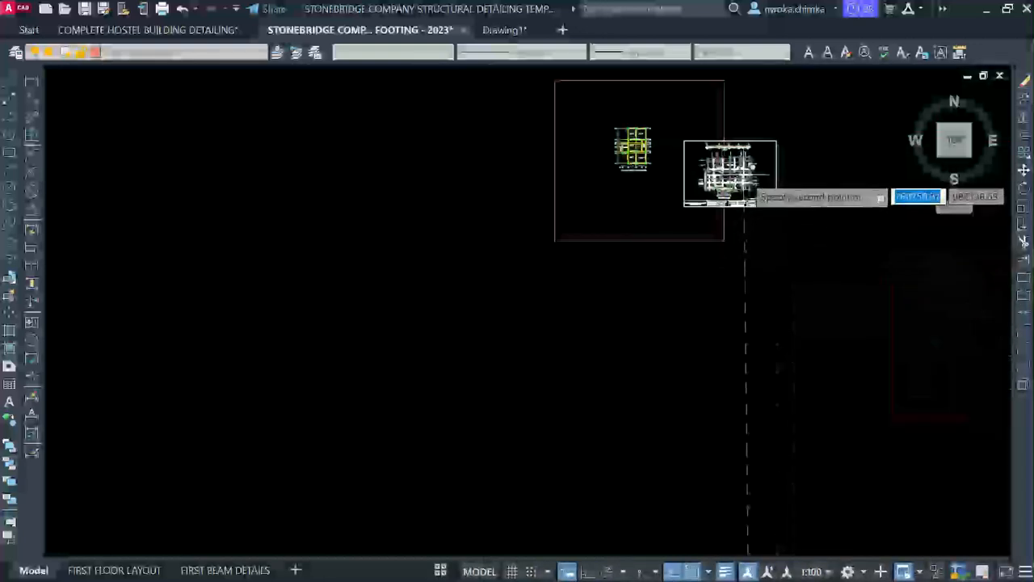
pyautogui.click(390, 204)
pyautogui.press('Escape')
# Examine COLUMN 1 in the column detail sheet, covering the lap and kicker at the suspended slab and the footing base.
pyautogui.scroll(-7, 404, 92)
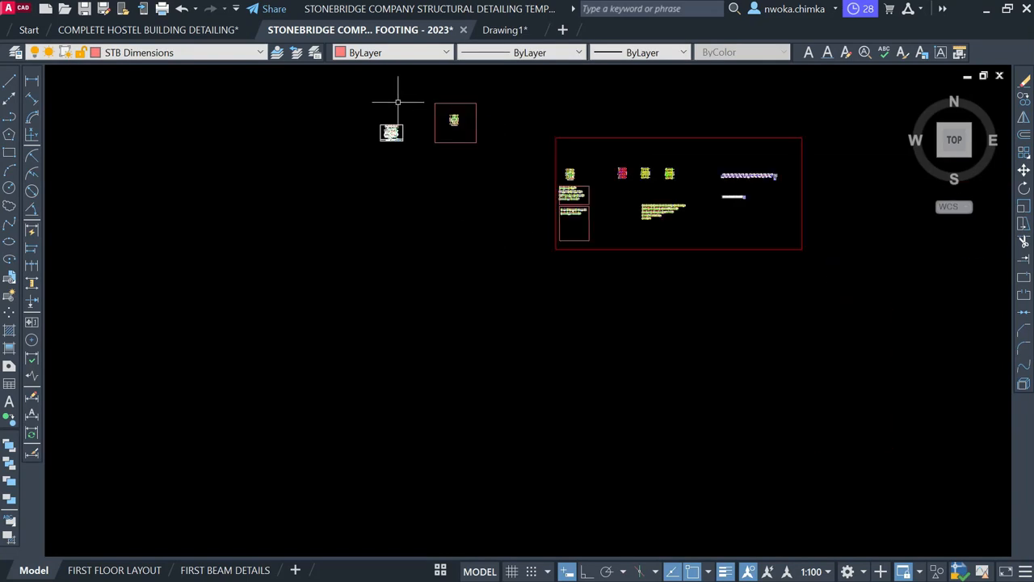
pyautogui.scroll(-3, 485, 111)
pyautogui.scroll(8, 475, 359)
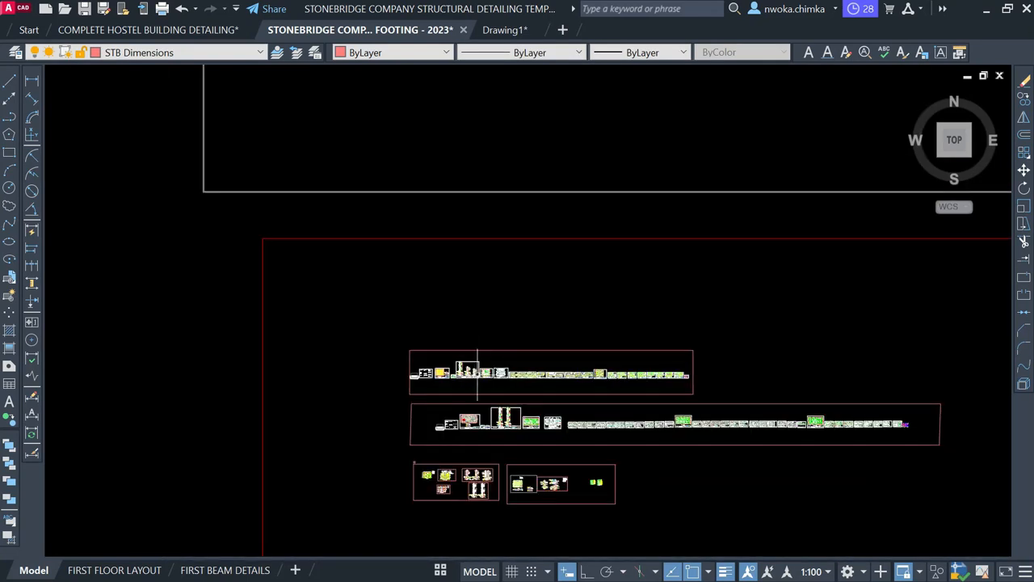
pyautogui.scroll(6, 469, 350)
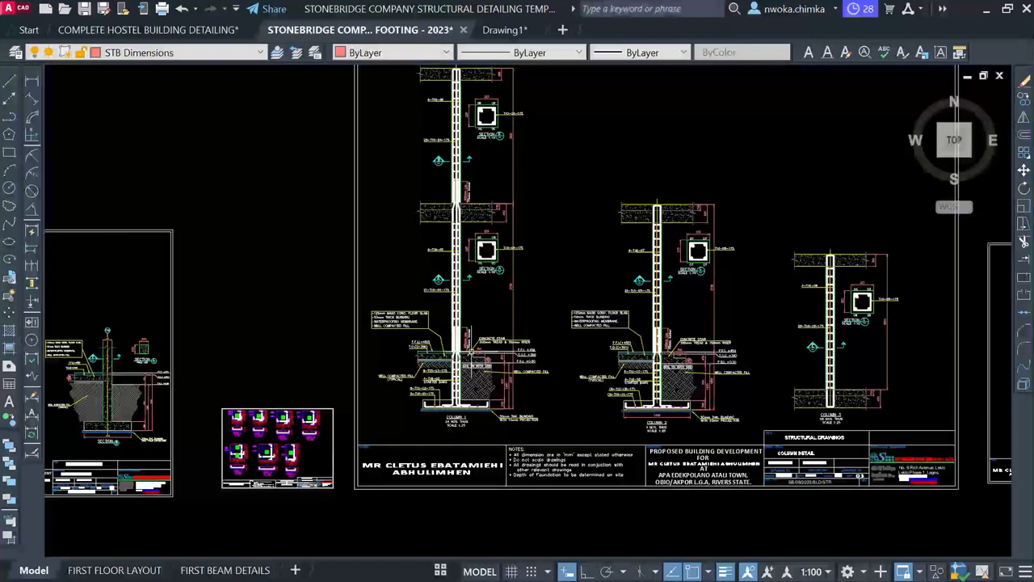
pyautogui.moveTo(580, 304); pyautogui.dragTo(486, 376, button='middle')
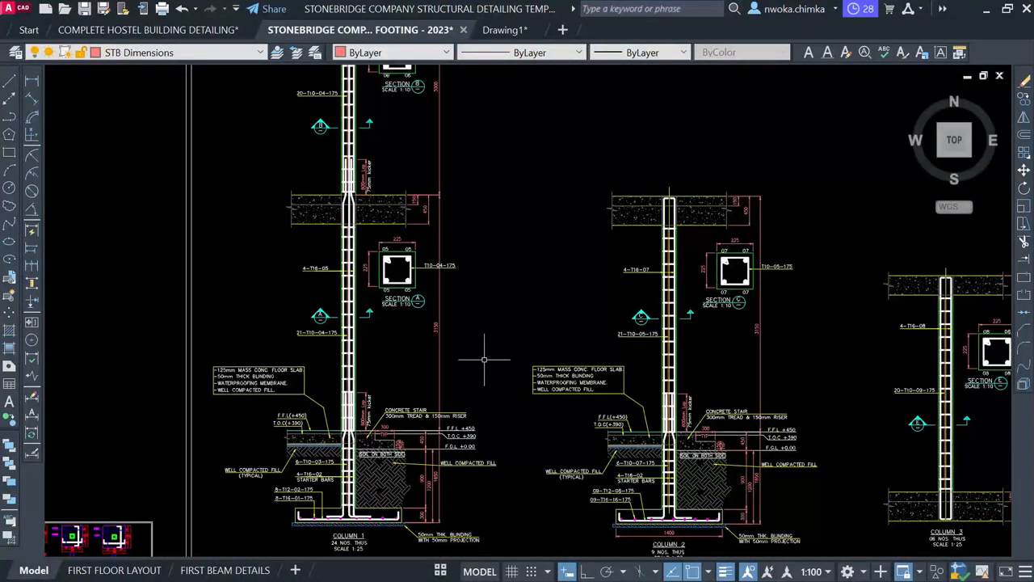
pyautogui.scroll(5, 339, 162)
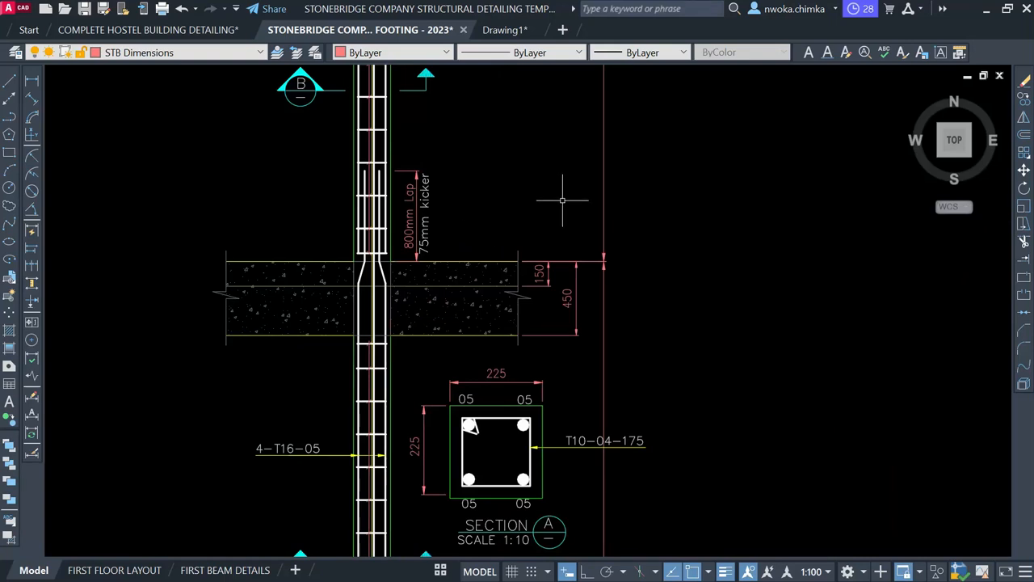
pyautogui.scroll(2, 349, 169)
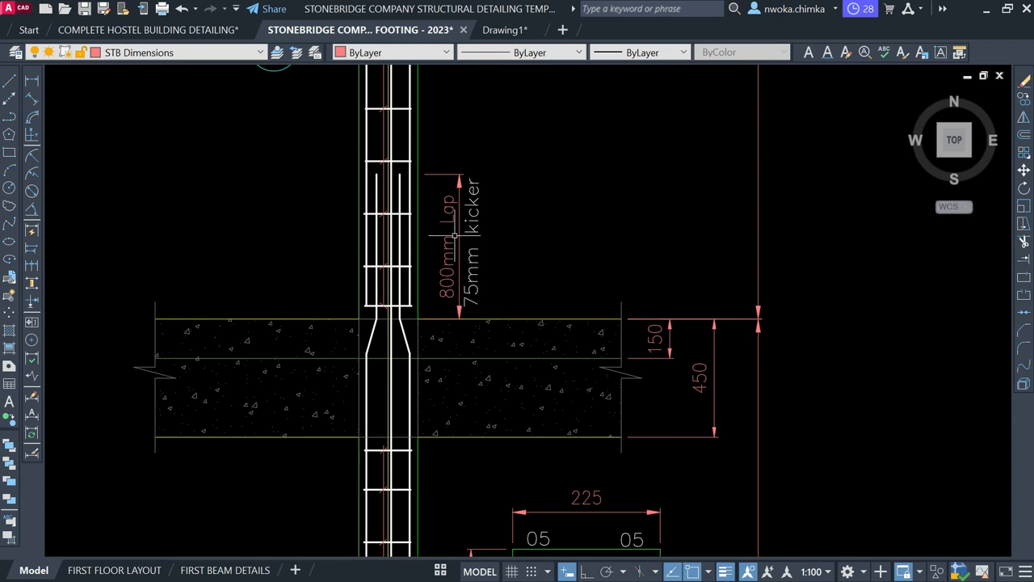
pyautogui.scroll(2, 447, 204)
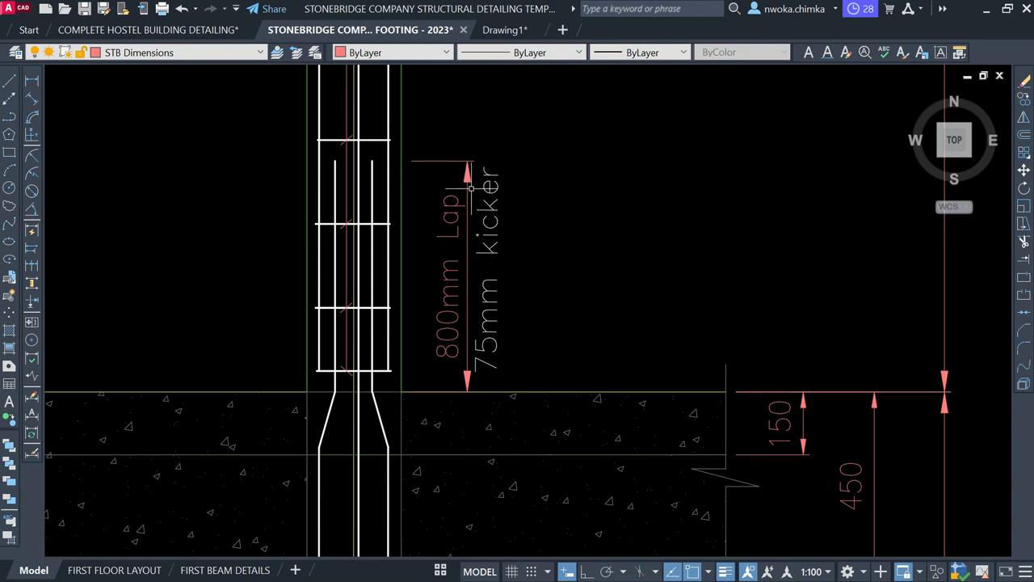
pyautogui.scroll(-4, 470, 188)
pyautogui.moveTo(467, 228)
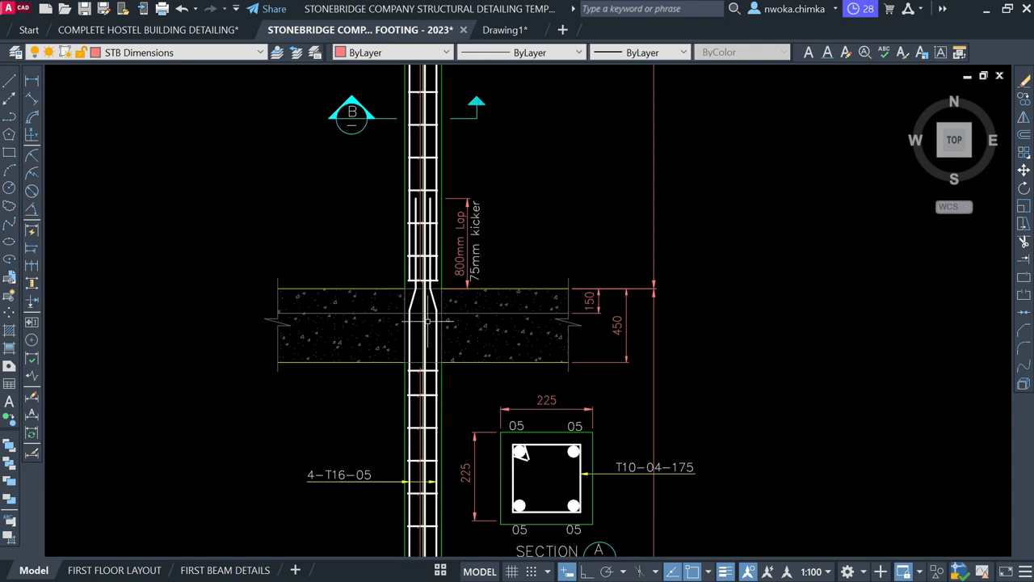
pyautogui.scroll(-6, 428, 321)
pyautogui.moveTo(488, 329); pyautogui.dragTo(493, 207, button='middle')
pyautogui.scroll(2, 478, 335)
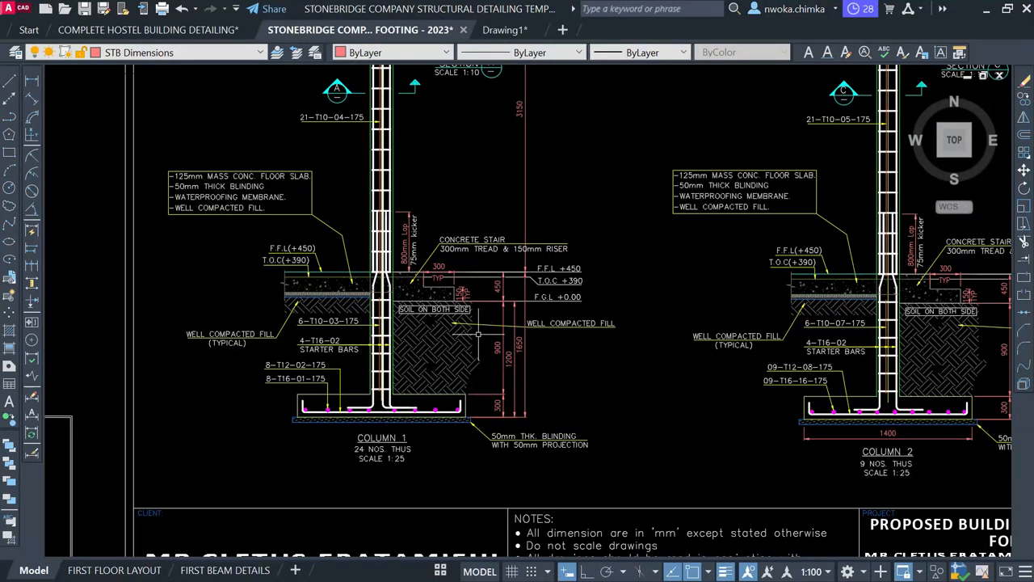
pyautogui.scroll(-6, 448, 412)
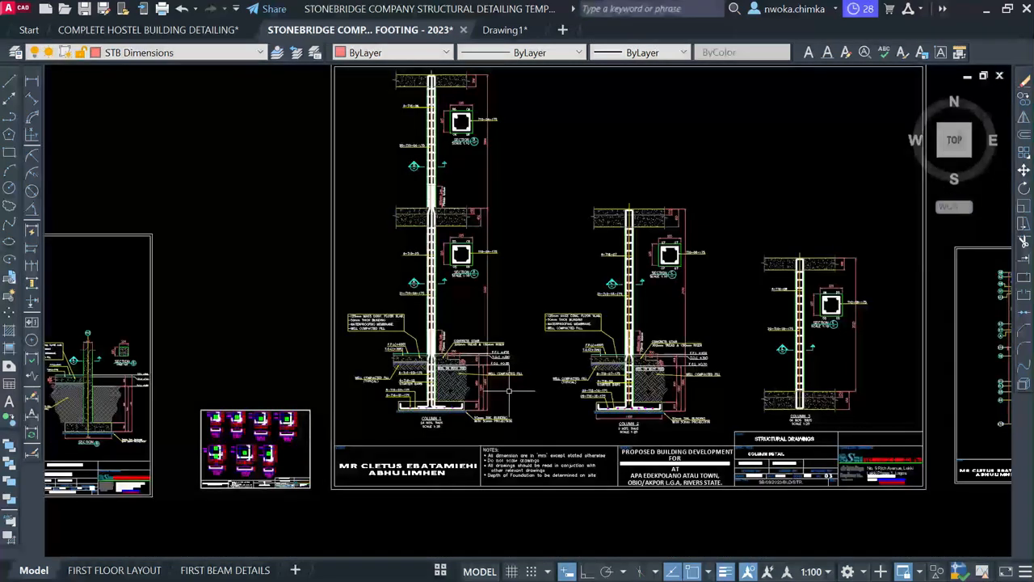
# Inspect the short top bars and their dimensions over the beams in the copied RC SLAB DETAILING sheet, and save the drawing.
pyautogui.scroll(-2, 566, 459)
pyautogui.moveTo(506, 363); pyautogui.dragTo(623, 496, button='middle')
pyautogui.scroll(-2, 549, 390)
pyautogui.moveTo(538, 318)
pyautogui.mouseDown(button='middle')
pyautogui.moveTo(539, 342)
pyautogui.moveTo(702, 494)
pyautogui.mouseUp(button='middle')
pyautogui.moveTo(537, 348); pyautogui.dragTo(566, 468, button='middle')
pyautogui.scroll(-2, 574, 473)
pyautogui.scroll(-1, 572, 378)
pyautogui.scroll(-2, 595, 505)
pyautogui.moveTo(581, 319)
pyautogui.mouseDown(button='middle')
pyautogui.moveTo(597, 509)
pyautogui.moveTo(591, 388)
pyautogui.mouseUp(button='middle')
pyautogui.scroll(5, 623, 332)
pyautogui.scroll(4, 672, 384)
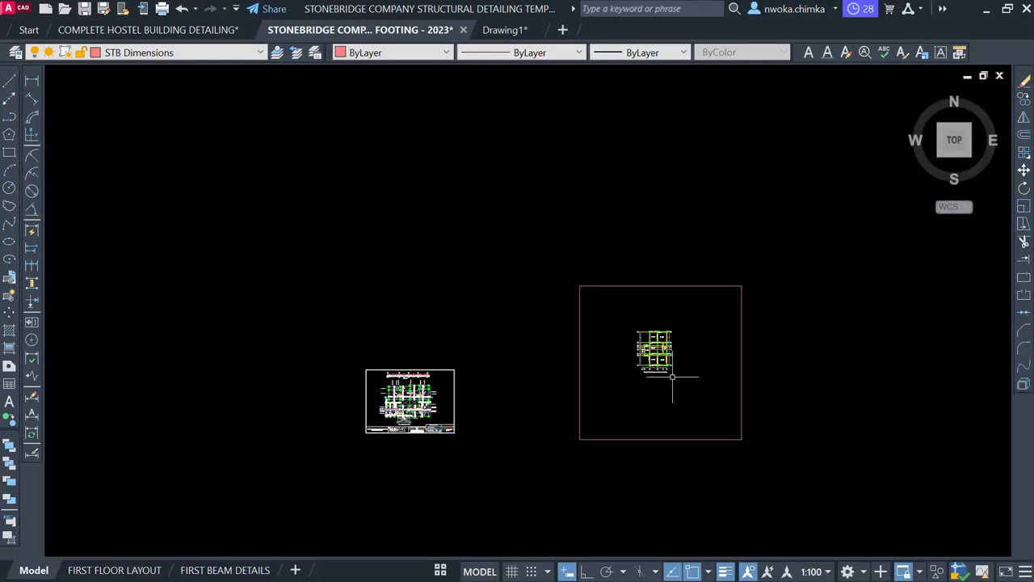
pyautogui.scroll(4, 668, 364)
pyautogui.moveTo(68, 464); pyautogui.dragTo(512, 348, button='middle')
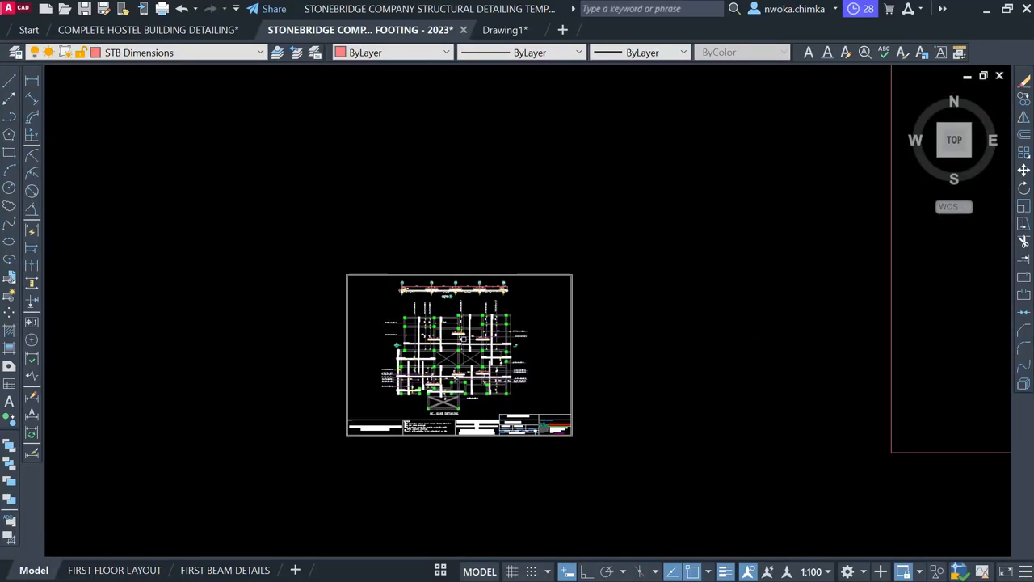
pyautogui.scroll(2, 415, 339)
pyautogui.scroll(2, 437, 485)
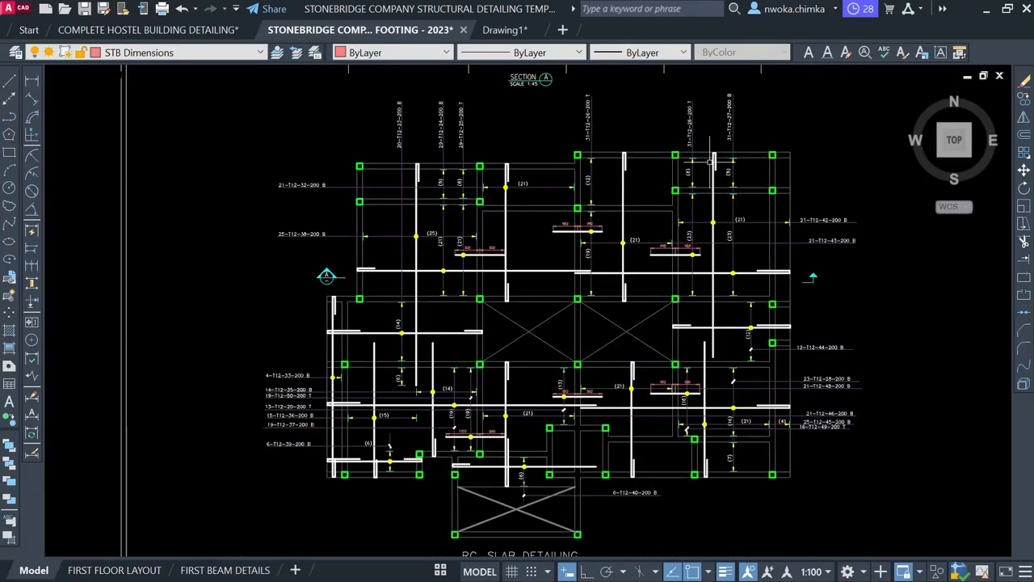
pyautogui.scroll(8, 550, 219)
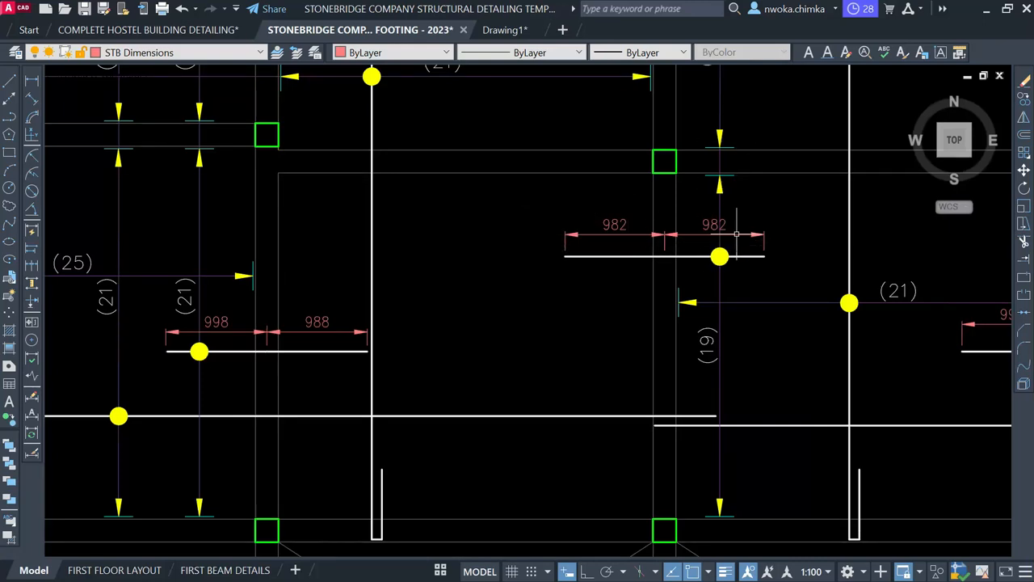
pyautogui.hotkey('ctrl', 's')
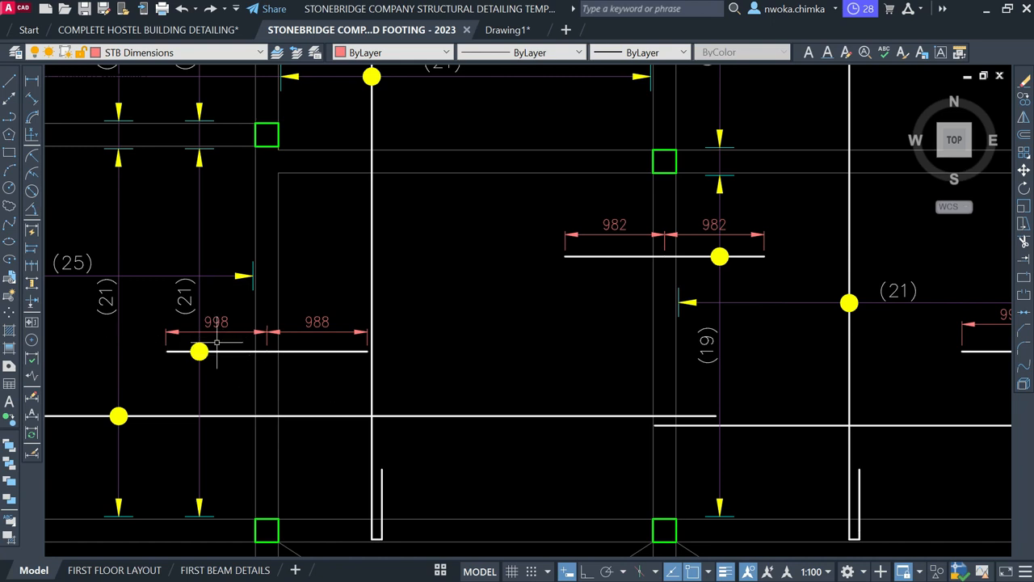
# Examine the bar arrangement, bar marks and title block of the copied slab detailing sheet beside the framed floor plan.
pyautogui.scroll(-2, 389, 278)
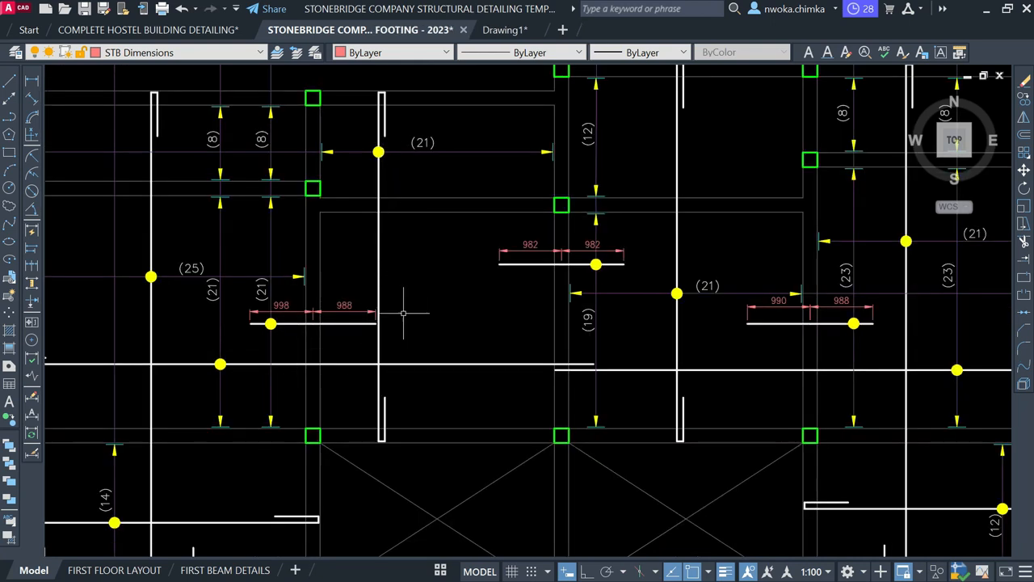
pyautogui.scroll(-2, 402, 308)
pyautogui.moveTo(419, 204); pyautogui.dragTo(371, 271, button='middle')
pyautogui.scroll(1, 283, 185)
pyautogui.scroll(-1, 312, 168)
pyautogui.scroll(-3, 314, 187)
pyautogui.scroll(3, 328, 267)
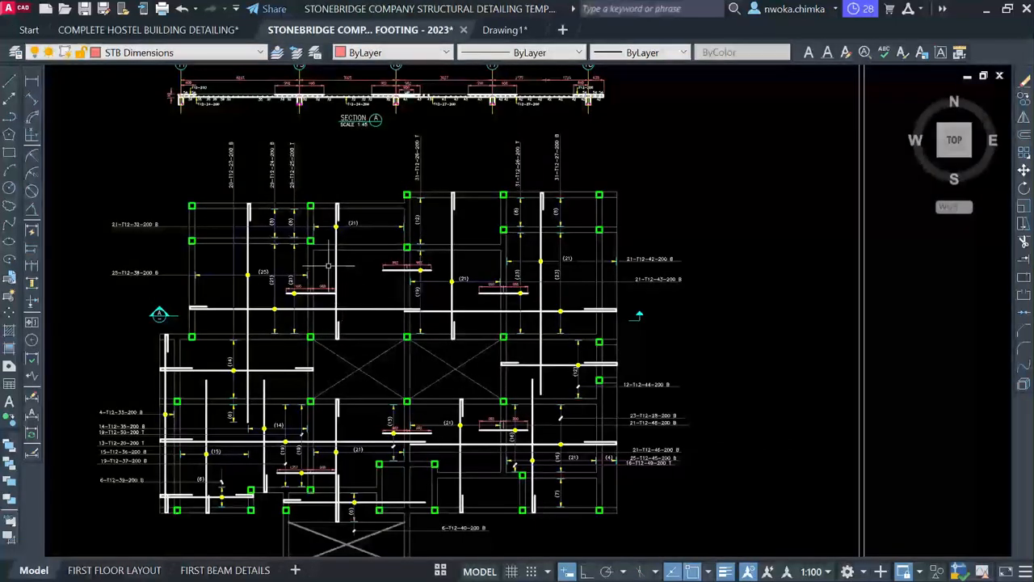
pyautogui.scroll(-3, 328, 265)
pyautogui.scroll(-2, 361, 229)
pyautogui.moveTo(800, 331); pyautogui.dragTo(788, 344, button='middle')
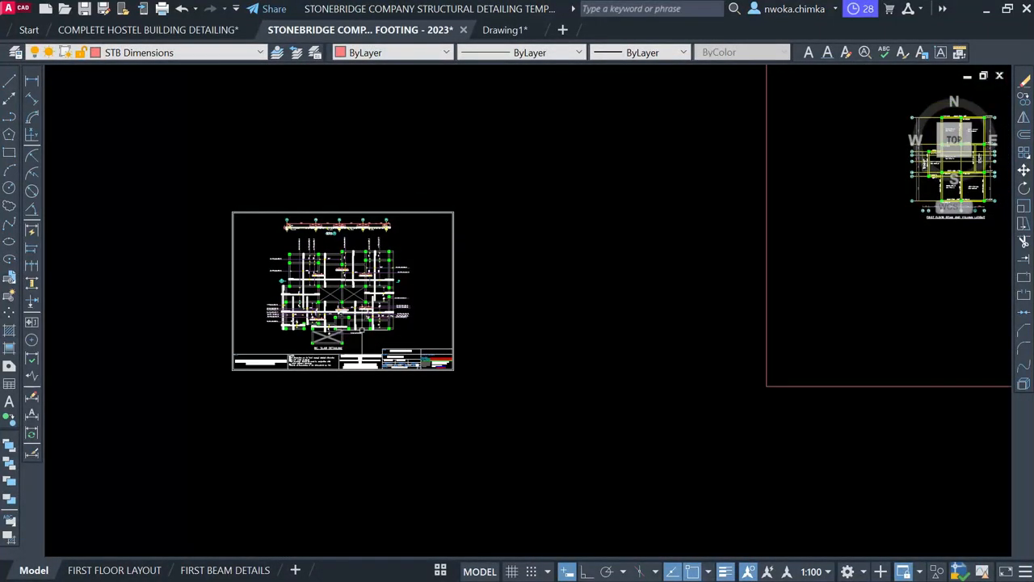
pyautogui.scroll(1, 338, 293)
pyautogui.scroll(2, 287, 335)
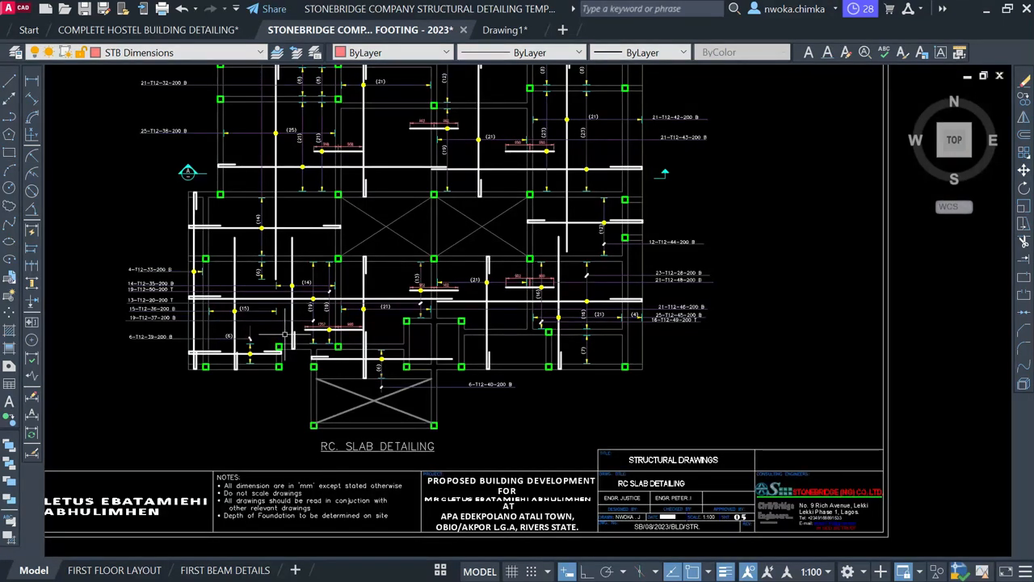
# Erase the grid bubbles, horizontal axis lines and dimensions along the left side of the copied FIRST FLOOR BEAM AND COLUMN LAYOUT plan.
pyautogui.scroll(-2, 285, 334)
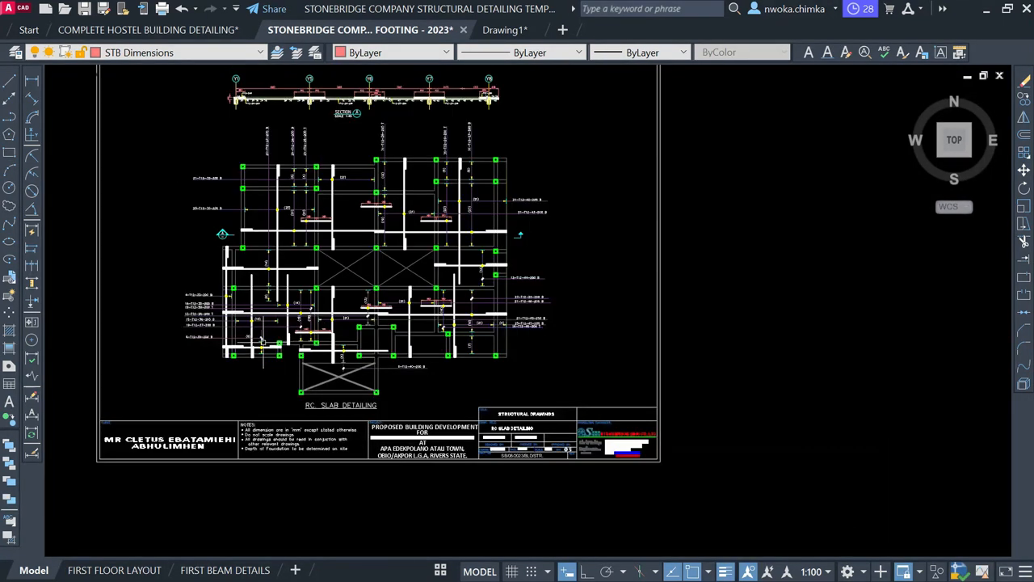
pyautogui.scroll(-3, 223, 234)
pyautogui.scroll(-2, 334, 277)
pyautogui.scroll(3, 457, 233)
pyautogui.scroll(1, 390, 229)
pyautogui.click(394, 184)
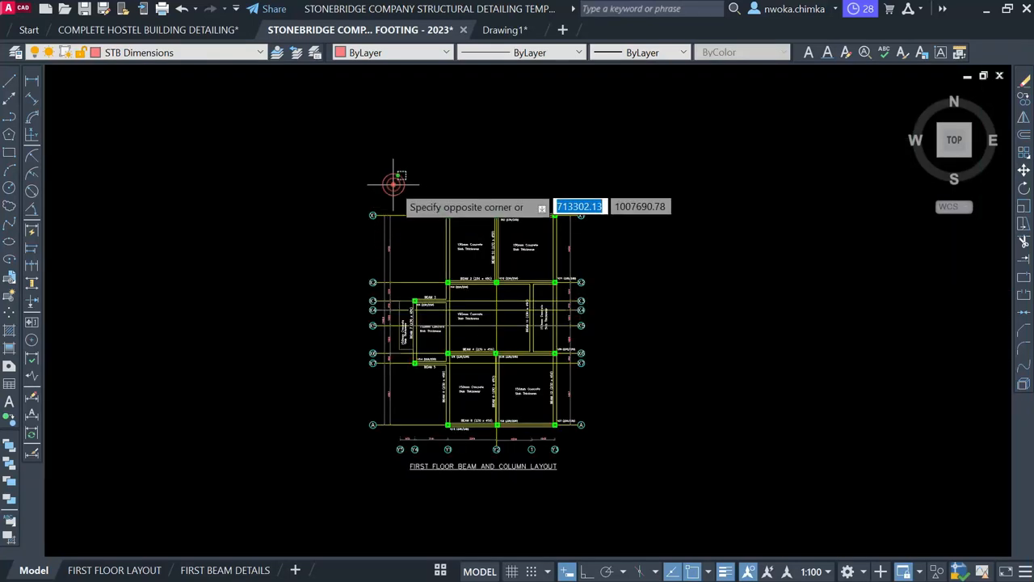
pyautogui.click(348, 451)
pyautogui.write('E')
pyautogui.press('Return')
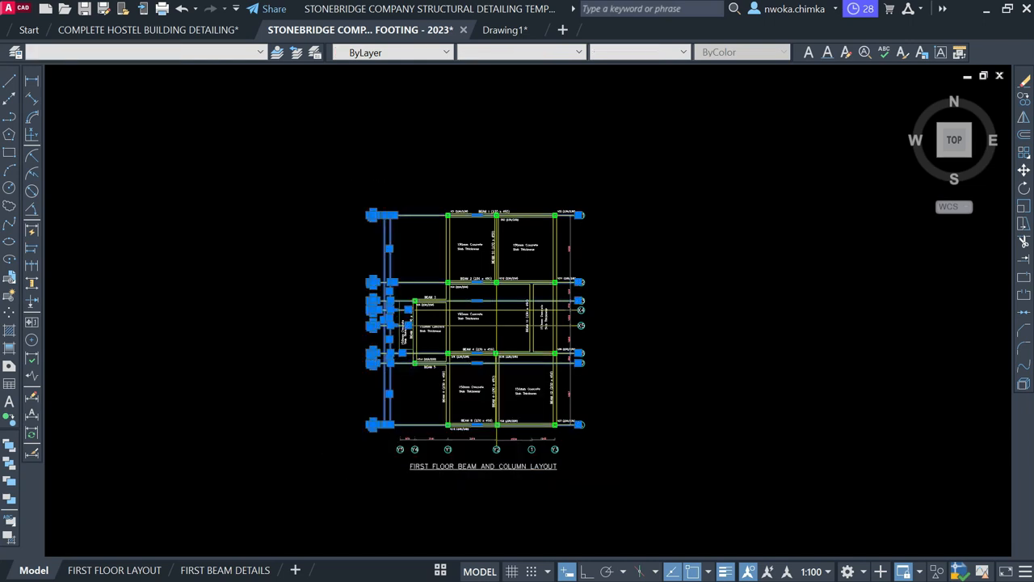
# Erase the grid bubbles, axis line and dimensions below the bottom beam of the copied plan.
pyautogui.scroll(4, 468, 464)
pyautogui.click(729, 391)
pyautogui.click(229, 434)
pyautogui.press('Delete')
# Erase the X1 to X7 and A grid bubbles, remaining axis lines and dimensions along the plan's right side.
pyautogui.scroll(-4, 244, 434)
pyautogui.scroll(2, 478, 203)
pyautogui.click(478, 174)
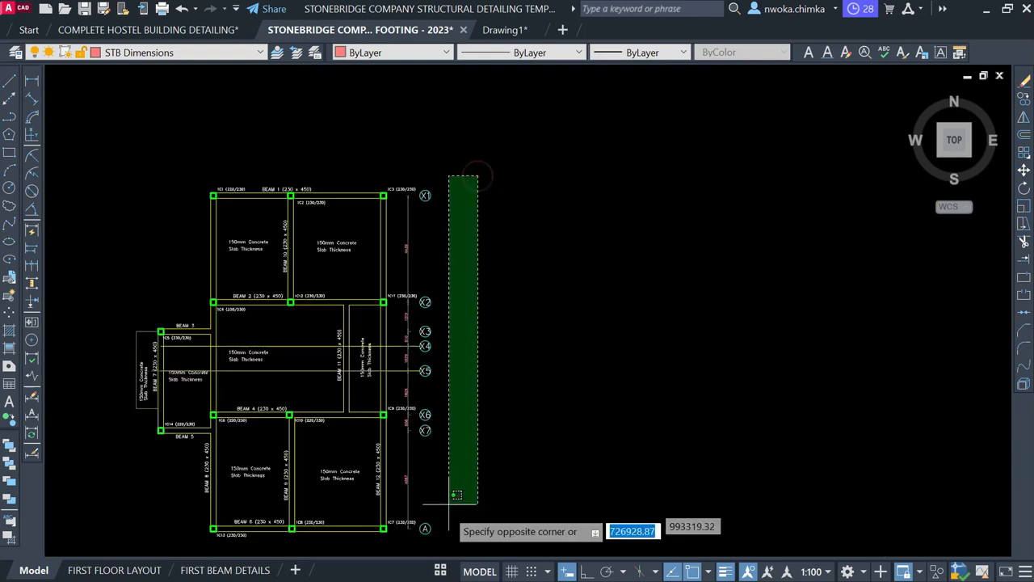
pyautogui.click(380, 551)
pyautogui.press('Delete')
# Examine the beam outlines, columns and bars in the upper part of the RC SLAB DETAILING sheet as a reference.
pyautogui.scroll(-2, 636, 220)
pyautogui.scroll(-2, 637, 220)
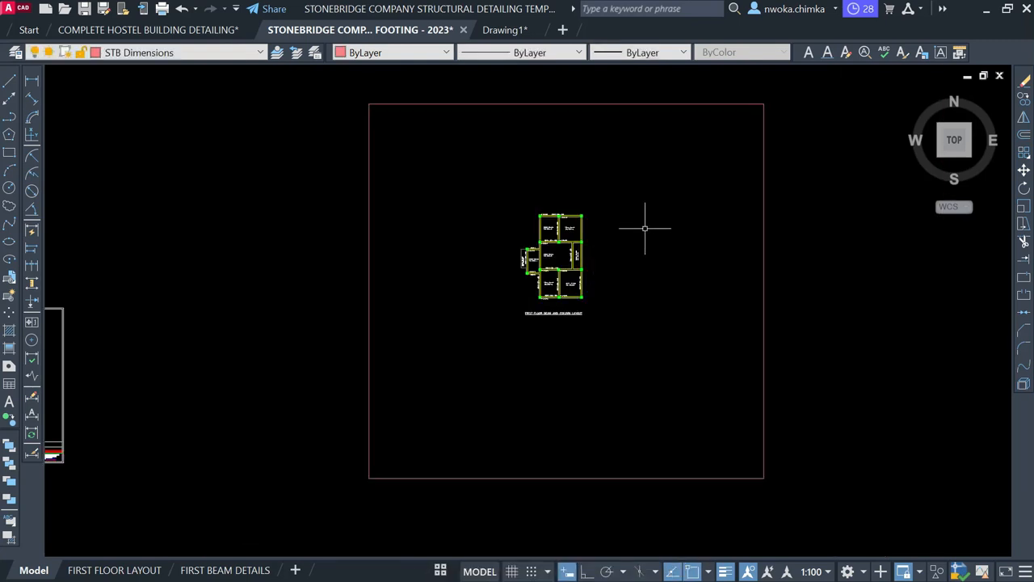
pyautogui.moveTo(243, 332); pyautogui.dragTo(826, 251, button='middle')
pyautogui.scroll(1, 495, 271)
pyautogui.scroll(8, 530, 266)
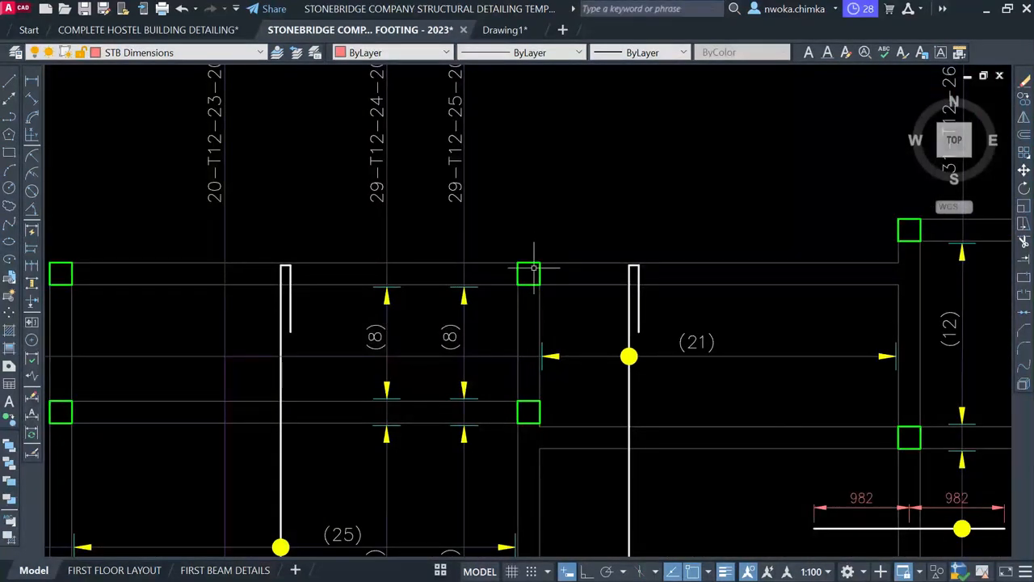
pyautogui.scroll(-5, 534, 268)
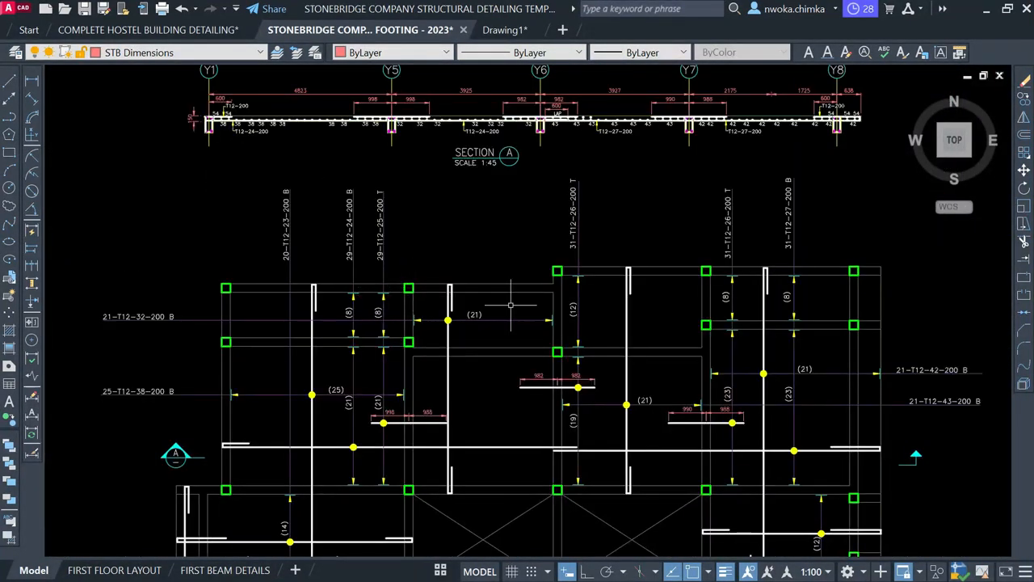
pyautogui.scroll(-7, 340, 319)
# Erase the slab thickness note, the BEAM 1 label and the 1C1 column label around the plan's upper-left panel.
pyautogui.moveTo(593, 288); pyautogui.dragTo(582, 289, button='middle')
pyautogui.scroll(9, 644, 234)
pyautogui.click(661, 232)
pyautogui.click(617, 309)
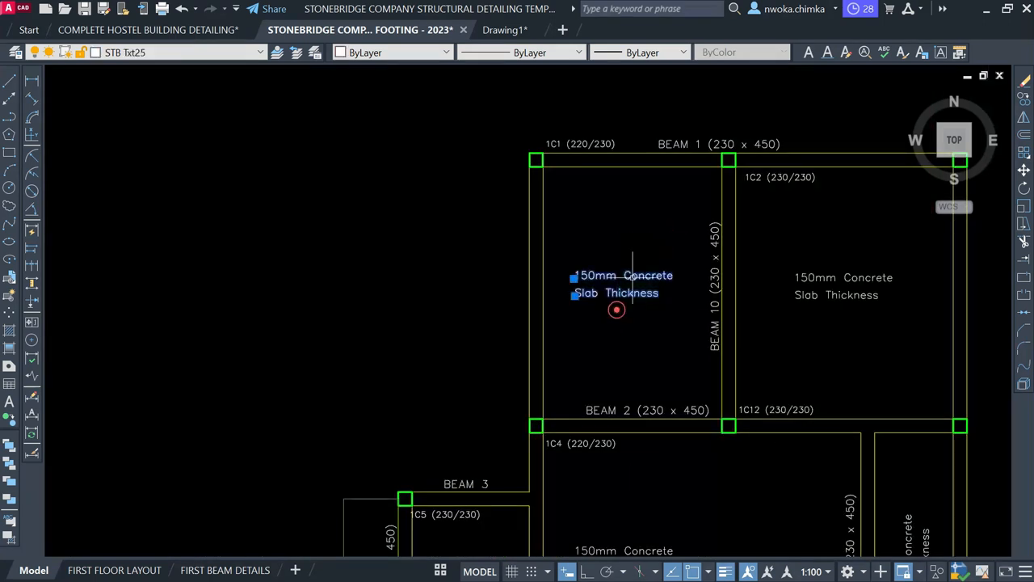
pyautogui.click(683, 143)
pyautogui.click(599, 143)
pyautogui.write('E')
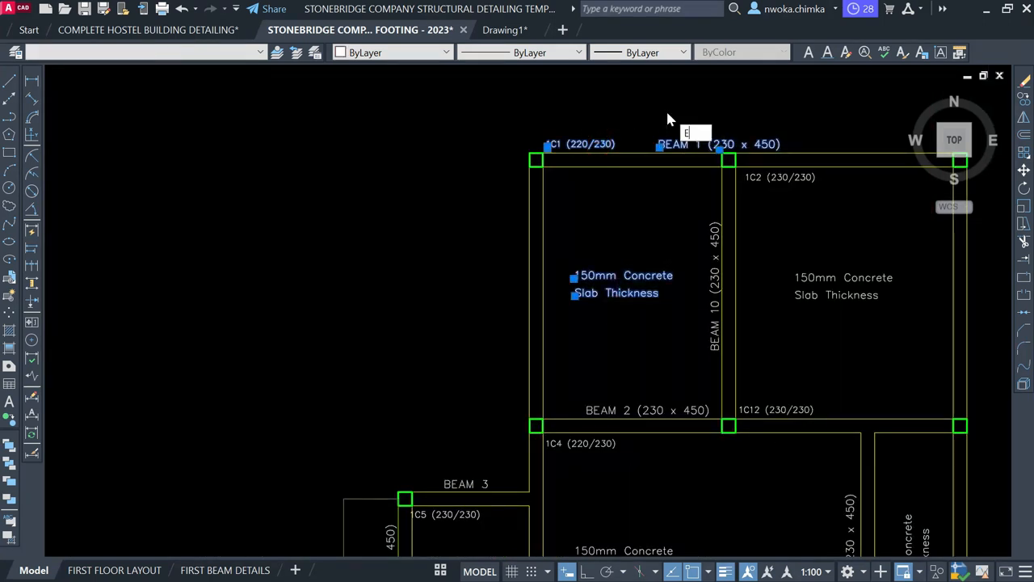
pyautogui.press('Return')
# Erase all remaining column labels from the plan, filtering them with Quick Select by the layer Column Label.
pyautogui.click(796, 177)
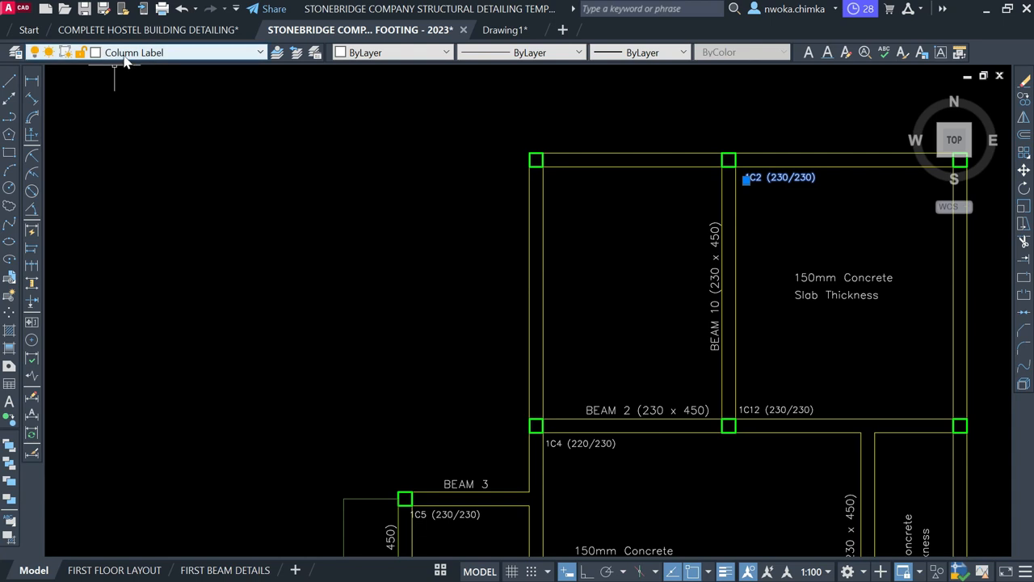
pyautogui.scroll(-6, 412, 194)
pyautogui.click(312, 153)
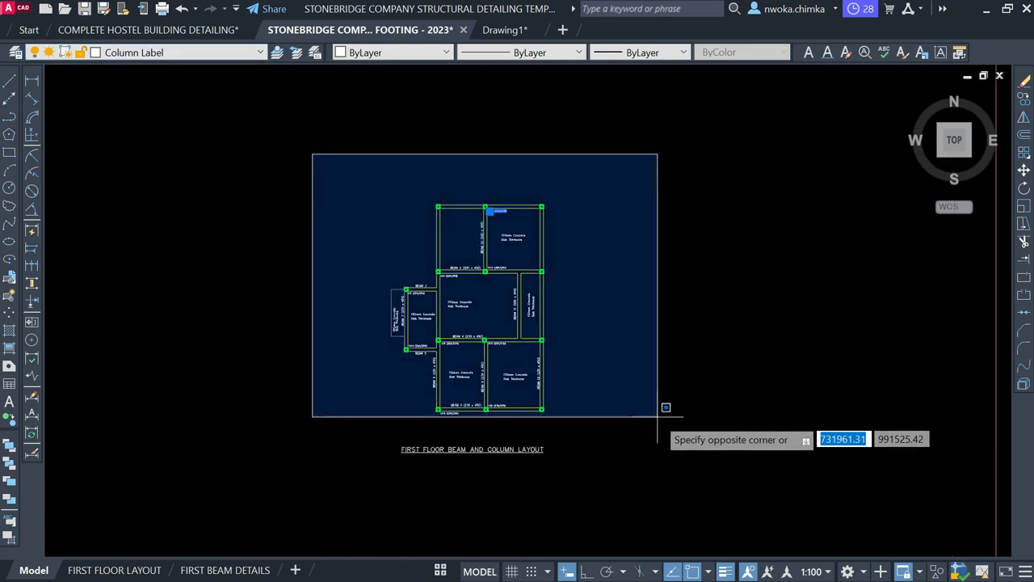
pyautogui.click(681, 454)
pyautogui.rightClick(570, 218)
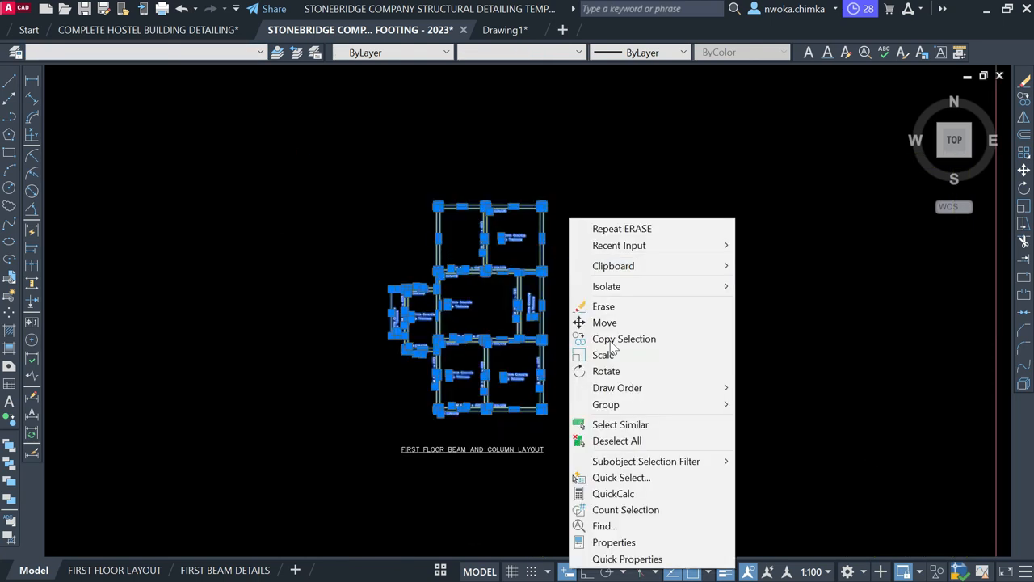
pyautogui.click(627, 480)
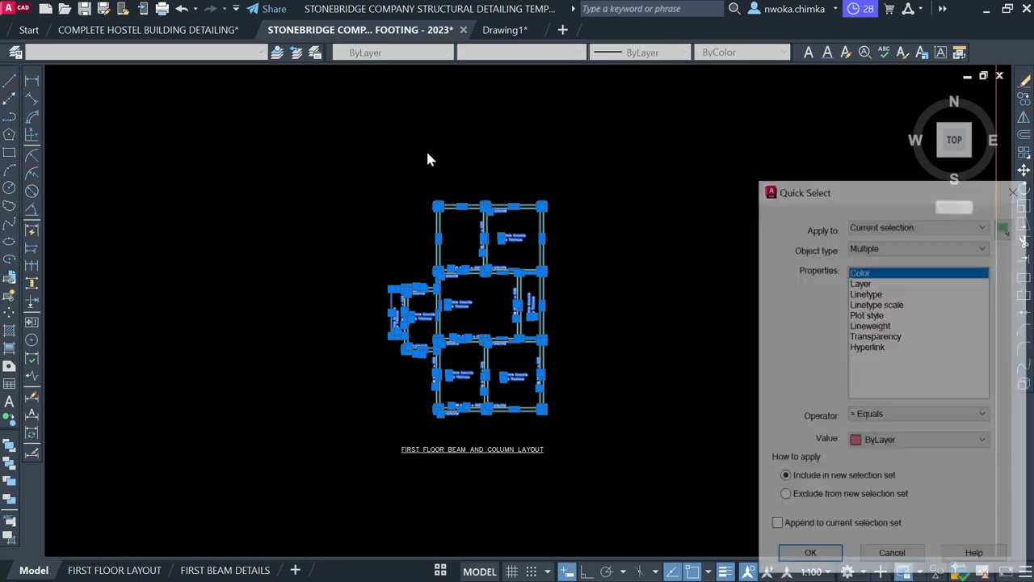
pyautogui.click(887, 283)
pyautogui.moveTo(889, 194); pyautogui.dragTo(539, 134)
pyautogui.click(525, 383)
pyautogui.scroll(2, 526, 364)
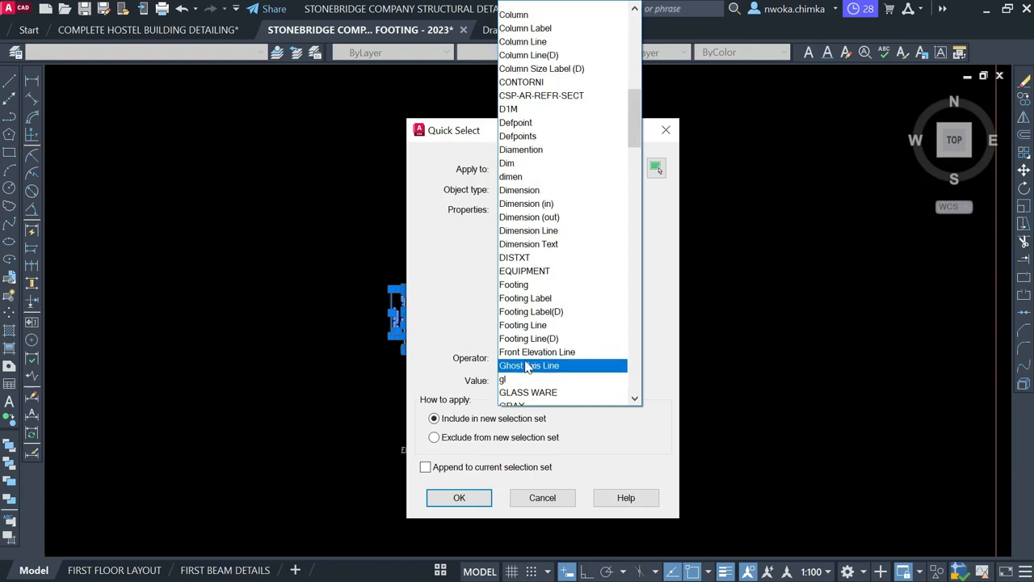
pyautogui.click(530, 61)
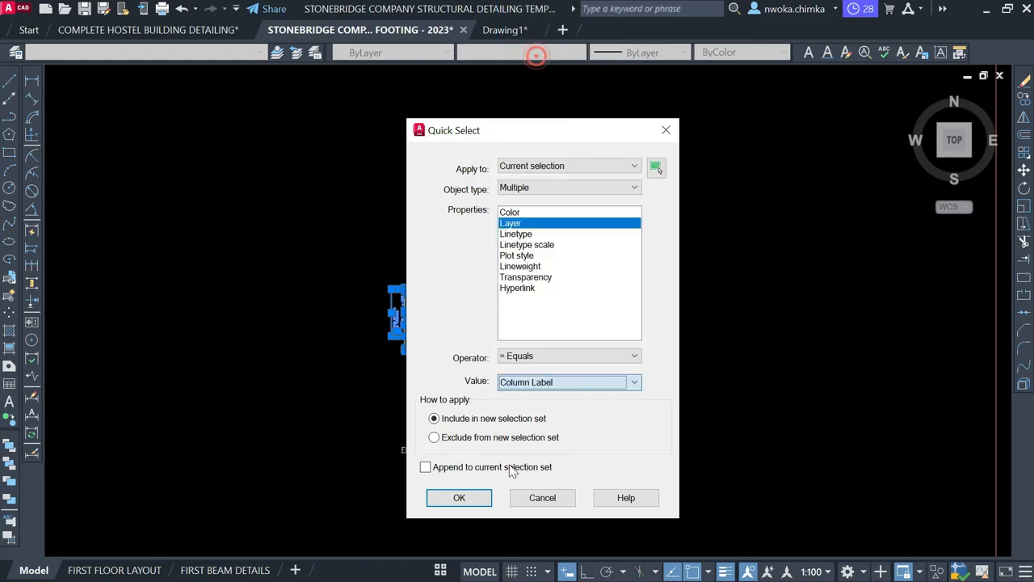
pyautogui.click(471, 500)
pyautogui.press('Escape')
# Erase the remaining beam labels and slab thickness notes from the plan, filtering them with Quick Select by the layer STB Txt25.
pyautogui.scroll(2, 529, 265)
pyautogui.scroll(2, 514, 211)
pyautogui.click(510, 191)
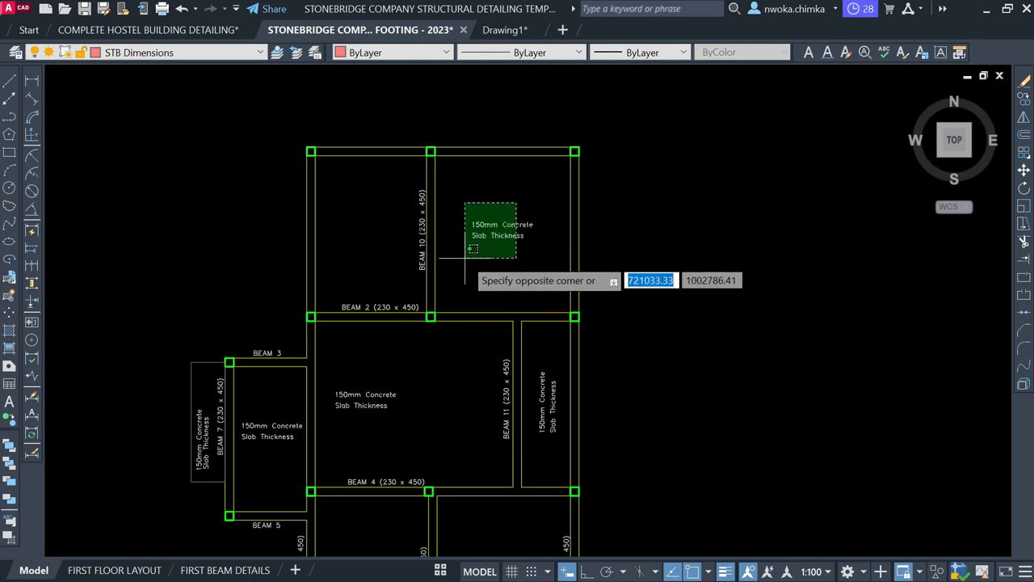
pyautogui.click(465, 259)
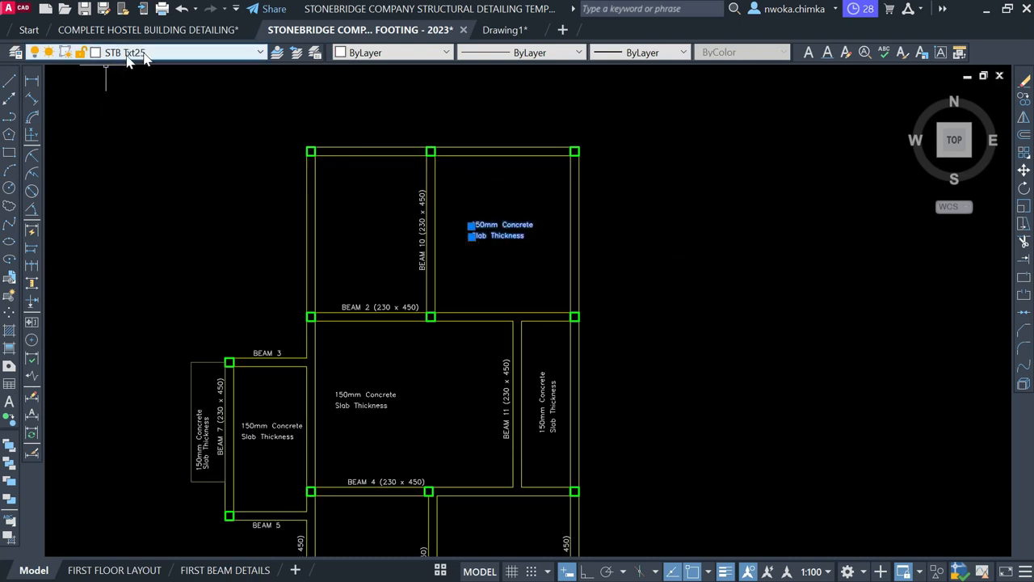
pyautogui.scroll(-3, 527, 209)
pyautogui.click(630, 154)
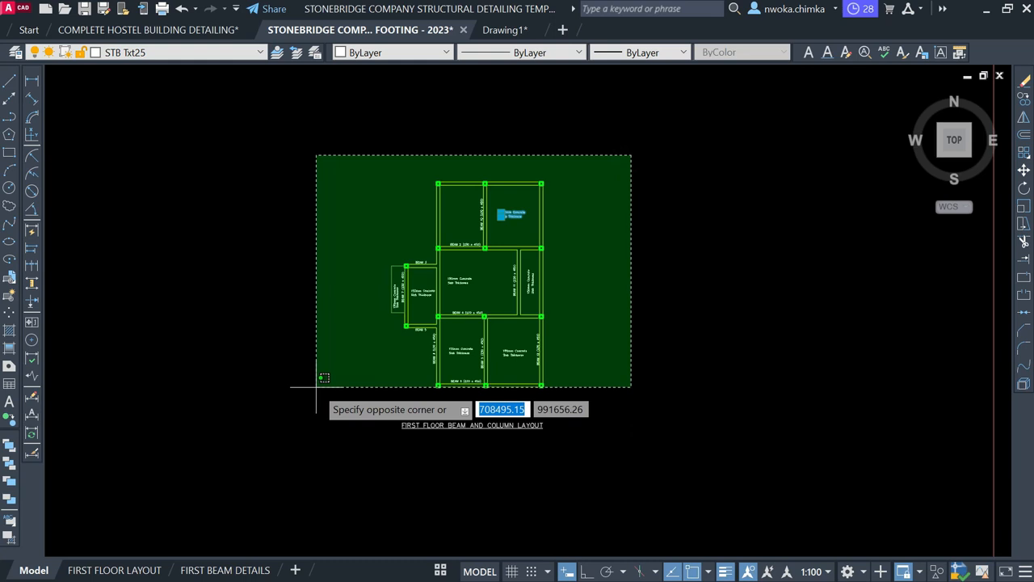
pyautogui.click(317, 319)
pyautogui.rightClick(307, 238)
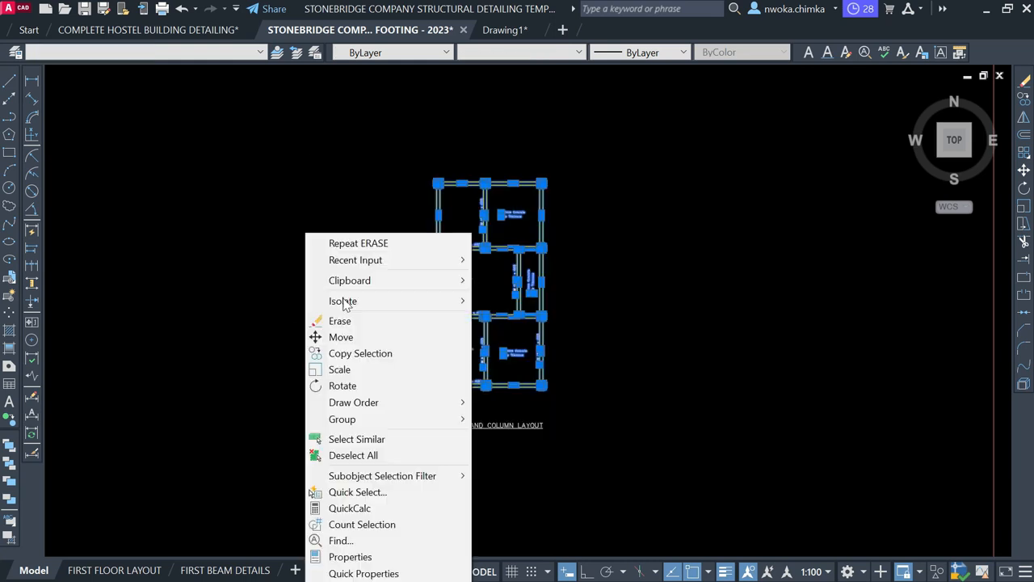
pyautogui.click(407, 493)
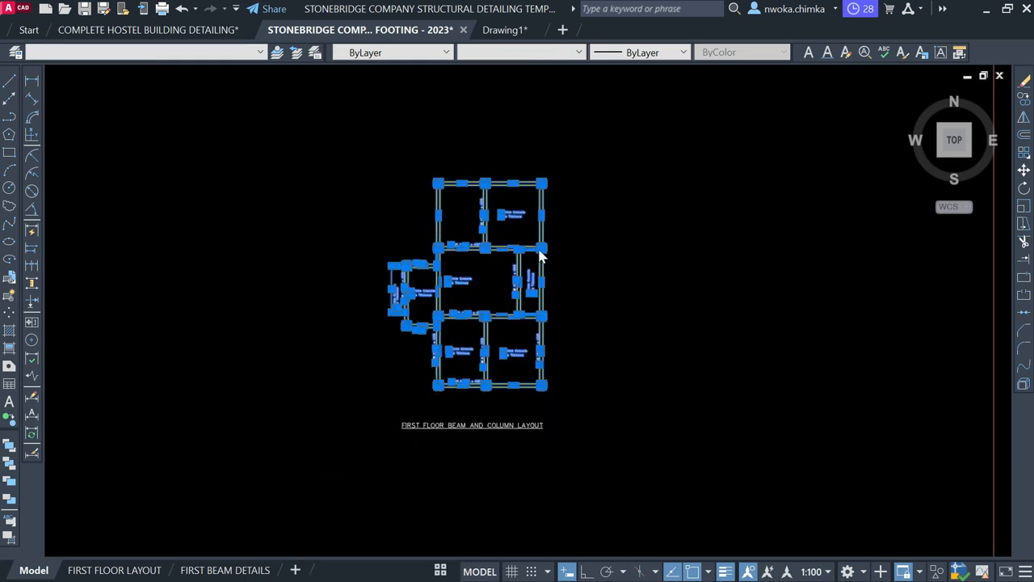
pyautogui.click(511, 223)
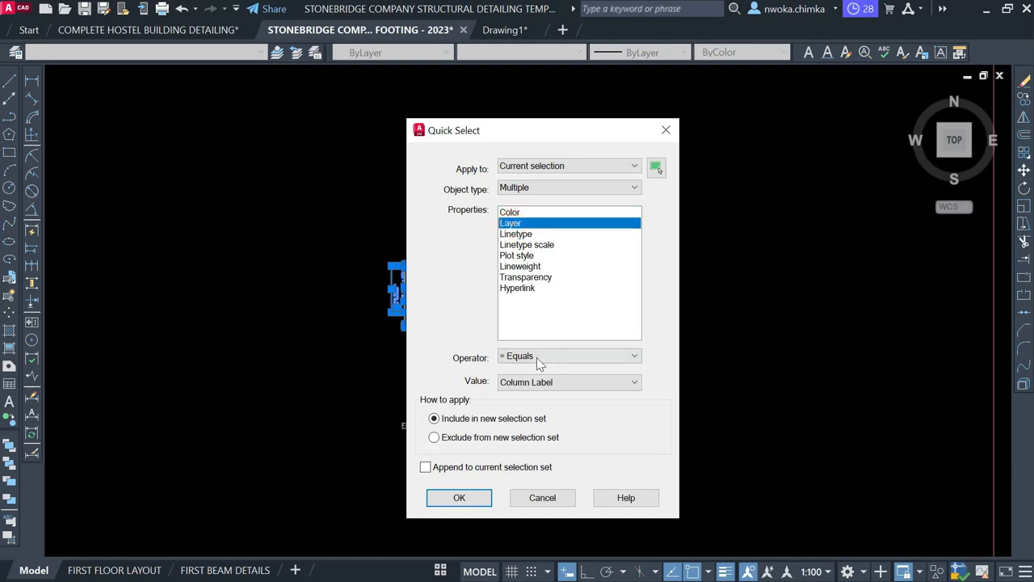
pyautogui.click(538, 383)
pyautogui.scroll(-15, 538, 386)
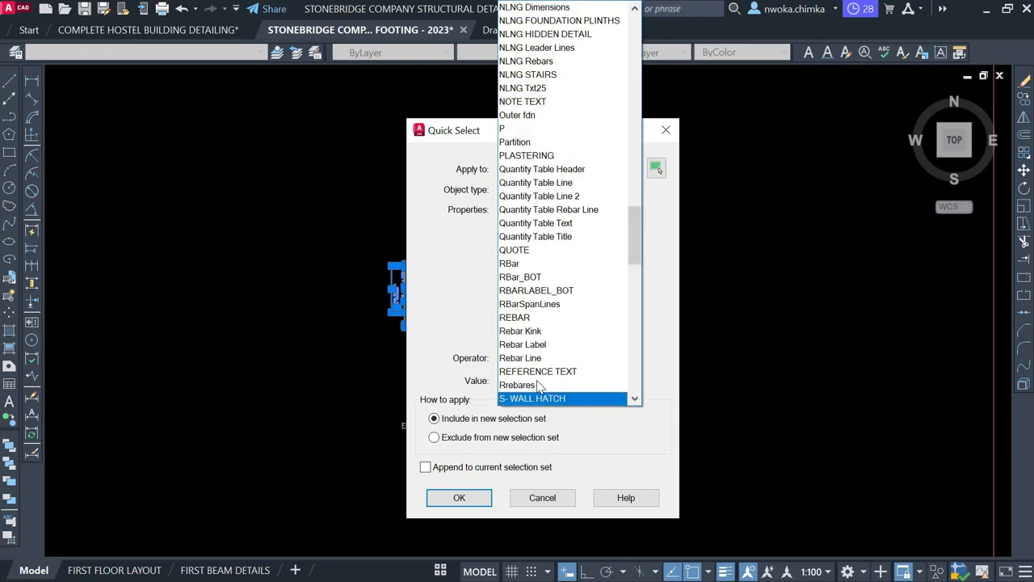
pyautogui.scroll(-4, 548, 370)
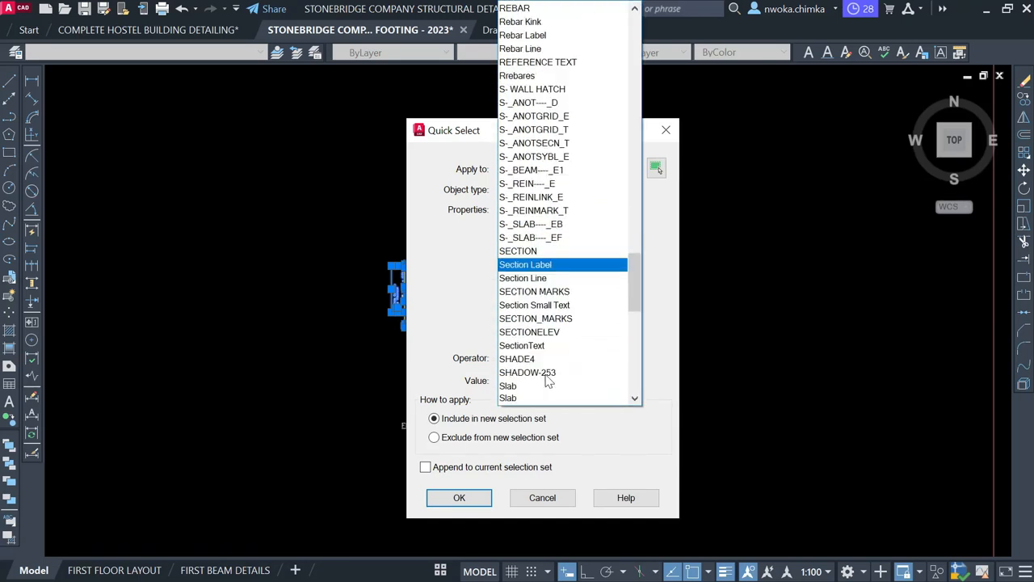
pyautogui.scroll(-6, 547, 347)
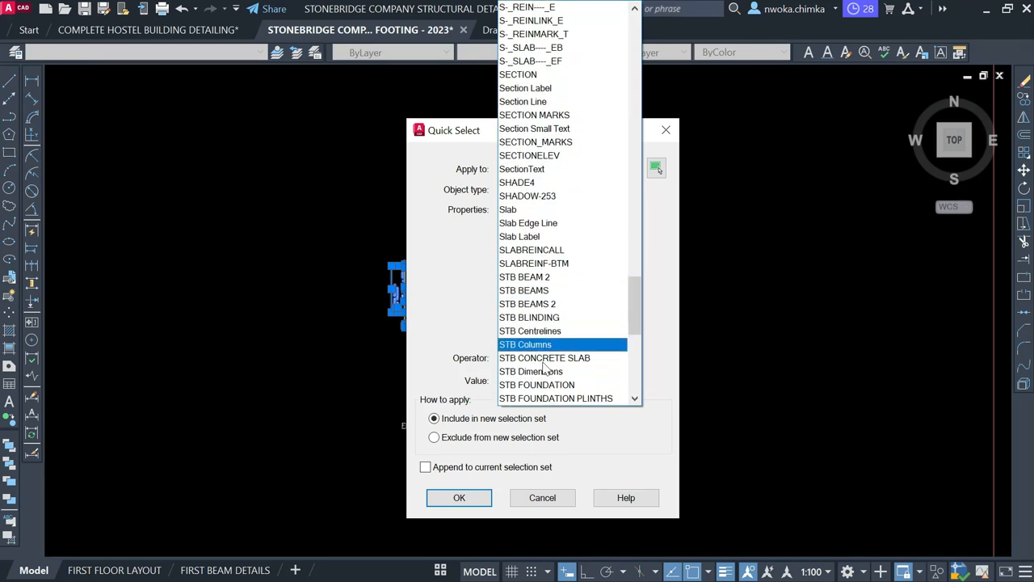
pyautogui.scroll(-1, 549, 367)
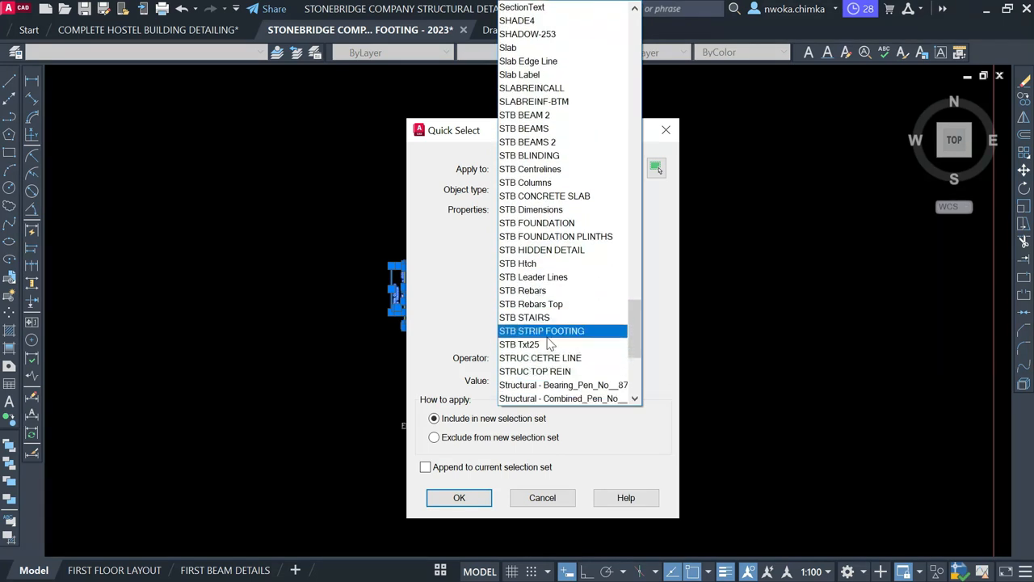
pyautogui.click(525, 342)
pyautogui.click(459, 497)
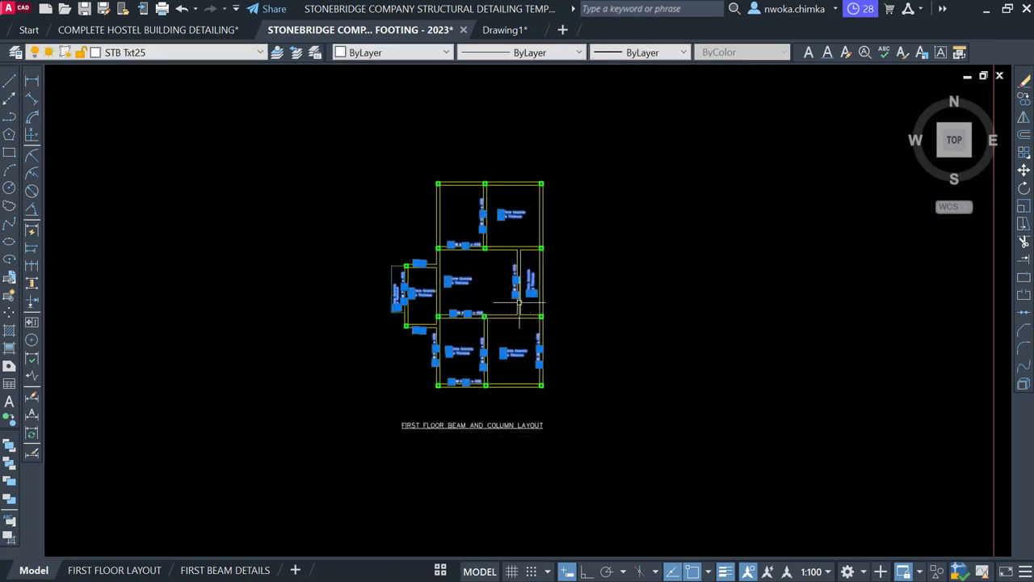
pyautogui.press('Delete')
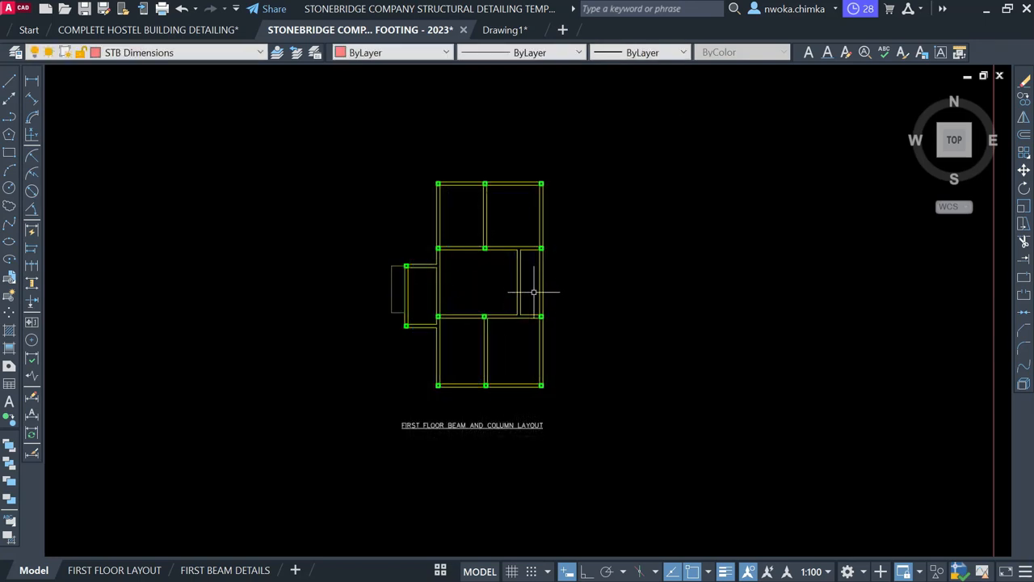
# Compare the stripped beam and column plan with the beam outlines in the RC SLAB DETAILING sheet.
pyautogui.scroll(2, 458, 246)
pyautogui.scroll(-4, 451, 225)
pyautogui.moveTo(402, 250); pyautogui.dragTo(660, 252, button='middle')
pyautogui.scroll(-4, 511, 261)
pyautogui.scroll(6, 144, 348)
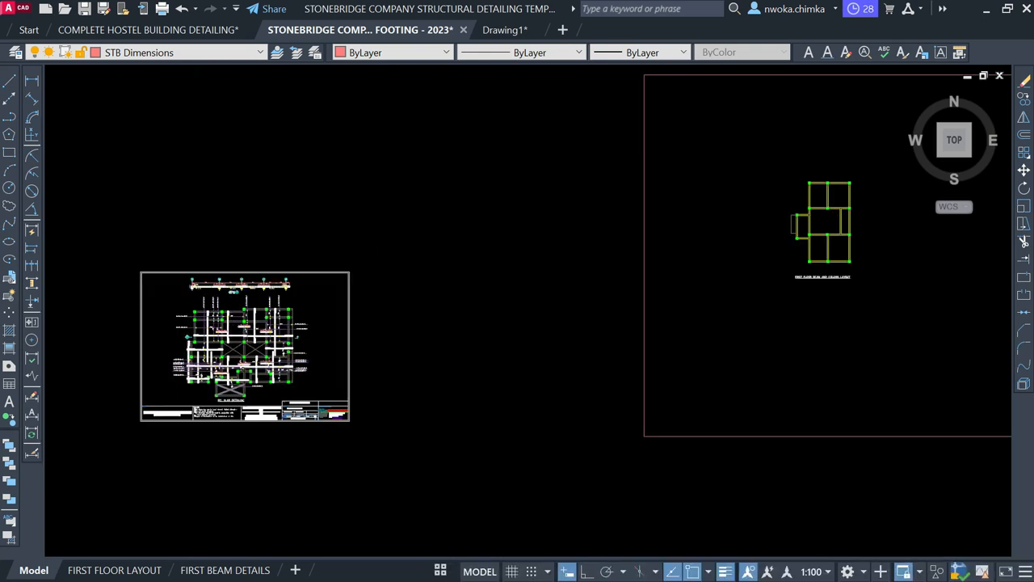
pyautogui.scroll(6, 346, 253)
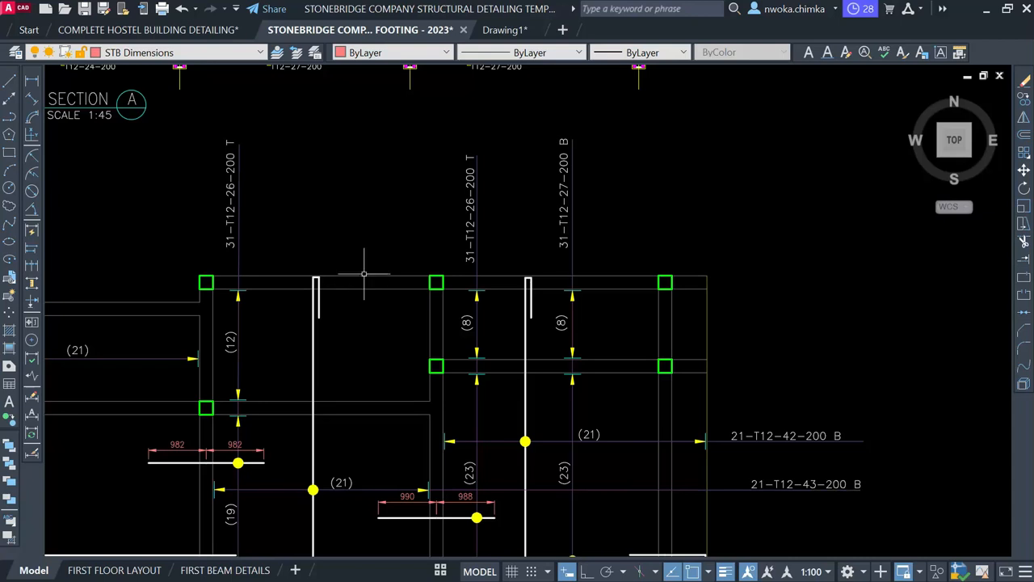
pyautogui.scroll(-7, 416, 279)
pyautogui.moveTo(545, 296); pyautogui.dragTo(447, 308, button='middle')
pyautogui.scroll(3, 652, 197)
pyautogui.scroll(-5, 654, 242)
pyautogui.scroll(5, 300, 302)
pyautogui.scroll(-4, 389, 325)
pyautogui.scroll(5, 924, 203)
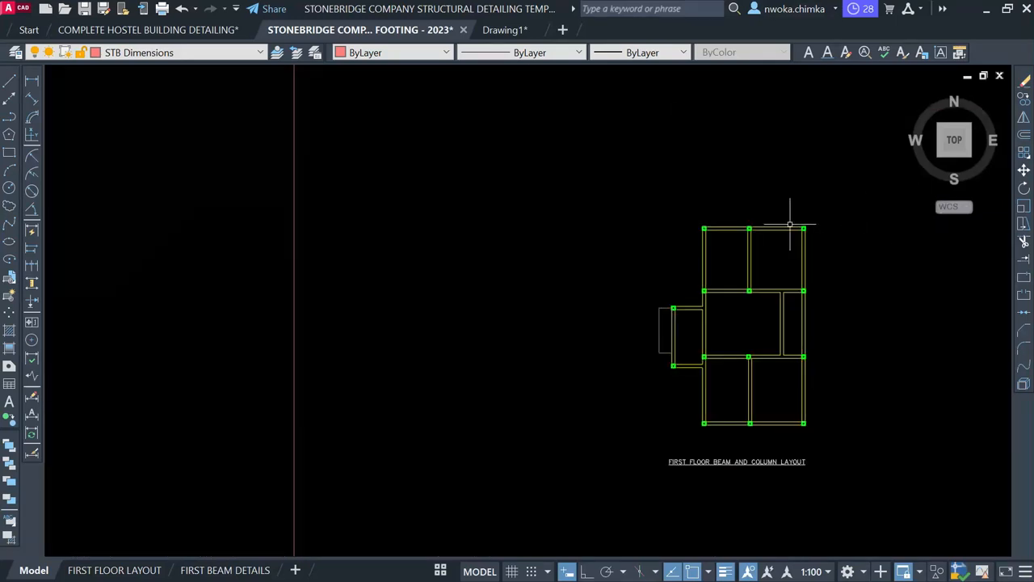
pyautogui.scroll(-5, 835, 228)
# Examine the section, the bar marks and the upper slab panels' bar layout in the RC SLAB DETAILING sheet.
pyautogui.scroll(5, 251, 350)
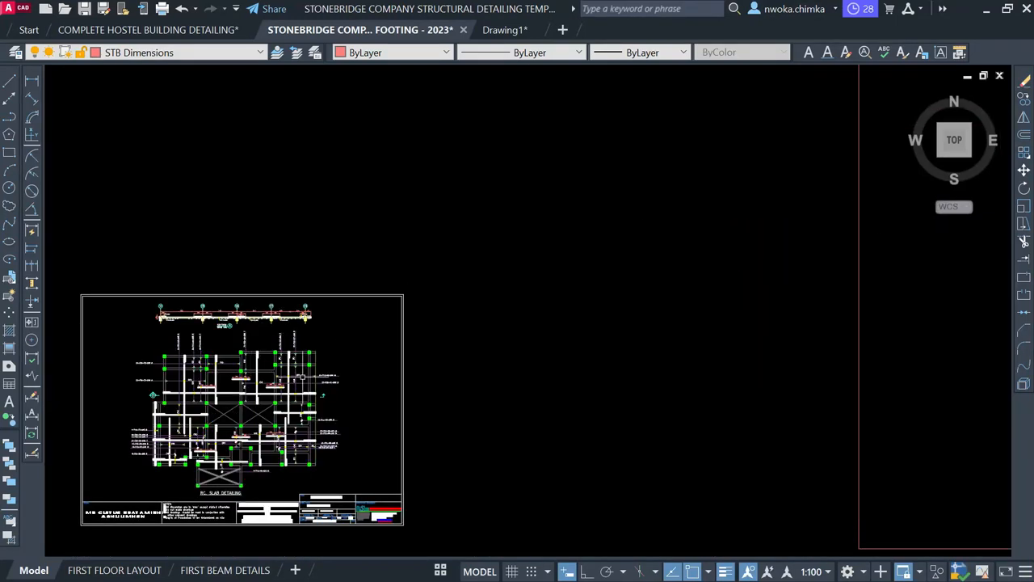
pyautogui.scroll(-2, 456, 270)
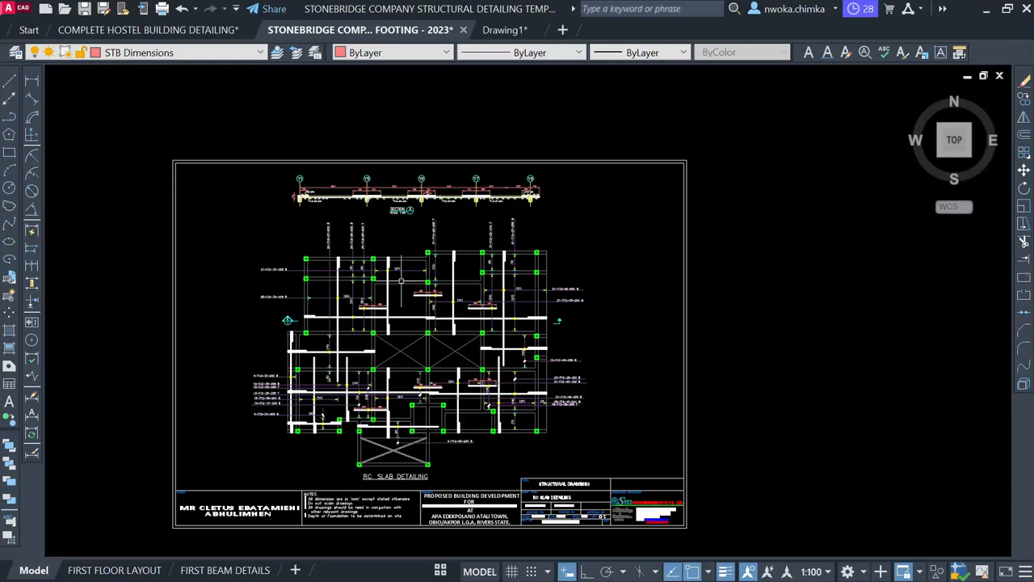
pyautogui.scroll(-2, 435, 267)
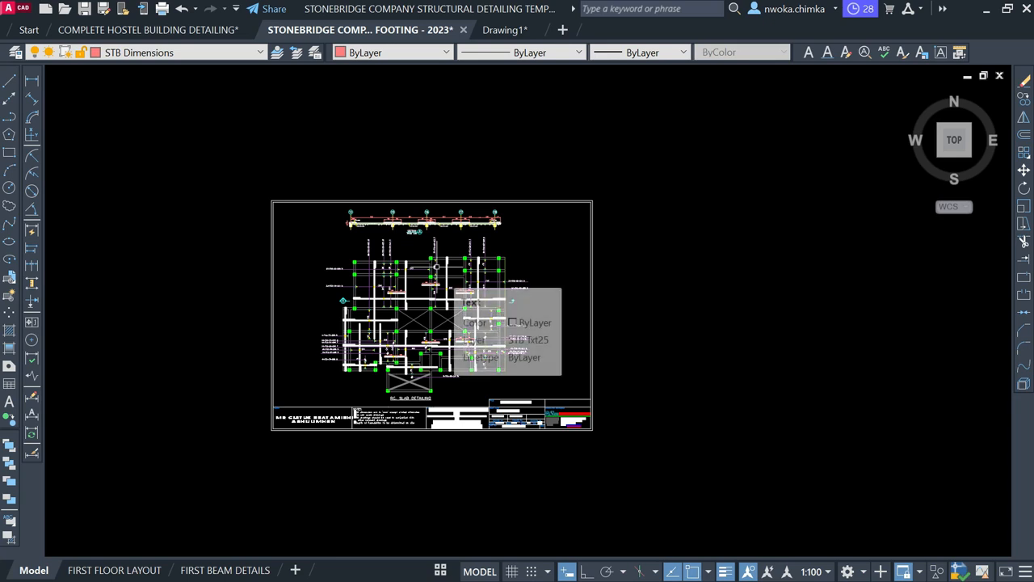
pyautogui.scroll(4, 445, 268)
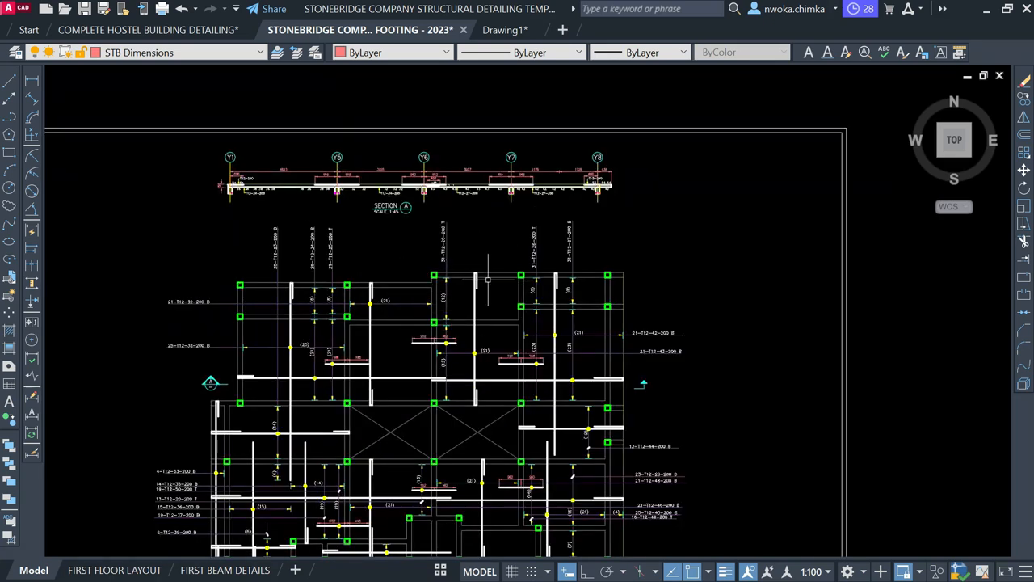
pyautogui.scroll(-4, 488, 280)
pyautogui.scroll(8, 408, 287)
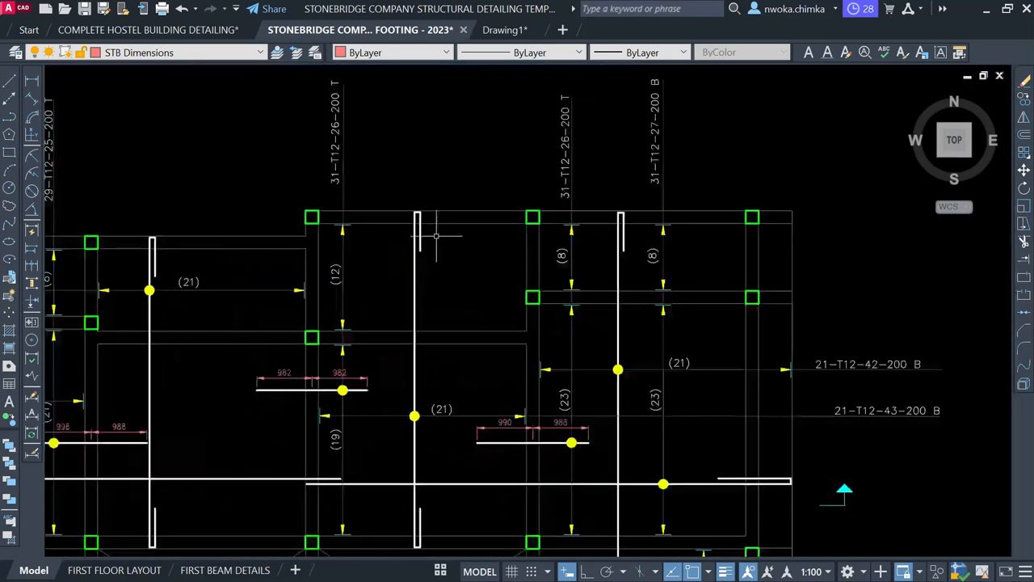
# Compare the layer, colour and linetype of an upper beam line in the RC SLAB DETAILING sheet with one in the stripped plan.
pyautogui.click(464, 224)
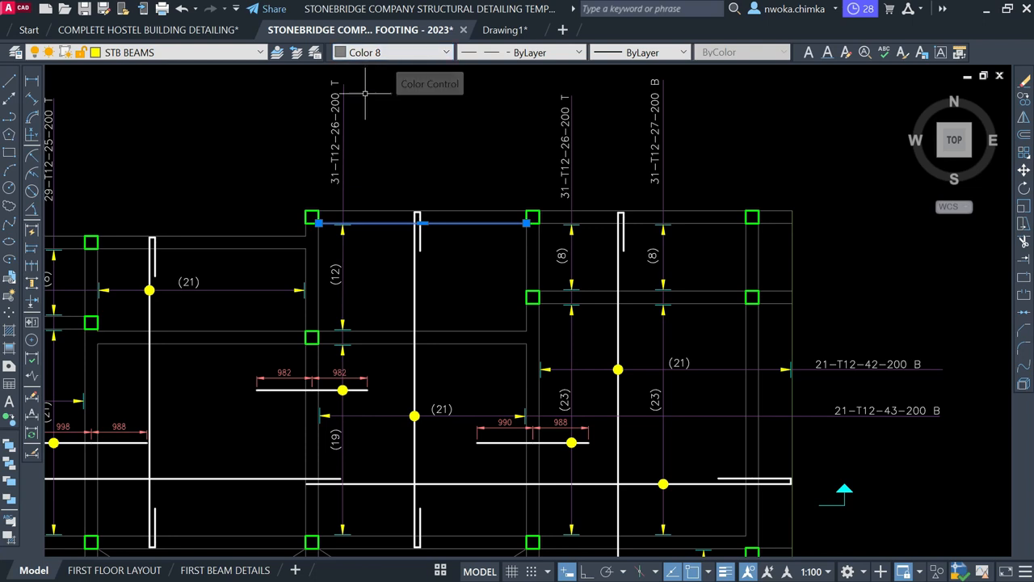
pyautogui.press('Escape')
pyautogui.scroll(-8, 275, 288)
pyautogui.scroll(8, 596, 215)
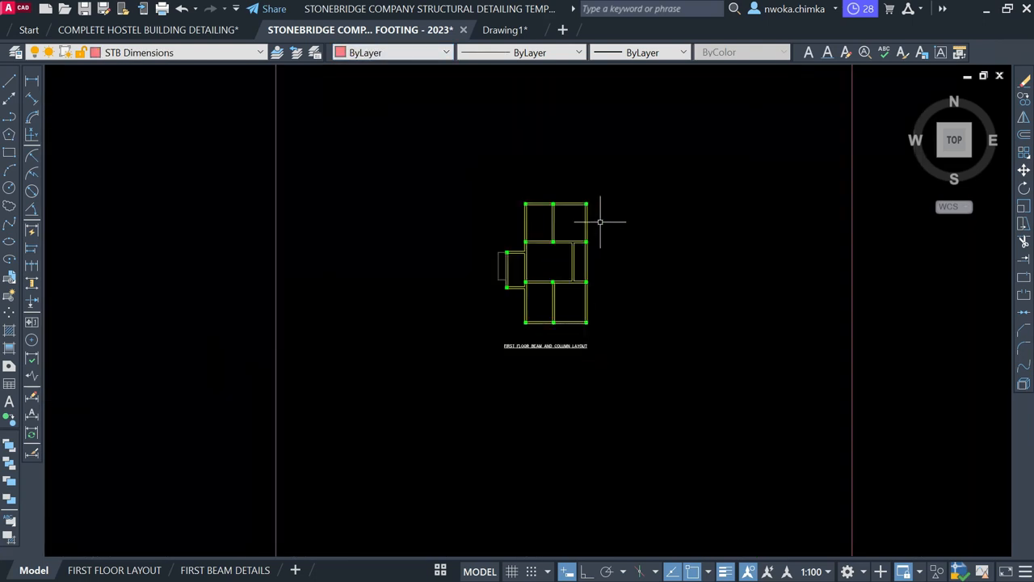
pyautogui.click(554, 201)
pyautogui.scroll(-3, 407, 142)
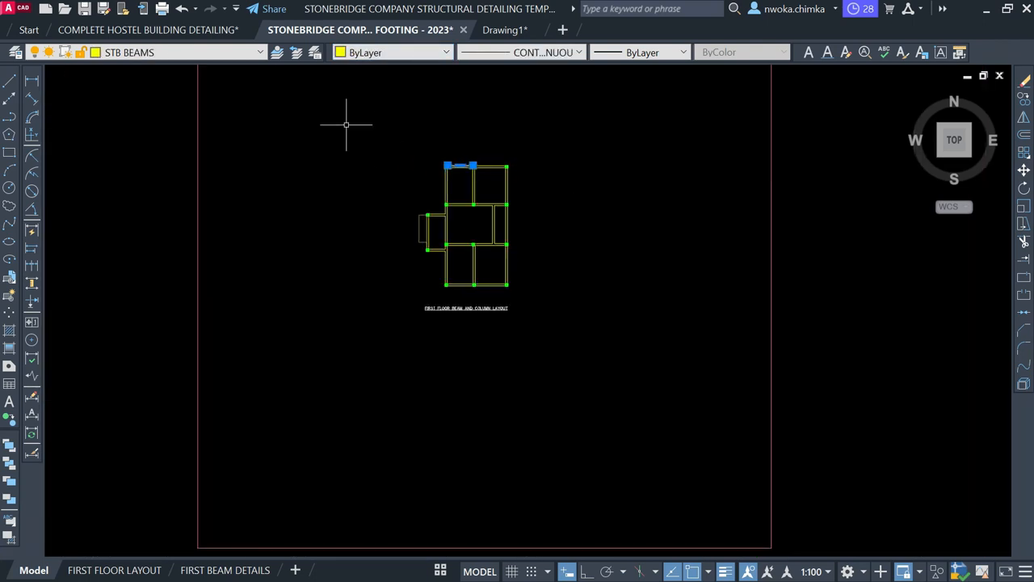
pyautogui.click(347, 123)
pyautogui.press('Escape')
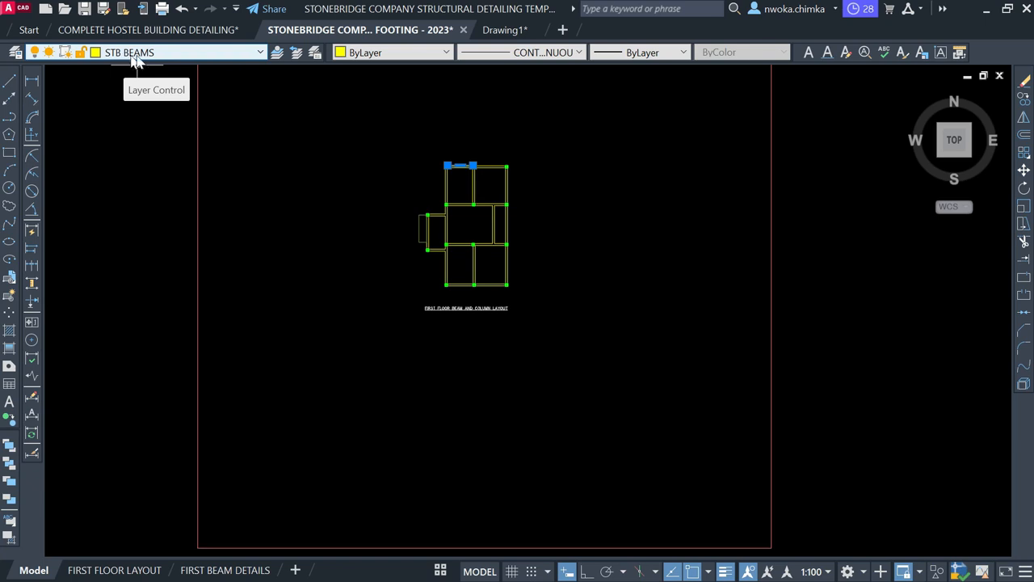
pyautogui.press('Escape')
pyautogui.scroll(-6, 852, 254)
pyautogui.scroll(6, 537, 278)
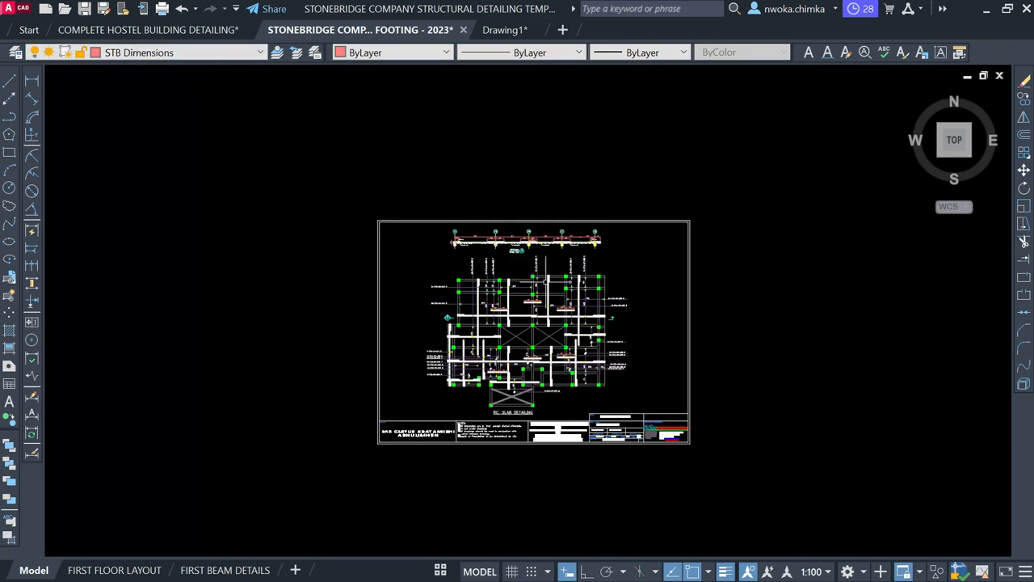
pyautogui.scroll(6, 557, 258)
pyautogui.click(582, 266)
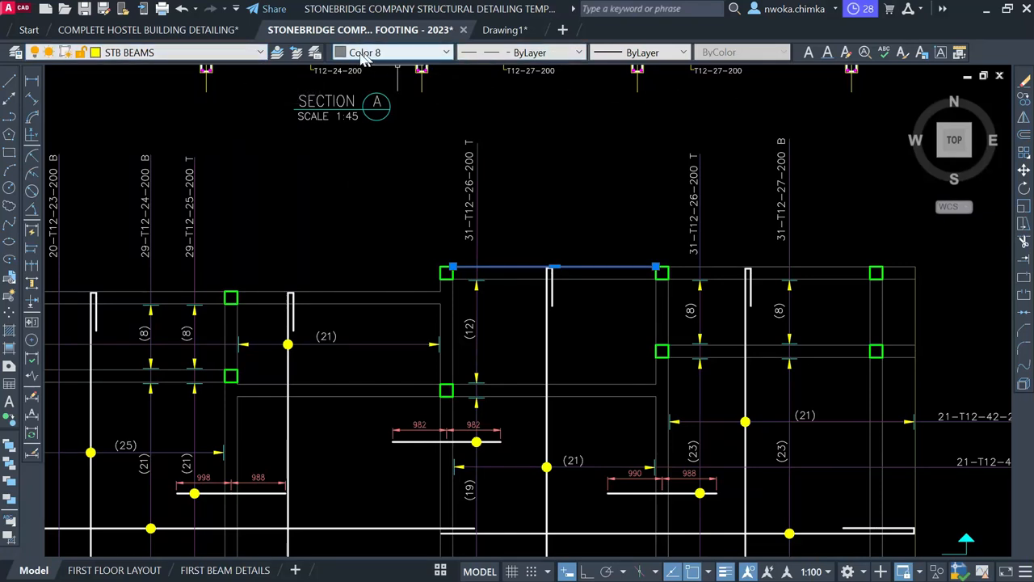
pyautogui.press('Escape')
pyautogui.scroll(-8, 250, 238)
pyautogui.scroll(-4, 244, 253)
pyautogui.scroll(8, 577, 186)
# Recolour all beam lines of the stripped plan to Color 8, filtering them with Quick Select by the layer STB BEAMS.
pyautogui.click(525, 150)
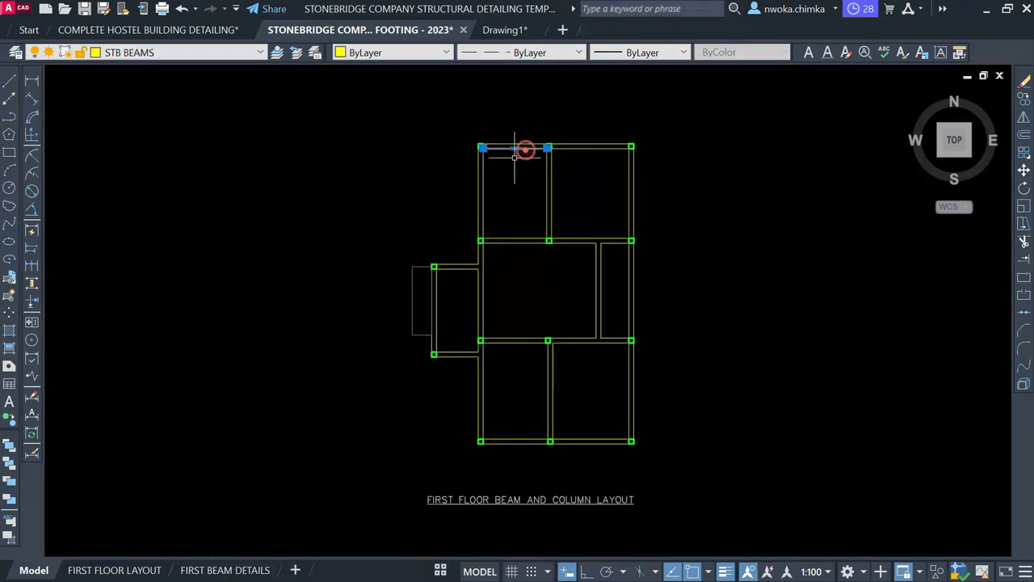
pyautogui.click(385, 96)
pyautogui.click(792, 455)
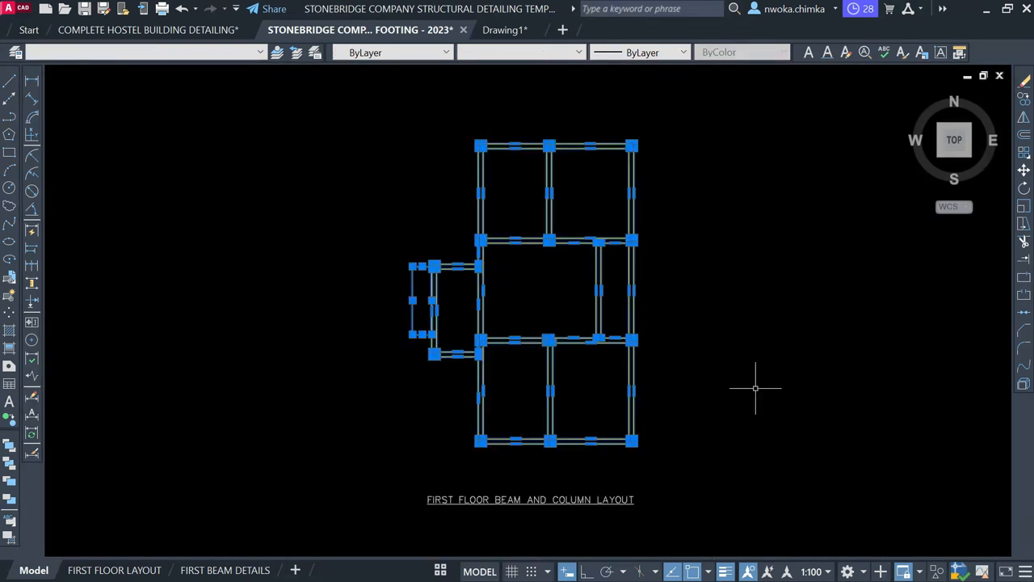
pyautogui.rightClick(691, 206)
pyautogui.click(741, 466)
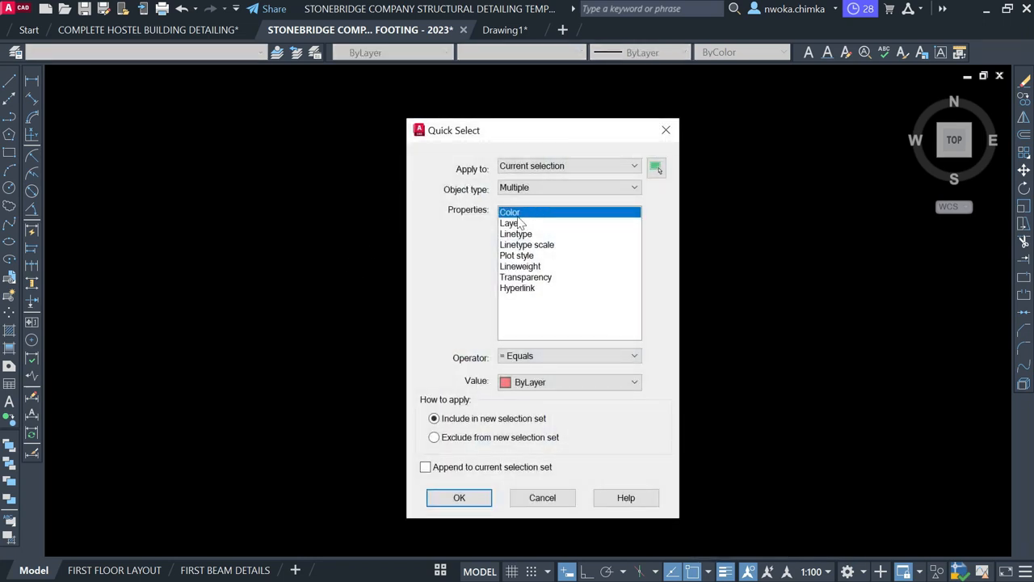
pyautogui.click(512, 224)
pyautogui.click(523, 383)
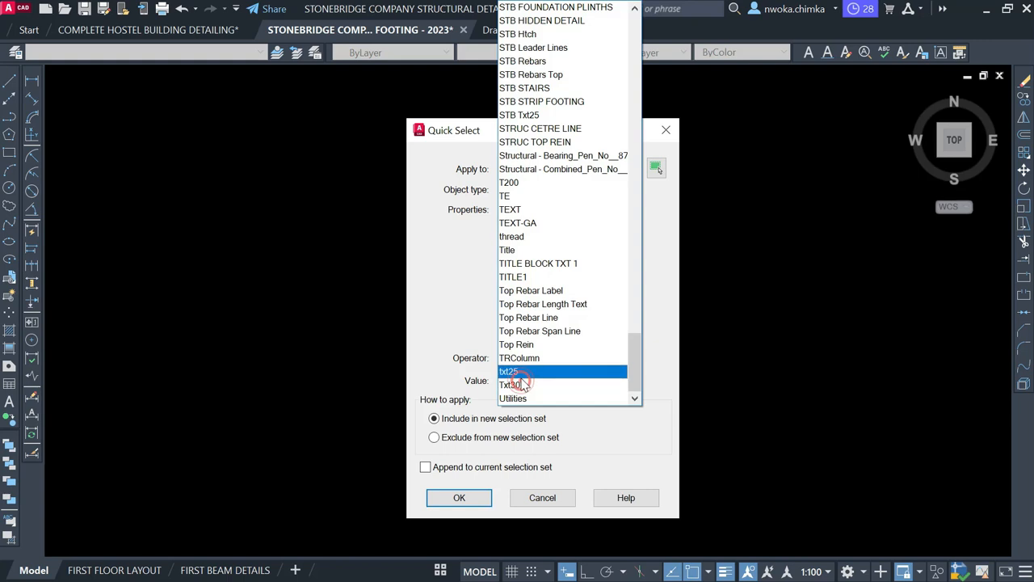
pyautogui.scroll(1, 529, 323)
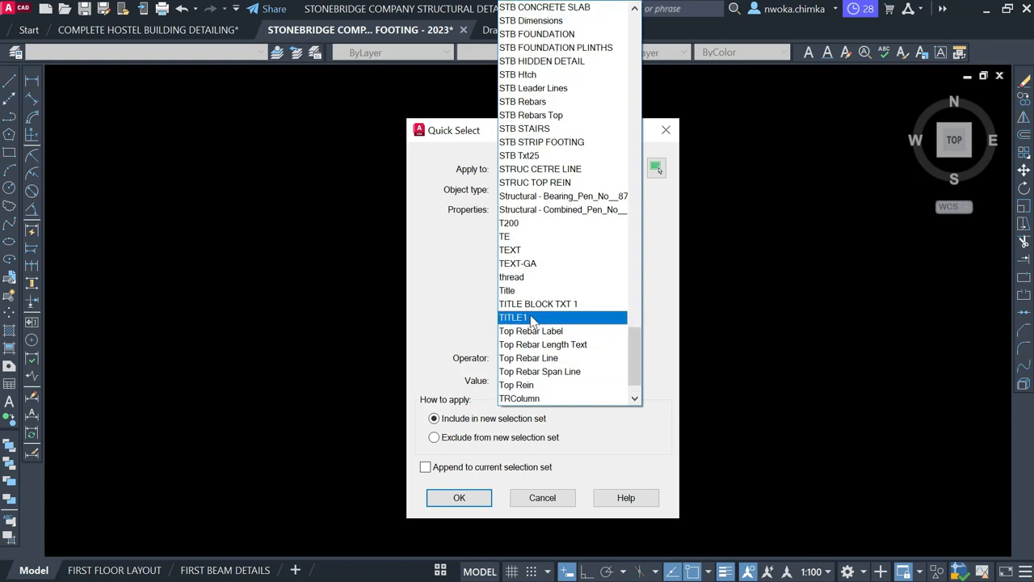
pyautogui.scroll(1, 566, 117)
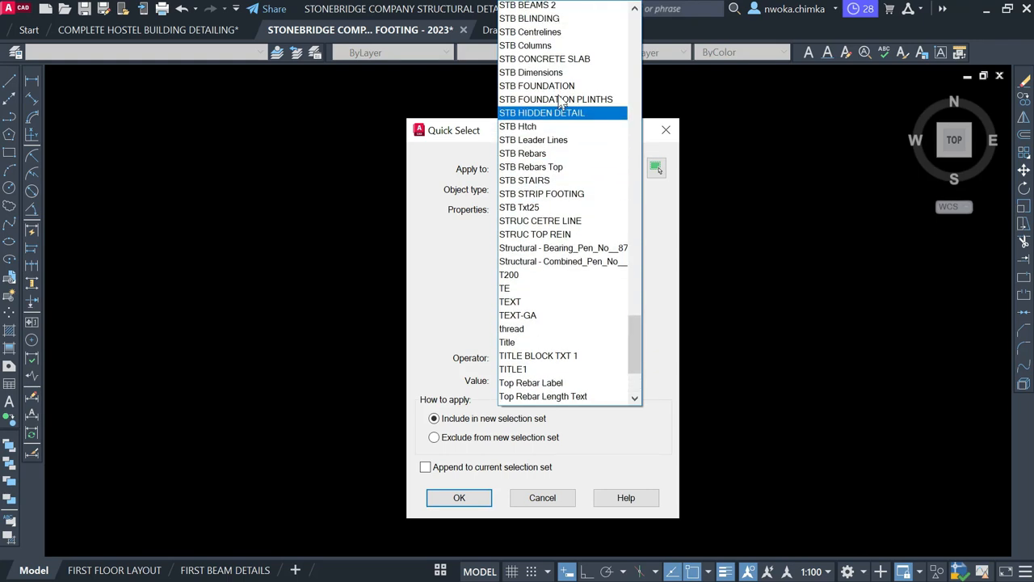
pyautogui.scroll(2, 560, 103)
pyautogui.click(555, 59)
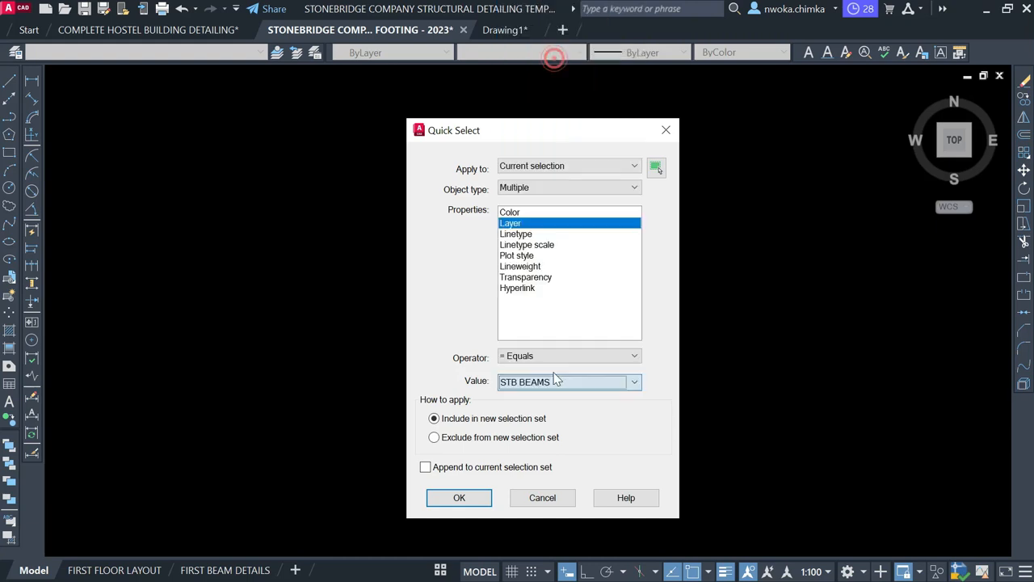
pyautogui.click(459, 497)
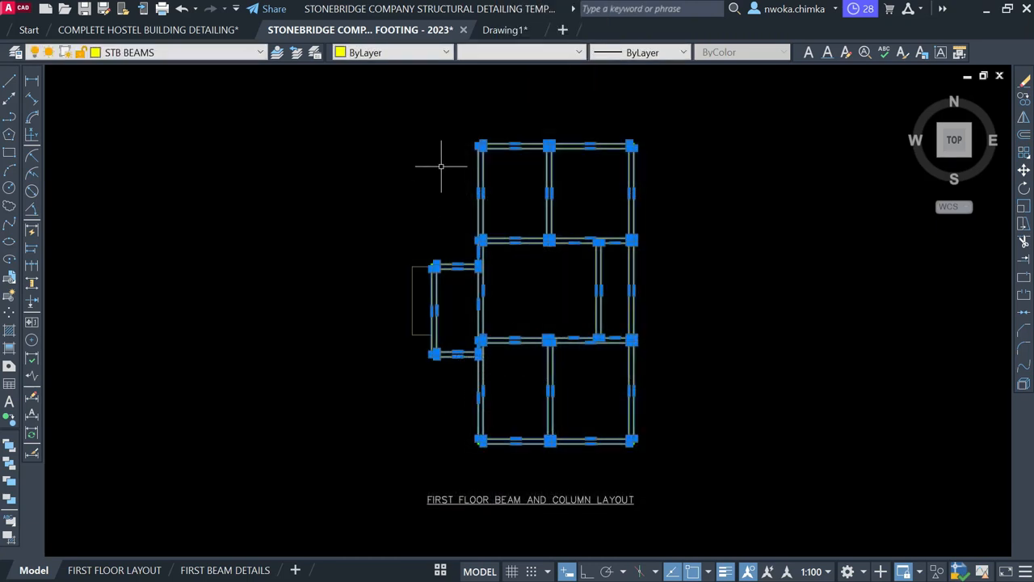
pyautogui.click(445, 52)
pyautogui.click(393, 181)
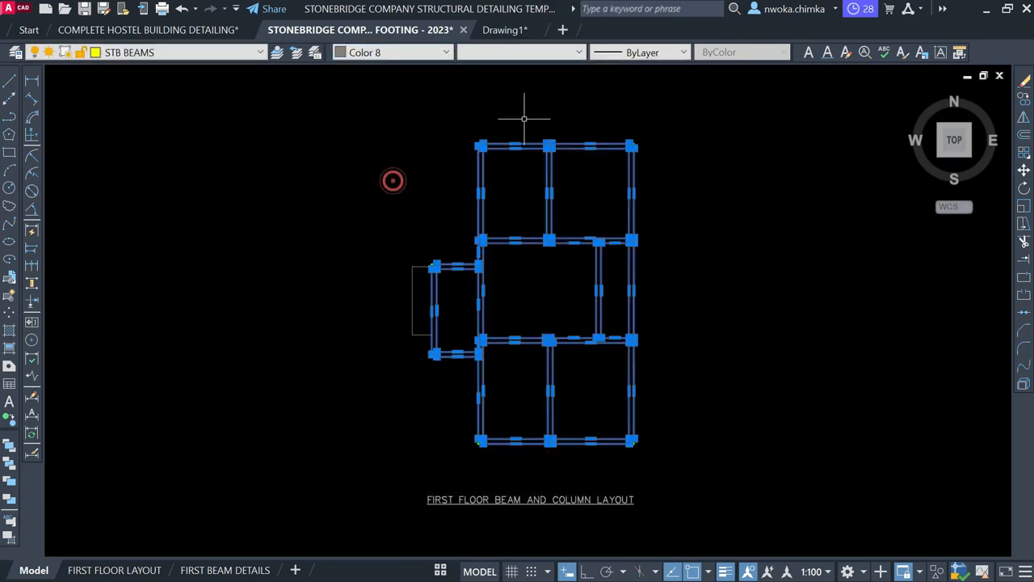
# Set the linetype of the selected beam lines to ByLayer and clear the selection.
pyautogui.click(577, 53)
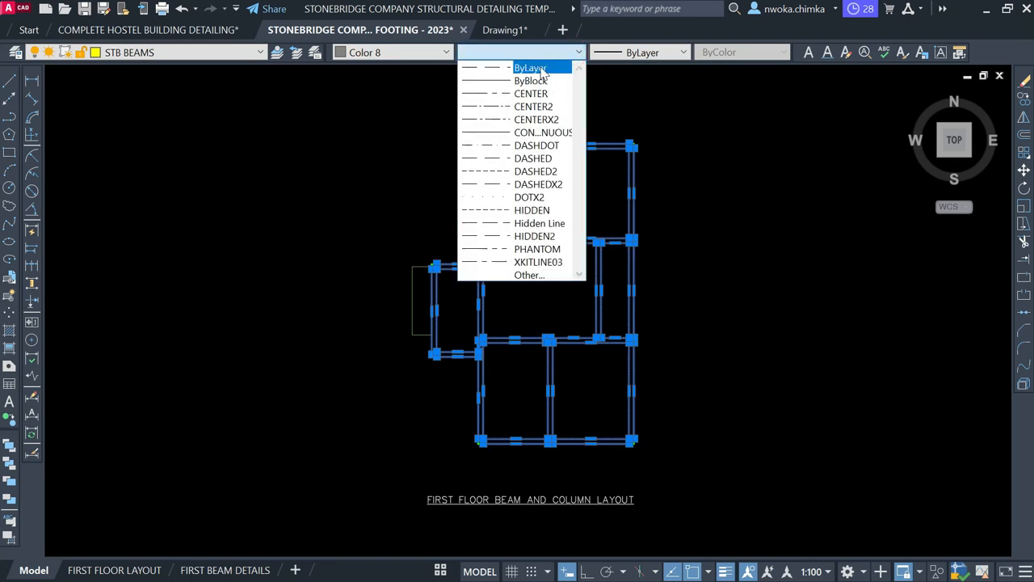
pyautogui.click(543, 70)
pyautogui.press('Escape')
pyautogui.scroll(4, 548, 170)
pyautogui.scroll(-5, 549, 170)
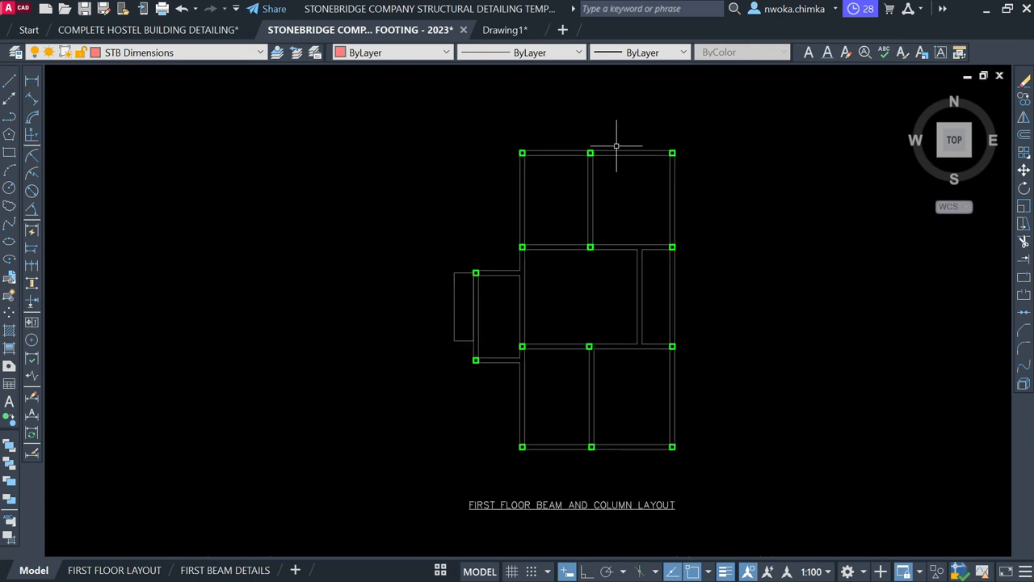
pyautogui.scroll(2, 615, 380)
pyautogui.scroll(-4, 677, 286)
# Replace the stripped plan's title with the text RC. SLAB DETAILING copied from the title of the finished slab sheet.
pyautogui.scroll(8, 638, 319)
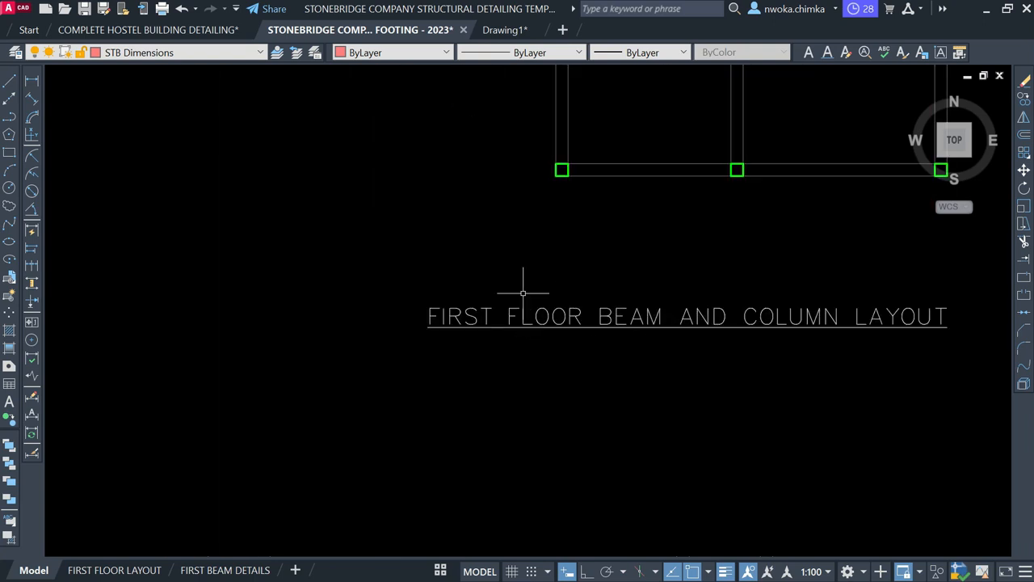
pyautogui.scroll(-5, 614, 362)
pyautogui.scroll(7, 372, 356)
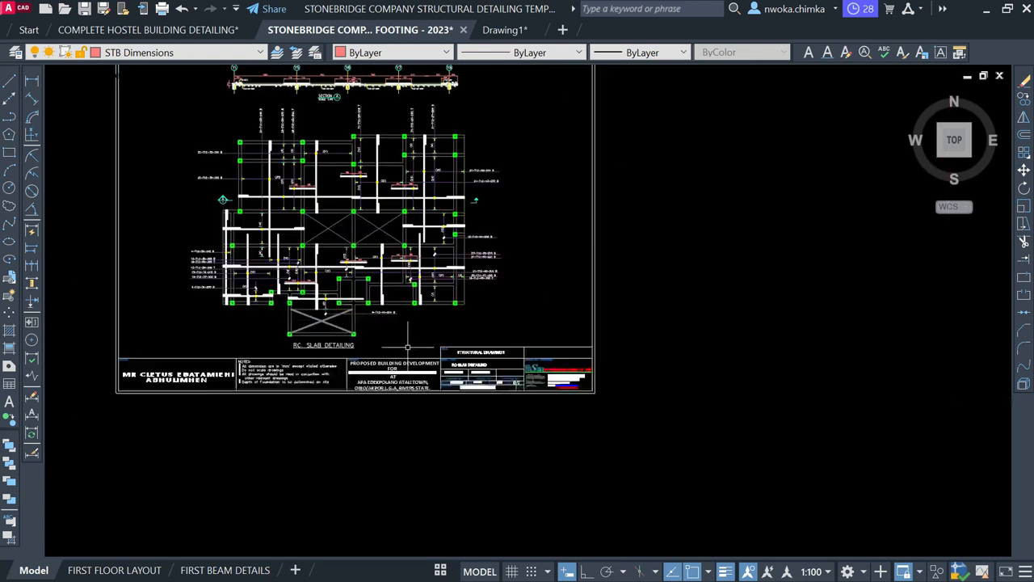
pyautogui.scroll(2, 315, 356)
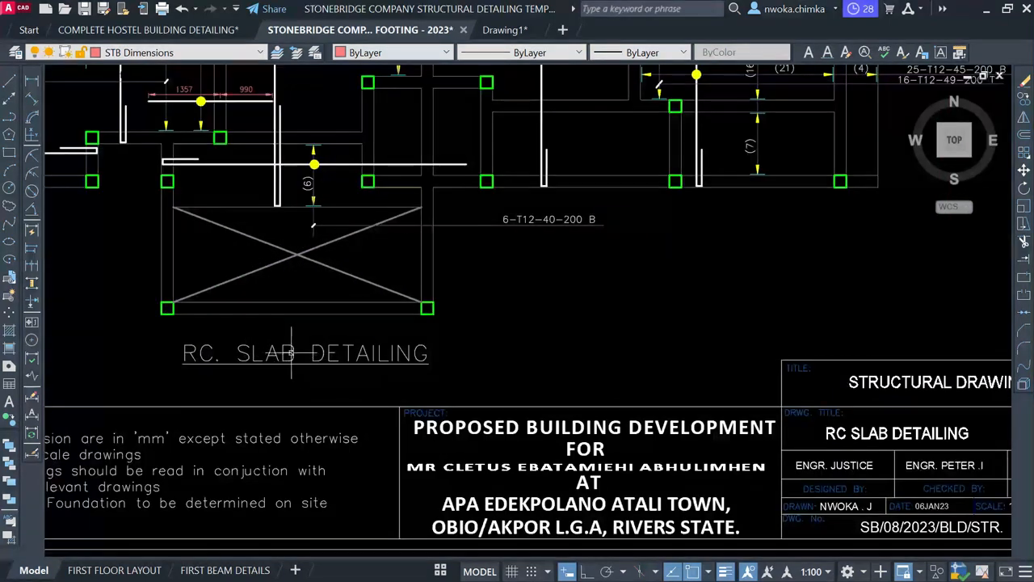
pyautogui.click(293, 353)
pyautogui.doubleClick(293, 352)
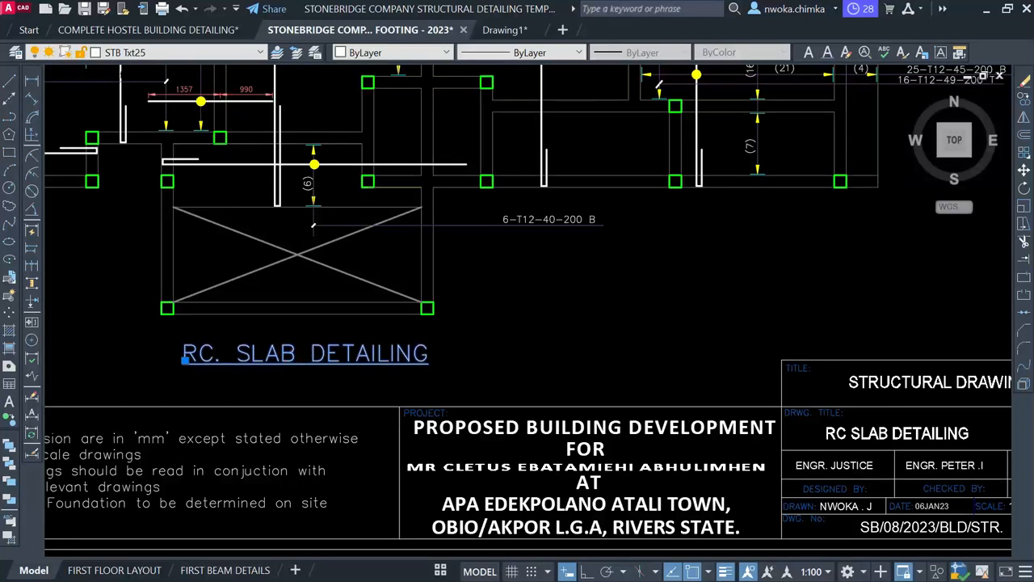
pyautogui.rightClick(302, 345)
pyautogui.click(338, 413)
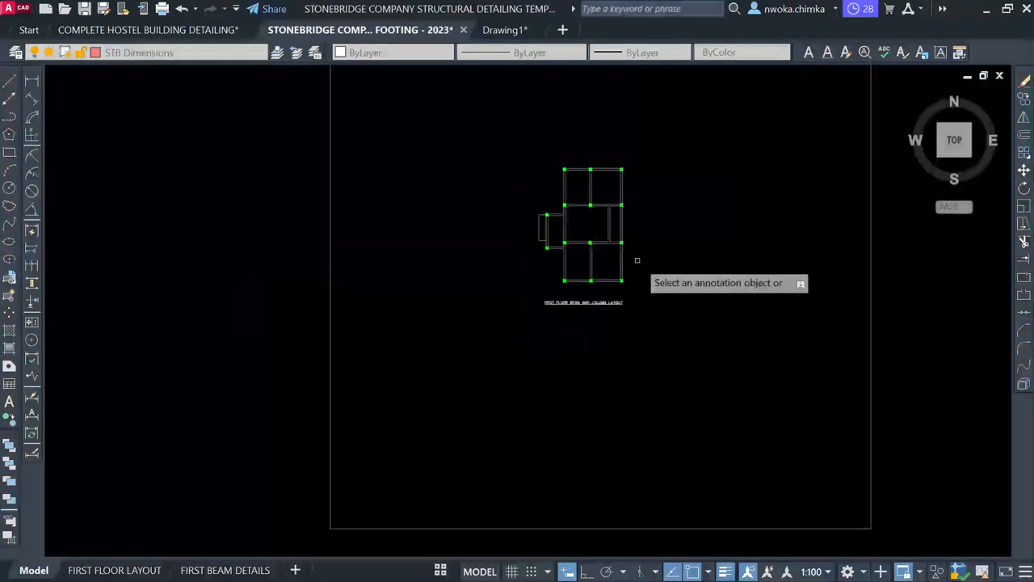
pyautogui.scroll(2, 637, 260)
pyautogui.click(572, 326)
pyautogui.rightClick(560, 328)
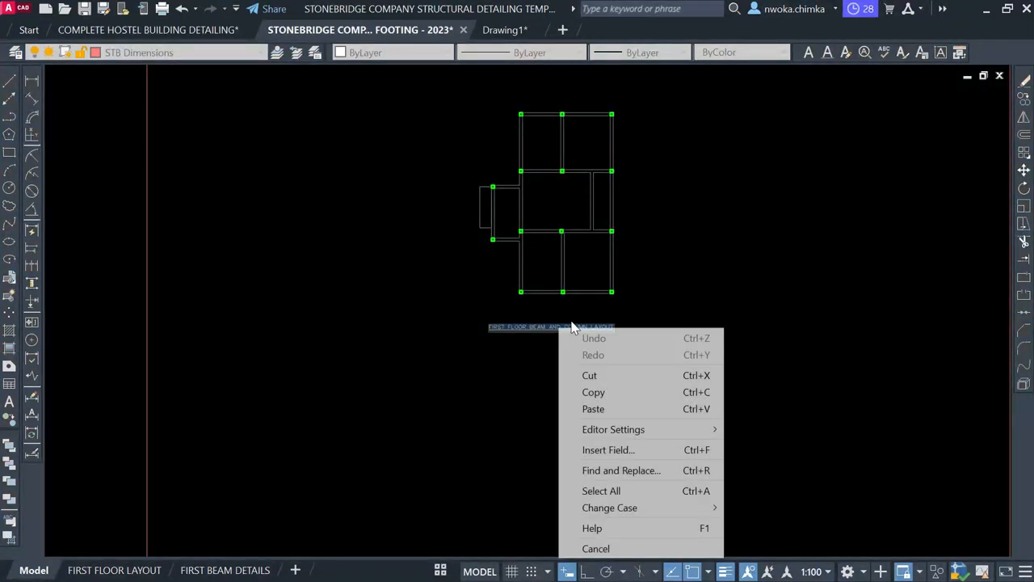
pyautogui.click(594, 410)
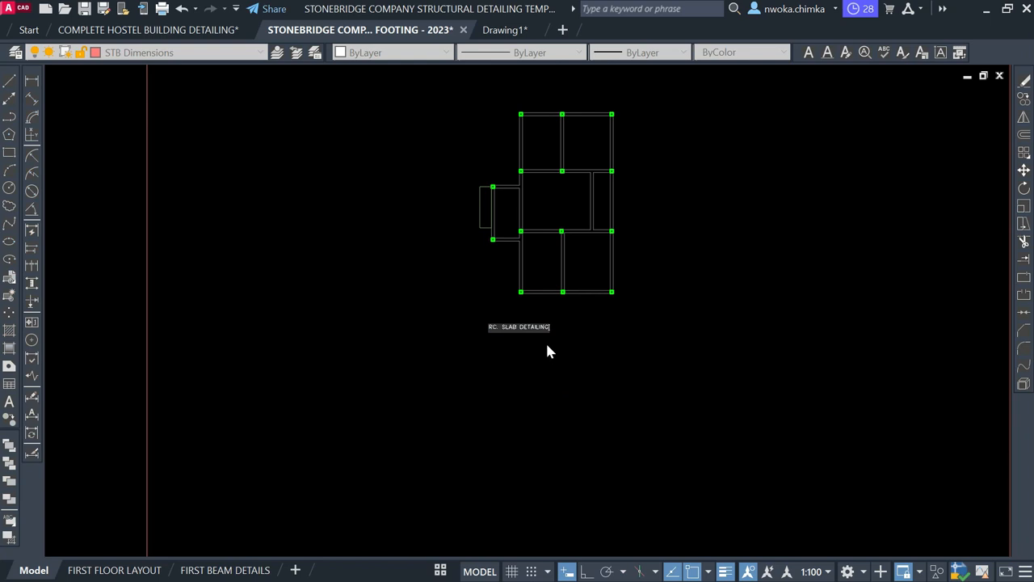
# Underline the whole RC. SLAB DETAILING title below the stripped plan and finish editing the text.
pyautogui.scroll(4, 503, 339)
pyautogui.hotkey('ctrl', 'a')
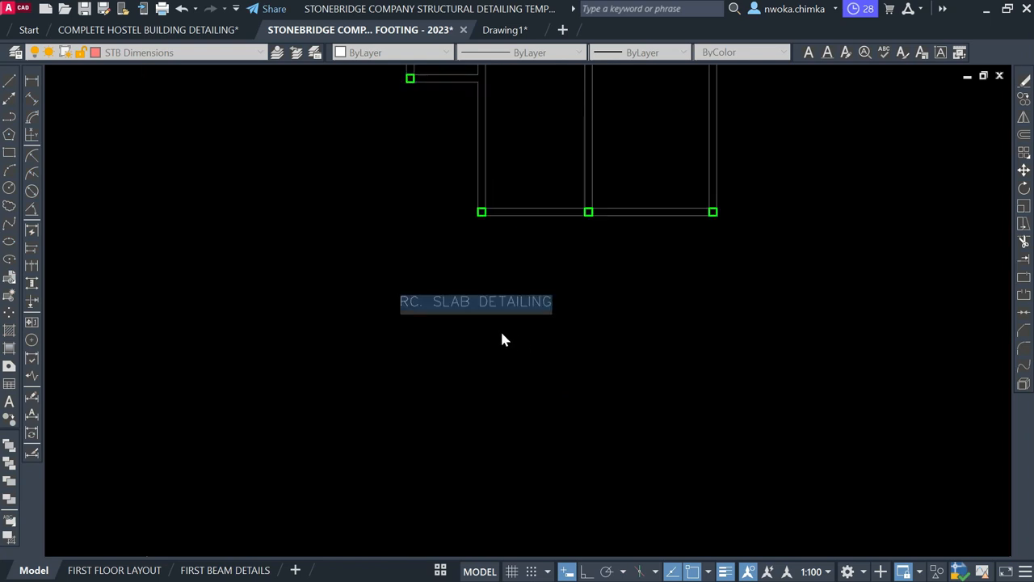
pyautogui.hotkey('ctrl', 'u')
pyautogui.click(517, 349)
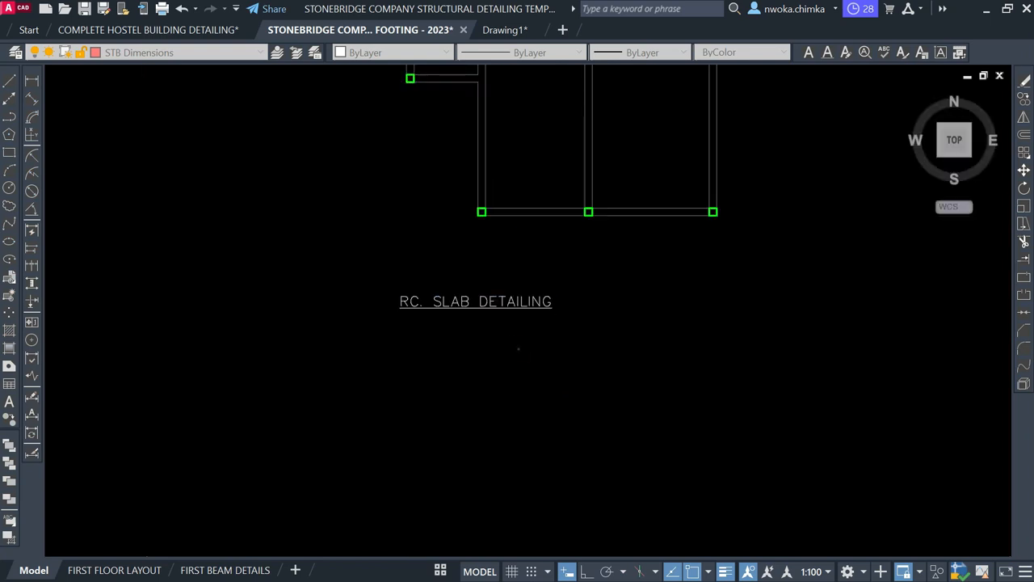
pyautogui.press('Escape')
# Move the RC. SLAB DETAILING title so it sits roughly centred beneath the stripped plan.
pyautogui.click(534, 298)
pyautogui.press('m')
pyautogui.press('space')
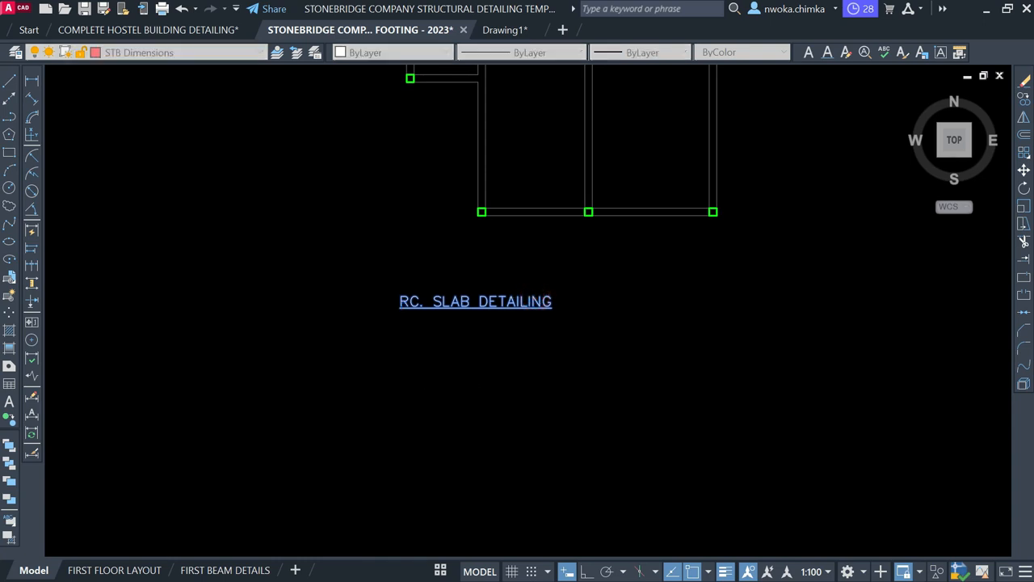
pyautogui.click(451, 388)
pyautogui.click(567, 359)
pyautogui.scroll(-6, 628, 277)
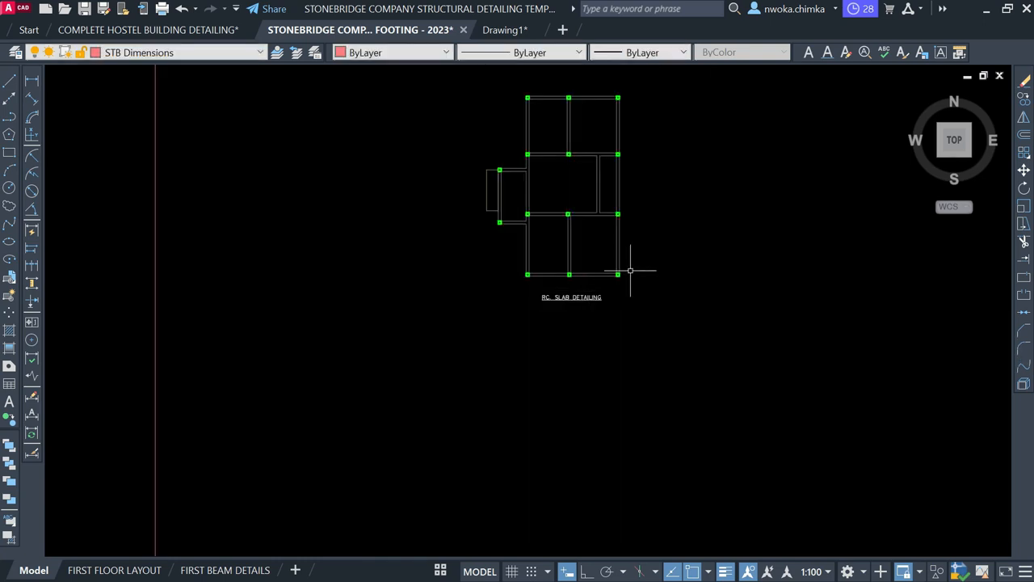
# Compare the prepared plan with the finished slab sheet and check the layer of a long vertical reinforcement bar there.
pyautogui.scroll(2, 652, 155)
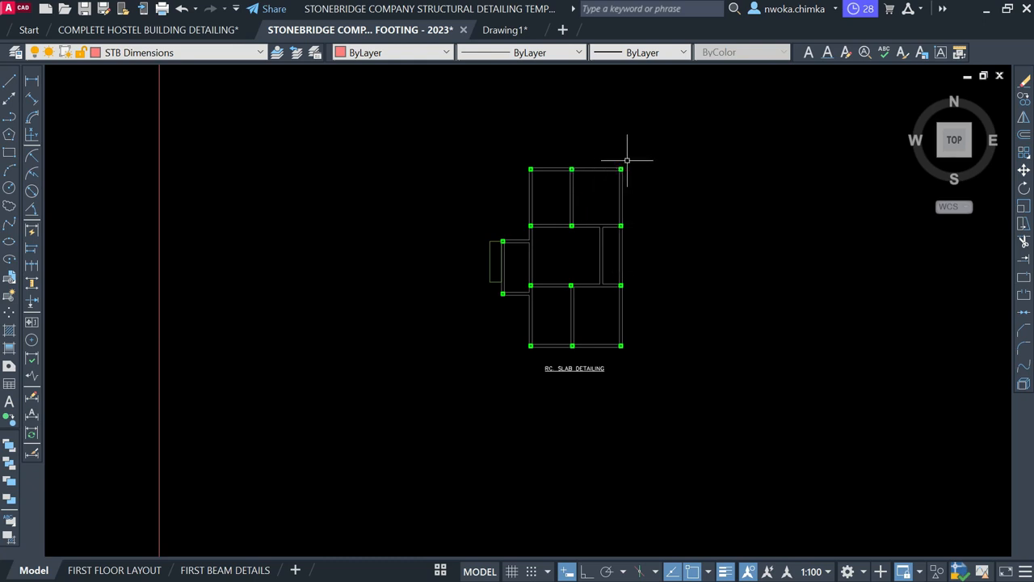
pyautogui.scroll(2, 628, 169)
pyautogui.scroll(-6, 740, 230)
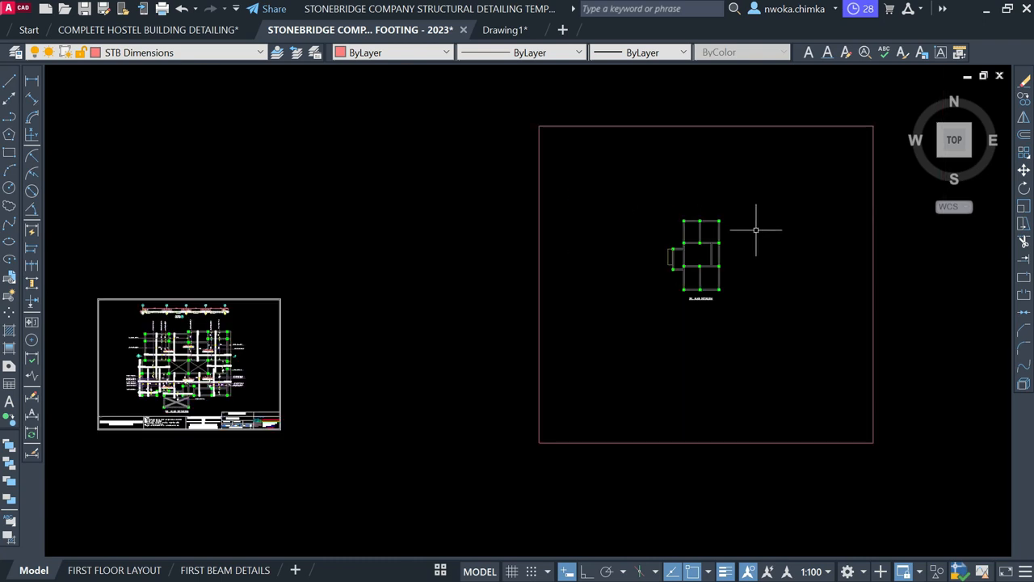
pyautogui.scroll(5, 421, 283)
pyautogui.scroll(2, 358, 330)
pyautogui.scroll(5, 358, 330)
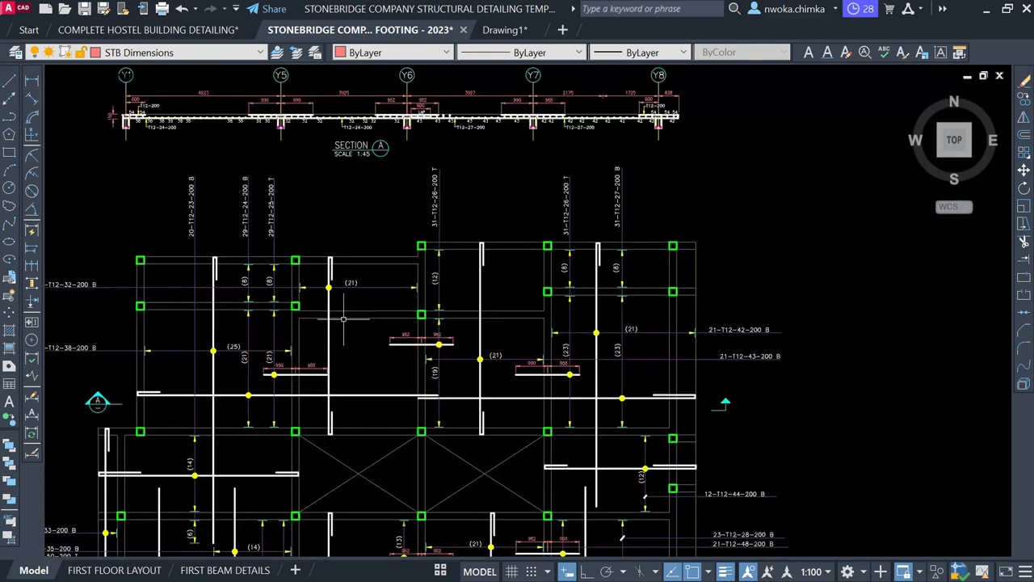
pyautogui.click(502, 306)
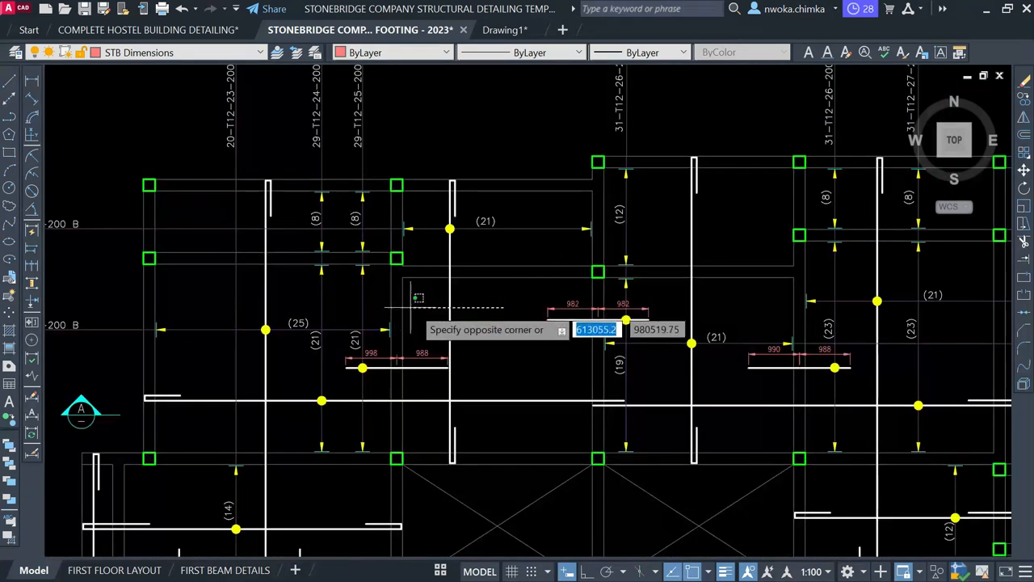
pyautogui.click(439, 301)
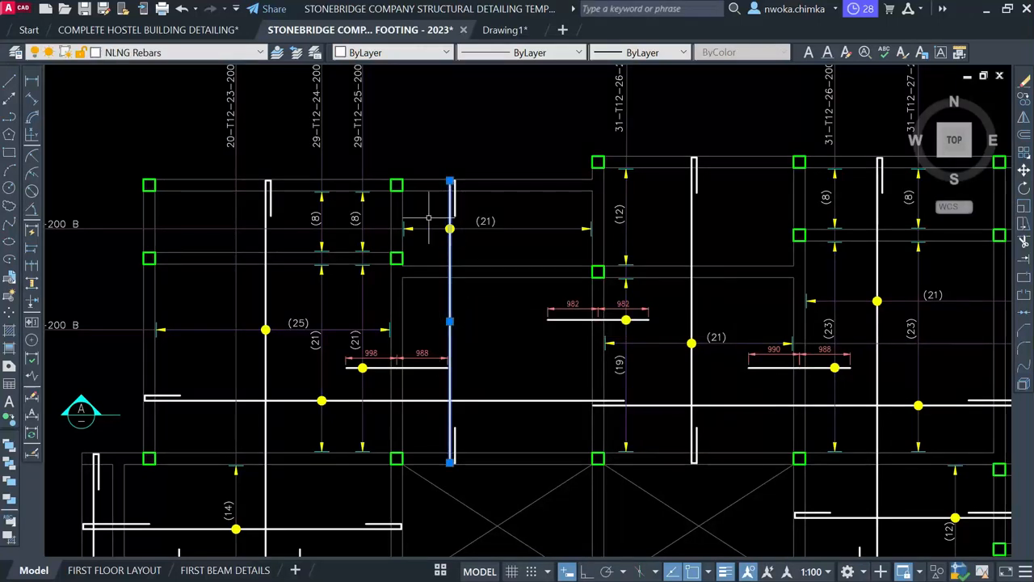
pyautogui.press('Escape')
pyautogui.scroll(-5, 390, 218)
pyautogui.scroll(-2, 390, 219)
pyautogui.moveTo(674, 233); pyautogui.dragTo(606, 258, button='middle')
pyautogui.scroll(2, 653, 275)
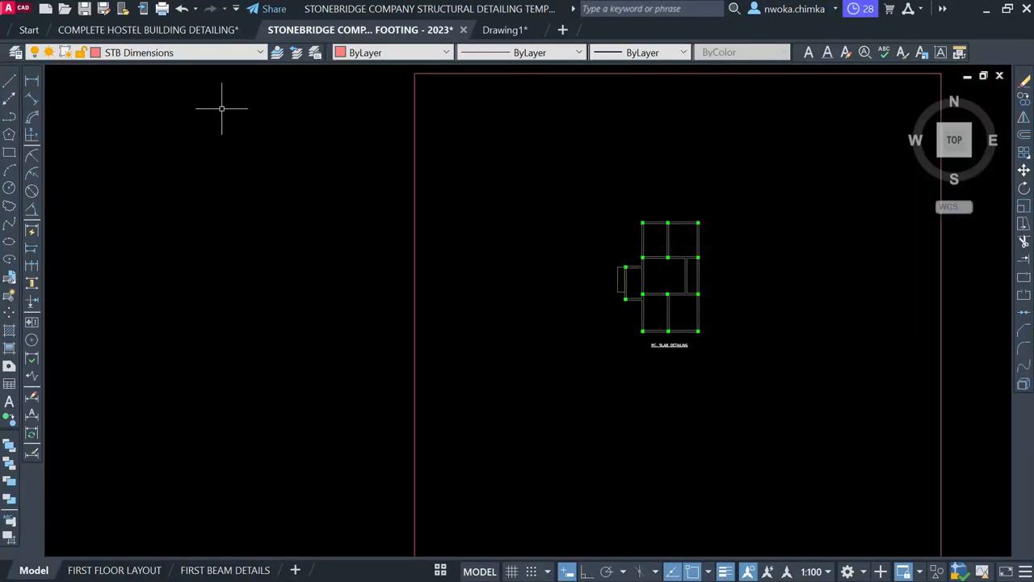
# Make STB Rebars the current layer.
pyautogui.click(157, 52)
pyautogui.scroll(-1, 149, 89)
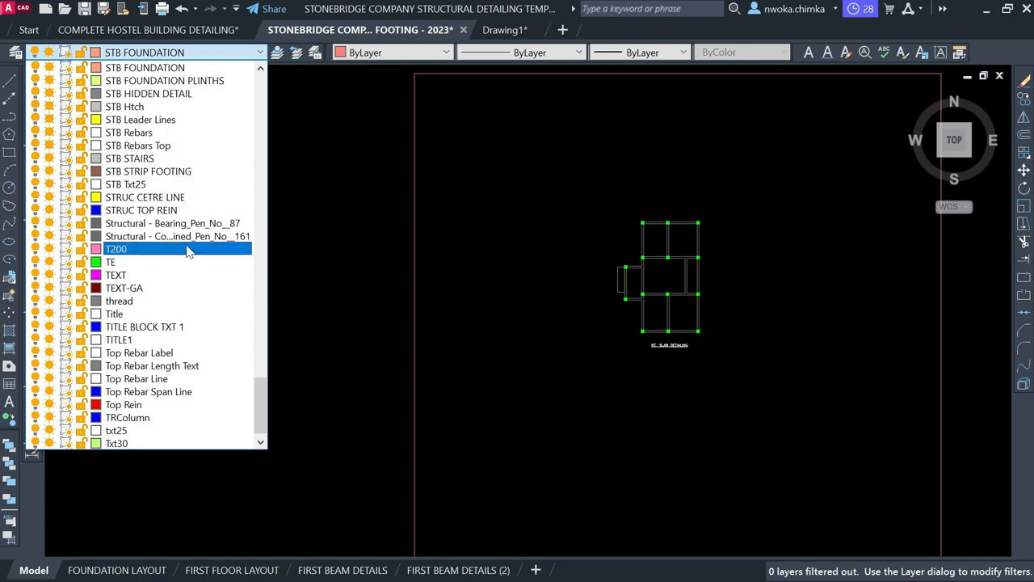
pyautogui.click(127, 136)
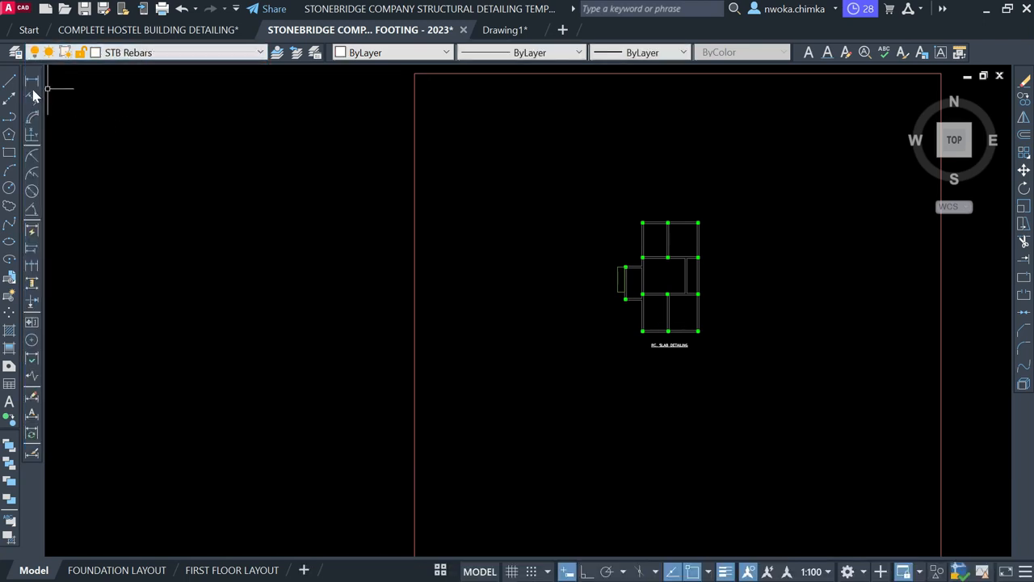
pyautogui.click(9, 81)
pyautogui.scroll(5, 711, 316)
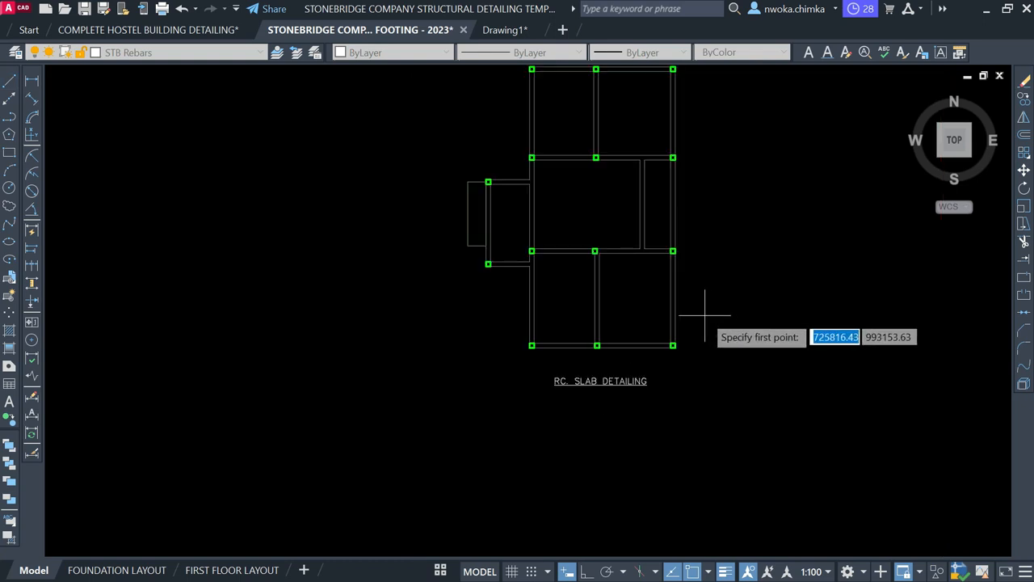
pyautogui.scroll(6, 444, 291)
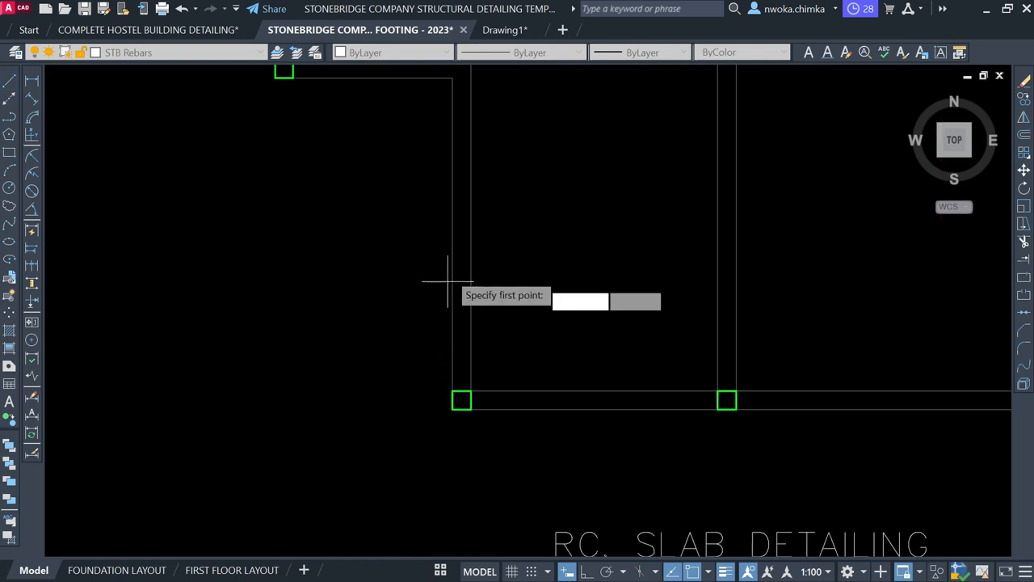
pyautogui.moveTo(460, 239); pyautogui.dragTo(324, 312, button='middle')
pyautogui.scroll(-3, 312, 300)
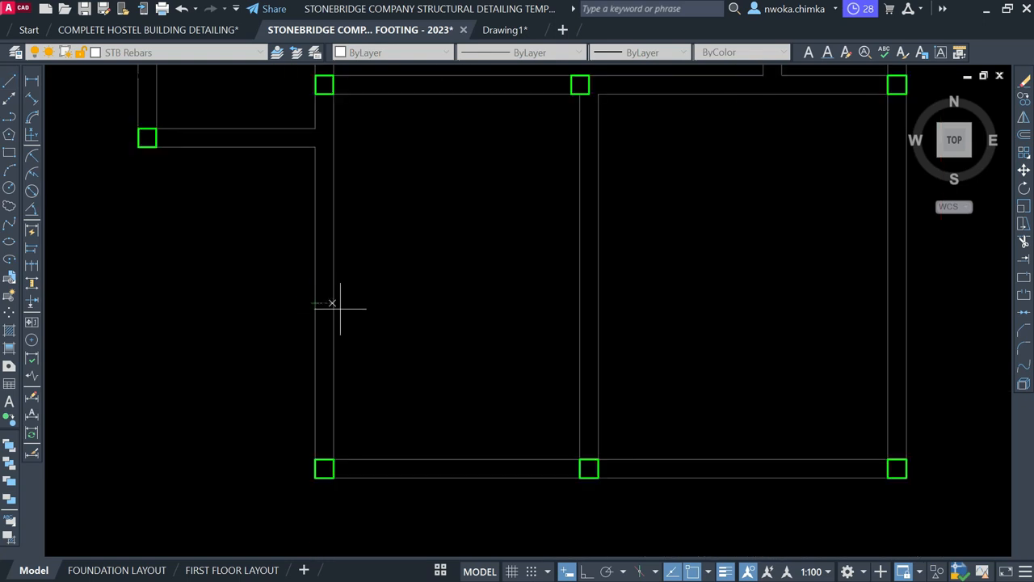
pyautogui.scroll(5, 334, 300)
pyautogui.scroll(2, 312, 291)
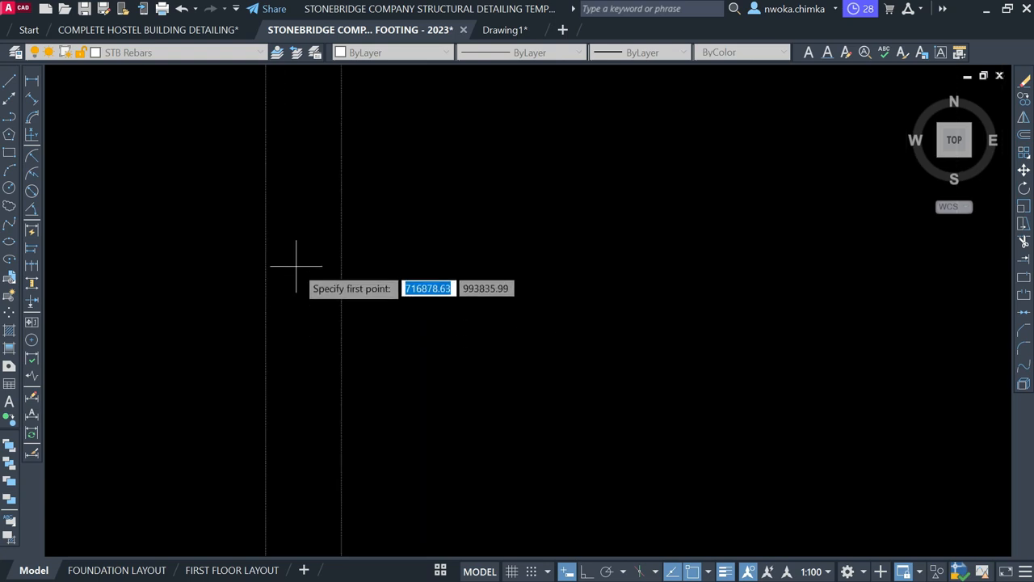
pyautogui.press('Escape')
pyautogui.click(8, 82)
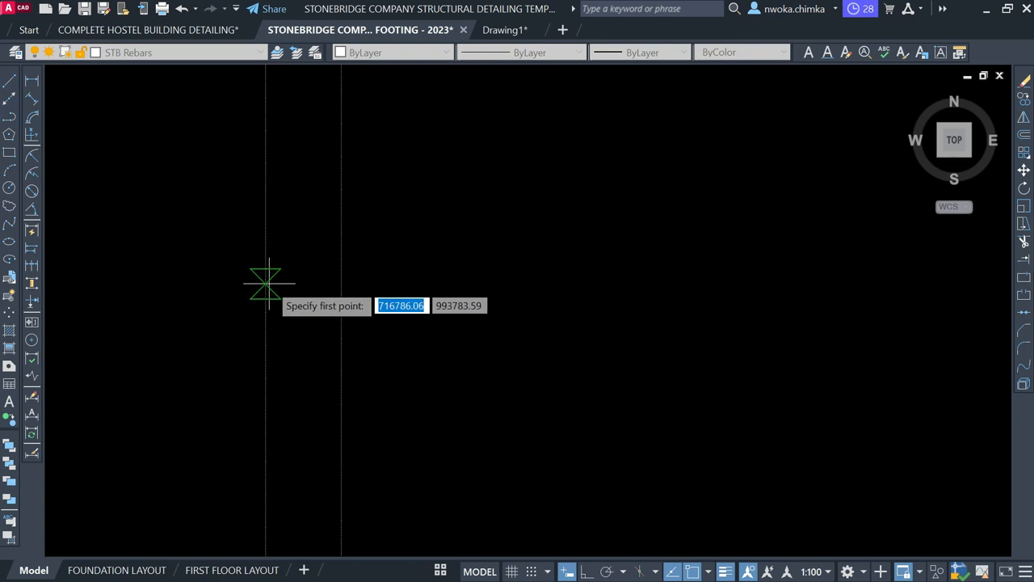
pyautogui.press('Escape')
# Draw a horizontal line about 230 long between the two faces of the lower bays' left edge beam.
pyautogui.click(5, 84)
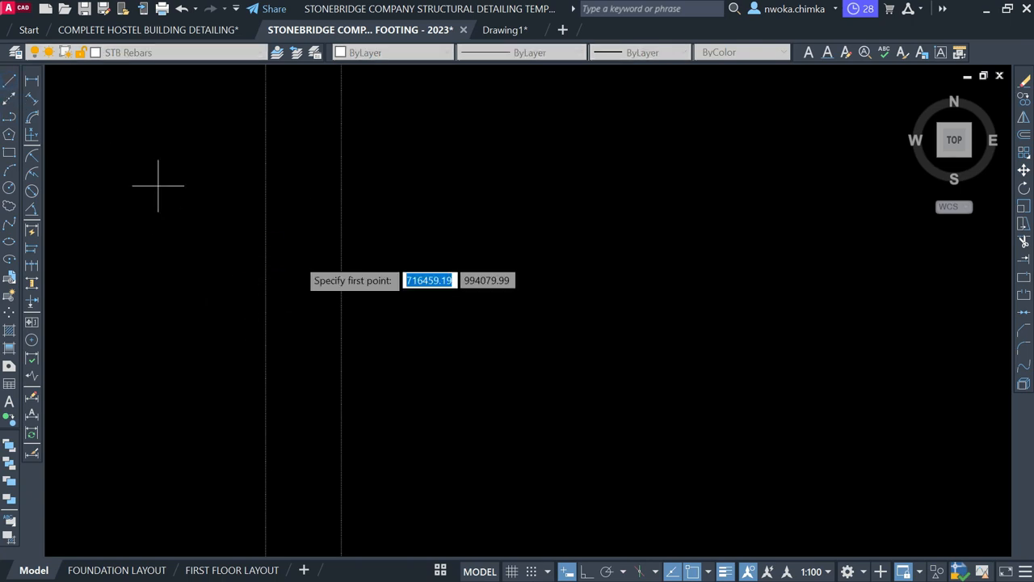
pyautogui.click(266, 295)
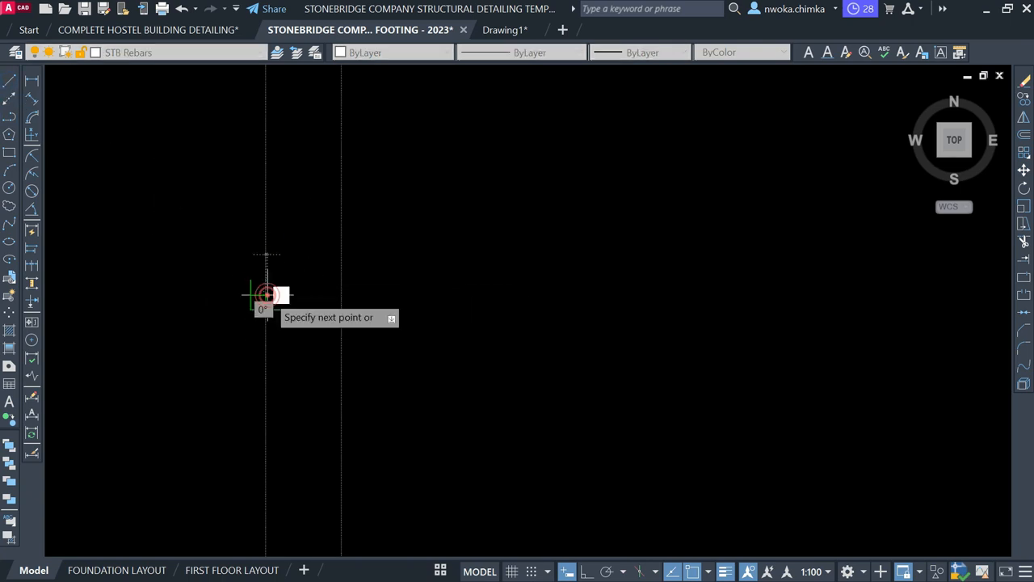
pyautogui.click(352, 296)
pyautogui.press('Return')
pyautogui.press('Return')
pyautogui.click(304, 295)
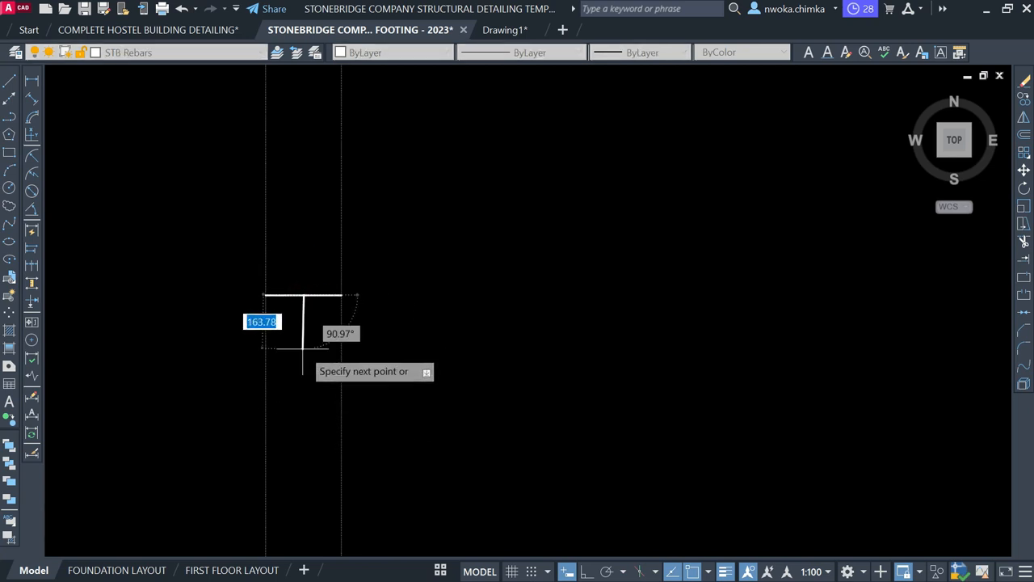
pyautogui.press('Escape')
# Measure both halves of the short line and the full width of the beam without placing any dimension.
pyautogui.click(30, 82)
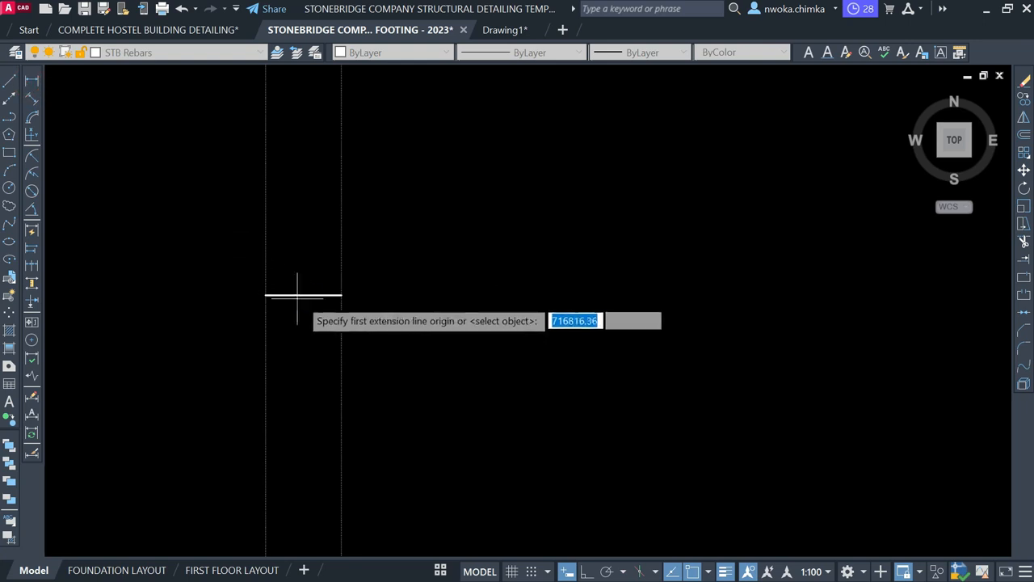
pyautogui.click(351, 296)
pyautogui.click(343, 292)
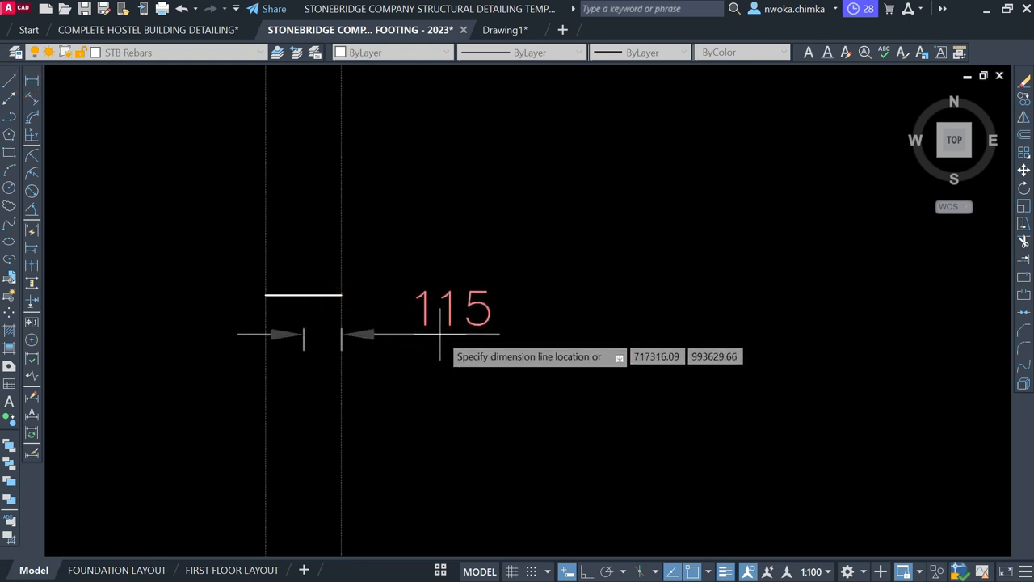
pyautogui.press('Escape')
pyautogui.press('Return')
pyautogui.click(304, 296)
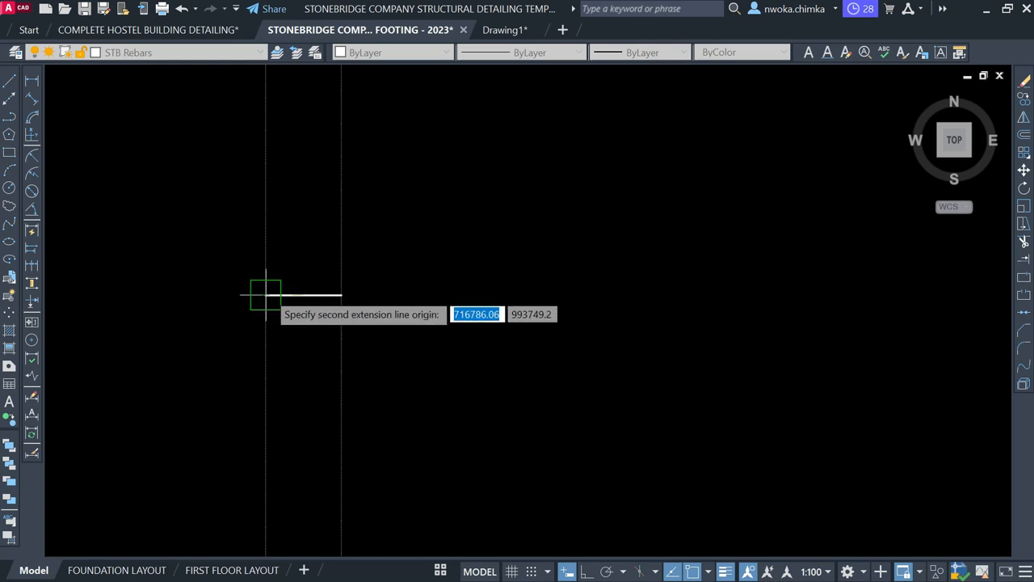
pyautogui.click(266, 295)
pyautogui.press('Escape')
pyautogui.press('Return')
pyautogui.click(264, 334)
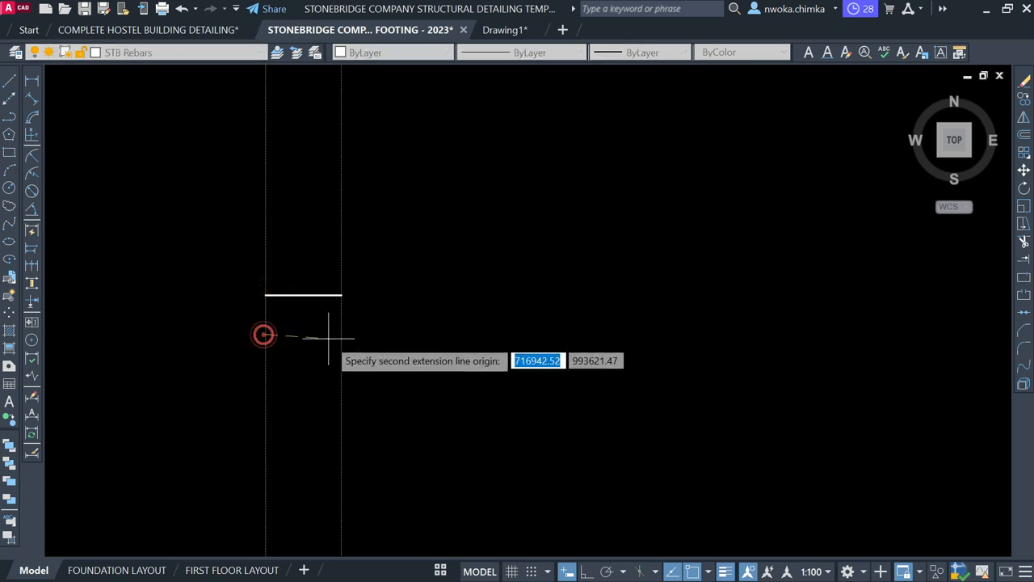
pyautogui.click(340, 334)
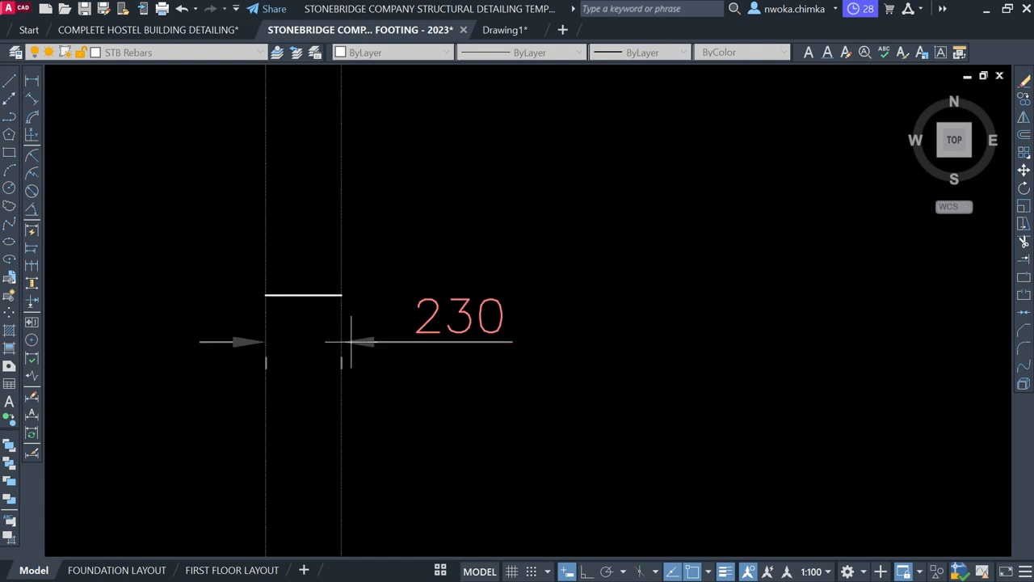
pyautogui.press('Escape')
# Delete the short line across the left edge beam.
pyautogui.click(318, 279)
pyautogui.click(295, 353)
pyautogui.press('Delete')
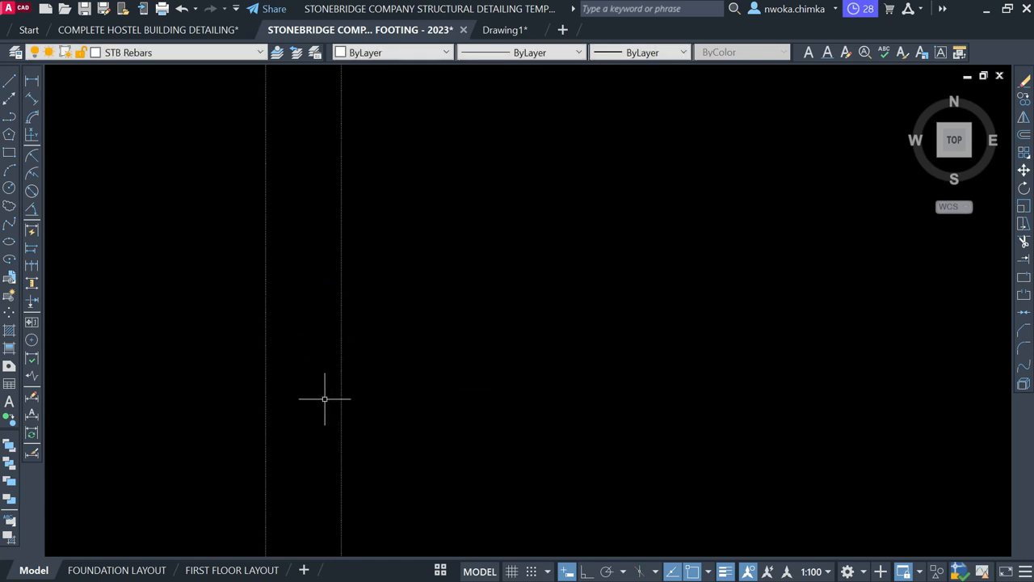
# Draw a horizontal bar about 7317 long across both lower bays, from the left beam's outer face to the right beam's outer face.
pyautogui.click(12, 84)
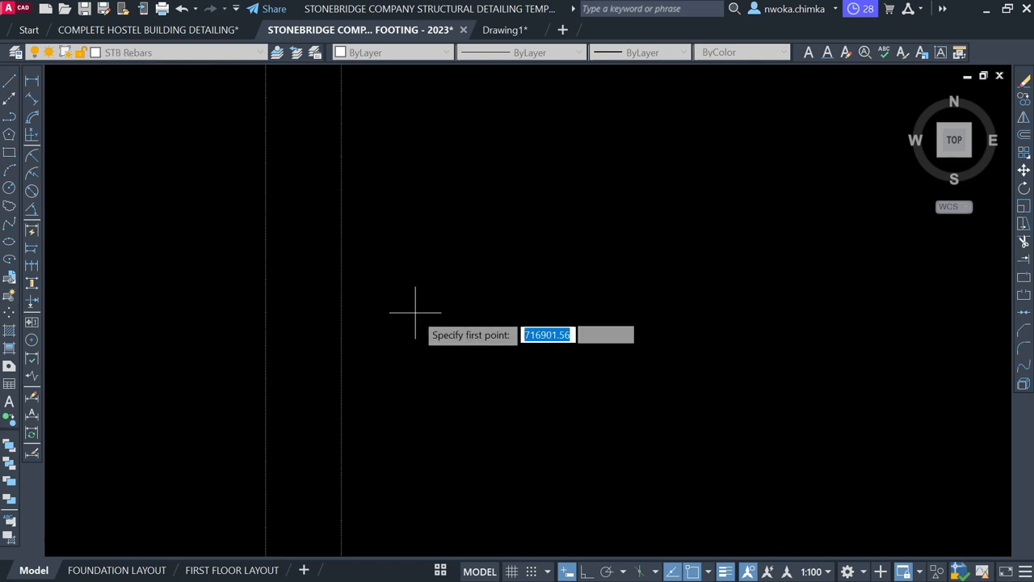
pyautogui.click(265, 294)
pyautogui.scroll(-4, 177, 388)
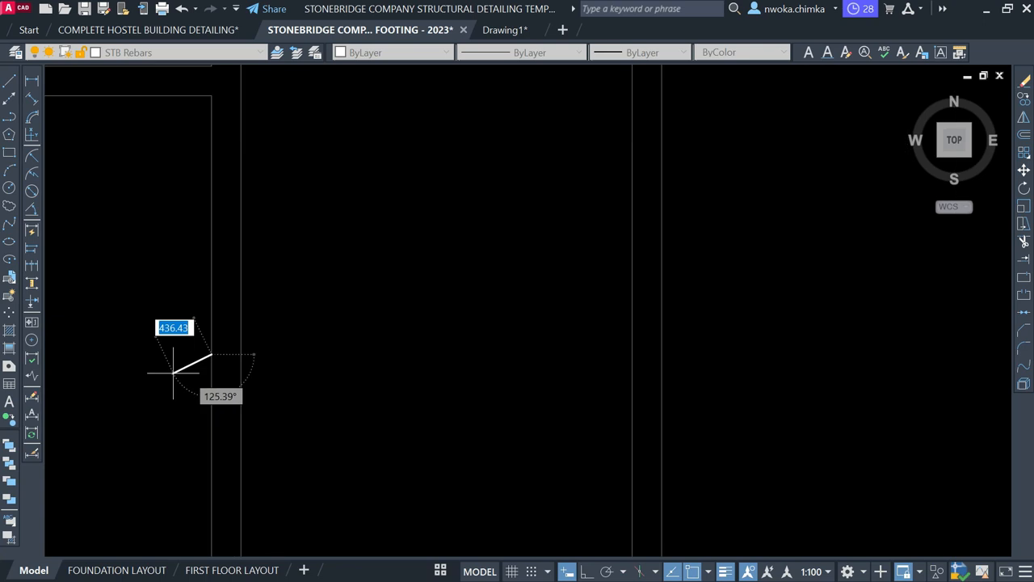
pyautogui.scroll(2, 602, 369)
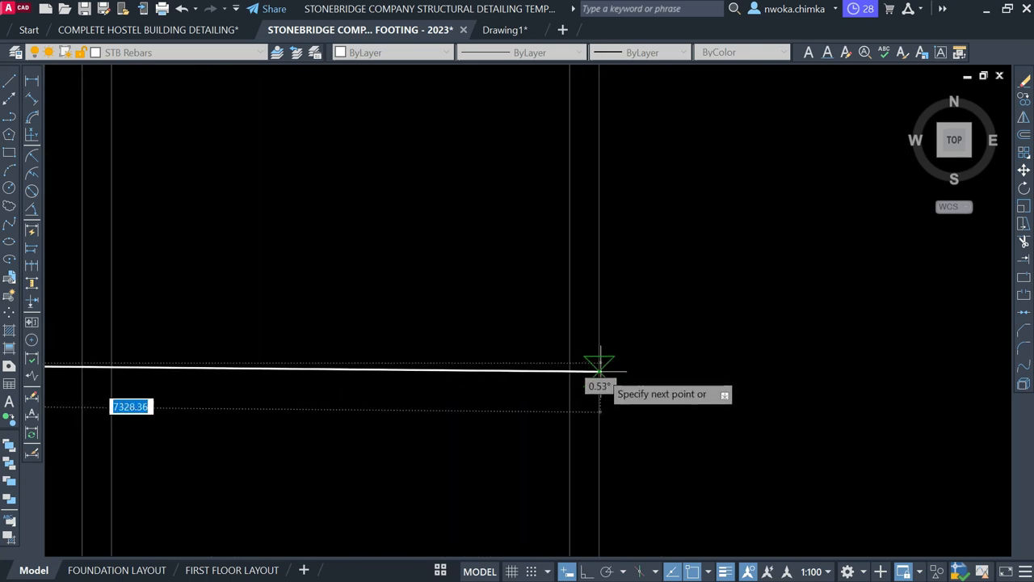
pyautogui.click(599, 363)
pyautogui.press('Escape')
pyautogui.scroll(-2, 762, 351)
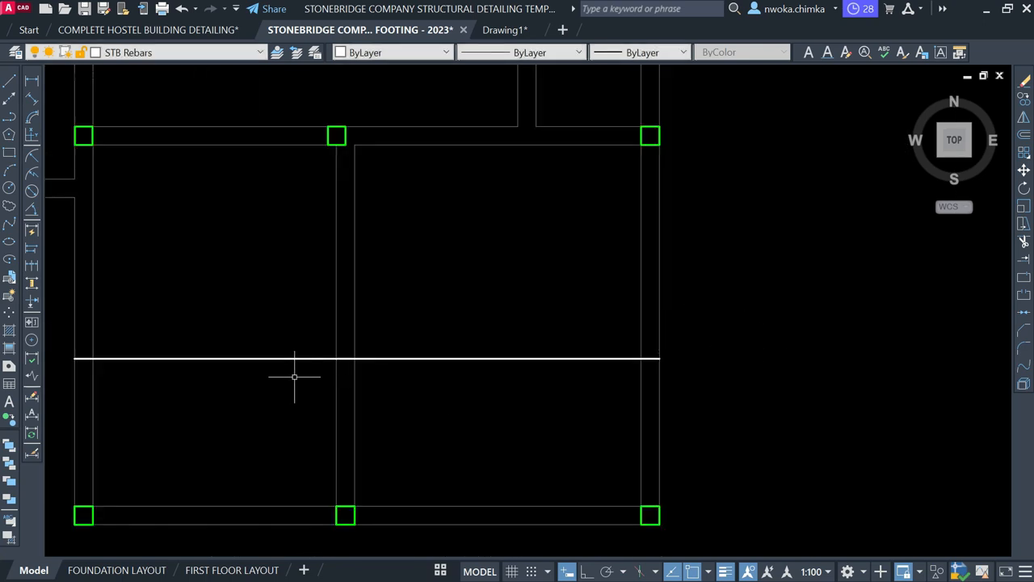
pyautogui.scroll(-2, 295, 368)
pyautogui.moveTo(364, 370); pyautogui.dragTo(470, 370, button='middle')
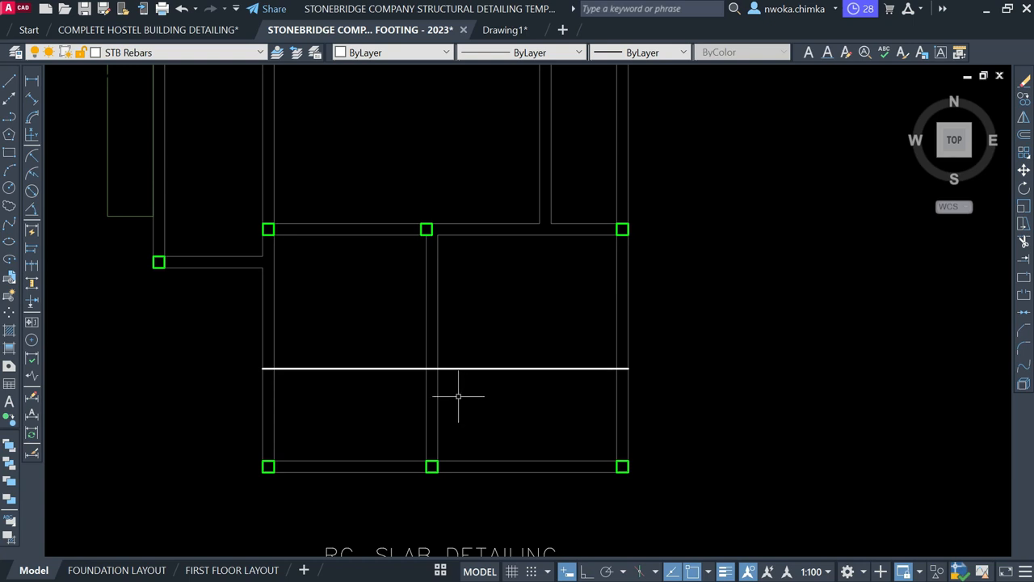
# Measure the overall length of the horizontal bar with a linear dimension and leave the dimension unplaced.
pyautogui.scroll(2, 249, 366)
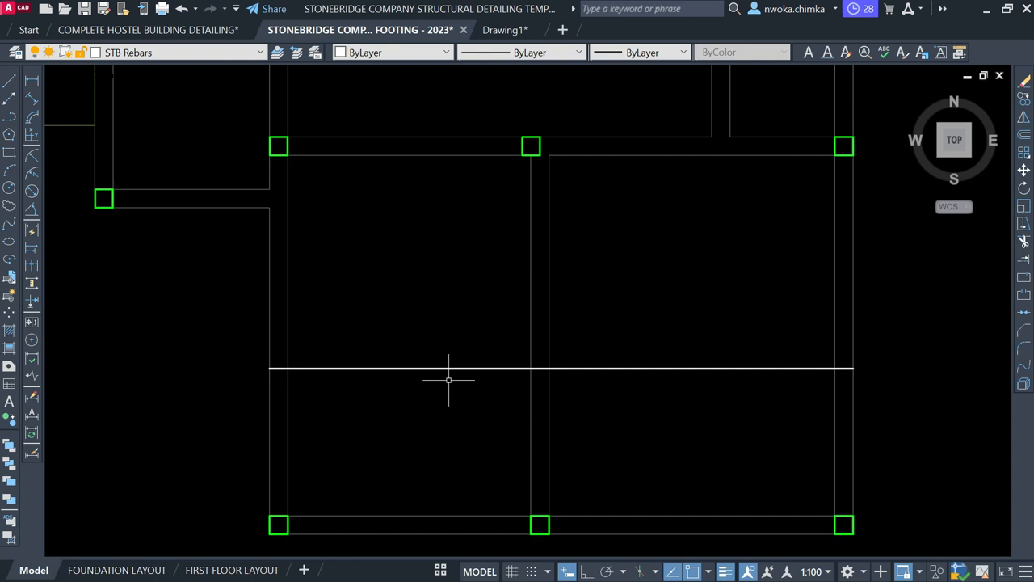
pyautogui.moveTo(314, 347); pyautogui.dragTo(397, 342, button='middle')
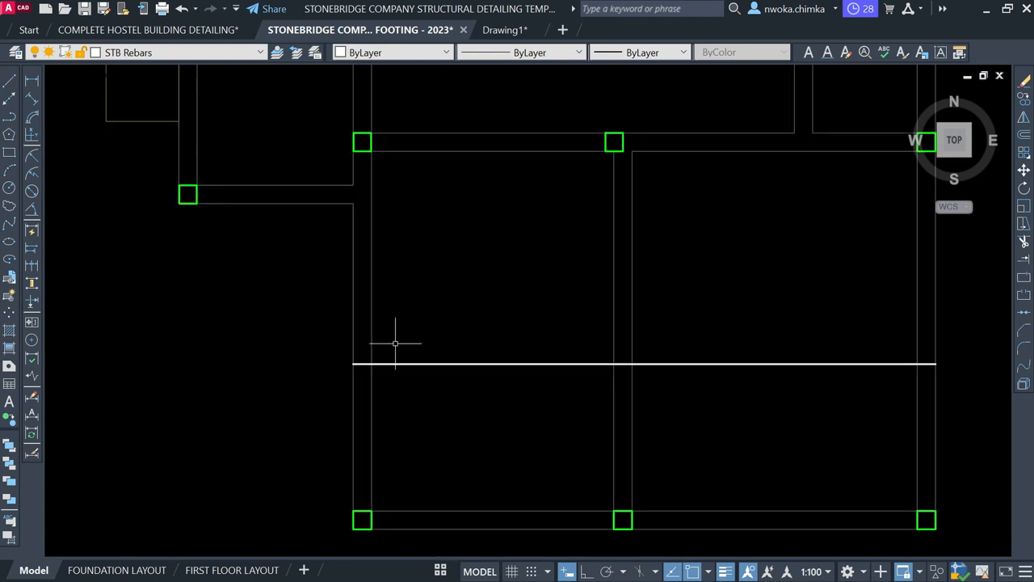
pyautogui.click(32, 81)
pyautogui.scroll(2, 363, 386)
pyautogui.click(321, 351)
pyautogui.scroll(-4, 291, 381)
pyautogui.scroll(2, 704, 388)
pyautogui.click(635, 354)
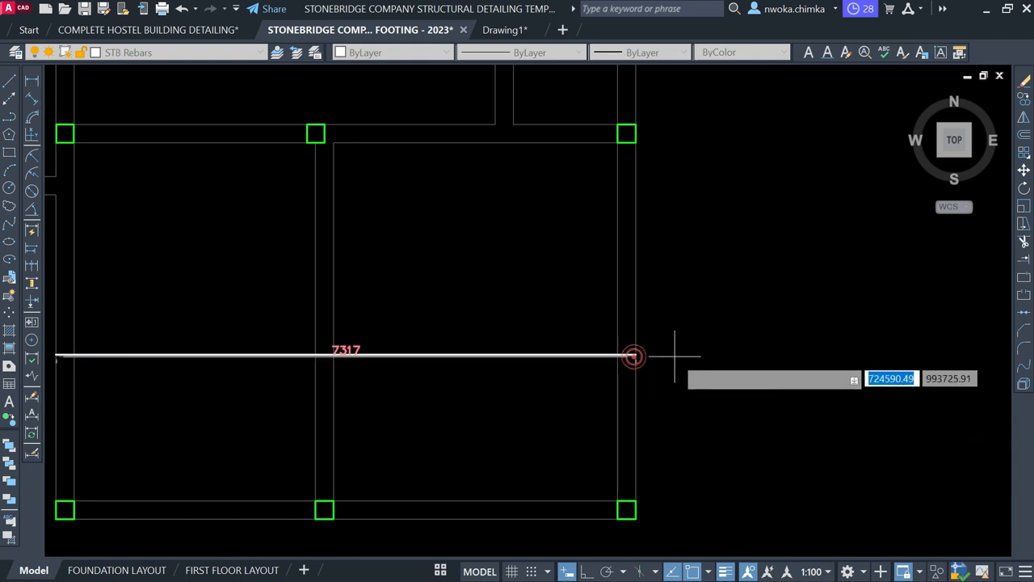
pyautogui.scroll(2, 343, 411)
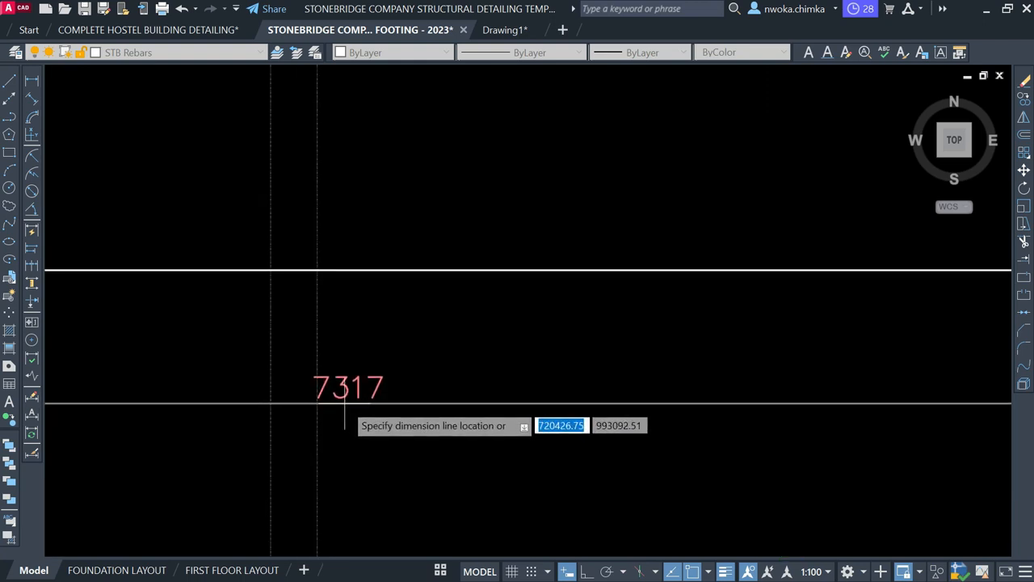
pyautogui.scroll(-5, 561, 400)
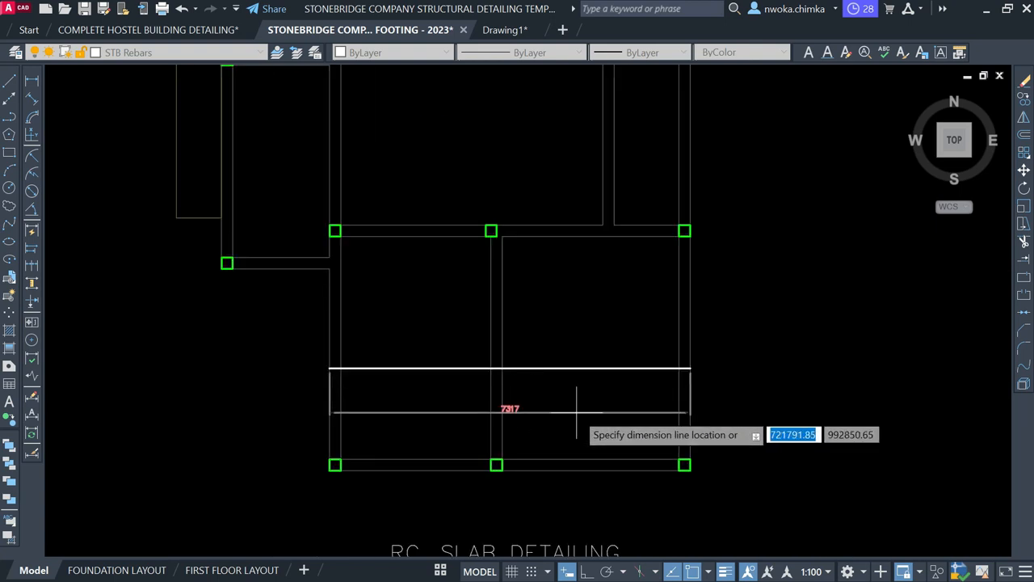
pyautogui.press('Escape')
pyautogui.scroll(8, 352, 363)
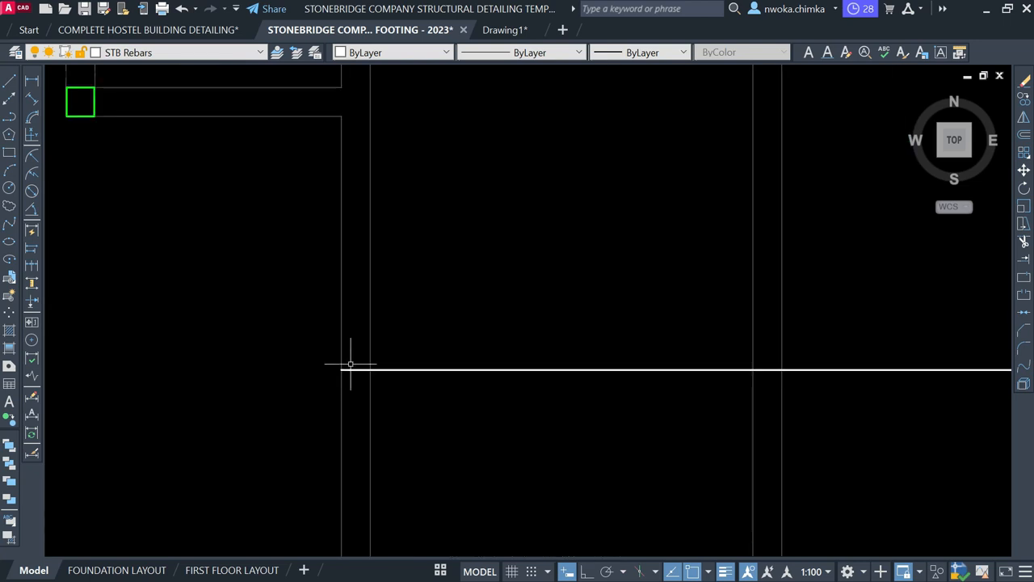
pyautogui.write('o')
pyautogui.press('Return')
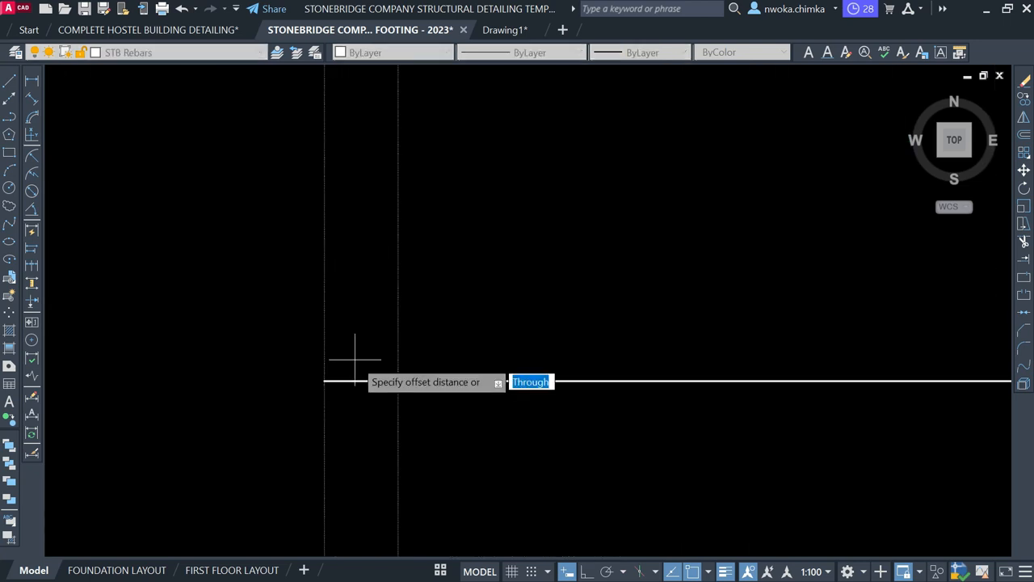
pyautogui.press('Escape')
pyautogui.click(324, 323)
pyautogui.scroll(-4, 323, 282)
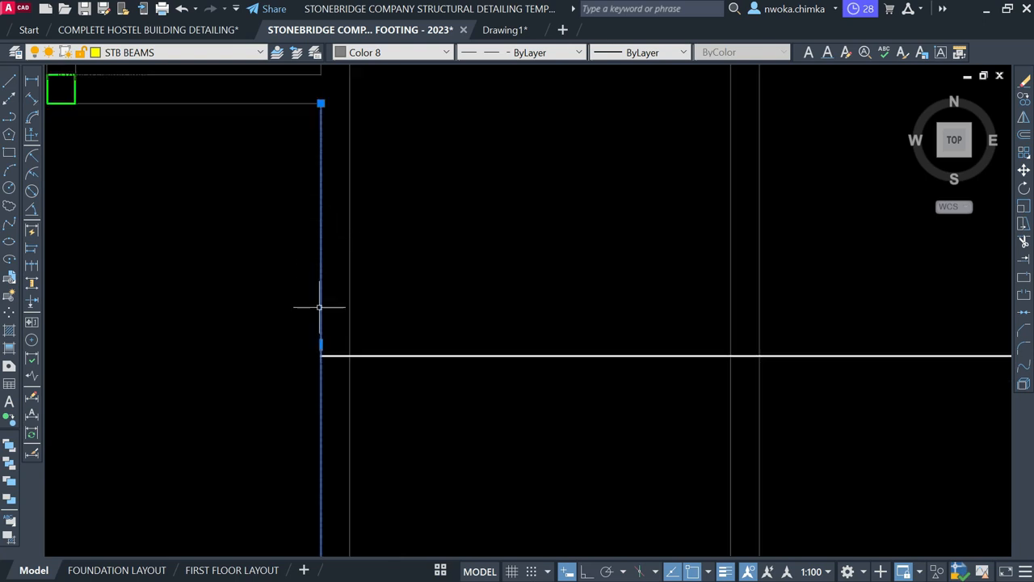
pyautogui.scroll(4, 318, 342)
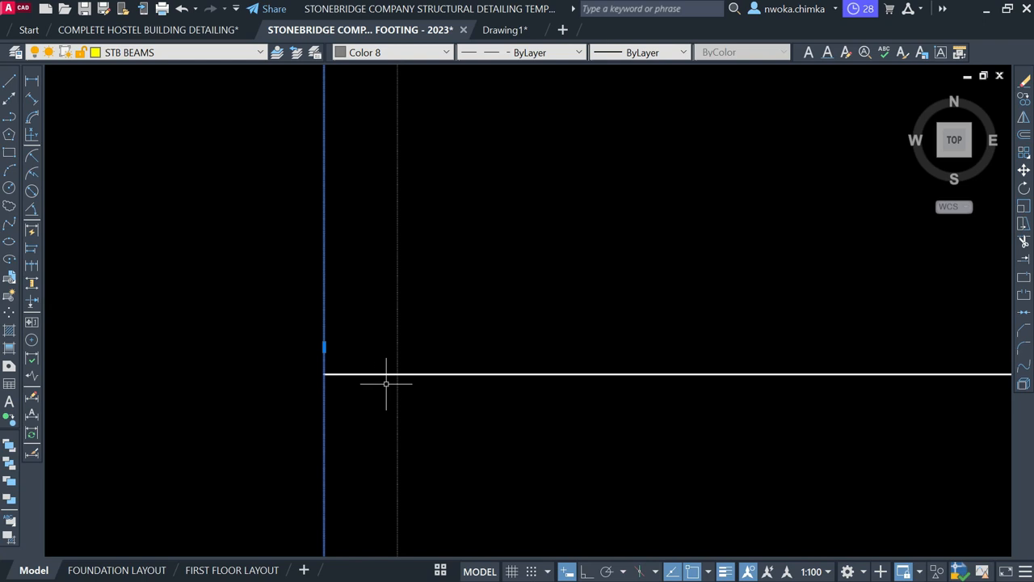
pyautogui.press('Escape')
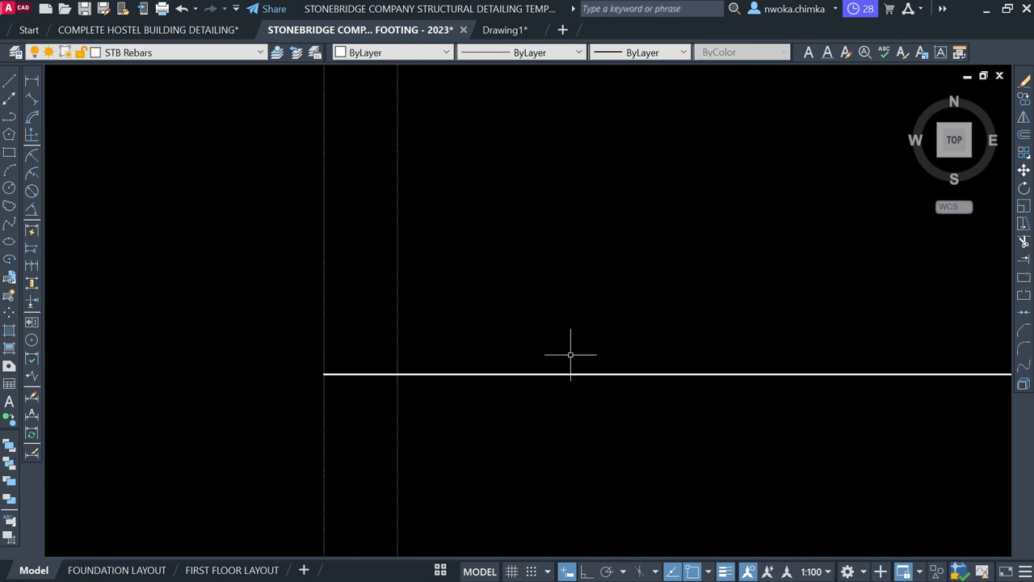
# Offset the left edge beam's outer line 25 inward to mark the concrete cover.
pyautogui.write('o')
pyautogui.press('Return')
pyautogui.write('25')
pyautogui.press('Return')
pyautogui.click(326, 329)
pyautogui.click(388, 323)
pyautogui.press('Return')
# Trim the left end of the horizontal bar back to the cover line.
pyautogui.write('tr')
pyautogui.press('Return')
pyautogui.scroll(4, 330, 374)
pyautogui.click(327, 366)
pyautogui.press('Escape')
pyautogui.write('l')
pyautogui.press('BackSpace')
pyautogui.write('l')
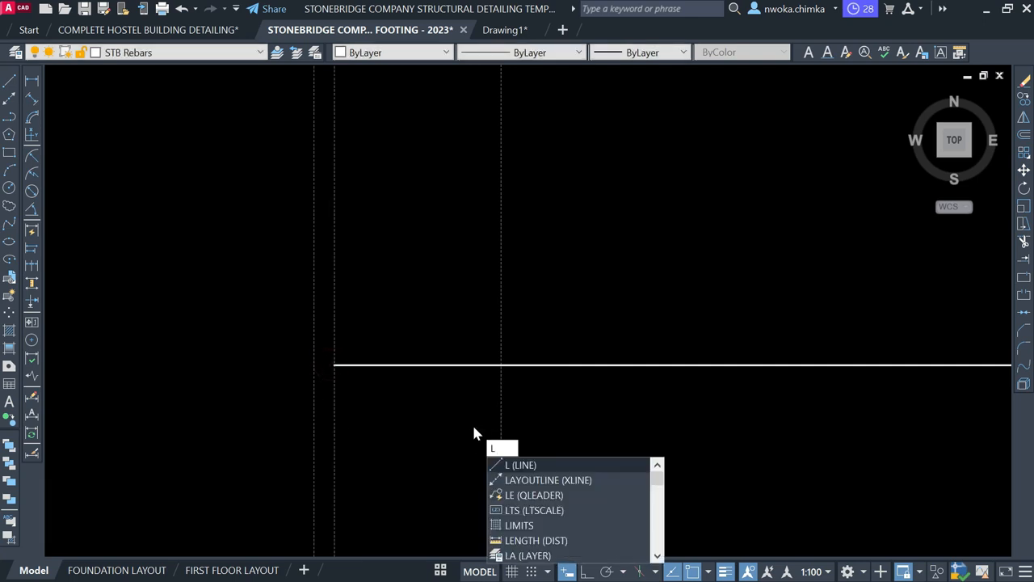
pyautogui.press('Return')
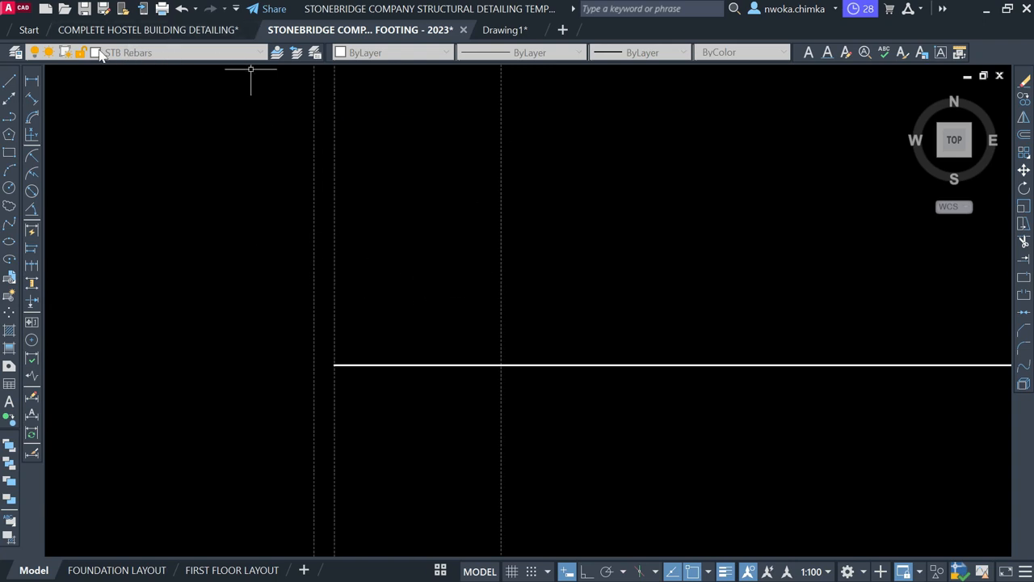
pyautogui.click(152, 55)
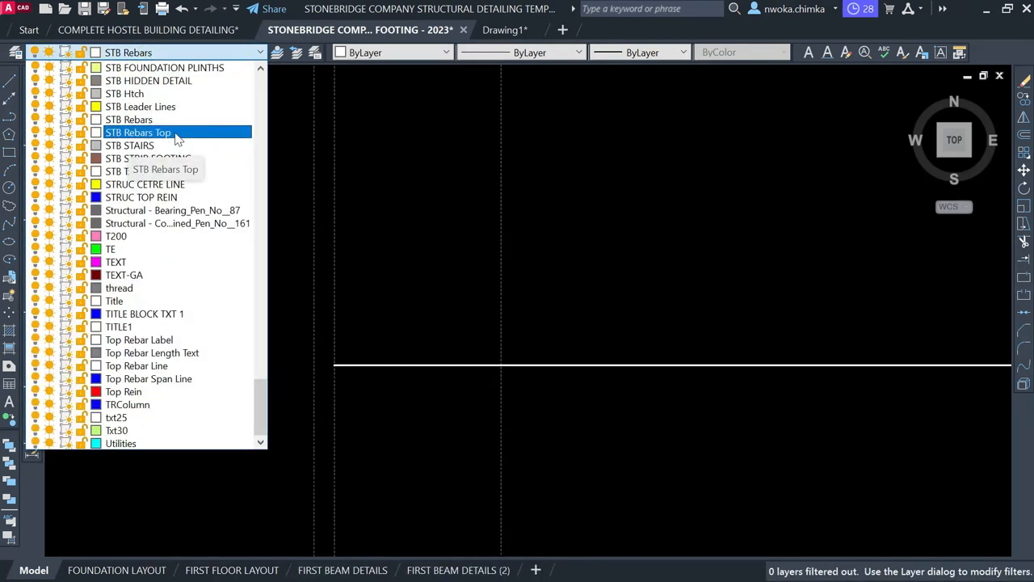
# Turn on Ortho mode and draw a vertical line 100 long upward from the left end of the horizontal bar.
pyautogui.write('l')
pyautogui.press('Return')
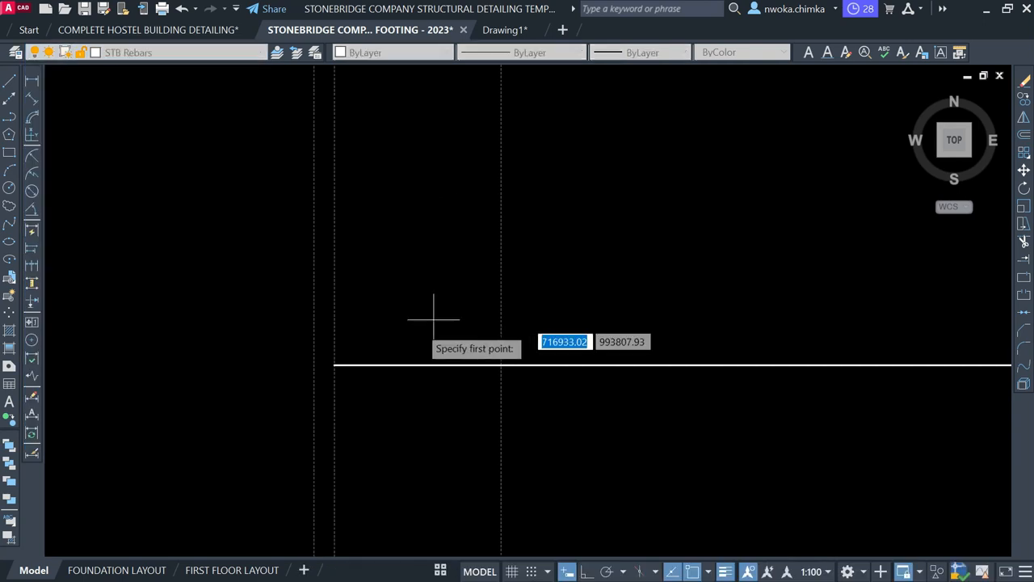
pyautogui.click(335, 365)
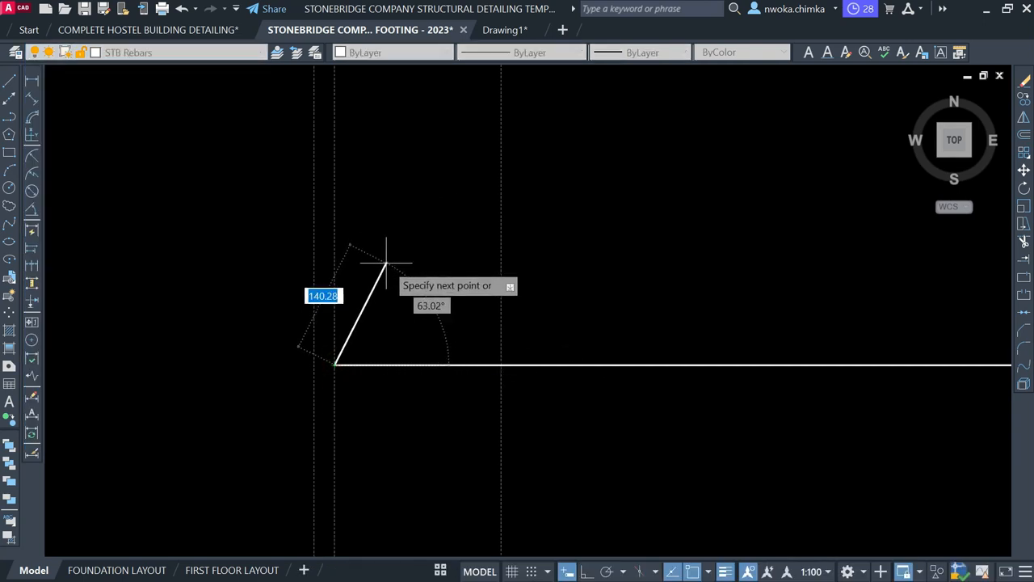
pyautogui.press('F8')
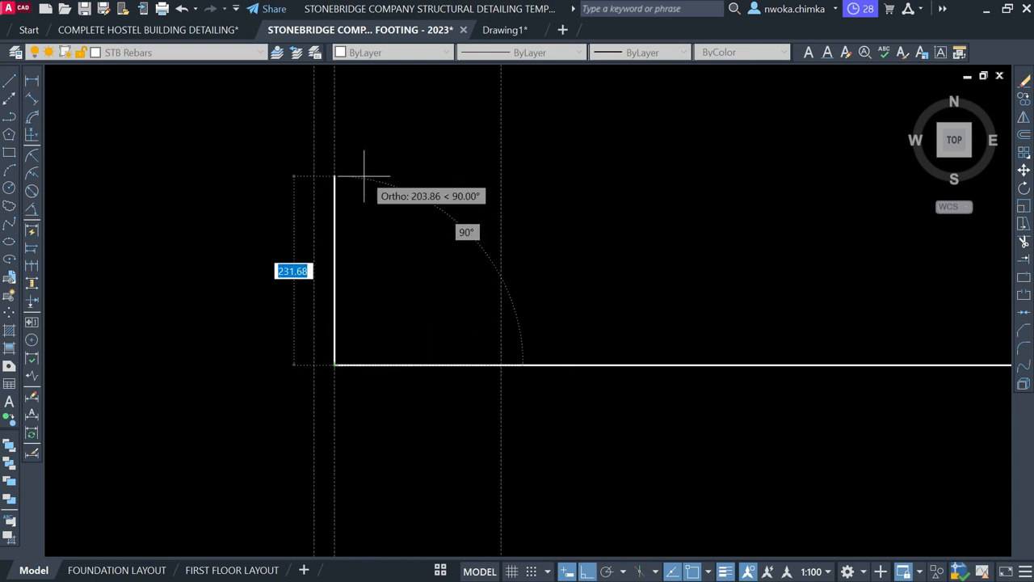
pyautogui.write('1')
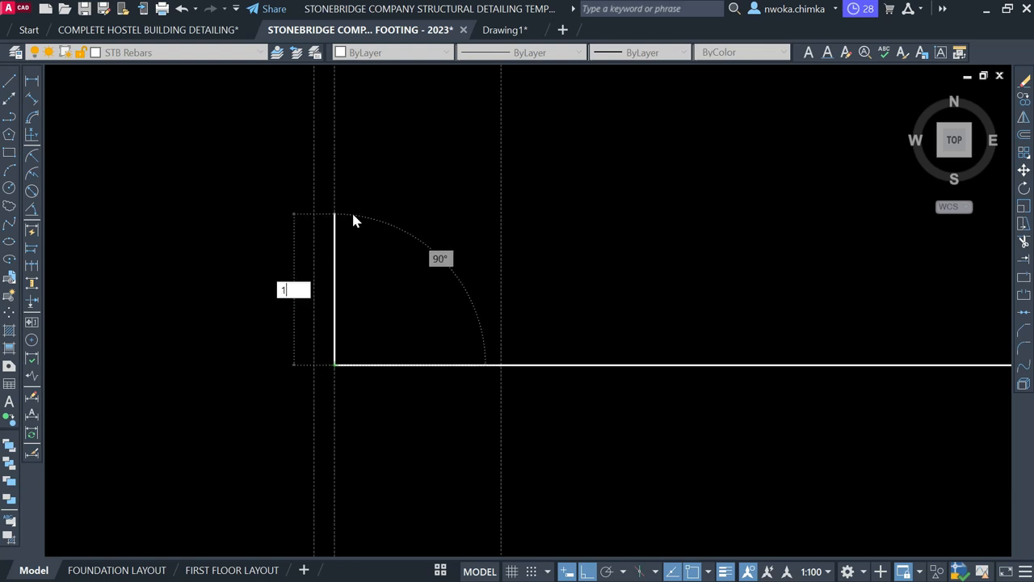
pyautogui.write('000')
pyautogui.press('BackSpace')
pyautogui.press('Return')
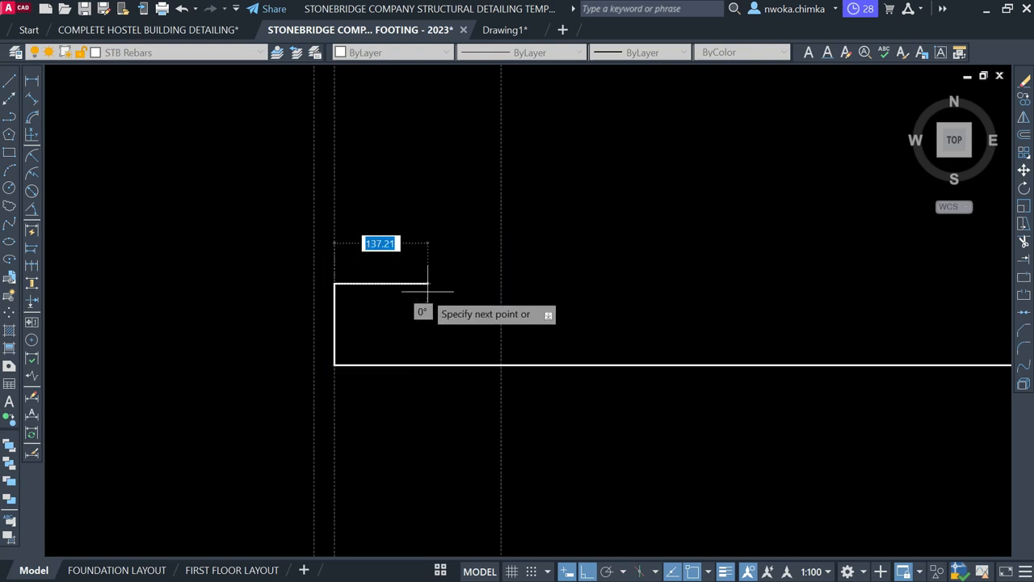
# Erase the short vertical line at the left end of the bar.
pyautogui.press('Escape')
pyautogui.click(270, 231)
pyautogui.click(415, 413)
pyautogui.write('E')
pyautogui.press('Return')
# Redraw the vertical leg of the hook 100 long, upward from the left end of the horizontal bar.
pyautogui.write('l')
pyautogui.press('Return')
pyautogui.click(334, 365)
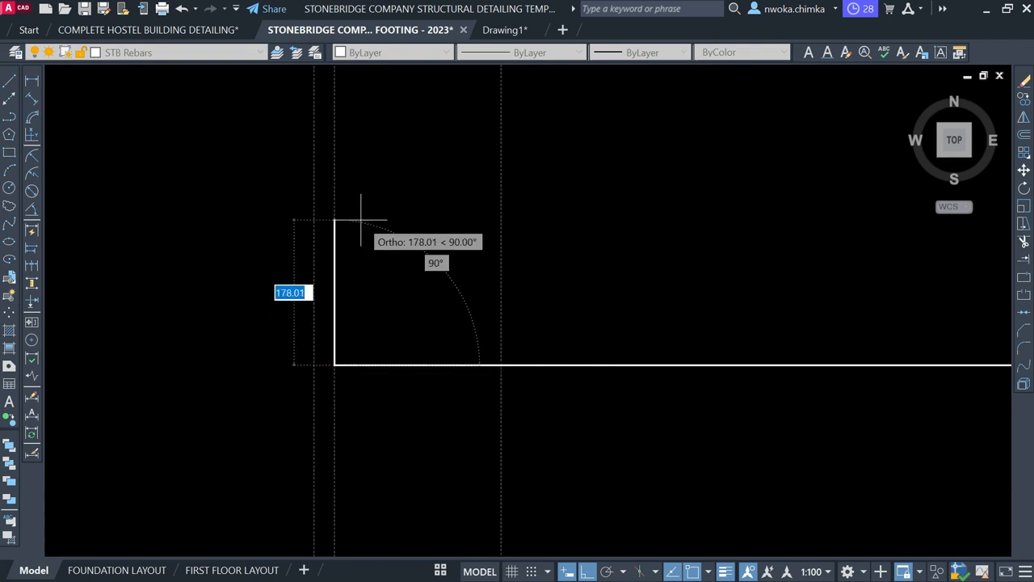
pyautogui.write('100')
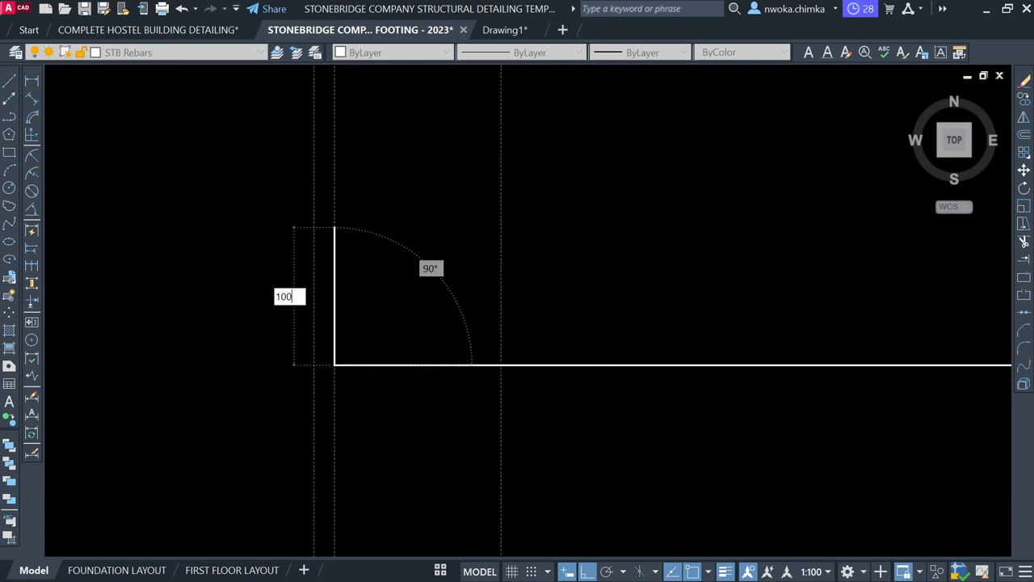
pyautogui.press('Return')
pyautogui.scroll(-5, 269, 324)
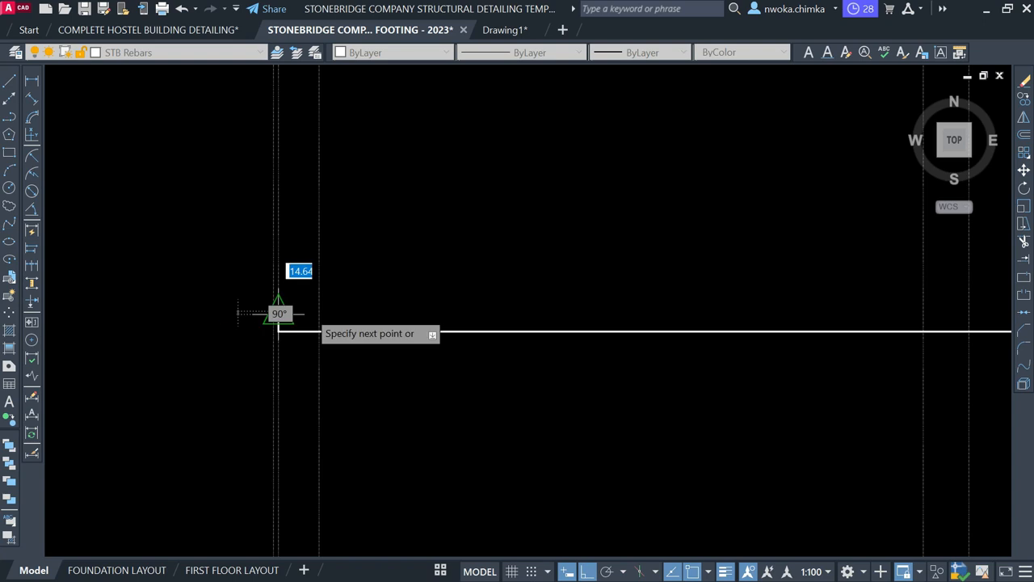
pyautogui.press('Escape')
pyautogui.click(559, 331)
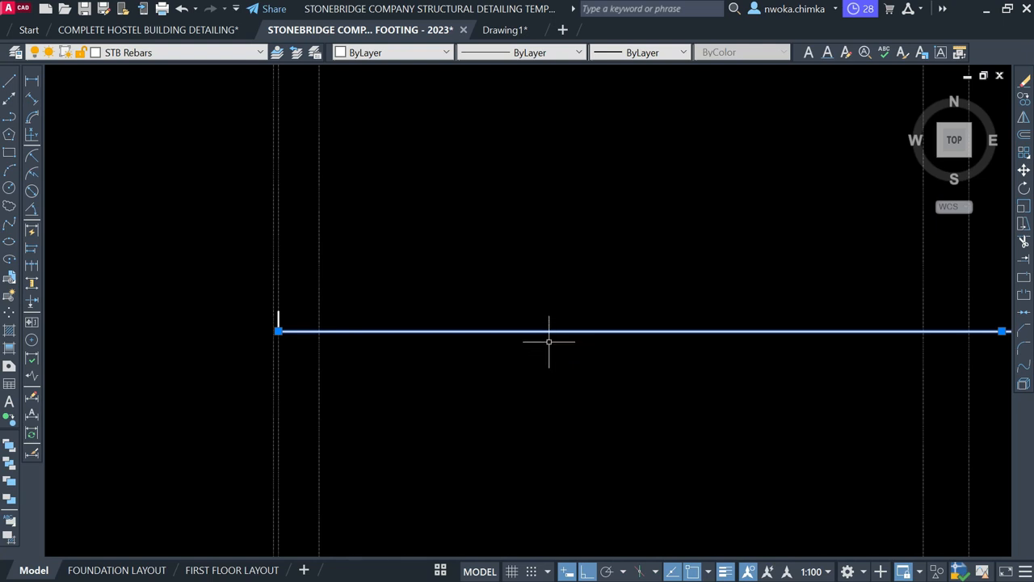
pyautogui.press('Escape')
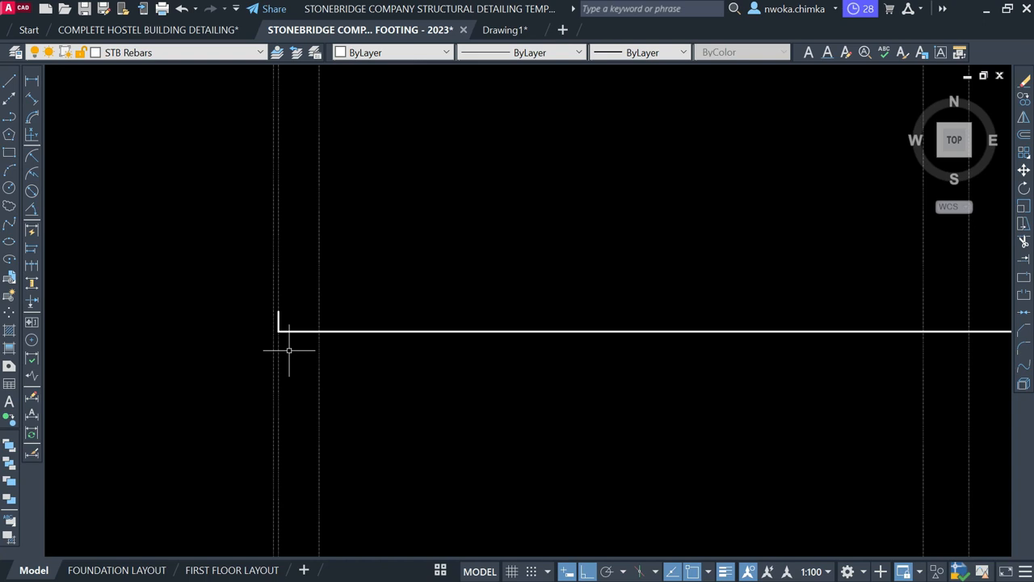
pyautogui.scroll(5, 283, 331)
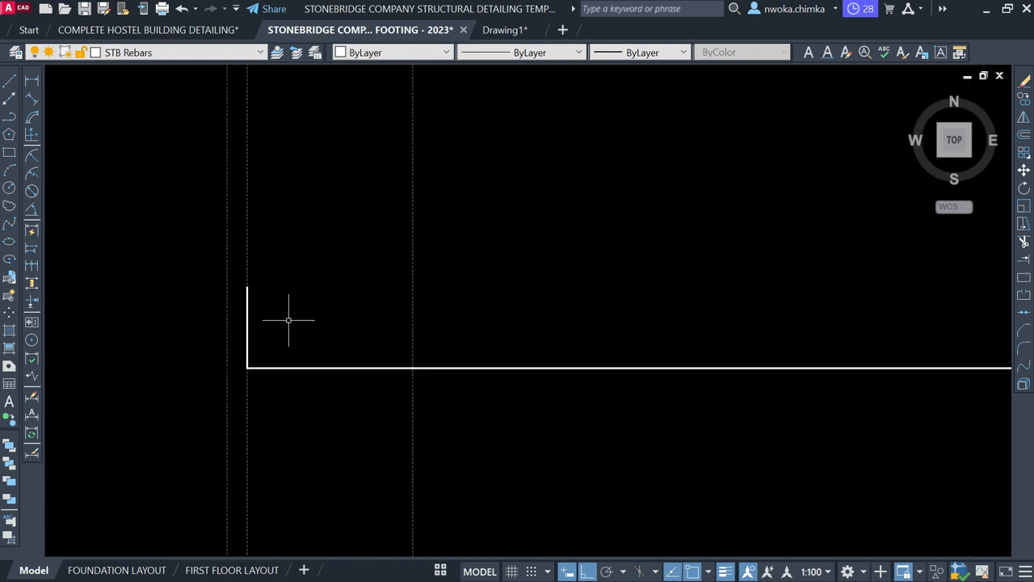
pyautogui.scroll(-2, 289, 320)
pyautogui.scroll(-2, 561, 326)
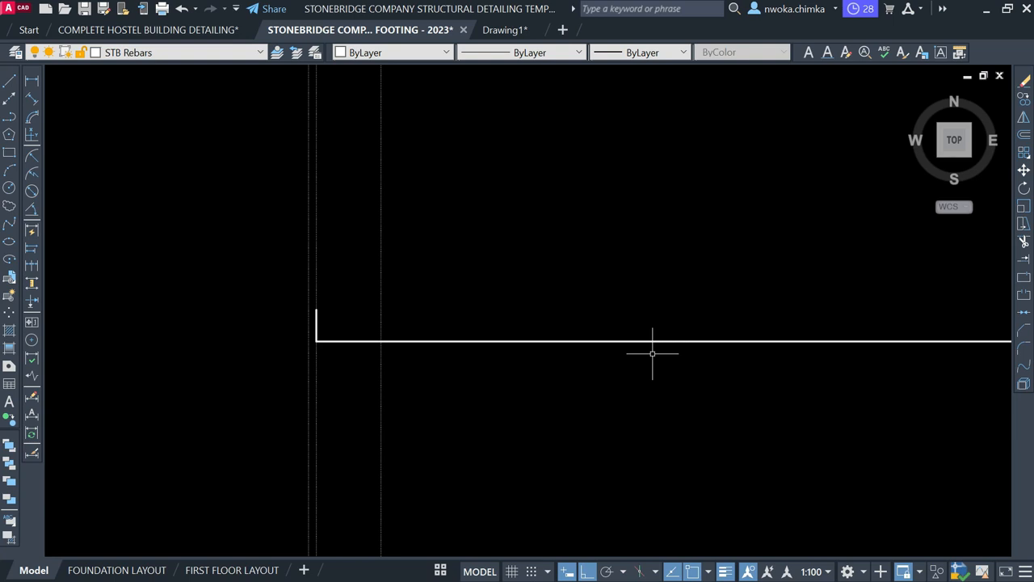
# Calculate 50*12 with QuickCalc to get the bar's return length, and close the calculator.
pyautogui.write('L')
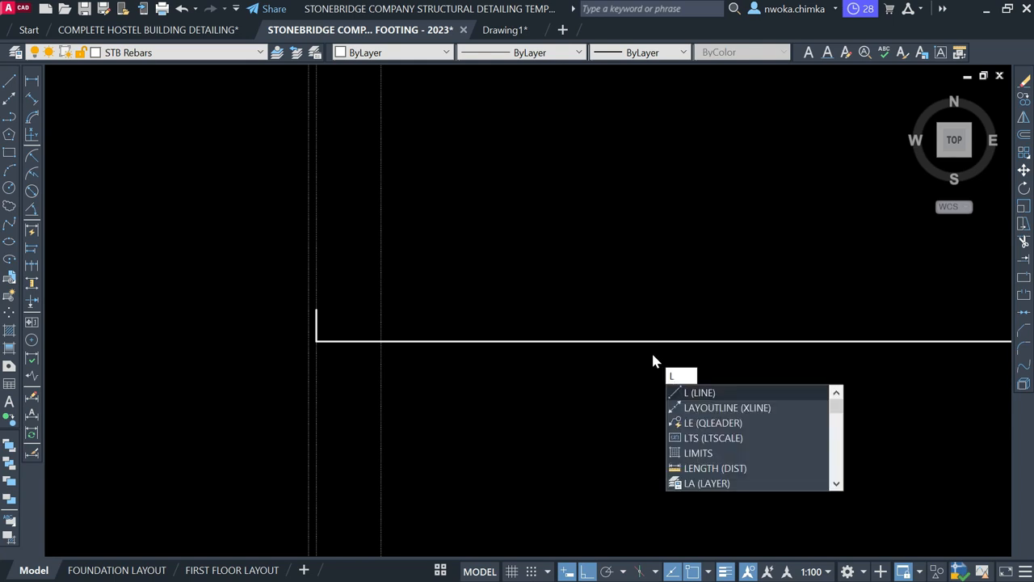
pyautogui.press('BackSpace')
pyautogui.write('QC')
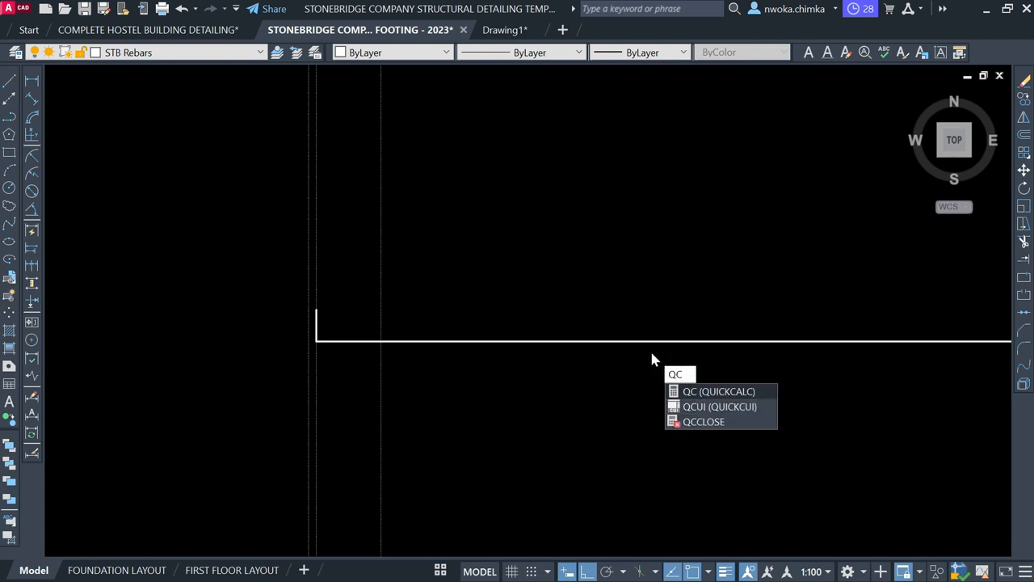
pyautogui.press('Return')
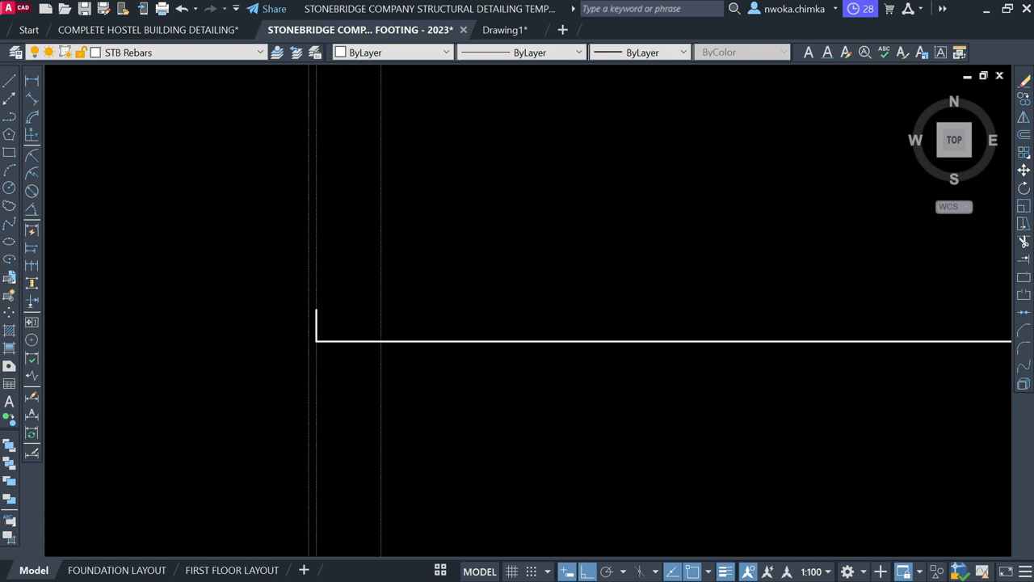
pyautogui.click(675, 306)
pyautogui.click(626, 350)
pyautogui.click(742, 287)
pyautogui.click(626, 329)
pyautogui.click(664, 328)
pyautogui.click(624, 372)
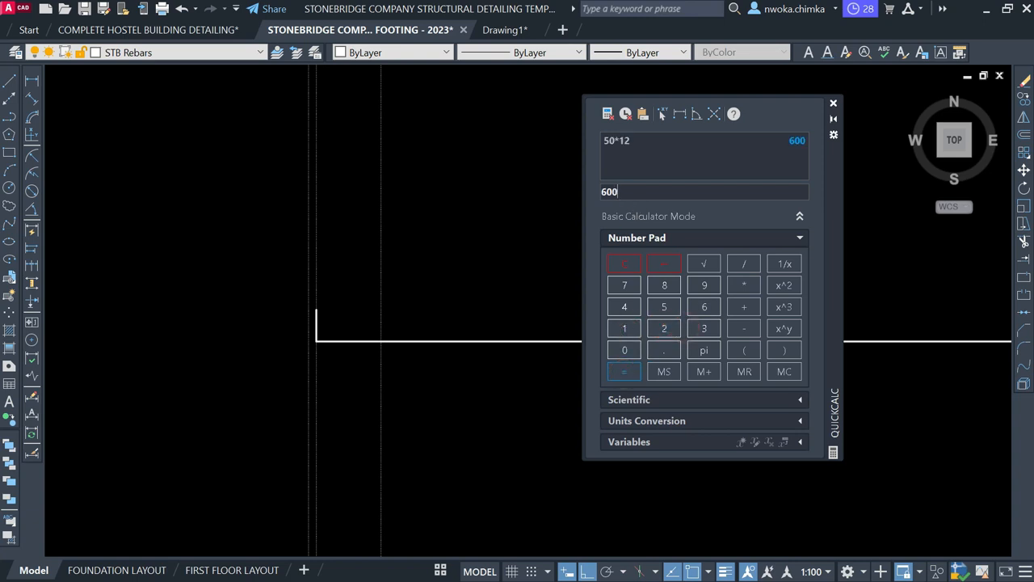
pyautogui.click(833, 106)
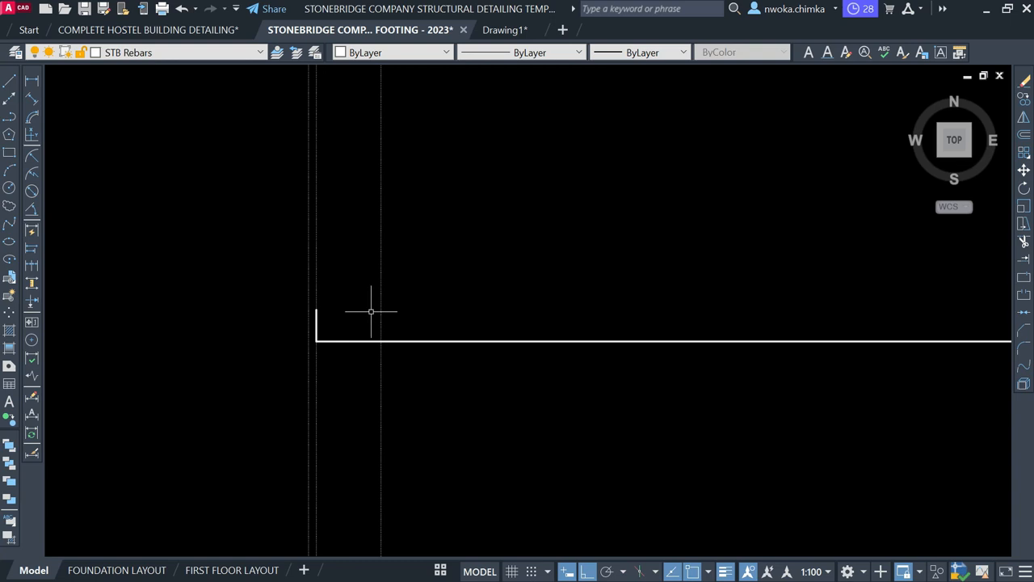
# Draw a horizontal return line 600 long to the right from the upper end of the vertical leg.
pyautogui.click(316, 309)
pyautogui.write('600')
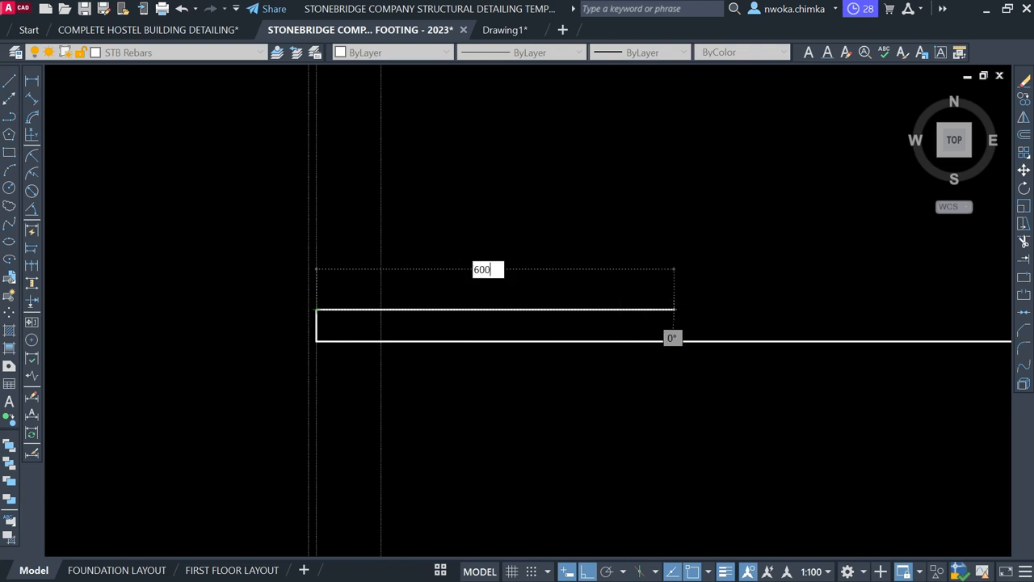
pyautogui.press('Return')
pyautogui.press('Escape')
pyautogui.scroll(-2, 468, 289)
pyautogui.scroll(3, 426, 314)
pyautogui.scroll(-4, 401, 278)
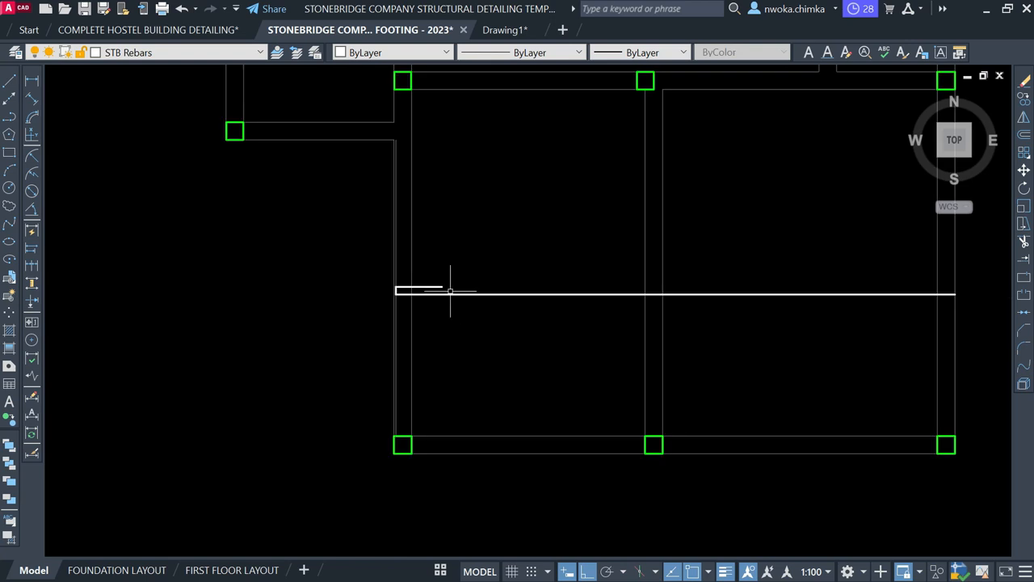
# Erase the offset cover line inside the left edge beam.
pyautogui.scroll(5, 425, 297)
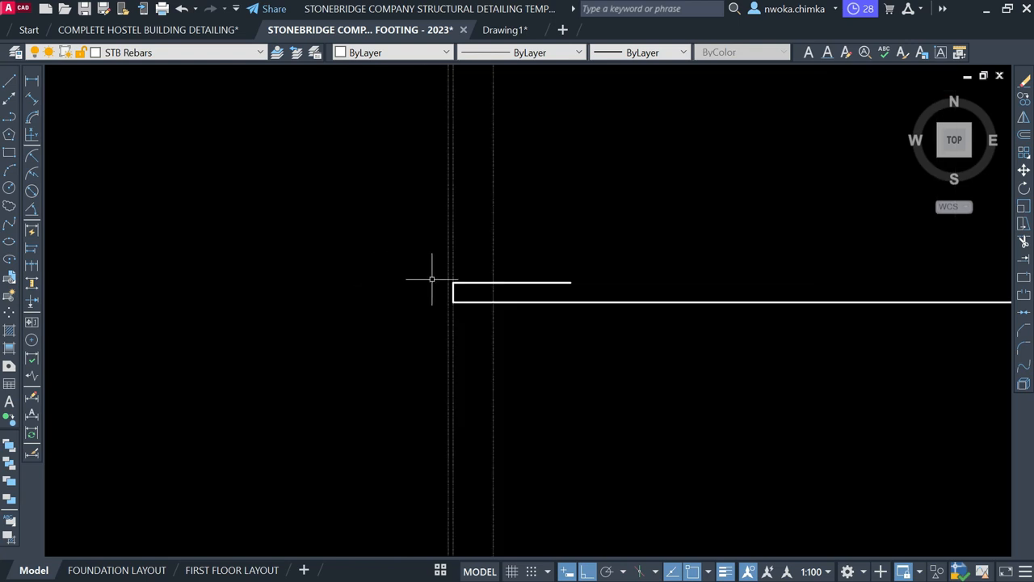
pyautogui.click(456, 243)
pyautogui.scroll(-4, 466, 241)
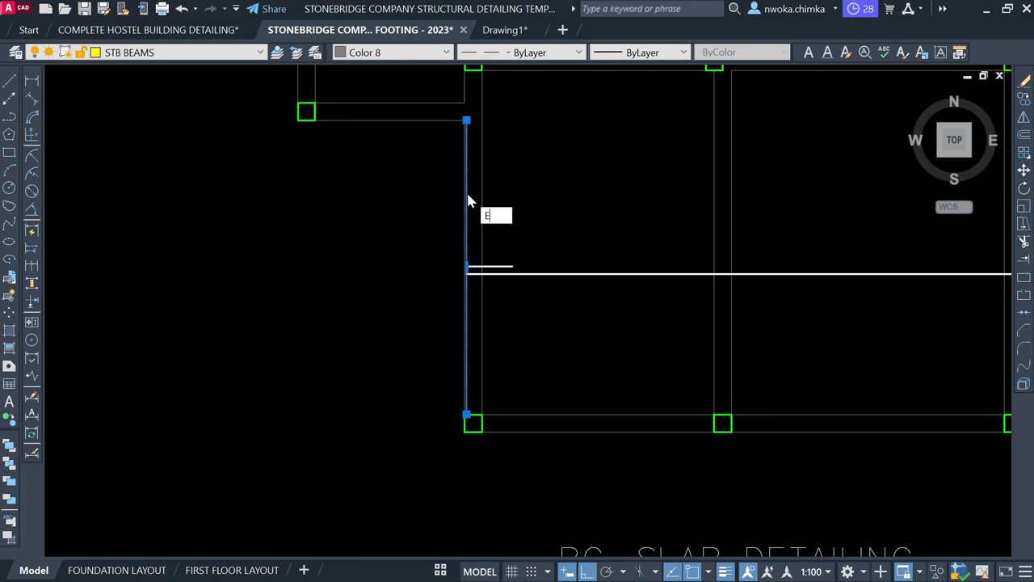
pyautogui.press('Return')
pyautogui.scroll(3, 473, 291)
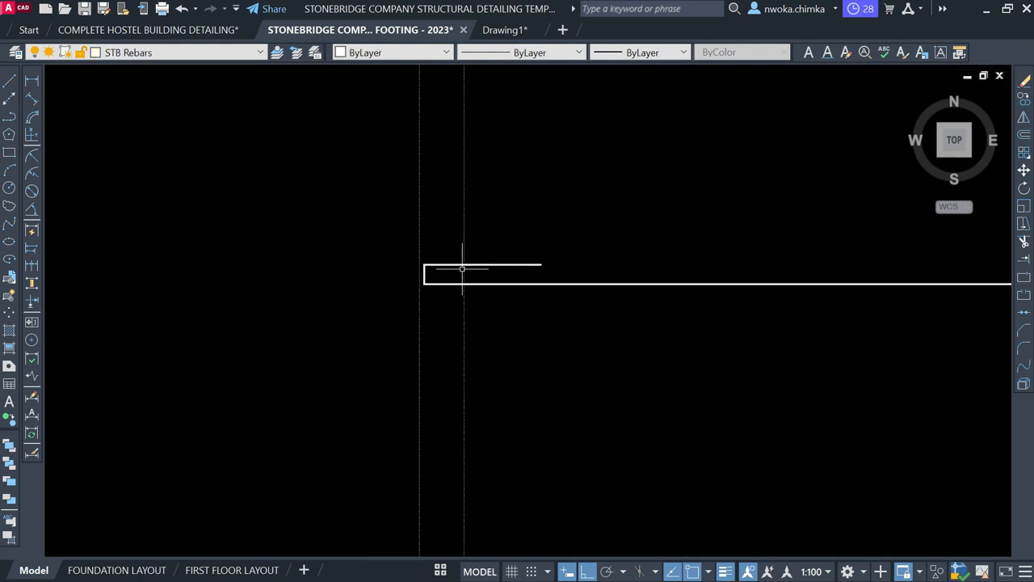
pyautogui.scroll(-4, 296, 277)
pyautogui.scroll(3, 484, 272)
pyautogui.click(623, 247)
pyautogui.click(596, 307)
pyautogui.scroll(-4, 688, 290)
pyautogui.press('Escape')
pyautogui.click(412, 260)
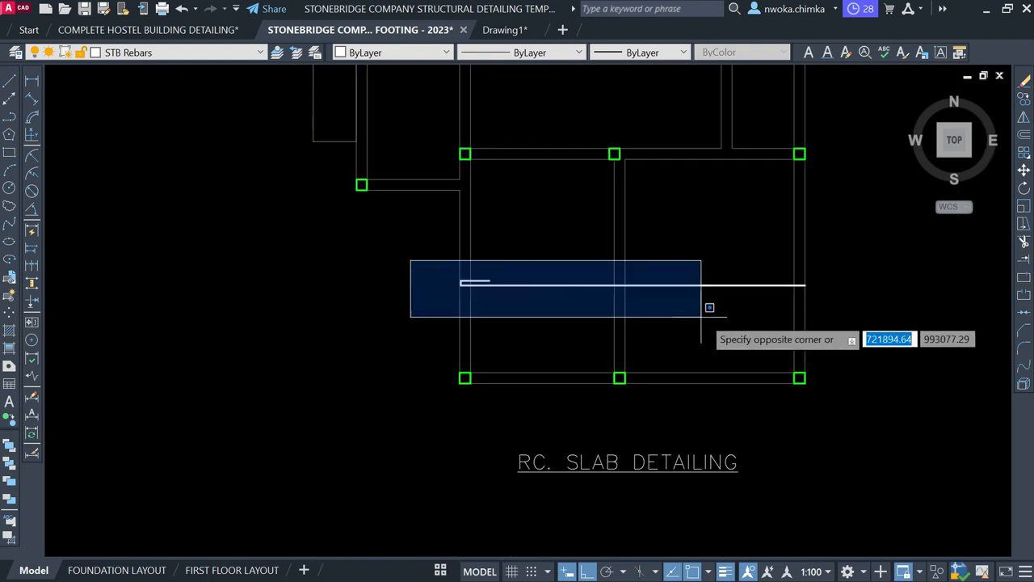
pyautogui.click(772, 292)
pyautogui.press('Return')
pyautogui.scroll(-2, 858, 271)
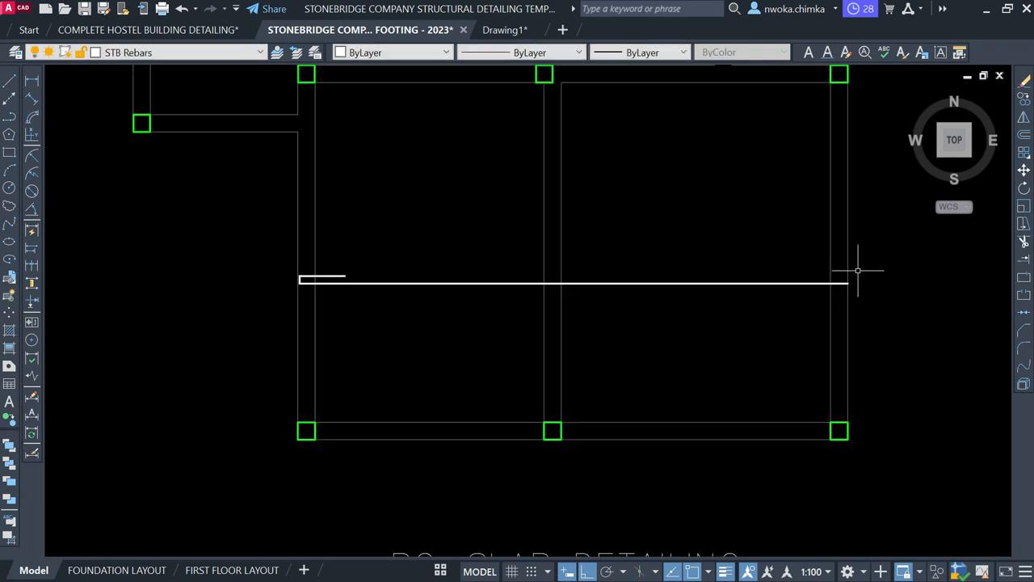
# Mirror the left hook's vertical leg and return line to the right end about the bar's midpoint, keeping the source objects.
pyautogui.click(261, 240)
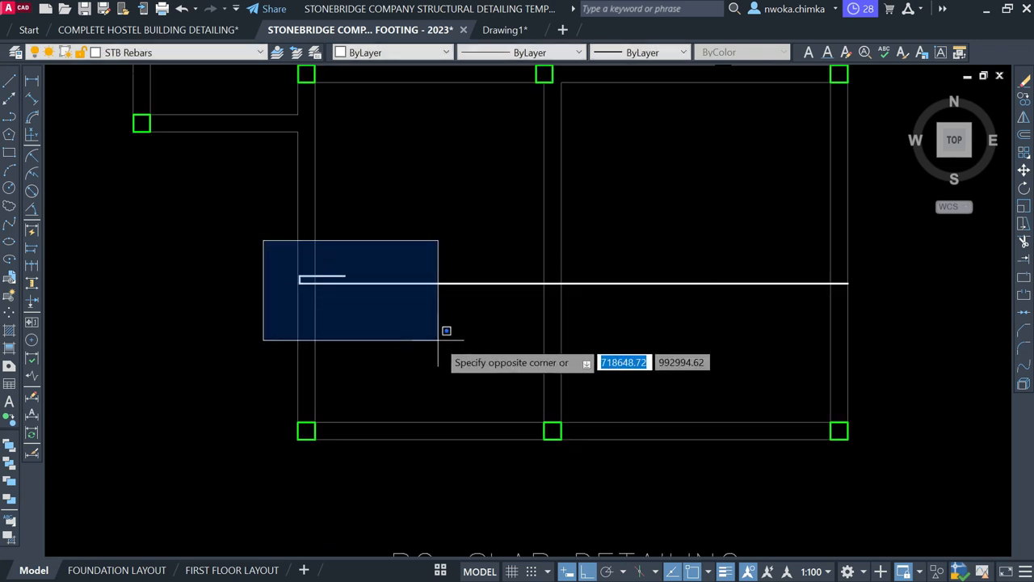
pyautogui.click(437, 337)
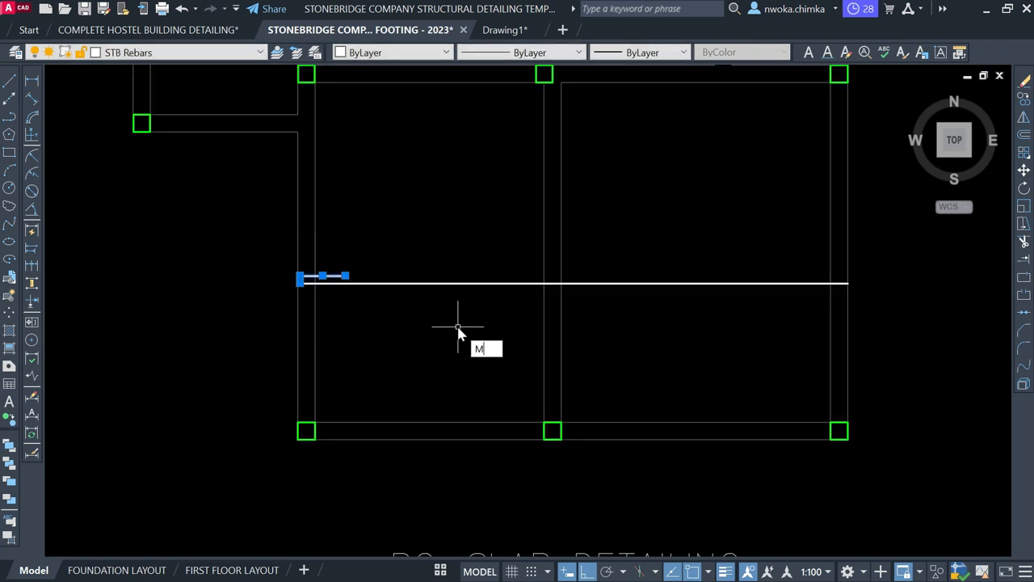
pyautogui.press('Return')
pyautogui.scroll(2, 557, 290)
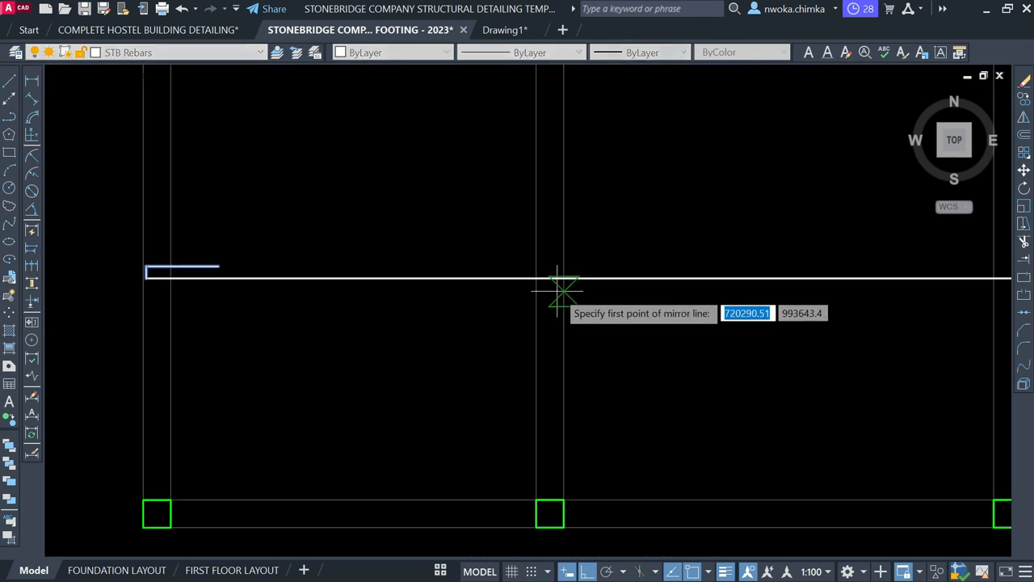
pyautogui.click(584, 277)
pyautogui.scroll(-2, 594, 173)
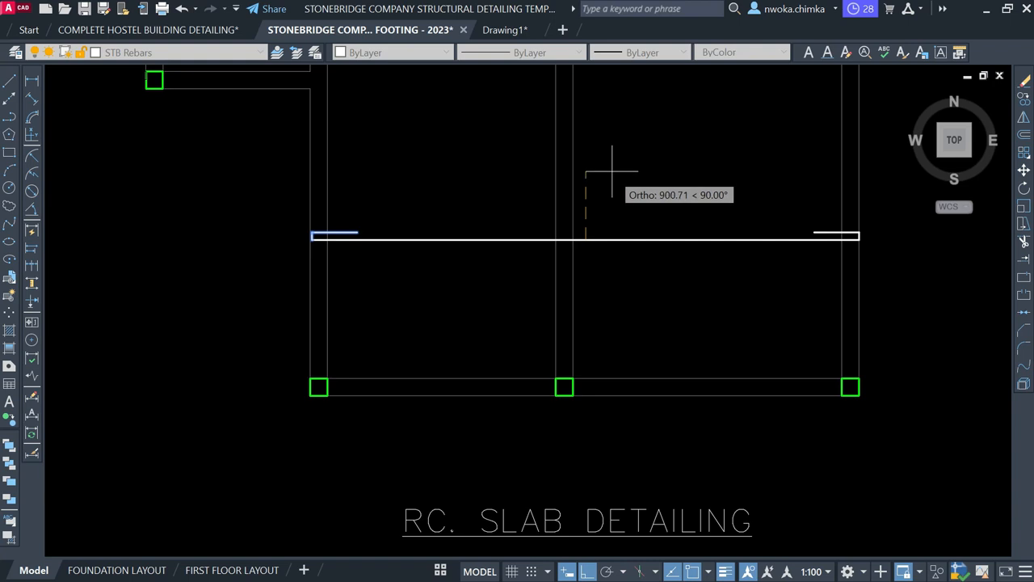
pyautogui.click(612, 170)
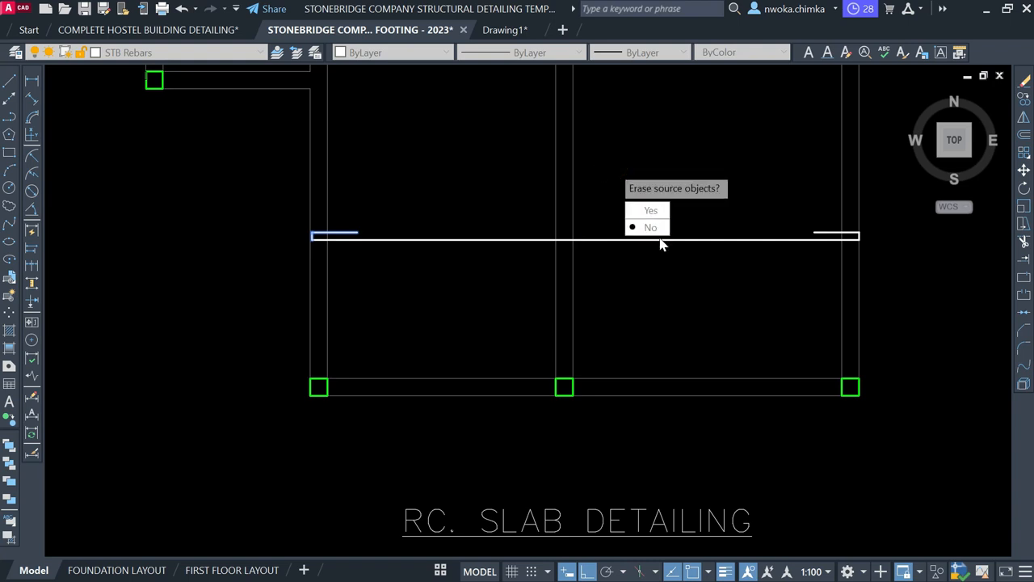
pyautogui.click(651, 227)
# Move the right hook's vertical leg and return line 25 to the left, inside the outer face of the right edge beam.
pyautogui.scroll(5, 930, 230)
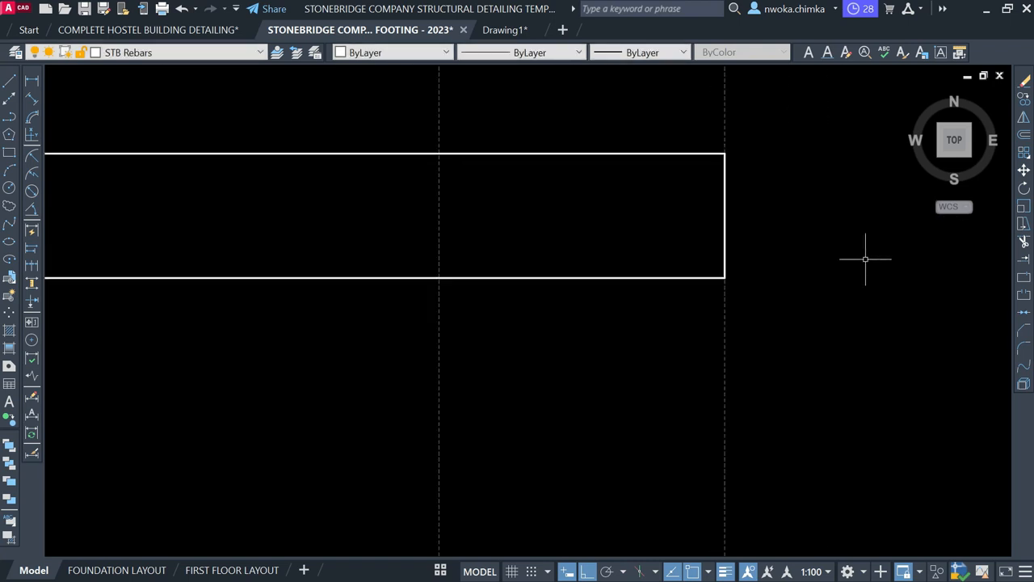
pyautogui.scroll(-7, 728, 277)
pyautogui.click(661, 158)
pyautogui.click(777, 303)
pyautogui.click(659, 228)
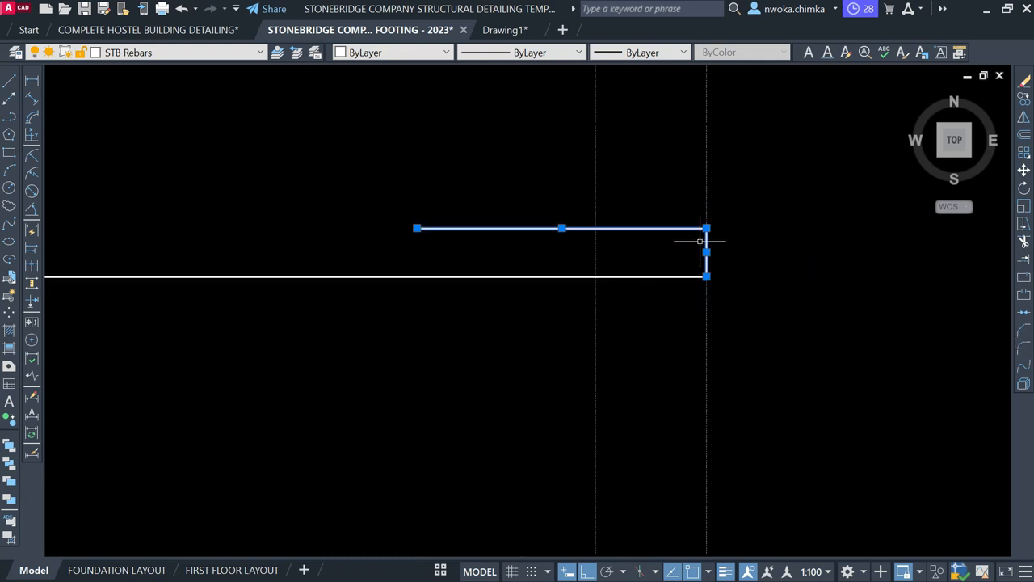
pyautogui.scroll(3, 712, 259)
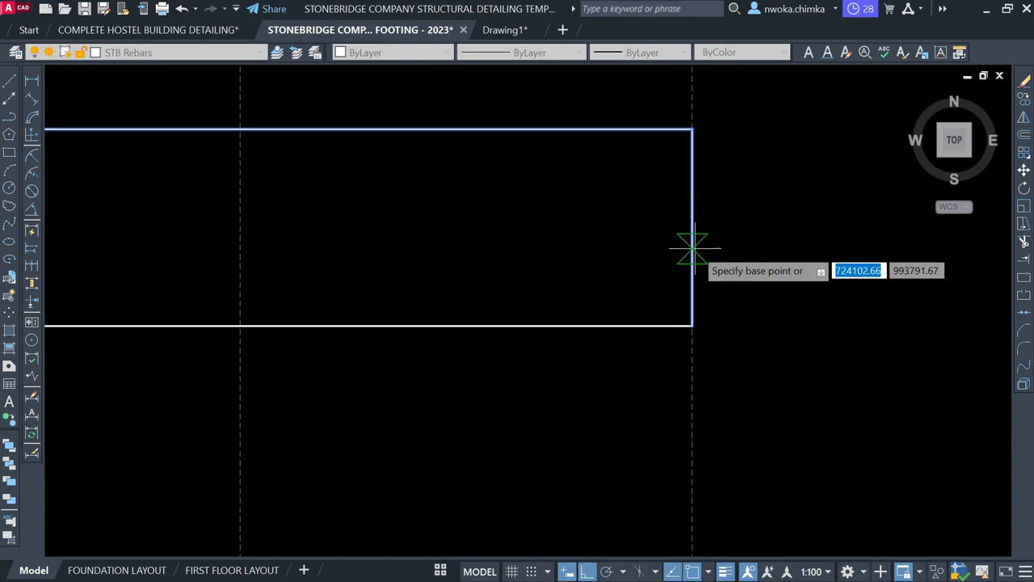
pyautogui.click(692, 248)
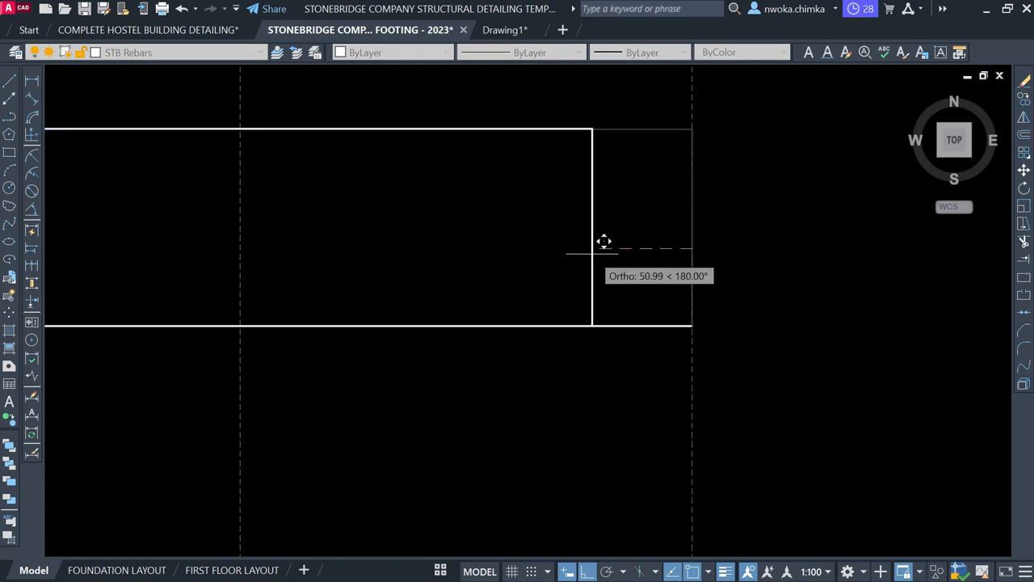
pyautogui.write('25')
pyautogui.press('Return')
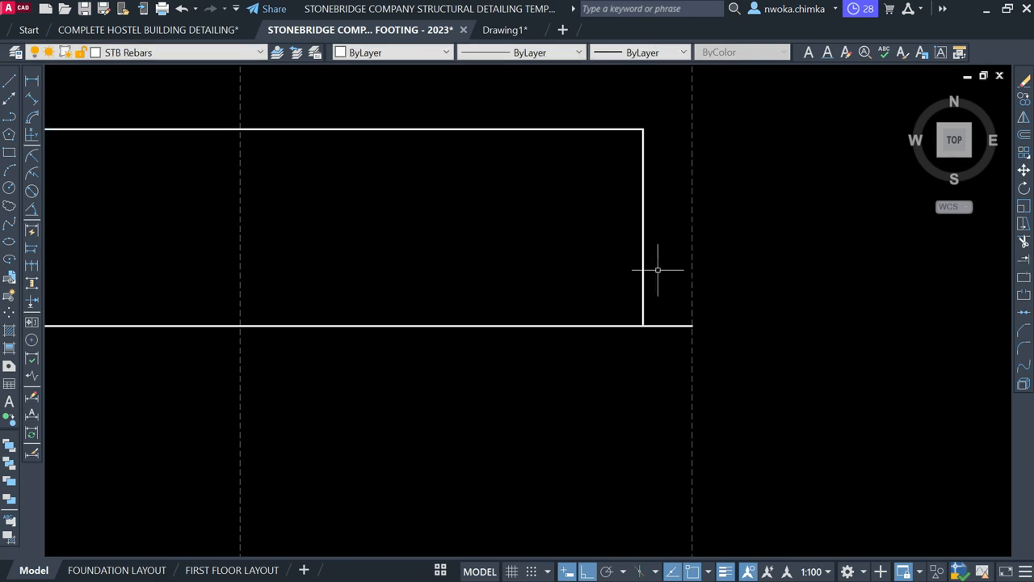
# Trim the part of the main bar that projects beyond the right hook's vertical leg.
pyautogui.press('Return')
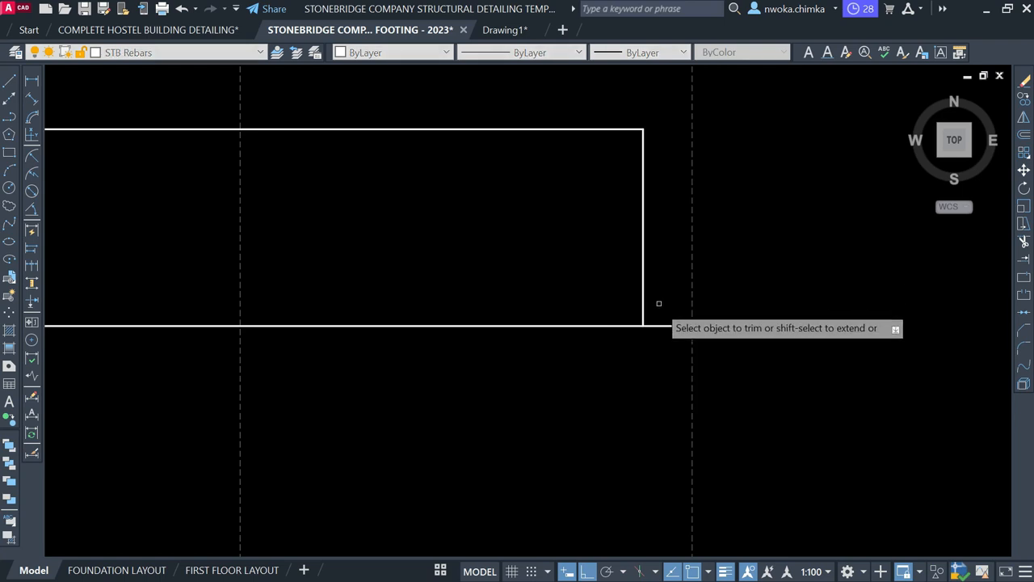
pyautogui.click(659, 327)
pyautogui.scroll(-15, 796, 266)
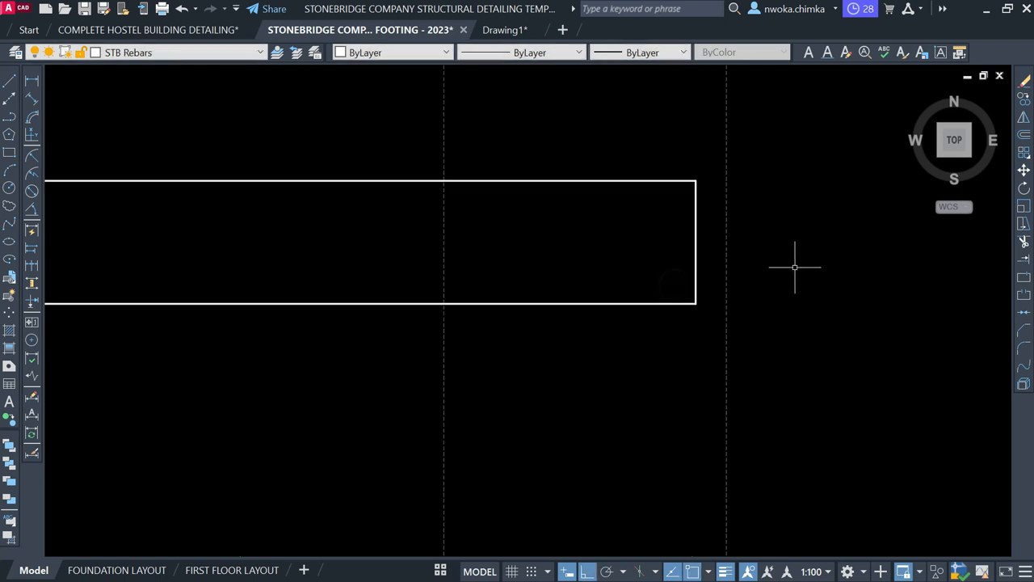
pyautogui.moveTo(538, 243); pyautogui.dragTo(579, 316, button='middle')
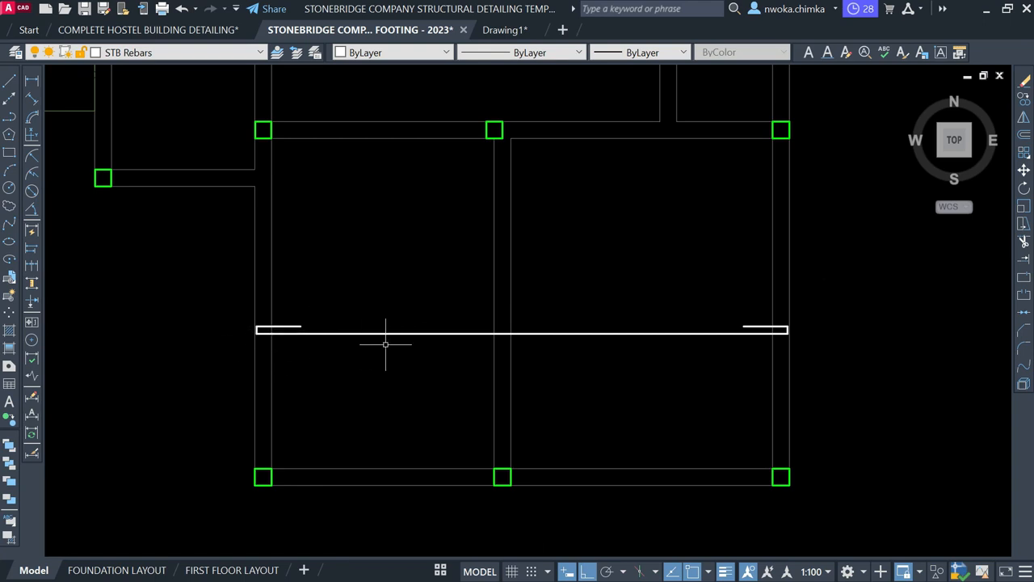
pyautogui.moveTo(307, 339); pyautogui.dragTo(364, 334, button='middle')
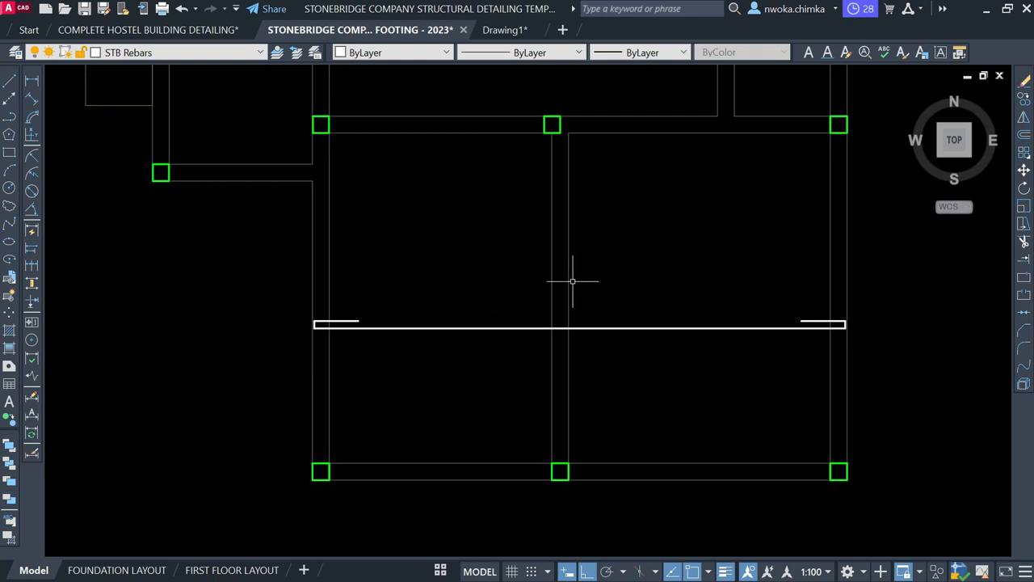
# Examine the horizontal call-up line of the 25-T12-38-200 B bars in the finished slab detail to identify its layer.
pyautogui.scroll(-10, 813, 245)
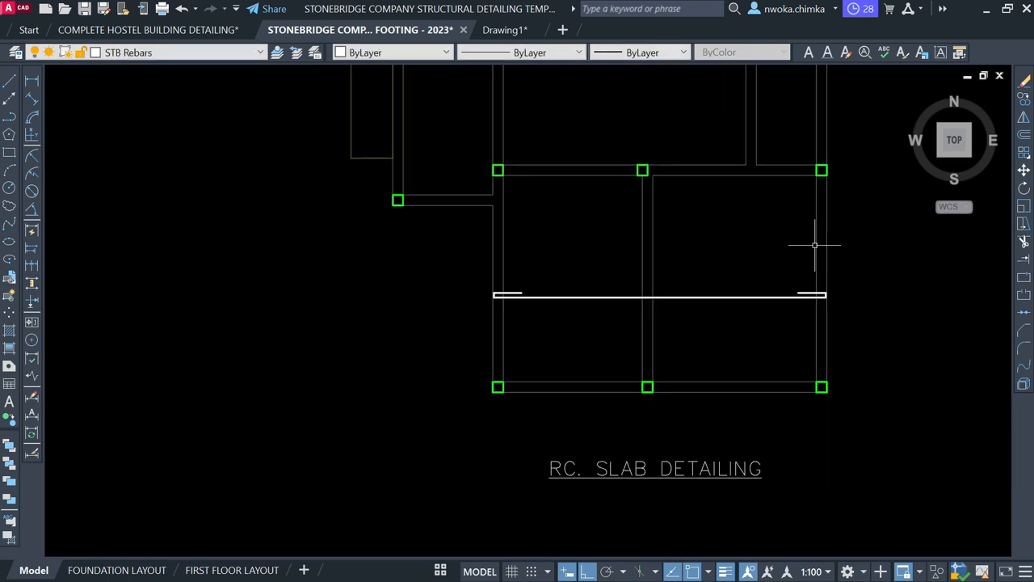
pyautogui.moveTo(462, 240); pyautogui.dragTo(916, 277, button='middle')
pyautogui.scroll(-1, 930, 263)
pyautogui.scroll(5, 545, 330)
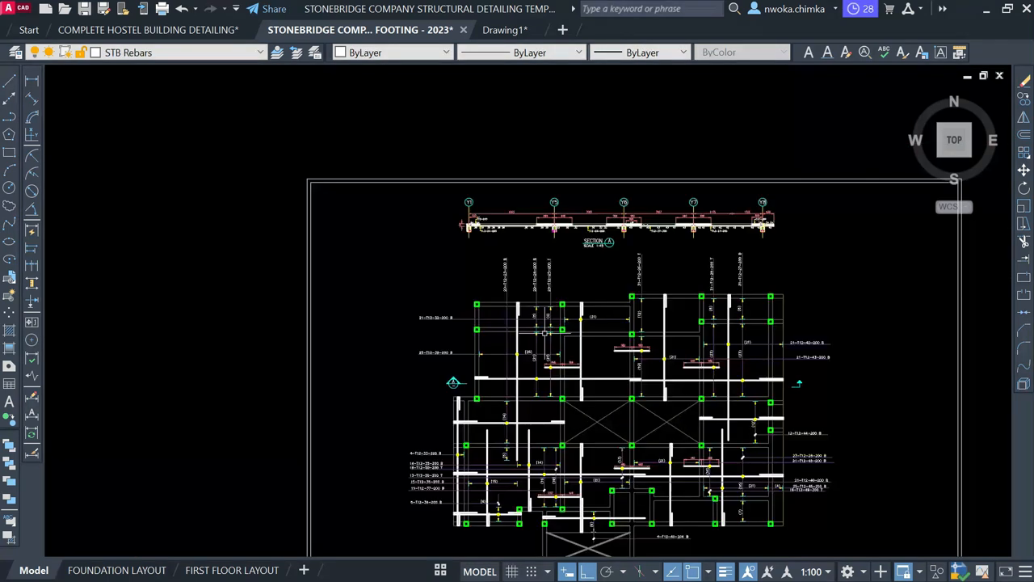
pyautogui.moveTo(540, 343); pyautogui.dragTo(527, 267, button='middle')
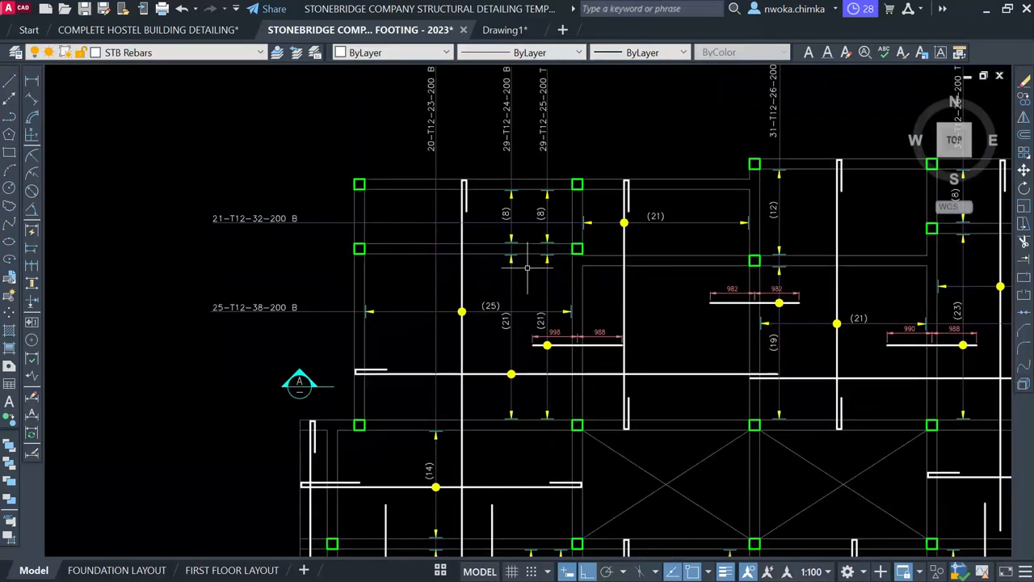
pyautogui.click(529, 265)
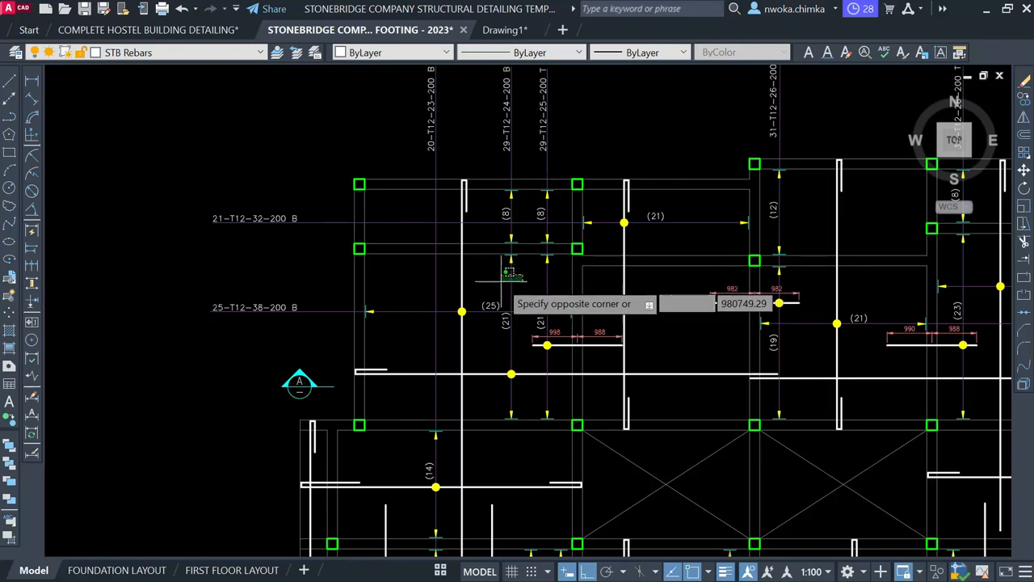
pyautogui.press('Escape')
pyautogui.click(404, 307)
pyautogui.scroll(4, 402, 306)
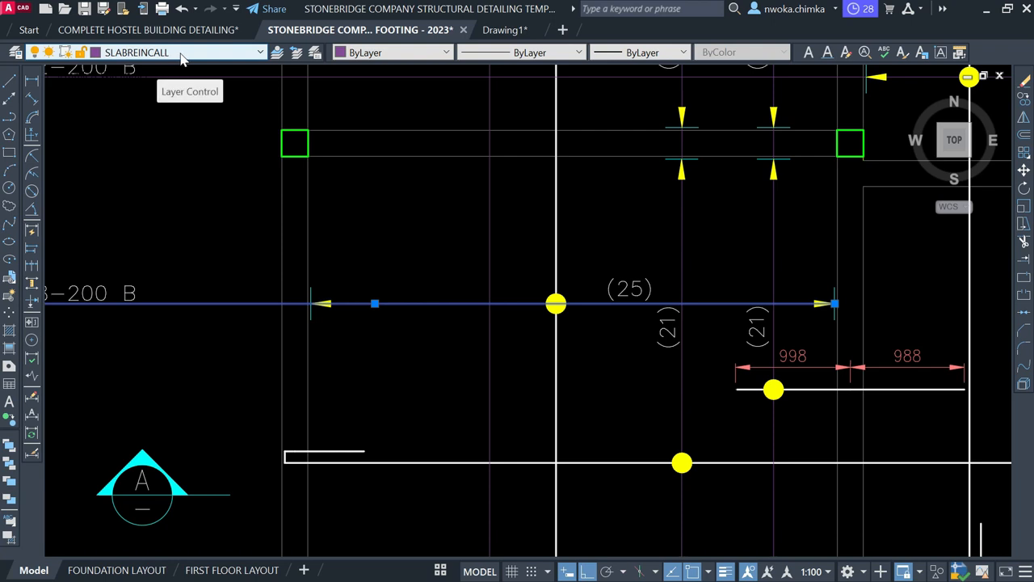
pyautogui.press('Escape')
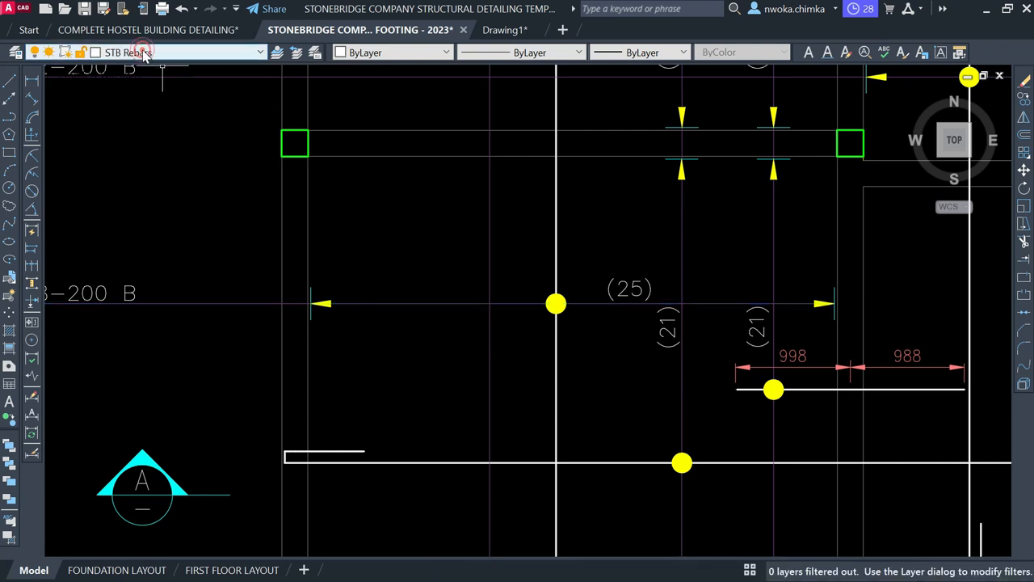
# Make SLABREINCALL the current layer and return to the new bar in the RC slab detailing plan.
pyautogui.click(146, 52)
pyautogui.scroll(5, 160, 161)
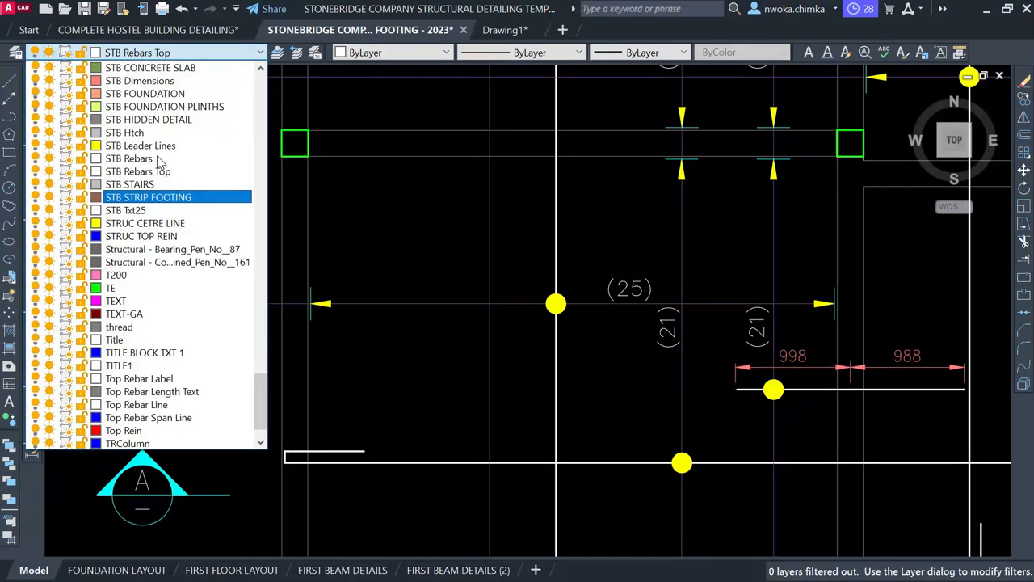
pyautogui.click(150, 120)
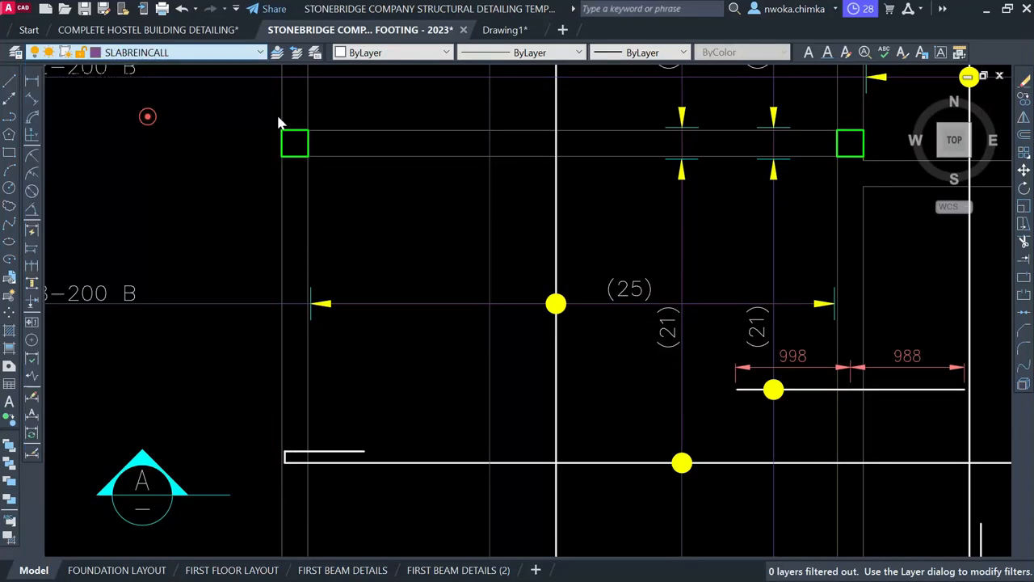
pyautogui.write('l')
pyautogui.press('Escape')
pyautogui.scroll(-6, 356, 167)
pyautogui.moveTo(739, 176); pyautogui.dragTo(454, 169, button='middle')
pyautogui.scroll(-1, 504, 177)
pyautogui.moveTo(703, 175); pyautogui.dragTo(627, 257, button='middle')
pyautogui.scroll(4, 625, 206)
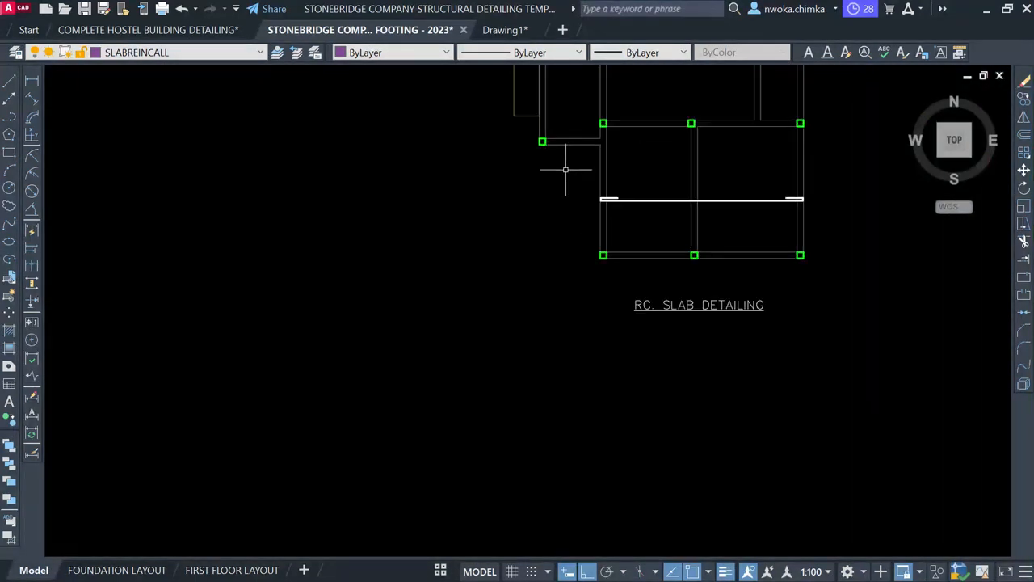
pyautogui.write('l')
pyautogui.press('Return')
pyautogui.scroll(4, 654, 142)
pyautogui.moveTo(652, 138); pyautogui.dragTo(540, 148, button='middle')
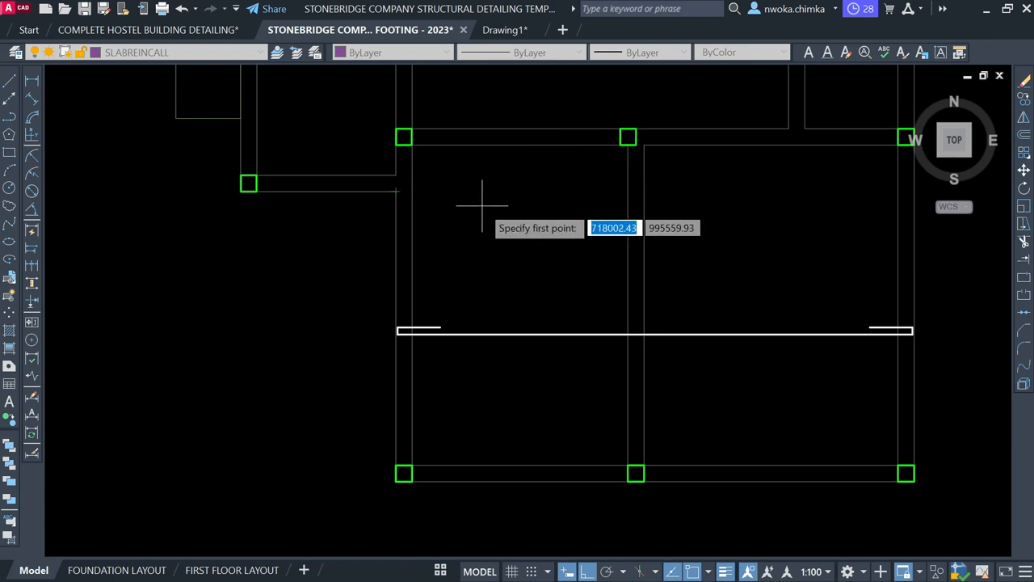
pyautogui.scroll(-2, 512, 330)
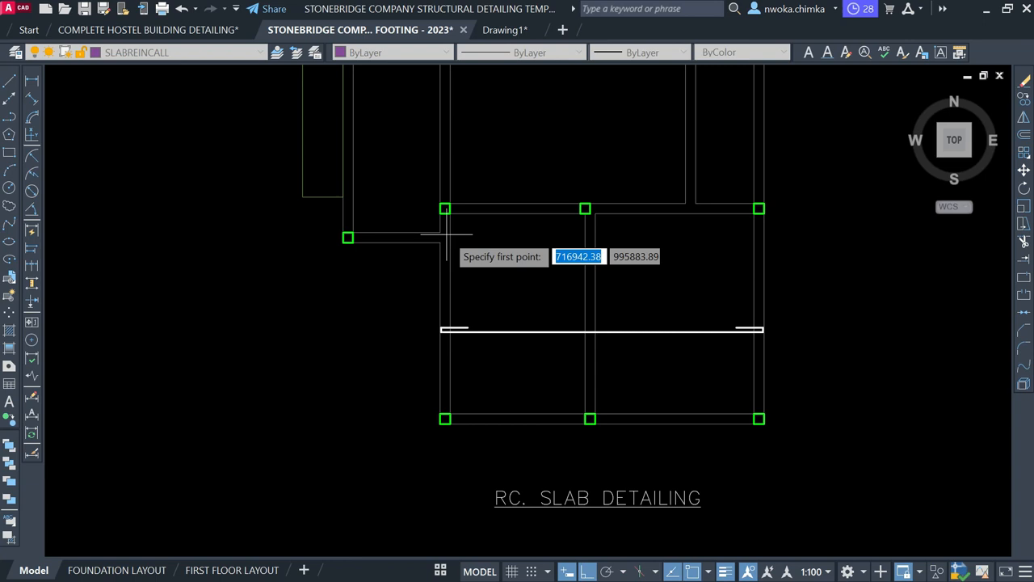
pyautogui.press('Escape')
# Try to copy the hooked slab reinforcement bar to another position in the unfinished slab plan.
pyautogui.click(407, 307)
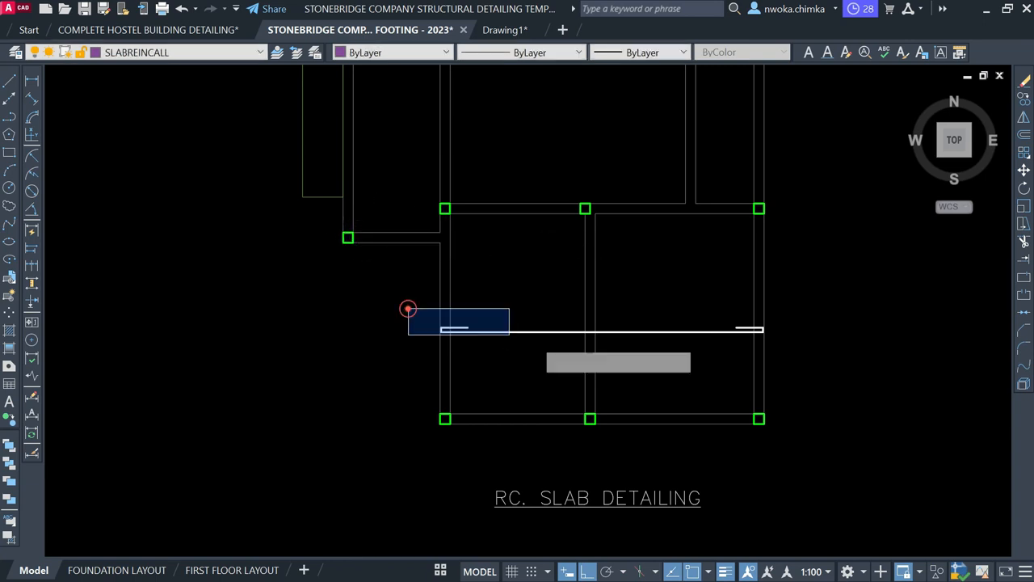
pyautogui.click(819, 348)
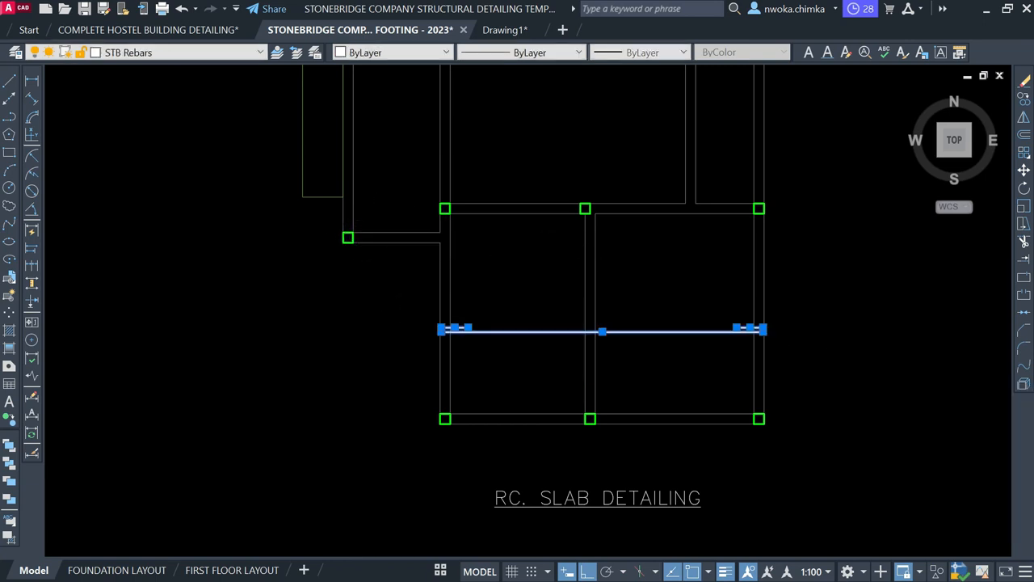
pyautogui.write('co')
pyautogui.press('Return')
pyautogui.click(541, 329)
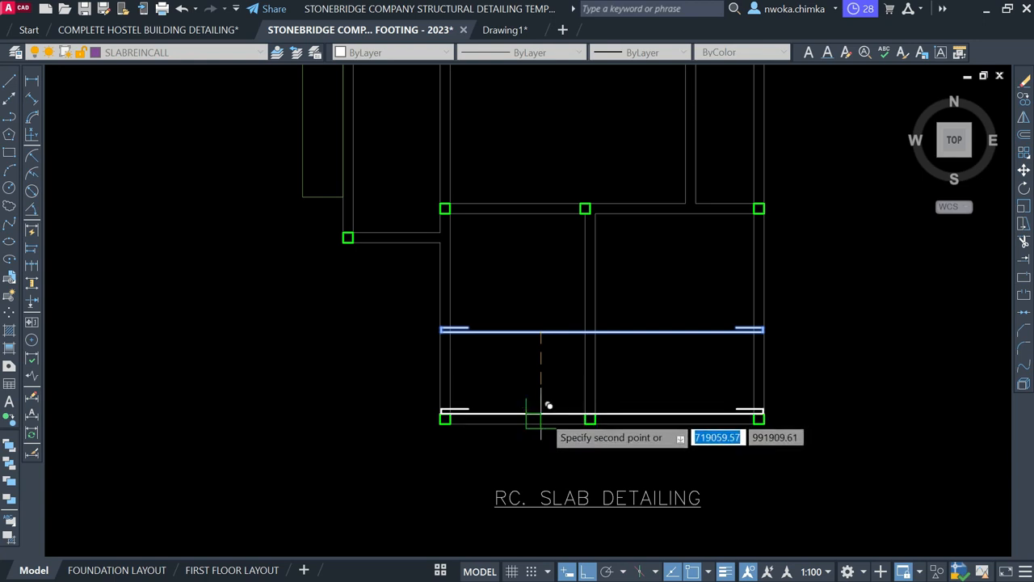
pyautogui.scroll(4, 548, 405)
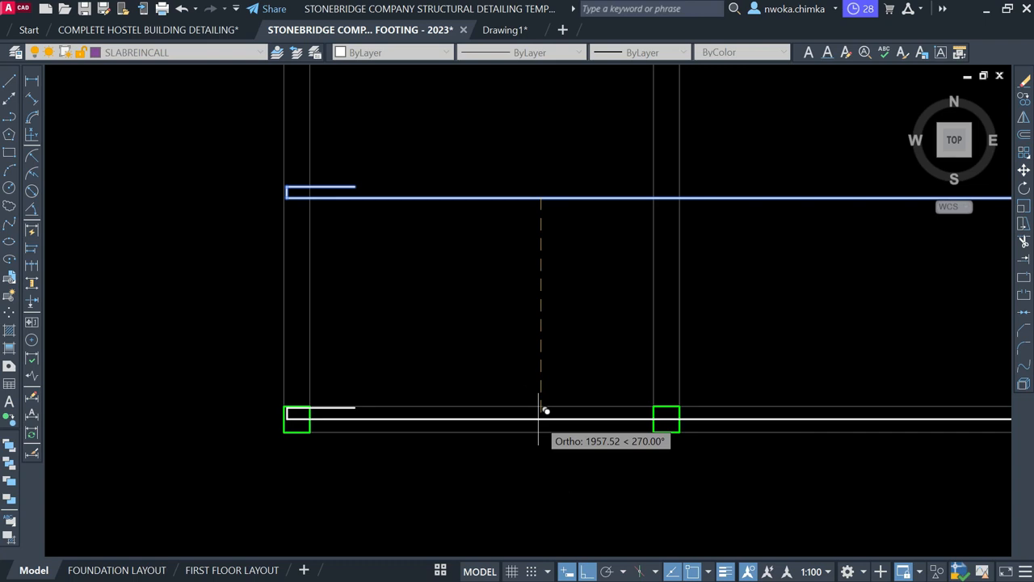
pyautogui.scroll(-2, 557, 311)
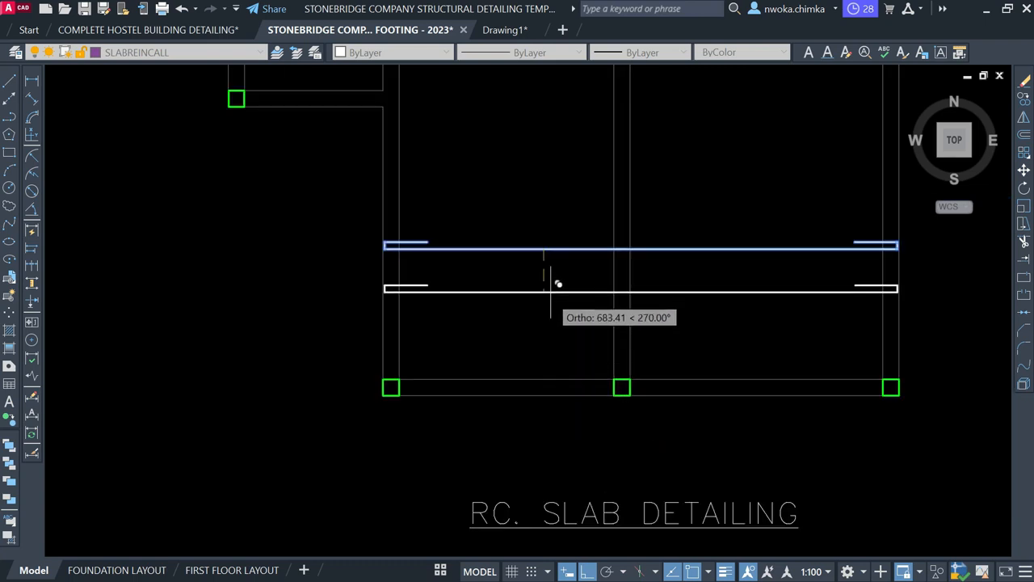
pyautogui.scroll(-2, 556, 285)
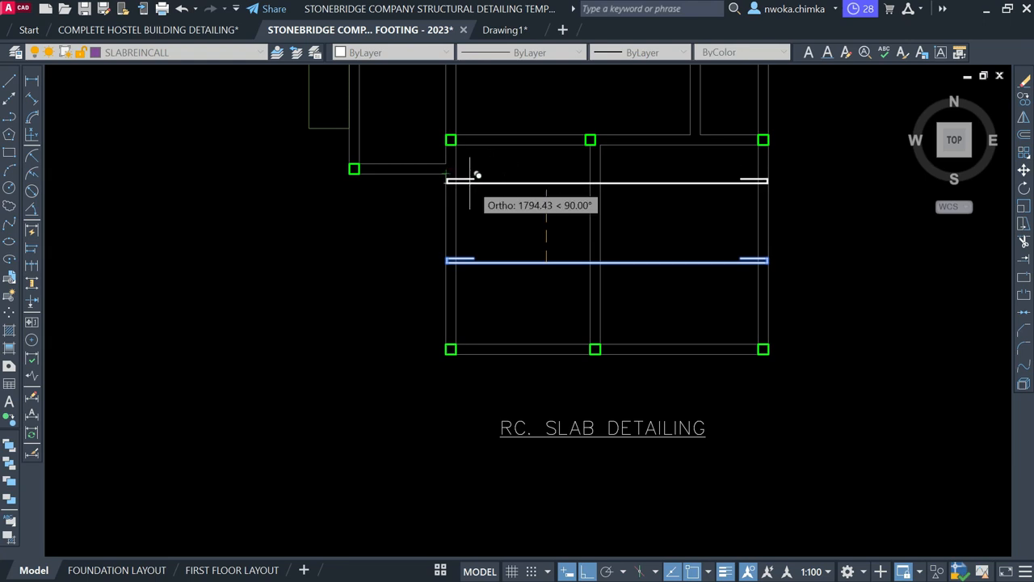
pyautogui.moveTo(416, 167); pyautogui.dragTo(488, 301, button='middle')
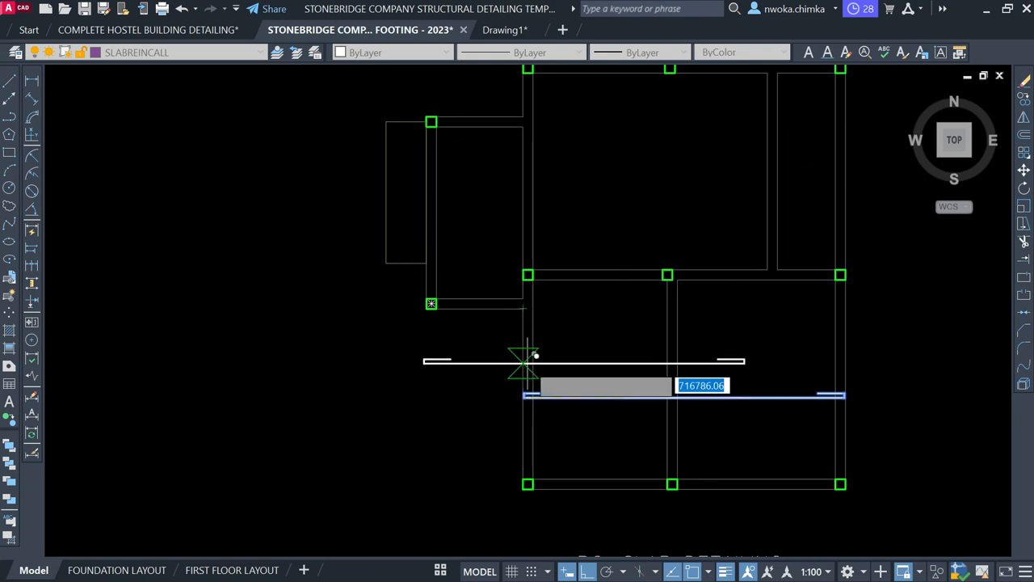
pyautogui.click(523, 395)
pyautogui.press('Escape')
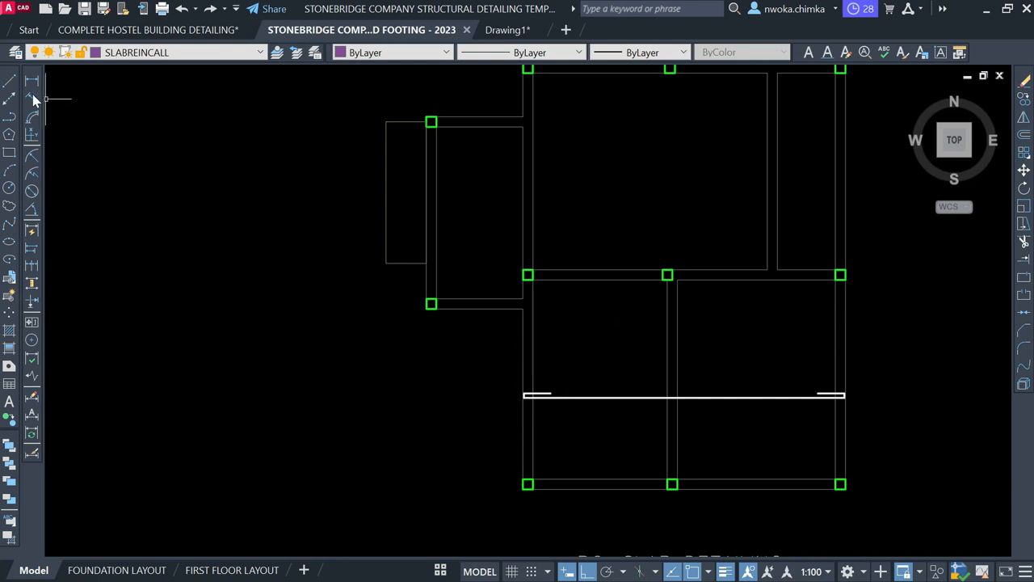
# Draw a vertical line about 3857 mm long across the hooked bar, from the side beam's lower edge level to the bottom beam's inner edge.
pyautogui.click(10, 81)
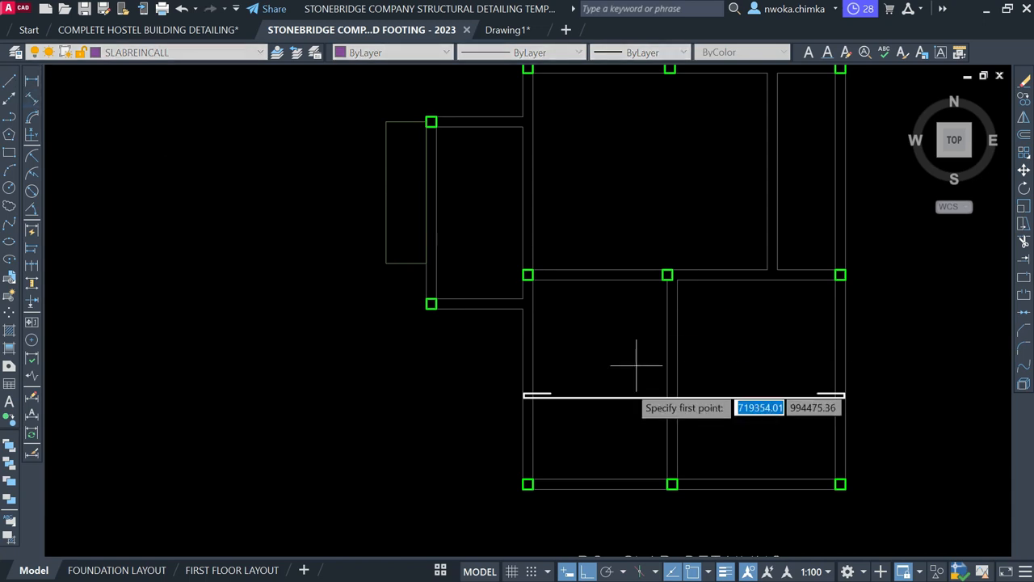
pyautogui.scroll(2, 524, 308)
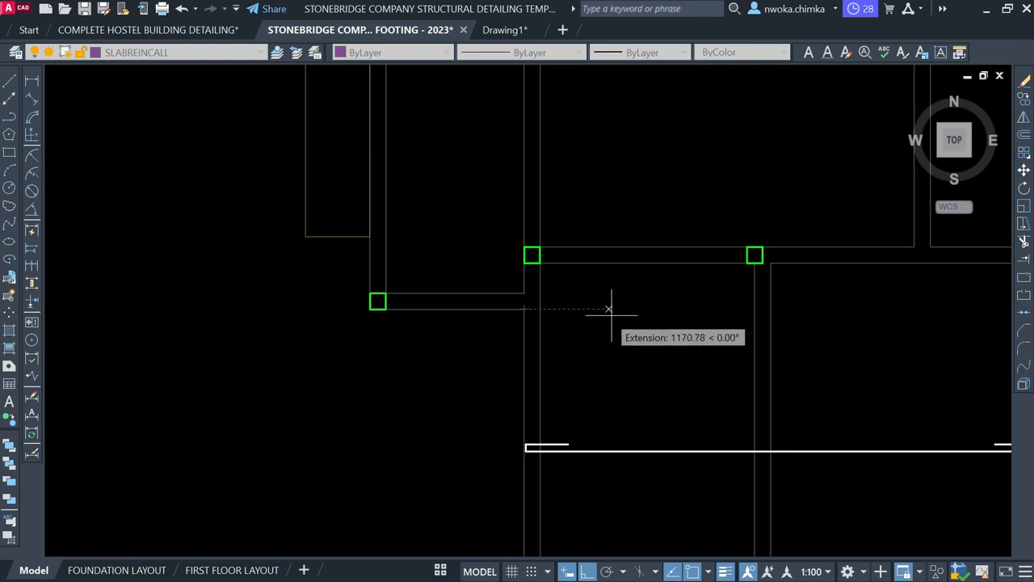
pyautogui.click(663, 309)
pyautogui.scroll(-3, 671, 323)
pyautogui.scroll(1, 649, 379)
pyautogui.scroll(2, 642, 378)
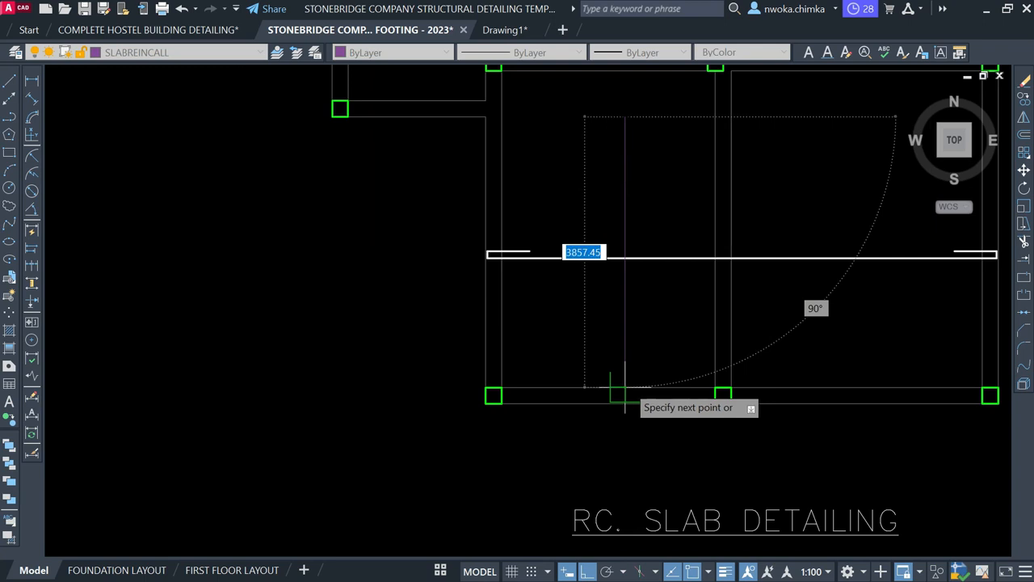
pyautogui.press('Escape')
# Copy the downward arrowhead and end tick from the finished slab plan onto the lower end of the new vertical line.
pyautogui.scroll(-6, 716, 323)
pyautogui.scroll(9, 336, 386)
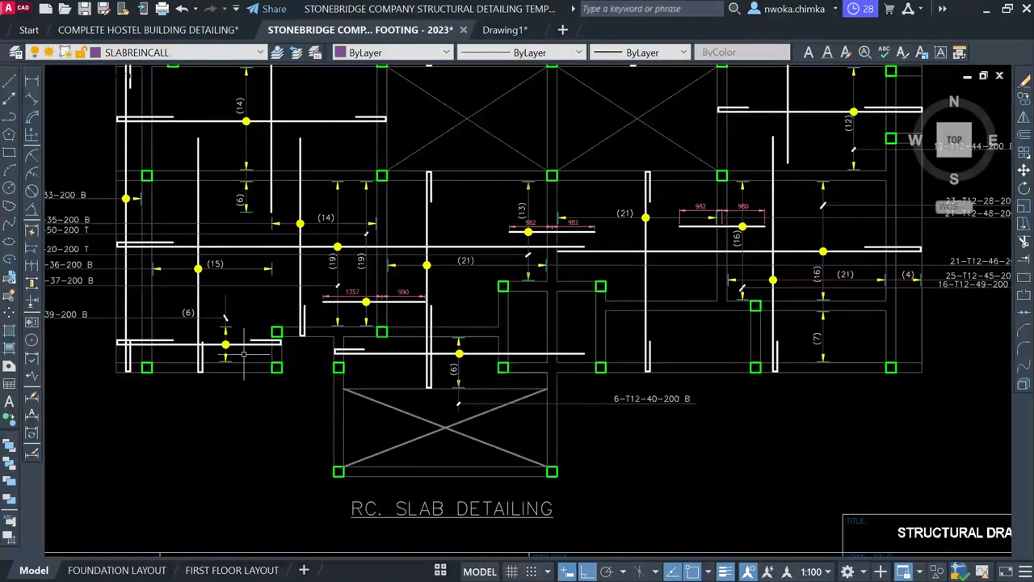
pyautogui.scroll(5, 243, 353)
pyautogui.click(204, 334)
pyautogui.click(336, 395)
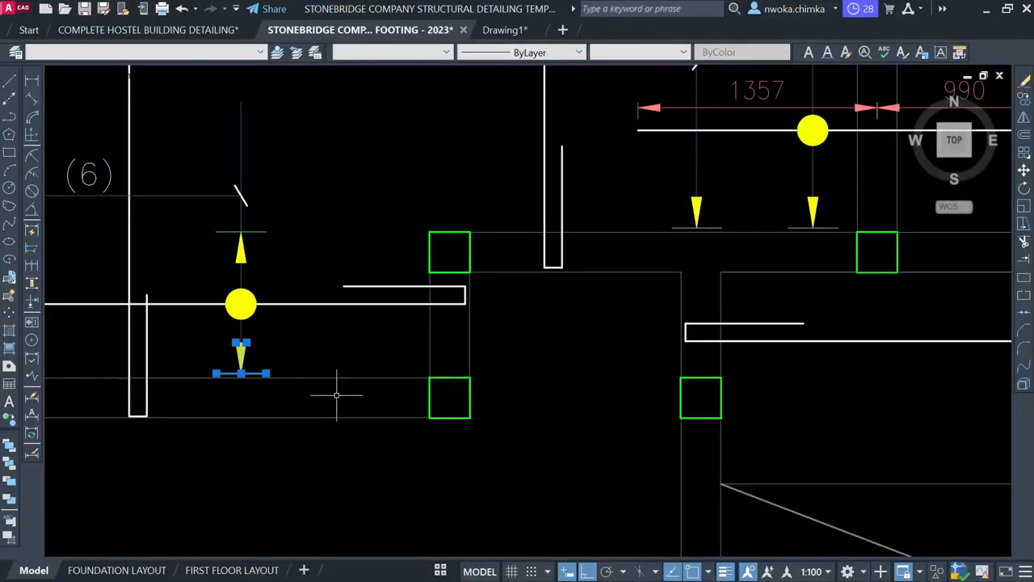
pyautogui.write('o')
pyautogui.press('Return')
pyautogui.scroll(6, 241, 371)
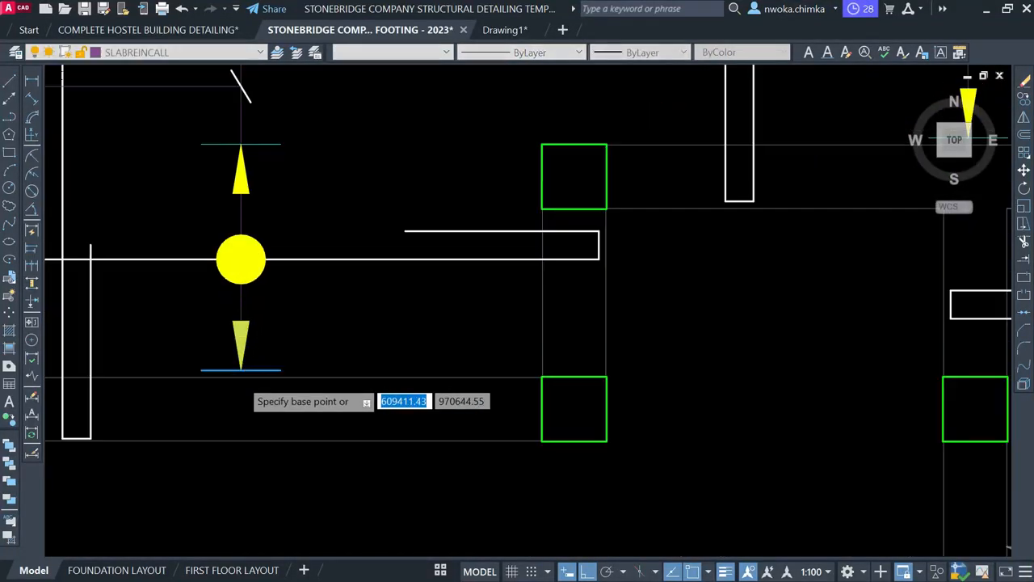
pyautogui.click(241, 355)
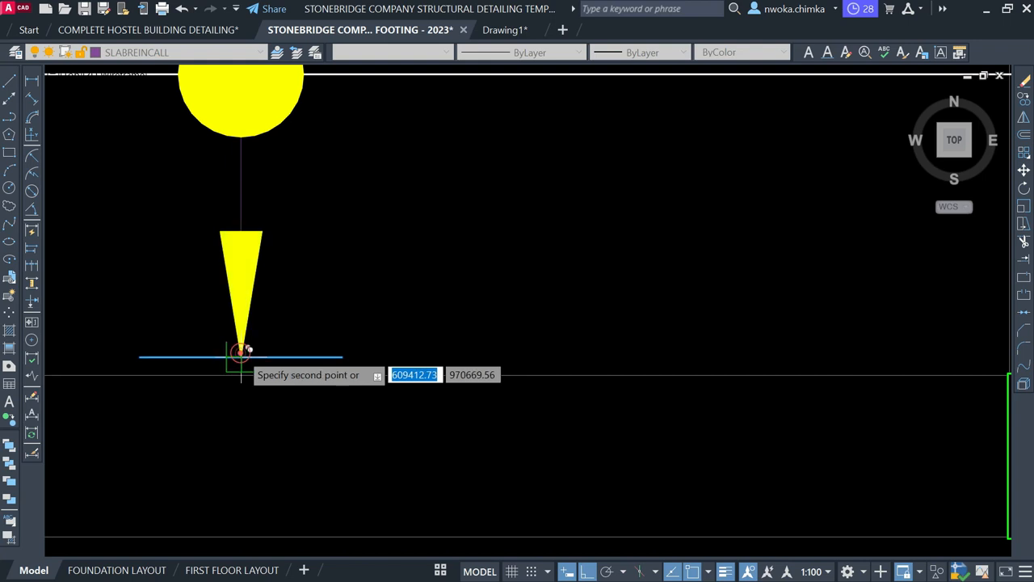
pyautogui.scroll(-10, 242, 356)
pyautogui.scroll(-4, 326, 366)
pyautogui.scroll(8, 684, 299)
pyautogui.scroll(4, 679, 328)
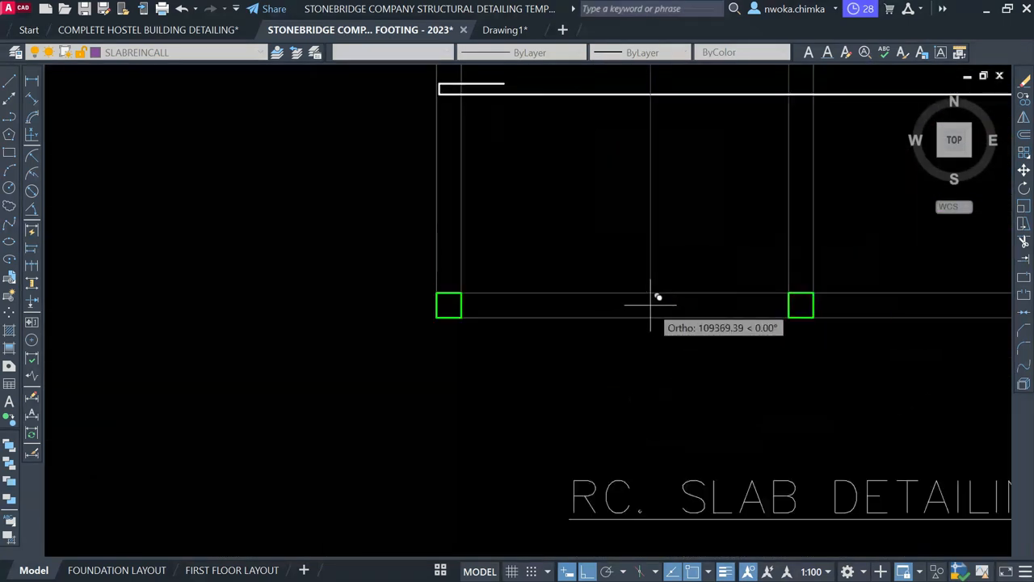
pyautogui.click(651, 287)
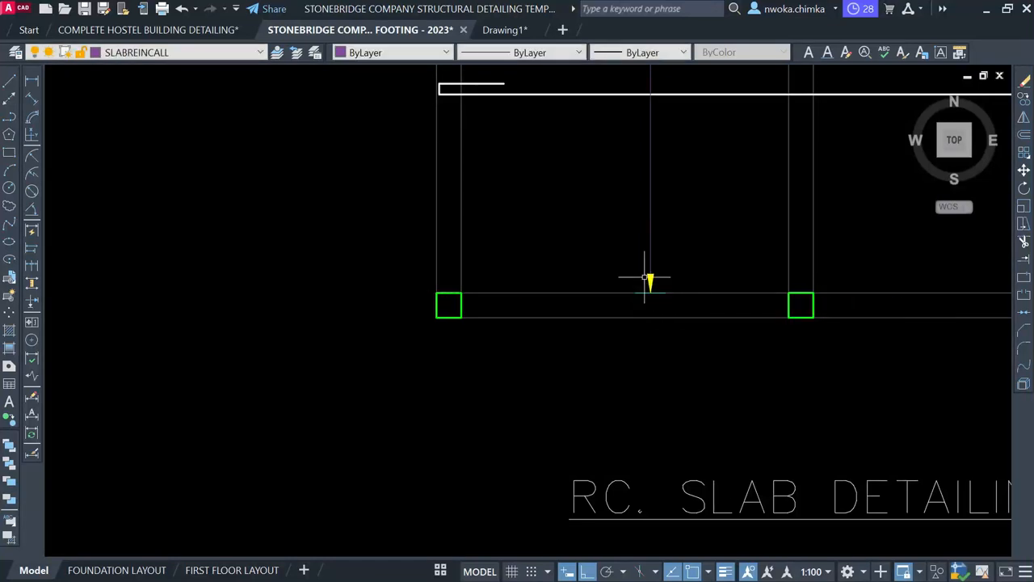
# Move the copied downward arrowhead and its end tick 25 mm up from the beam edge.
pyautogui.scroll(4, 647, 279)
pyautogui.click(557, 189)
pyautogui.click(842, 341)
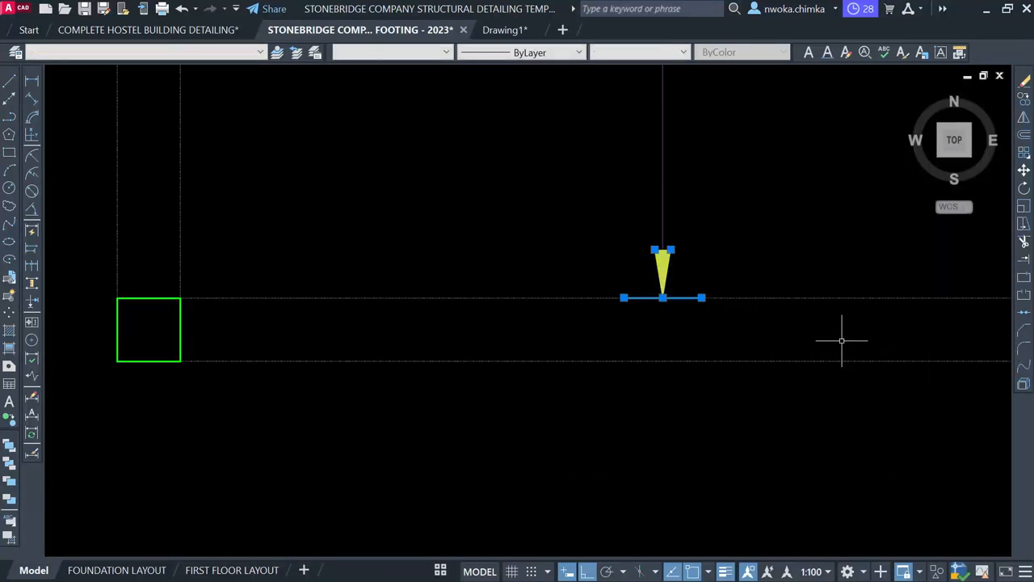
pyautogui.write('M')
pyautogui.press('Return')
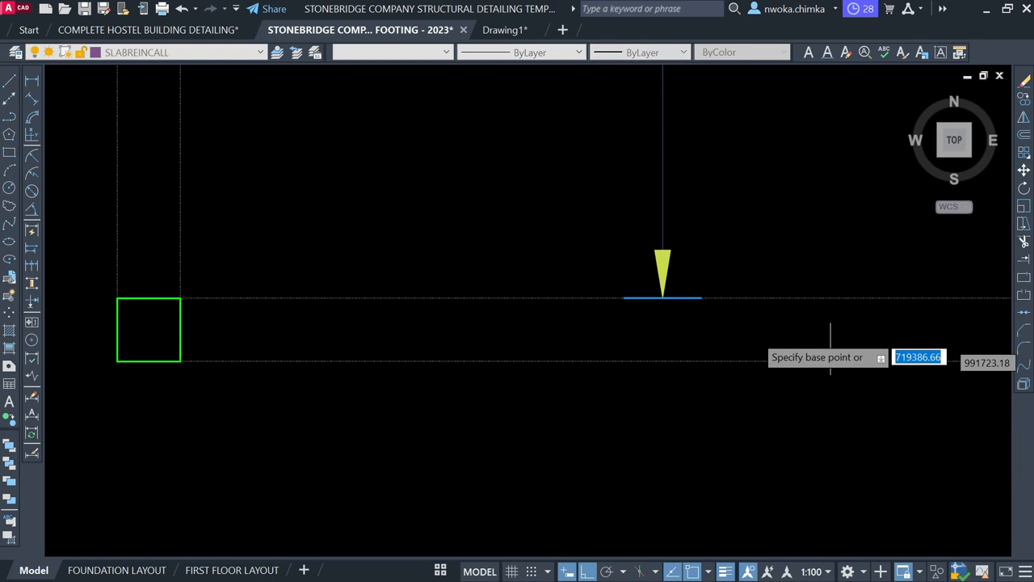
pyautogui.scroll(3, 699, 295)
pyautogui.click(701, 299)
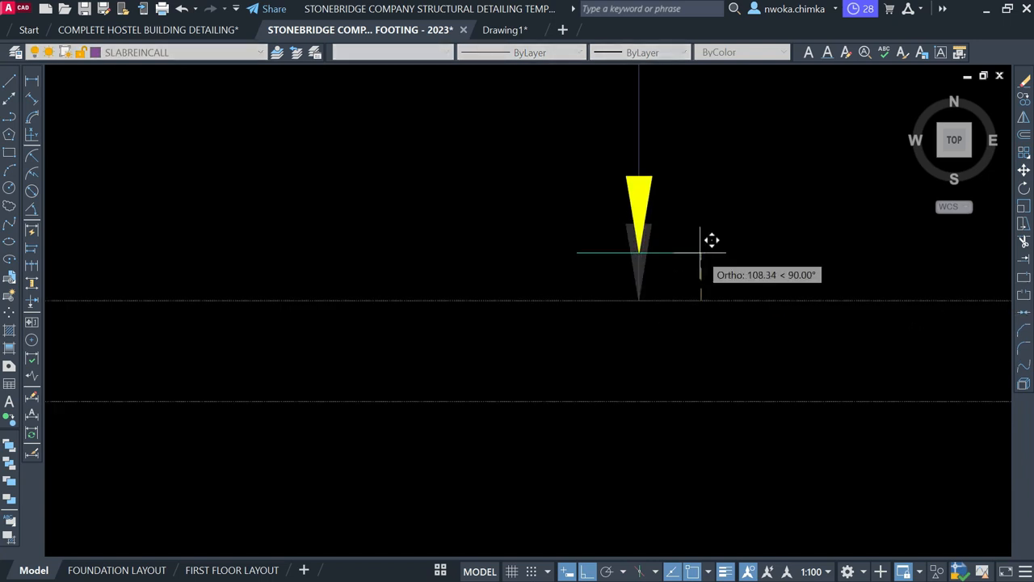
pyautogui.write('25')
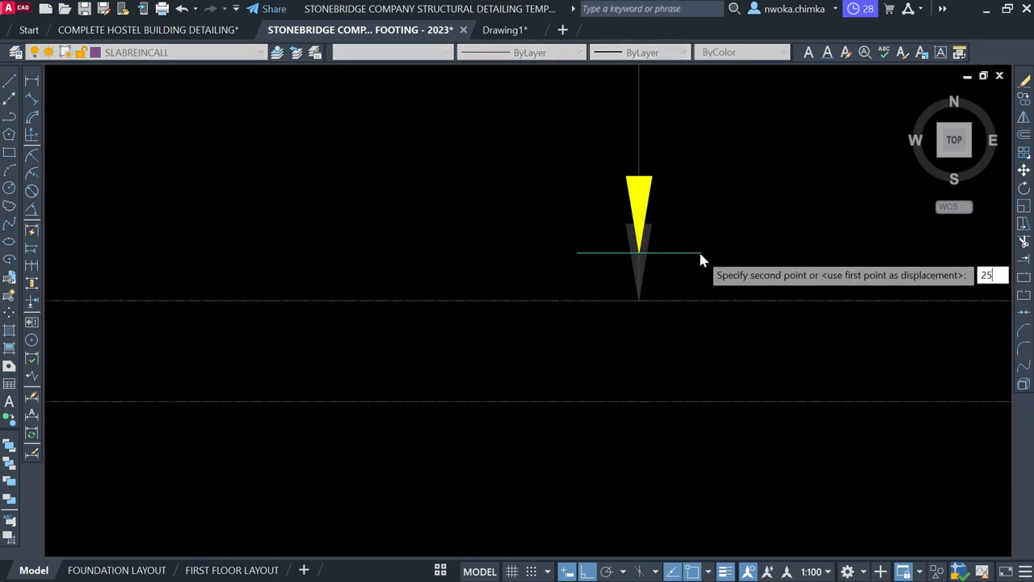
pyautogui.press('Return')
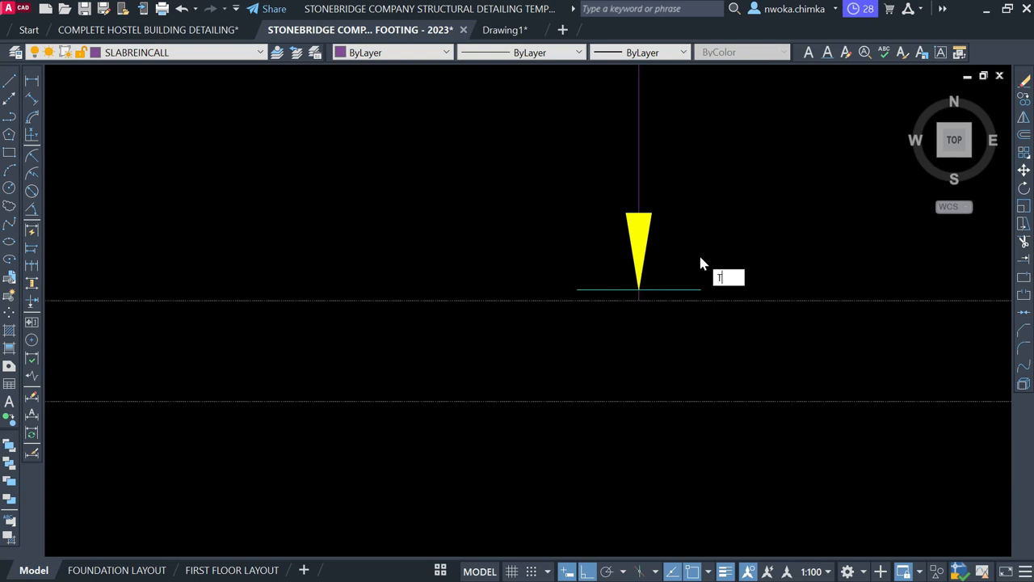
# Trim the piece of the vertical line that extends below the downward arrowhead's end tick.
pyautogui.press('Return')
pyautogui.scroll(2, 634, 283)
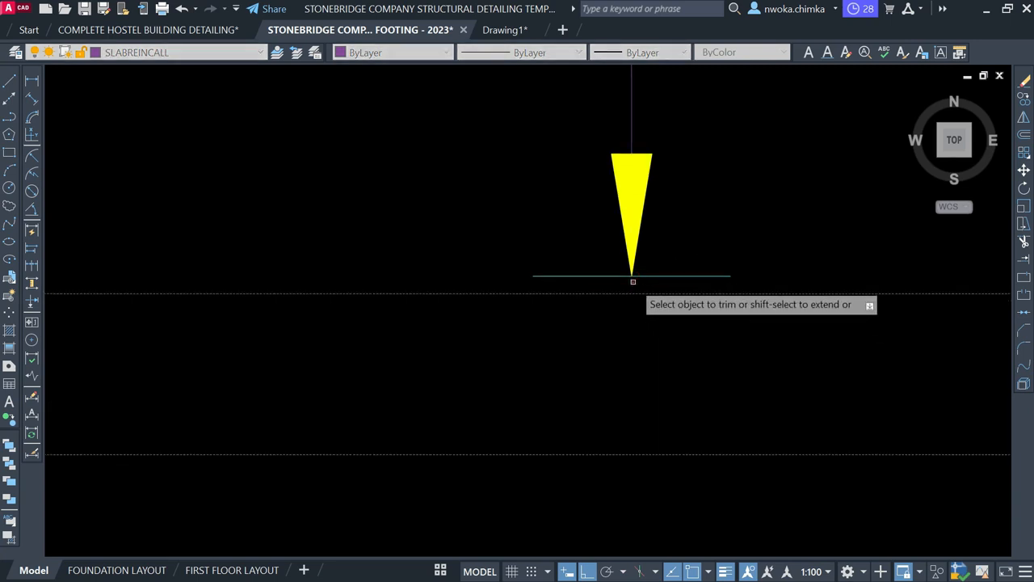
pyautogui.scroll(-5, 643, 367)
pyautogui.click(556, 314)
pyautogui.click(730, 397)
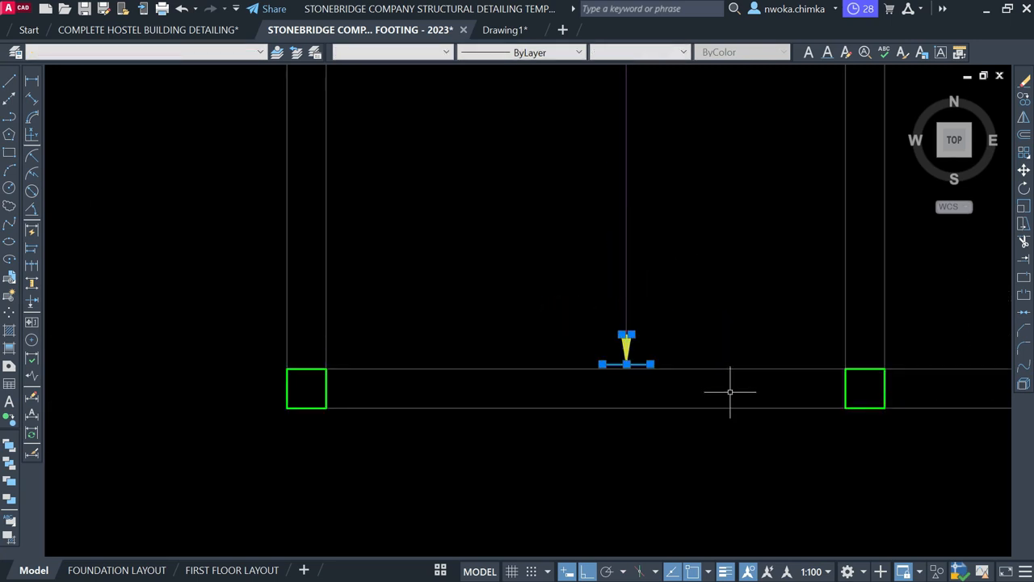
pyautogui.scroll(-4, 730, 392)
pyautogui.press('Escape')
# Copy an upward arrowhead with its end tick from the finished slab plan to the upper end of the vertical line.
pyautogui.scroll(-5, 808, 347)
pyautogui.scroll(-3, 541, 339)
pyautogui.scroll(9, 566, 348)
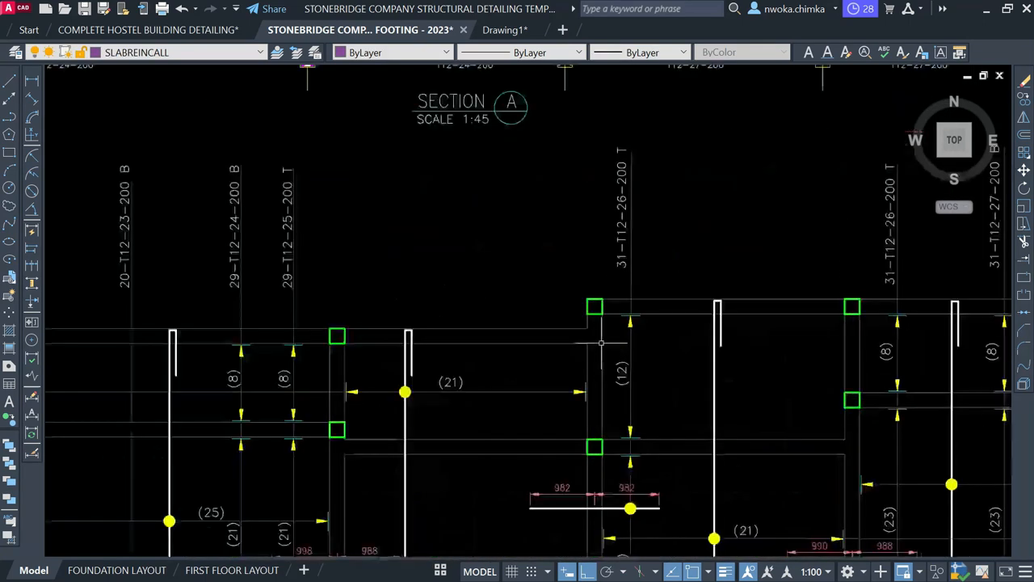
pyautogui.scroll(2, 601, 344)
pyautogui.scroll(4, 623, 293)
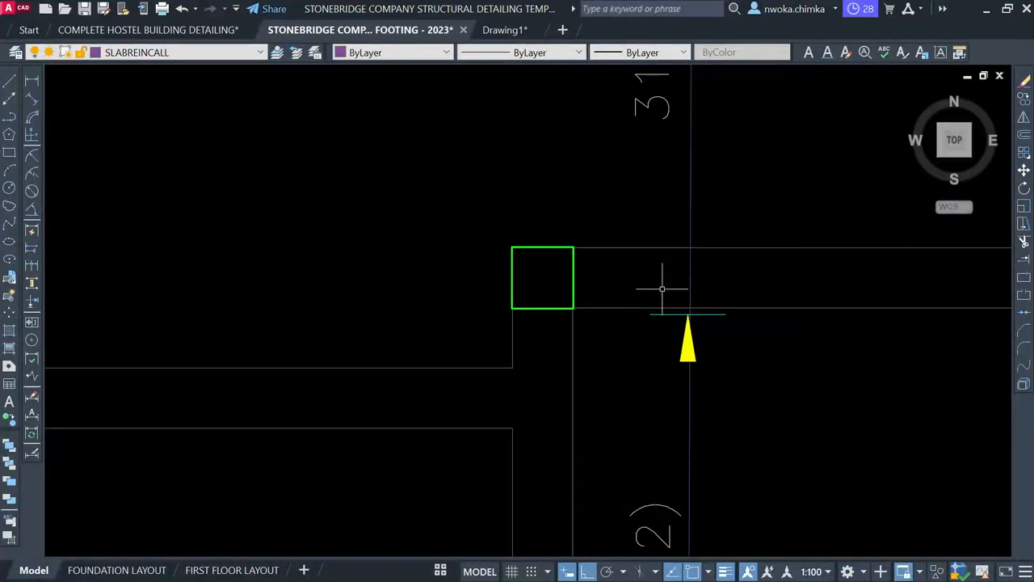
pyautogui.scroll(-5, 737, 279)
pyautogui.scroll(4, 394, 314)
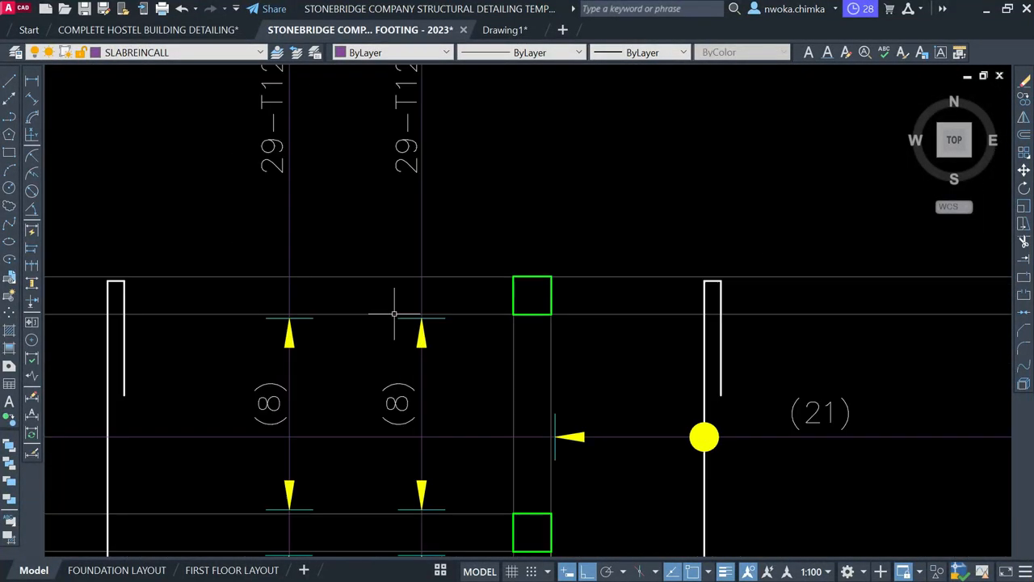
pyautogui.scroll(4, 391, 307)
pyautogui.click(383, 296)
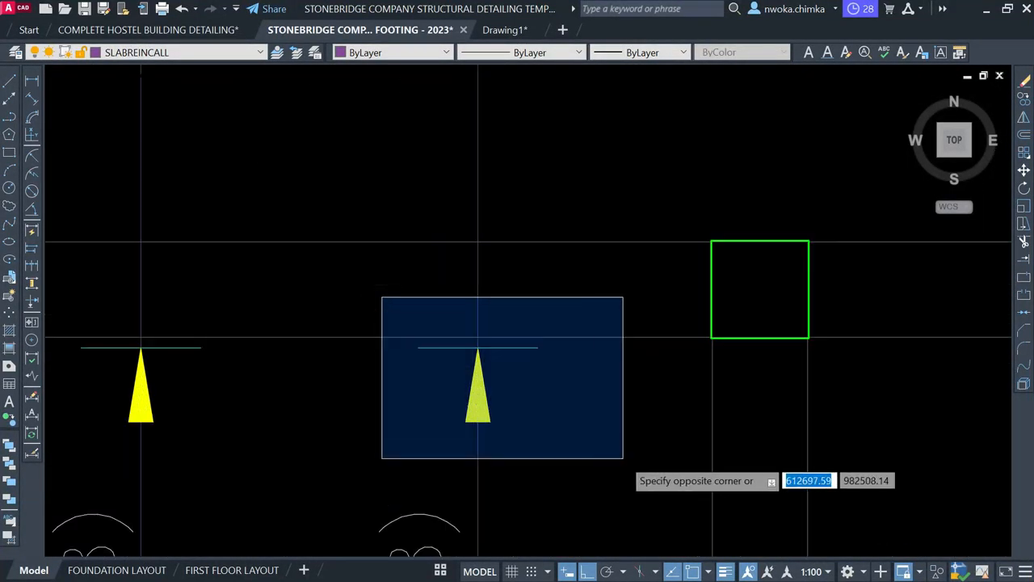
pyautogui.click(628, 446)
pyautogui.press('Return')
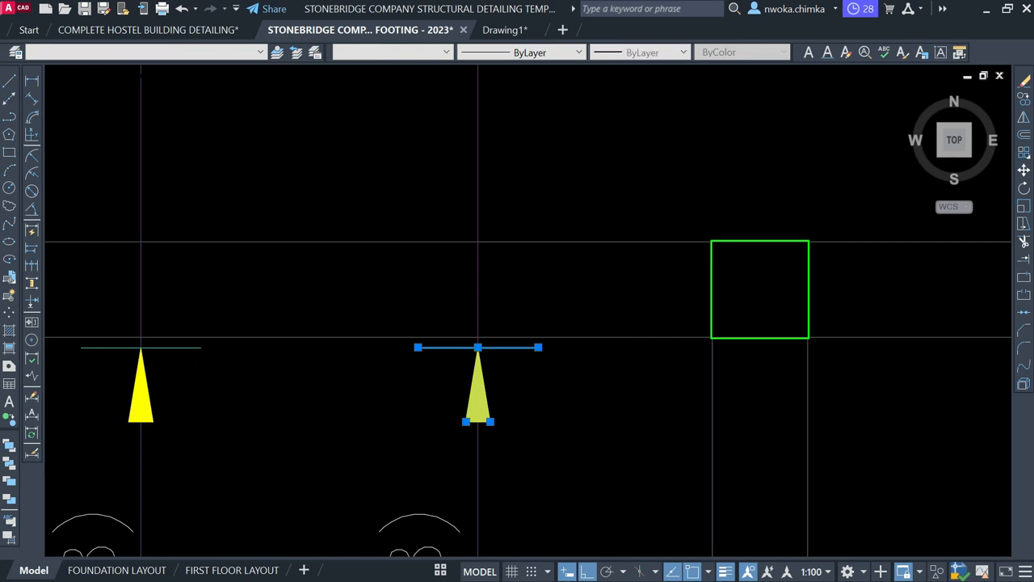
pyautogui.scroll(5, 478, 327)
pyautogui.click(480, 342)
pyautogui.scroll(-10, 358, 367)
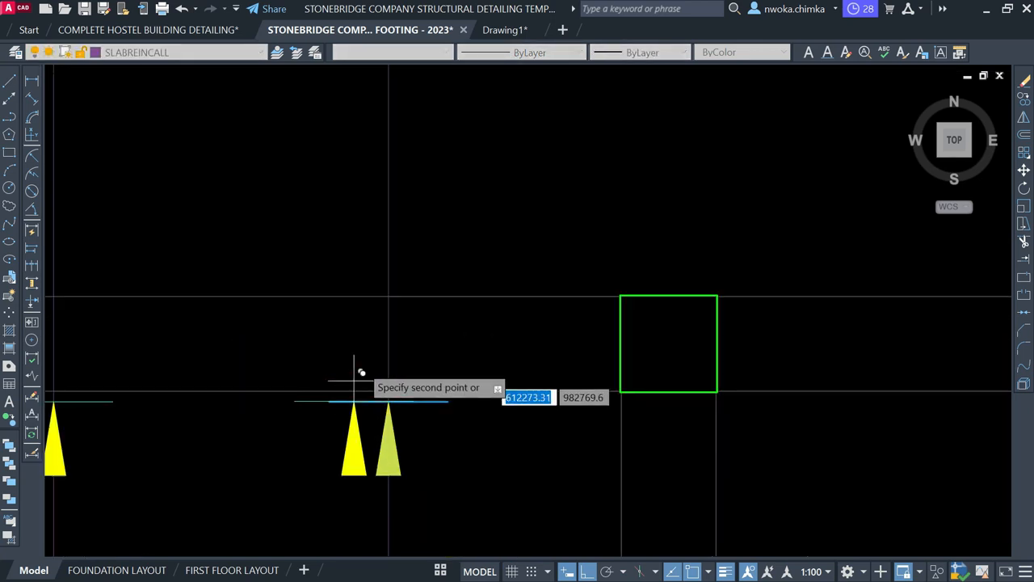
pyautogui.scroll(12, 744, 330)
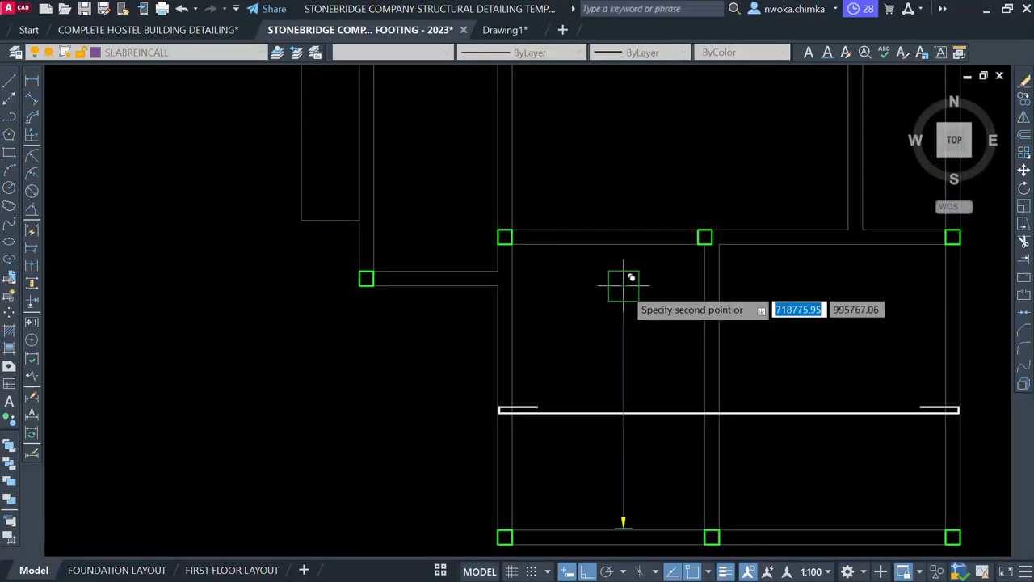
pyautogui.click(653, 276)
# Copy the yellow dot marker from the finished slab plan to where the vertical line crosses the hooked bar.
pyautogui.scroll(-8, 825, 264)
pyautogui.scroll(-2, 824, 263)
pyautogui.scroll(12, 384, 311)
pyautogui.click(391, 346)
pyautogui.click(435, 393)
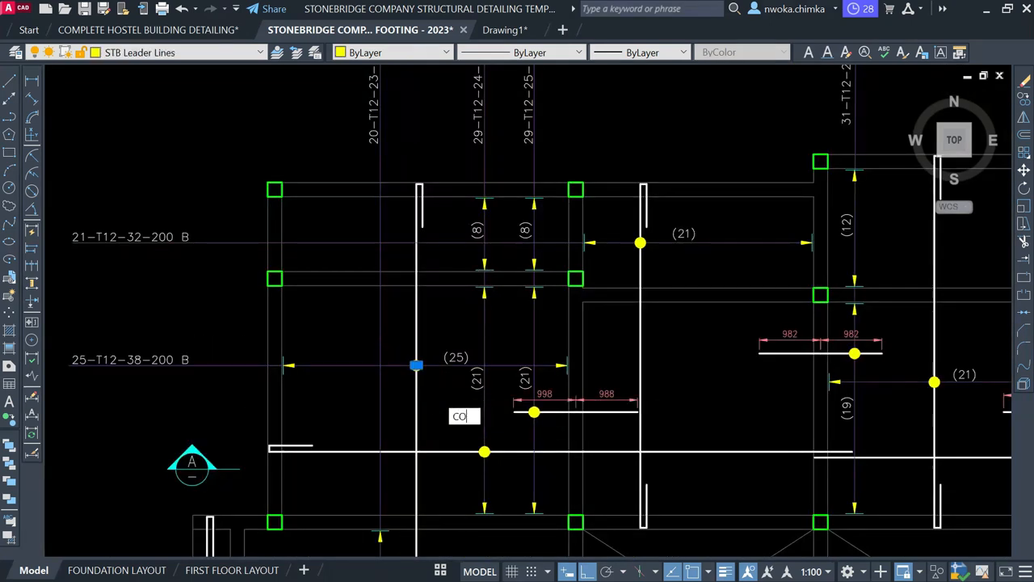
pyautogui.press('Return')
pyautogui.scroll(6, 414, 367)
pyautogui.click(413, 375)
pyautogui.scroll(-2, 408, 374)
pyautogui.scroll(-10, 308, 341)
pyautogui.scroll(2, 598, 356)
pyautogui.scroll(14, 622, 323)
pyautogui.click(571, 299)
pyautogui.press('Return')
pyautogui.scroll(4, 558, 392)
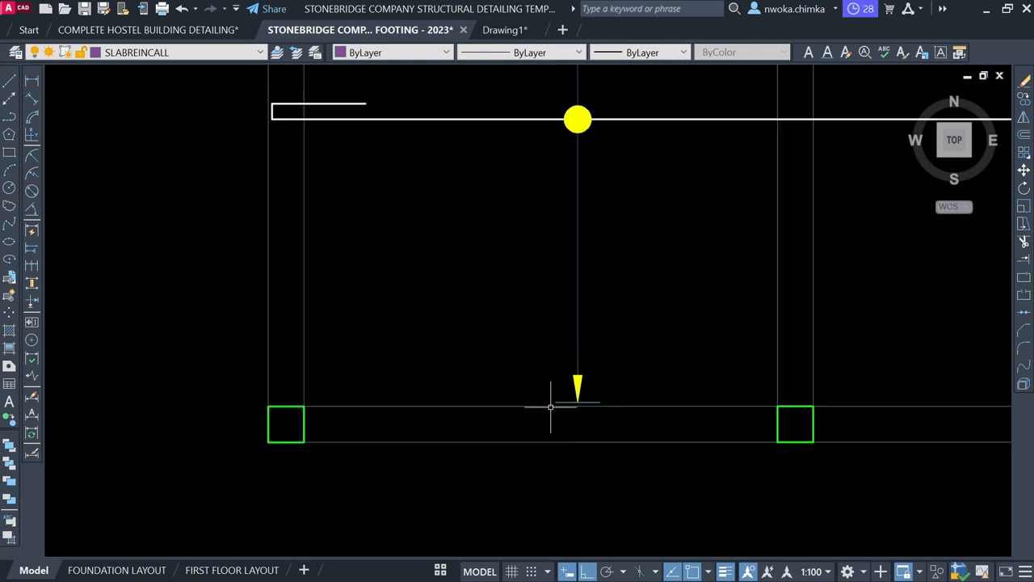
# Examine the new distribution line's arrowheads and dot marker and compare their proportions with the finished slab plan.
pyautogui.scroll(2, 550, 407)
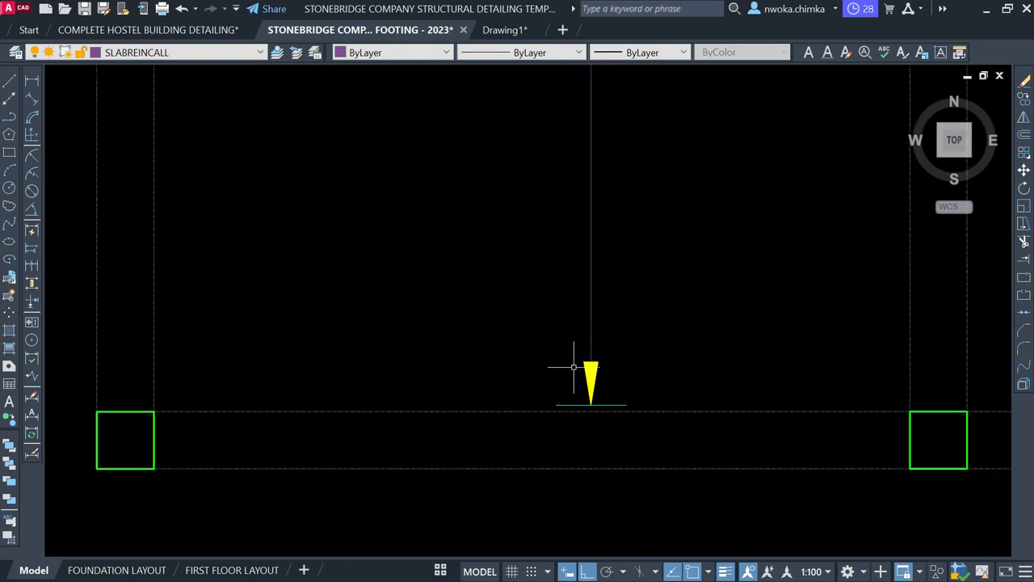
pyautogui.scroll(-3, 578, 362)
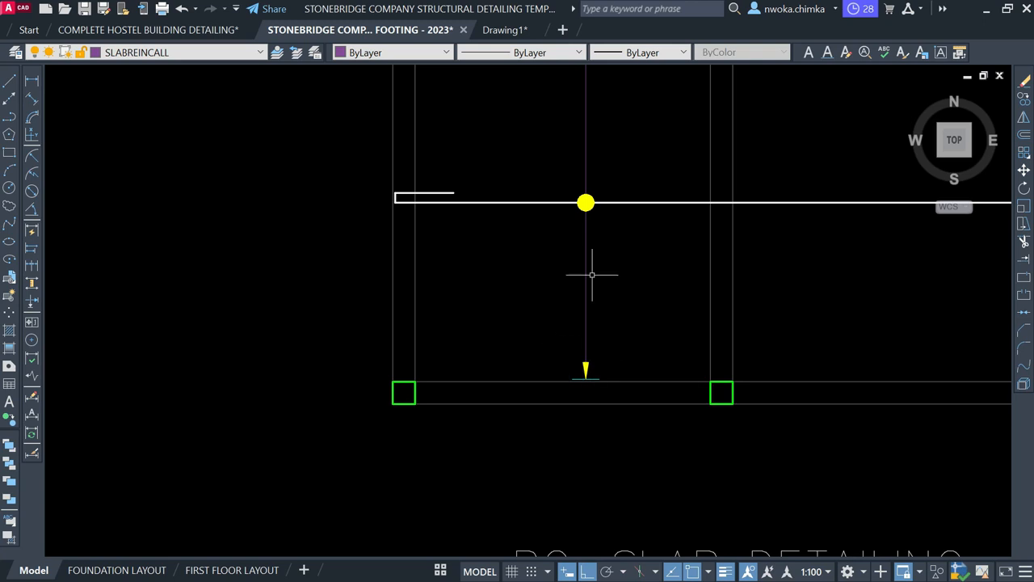
pyautogui.moveTo(592, 275); pyautogui.dragTo(537, 396, button='middle')
pyautogui.scroll(3, 541, 315)
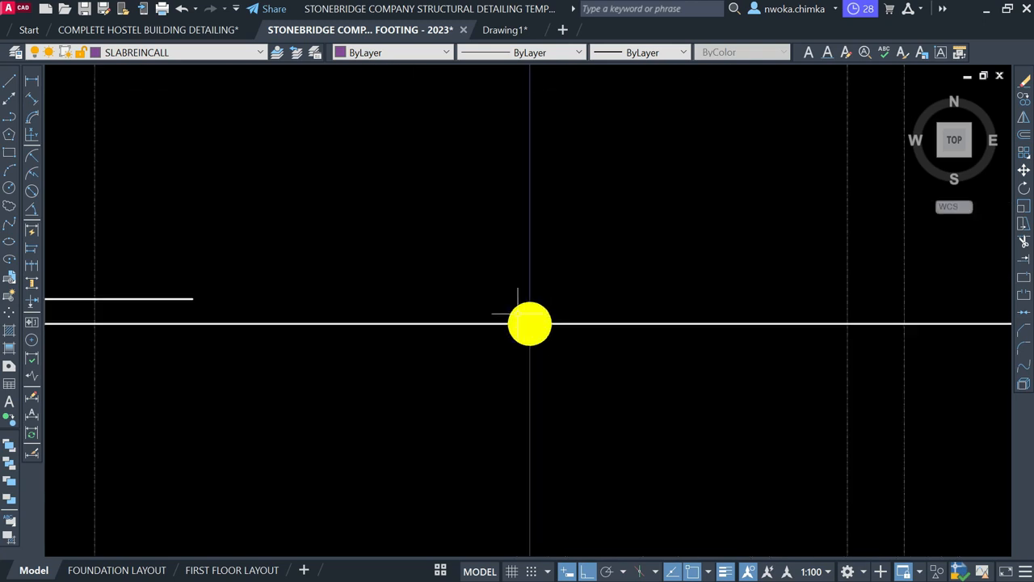
pyautogui.scroll(3, 527, 321)
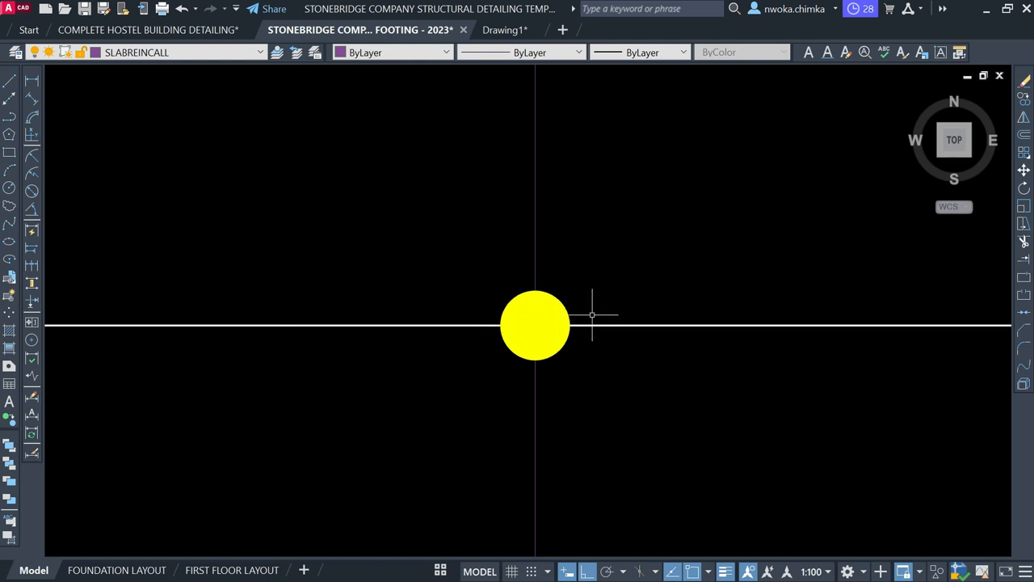
pyautogui.scroll(-8, 577, 315)
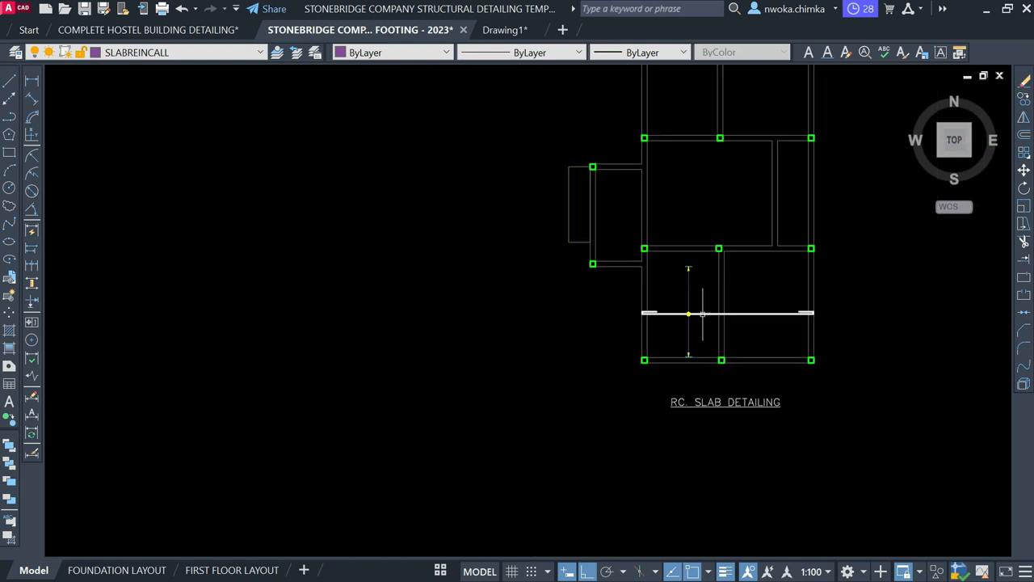
pyautogui.scroll(-2, 549, 286)
pyautogui.moveTo(89, 386); pyautogui.dragTo(336, 348, button='middle')
pyautogui.scroll(4, 269, 354)
pyautogui.scroll(-4, 304, 345)
pyautogui.scroll(4, 326, 357)
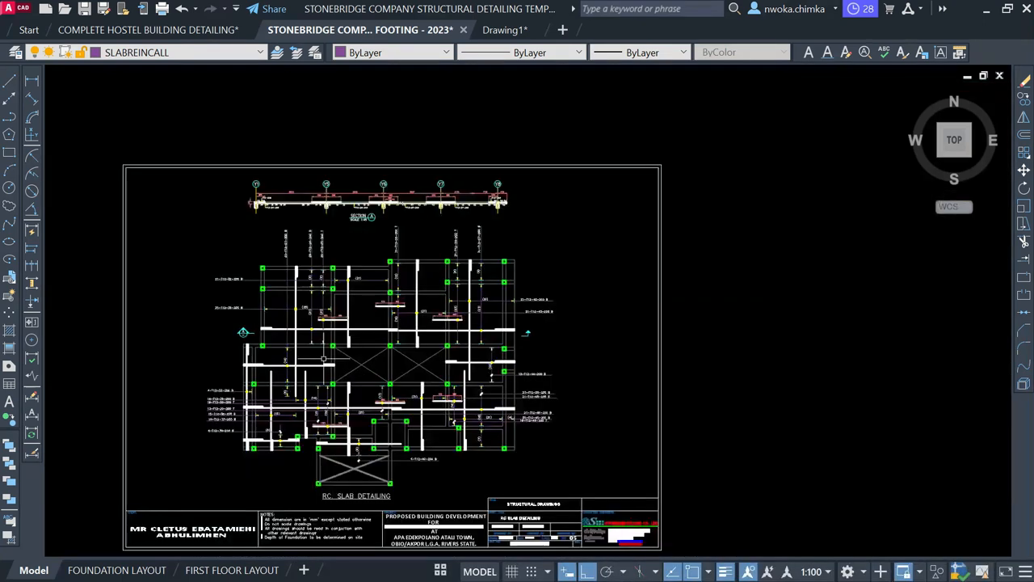
pyautogui.moveTo(518, 351); pyautogui.dragTo(359, 363, button='middle')
pyautogui.scroll(-1, 359, 363)
pyautogui.moveTo(773, 346); pyautogui.dragTo(505, 409, button='middle')
pyautogui.moveTo(962, 369); pyautogui.dragTo(638, 404, button='middle')
pyautogui.scroll(1, 698, 315)
pyautogui.scroll(4, 595, 335)
pyautogui.scroll(4, 555, 283)
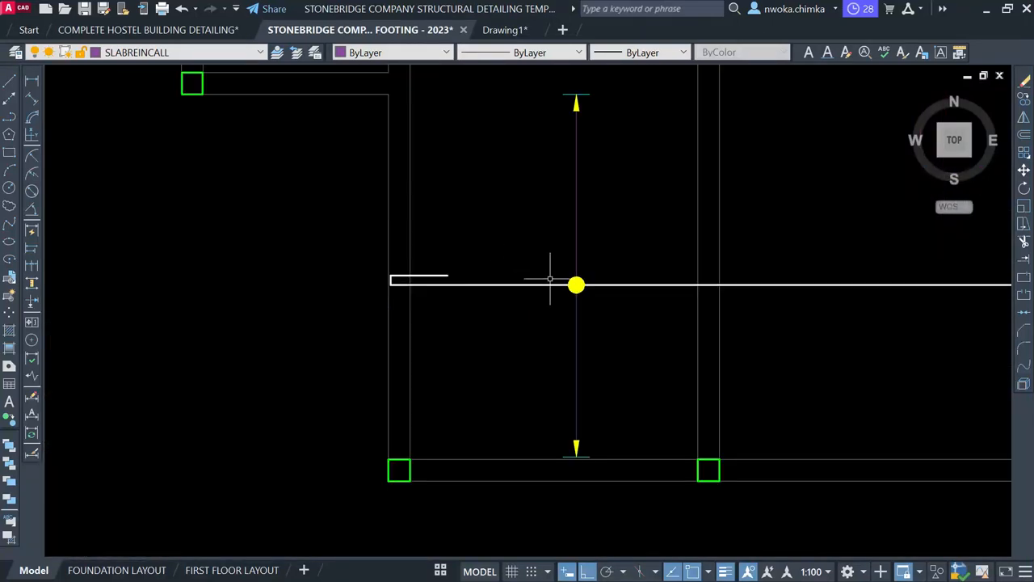
# Scale the yellow dot marker on the hooked bar by a factor of 0.5 about its centre.
pyautogui.press('Escape')
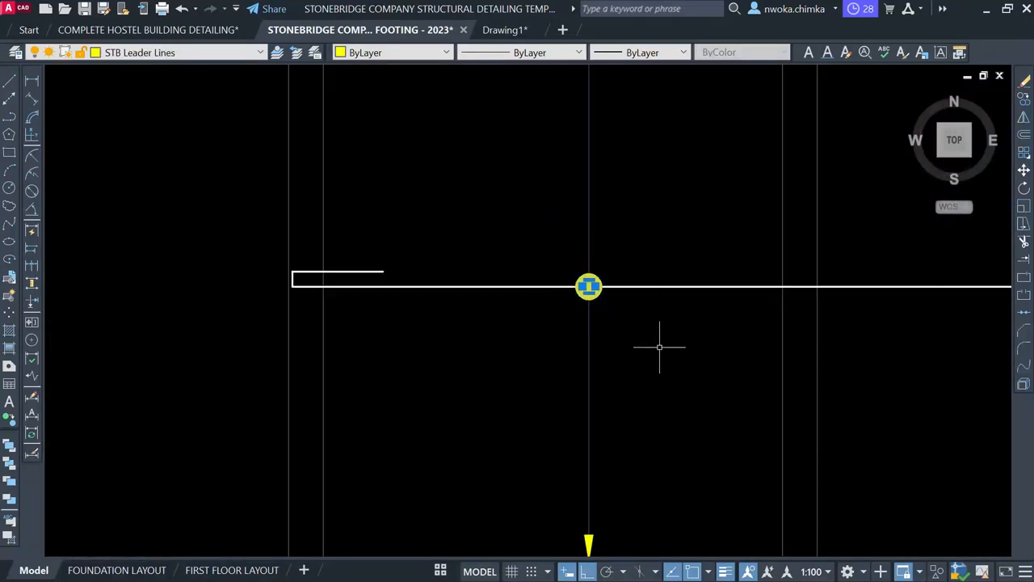
pyautogui.write('SC')
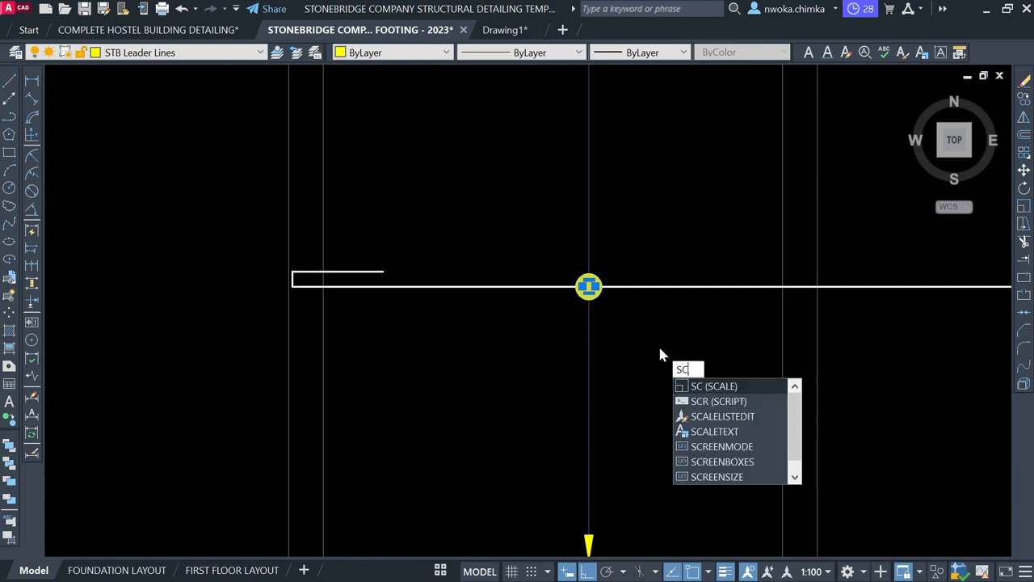
pyautogui.press('Return')
pyautogui.scroll(4, 623, 289)
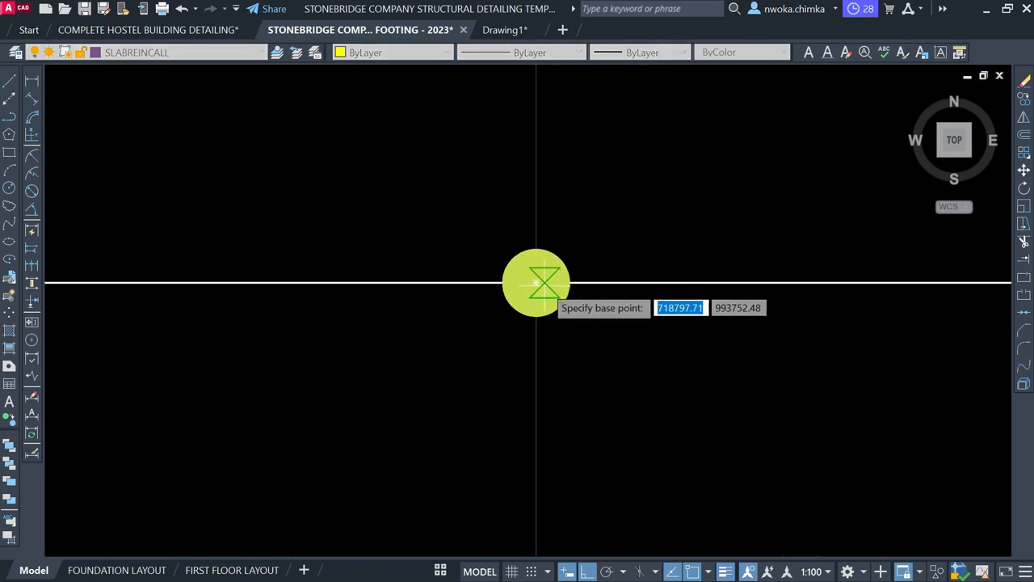
pyautogui.click(536, 282)
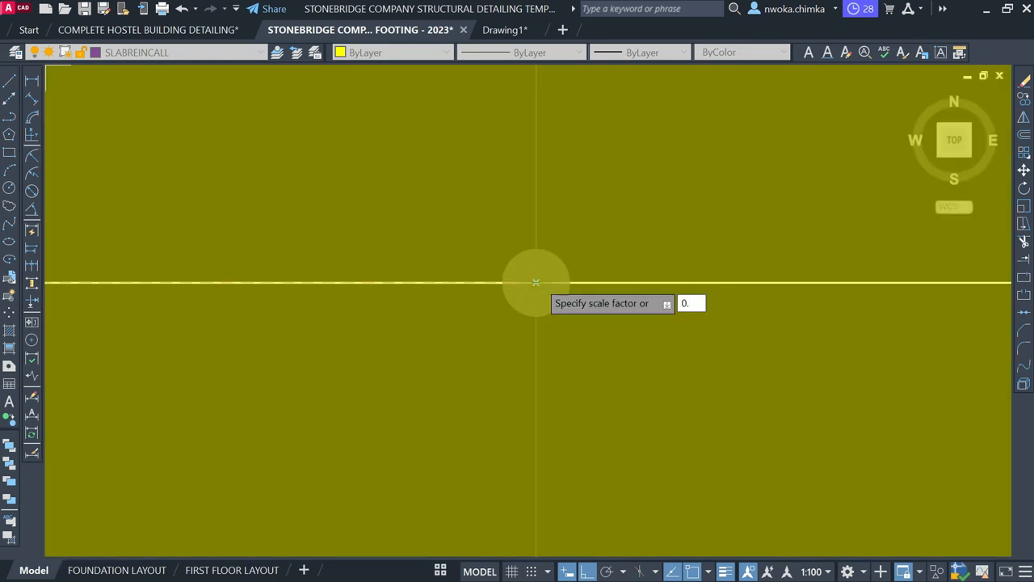
pyautogui.write('0.5')
pyautogui.press('Return')
pyautogui.scroll(-2, 563, 273)
pyautogui.scroll(-2, 548, 281)
pyautogui.scroll(2, 543, 250)
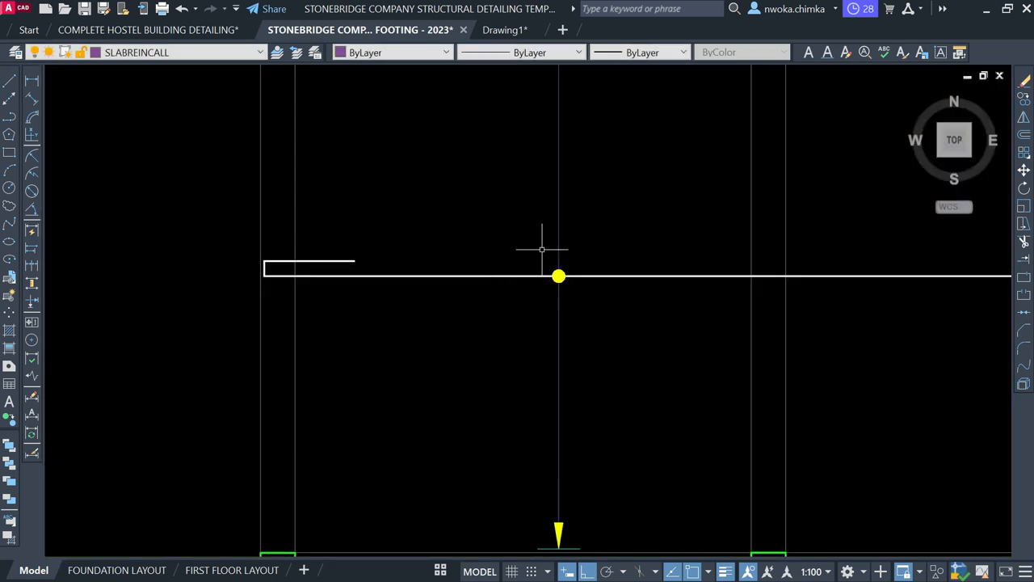
# Scale the upward arrowhead and its end tick by a factor of 0.8 about the arrowhead's tip.
pyautogui.scroll(-3, 556, 276)
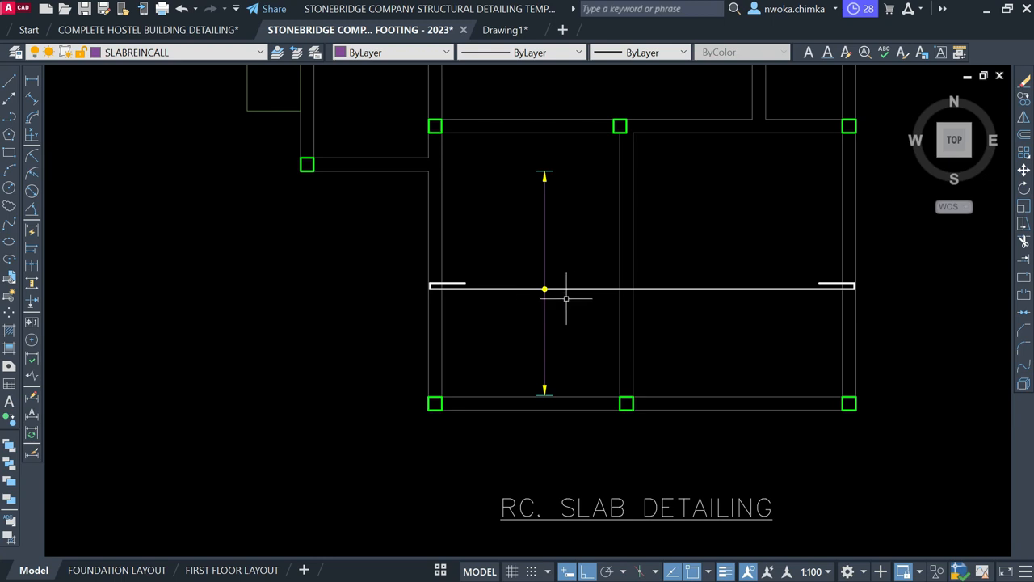
pyautogui.scroll(2, 557, 194)
pyautogui.scroll(5, 535, 159)
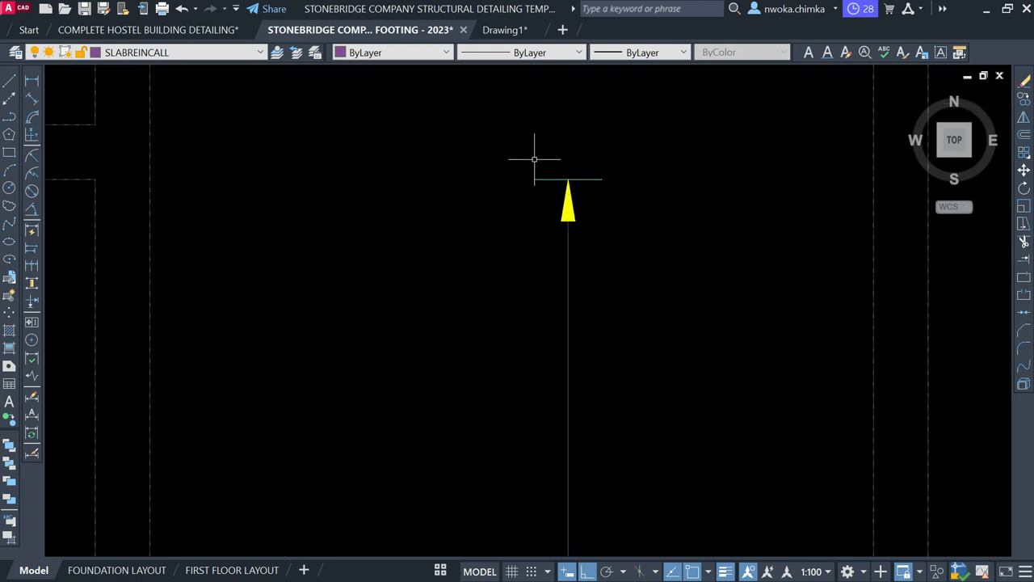
pyautogui.moveTo(483, 152); pyautogui.dragTo(681, 289)
pyautogui.write('SC')
pyautogui.press('Return')
pyautogui.scroll(4, 566, 162)
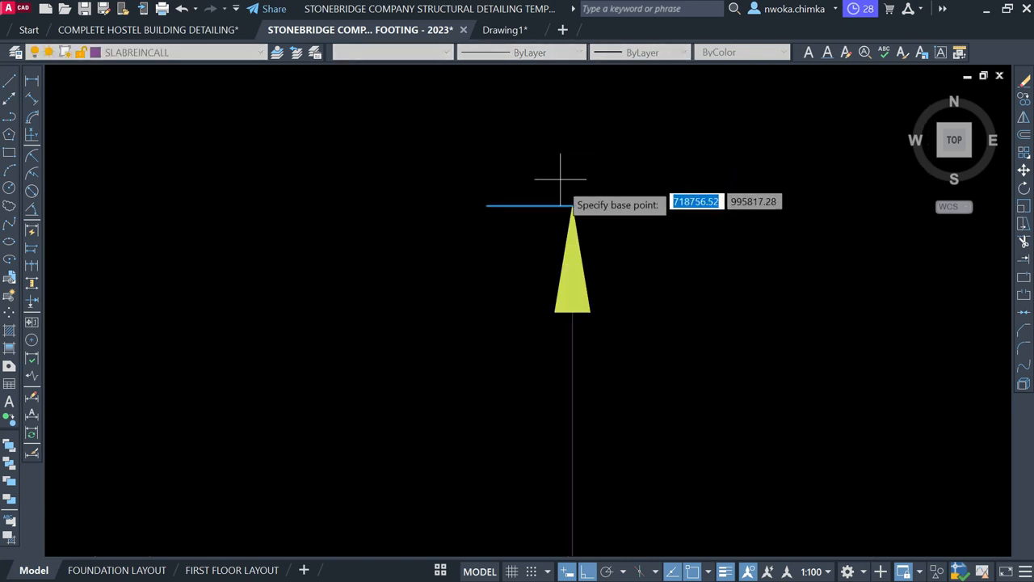
pyautogui.click(572, 206)
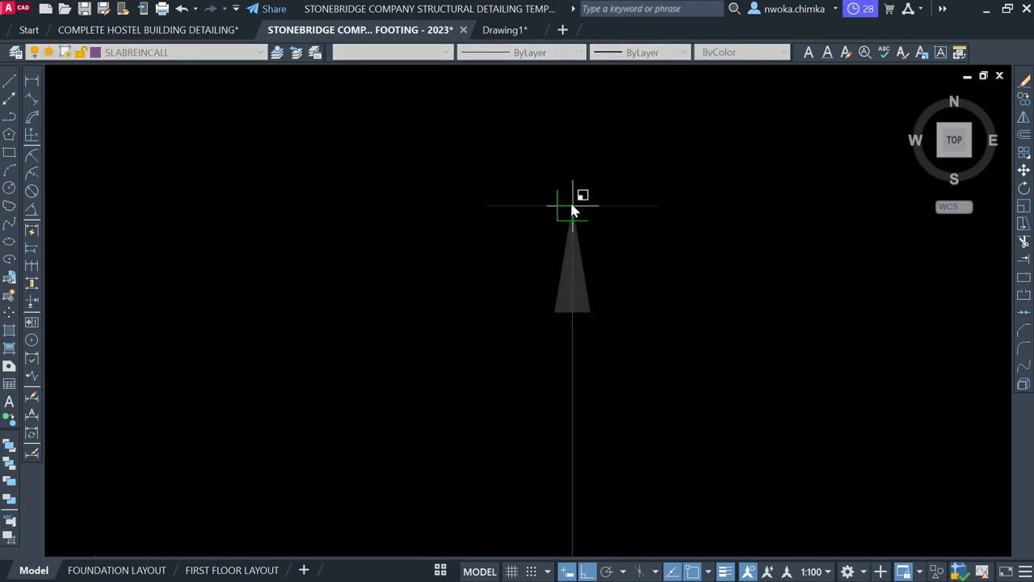
pyautogui.write('0.8')
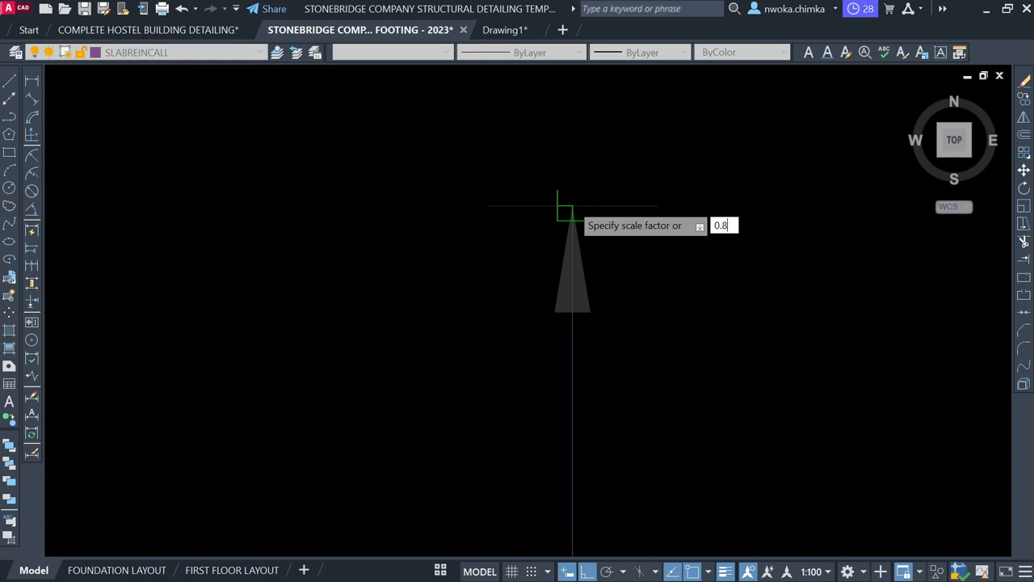
pyautogui.press('Return')
pyautogui.scroll(-4, 566, 162)
pyautogui.scroll(2, 541, 255)
pyautogui.click(540, 255)
pyautogui.click(651, 341)
pyautogui.press('Return')
pyautogui.scroll(5, 611, 300)
pyautogui.scroll(4, 593, 291)
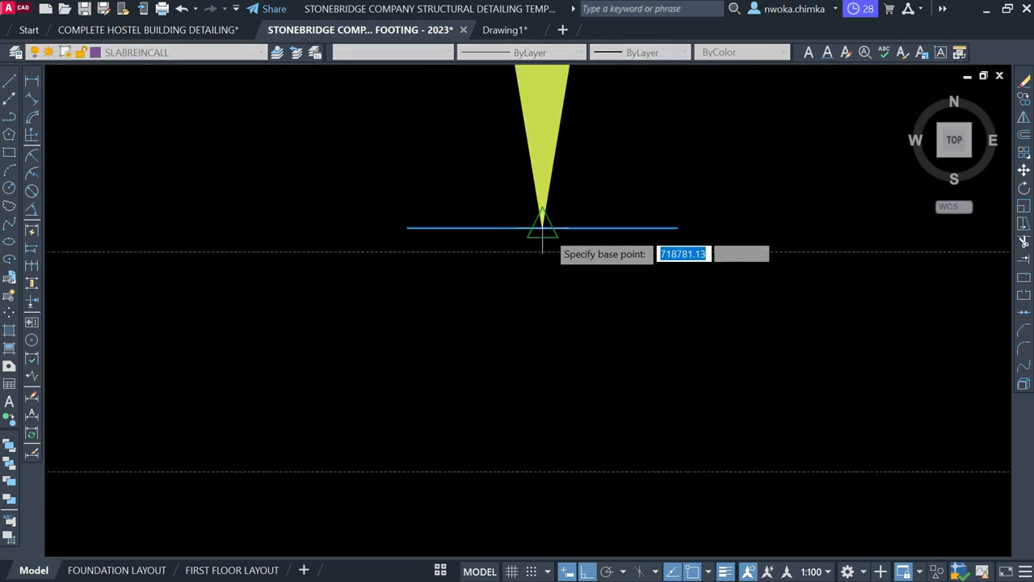
pyautogui.scroll(-4, 544, 347)
pyautogui.press('Escape')
# Scale down the downward arrowhead and its end tick about the arrowhead's tip to match the upper one.
pyautogui.click(475, 194)
pyautogui.click(715, 356)
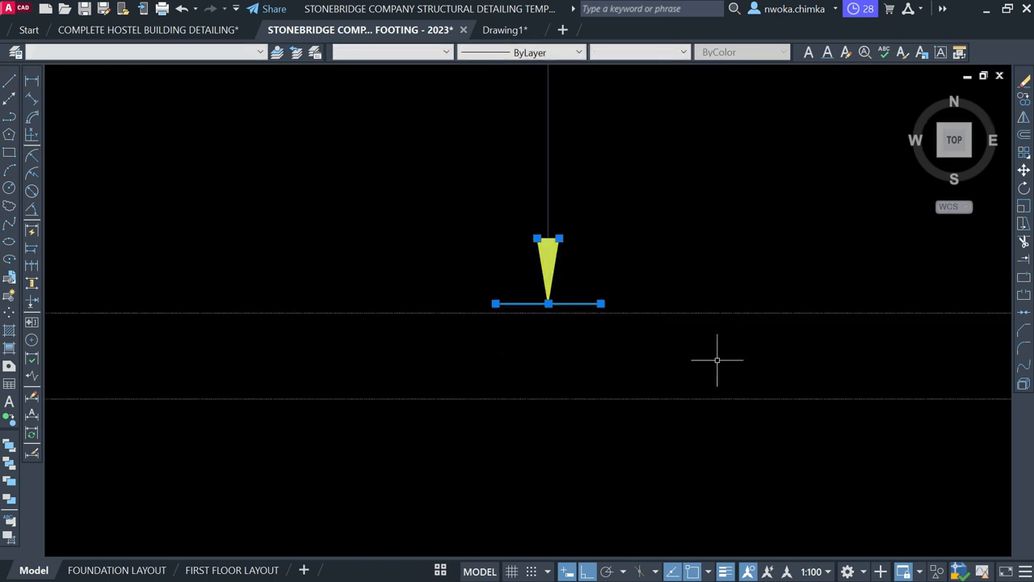
pyautogui.write('SC')
pyautogui.press('Return')
pyautogui.scroll(4, 549, 295)
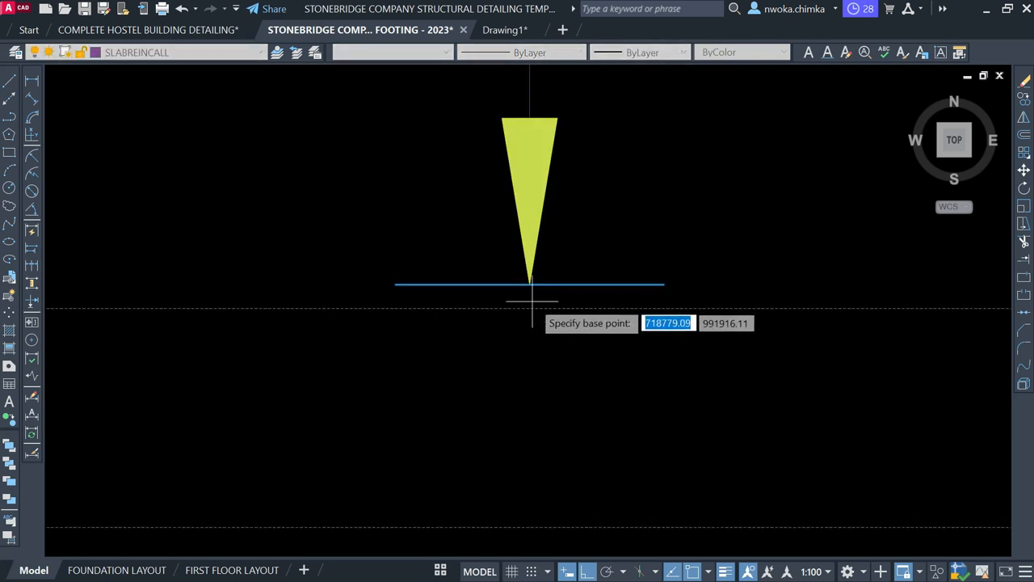
pyautogui.click(529, 283)
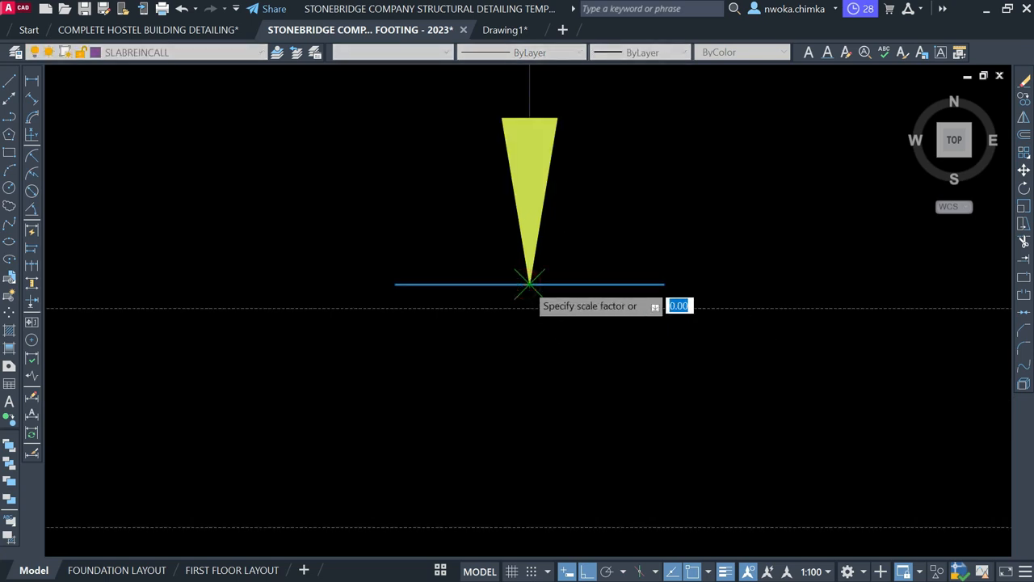
pyautogui.write('0.')
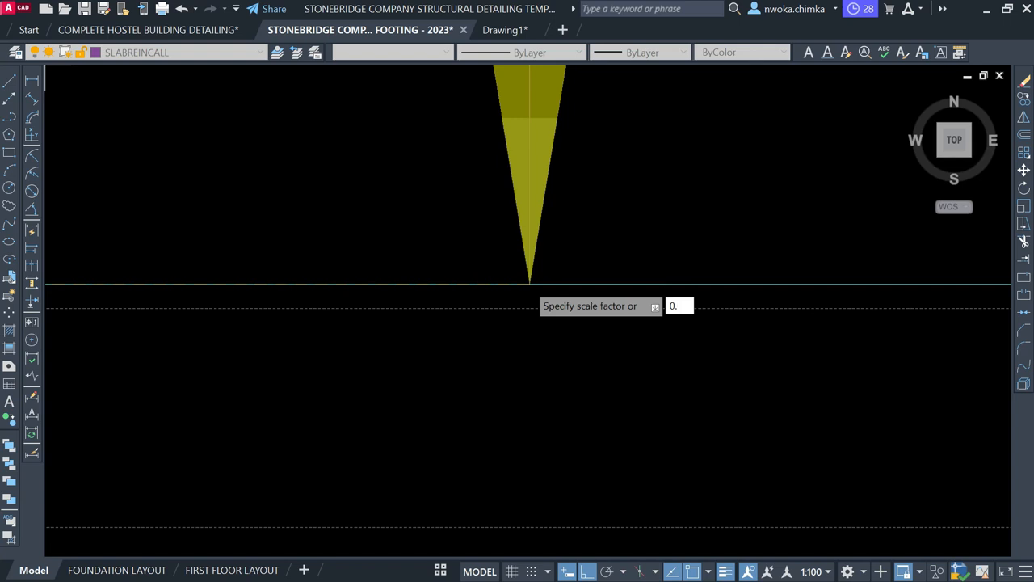
pyautogui.press('Return')
pyautogui.scroll(-4, 522, 367)
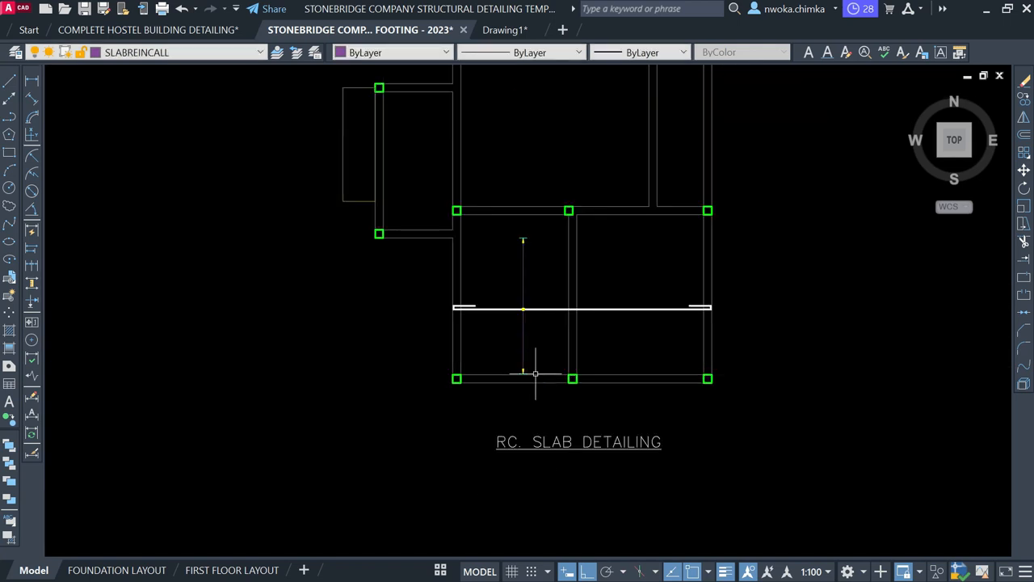
# Scale the yellow dot marker on the hooked bar by a factor of 2 about its centre.
pyautogui.scroll(6, 552, 307)
pyautogui.click(454, 276)
pyautogui.click(575, 386)
pyautogui.write('sc')
pyautogui.press('Return')
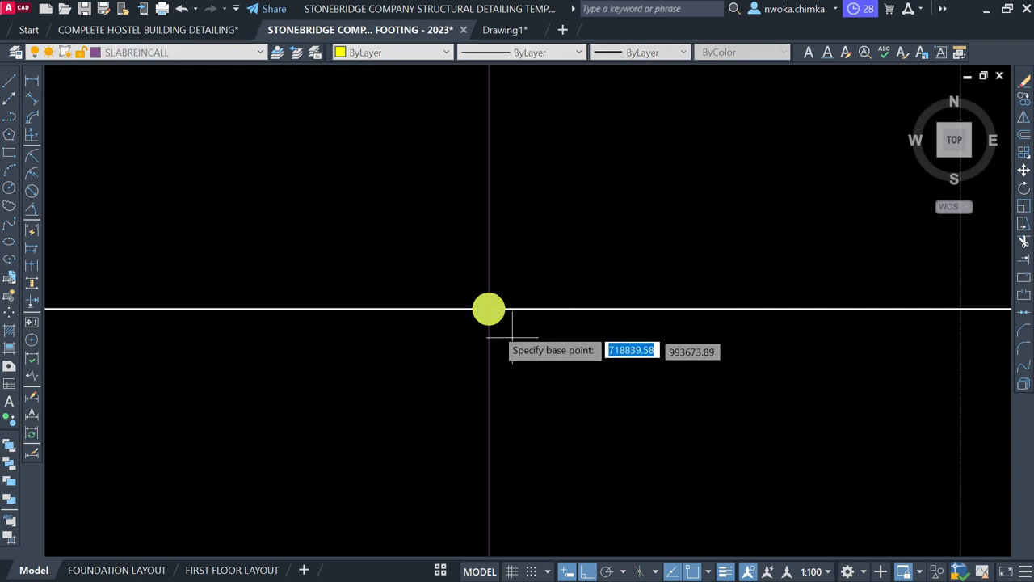
pyautogui.click(488, 310)
pyautogui.write('2')
pyautogui.press('Return')
pyautogui.scroll(-5, 566, 292)
pyautogui.scroll(2, 563, 299)
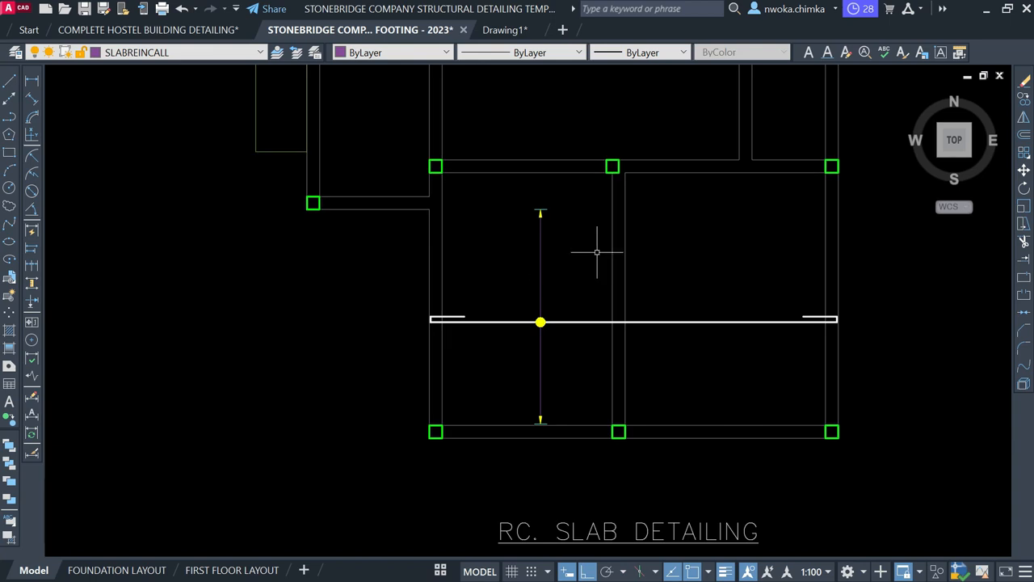
# Try copying the hooked bar from the yellow dot towards the lower and upper ends of the distribution line.
pyautogui.scroll(2, 442, 316)
pyautogui.click(424, 314)
pyautogui.click(523, 279)
pyautogui.click(495, 368)
pyautogui.scroll(-2, 388, 309)
pyautogui.scroll(-2, 386, 305)
pyautogui.click(588, 299)
pyautogui.click(715, 339)
pyautogui.write('co')
pyautogui.press('Return')
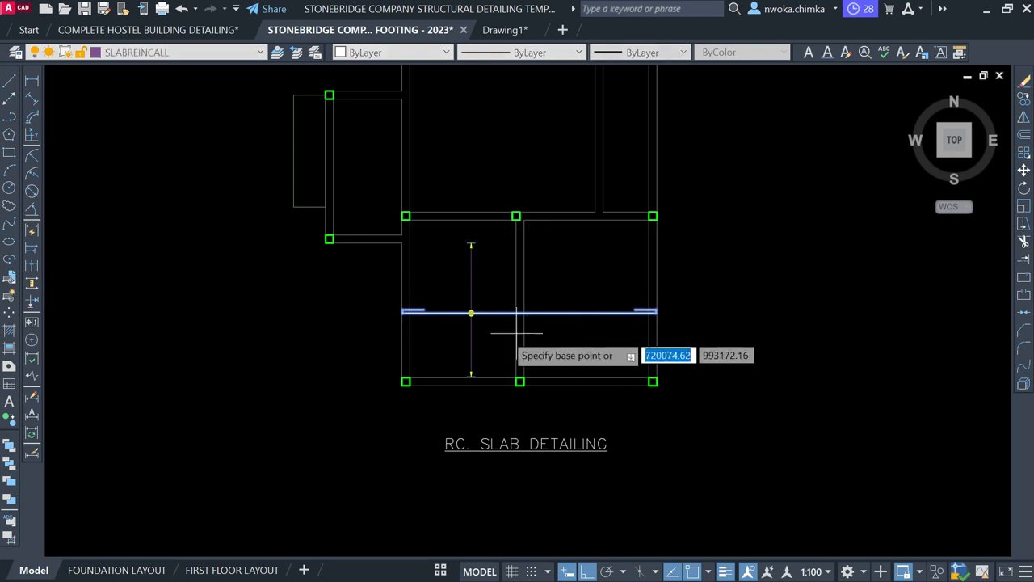
pyautogui.scroll(5, 475, 320)
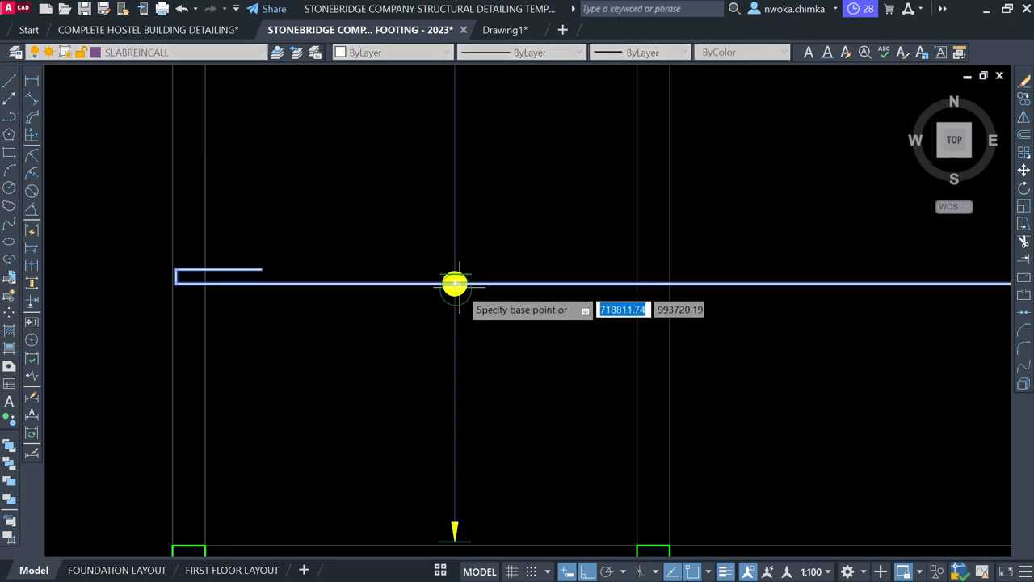
pyautogui.click(455, 284)
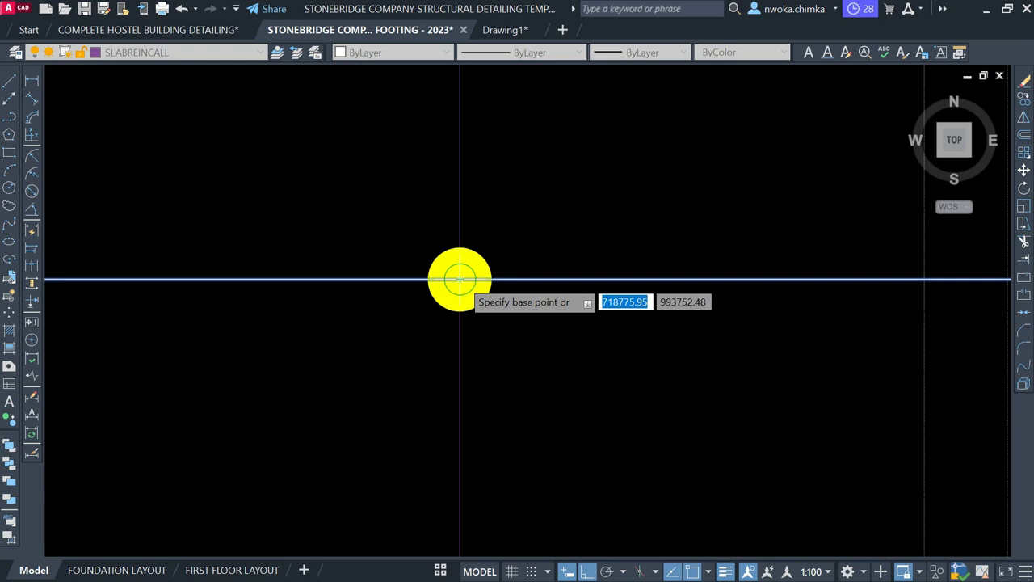
pyautogui.click(455, 283)
pyautogui.scroll(-2, 460, 280)
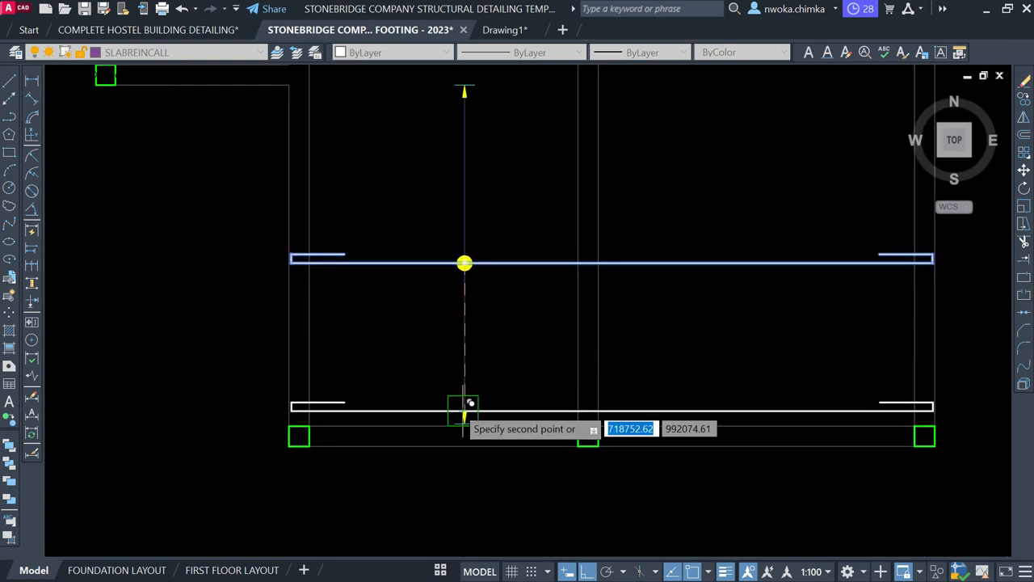
pyautogui.scroll(3, 439, 380)
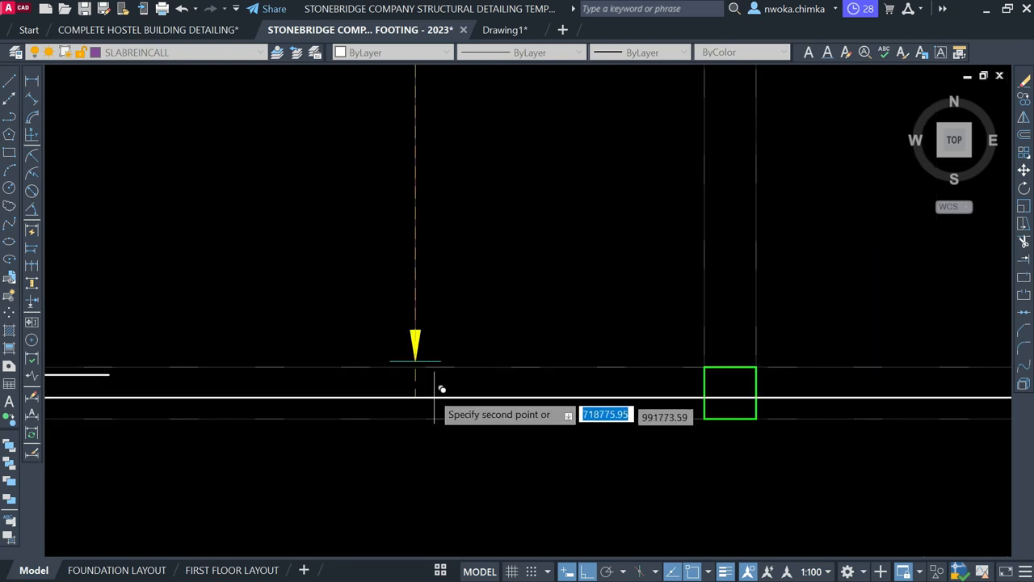
pyautogui.scroll(-4, 426, 333)
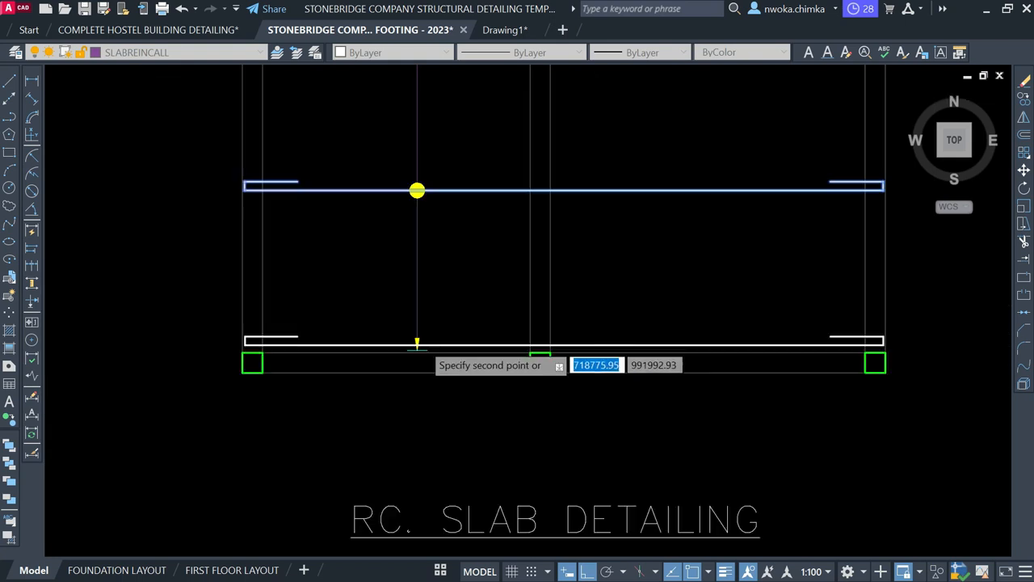
pyautogui.scroll(-2, 666, 514)
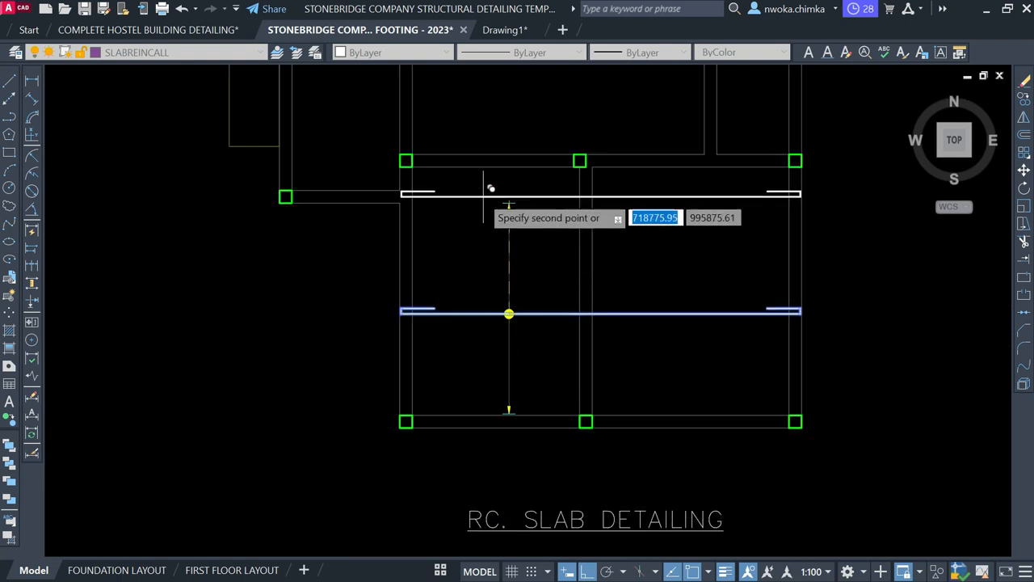
pyautogui.scroll(2, 481, 195)
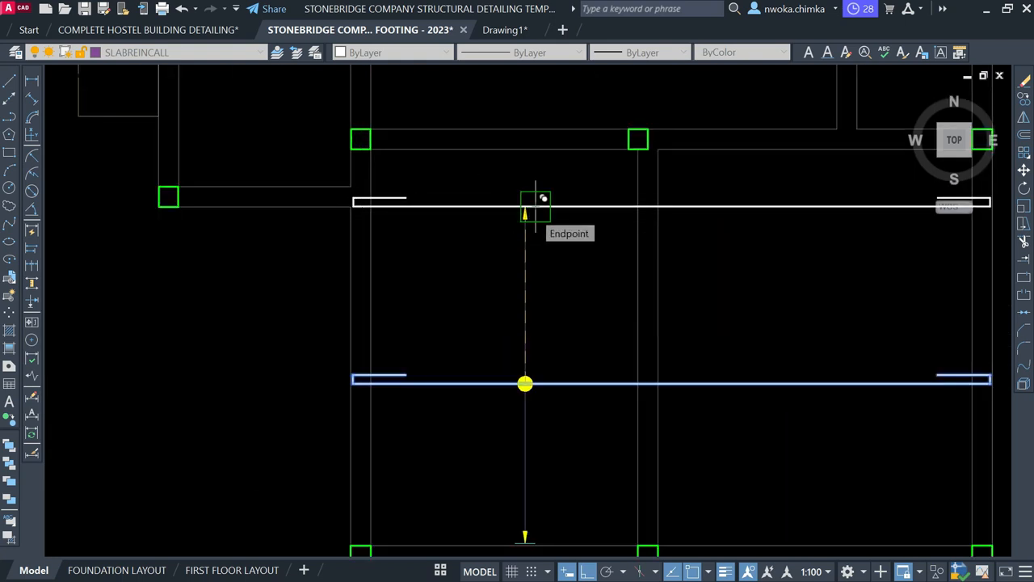
pyautogui.press('Escape')
pyautogui.moveTo(326, 236); pyautogui.dragTo(468, 465, button='middle')
pyautogui.scroll(-4, 418, 150)
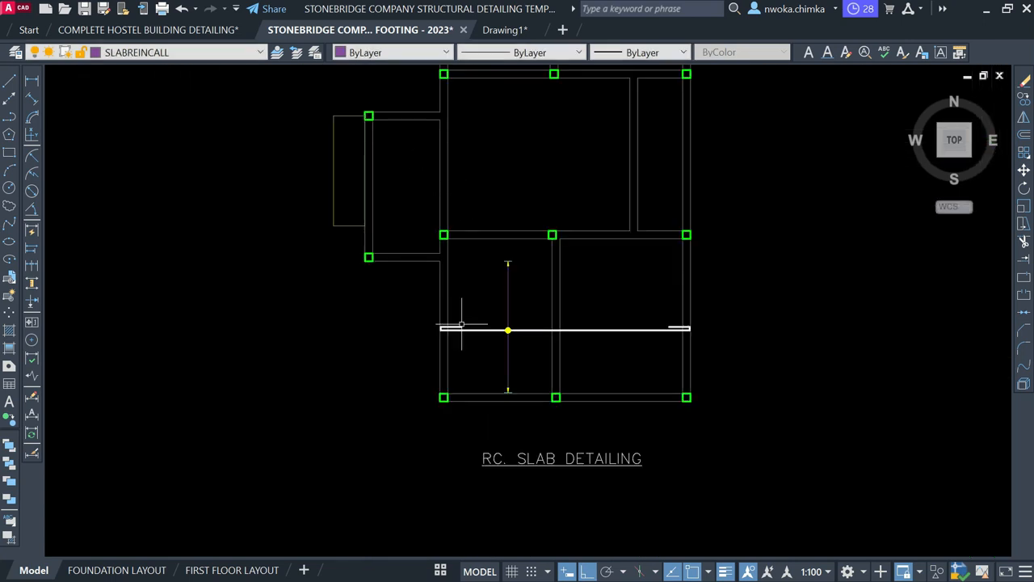
pyautogui.moveTo(514, 248); pyautogui.dragTo(510, 321, button='middle')
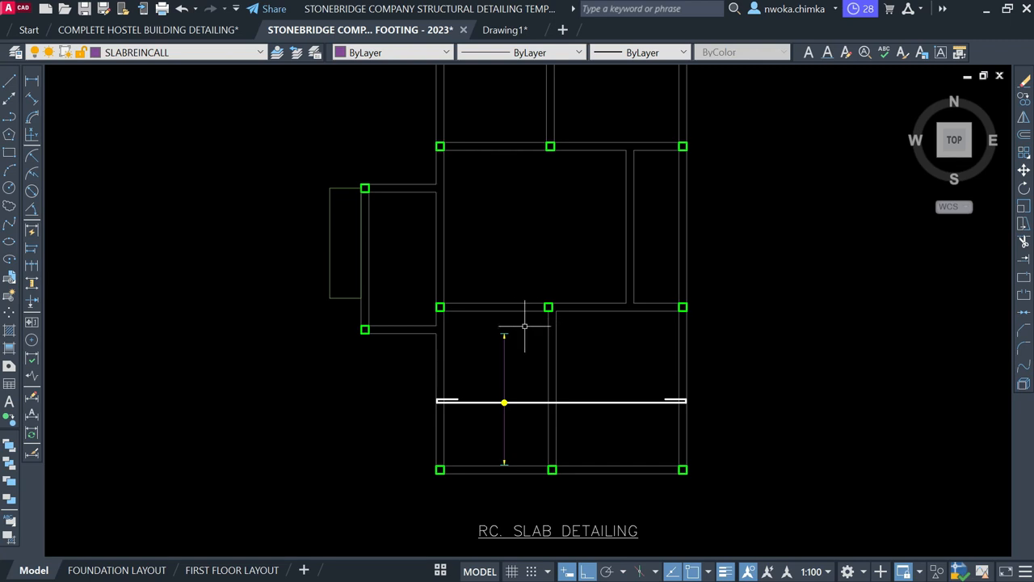
# Make STB Rebars the current layer.
pyautogui.scroll(2, 505, 331)
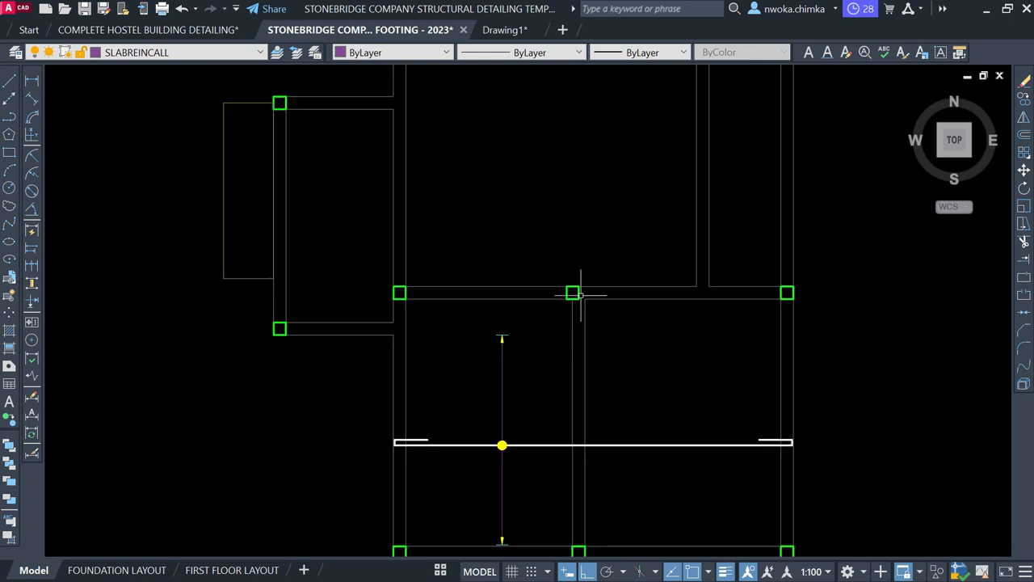
pyautogui.click(185, 53)
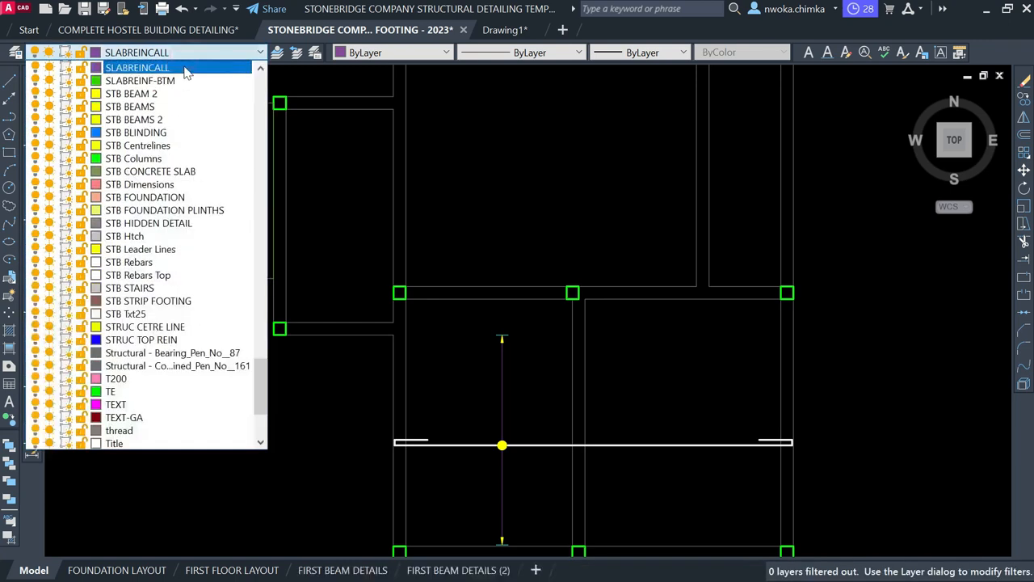
pyautogui.click(122, 264)
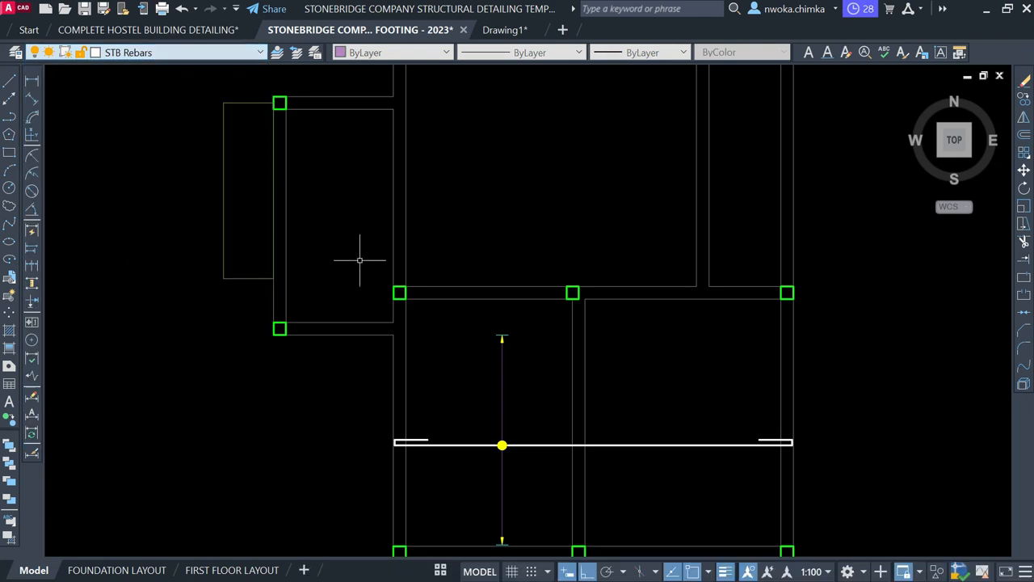
# Draw a horizontal bar line across the middle bay, from the right outer wall face to the outer face of the left projection.
pyautogui.write('L')
pyautogui.press('Return')
pyautogui.moveTo(604, 307); pyautogui.dragTo(528, 386, button='middle')
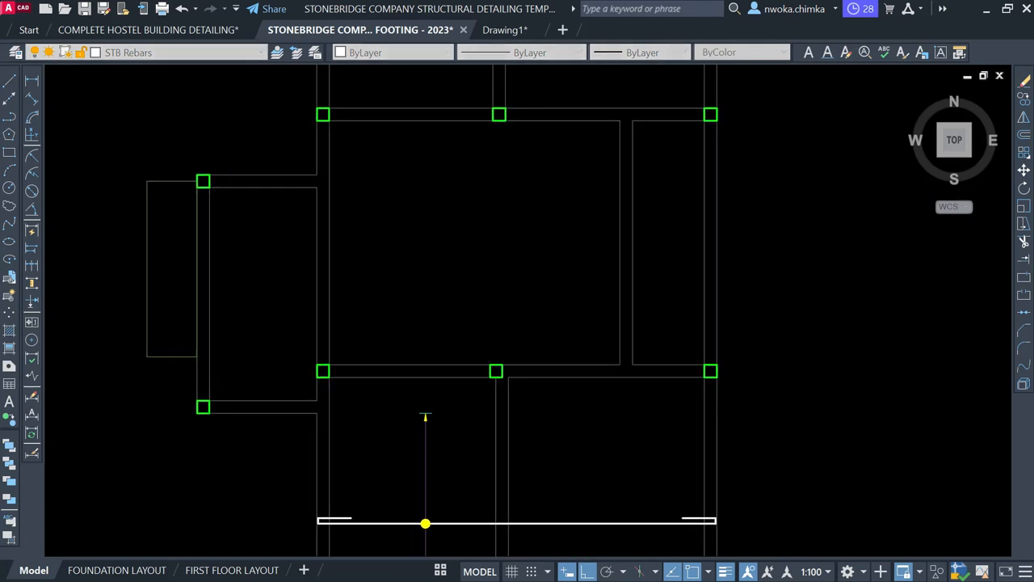
pyautogui.scroll(-2, 744, 295)
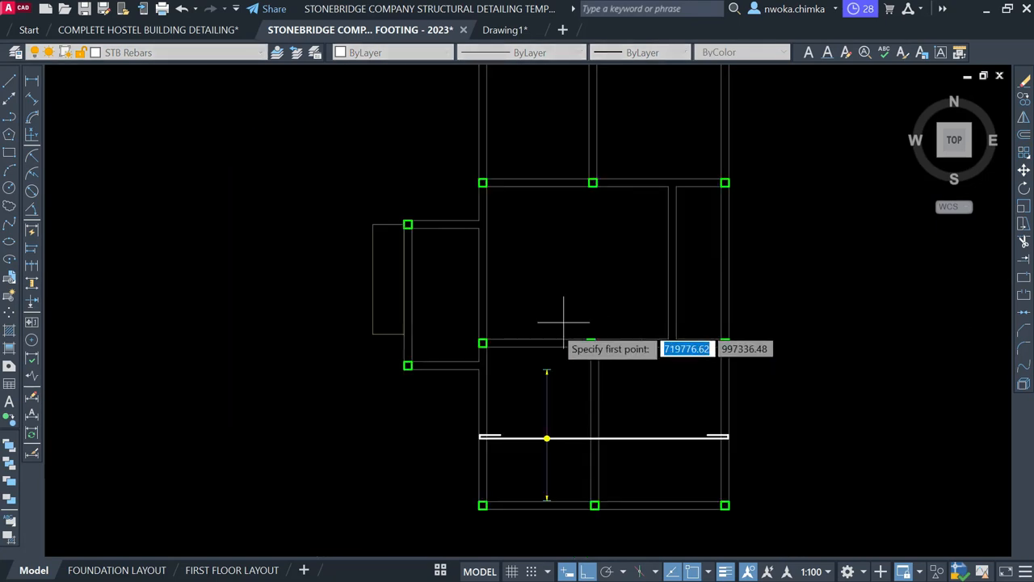
pyautogui.scroll(8, 727, 313)
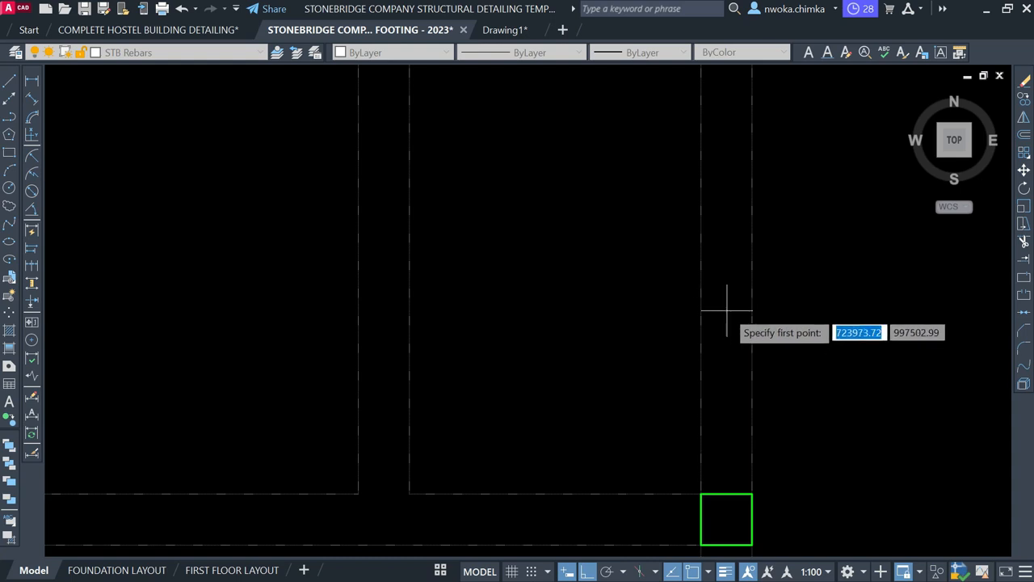
pyautogui.scroll(-4, 747, 327)
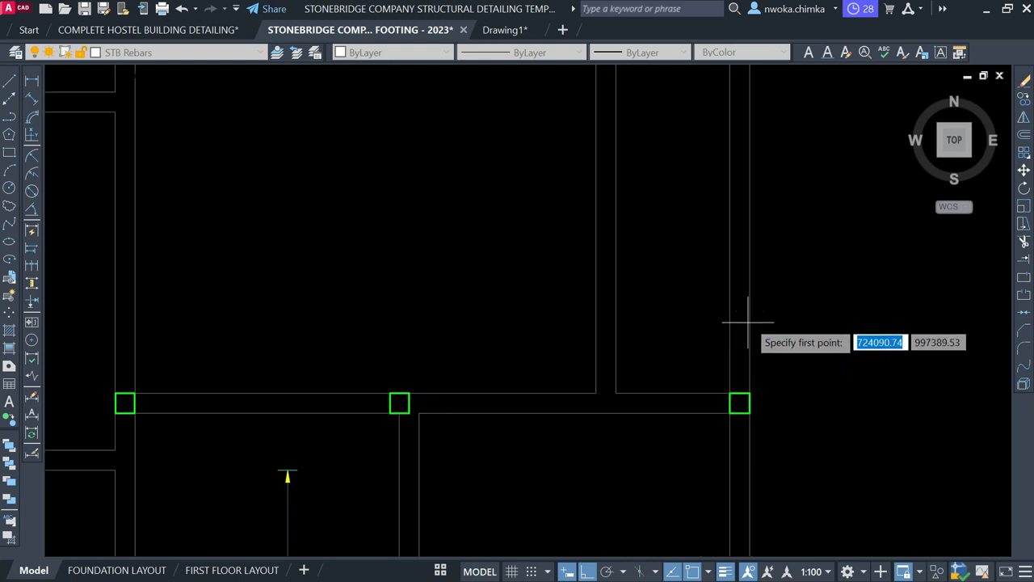
pyautogui.click(749, 311)
pyautogui.scroll(-4, 859, 340)
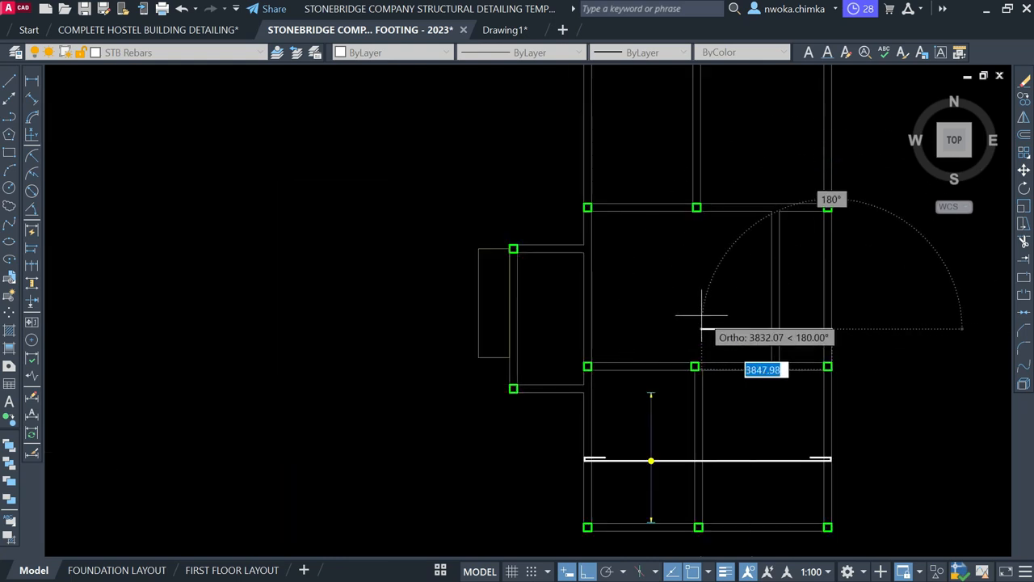
pyautogui.scroll(2, 529, 335)
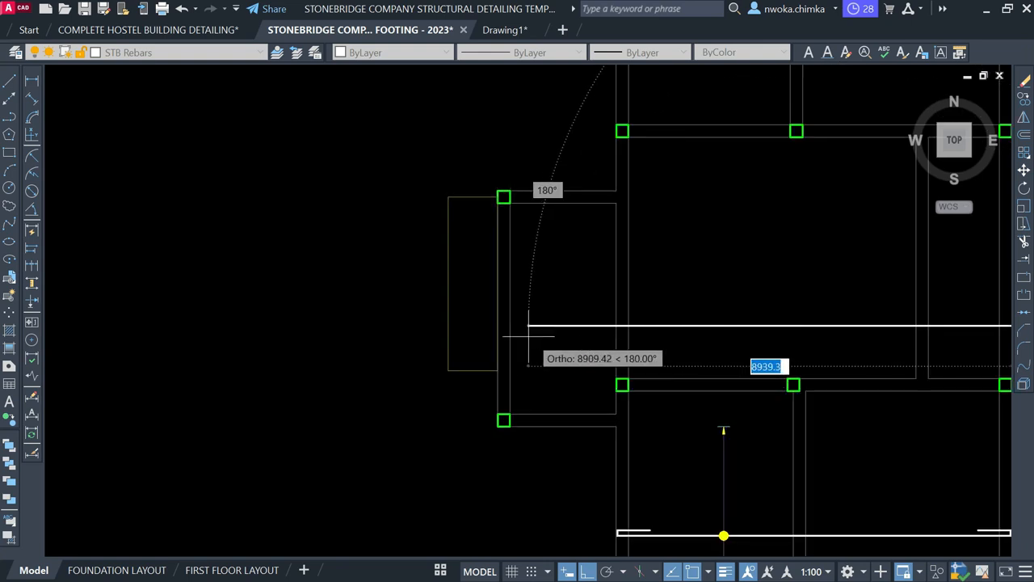
pyautogui.scroll(2, 529, 336)
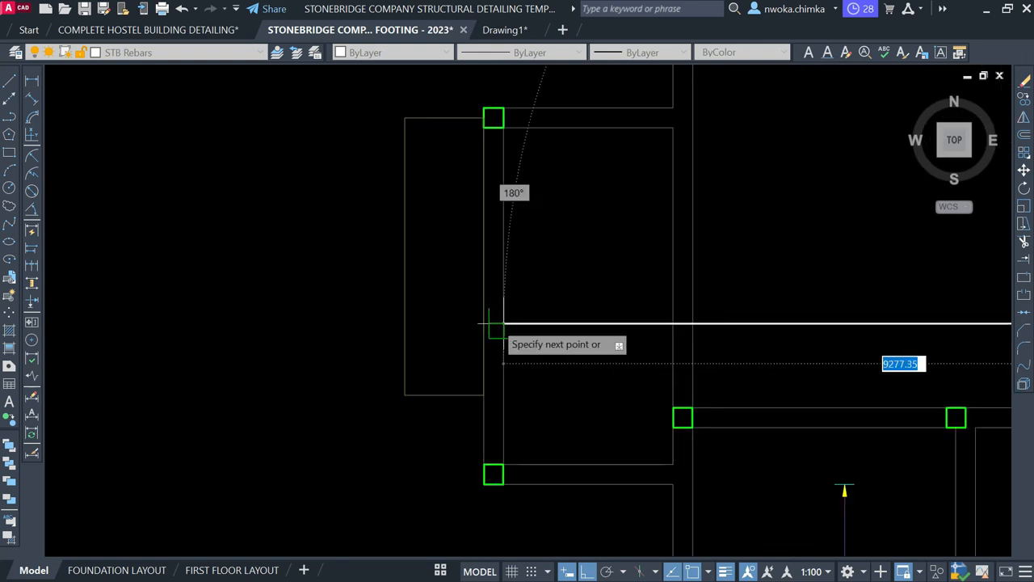
pyautogui.scroll(4, 496, 327)
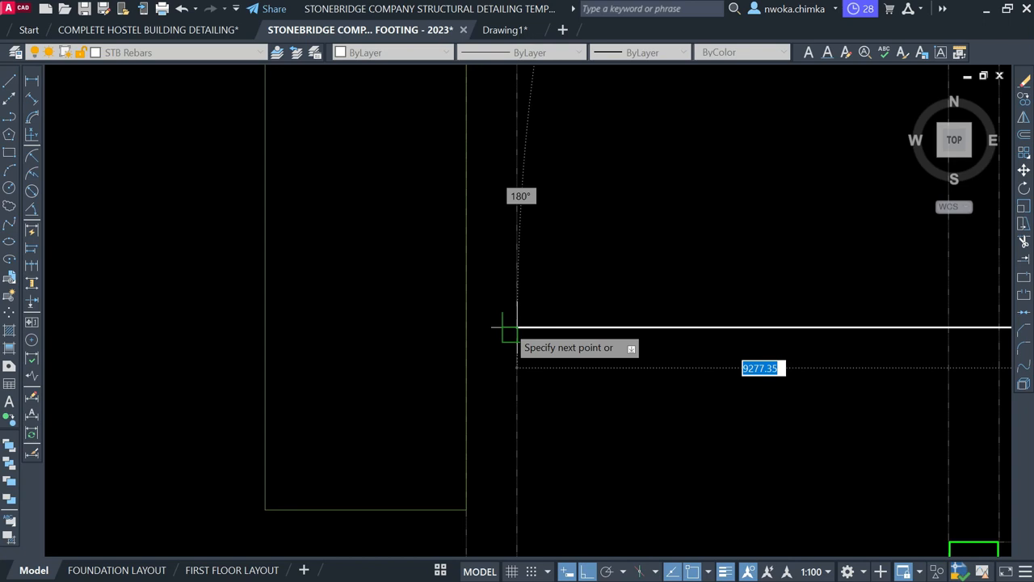
pyautogui.click(468, 327)
pyautogui.press('Escape')
pyautogui.scroll(-4, 576, 319)
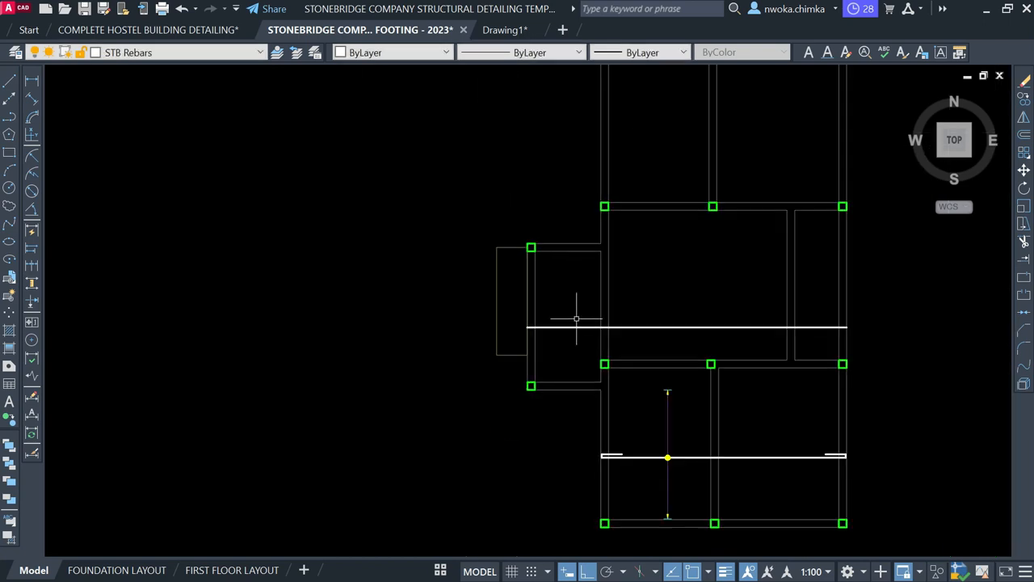
pyautogui.scroll(2, 579, 327)
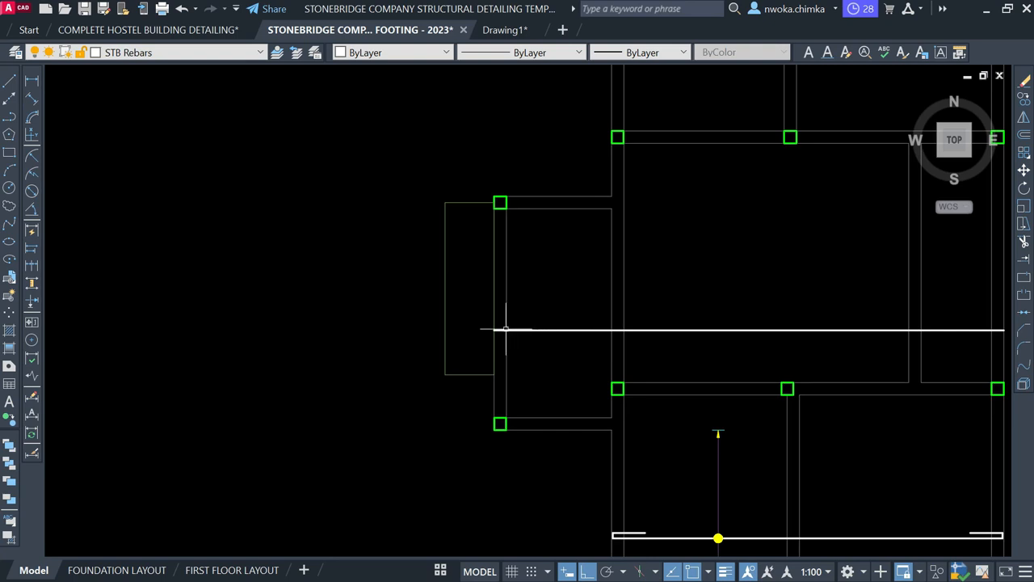
pyautogui.scroll(-1, 506, 329)
pyautogui.moveTo(522, 316); pyautogui.dragTo(480, 342, button='middle')
pyautogui.scroll(3, 451, 351)
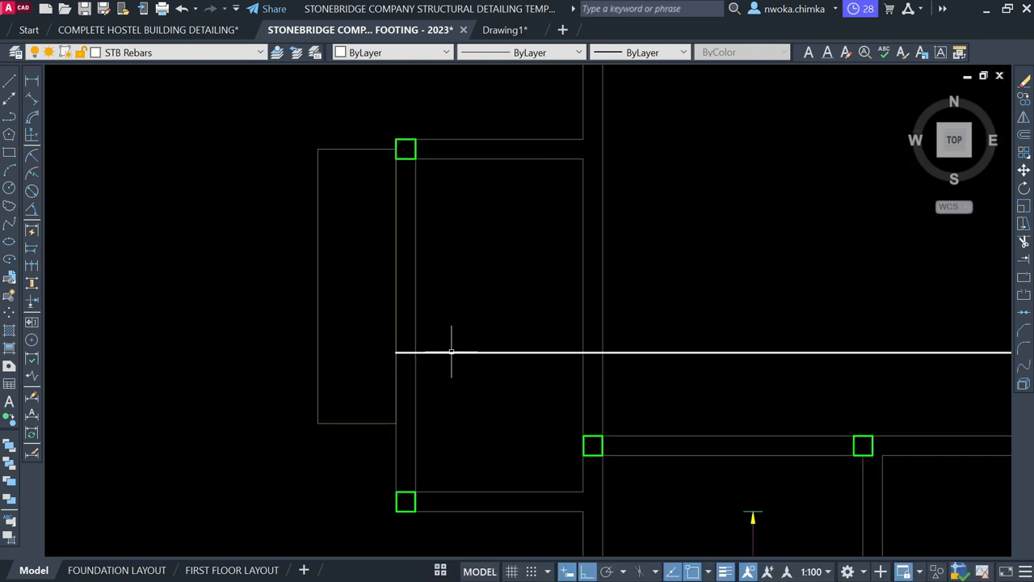
pyautogui.click(450, 353)
pyautogui.scroll(2, 406, 360)
pyautogui.press('Escape')
pyautogui.scroll(-2, 437, 349)
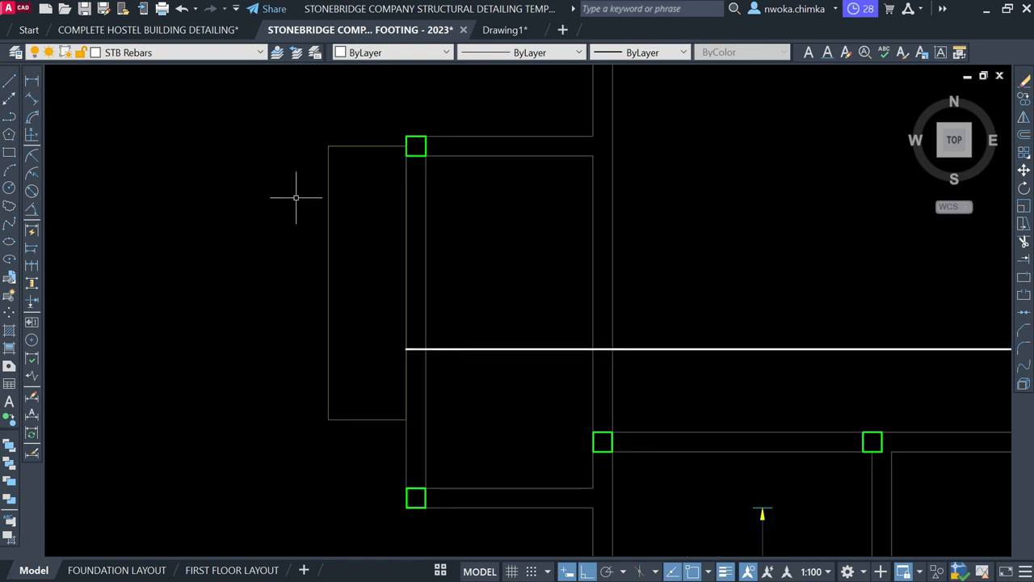
pyautogui.scroll(-4, 330, 382)
pyautogui.scroll(4, 621, 393)
pyautogui.scroll(4, 679, 350)
pyautogui.click(682, 373)
pyautogui.scroll(3, 691, 364)
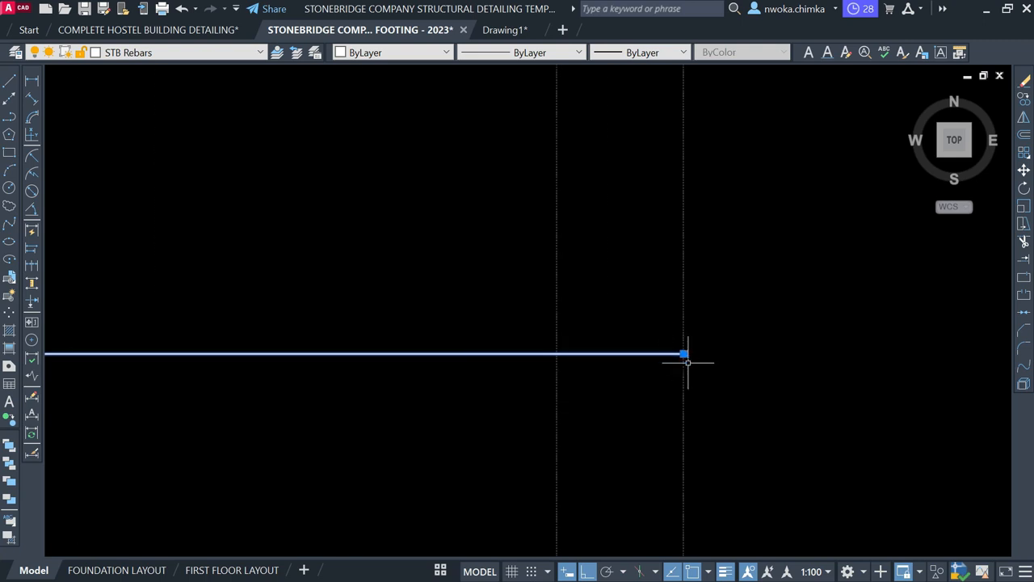
pyautogui.click(684, 353)
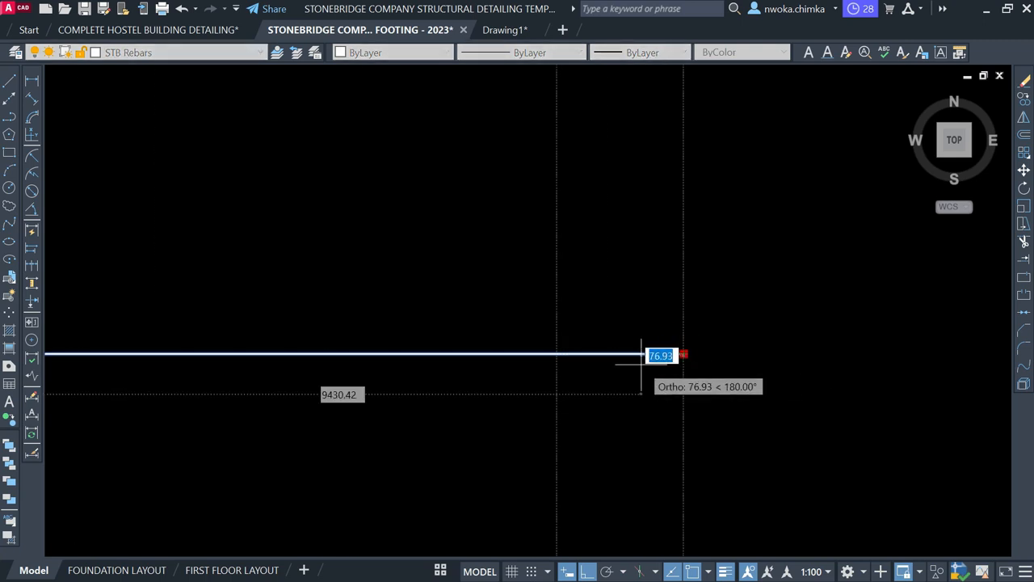
pyautogui.scroll(2, 642, 364)
pyautogui.press('Escape')
pyautogui.press('Escape')
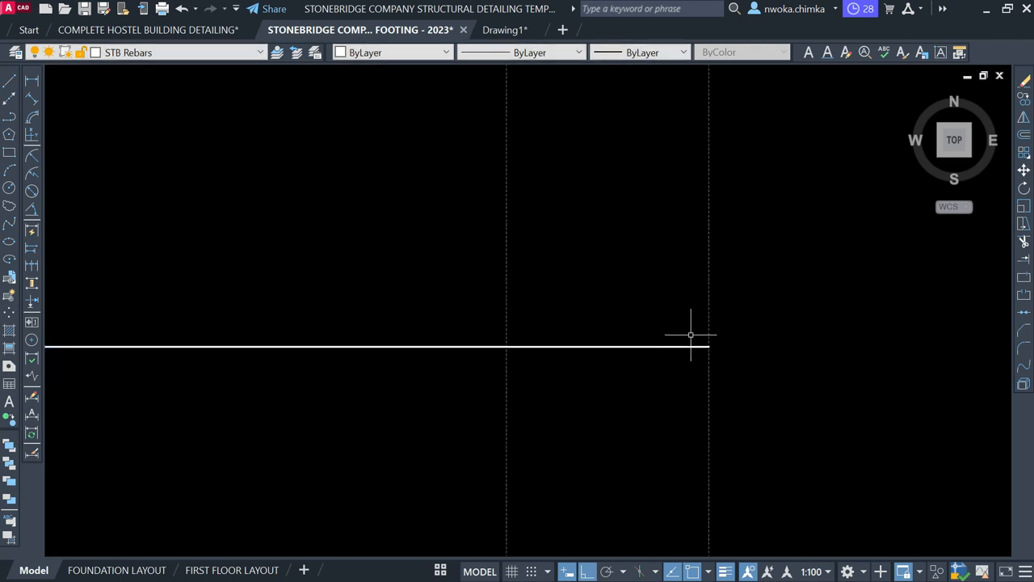
# Offset the right outer wall face 25 mm inward as a cover guide for the bar end.
pyautogui.press('o')
pyautogui.press('space')
pyautogui.write('25')
pyautogui.press('space')
pyautogui.click(709, 314)
pyautogui.click(623, 323)
pyautogui.press('Escape')
# Trim the bar line's right end back to the 25 mm cover guide and delete the guide.
pyautogui.press('space')
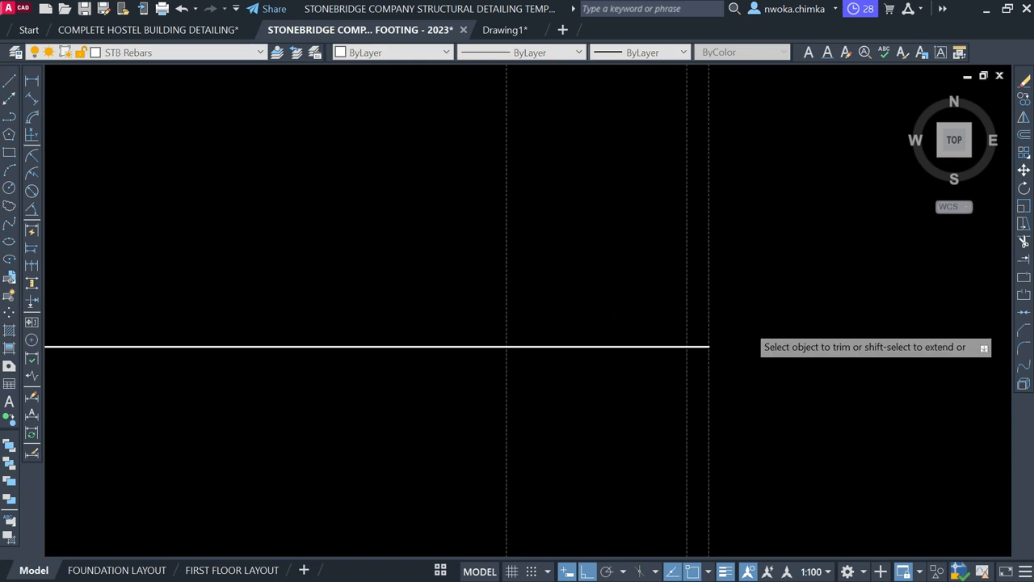
pyautogui.click(695, 353)
pyautogui.click(696, 327)
pyautogui.press('space')
pyautogui.click(687, 293)
pyautogui.press('Delete')
# Draw the hook at the bar's right end, 100 mm upward and 600 mm back to the left.
pyautogui.press('l')
pyautogui.press('space')
pyautogui.click(687, 346)
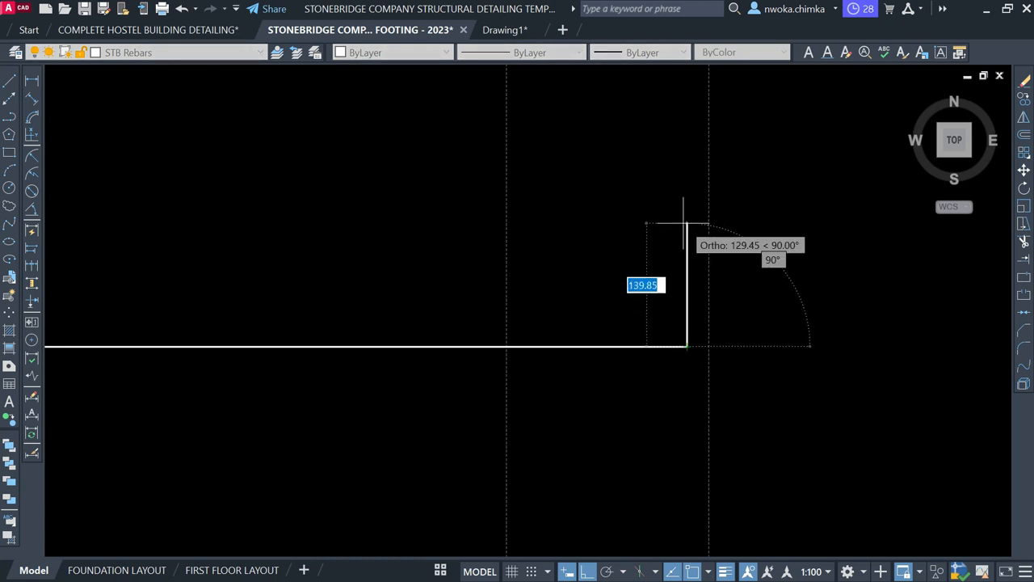
pyautogui.write('1')
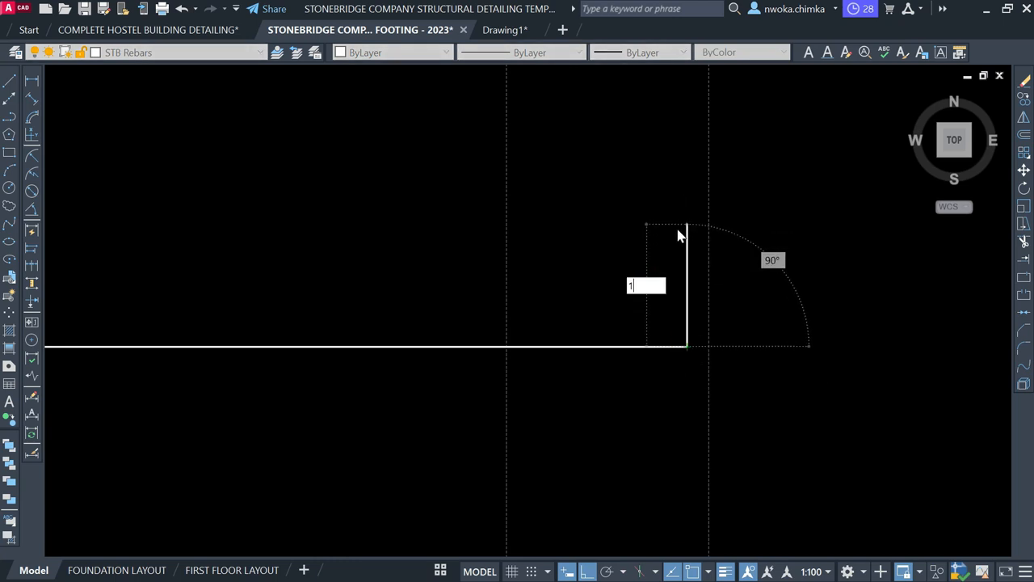
pyautogui.write('00')
pyautogui.press('Return')
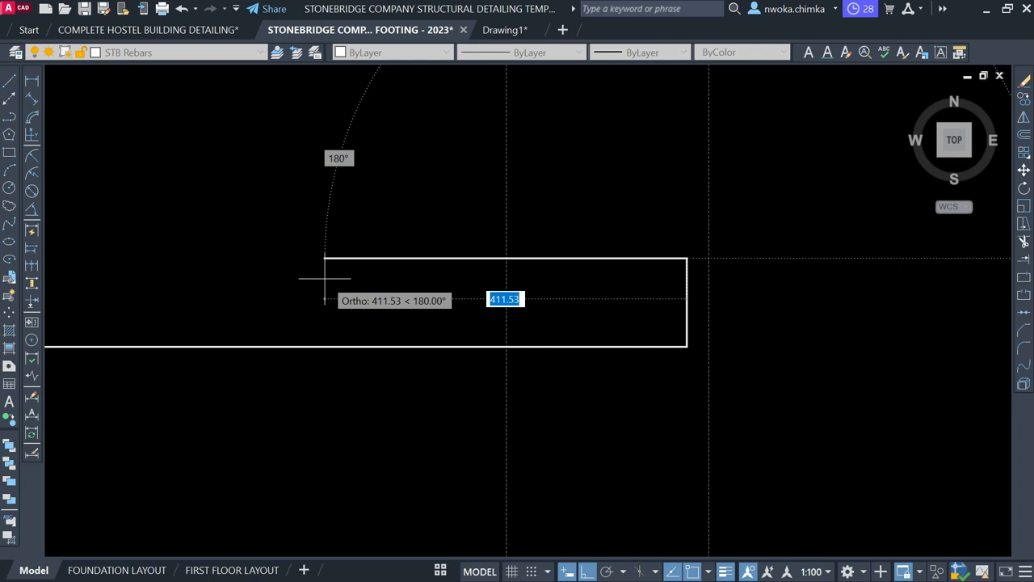
pyautogui.write('6')
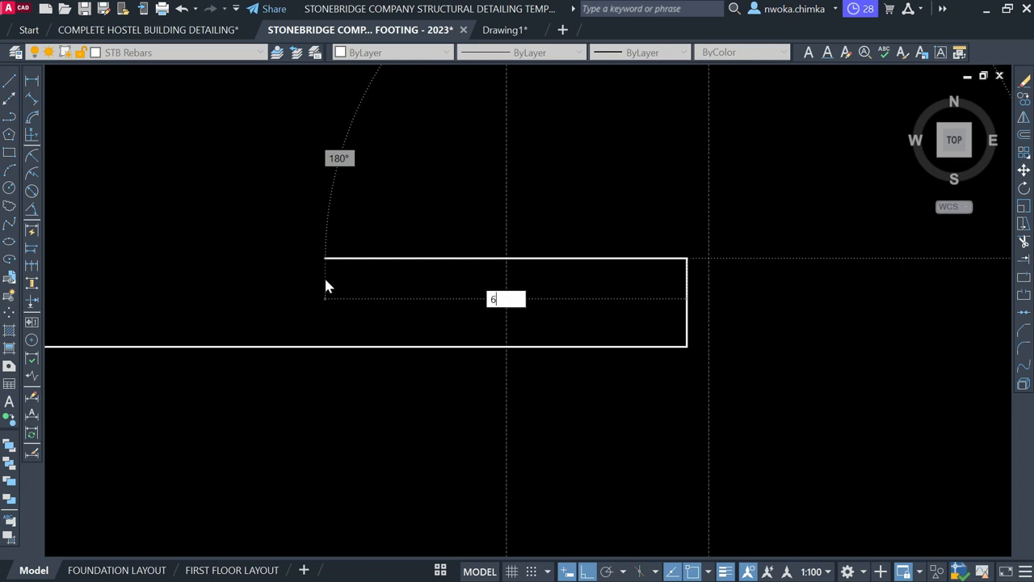
pyautogui.press('Return')
pyautogui.scroll(-3, 664, 369)
pyautogui.press('Escape')
# Measure the new bar's span between the left projection's outer face and the right outer wall face with a linear dimension.
pyautogui.scroll(-4, 739, 311)
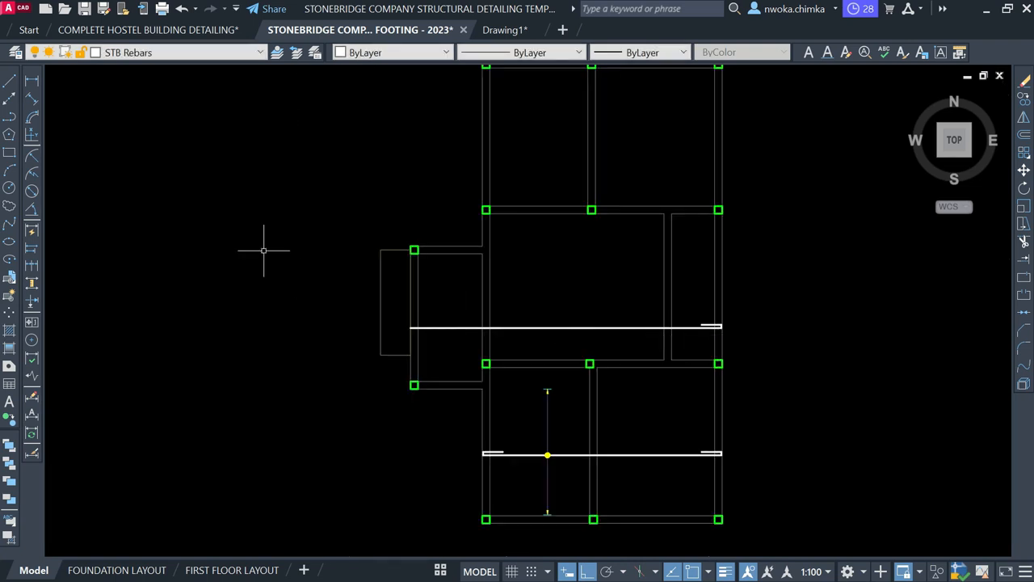
pyautogui.click(32, 81)
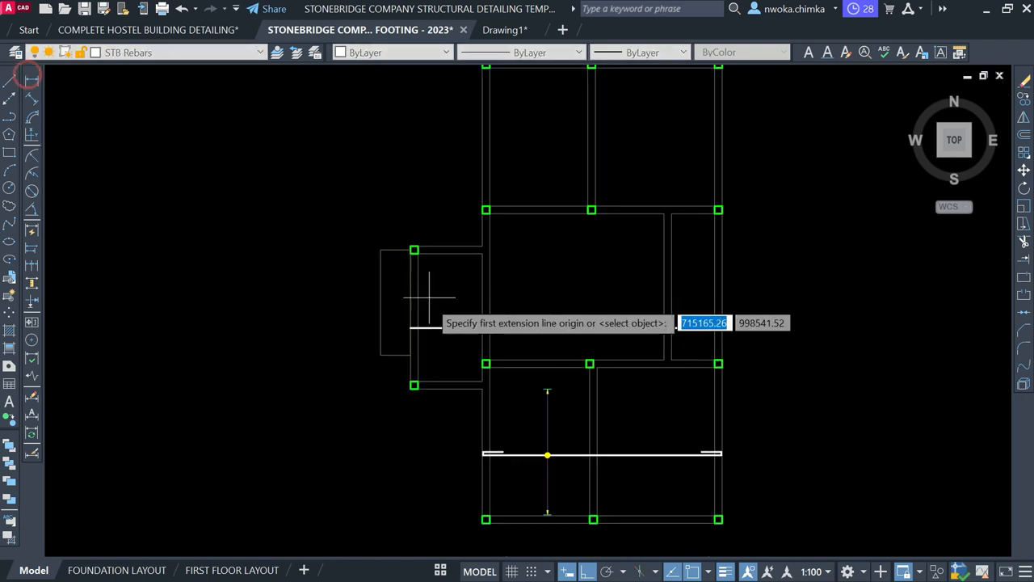
pyautogui.scroll(5, 400, 323)
pyautogui.click(388, 322)
pyautogui.scroll(-3, 392, 325)
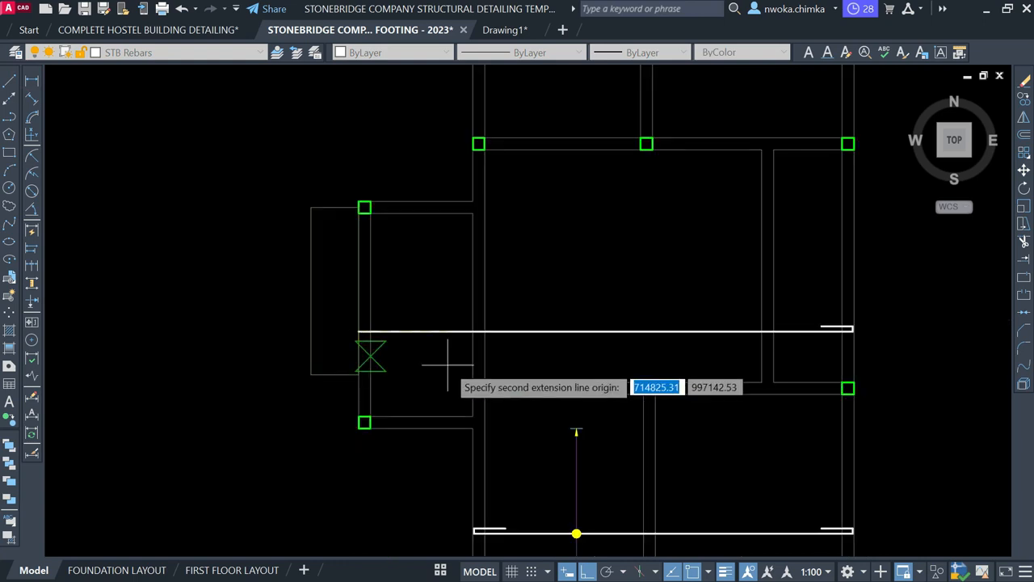
pyautogui.scroll(2, 857, 328)
pyautogui.scroll(2, 873, 330)
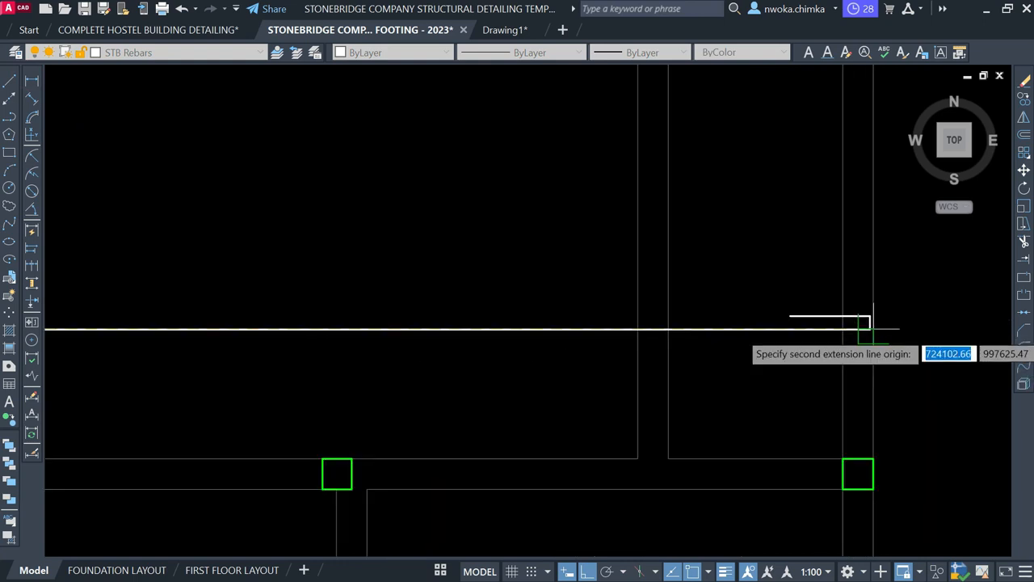
pyautogui.click(873, 330)
pyautogui.scroll(-2, 872, 328)
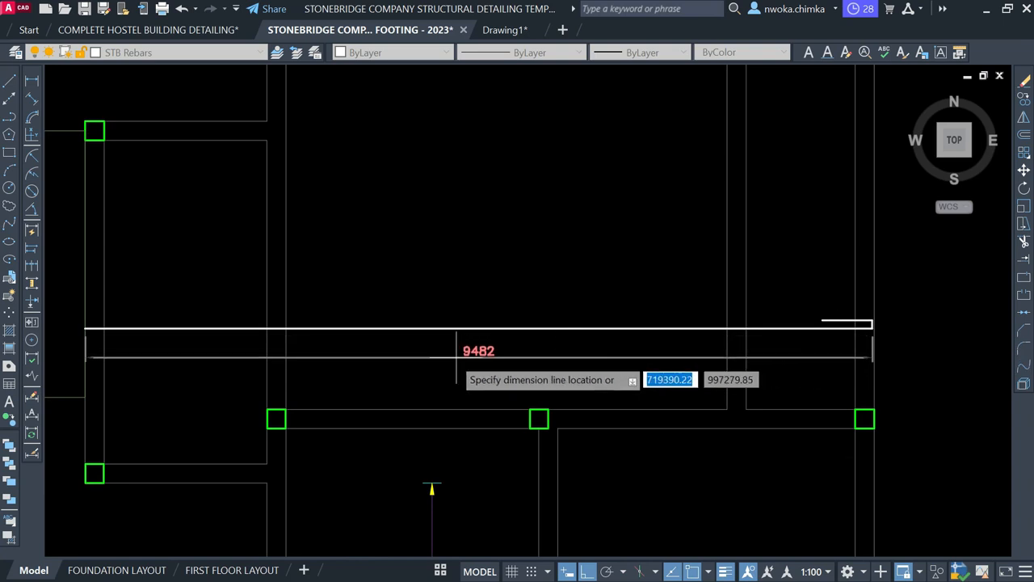
pyautogui.scroll(2, 452, 356)
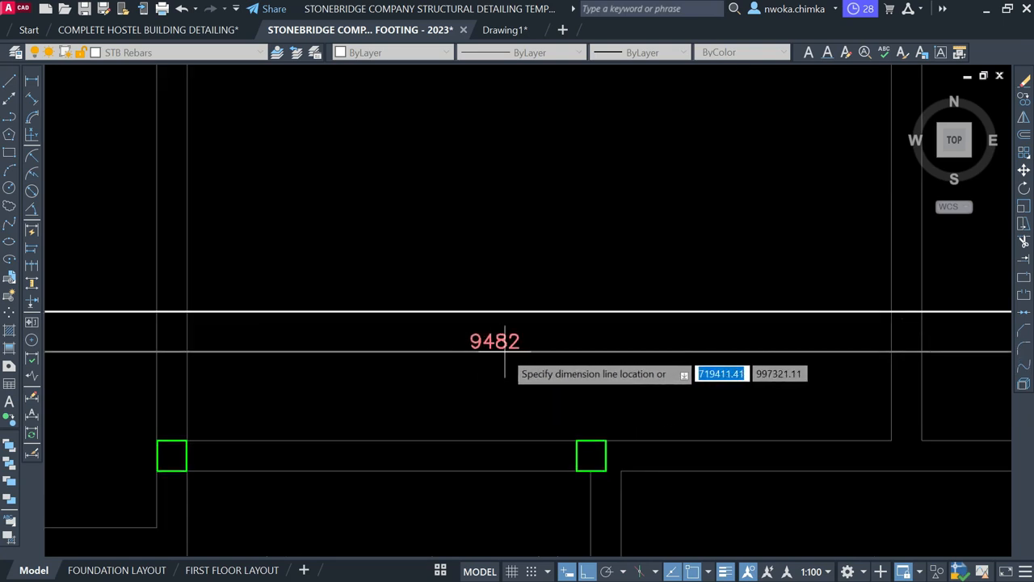
pyautogui.scroll(2, 498, 374)
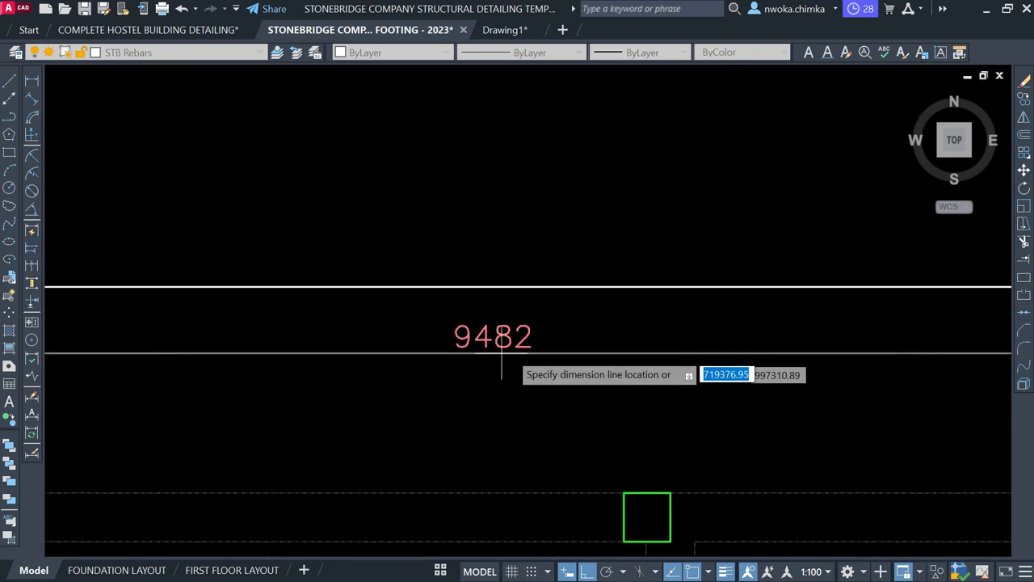
pyautogui.scroll(-3, 582, 340)
pyautogui.press('Escape')
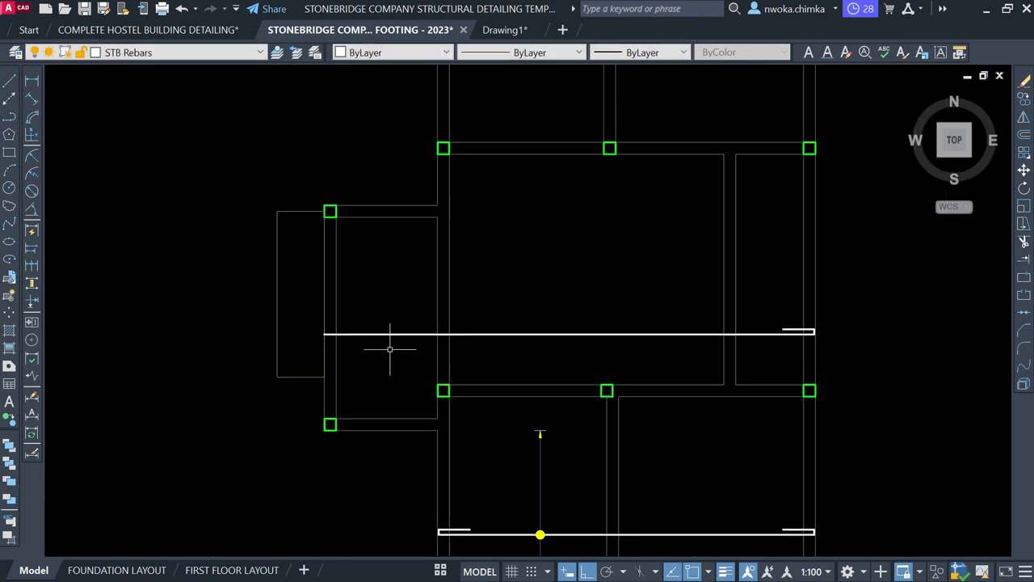
# Move the new bar and its right hook straight down about 1400 mm, just below the intermediate horizontal beam.
pyautogui.moveTo(422, 341); pyautogui.dragTo(482, 339, button='middle')
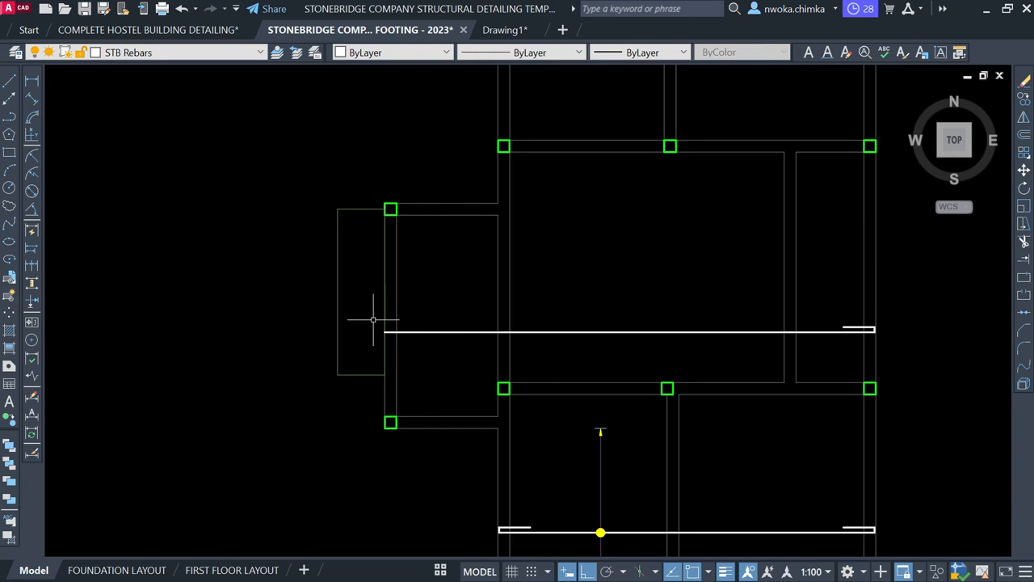
pyautogui.moveTo(546, 341); pyautogui.dragTo(534, 343, button='middle')
pyautogui.click(605, 315)
pyautogui.click(577, 347)
pyautogui.click(870, 335)
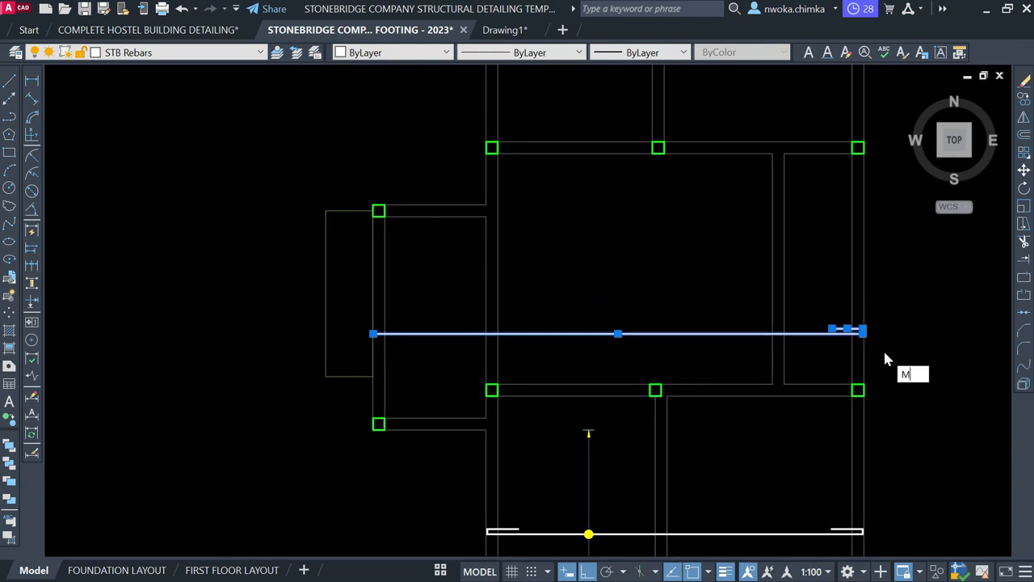
pyautogui.press('Return')
pyautogui.click(857, 255)
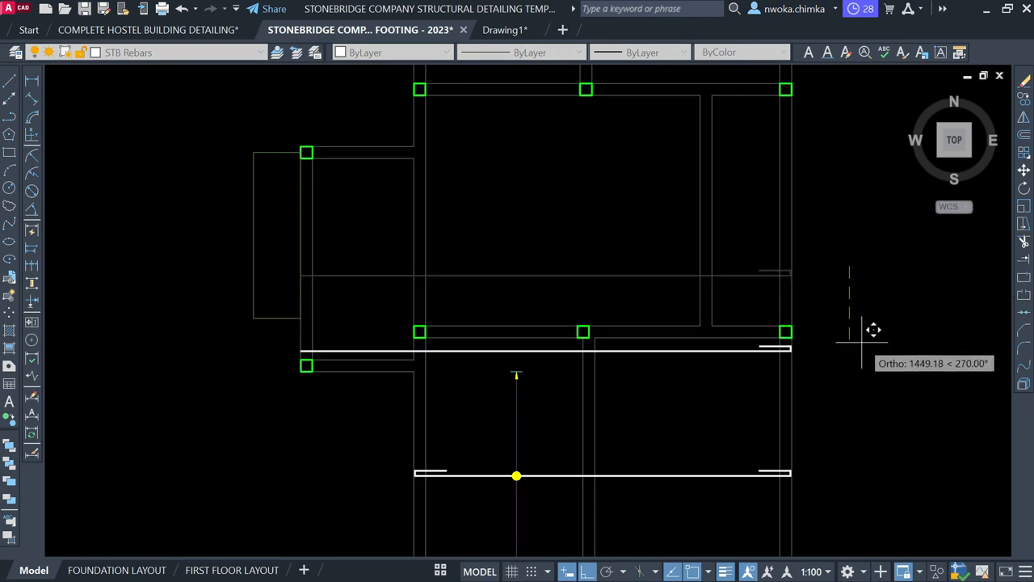
pyautogui.click(861, 338)
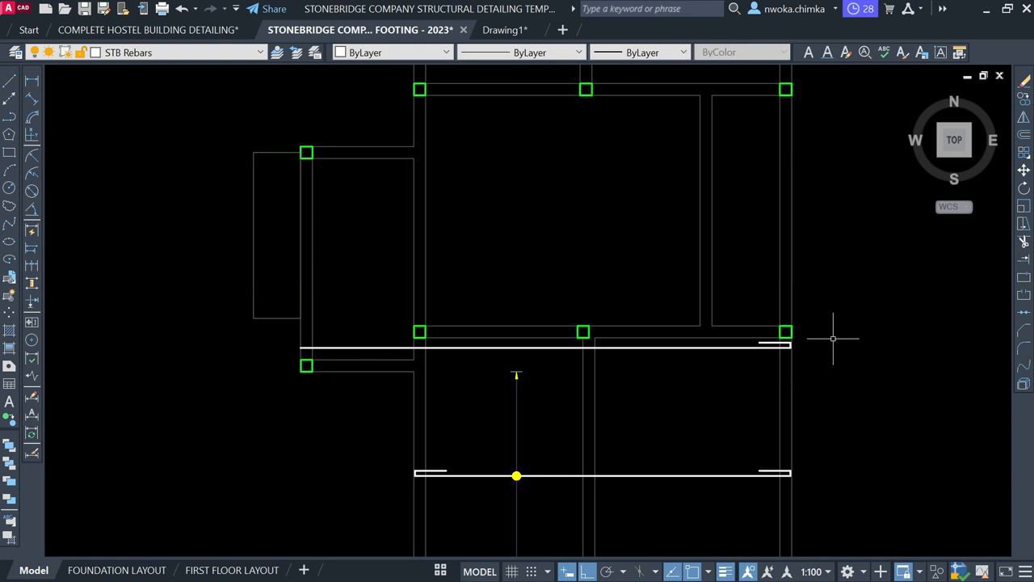
# Move the left projection's upper edge line up from the column's side midpoint to the column's outer top corner.
pyautogui.scroll(2, 284, 337)
pyautogui.moveTo(352, 344); pyautogui.dragTo(399, 455, button='middle')
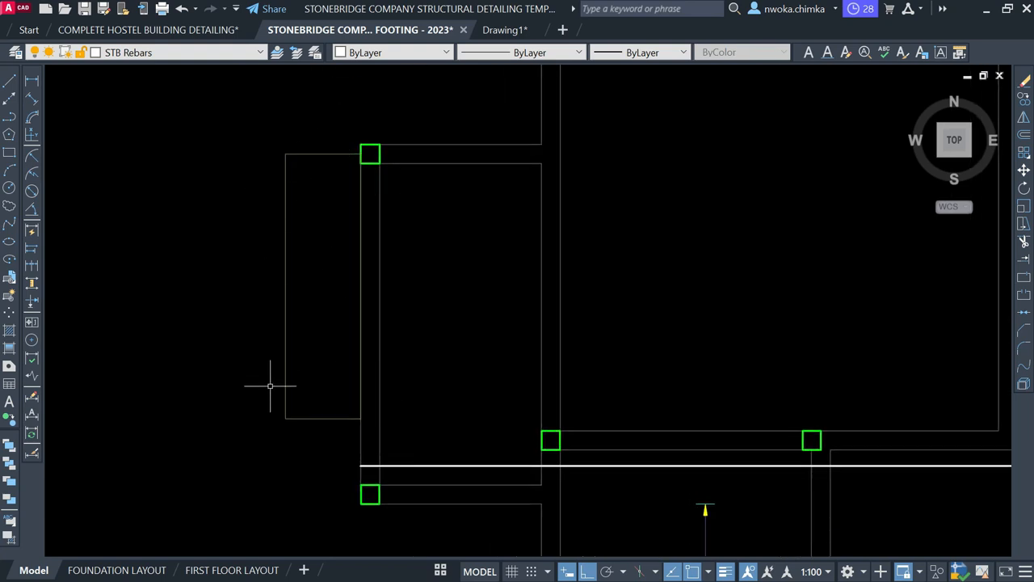
pyautogui.moveTo(340, 181); pyautogui.dragTo(358, 253, button='middle')
pyautogui.scroll(2, 362, 236)
pyautogui.click(363, 192)
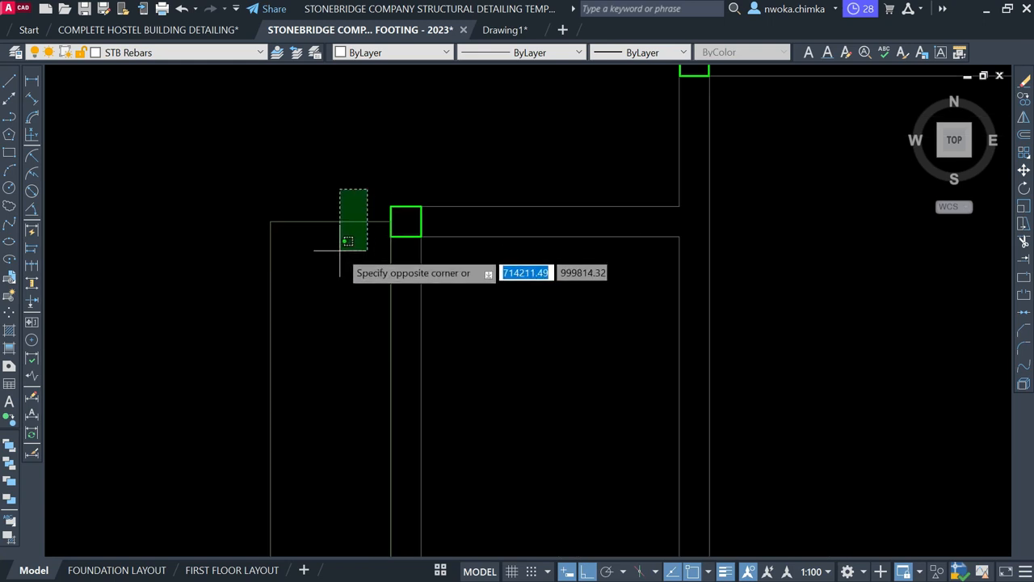
pyautogui.click(339, 250)
pyautogui.write('m')
pyautogui.press('space')
pyautogui.scroll(2, 391, 232)
pyautogui.click(392, 215)
pyautogui.click(391, 190)
# Close the projection outline's upper-left corner by stretching the outer vertical line up to the end of the raised edge line.
pyautogui.write('f')
pyautogui.press('space')
pyautogui.click(199, 223)
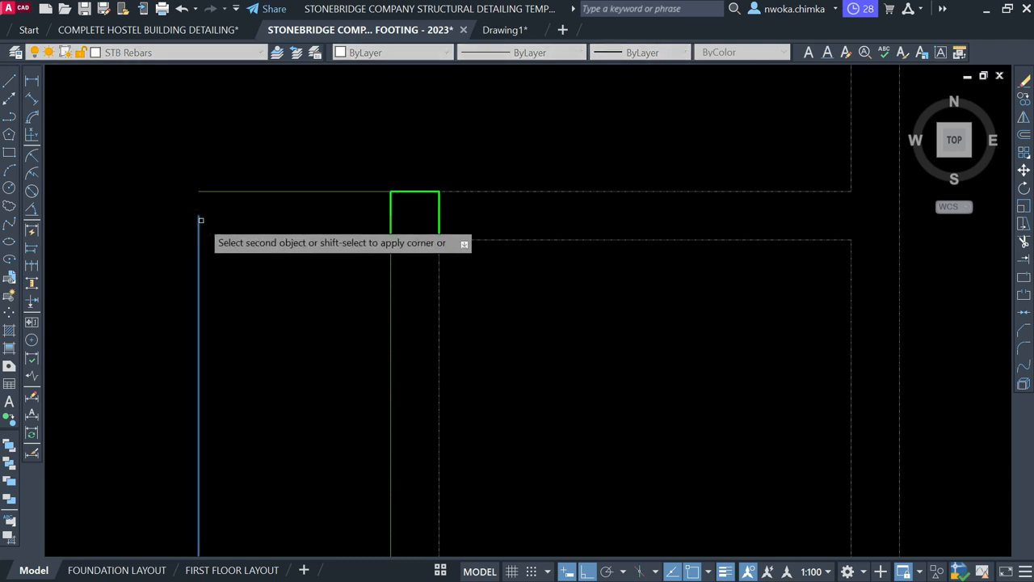
pyautogui.click(242, 192)
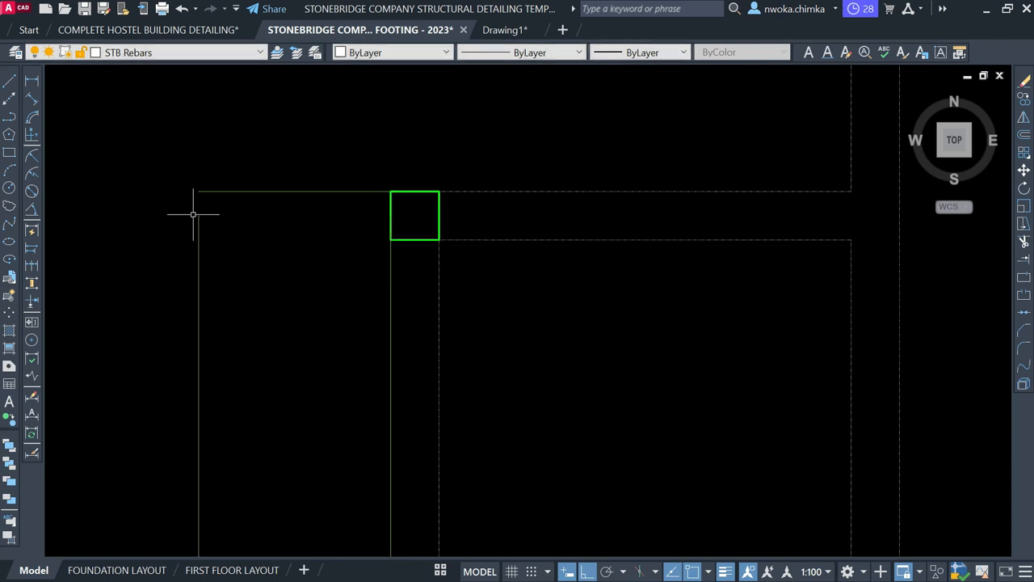
pyautogui.click(199, 226)
pyautogui.click(198, 215)
pyautogui.click(199, 192)
pyautogui.press('Escape')
pyautogui.scroll(-5, 203, 191)
pyautogui.scroll(4, 359, 259)
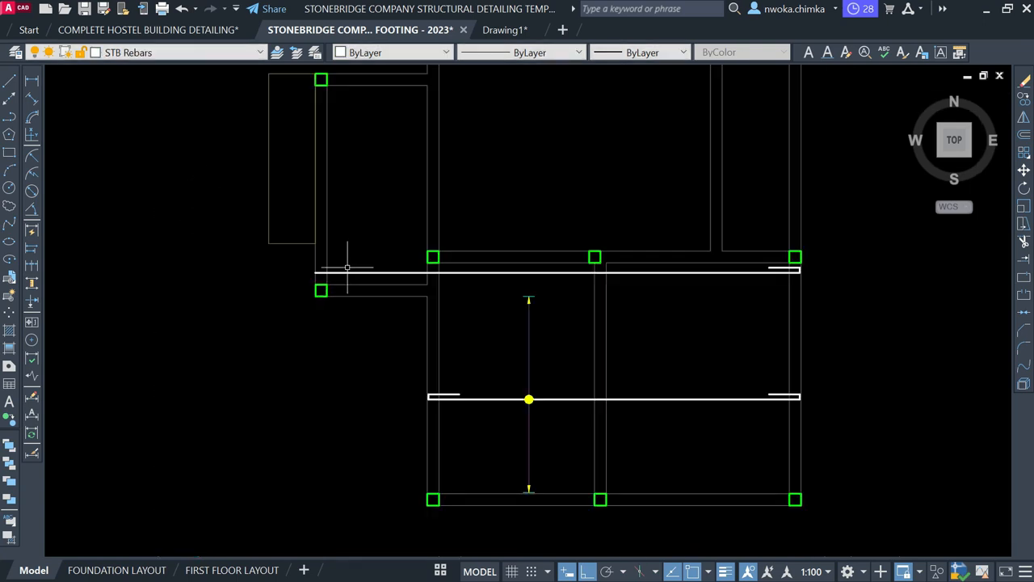
pyautogui.scroll(3, 287, 246)
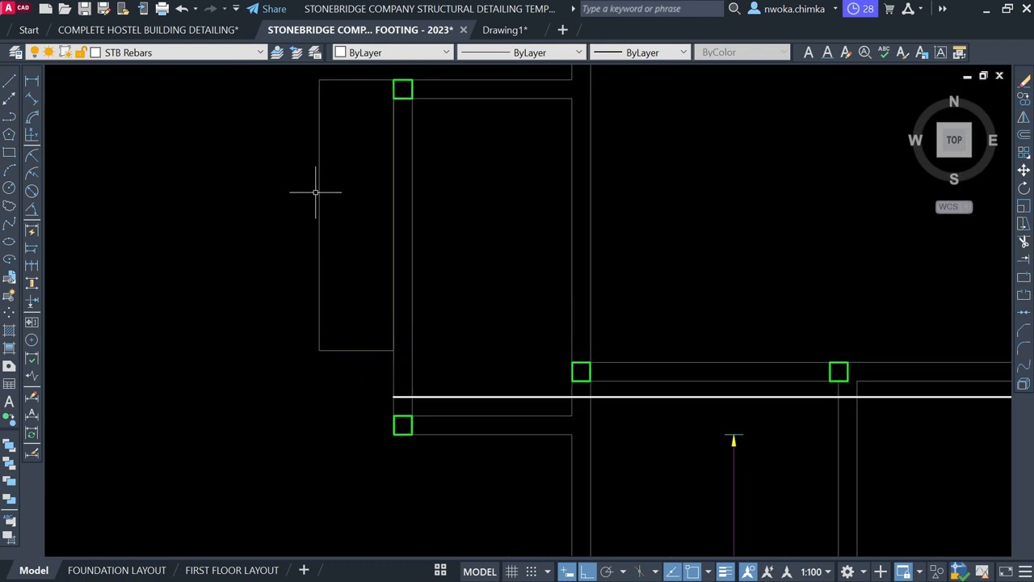
pyautogui.scroll(-2, 349, 392)
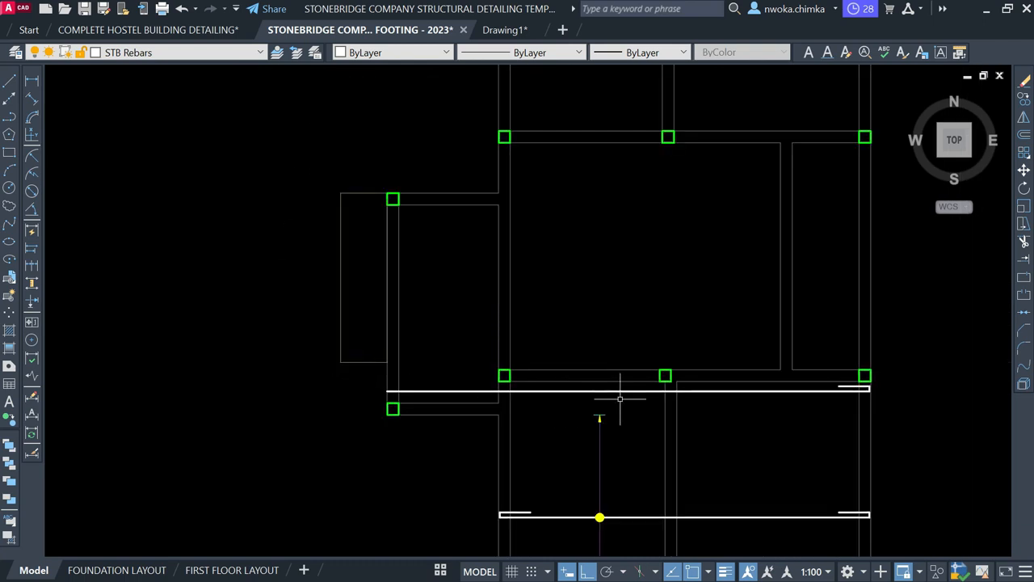
pyautogui.scroll(2, 426, 392)
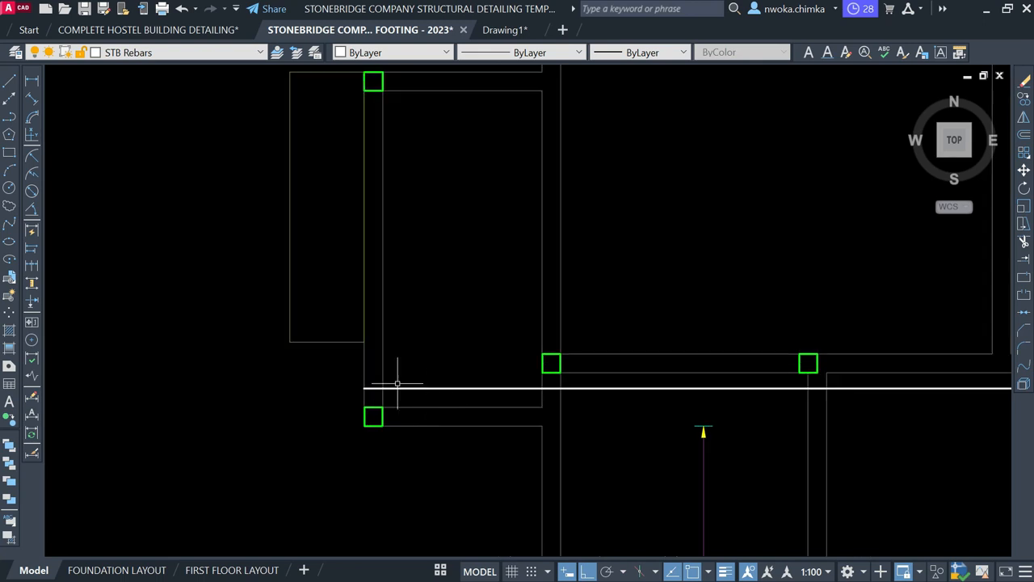
pyautogui.scroll(-3, 398, 380)
pyautogui.scroll(4, 635, 372)
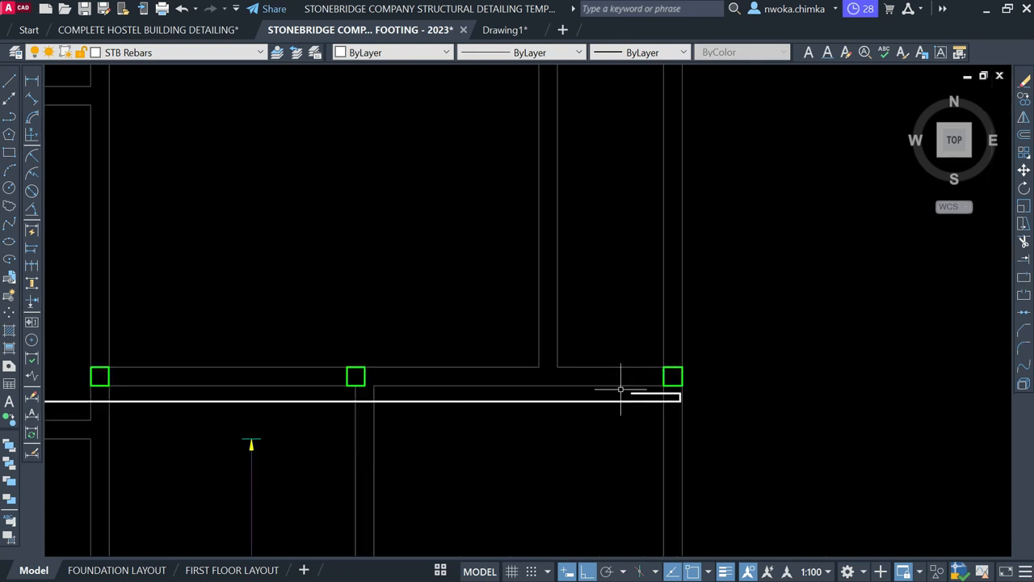
pyautogui.click(609, 377)
pyautogui.click(740, 439)
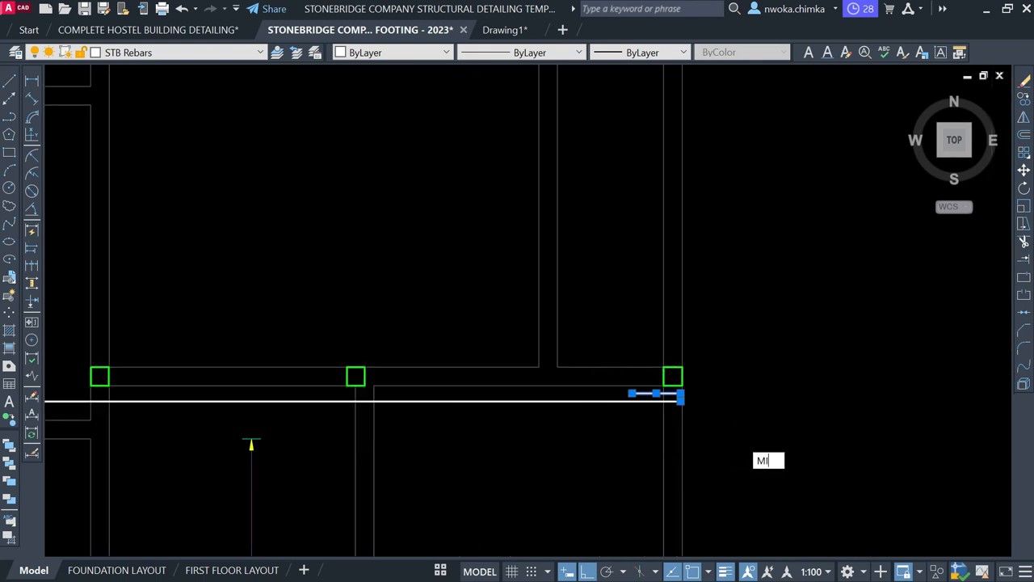
pyautogui.press('Return')
pyautogui.scroll(-2, 726, 416)
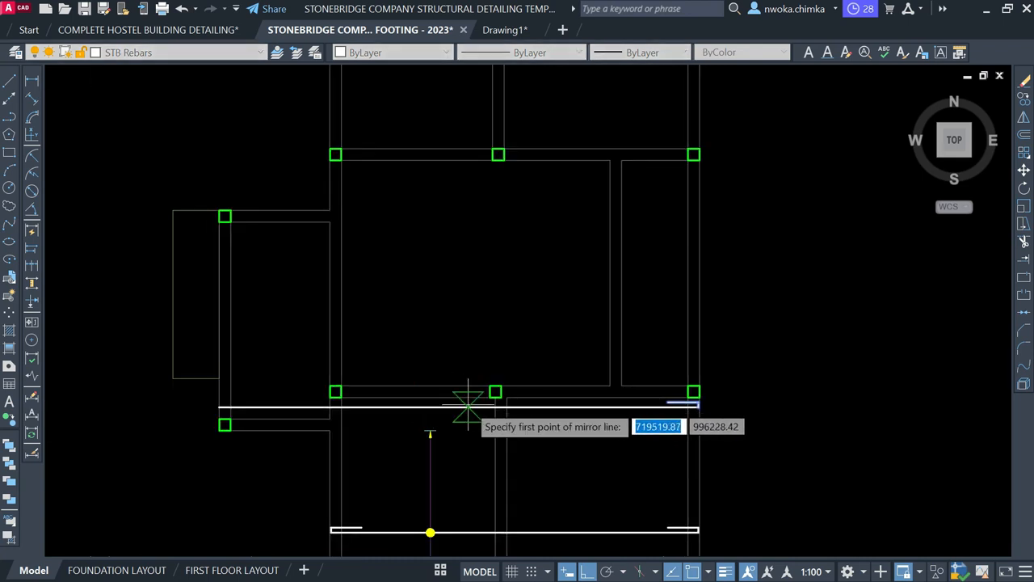
pyautogui.press('Escape')
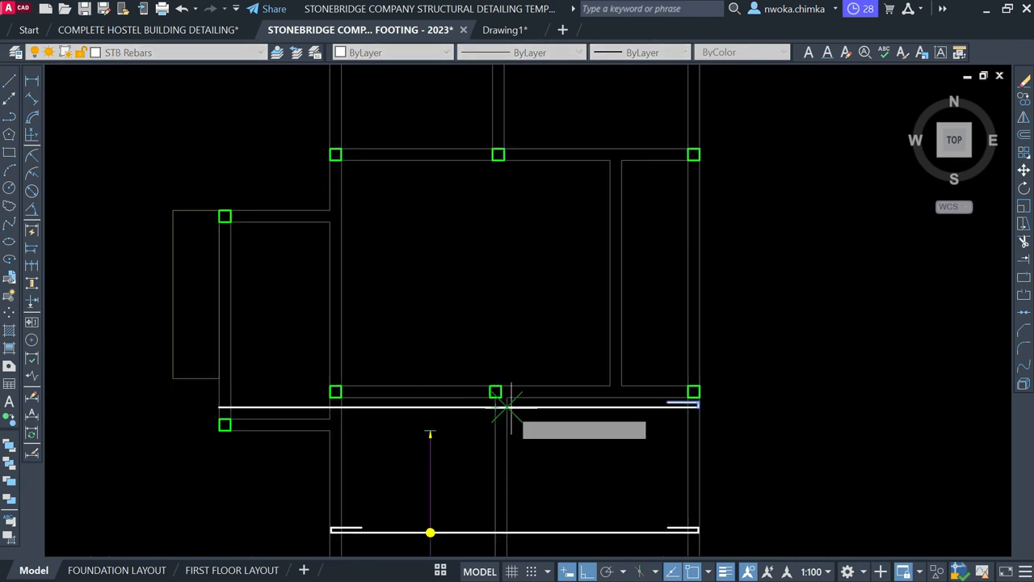
pyautogui.click(516, 406)
pyautogui.press('Escape')
# Mirror the upper bar's right hook about a vertical line through the bar's midpoint, keeping the original hook.
pyautogui.scroll(5, 655, 408)
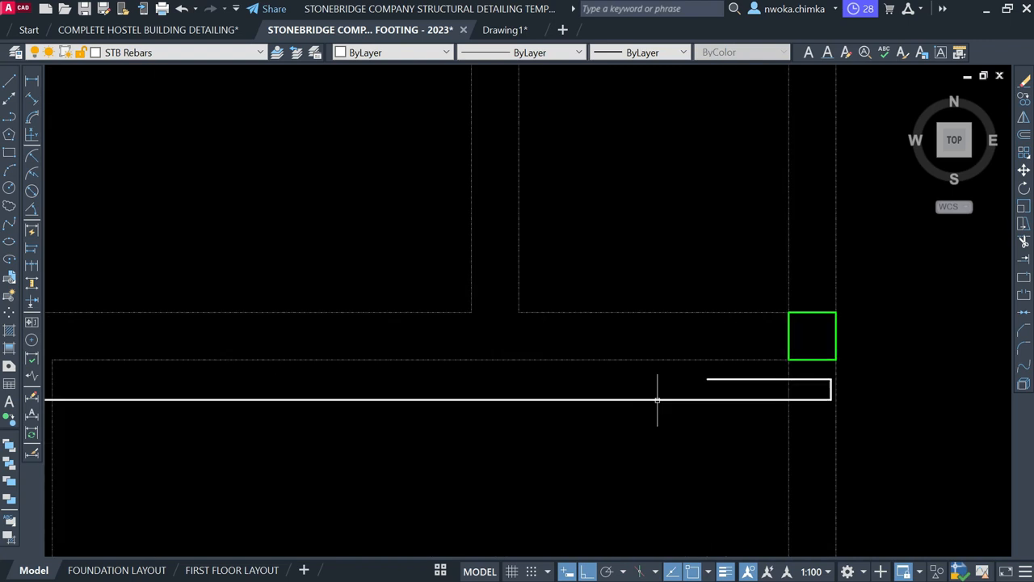
pyautogui.click(673, 370)
pyautogui.click(871, 450)
pyautogui.write('I')
pyautogui.press('Return')
pyautogui.scroll(-3, 868, 437)
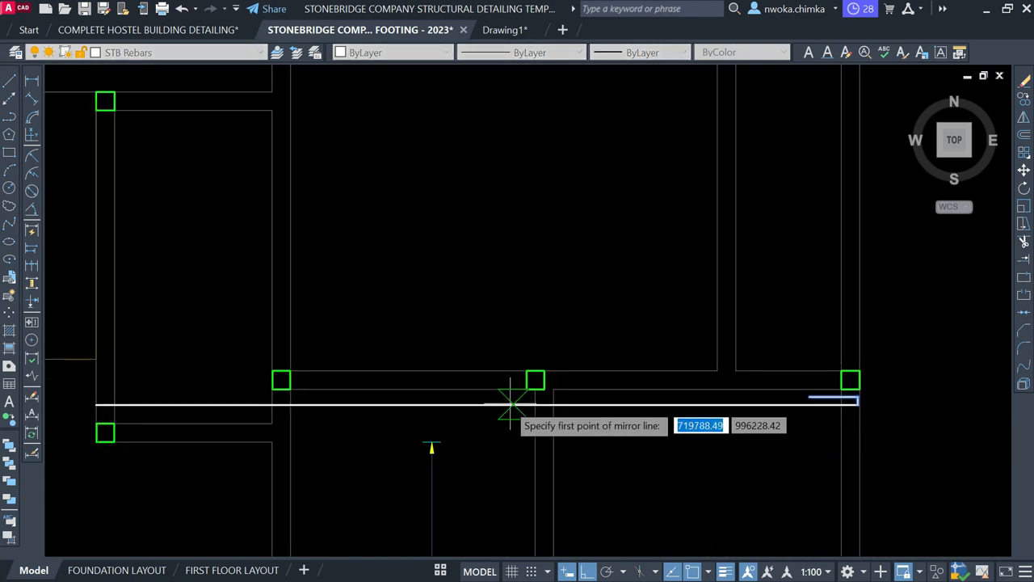
pyautogui.click(477, 400)
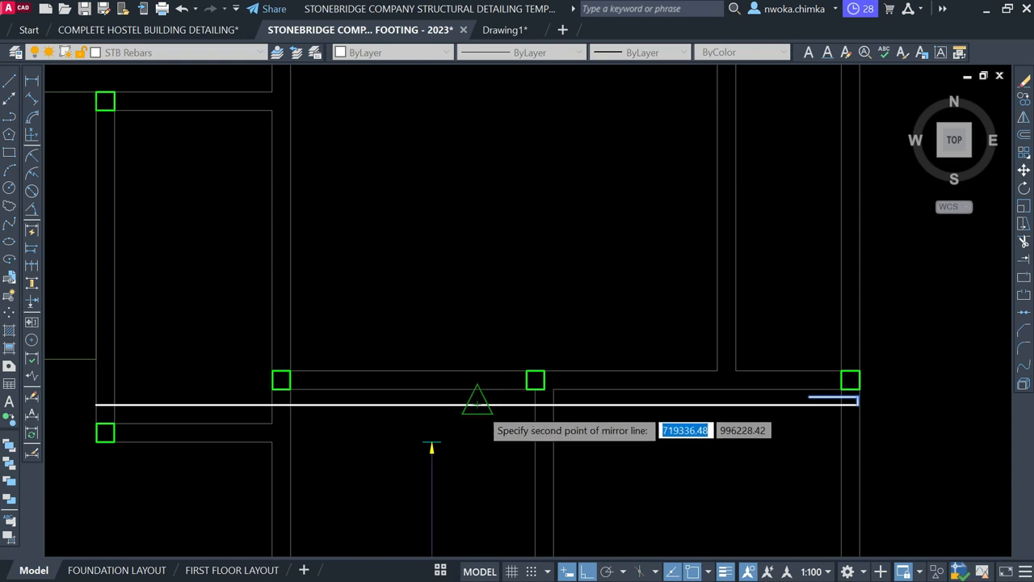
pyautogui.click(475, 242)
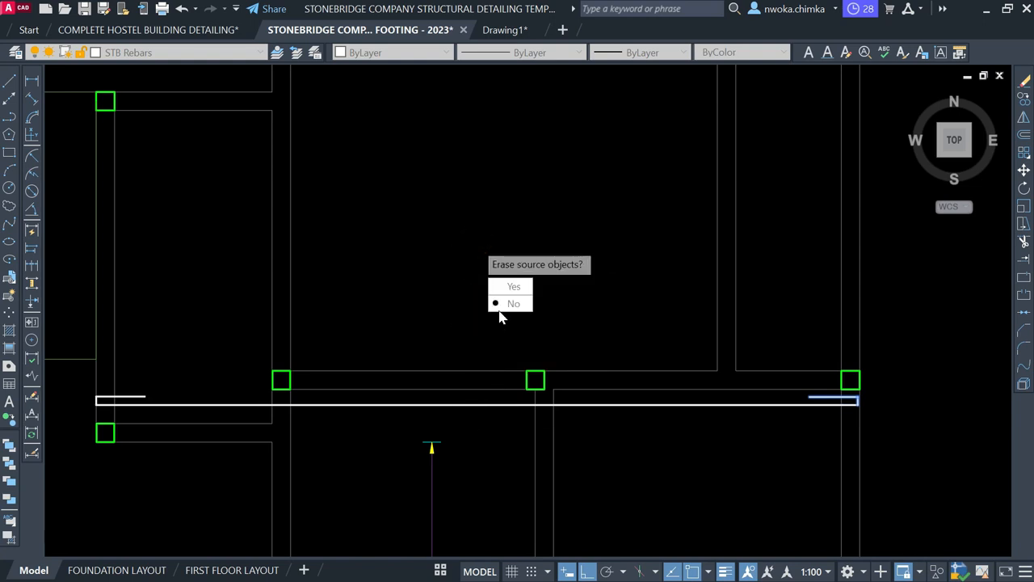
pyautogui.click(501, 305)
# Move the mirrored hook at the upper bar's left end 25 mm inward from the projection's outer face.
pyautogui.scroll(-3, 411, 310)
pyautogui.scroll(8, 257, 358)
pyautogui.click(224, 254)
pyautogui.scroll(-3, 323, 325)
pyautogui.click(766, 443)
pyautogui.write('m')
pyautogui.press('space')
pyautogui.scroll(4, 334, 347)
pyautogui.click(371, 373)
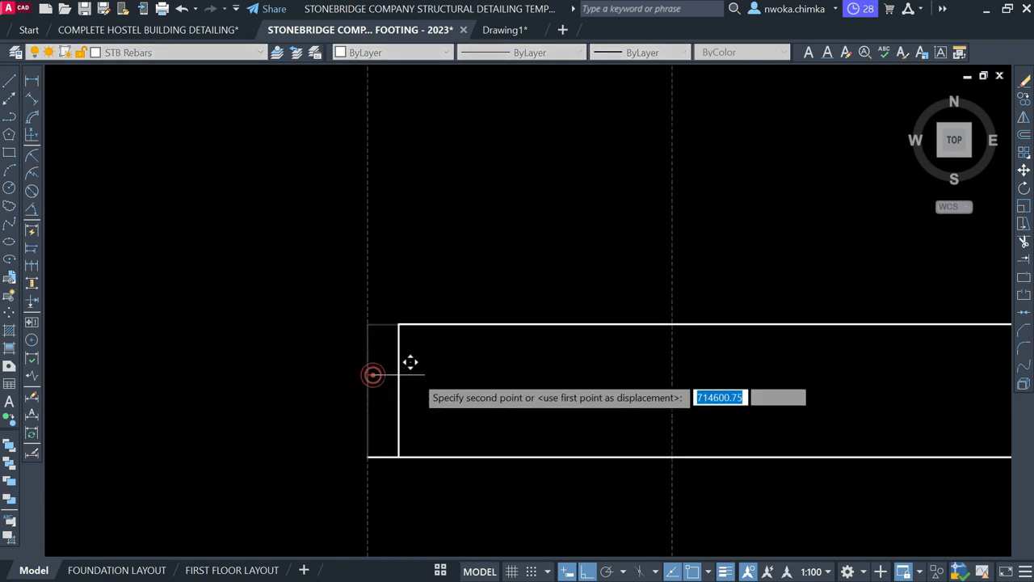
pyautogui.write('25')
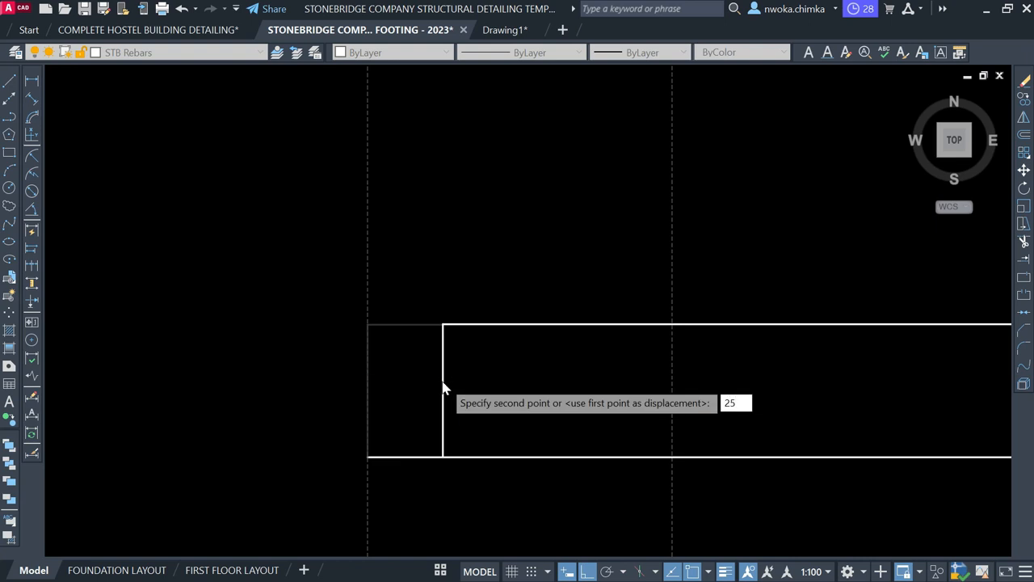
pyautogui.press('Return')
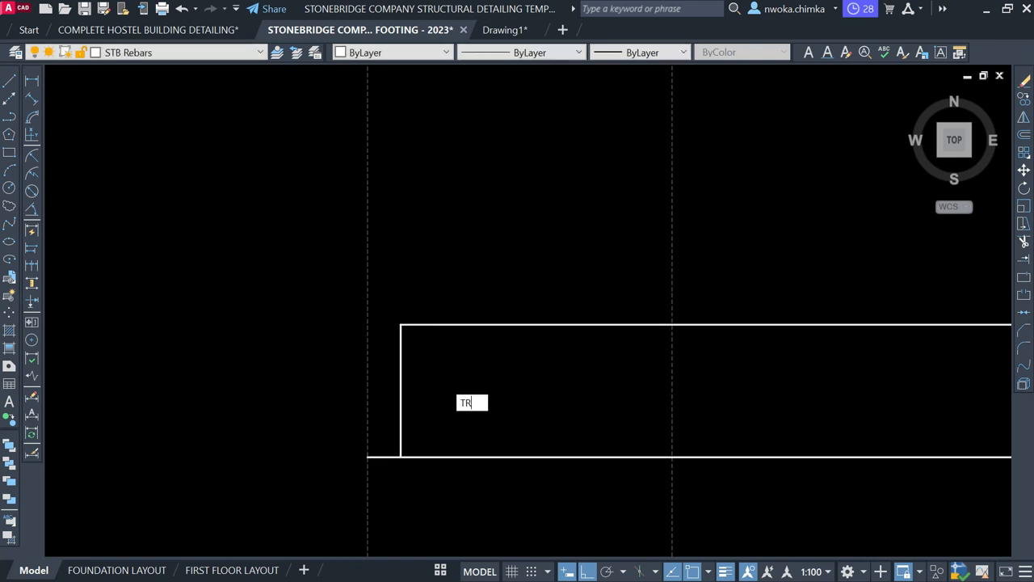
# Trim the upper bar's left end back to the vertical leg of the mirrored hook.
pyautogui.press('Return')
pyautogui.click(385, 435)
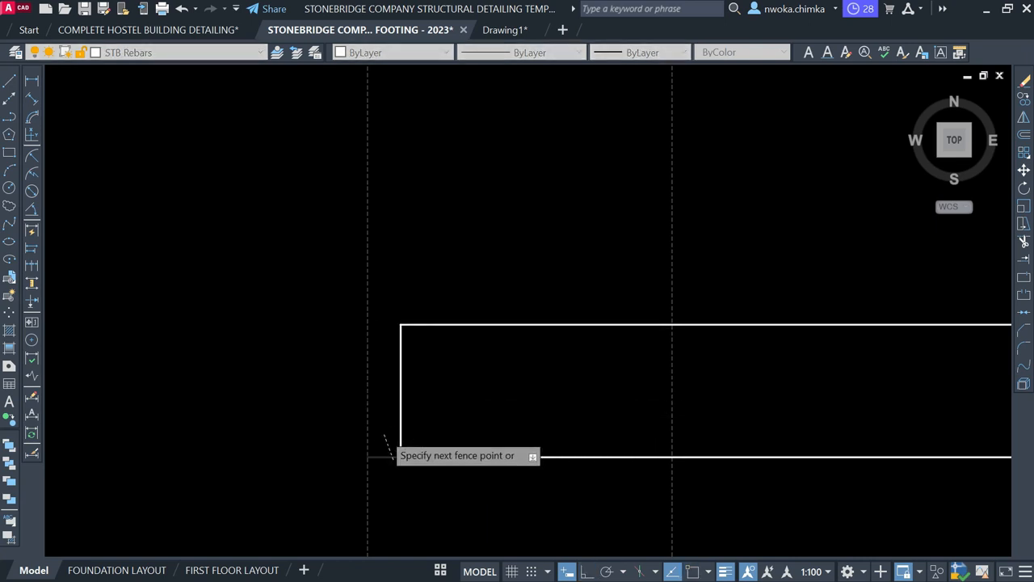
pyautogui.press('Escape')
pyautogui.scroll(-10, 395, 457)
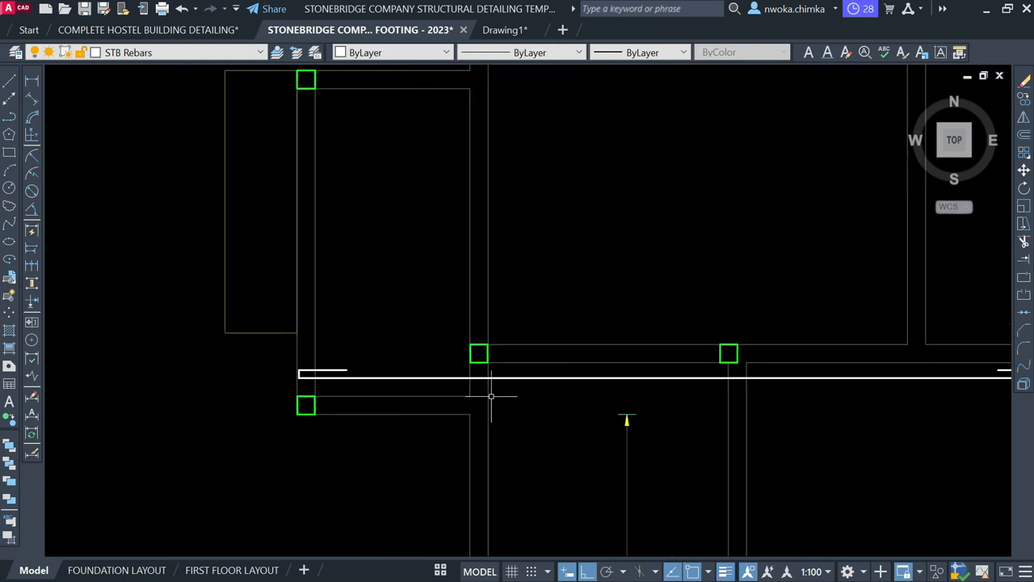
pyautogui.scroll(-2, 491, 396)
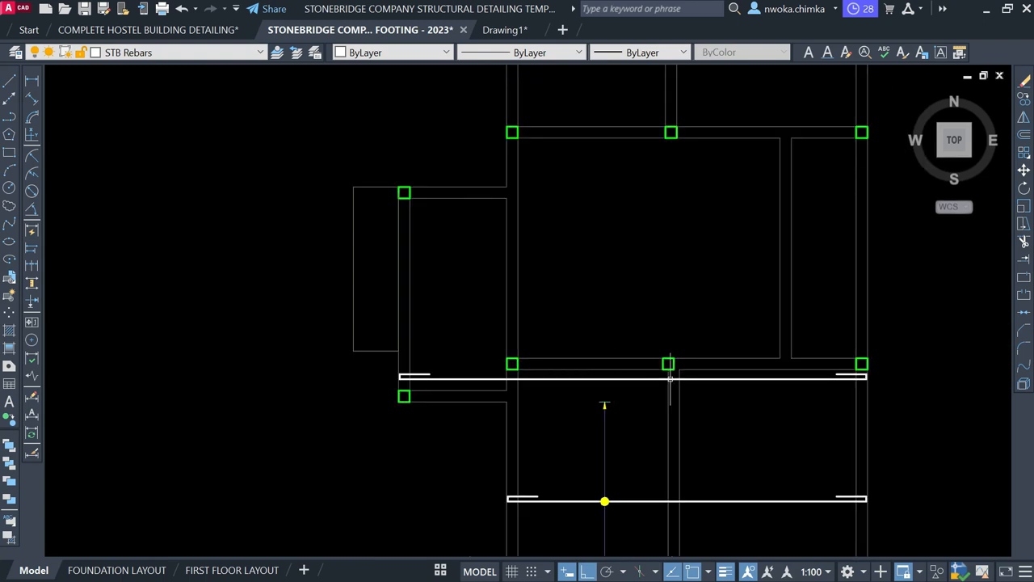
# Measure the upper bar's length between its two hook corners with a temporary linear dimension.
pyautogui.click(33, 81)
pyautogui.scroll(5, 345, 392)
pyautogui.click(371, 377)
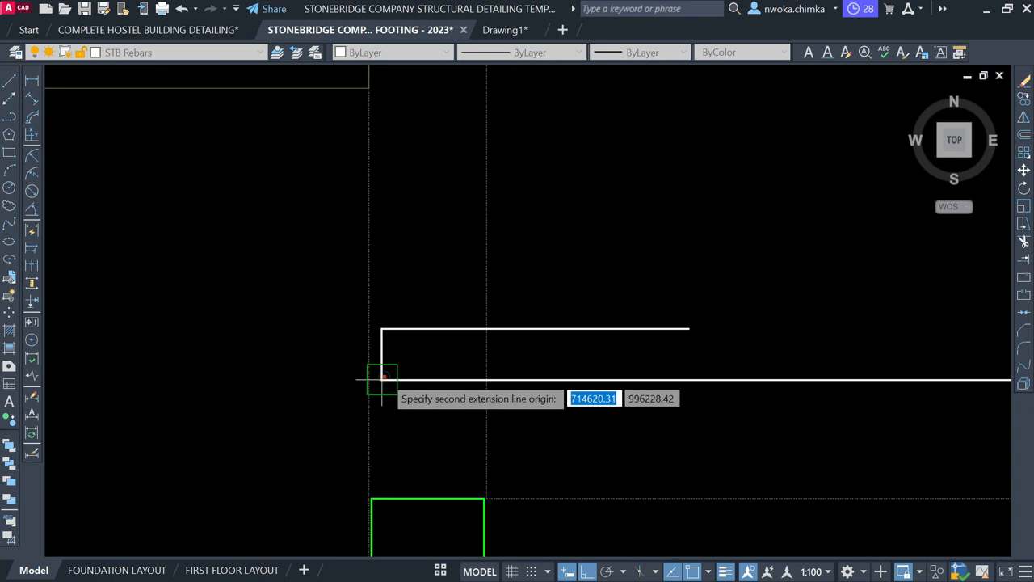
pyautogui.scroll(-5, 180, 353)
pyautogui.scroll(5, 650, 356)
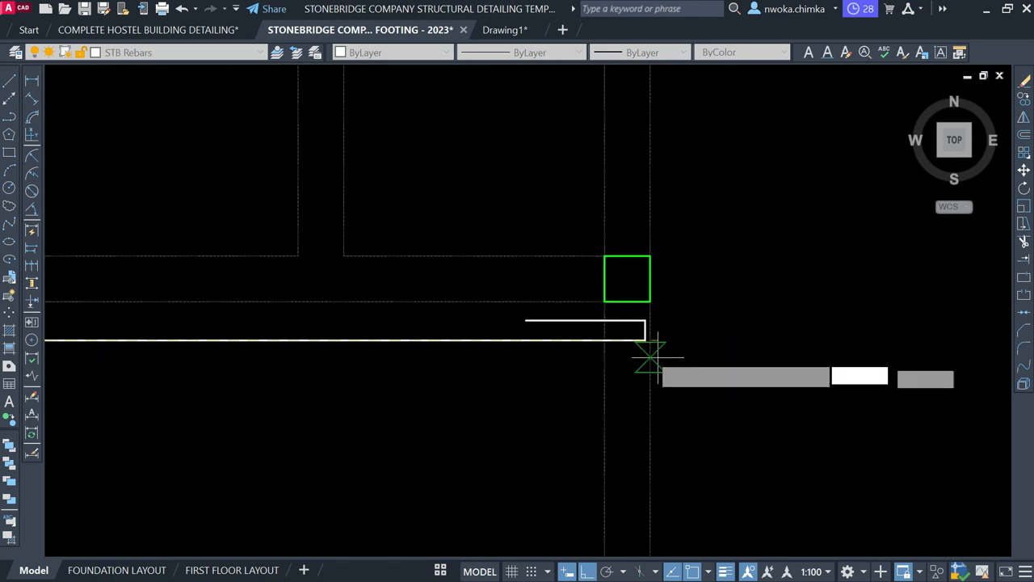
pyautogui.click(645, 339)
pyautogui.scroll(-3, 531, 376)
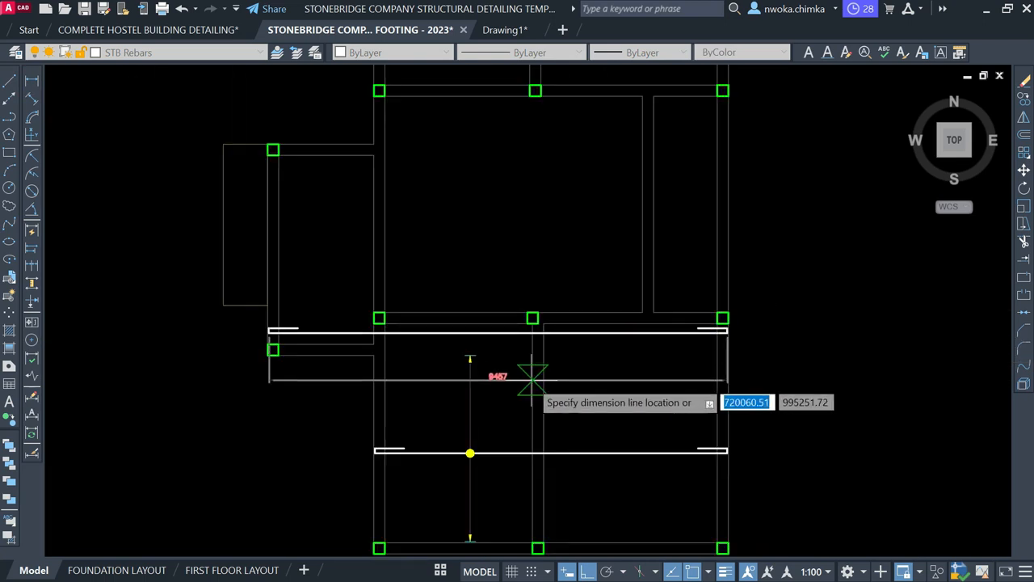
pyautogui.scroll(4, 530, 378)
pyautogui.press('Escape')
pyautogui.scroll(-4, 570, 379)
pyautogui.moveTo(555, 368); pyautogui.dragTo(554, 392, button='middle')
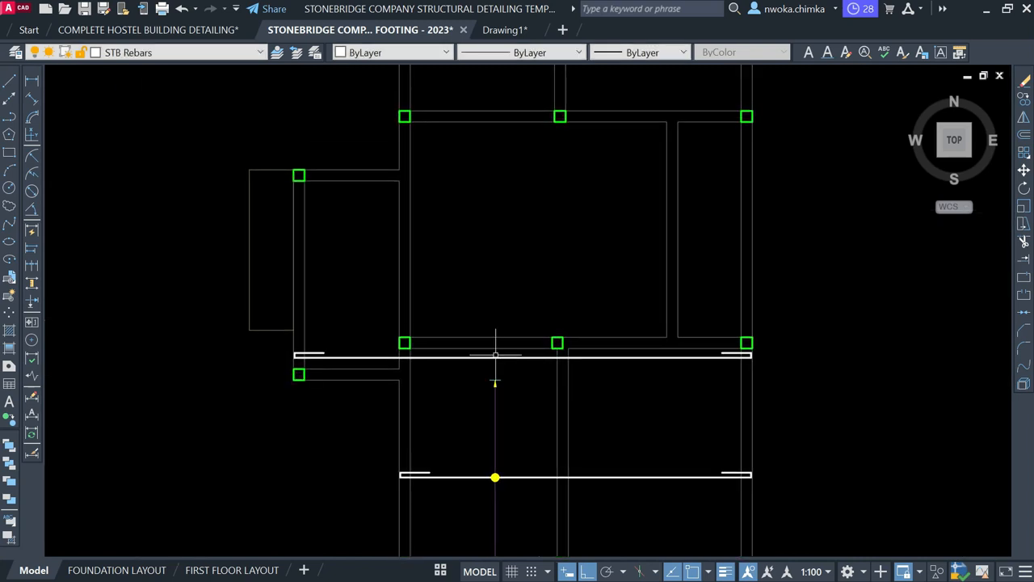
# Make SLABREINCALL the current layer.
pyautogui.scroll(4, 496, 354)
pyautogui.scroll(-2, 507, 341)
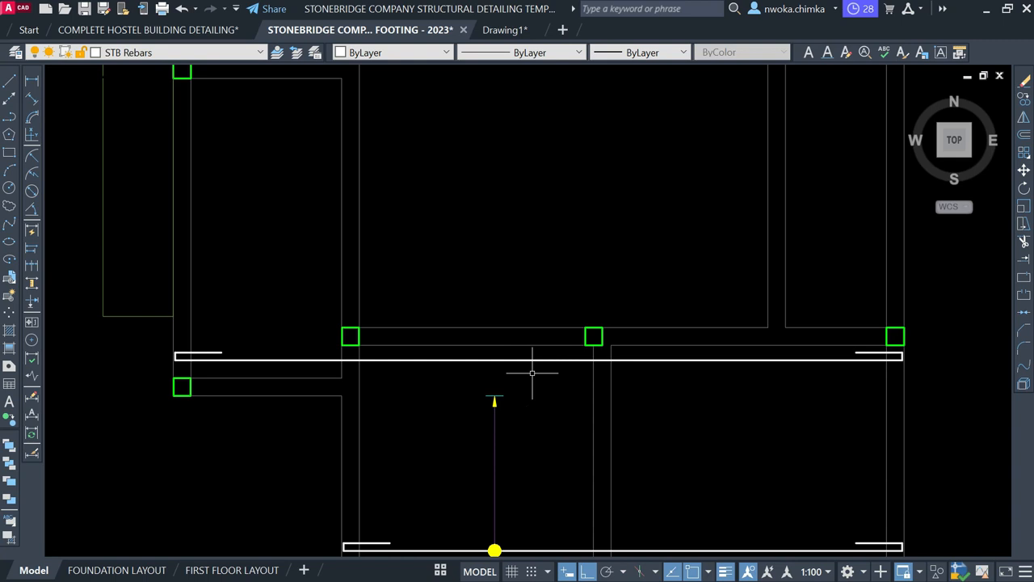
pyautogui.click(243, 53)
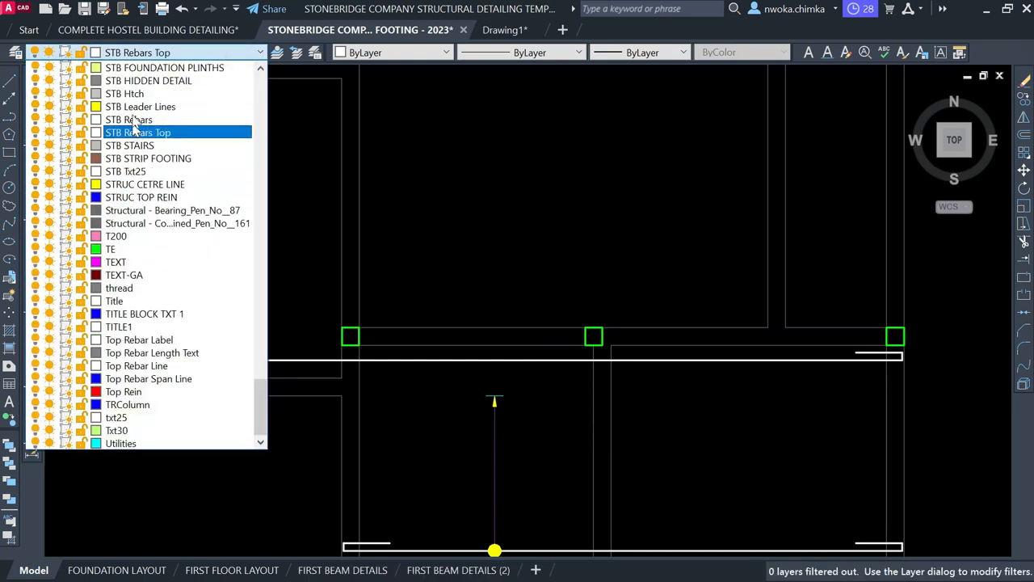
pyautogui.scroll(2, 133, 109)
pyautogui.scroll(4, 133, 109)
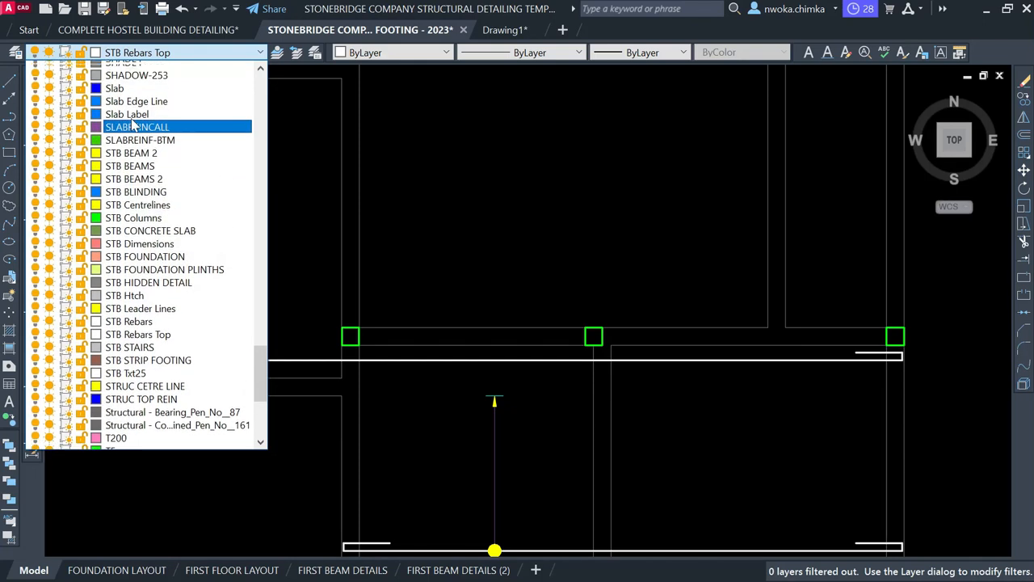
pyautogui.click(156, 161)
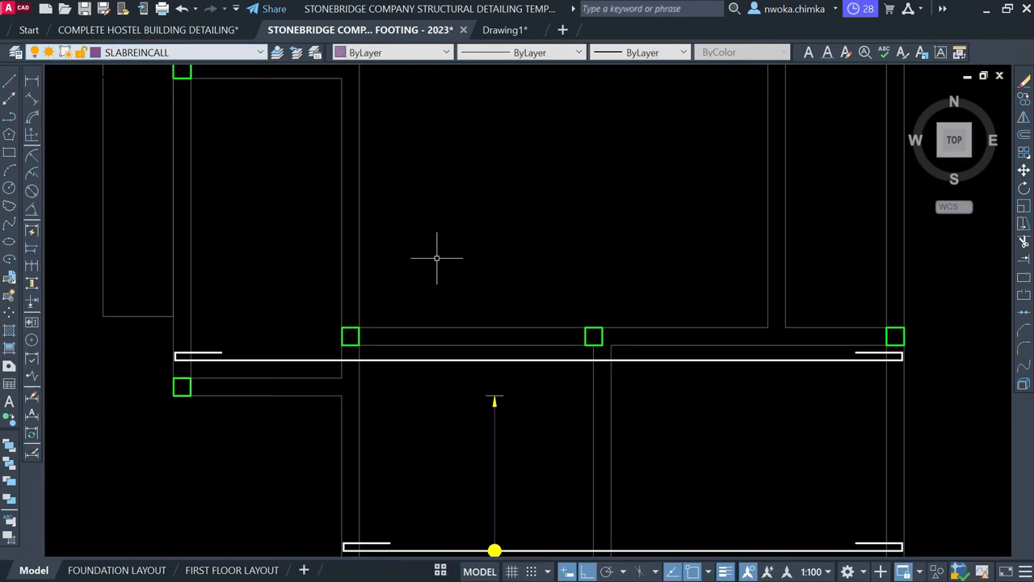
pyautogui.press('Return')
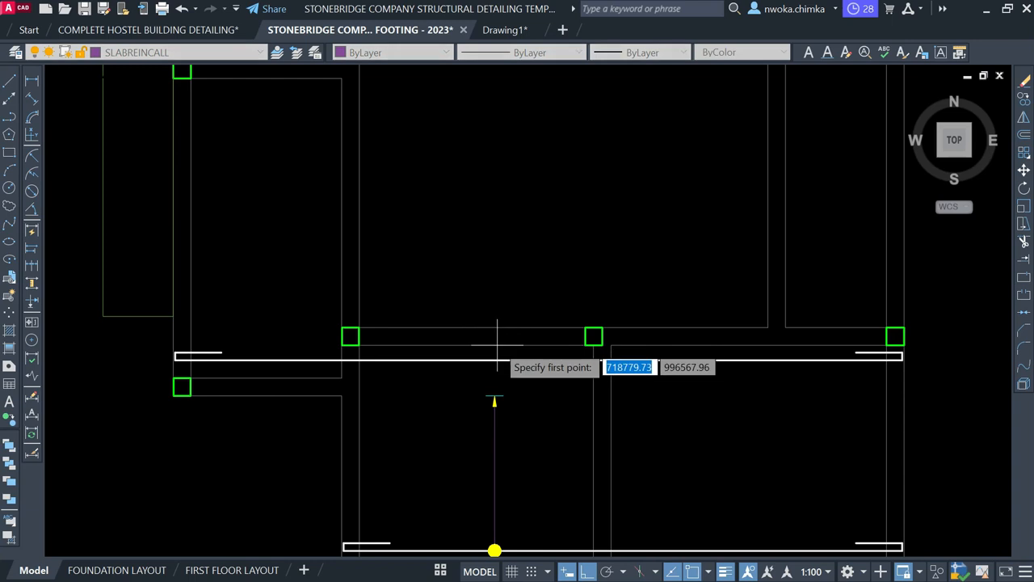
pyautogui.scroll(3, 505, 372)
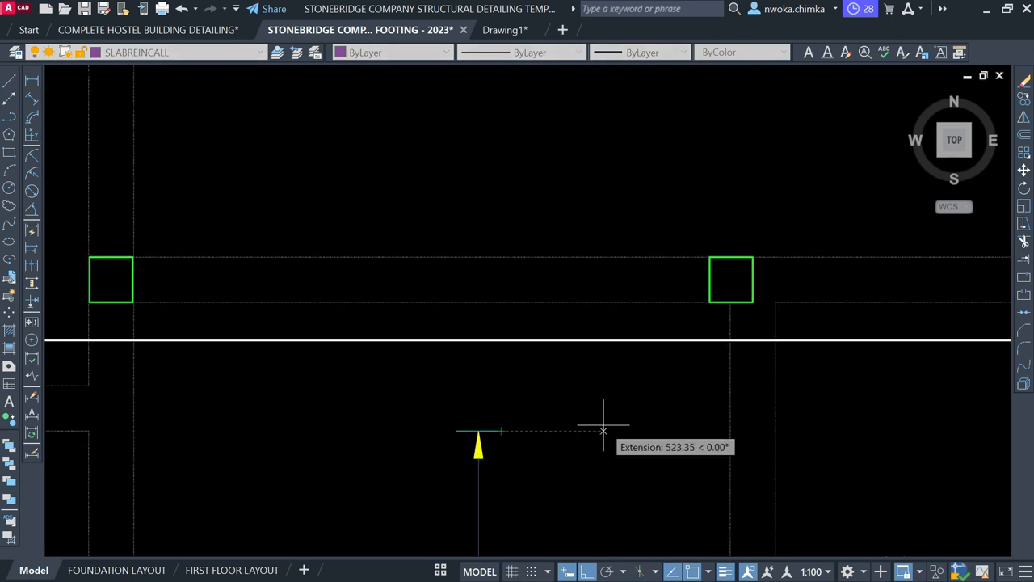
pyautogui.scroll(-3, 603, 431)
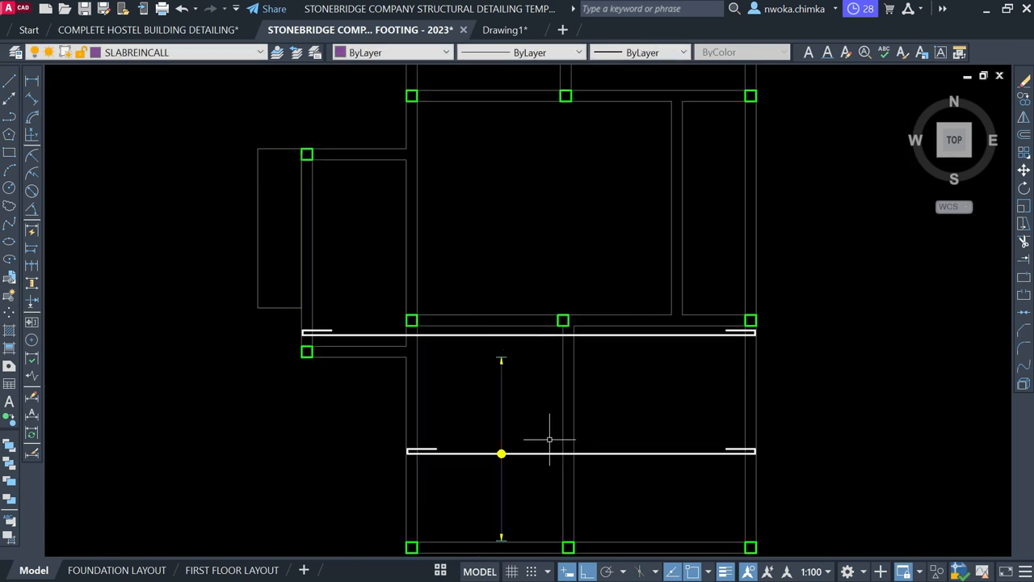
pyautogui.click(550, 412)
pyautogui.click(530, 444)
pyautogui.press('Escape')
pyautogui.scroll(4, 501, 367)
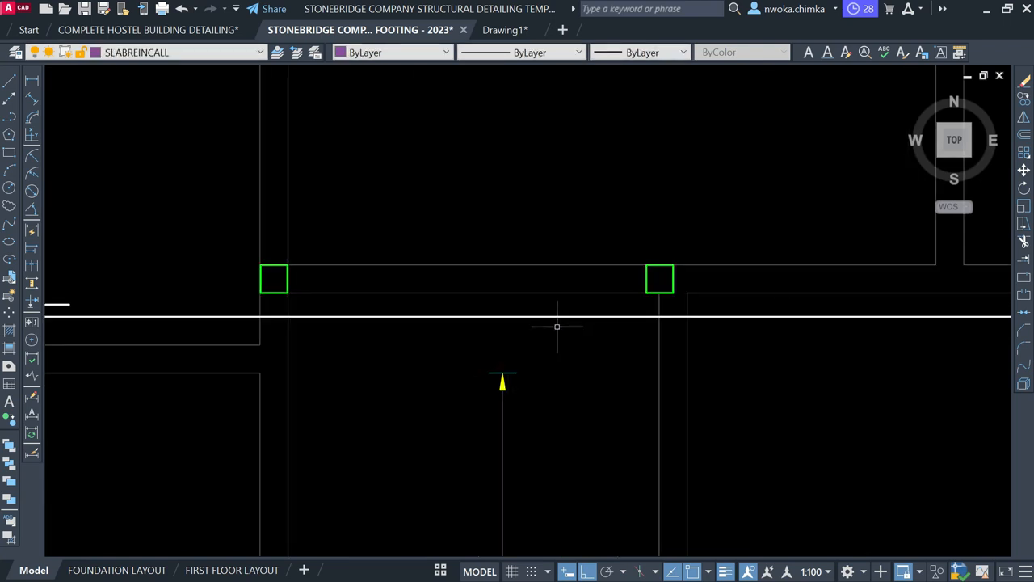
pyautogui.scroll(-2, 554, 363)
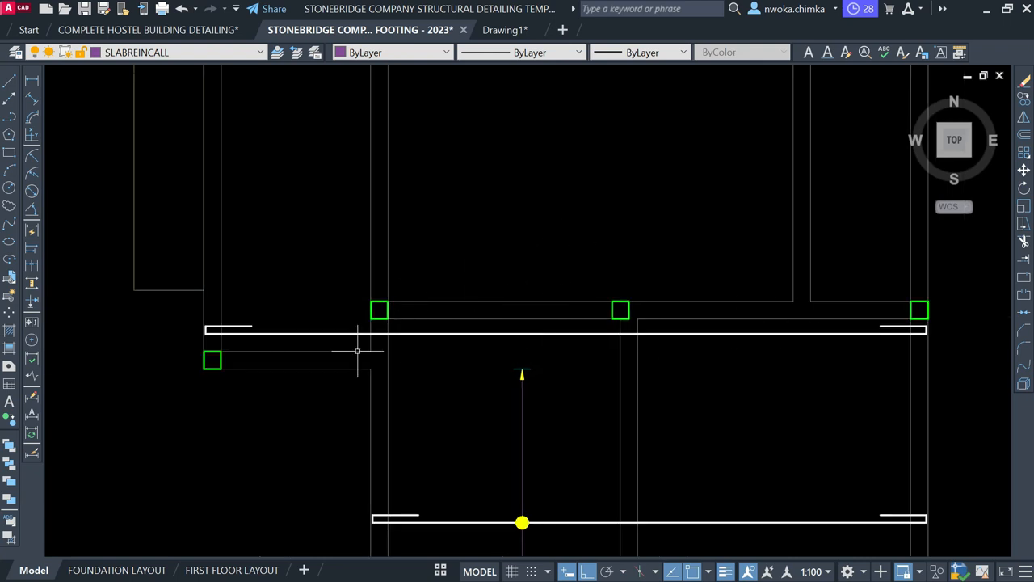
# Draw a vertical distribution line about 1031 mm long across the upper bar, starting level with the lower distribution line's upper end.
pyautogui.click(553, 333)
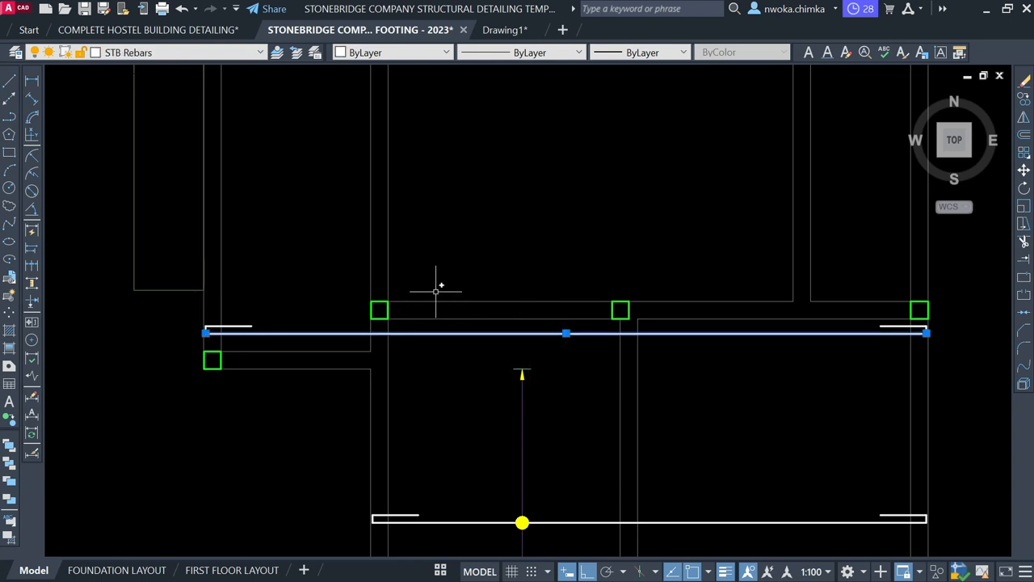
pyautogui.press('Escape')
pyautogui.press('Return')
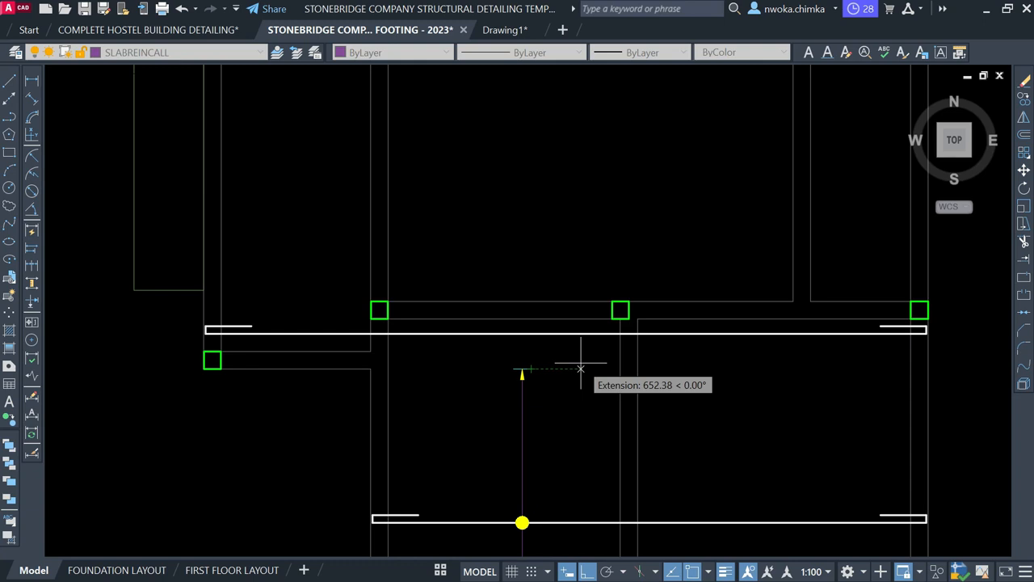
pyautogui.click(580, 369)
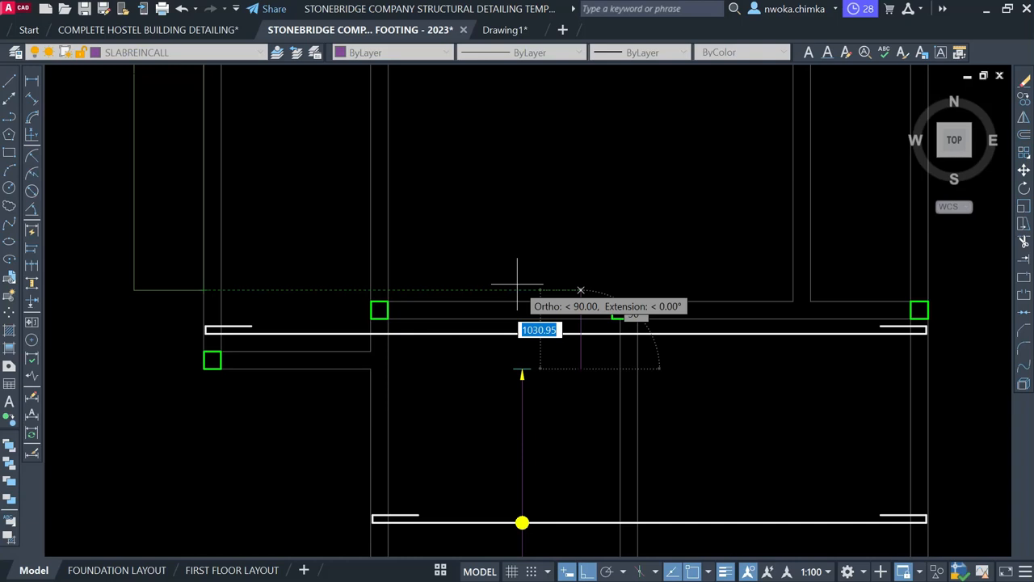
pyautogui.press('Escape')
# Copy the arrowhead and tick from the lower distribution line's upper end to the new line's upper end.
pyautogui.scroll(2, 501, 356)
pyautogui.write('co')
pyautogui.press('Return')
pyautogui.scroll(3, 541, 396)
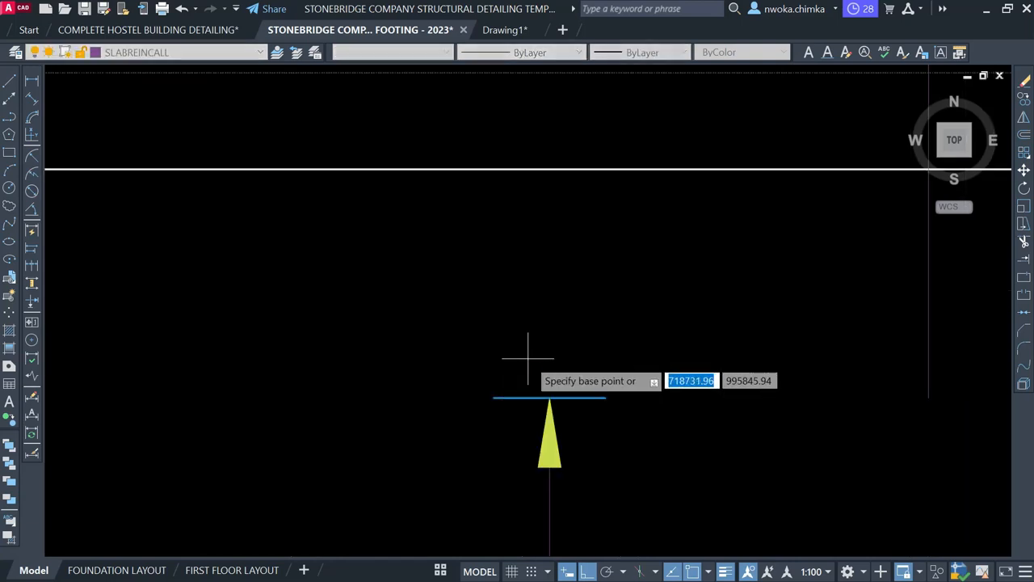
pyautogui.click(548, 398)
pyautogui.scroll(-4, 539, 396)
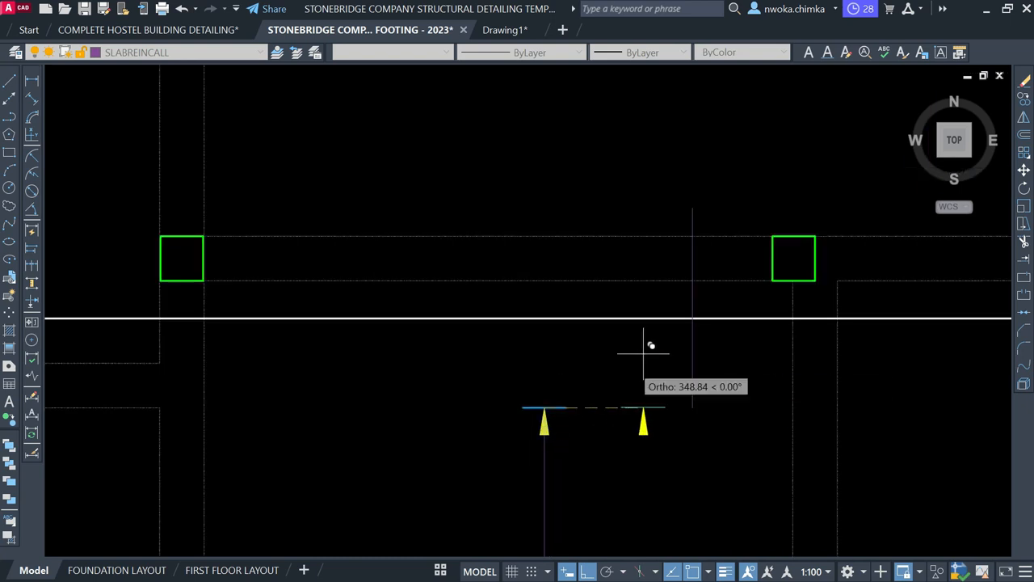
pyautogui.click(692, 207)
pyautogui.press('Escape')
pyautogui.scroll(-3, 617, 114)
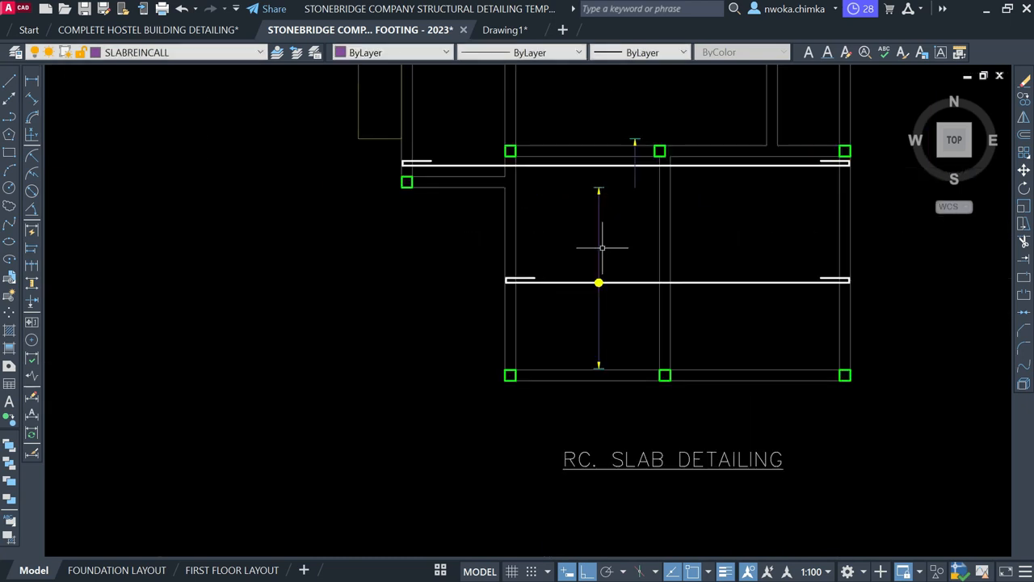
# Copy the downward arrowhead and tick from the lower distribution line's bottom end to the new line's lower end.
pyautogui.scroll(2, 584, 344)
pyautogui.click(584, 344)
pyautogui.click(663, 442)
pyautogui.write('co')
pyautogui.press('Return')
pyautogui.scroll(4, 683, 437)
pyautogui.click(694, 442)
pyautogui.scroll(-4, 594, 384)
pyautogui.moveTo(681, 191); pyautogui.dragTo(588, 550, button='middle')
pyautogui.scroll(2, 627, 383)
pyautogui.click(549, 219)
pyautogui.scroll(-2, 603, 400)
pyautogui.press('Escape')
pyautogui.scroll(-2, 575, 257)
# Copy the yellow dot from the lower bar to where the new distribution line crosses the upper bar.
pyautogui.scroll(3, 524, 452)
pyautogui.moveTo(461, 422); pyautogui.dragTo(579, 489)
pyautogui.write('co')
pyautogui.press('Return')
pyautogui.scroll(3, 526, 457)
pyautogui.click(525, 450)
pyautogui.scroll(-4, 537, 436)
pyautogui.scroll(2, 566, 316)
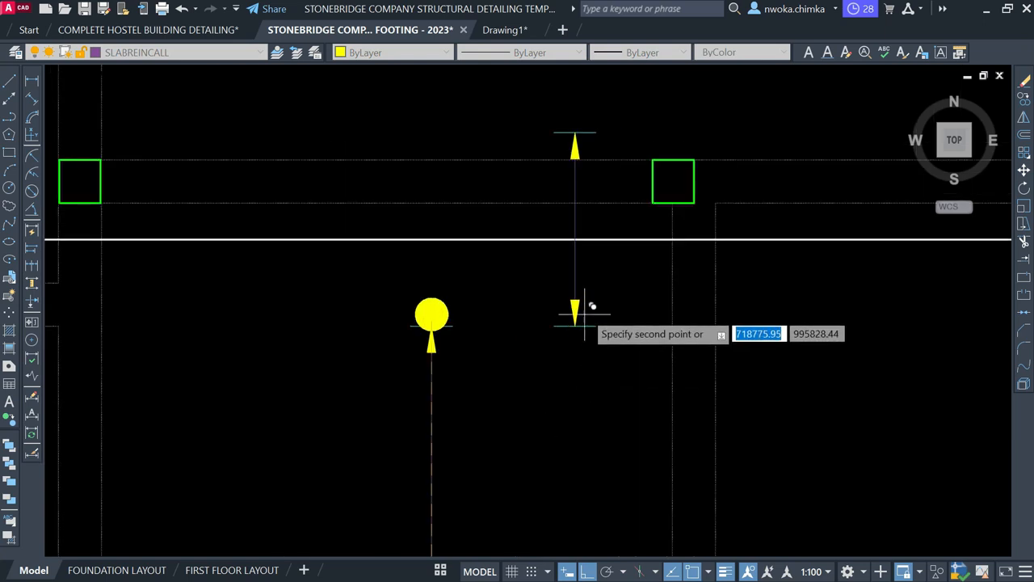
pyautogui.click(555, 272)
pyautogui.scroll(-3, 588, 289)
pyautogui.scroll(3, 531, 342)
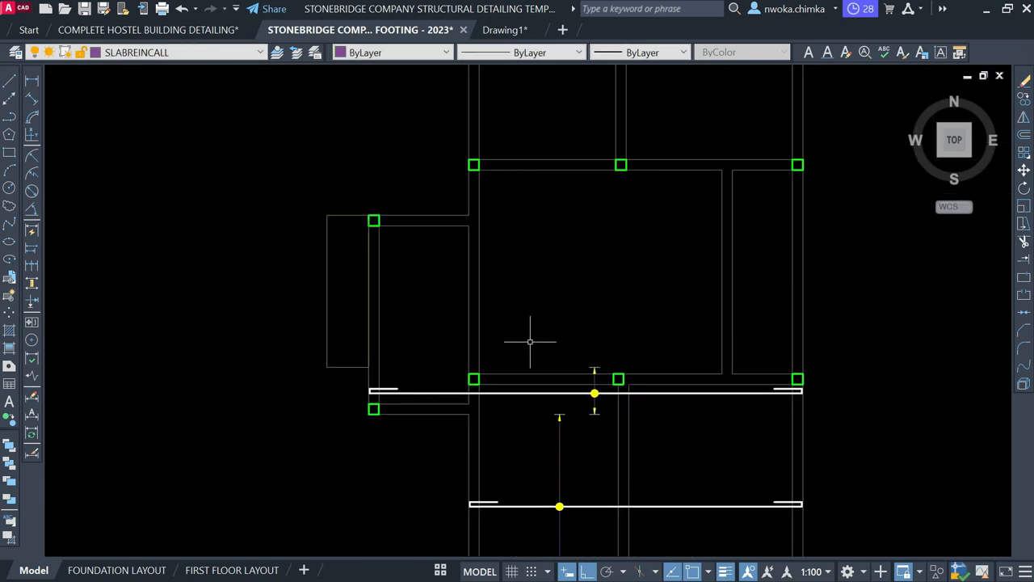
# Copy the upper bar with its right-hand hook about 2131 mm vertically upward into the next slab bay.
pyautogui.scroll(2, 708, 405)
pyautogui.click(720, 389)
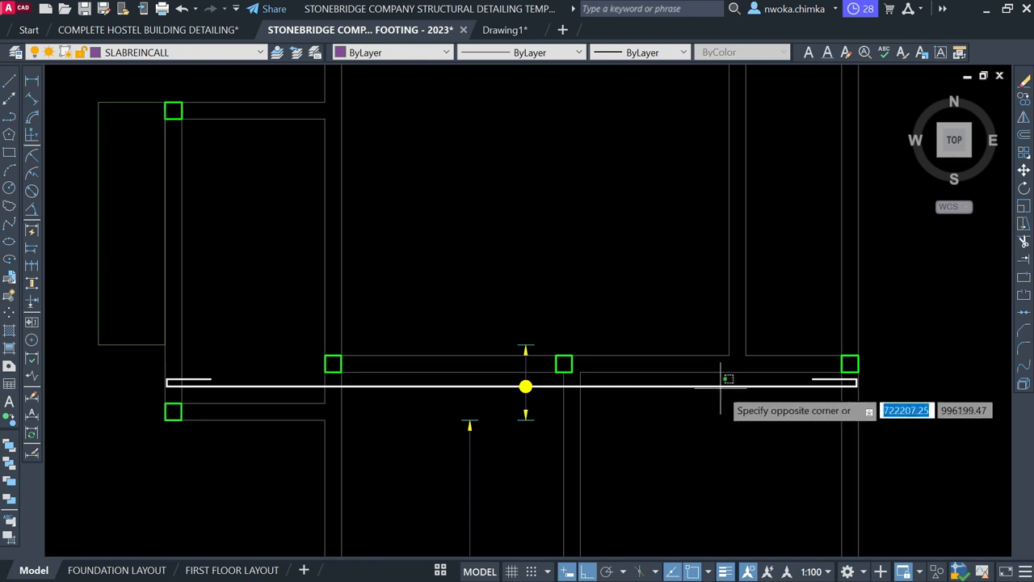
pyautogui.click(708, 377)
pyautogui.scroll(2, 853, 400)
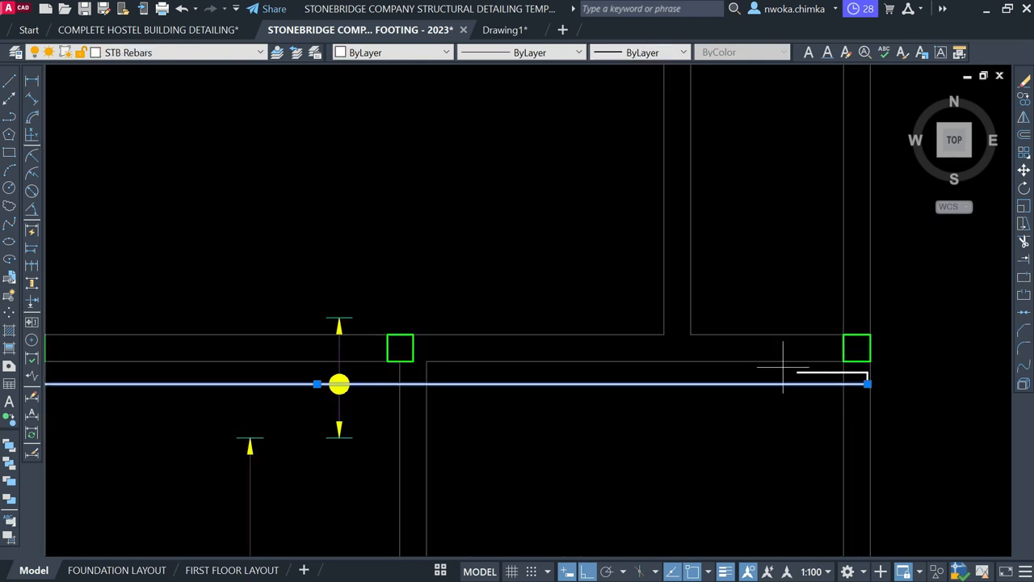
pyautogui.write('O')
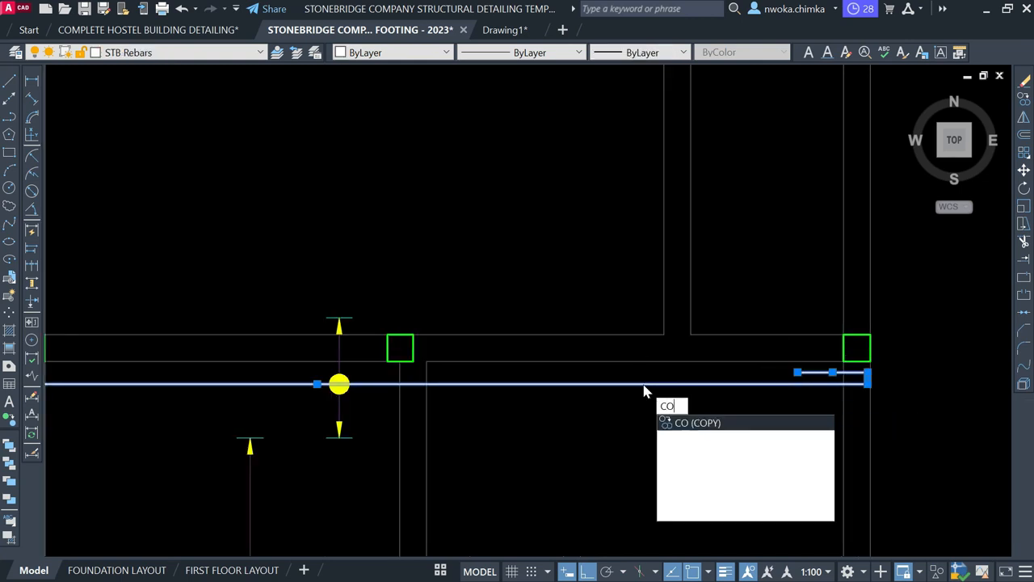
pyautogui.press('Return')
pyautogui.scroll(-4, 428, 387)
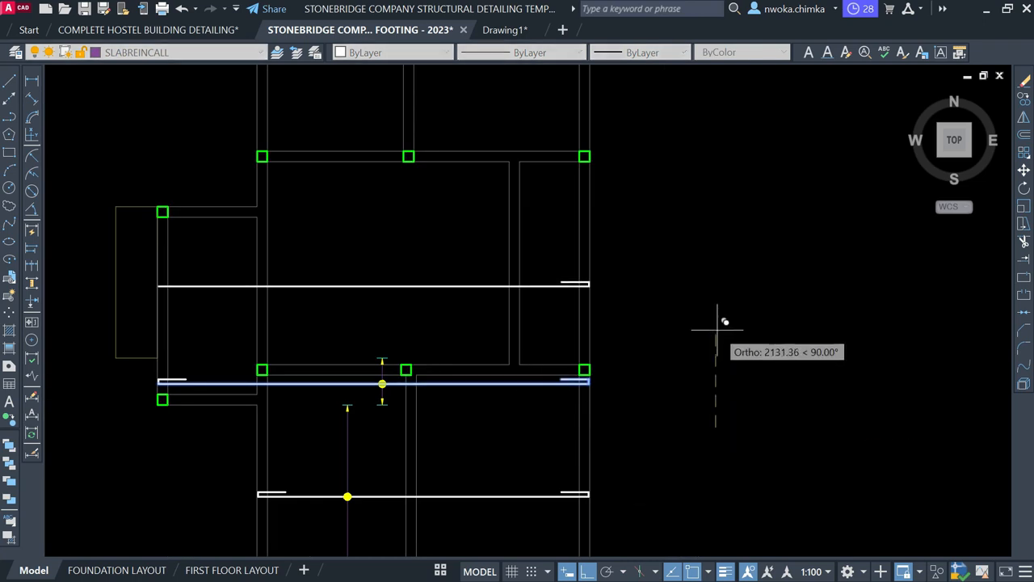
pyautogui.click(717, 330)
pyautogui.press('Escape')
# Examine the left projection and the narrow outer slab strip around the copied bar's left end.
pyautogui.moveTo(337, 321); pyautogui.dragTo(651, 341, button='middle')
pyautogui.scroll(2, 450, 304)
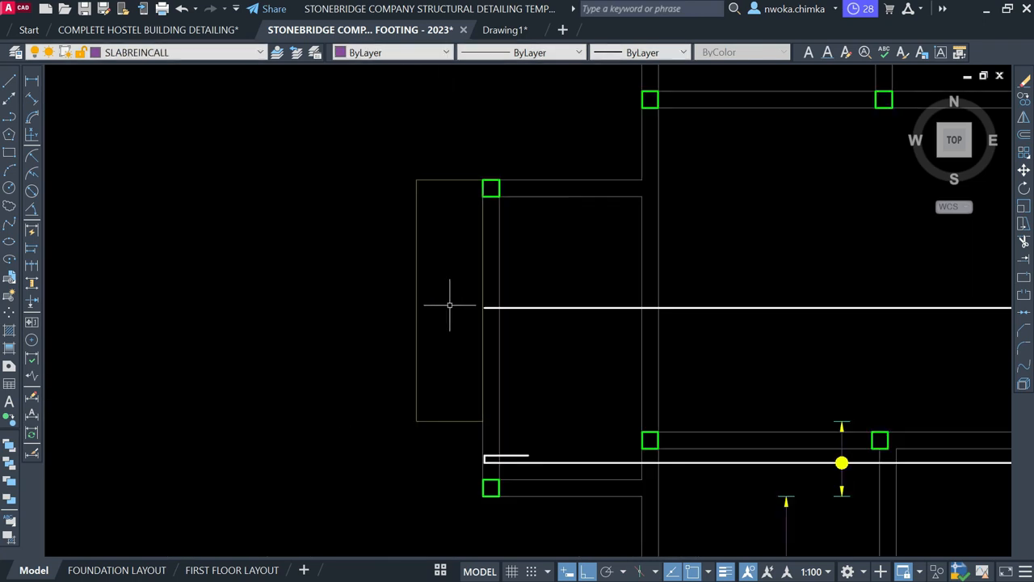
pyautogui.scroll(2, 490, 318)
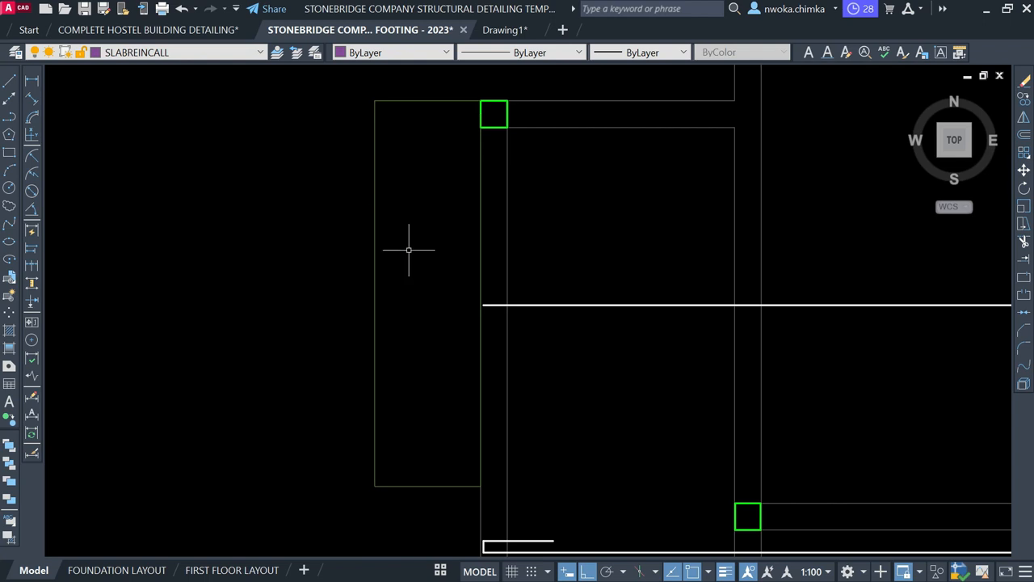
pyautogui.scroll(-2, 414, 255)
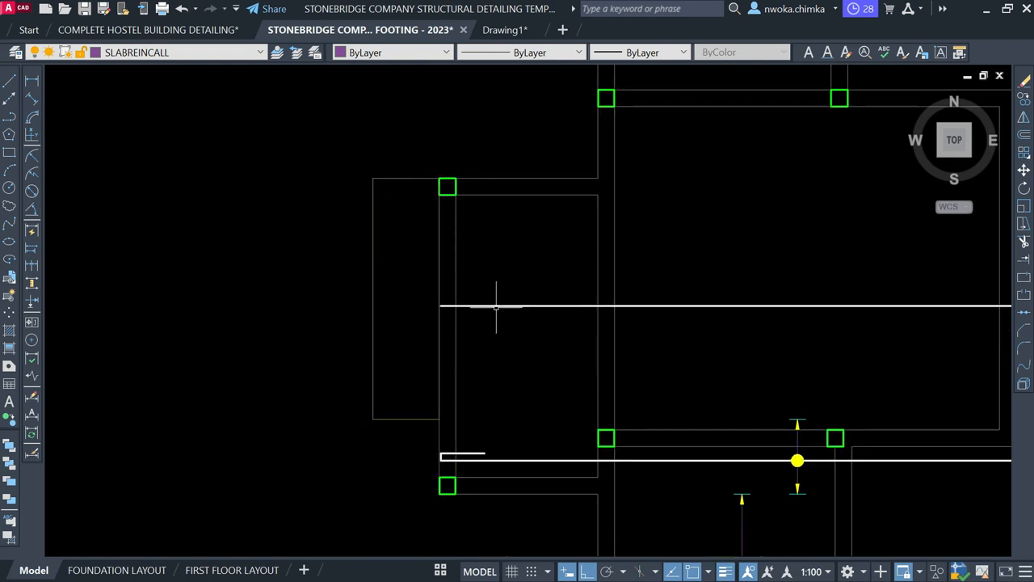
pyautogui.moveTo(557, 301); pyautogui.dragTo(520, 327, button='middle')
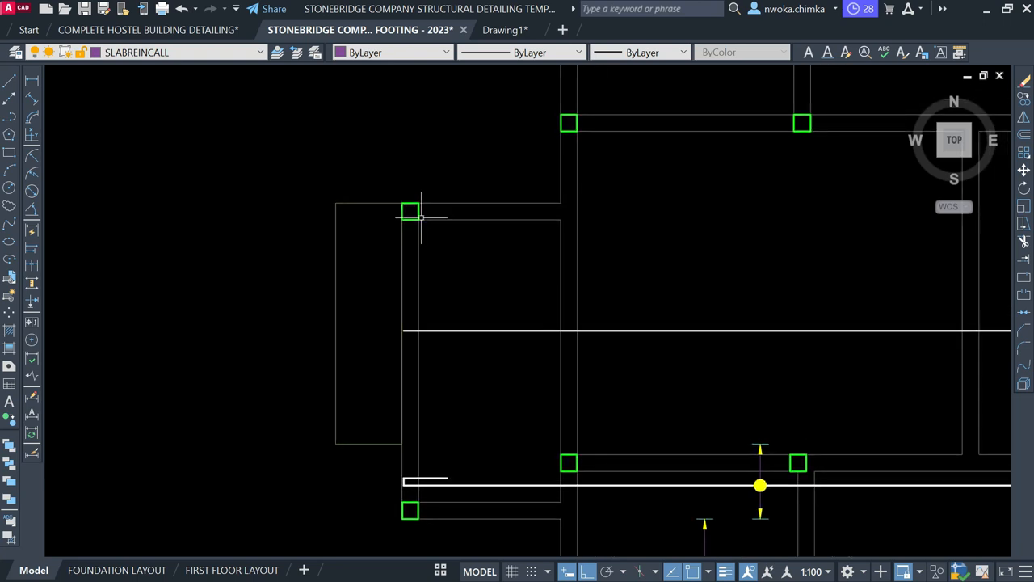
pyautogui.scroll(-2, 371, 230)
pyautogui.scroll(2, 638, 279)
pyautogui.click(670, 266)
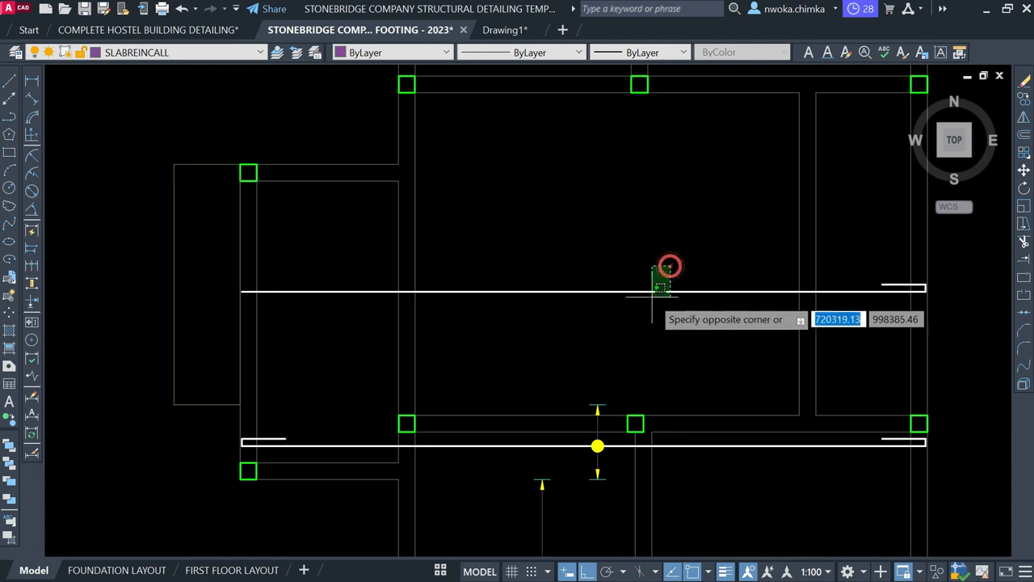
pyautogui.press('Escape')
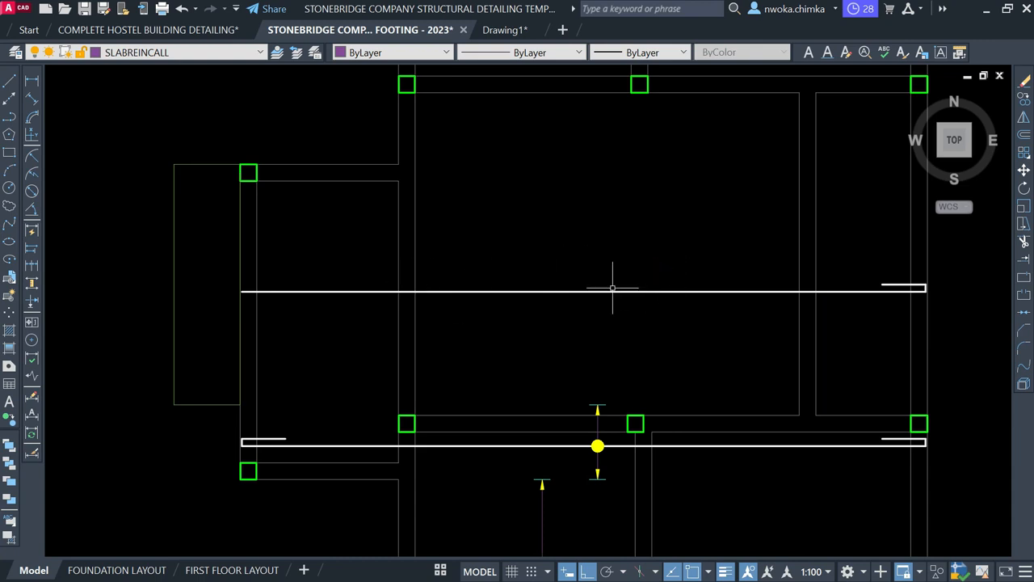
pyautogui.scroll(2, 203, 286)
pyautogui.press('Return')
pyautogui.moveTo(381, 296); pyautogui.dragTo(481, 300, button='middle')
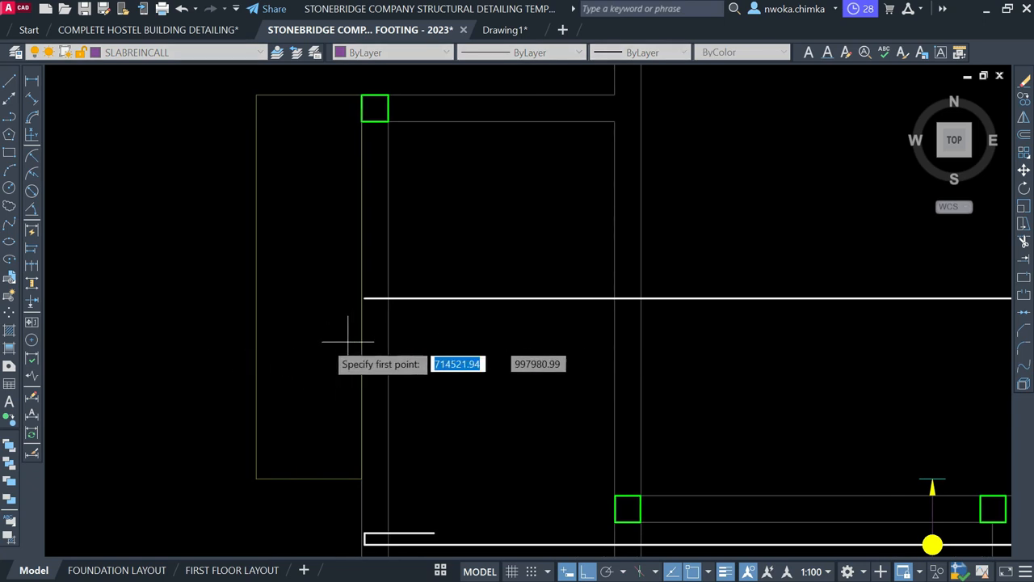
pyautogui.scroll(2, 287, 342)
pyautogui.scroll(2, 278, 341)
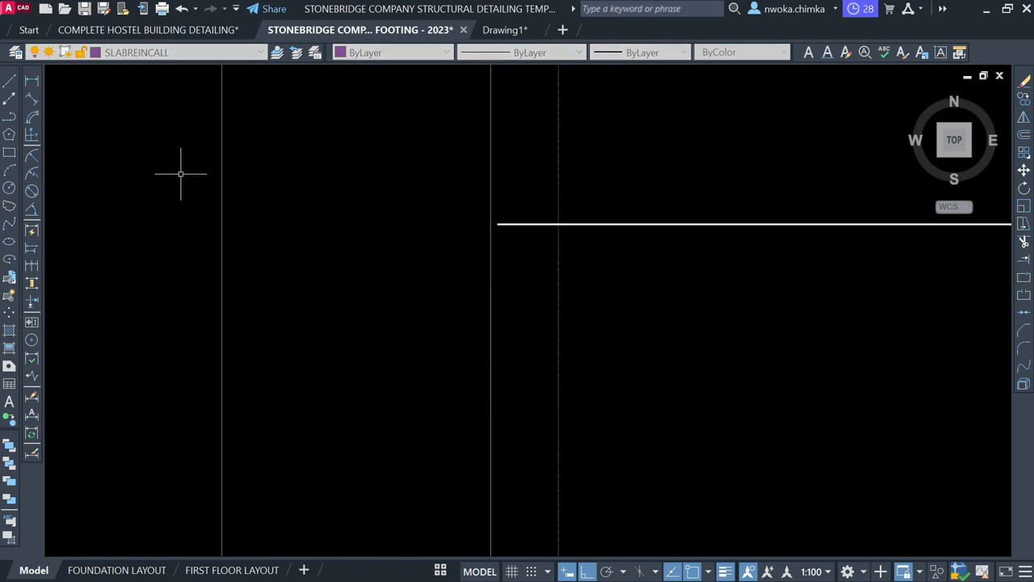
# On layer STB Rebars Top, draw a horizontal bar from the narrow outer strip's edge to the inner face of the projection's beam.
pyautogui.click(162, 52)
pyautogui.scroll(-1, 108, 202)
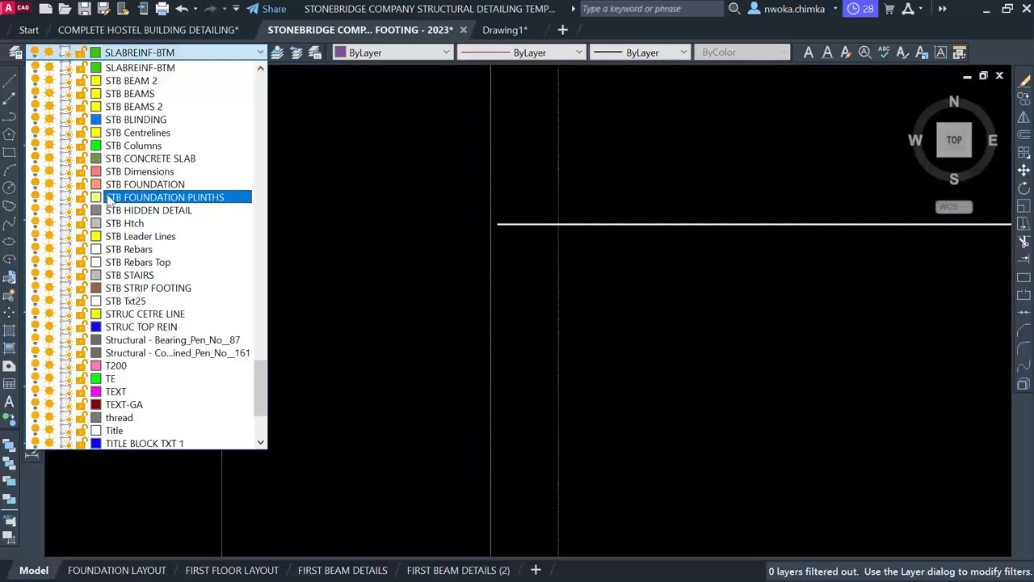
pyautogui.click(169, 264)
pyautogui.click(11, 81)
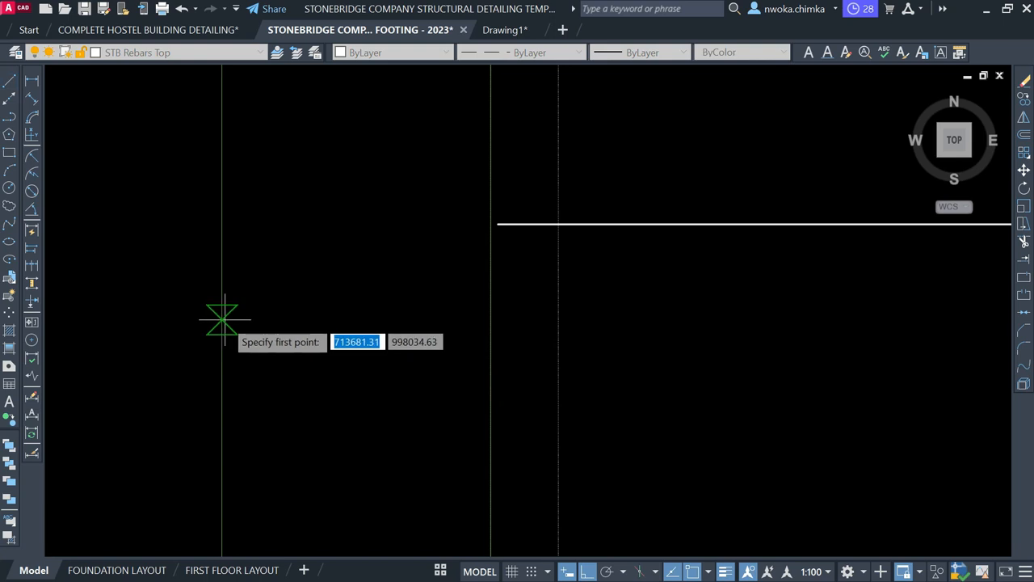
pyautogui.scroll(-2, 325, 319)
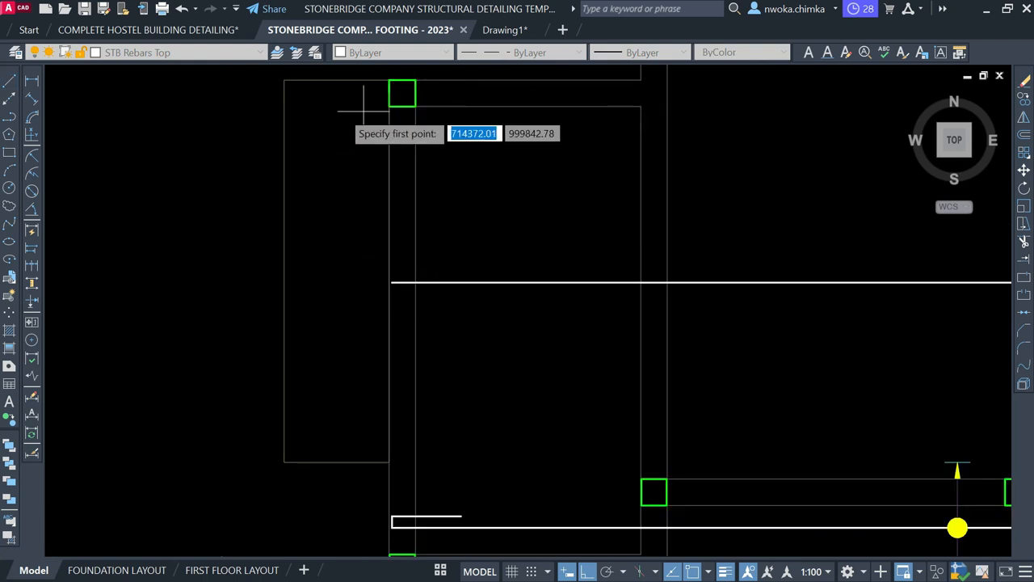
pyautogui.moveTo(388, 324); pyautogui.dragTo(377, 377, button='middle')
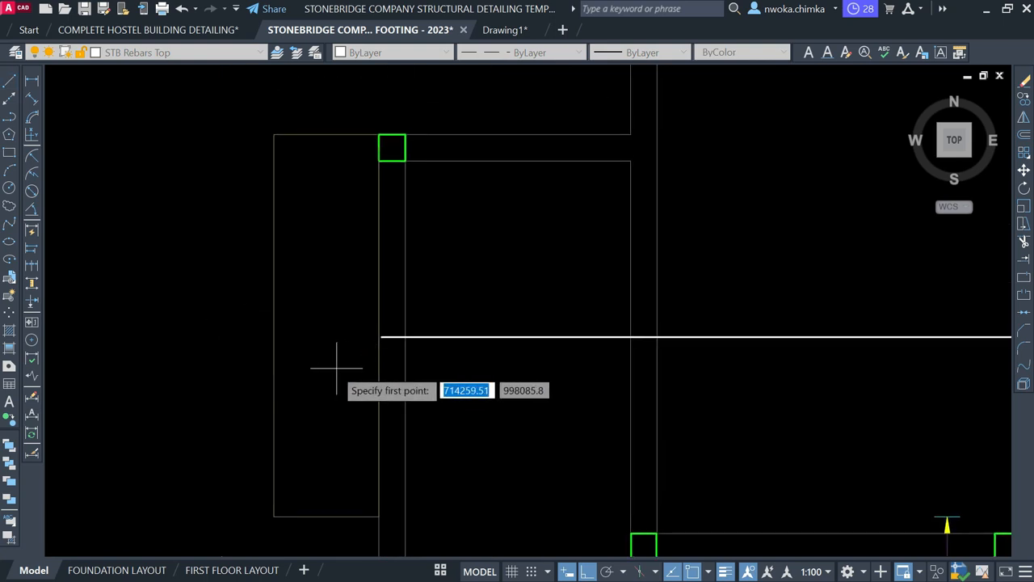
pyautogui.scroll(1, 291, 371)
pyautogui.click(266, 379)
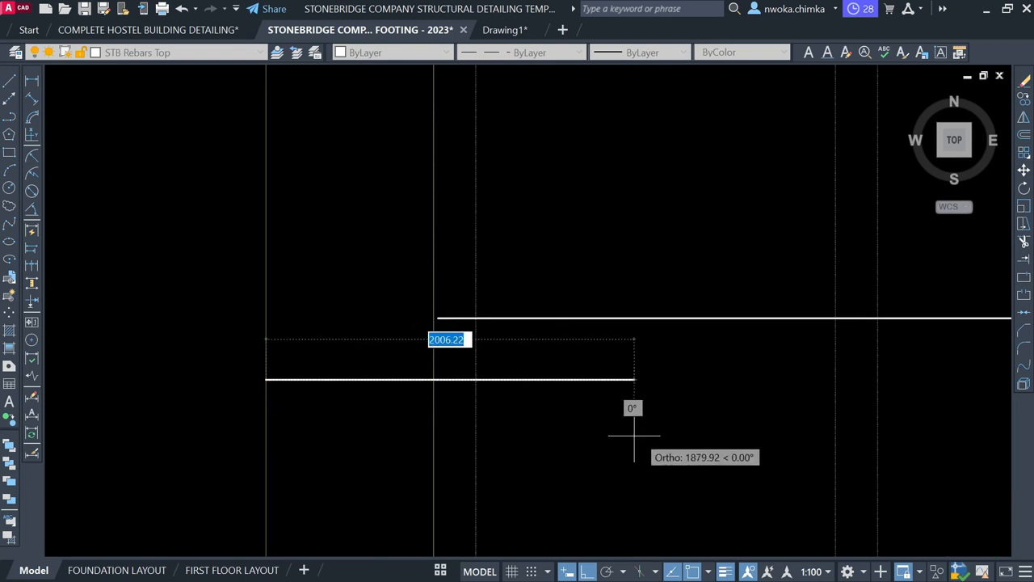
pyautogui.scroll(3, 473, 380)
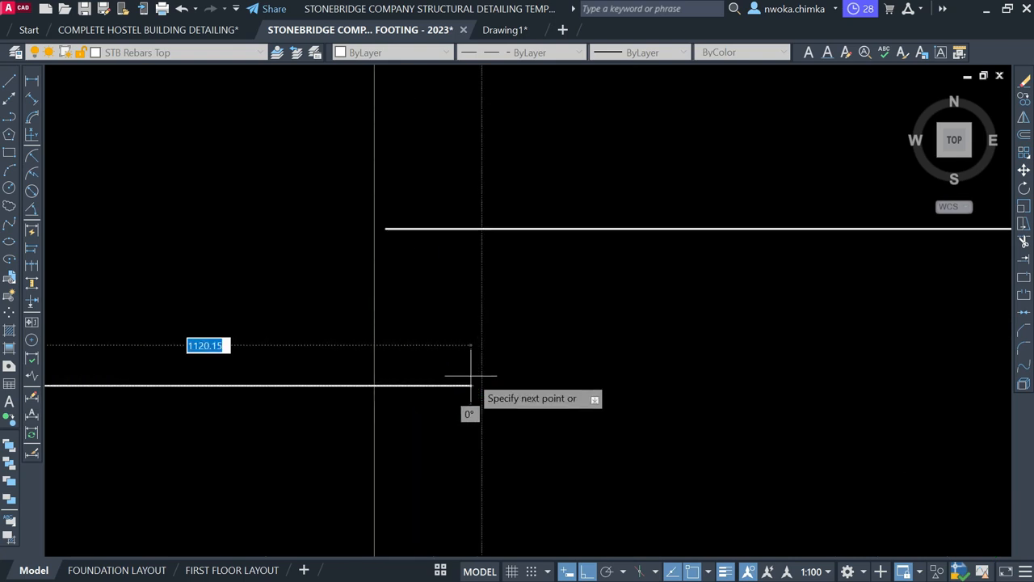
pyautogui.click(477, 377)
pyautogui.press('Escape')
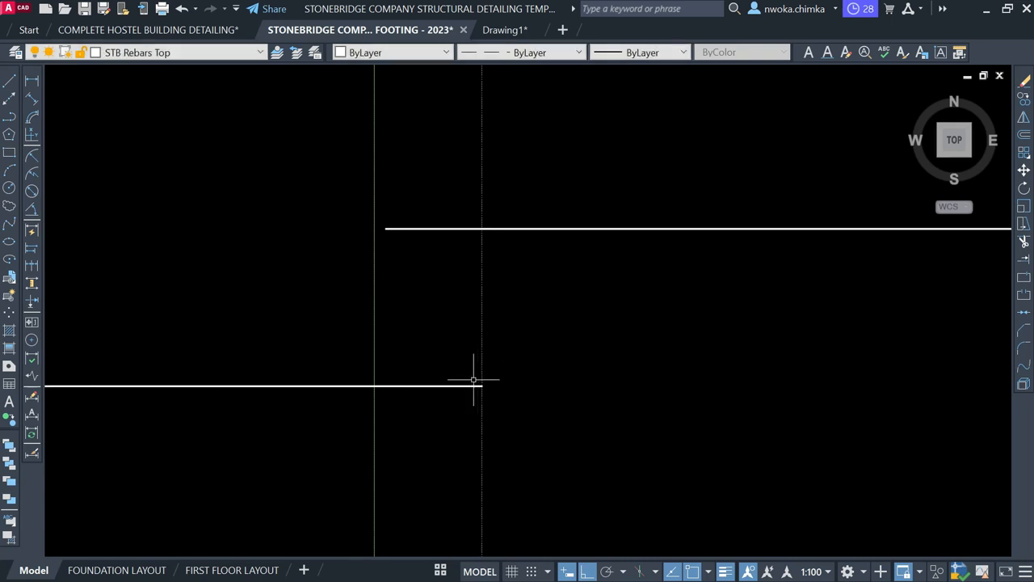
# Stretch the new top bar's inner end 600 mm further into the slab past the beam.
pyautogui.click(477, 385)
pyautogui.click(482, 386)
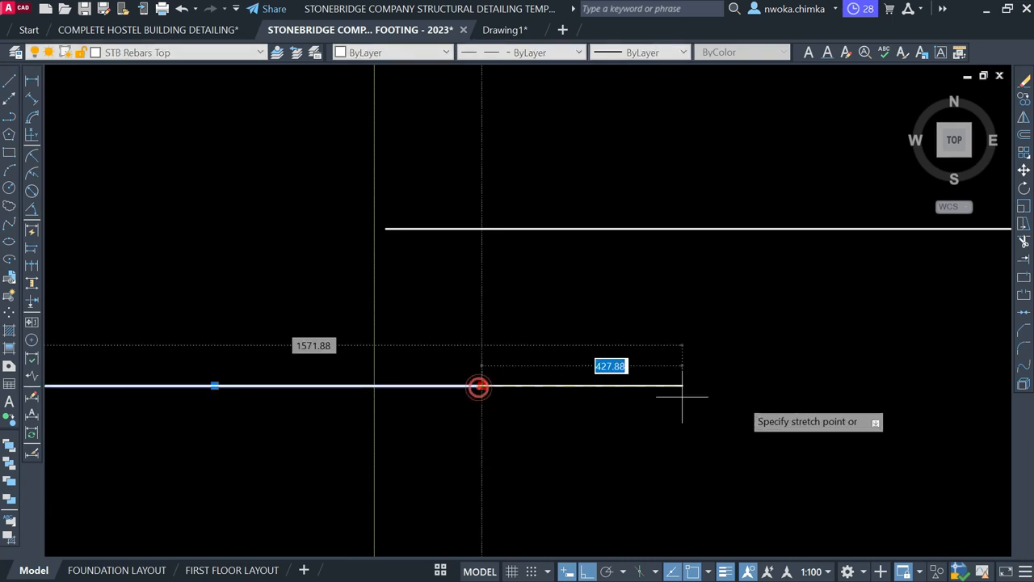
pyautogui.write('600')
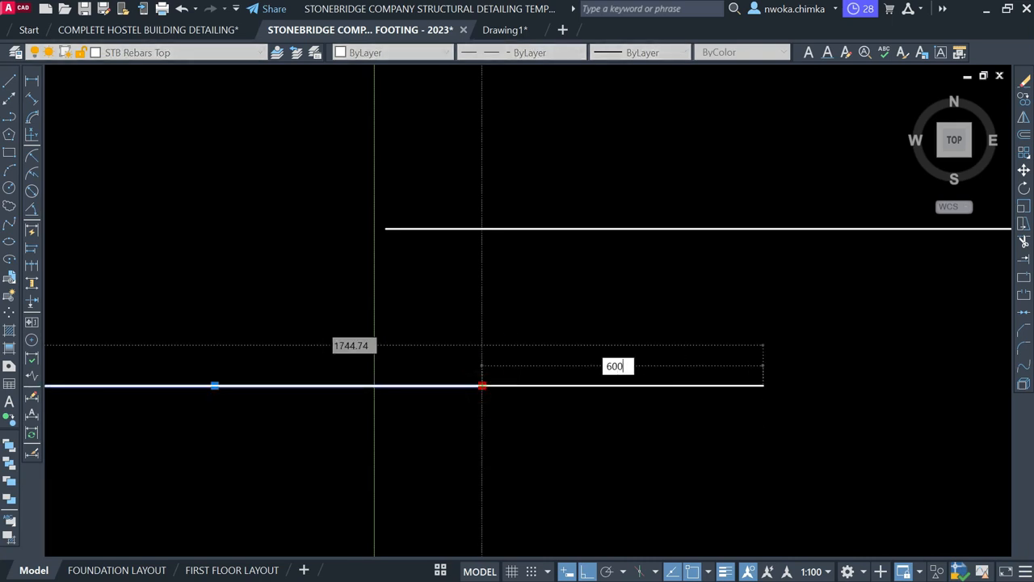
pyautogui.press('Return')
pyautogui.scroll(-2, 675, 426)
pyautogui.scroll(-5, 675, 426)
pyautogui.press('Escape')
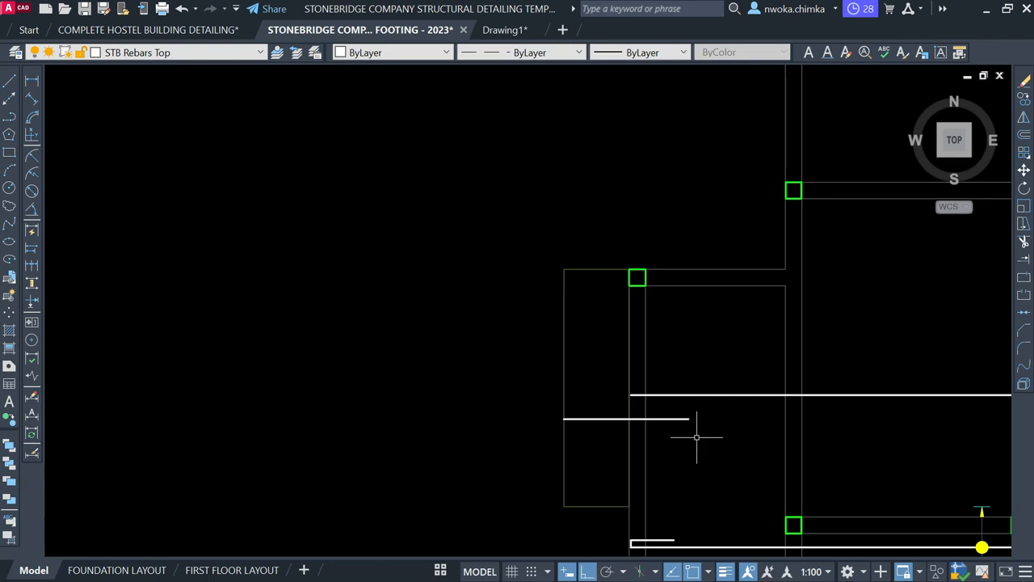
# Trim the top bar's inner end back to the inner face of the projection's beam.
pyautogui.scroll(1, 622, 424)
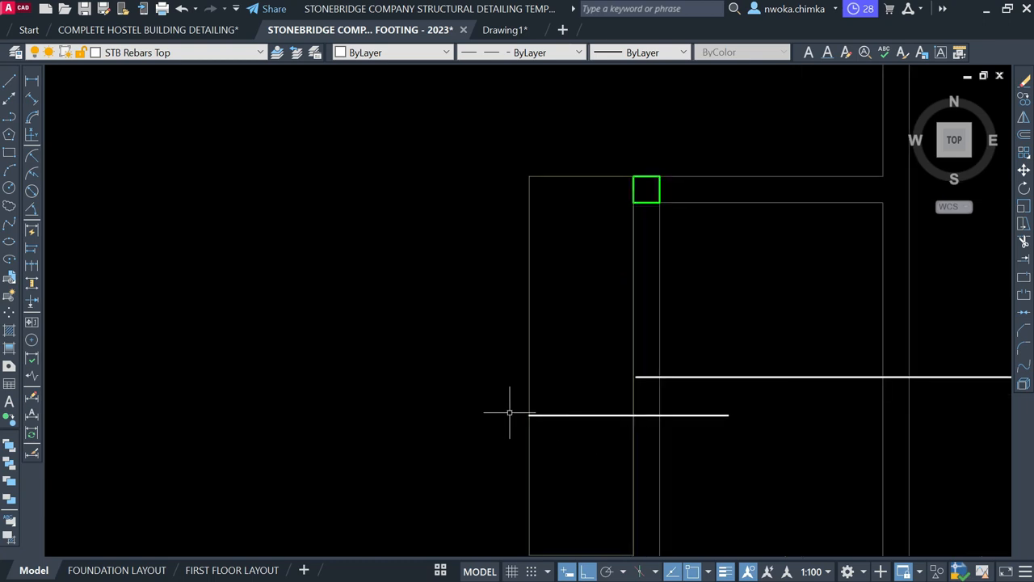
pyautogui.click(32, 82)
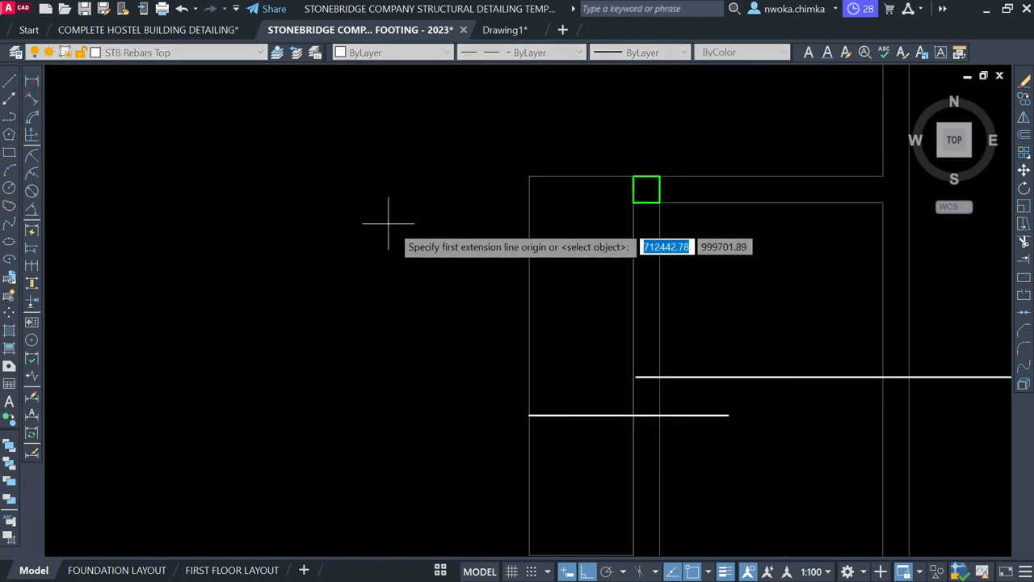
pyautogui.write('TR')
pyautogui.press('Return')
pyautogui.click(717, 414)
# Measure the width of the left overhang from its outer edge to the outer face of the beam.
pyautogui.click(32, 81)
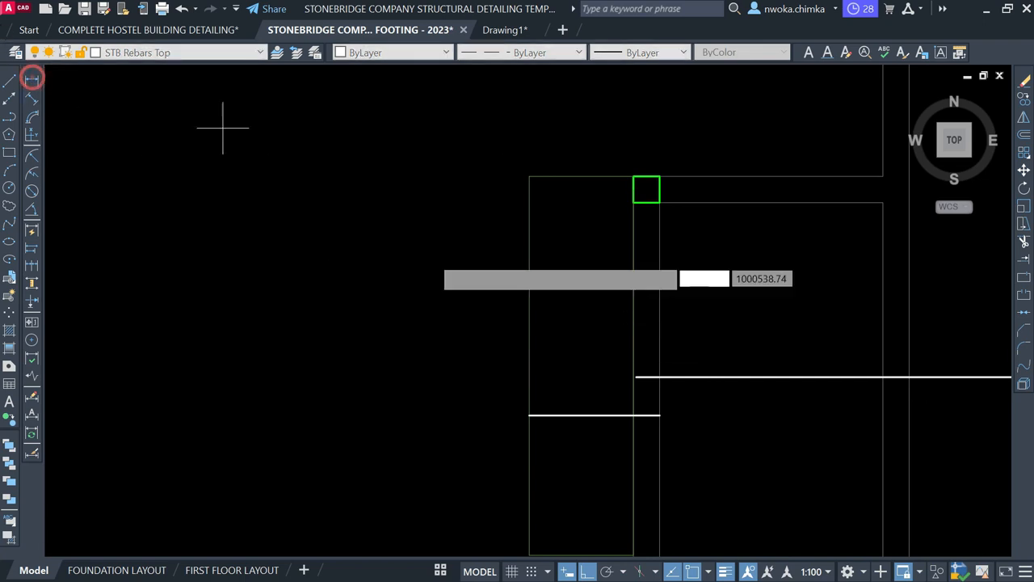
pyautogui.scroll(1, 552, 422)
pyautogui.click(517, 234)
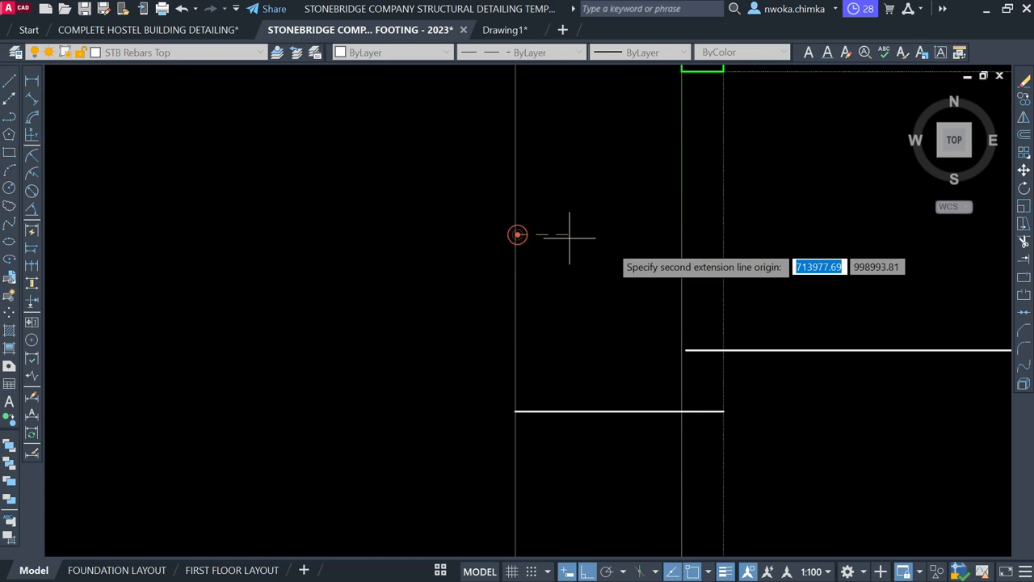
pyautogui.click(679, 234)
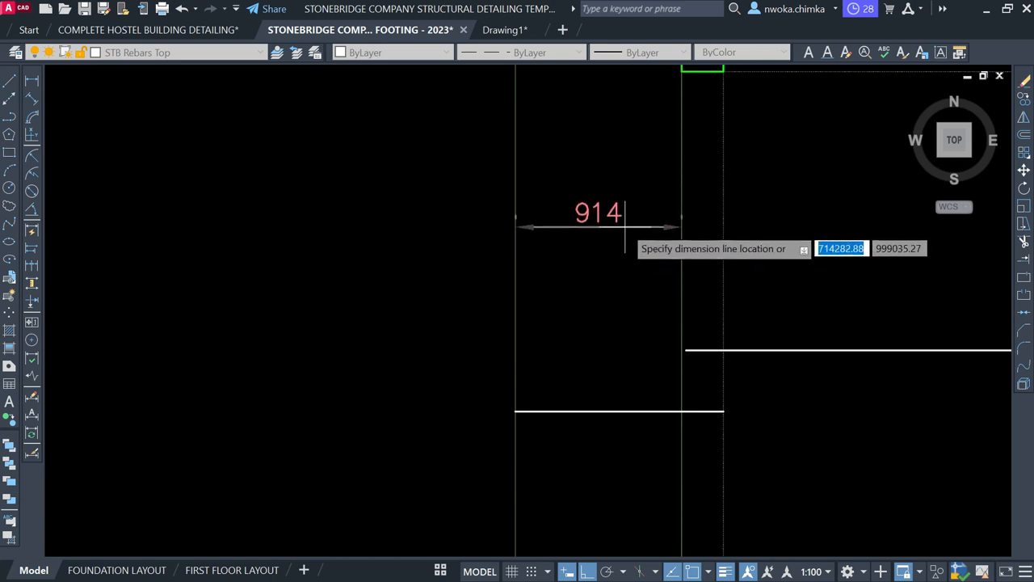
pyautogui.press('Escape')
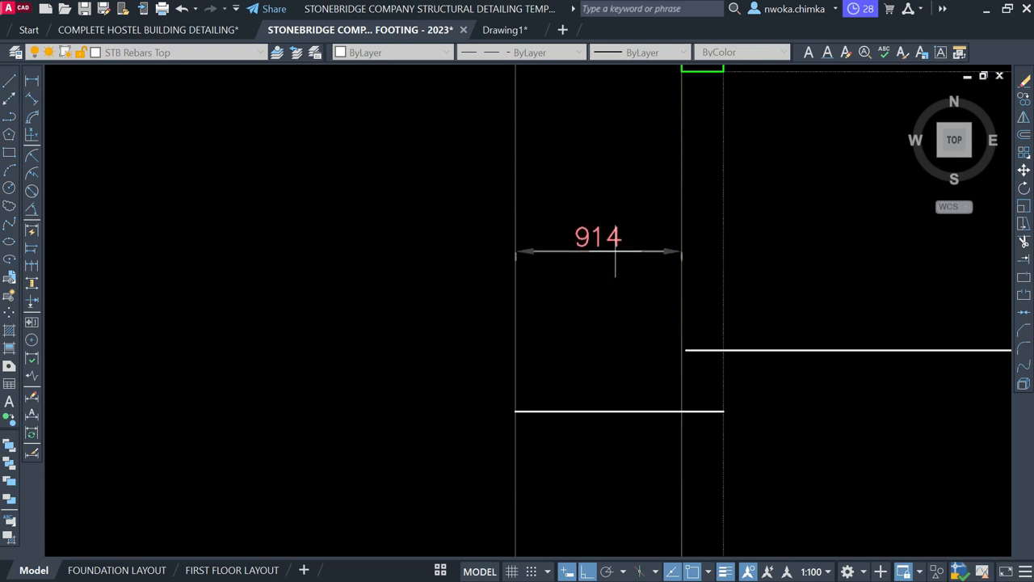
# Calculate twice the overhang width, 914*2, in the quick calculator and close it.
pyautogui.write('QC')
pyautogui.press('Return')
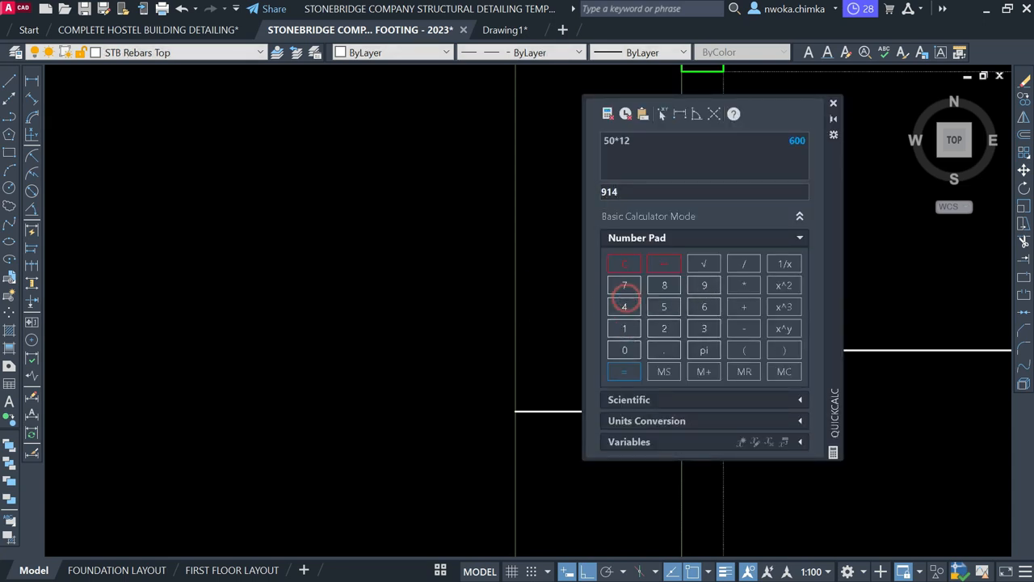
pyautogui.click(38, 84)
pyautogui.click(515, 507)
pyautogui.click(675, 504)
pyautogui.write('914')
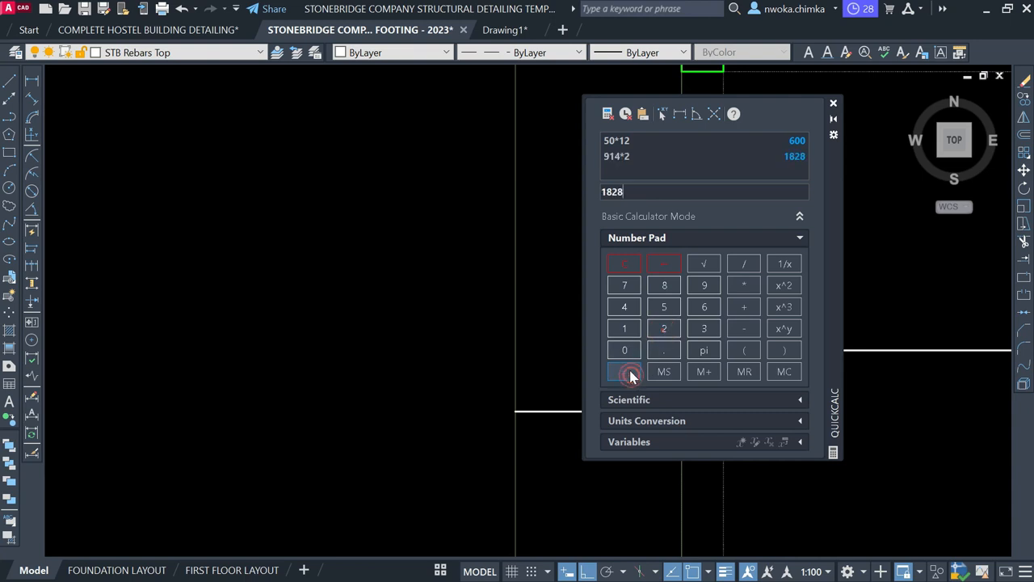
pyautogui.click(834, 104)
# Stretch the overhang top bar's inner end 1828 mm further into the slab.
pyautogui.scroll(-2, 456, 302)
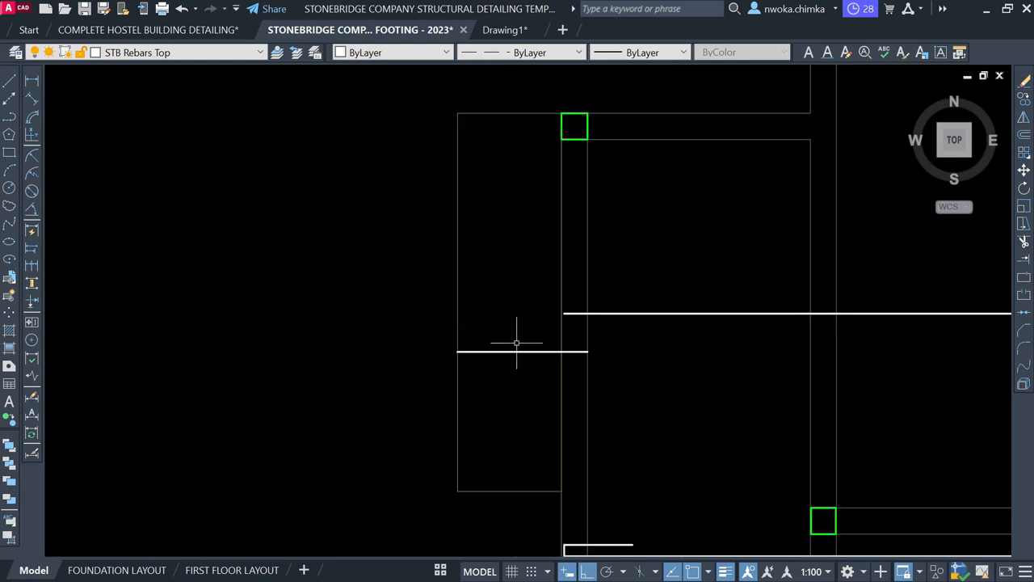
pyautogui.click(540, 352)
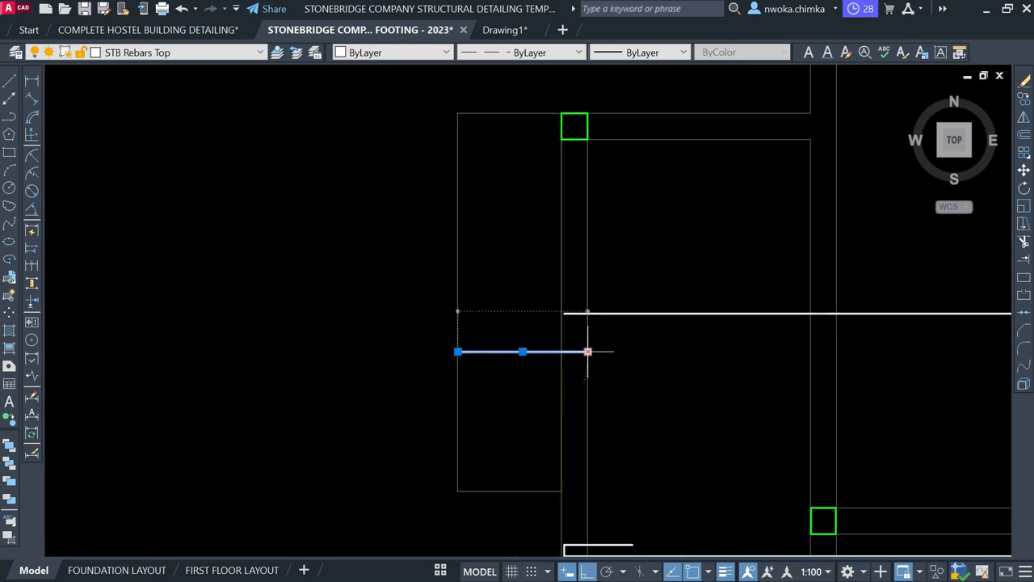
pyautogui.moveTo(589, 354)
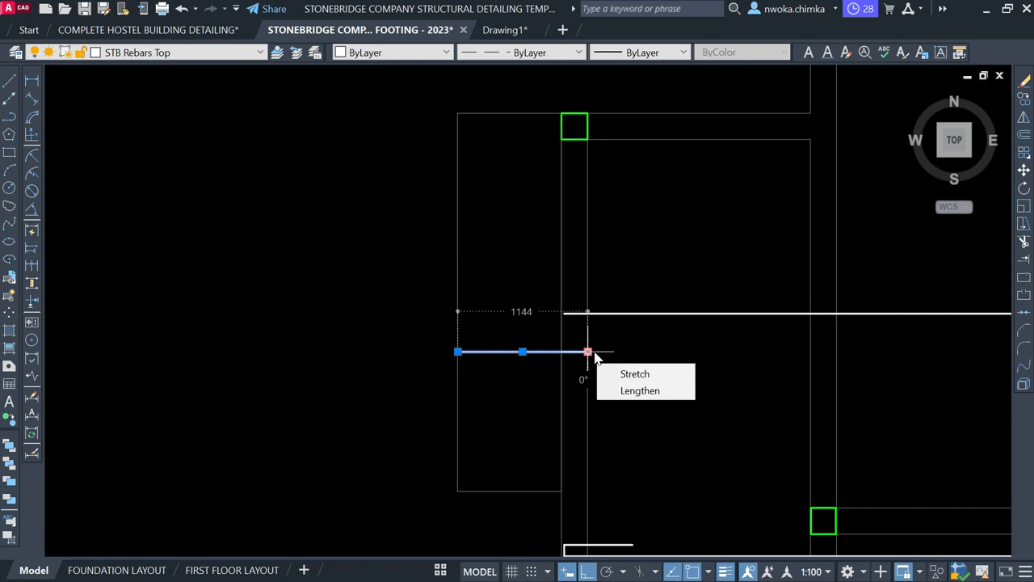
pyautogui.click(588, 351)
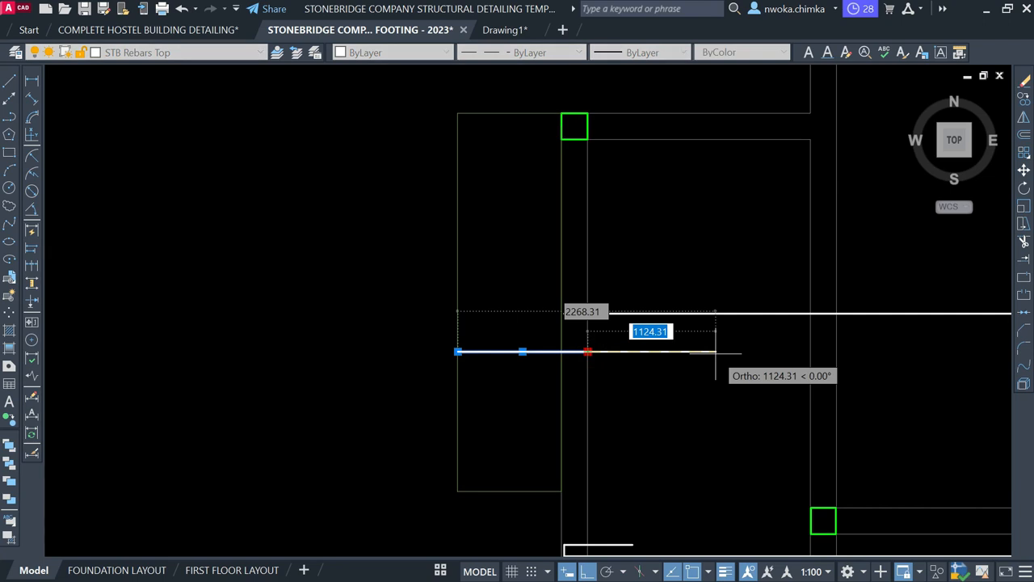
pyautogui.write('18')
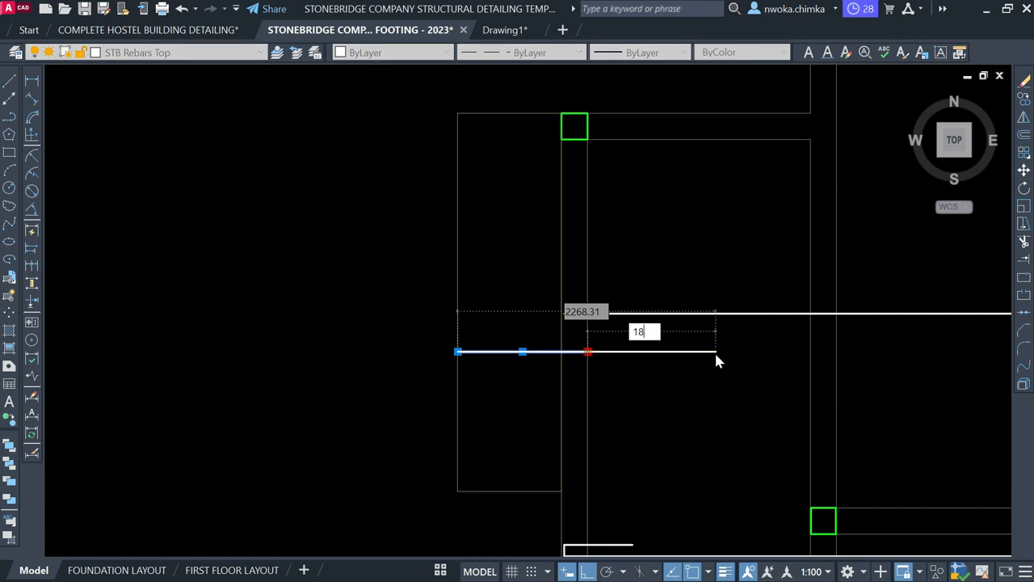
pyautogui.write('28')
pyautogui.press('Return')
pyautogui.press('Escape')
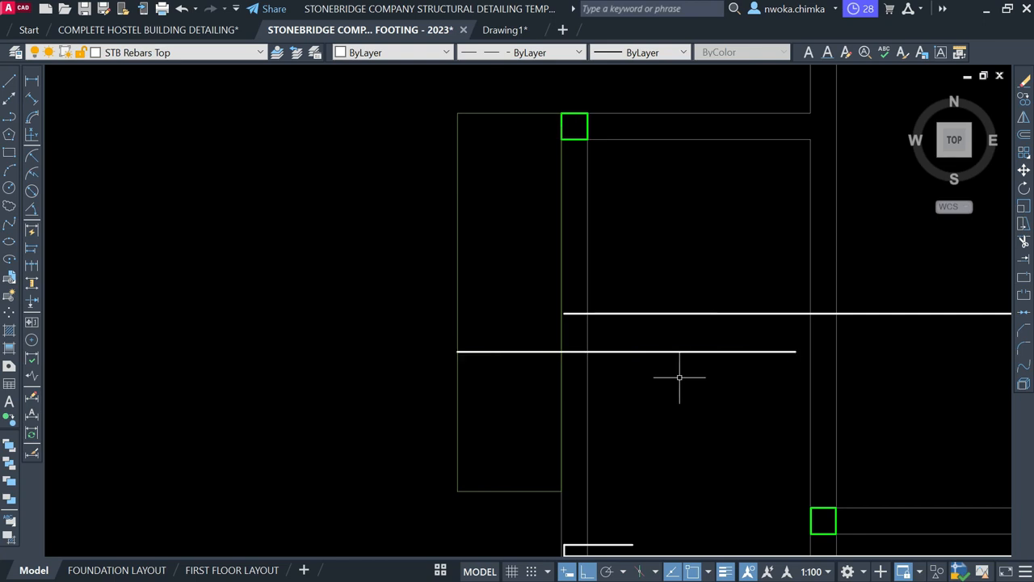
# Draw a 100 mm vertical line upward from the outer end of the overhang top bar.
pyautogui.write('l')
pyautogui.press('Return')
pyautogui.scroll(2, 508, 355)
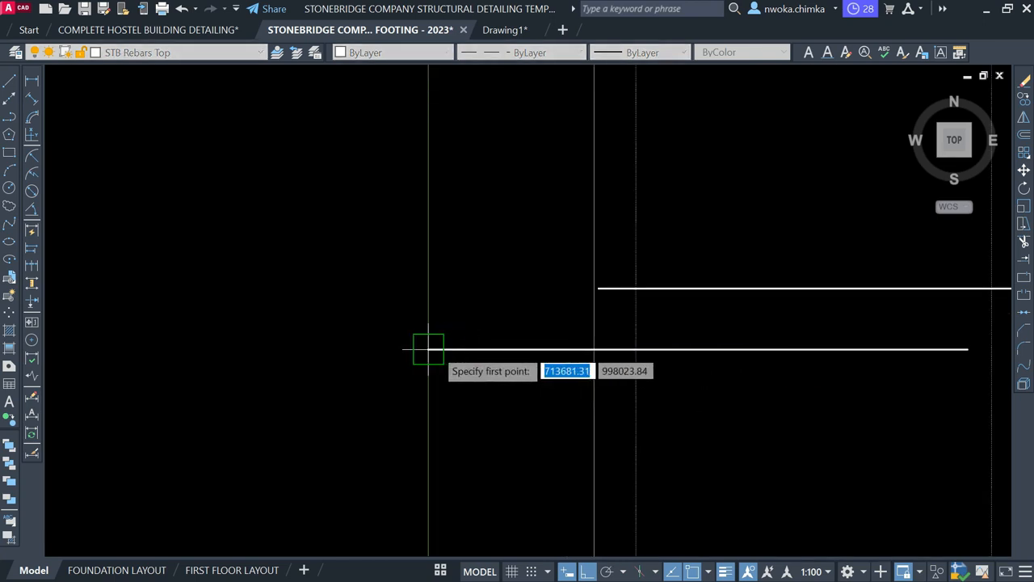
pyautogui.click(428, 349)
pyautogui.write('1')
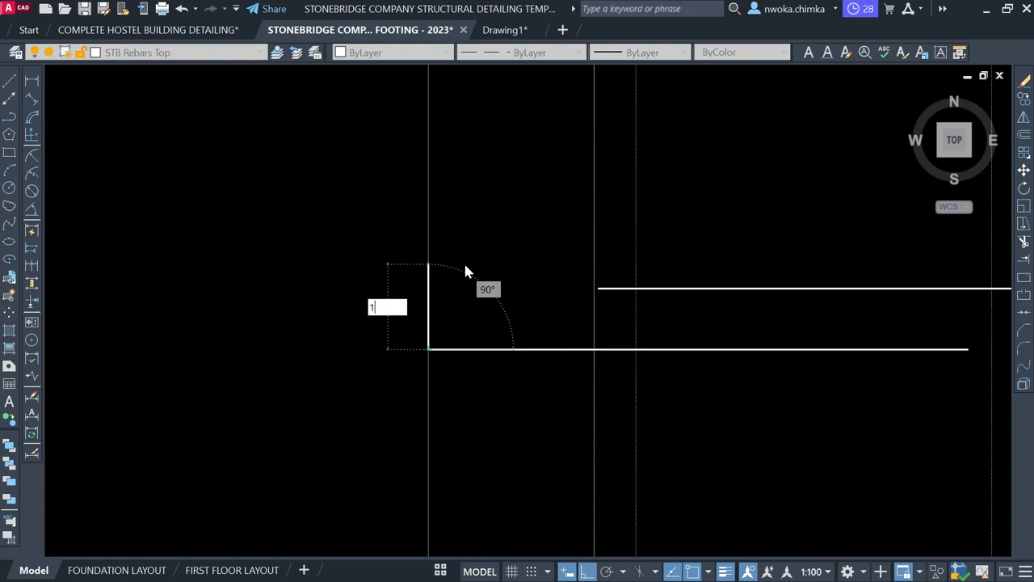
pyautogui.write('00')
pyautogui.press('Return')
# Continue the line 1820 mm horizontally into the slab as the bar's upper return leg.
pyautogui.scroll(-2, 465, 271)
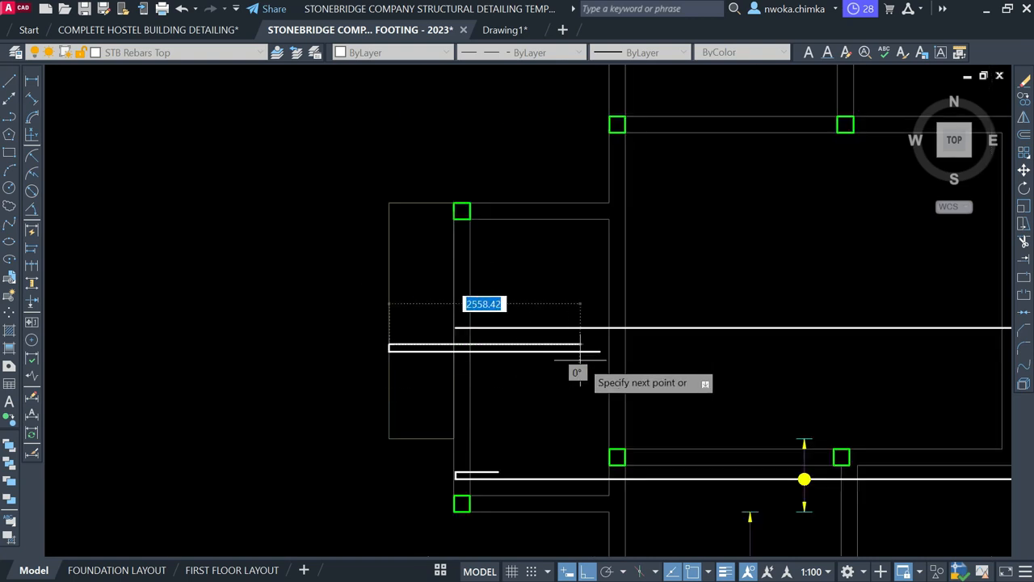
pyautogui.scroll(3, 626, 353)
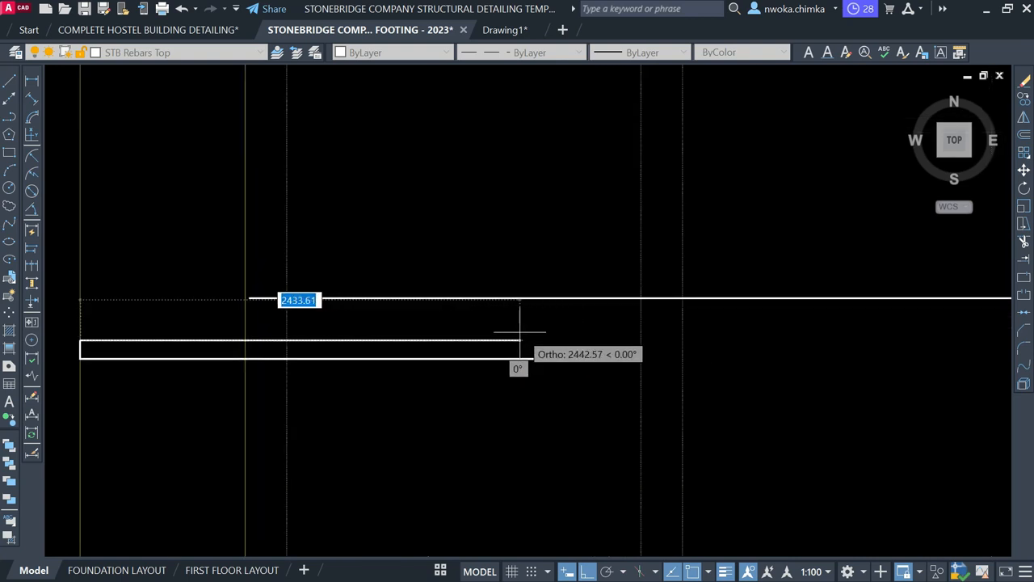
pyautogui.write('1')
pyautogui.write('820')
pyautogui.press('Return')
# Move the hook's vertical line and upper return leg 25 mm inward from the overhang's outer edge.
pyautogui.scroll(-3, 550, 382)
pyautogui.scroll(-3, 550, 382)
pyautogui.scroll(5, 300, 374)
pyautogui.click(259, 316)
pyautogui.click(467, 449)
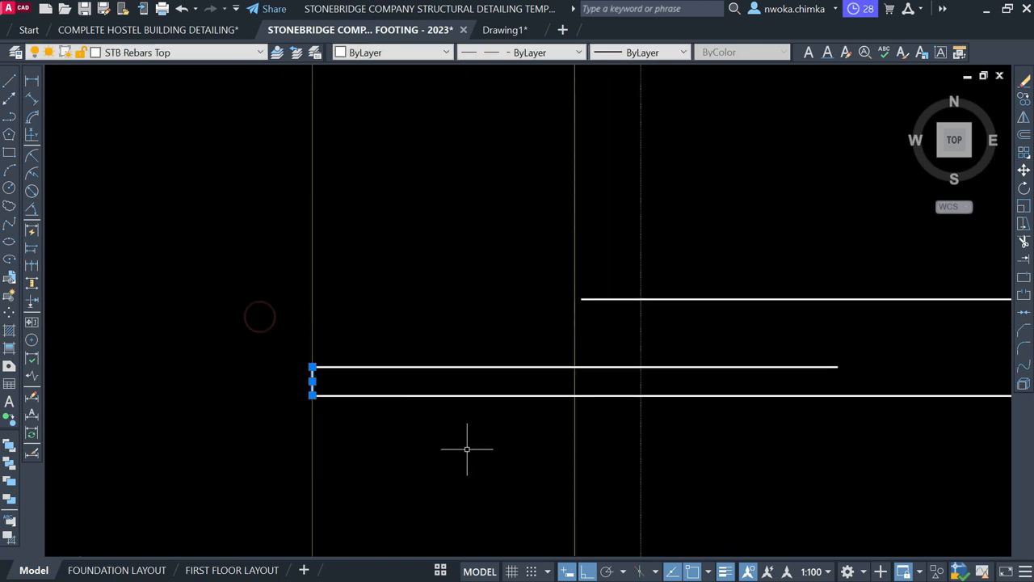
pyautogui.click(439, 368)
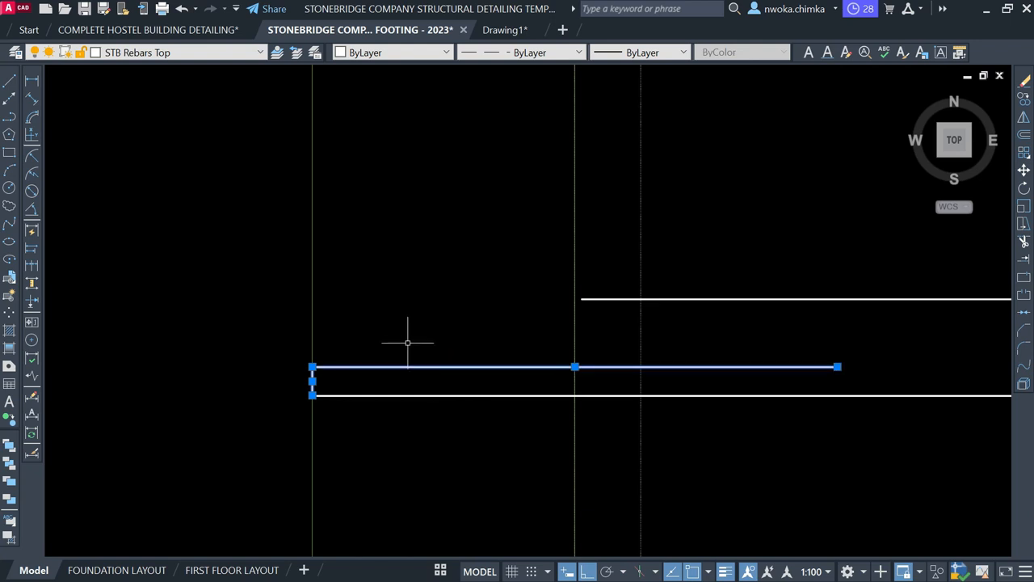
pyautogui.press('Return')
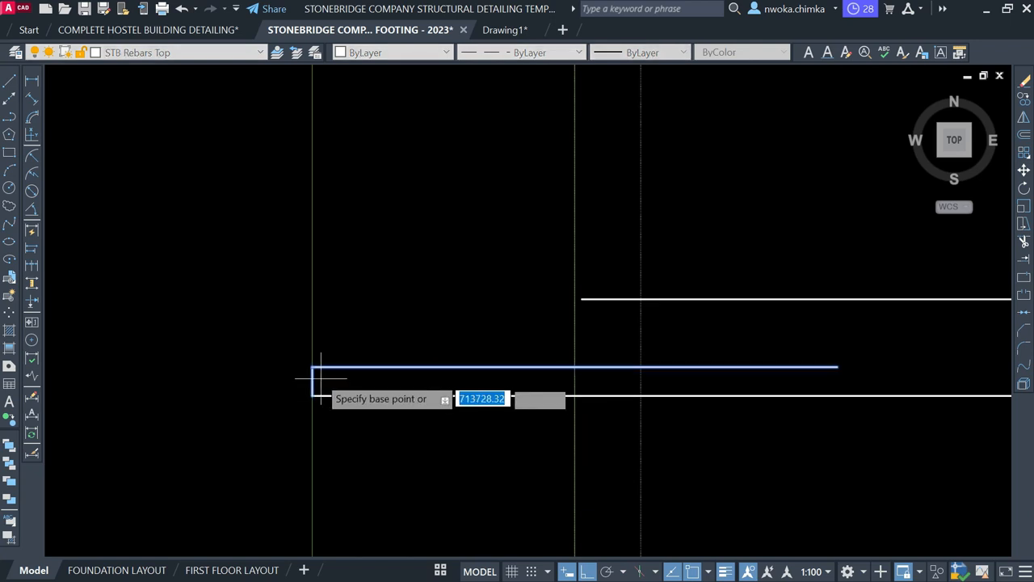
pyautogui.scroll(5, 310, 377)
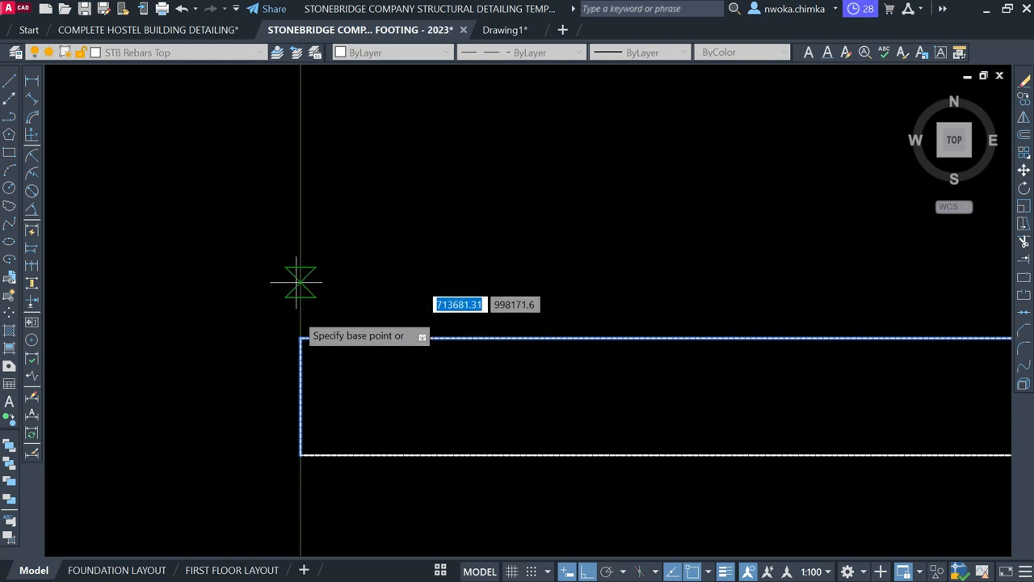
pyautogui.click(299, 385)
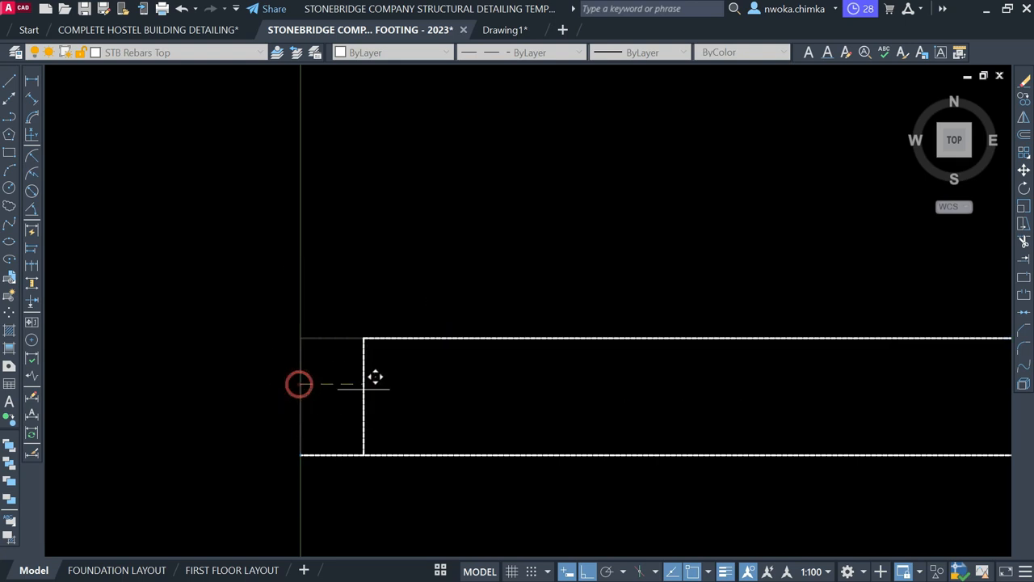
pyautogui.write('25')
pyautogui.press('Return')
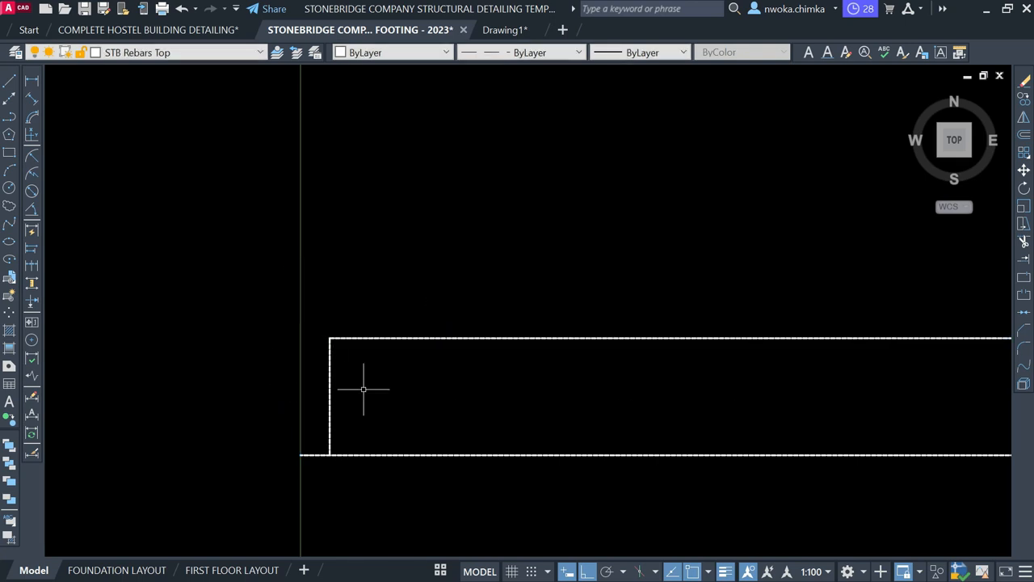
# Trim the lower bar's short stub projecting past the hook's vertical line.
pyautogui.write('TR')
pyautogui.press('Return')
pyautogui.click(318, 455)
pyautogui.scroll(-1, 325, 342)
pyautogui.scroll(-2, 325, 342)
pyautogui.scroll(-1, 506, 348)
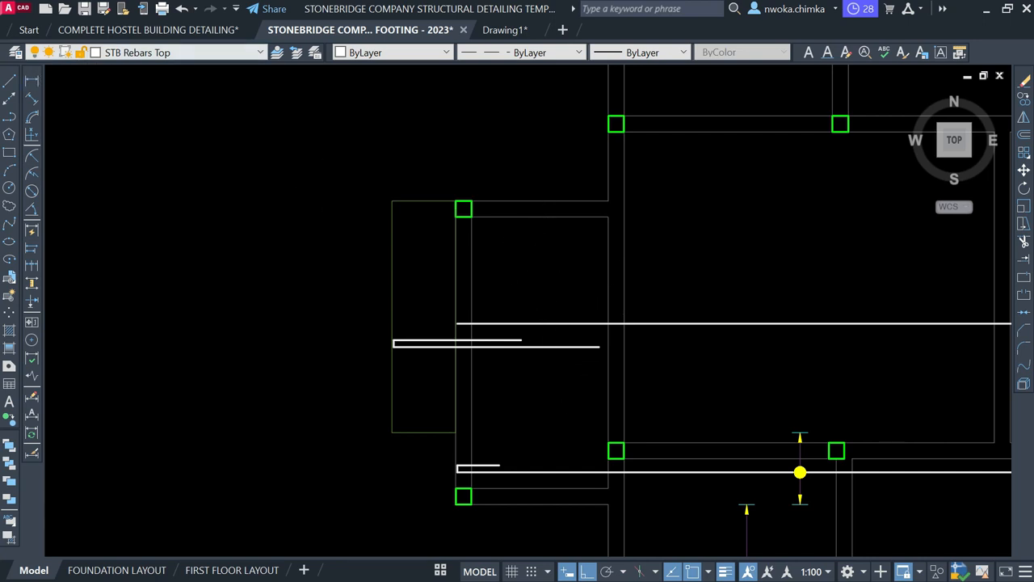
# On layer SLABREINCALL, draw a vertical distribution line across the overhang bars, from the upper beam's inner face down to the overhang's lower edge level.
pyautogui.click(146, 52)
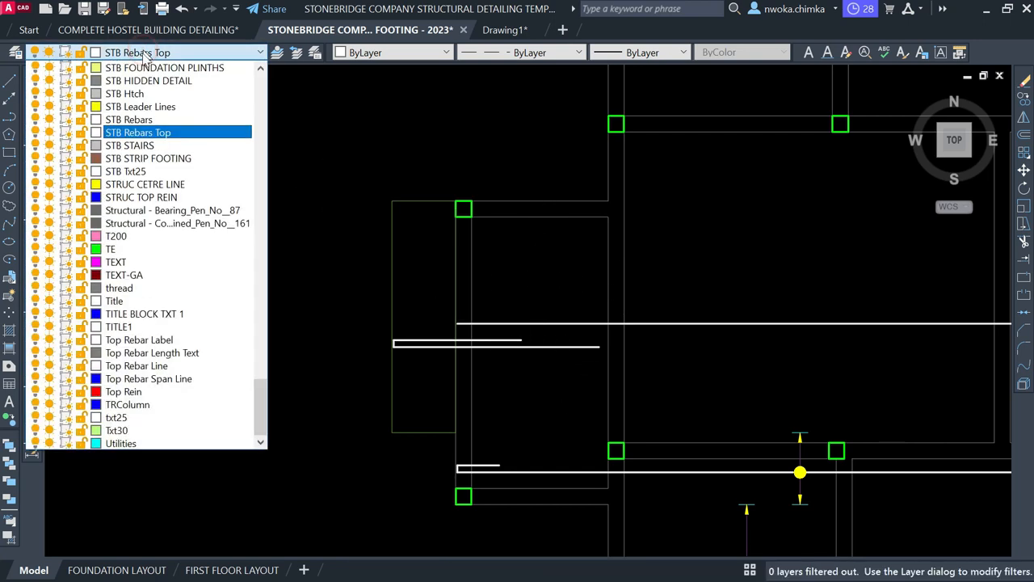
pyautogui.scroll(2, 141, 202)
pyautogui.scroll(2, 139, 205)
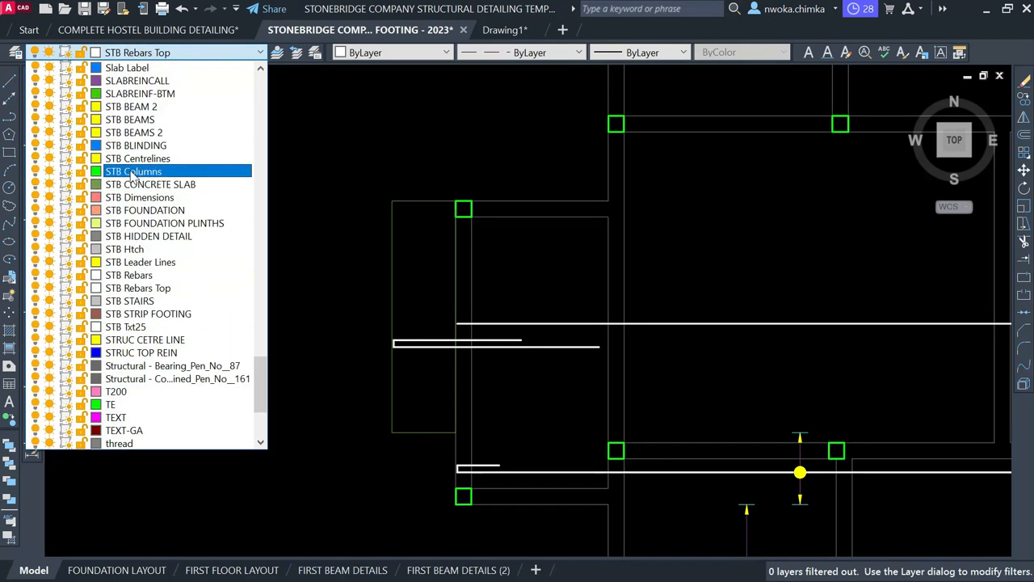
pyautogui.click(133, 76)
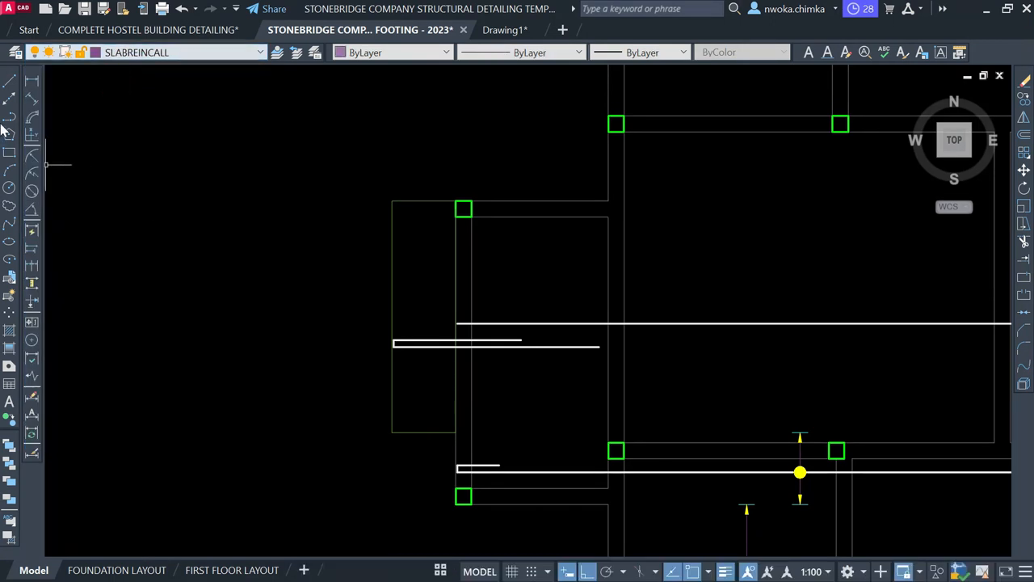
pyautogui.click(11, 80)
pyautogui.scroll(2, 529, 237)
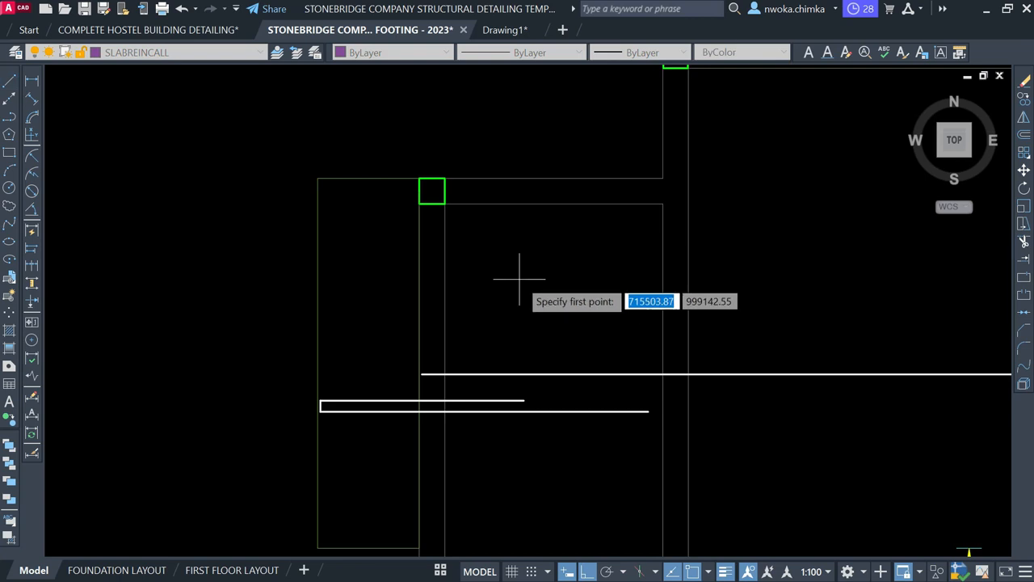
pyautogui.scroll(-2, 518, 252)
pyautogui.scroll(2, 533, 230)
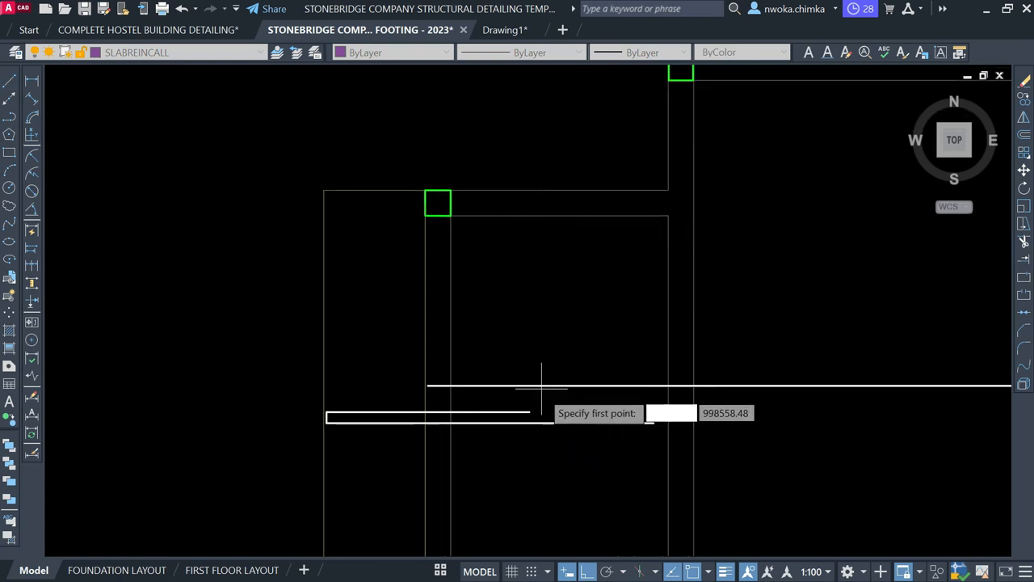
pyautogui.click(570, 216)
pyautogui.scroll(-2, 572, 216)
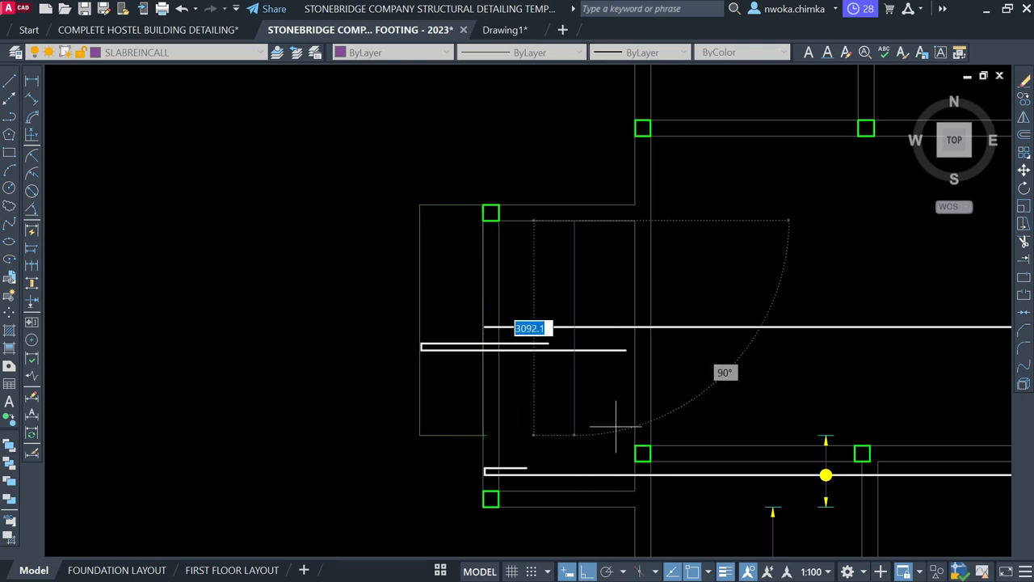
pyautogui.click(573, 435)
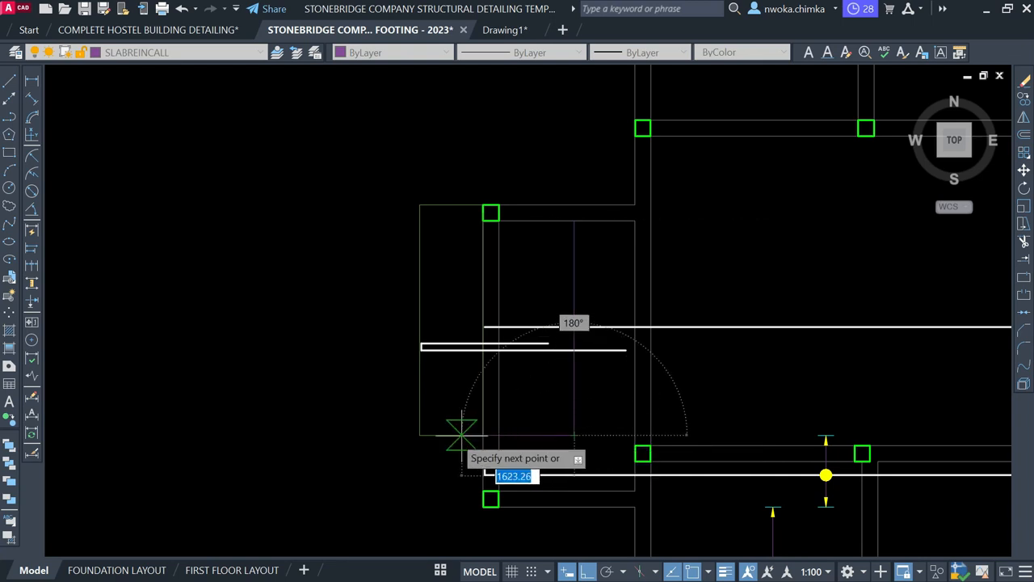
pyautogui.press('Escape')
pyautogui.click(383, 179)
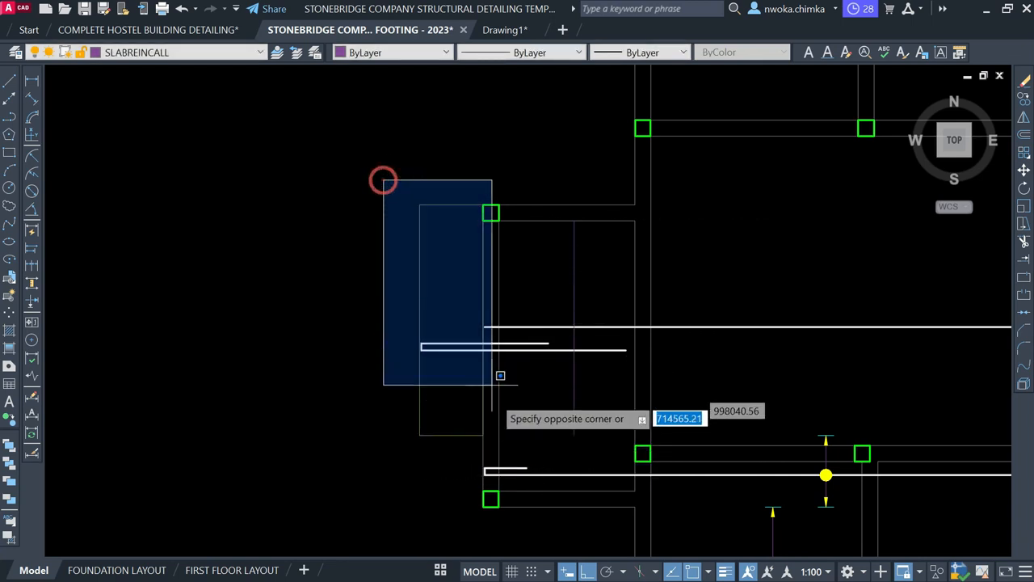
pyautogui.click(558, 453)
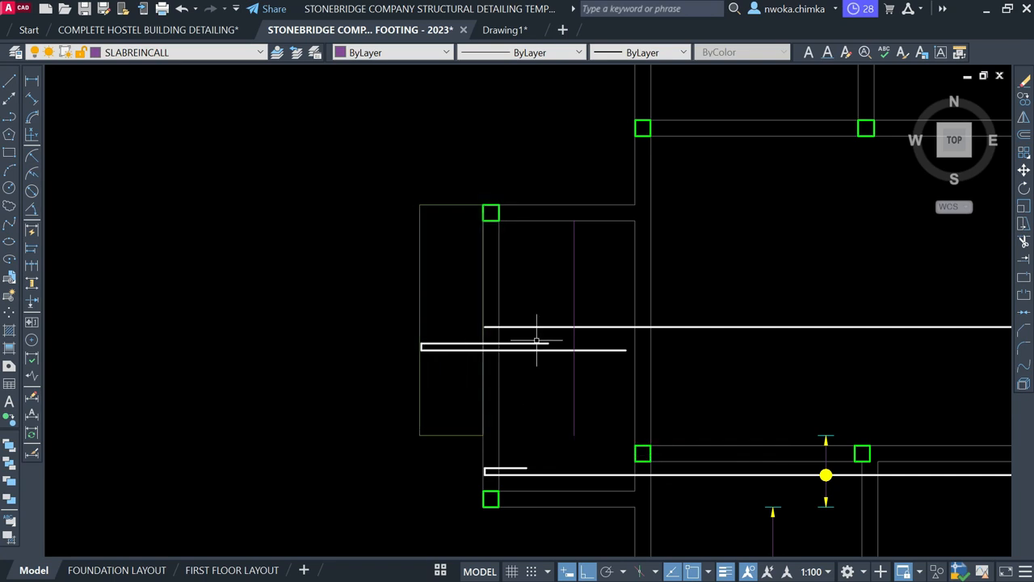
# Copy the arrow-and-tick end marker from the existing distribution line to the upper end of the new distribution line.
pyautogui.moveTo(644, 400); pyautogui.dragTo(507, 372, button='middle')
pyautogui.scroll(4, 647, 382)
pyautogui.click(651, 381)
pyautogui.click(808, 489)
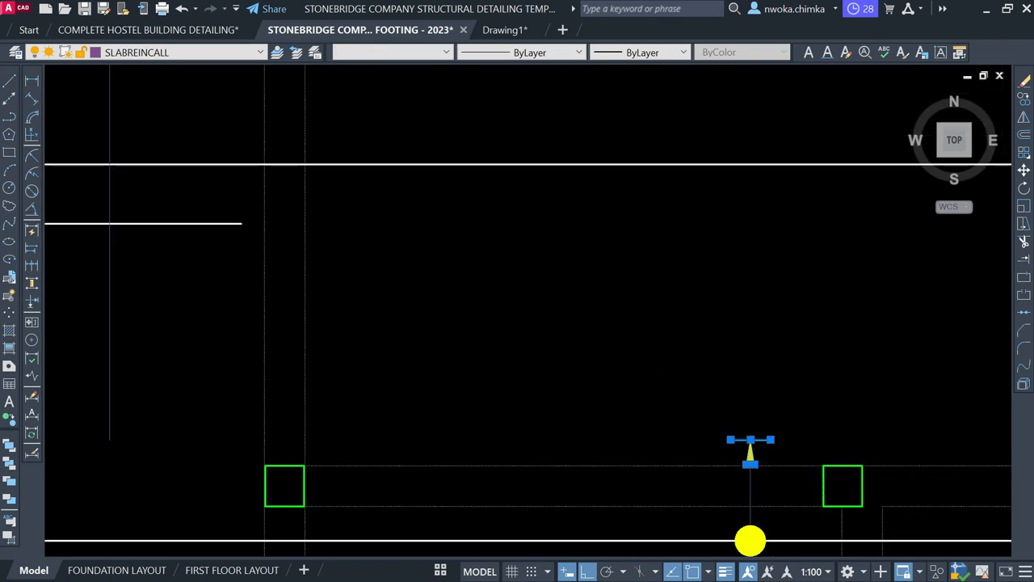
pyautogui.press('m')
pyautogui.press('Return')
pyautogui.scroll(3, 750, 441)
pyautogui.click(751, 444)
pyautogui.scroll(-6, 751, 445)
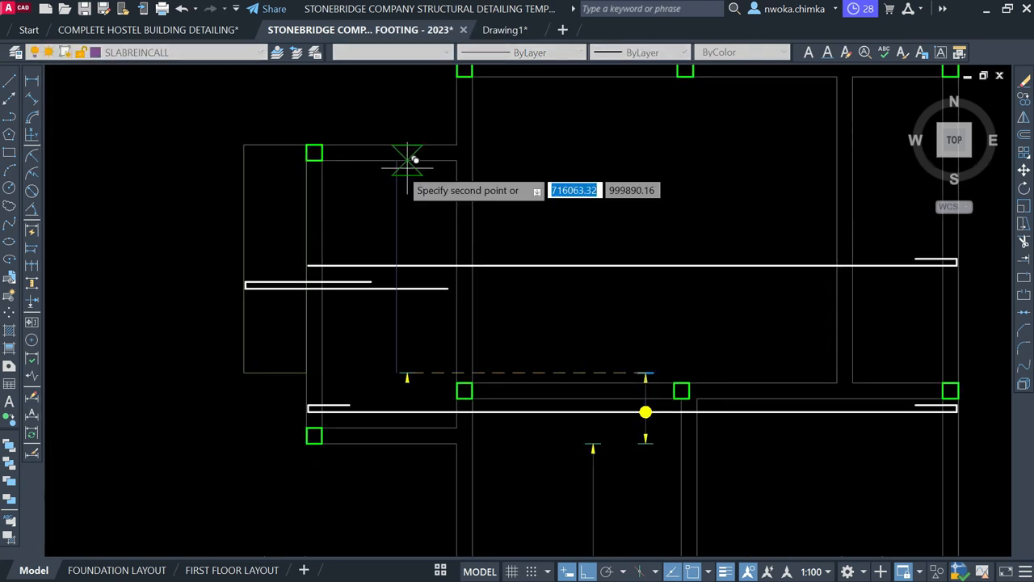
pyautogui.scroll(2, 390, 159)
pyautogui.click(394, 145)
# Move the upper arrow-and-tick end marker of the overhang's distribution line 25 mm down from the beam's inner face.
pyautogui.scroll(4, 365, 143)
pyautogui.click(364, 143)
pyautogui.click(616, 299)
pyautogui.write('M')
pyautogui.press('Return')
pyautogui.scroll(4, 465, 179)
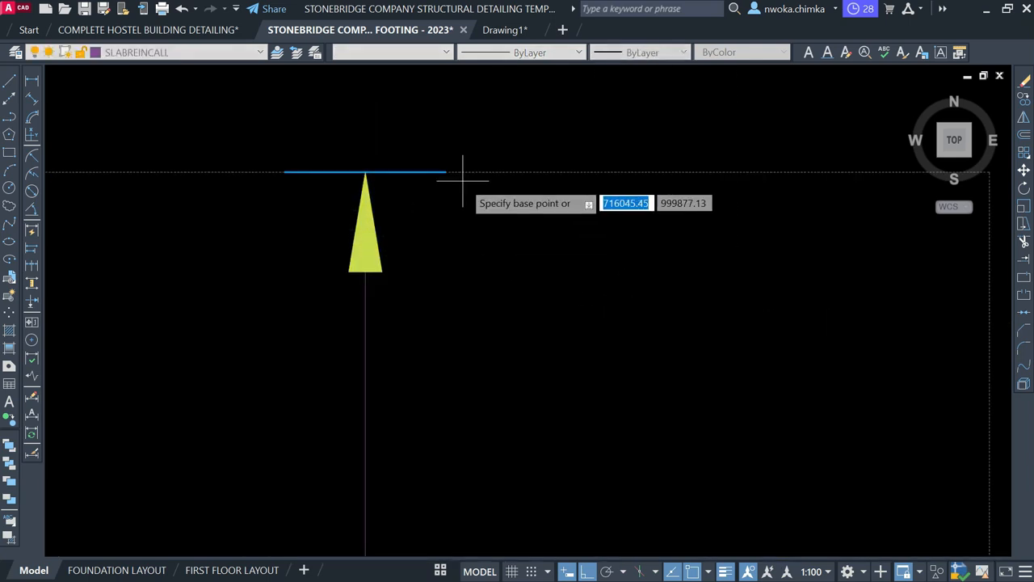
pyautogui.click(445, 171)
pyautogui.write('25')
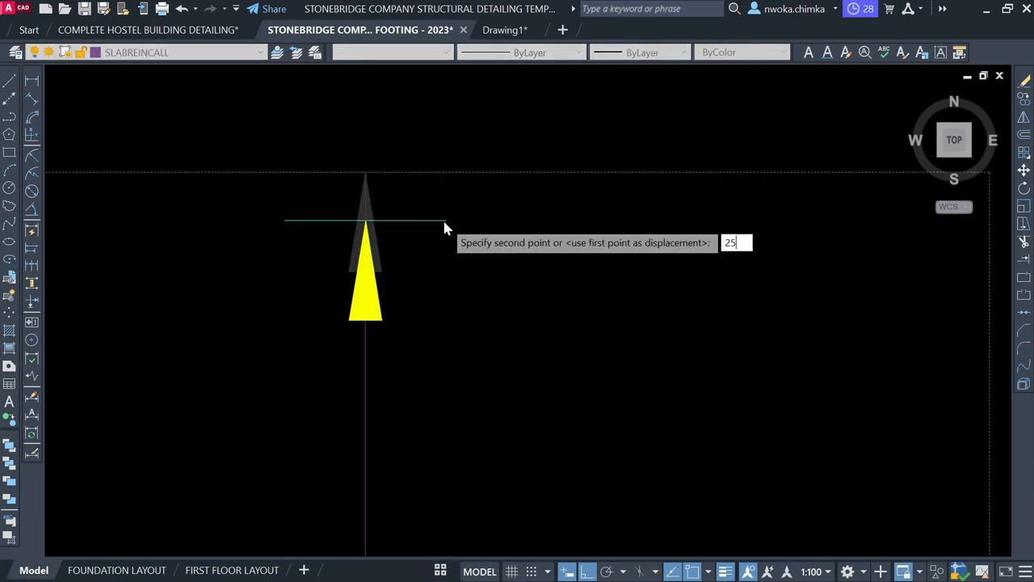
pyautogui.press('Return')
# Trim the overhang distribution line's short stub projecting above its upper tick.
pyautogui.write('TR')
pyautogui.press('Return')
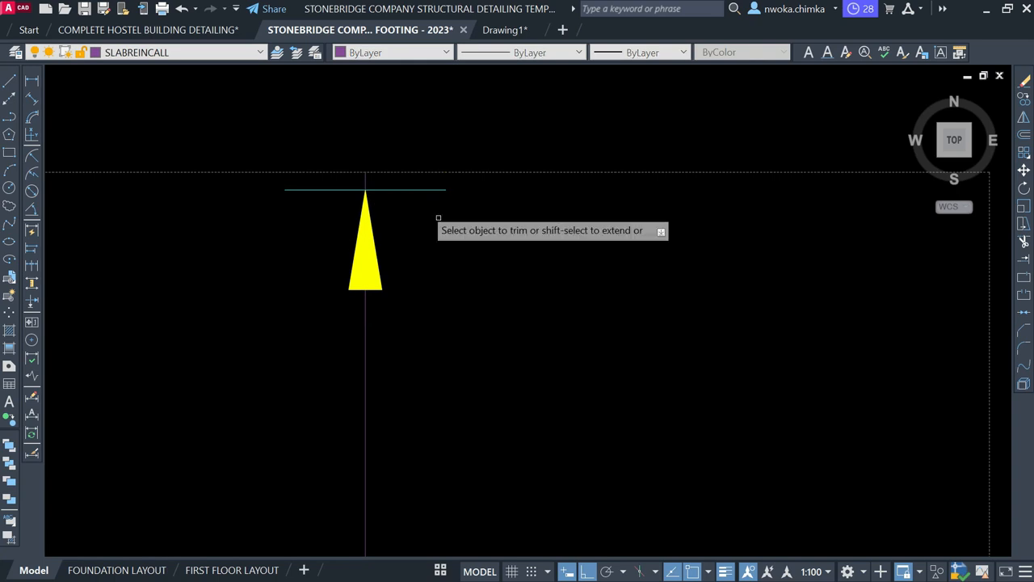
pyautogui.click(366, 181)
pyautogui.press('Escape')
pyautogui.scroll(-5, 494, 135)
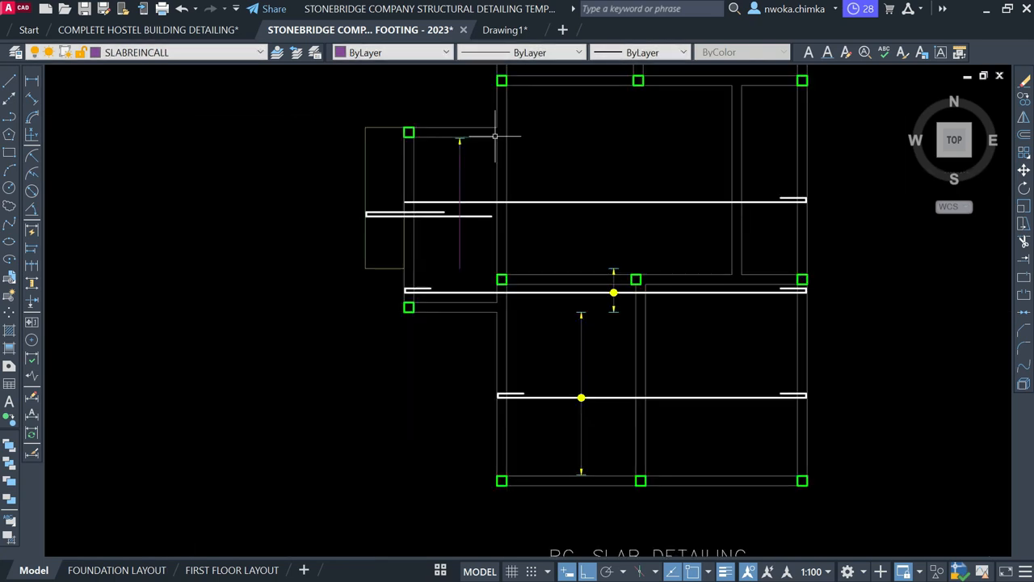
# Copy the downward arrow-and-tick end marker from the short existing distribution line to the lower end of the overhang's distribution line.
pyautogui.scroll(5, 620, 309)
pyautogui.click(561, 284)
pyautogui.click(683, 371)
pyautogui.write('CO')
pyautogui.press('Return')
pyautogui.scroll(5, 615, 324)
pyautogui.click(564, 307)
pyautogui.scroll(-6, 611, 331)
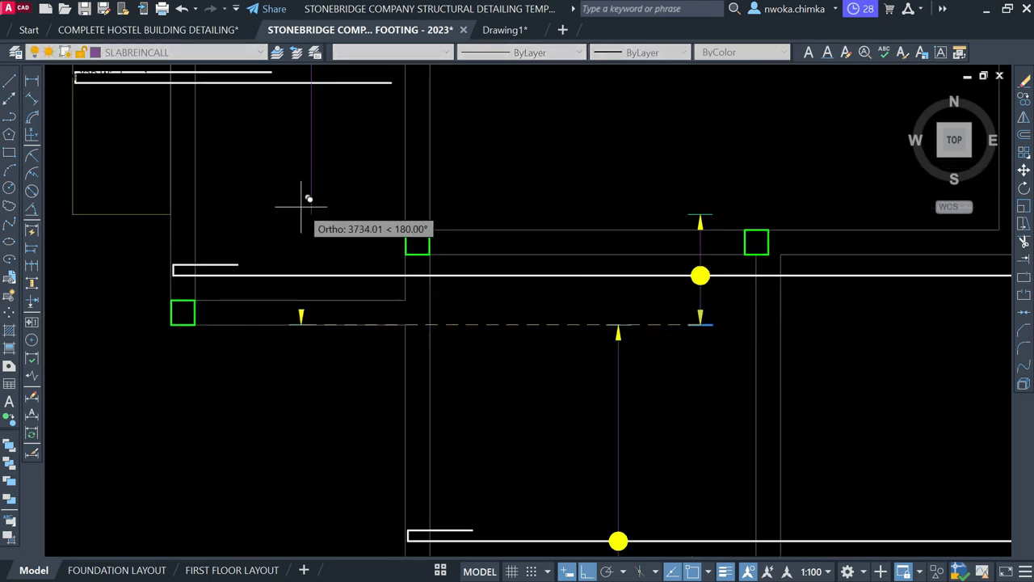
pyautogui.click(310, 212)
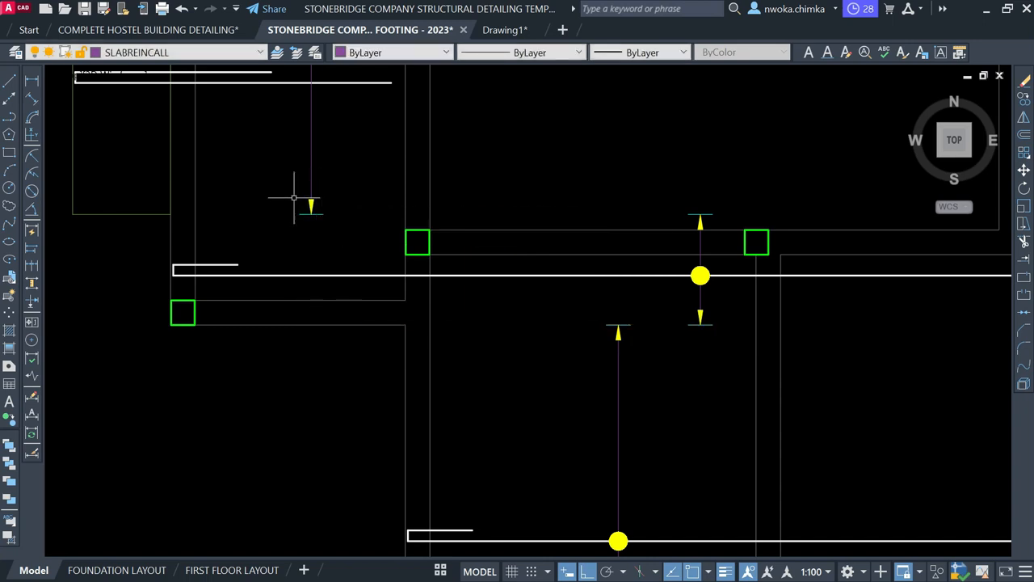
pyautogui.scroll(-3, 441, 331)
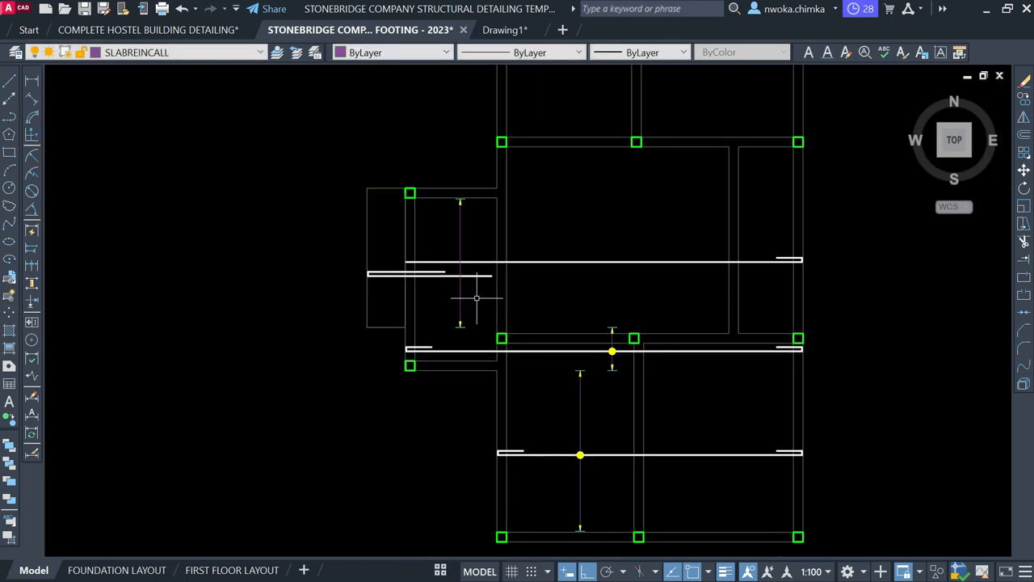
# Copy the yellow dot from the existing distribution line to where the overhang's distribution line crosses the lower leg of the U-shaped bar.
pyautogui.scroll(6, 490, 238)
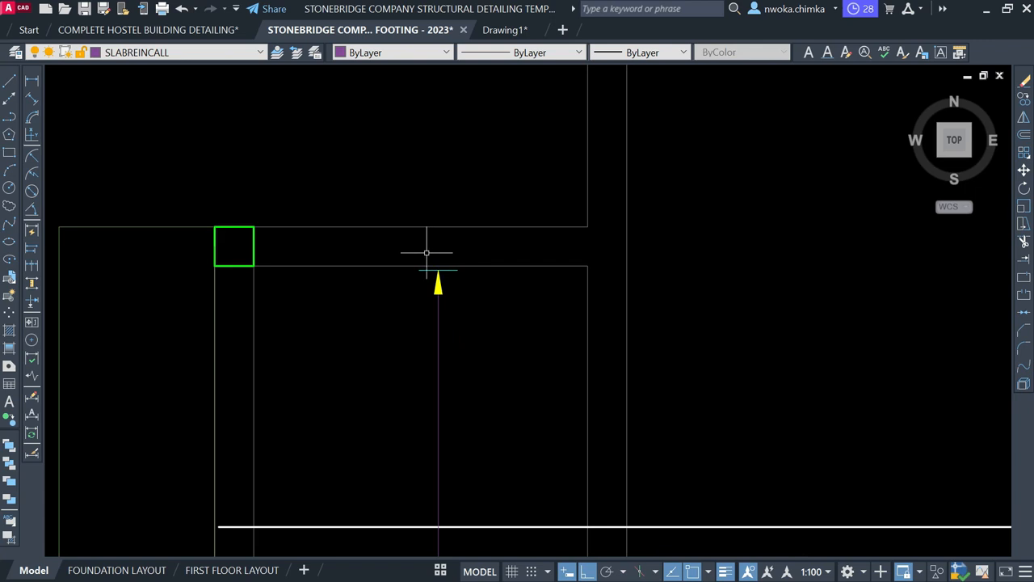
pyautogui.scroll(-5, 429, 248)
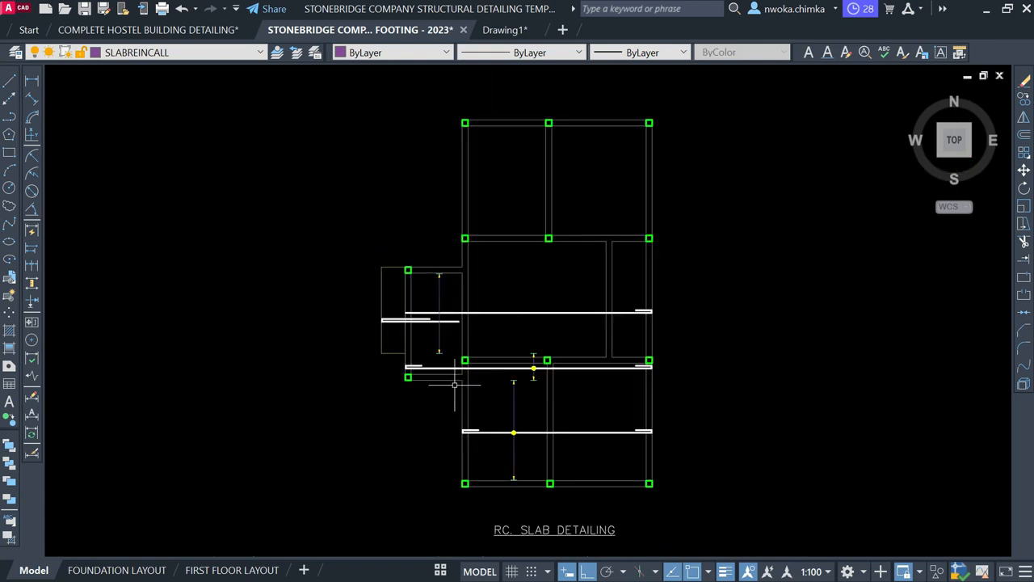
pyautogui.scroll(5, 454, 385)
pyautogui.scroll(-2, 496, 358)
pyautogui.scroll(3, 727, 420)
pyautogui.write('co')
pyautogui.press('Return')
pyautogui.scroll(3, 695, 444)
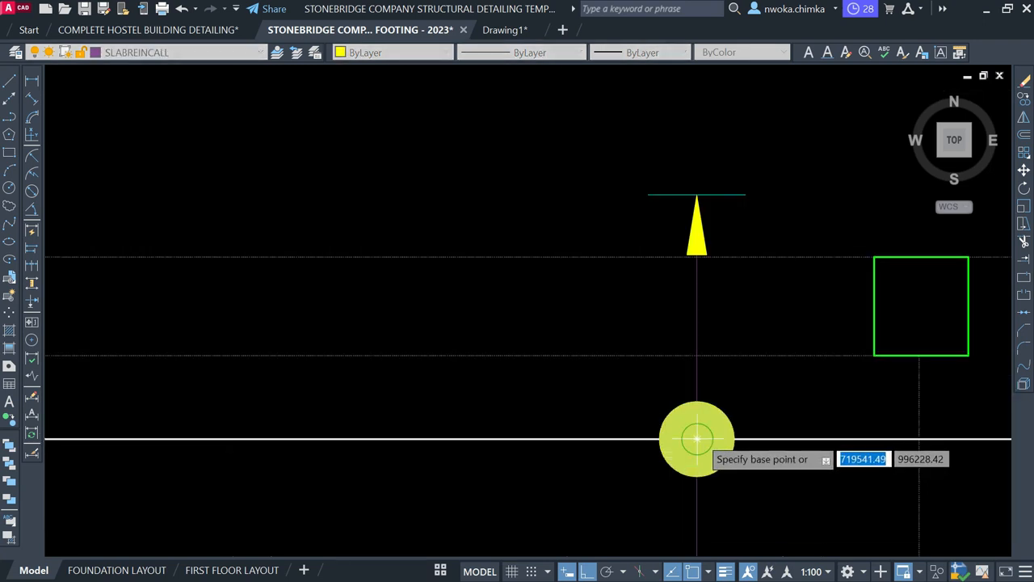
pyautogui.click(697, 439)
pyautogui.scroll(-5, 836, 429)
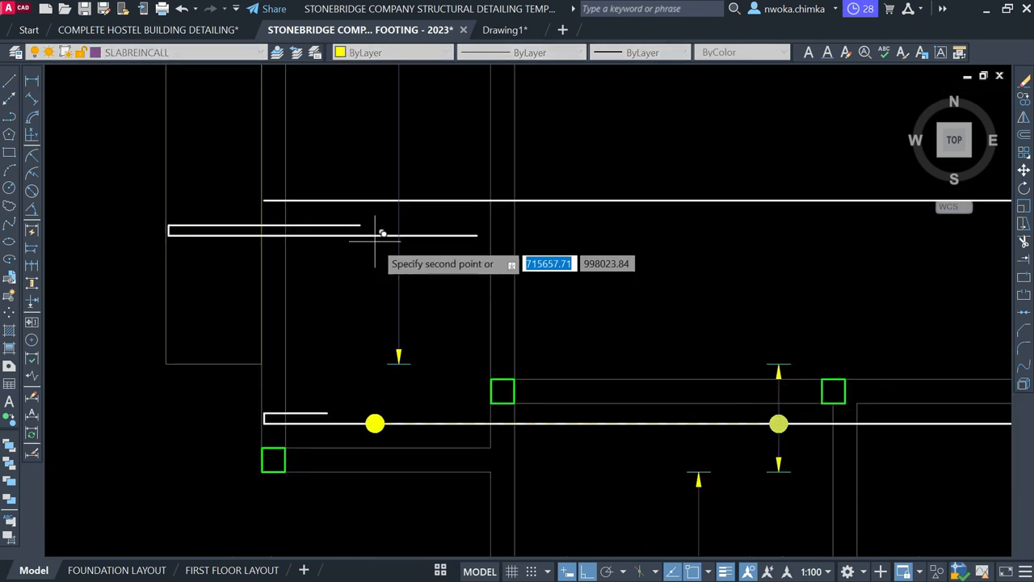
pyautogui.click(398, 234)
pyautogui.scroll(-4, 405, 235)
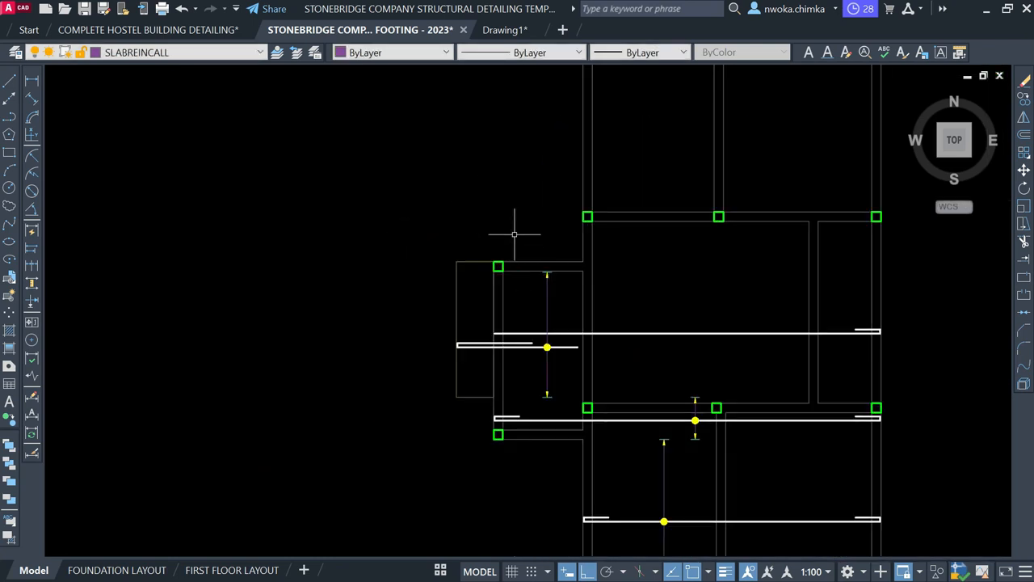
# Move the overhang's distribution line, with its end markers and dot, about 200 mm to the left.
pyautogui.click(514, 234)
pyautogui.click(575, 414)
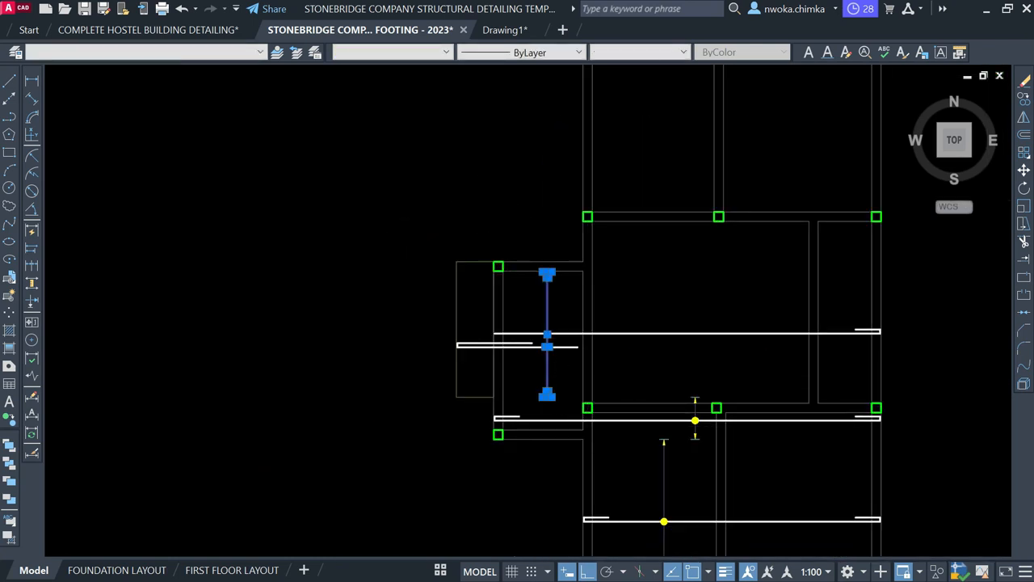
pyautogui.write('m')
pyautogui.press('space')
pyautogui.scroll(5, 565, 306)
pyautogui.click(502, 307)
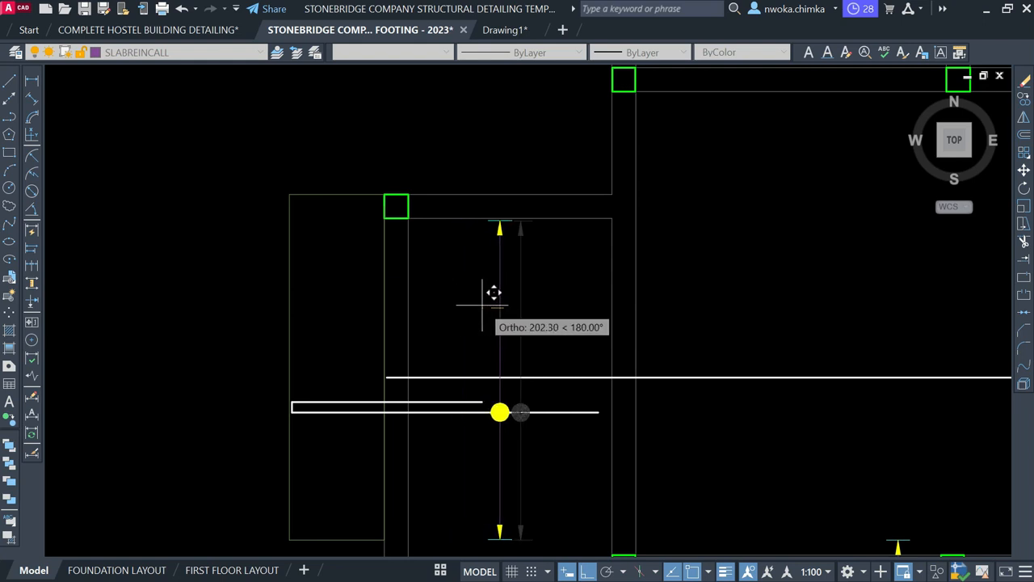
pyautogui.click(480, 303)
pyautogui.scroll(-5, 574, 286)
pyautogui.moveTo(641, 334)
pyautogui.mouseDown(button='middle')
pyautogui.moveTo(550, 324)
pyautogui.moveTo(597, 329)
pyautogui.mouseUp(button='middle')
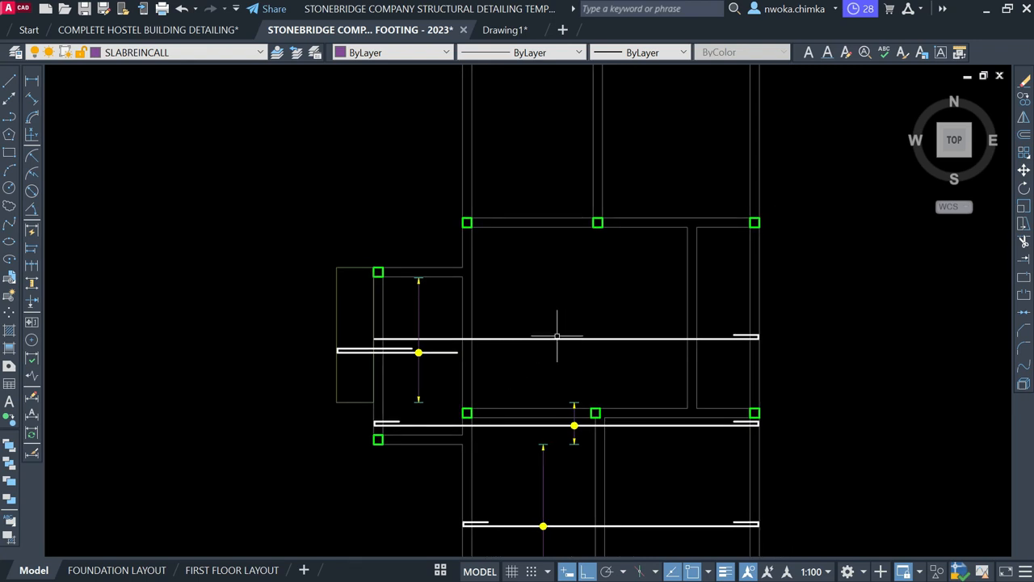
# Check which layers the long middle bar and the overhang's U-shaped top bar are on.
pyautogui.scroll(2, 557, 336)
pyautogui.click(569, 340)
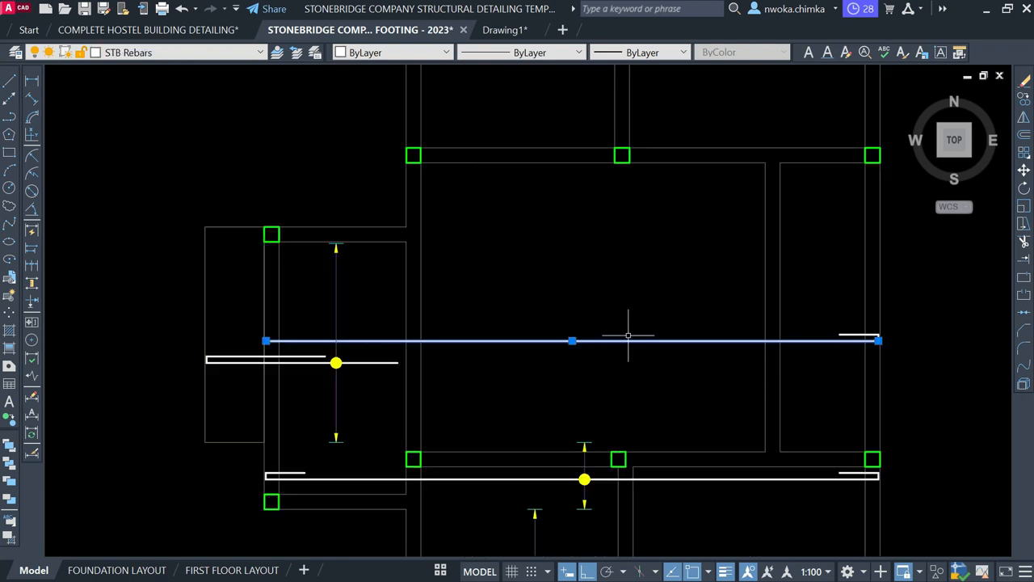
pyautogui.press('Escape')
pyautogui.click(307, 348)
pyautogui.click(296, 384)
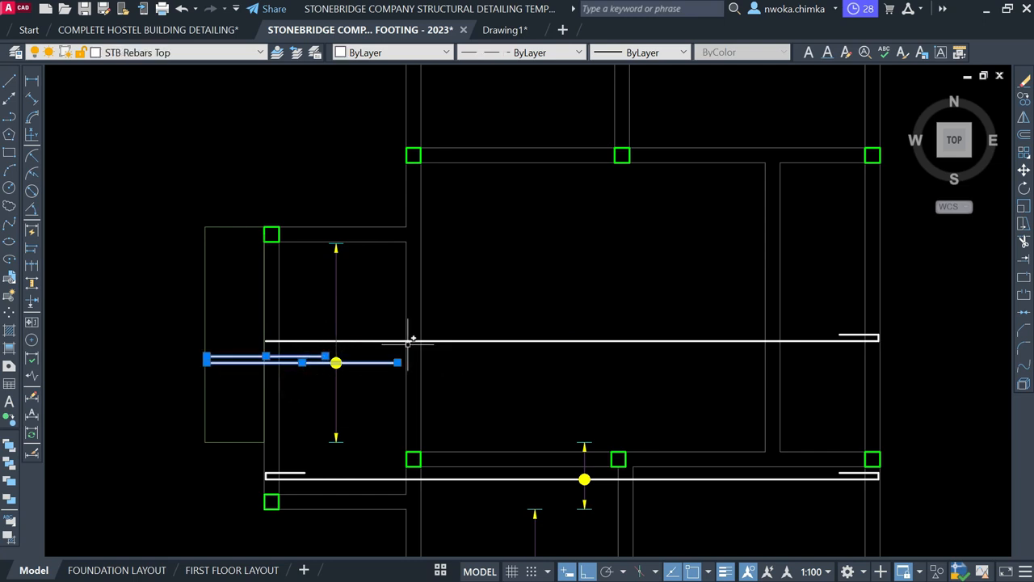
pyautogui.press('Escape')
pyautogui.click(735, 326)
pyautogui.click(721, 364)
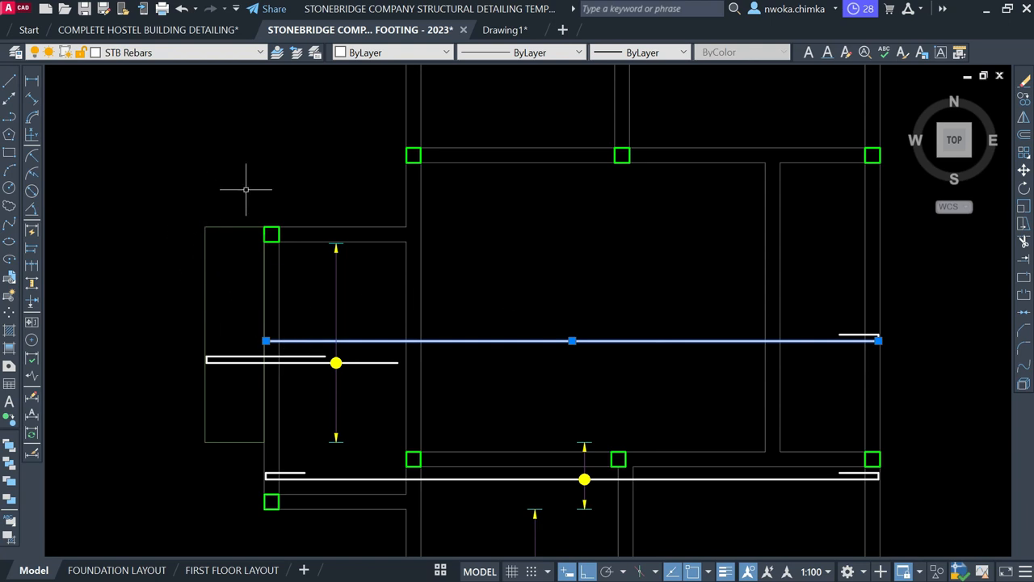
pyautogui.press('Escape')
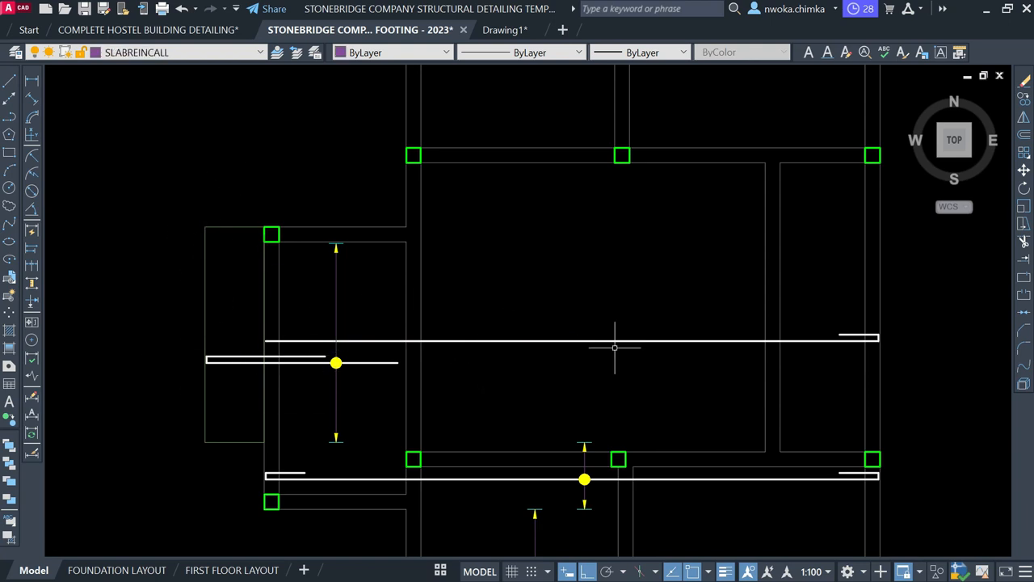
# On layer SLABREINCALL, draw a vertical distribution line about 3100 mm long across the long bar in the middle panel, ending at the lower distribution line's upper tick level.
pyautogui.write('l')
pyautogui.press('Return')
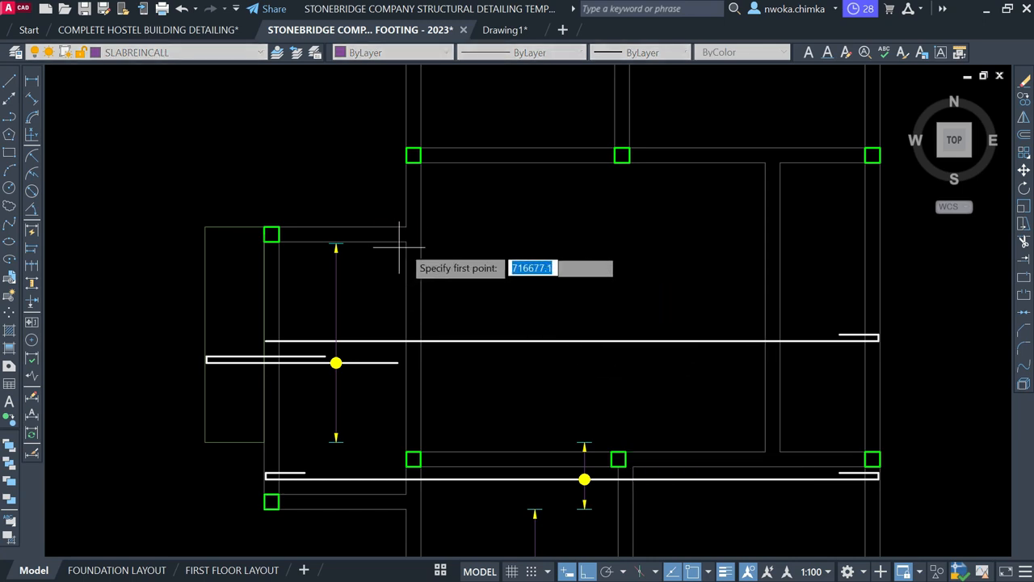
pyautogui.click(530, 240)
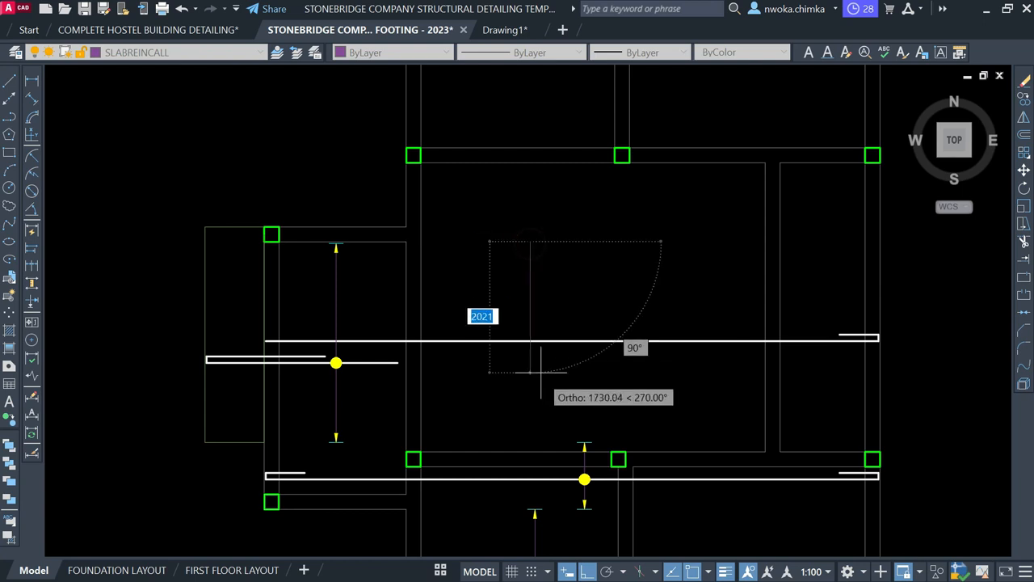
pyautogui.scroll(3, 598, 449)
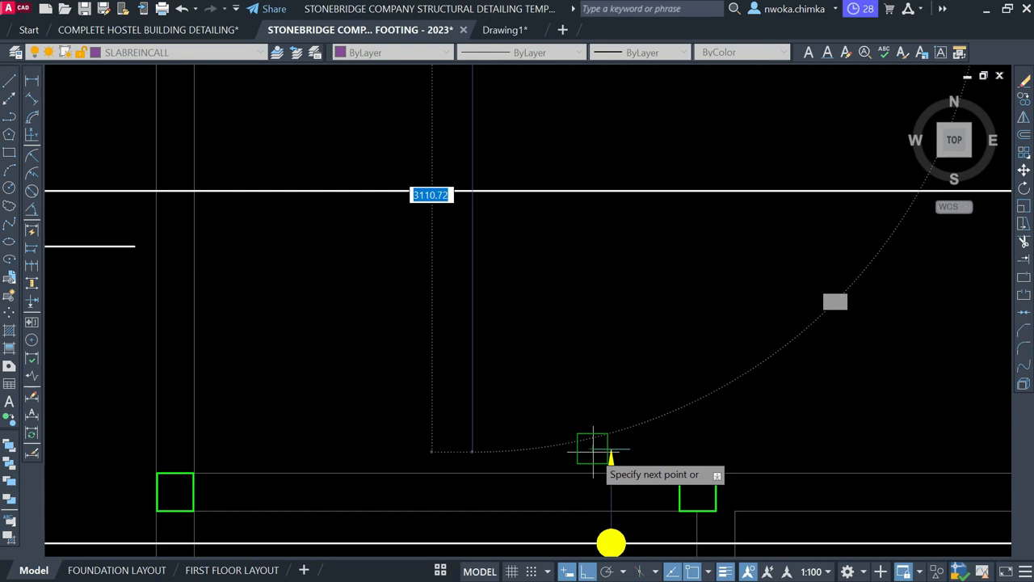
pyautogui.click(473, 443)
# Copy the upward arrow-and-tick end marker from the short distribution line to the upper end of the middle panel's distribution line.
pyautogui.scroll(-5, 522, 330)
pyautogui.scroll(4, 553, 359)
pyautogui.click(515, 353)
pyautogui.click(607, 426)
pyautogui.write('co')
pyautogui.press('Return')
pyautogui.scroll(3, 568, 383)
pyautogui.click(565, 384)
pyautogui.scroll(-3, 565, 385)
pyautogui.moveTo(523, 311); pyautogui.dragTo(508, 490, button='middle')
pyautogui.click(452, 226)
# Try the upward end marker at the lower end of the middle panel's distribution line as well, and erase that copy.
pyautogui.scroll(-4, 455, 227)
pyautogui.scroll(4, 482, 334)
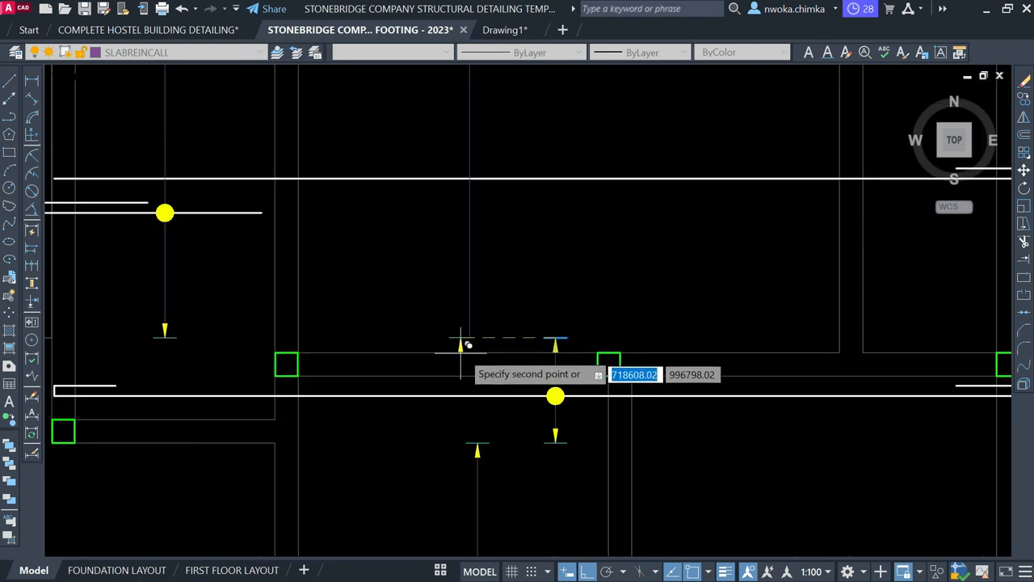
pyautogui.click(469, 337)
pyautogui.click(418, 321)
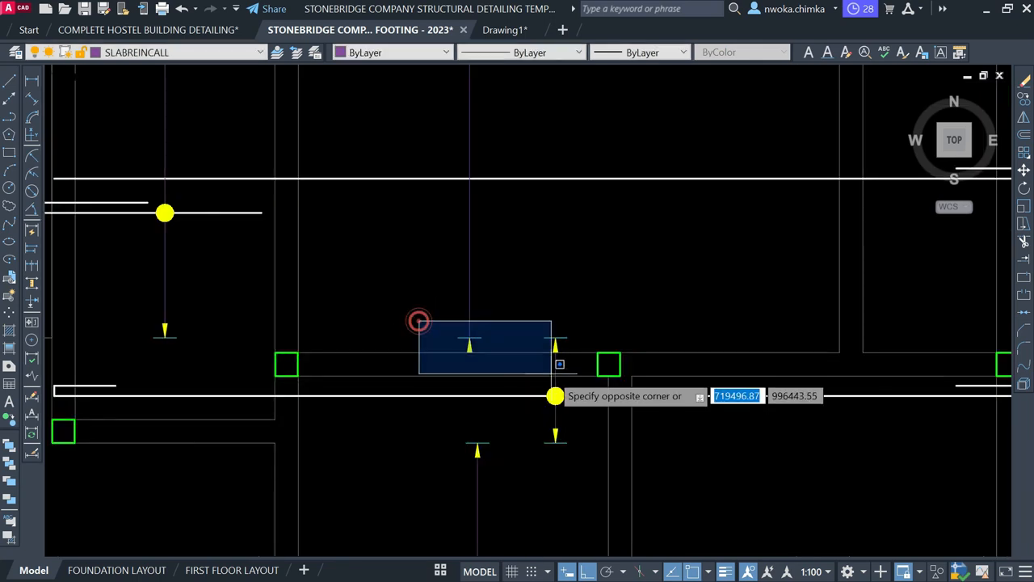
pyautogui.click(501, 370)
pyautogui.press('Escape')
pyautogui.click(445, 323)
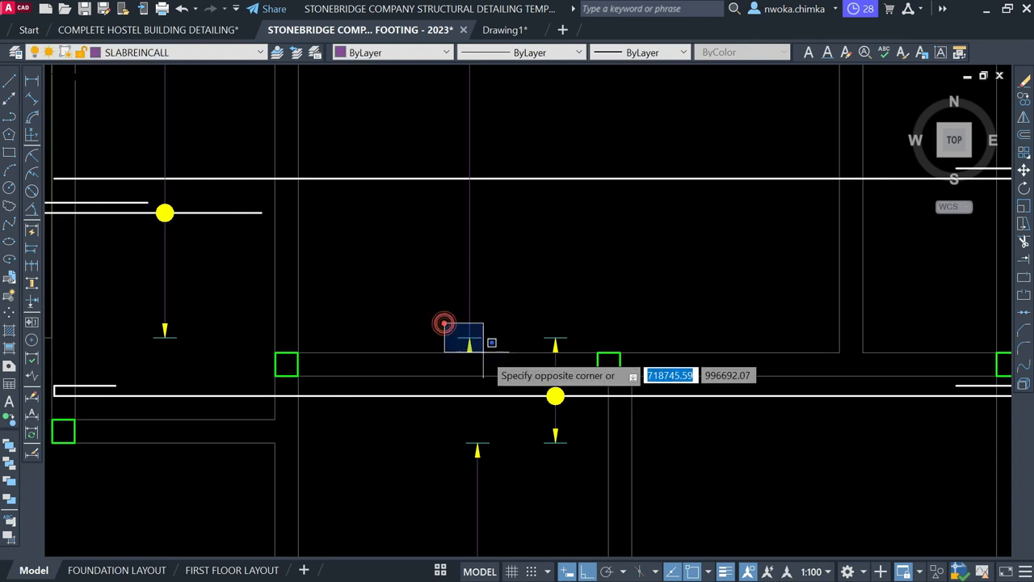
pyautogui.click(497, 363)
pyautogui.write('E')
pyautogui.press('Return')
# Copy the downward arrow-and-tick end marker from the short distribution line to the lower end of the middle panel's distribution line.
pyautogui.scroll(-5, 496, 305)
pyautogui.scroll(5, 502, 335)
pyautogui.click(494, 314)
pyautogui.click(584, 374)
pyautogui.write('co')
pyautogui.press('Return')
pyautogui.scroll(4, 525, 346)
pyautogui.click(548, 340)
pyautogui.scroll(-3, 635, 417)
pyautogui.scroll(4, 538, 321)
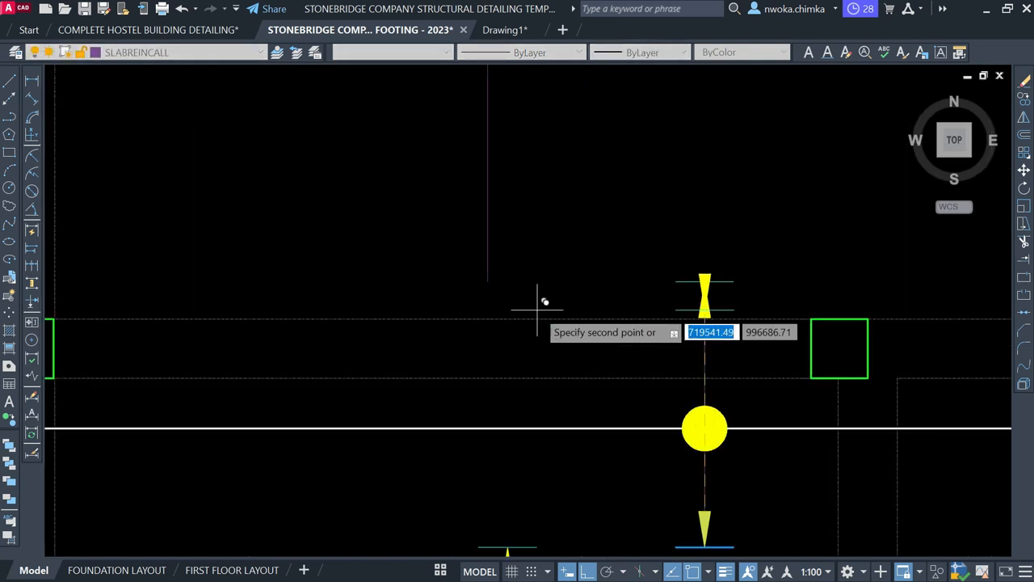
pyautogui.click(488, 281)
pyautogui.scroll(-4, 543, 281)
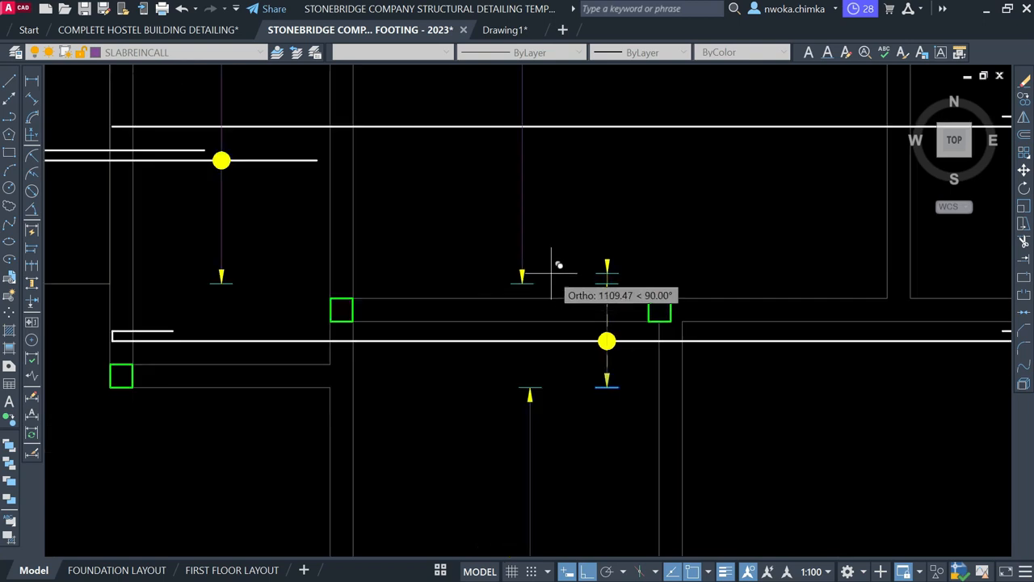
pyautogui.press('Escape')
# Copy the yellow dot from the short distribution line to the intersection of the middle panel's distribution line and the long bar.
pyautogui.scroll(4, 621, 324)
pyautogui.click(533, 336)
pyautogui.click(658, 448)
pyautogui.write('CO')
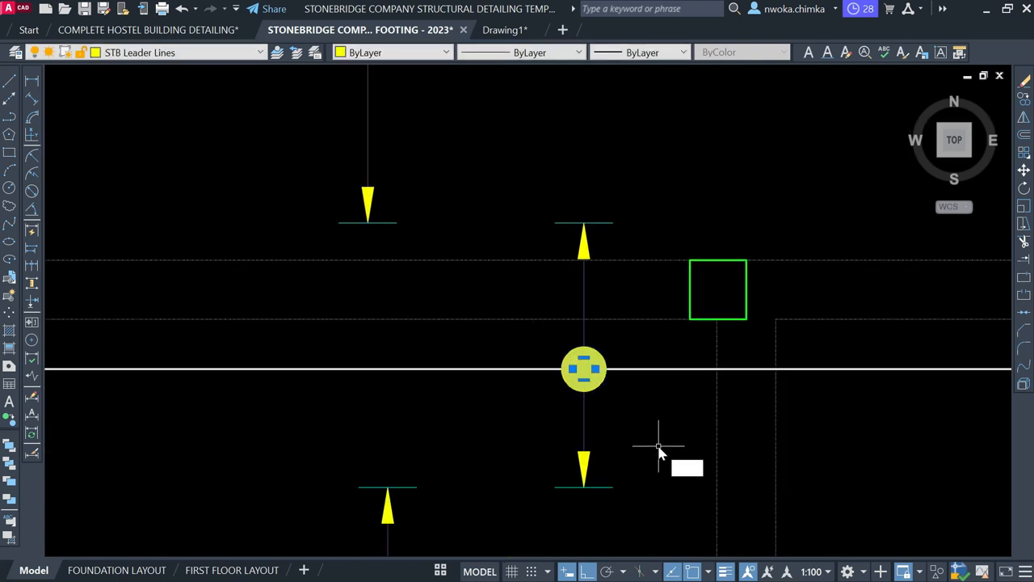
pyautogui.press('Return')
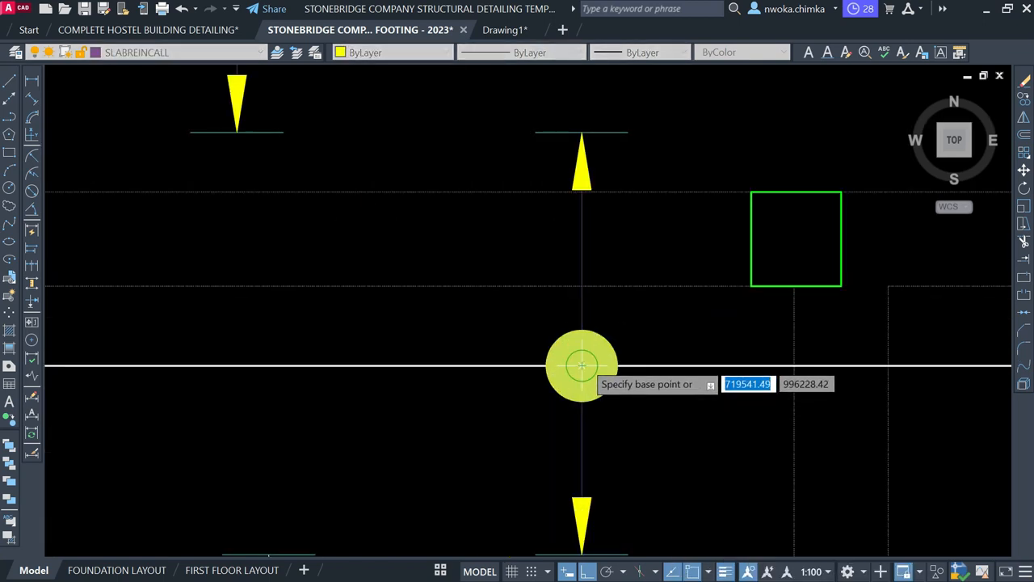
pyautogui.click(584, 369)
pyautogui.scroll(-4, 626, 497)
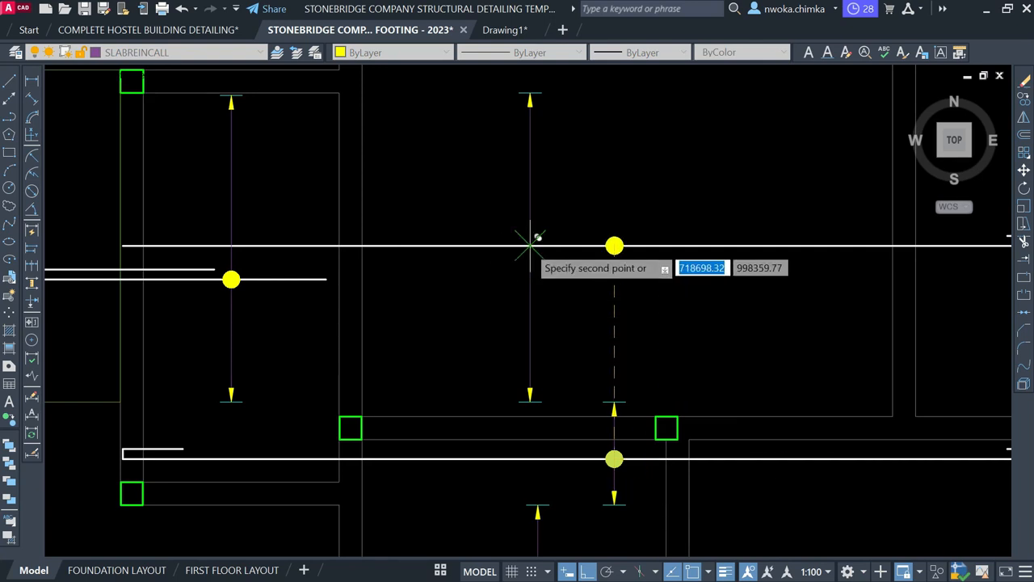
pyautogui.scroll(3, 535, 238)
pyautogui.click(531, 244)
pyautogui.scroll(-3, 565, 283)
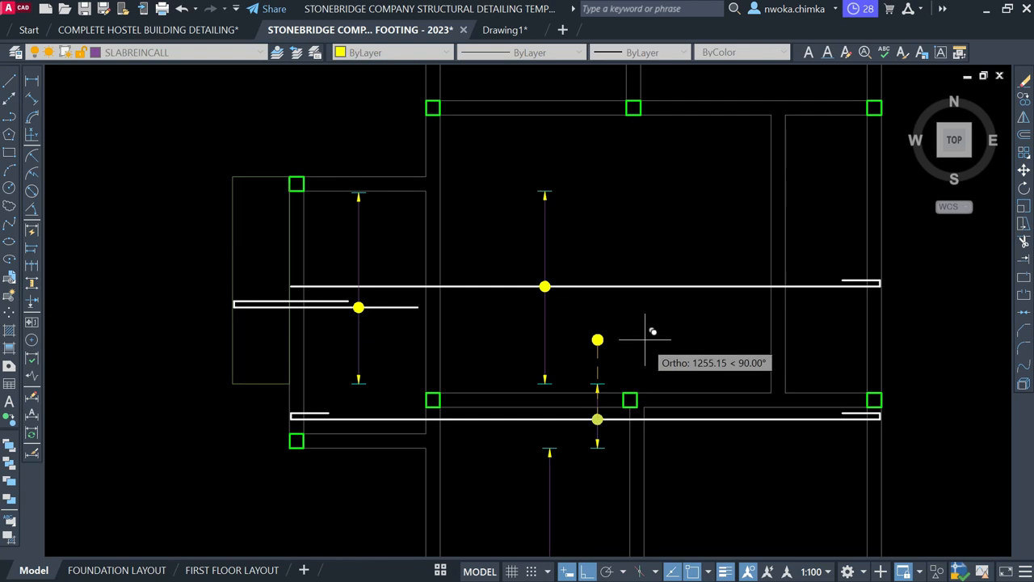
pyautogui.press('Escape')
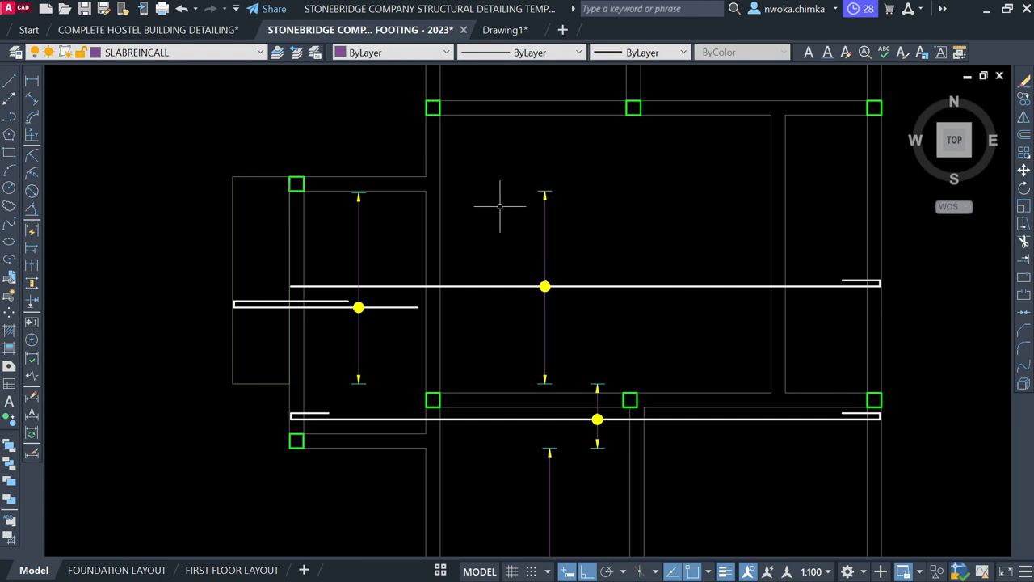
pyautogui.moveTo(484, 209); pyautogui.dragTo(481, 318, button='middle')
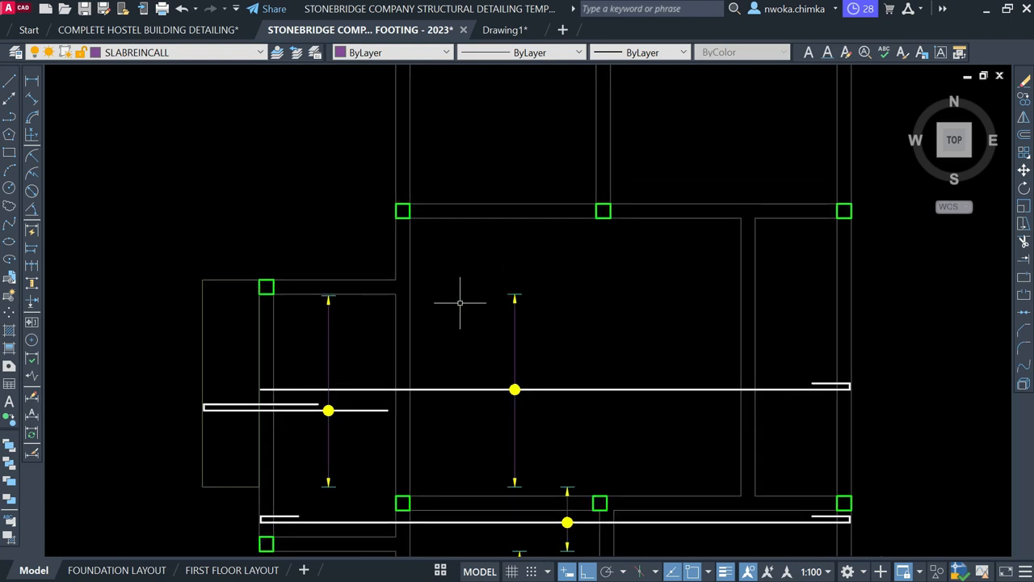
pyautogui.scroll(-3, 533, 373)
pyautogui.scroll(3, 532, 458)
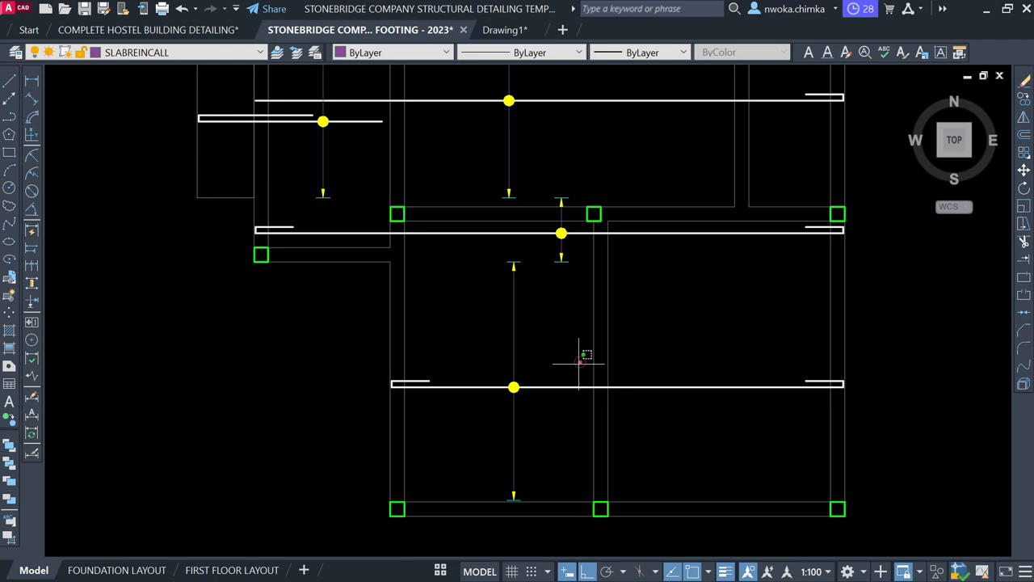
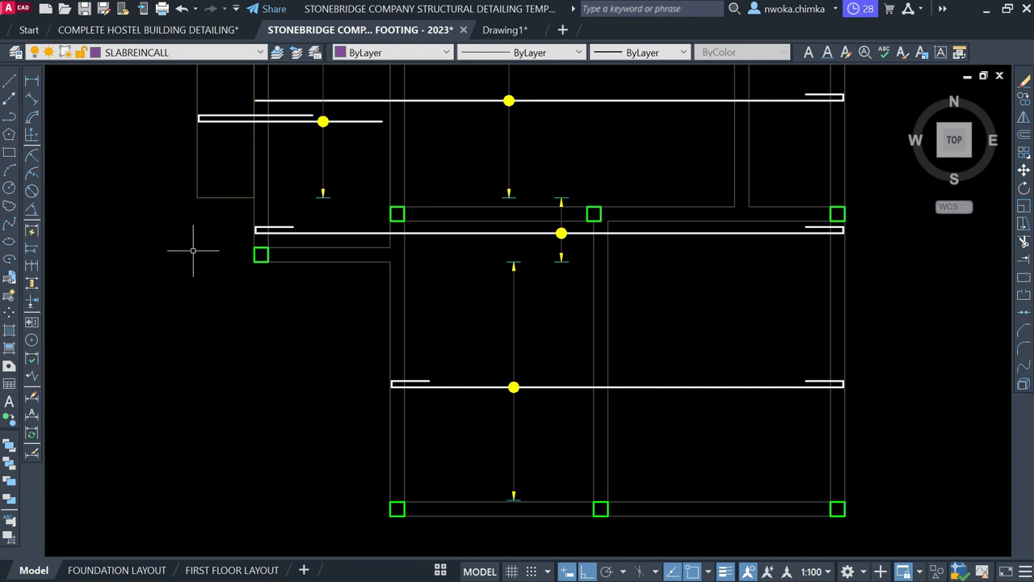
# Examine the long hooked bar below the middle panel and the edges of the projecting slab strip.
pyautogui.moveTo(473, 252); pyautogui.dragTo(473, 314, button='middle')
pyautogui.click(509, 307)
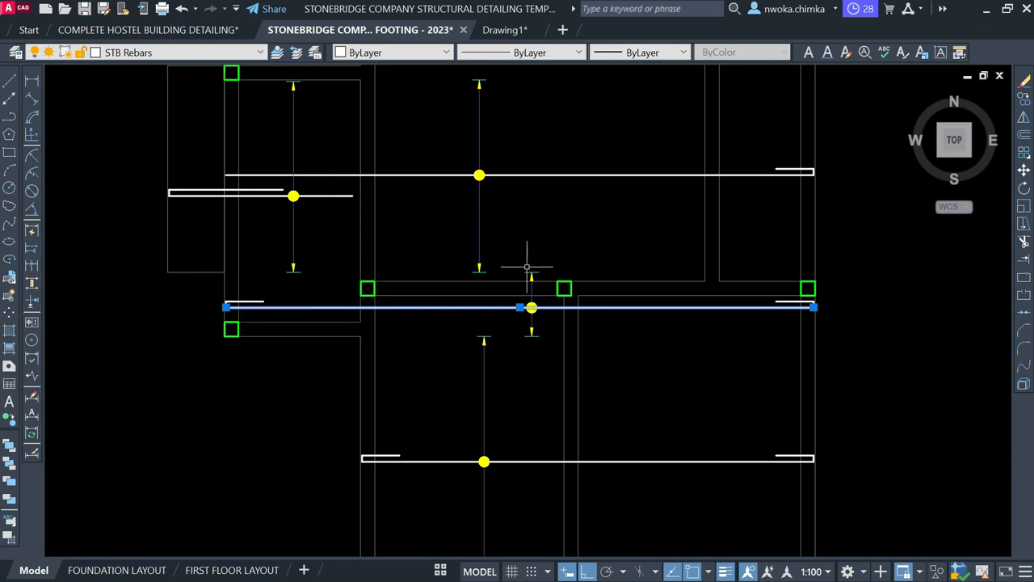
pyautogui.moveTo(207, 271)
pyautogui.mouseDown(button='middle')
pyautogui.moveTo(210, 300)
pyautogui.moveTo(244, 325)
pyautogui.mouseUp(button='middle')
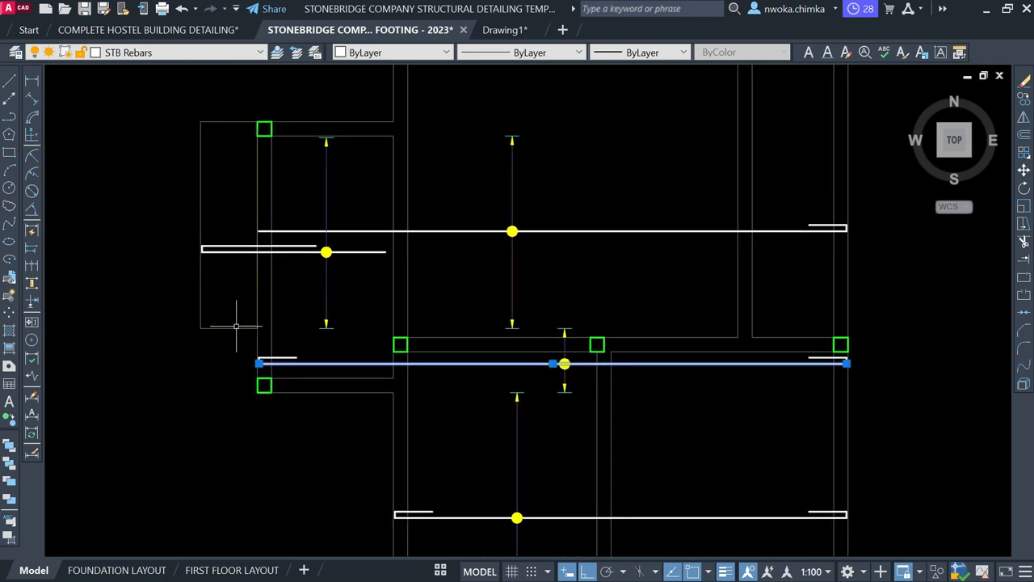
pyautogui.press('Escape')
pyautogui.click(237, 327)
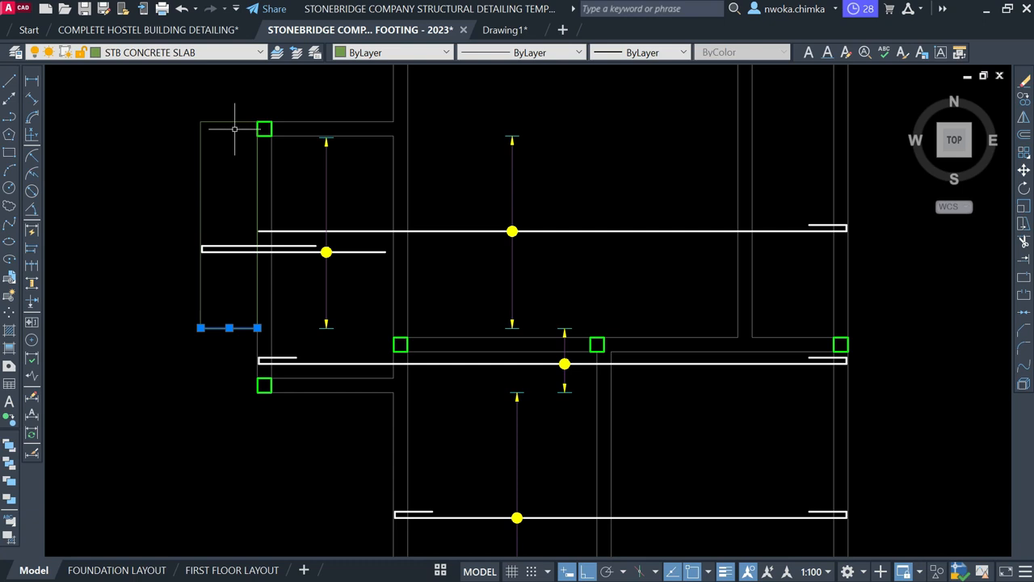
pyautogui.click(237, 117)
pyautogui.click(228, 139)
pyautogui.press('Escape')
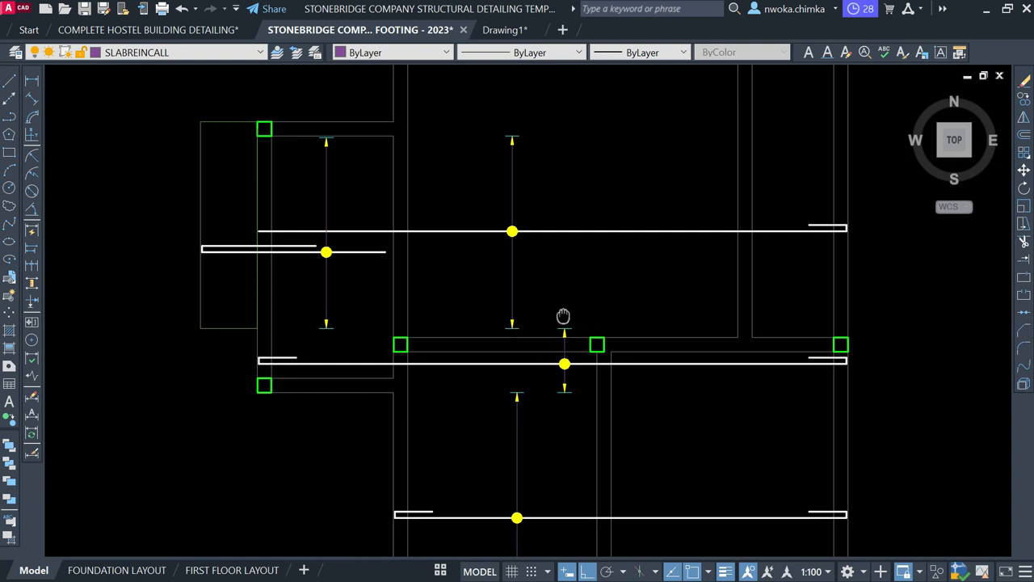
# Examine the middle panel's long bar where it stops at the projecting strip, and the short hooked top bar overlapping it.
pyautogui.moveTo(563, 316); pyautogui.dragTo(562, 329, button='middle')
pyautogui.click(598, 243)
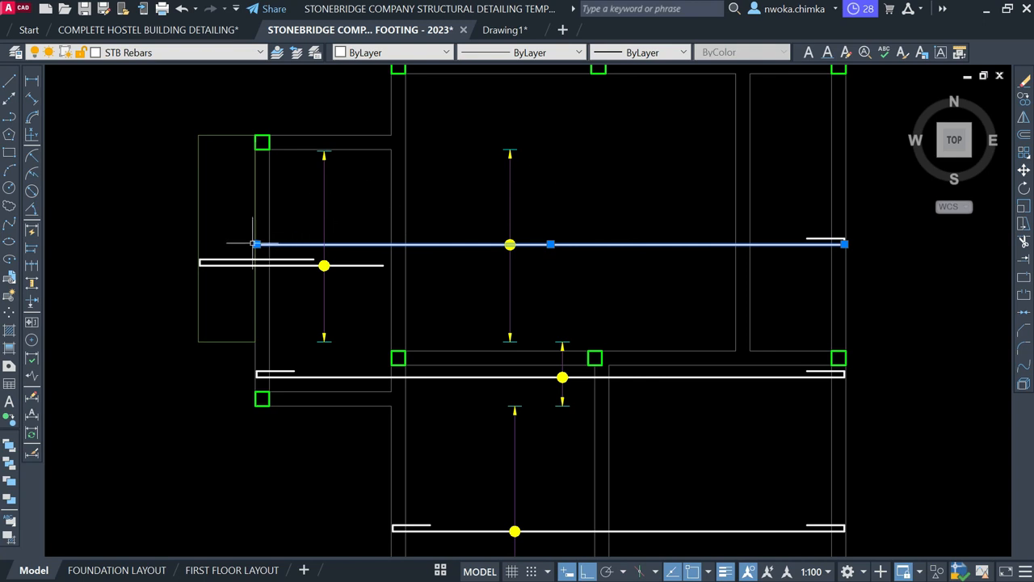
pyautogui.scroll(3, 253, 243)
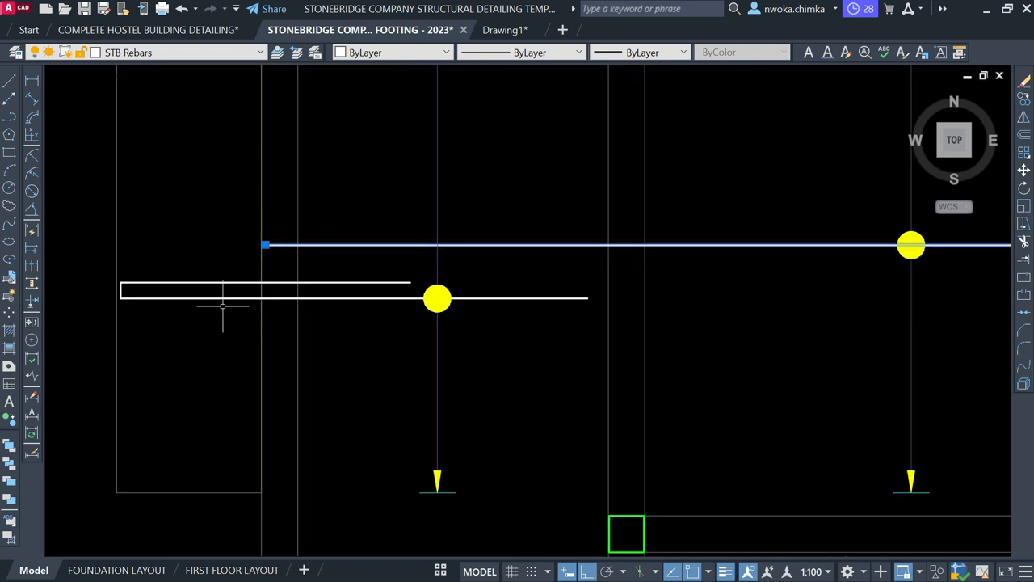
pyautogui.scroll(-2, 315, 299)
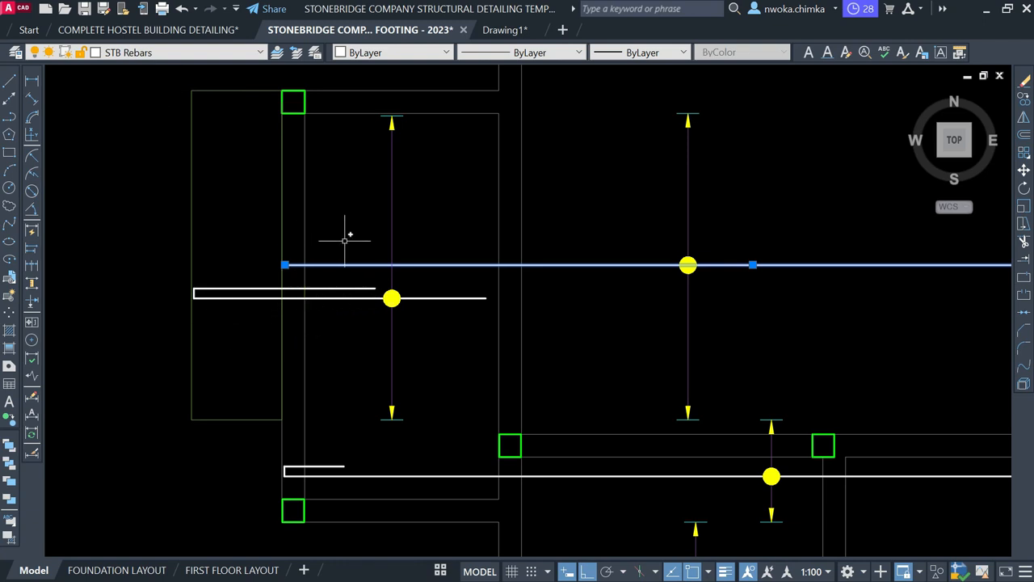
pyautogui.press('Escape')
pyautogui.click(341, 278)
pyautogui.click(314, 335)
pyautogui.press('Escape')
pyautogui.click(668, 240)
pyautogui.click(615, 300)
pyautogui.press('Escape')
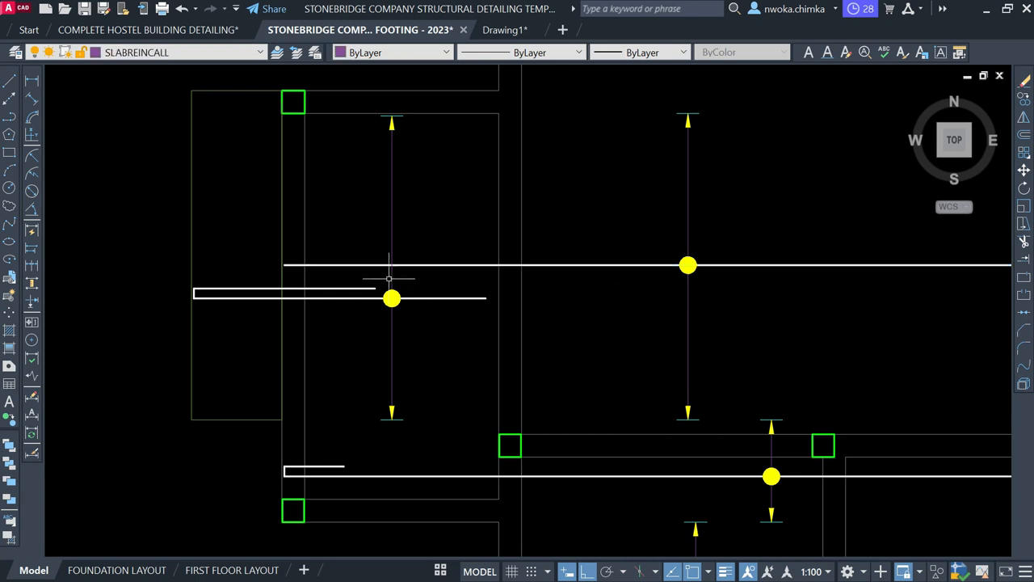
pyautogui.click(349, 284)
pyautogui.click(331, 307)
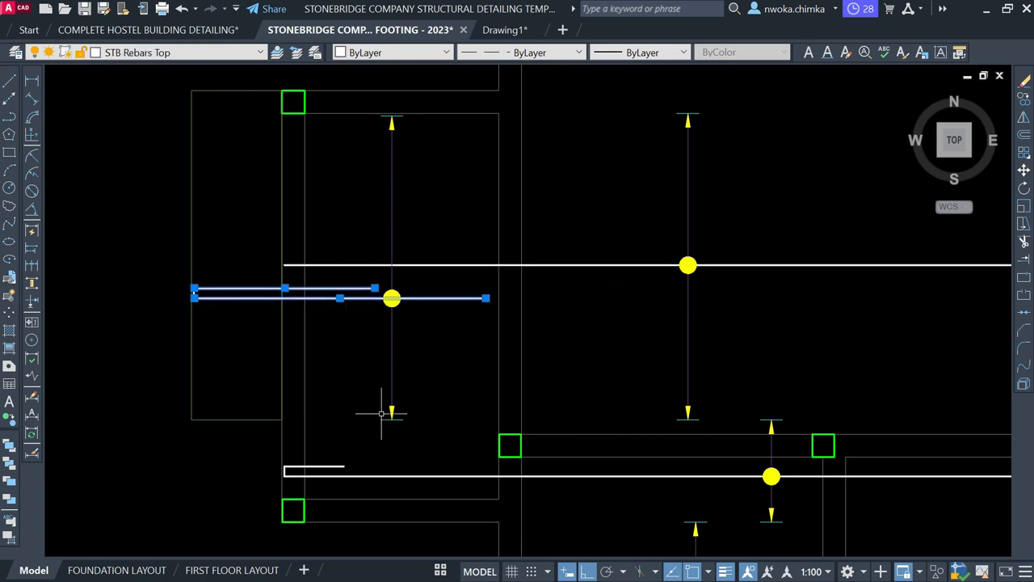
pyautogui.press('Escape')
pyautogui.scroll(-2, 340, 251)
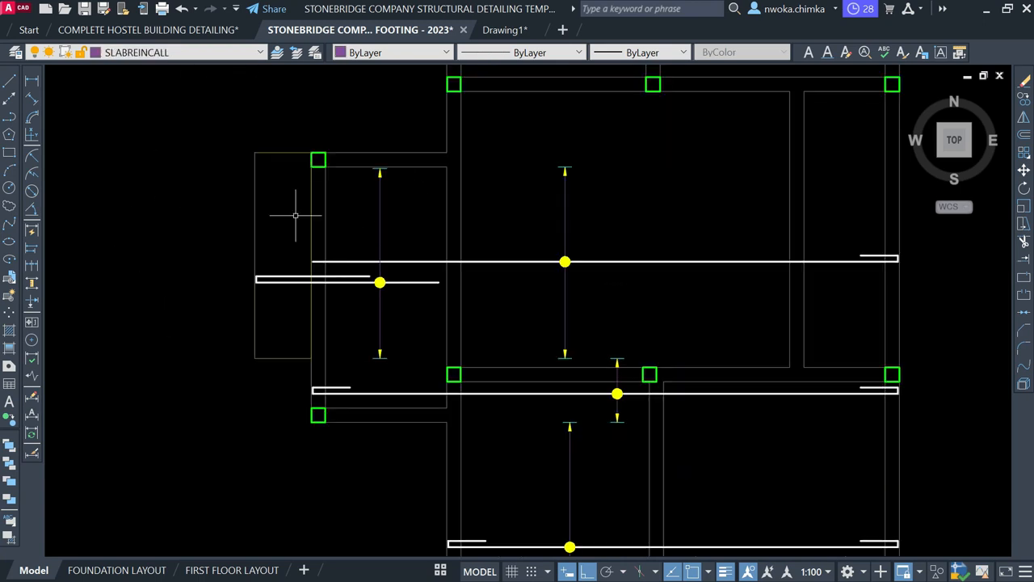
# Review bar coverage of the projecting strip, the lower panels and the uppermost panels across the whole slab plan.
pyautogui.click(209, 121)
pyautogui.click(376, 363)
pyautogui.press('Escape')
pyautogui.moveTo(581, 211); pyautogui.dragTo(526, 303, button='middle')
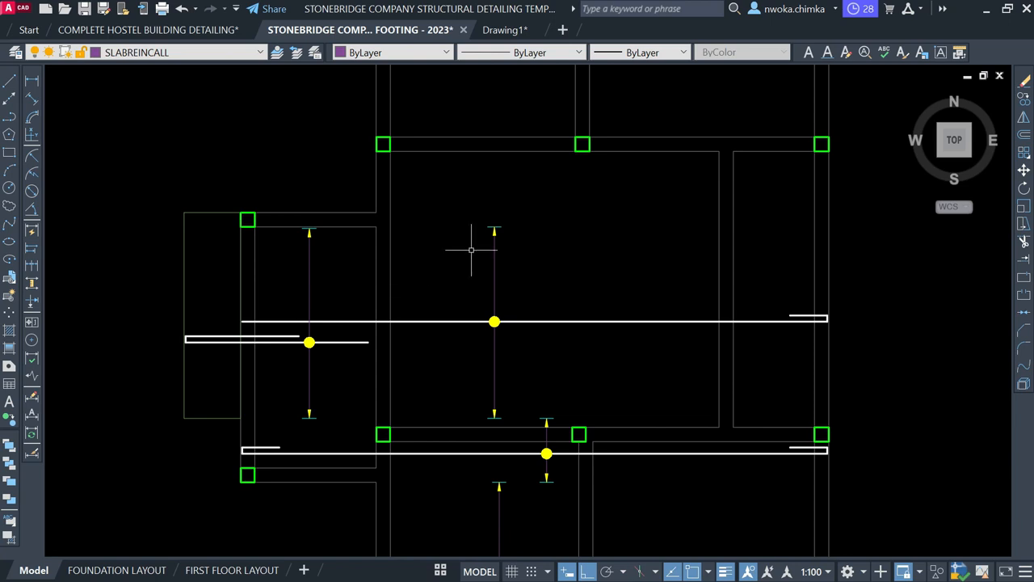
pyautogui.scroll(-3, 472, 250)
pyautogui.moveTo(541, 293)
pyautogui.mouseDown(button='middle')
pyautogui.moveTo(552, 194)
pyautogui.moveTo(591, 272)
pyautogui.moveTo(573, 342)
pyautogui.mouseUp(button='middle')
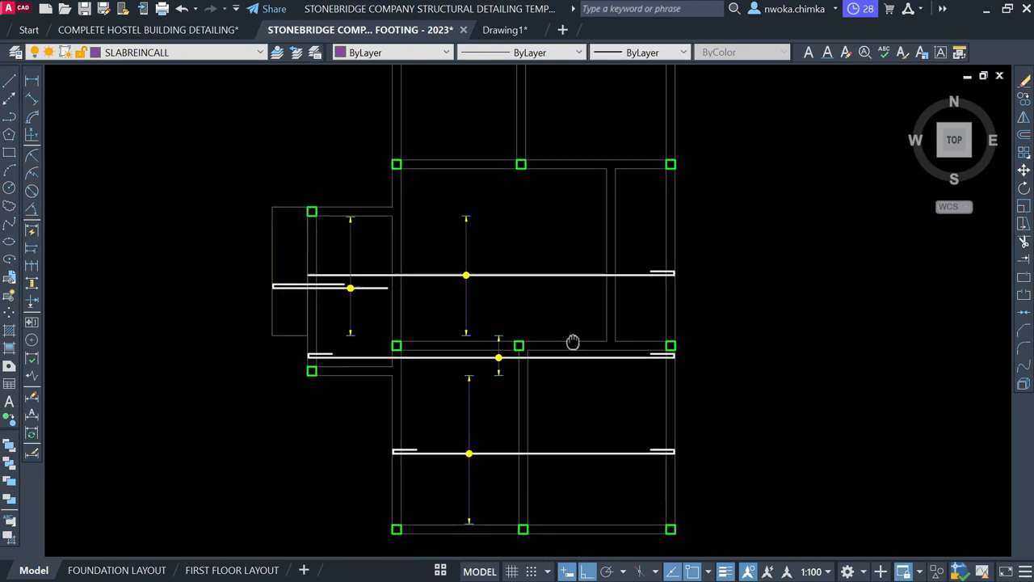
pyautogui.scroll(-2, 573, 343)
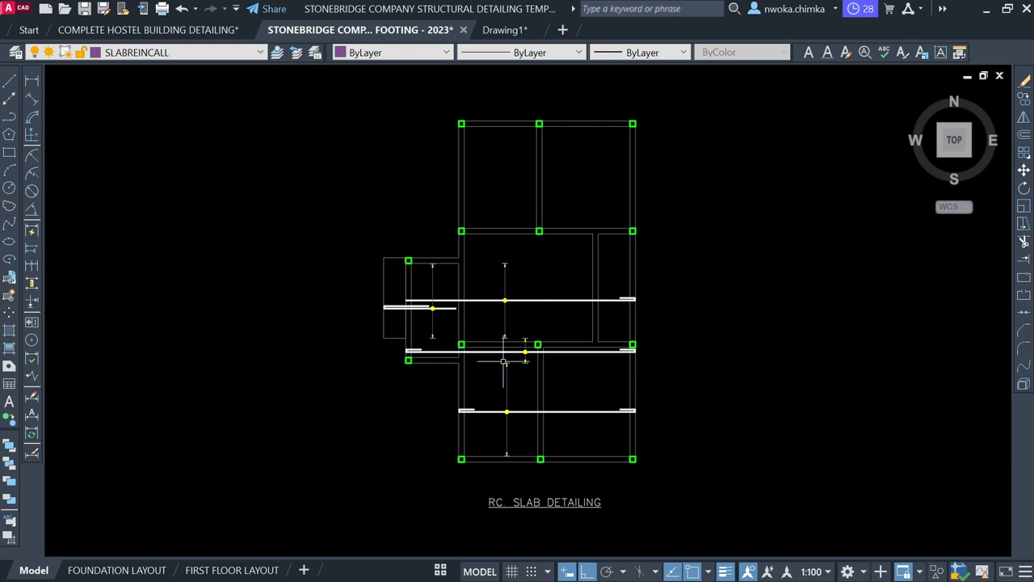
pyautogui.click(445, 372)
pyautogui.click(711, 476)
pyautogui.press('Escape')
pyautogui.click(447, 127)
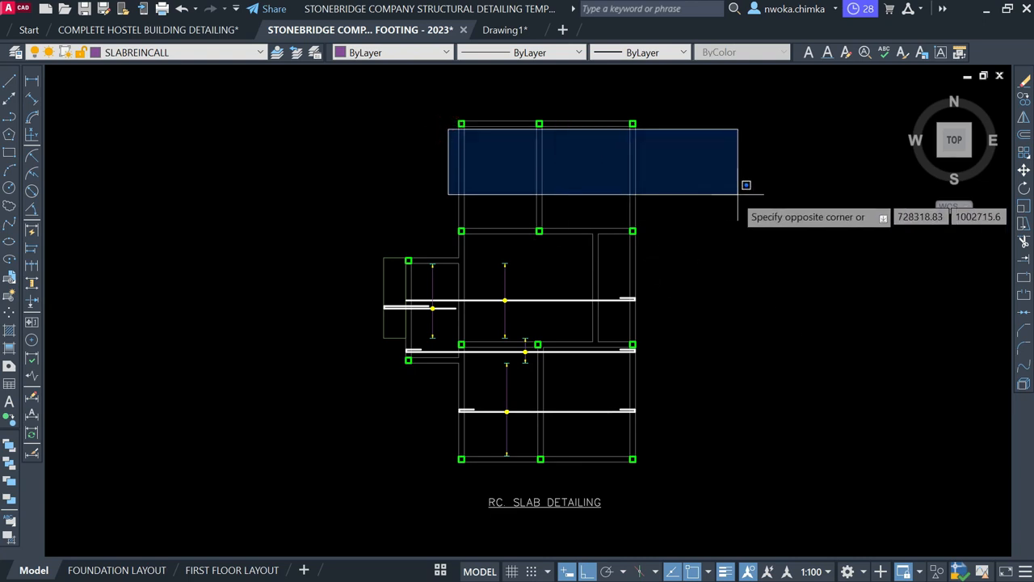
pyautogui.click(744, 182)
# Copy the lower panels' hooked bar with its yellow dot straight up into the uppermost panels.
pyautogui.scroll(2, 460, 398)
pyautogui.click(420, 393)
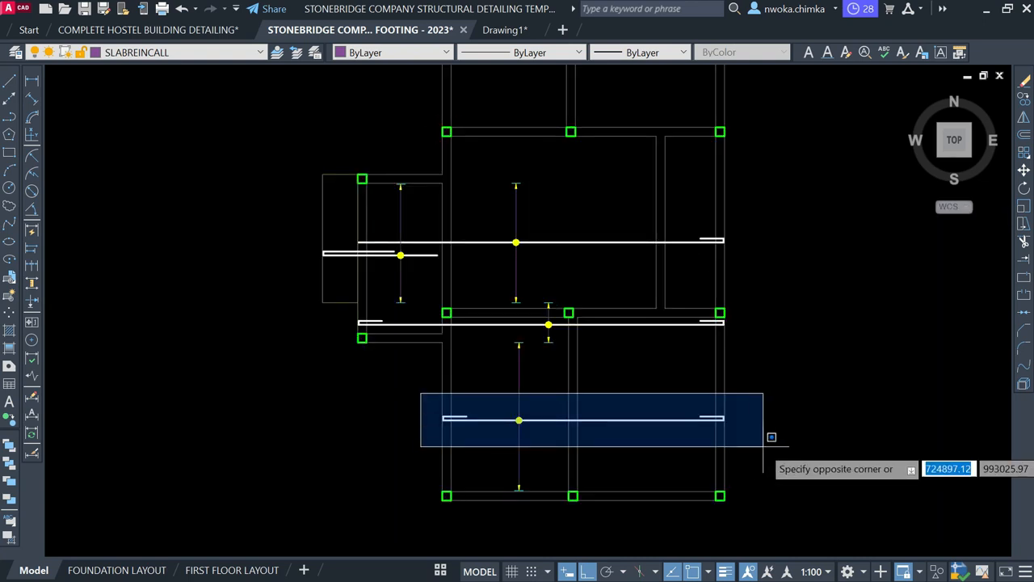
pyautogui.click(790, 424)
pyautogui.write('co')
pyautogui.press('space')
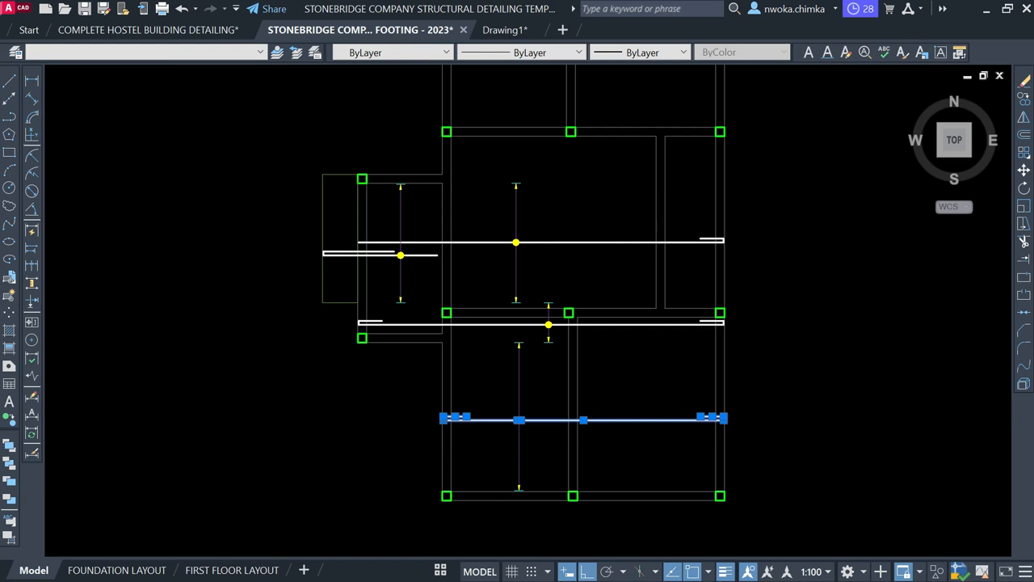
pyautogui.scroll(4, 720, 444)
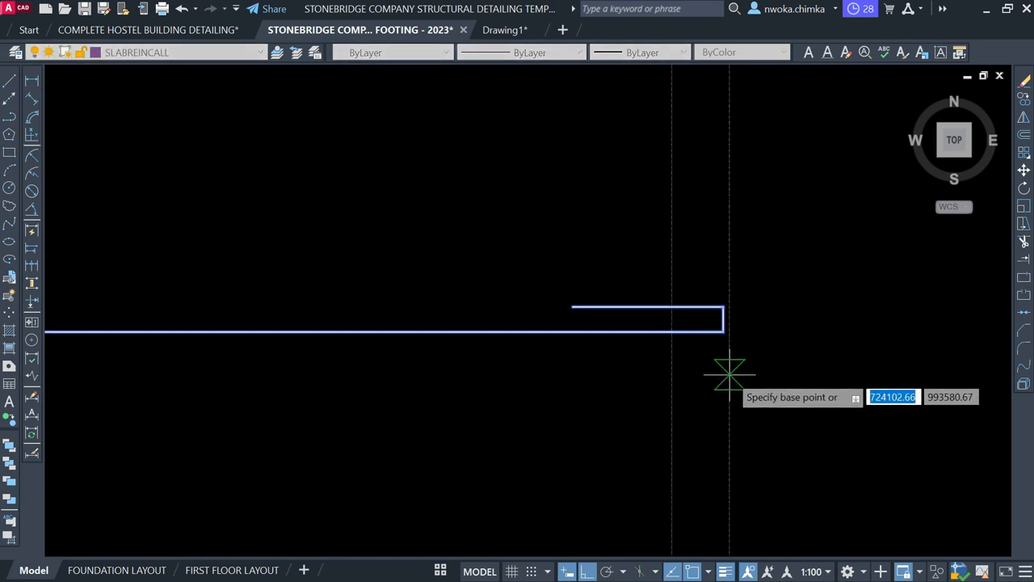
pyautogui.click(728, 371)
pyautogui.scroll(-4, 730, 478)
pyautogui.scroll(5, 735, 316)
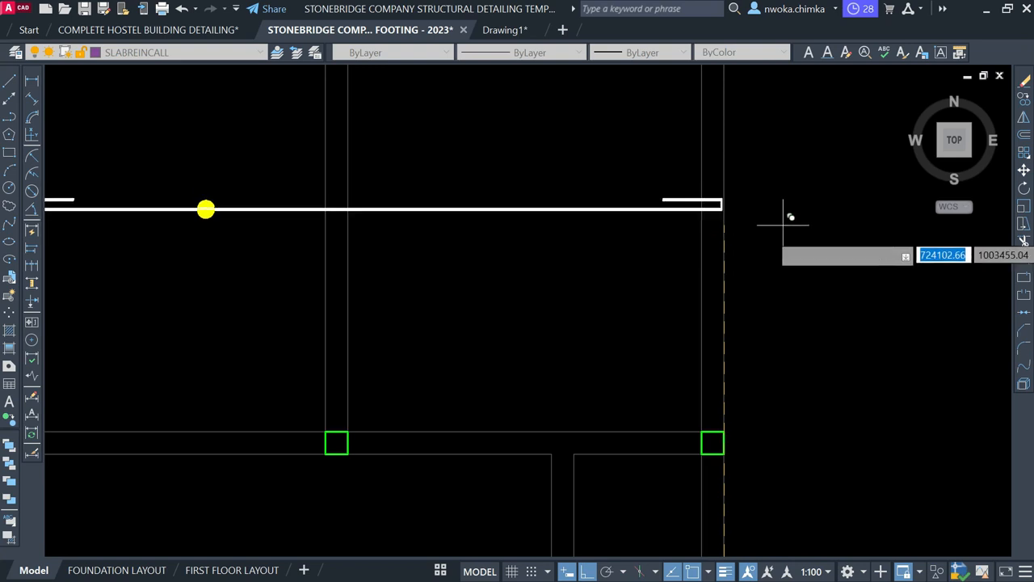
pyautogui.press('Escape')
# Measure the gap between each end of the copied hooked bar and the beam's outer edge.
pyautogui.scroll(-2, 848, 242)
pyautogui.click(33, 80)
pyautogui.scroll(5, 819, 224)
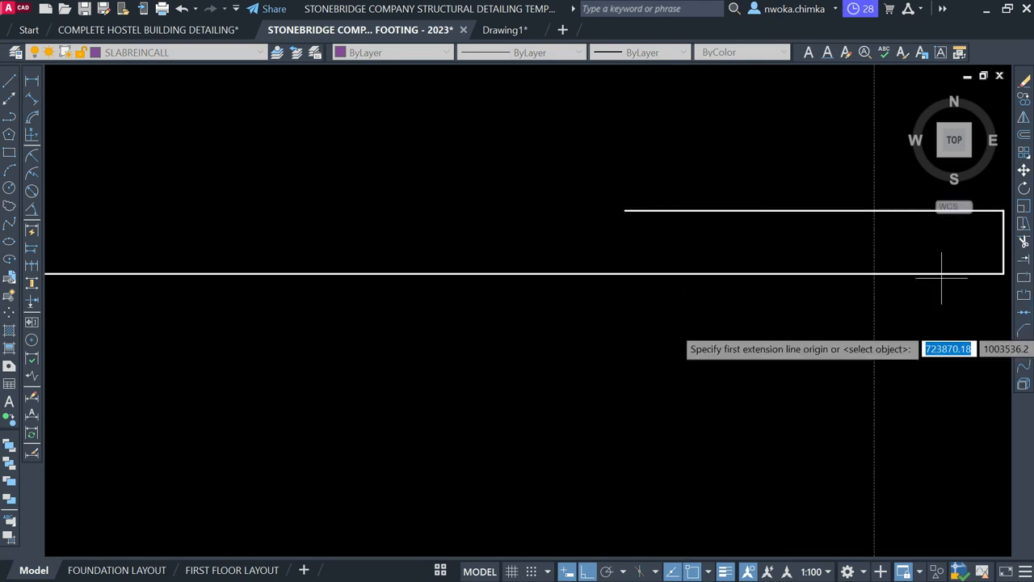
pyautogui.moveTo(709, 259); pyautogui.dragTo(210, 334, button='middle')
pyautogui.click(550, 288)
pyautogui.click(564, 288)
pyautogui.scroll(-4, 610, 307)
pyautogui.press('Escape')
pyautogui.press('Return')
pyautogui.scroll(-3, 393, 282)
pyautogui.scroll(6, 245, 289)
pyautogui.click(252, 303)
pyautogui.click(243, 300)
pyautogui.scroll(-4, 258, 295)
pyautogui.press('Escape')
pyautogui.scroll(-5, 260, 295)
pyautogui.scroll(2, 389, 313)
pyautogui.write('l')
pyautogui.press('Return')
pyautogui.scroll(-1, 425, 280)
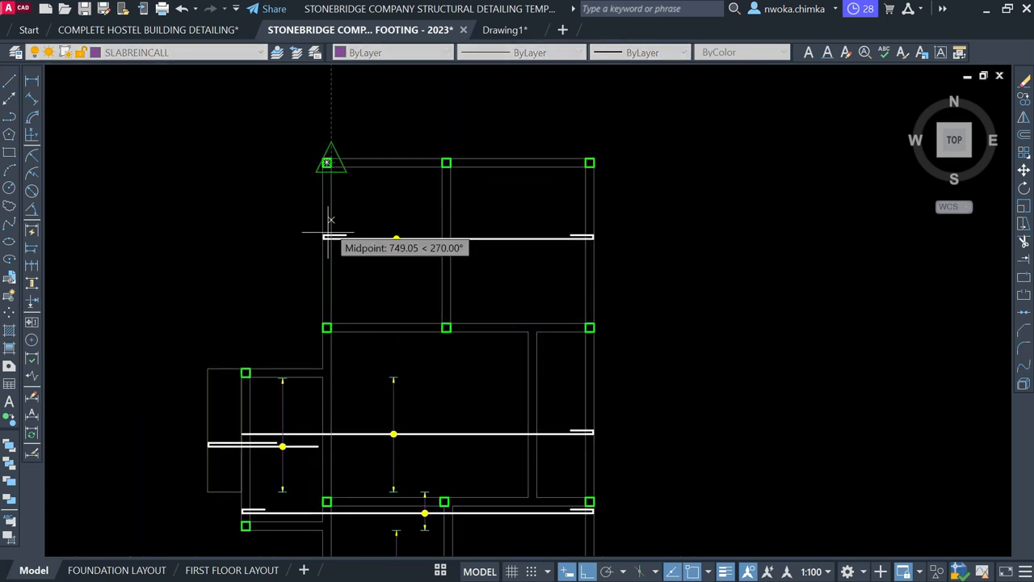
pyautogui.press('Escape')
pyautogui.scroll(2, 322, 370)
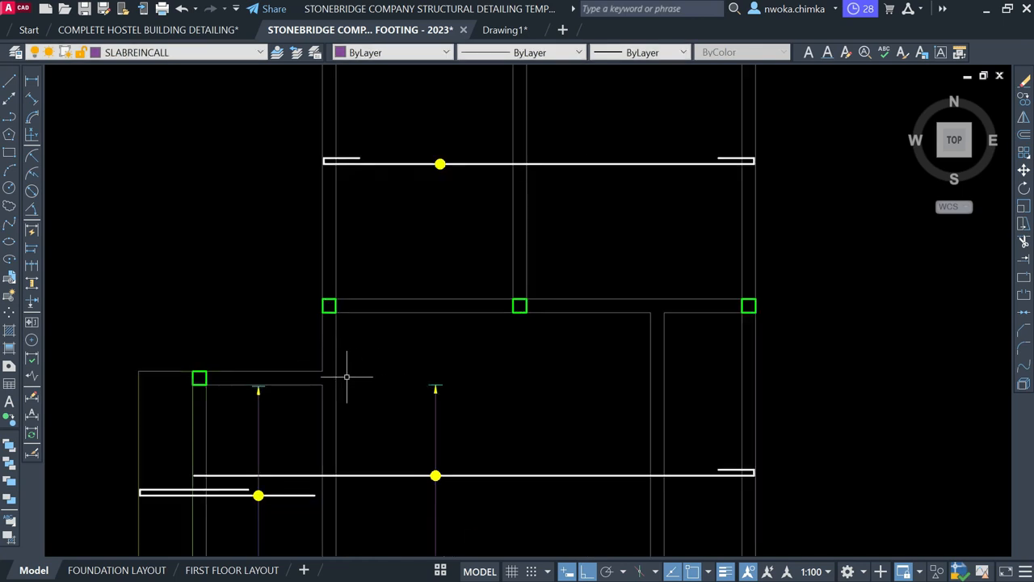
pyautogui.moveTo(280, 358); pyautogui.dragTo(799, 365)
# Draw a vertical distribution line about 5658 long from the top beam's inner face down to the level of the middle distribution line's upper end.
pyautogui.click(10, 82)
pyautogui.scroll(-2, 485, 293)
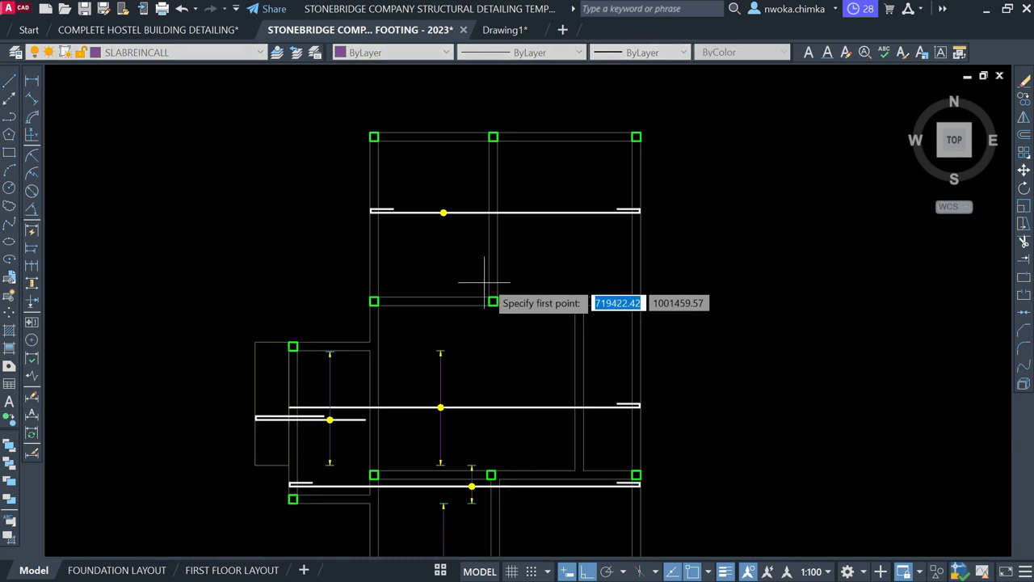
pyautogui.scroll(2, 517, 157)
pyautogui.click(531, 126)
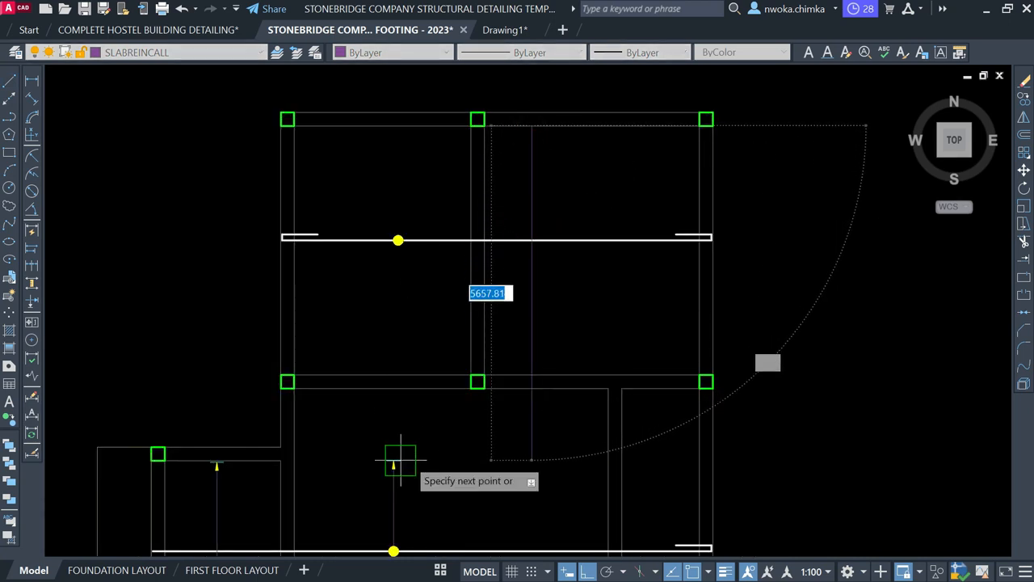
pyautogui.click(478, 458)
pyautogui.press('Escape')
# Copy the upward arrow-and-tick end marker from the middle panel's distribution line to the upper end of the new distribution line.
pyautogui.moveTo(514, 428); pyautogui.dragTo(508, 229, button='middle')
pyautogui.click(370, 240)
pyautogui.click(472, 315)
pyautogui.write('m')
pyautogui.press('Return')
pyautogui.scroll(5, 390, 275)
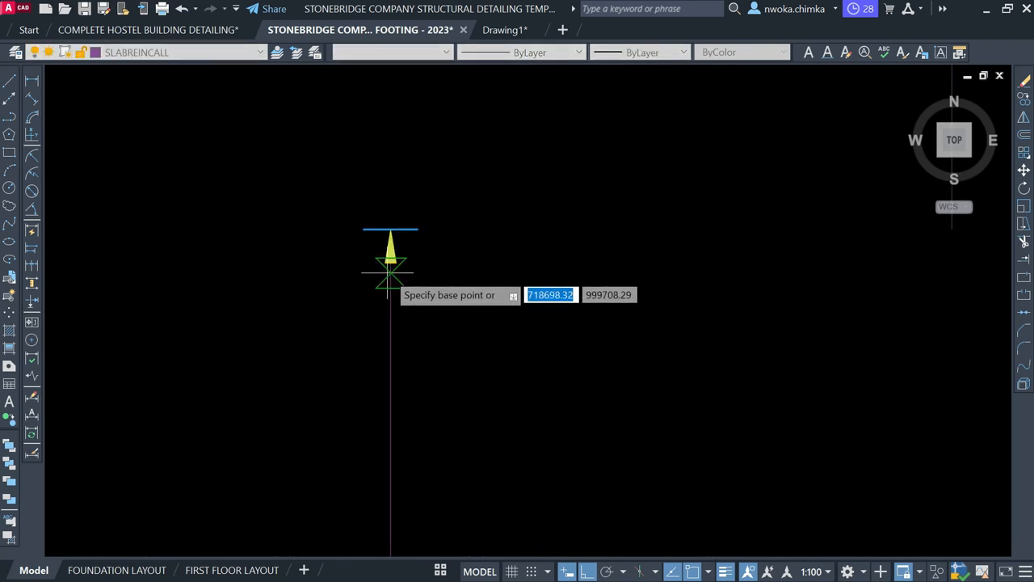
pyautogui.click(393, 232)
pyautogui.scroll(-3, 465, 388)
pyautogui.scroll(-4, 465, 389)
pyautogui.scroll(7, 583, 167)
pyautogui.click(574, 153)
# Move the new line's upper end marker down by 15 and trim the line's excess above the tick.
pyautogui.click(526, 132)
pyautogui.click(699, 241)
pyautogui.write('M')
pyautogui.press('Return')
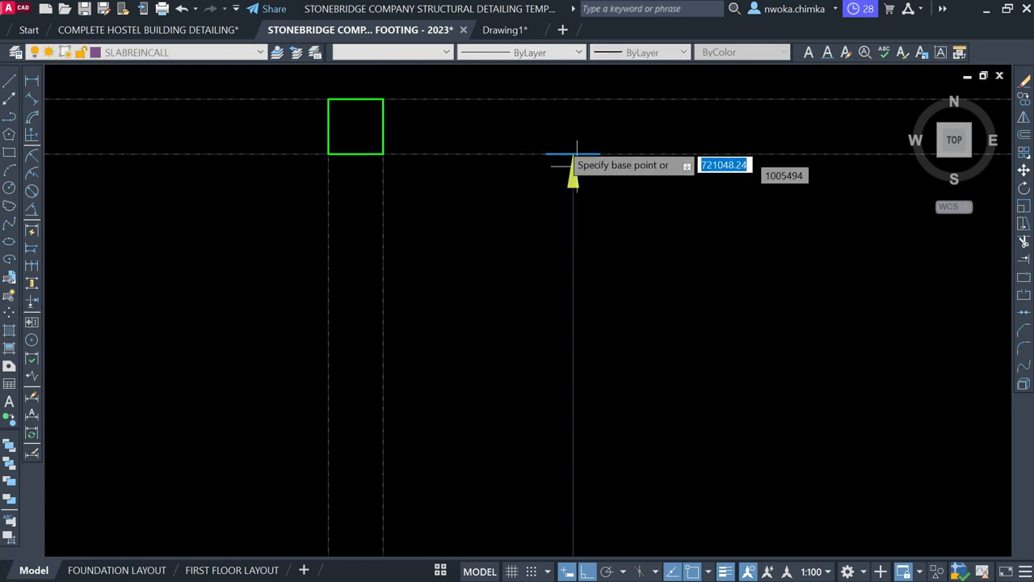
pyautogui.scroll(3, 566, 154)
pyautogui.click(645, 185)
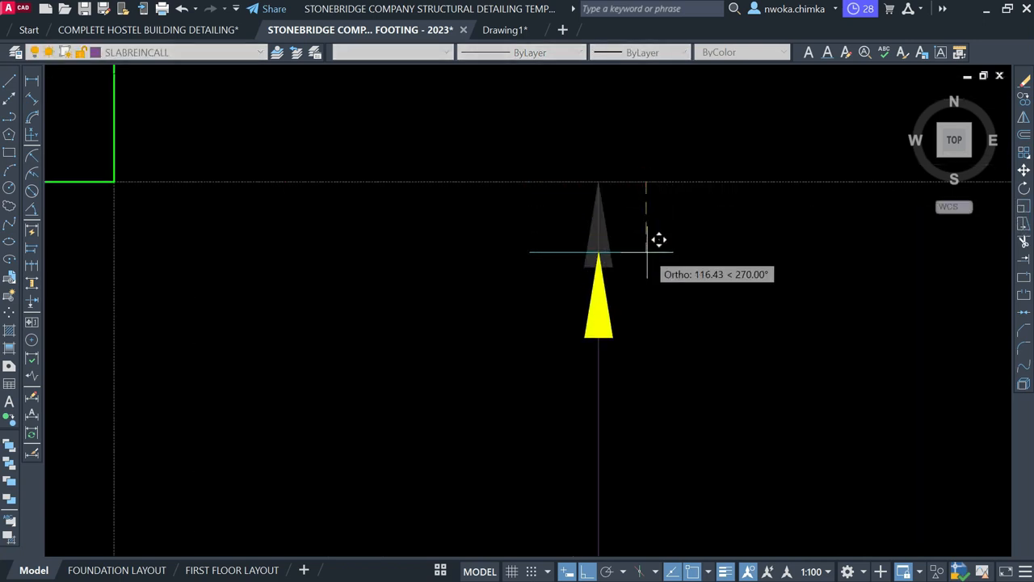
pyautogui.write('15')
pyautogui.press('Return')
pyautogui.write('TR')
pyautogui.press('Return')
pyautogui.scroll(4, 577, 185)
pyautogui.scroll(-8, 584, 142)
# Copy the downward arrow-and-tick end marker from the middle panel's distribution line to the lower end of the new distribution line.
pyautogui.scroll(-8, 582, 153)
pyautogui.moveTo(540, 434); pyautogui.dragTo(533, 312, button='middle')
pyautogui.scroll(4, 471, 327)
pyautogui.click(491, 339)
pyautogui.click(552, 417)
pyautogui.write('co')
pyautogui.press('Return')
pyautogui.scroll(5, 534, 393)
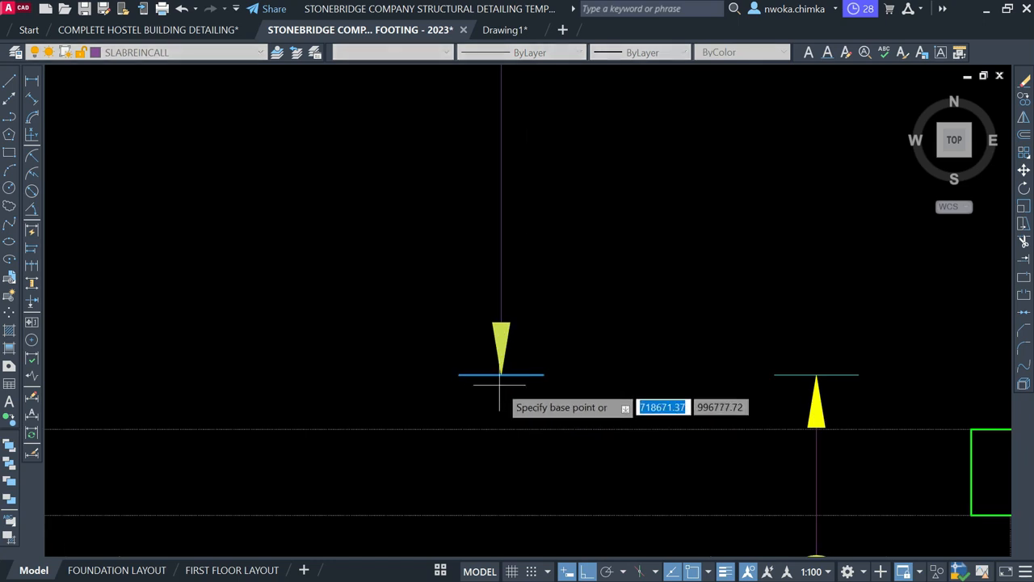
pyautogui.click(501, 374)
pyautogui.scroll(-5, 688, 340)
pyautogui.scroll(5, 568, 383)
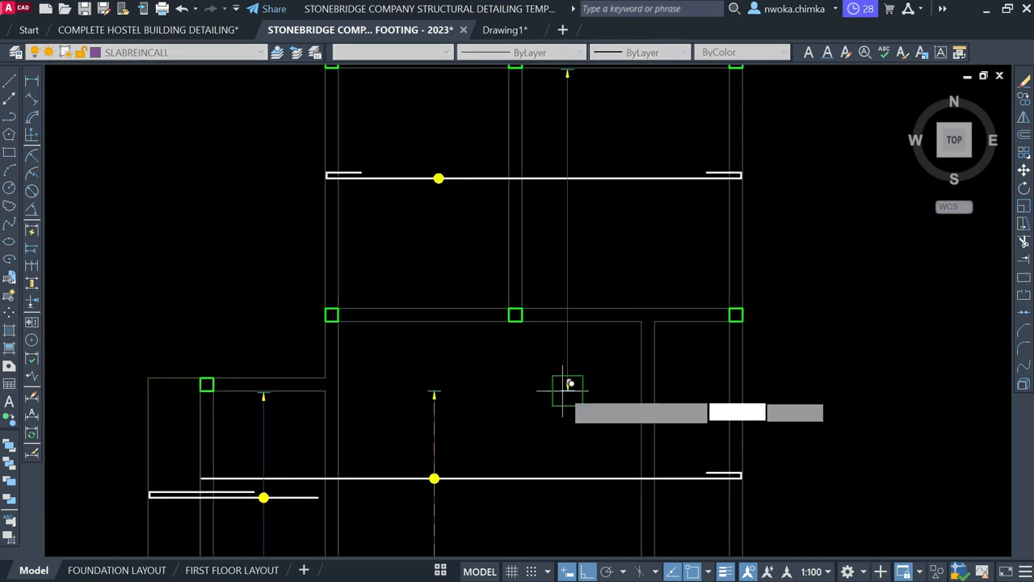
pyautogui.click(577, 391)
pyautogui.press('Escape')
# Move the uppermost bar's yellow dot along the bar to its intersection with the new distribution line.
pyautogui.scroll(-5, 560, 364)
pyautogui.moveTo(573, 375); pyautogui.dragTo(573, 434, button='middle')
pyautogui.click(410, 188)
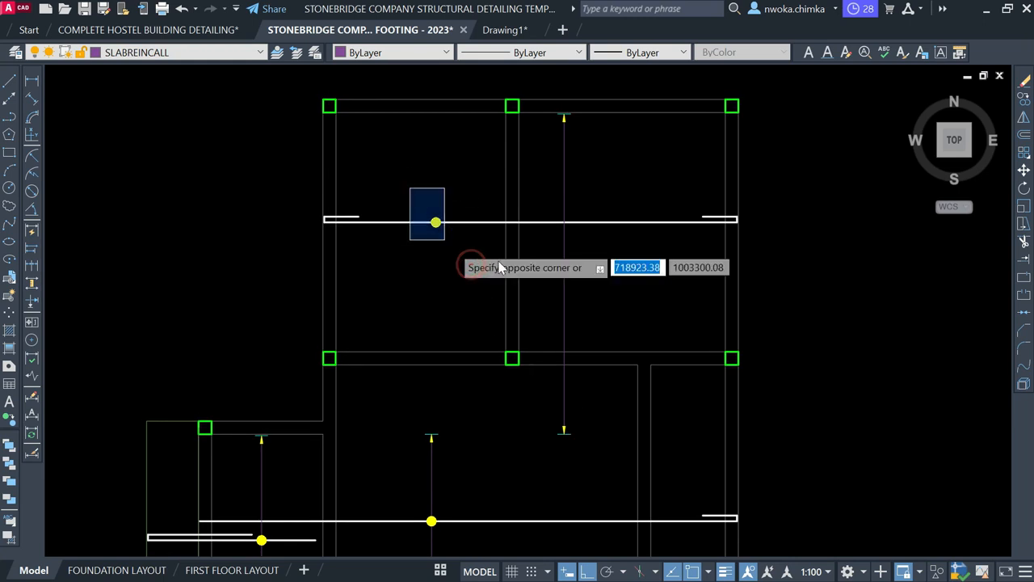
pyautogui.click(510, 293)
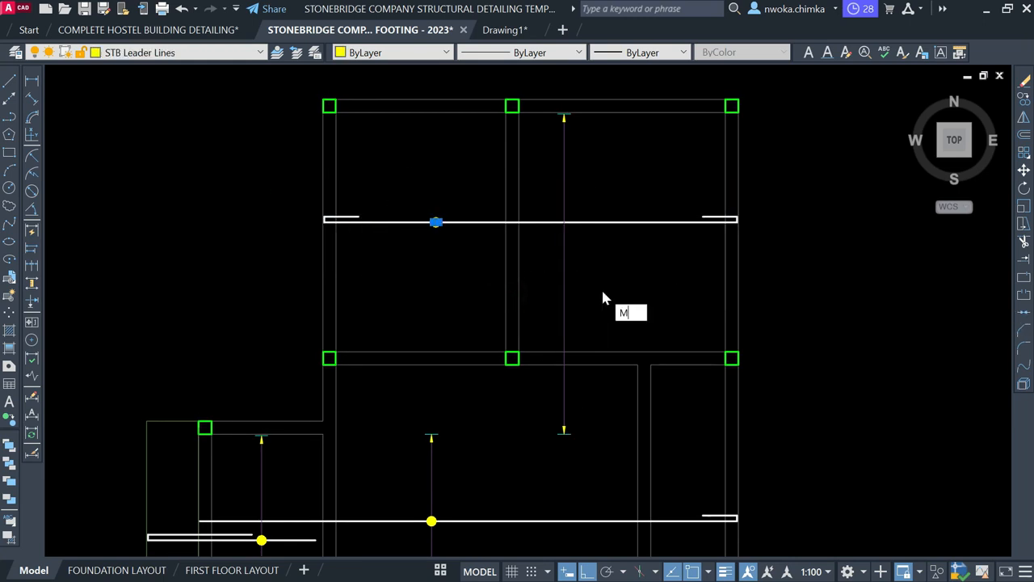
pyautogui.press('Return')
pyautogui.scroll(6, 404, 146)
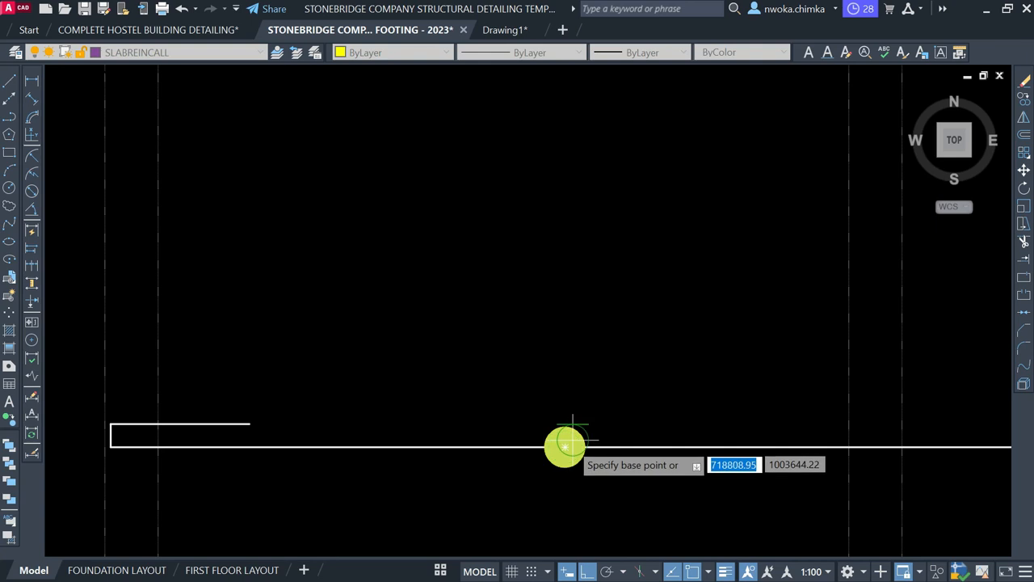
pyautogui.click(565, 445)
pyautogui.scroll(-5, 285, 259)
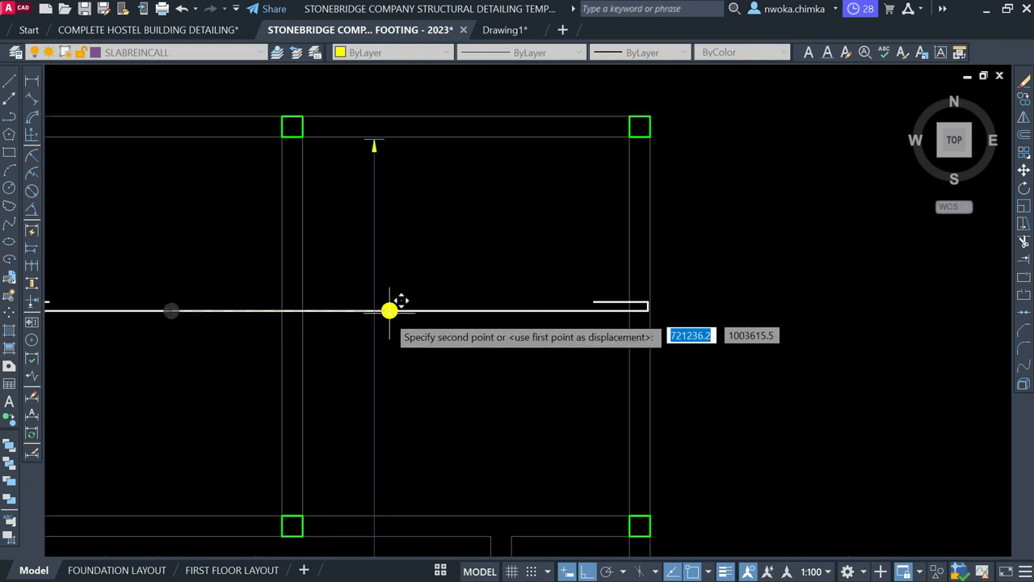
pyautogui.click(376, 308)
pyautogui.scroll(-6, 509, 243)
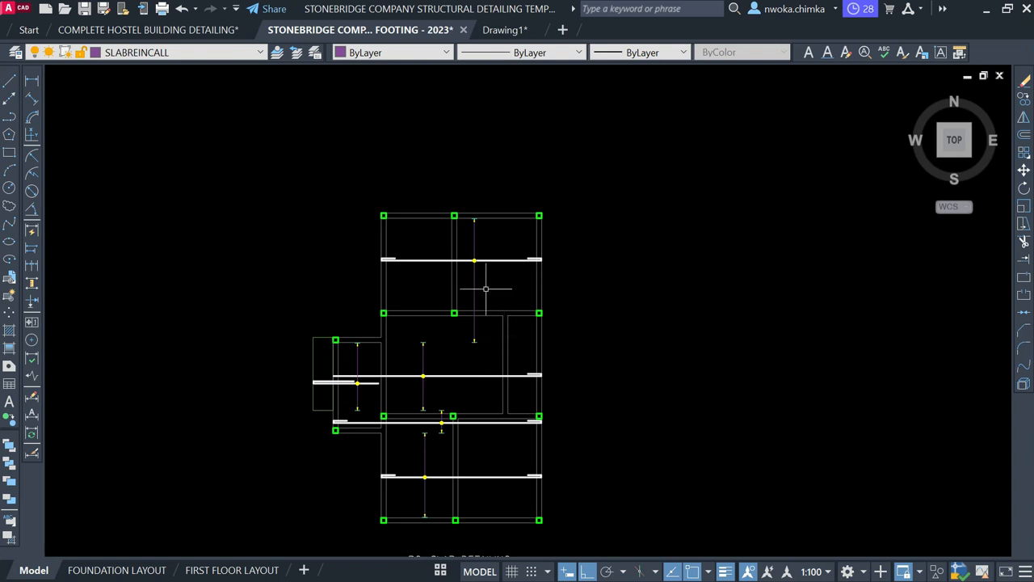
# On the STB Rebars layer, draw a vertical bar 11000 long upward from the outer edge line of the lower-right panel's bottom beam.
pyautogui.scroll(2, 485, 288)
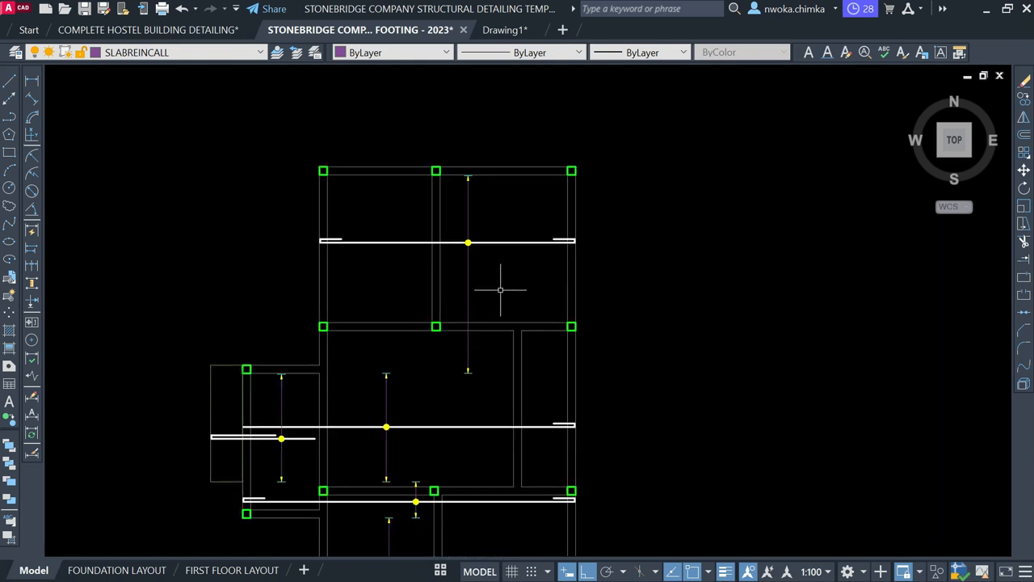
pyautogui.click(218, 52)
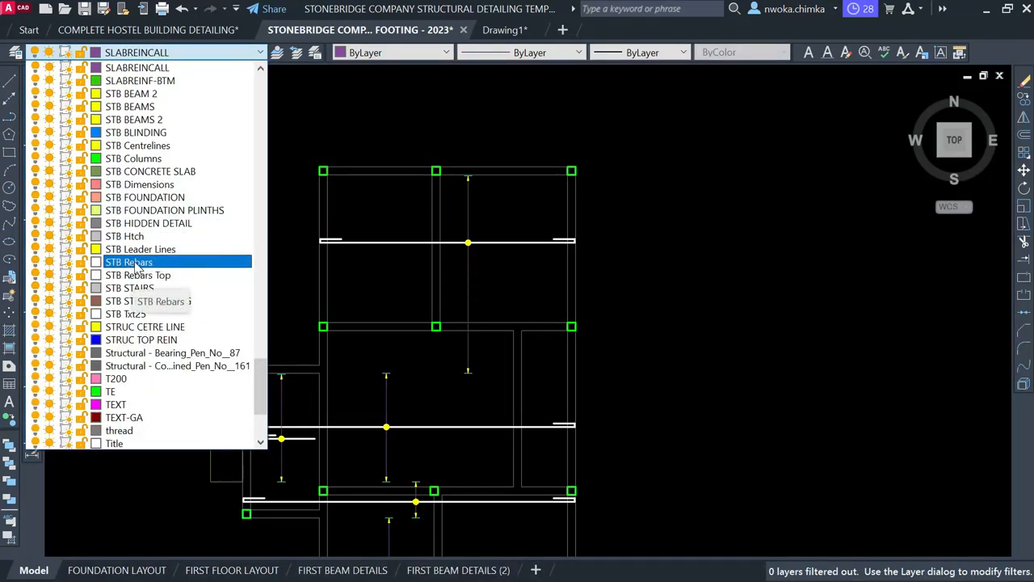
pyautogui.click(135, 263)
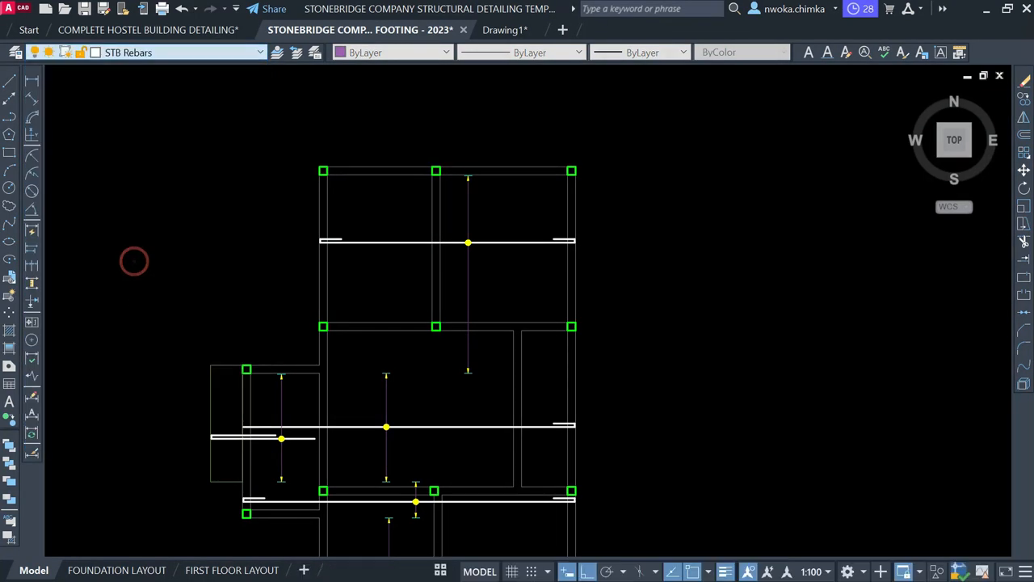
pyautogui.click(13, 82)
pyautogui.scroll(-4, 595, 203)
pyautogui.scroll(3, 545, 237)
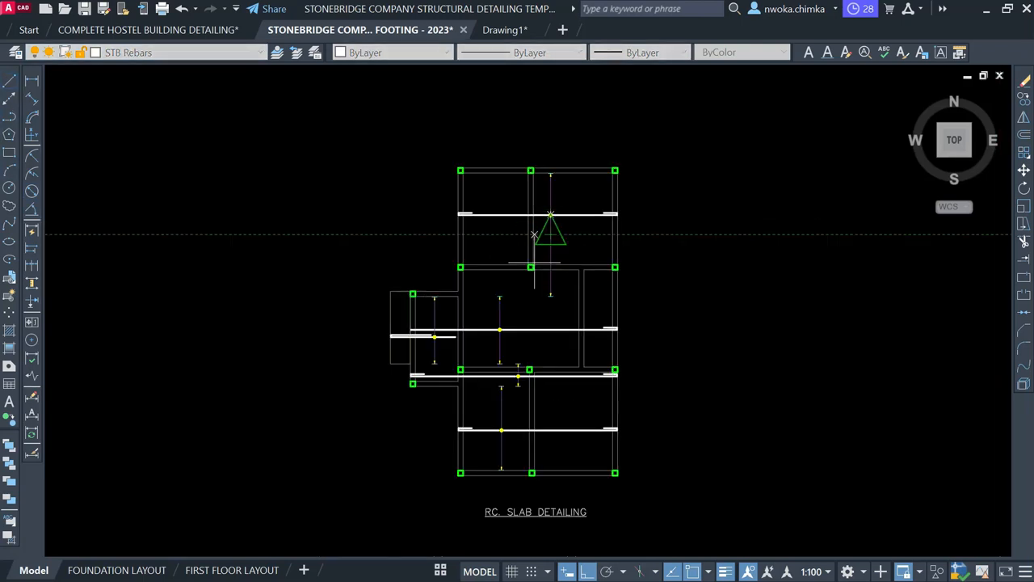
pyautogui.scroll(6, 554, 455)
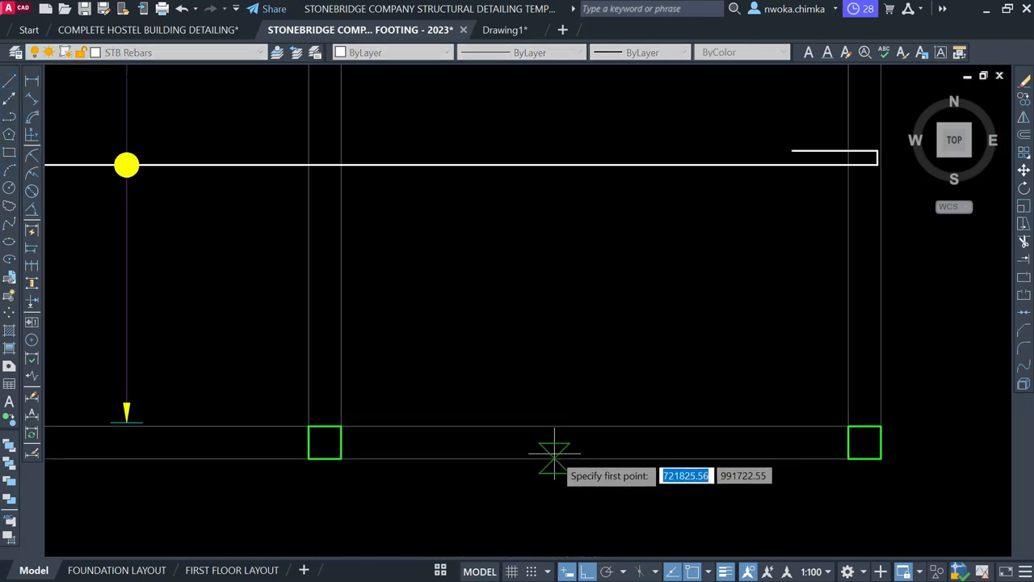
pyautogui.click(555, 455)
pyautogui.scroll(-5, 554, 455)
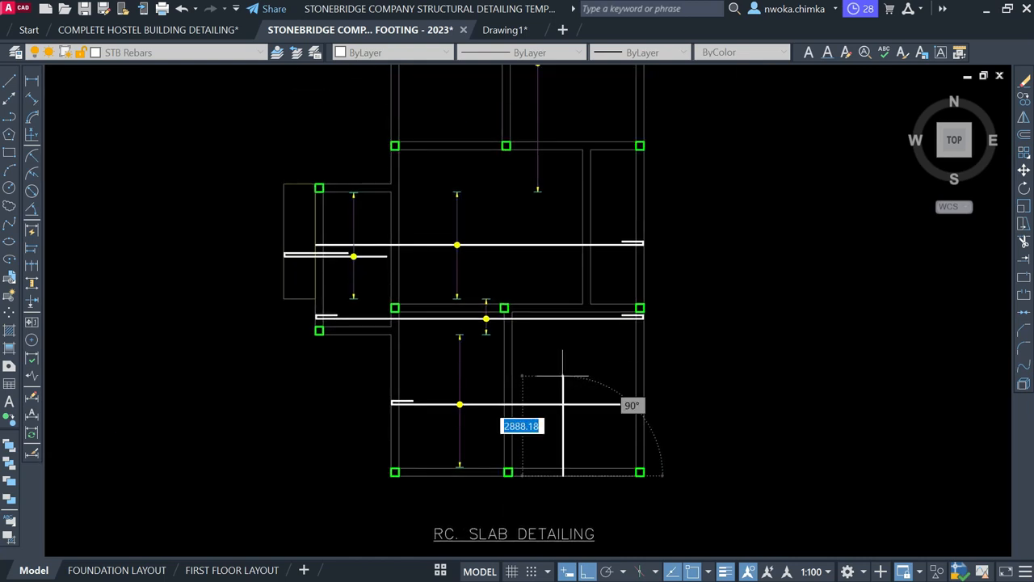
pyautogui.scroll(2, 564, 377)
pyautogui.scroll(-2, 567, 366)
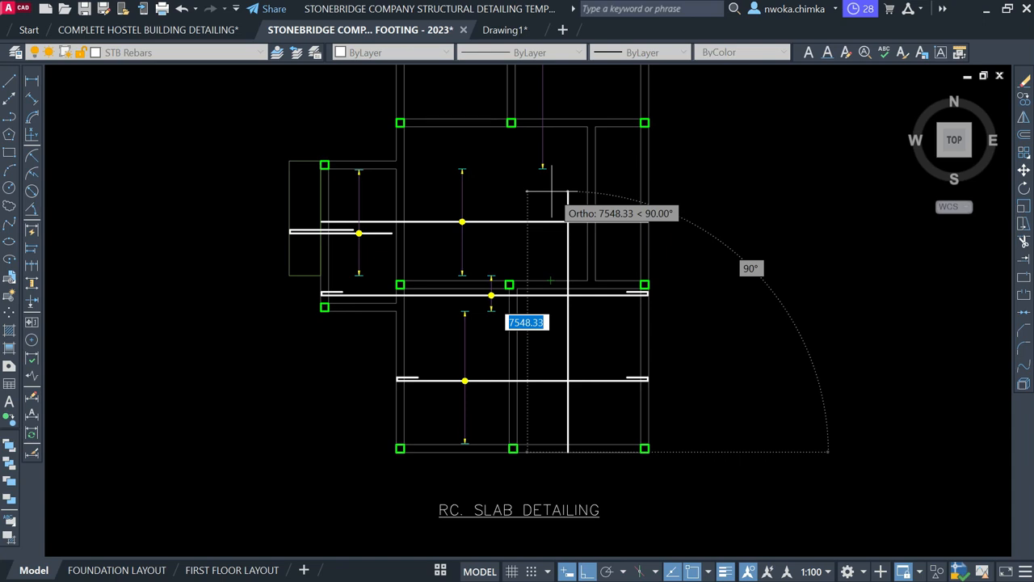
pyautogui.moveTo(552, 190); pyautogui.dragTo(553, 267, button='middle')
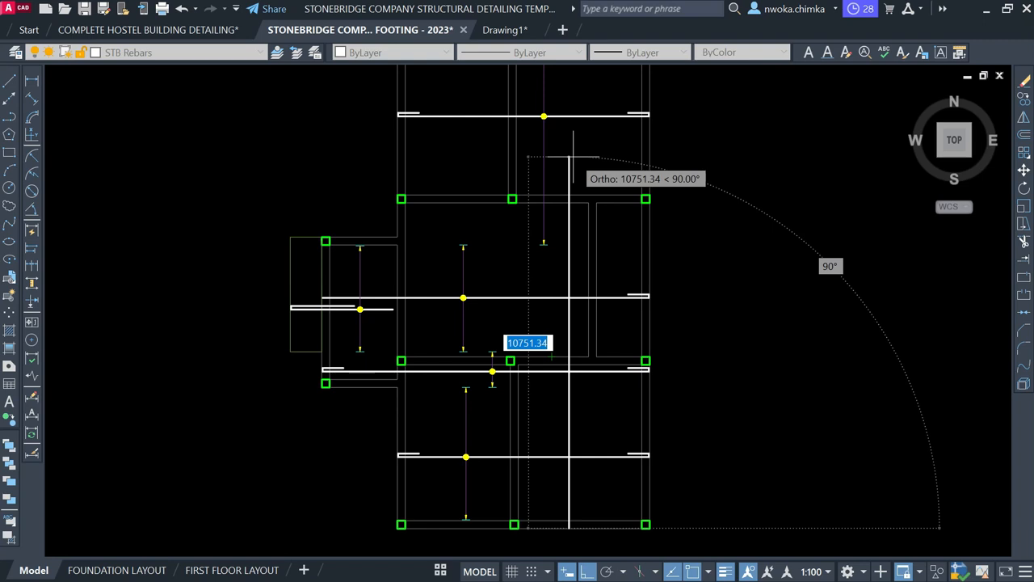
pyautogui.moveTo(573, 151); pyautogui.dragTo(562, 239, button='middle')
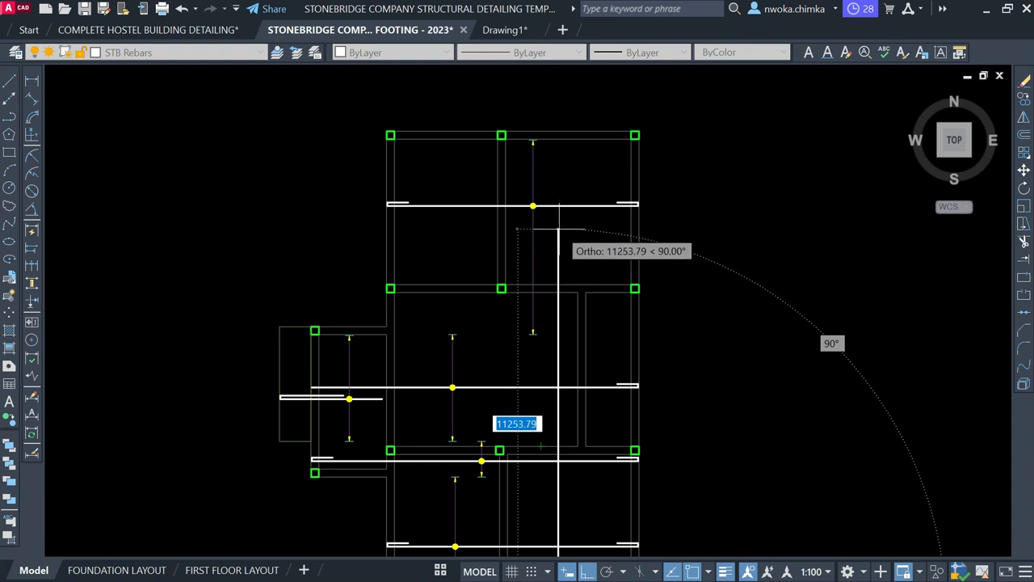
pyautogui.write('11')
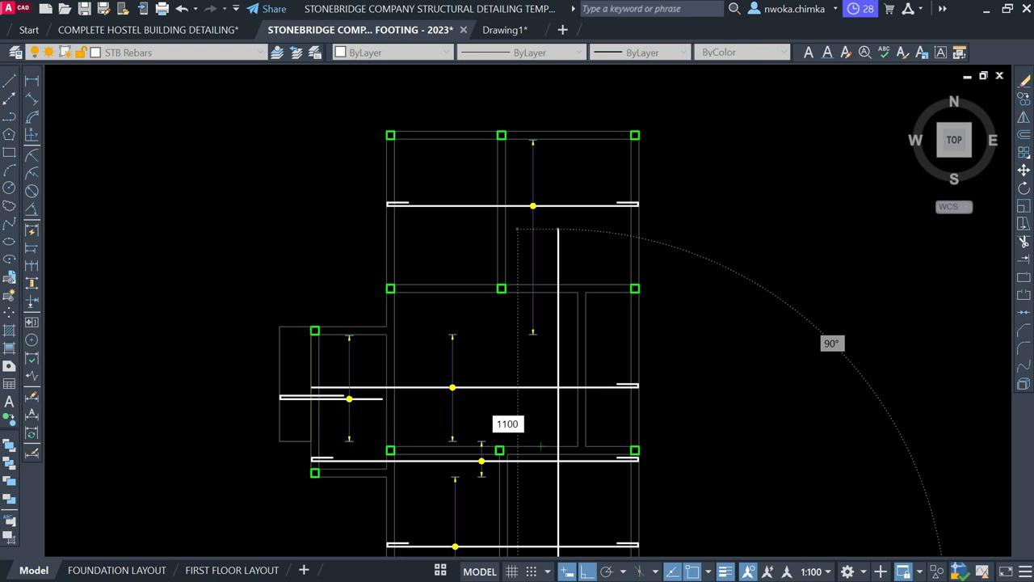
pyautogui.write('00')
pyautogui.press('Return')
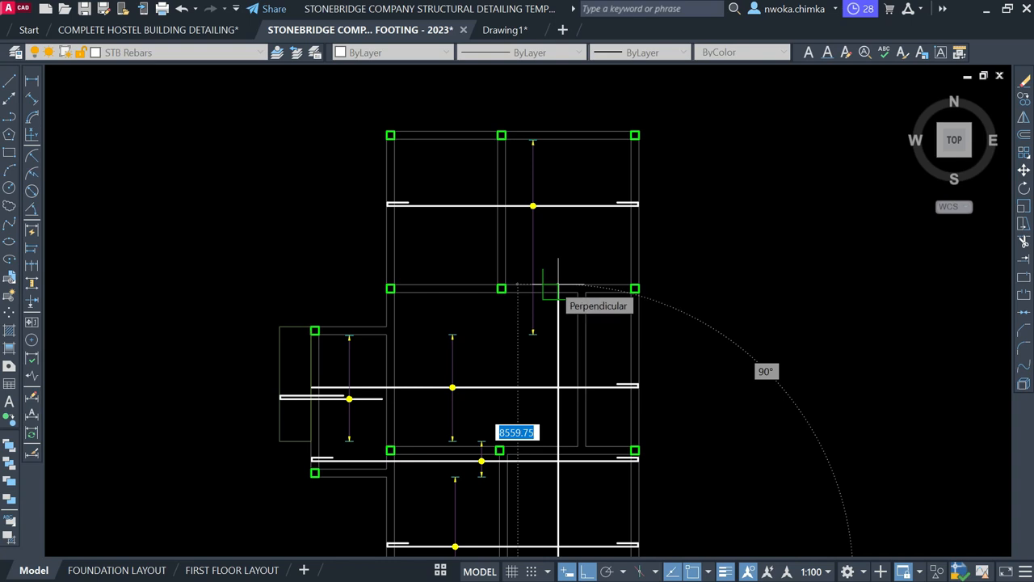
pyautogui.scroll(-2, 565, 265)
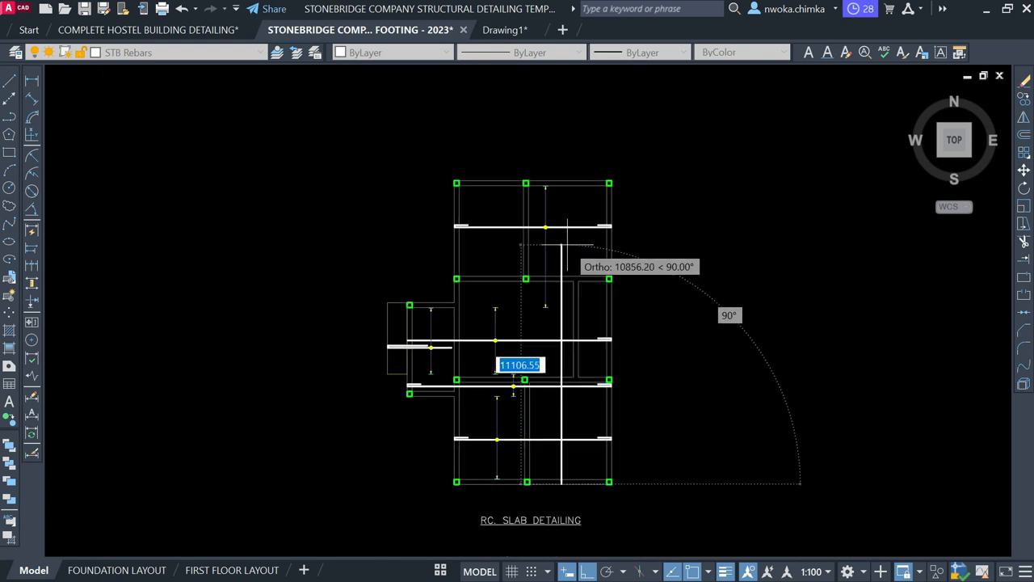
pyautogui.write('1')
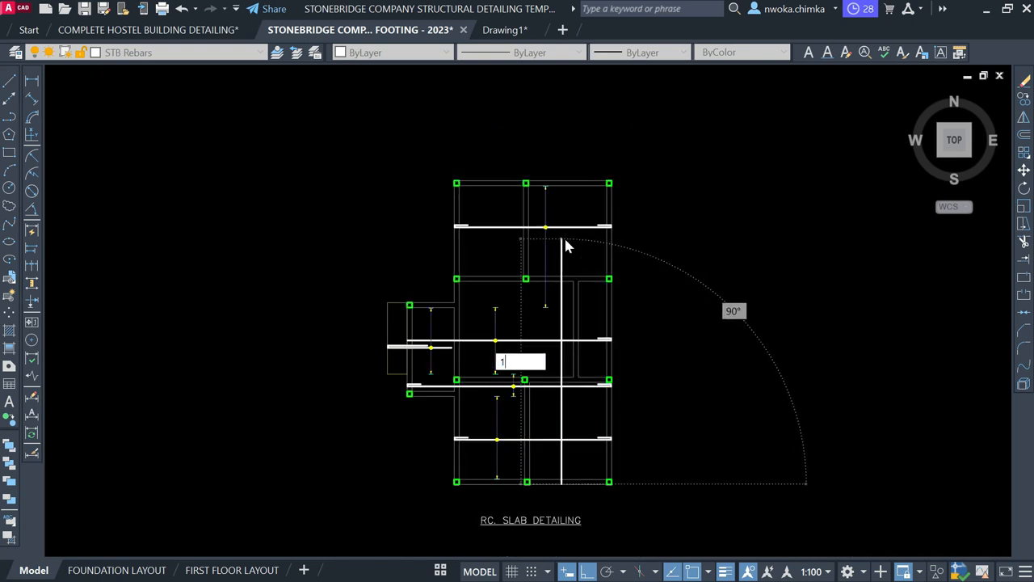
pyautogui.write('1000')
pyautogui.press('Return')
pyautogui.press('Escape')
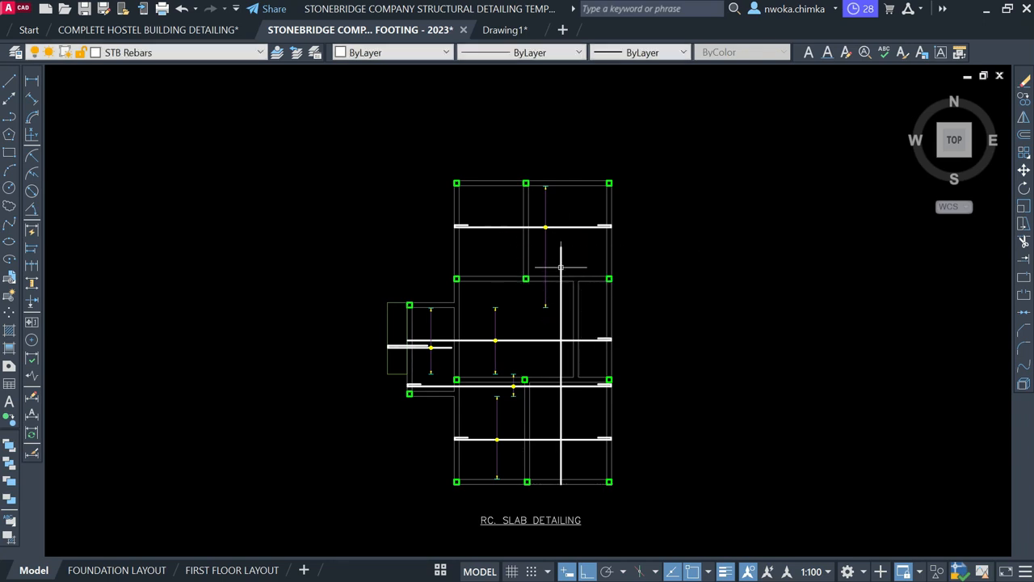
# Offset the slab's bottom outer edge line inward by 25 as a cover line for the vertical bar.
pyautogui.scroll(3, 562, 251)
pyautogui.scroll(-5, 549, 242)
pyautogui.scroll(8, 555, 412)
pyautogui.scroll(3, 549, 398)
pyautogui.click(554, 367)
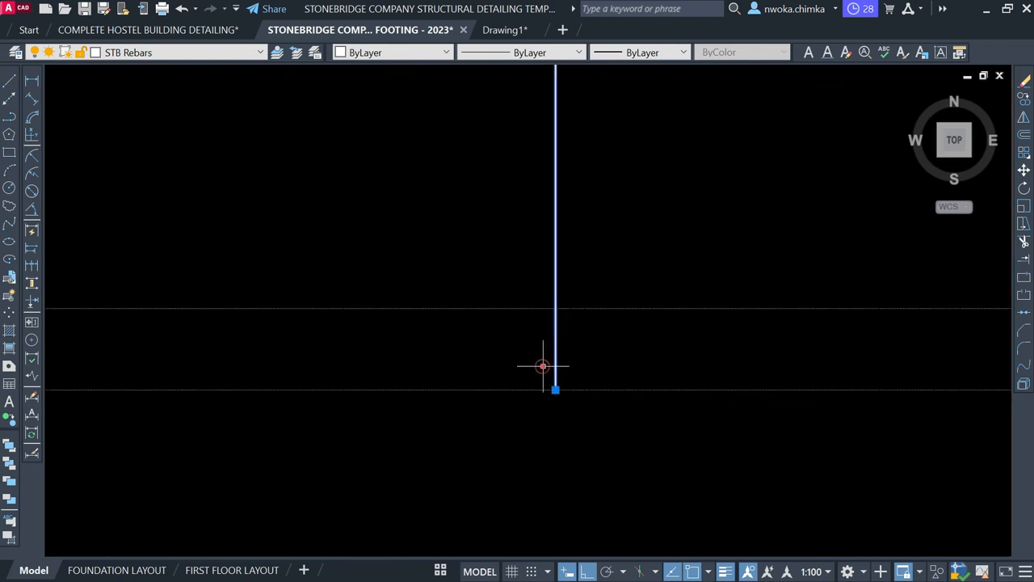
pyautogui.press('Escape')
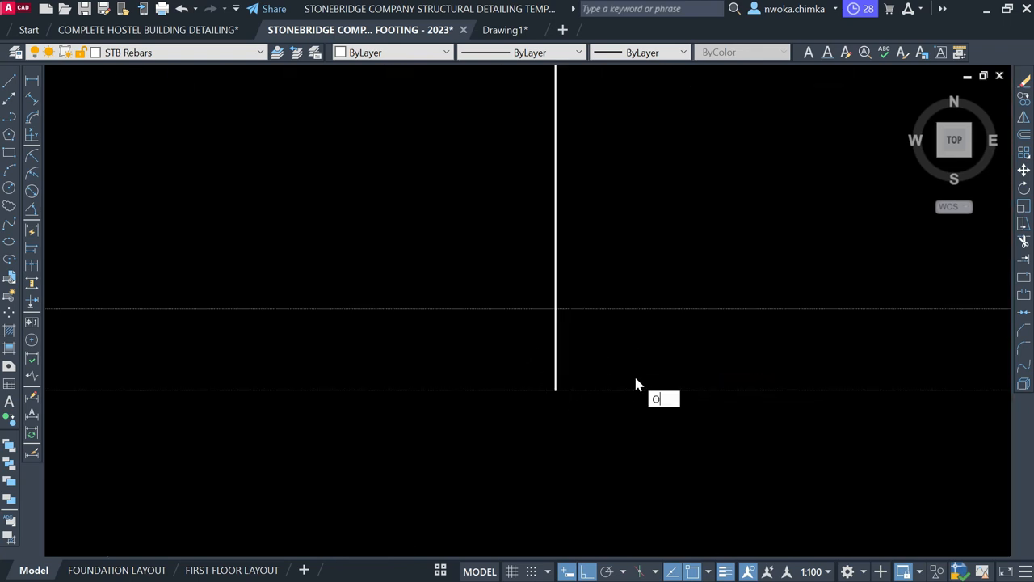
pyautogui.press('Return')
pyautogui.write('25')
pyautogui.press('Return')
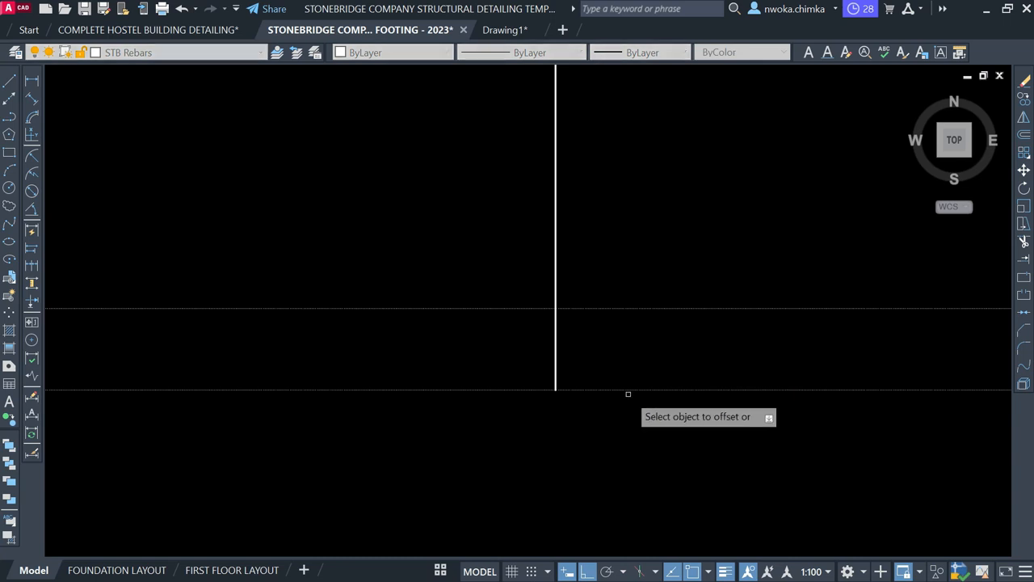
pyautogui.click(628, 389)
pyautogui.press('Return')
# Trim the vertical bar's lower end at the cover line and erase that offset line.
pyautogui.scroll(2, 565, 386)
pyautogui.click(541, 384)
pyautogui.click(532, 385)
pyautogui.press('Return')
pyautogui.click(577, 371)
pyautogui.press('Return')
pyautogui.scroll(-3, 526, 394)
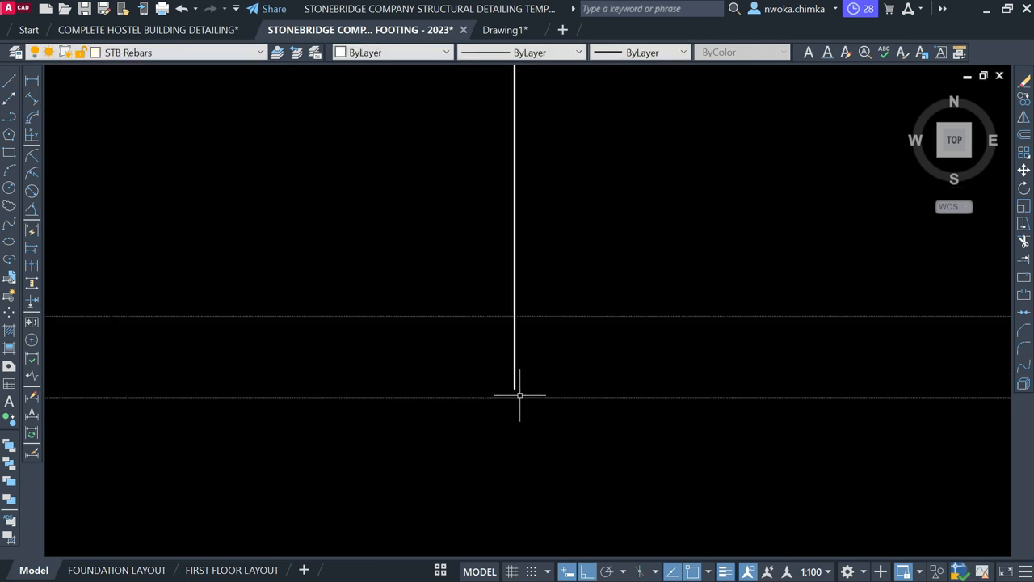
# Draw a hook from the vertical bar's lower end, 100 to the right and 600 upward.
pyautogui.write('l')
pyautogui.press('Return')
pyautogui.click(514, 388)
pyautogui.write('1000')
pyautogui.press('BackSpace')
pyautogui.press('Return')
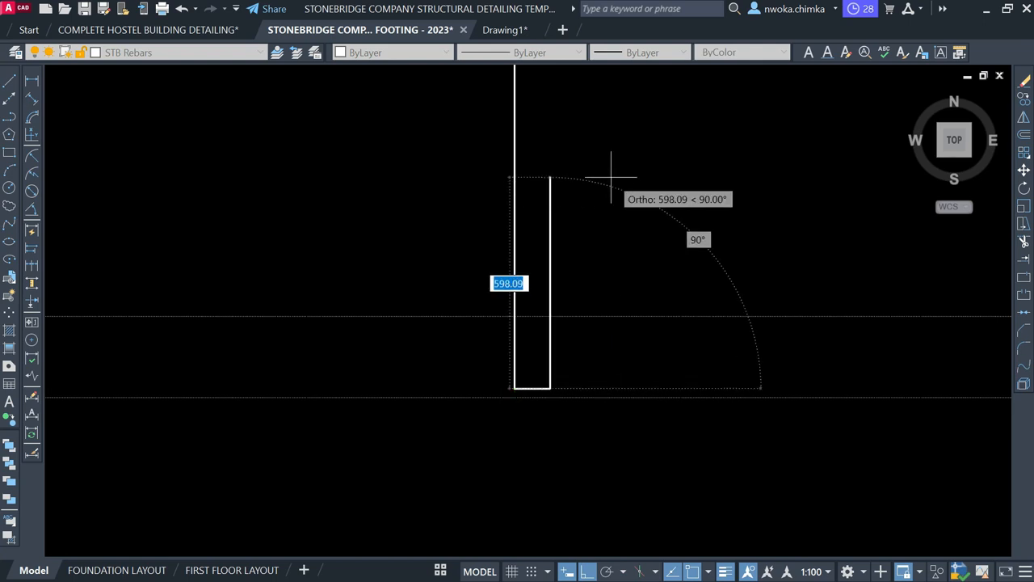
pyautogui.write('600')
pyautogui.press('Return')
pyautogui.press('Escape')
pyautogui.scroll(-4, 506, 488)
pyautogui.scroll(-5, 506, 488)
pyautogui.scroll(2, 578, 429)
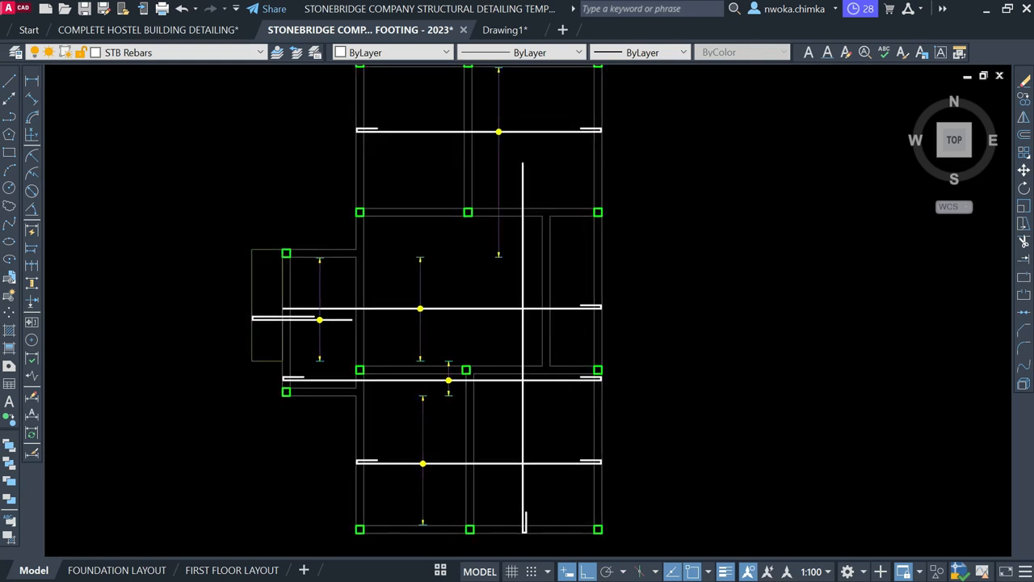
# On the SLABREINCALL layer, draw a horizontal distribution line across the lower panels from the left beam's inner face to the right outer edge.
pyautogui.moveTo(550, 328); pyautogui.dragTo(550, 267, button='middle')
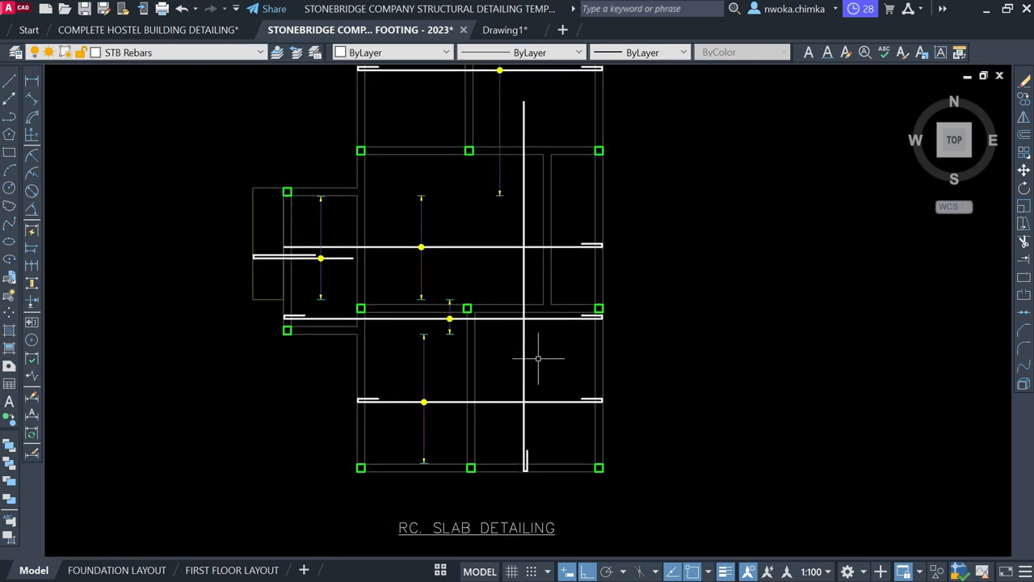
pyautogui.moveTo(538, 358); pyautogui.dragTo(538, 382, button='middle')
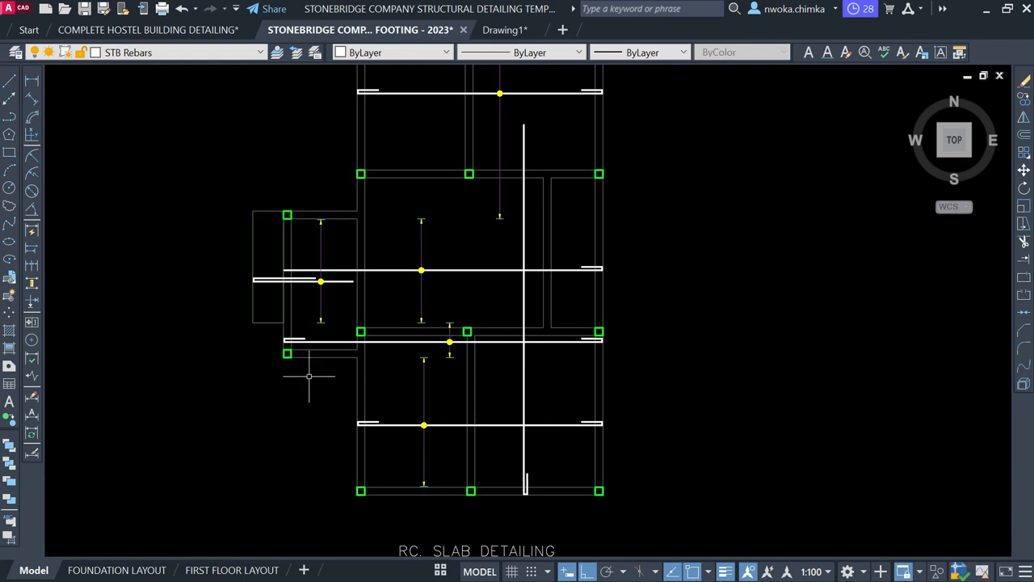
pyautogui.click(173, 54)
pyautogui.scroll(3, 136, 159)
pyautogui.scroll(3, 135, 162)
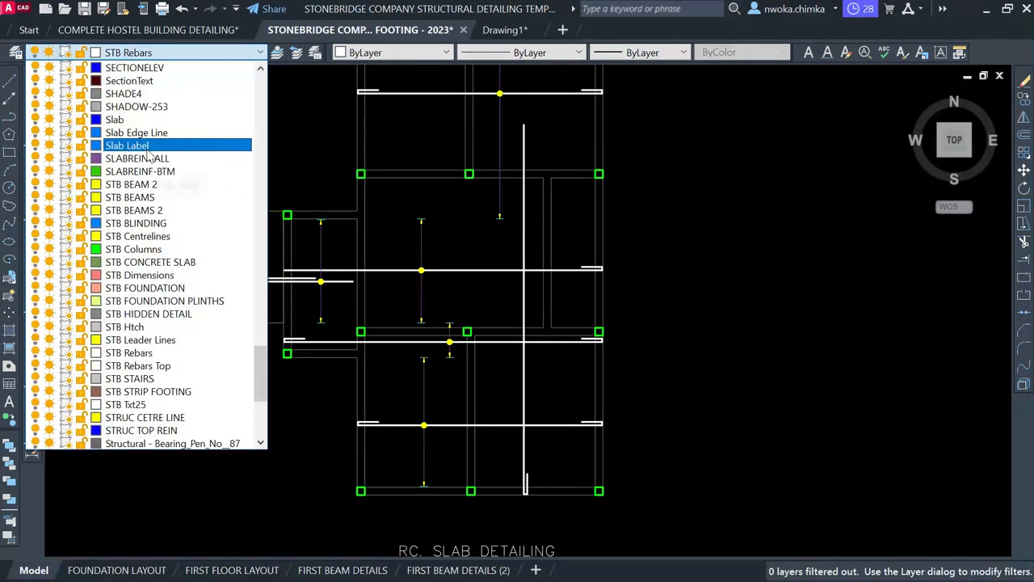
pyautogui.click(135, 154)
pyautogui.click(8, 82)
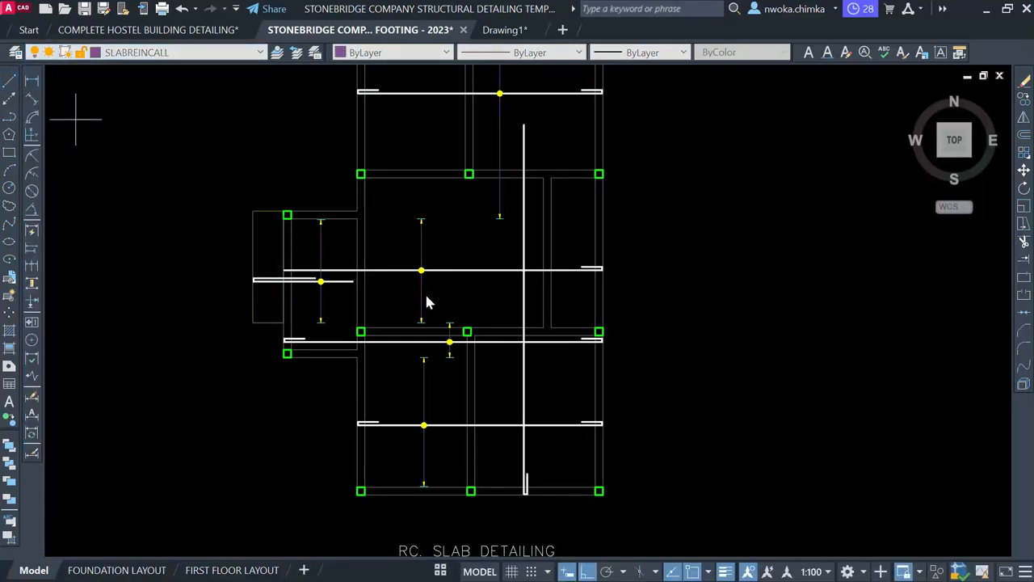
pyautogui.scroll(6, 346, 339)
pyautogui.scroll(-4, 316, 299)
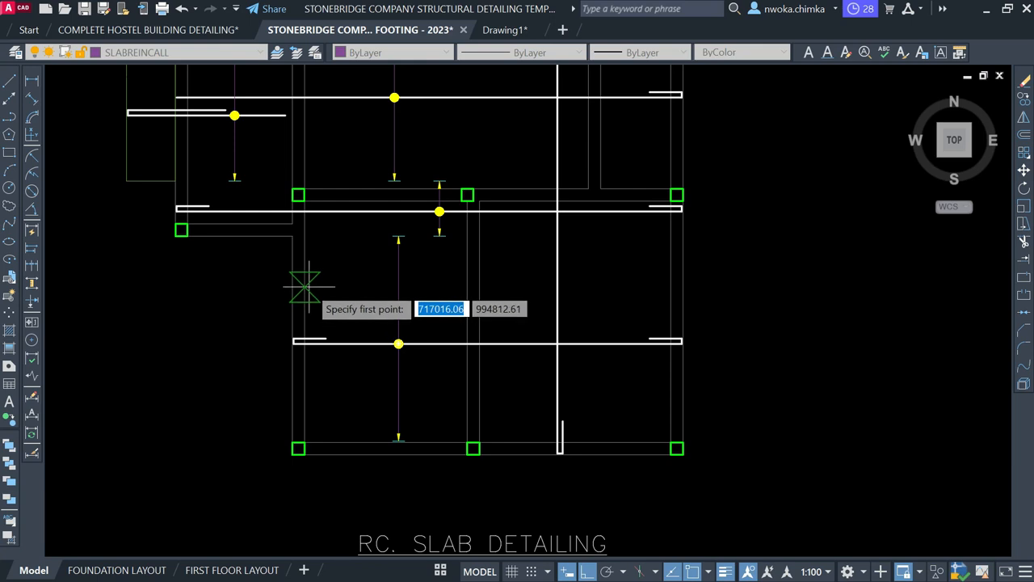
pyautogui.moveTo(306, 285); pyautogui.dragTo(304, 307, button='middle')
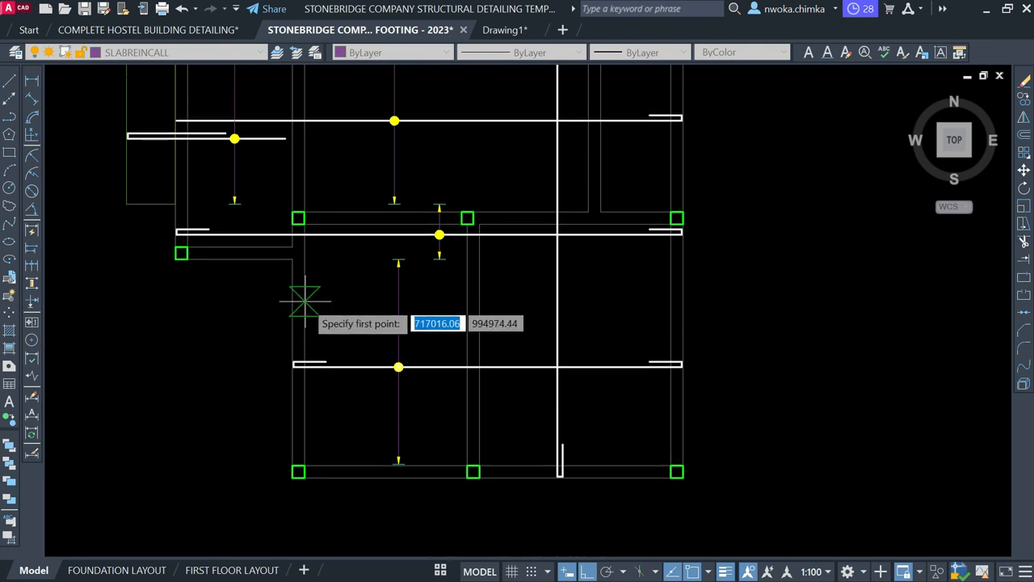
pyautogui.click(306, 302)
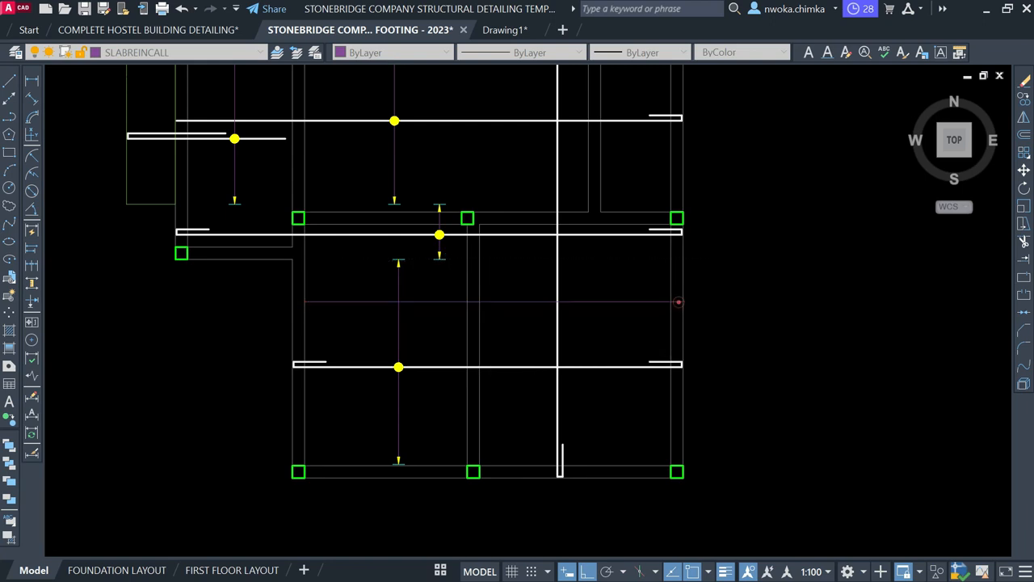
pyautogui.scroll(-4, 624, 421)
pyautogui.press('Escape')
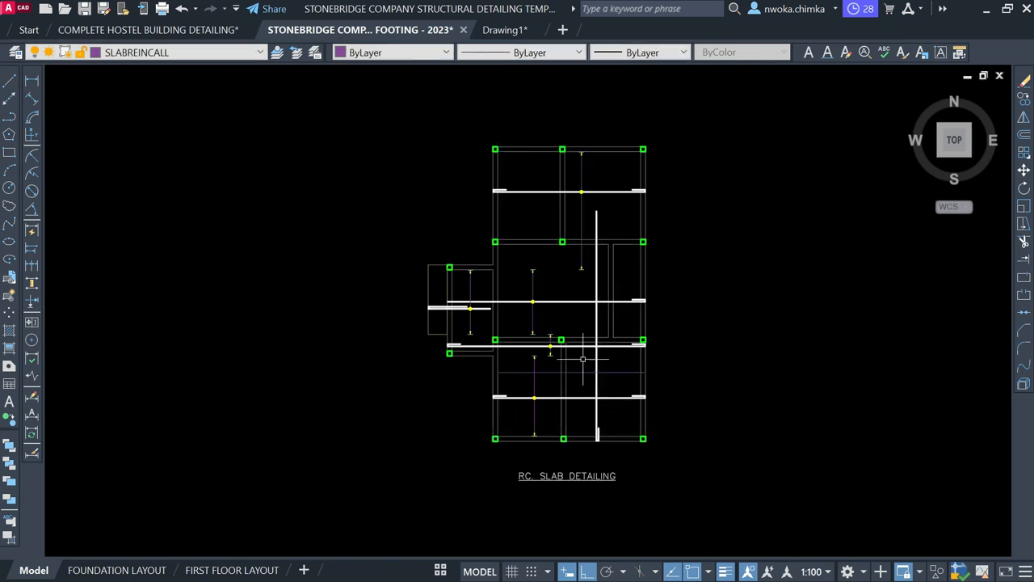
pyautogui.click(483, 228)
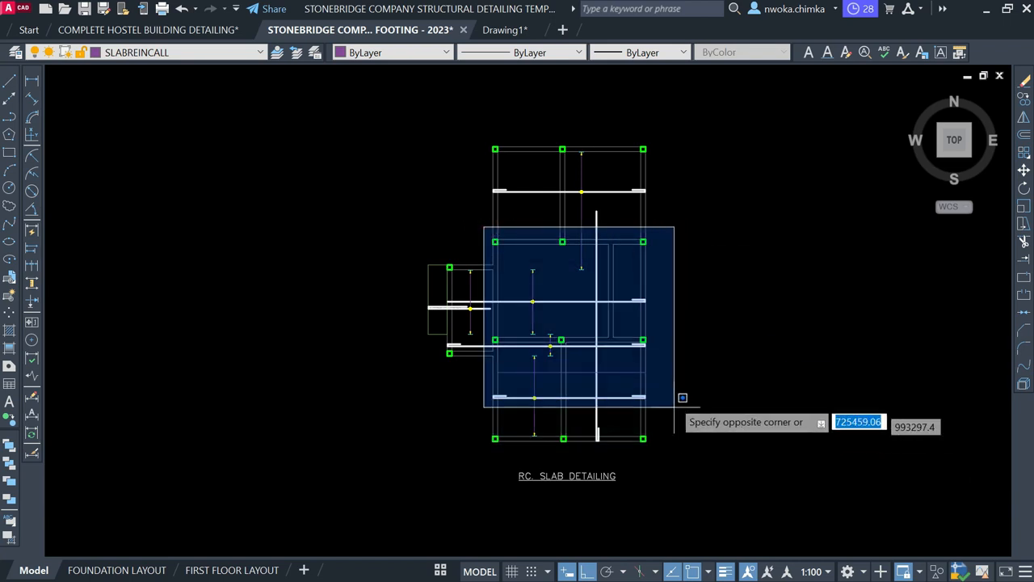
pyautogui.press('Escape')
pyautogui.scroll(2, 601, 418)
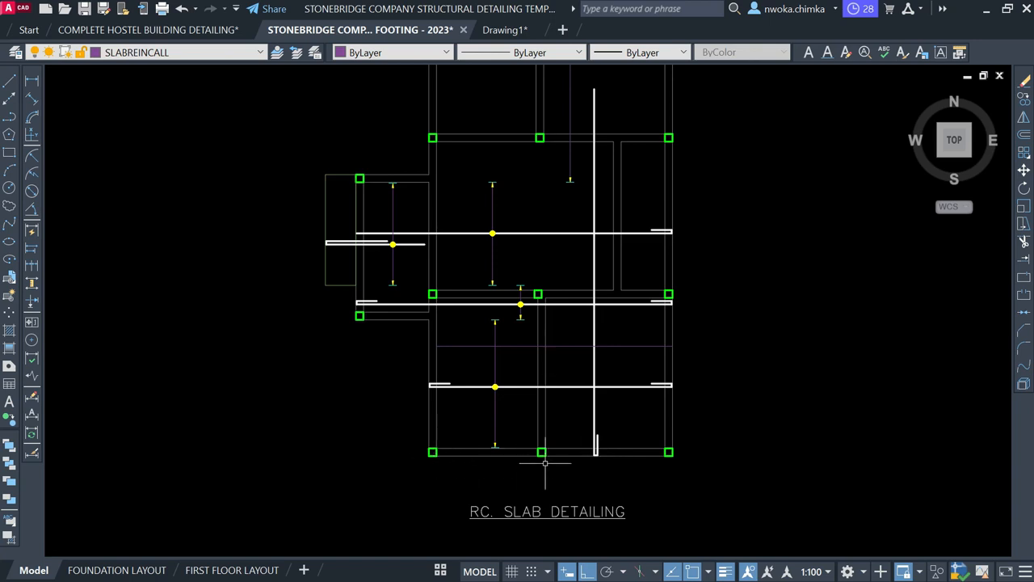
pyautogui.scroll(2, 581, 419)
pyautogui.click(577, 409)
pyautogui.click(668, 494)
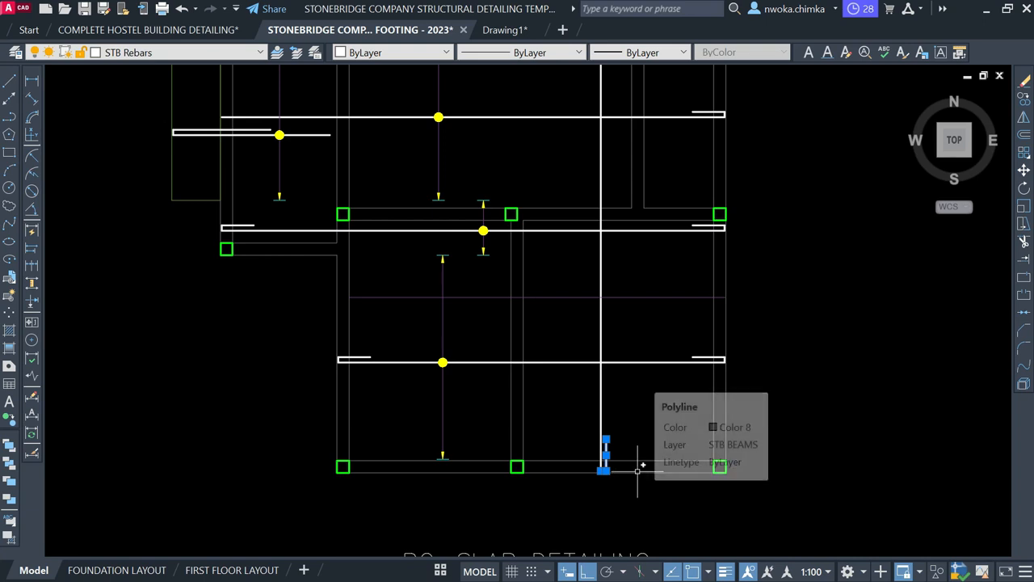
pyautogui.press('Escape')
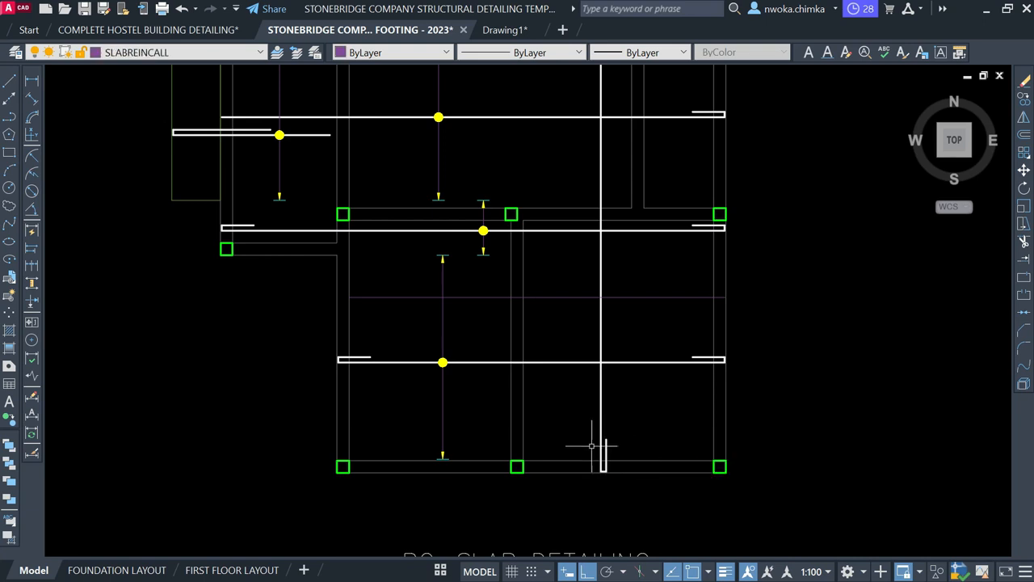
# Copy a left-pointing end marker from the finished reference slab drawing to the new distribution line's left end at the beam's inner face.
pyautogui.moveTo(494, 345); pyautogui.dragTo(519, 332, button='middle')
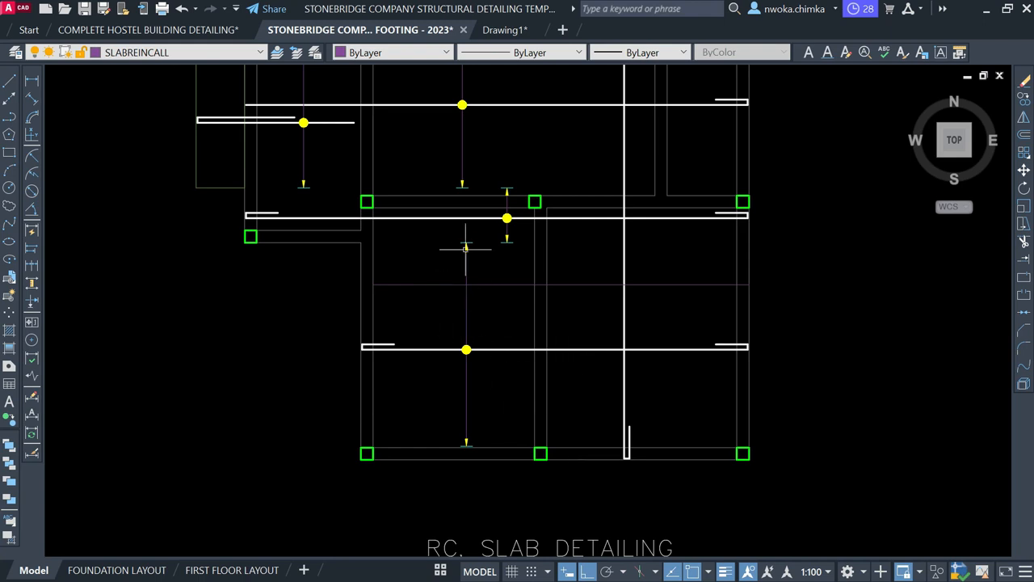
pyautogui.scroll(-8, 477, 275)
pyautogui.moveTo(347, 321); pyautogui.dragTo(882, 253, button='middle')
pyautogui.scroll(4, 460, 307)
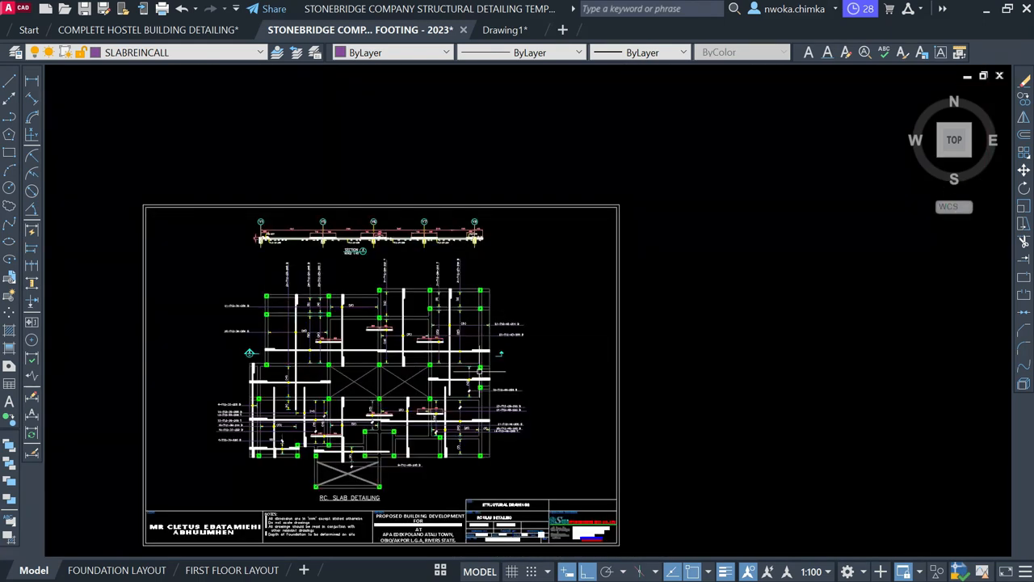
pyautogui.scroll(2, 315, 412)
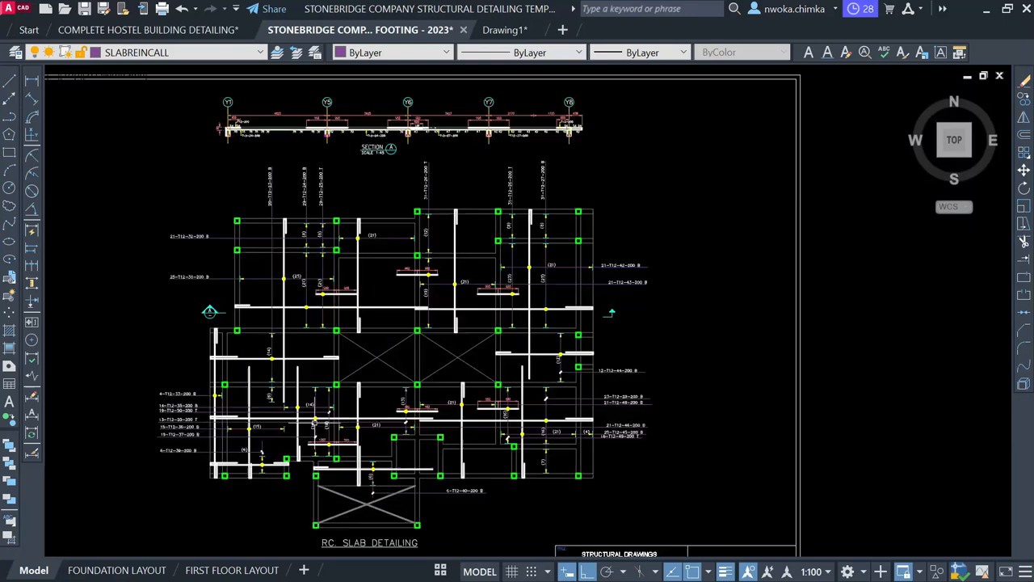
pyautogui.moveTo(314, 380); pyautogui.dragTo(383, 331, button='middle')
pyautogui.scroll(2, 330, 346)
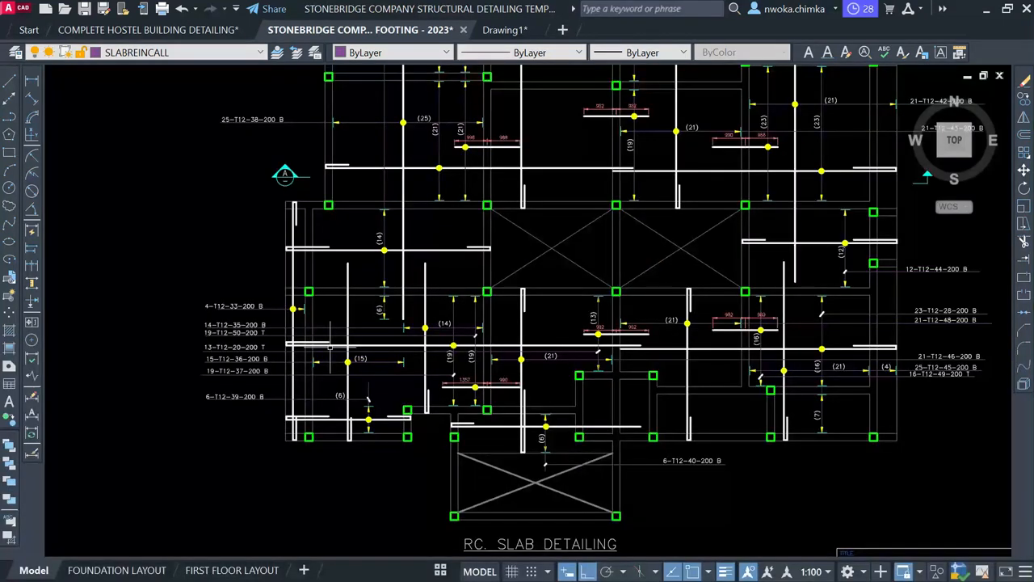
pyautogui.scroll(2, 330, 346)
pyautogui.scroll(-2, 327, 349)
pyautogui.scroll(4, 323, 355)
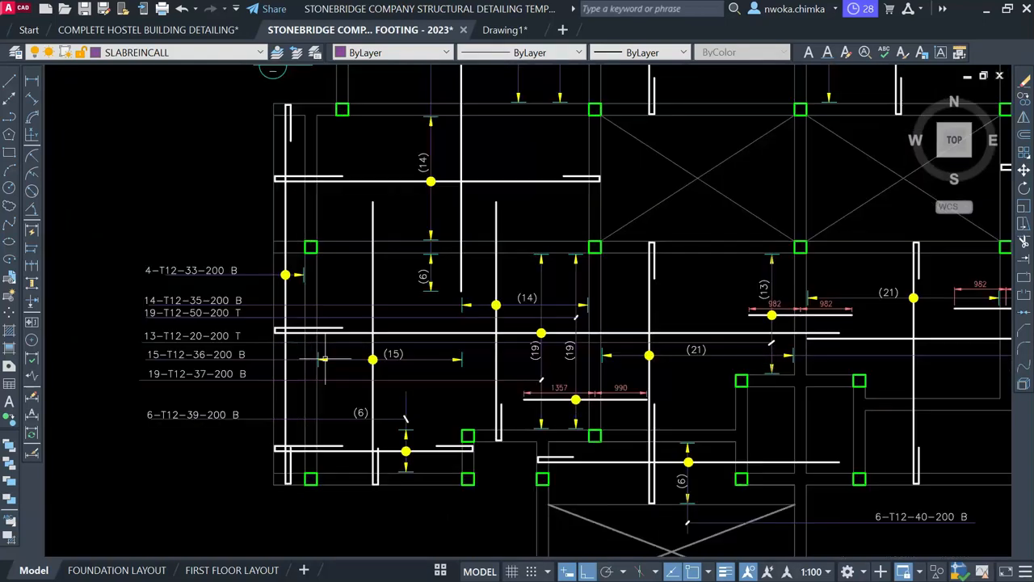
pyautogui.click(299, 337)
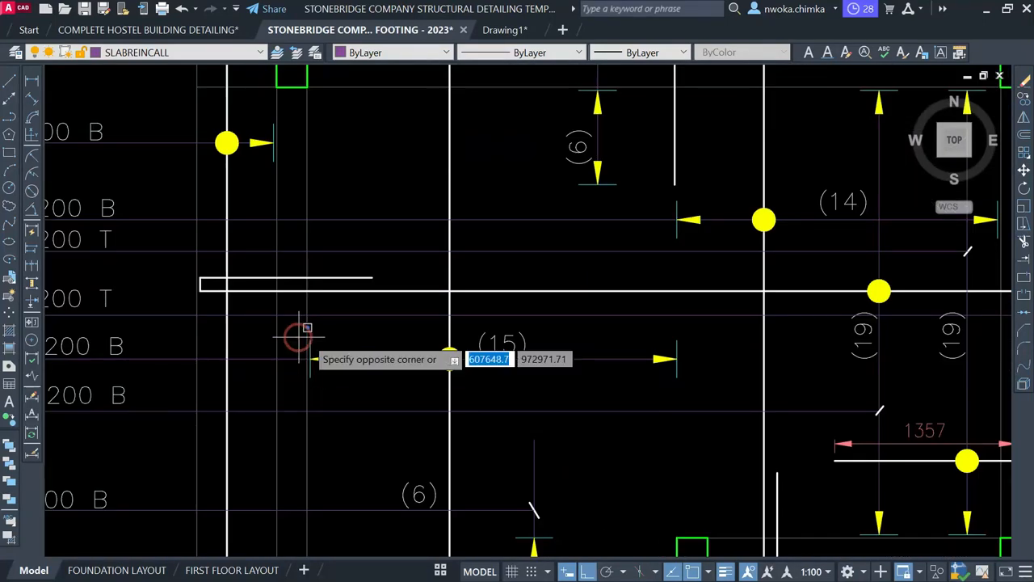
pyautogui.click(367, 394)
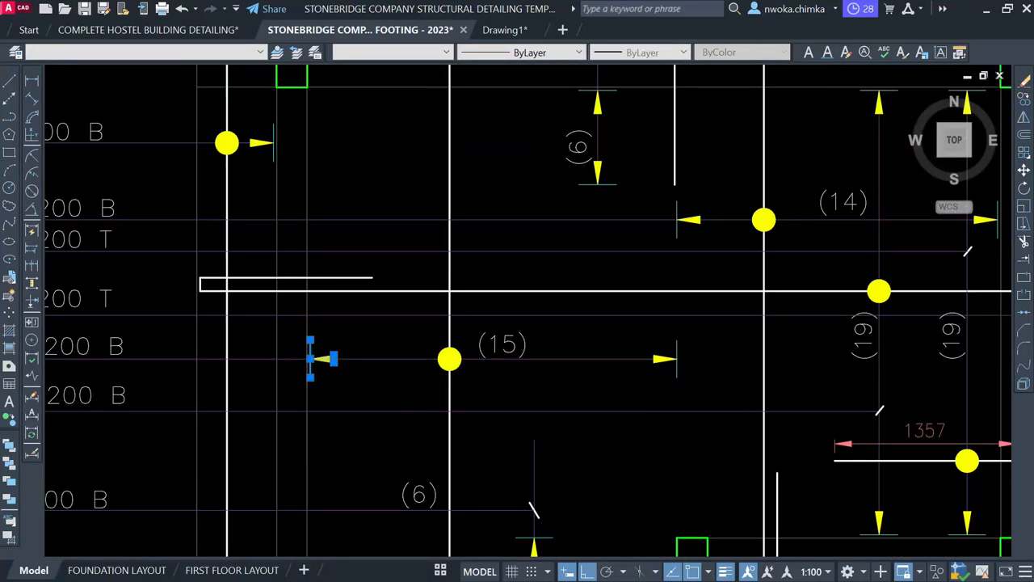
pyautogui.scroll(2, 302, 345)
pyautogui.write('co')
pyautogui.press('space')
pyautogui.click(325, 380)
pyautogui.scroll(-5, 241, 298)
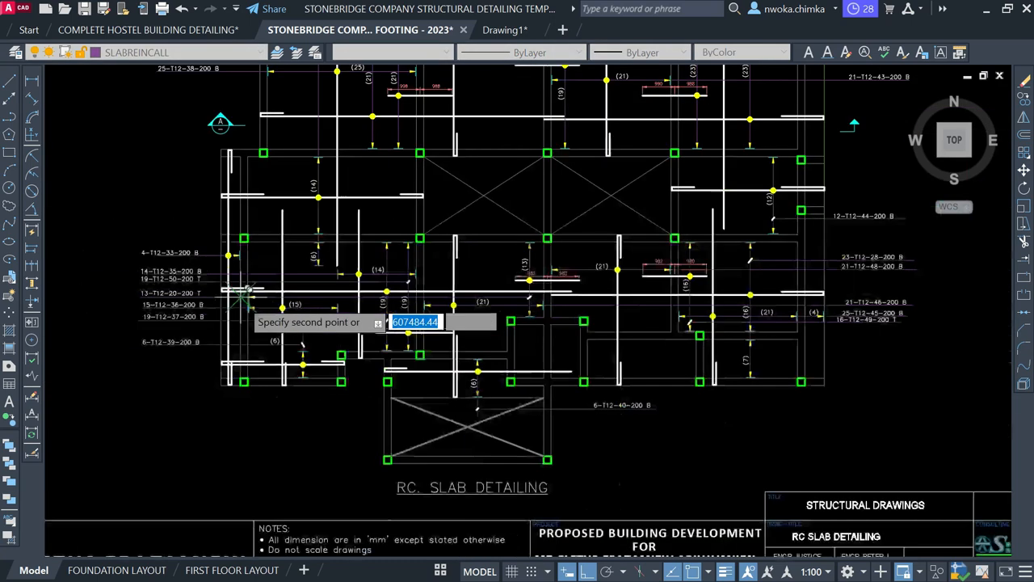
pyautogui.scroll(-5, 242, 299)
pyautogui.scroll(6, 589, 224)
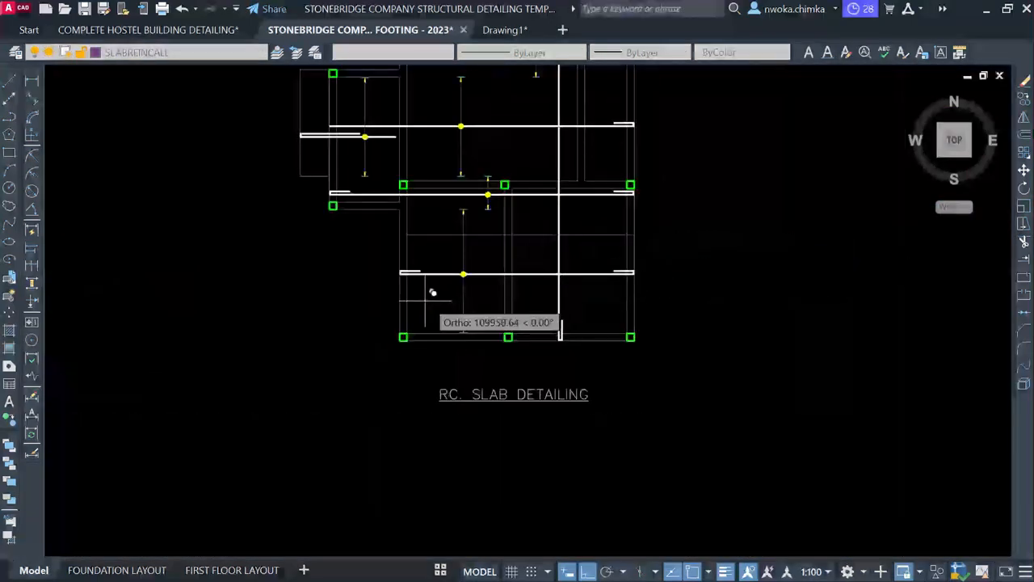
pyautogui.scroll(4, 404, 210)
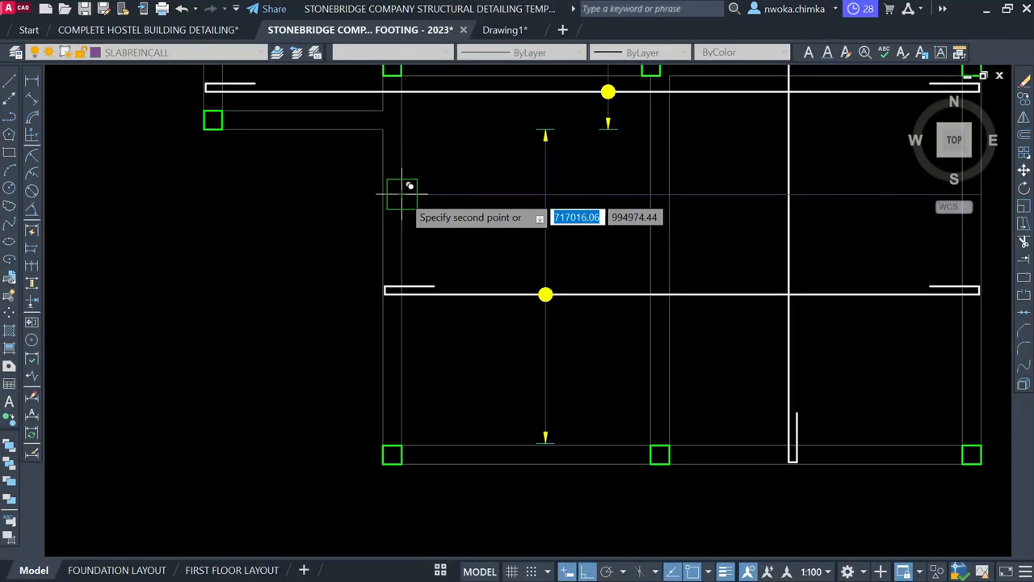
pyautogui.click(402, 194)
pyautogui.press('space')
# Scale the copied left end marker by 0.8 about its arrow tip.
pyautogui.scroll(4, 404, 194)
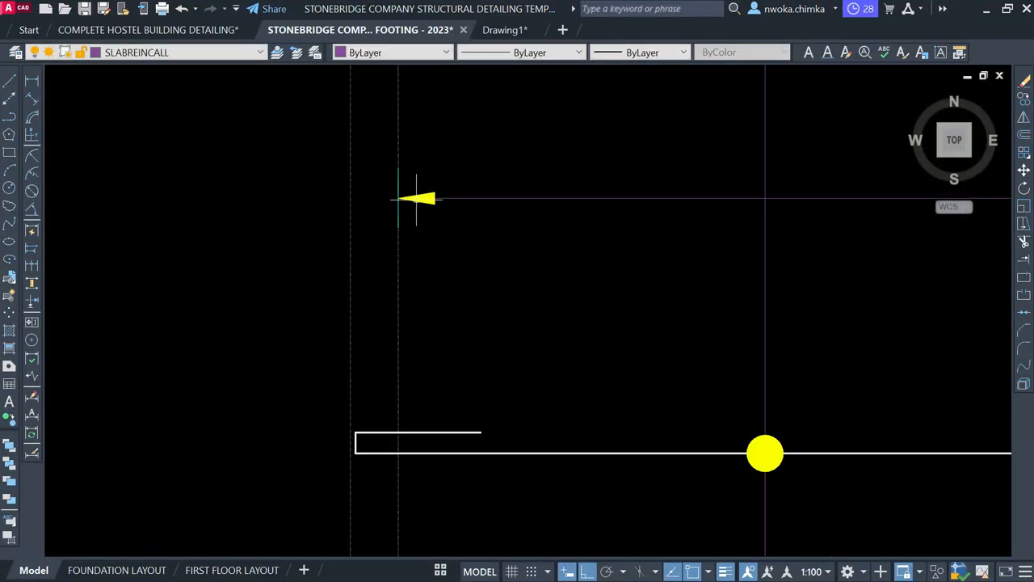
pyautogui.click(383, 148)
pyautogui.click(529, 259)
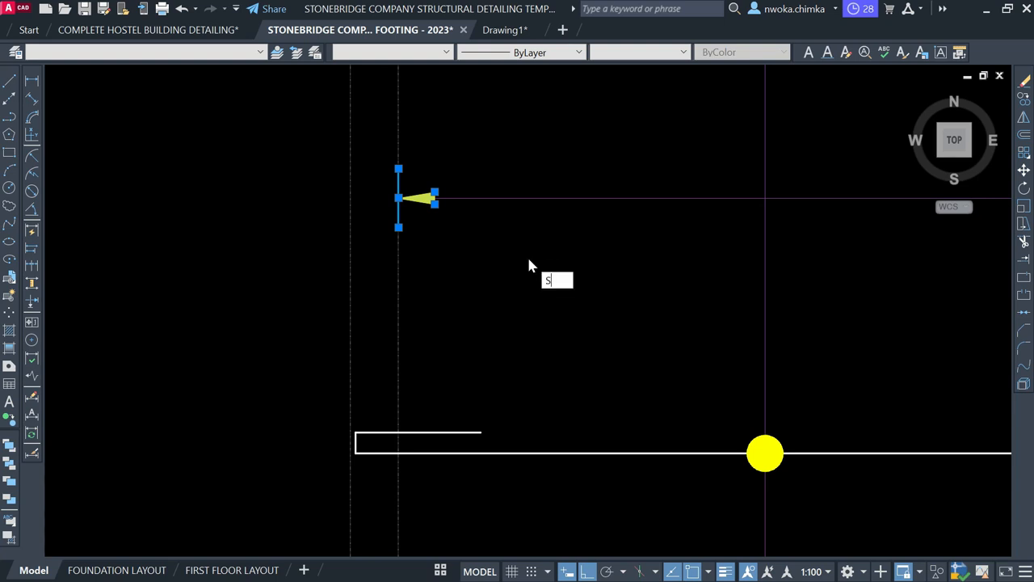
pyautogui.press('space')
pyautogui.scroll(2, 412, 198)
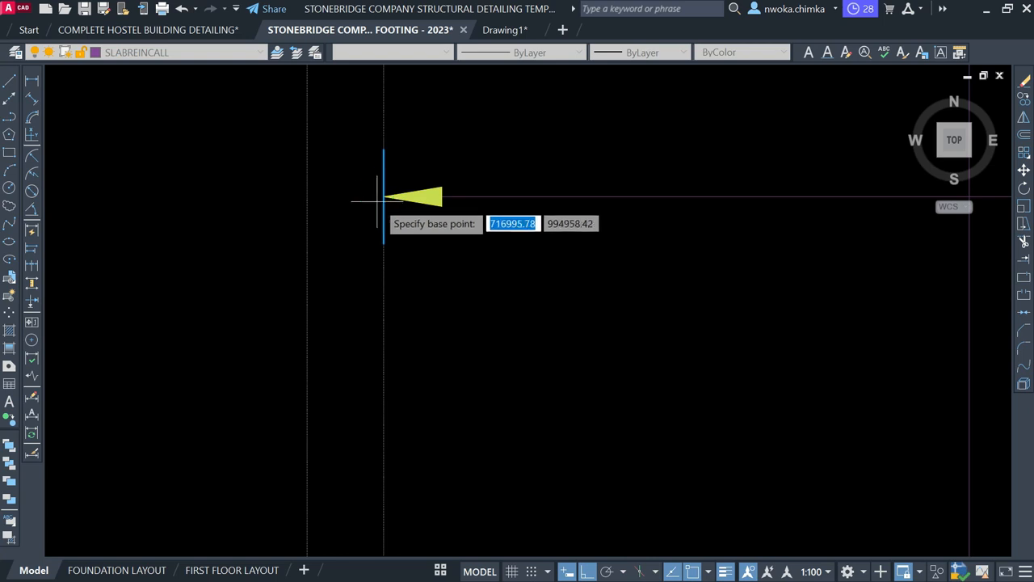
pyautogui.click(383, 196)
pyautogui.write('0.8')
pyautogui.press('Return')
# Move the left end marker 25 to the right and trim the distribution line's overhang beyond it.
pyautogui.scroll(-2, 389, 282)
pyautogui.scroll(2, 374, 213)
pyautogui.click(375, 205)
pyautogui.click(608, 414)
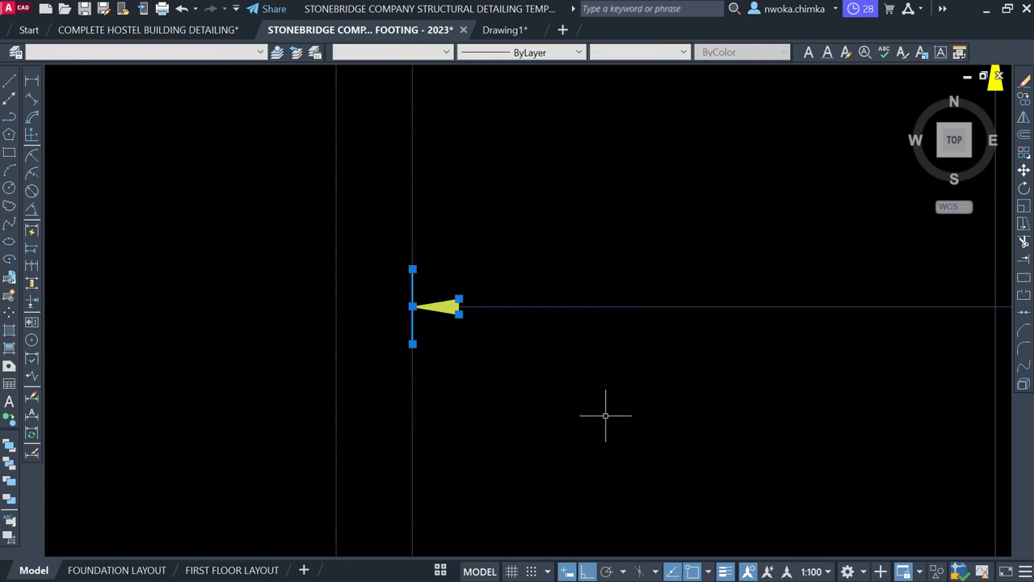
pyautogui.write('m')
pyautogui.press('Return')
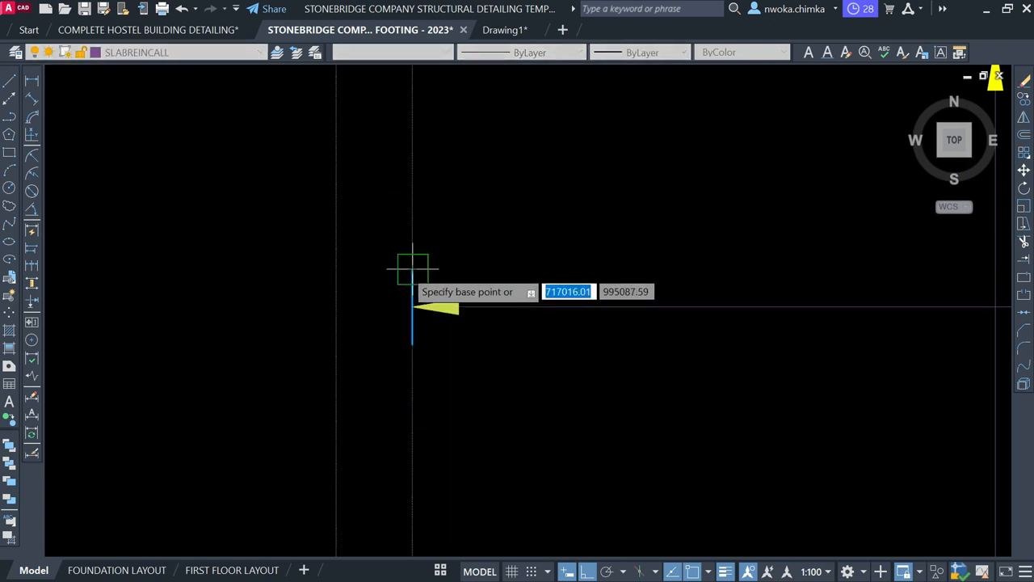
pyautogui.click(413, 268)
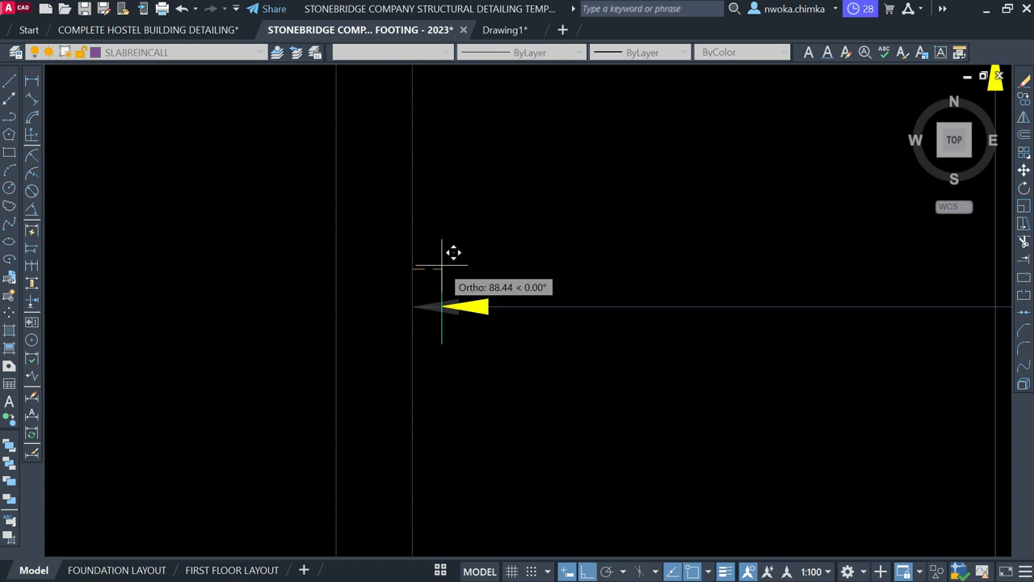
pyautogui.write('25')
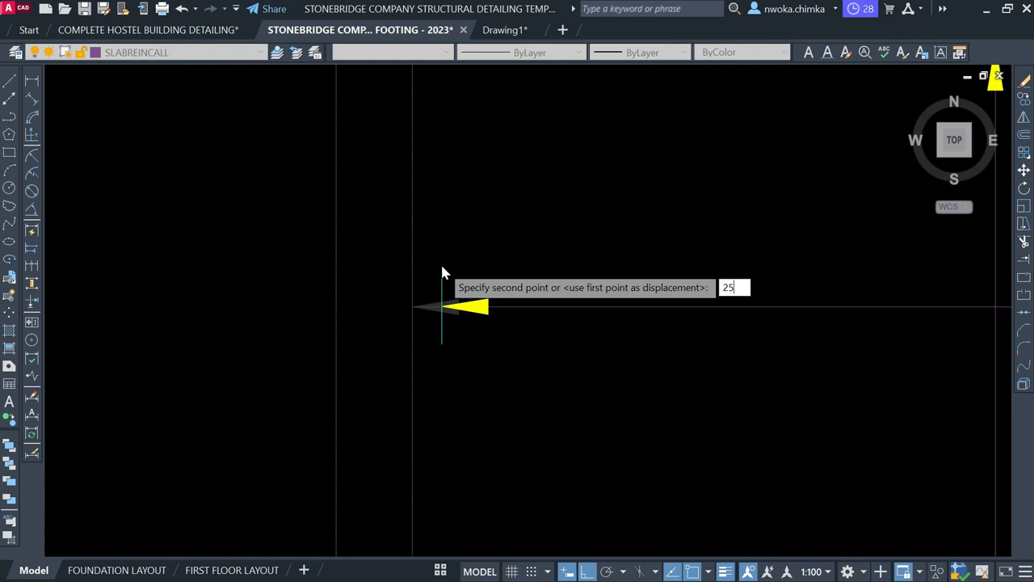
pyautogui.press('Return')
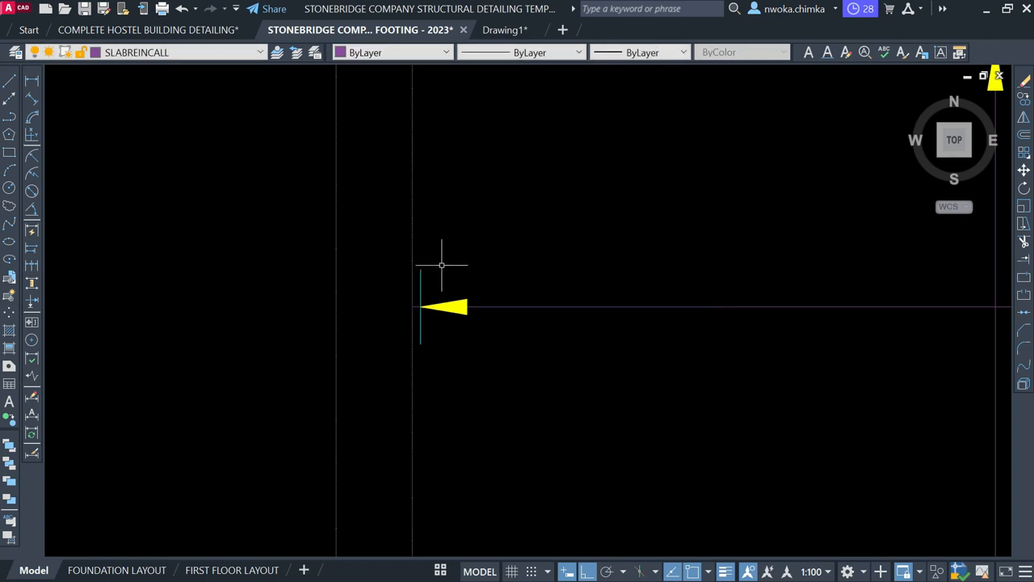
pyautogui.press('Return')
pyautogui.scroll(5, 421, 307)
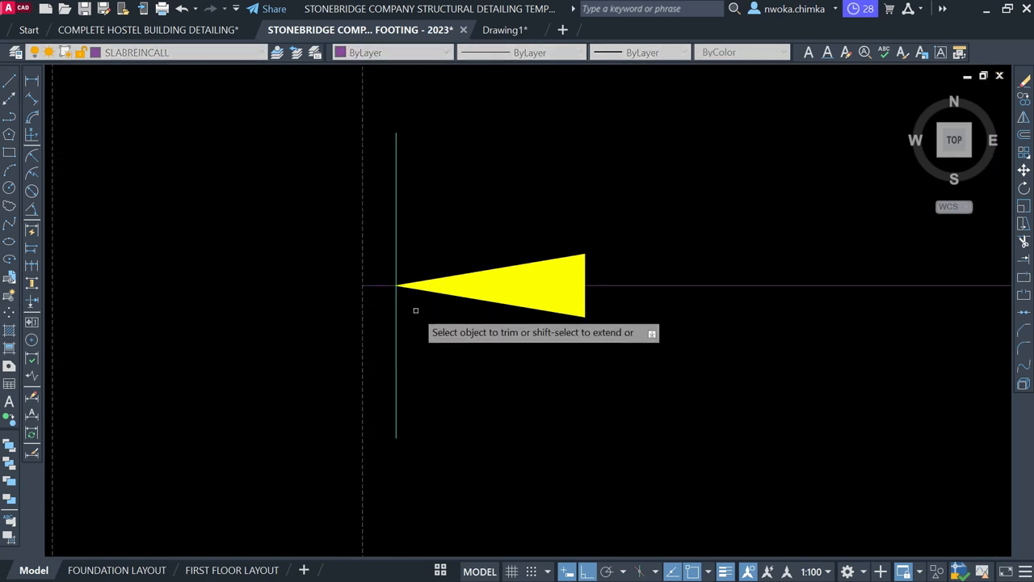
pyautogui.press('Escape')
# Copy the yellow dot from the lowest horizontal bar to the intersection of the vertical bar and its distribution line.
pyautogui.scroll(-5, 381, 287)
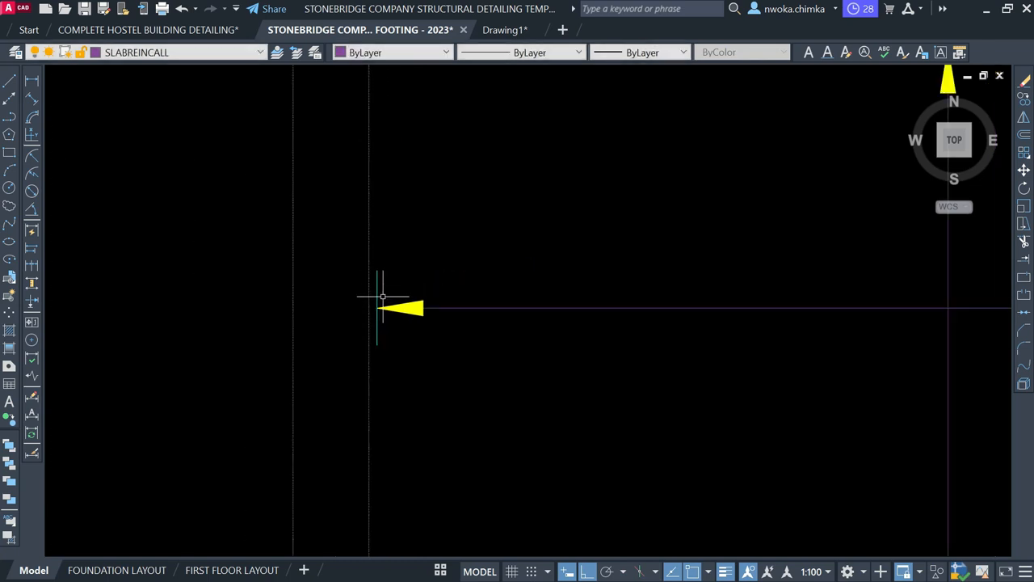
pyautogui.scroll(-3, 383, 296)
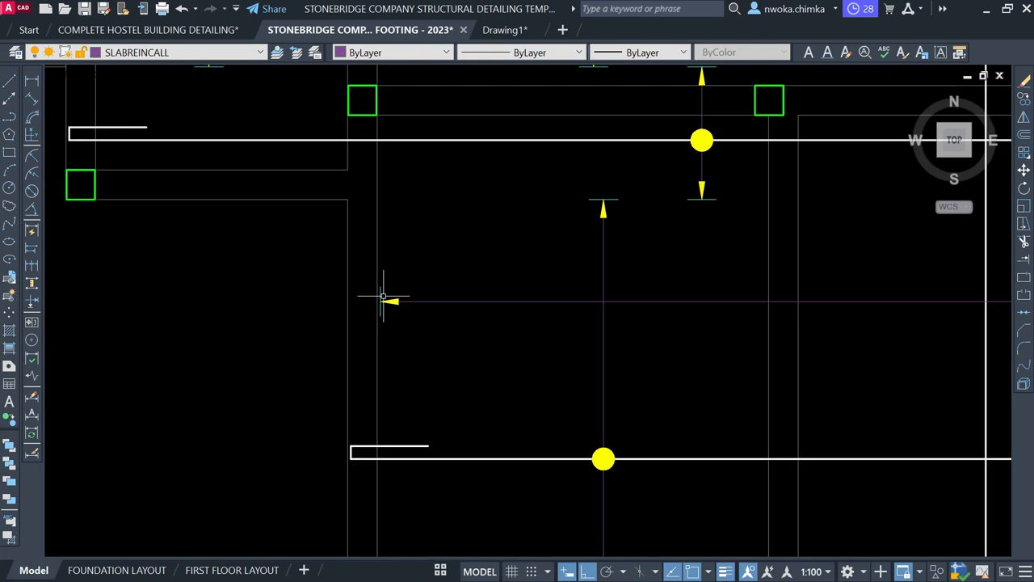
pyautogui.scroll(-2, 354, 290)
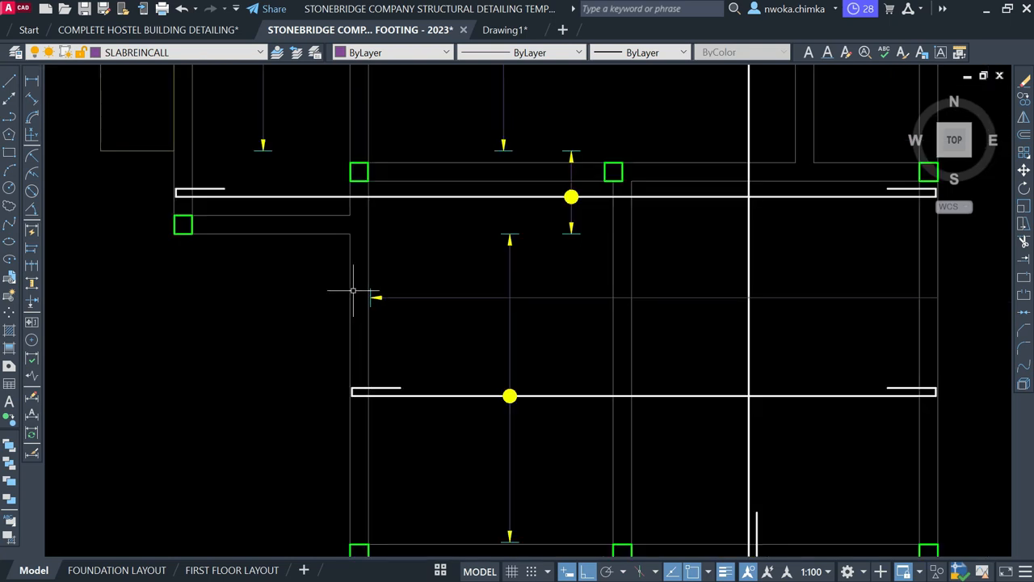
pyautogui.scroll(-2, 353, 291)
pyautogui.scroll(2, 431, 332)
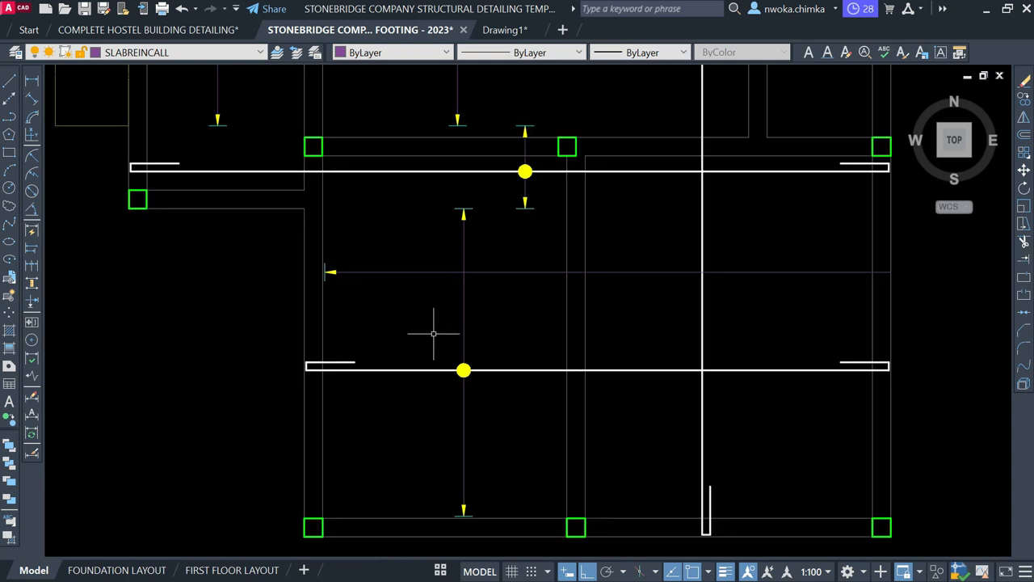
pyautogui.click(434, 335)
pyautogui.click(484, 381)
pyautogui.write('co')
pyautogui.press('Return')
pyautogui.scroll(3, 463, 372)
pyautogui.click(458, 372)
pyautogui.scroll(-3, 458, 373)
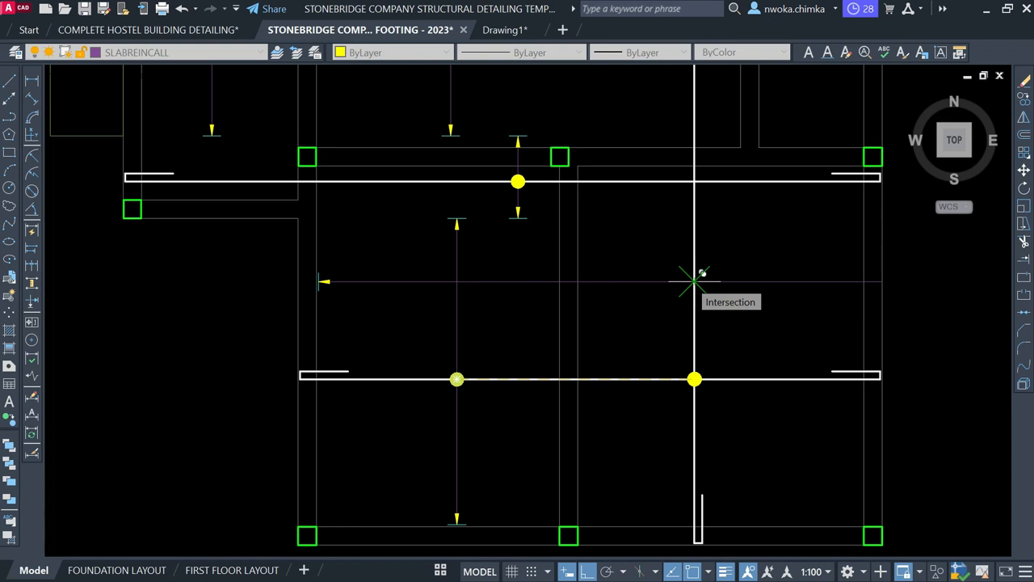
pyautogui.click(694, 281)
pyautogui.press('Escape')
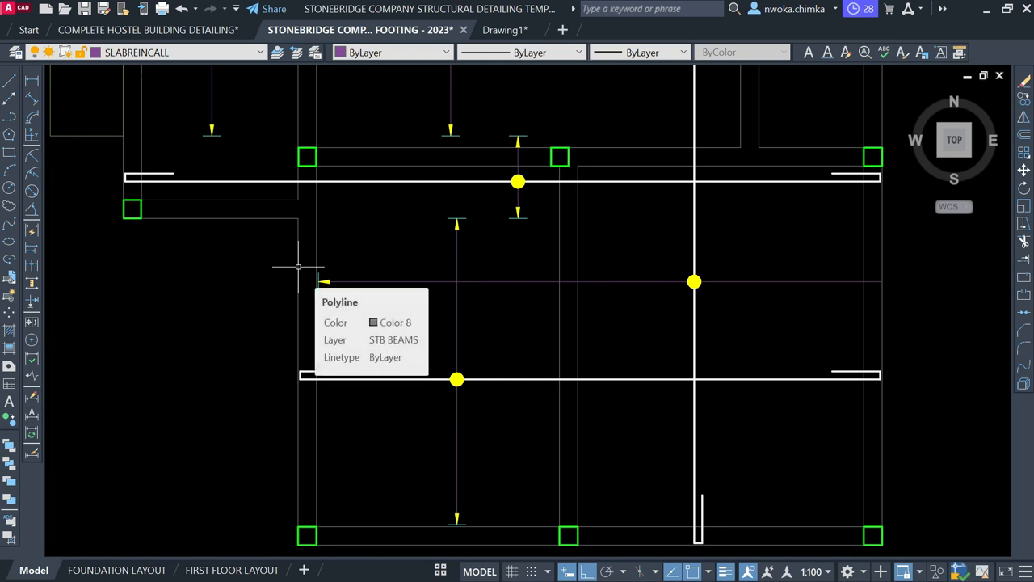
# Copy the left end marker along the distribution line to the right beam's inner face.
pyautogui.click(298, 267)
pyautogui.press('Escape')
pyautogui.click(273, 258)
pyautogui.click(397, 320)
pyautogui.write('c')
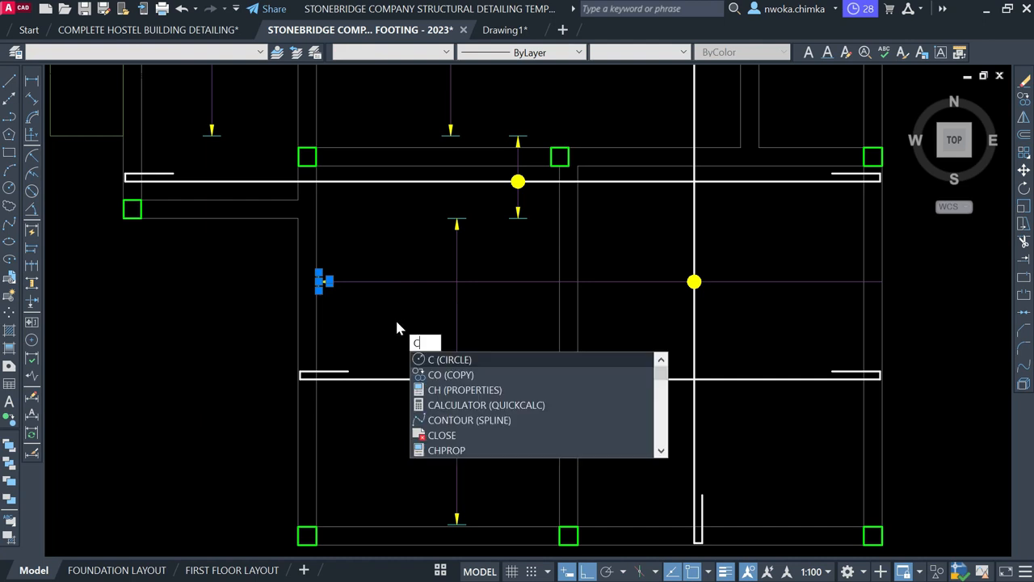
pyautogui.write('p')
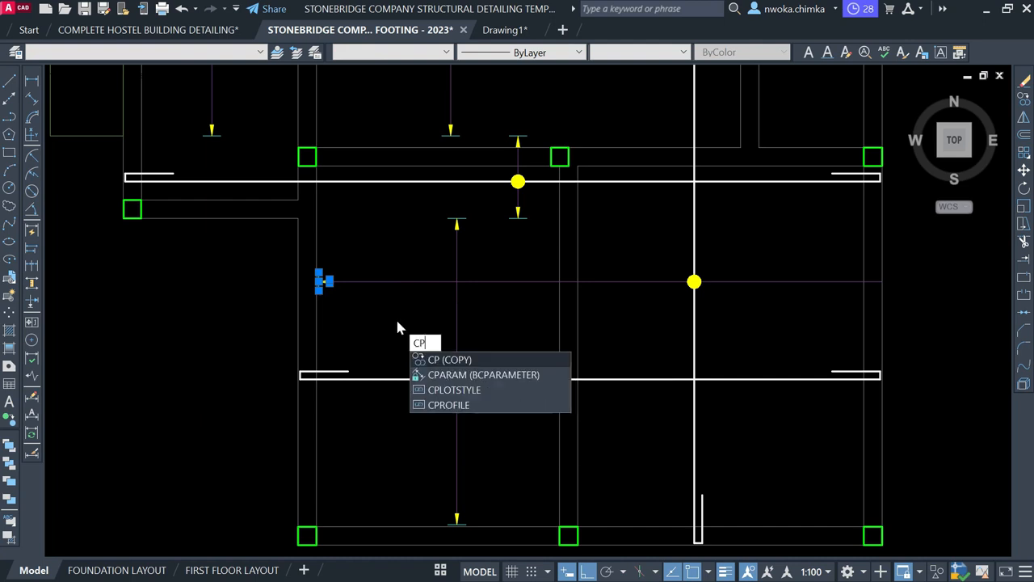
pyautogui.press('Return')
pyautogui.scroll(3, 301, 253)
pyautogui.scroll(2, 364, 368)
pyautogui.click(356, 356)
pyautogui.scroll(-5, 320, 329)
pyautogui.scroll(-2, 339, 339)
pyautogui.scroll(4, 655, 341)
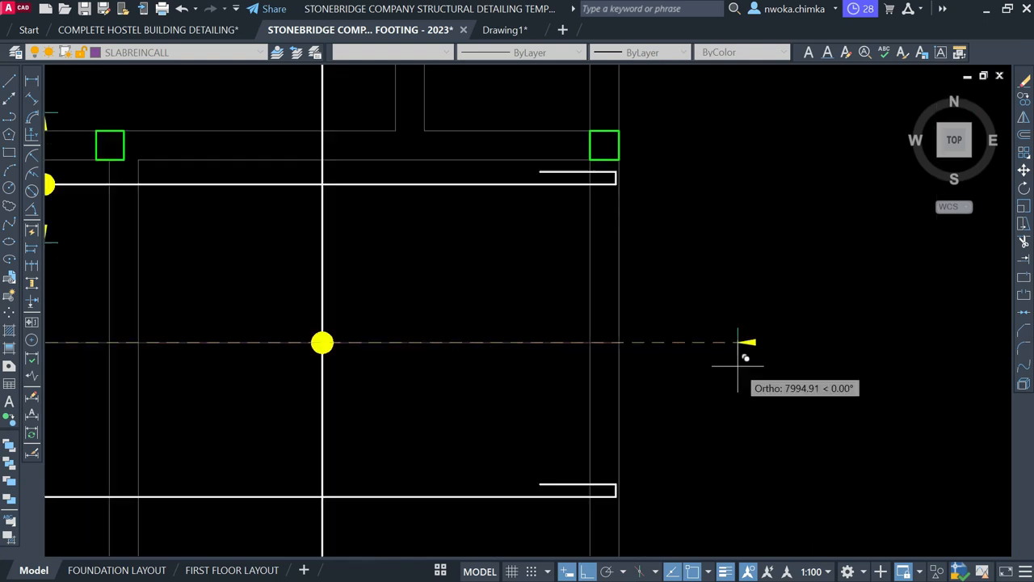
pyautogui.click(590, 343)
pyautogui.press('Escape')
# Rotate the right end marker 180 degrees about its arrow tip so it points outward.
pyautogui.scroll(2, 566, 338)
pyautogui.click(554, 295)
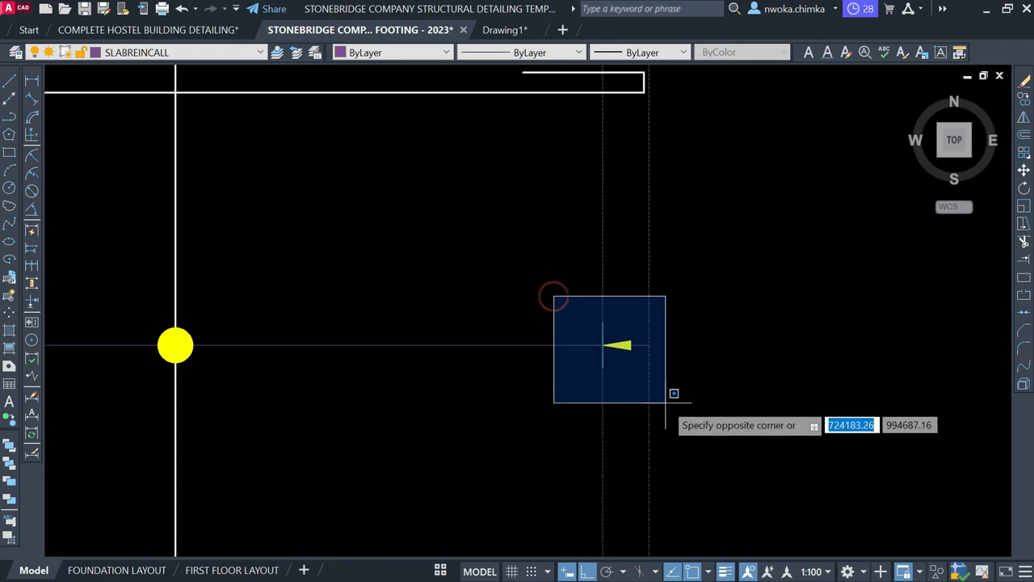
pyautogui.click(669, 391)
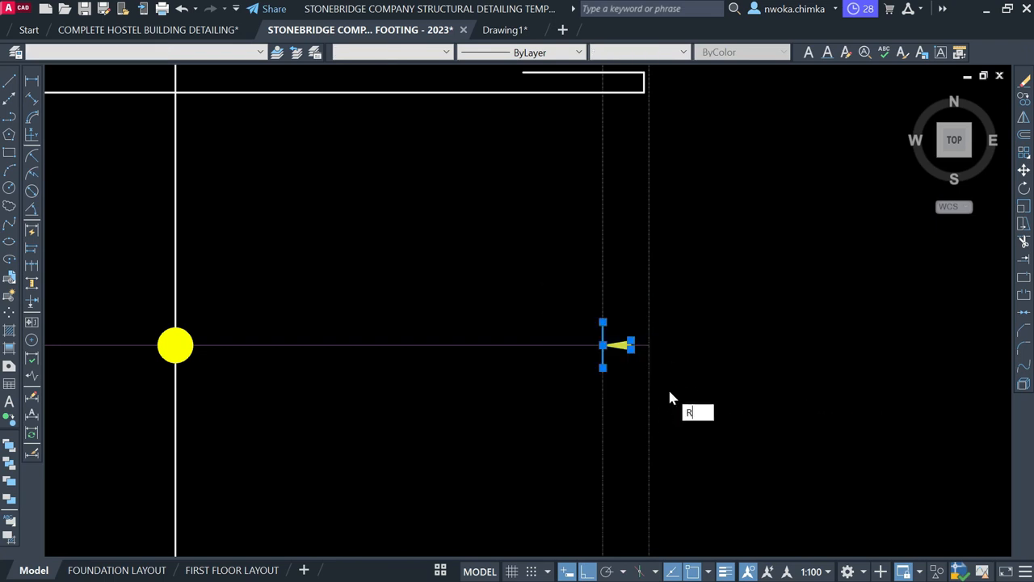
pyautogui.press('Return')
pyautogui.scroll(2, 622, 357)
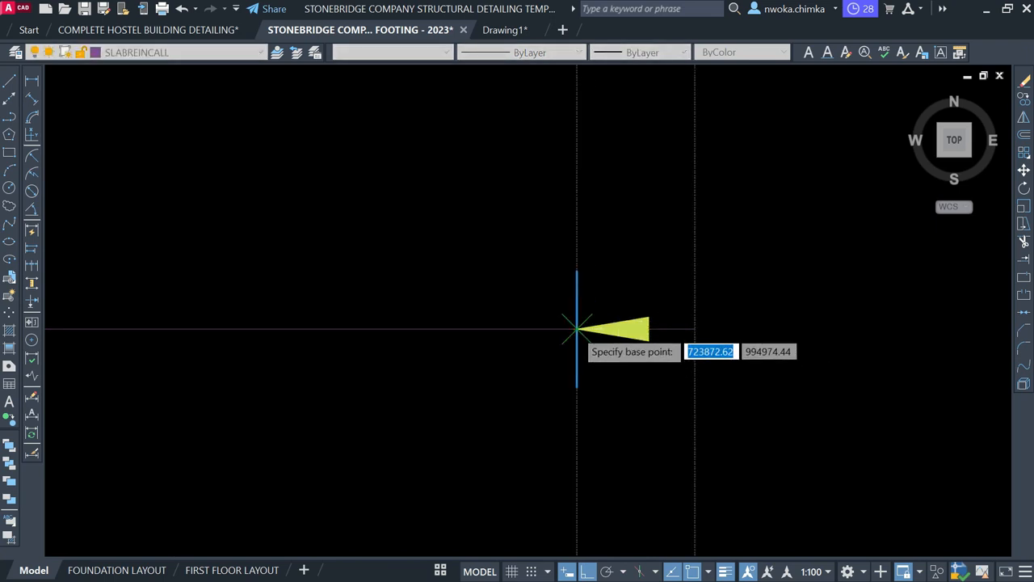
pyautogui.click(577, 329)
pyautogui.click(403, 382)
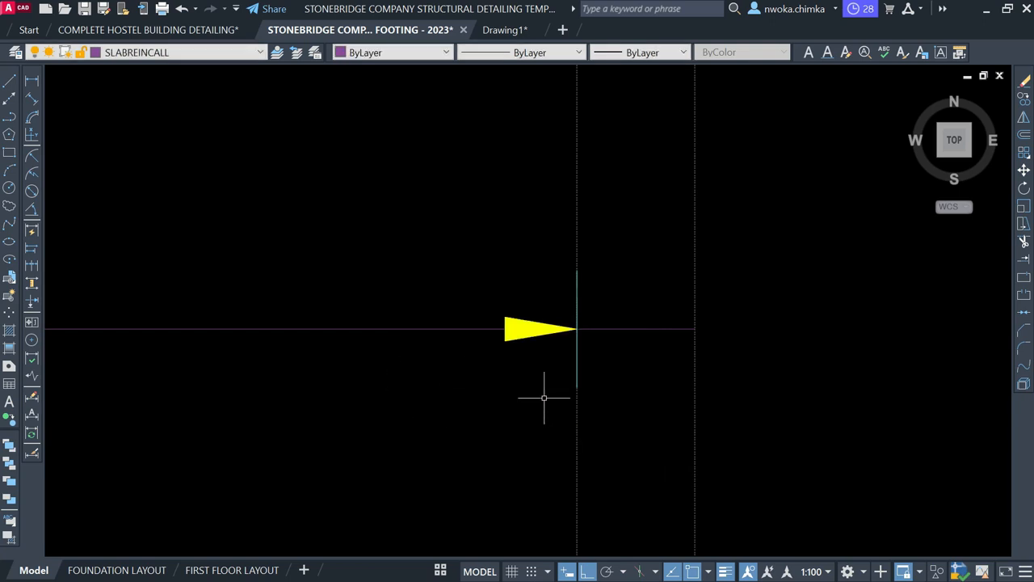
# Move the right end marker 25 to the left, away from the beam's inner face.
pyautogui.click(429, 215)
pyautogui.click(656, 414)
pyautogui.write('M')
pyautogui.press('Return')
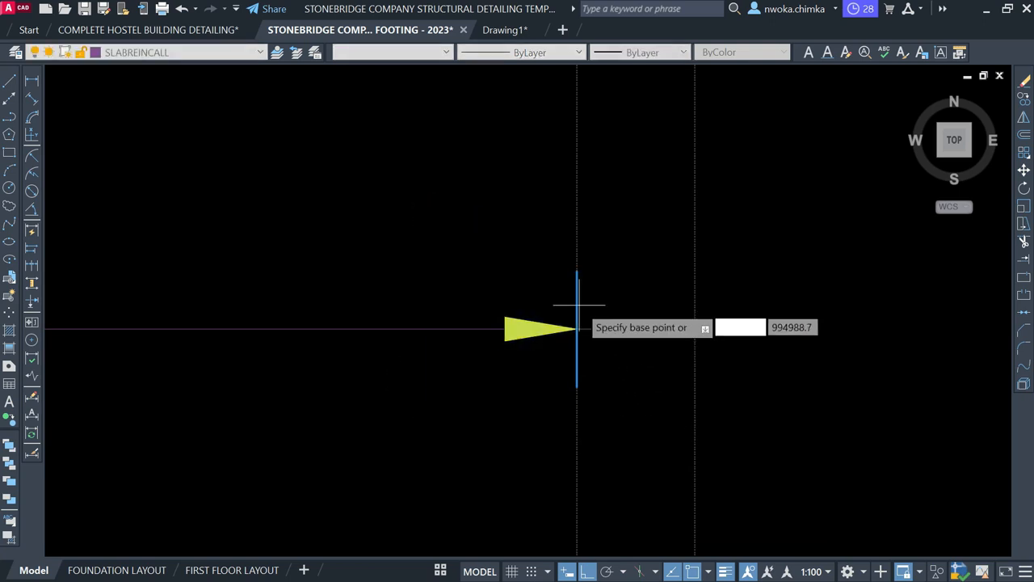
pyautogui.click(577, 287)
pyautogui.write('25')
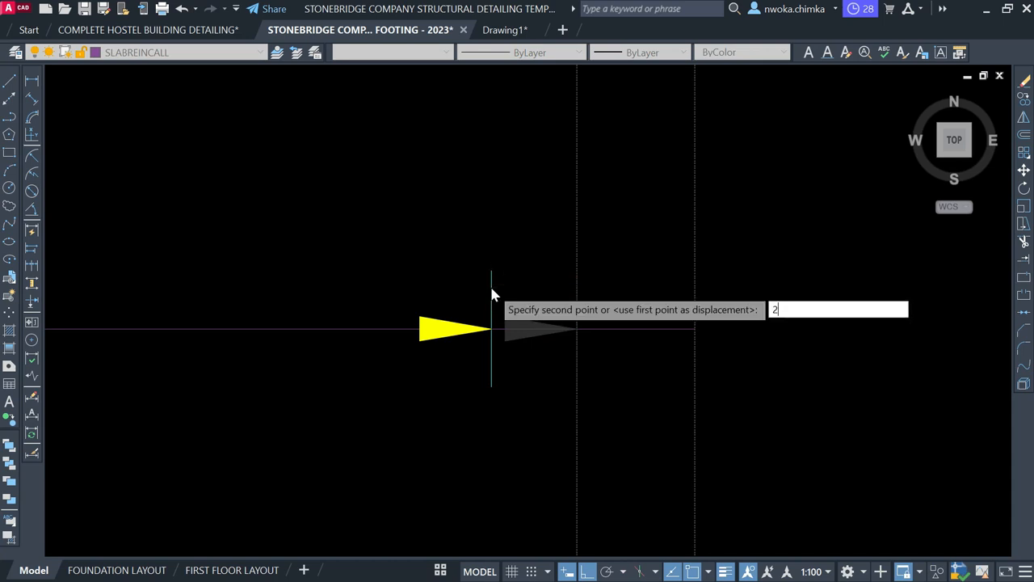
pyautogui.press('Return')
# Trim the distribution line's overhang beyond the right end marker, across the beam.
pyautogui.write('TR')
pyautogui.press('Return')
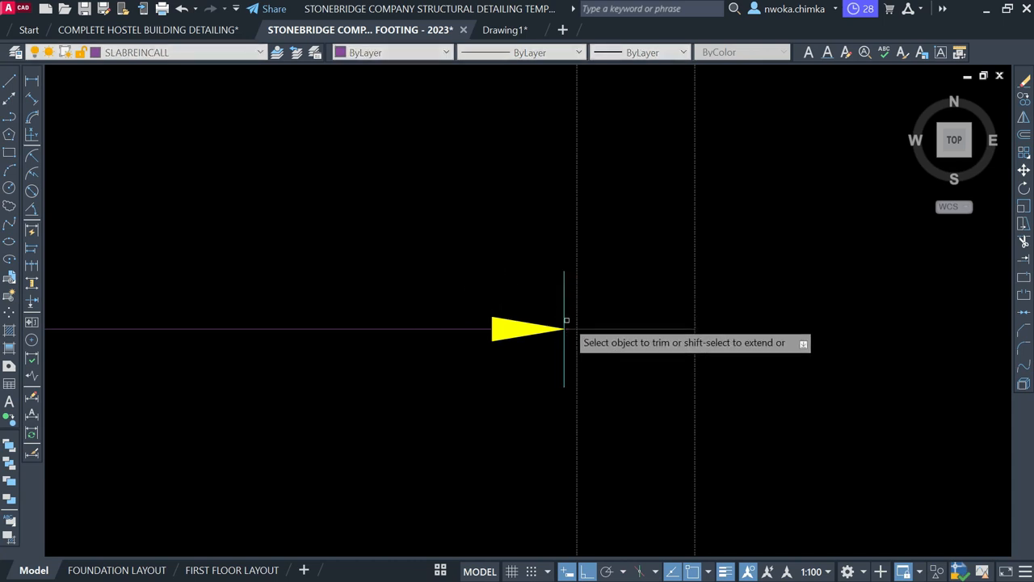
pyautogui.scroll(2, 564, 329)
pyautogui.click(576, 330)
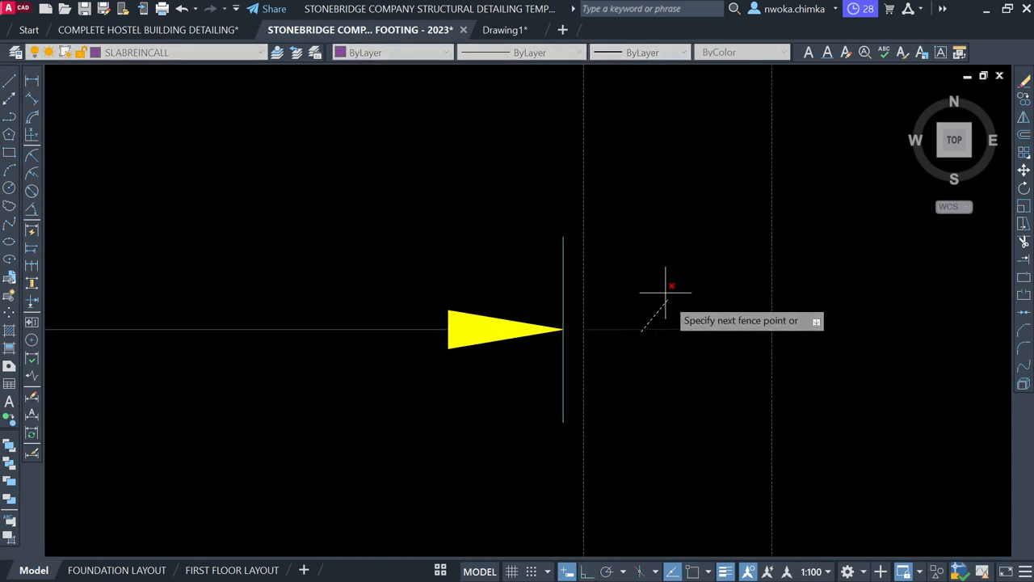
pyautogui.click(695, 271)
pyautogui.press('Escape')
pyautogui.scroll(-6, 744, 204)
pyautogui.scroll(-2, 703, 323)
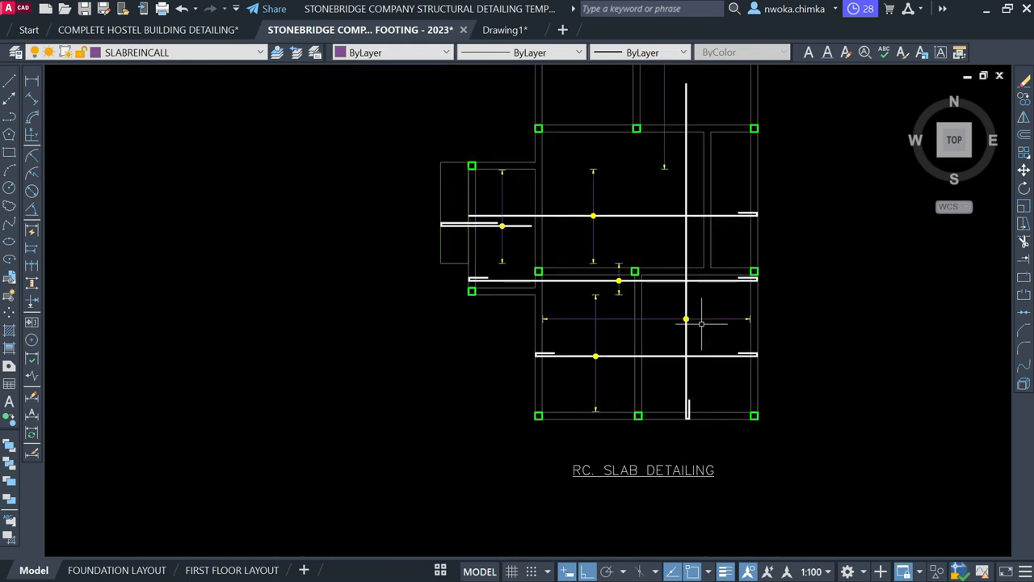
pyautogui.scroll(2, 656, 322)
pyautogui.click(705, 292)
pyautogui.click(703, 283)
pyautogui.click(762, 308)
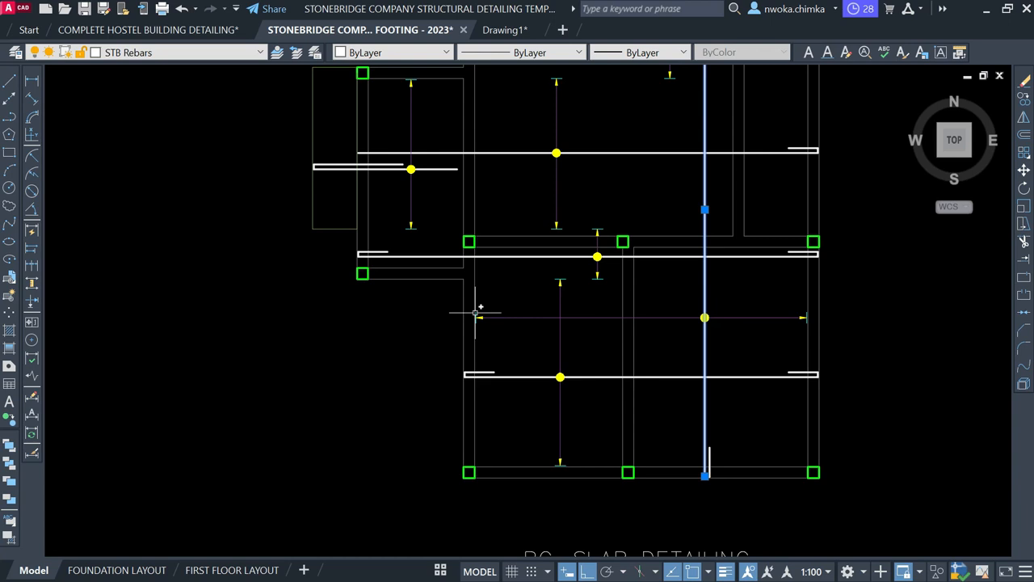
pyautogui.moveTo(518, 305); pyautogui.dragTo(530, 349, button='middle')
pyautogui.press('Escape')
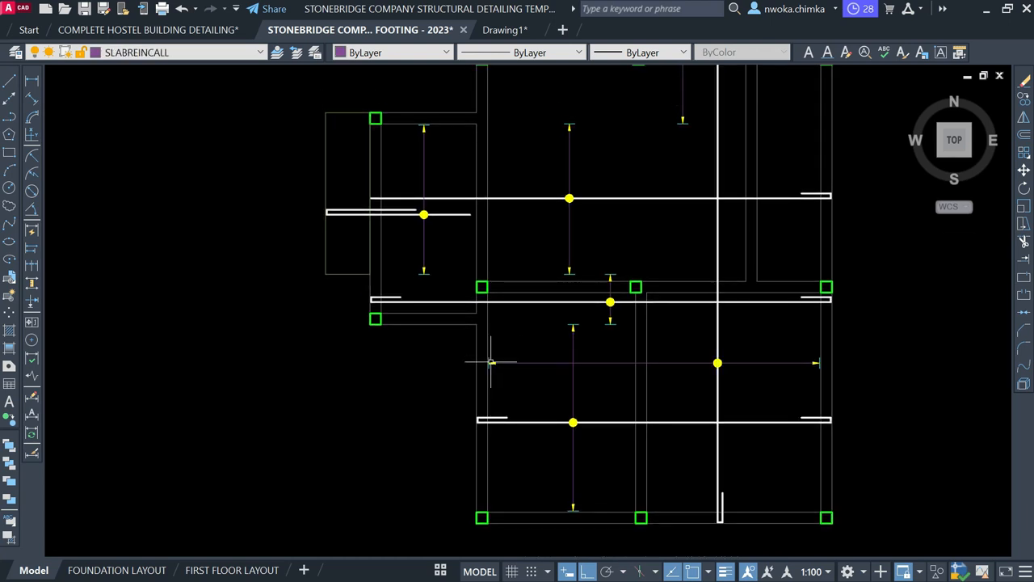
# Check the layer of the long vertical rebar on the slab plan and make STB Rebars the current layer.
pyautogui.scroll(-2, 490, 362)
pyautogui.moveTo(536, 269); pyautogui.dragTo(524, 357, button='middle')
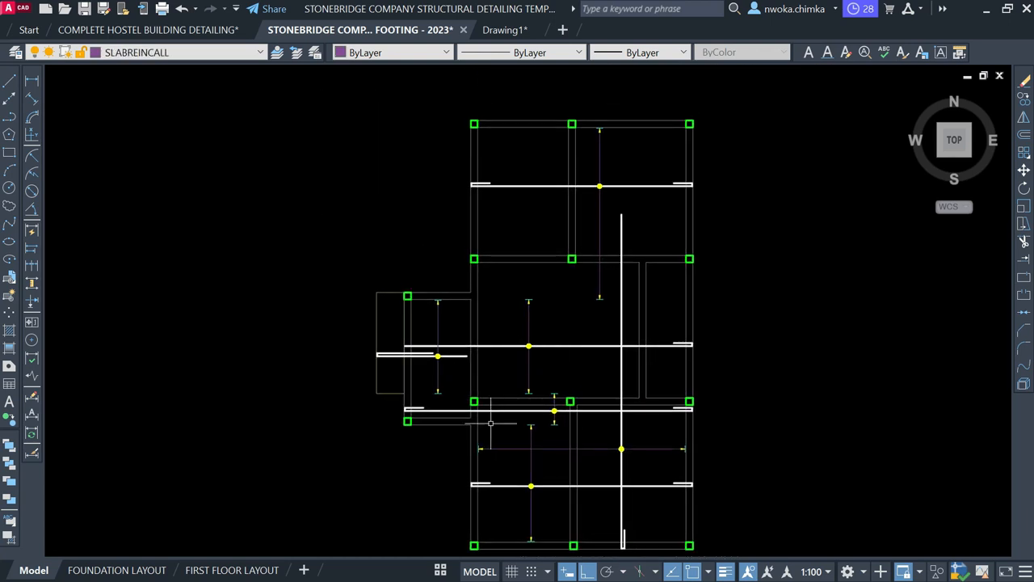
pyautogui.scroll(1, 624, 433)
pyautogui.click(625, 432)
pyautogui.click(594, 432)
pyautogui.moveTo(410, 398); pyautogui.dragTo(507, 360, button='middle')
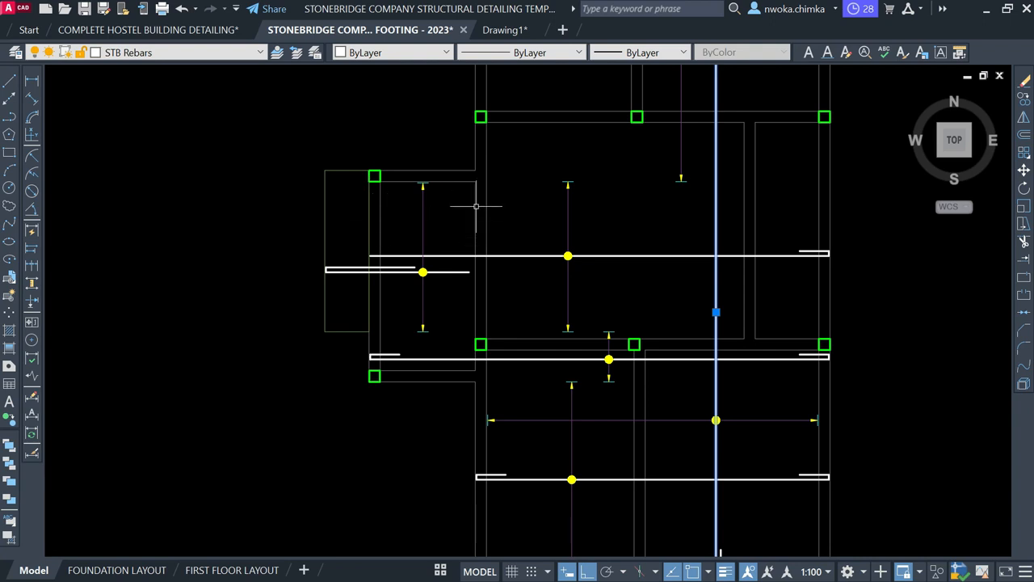
pyautogui.press('Escape')
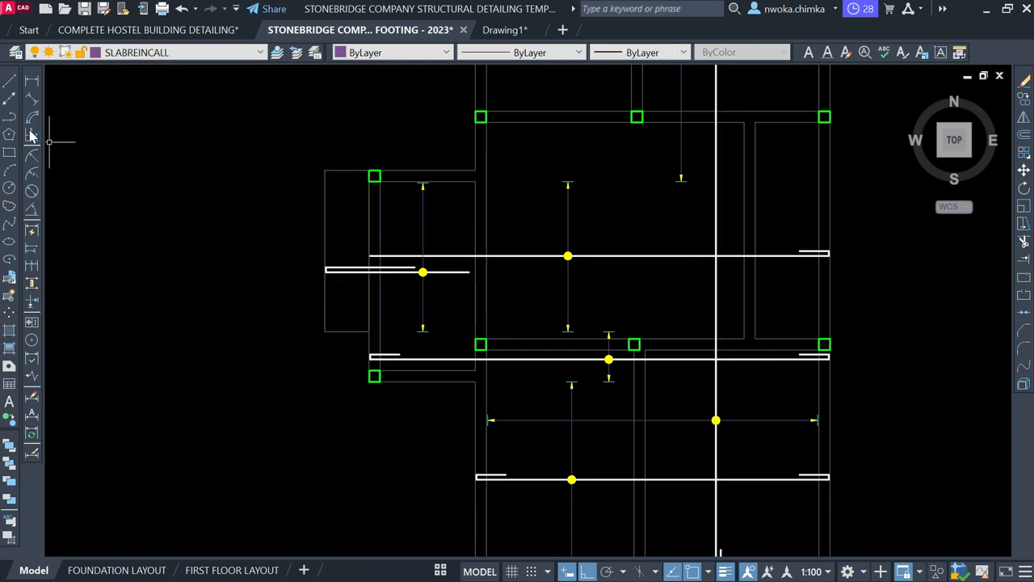
pyautogui.click(138, 54)
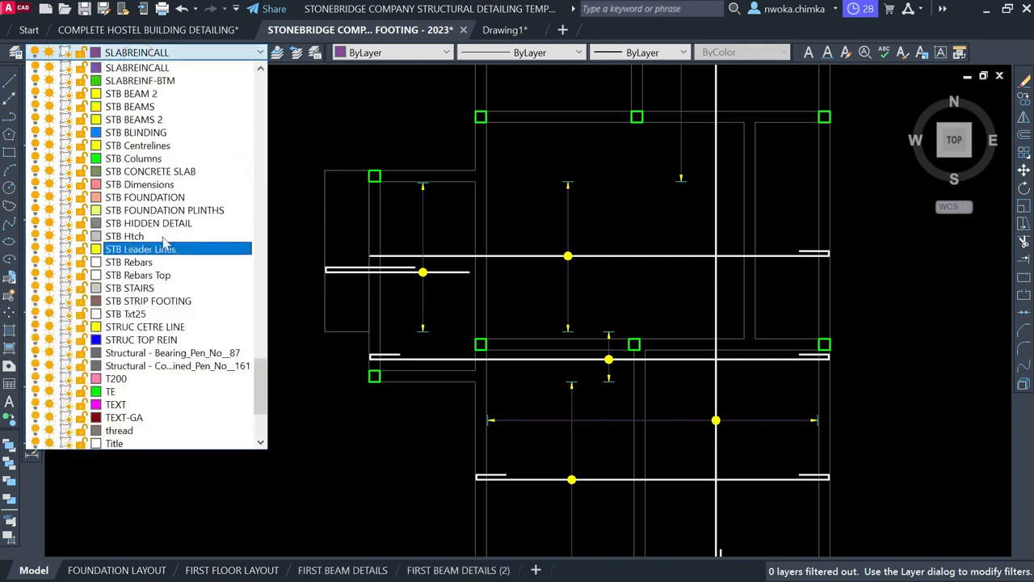
pyautogui.click(169, 263)
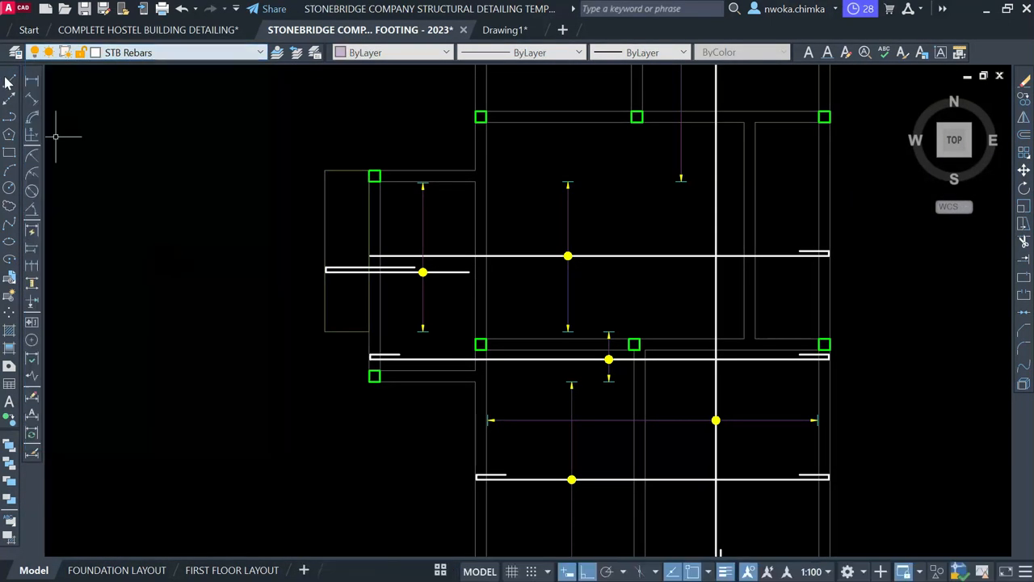
# Draw a vertical rebar line through the small west bay, from the upper beam's outer edge to the lower beam's outer edge.
pyautogui.write('l')
pyautogui.press('Return')
pyautogui.scroll(5, 418, 155)
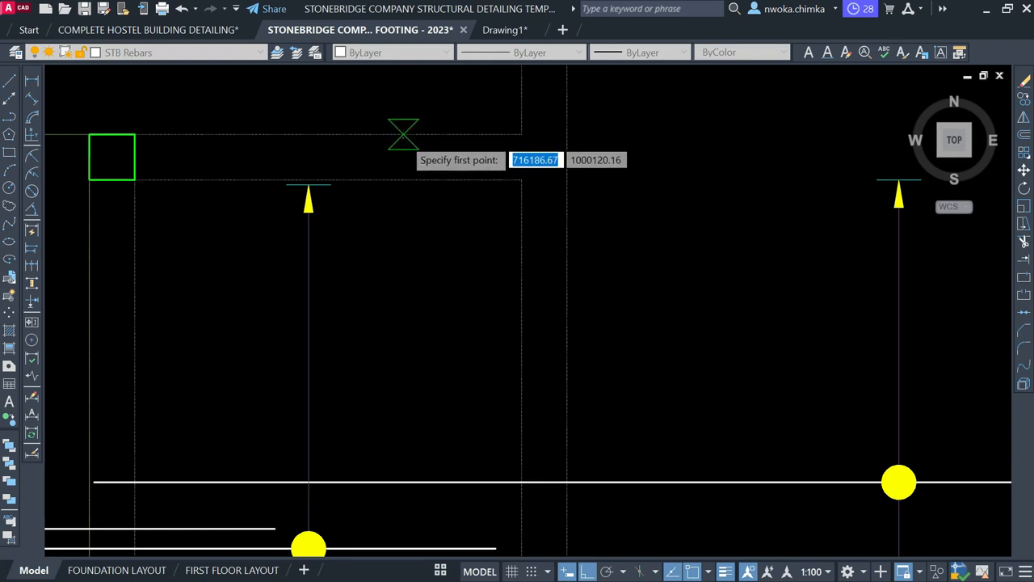
pyautogui.click(404, 133)
pyautogui.scroll(-5, 405, 139)
pyautogui.scroll(5, 408, 323)
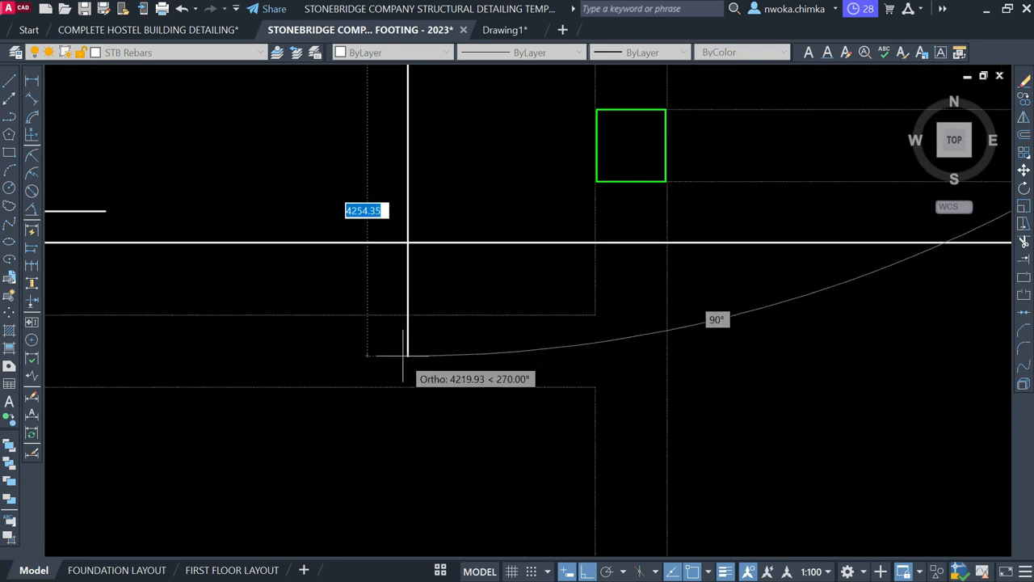
pyautogui.click(408, 387)
pyautogui.press('Escape')
# Shorten the lower end of the new vertical bar by 25 mm so it stops inside the beam edge.
pyautogui.scroll(-4, 408, 380)
pyautogui.scroll(4, 415, 351)
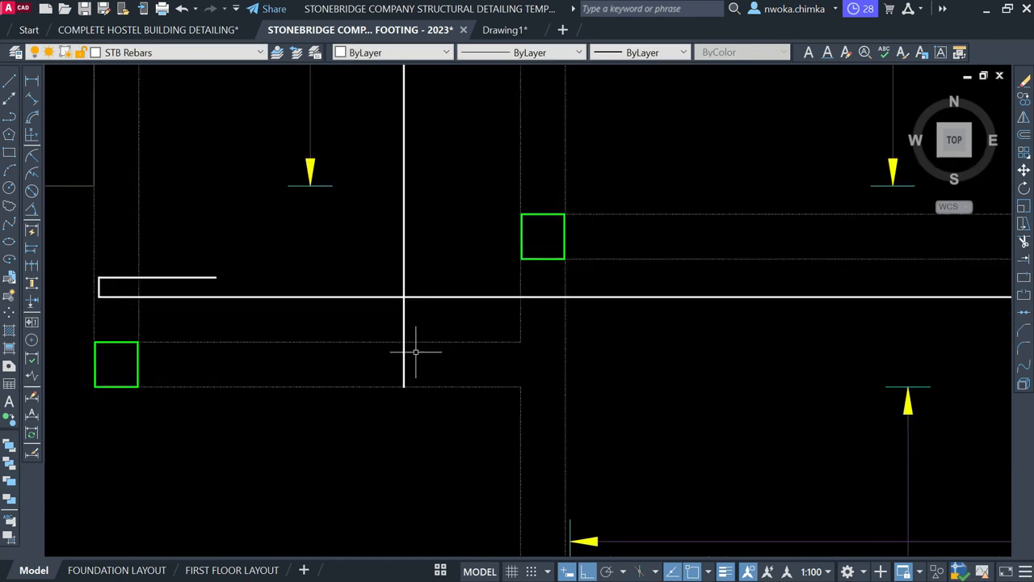
pyautogui.scroll(2, 397, 368)
pyautogui.click(397, 369)
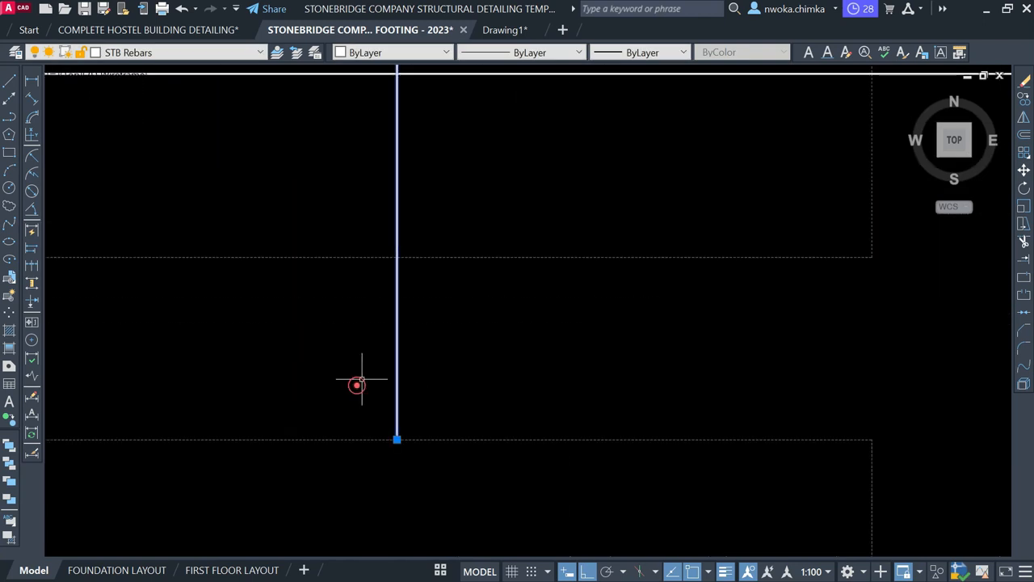
pyautogui.click(397, 439)
pyautogui.write('25')
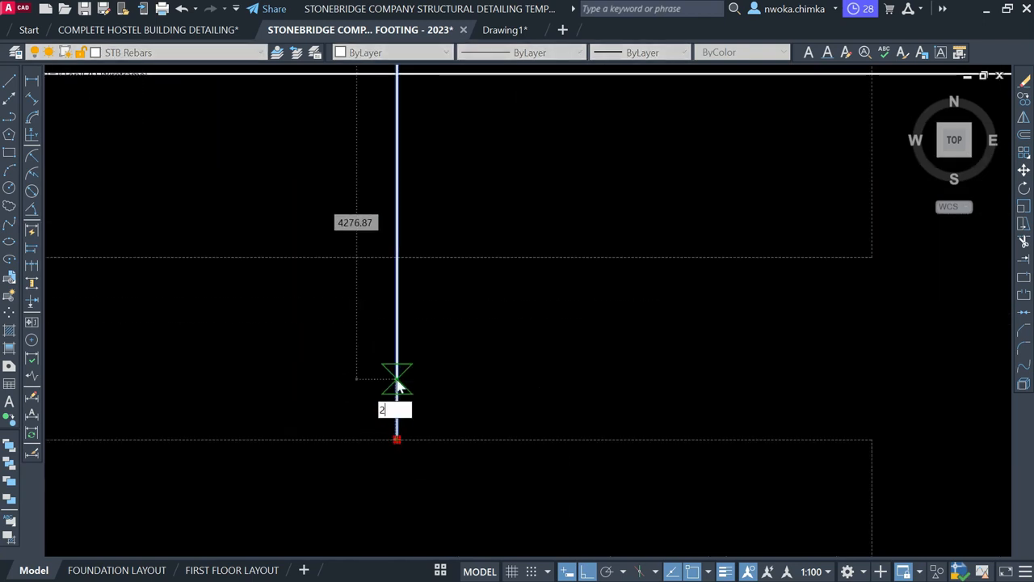
pyautogui.press('Return')
# Shorten the upper end of the same vertical bar by 25 mm.
pyautogui.scroll(-5, 402, 477)
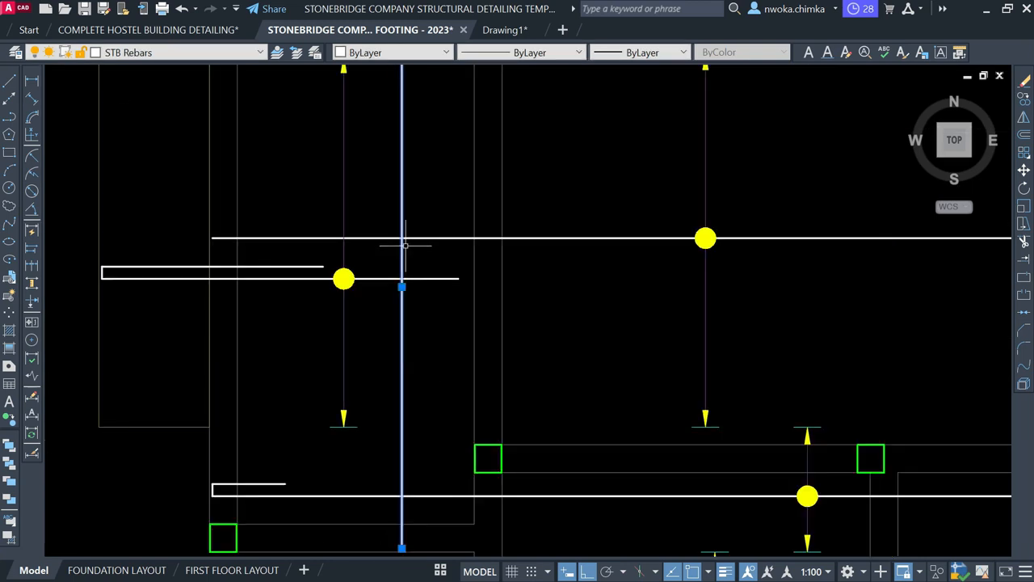
pyautogui.scroll(4, 402, 242)
pyautogui.click(369, 417)
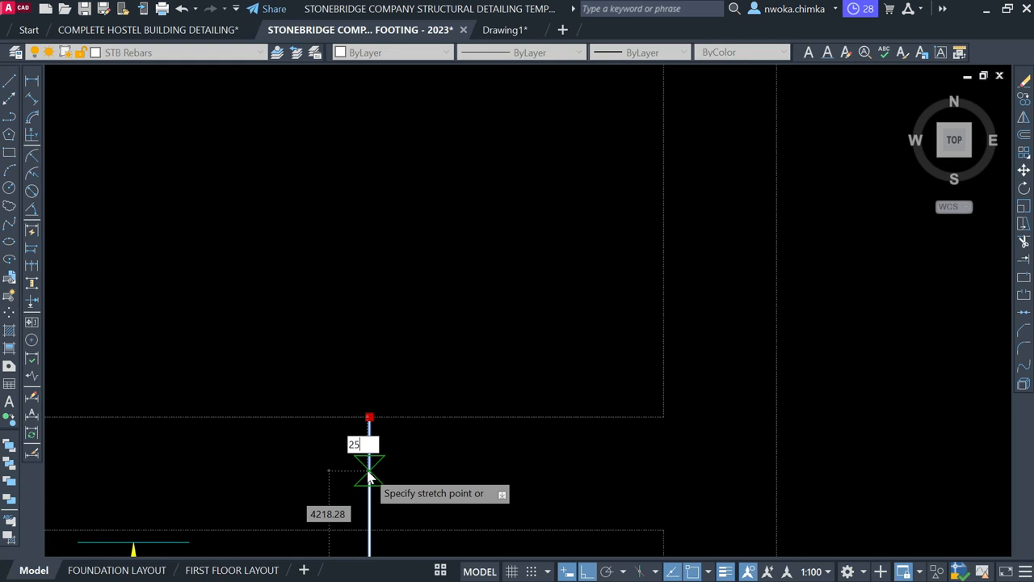
pyautogui.press('Return')
pyautogui.press('Escape')
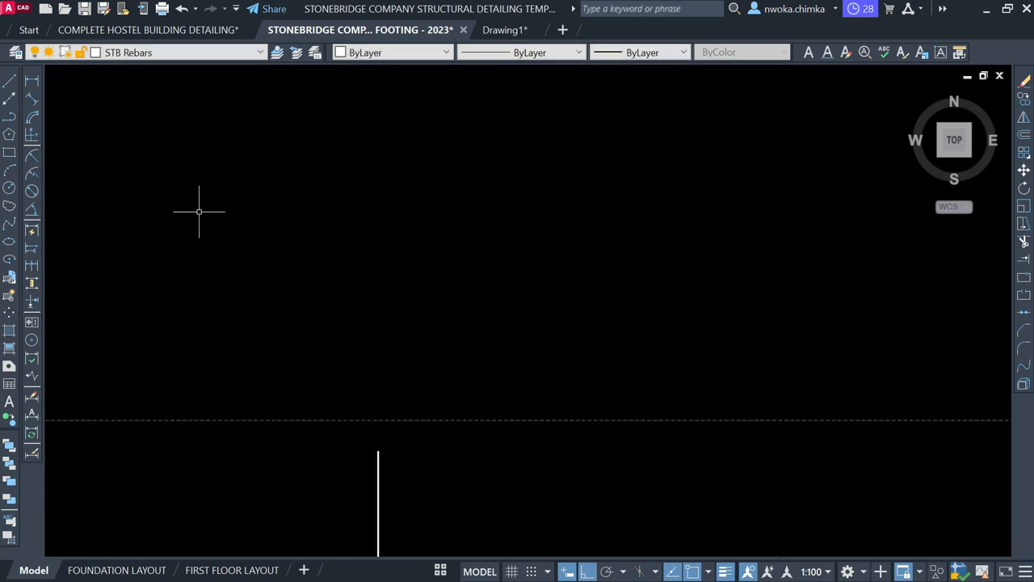
# Draw the hook at the vertical bar's lower end, 100 mm across to the east and 610 mm back up.
pyautogui.click(32, 81)
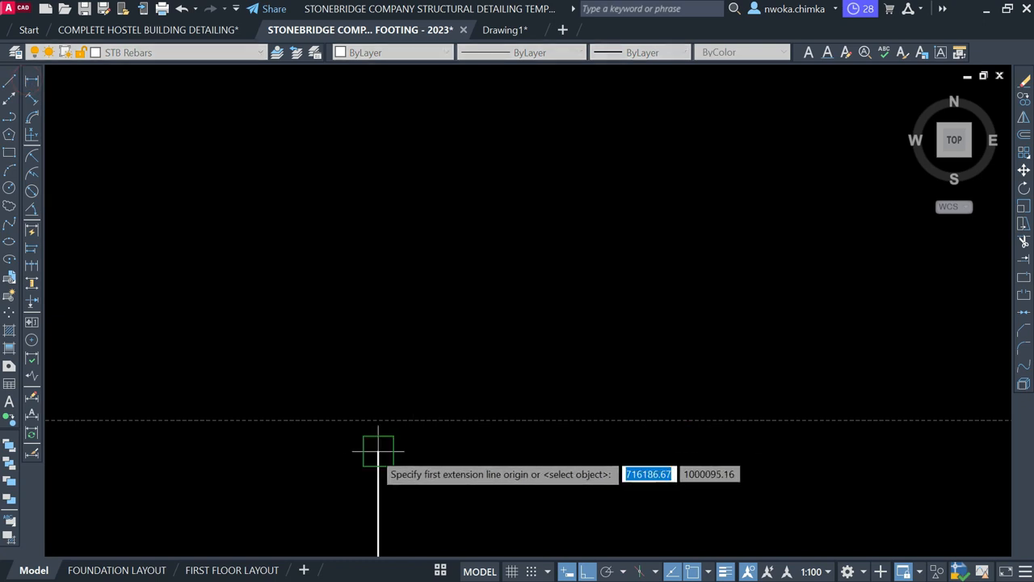
pyautogui.scroll(-4, 378, 420)
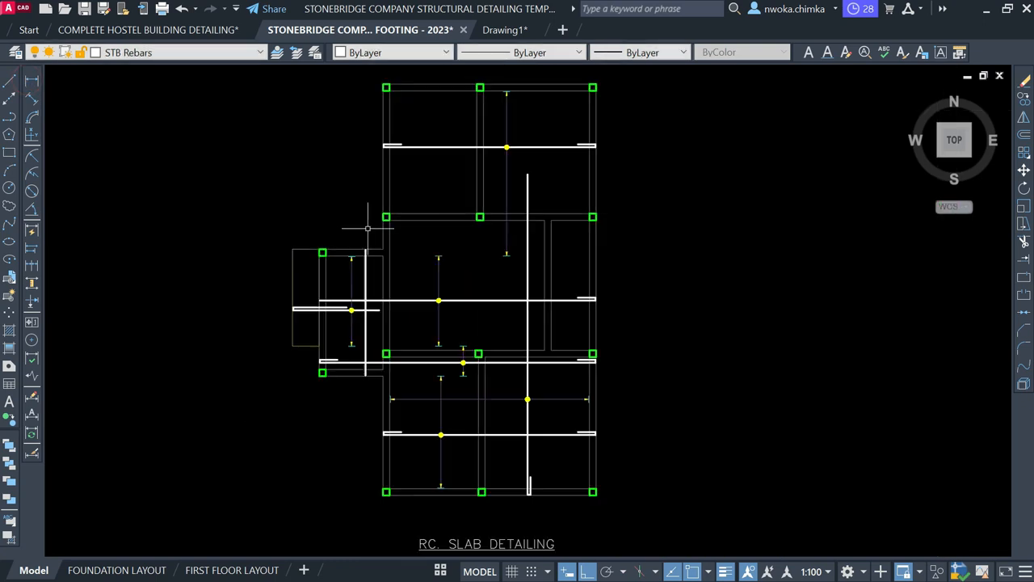
pyautogui.scroll(5, 356, 386)
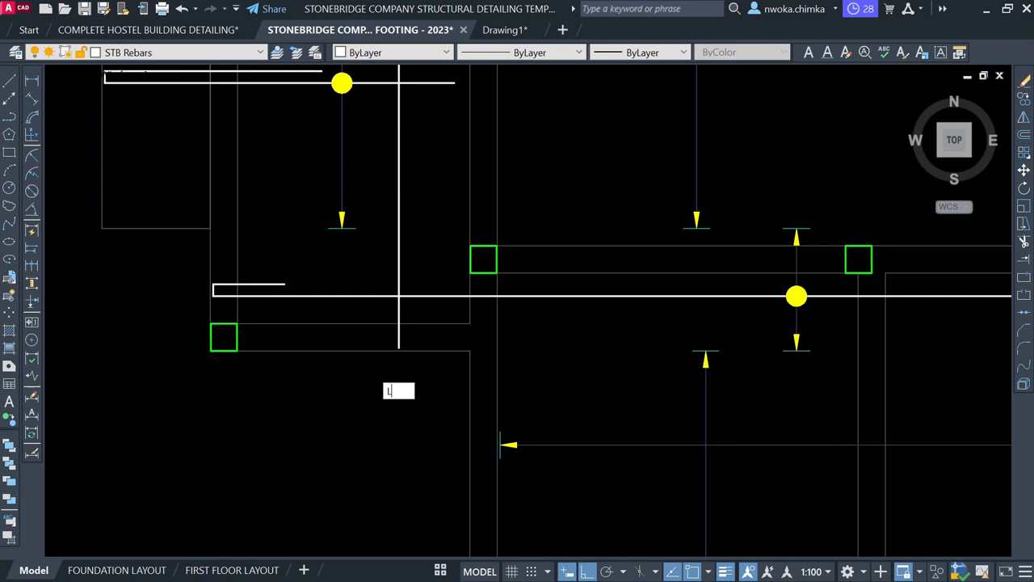
pyautogui.press('Return')
pyautogui.scroll(3, 396, 344)
pyautogui.click(399, 348)
pyautogui.write('100')
pyautogui.press('Return')
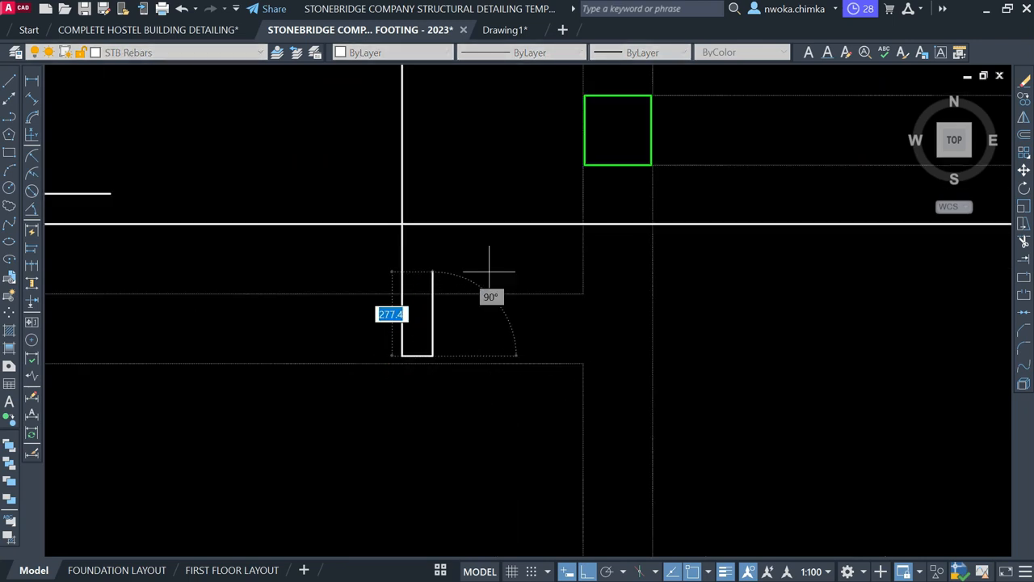
pyautogui.write('610')
pyautogui.press('Return')
pyautogui.scroll(-3, 422, 477)
pyautogui.press('Escape')
# Draw the hook at the vertical bar's upper end, 100 mm across to the east and 600 mm down.
pyautogui.moveTo(432, 242); pyautogui.dragTo(437, 341, button='middle')
pyautogui.press('Return')
pyautogui.scroll(3, 432, 238)
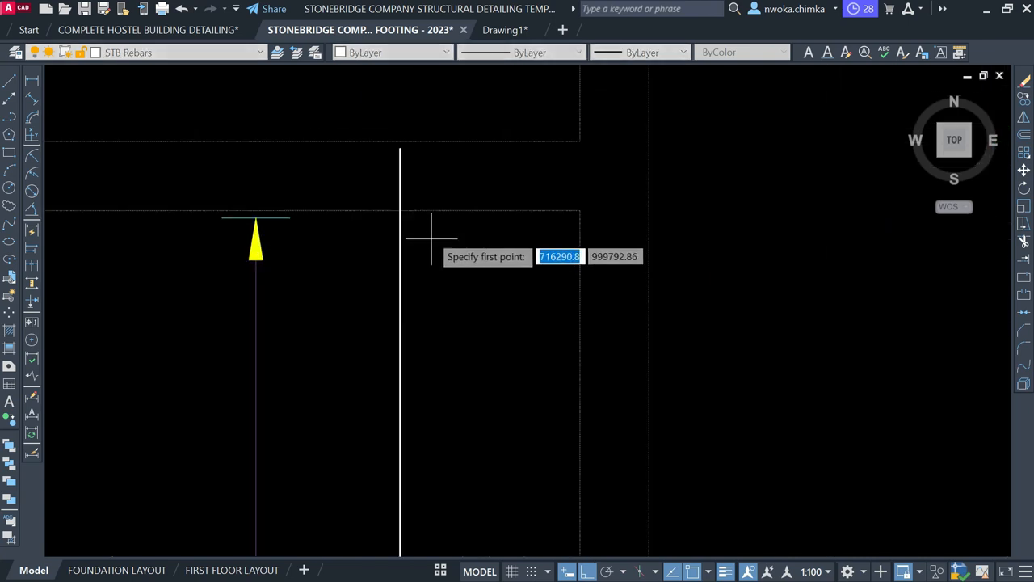
pyautogui.click(400, 149)
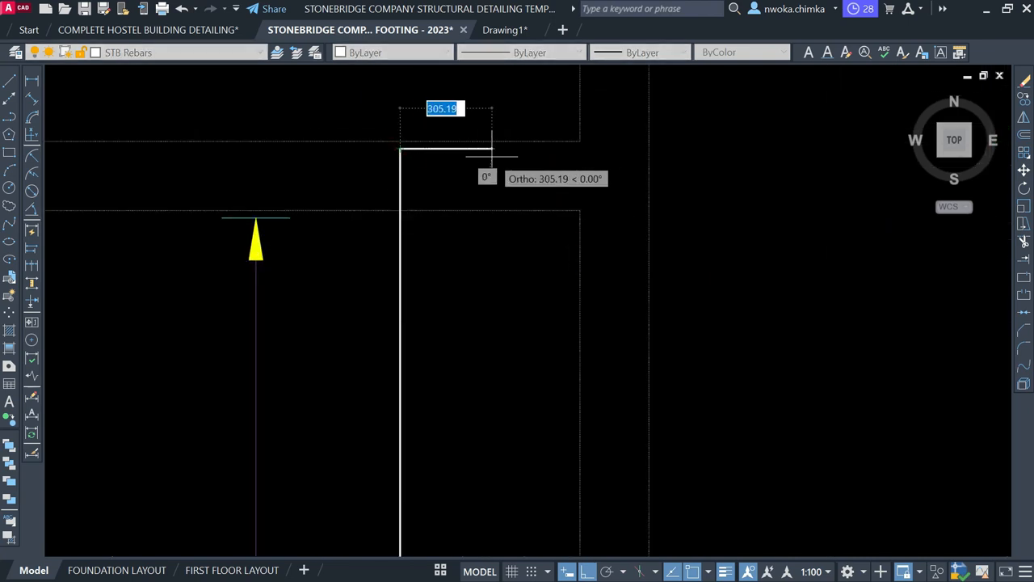
pyautogui.write('110=')
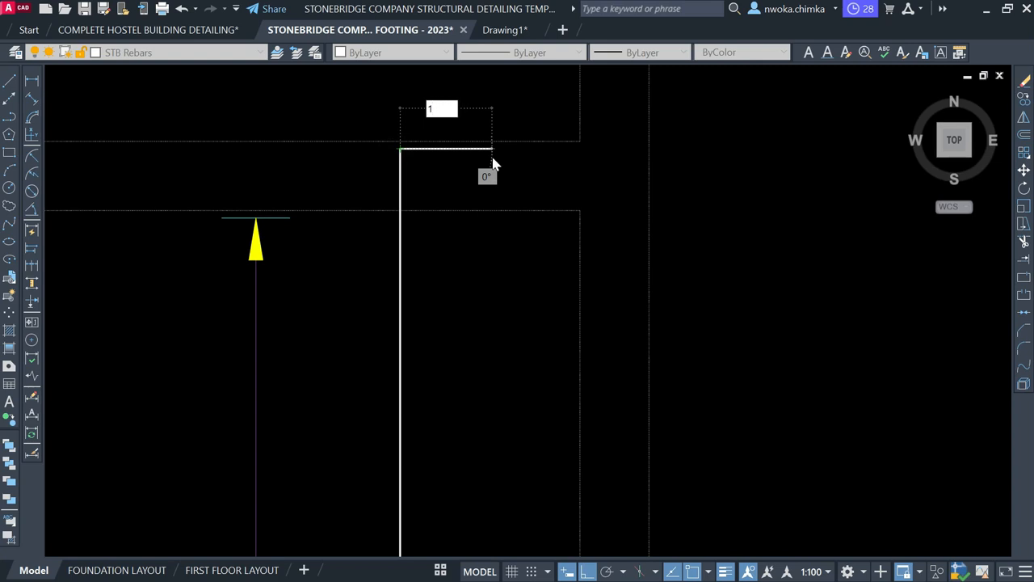
pyautogui.press('Return')
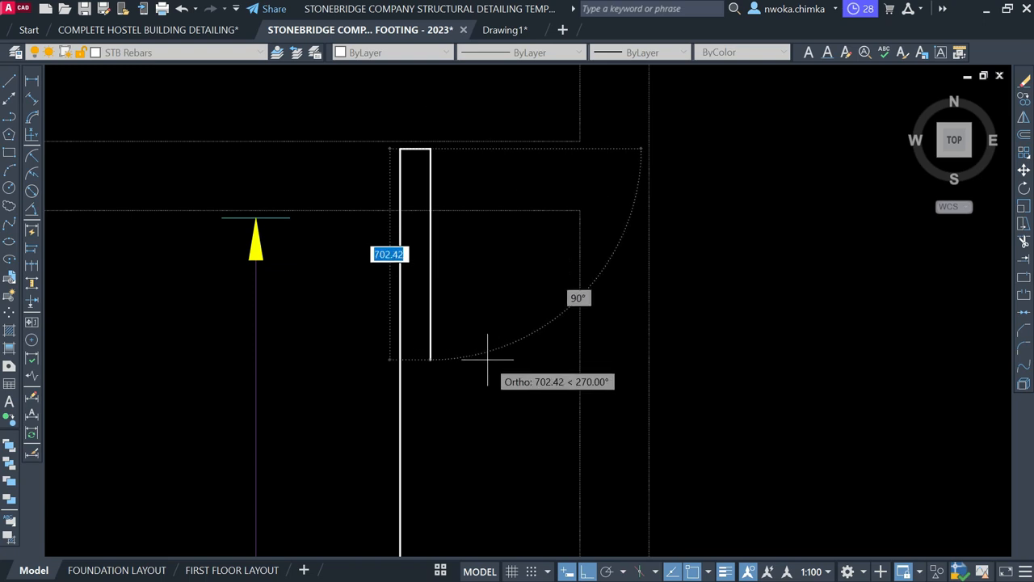
pyautogui.write('600')
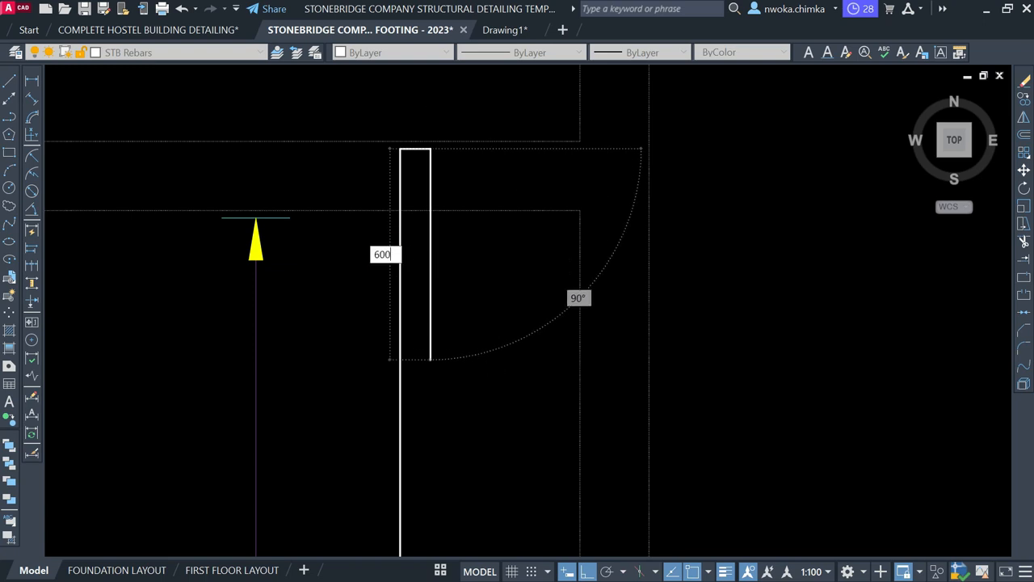
pyautogui.press('Return')
pyautogui.press('Return')
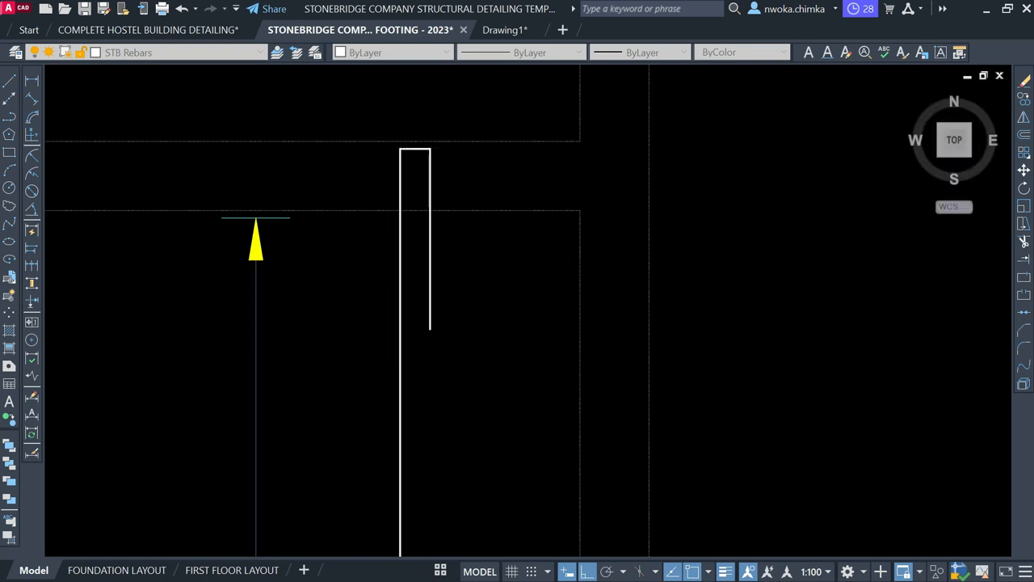
# Make SLABREINCALL the current layer for the rebar call-out lines.
pyautogui.scroll(-2, 440, 243)
pyautogui.scroll(-4, 440, 243)
pyautogui.scroll(4, 473, 364)
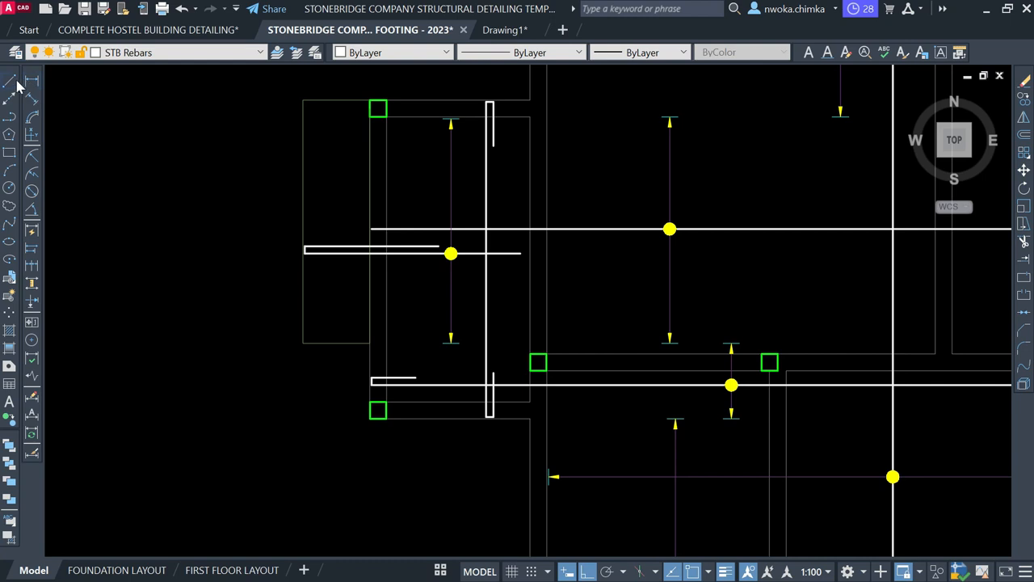
pyautogui.click(132, 53)
pyautogui.scroll(4, 128, 178)
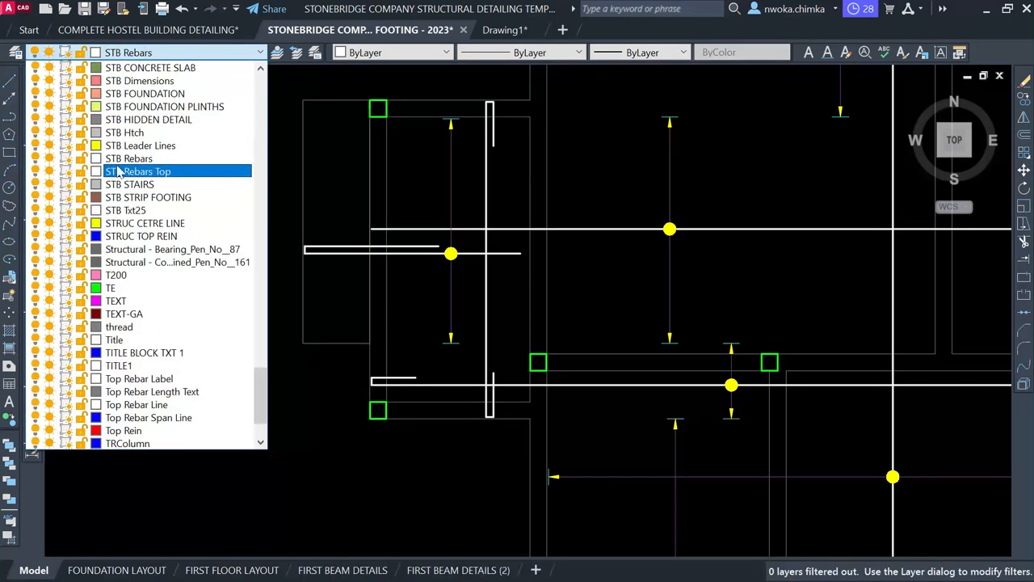
pyautogui.scroll(4, 128, 122)
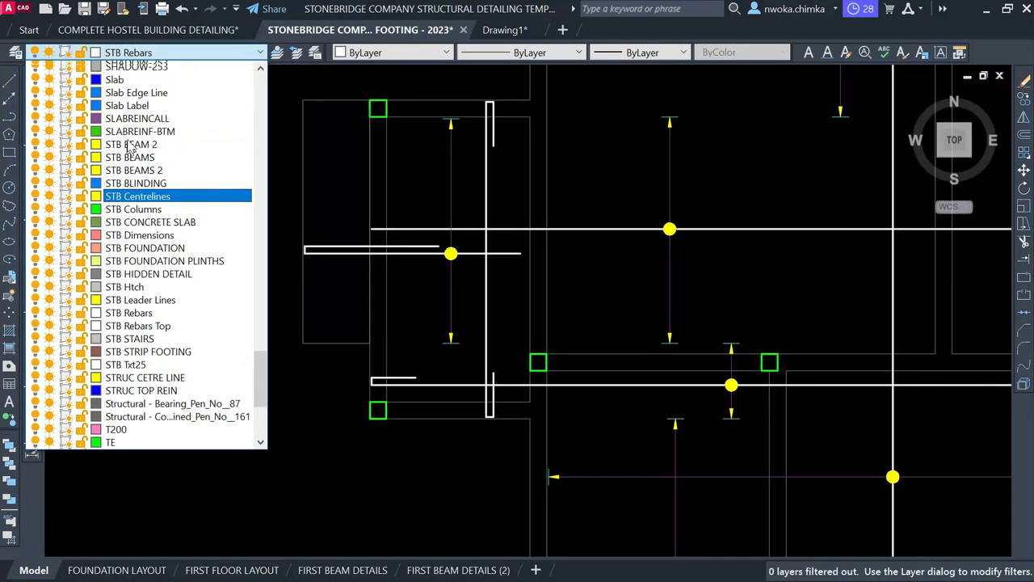
pyautogui.click(125, 159)
pyautogui.click(10, 82)
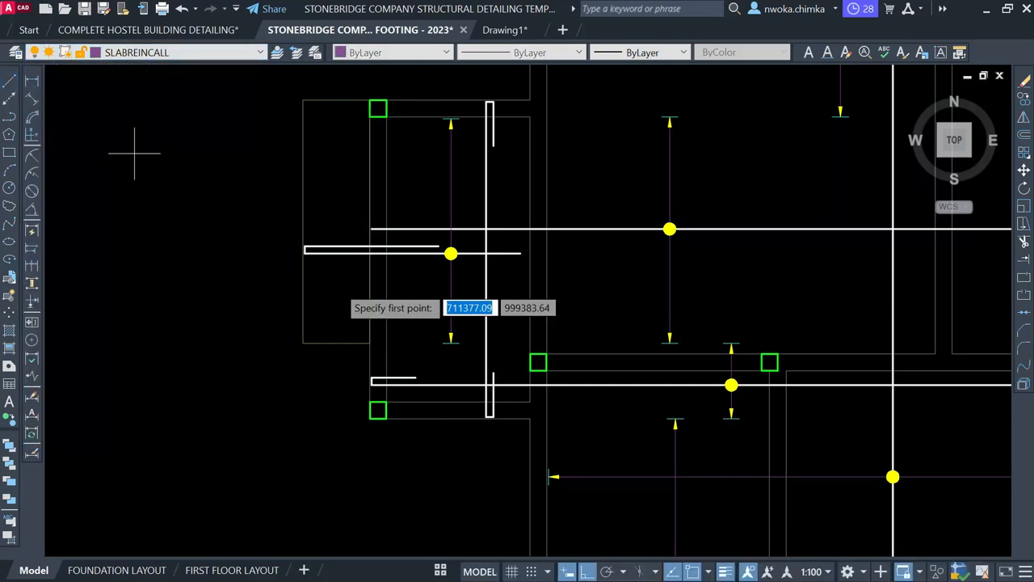
pyautogui.scroll(1, 429, 323)
pyautogui.moveTo(411, 271); pyautogui.dragTo(385, 367, button='middle')
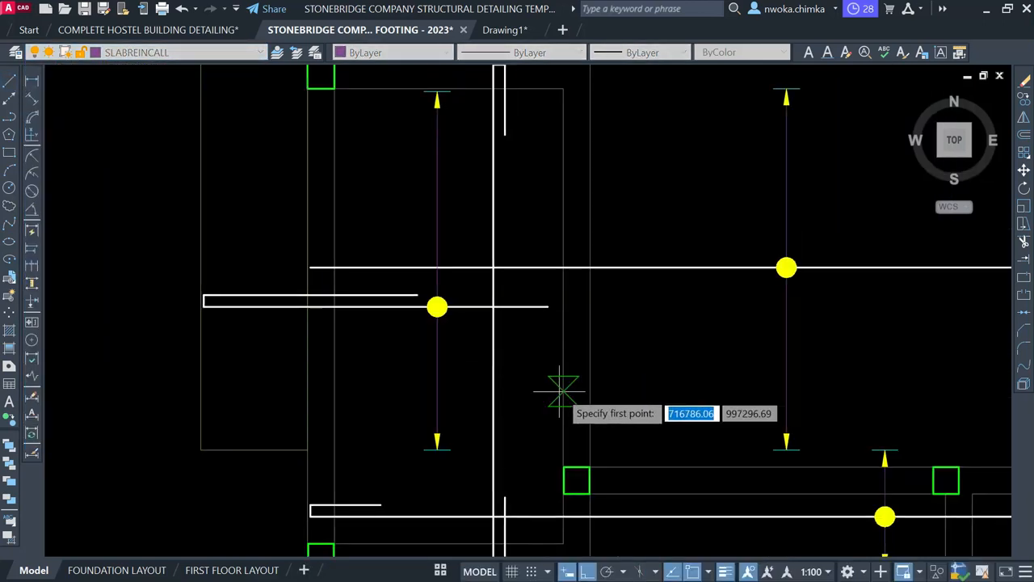
pyautogui.scroll(-5, 561, 364)
pyautogui.scroll(1, 525, 465)
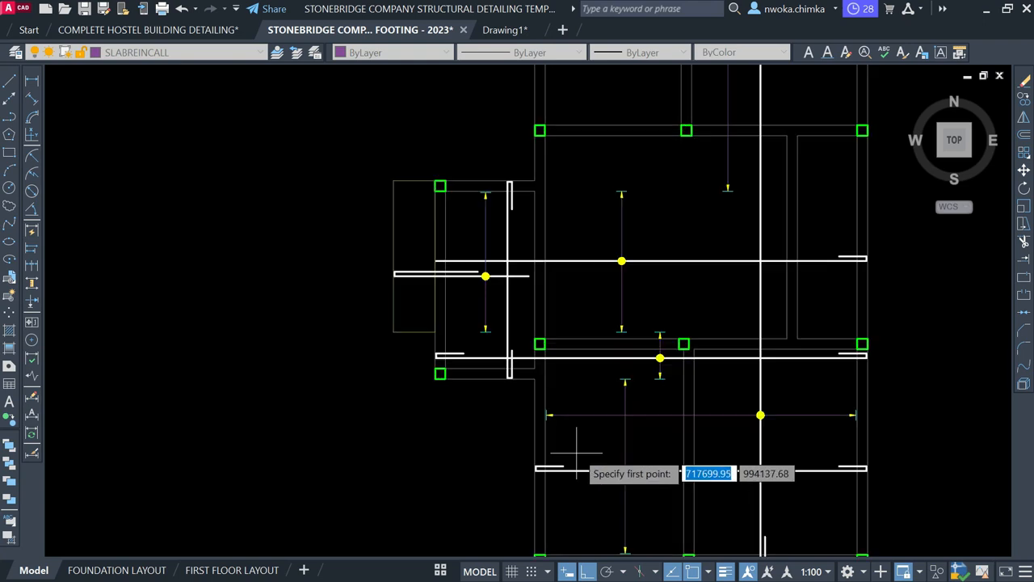
pyautogui.moveTo(688, 440); pyautogui.dragTo(642, 398, button='middle')
pyautogui.press('Escape')
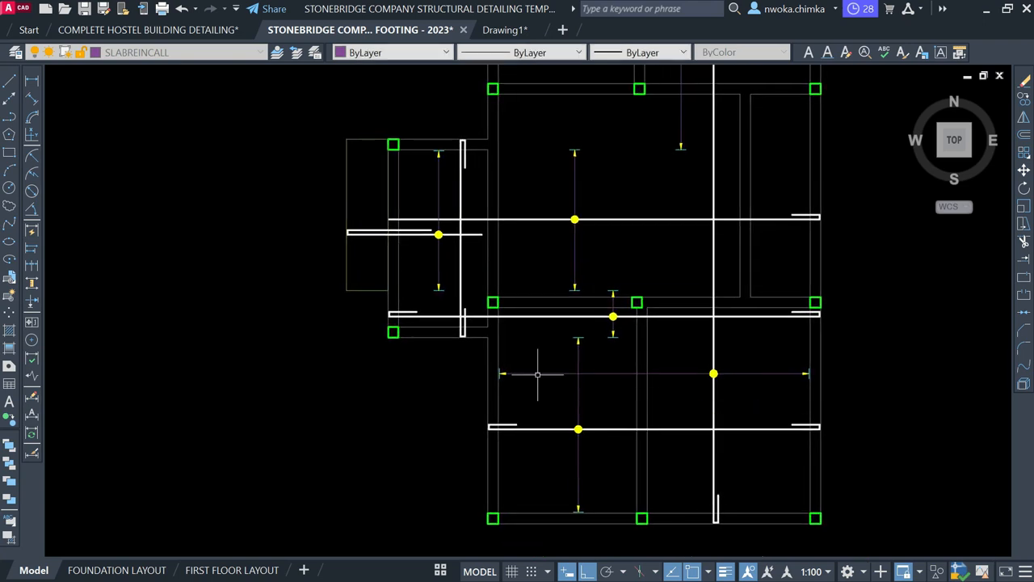
# Move the long horizontal call-out line with its arrows and dot straight up into the bay above the middle beam.
pyautogui.scroll(1, 485, 358)
pyautogui.click(474, 360)
pyautogui.scroll(-1, 489, 362)
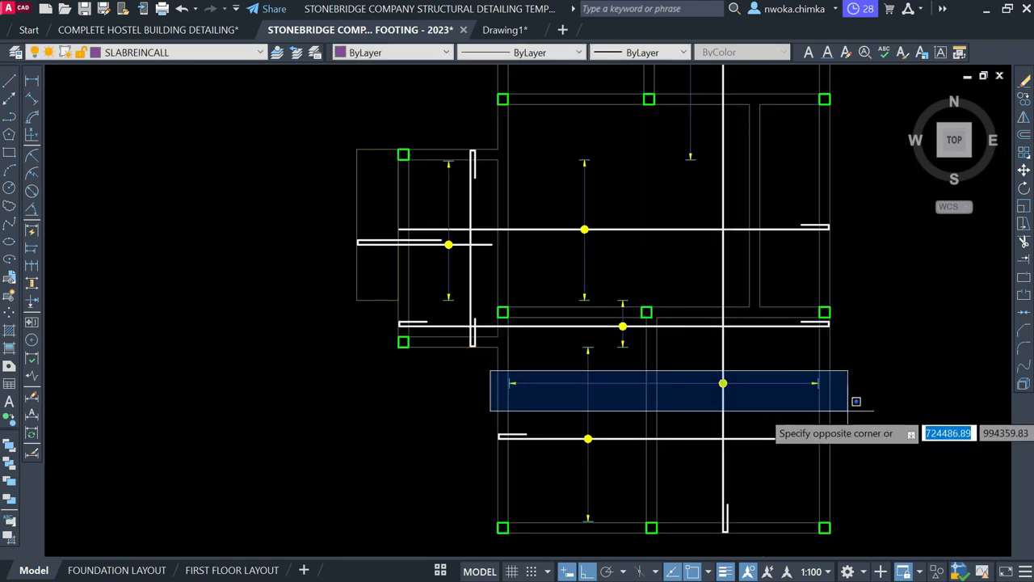
pyautogui.click(859, 419)
pyautogui.press('m')
pyautogui.press('Return')
pyautogui.click(889, 383)
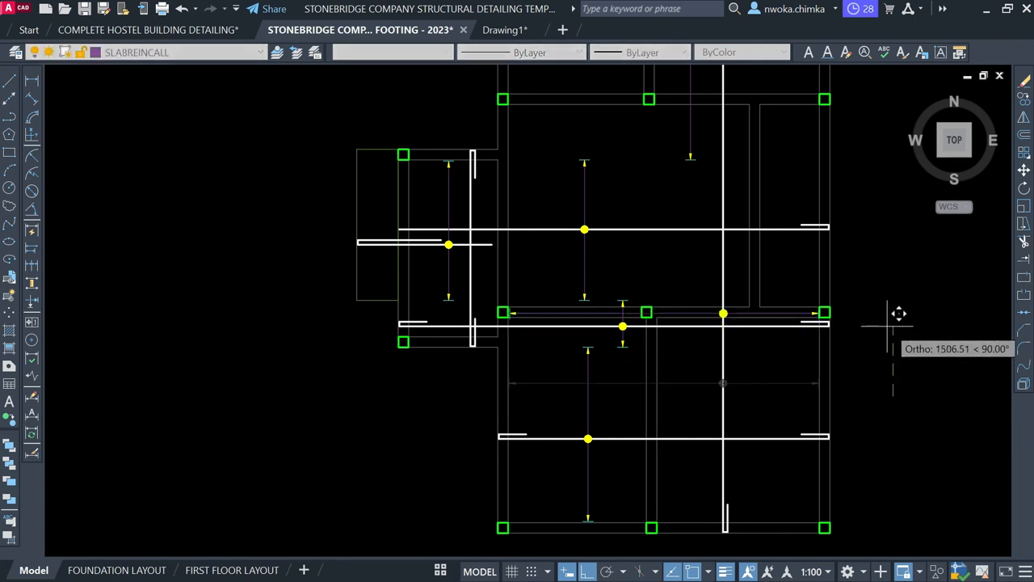
pyautogui.click(882, 282)
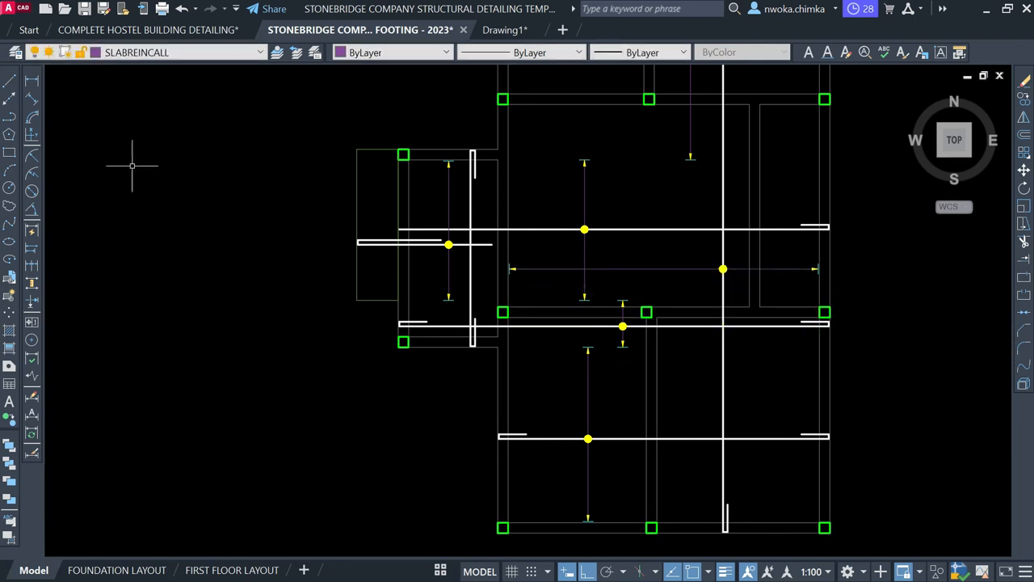
# Draw a horizontal call-out line across the narrow west bay, from the inner face of its east beam to that of its west beam.
pyautogui.click(7, 82)
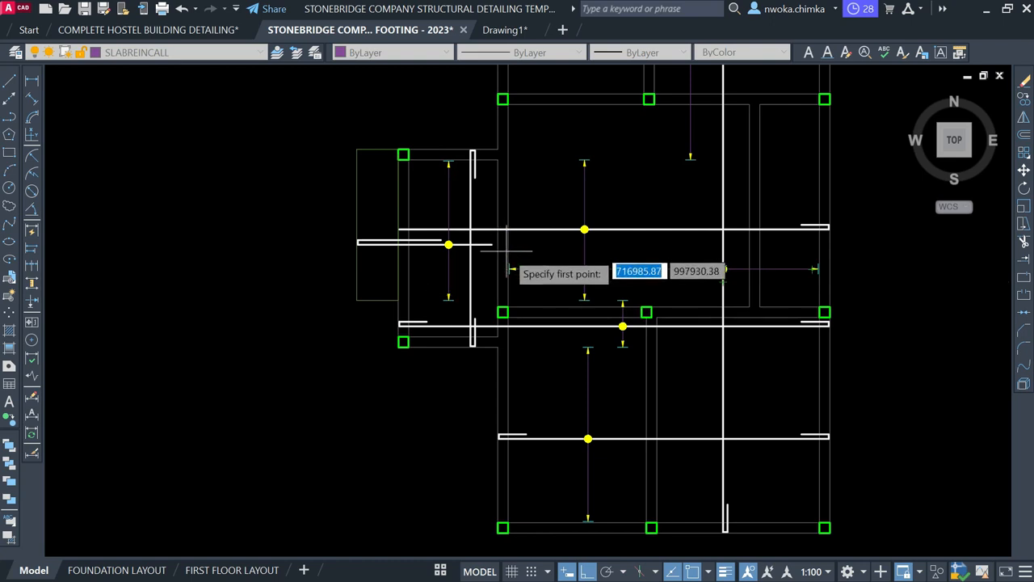
pyautogui.scroll(2, 465, 149)
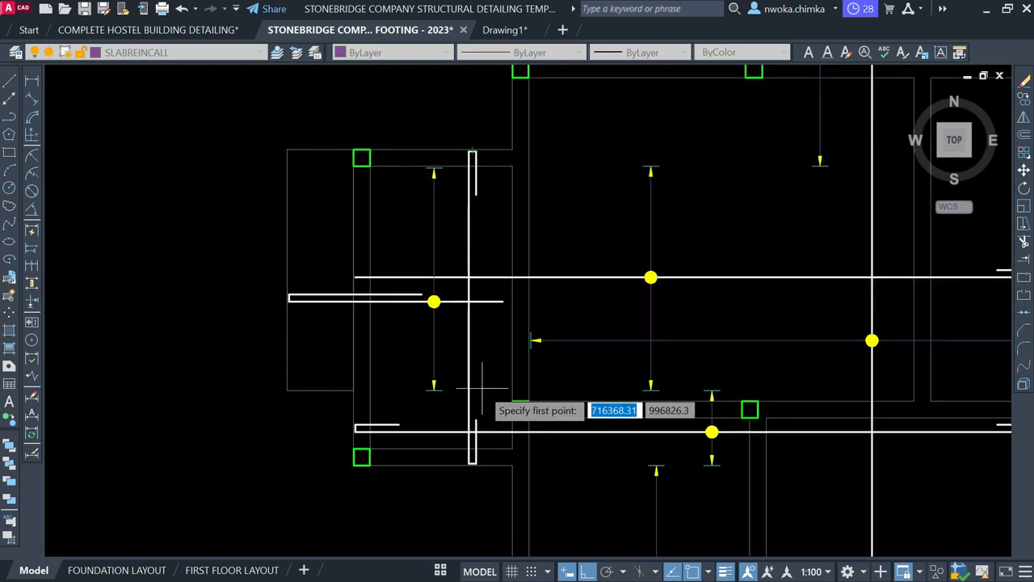
pyautogui.scroll(2, 513, 368)
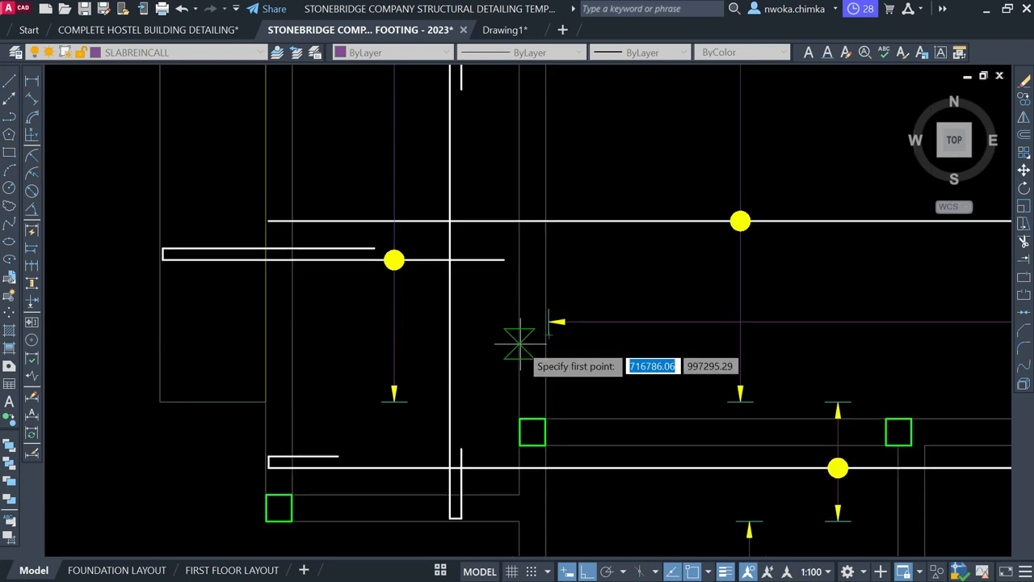
pyautogui.click(518, 339)
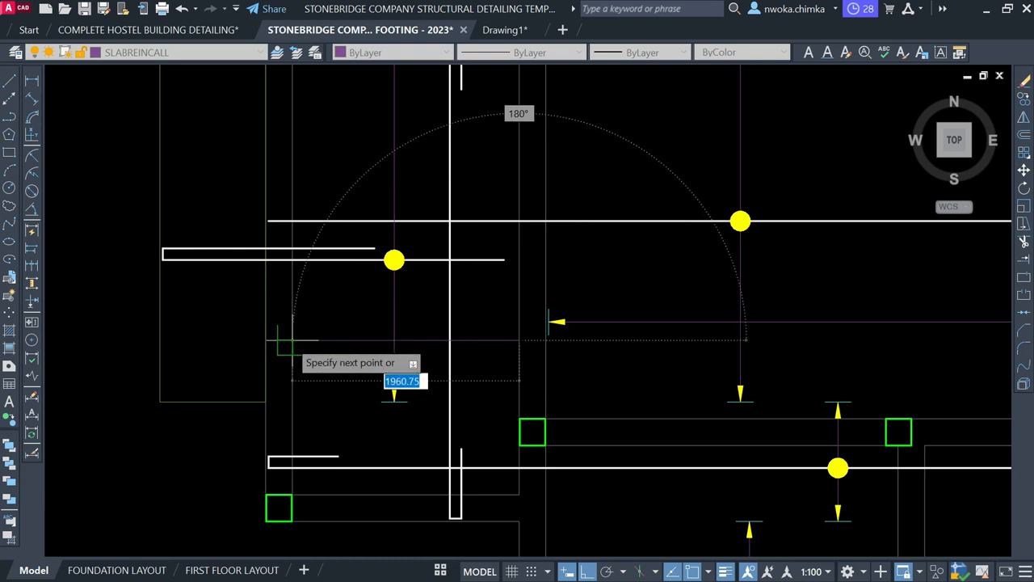
pyautogui.scroll(-2, 419, 345)
pyautogui.press('Escape')
pyautogui.scroll(-1, 457, 356)
pyautogui.scroll(2, 334, 362)
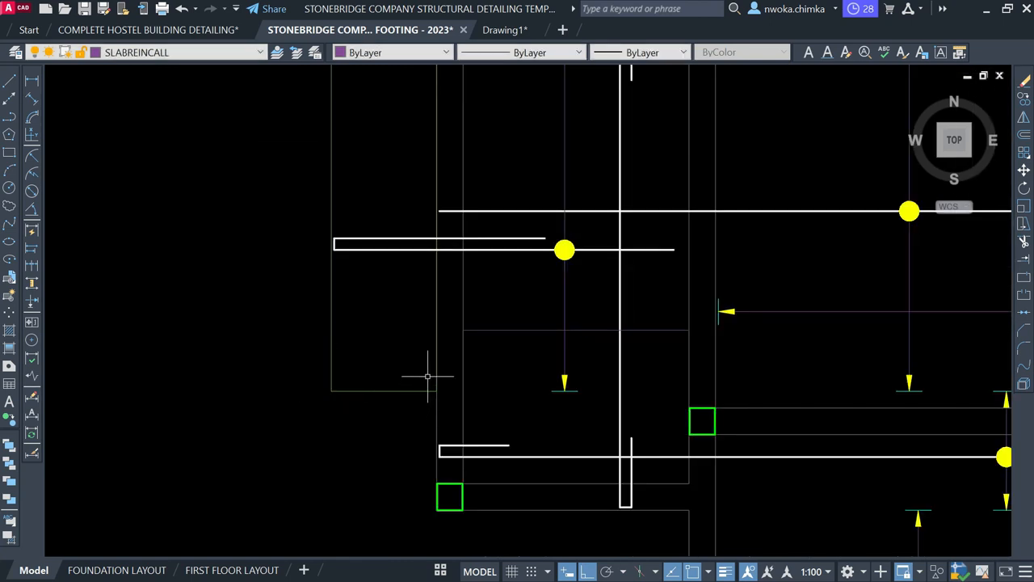
pyautogui.scroll(-2, 428, 376)
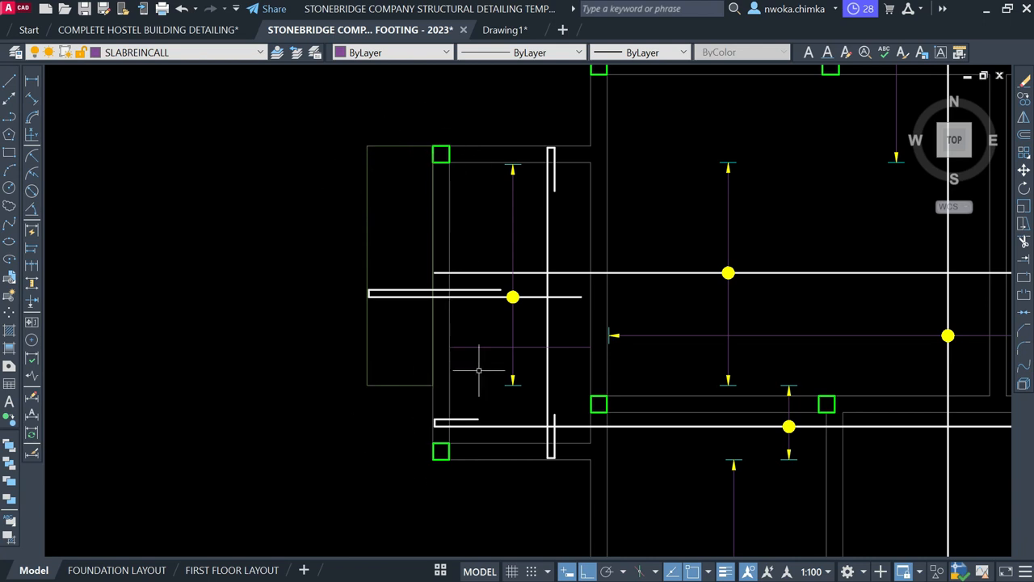
pyautogui.click(550, 330)
pyautogui.scroll(4, 496, 323)
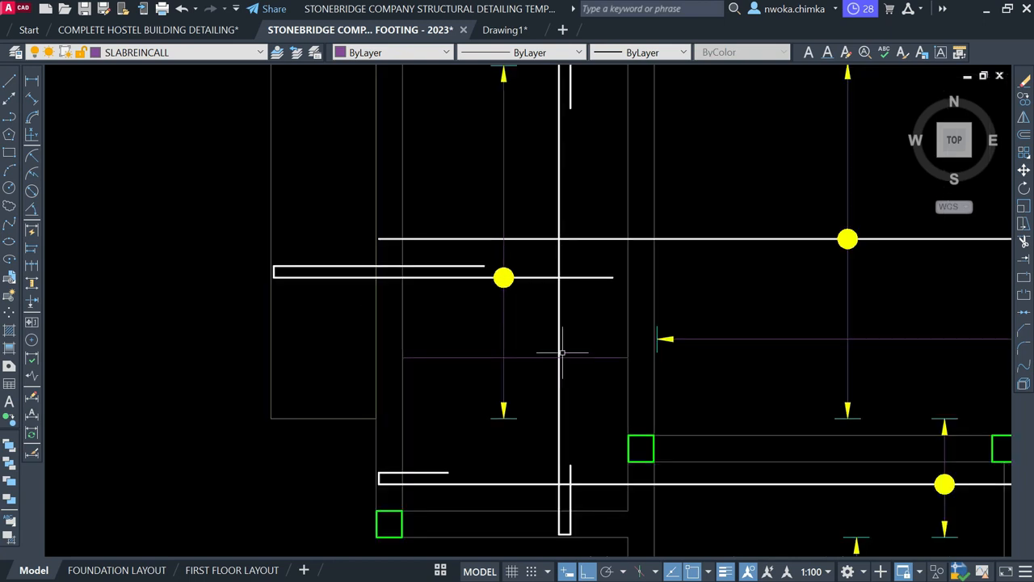
pyautogui.click(430, 191)
pyautogui.click(499, 262)
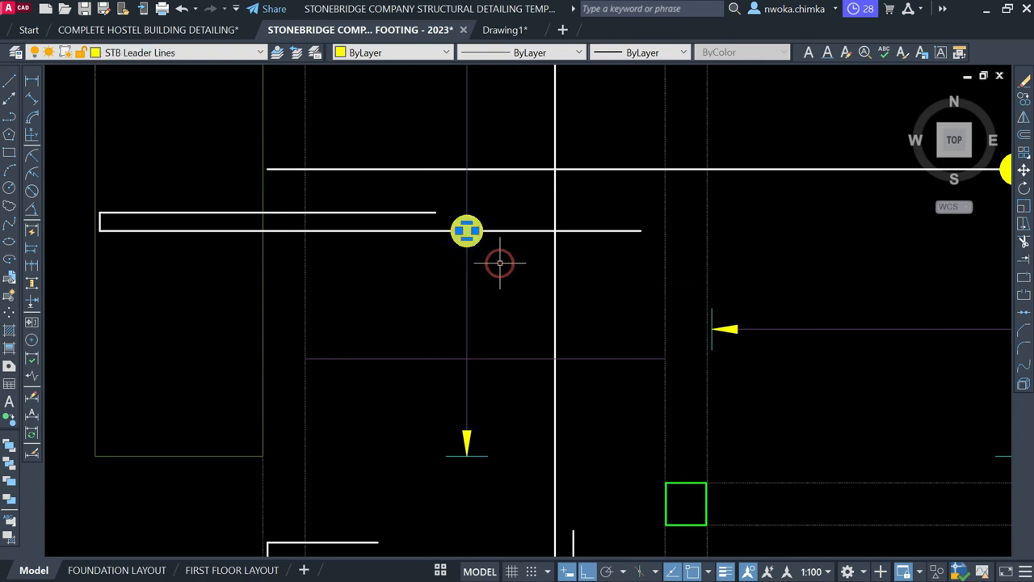
pyautogui.write('m')
pyautogui.press('Return')
pyautogui.scroll(2, 467, 231)
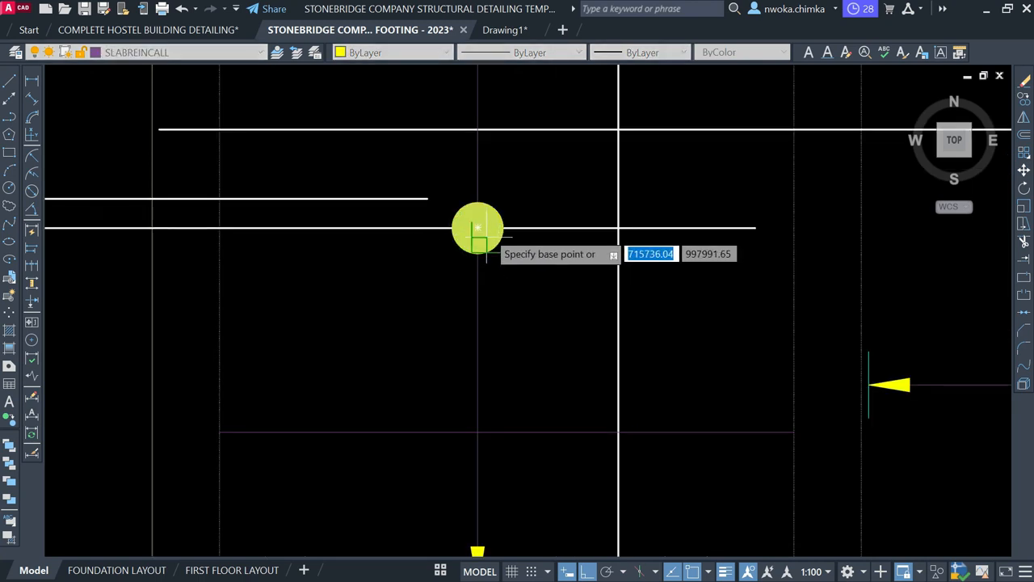
pyautogui.scroll(-4, 457, 307)
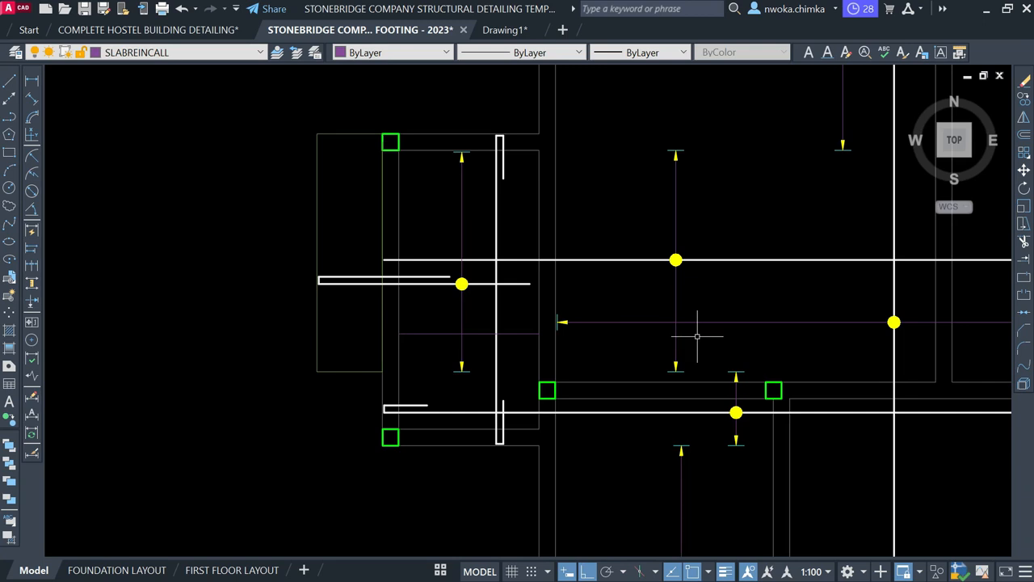
# Copy the arrowhead and tick from the west end of the large bay's horizontal call-out to the new line's west end.
pyautogui.scroll(2, 618, 323)
pyautogui.click(524, 322)
pyautogui.write('m')
pyautogui.press('Return')
pyautogui.scroll(6, 517, 322)
pyautogui.click(587, 322)
pyautogui.scroll(-5, 526, 335)
pyautogui.scroll(3, 462, 331)
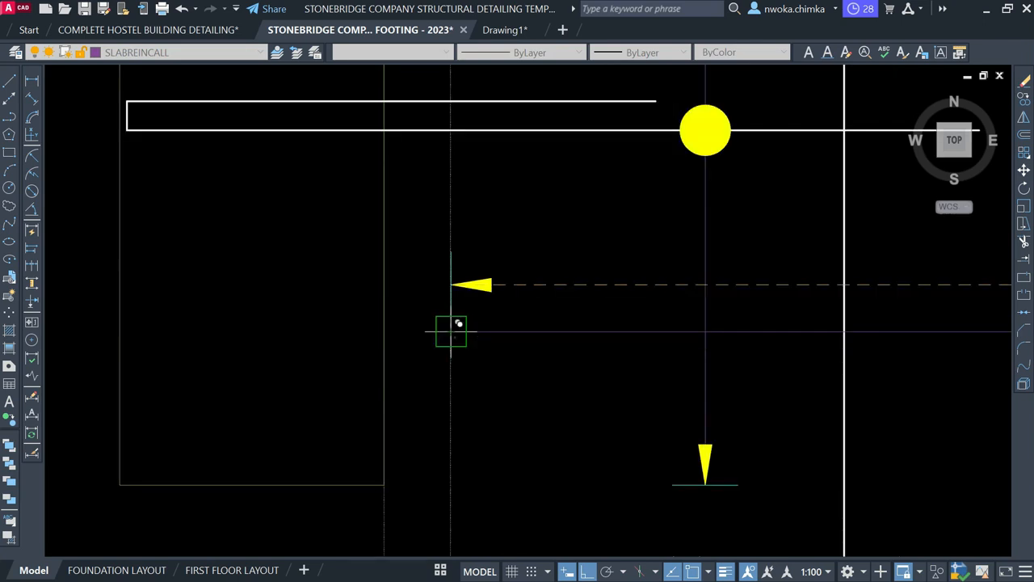
pyautogui.click(451, 331)
# Move the copied west arrowhead and tick 25 mm east, and trim the call-out line projecting past the tick.
pyautogui.click(429, 273)
pyautogui.click(730, 479)
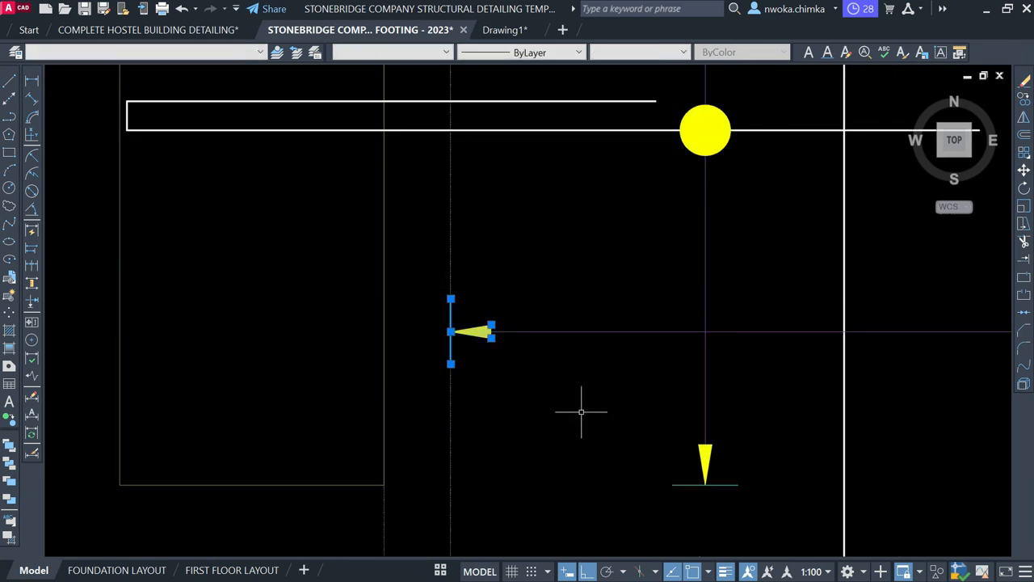
pyautogui.write('m')
pyautogui.press('Return')
pyautogui.scroll(5, 461, 359)
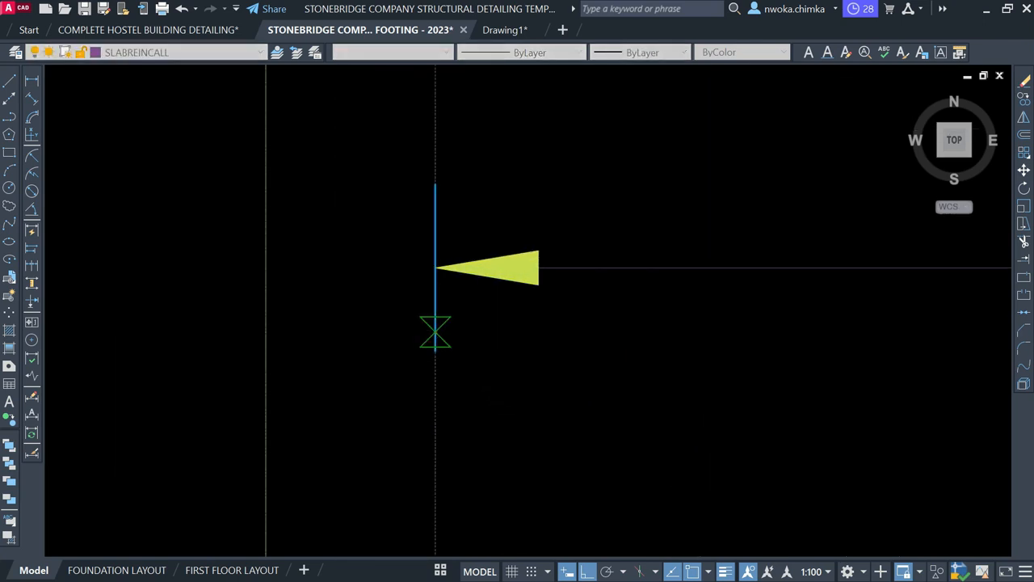
pyautogui.click(435, 331)
pyautogui.write('25')
pyautogui.press('Return')
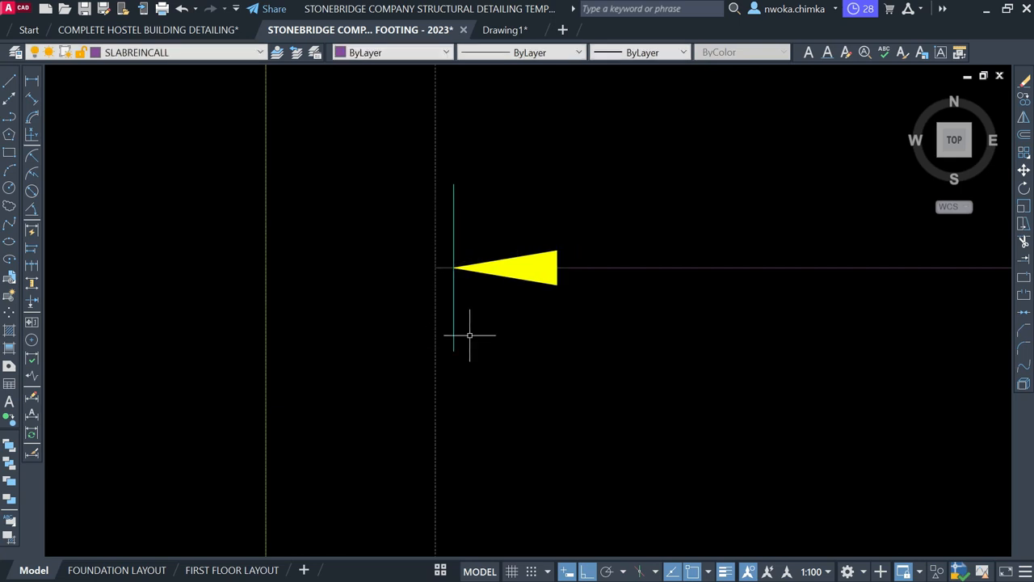
pyautogui.click(448, 269)
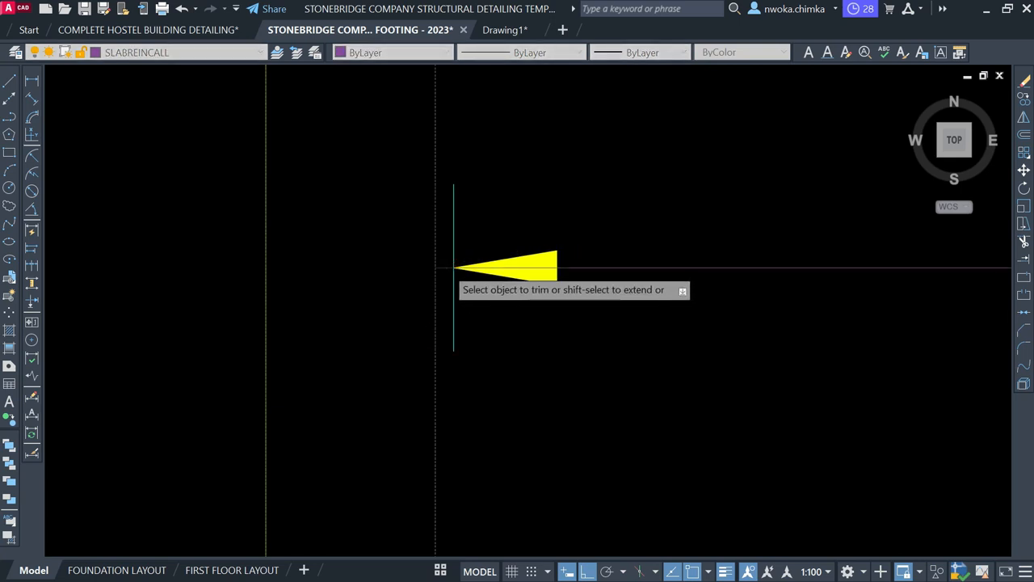
pyautogui.press('Escape')
# Copy the arrowhead and tick from the east end of the large bay's horizontal call-out to the narrow bay line's east end.
pyautogui.scroll(-6, 378, 283)
pyautogui.scroll(5, 788, 278)
pyautogui.click(732, 237)
pyautogui.click(842, 335)
pyautogui.write('CO')
pyautogui.press('Return')
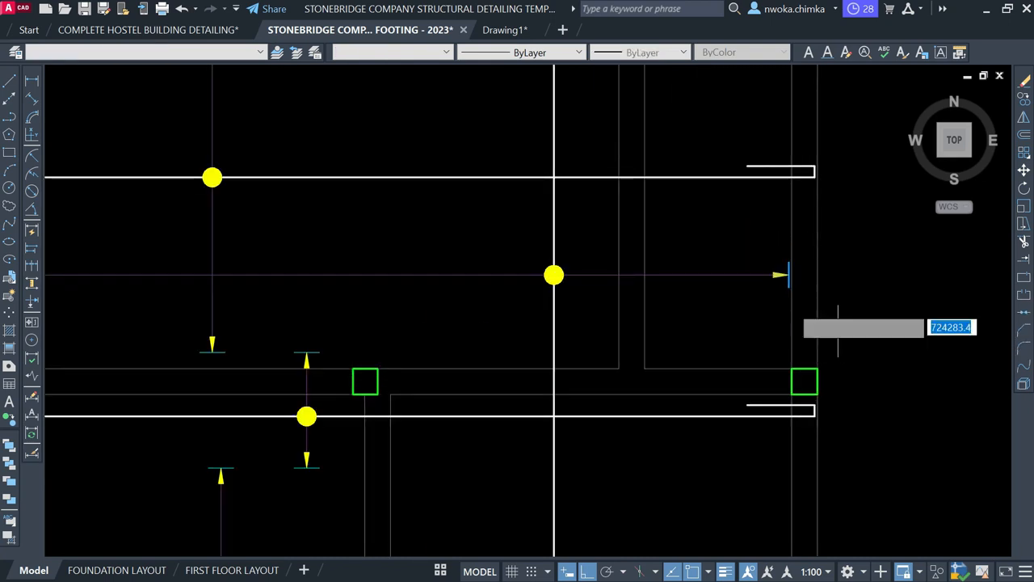
pyautogui.scroll(5, 801, 324)
pyautogui.click(791, 324)
pyautogui.scroll(-5, 808, 278)
pyautogui.scroll(6, 639, 312)
pyautogui.scroll(3, 565, 359)
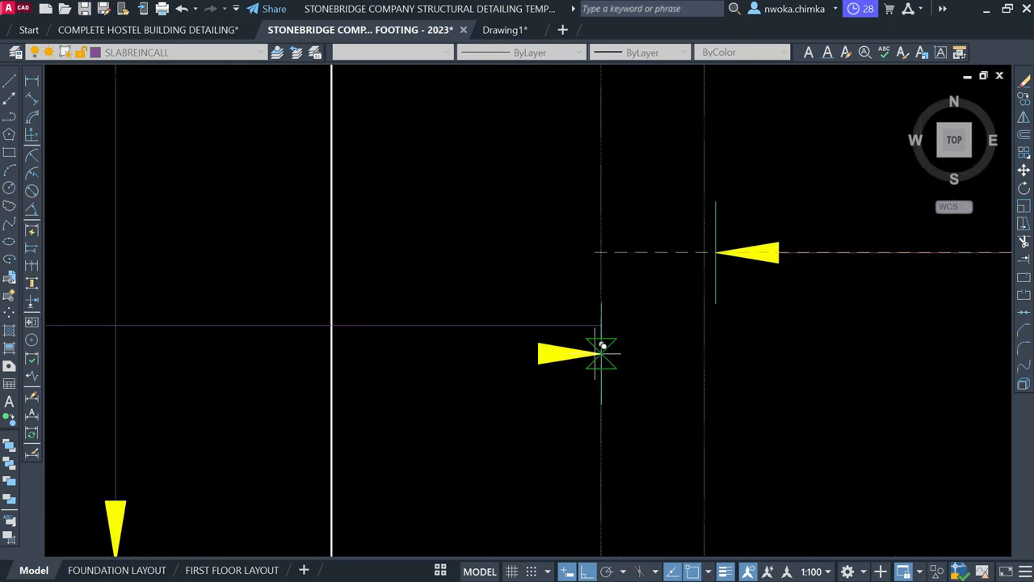
pyautogui.click(601, 326)
pyautogui.press('Escape')
# Move the copied east arrowhead and tick 25 mm west, and trim the call-out line projecting past the tick.
pyautogui.click(512, 240)
pyautogui.click(707, 447)
pyautogui.write('m')
pyautogui.press('Return')
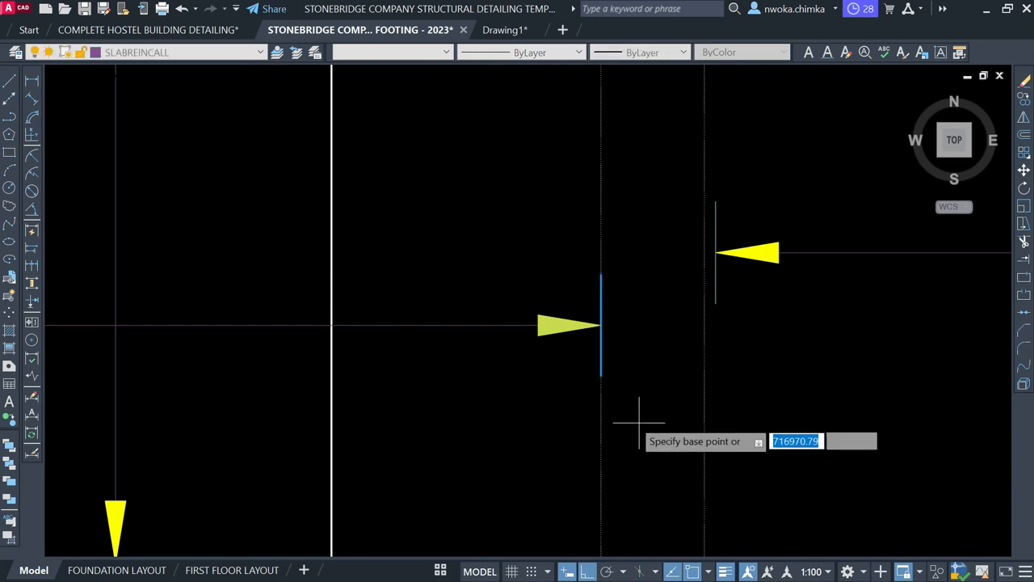
pyautogui.click(600, 358)
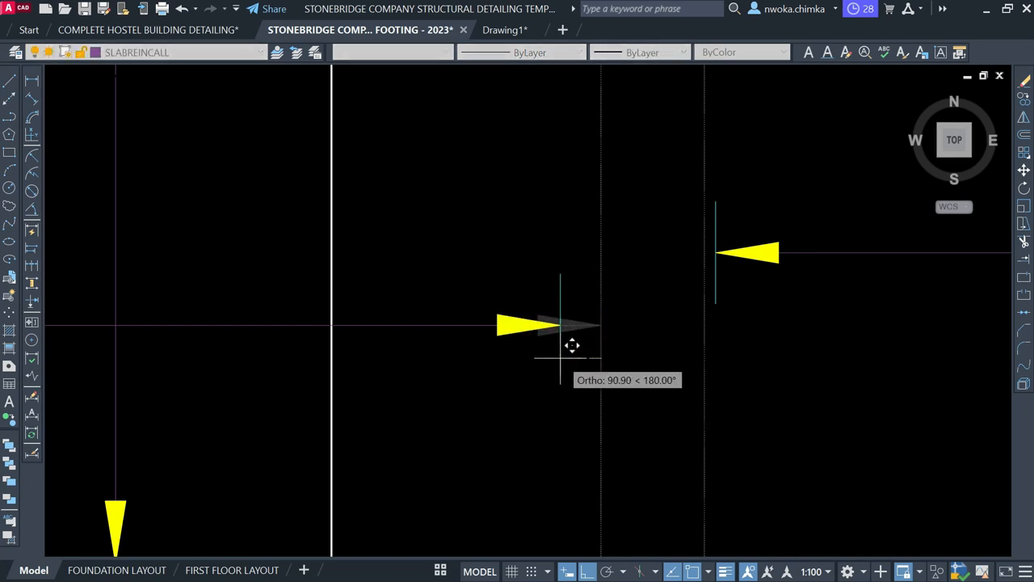
pyautogui.write('25')
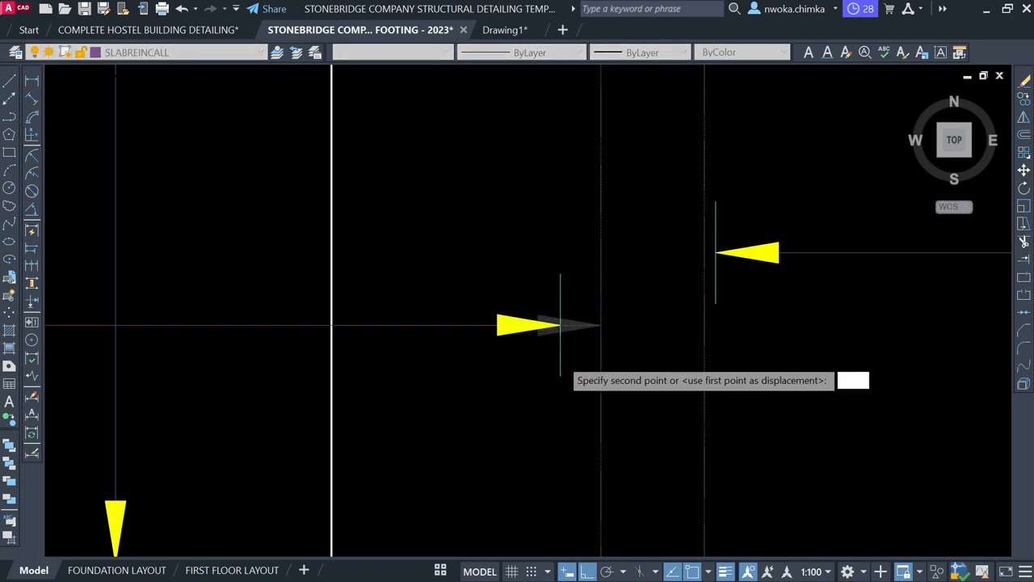
pyautogui.press('Return')
pyautogui.press('Return')
pyautogui.scroll(4, 589, 330)
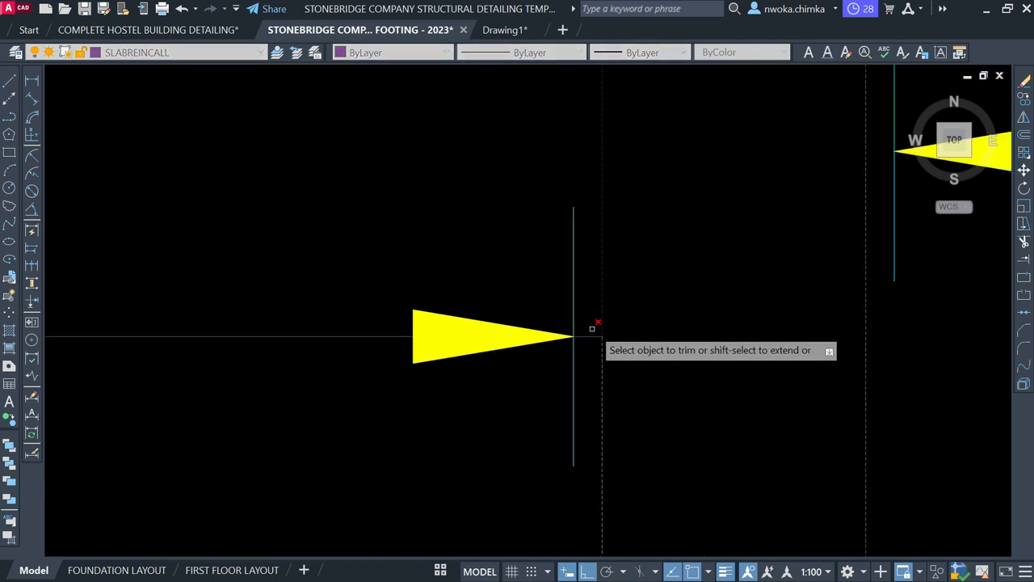
pyautogui.scroll(-8, 658, 353)
pyautogui.scroll(-1, 526, 323)
pyautogui.moveTo(524, 322); pyautogui.dragTo(535, 391, button='middle')
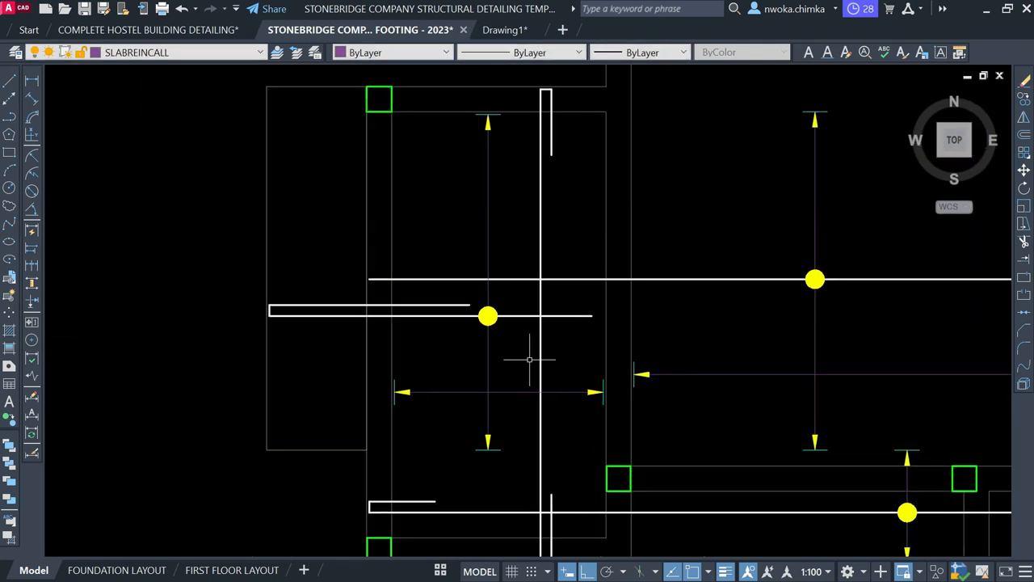
# Copy the narrow bay's yellow dot onto the crossing of its vertical bar and the new horizontal call-out line.
pyautogui.scroll(1, 494, 315)
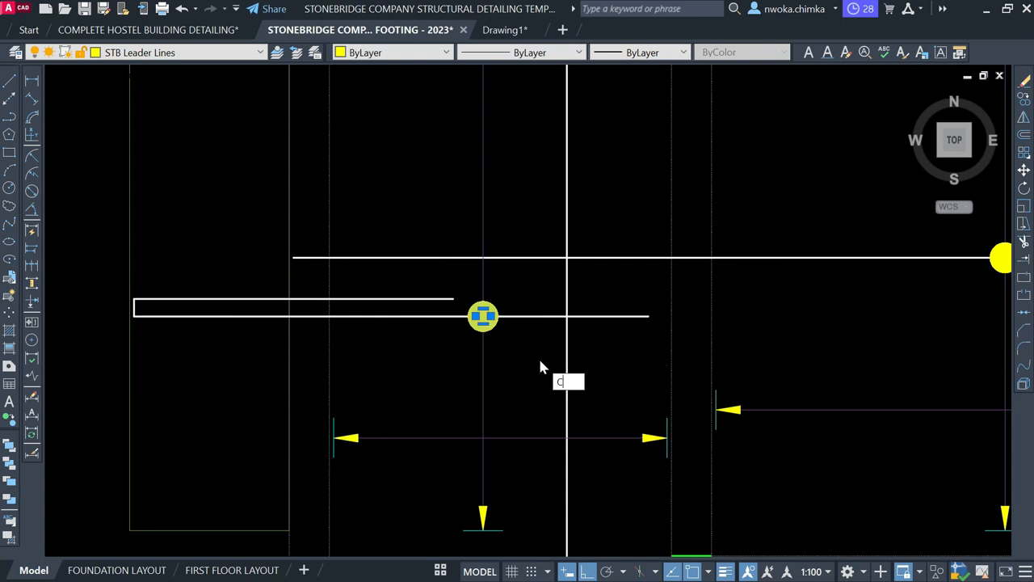
pyautogui.write('co')
pyautogui.press('Return')
pyautogui.scroll(3, 495, 316)
pyautogui.click(447, 310)
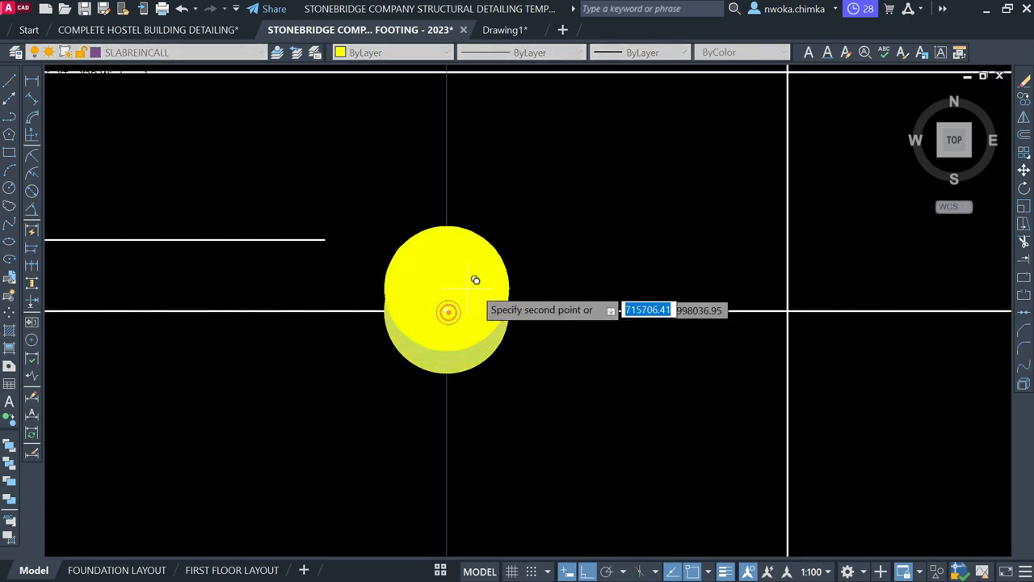
pyautogui.scroll(-4, 492, 280)
pyautogui.click(539, 361)
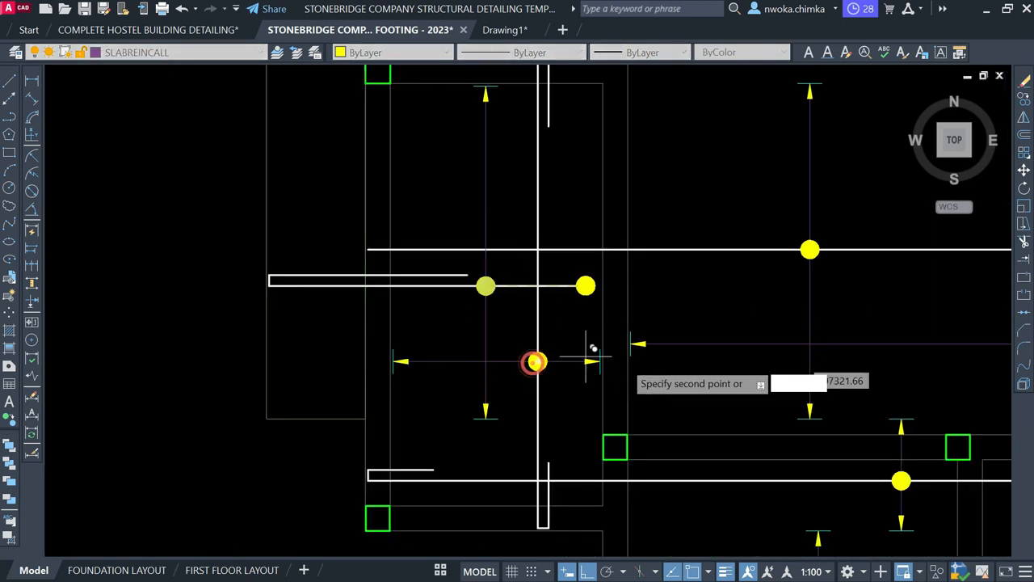
pyautogui.press('Escape')
pyautogui.click(546, 333)
pyautogui.click(531, 325)
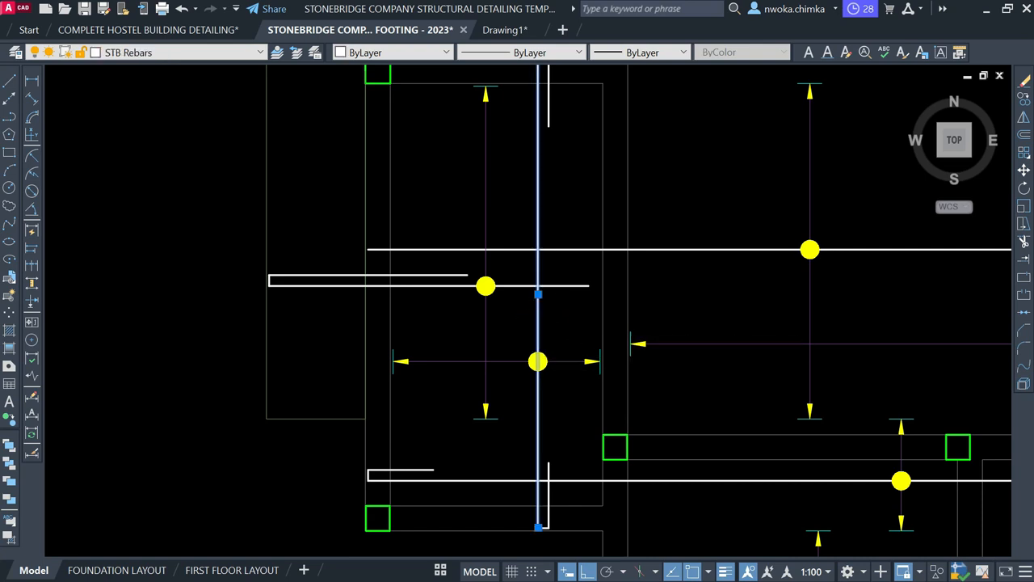
pyautogui.scroll(4, 588, 367)
pyautogui.scroll(-2, 517, 358)
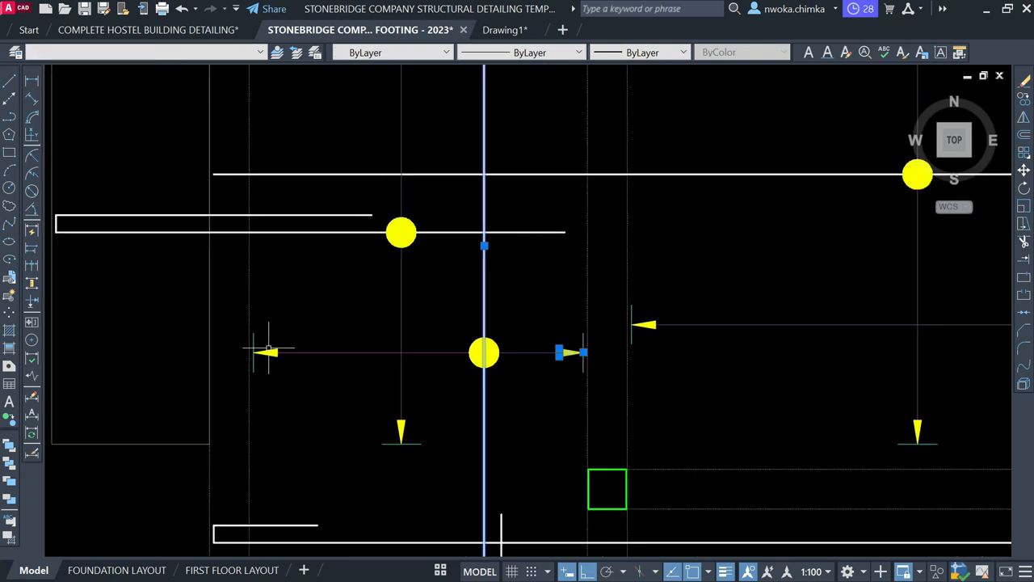
pyautogui.press('Escape')
pyautogui.scroll(-2, 759, 349)
pyautogui.scroll(-2, 573, 257)
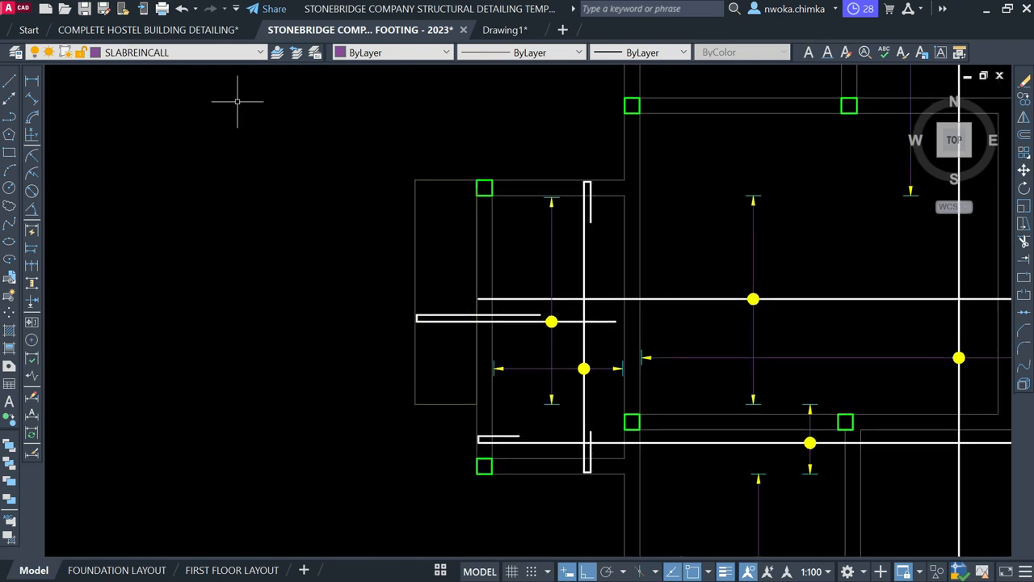
# Make STB Rebars the current layer and draw a vertical bar through the outer west slab strip from its top edge to its bottom edge.
pyautogui.click(194, 53)
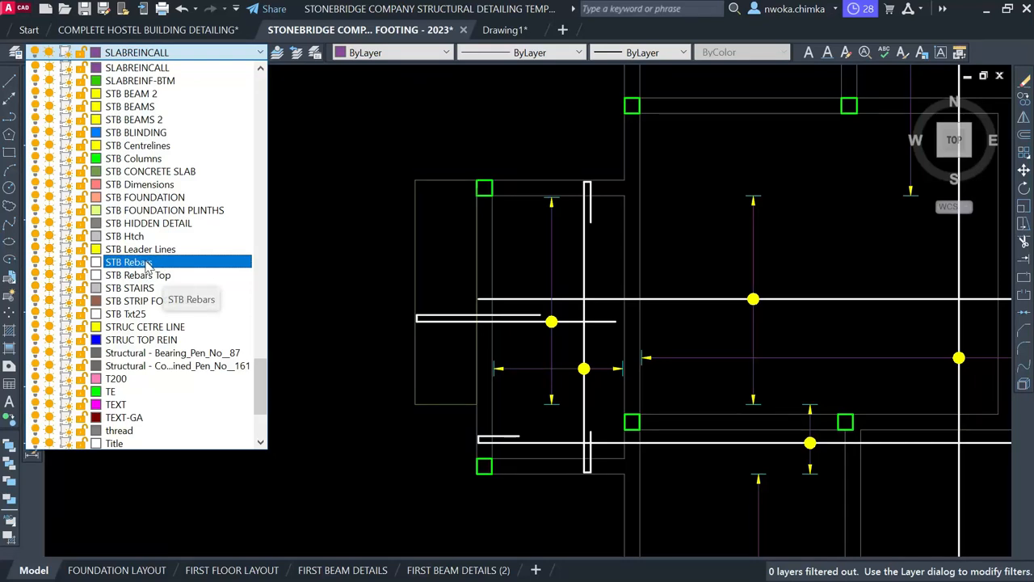
pyautogui.click(146, 262)
pyautogui.write('l')
pyautogui.press('Return')
pyautogui.scroll(2, 485, 231)
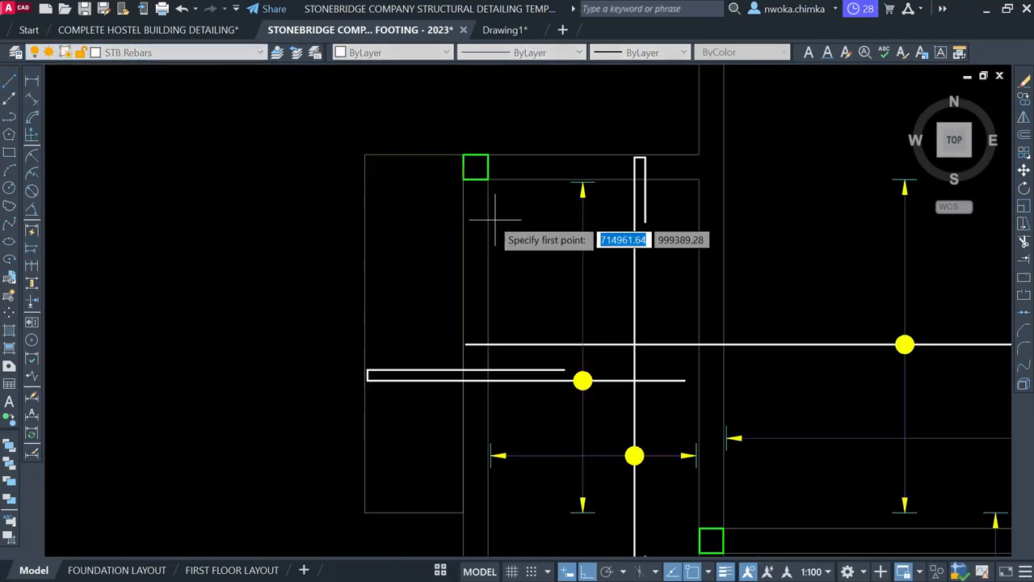
pyautogui.click(416, 154)
pyautogui.click(412, 511)
pyautogui.press('Escape')
pyautogui.click(415, 230)
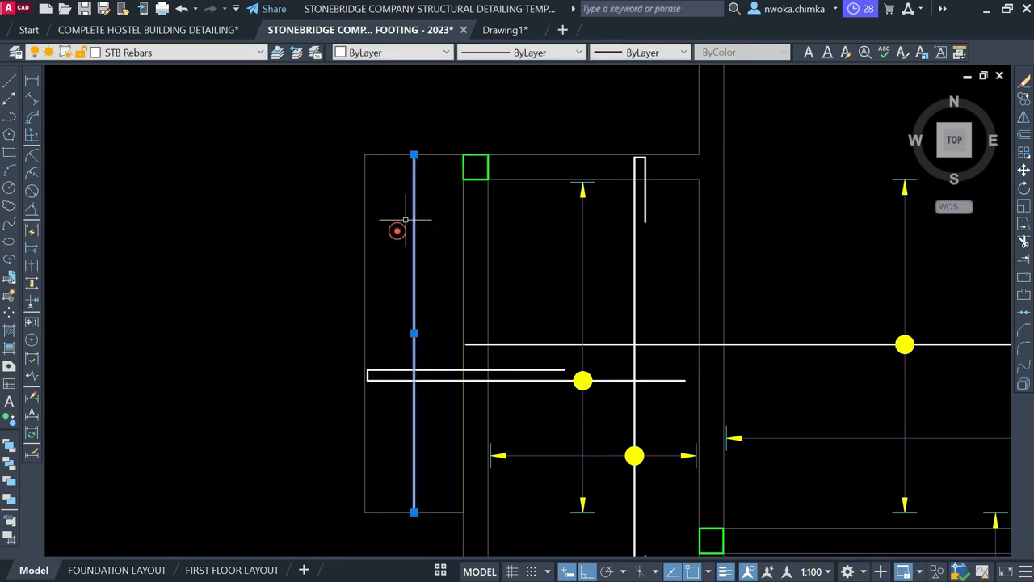
pyautogui.scroll(3, 412, 166)
pyautogui.click(406, 131)
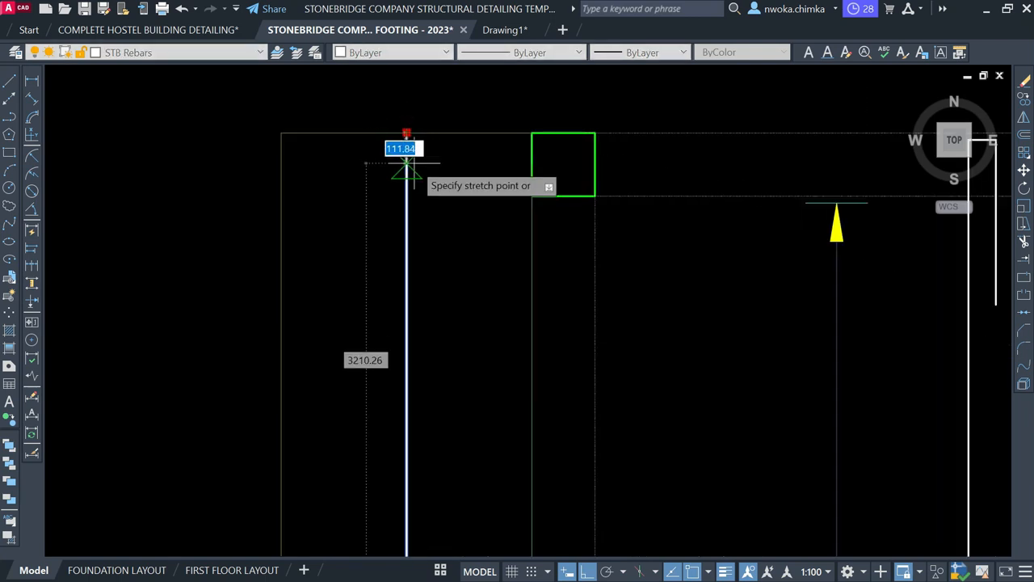
pyautogui.press('Escape')
# Offset the top and bottom edges of the outer west slab strip inward as trimming guides for the vertical bar.
pyautogui.write('O')
pyautogui.press('Return')
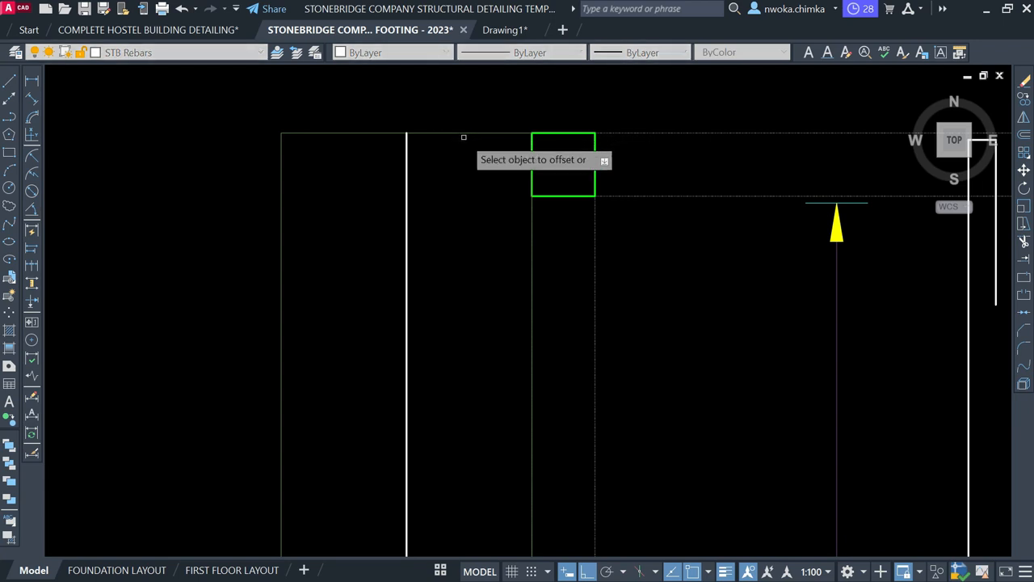
pyautogui.scroll(-5, 466, 162)
pyautogui.scroll(5, 468, 289)
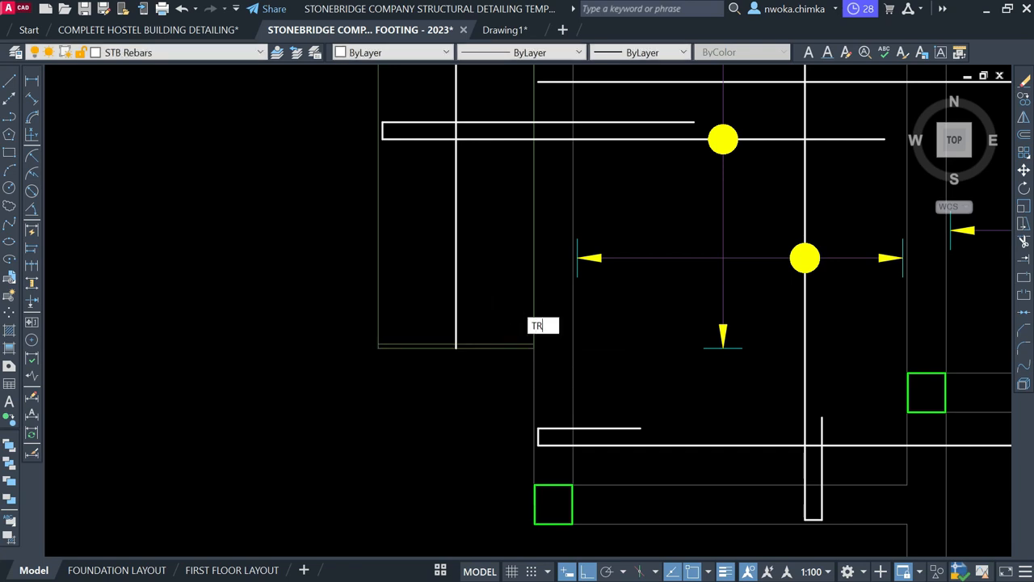
# Trim the vertical bar's lower end back to the bottom offset guide and delete that guide line.
pyautogui.write('TR')
pyautogui.press('Return')
pyautogui.scroll(5, 442, 347)
pyautogui.press('Escape')
pyautogui.click(548, 335)
pyautogui.press('Delete')
# Trim the vertical bar's upper end back to the top offset guide in the outer west strip and delete that guide line.
pyautogui.scroll(-5, 522, 433)
pyautogui.moveTo(562, 309); pyautogui.dragTo(573, 580, button='middle')
pyautogui.moveTo(544, 81); pyautogui.dragTo(532, 233, button='middle')
pyautogui.scroll(5, 532, 230)
pyautogui.press('Return')
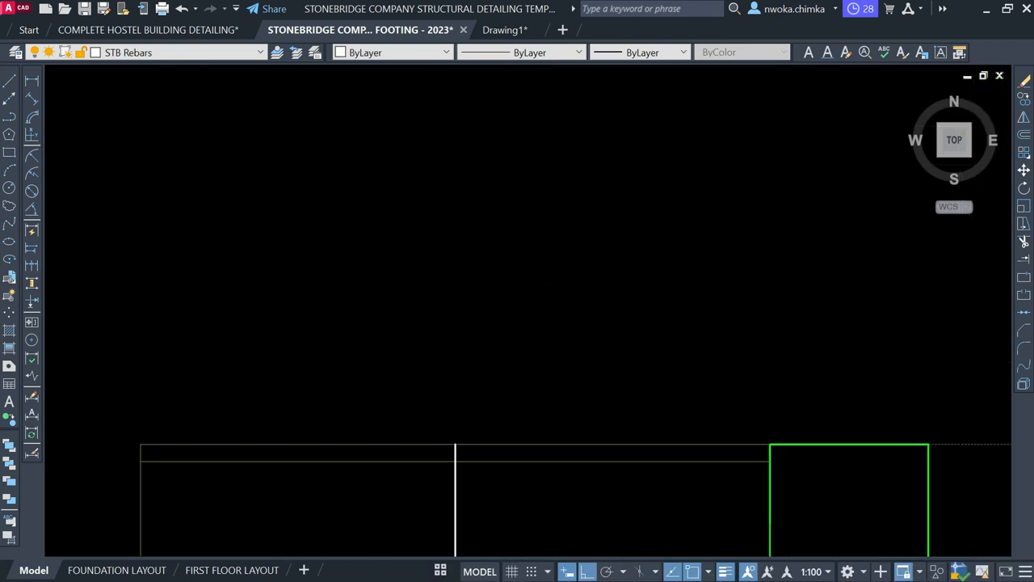
pyautogui.click(455, 451)
pyautogui.click(524, 462)
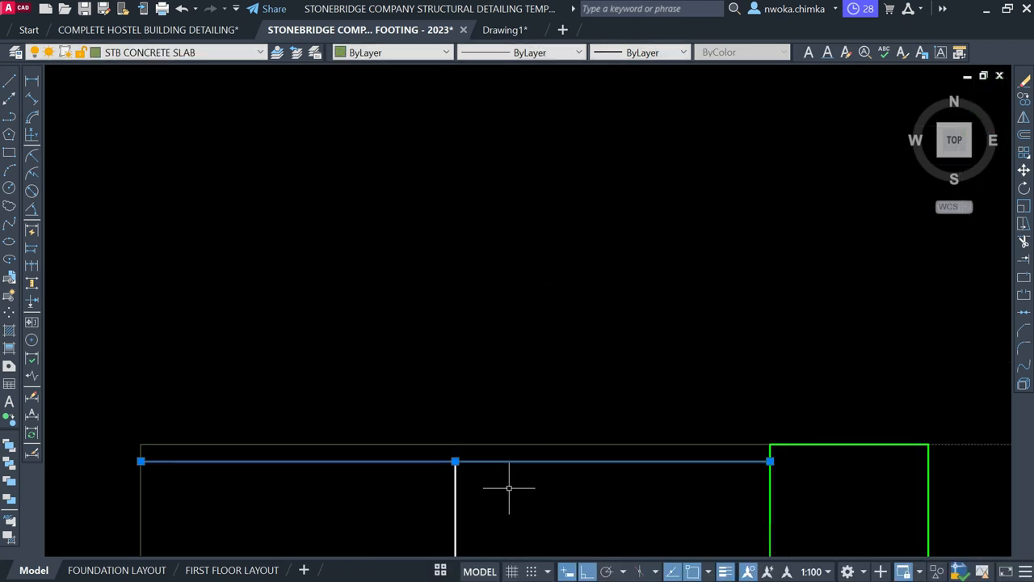
pyautogui.write('E')
pyautogui.press('Return')
pyautogui.scroll(-5, 450, 254)
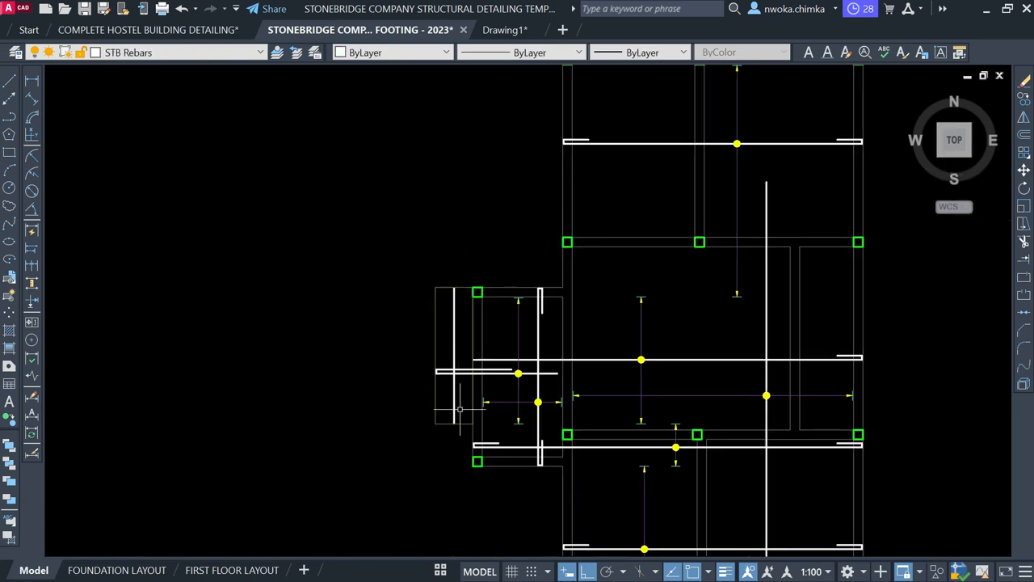
# Make SLABREINCALL the current layer and draw a horizontal call-out line across the outer west slab strip from edge to edge.
pyautogui.scroll(4, 457, 404)
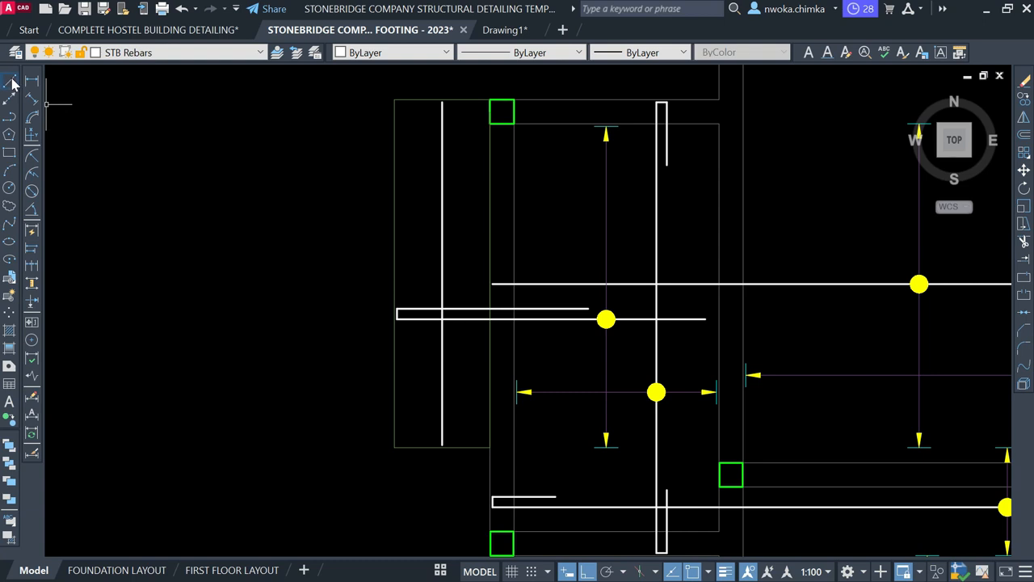
pyautogui.click(236, 54)
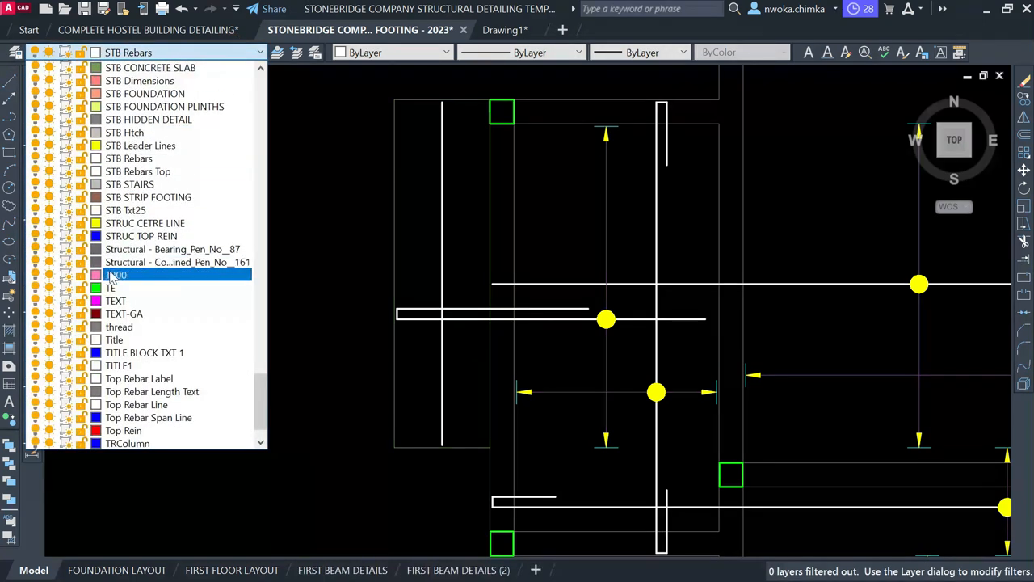
pyautogui.scroll(3, 142, 199)
pyautogui.scroll(3, 143, 199)
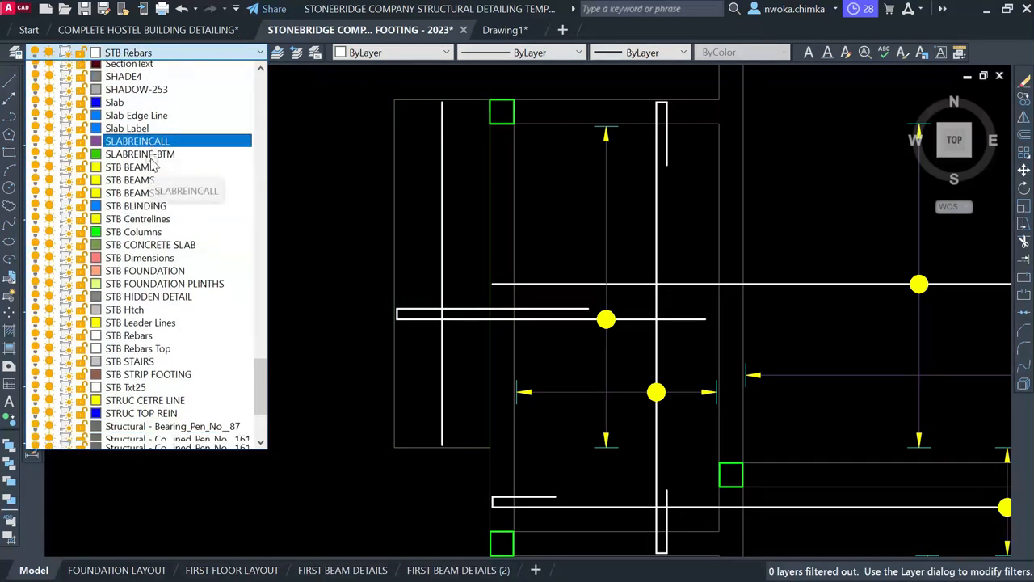
pyautogui.click(147, 142)
pyautogui.scroll(2, 402, 230)
pyautogui.click(382, 220)
pyautogui.click(625, 220)
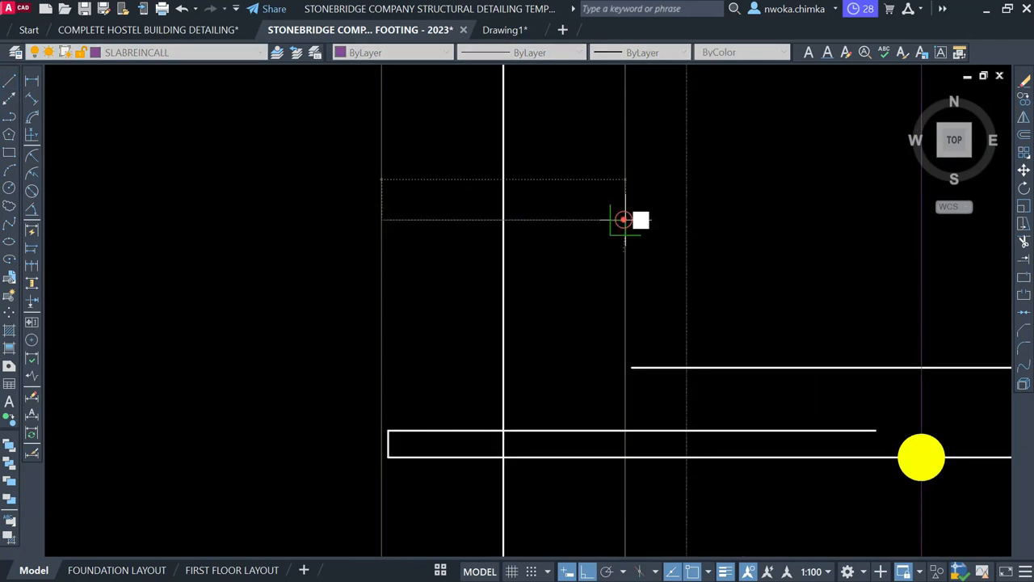
pyautogui.press('Escape')
pyautogui.scroll(-3, 584, 275)
pyautogui.scroll(2, 439, 272)
pyautogui.click(401, 258)
pyautogui.click(624, 352)
pyautogui.write('CI')
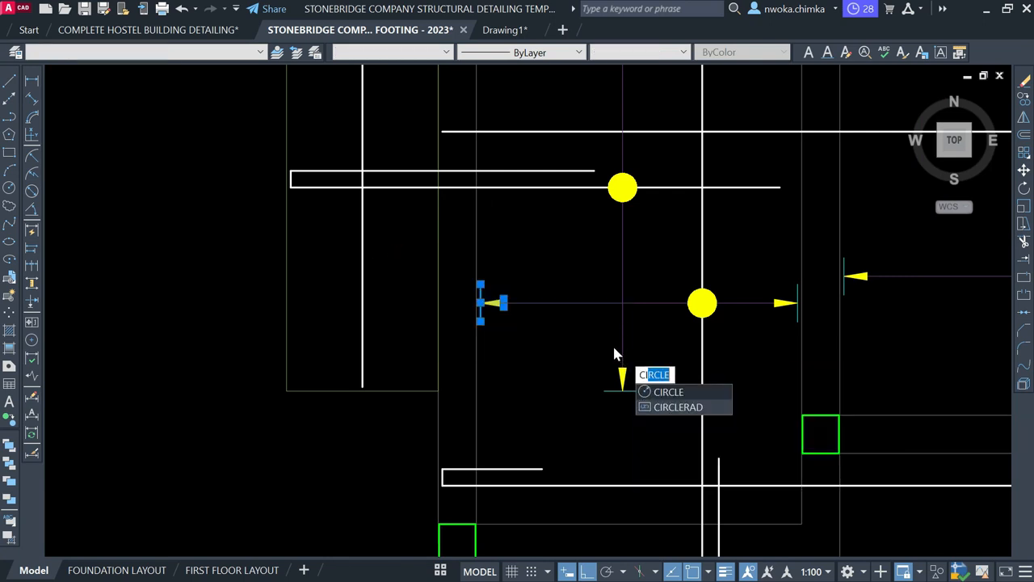
pyautogui.write('O')
pyautogui.press('Escape')
pyautogui.press('Escape')
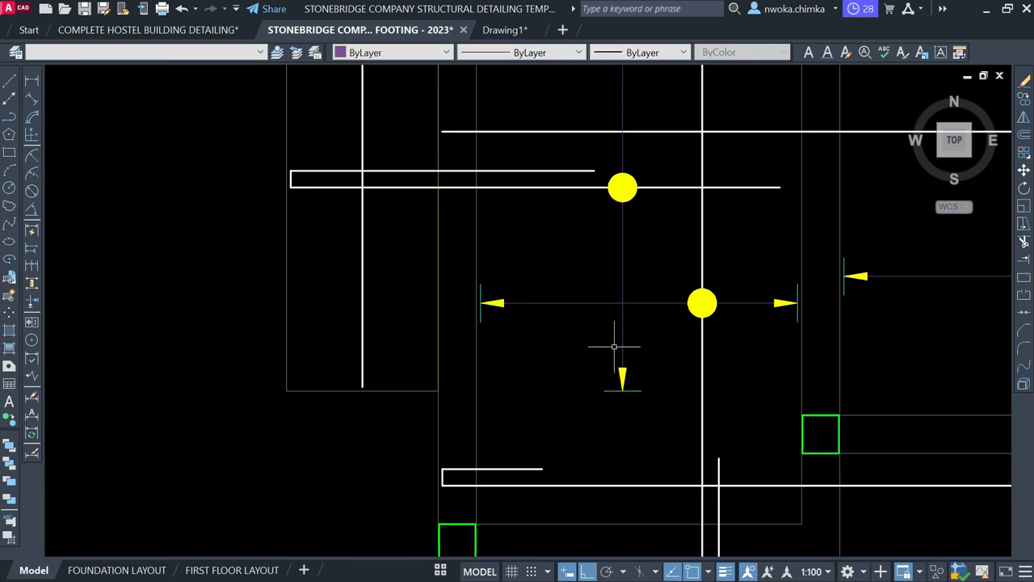
pyautogui.click(463, 259)
pyautogui.click(587, 374)
pyautogui.write('CO')
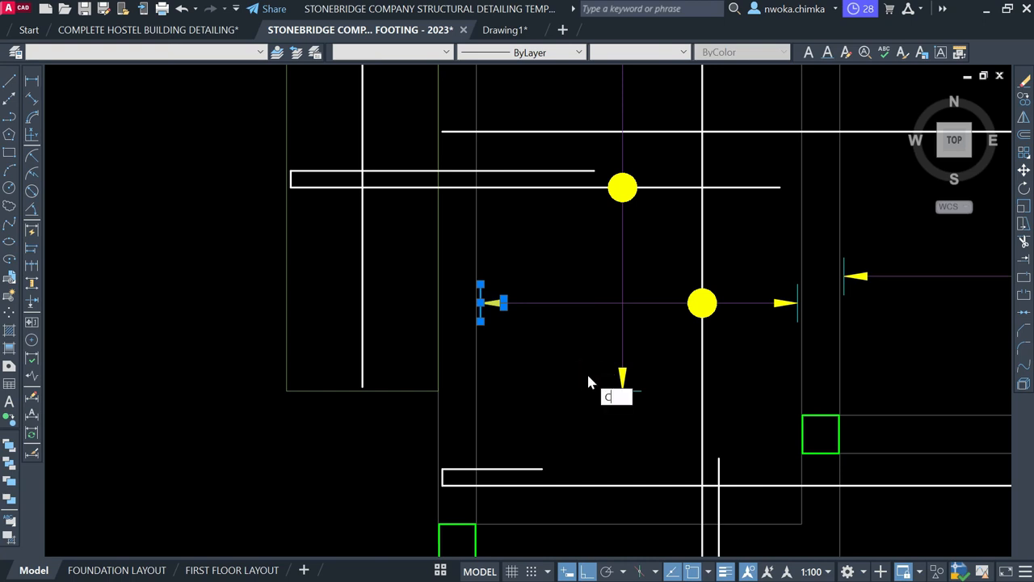
pyautogui.press('space')
pyautogui.scroll(8, 485, 306)
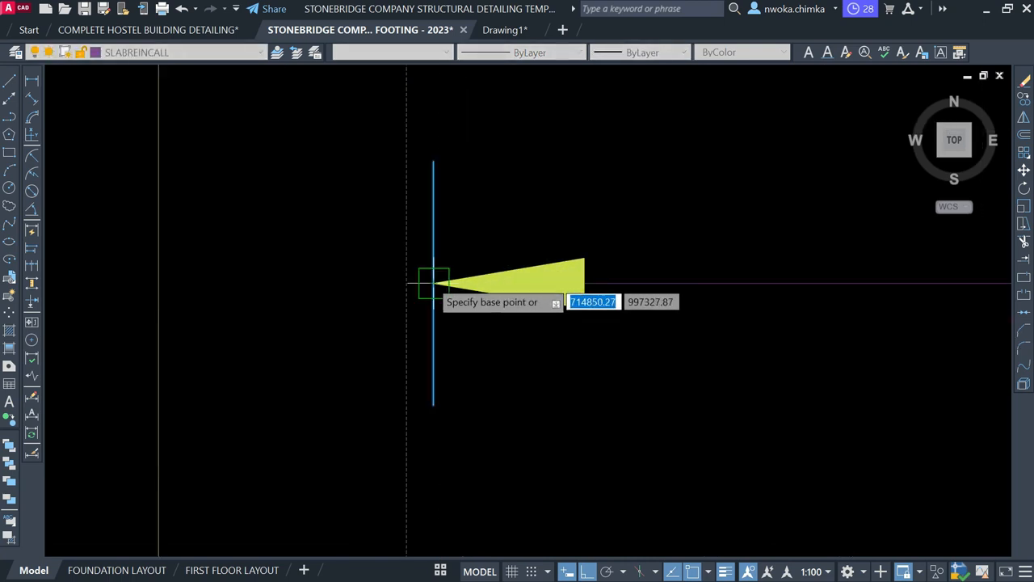
pyautogui.press('Escape')
pyautogui.scroll(-2, 449, 228)
# Copy the narrow bay's west arrowhead and end tick to the west end of the outer strip's new call-out line.
pyautogui.click(374, 170)
pyautogui.click(677, 416)
pyautogui.write('co')
pyautogui.press('space')
pyautogui.scroll(4, 449, 257)
pyautogui.click(455, 273)
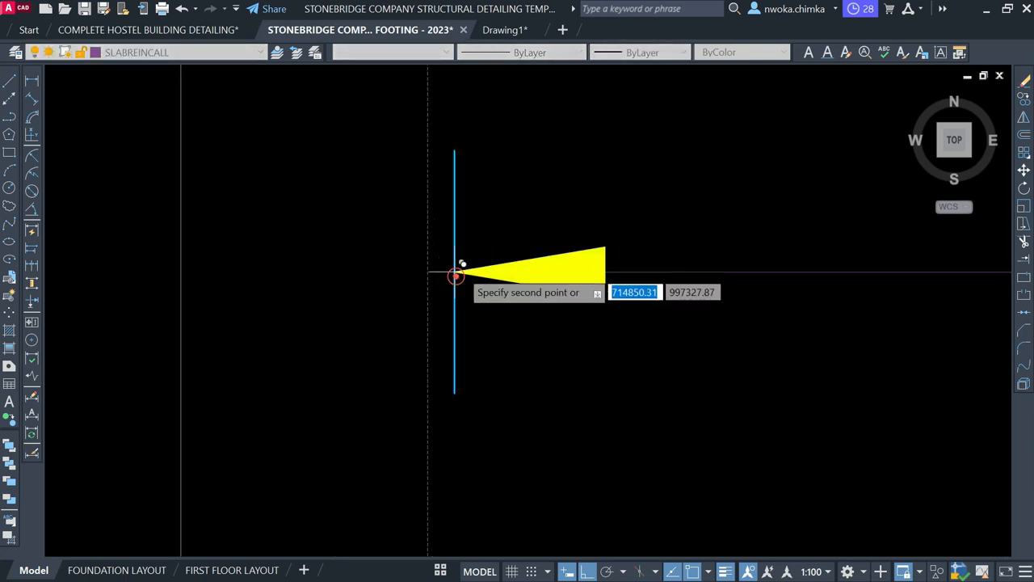
pyautogui.scroll(-3, 623, 358)
pyautogui.scroll(4, 471, 248)
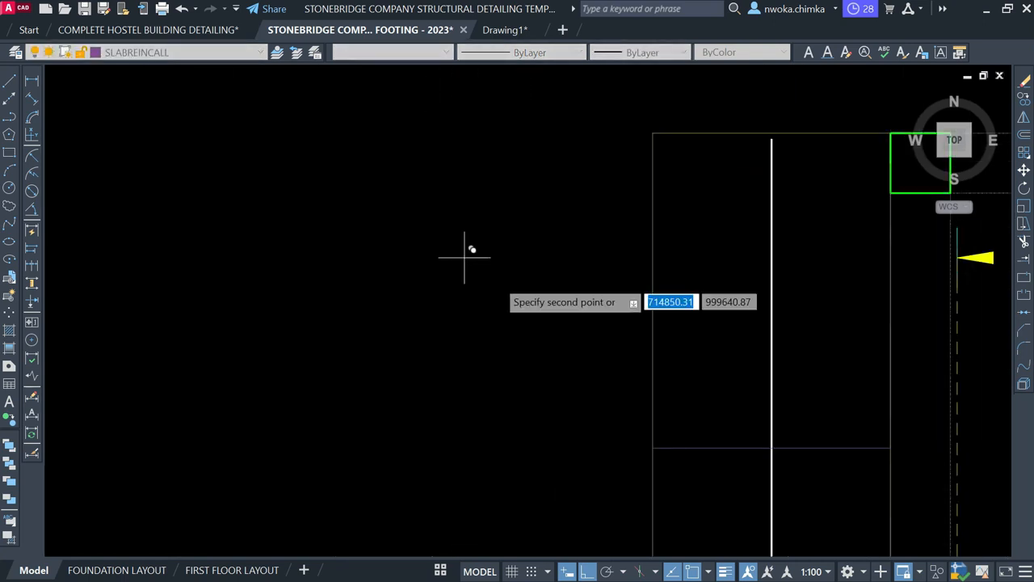
pyautogui.scroll(2, 711, 437)
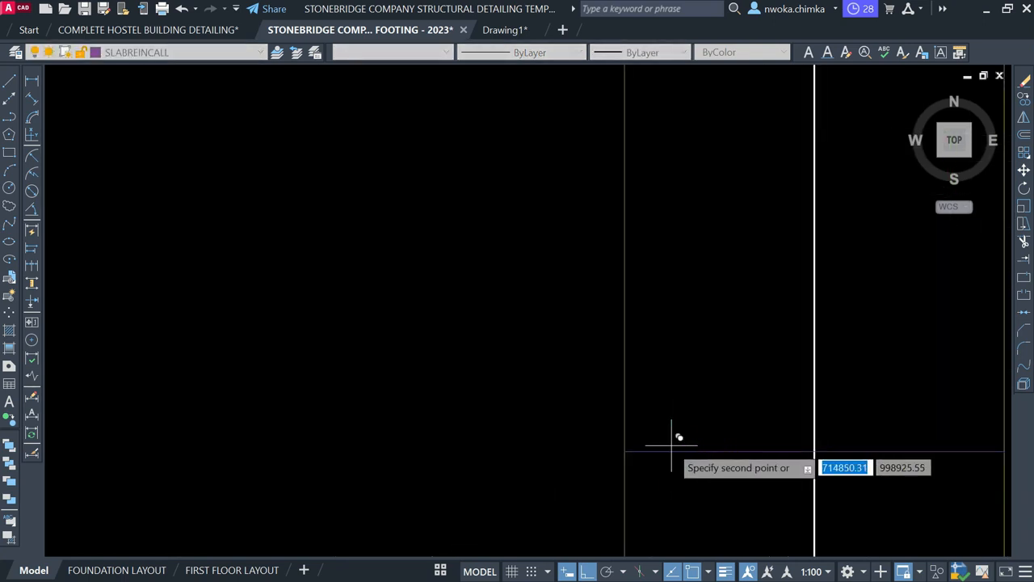
pyautogui.click(627, 445)
pyautogui.press('Escape')
# Try to move the copied west arrowhead and tick inward by eye from the strip's west edge, and undo the move.
pyautogui.scroll(-2, 543, 297)
pyautogui.click(501, 279)
pyautogui.click(612, 409)
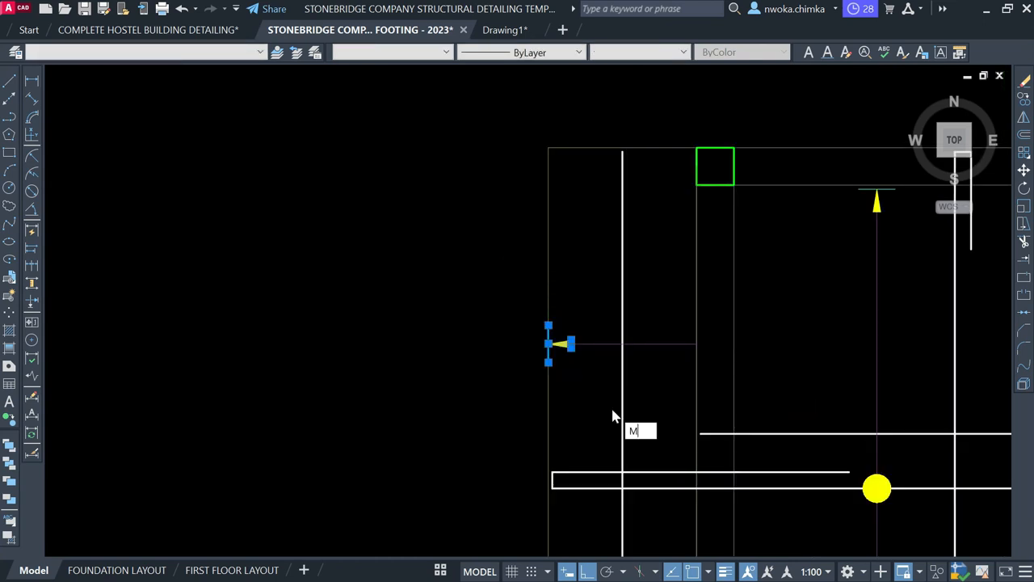
pyautogui.press('Return')
pyautogui.scroll(3, 543, 351)
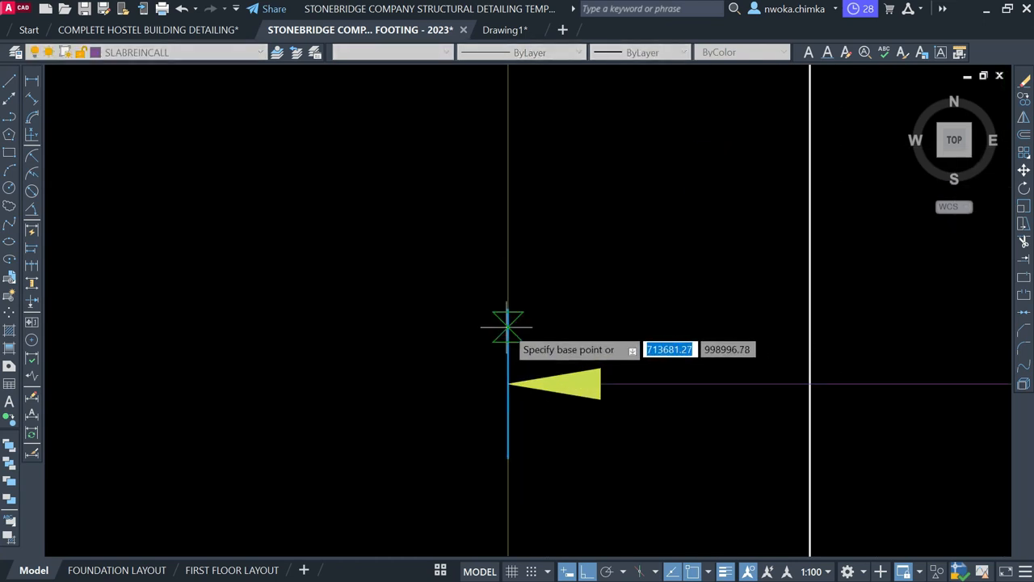
pyautogui.click(507, 328)
pyautogui.click(598, 333)
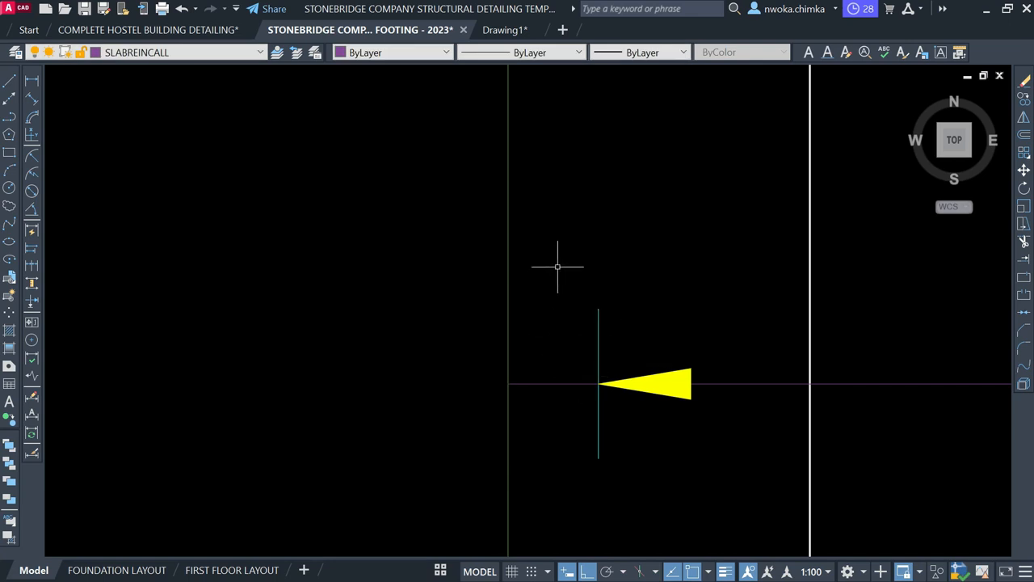
pyautogui.hotkey('ctrl', 'z')
# Move the copied west arrowhead and tick 25 units inward from the outer strip's west edge.
pyautogui.click(535, 278)
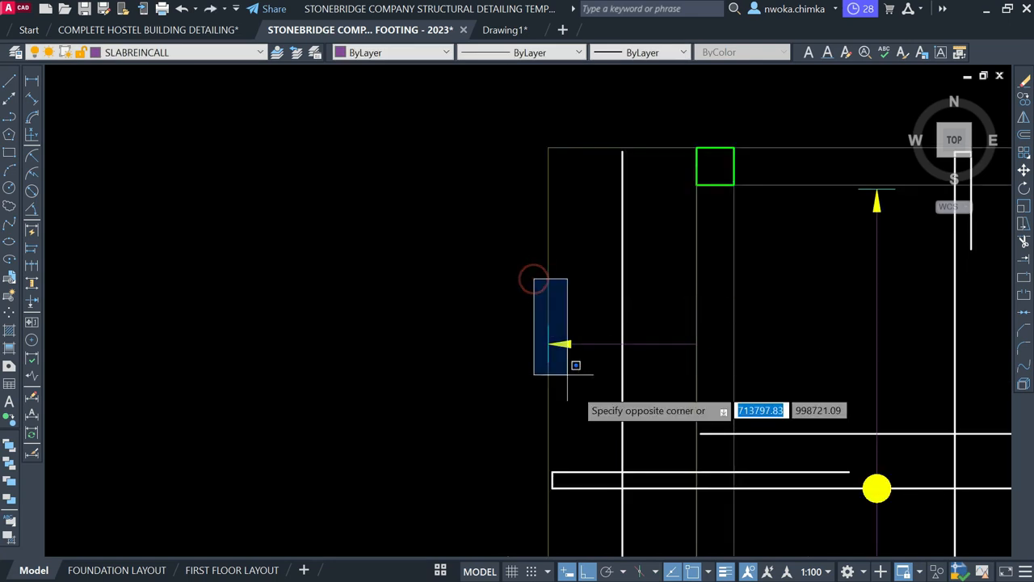
pyautogui.click(610, 415)
pyautogui.write('M')
pyautogui.press('Return')
pyautogui.scroll(3, 548, 350)
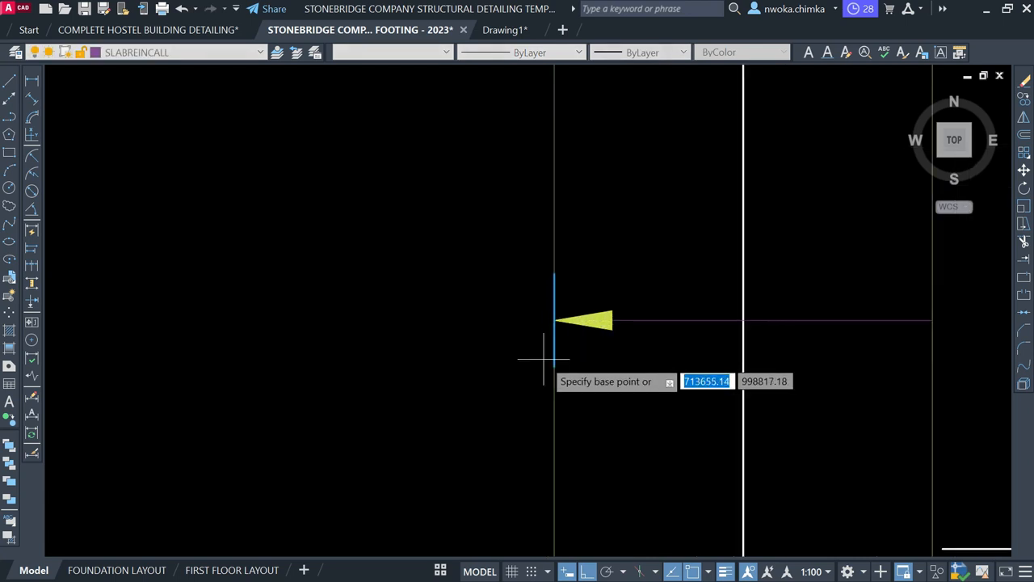
pyautogui.click(554, 352)
pyautogui.write('25')
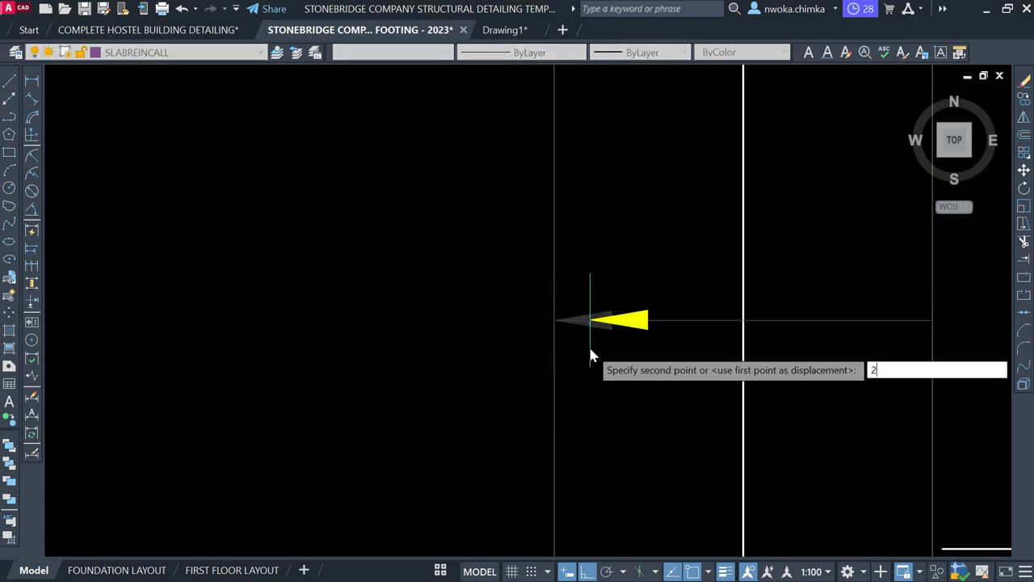
pyautogui.press('Return')
# Trim the west end of the outer strip's call-out line back to its end tick.
pyautogui.write('T')
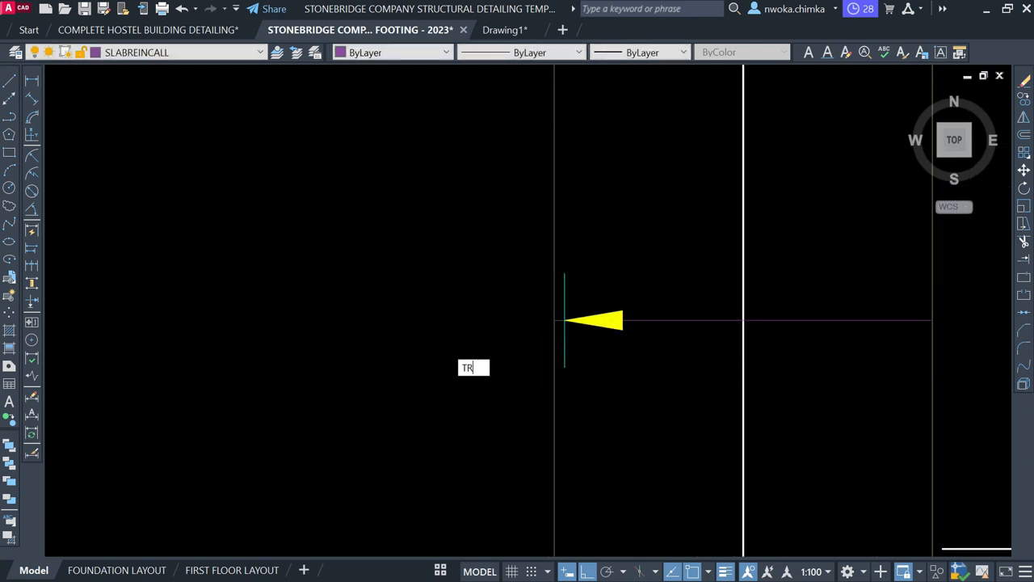
pyautogui.write('R')
pyautogui.press('Return')
pyautogui.scroll(5, 582, 315)
pyautogui.scroll(-7, 433, 309)
# Copy the narrow bay's east arrowhead and end tick to the east end of the outer strip's call-out line.
pyautogui.scroll(-5, 433, 309)
pyautogui.scroll(2, 616, 418)
pyautogui.scroll(3, 702, 363)
pyautogui.click(667, 396)
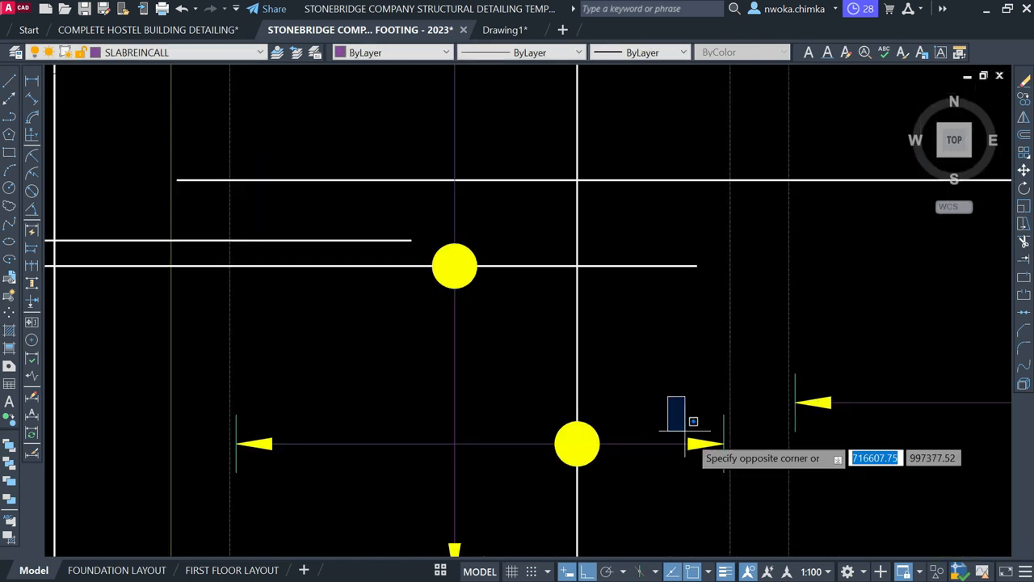
pyautogui.click(757, 485)
pyautogui.write('co')
pyautogui.press('Return')
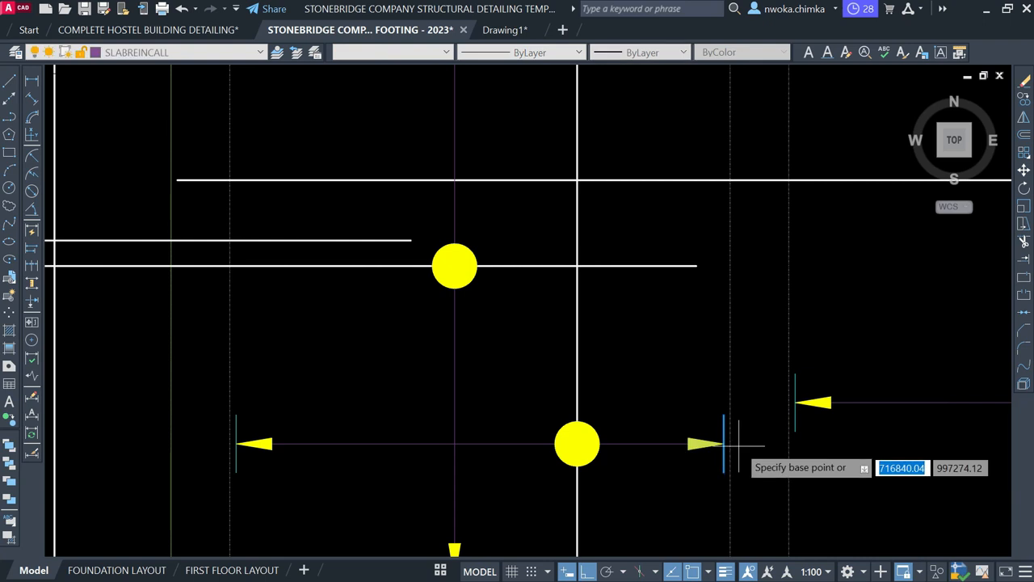
pyautogui.scroll(4, 728, 443)
pyautogui.click(702, 443)
pyautogui.scroll(-5, 720, 440)
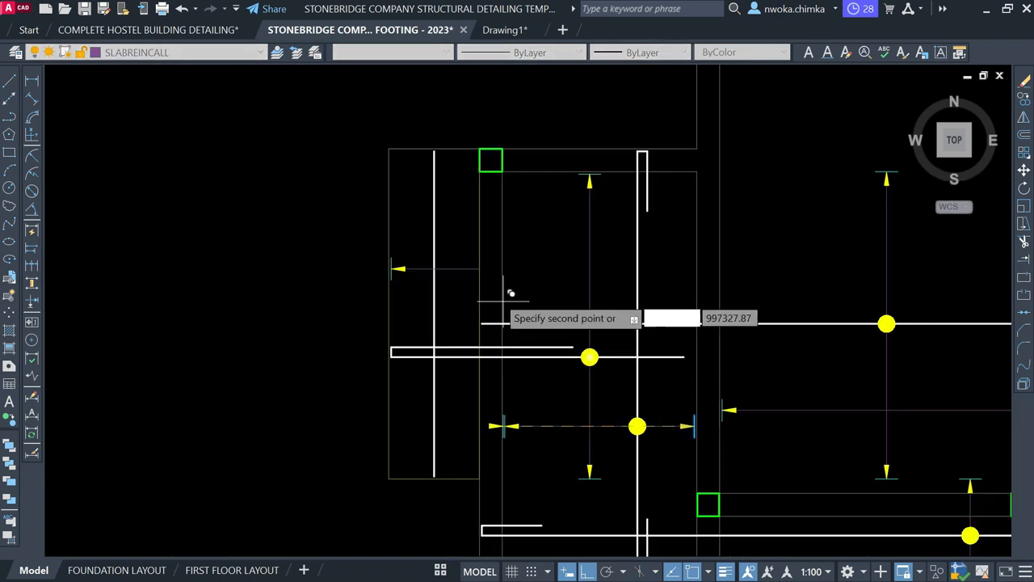
pyautogui.scroll(5, 461, 259)
pyautogui.click(534, 278)
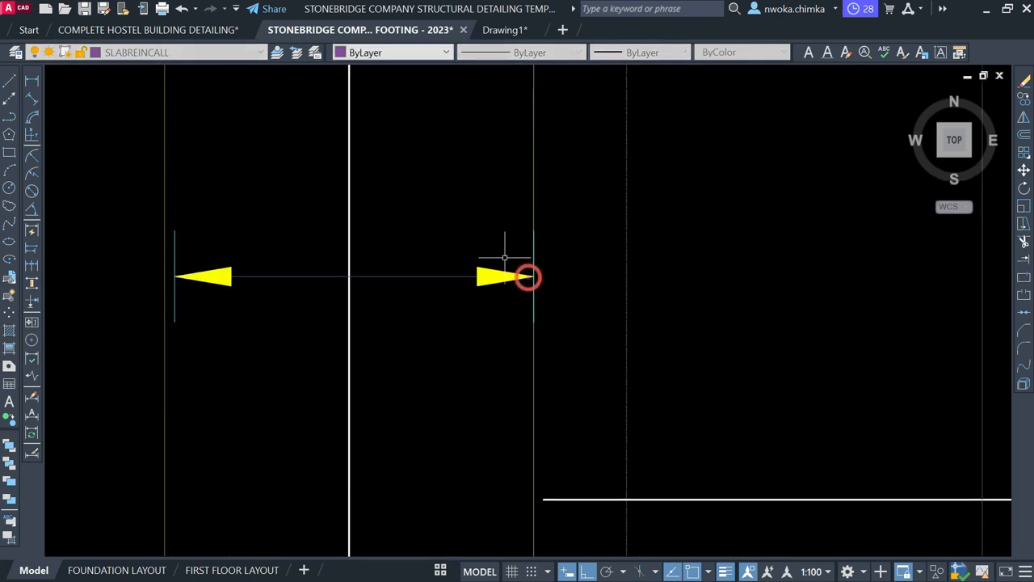
# Move the copied east arrowhead and tick inward from the outer strip's east edge by the same distance as the west pair.
pyautogui.click(474, 231)
pyautogui.click(593, 376)
pyautogui.click(475, 212)
pyautogui.click(600, 380)
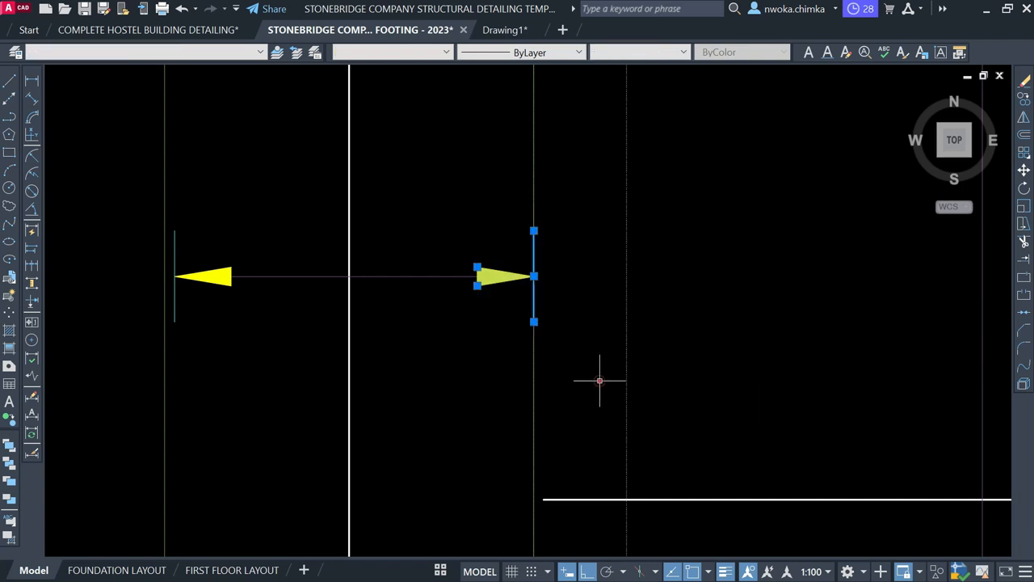
pyautogui.write('m')
pyautogui.press('Return')
pyautogui.click(533, 302)
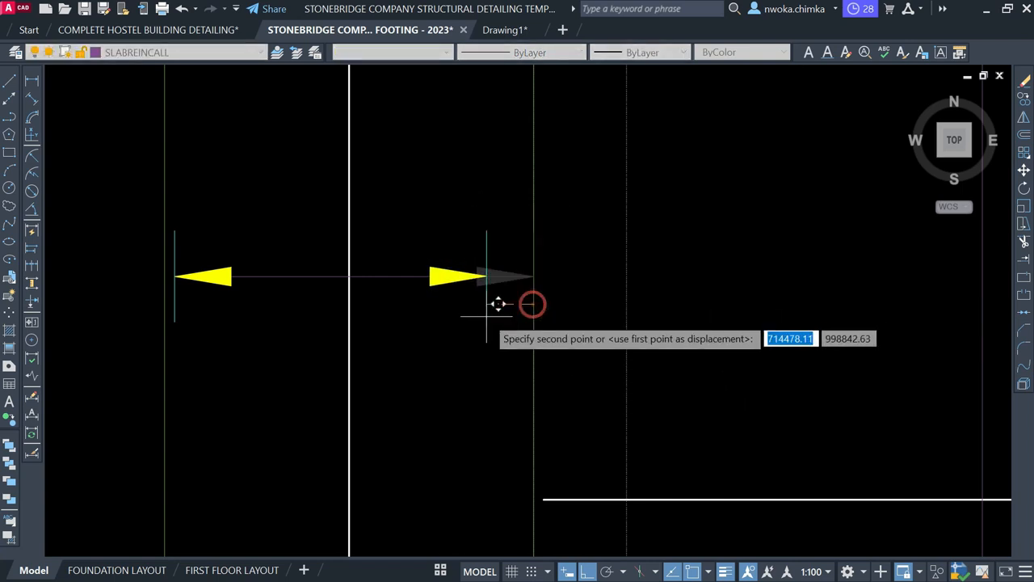
pyautogui.write('12')
pyautogui.press('Return')
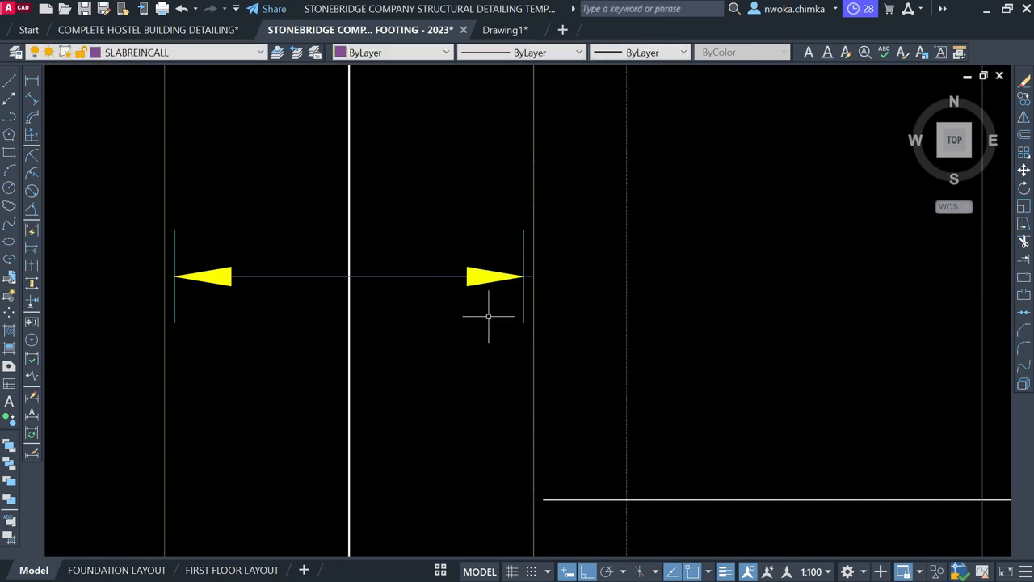
# Trim the east end of the outer strip's call-out line back to its end tick.
pyautogui.write('TR')
pyautogui.press('Return')
pyautogui.scroll(5, 536, 273)
pyautogui.scroll(-8, 557, 266)
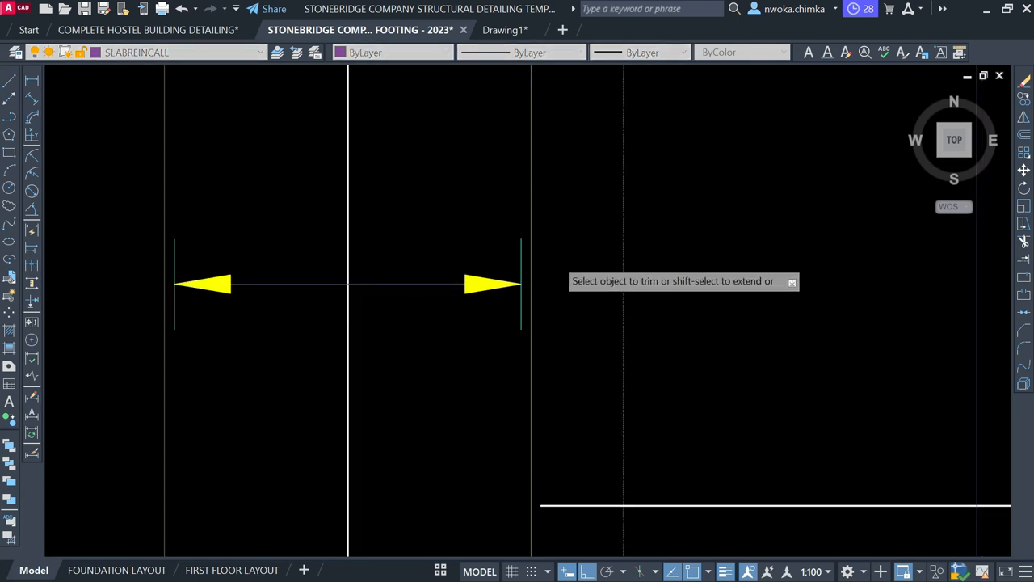
# Copy the narrow bay's upper yellow dot onto the crossing of the outer strip's vertical bar and call-out line.
pyautogui.scroll(4, 776, 404)
pyautogui.click(696, 348)
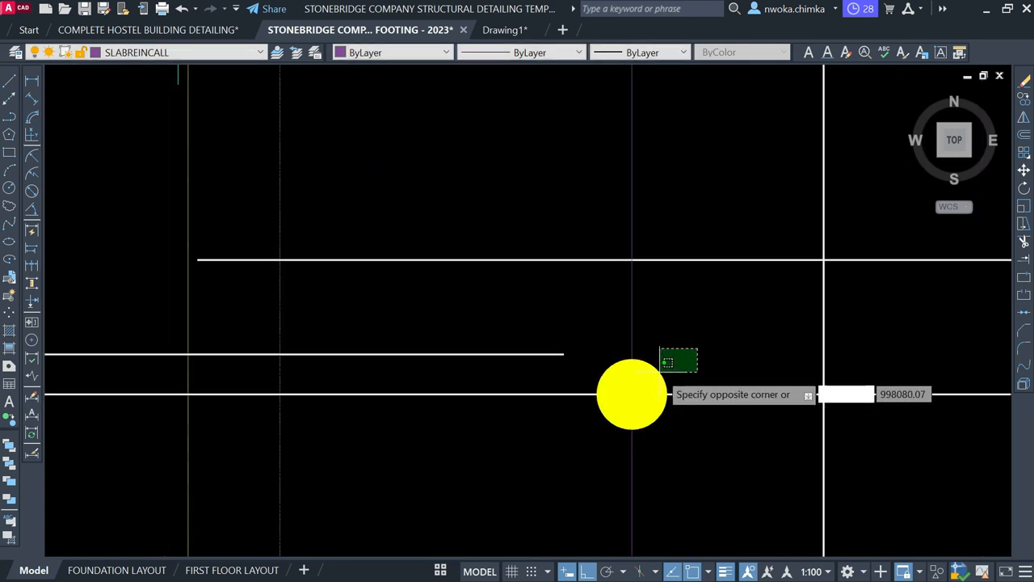
pyautogui.click(656, 372)
pyautogui.write('CO')
pyautogui.press('Return')
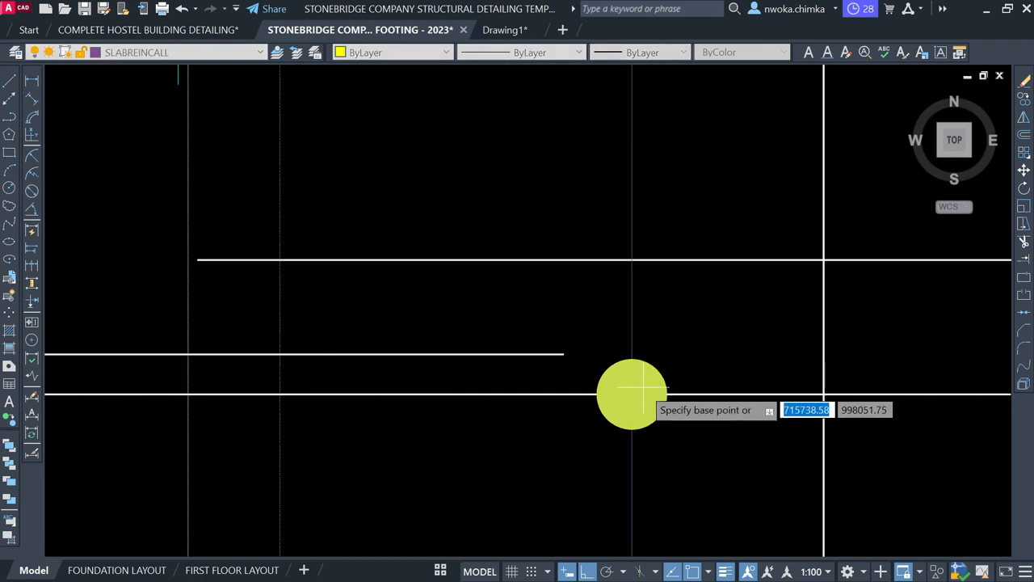
pyautogui.click(634, 393)
pyautogui.scroll(-4, 640, 387)
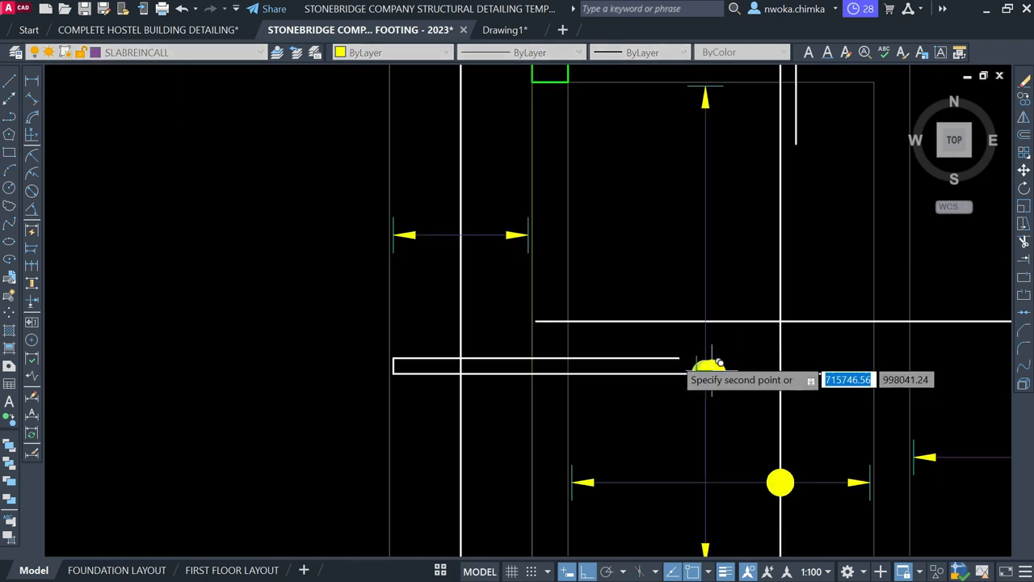
pyautogui.click(469, 227)
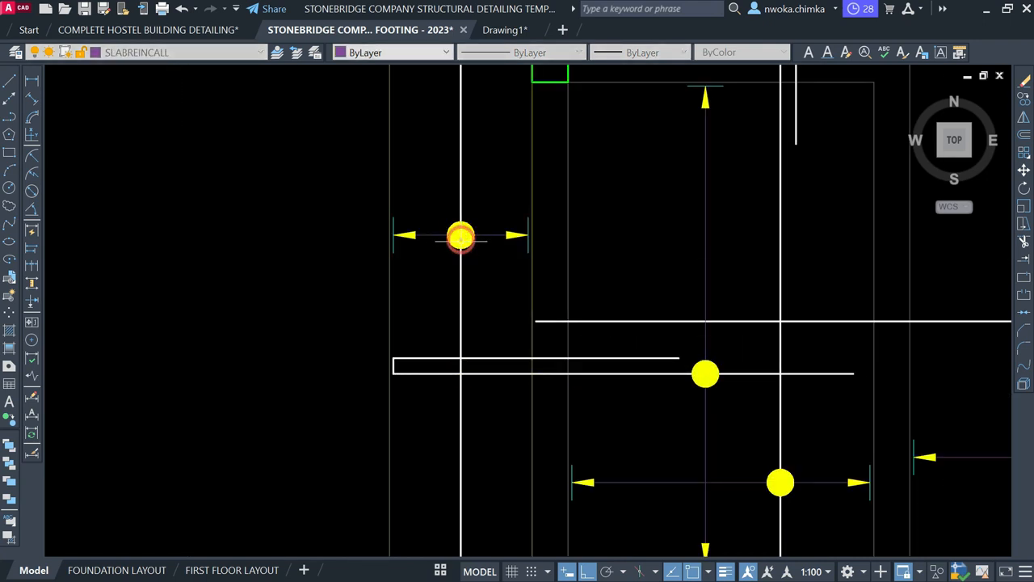
# Inspect the long vertical bar and the beam edges that bound its horizontal call-out range in the central bay.
pyautogui.scroll(-6, 504, 233)
pyautogui.click(656, 283)
pyautogui.scroll(-2, 667, 281)
pyautogui.scroll(2, 669, 386)
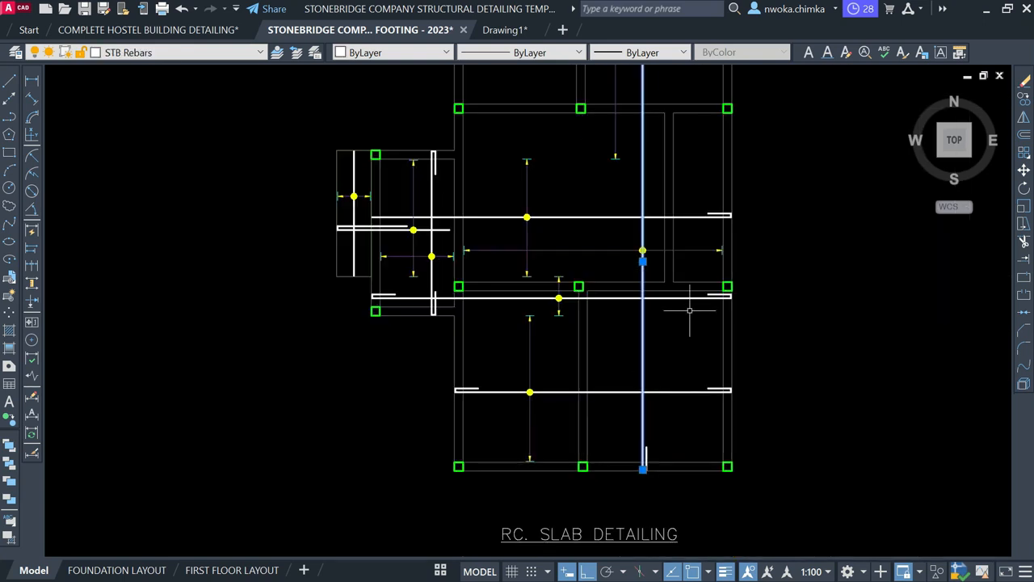
pyautogui.press('Escape')
pyautogui.click(752, 261)
pyautogui.click(718, 267)
pyautogui.scroll(2, 477, 281)
pyautogui.click(465, 269)
pyautogui.click(438, 269)
pyautogui.scroll(-2, 486, 264)
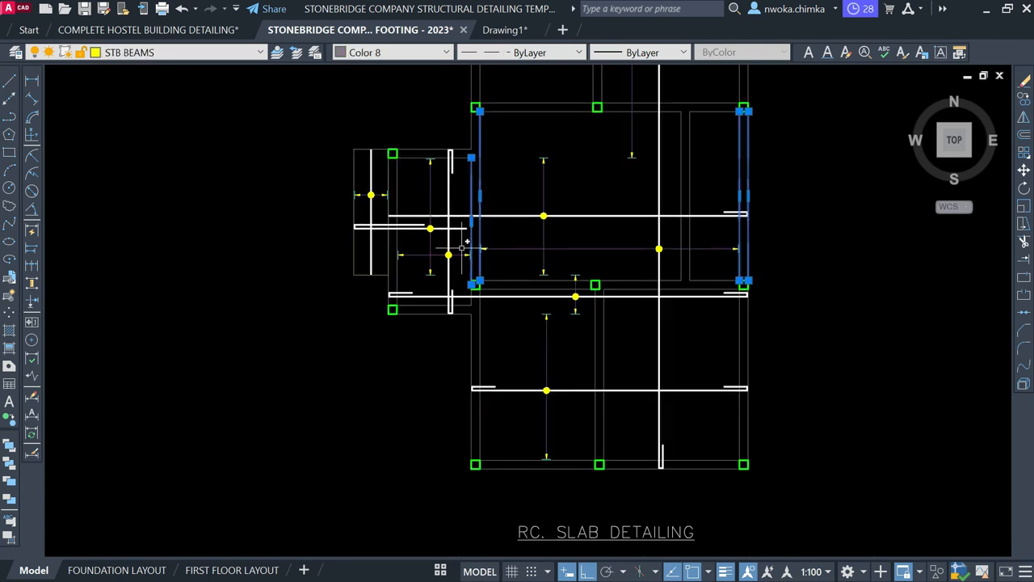
pyautogui.scroll(2, 456, 188)
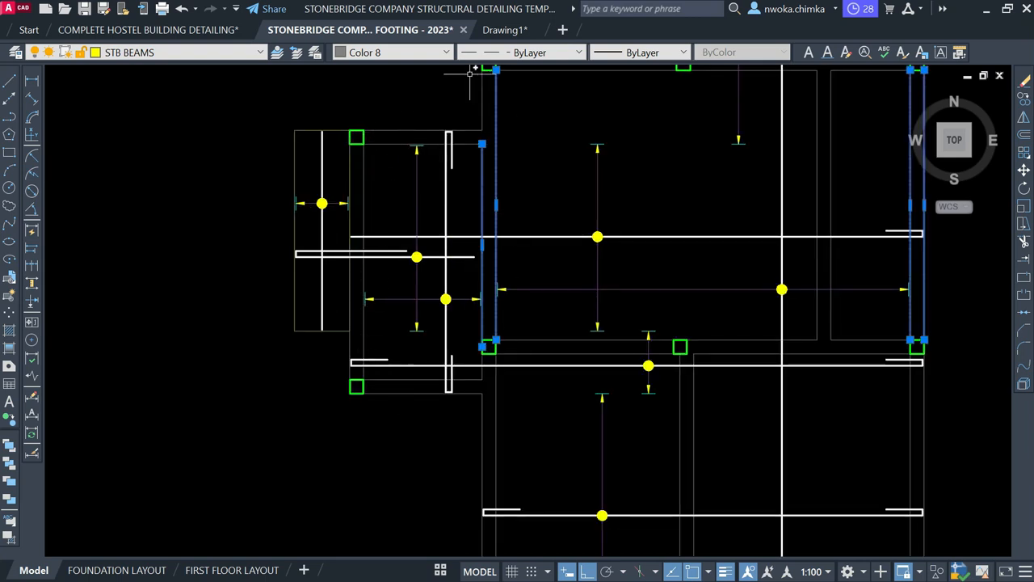
pyautogui.press('Escape')
# Examine the narrow bay's horizontal call-out line, its end arrows and ticks, and the beam edges they reach.
pyautogui.scroll(2, 500, 290)
pyautogui.click(515, 267)
pyautogui.click(504, 305)
pyautogui.press('Escape')
pyautogui.scroll(-1, 610, 280)
pyautogui.moveTo(476, 161); pyautogui.dragTo(486, 176, button='middle')
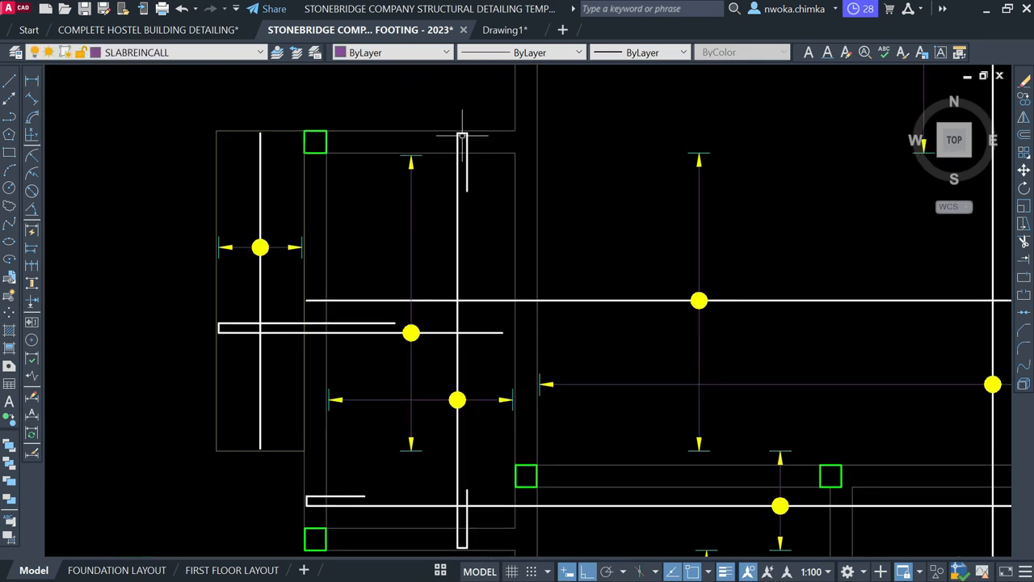
pyautogui.scroll(-2, 463, 131)
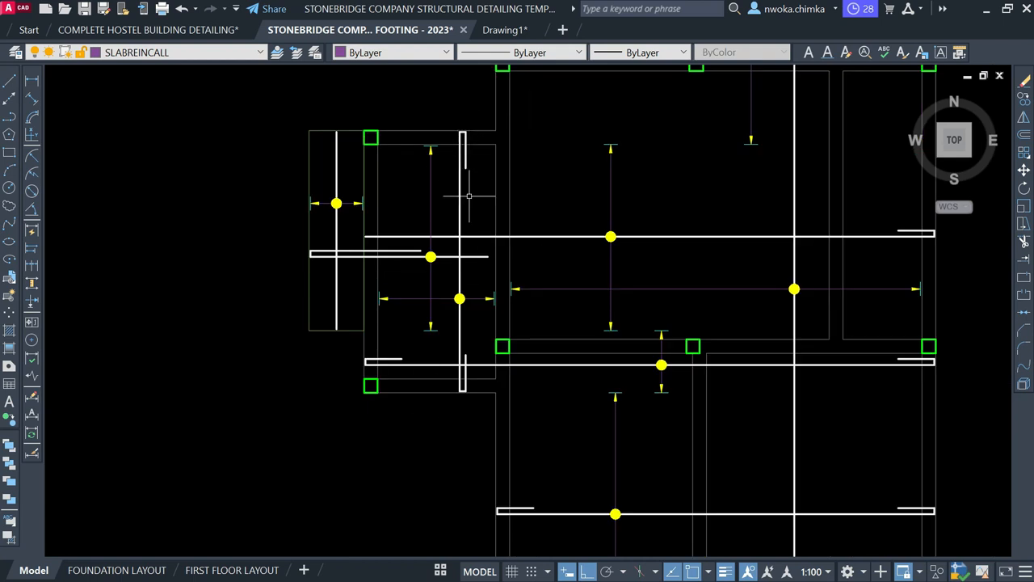
pyautogui.scroll(3, 498, 305)
pyautogui.click(496, 259)
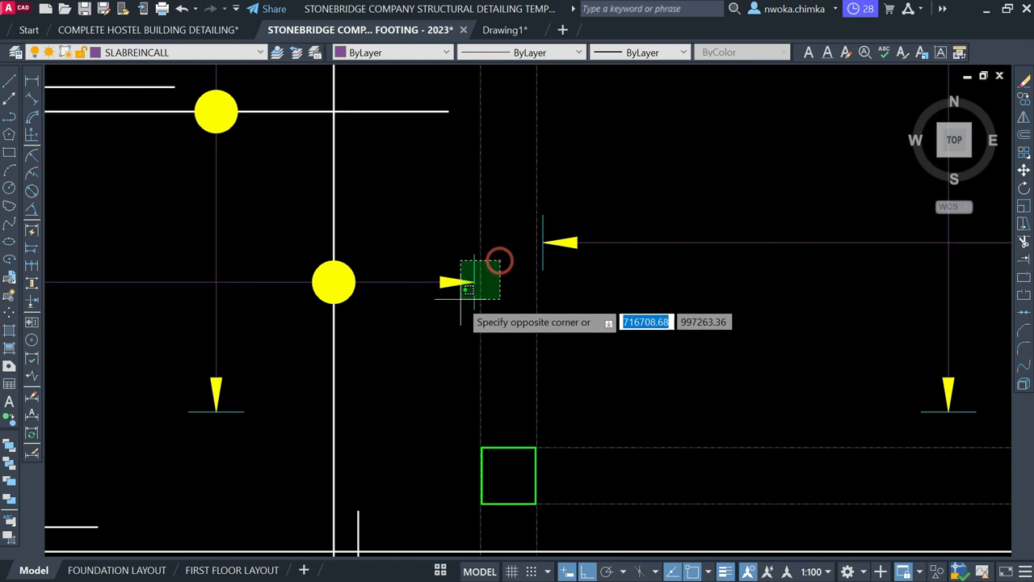
pyautogui.click(459, 301)
pyautogui.scroll(-1, 659, 232)
pyautogui.press('Escape')
pyautogui.click(305, 264)
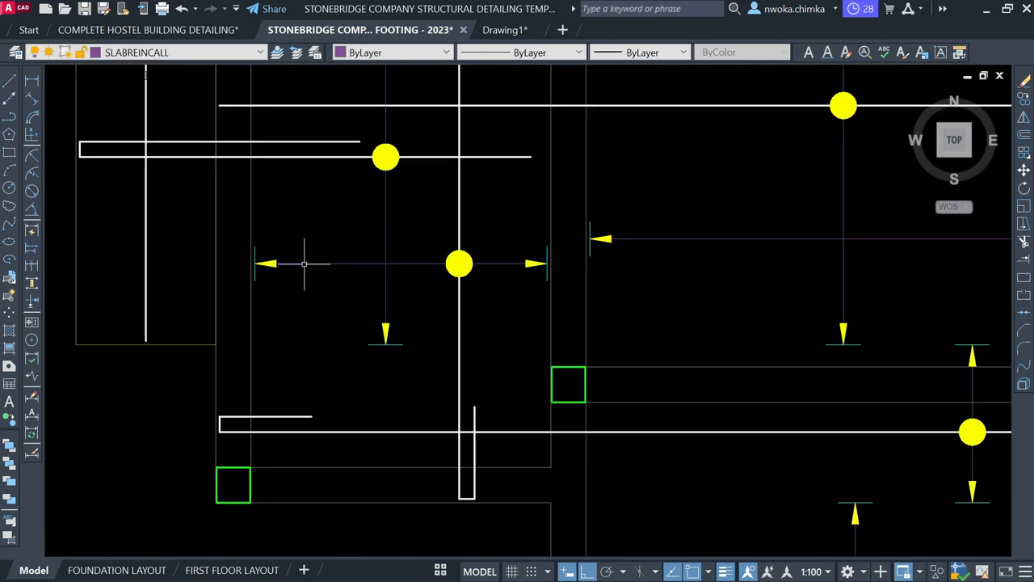
pyautogui.click(270, 231)
pyautogui.click(215, 282)
pyautogui.scroll(-2, 508, 231)
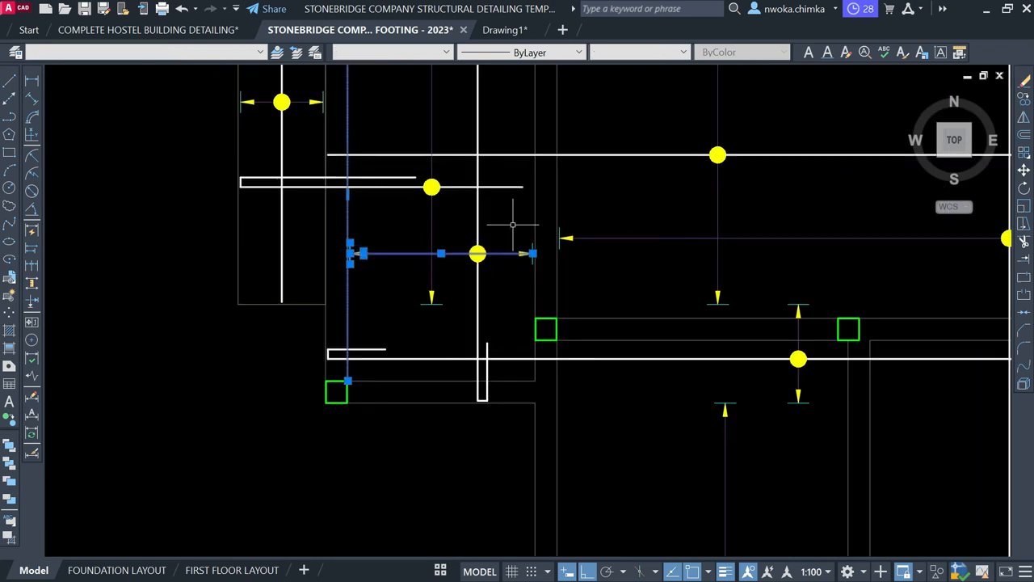
pyautogui.moveTo(509, 231); pyautogui.dragTo(625, 344, button='middle')
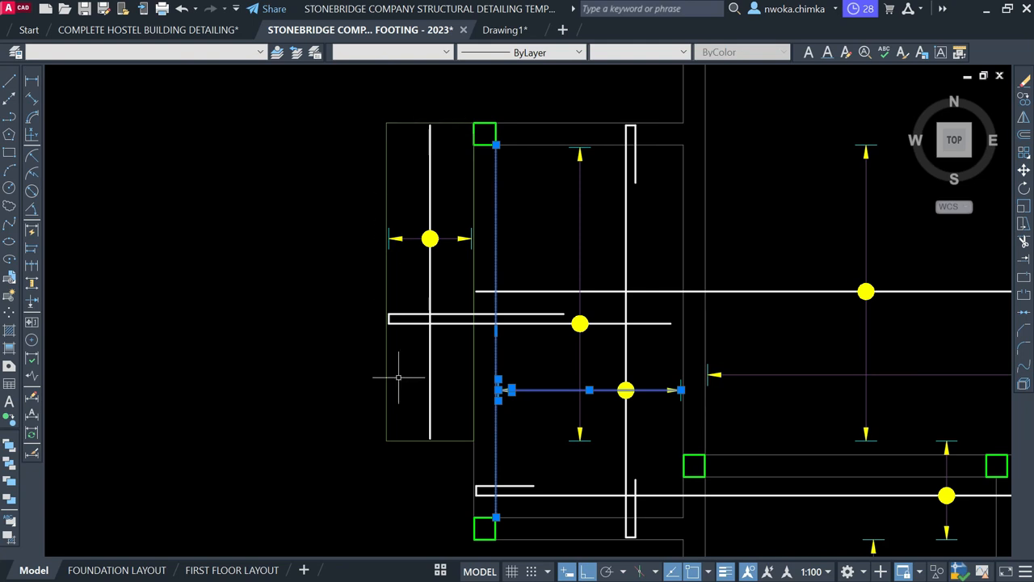
pyautogui.moveTo(503, 459); pyautogui.dragTo(469, 384, button='middle')
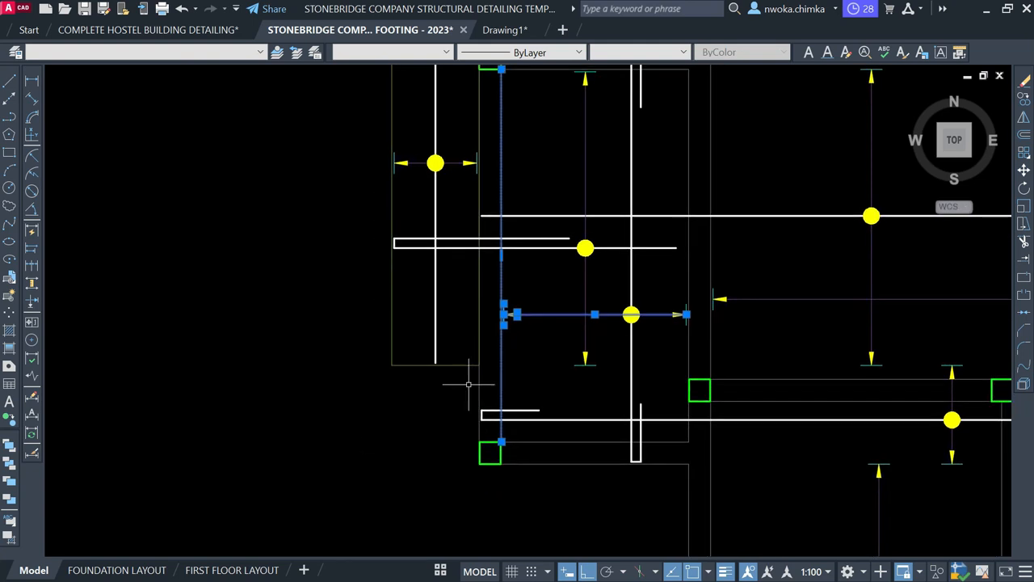
pyautogui.moveTo(461, 418); pyautogui.dragTo(452, 450, button='middle')
pyautogui.press('Escape')
# Examine the outer strip's vertical bar, hooked horizontal bar and call-out range.
pyautogui.moveTo(457, 289); pyautogui.dragTo(459, 357, button='middle')
pyautogui.scroll(2, 443, 292)
pyautogui.click(442, 292)
pyautogui.click(381, 304)
pyautogui.scroll(-3, 466, 302)
pyautogui.press('Escape')
pyautogui.scroll(1, 431, 210)
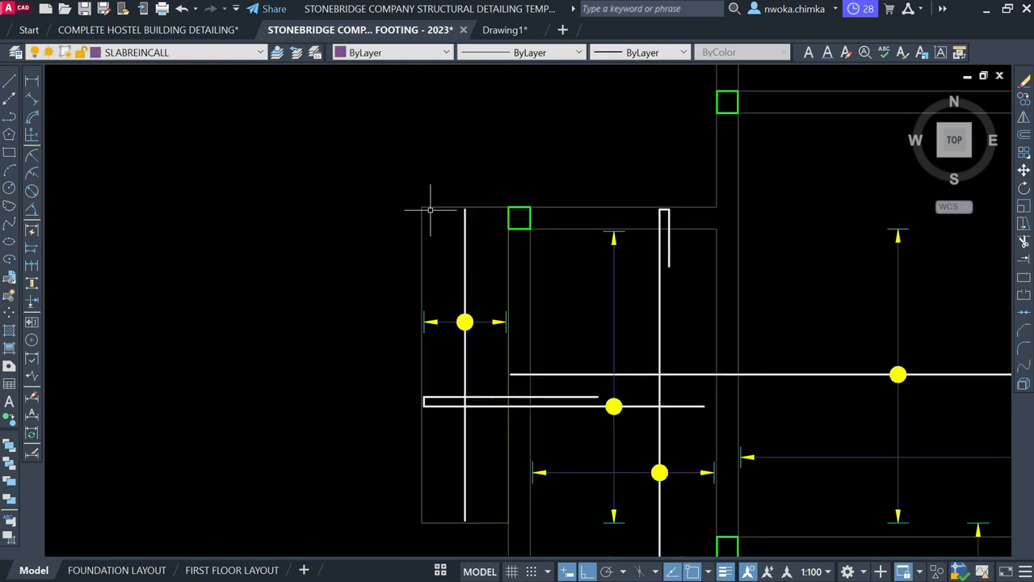
pyautogui.click(484, 220)
pyautogui.click(449, 237)
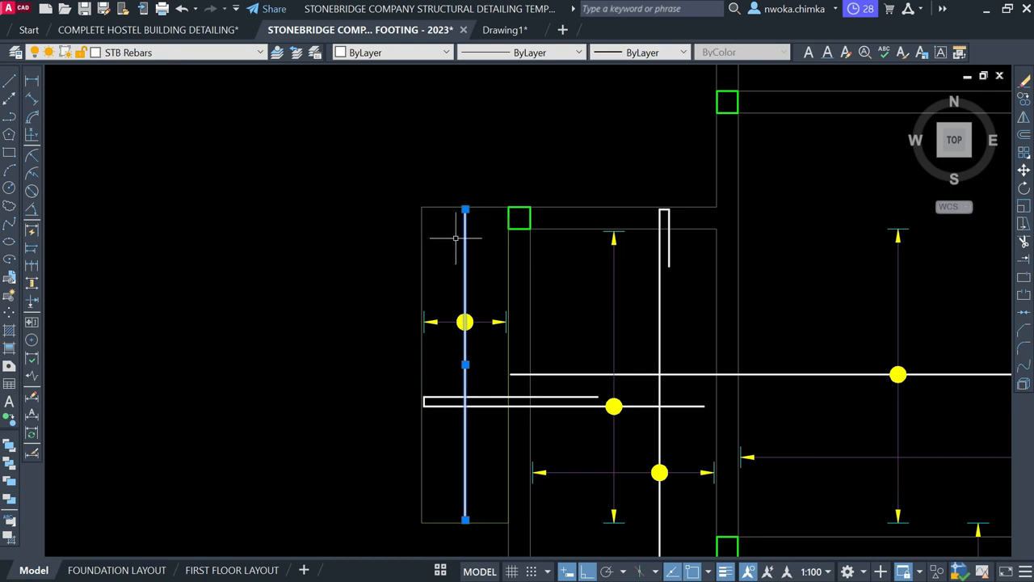
pyautogui.scroll(2, 462, 250)
pyautogui.moveTo(462, 249)
pyautogui.mouseDown(button='middle')
pyautogui.moveTo(461, 185)
pyautogui.moveTo(445, 185)
pyautogui.mouseUp(button='middle')
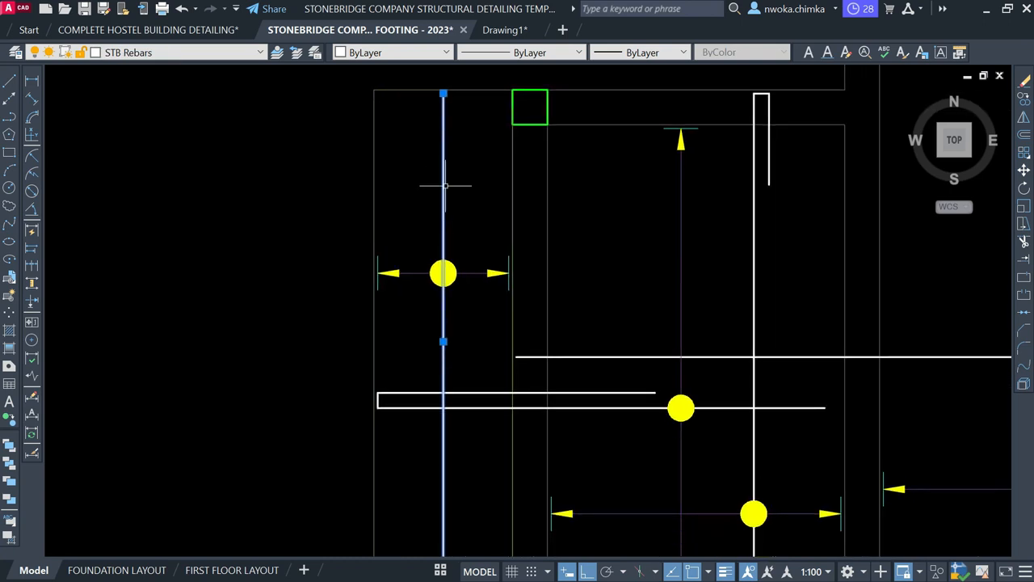
pyautogui.press('Escape')
pyautogui.click(482, 373)
pyautogui.click(462, 428)
pyautogui.press('Escape')
pyautogui.click(469, 177)
pyautogui.click(427, 190)
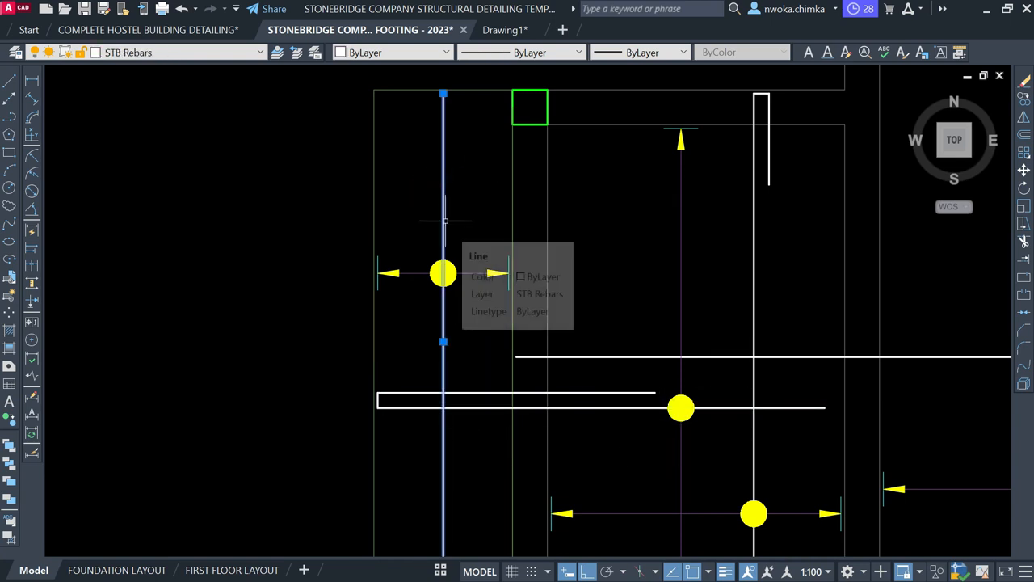
pyautogui.scroll(-2, 460, 189)
pyautogui.press('Escape')
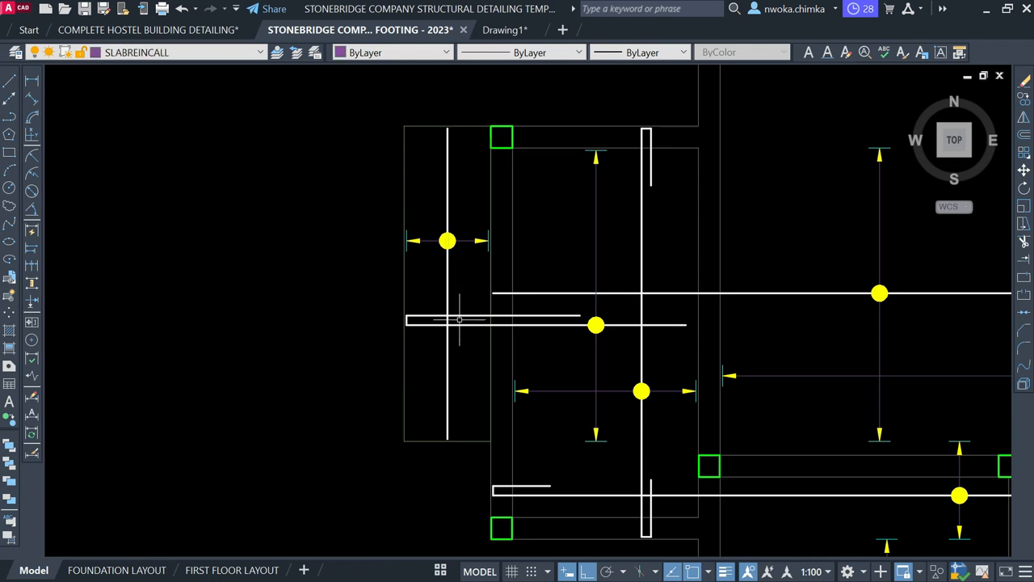
pyautogui.scroll(2, 481, 296)
pyautogui.click(460, 304)
pyautogui.click(440, 363)
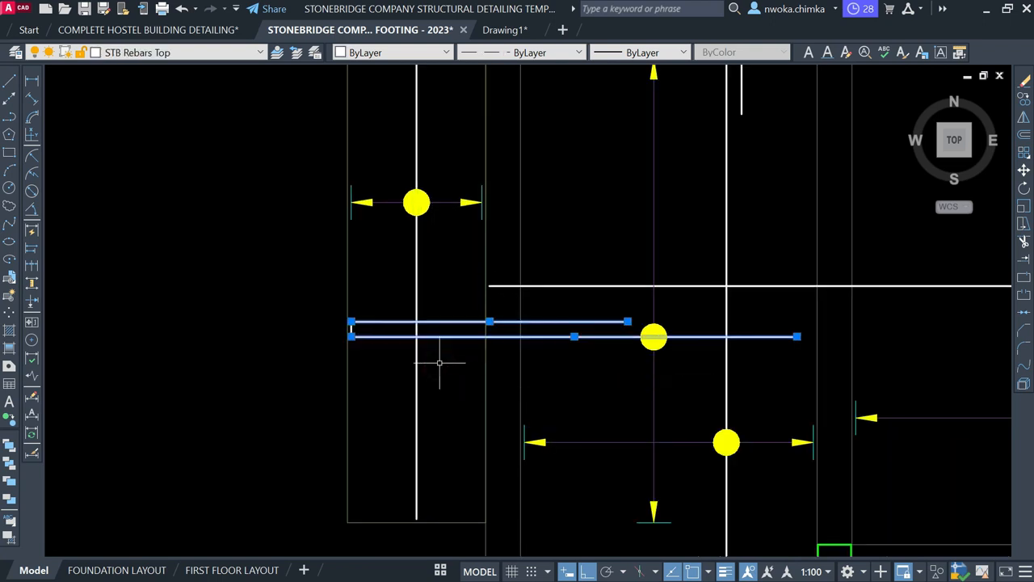
pyautogui.scroll(-2, 442, 351)
pyautogui.press('Escape')
pyautogui.click(439, 209)
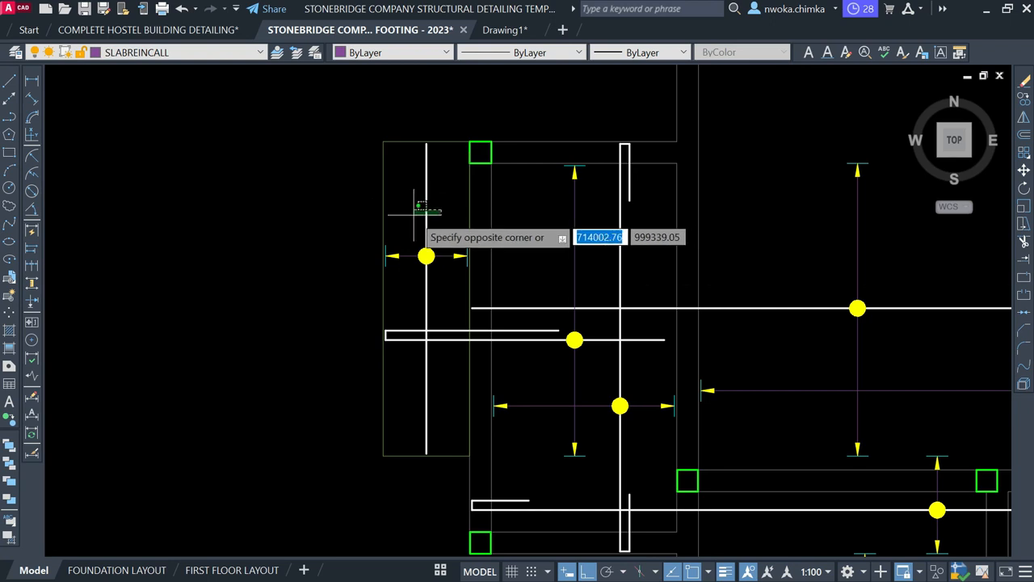
pyautogui.click(417, 209)
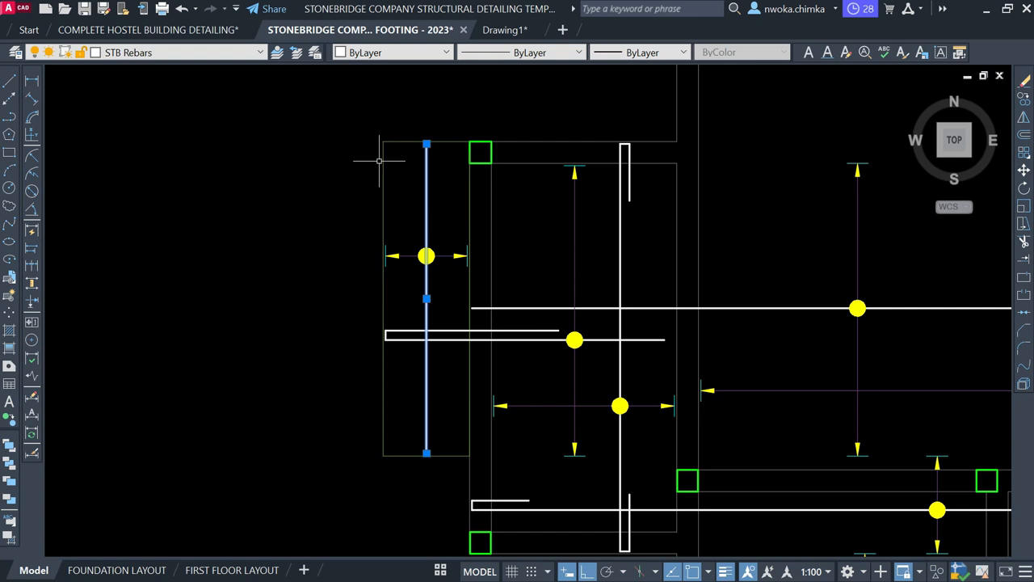
pyautogui.press('Escape')
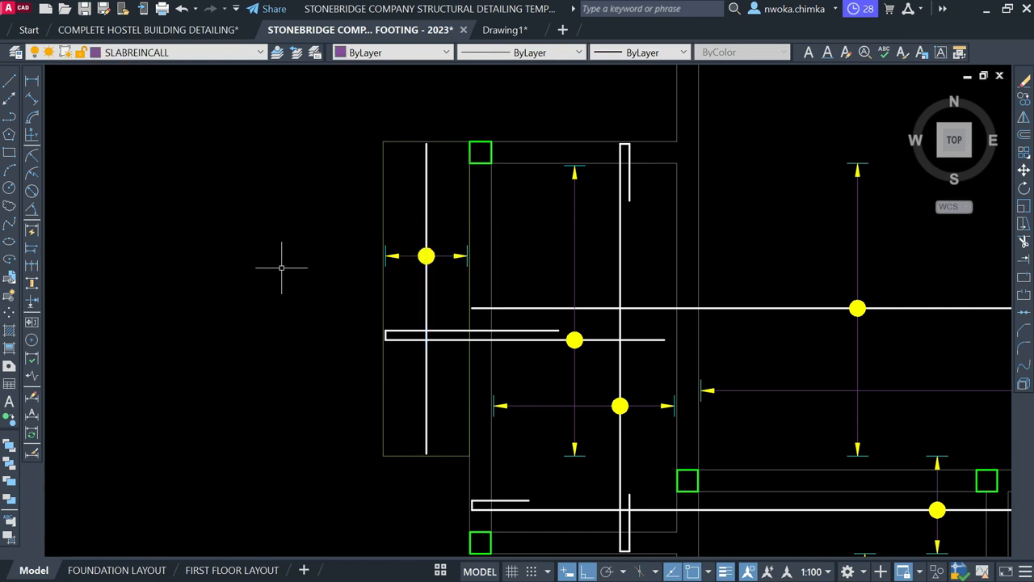
# Inspect the north bays and the upper end of the long vertical bar.
pyautogui.scroll(-3, 378, 260)
pyautogui.scroll(4, 382, 281)
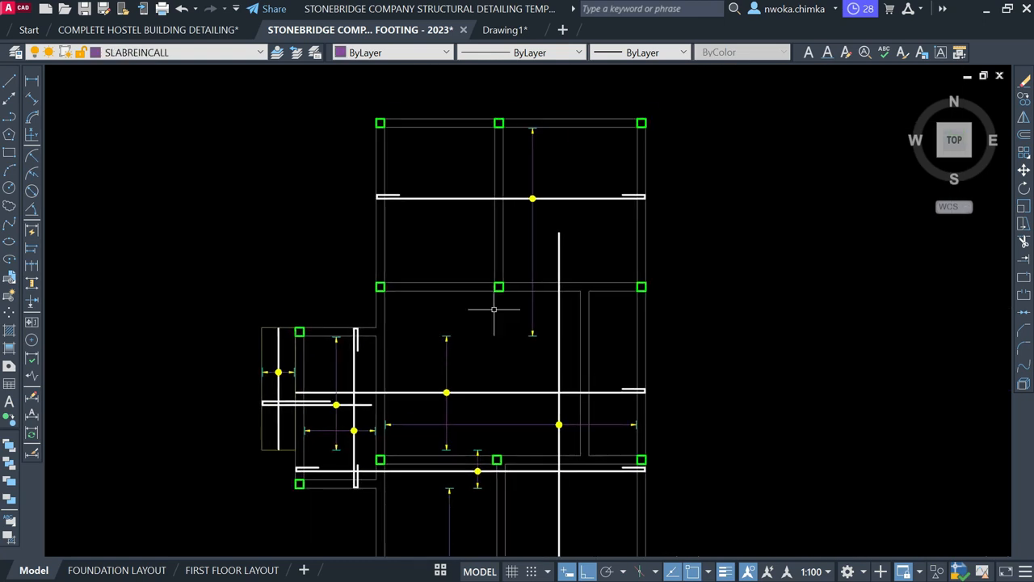
pyautogui.scroll(3, 540, 291)
pyautogui.scroll(-3, 544, 243)
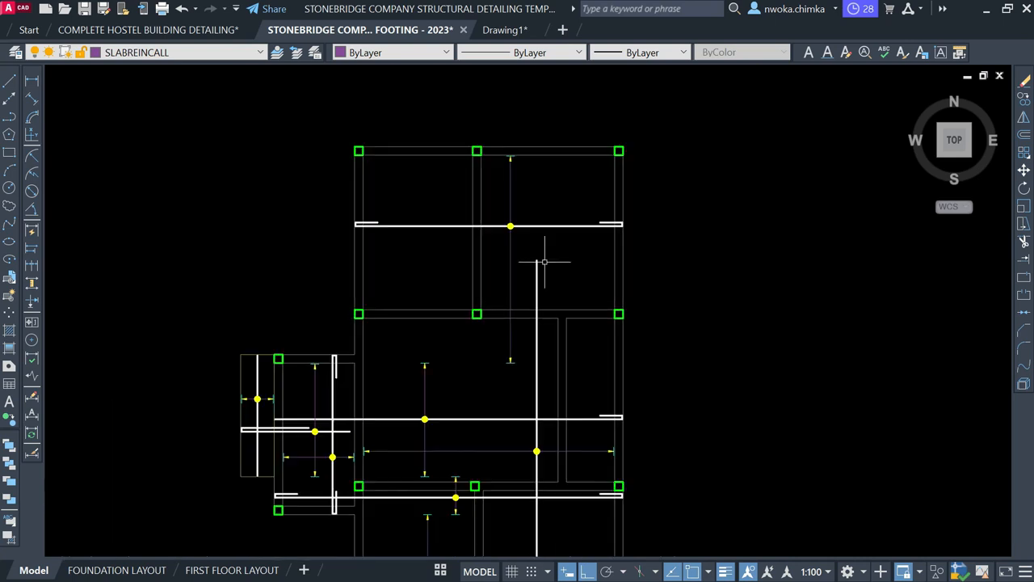
pyautogui.click(531, 304)
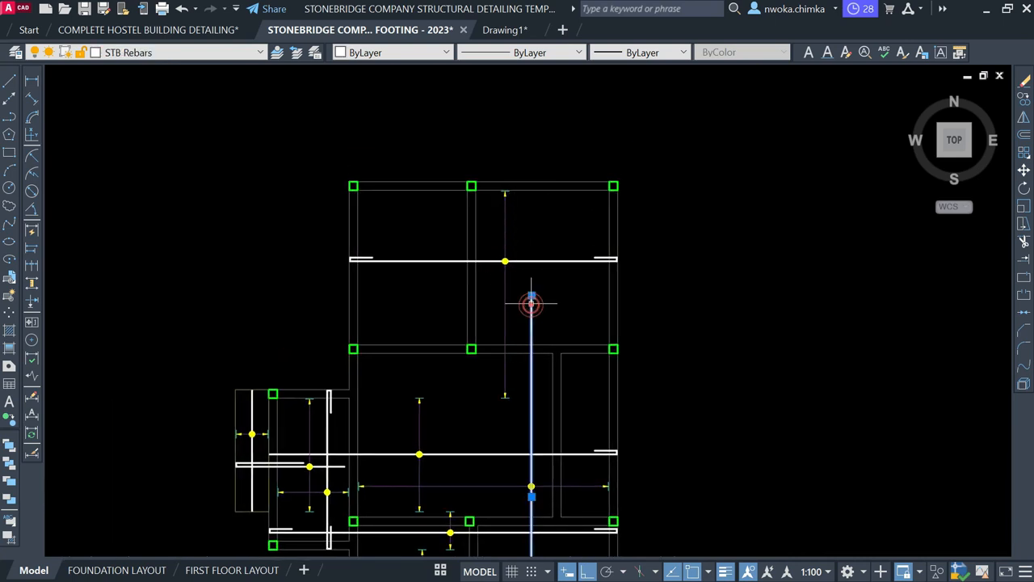
pyautogui.moveTo(531, 296)
pyautogui.press('Escape')
pyautogui.scroll(2, 544, 289)
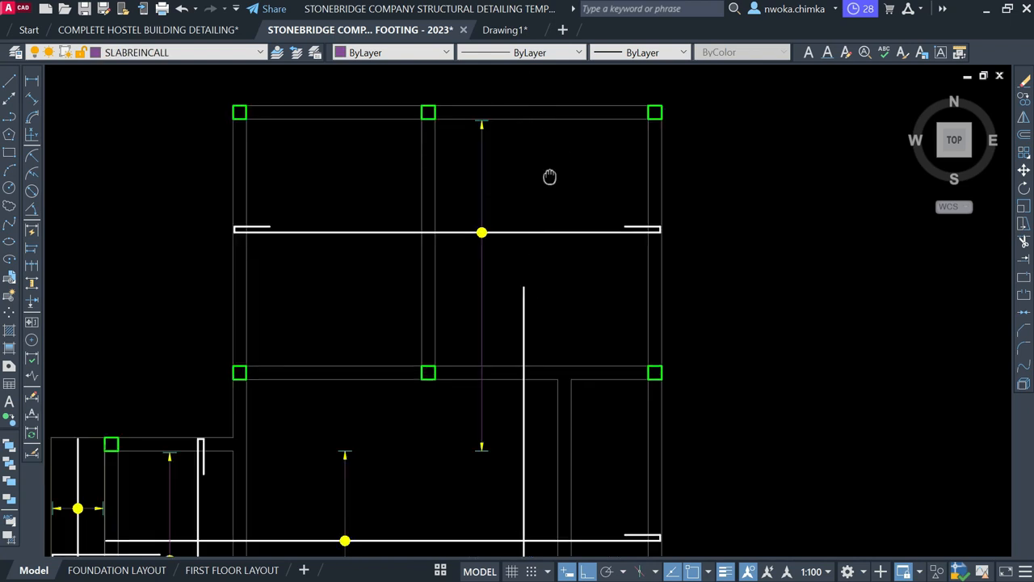
pyautogui.moveTo(550, 176); pyautogui.dragTo(535, 278, button='middle')
# Make STB Rebars the current layer.
pyautogui.click(173, 54)
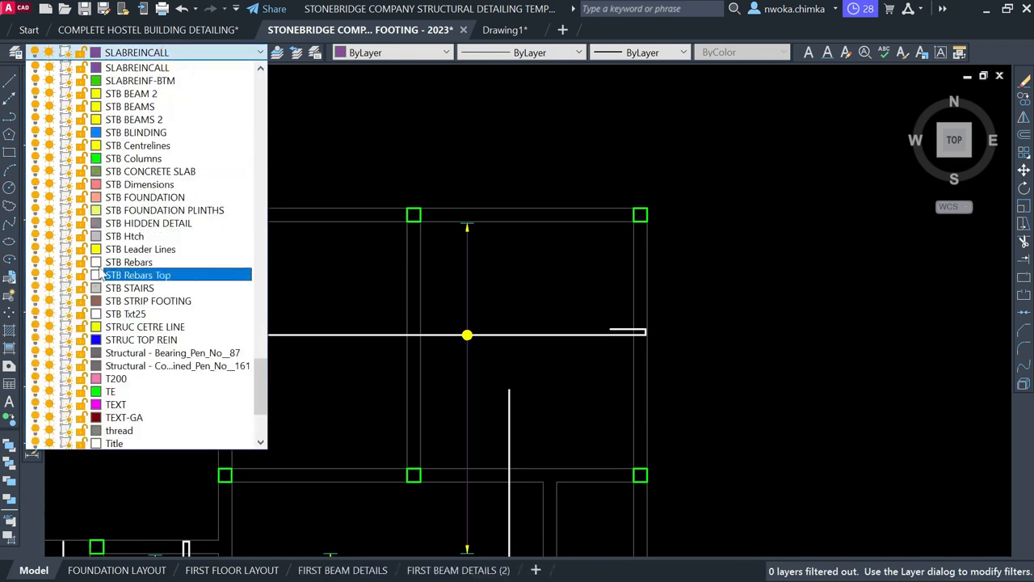
pyautogui.click(129, 262)
pyautogui.click(8, 84)
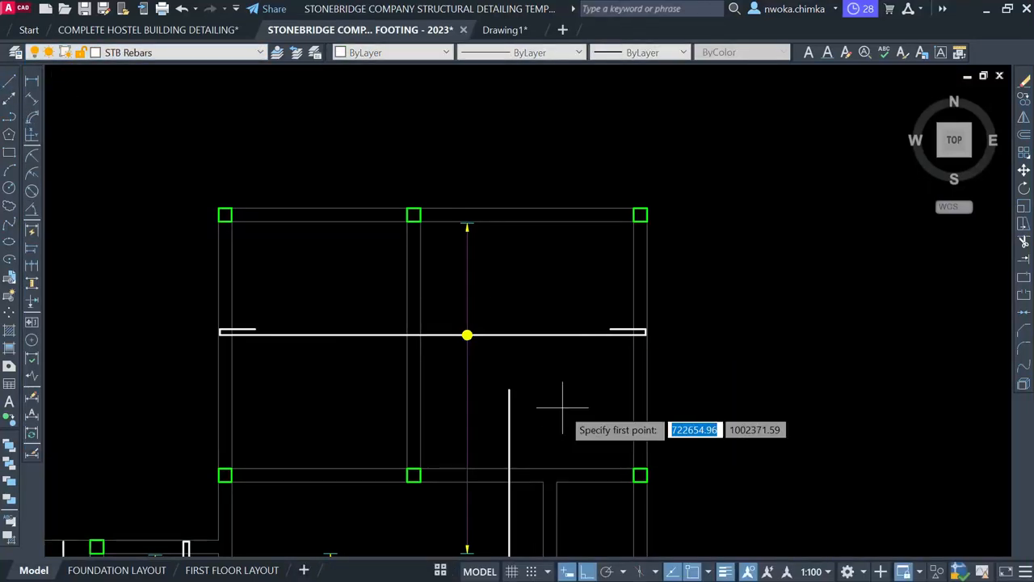
pyautogui.scroll(2, 530, 456)
pyautogui.scroll(-2, 538, 396)
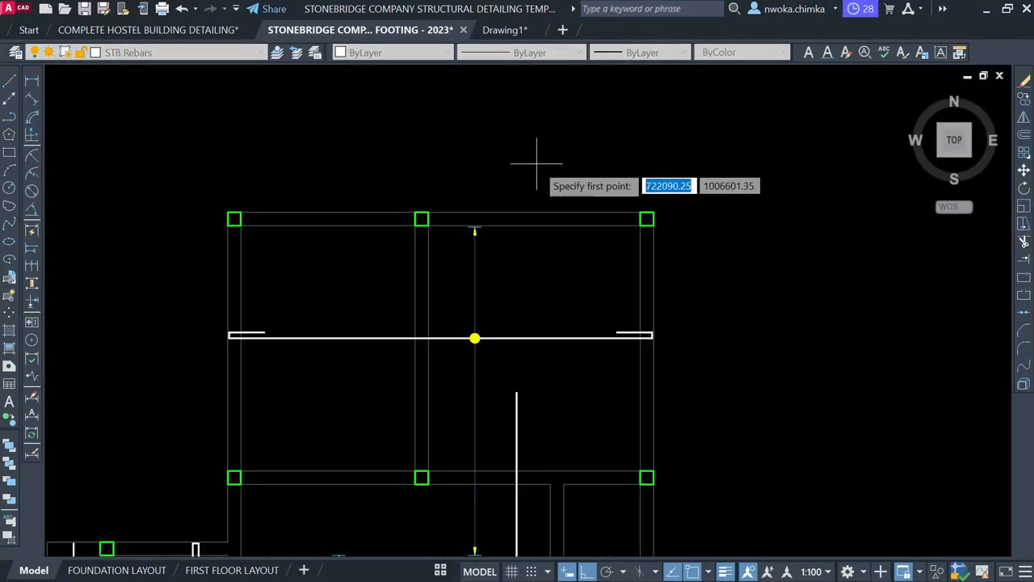
pyautogui.scroll(-2, 554, 235)
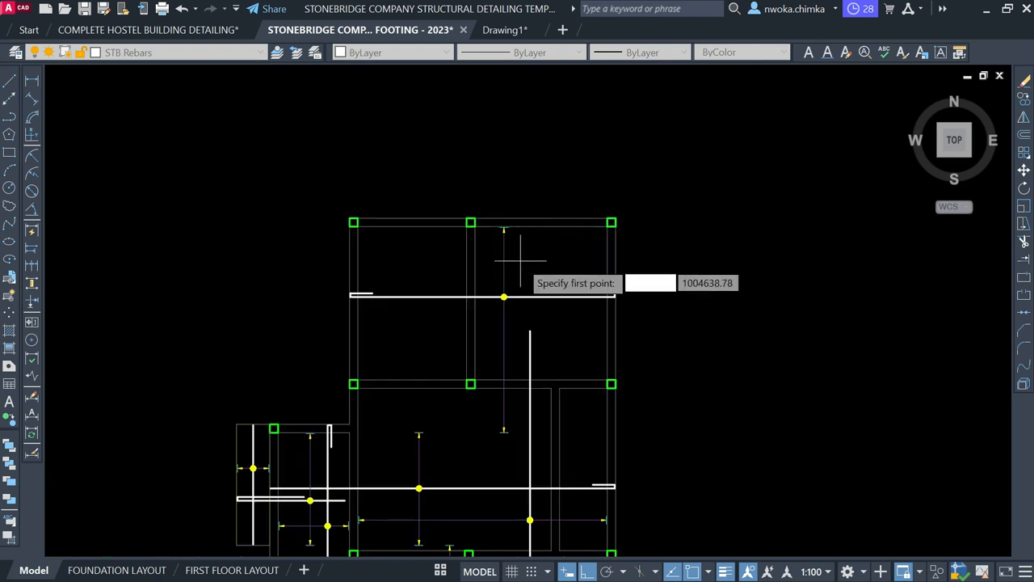
# Move the north bays' vertical call-out line with its arrows, ticks and dot about 1555 mm west.
pyautogui.click(485, 203)
pyautogui.click(518, 443)
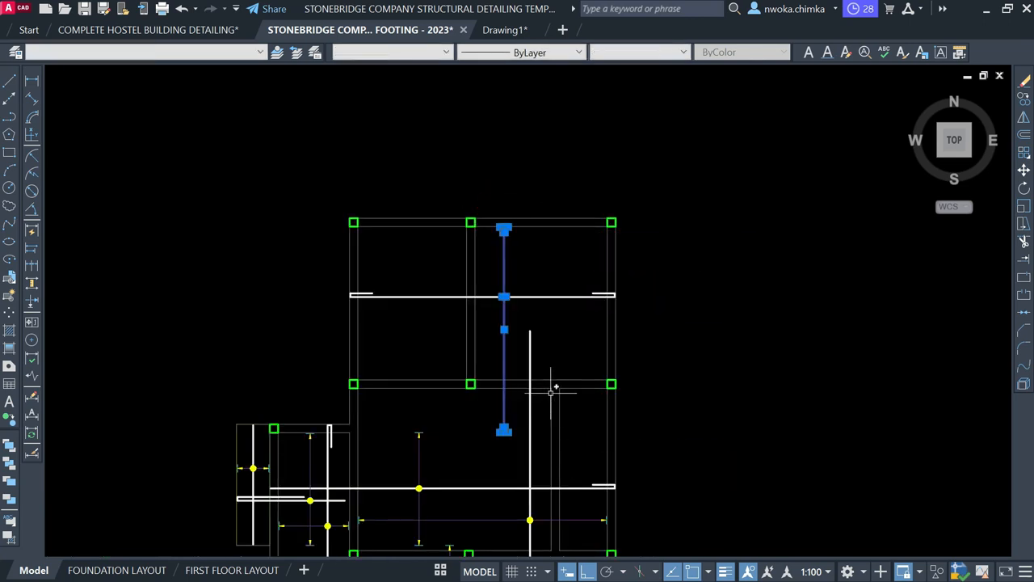
pyautogui.write('m')
pyautogui.press('Return')
pyautogui.click(569, 157)
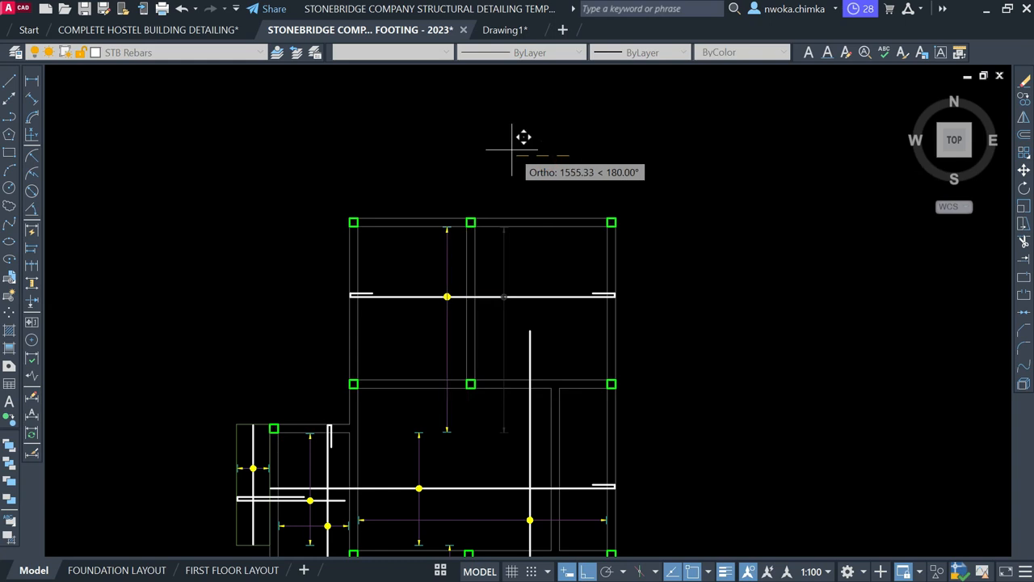
pyautogui.click(511, 150)
# Draw a vertical bar about 3098 mm long from the north beam's outer edge down to the level of the long vertical bar's upper end.
pyautogui.write('l')
pyautogui.press('Return')
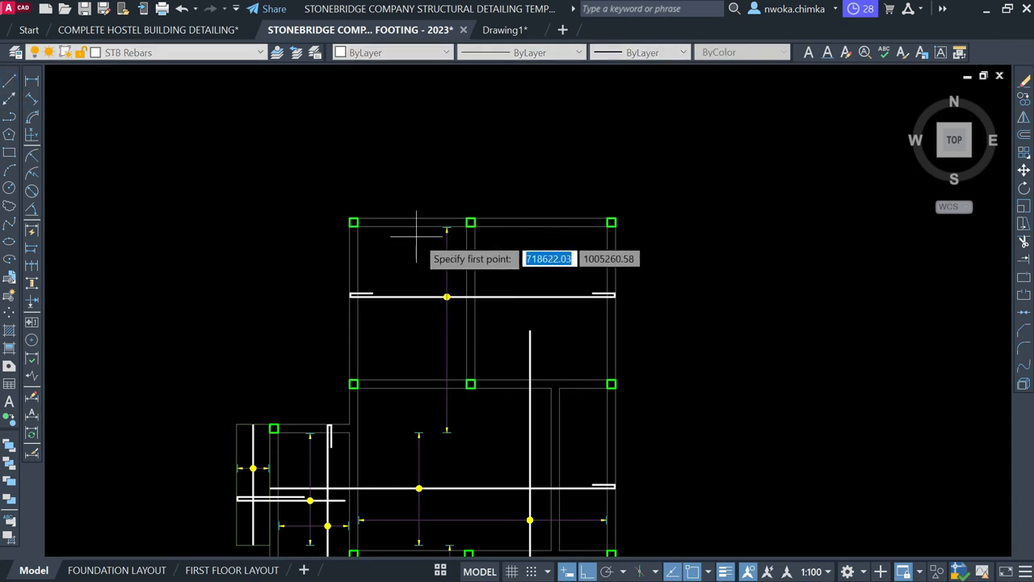
pyautogui.scroll(7, 536, 197)
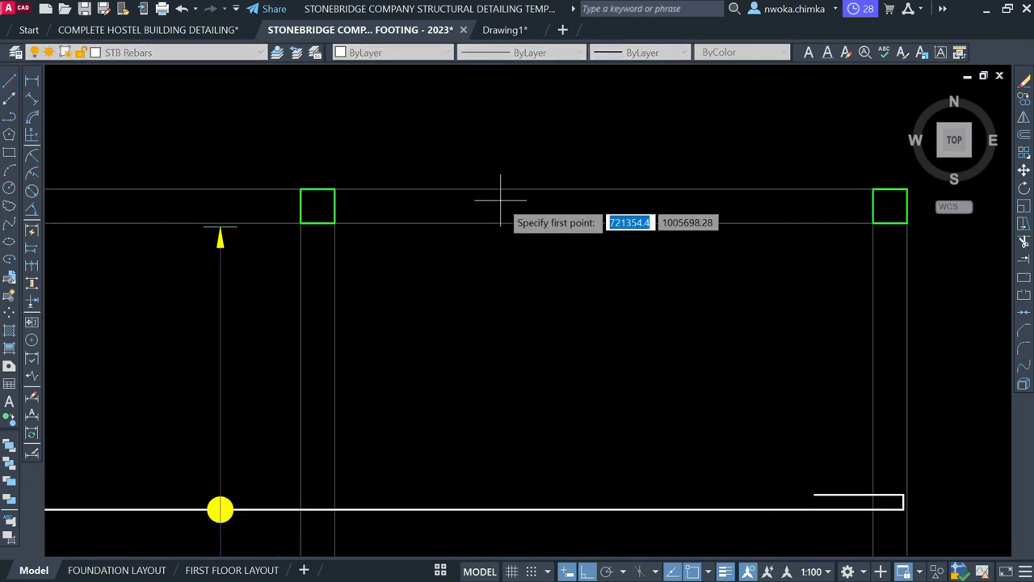
pyautogui.click(500, 189)
pyautogui.scroll(-6, 501, 187)
pyautogui.scroll(2, 505, 371)
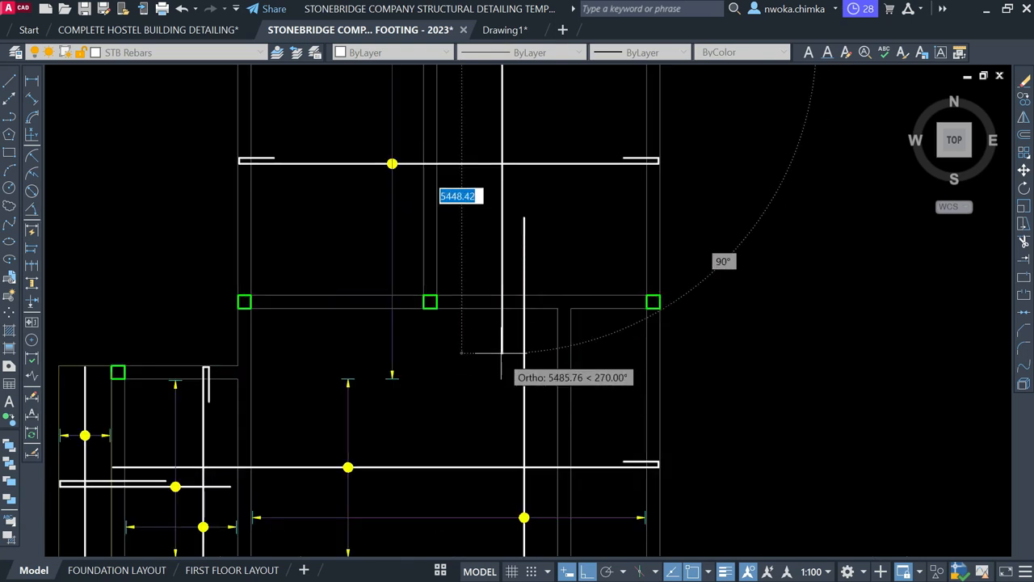
pyautogui.scroll(2, 502, 257)
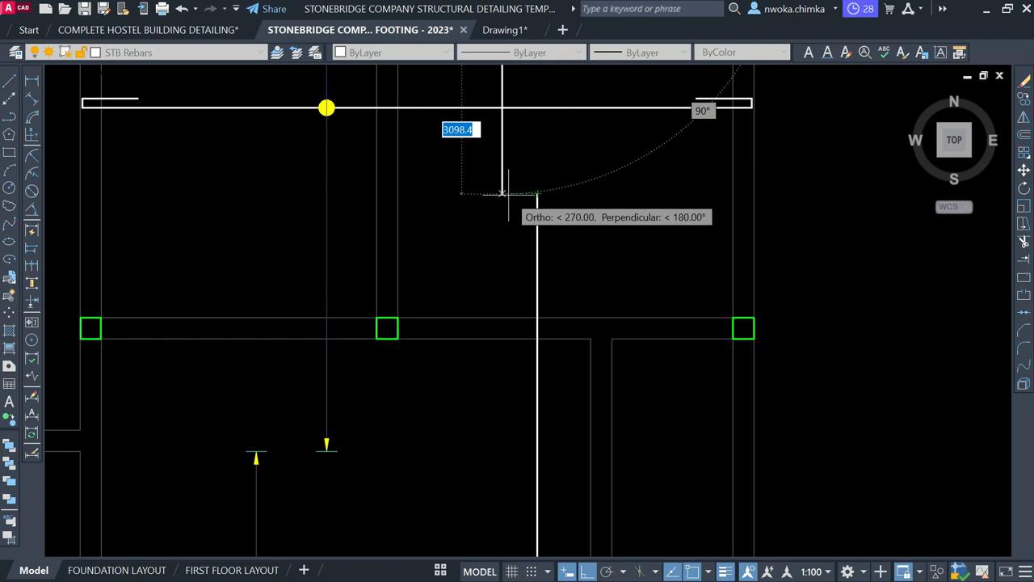
pyautogui.click(502, 193)
pyautogui.scroll(-4, 502, 243)
pyautogui.press('Escape')
# Lengthen the new vertical bar's lower end by 600 mm to lap with the long vertical bar.
pyautogui.scroll(4, 523, 317)
pyautogui.scroll(2, 523, 317)
pyautogui.click(494, 360)
pyautogui.click(494, 393)
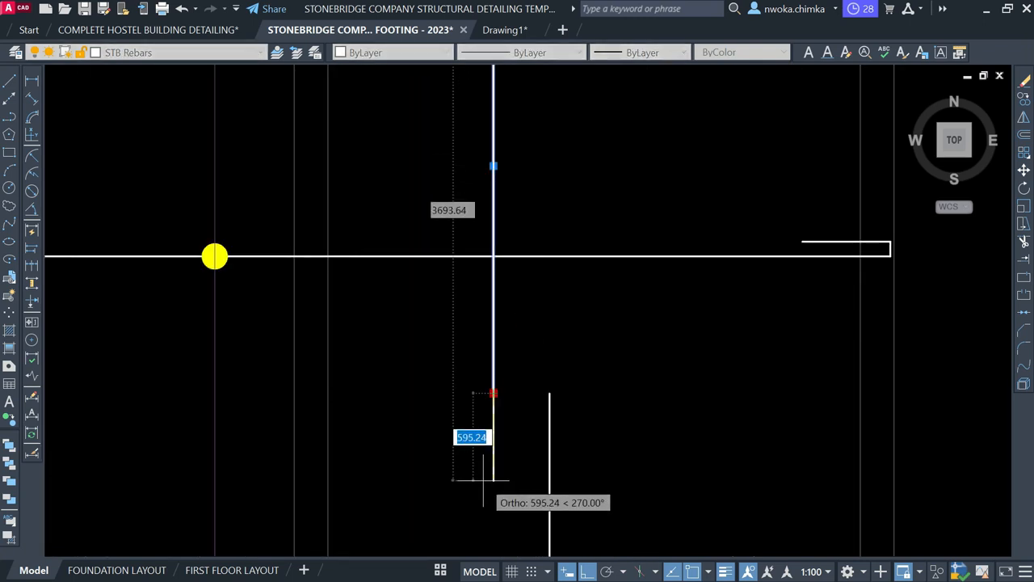
pyautogui.write('600')
pyautogui.press('Return')
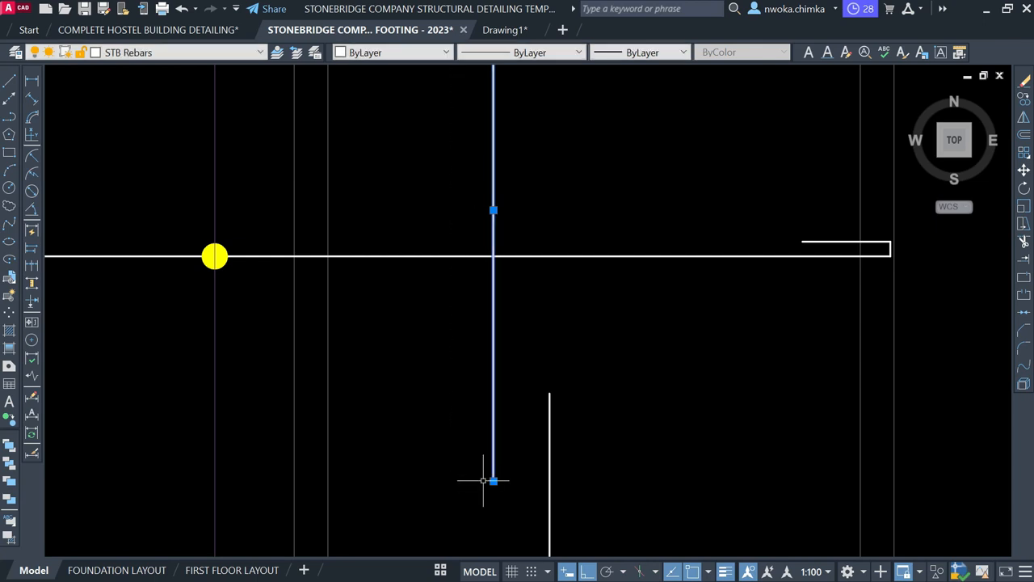
# Move the new vertical bar about 200 mm east so it sits beside the long vertical bar.
pyautogui.scroll(-2, 507, 417)
pyautogui.scroll(2, 521, 379)
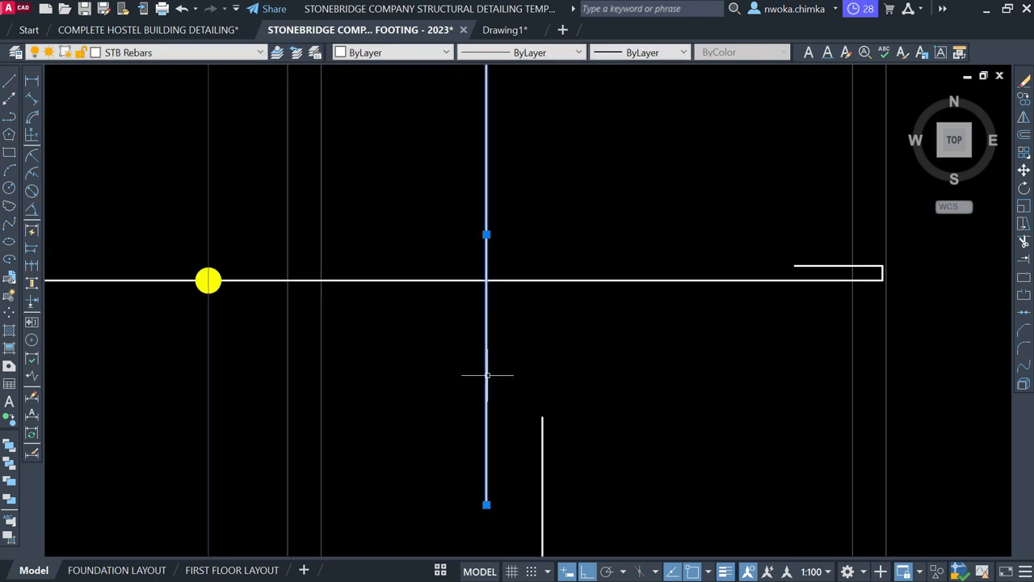
pyautogui.click(571, 369)
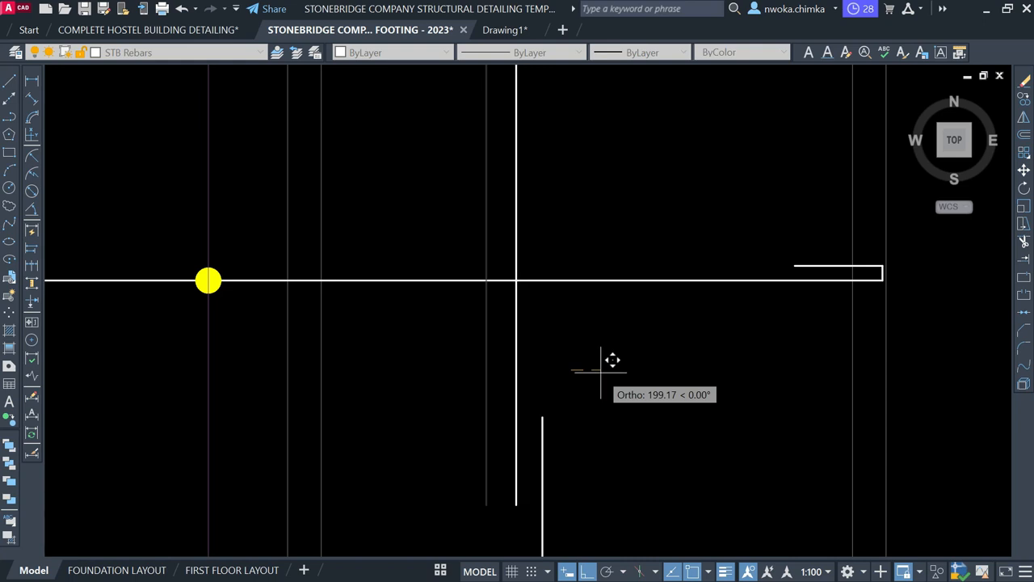
pyautogui.click(603, 376)
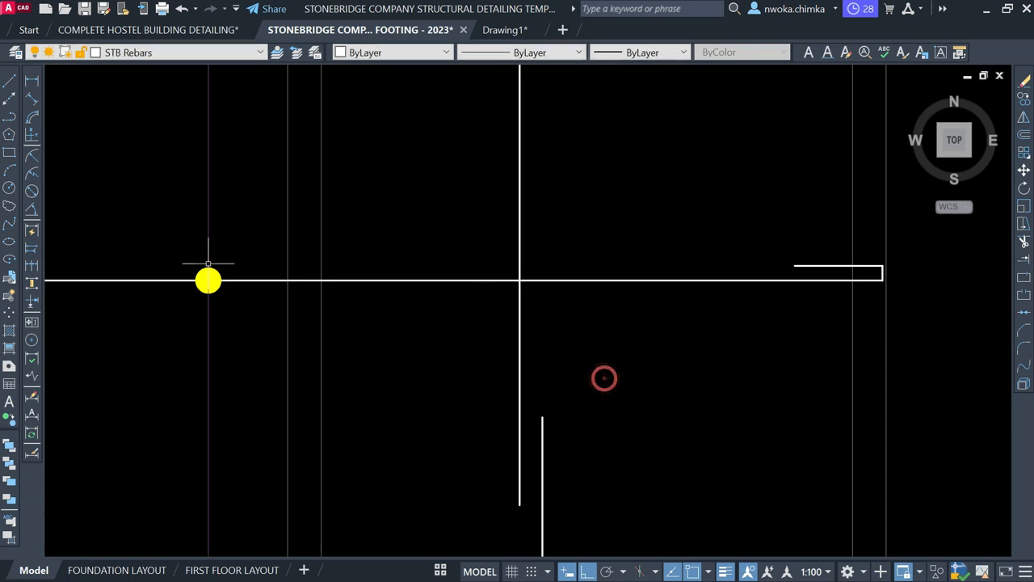
# Draw a hook at the new bar's upper end, 100 mm east along the outer edge and 600 mm down.
pyautogui.scroll(-3, 527, 423)
pyautogui.scroll(6, 527, 282)
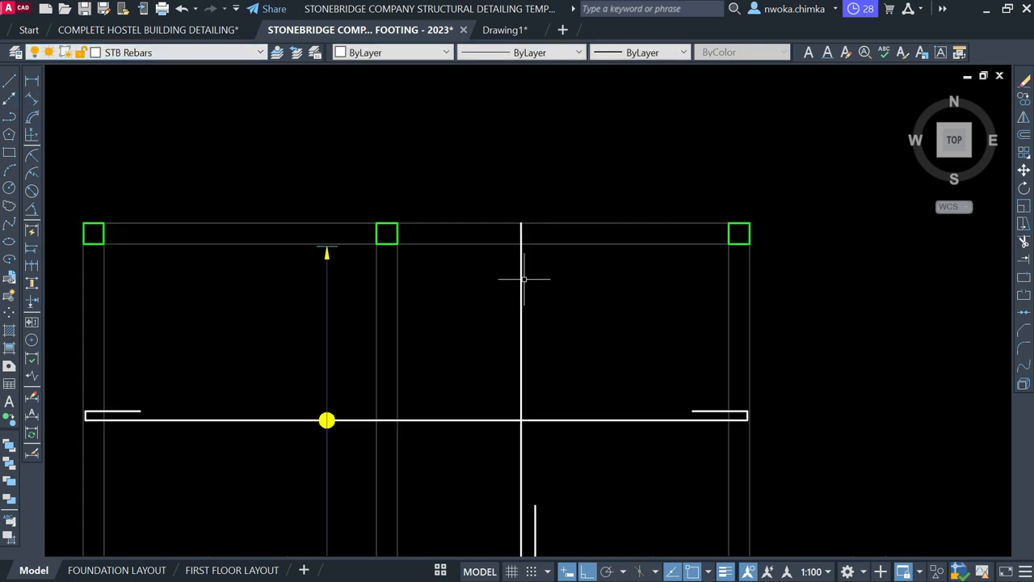
pyautogui.click(11, 80)
pyautogui.scroll(2, 509, 287)
pyautogui.click(470, 281)
pyautogui.write('100')
pyautogui.press('Return')
pyautogui.write('600')
pyautogui.press('Return')
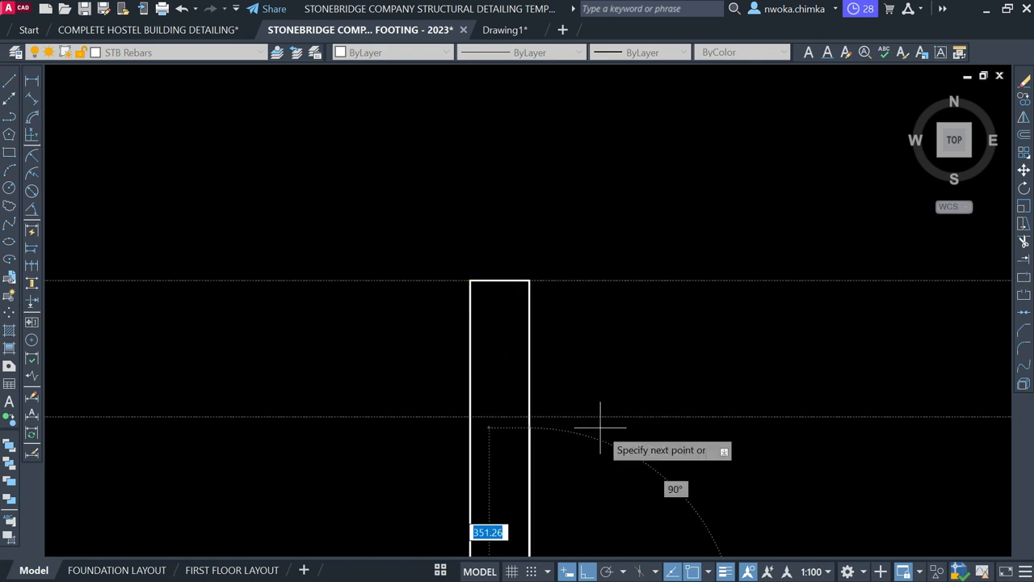
pyautogui.press('Escape')
# Move both hook lines 45 mm down from the north beam's outer edge.
pyautogui.scroll(-4, 425, 231)
pyautogui.click(424, 221)
pyautogui.click(556, 490)
pyautogui.write('M')
pyautogui.press('Return')
pyautogui.scroll(4, 463, 252)
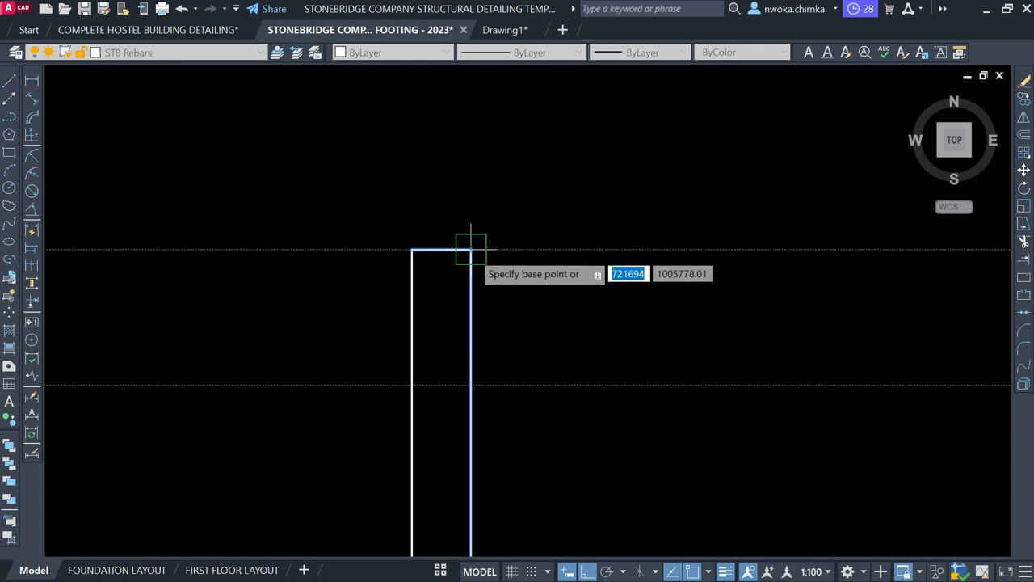
pyautogui.scroll(4, 471, 250)
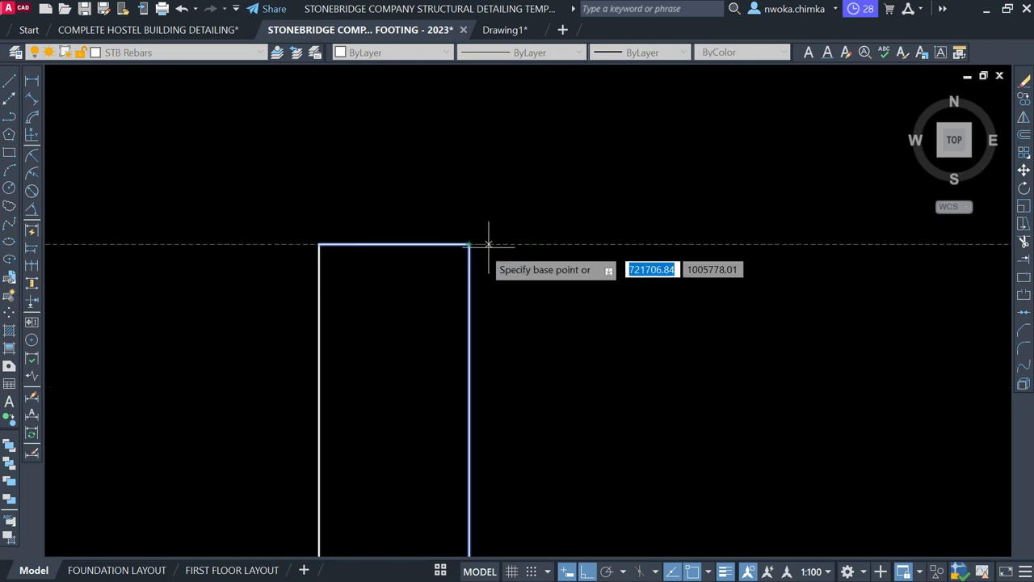
pyautogui.click(468, 244)
pyautogui.write('45')
pyautogui.press('Return')
# Trim the vertical bar's end that projects above the hook.
pyautogui.write('TR')
pyautogui.press('Return')
pyautogui.click(342, 259)
pyautogui.click(296, 264)
pyautogui.press('Escape')
pyautogui.scroll(-10, 446, 227)
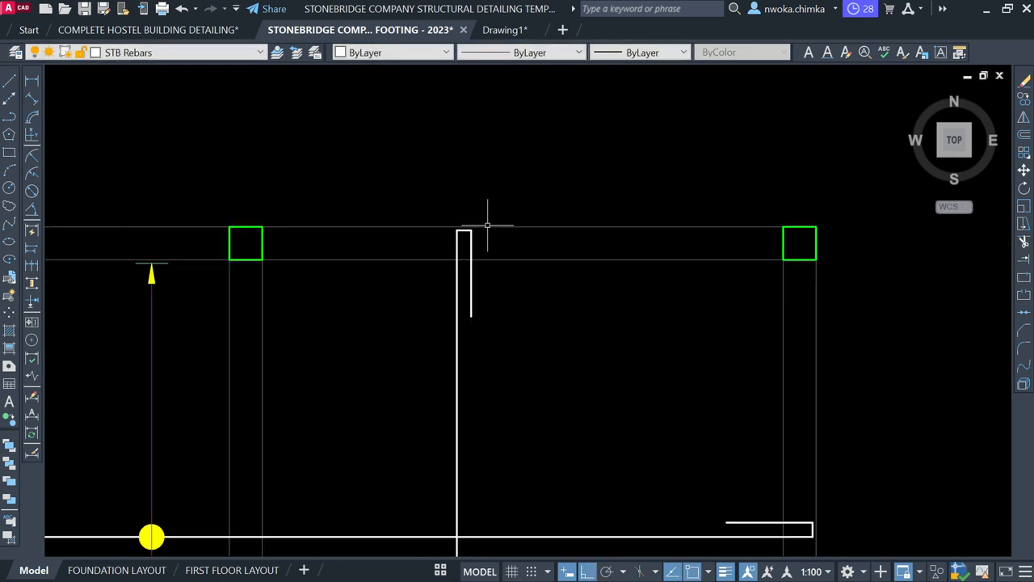
# Copy the central bay's horizontal call-out line with its arrows and ticks about 6867 mm north into the north bays.
pyautogui.scroll(-2, 488, 225)
pyautogui.scroll(-2, 484, 261)
pyautogui.moveTo(444, 391); pyautogui.dragTo(465, 347, button='middle')
pyautogui.scroll(2, 470, 310)
pyautogui.scroll(-3, 373, 162)
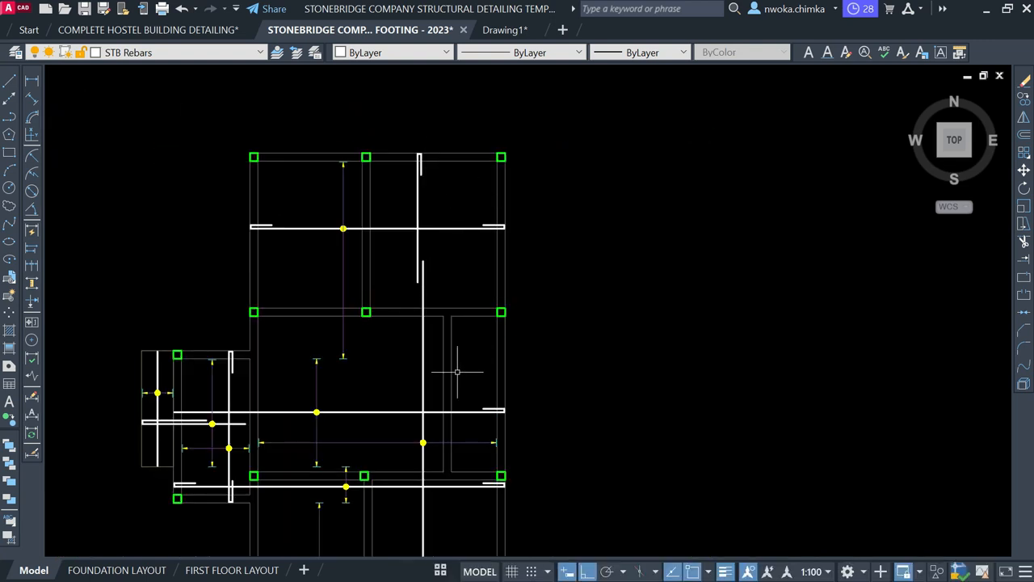
pyautogui.scroll(2, 457, 372)
pyautogui.scroll(2, 286, 300)
pyautogui.scroll(2, 267, 323)
pyautogui.click(262, 312)
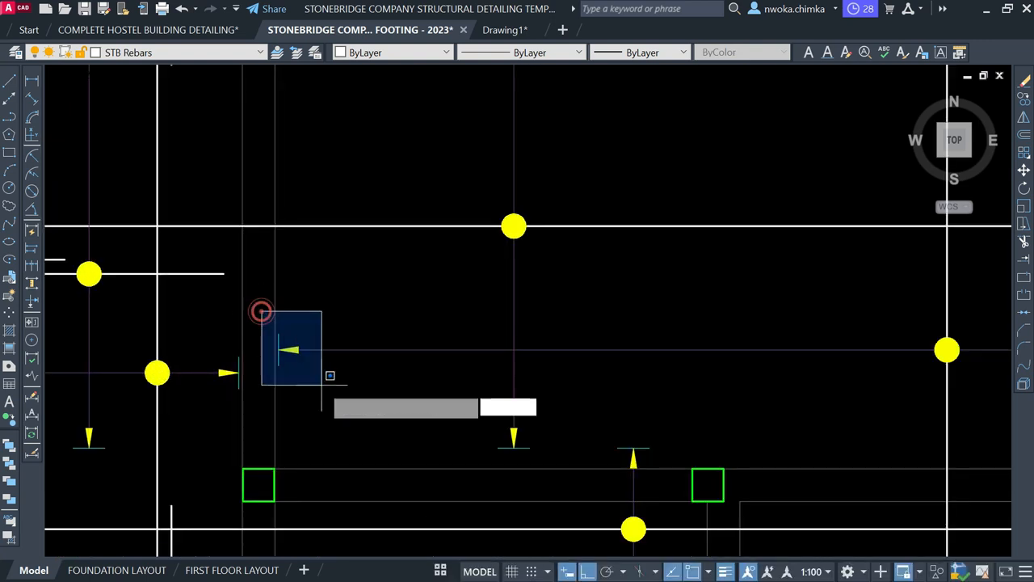
pyautogui.click(376, 416)
pyautogui.click(423, 286)
pyautogui.click(363, 378)
pyautogui.scroll(-2, 252, 299)
pyautogui.scroll(1, 590, 309)
pyautogui.click(600, 294)
pyautogui.click(713, 379)
pyautogui.write('co')
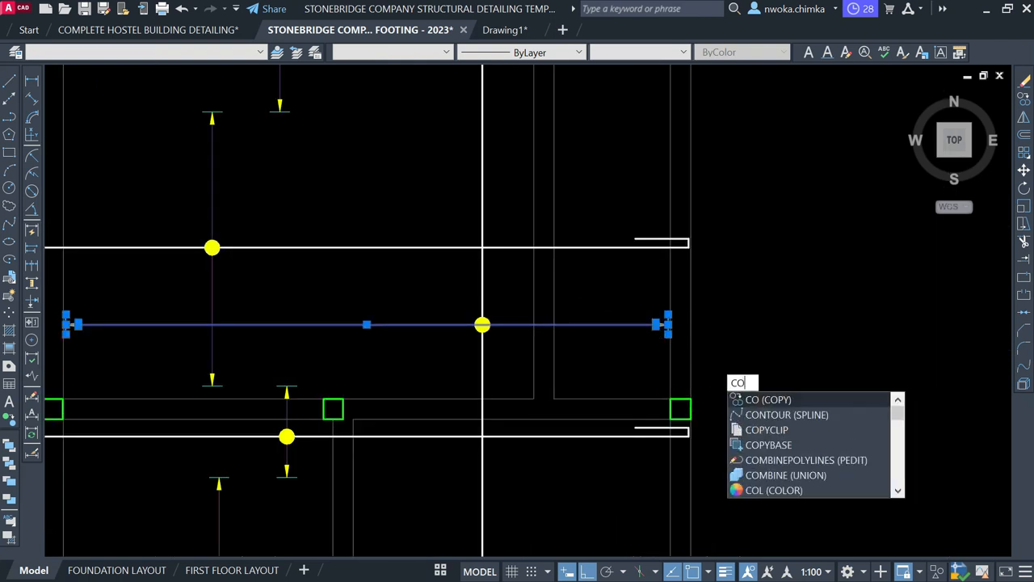
pyautogui.press('Return')
pyautogui.scroll(-4, 716, 420)
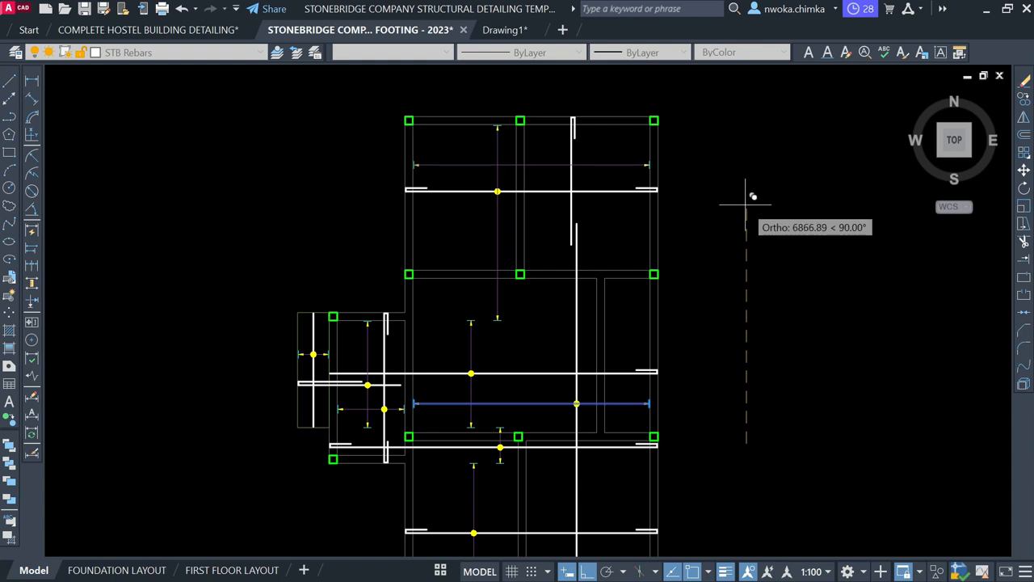
pyautogui.press('Escape')
# Copy the north bays' call-out dot onto the crossing of the new horizontal call-out line and the hooked vertical bar.
pyautogui.scroll(3, 485, 174)
pyautogui.click(506, 211)
pyautogui.write('c')
pyautogui.press('Return')
pyautogui.scroll(-4, 558, 275)
pyautogui.scroll(6, 493, 234)
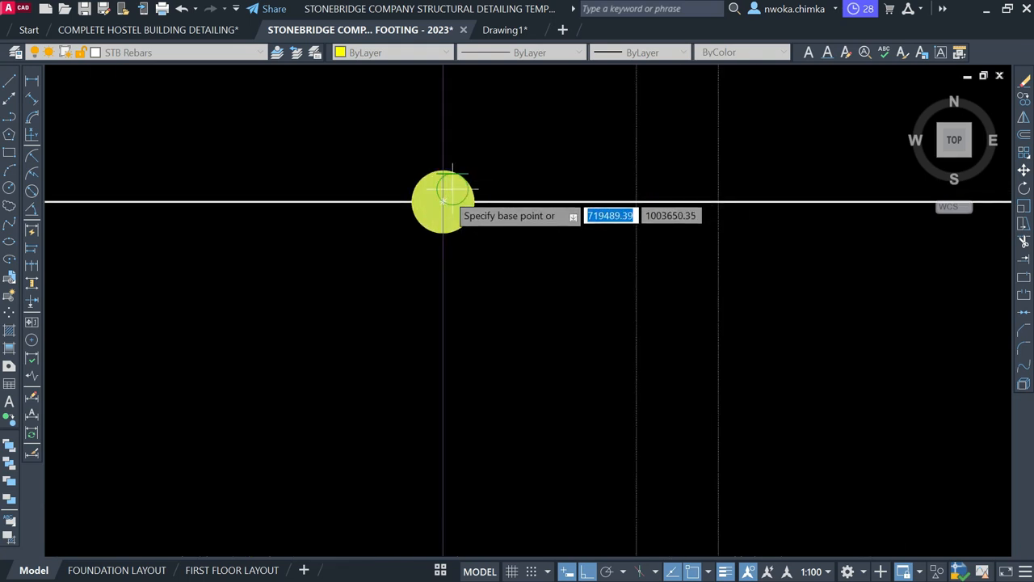
pyautogui.click(459, 195)
pyautogui.scroll(-3, 566, 242)
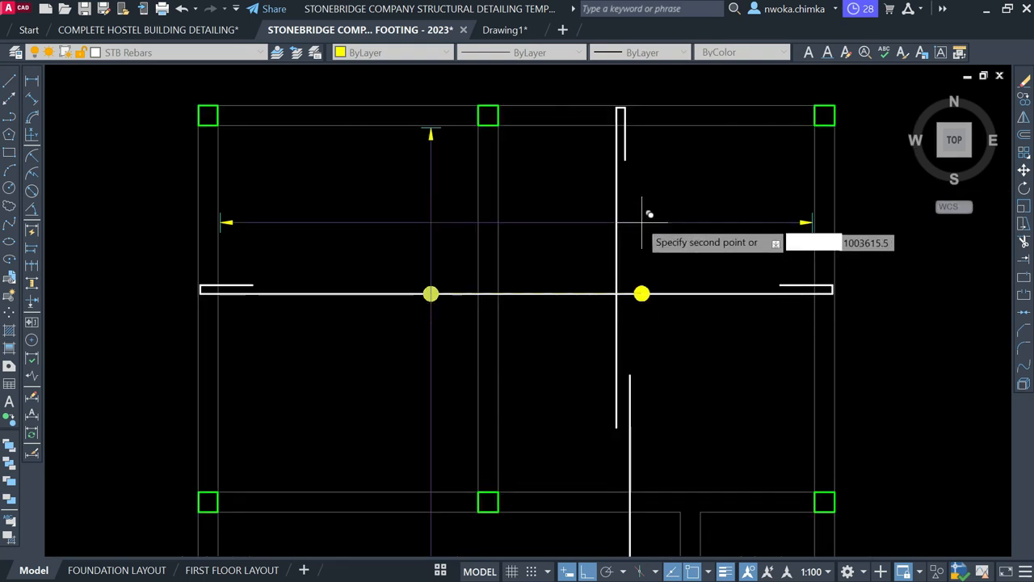
pyautogui.click(617, 221)
pyautogui.press('Escape')
pyautogui.scroll(-2, 492, 181)
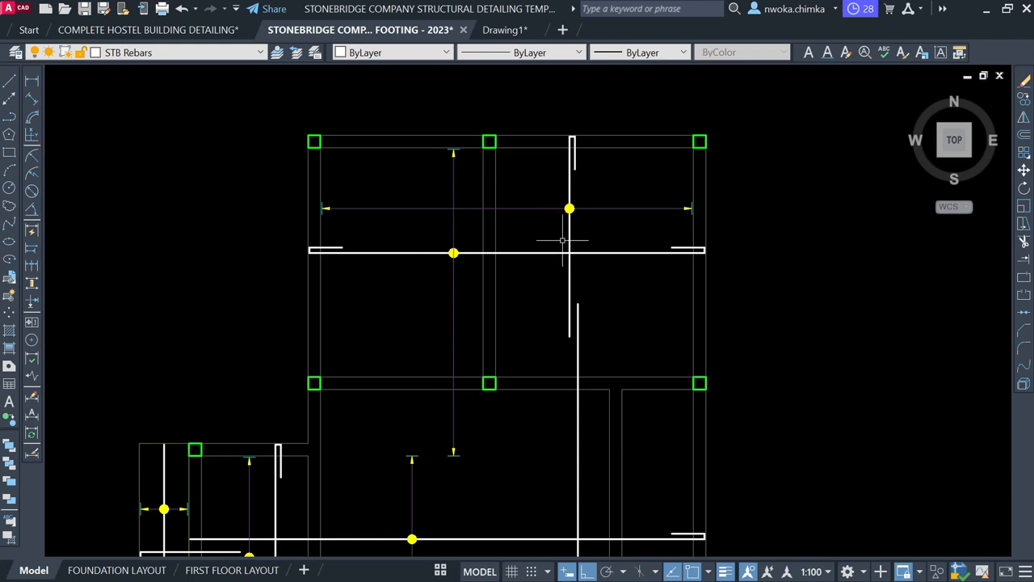
# Make STB Dimensions the current layer.
pyautogui.scroll(-4, 582, 230)
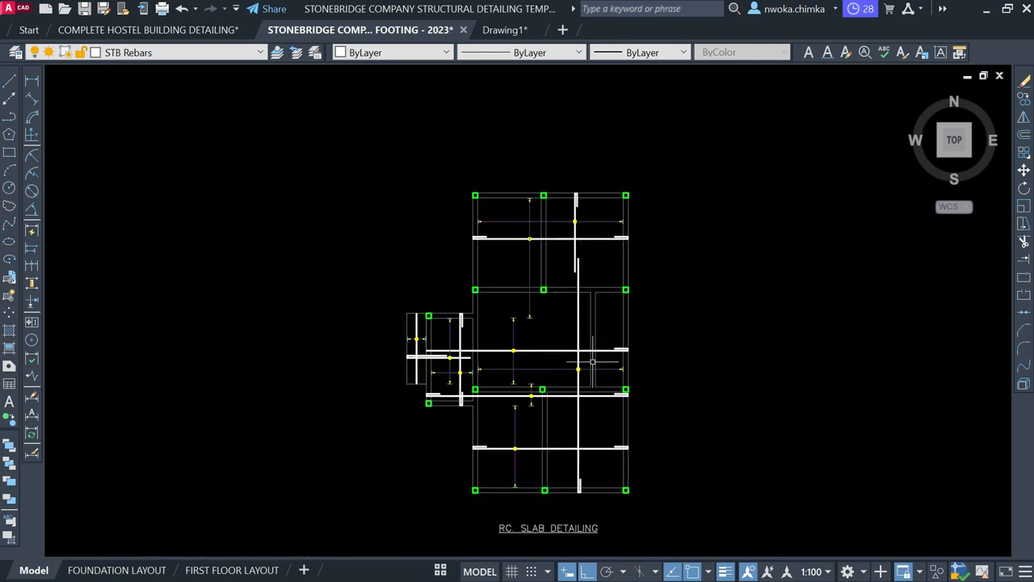
pyautogui.moveTo(593, 361); pyautogui.dragTo(567, 382, button='middle')
pyautogui.scroll(2, 569, 281)
pyautogui.scroll(2, 559, 237)
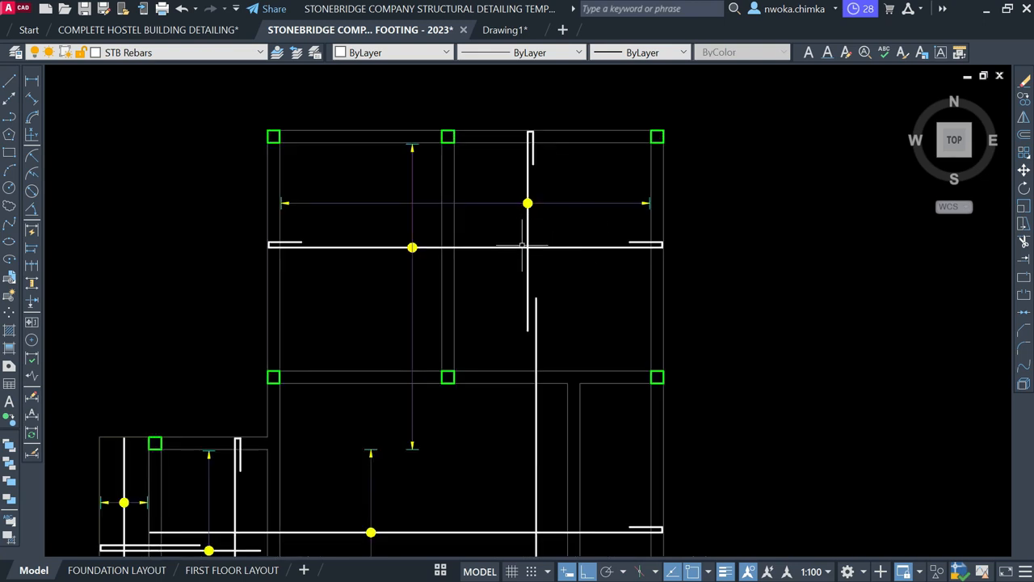
pyautogui.click(177, 53)
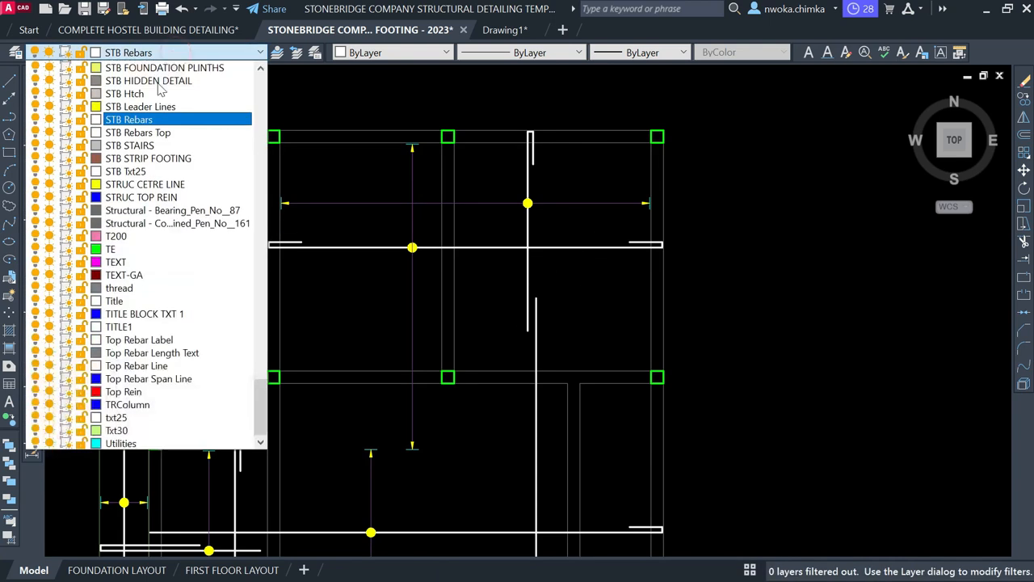
pyautogui.scroll(2, 142, 243)
pyautogui.scroll(-2, 142, 234)
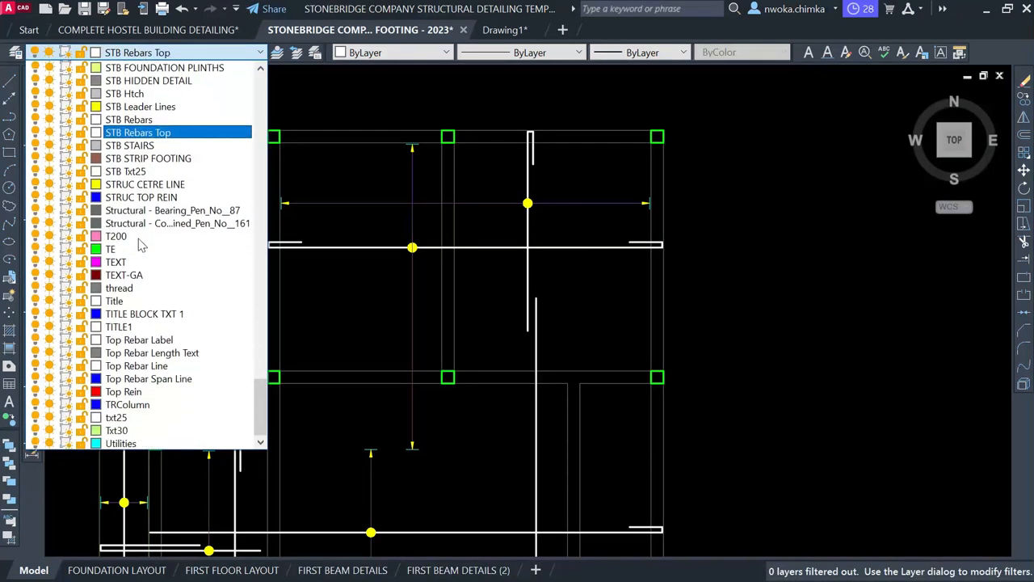
pyautogui.scroll(2, 152, 177)
pyautogui.click(161, 122)
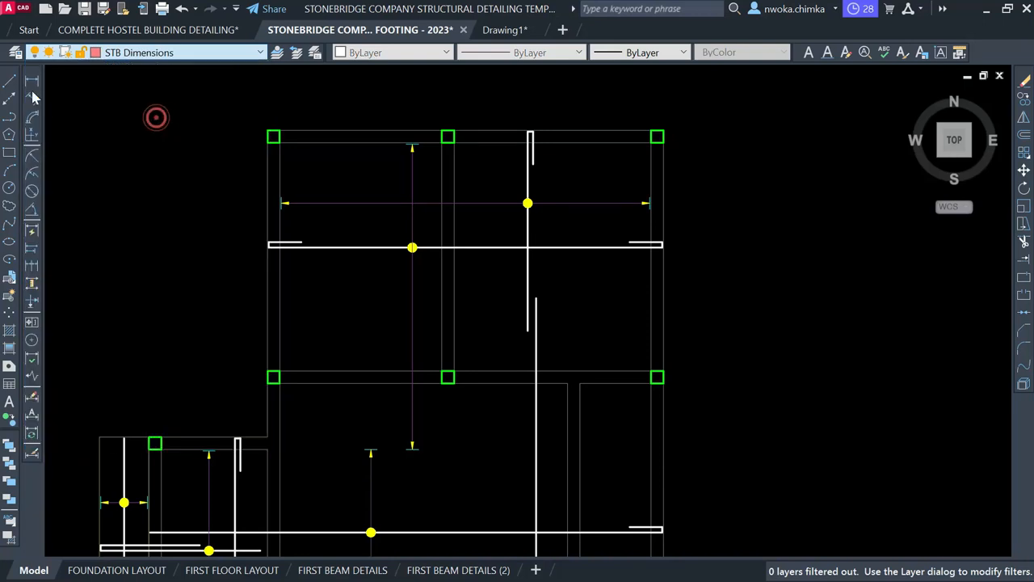
# Dimension the lap between the ends of the two vertical bars, placing the dimension line east of them.
pyautogui.click(32, 81)
pyautogui.scroll(6, 490, 302)
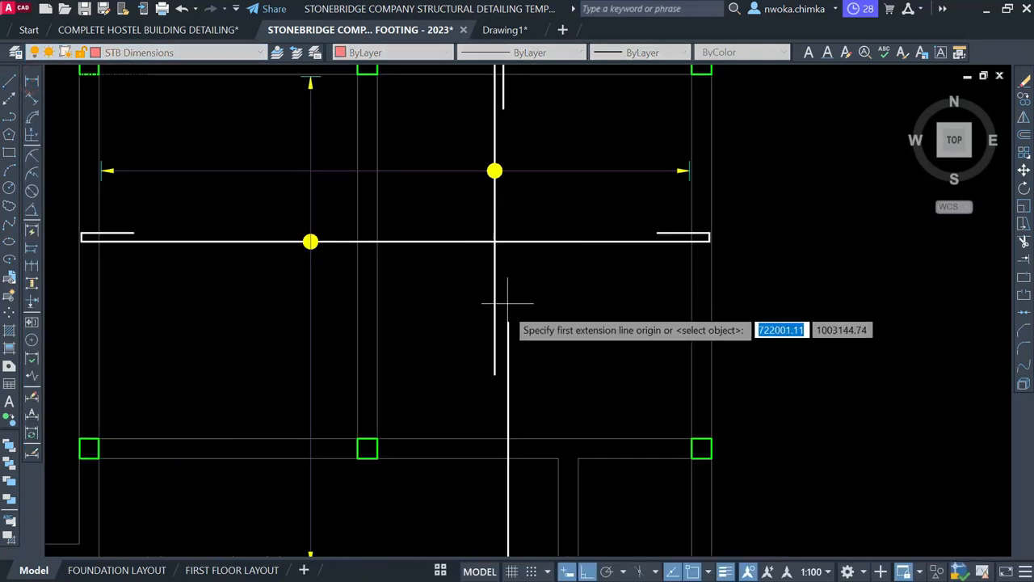
pyautogui.click(485, 423)
pyautogui.click(518, 292)
pyautogui.click(613, 293)
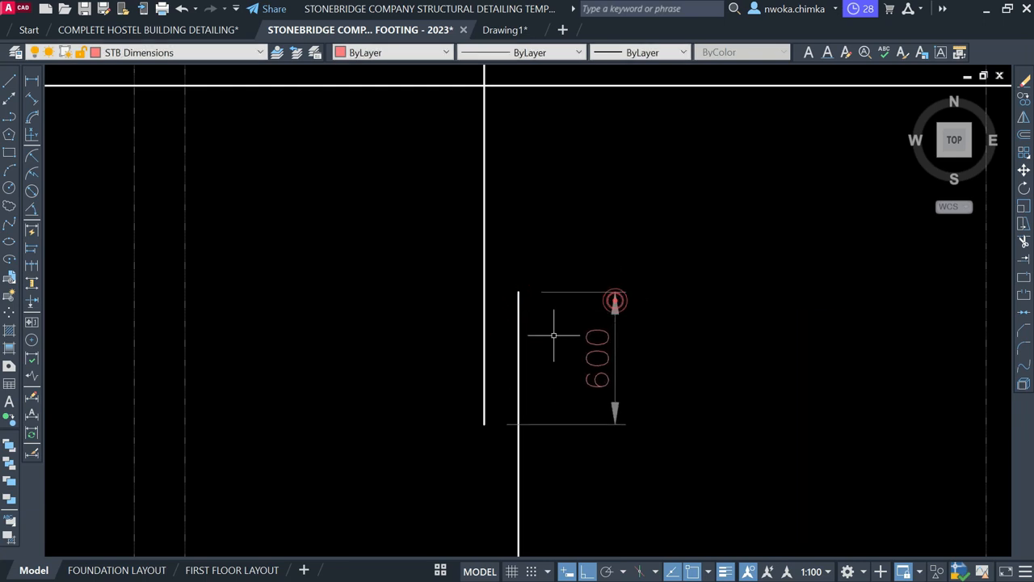
# Shift the lap dimension's upper extension origin west onto the hooked bar so both extension lines start level.
pyautogui.scroll(2, 568, 374)
pyautogui.click(579, 371)
pyautogui.click(561, 419)
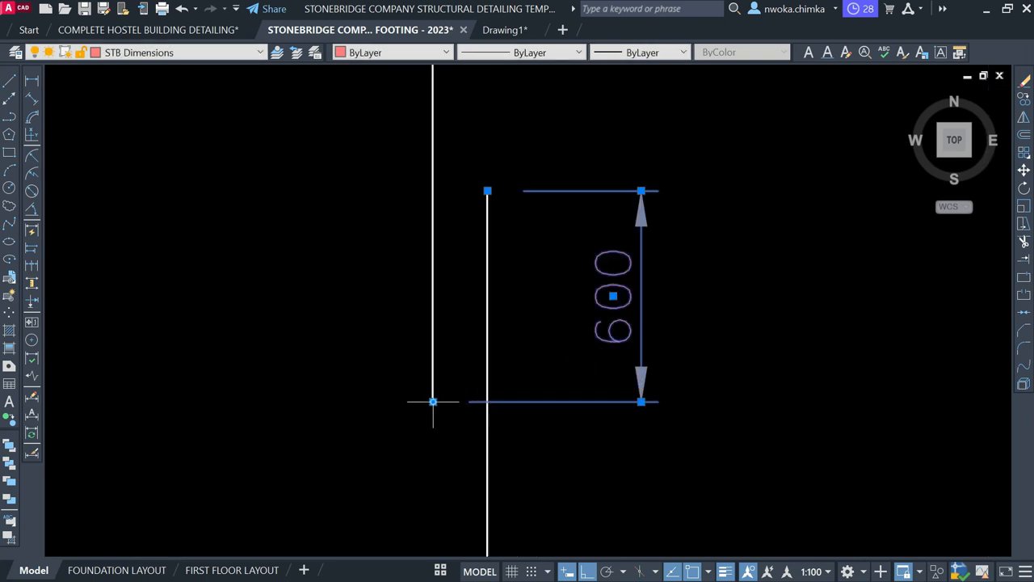
pyautogui.click(488, 190)
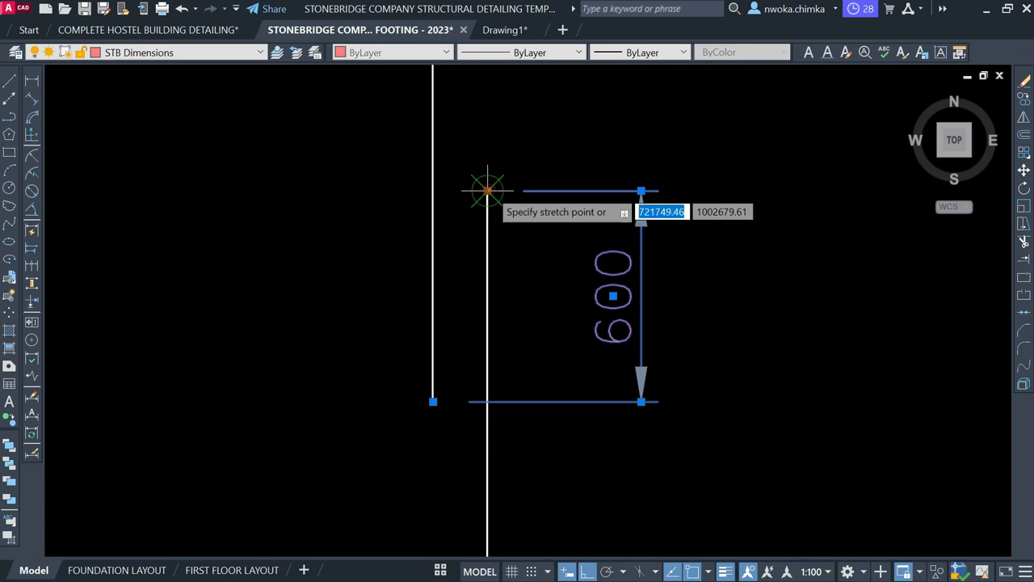
pyautogui.click(436, 190)
pyautogui.press('Escape')
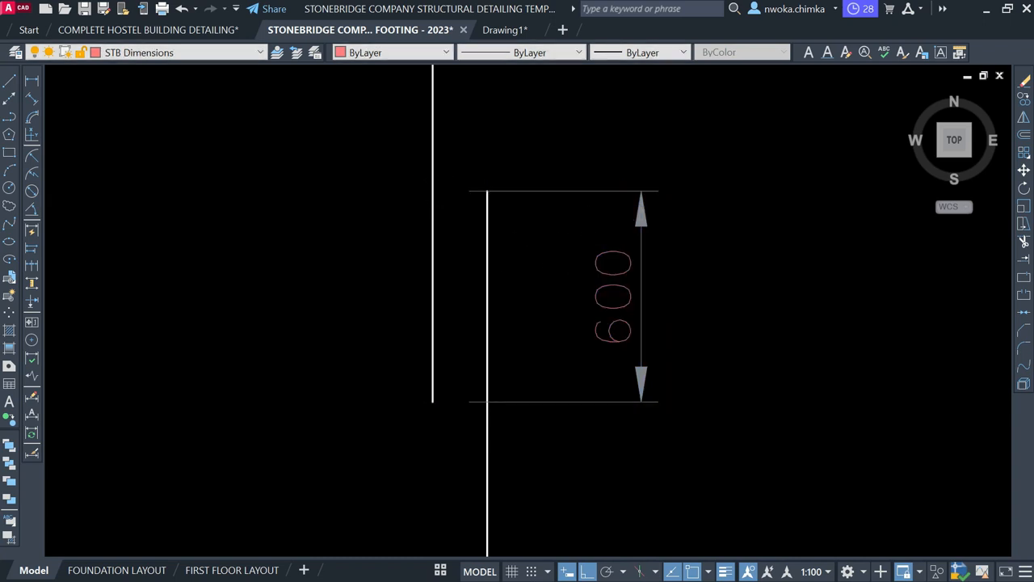
# Move the lap dimension line west, closer to the lapped bars.
pyautogui.scroll(-4, 601, 210)
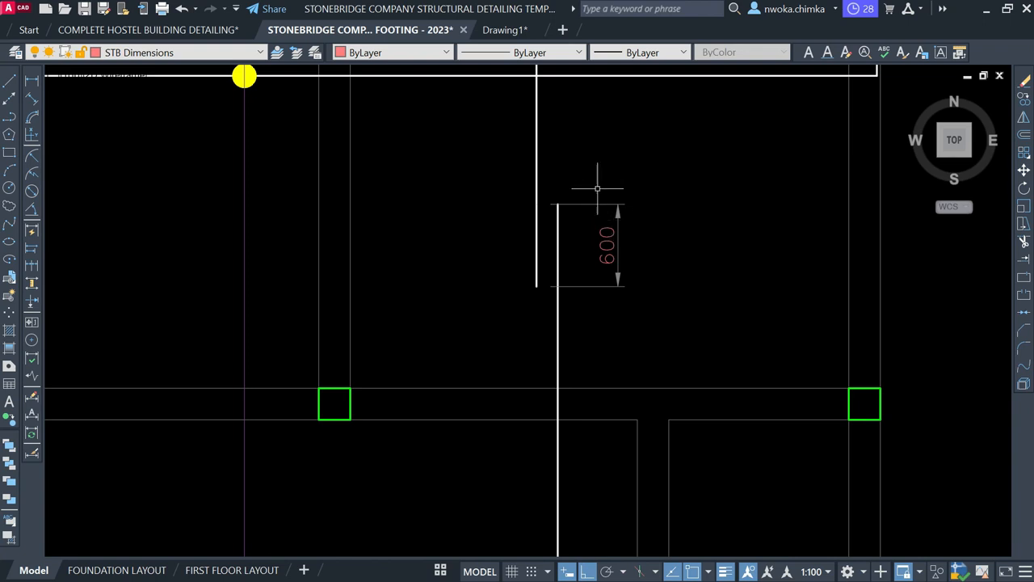
pyautogui.scroll(-2, 594, 240)
pyautogui.scroll(4, 663, 224)
pyautogui.click(627, 214)
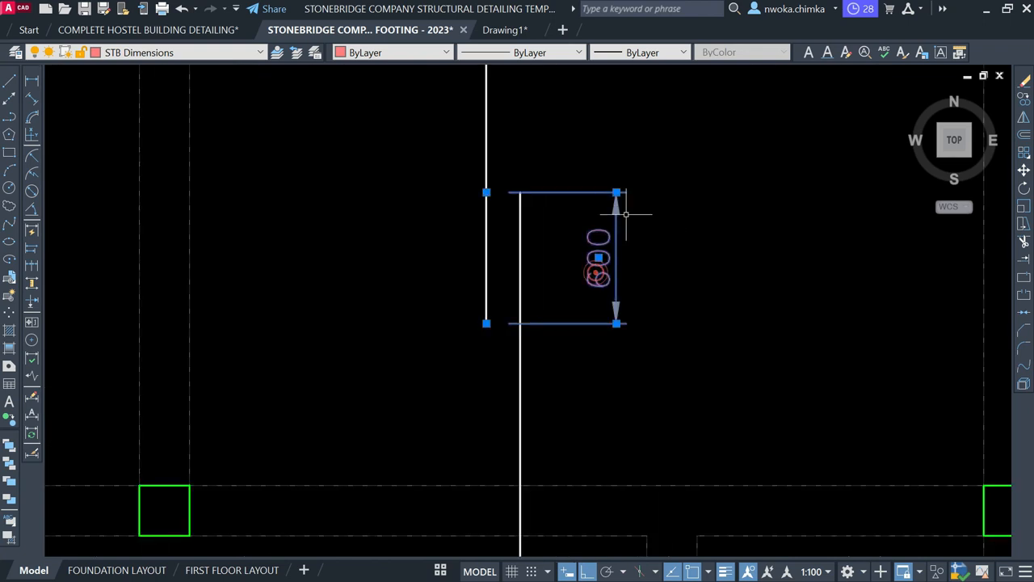
pyautogui.click(617, 192)
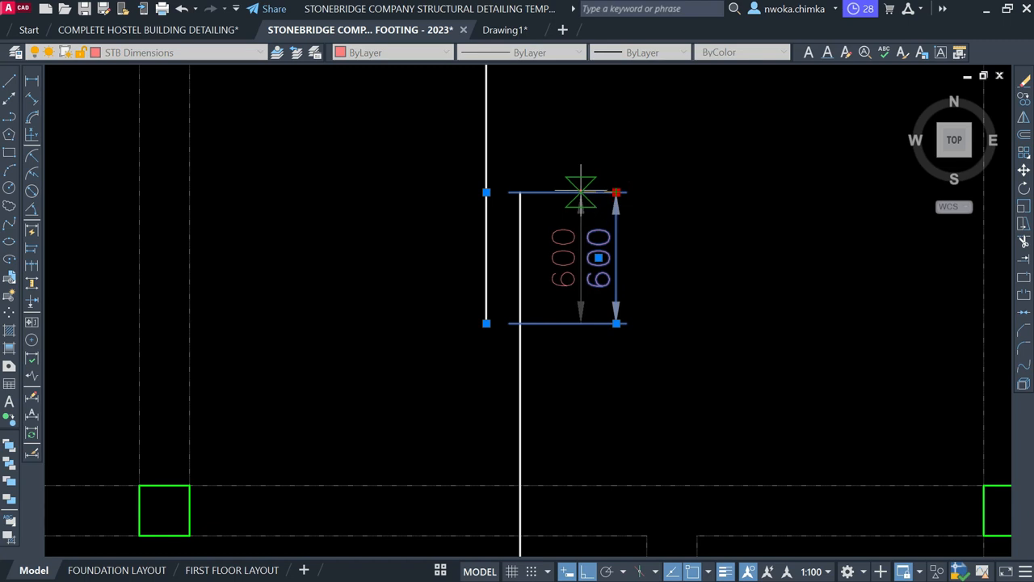
pyautogui.click(582, 251)
pyautogui.press('Escape')
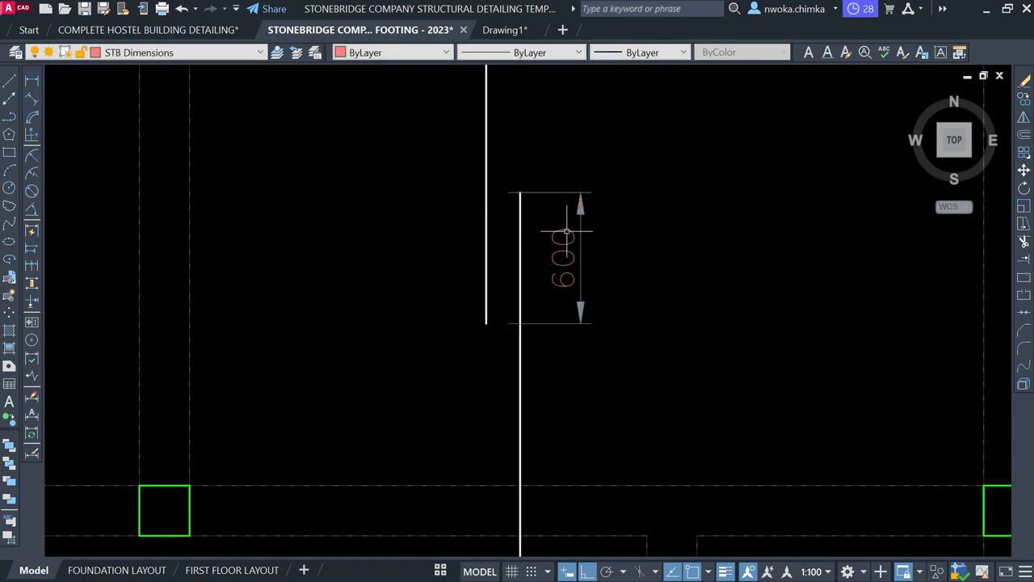
# Clear the lap dimension's text so only its arrows and extension lines show.
pyautogui.click(566, 232)
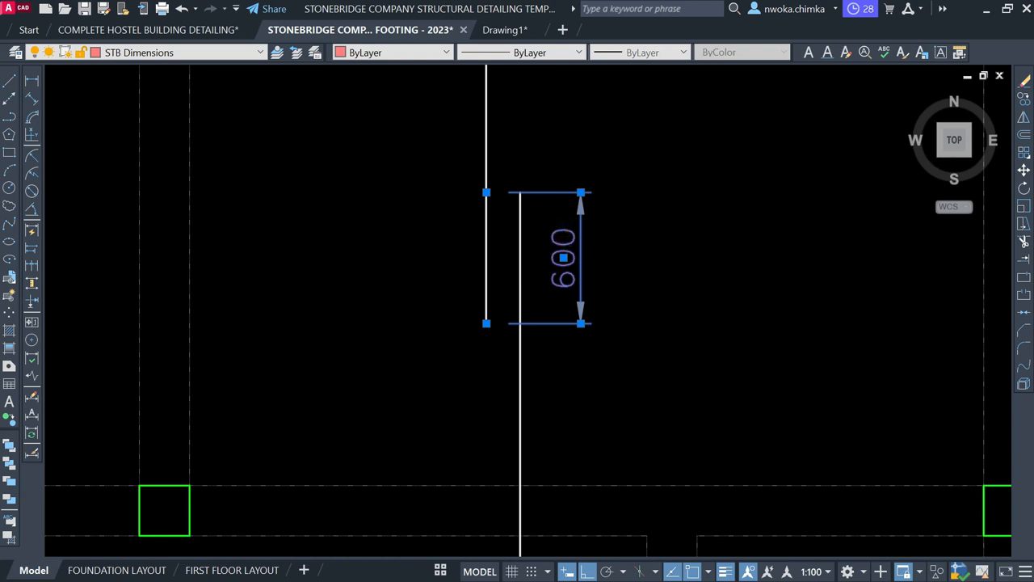
pyautogui.doubleClick(564, 257)
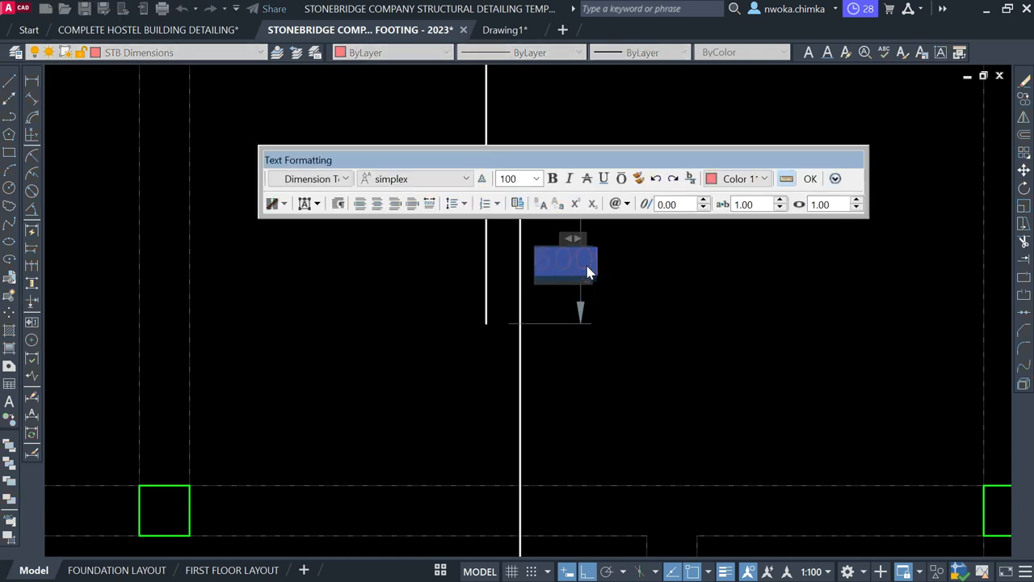
pyautogui.click(591, 266)
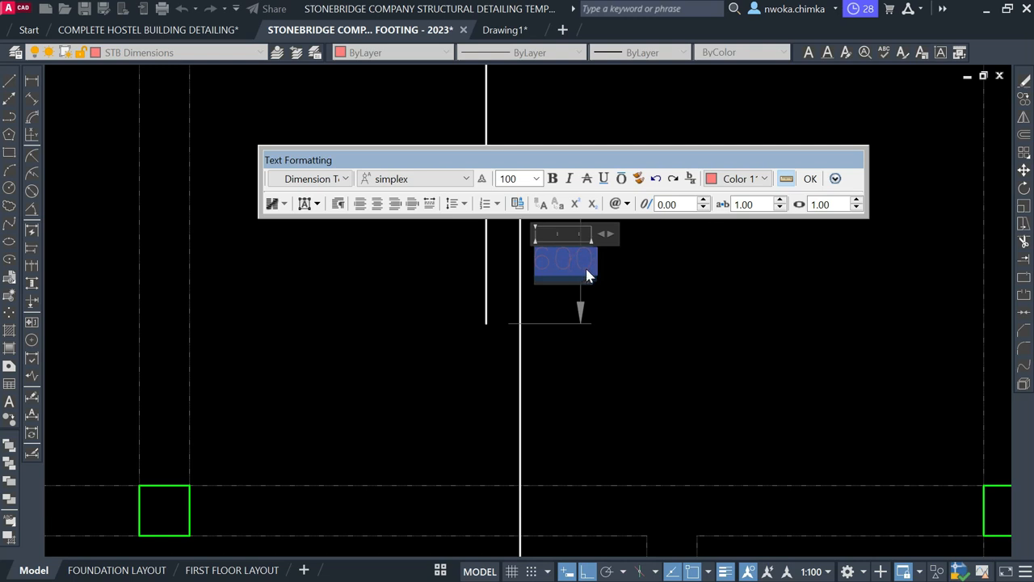
pyautogui.press('alt')
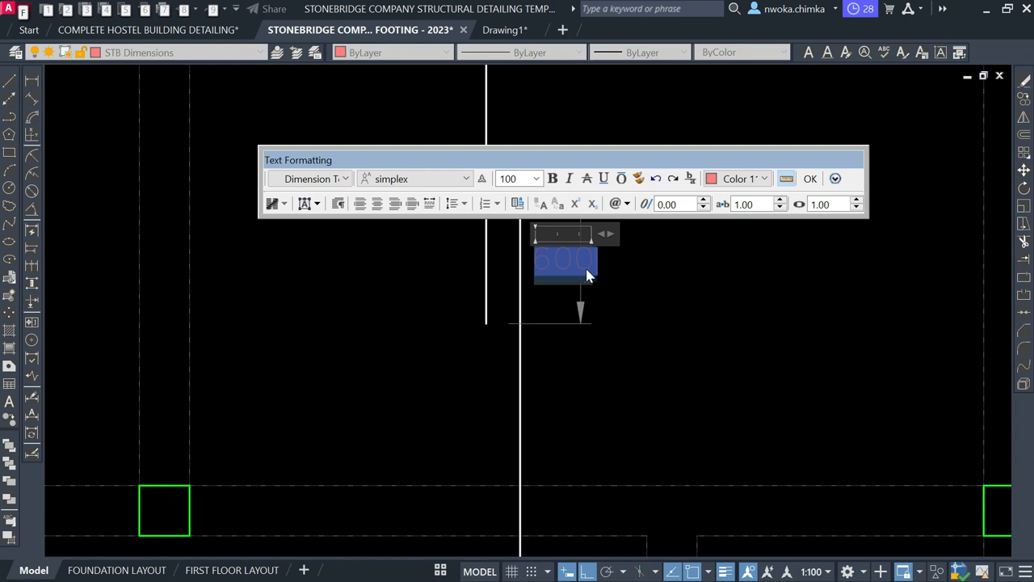
pyautogui.press('BackSpace')
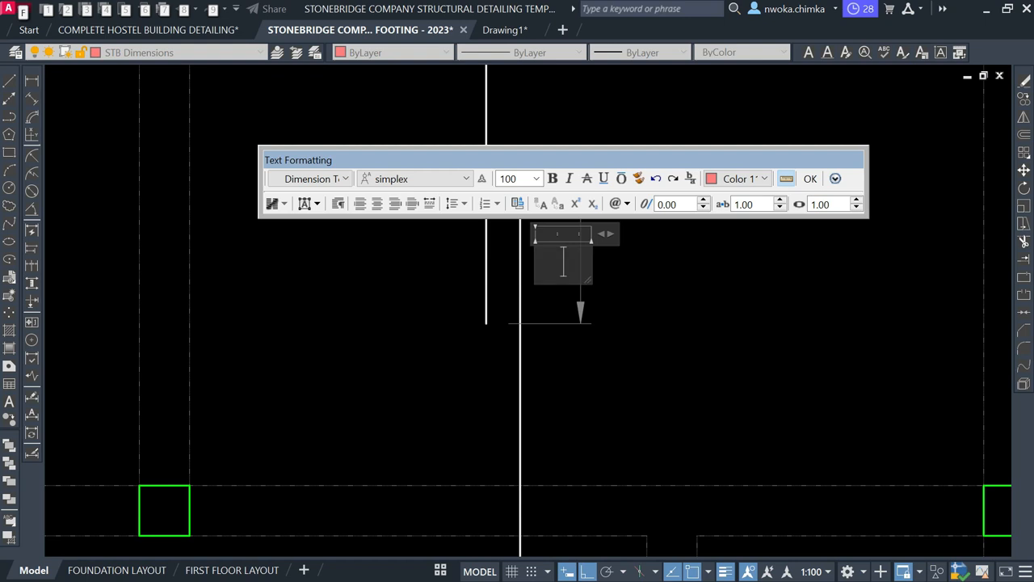
pyautogui.click(605, 265)
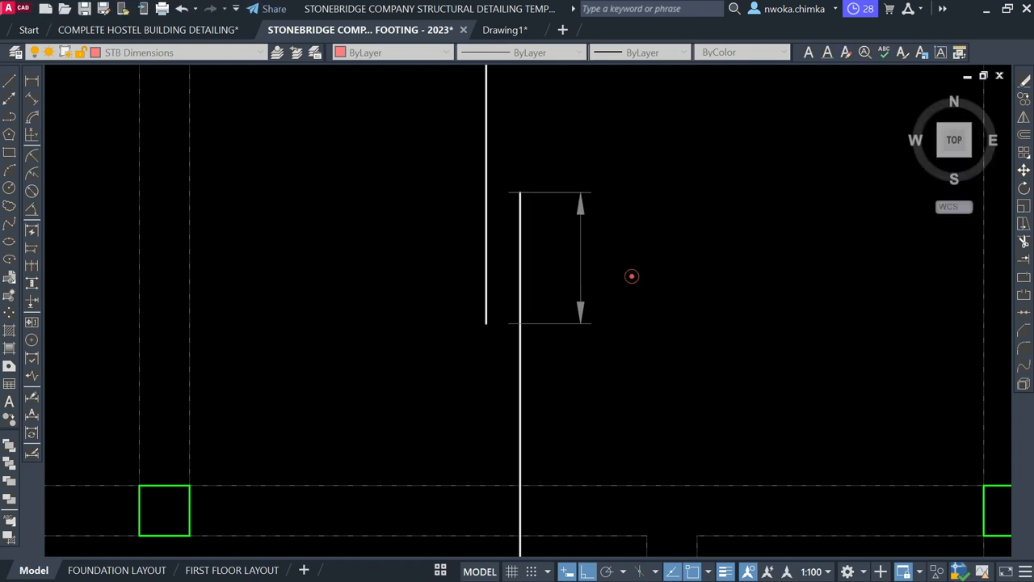
# Copy the lap dimension to the east and explode the copy into separate lines, arrowheads and text.
pyautogui.click(578, 244)
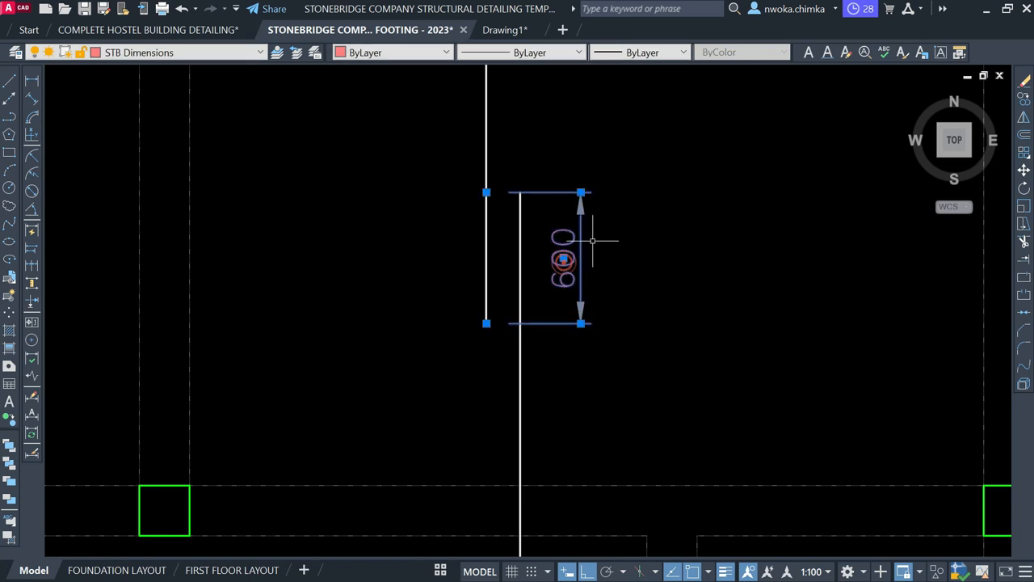
pyautogui.write('co')
pyautogui.press('Return')
pyautogui.click(619, 227)
pyautogui.click(772, 207)
pyautogui.press('Escape')
pyautogui.click(783, 183)
pyautogui.click(743, 224)
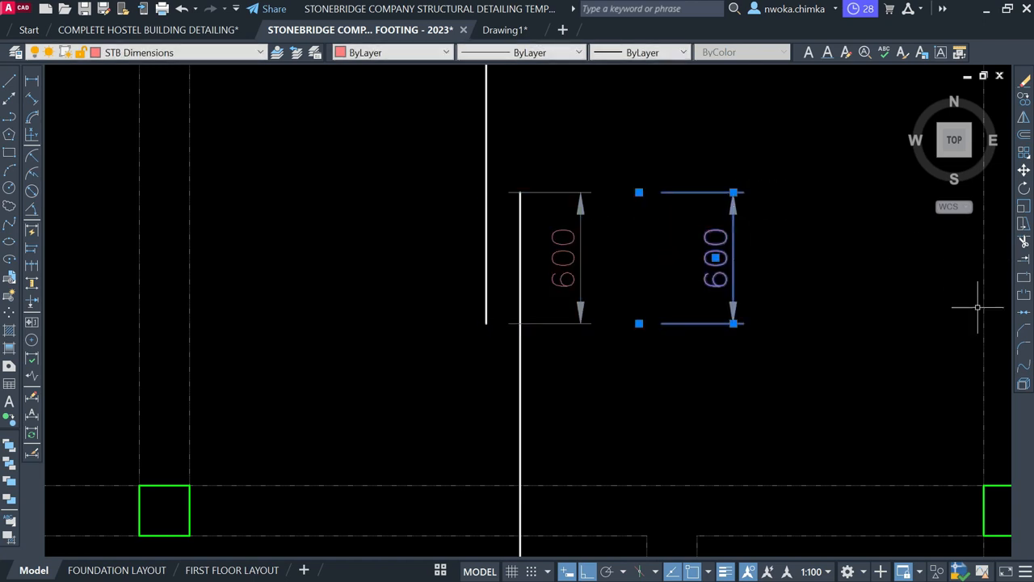
pyautogui.click(1024, 385)
# Delete the exploded copy's extension lines, arrowheads and dimension line, keeping only its text.
pyautogui.click(755, 183)
pyautogui.click(723, 215)
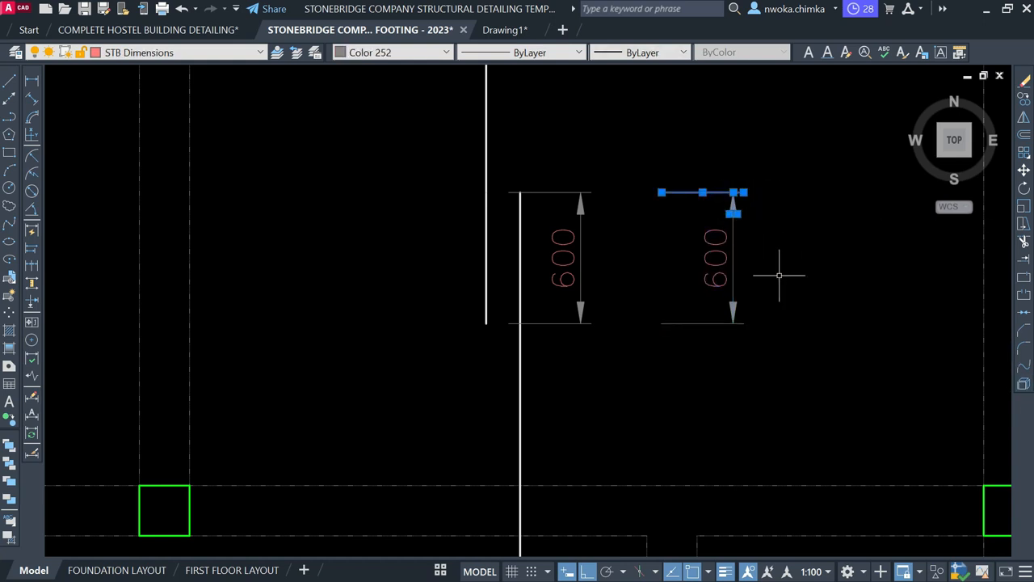
pyautogui.click(750, 311)
pyautogui.click(723, 335)
pyautogui.write('e')
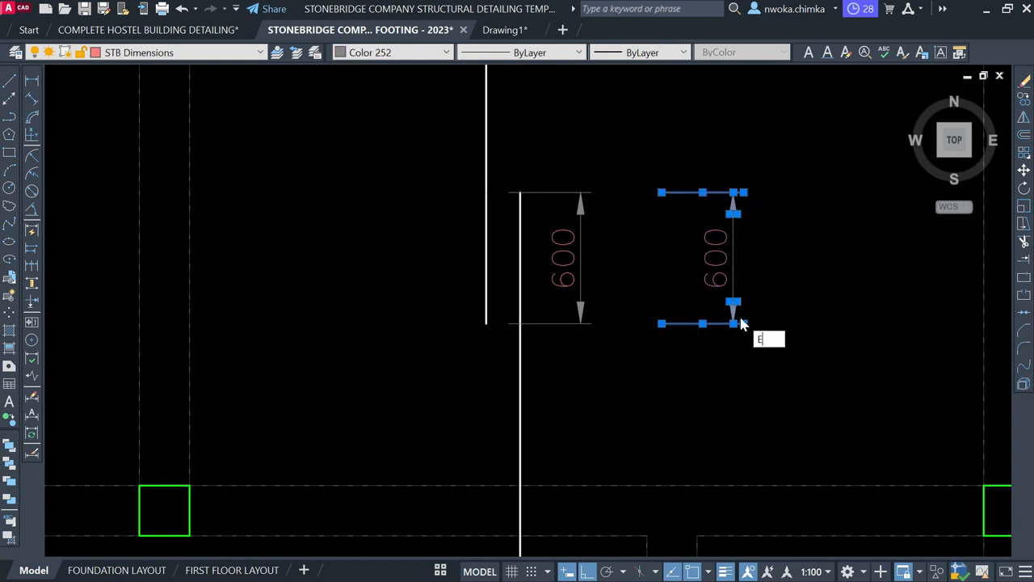
pyautogui.press('Return')
pyautogui.click(734, 238)
pyautogui.press('Delete')
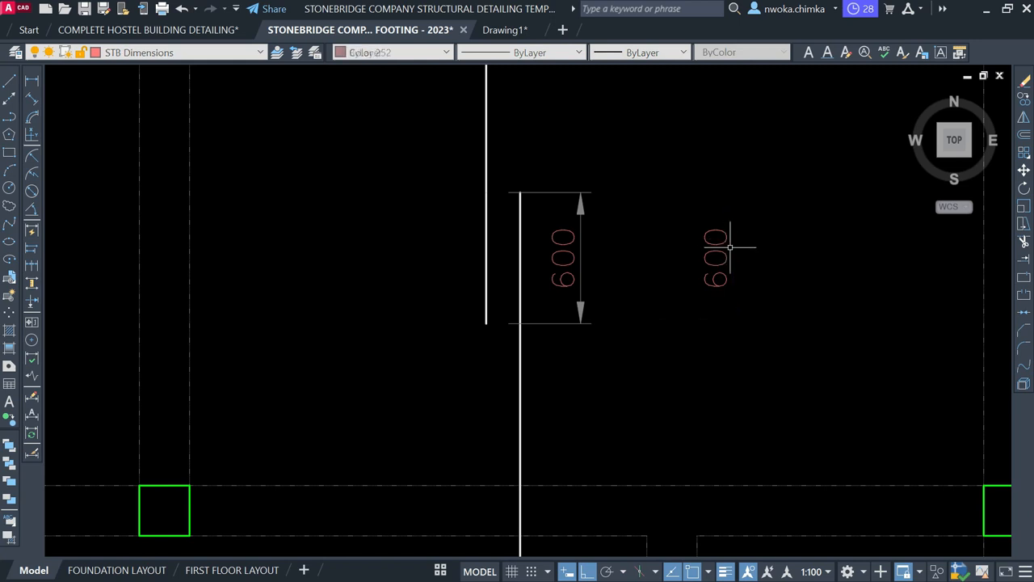
# Replace the remaining text of the exploded copy with LAP.
pyautogui.click(719, 242)
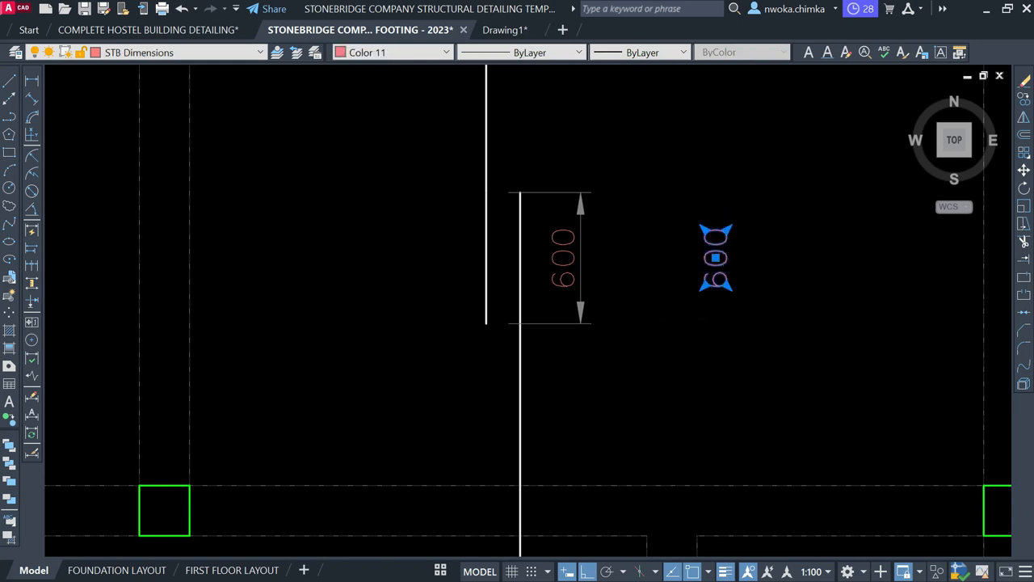
pyautogui.doubleClick(716, 246)
pyautogui.hotkey('ctrl', 'a')
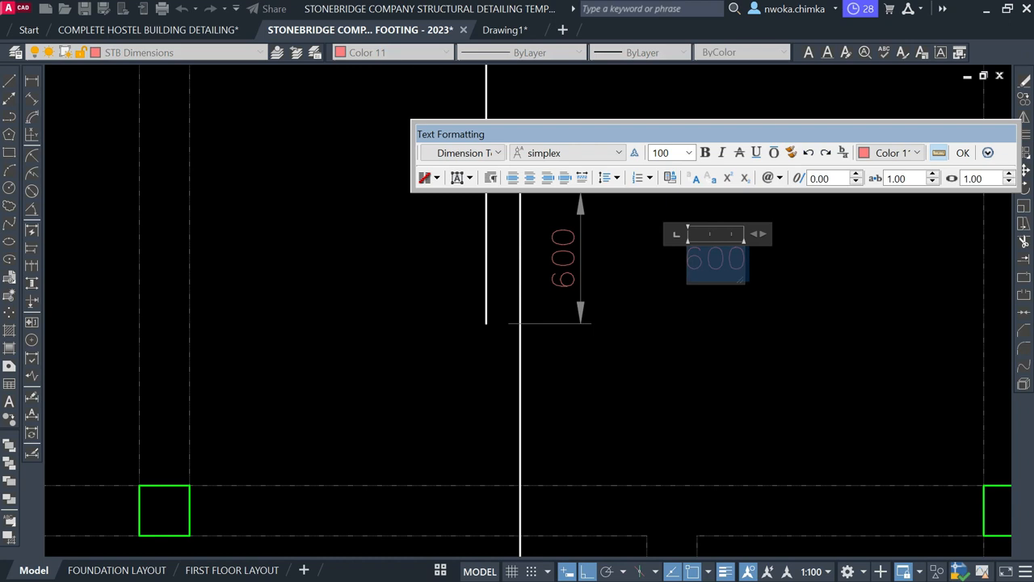
pyautogui.write('LAP')
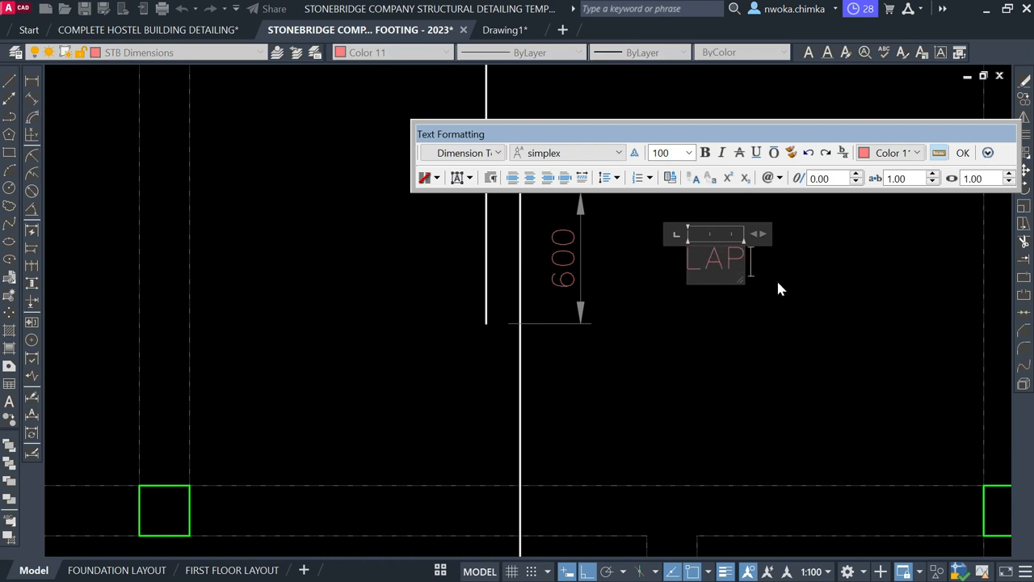
pyautogui.click(776, 279)
# Move the LAP text west so it sits just east of the lap dimension line, parallel to the dimension value.
pyautogui.click(751, 224)
pyautogui.click(701, 328)
pyautogui.press('m')
pyautogui.press('space')
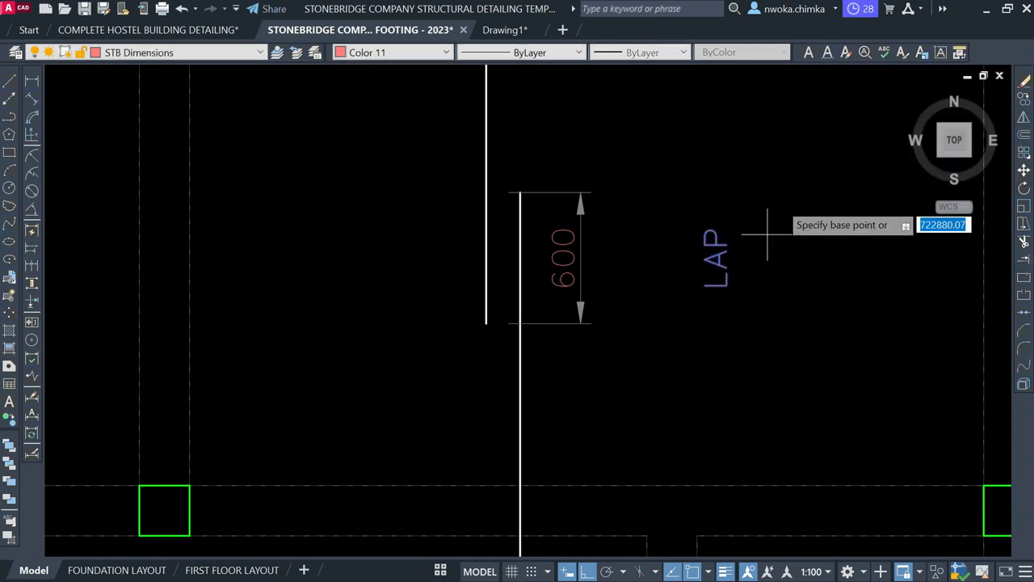
pyautogui.click(784, 199)
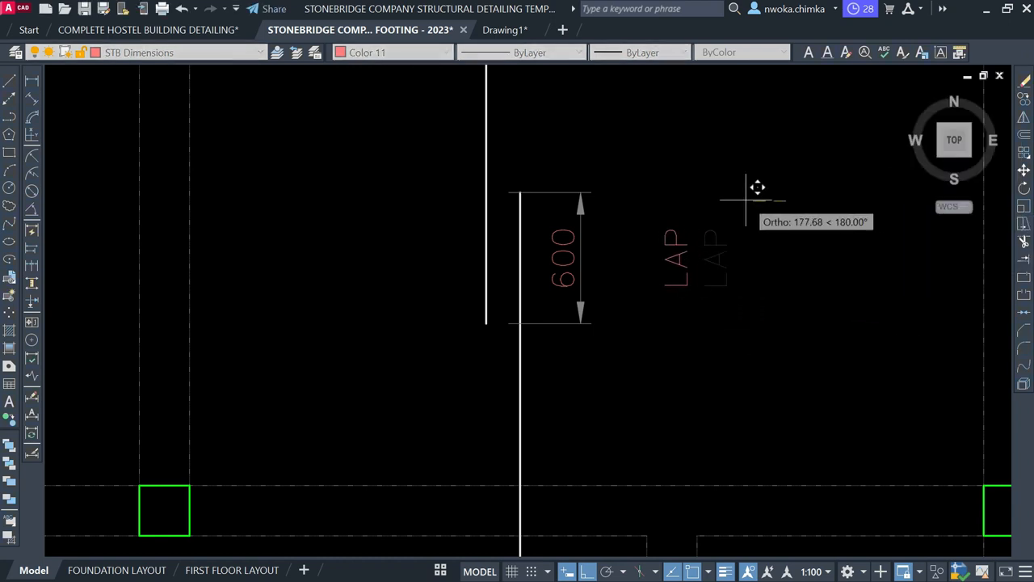
pyautogui.click(683, 165)
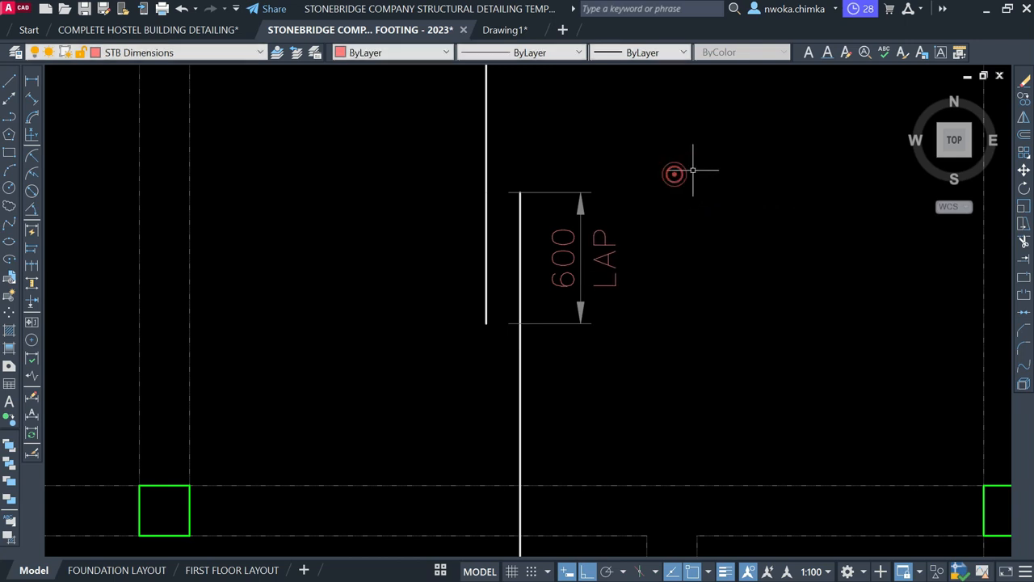
# Examine the finished RC slab detailing sheets of the other projects for their rebar layout and lap marking.
pyautogui.scroll(-12, 635, 224)
pyautogui.moveTo(517, 362); pyautogui.dragTo(699, 298, button='middle')
pyautogui.scroll(5, 497, 321)
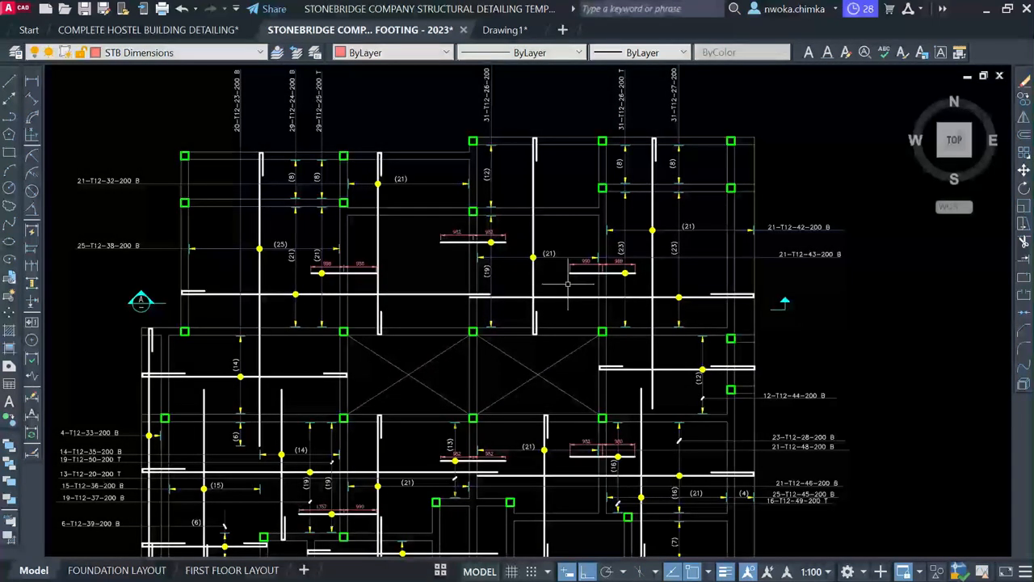
pyautogui.scroll(-2, 534, 293)
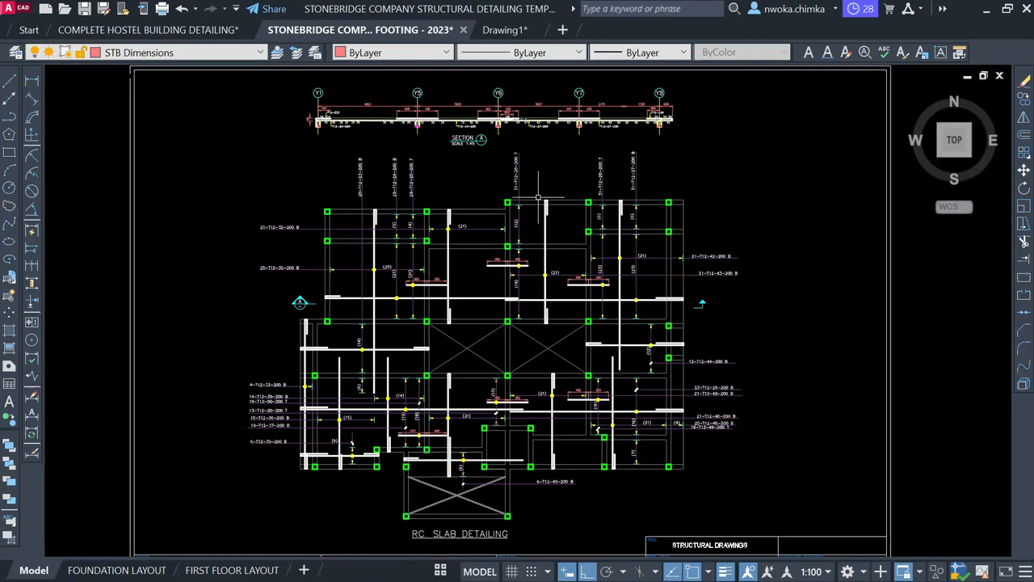
pyautogui.scroll(-10, 525, 158)
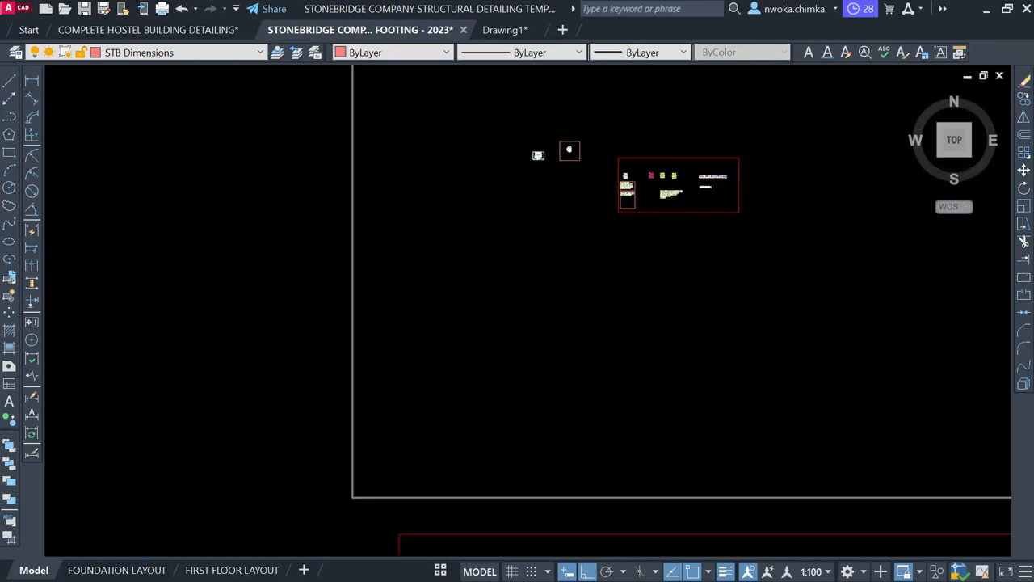
pyautogui.scroll(8, 646, 386)
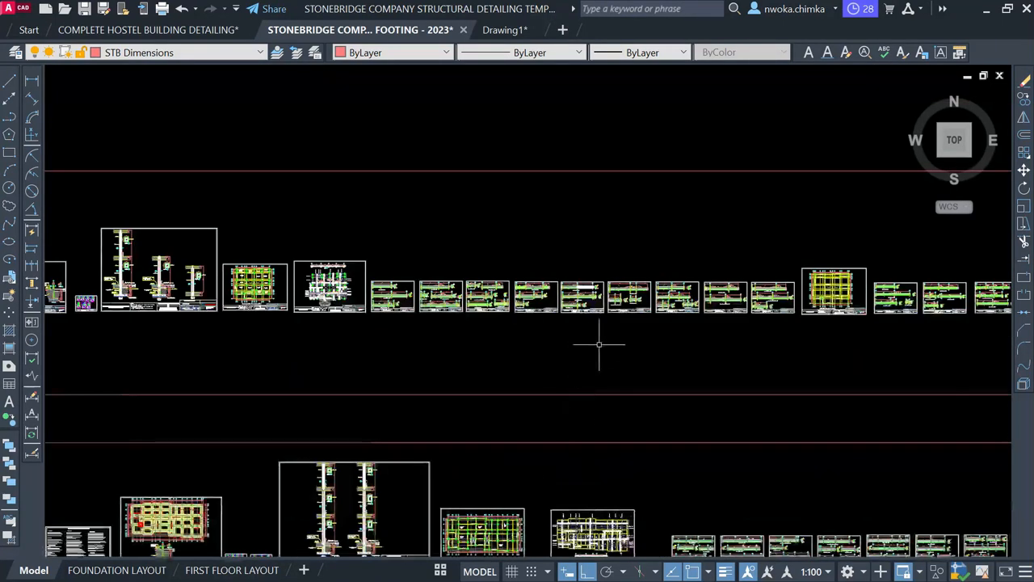
pyautogui.scroll(-3, 525, 364)
pyautogui.scroll(8, 541, 375)
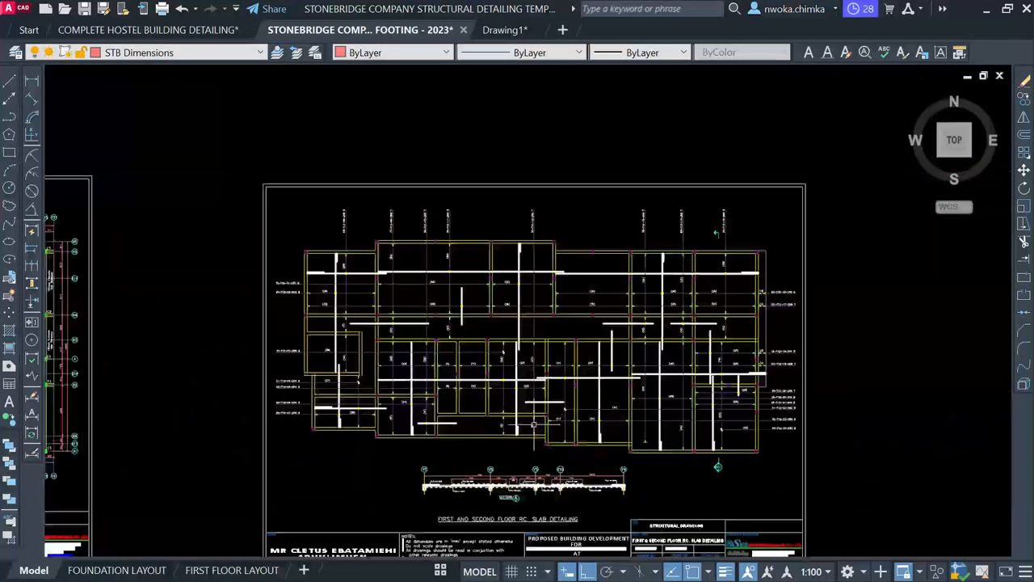
pyautogui.scroll(2, 399, 311)
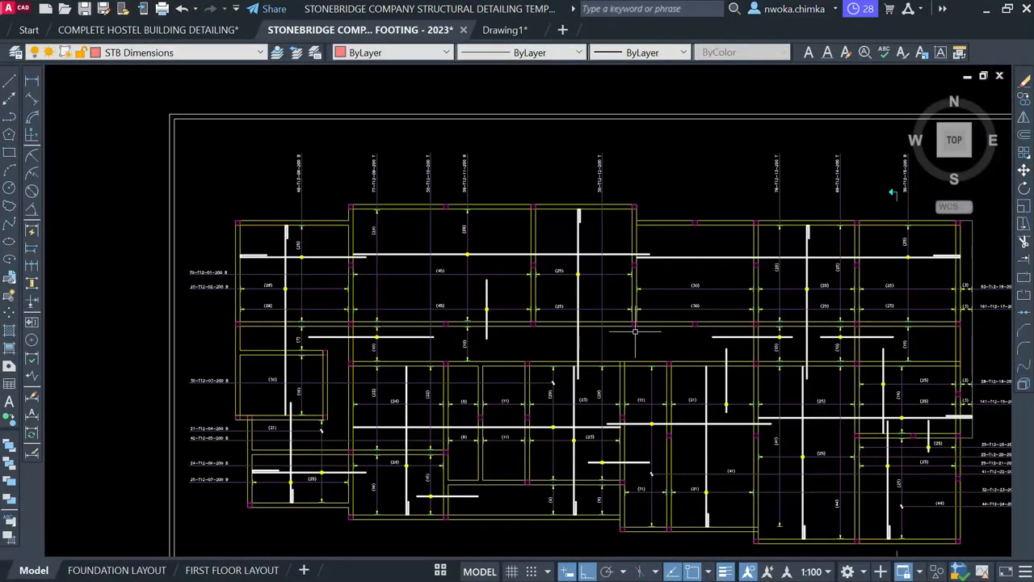
pyautogui.scroll(-4, 637, 332)
pyautogui.scroll(-5, 644, 311)
pyautogui.scroll(3, 554, 388)
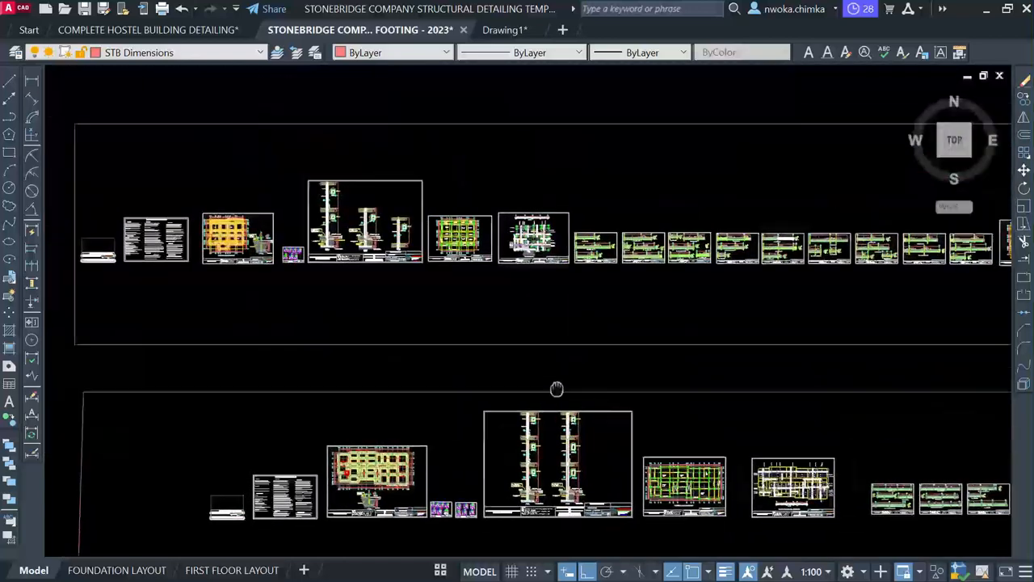
pyautogui.scroll(5, 538, 251)
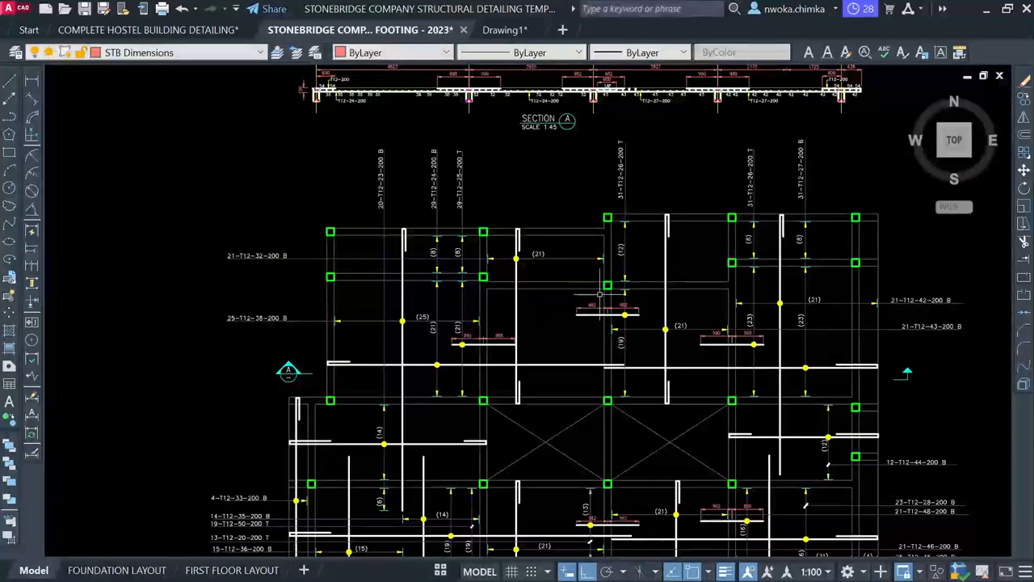
pyautogui.scroll(-2, 529, 206)
pyautogui.scroll(-6, 529, 206)
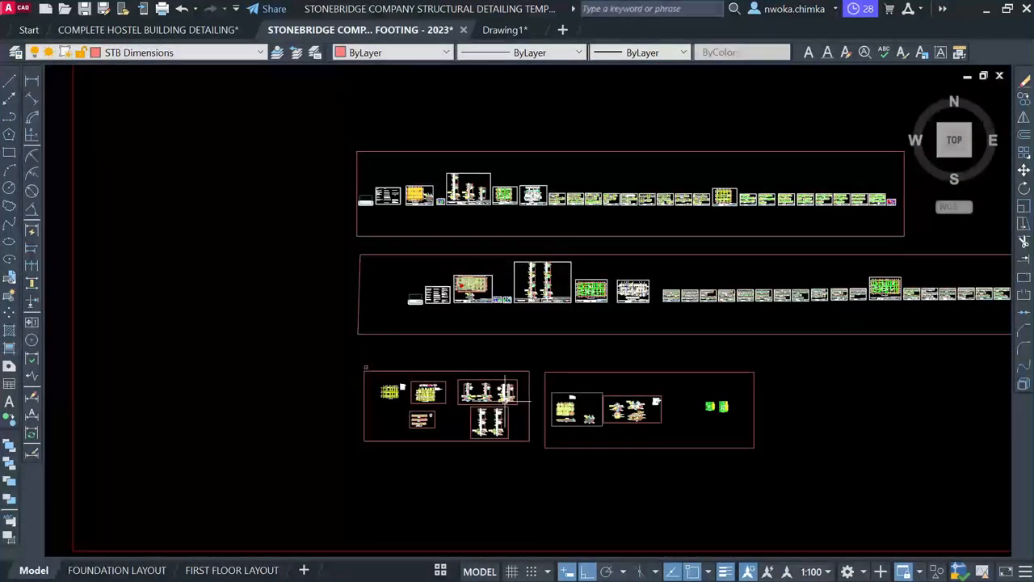
# Examine the lap annotation on an older slab detail and compare it with the lap marking on the current plan.
pyautogui.scroll(2, 587, 419)
pyautogui.scroll(1, 588, 419)
pyautogui.scroll(-1, 457, 363)
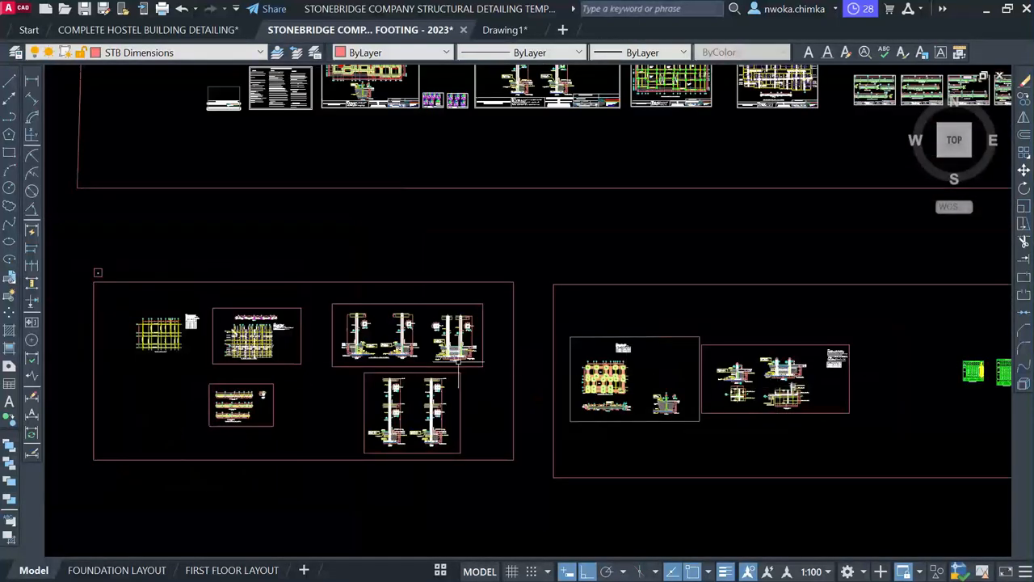
pyautogui.scroll(8, 240, 338)
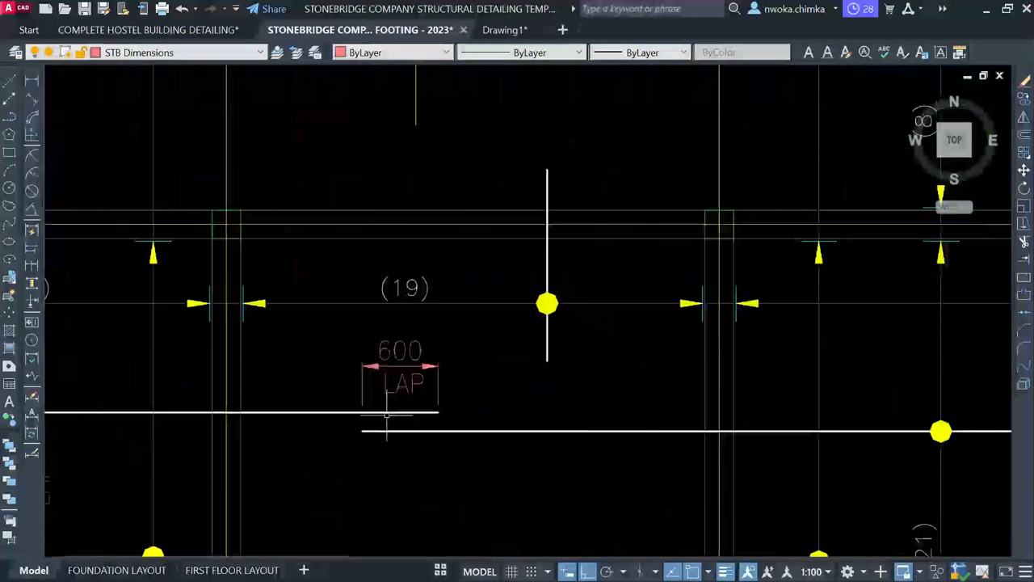
pyautogui.scroll(4, 407, 384)
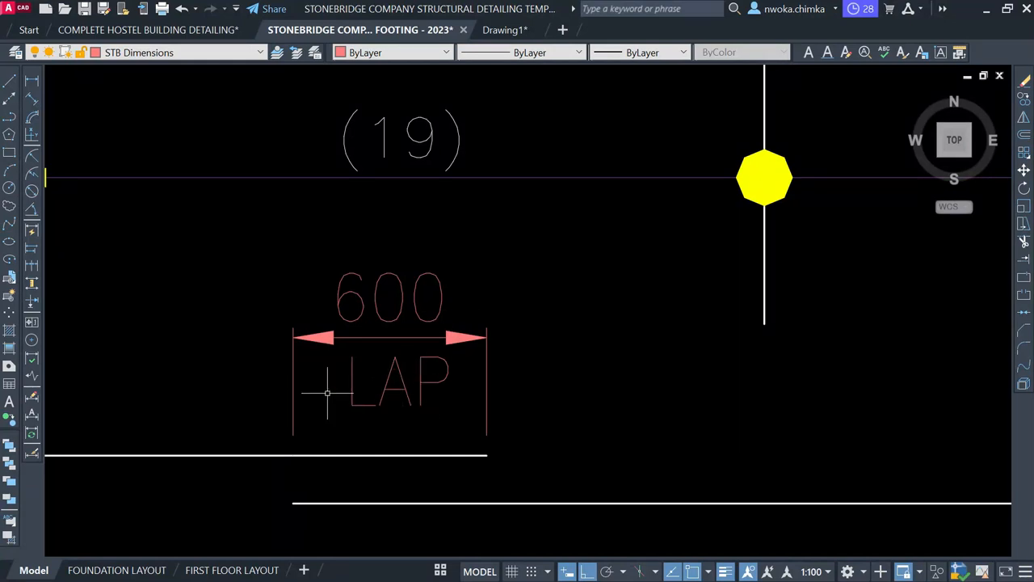
pyautogui.scroll(-10, 327, 394)
pyautogui.scroll(-4, 514, 291)
pyautogui.scroll(10, 606, 275)
pyautogui.scroll(-10, 634, 323)
pyautogui.scroll(5, 526, 340)
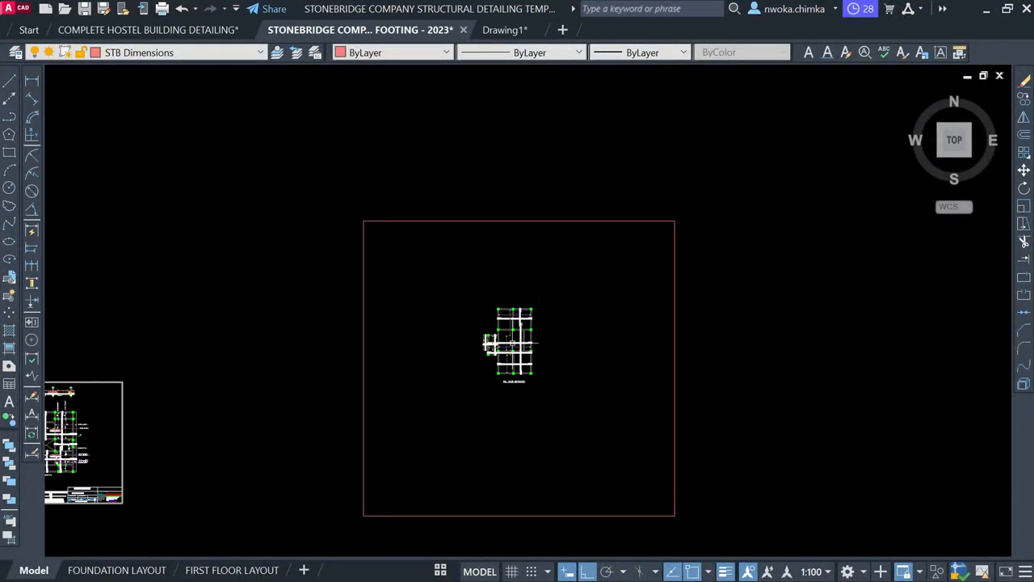
pyautogui.scroll(7, 512, 344)
pyautogui.scroll(7, 586, 188)
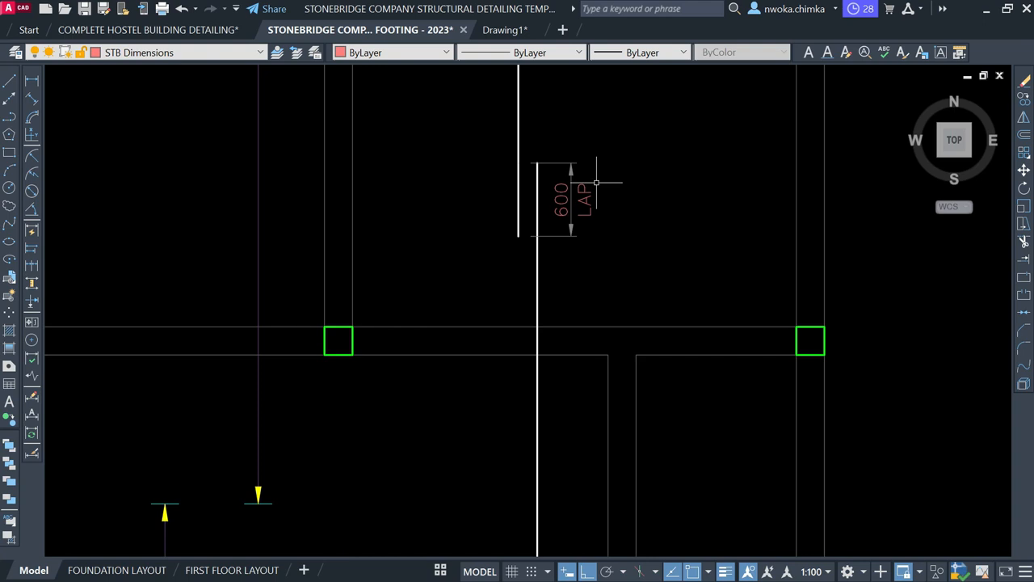
pyautogui.scroll(2, 560, 174)
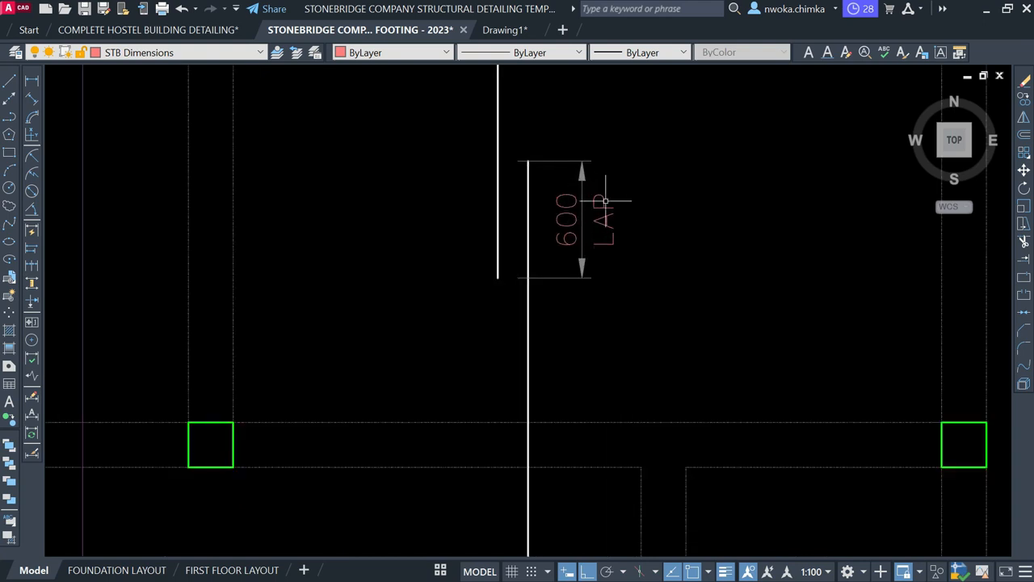
pyautogui.scroll(-4, 573, 254)
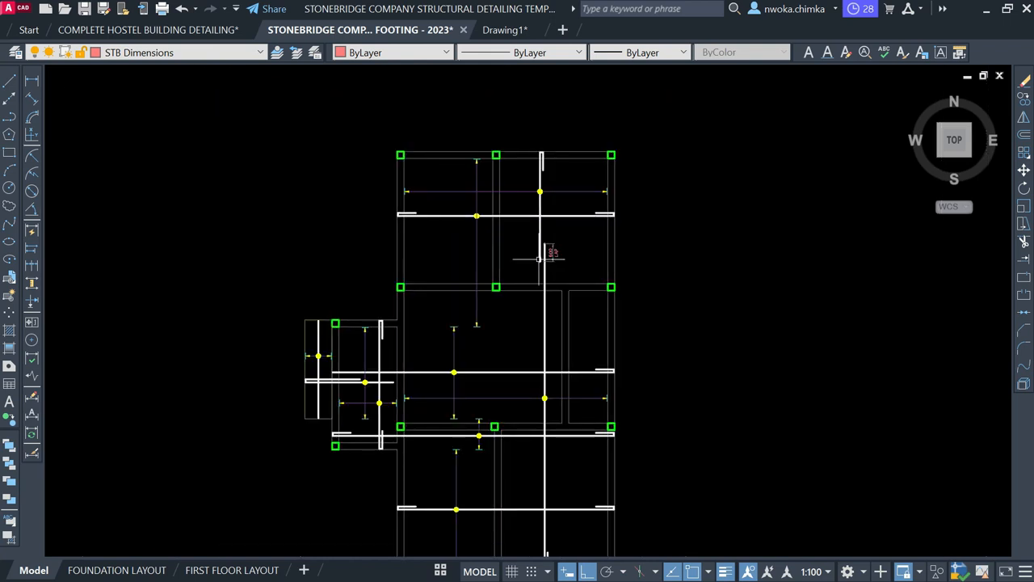
# Move the upper hooked vertical bar with its dot slightly west to widen the gap to the lapping bar.
pyautogui.moveTo(552, 227); pyautogui.dragTo(555, 180, button='middle')
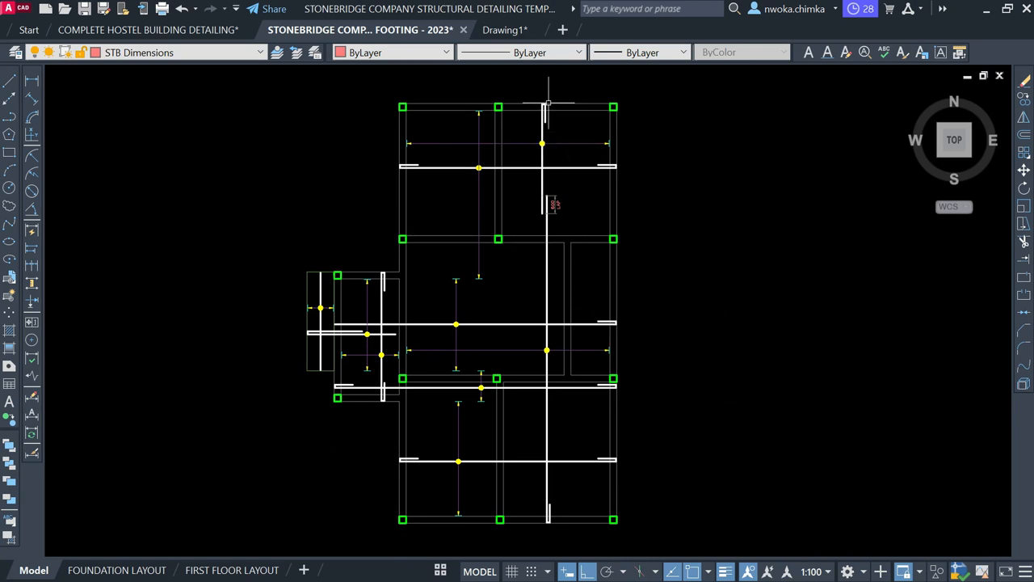
pyautogui.scroll(2, 526, 97)
pyautogui.click(518, 93)
pyautogui.click(560, 308)
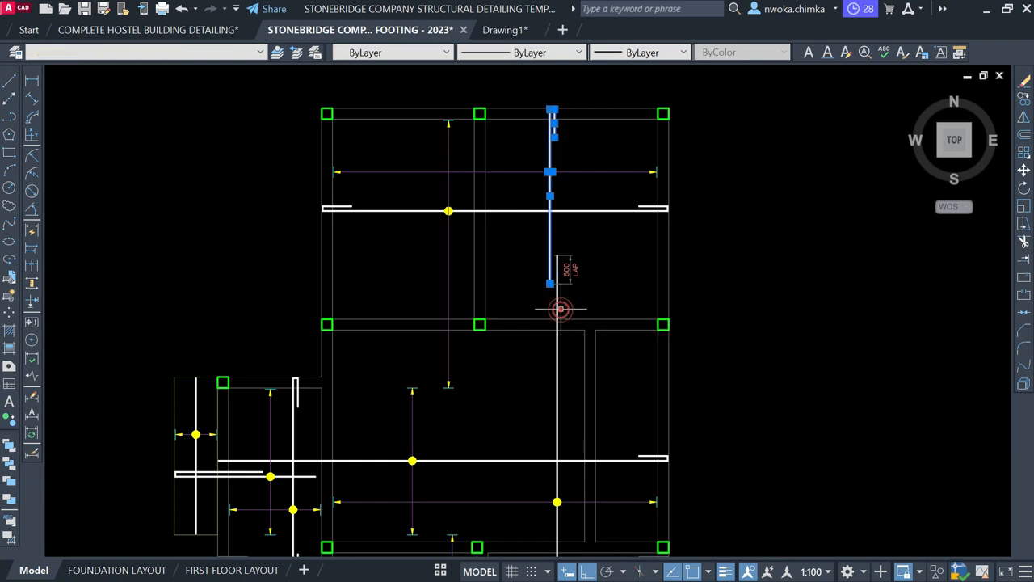
pyautogui.write('m')
pyautogui.press('space')
pyautogui.scroll(2, 616, 235)
pyautogui.click(630, 257)
pyautogui.click(633, 248)
pyautogui.scroll(-4, 566, 247)
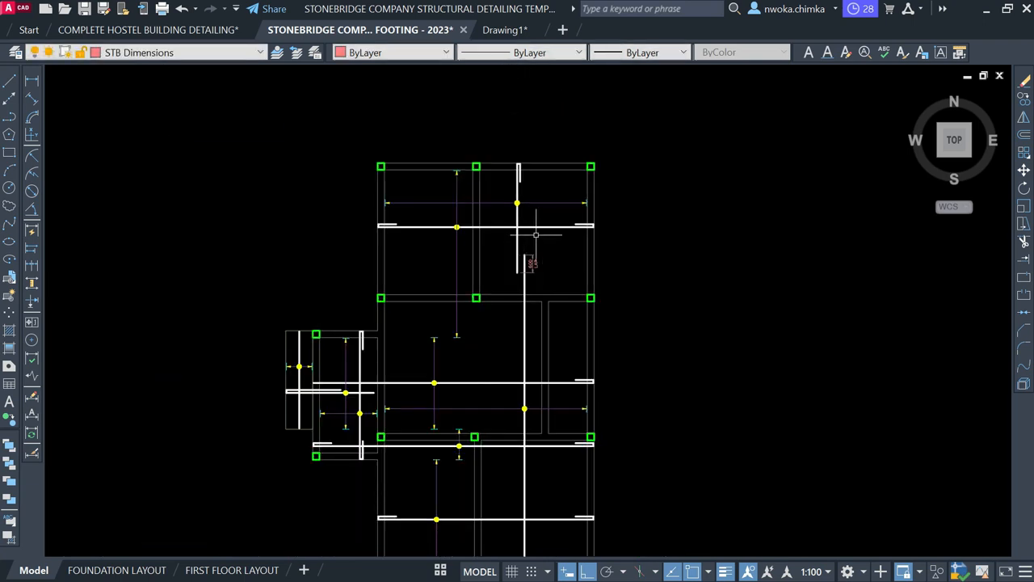
pyautogui.moveTo(544, 294); pyautogui.dragTo(522, 241, button='middle')
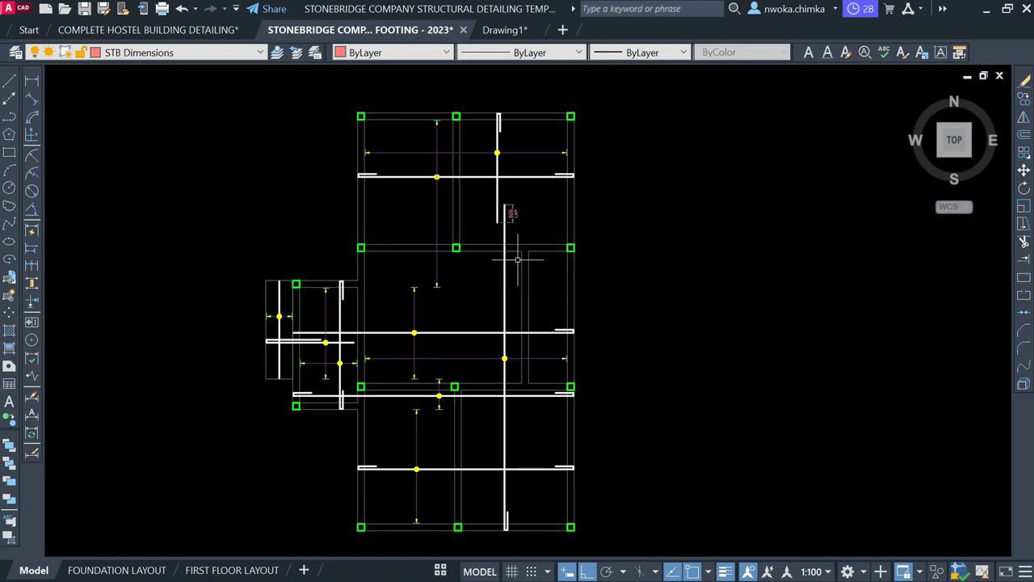
# Make STB Rebars Top the current layer.
pyautogui.click(202, 58)
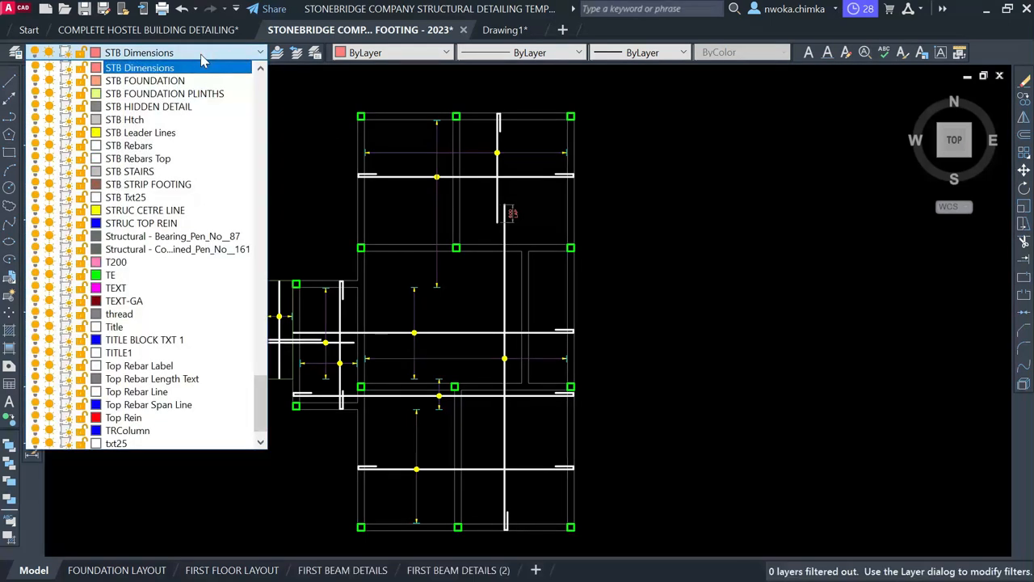
pyautogui.scroll(-2, 202, 60)
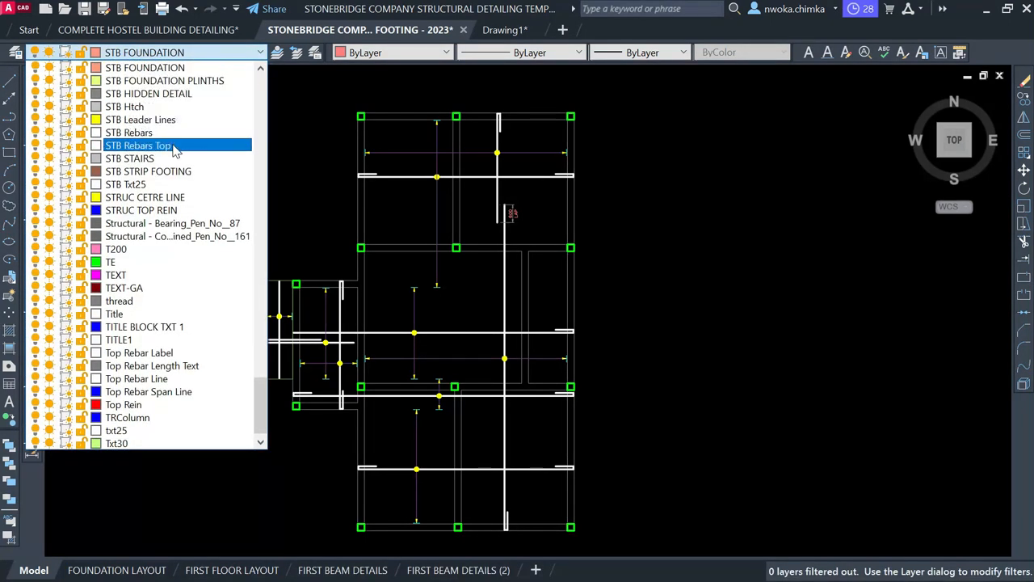
pyautogui.click(141, 146)
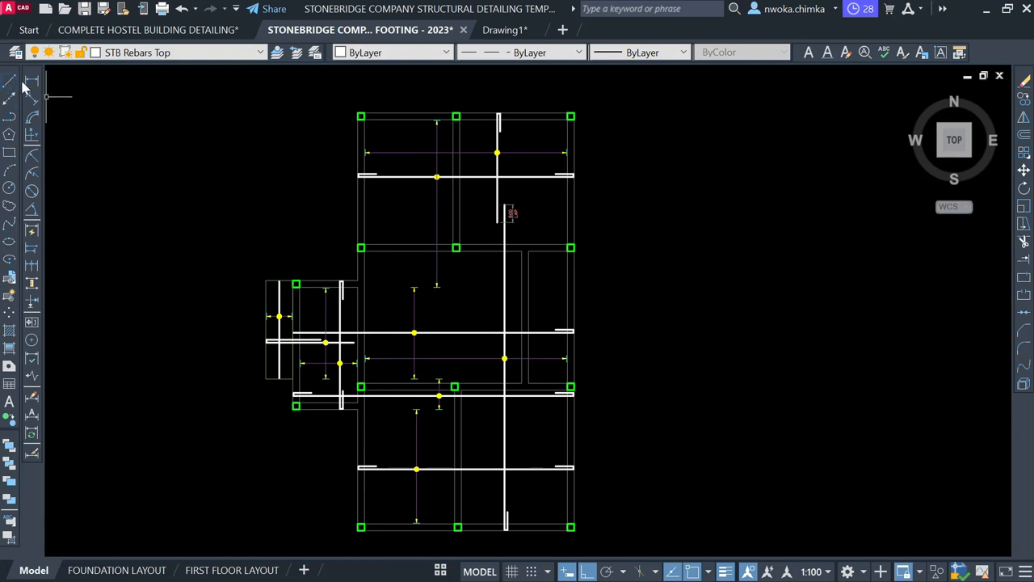
# Draw a freehand vertical top bar line across the middle horizontal beam, just east of the central column.
pyautogui.write('l')
pyautogui.press('space')
pyautogui.scroll(3, 440, 249)
pyautogui.scroll(-4, 501, 339)
pyautogui.scroll(4, 545, 267)
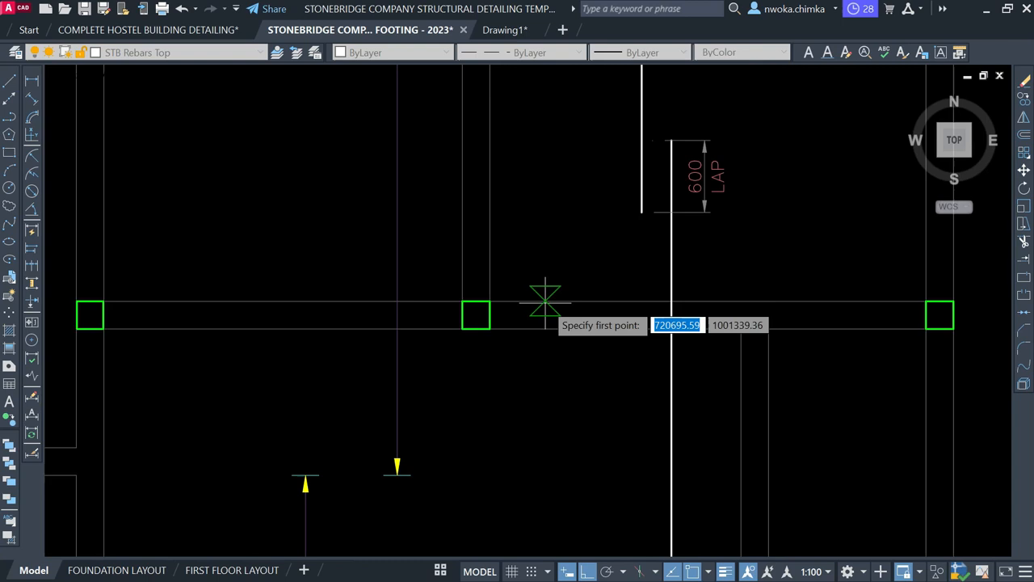
pyautogui.click(554, 167)
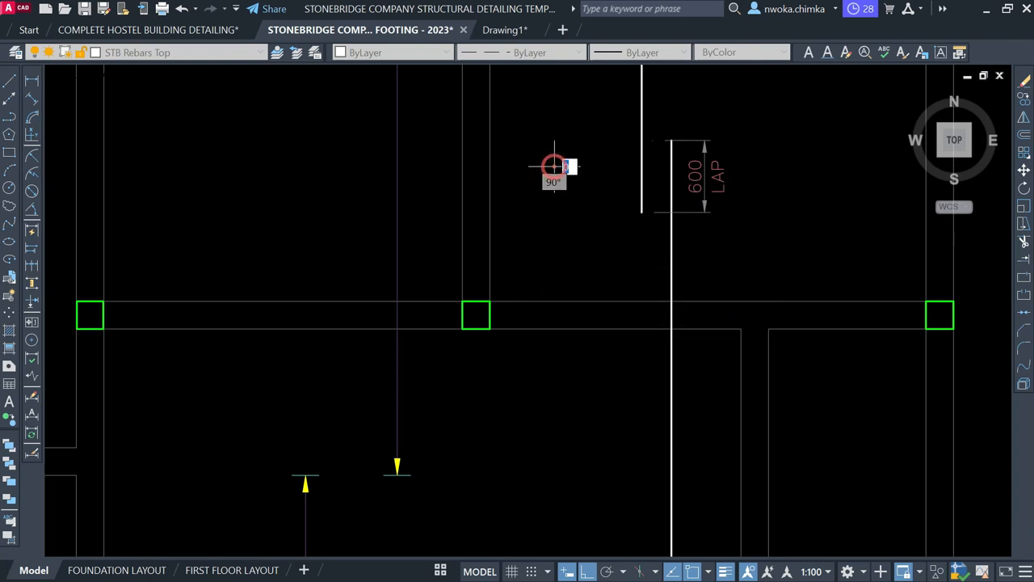
pyautogui.click(554, 415)
pyautogui.press('space')
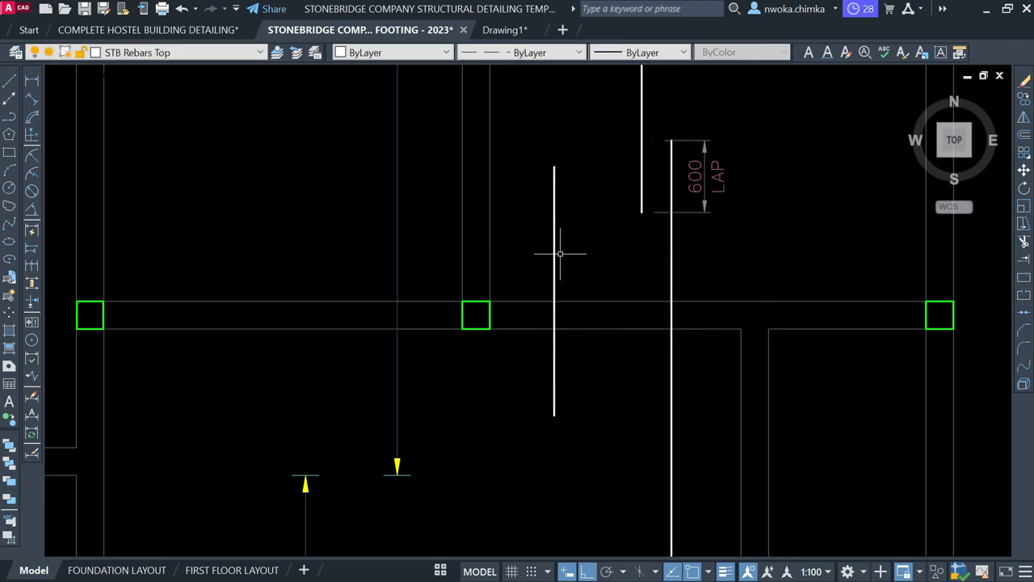
pyautogui.scroll(-2, 555, 257)
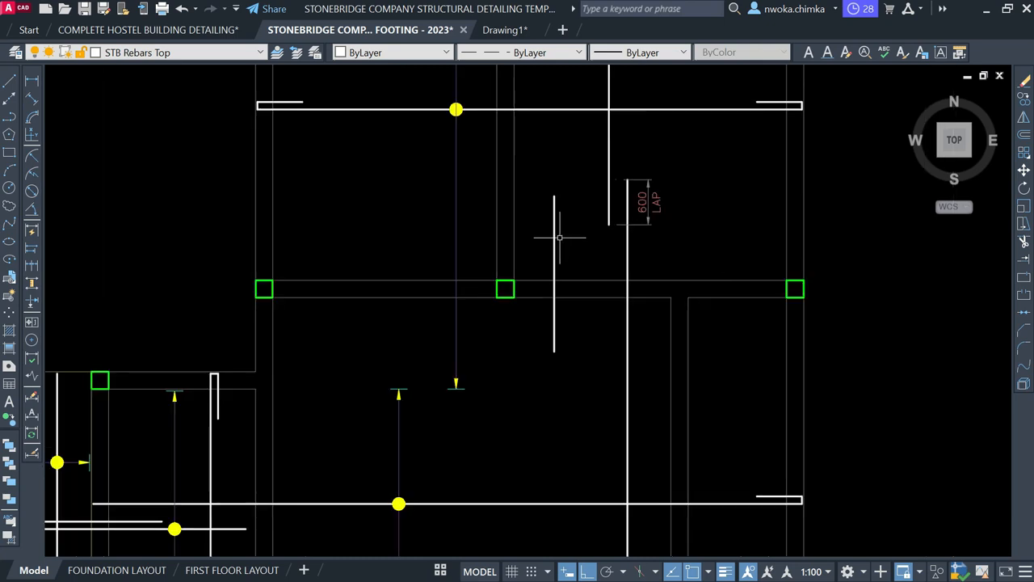
# Erase the trial vertical line crossing the middle horizontal beam.
pyautogui.click(571, 226)
pyautogui.click(550, 245)
pyautogui.write('E')
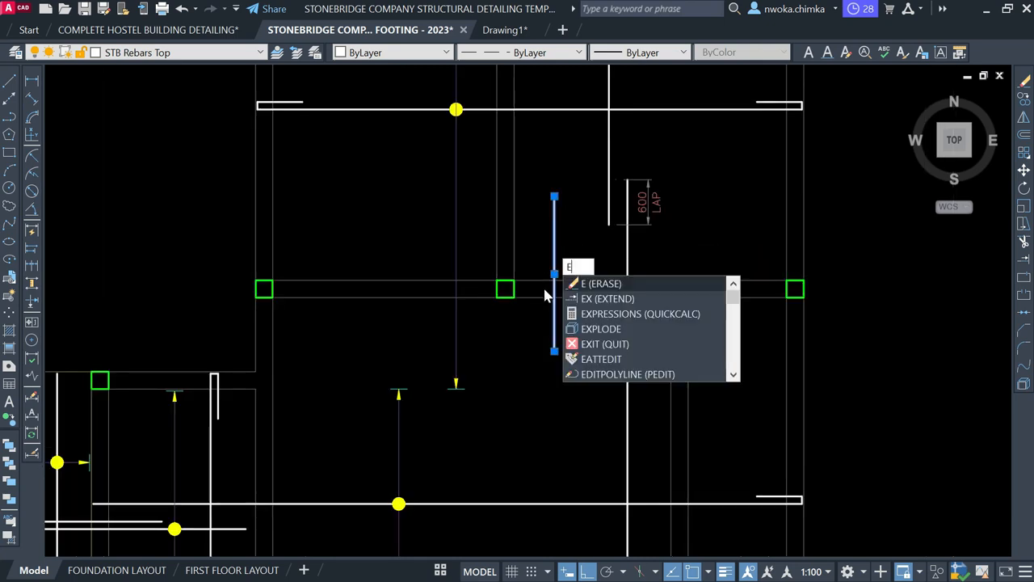
pyautogui.press('Return')
# Examine the middle horizontal beam on both sides of the central column and the adjoining slab panels.
pyautogui.scroll(-2, 467, 299)
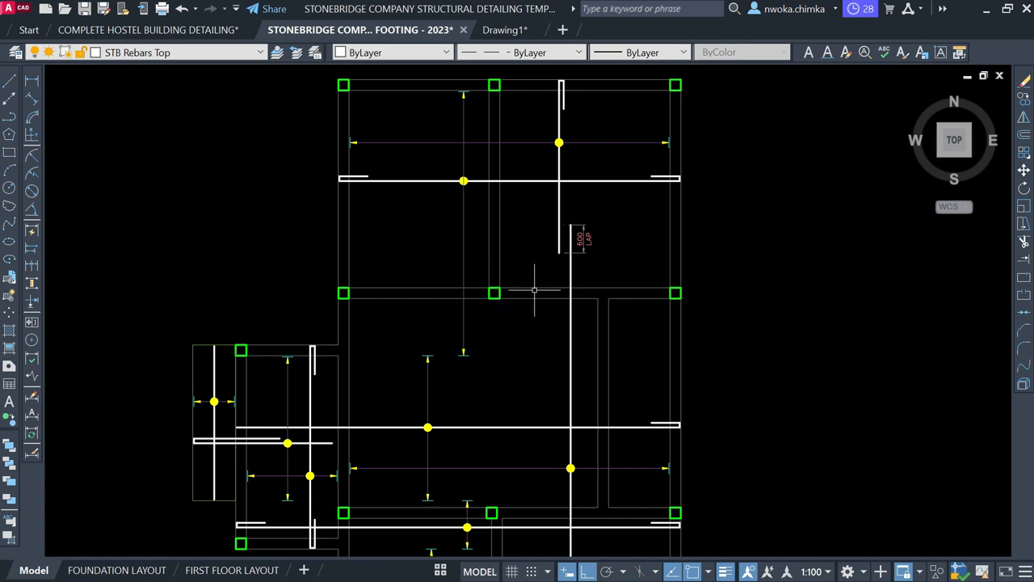
pyautogui.click(416, 254)
pyautogui.click(398, 321)
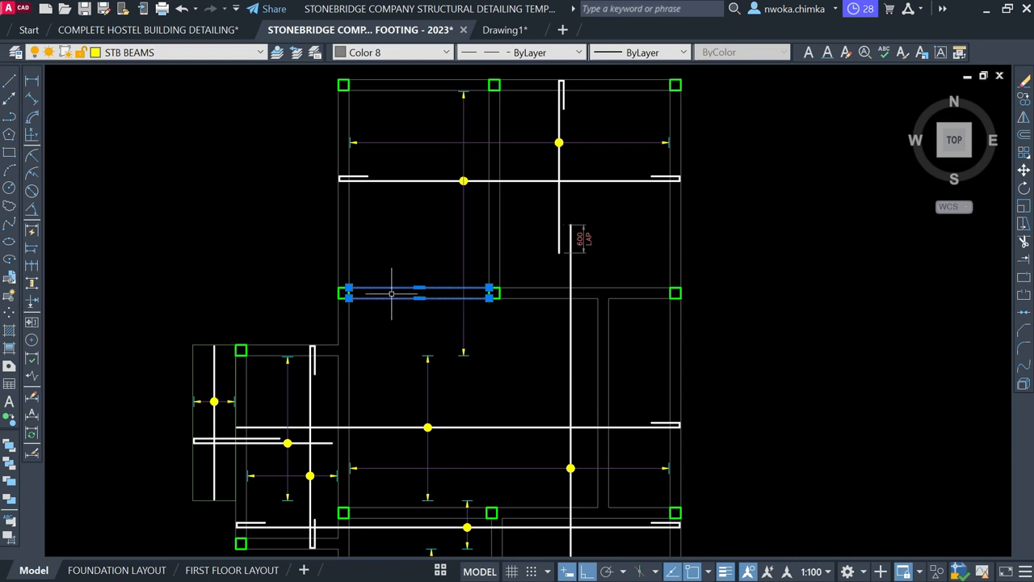
pyautogui.scroll(2, 415, 291)
pyautogui.click(763, 257)
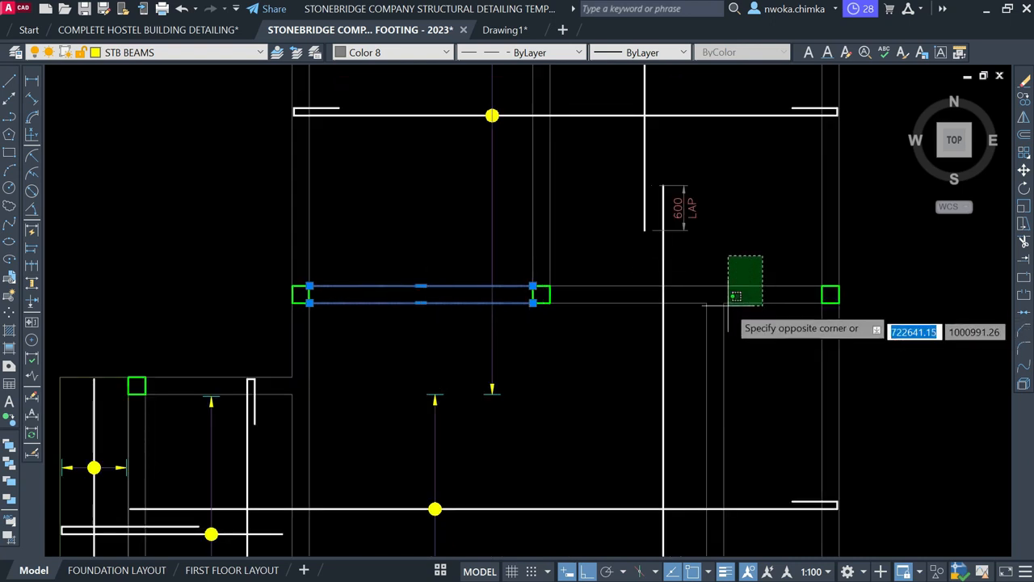
pyautogui.click(622, 308)
pyautogui.press('Escape')
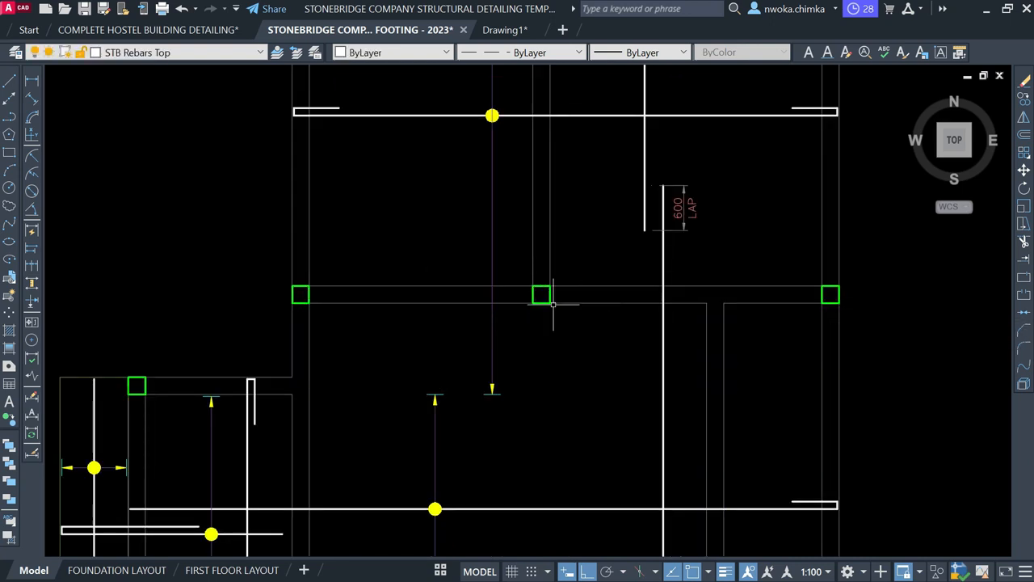
pyautogui.click(628, 260)
pyautogui.click(619, 335)
pyautogui.press('Escape')
pyautogui.scroll(-2, 412, 280)
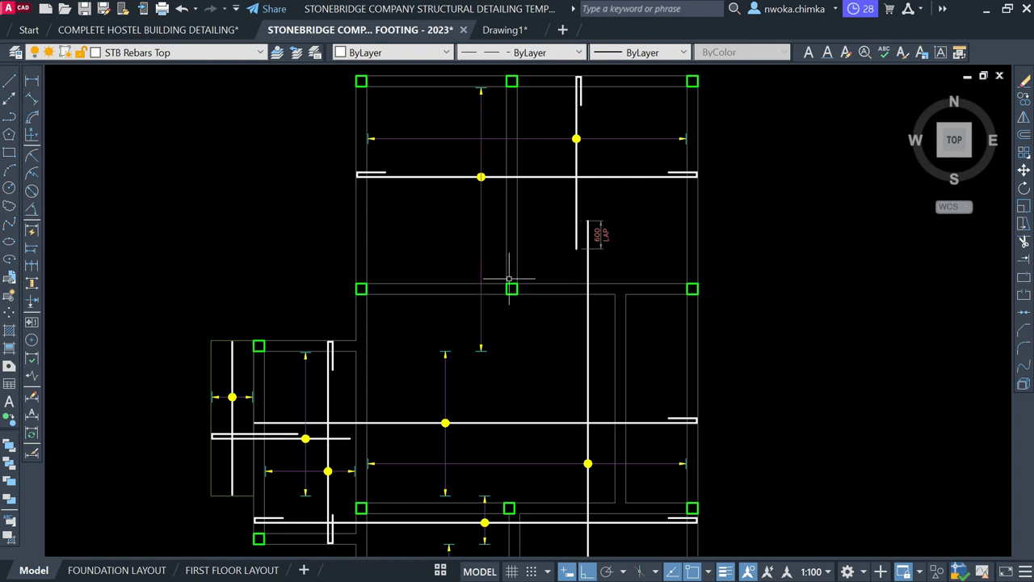
pyautogui.scroll(2, 536, 297)
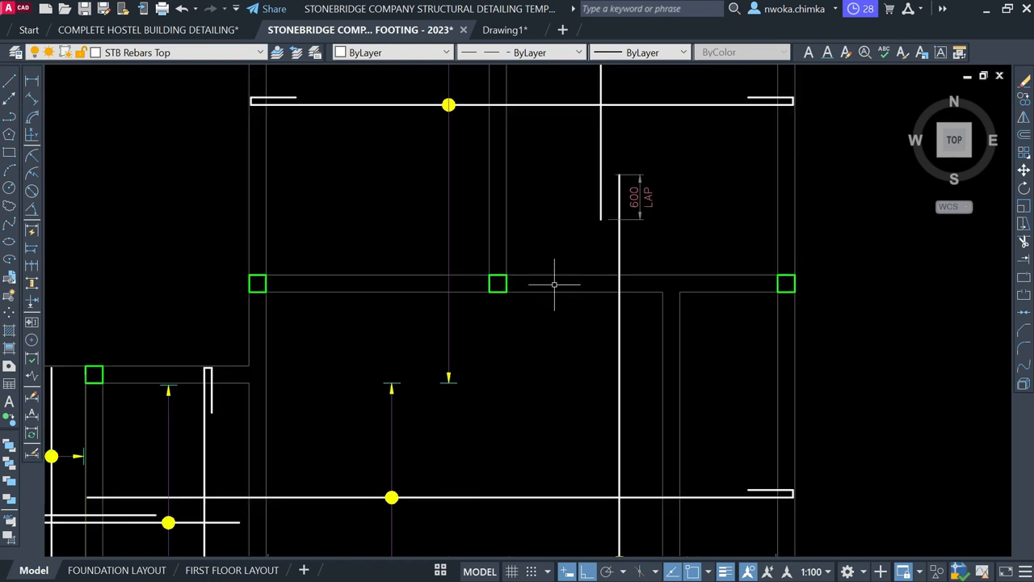
pyautogui.scroll(-2, 556, 242)
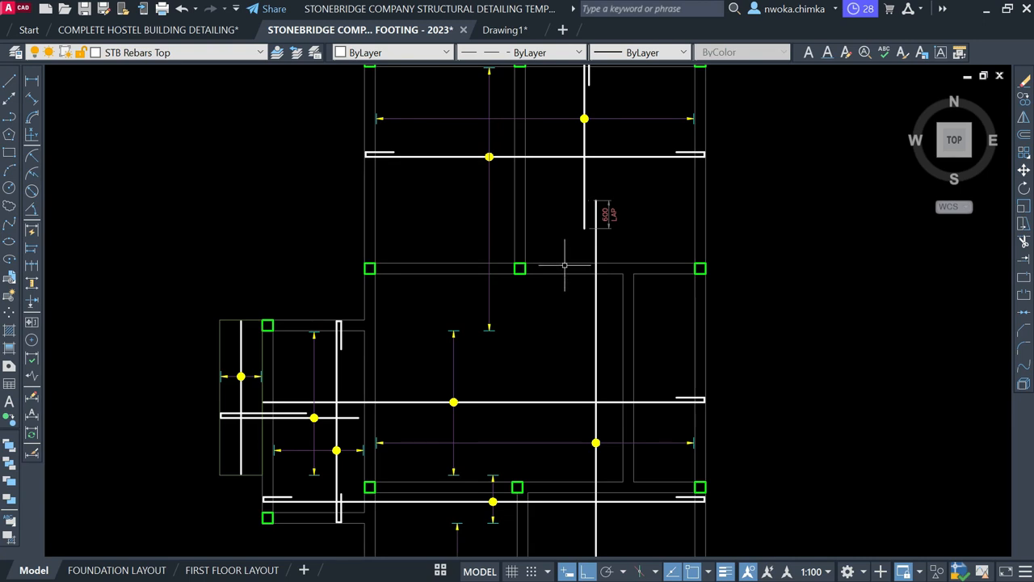
pyautogui.moveTo(566, 278); pyautogui.dragTo(518, 231, button='middle')
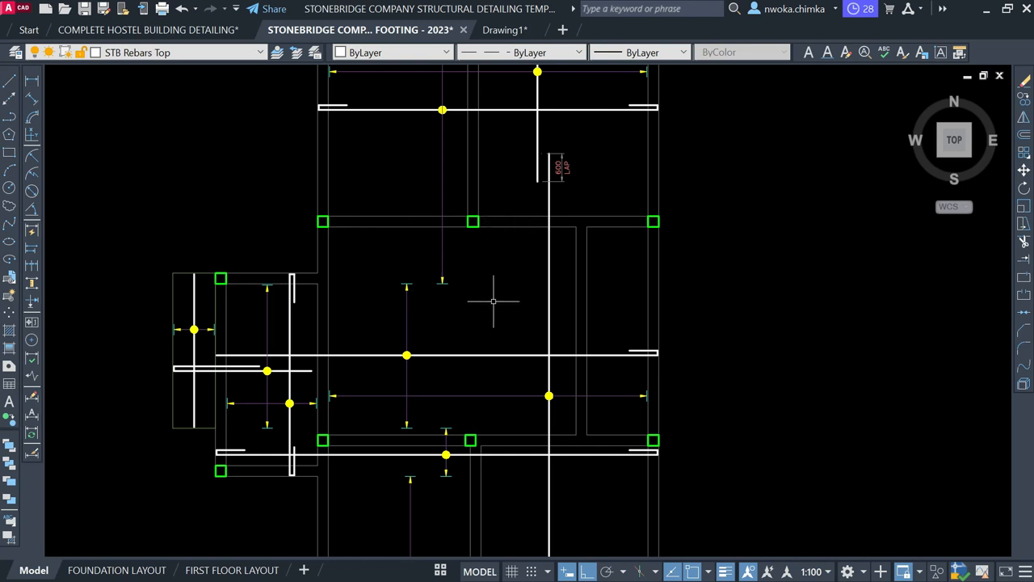
# Dimension the vertical span from the central column on the middle beam to the column on the beam below.
pyautogui.click(32, 84)
pyautogui.scroll(5, 517, 242)
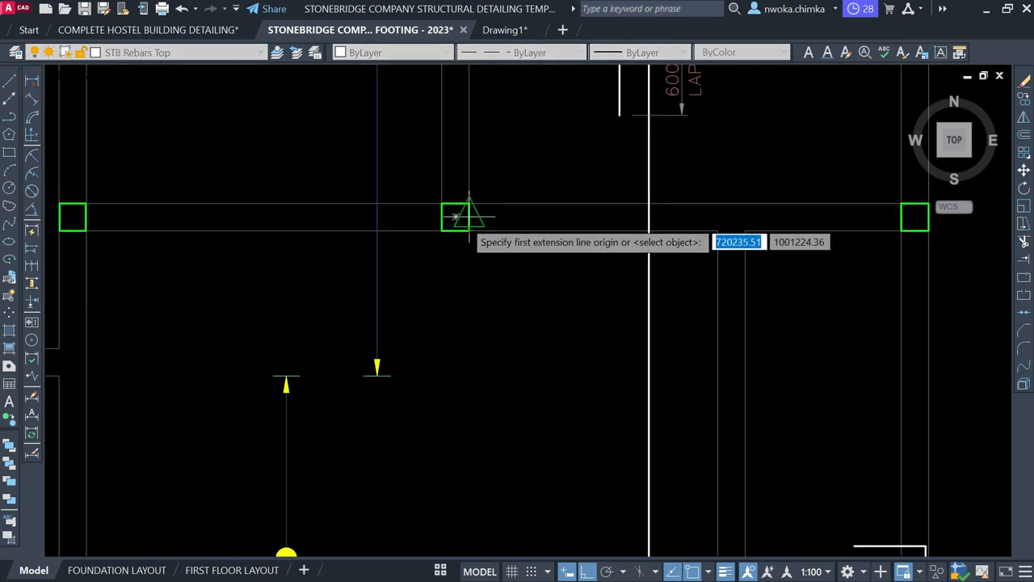
pyautogui.click(455, 217)
pyautogui.scroll(-4, 463, 212)
pyautogui.scroll(3, 481, 416)
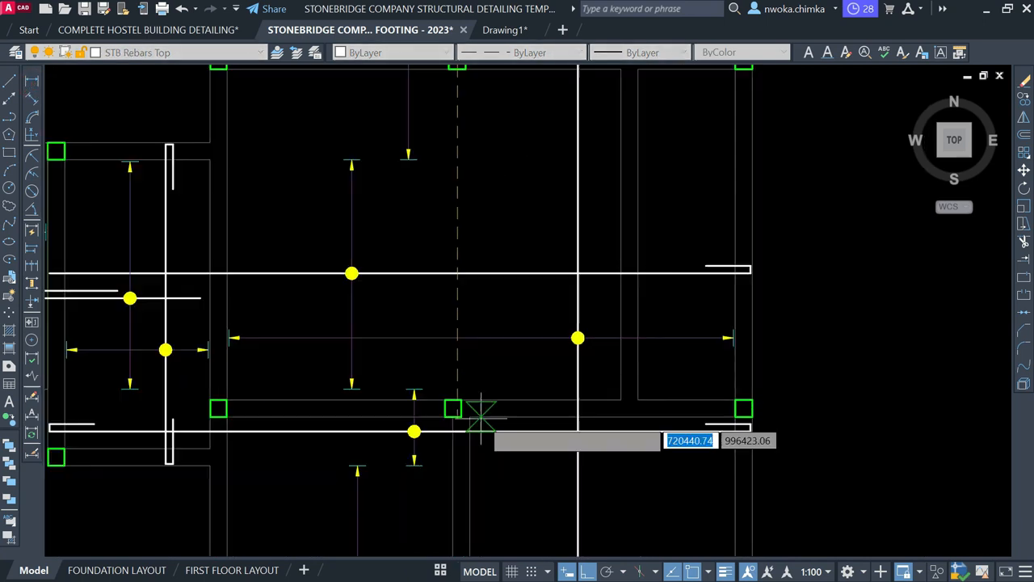
pyautogui.scroll(-2, 481, 416)
pyautogui.click(434, 401)
pyautogui.scroll(-2, 440, 396)
pyautogui.scroll(5, 441, 261)
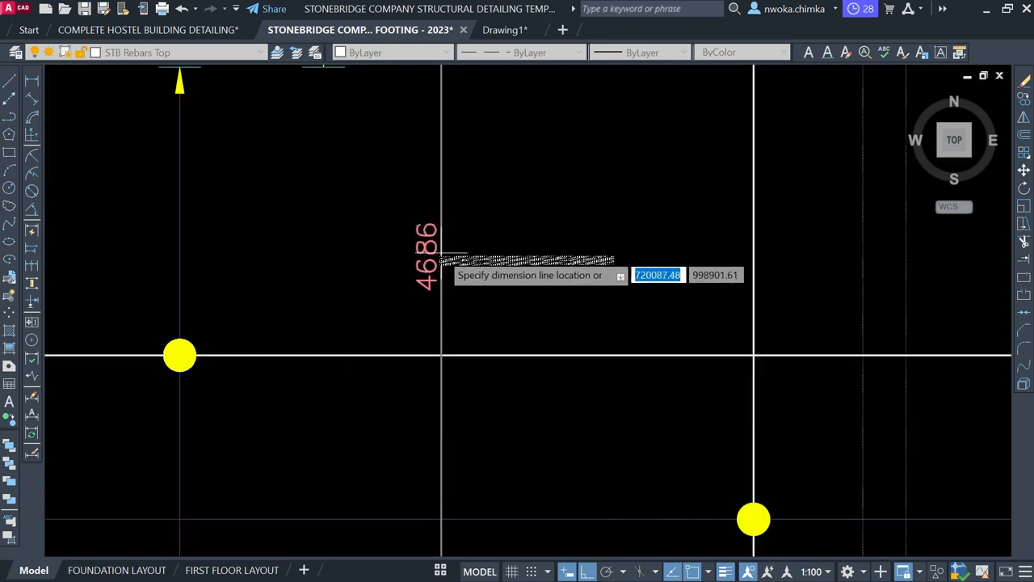
pyautogui.scroll(2, 441, 260)
pyautogui.click(441, 263)
pyautogui.scroll(-4, 443, 275)
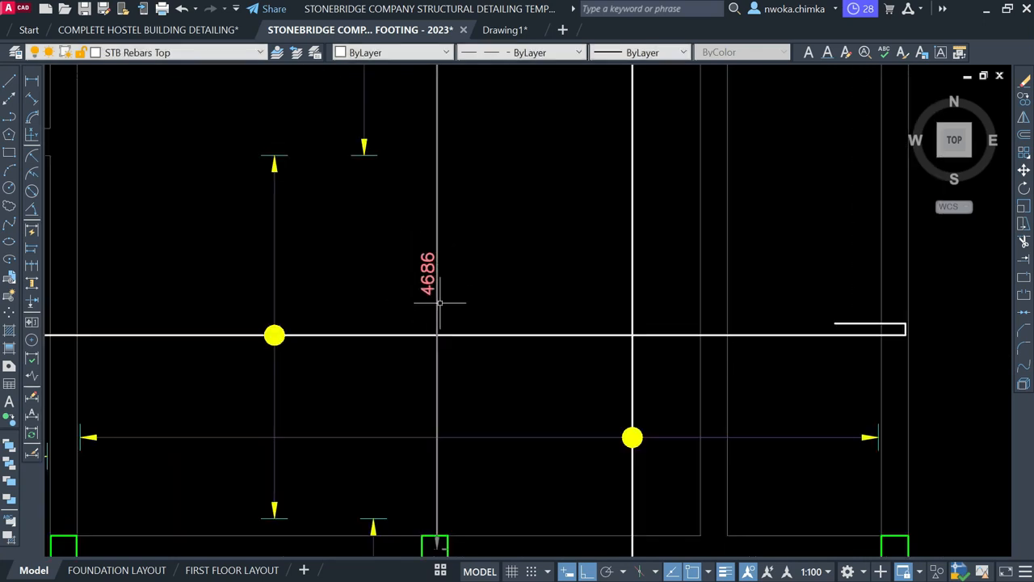
pyautogui.scroll(2, 418, 282)
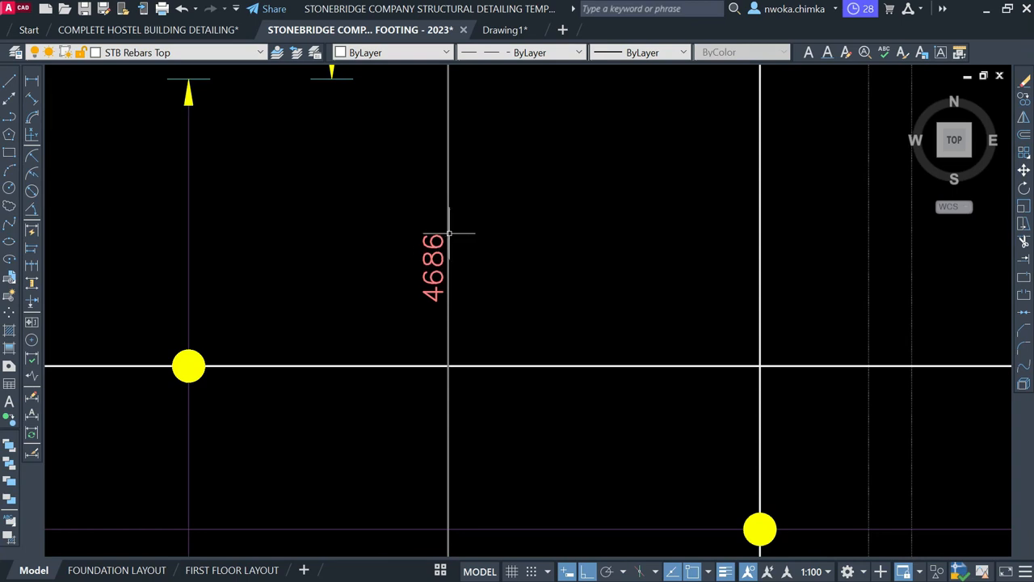
pyautogui.scroll(-6, 449, 233)
pyautogui.scroll(2, 497, 218)
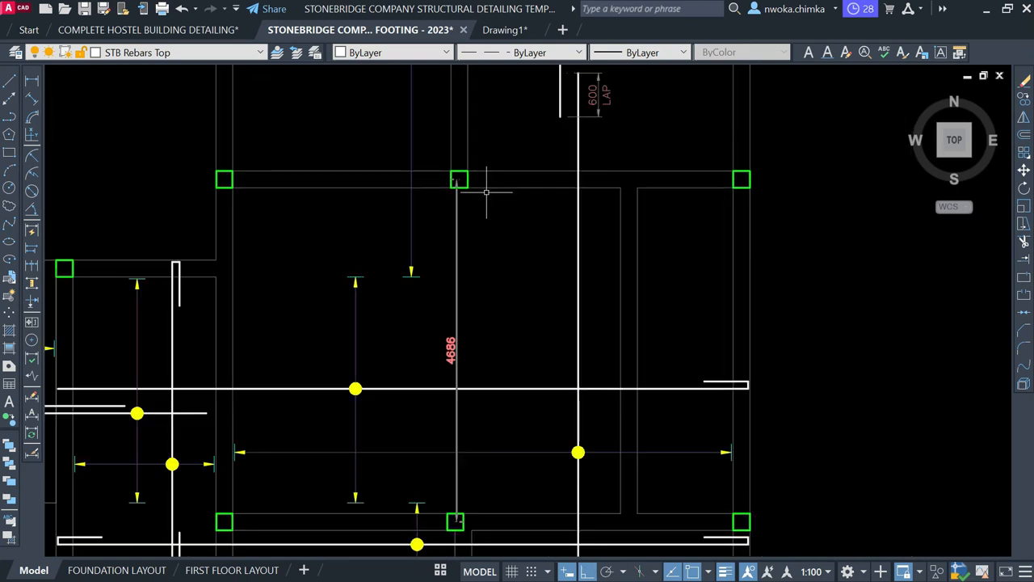
# Calculate a quarter of the panel span as 4686*0.25 in QuickCalc and close the calculator.
pyautogui.write('qc')
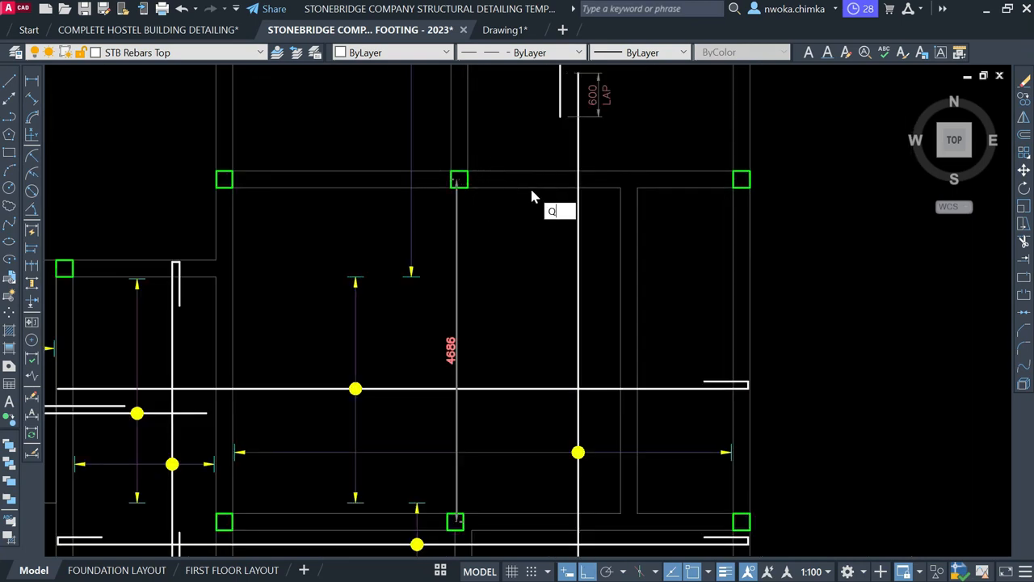
pyautogui.press('Return')
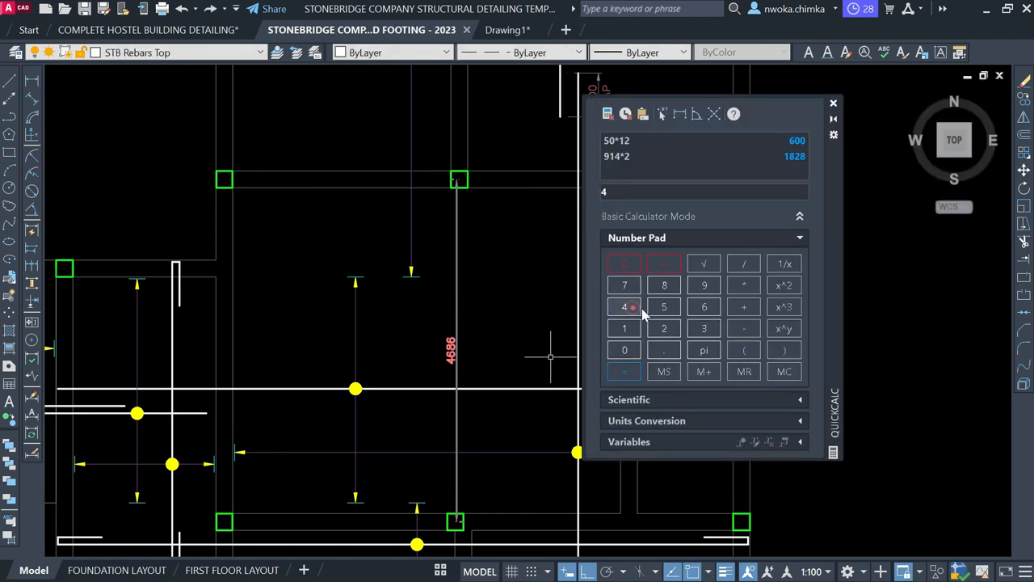
pyautogui.click(715, 311)
pyautogui.click(664, 285)
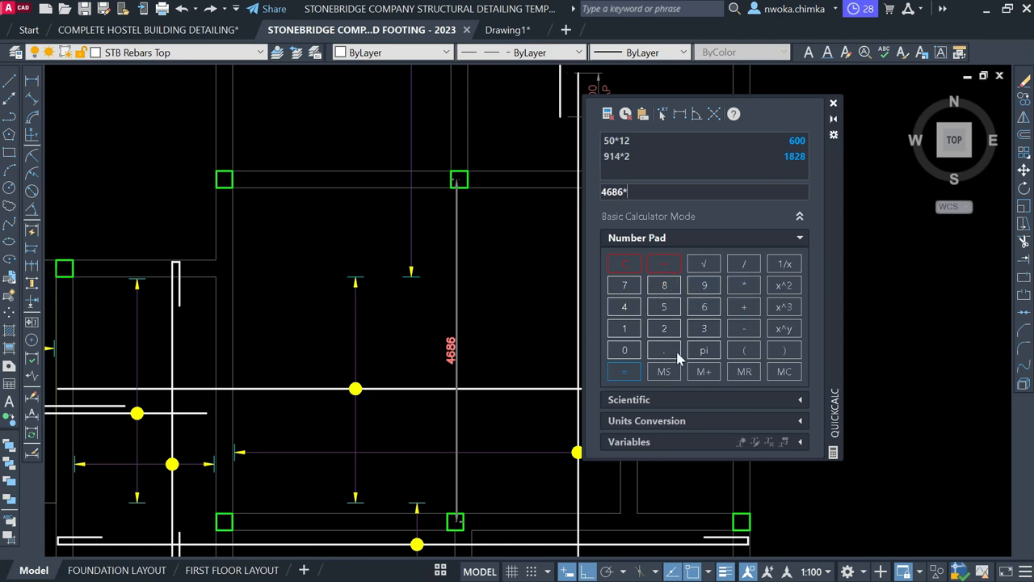
pyautogui.click(624, 350)
pyautogui.click(665, 350)
pyautogui.click(665, 328)
pyautogui.click(665, 307)
pyautogui.click(631, 373)
pyautogui.click(834, 104)
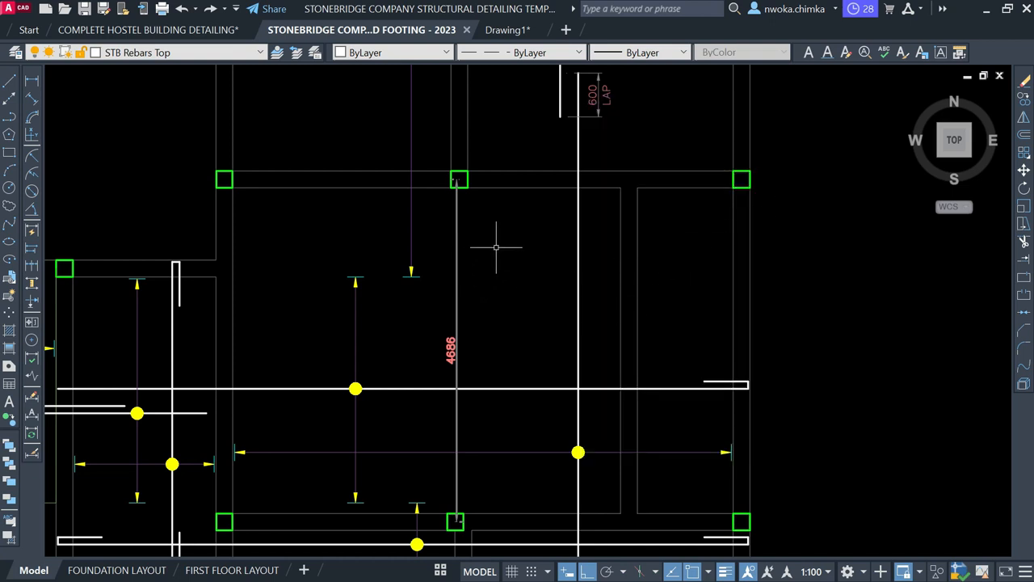
# Draw a vertical top bar line 1172 long downward from the middle beam's centreline, just east of the central column.
pyautogui.write('l')
pyautogui.press('Return')
pyautogui.scroll(4, 511, 181)
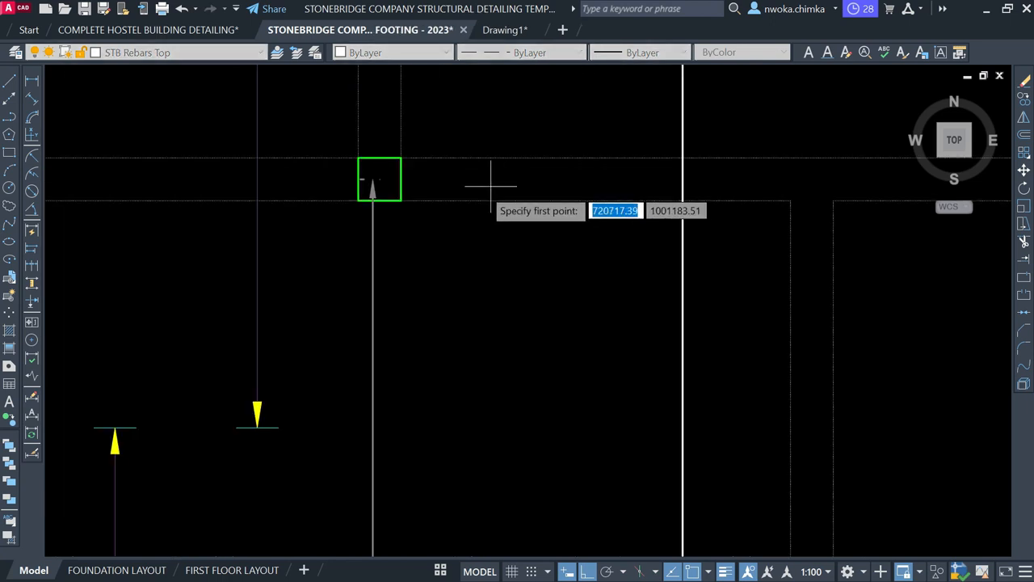
pyautogui.click(400, 178)
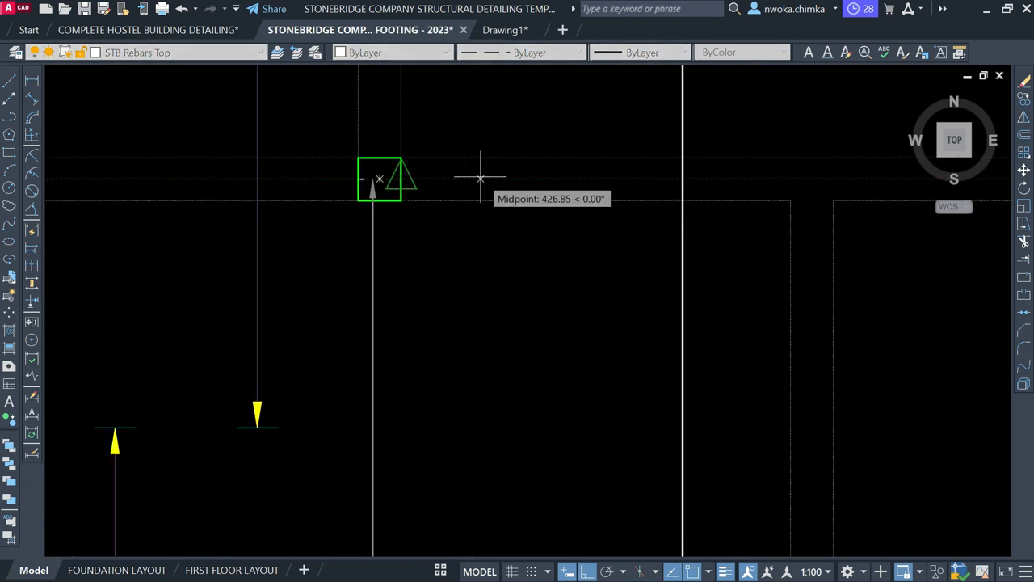
pyautogui.click(480, 178)
pyautogui.scroll(-2, 483, 323)
pyautogui.write('1172')
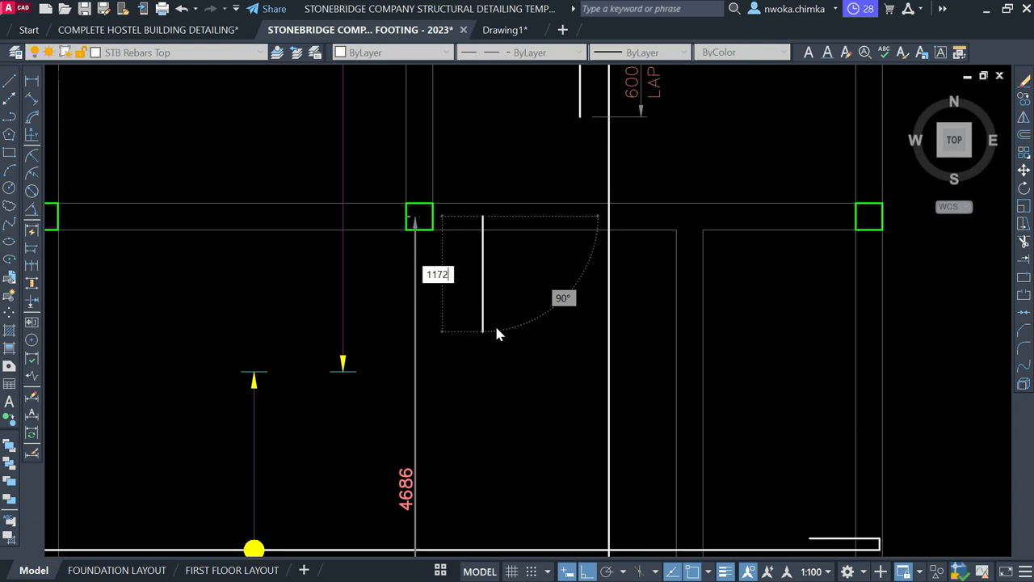
pyautogui.press('Return')
pyautogui.press('Escape')
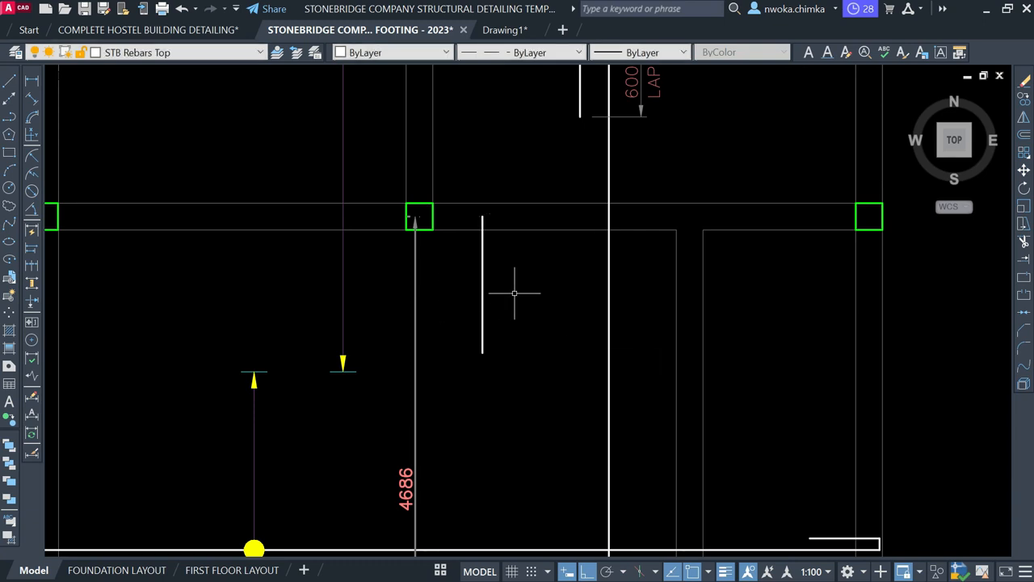
pyautogui.scroll(2, 485, 263)
pyautogui.scroll(-4, 512, 254)
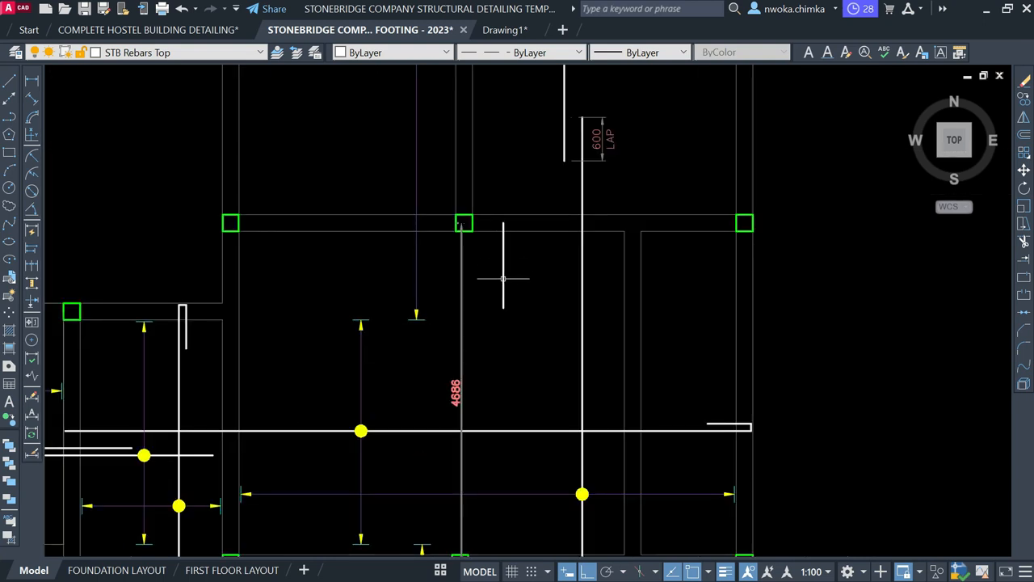
# Delete the temporary vertical span dimension between the two central columns.
pyautogui.click(461, 293)
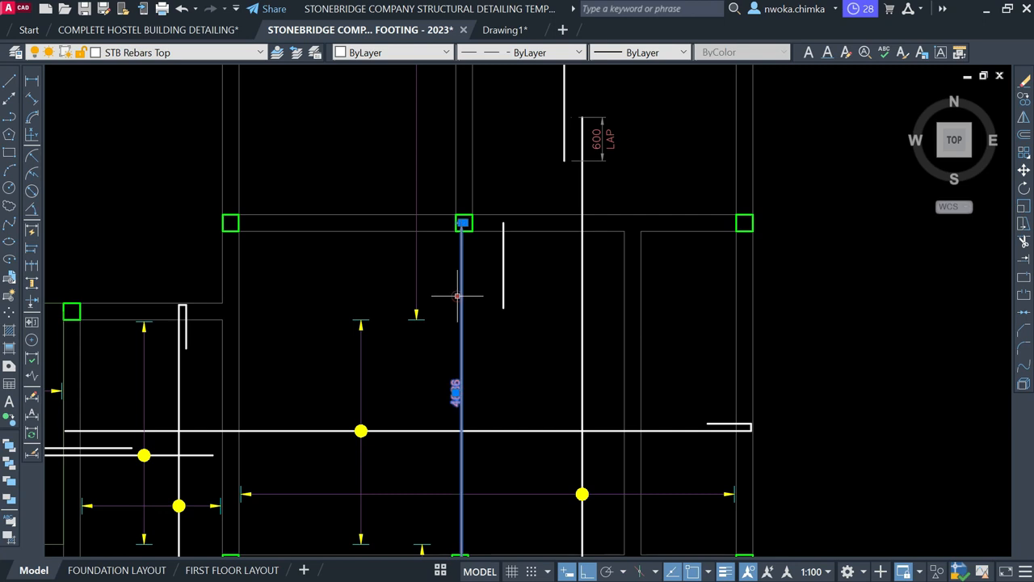
pyautogui.press('Delete')
pyautogui.click(505, 269)
pyautogui.click(526, 259)
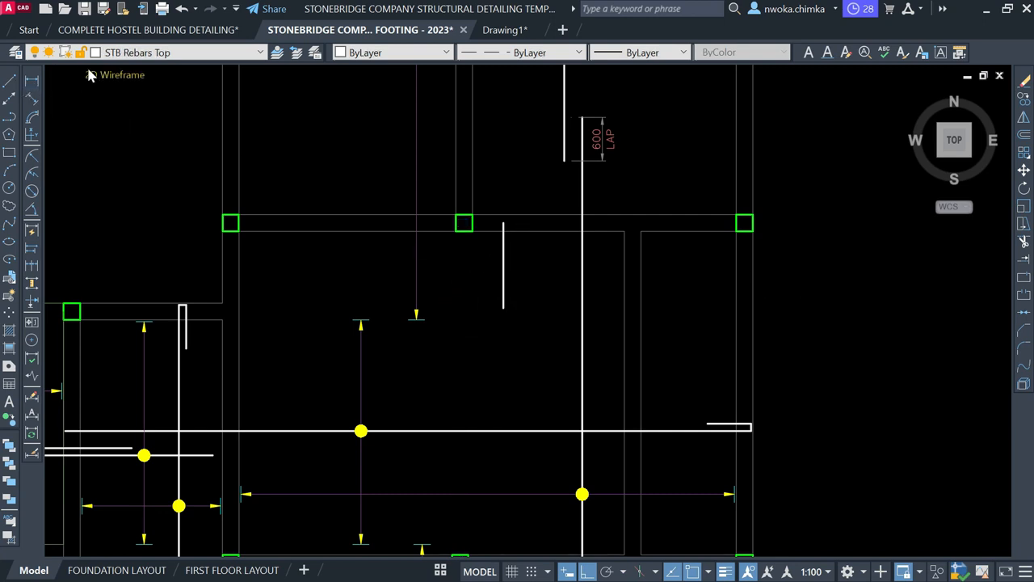
pyautogui.click(33, 82)
pyautogui.scroll(4, 485, 231)
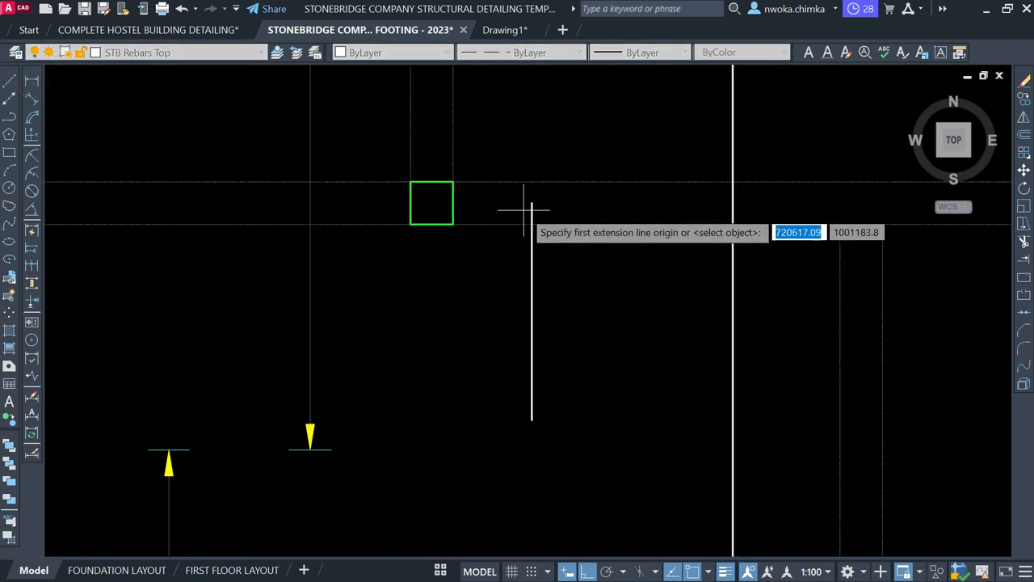
pyautogui.click(532, 202)
pyautogui.press('Escape')
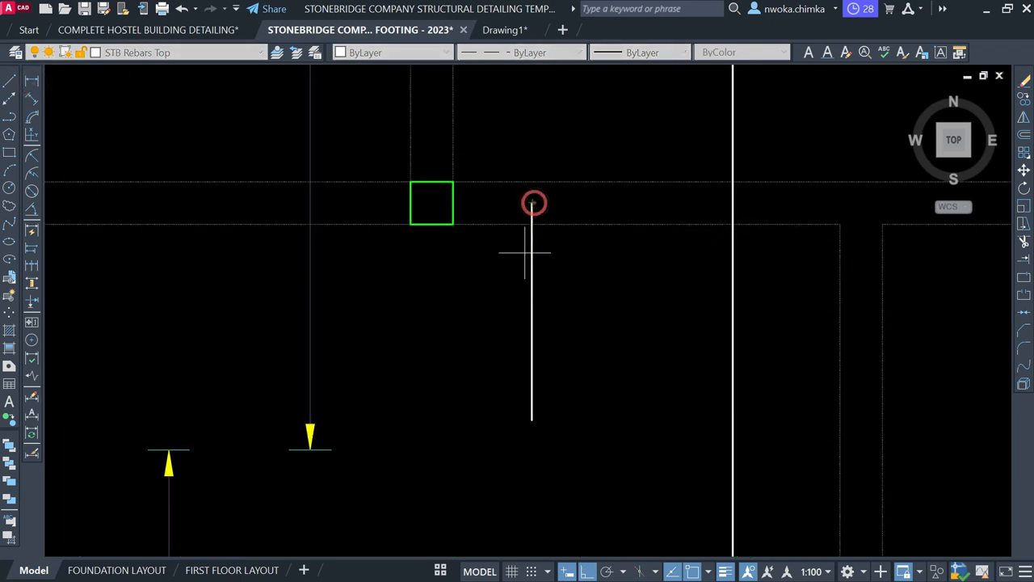
# Dimension the vertical top bar's length below the middle beam's centreline on the STB Dimensions layer, with the dimension line west of the bar.
pyautogui.click(229, 53)
pyautogui.scroll(2, 197, 186)
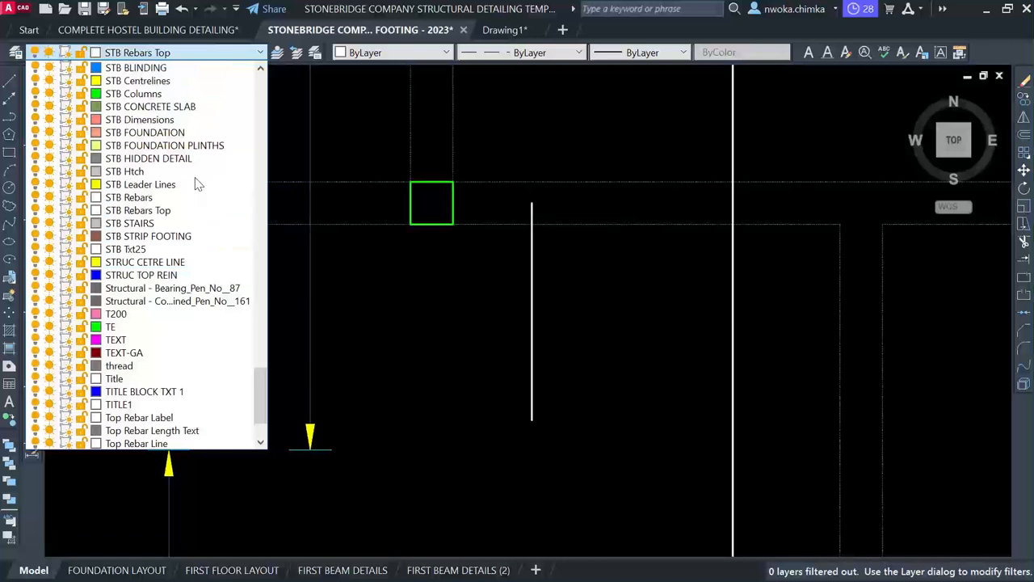
pyautogui.scroll(3, 197, 185)
pyautogui.click(148, 232)
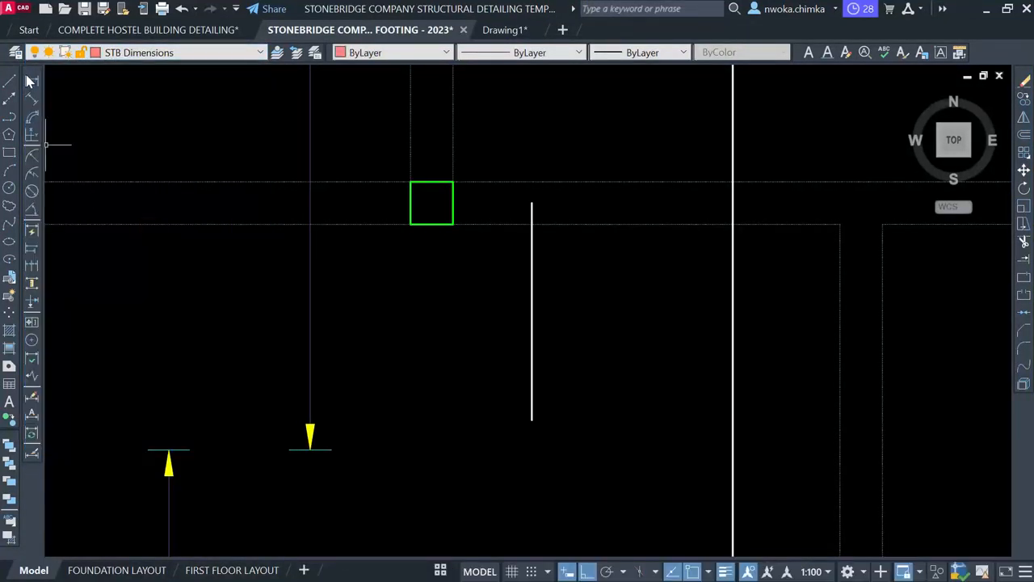
pyautogui.click(31, 82)
pyautogui.scroll(2, 583, 251)
pyautogui.click(501, 179)
pyautogui.click(501, 520)
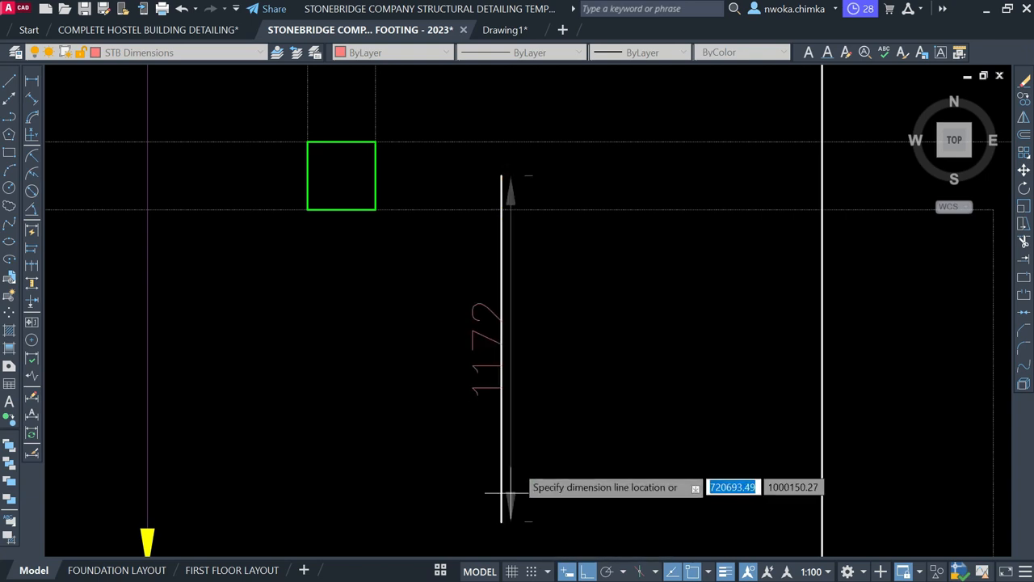
pyautogui.scroll(-2, 573, 362)
pyautogui.click(483, 377)
# Examine the top bars and the dimensions on both sides of their beams in the finished RC slab detailing sheet.
pyautogui.scroll(-10, 732, 270)
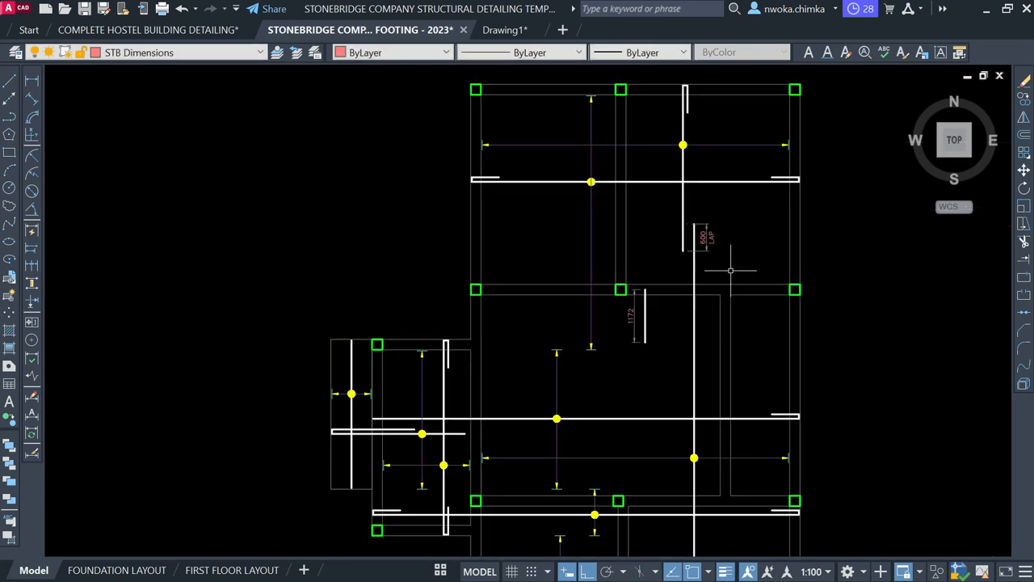
pyautogui.scroll(-2, 615, 306)
pyautogui.moveTo(319, 360); pyautogui.dragTo(690, 166, button='middle')
pyautogui.scroll(3, 251, 257)
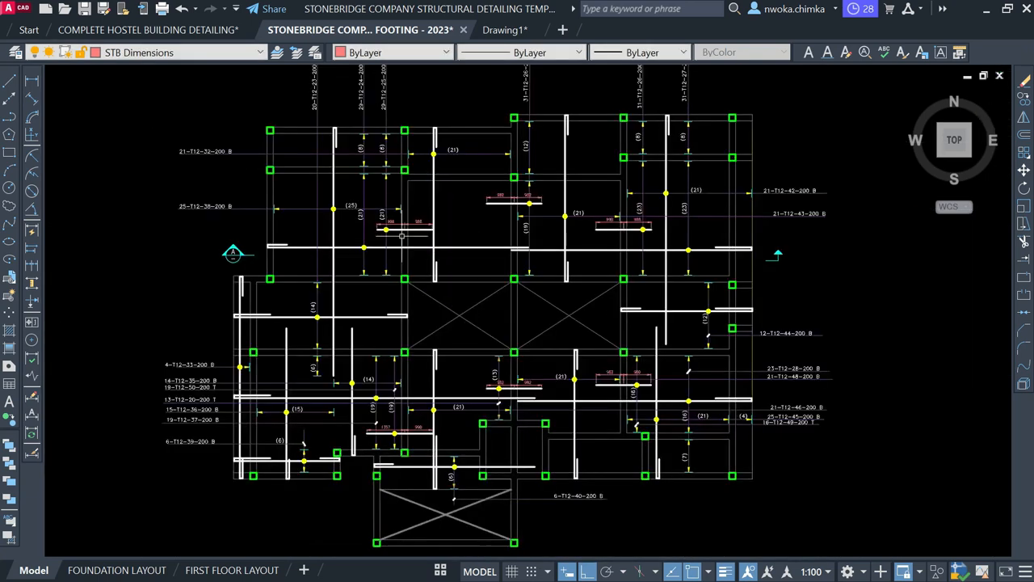
pyautogui.scroll(6, 481, 206)
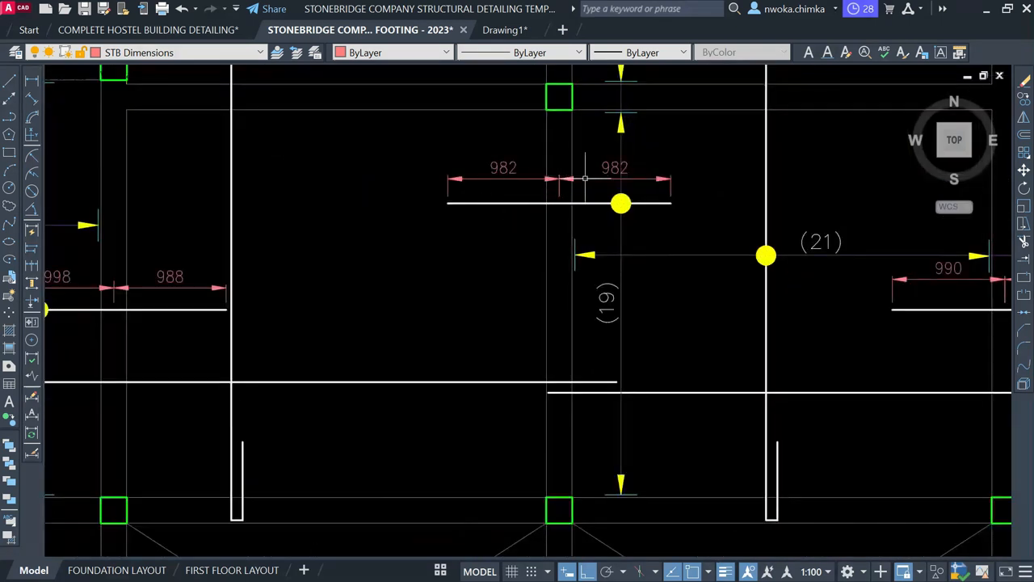
pyautogui.moveTo(586, 177); pyautogui.dragTo(549, 216, button='middle')
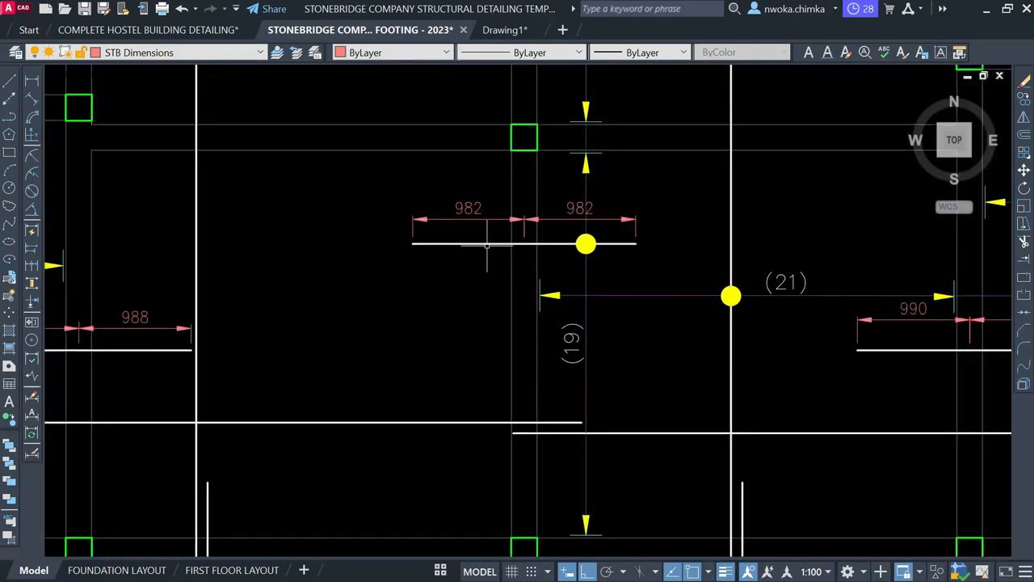
pyautogui.scroll(-2, 538, 217)
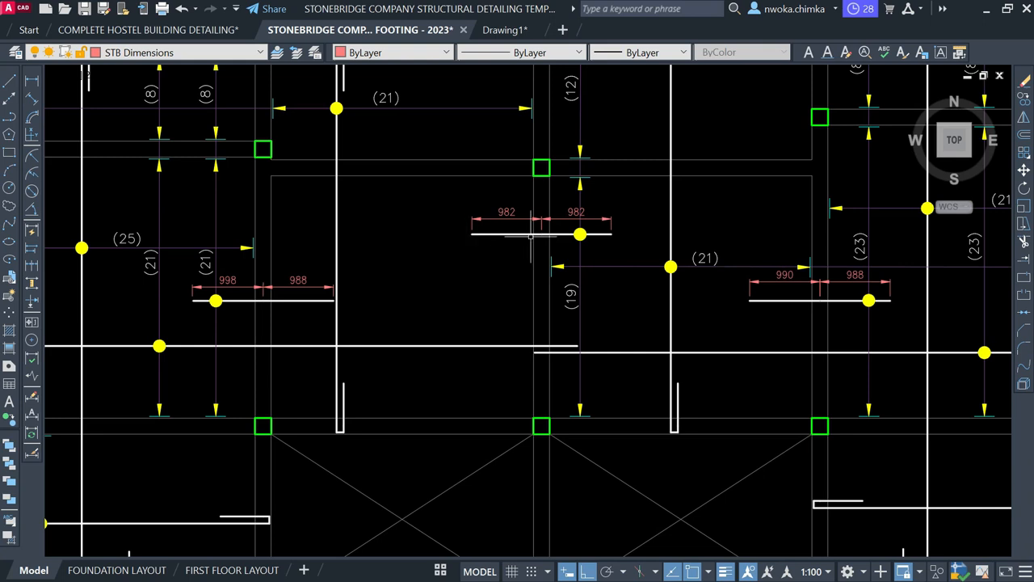
pyautogui.scroll(-12, 577, 230)
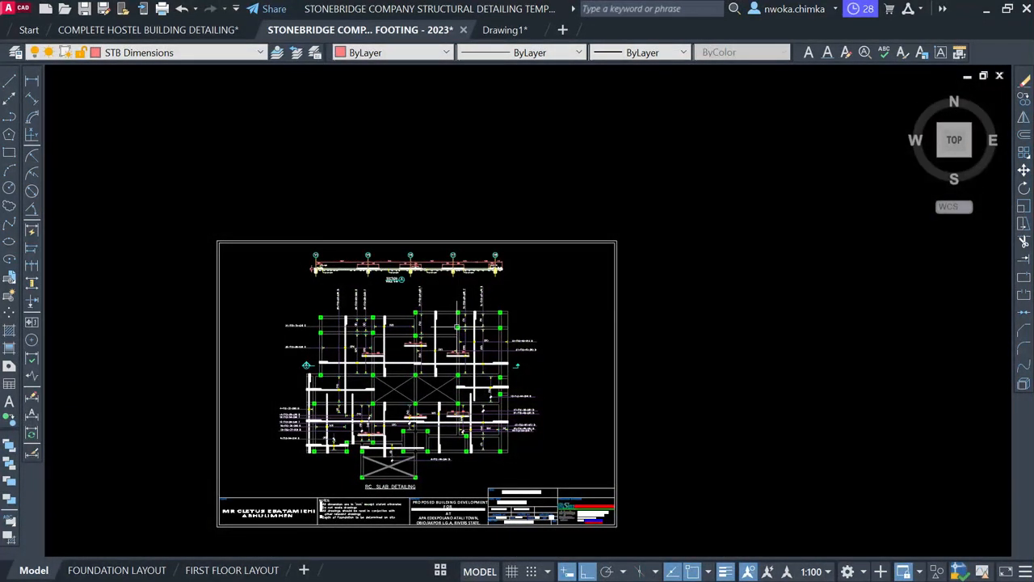
pyautogui.scroll(-8, 452, 313)
pyautogui.scroll(13, 566, 277)
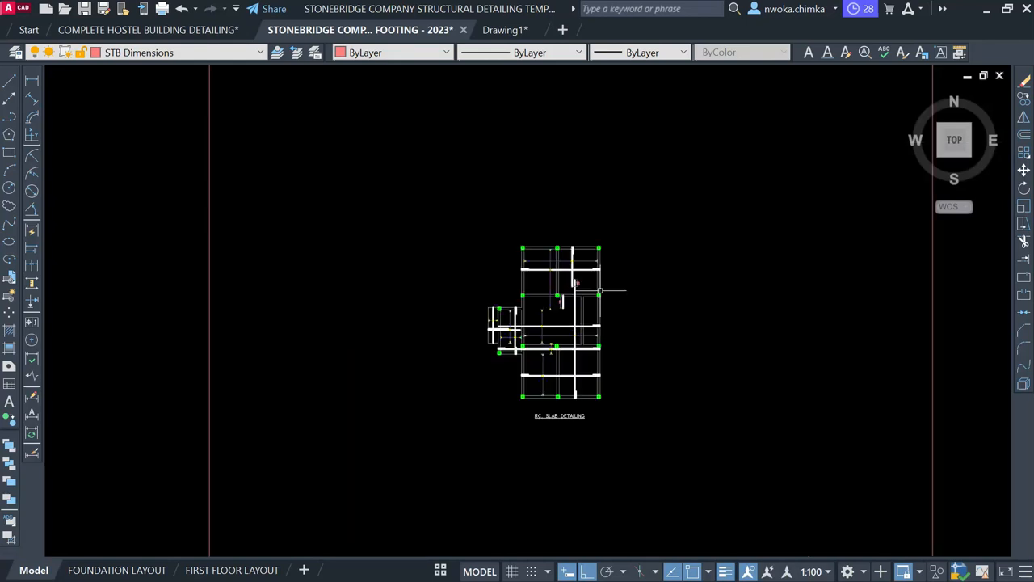
pyautogui.scroll(4, 483, 307)
pyautogui.moveTo(502, 270); pyautogui.dragTo(492, 339, button='middle')
pyautogui.moveTo(503, 299); pyautogui.dragTo(488, 360, button='middle')
pyautogui.scroll(-2, 487, 361)
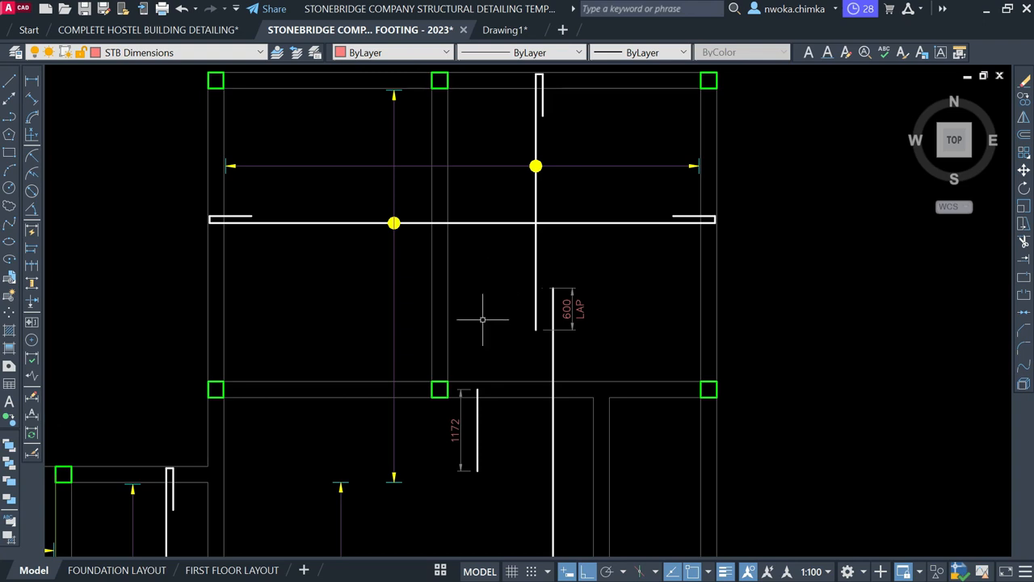
# Dimension the vertical span from the central column on the middle beam to the column on the beam above.
pyautogui.click(33, 83)
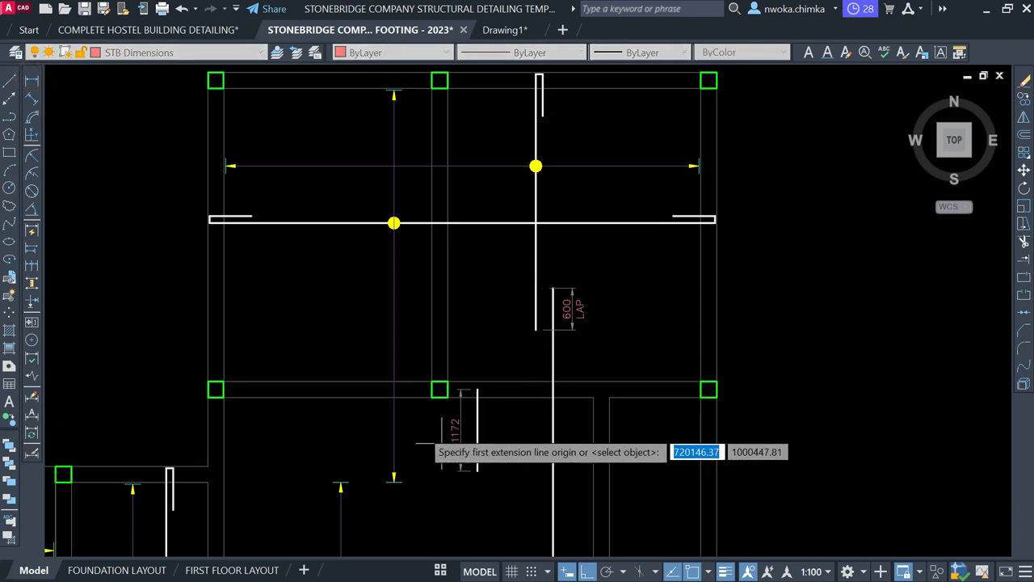
pyautogui.scroll(2, 440, 373)
pyautogui.scroll(1, 457, 391)
pyautogui.click(427, 402)
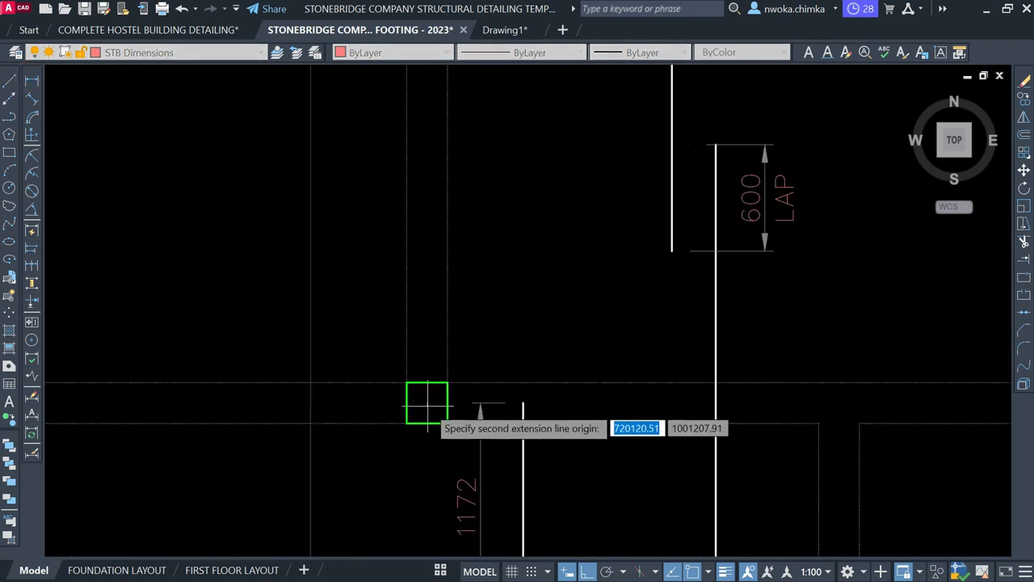
pyautogui.scroll(-2, 430, 382)
pyautogui.moveTo(448, 111); pyautogui.dragTo(427, 319, button='middle')
pyautogui.scroll(1, 428, 319)
pyautogui.scroll(2, 427, 319)
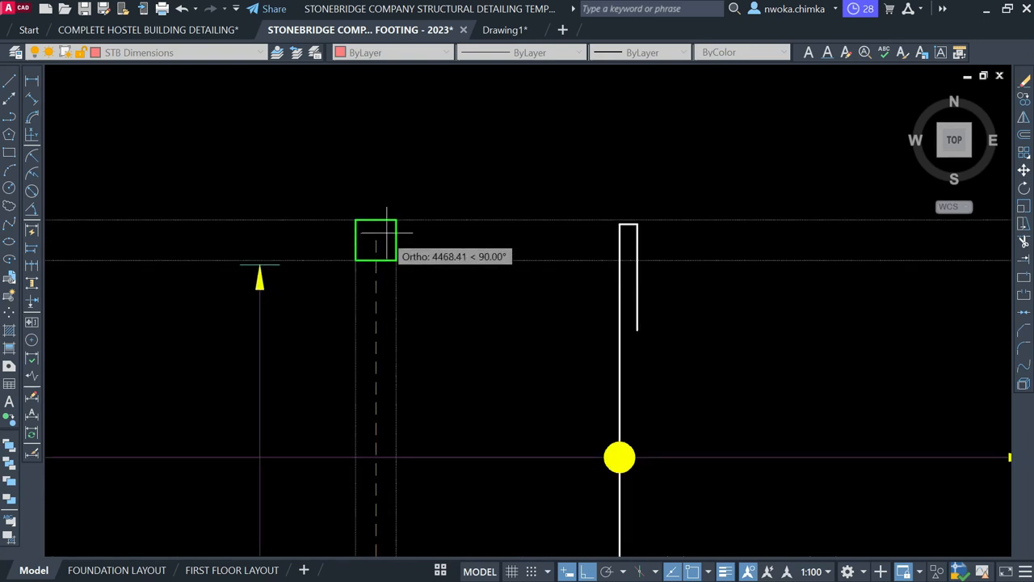
pyautogui.click(376, 240)
pyautogui.scroll(-3, 376, 240)
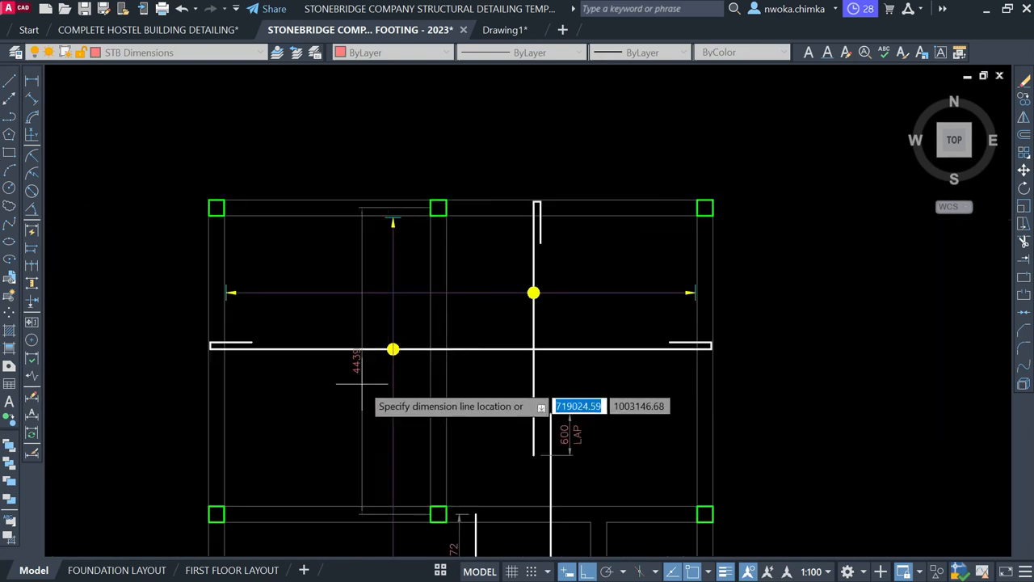
pyautogui.scroll(4, 362, 374)
pyautogui.click(350, 326)
# Move the upper span dimension's text down along its dimension line, clear of the horizontal rebar.
pyautogui.click(348, 344)
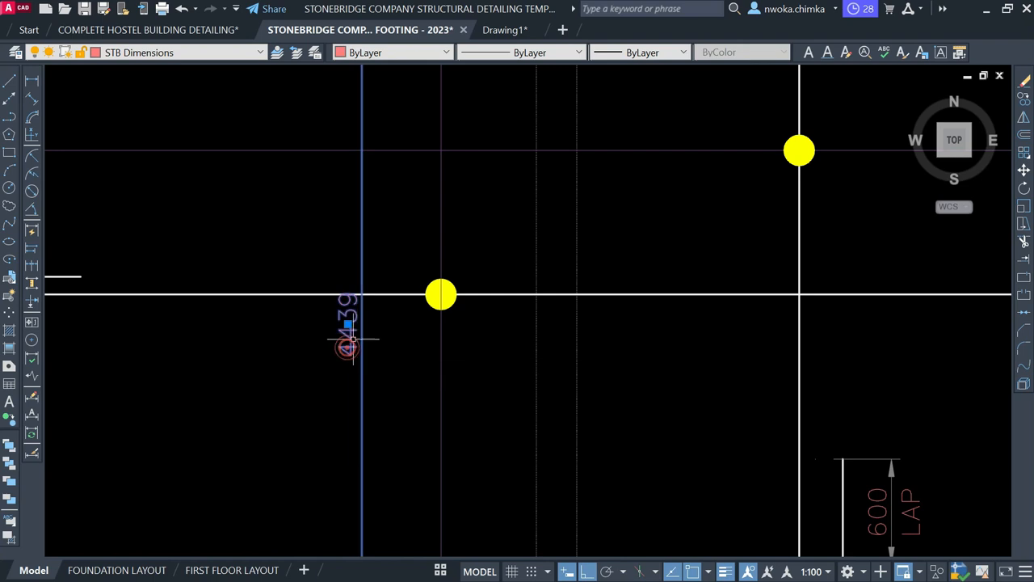
pyautogui.click(347, 324)
pyautogui.click(368, 388)
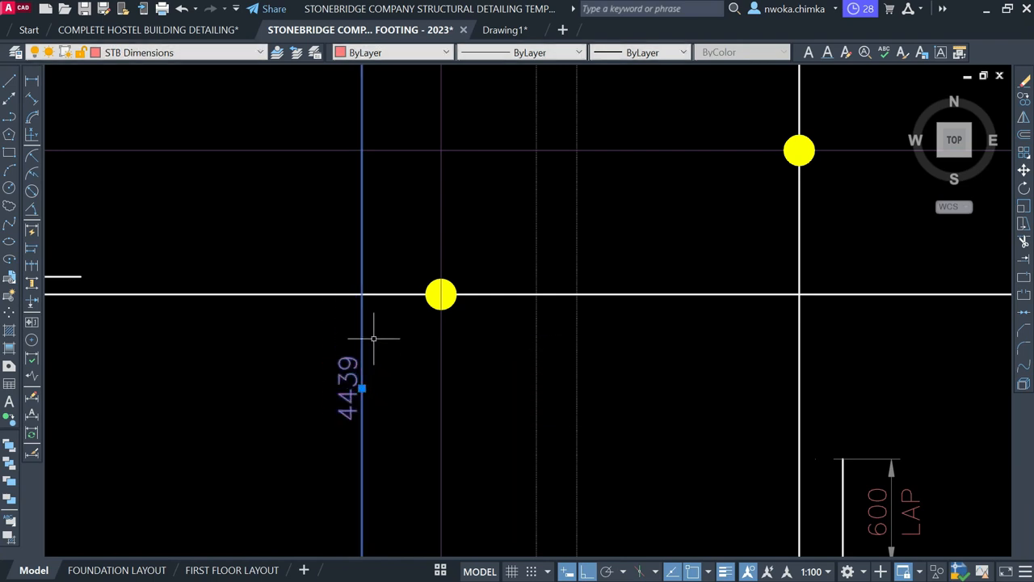
pyautogui.scroll(-2, 392, 291)
pyautogui.scroll(3, 375, 352)
pyautogui.press('Escape')
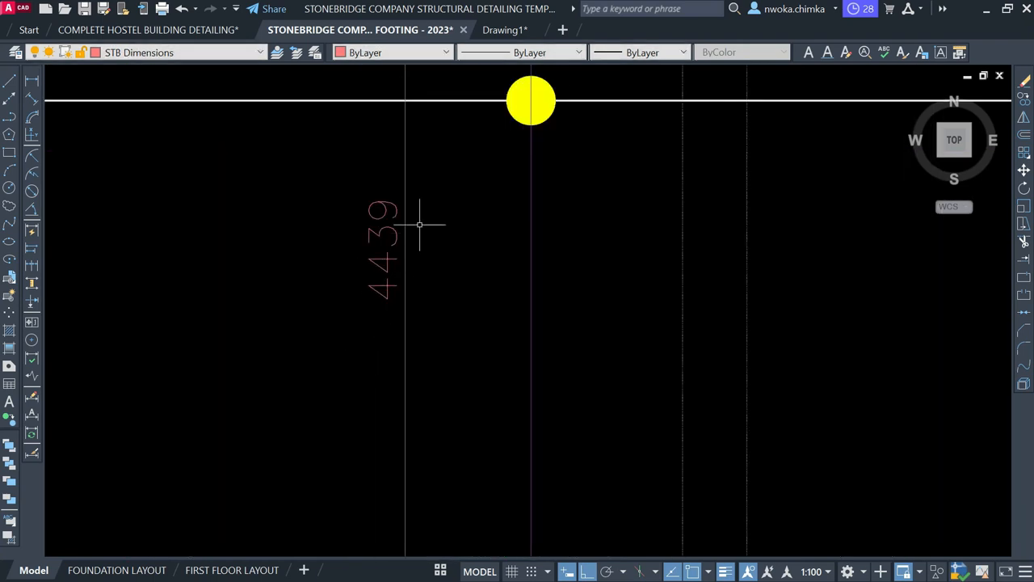
# Calculate a quarter of the upper panel span as 4439*0.25 in QuickCalc, and delete the temporary span dimension.
pyautogui.scroll(-4, 419, 224)
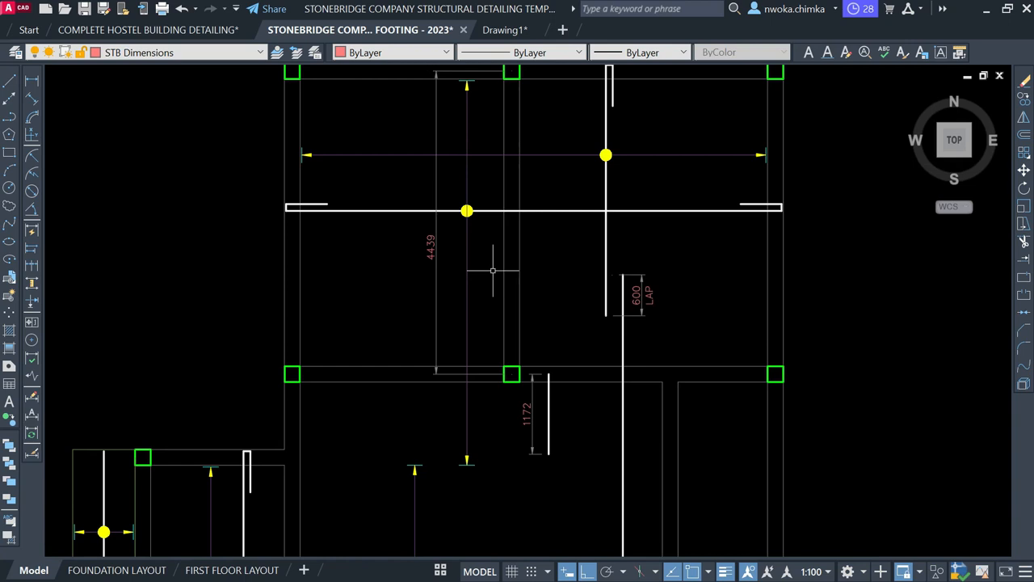
pyautogui.write('C')
pyautogui.press('Return')
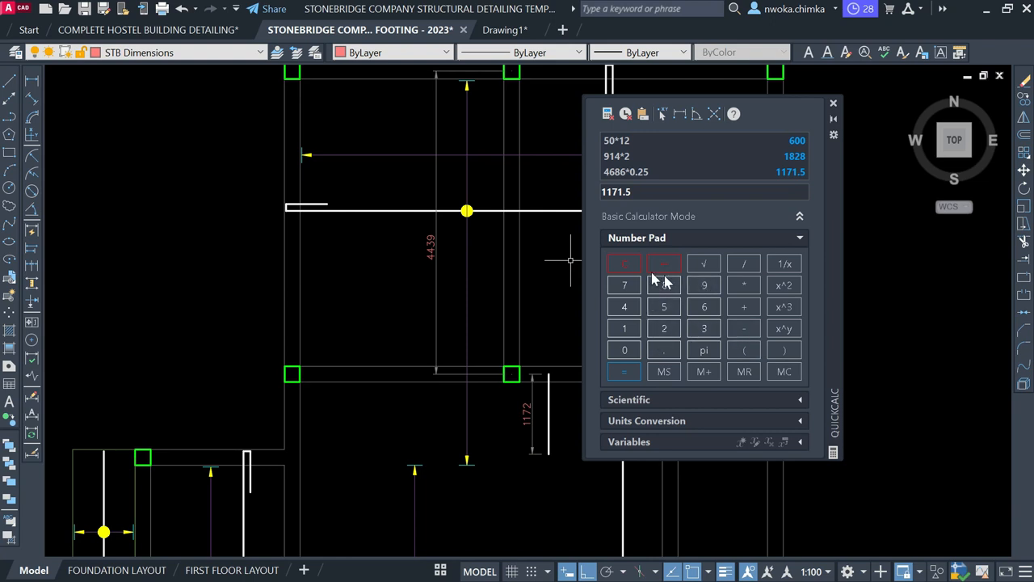
pyautogui.click(630, 267)
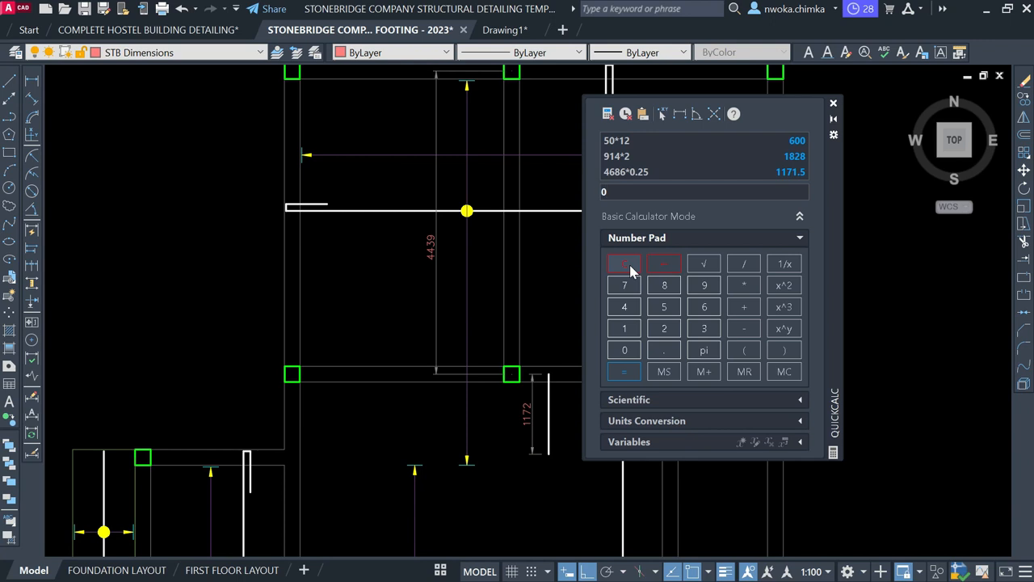
pyautogui.click(621, 310)
pyautogui.click(622, 311)
pyautogui.click(700, 331)
pyautogui.click(707, 285)
pyautogui.click(664, 350)
pyautogui.click(665, 328)
pyautogui.click(665, 306)
pyautogui.click(631, 372)
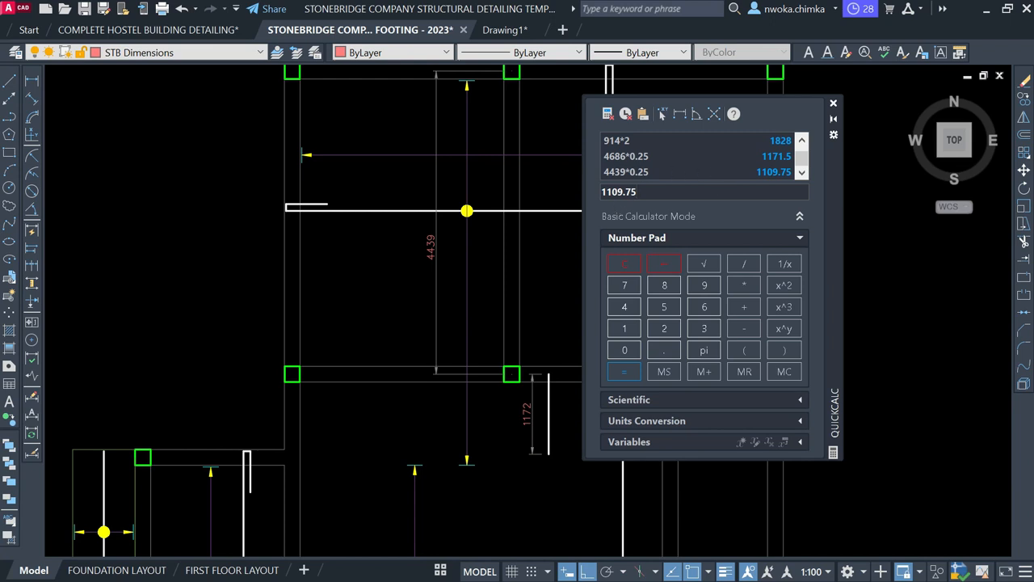
pyautogui.click(833, 106)
pyautogui.click(436, 184)
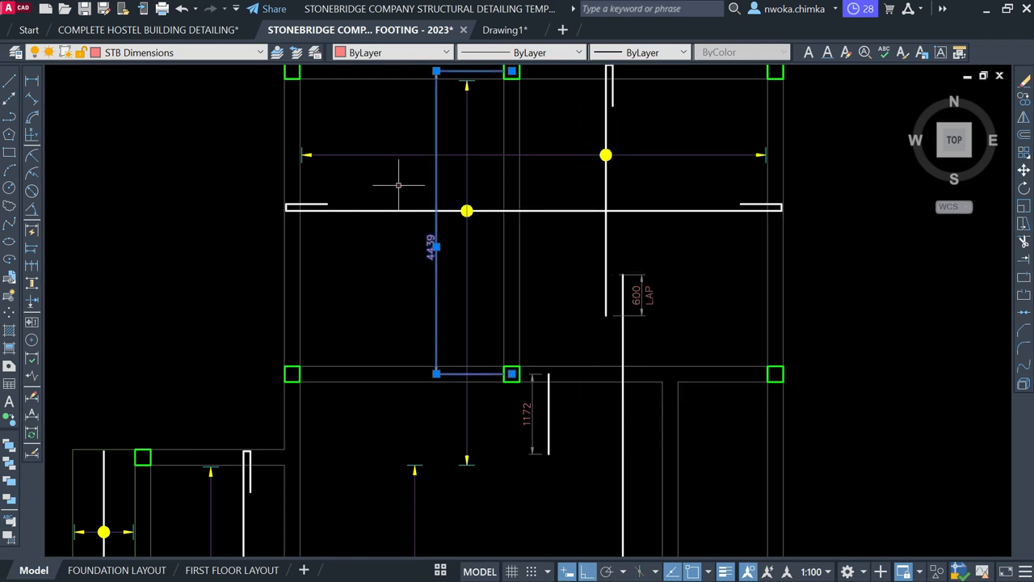
pyautogui.press('Delete')
pyautogui.write('L')
pyautogui.press('Return')
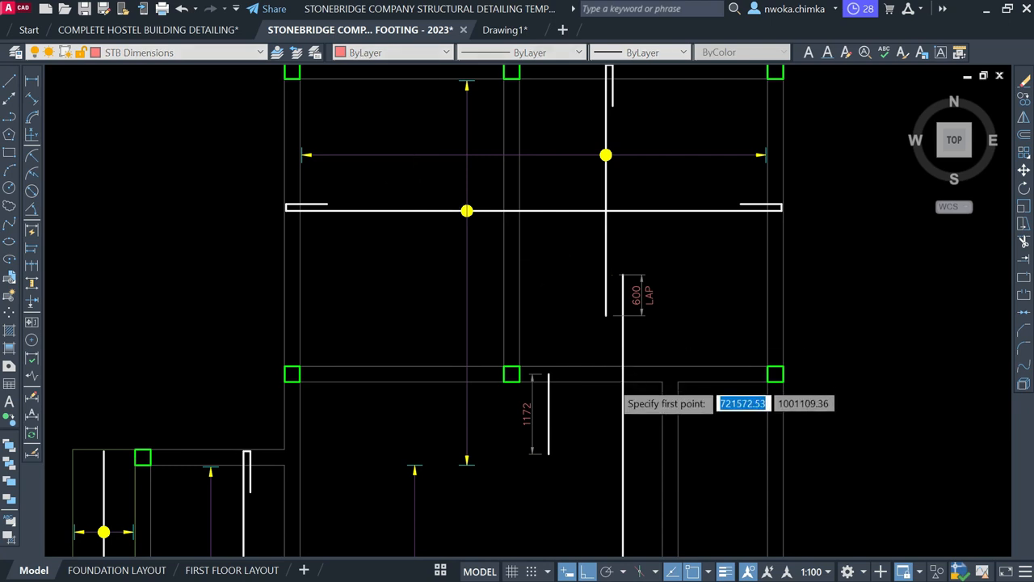
pyautogui.scroll(2, 611, 384)
pyautogui.click(511, 368)
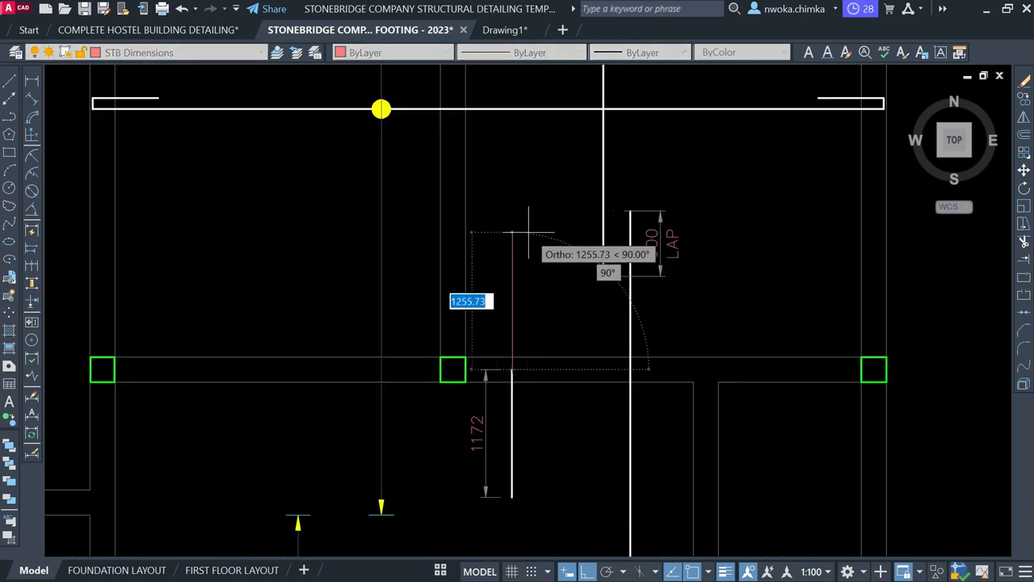
pyautogui.press('Escape')
# Draw a vertical line 1115 long on the STB Rebars Top layer, upward from the top bar's upper end on the middle beam's centreline.
pyautogui.click(218, 53)
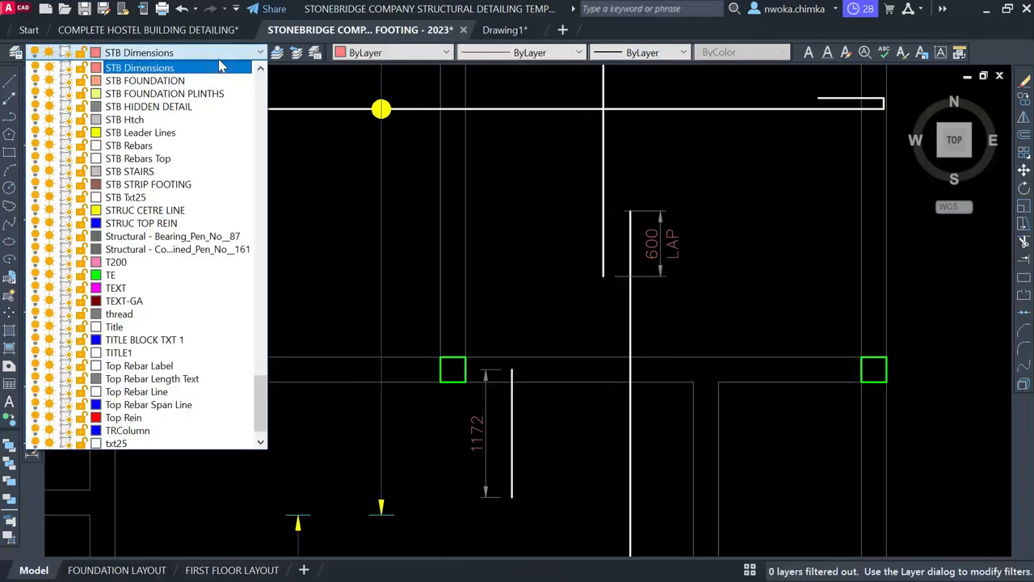
pyautogui.scroll(-1, 161, 89)
pyautogui.click(168, 149)
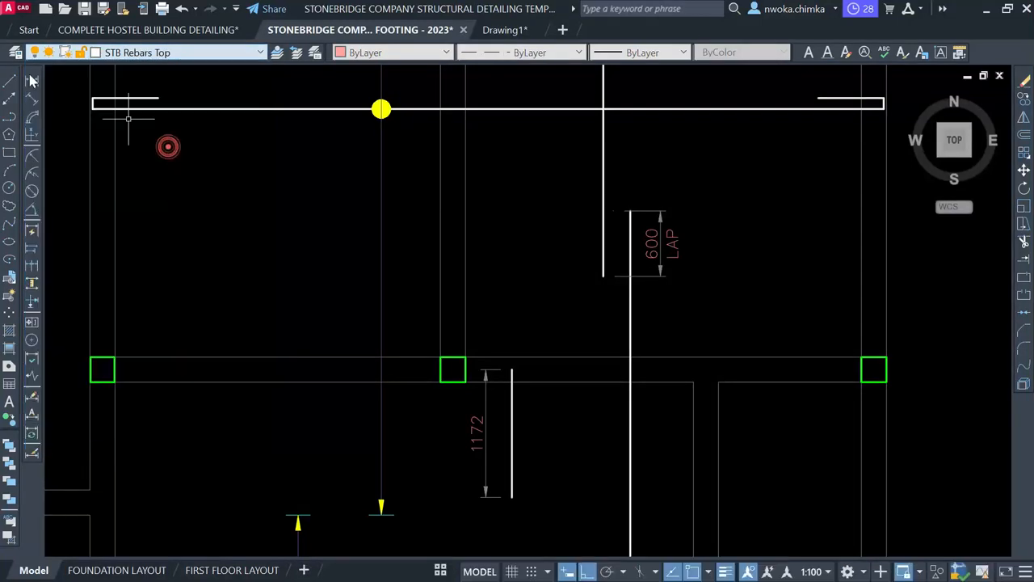
pyautogui.press('space')
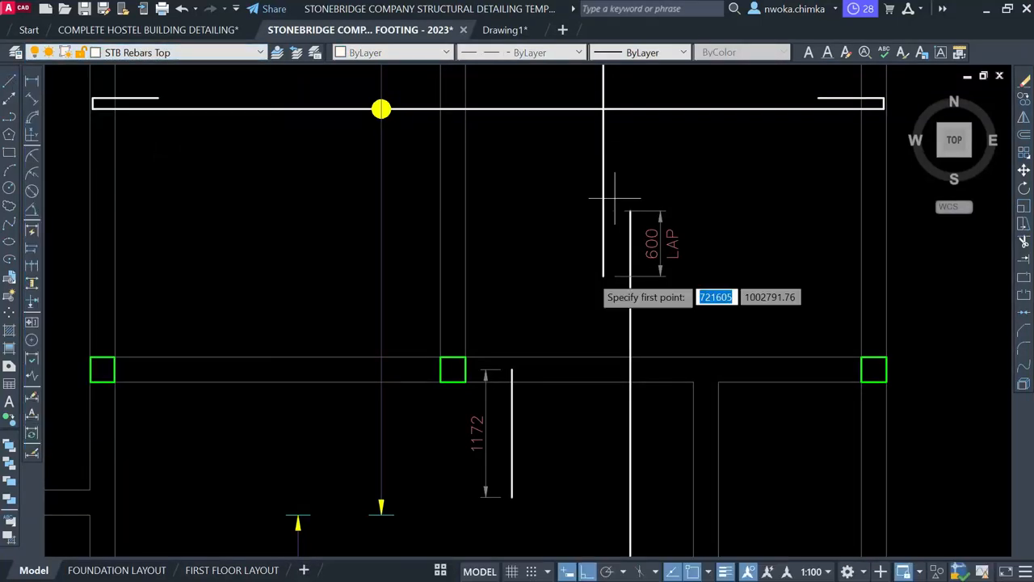
pyautogui.click(512, 370)
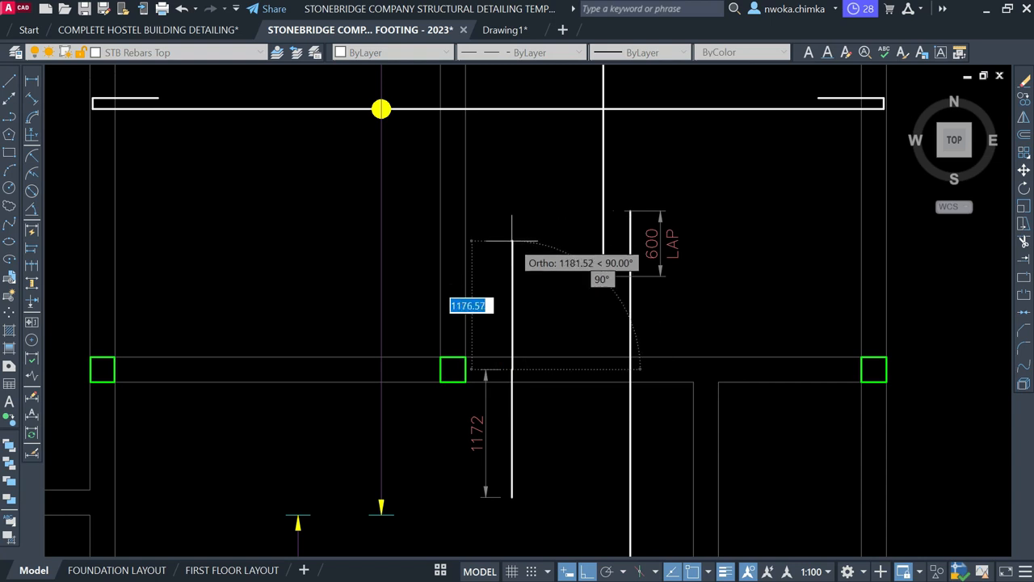
pyautogui.write('1115')
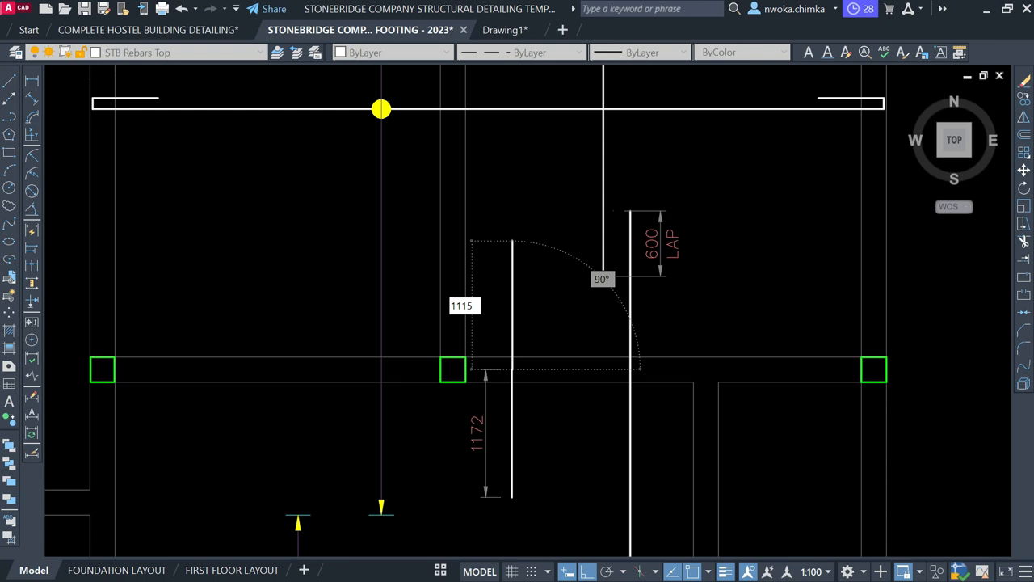
pyautogui.press('Return')
pyautogui.press('Escape')
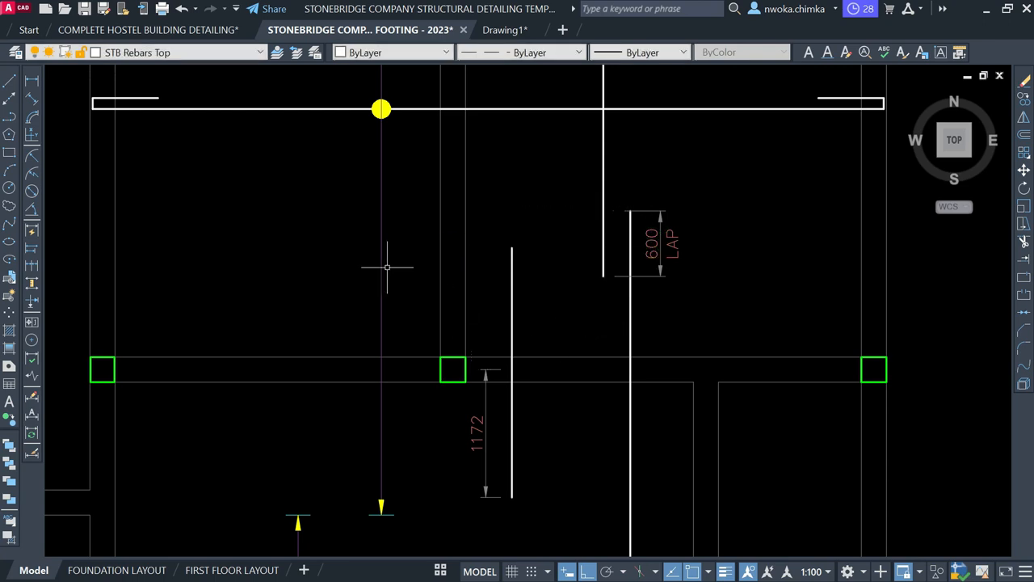
# Dimension the top bar's length above the middle beam's centreline, aligning the dimension line with the 1172 dimension below.
pyautogui.click(32, 83)
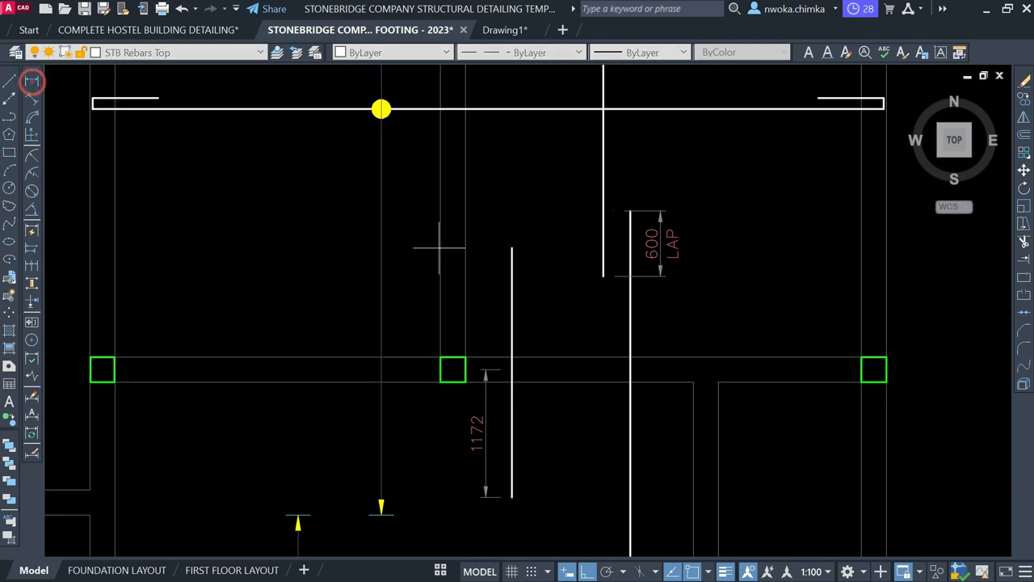
pyautogui.click(501, 369)
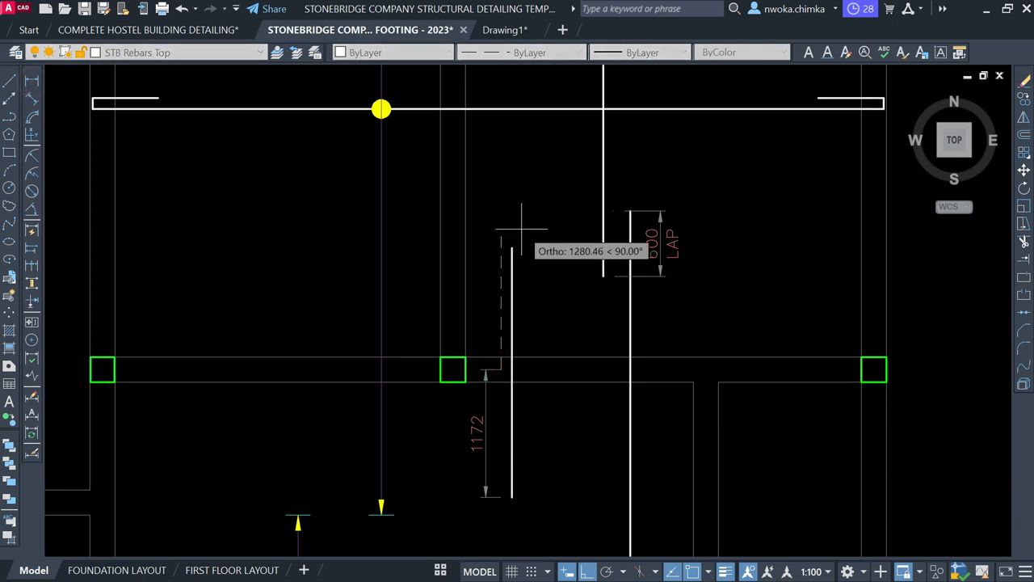
pyautogui.scroll(2, 498, 257)
pyautogui.click(506, 258)
pyautogui.scroll(2, 457, 428)
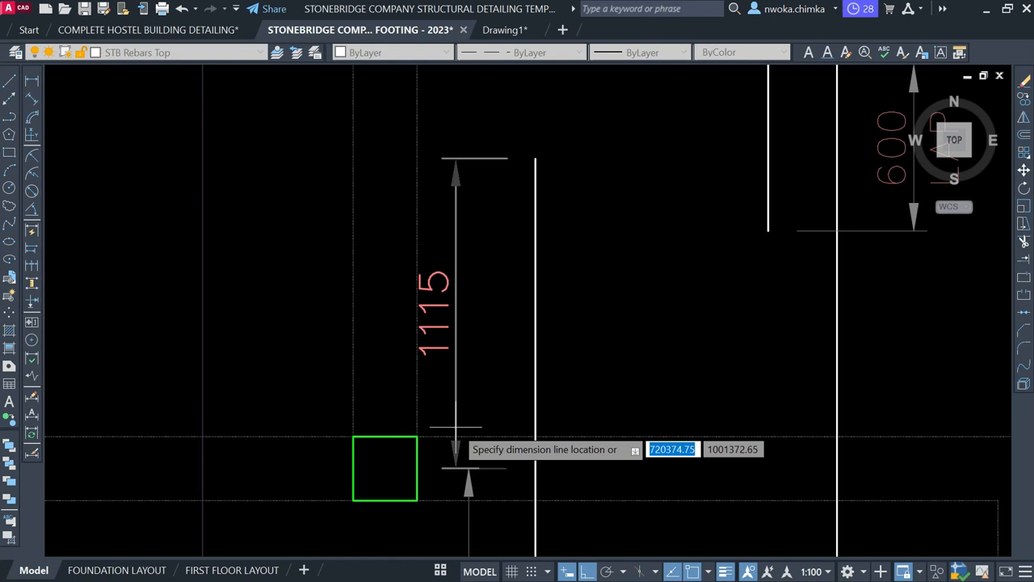
pyautogui.click(469, 467)
pyautogui.scroll(-4, 547, 192)
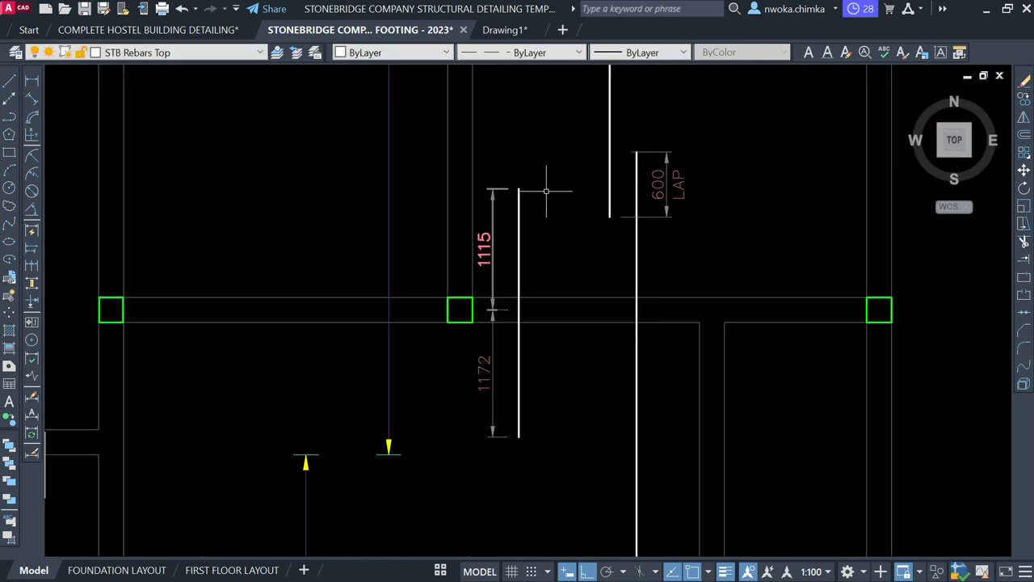
# Match the properties of the 1172 dimension onto the 1115 dimension above it.
pyautogui.write('MA')
pyautogui.press('Return')
pyautogui.click(491, 369)
pyautogui.click(499, 267)
pyautogui.click(490, 274)
pyautogui.press('Escape')
pyautogui.scroll(-4, 645, 243)
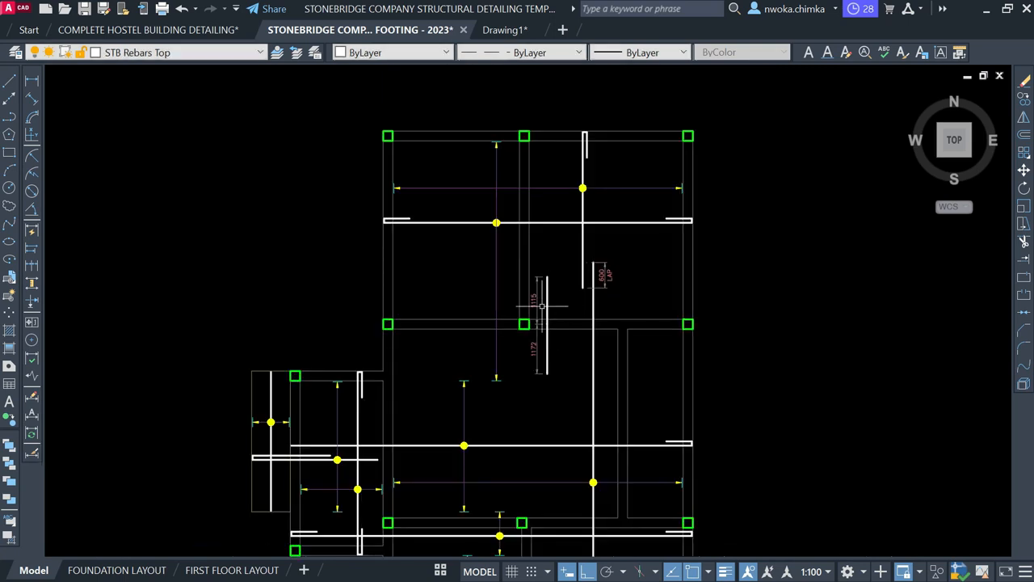
# Move the top bar and its 1115 and 1172 dimensions horizontally into the bay between the left and middle columns.
pyautogui.scroll(4, 598, 267)
pyautogui.click(593, 252)
pyautogui.click(531, 298)
pyautogui.click(568, 394)
pyautogui.click(515, 419)
pyautogui.write('m')
pyautogui.press('Return')
pyautogui.scroll(-2, 565, 416)
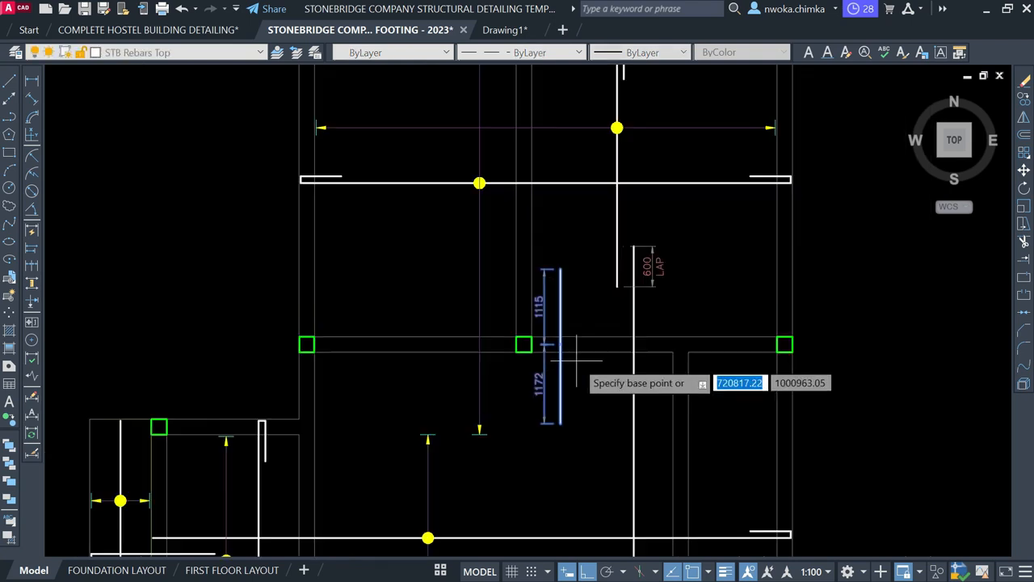
pyautogui.click(570, 464)
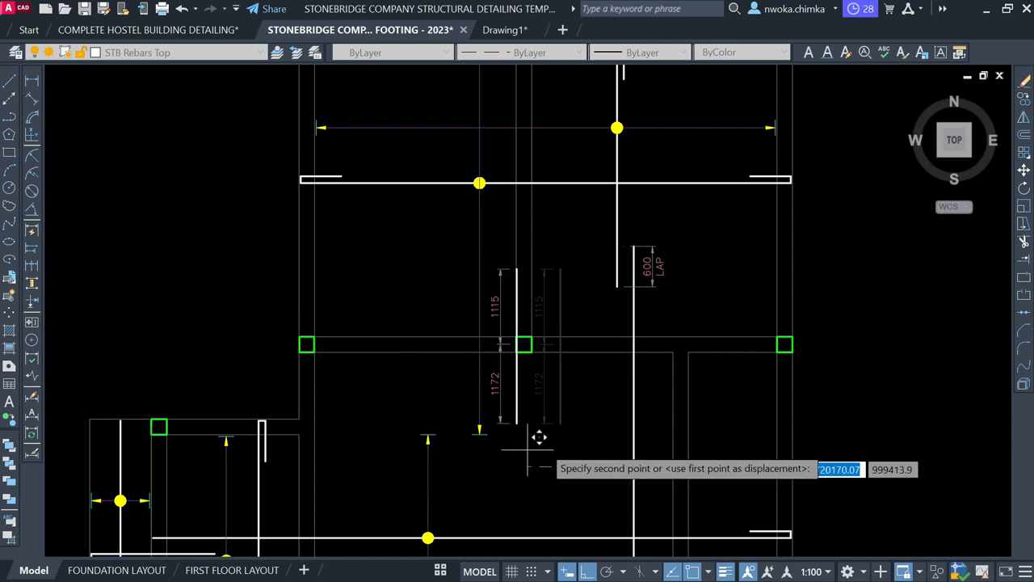
pyautogui.click(416, 465)
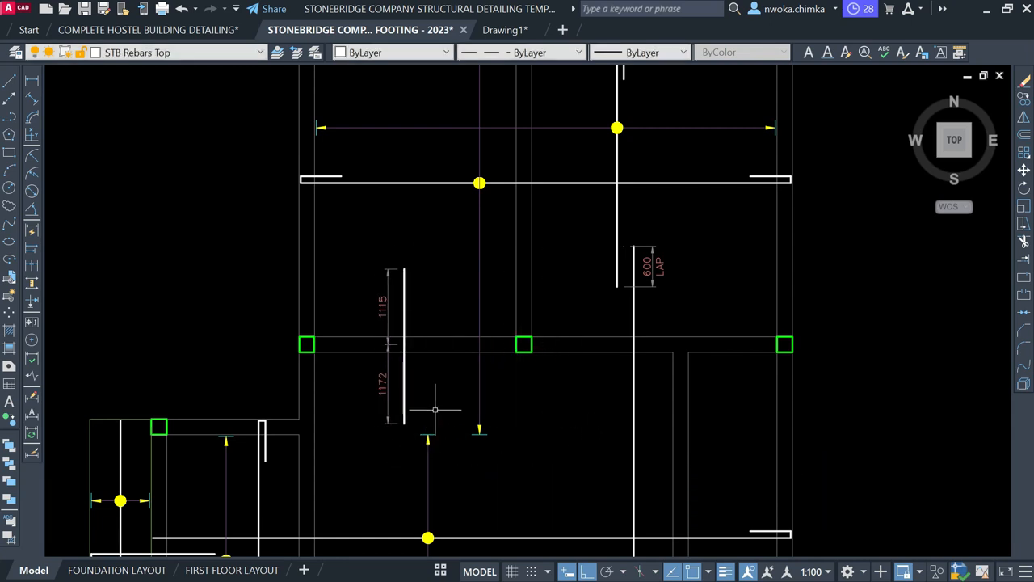
pyautogui.scroll(-2, 417, 384)
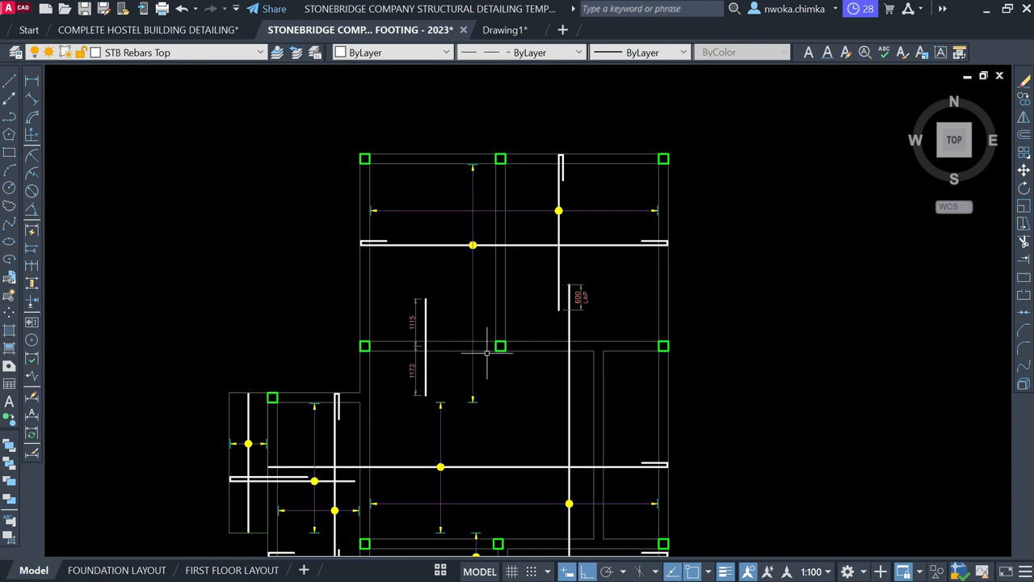
# Draw a horizontal range line about 6857 long on the SLABREINCALL layer, between the inner faces of the left and right edge beams.
pyautogui.click(146, 51)
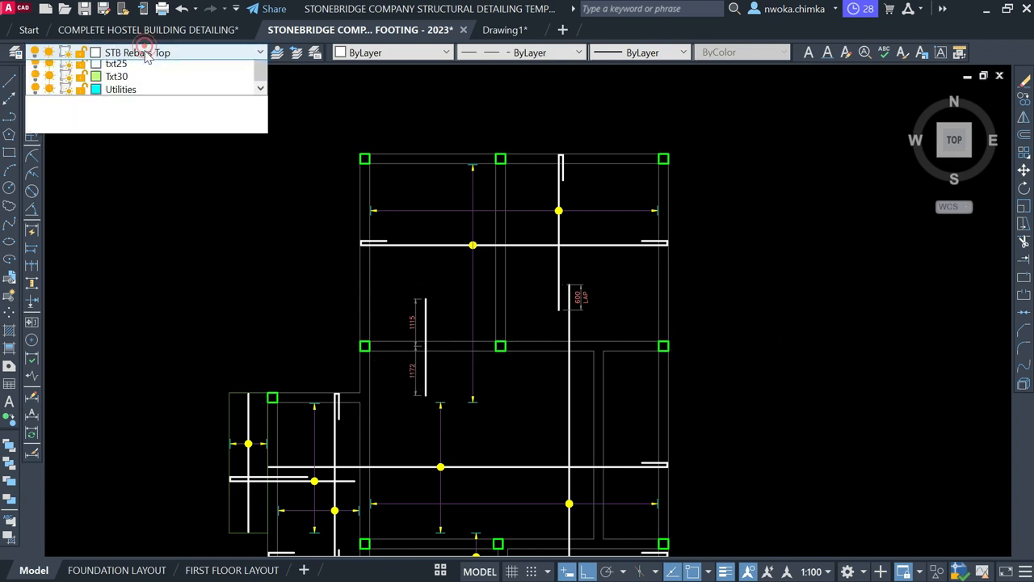
pyautogui.scroll(7, 144, 218)
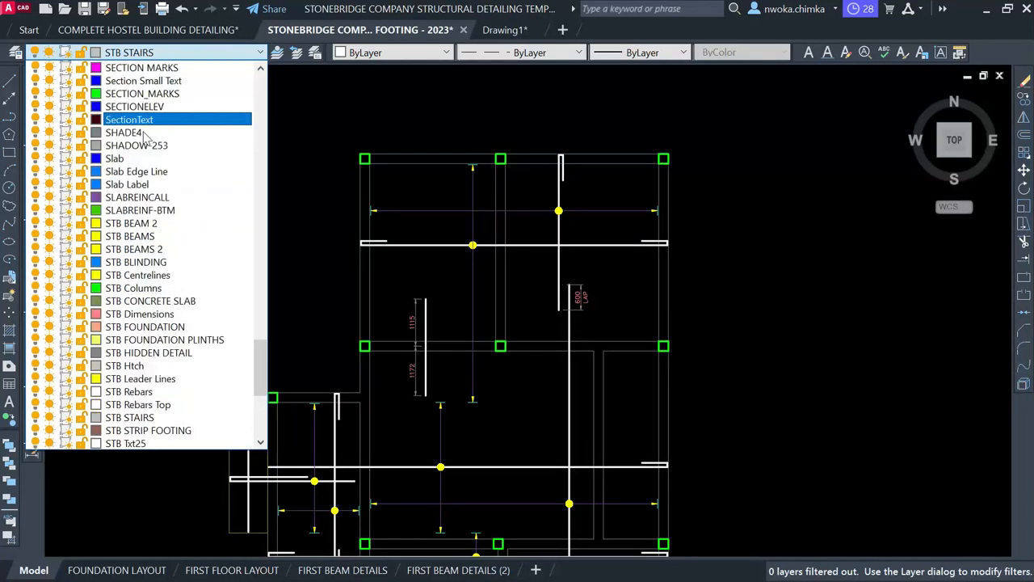
pyautogui.click(139, 197)
pyautogui.click(10, 82)
pyautogui.scroll(4, 501, 345)
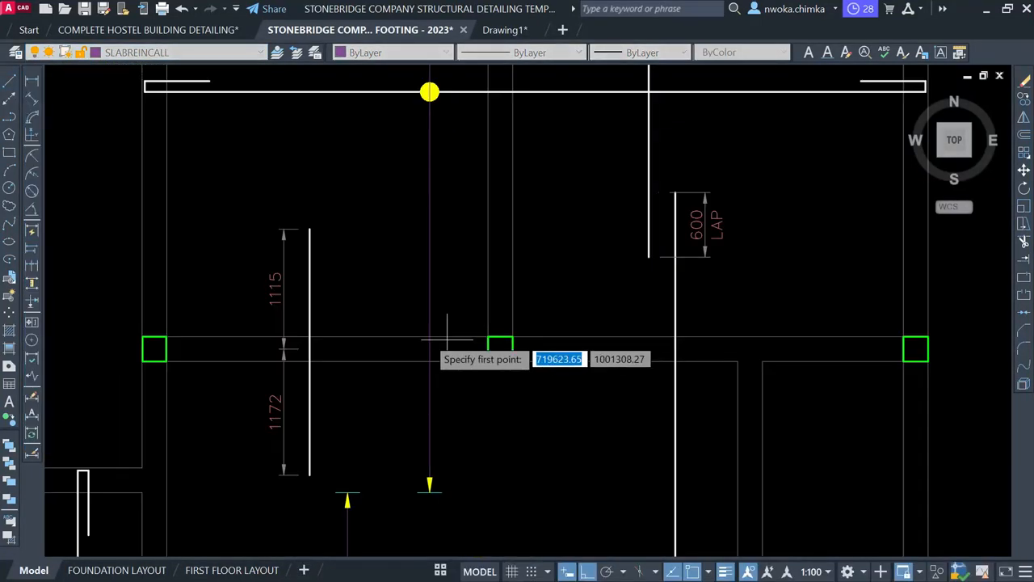
pyautogui.click(166, 284)
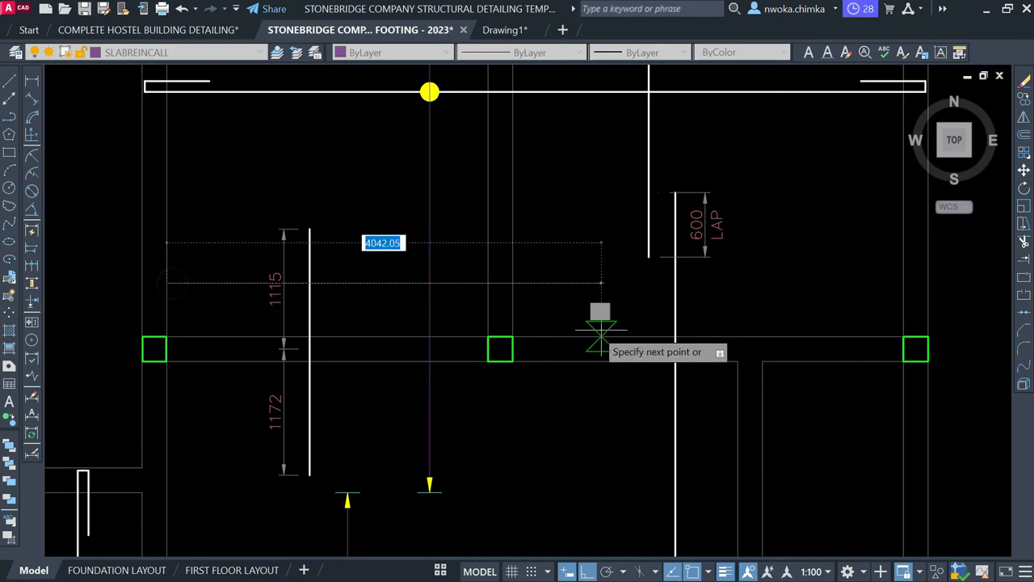
pyautogui.scroll(-2, 590, 323)
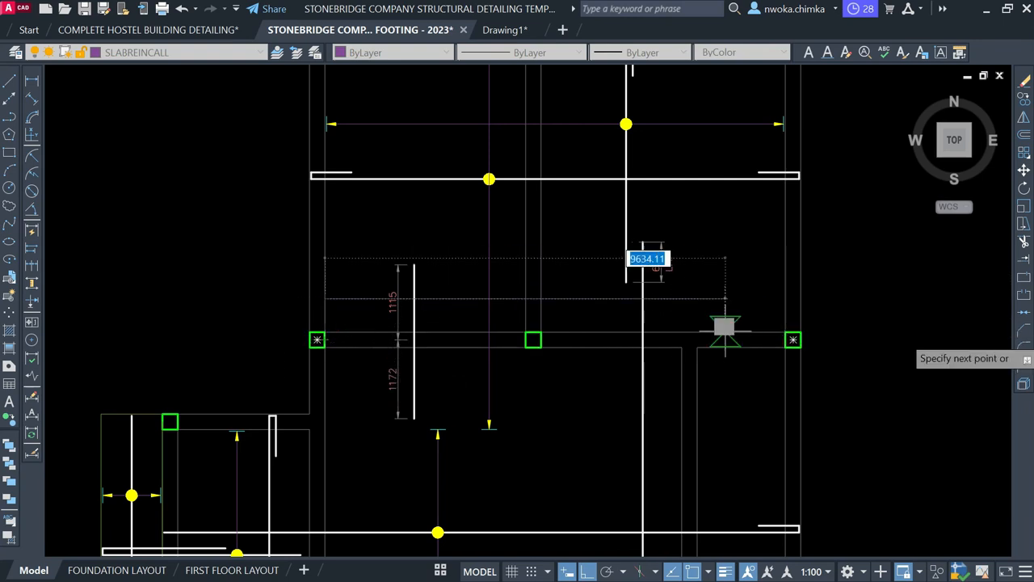
pyautogui.click(793, 339)
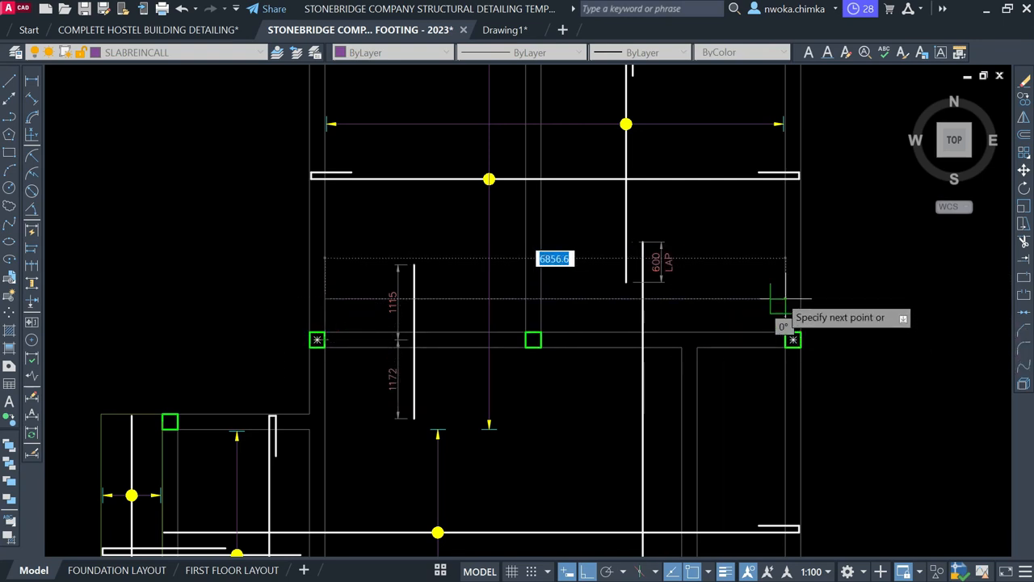
pyautogui.press('Return')
# Move the new horizontal range line slightly down towards the middle beam.
pyautogui.click(564, 295)
pyautogui.click(556, 309)
pyautogui.write('m')
pyautogui.press('Return')
pyautogui.scroll(1, 757, 246)
pyautogui.click(739, 221)
pyautogui.click(739, 227)
pyautogui.scroll(-1, 742, 227)
pyautogui.scroll(1, 476, 157)
# Copy the yellow dot from the upper horizontal rebar to the crossing of the new range line and the top bar.
pyautogui.click(487, 181)
pyautogui.press('Return')
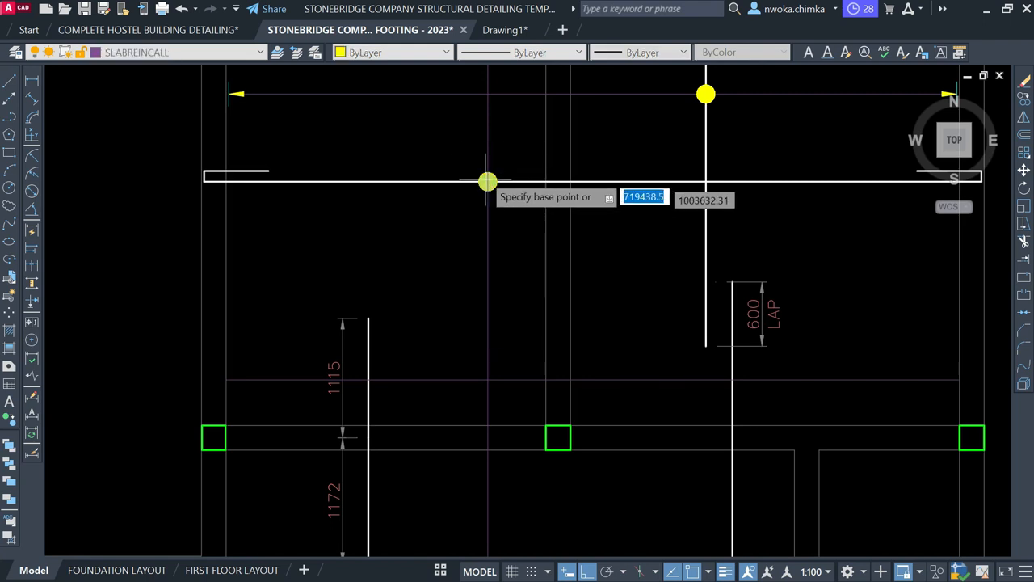
pyautogui.scroll(2, 483, 174)
pyautogui.click(493, 196)
pyautogui.scroll(-3, 527, 137)
pyautogui.scroll(2, 497, 291)
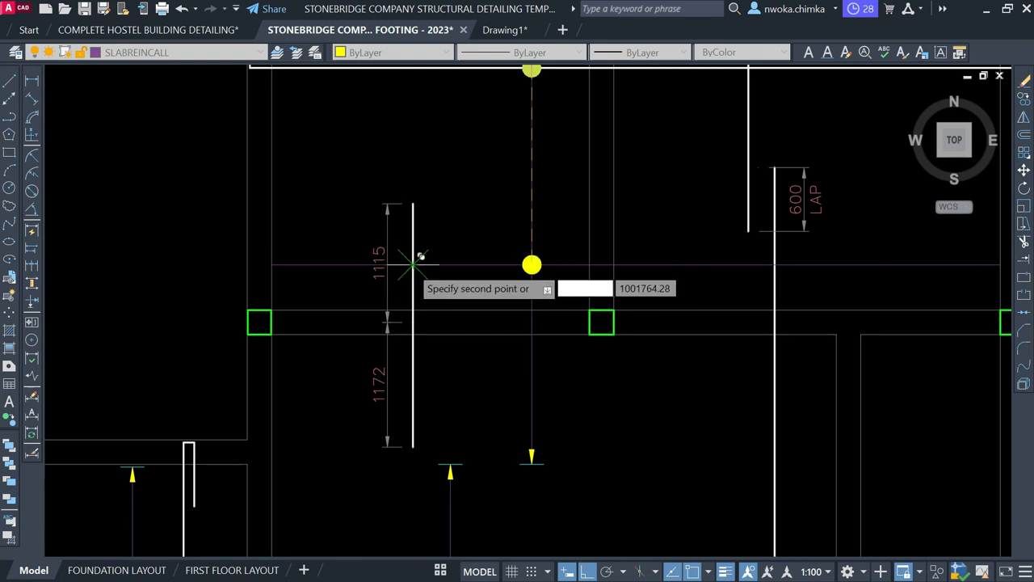
pyautogui.click(413, 263)
# Shift the dimension lines of the 1115 and 1172 dimensions slightly left, farther from the top bar.
pyautogui.scroll(2, 391, 230)
pyautogui.click(351, 256)
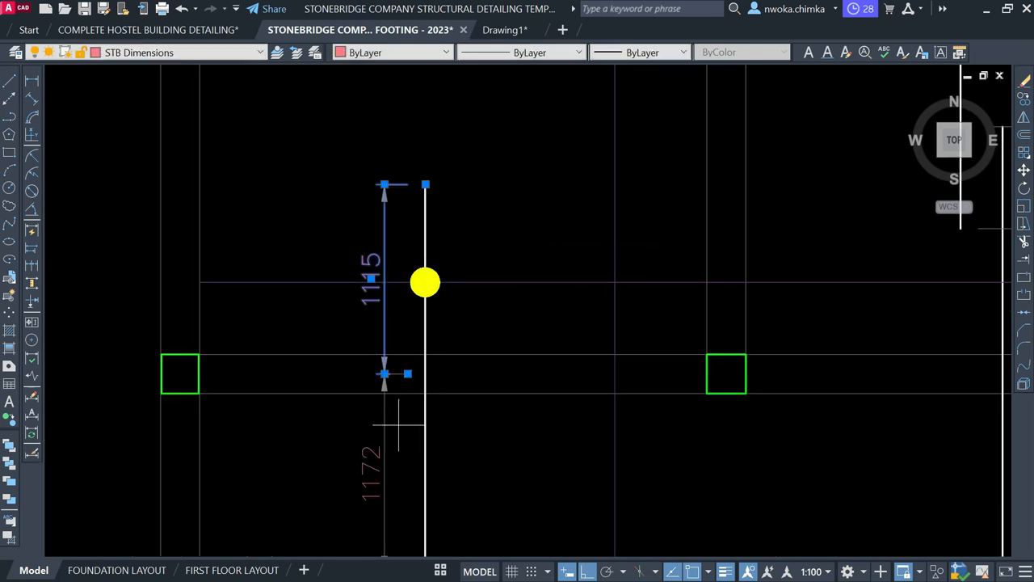
pyautogui.scroll(3, 384, 354)
pyautogui.click(385, 404)
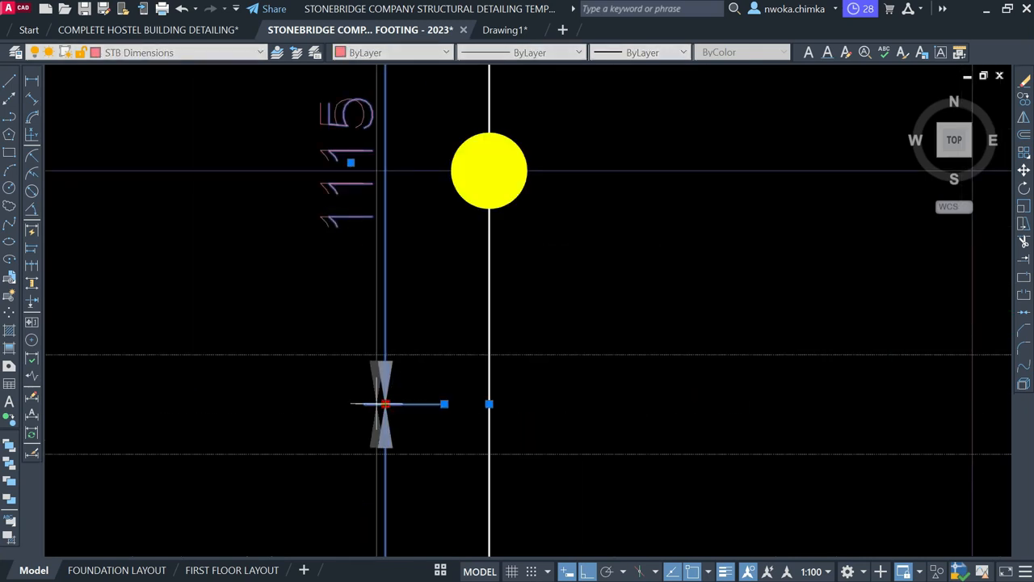
pyautogui.click(366, 404)
pyautogui.scroll(-4, 476, 332)
pyautogui.press('Escape')
pyautogui.scroll(-2, 502, 291)
pyautogui.scroll(1, 512, 272)
pyautogui.scroll(-3, 498, 272)
pyautogui.scroll(-2, 544, 338)
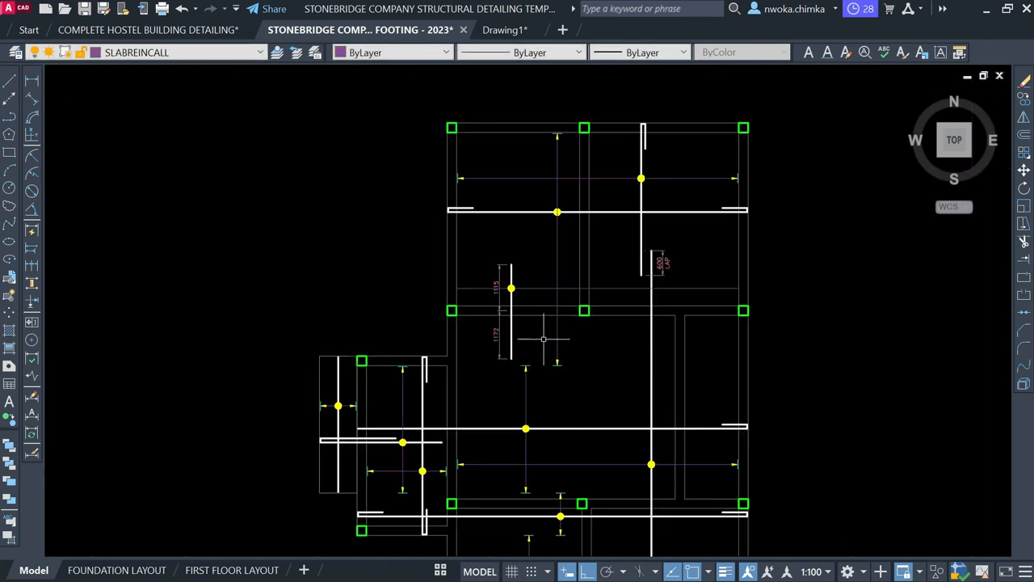
# Copy the left arrowhead and end tick from the lower range line to the left end of the new range line.
pyautogui.scroll(10, 469, 445)
pyautogui.click(404, 275)
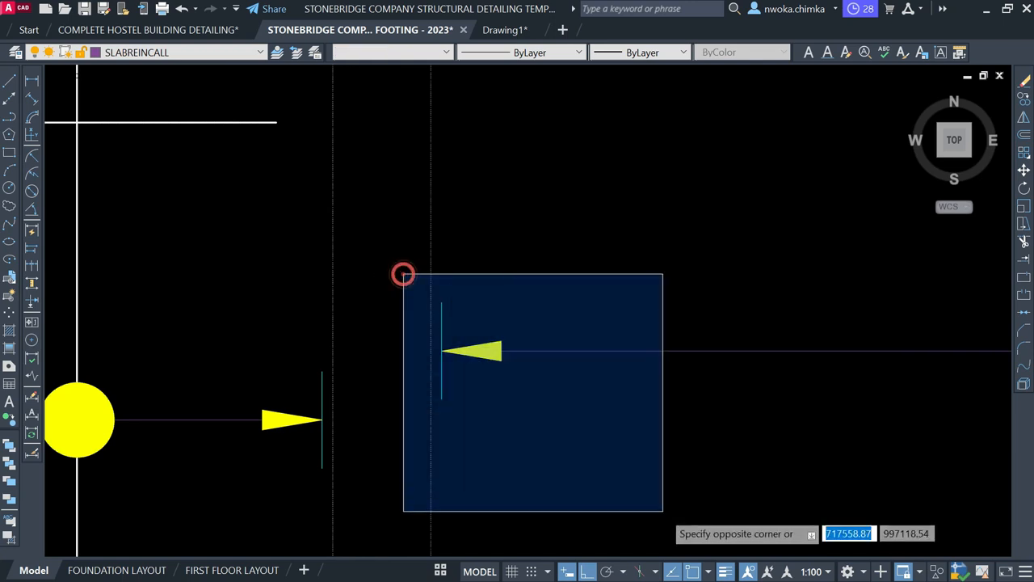
pyautogui.click(663, 510)
pyautogui.write('co')
pyautogui.press('Return')
pyautogui.click(436, 352)
pyautogui.scroll(-3, 485, 360)
pyautogui.scroll(6, 526, 339)
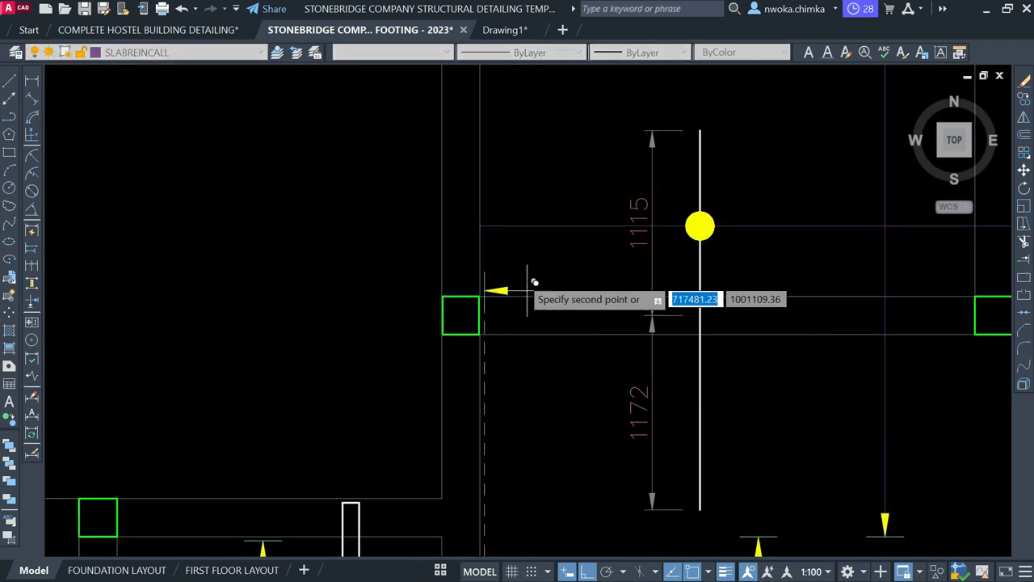
pyautogui.scroll(8, 489, 226)
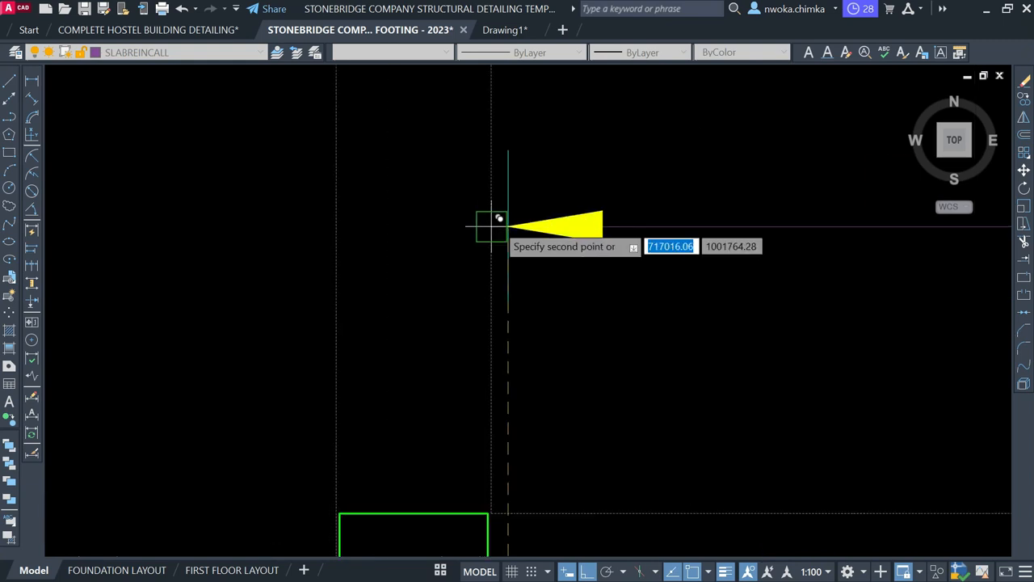
pyautogui.click(492, 226)
pyautogui.press('Escape')
# Move the copied left arrowhead and tick 25 inward from the beam's inner face.
pyautogui.scroll(-1, 523, 299)
pyautogui.click(474, 189)
pyautogui.click(681, 396)
pyautogui.write('m')
pyautogui.press('Return')
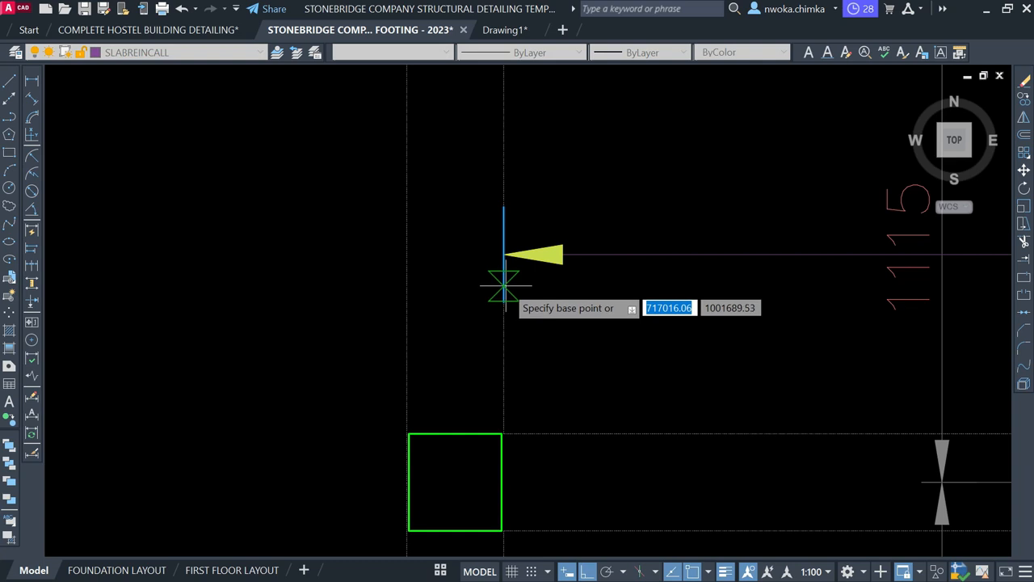
pyautogui.click(504, 284)
pyautogui.write('2')
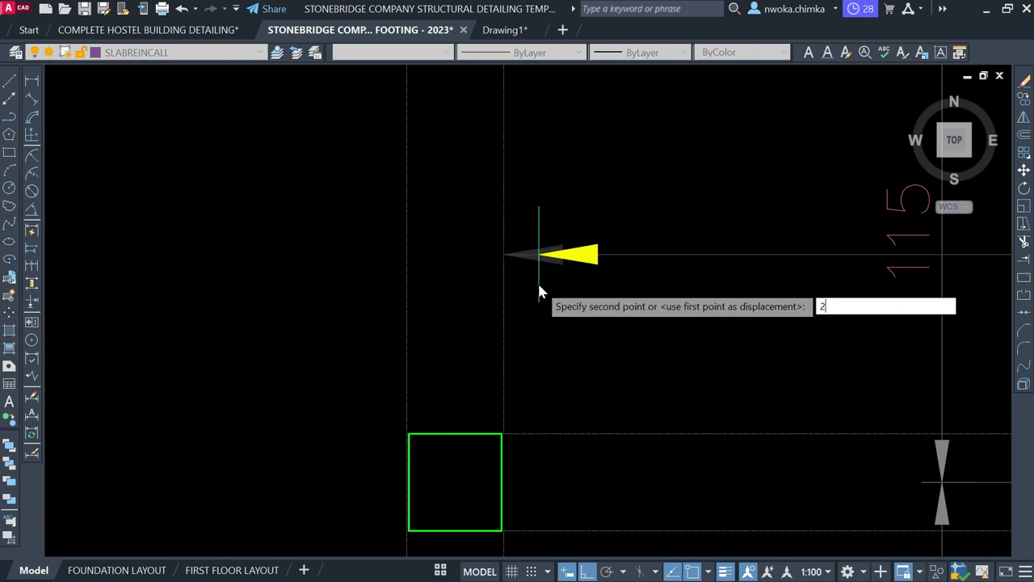
pyautogui.write('5')
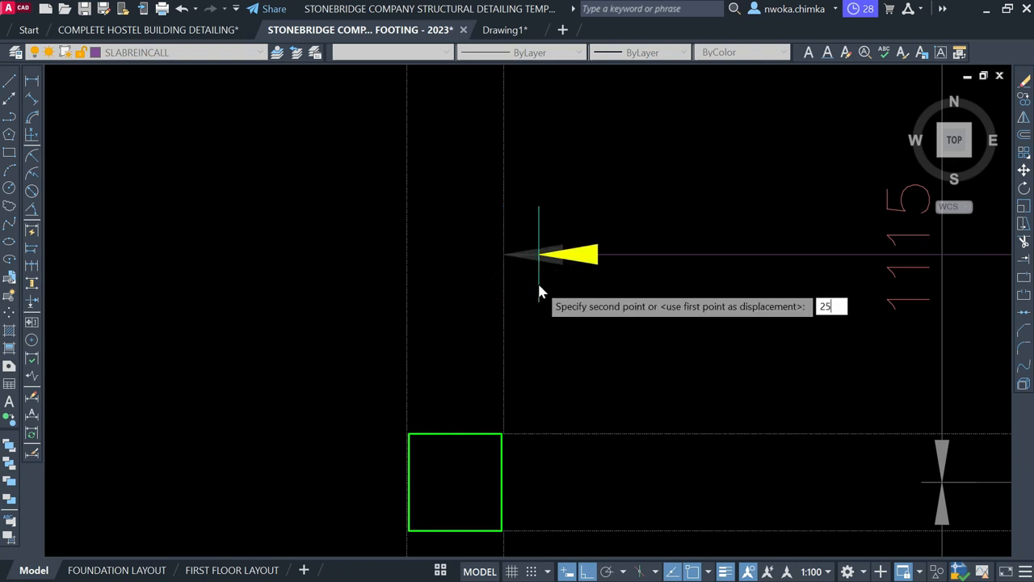
pyautogui.press('Return')
pyautogui.write('tr')
pyautogui.press('Return')
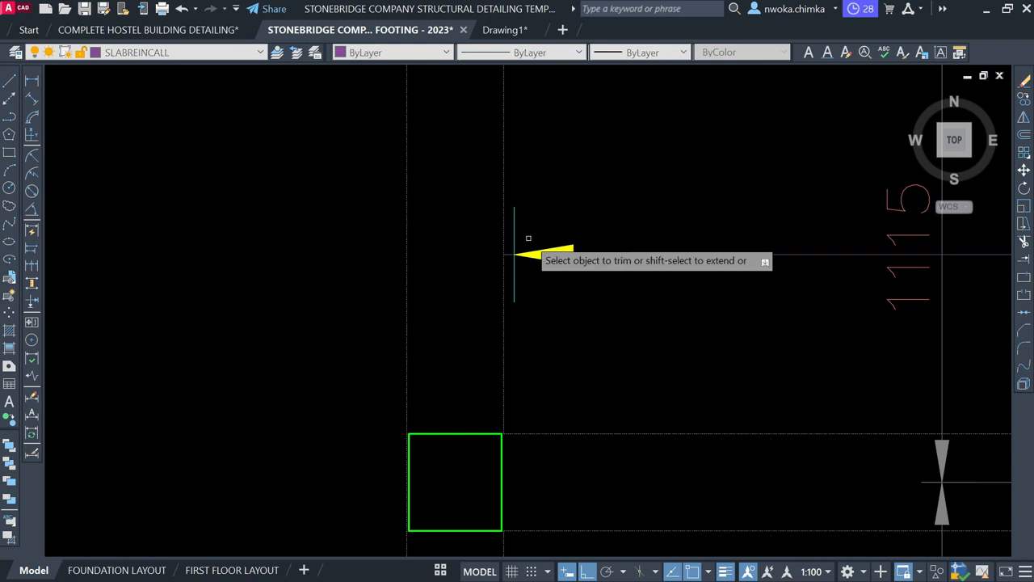
pyautogui.scroll(5, 522, 241)
pyautogui.press('Escape')
# Copy the right arrowhead and end tick from the lower range line to the right end of the new range line.
pyautogui.scroll(-8, 369, 293)
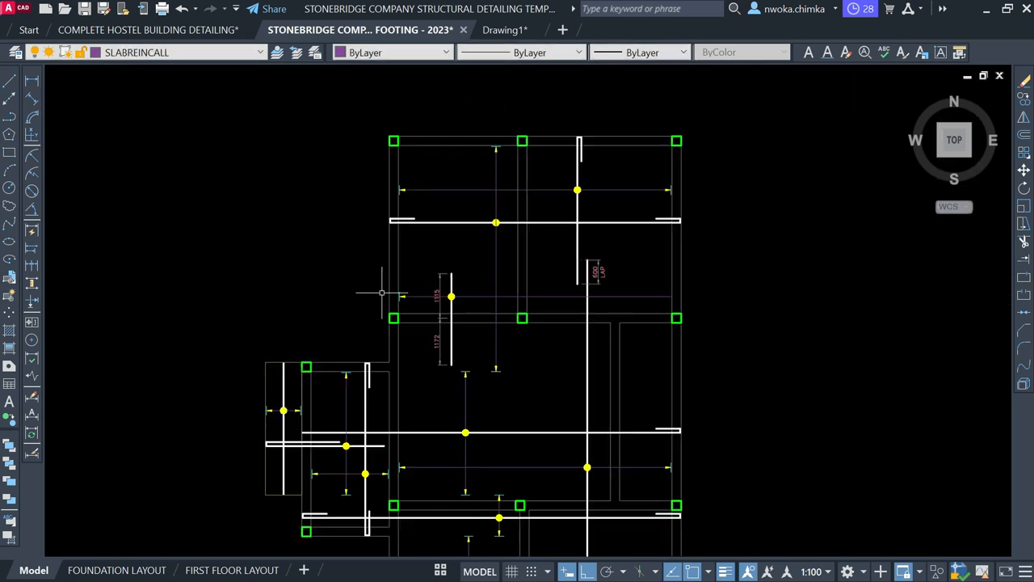
pyautogui.scroll(3, 504, 322)
pyautogui.scroll(5, 504, 322)
pyautogui.click(545, 296)
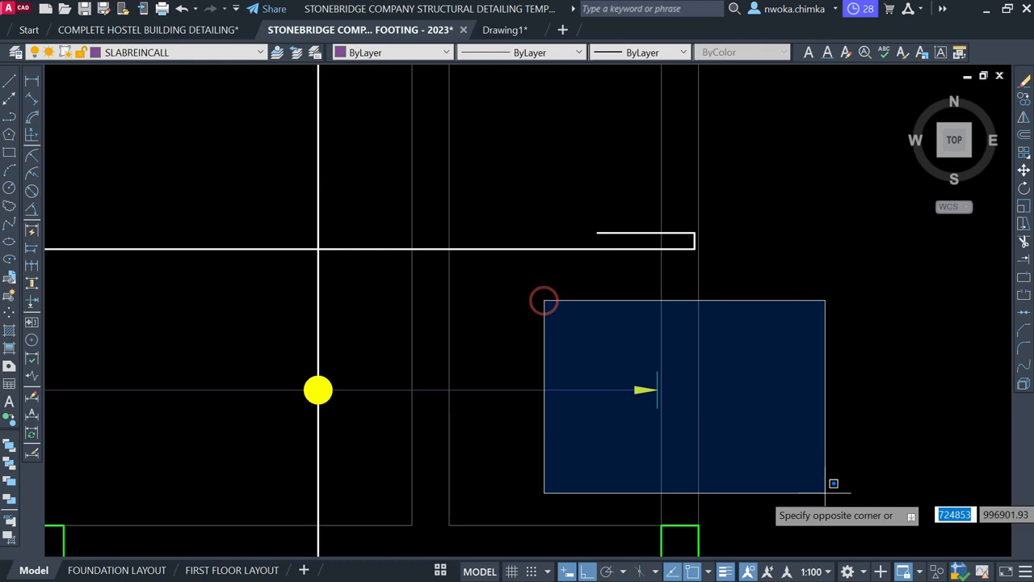
pyautogui.click(824, 491)
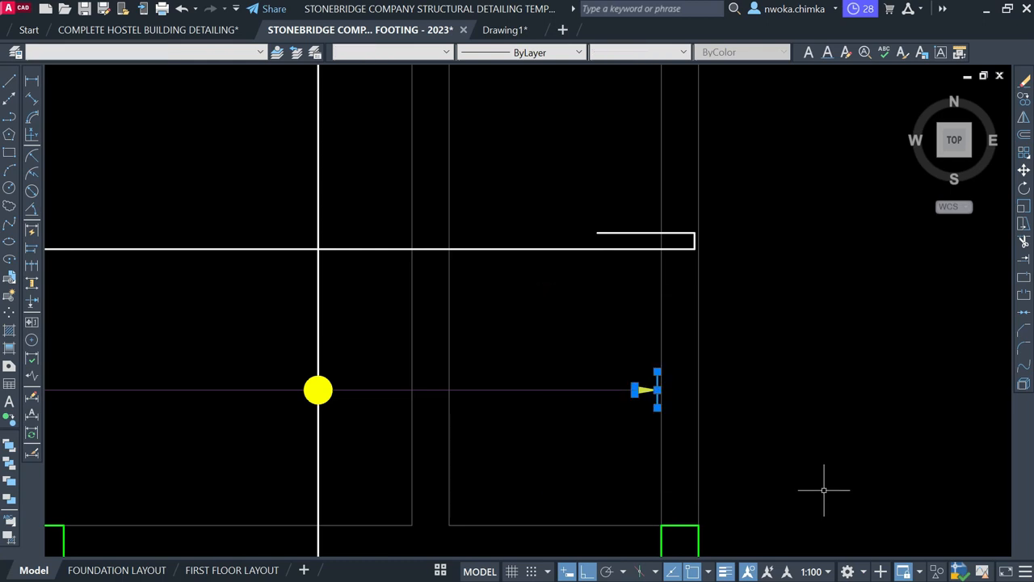
pyautogui.write('co')
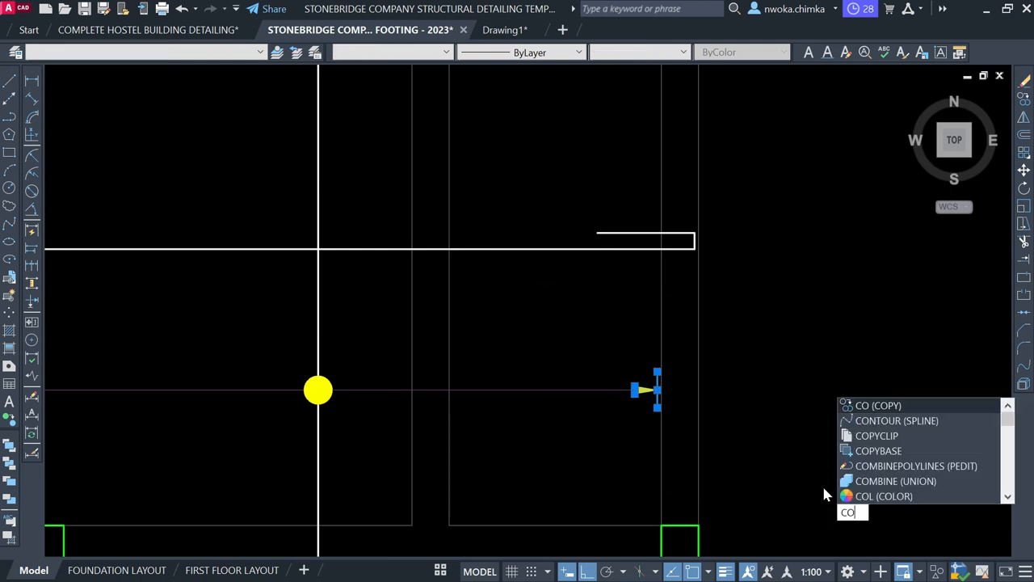
pyautogui.press('Return')
pyautogui.scroll(2, 658, 389)
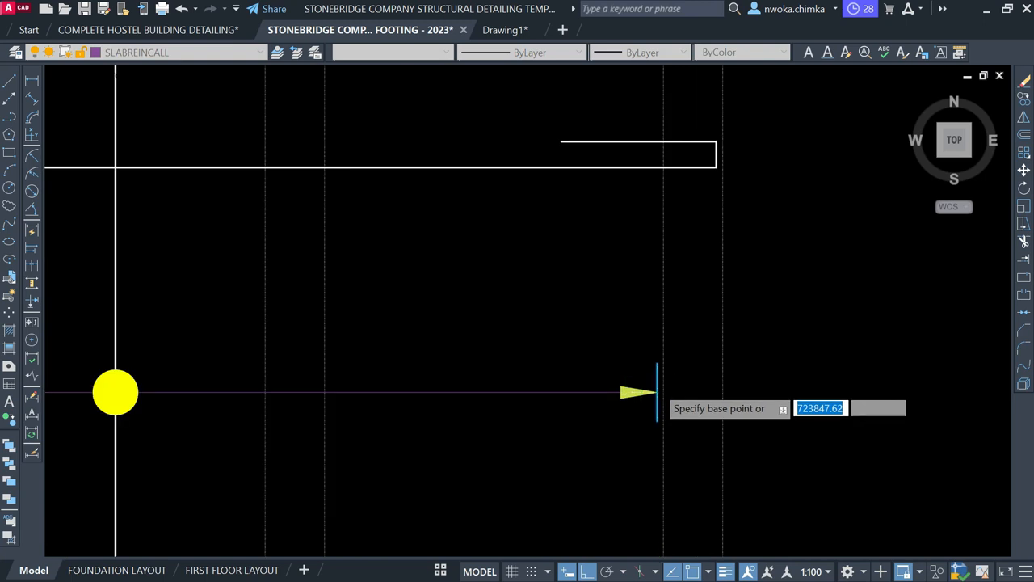
pyautogui.scroll(4, 658, 396)
pyautogui.click(659, 400)
pyautogui.scroll(-4, 604, 440)
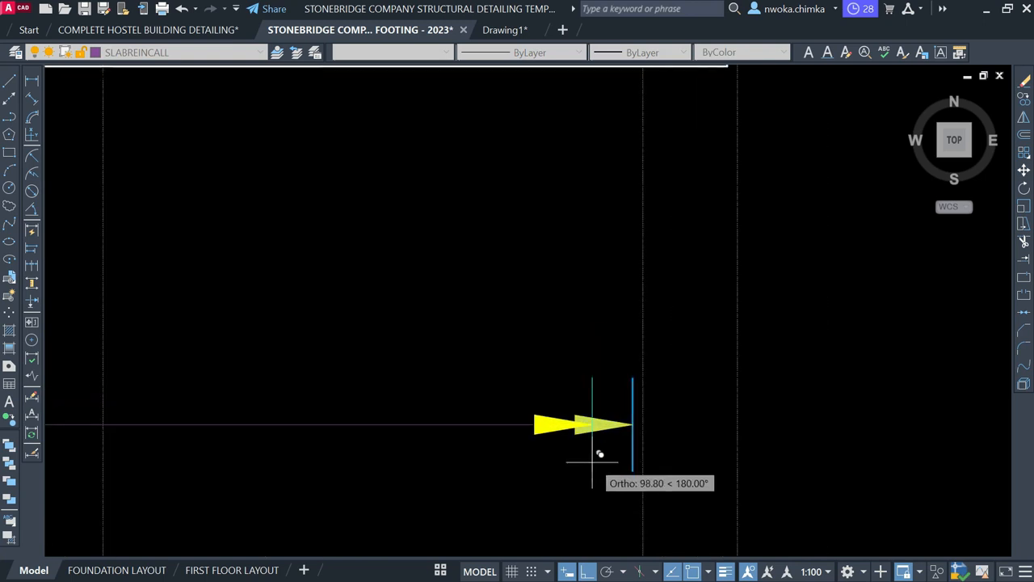
pyautogui.scroll(-2, 630, 414)
pyautogui.moveTo(647, 380); pyautogui.dragTo(638, 519, button='middle')
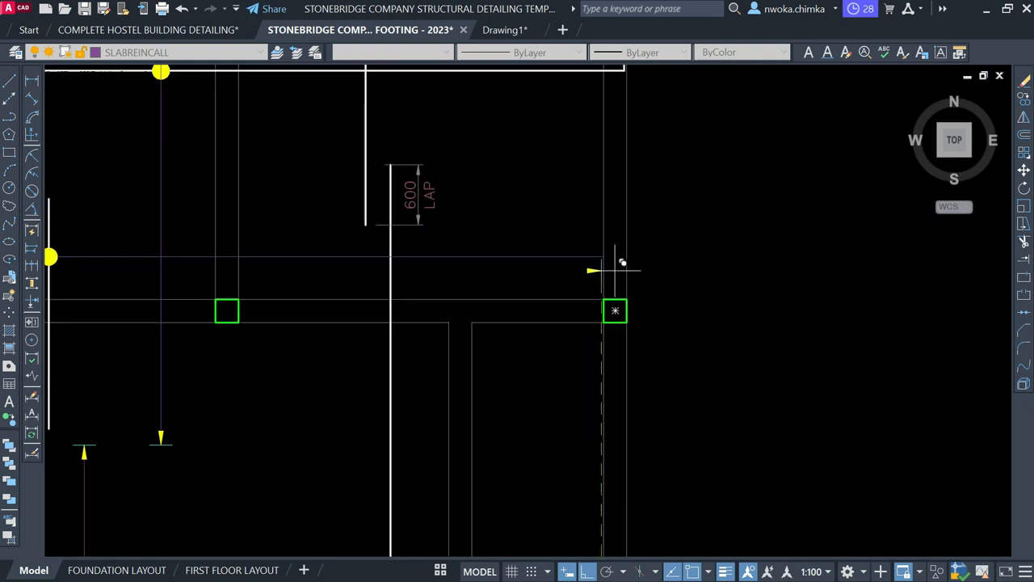
pyautogui.scroll(4, 603, 256)
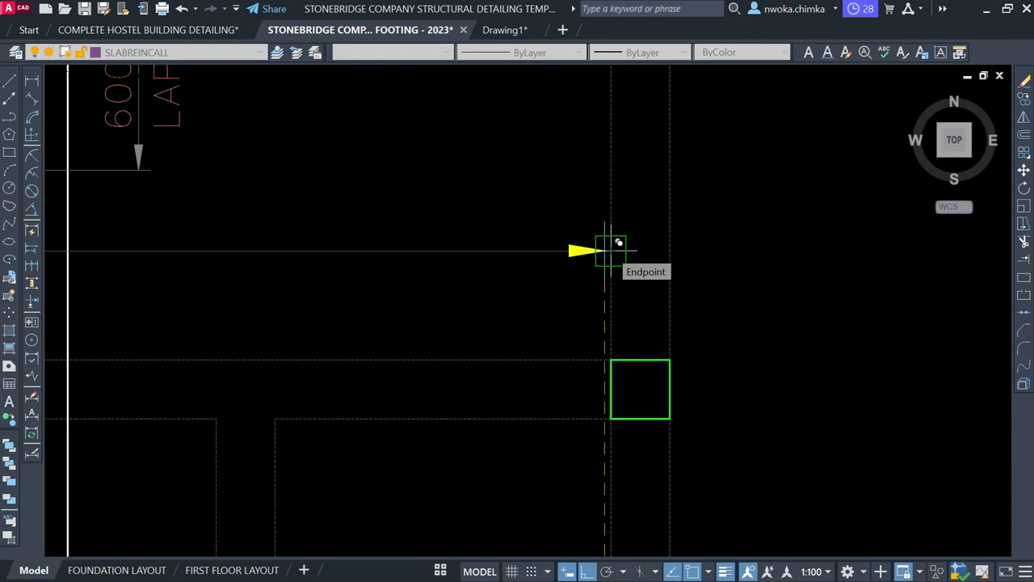
pyautogui.click(618, 243)
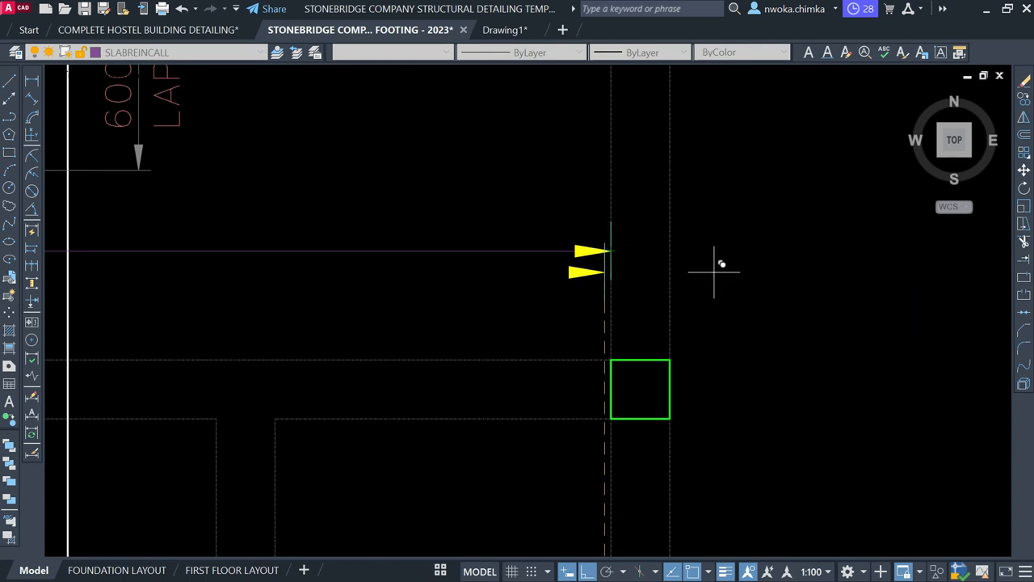
pyautogui.press('Escape')
# Move the copied right arrowhead and end tick 25 inward from the beam's inner face.
pyautogui.click(448, 159)
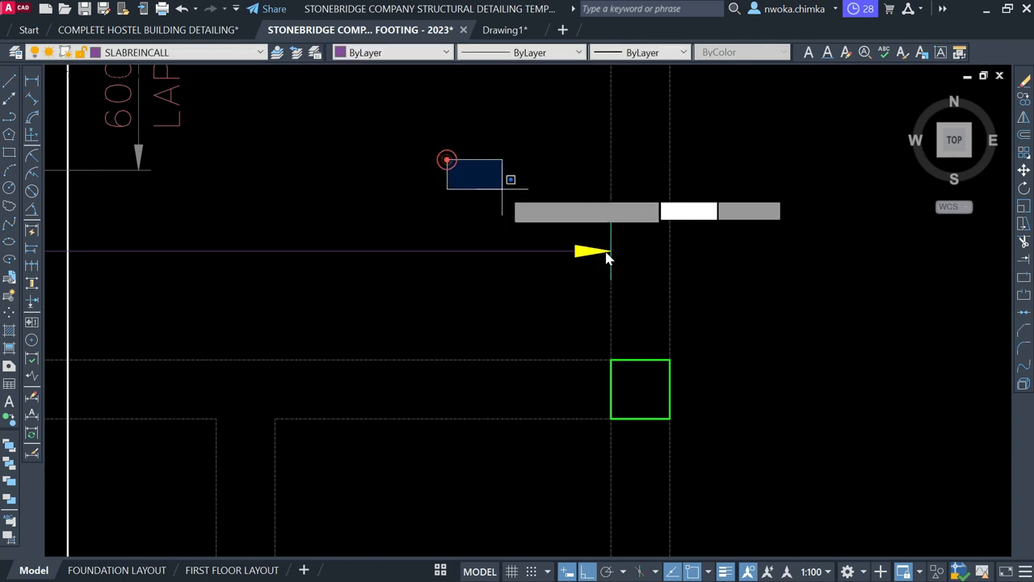
pyautogui.click(668, 301)
pyautogui.write('M')
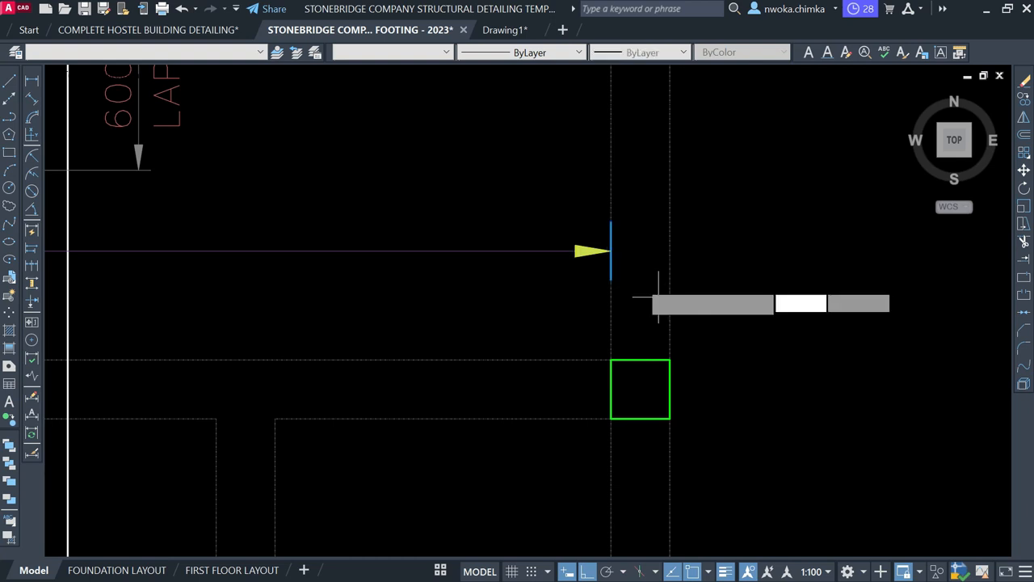
pyautogui.press('Return')
pyautogui.click(611, 279)
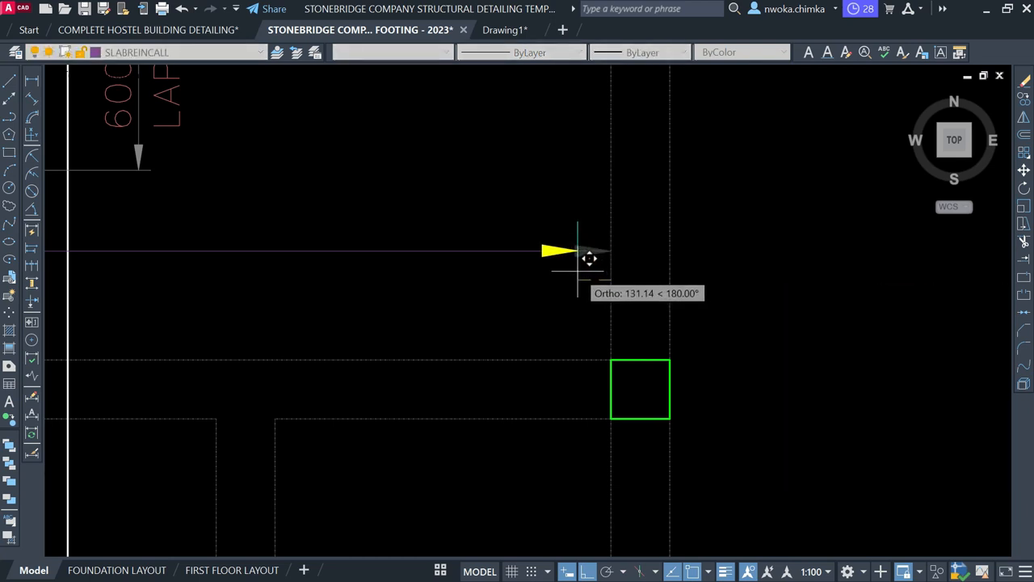
pyautogui.write('25')
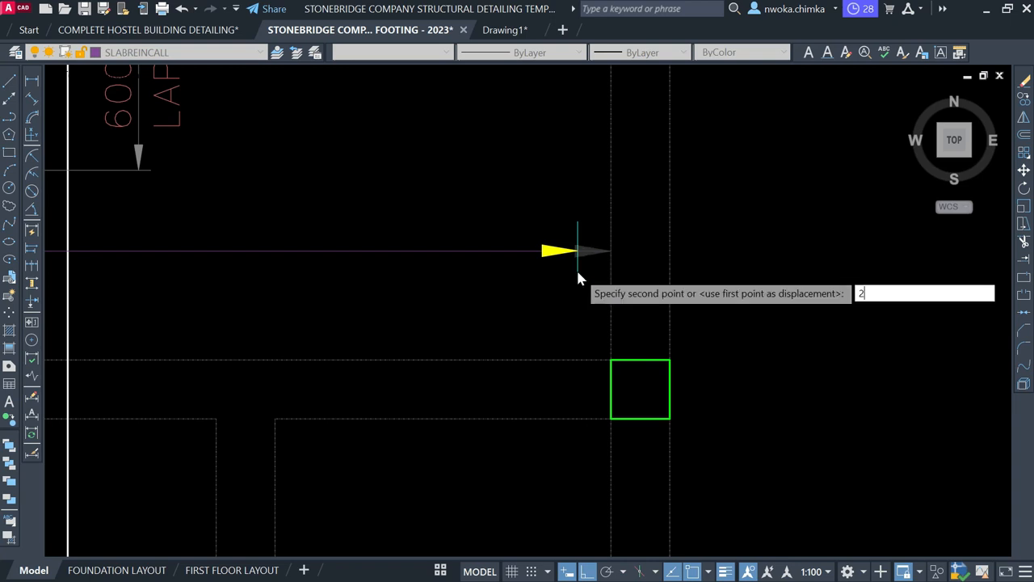
pyautogui.press('Return')
# Trim the end of the range line that projects beyond the moved right end tick.
pyautogui.write('tr')
pyautogui.press('Return')
pyautogui.scroll(4, 607, 246)
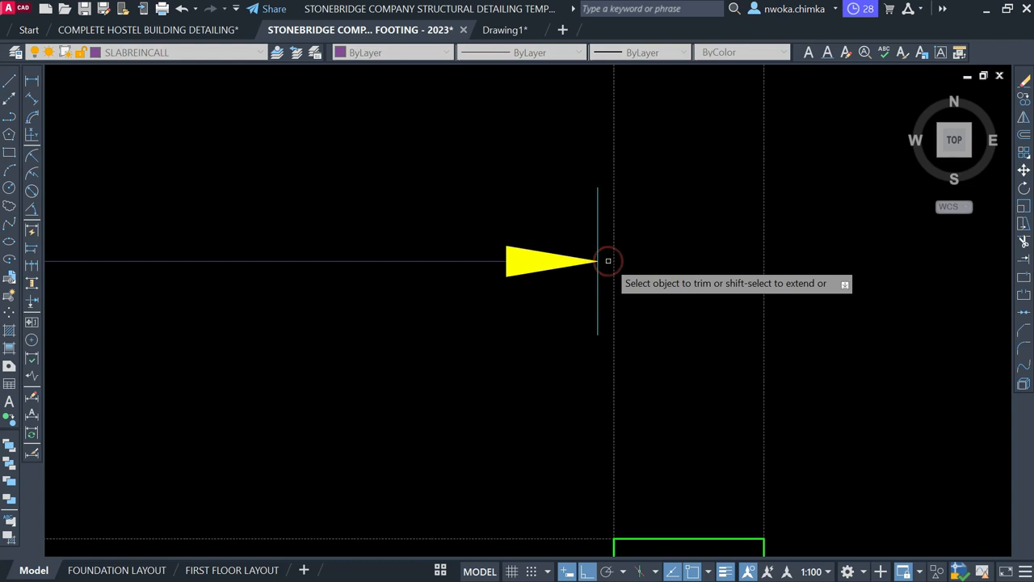
pyautogui.press('Escape')
pyautogui.scroll(-5, 695, 236)
# Break the new range line where it crosses the 1115 dimension, leaving a gap around the dimension text.
pyautogui.scroll(8, 502, 238)
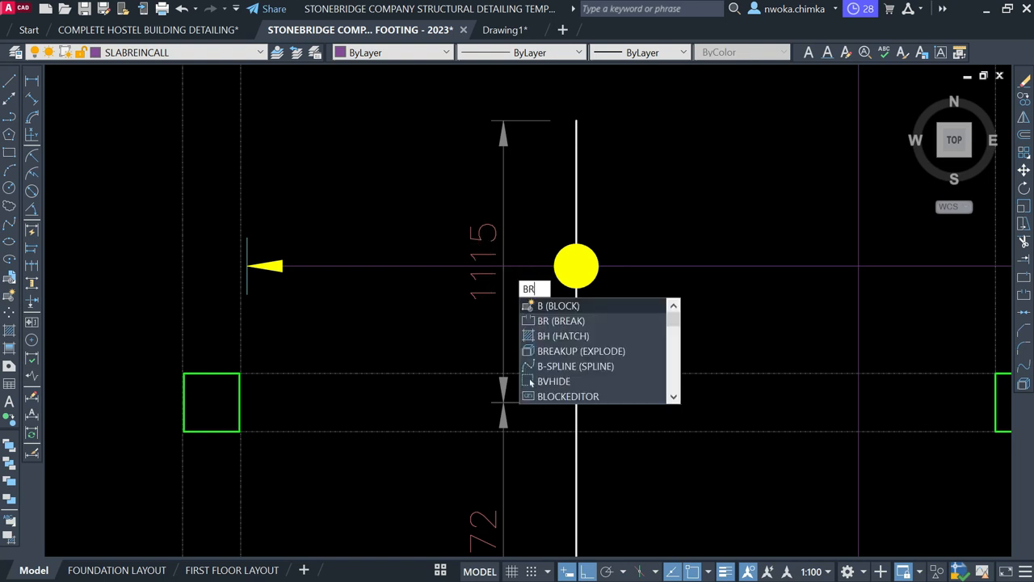
pyautogui.write('r')
pyautogui.press('Return')
pyautogui.scroll(4, 506, 267)
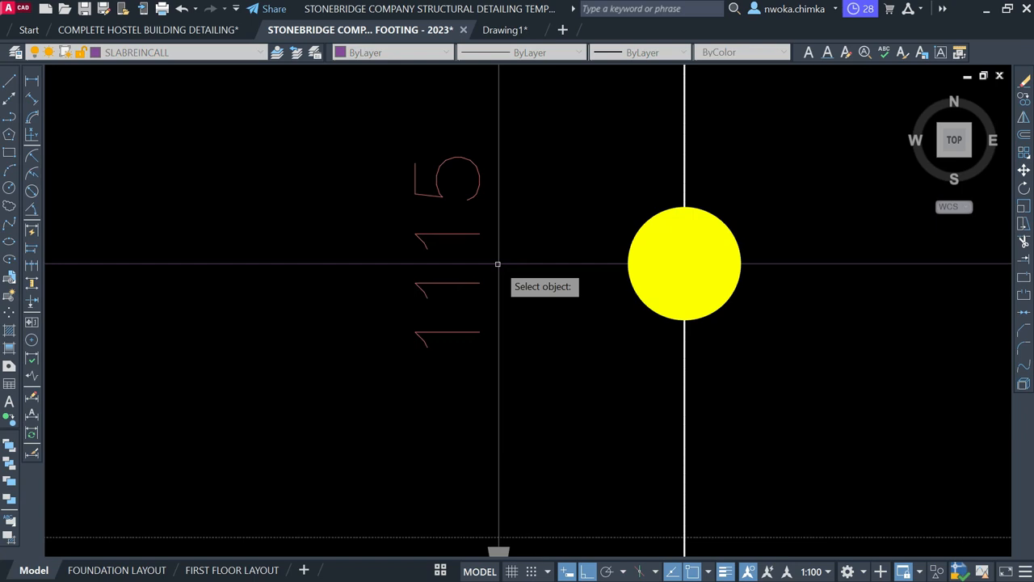
pyautogui.click(401, 262)
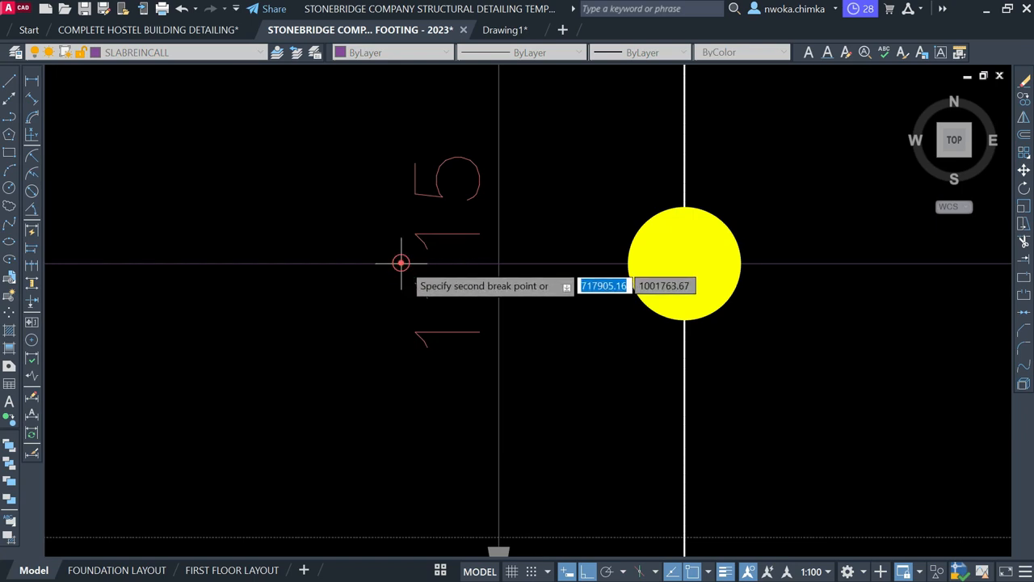
pyautogui.click(512, 262)
pyautogui.scroll(-6, 444, 302)
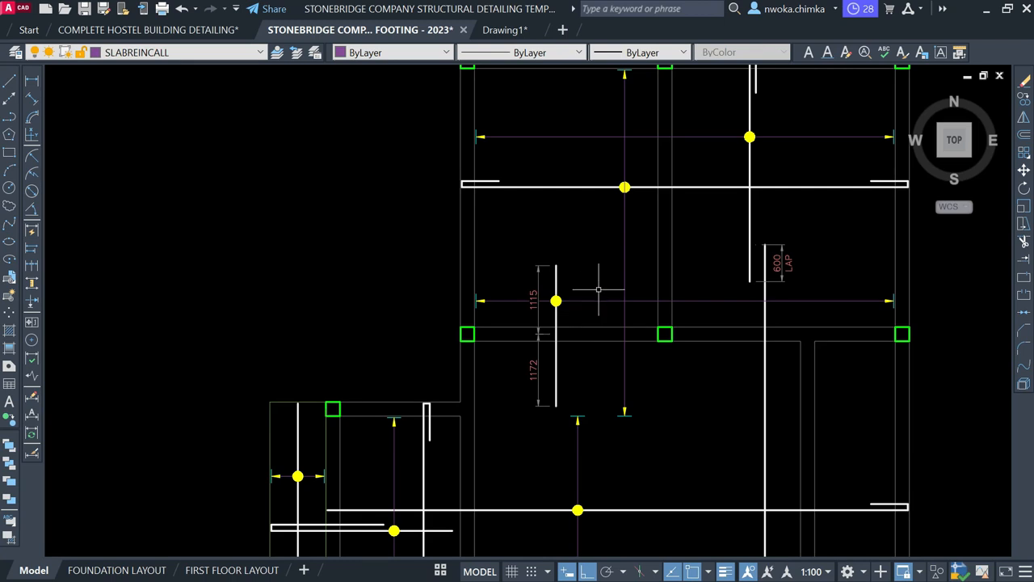
# Examine the middle and lower slab panels and their beams to locate the next top bar.
pyautogui.moveTo(640, 307); pyautogui.dragTo(623, 324, button='middle')
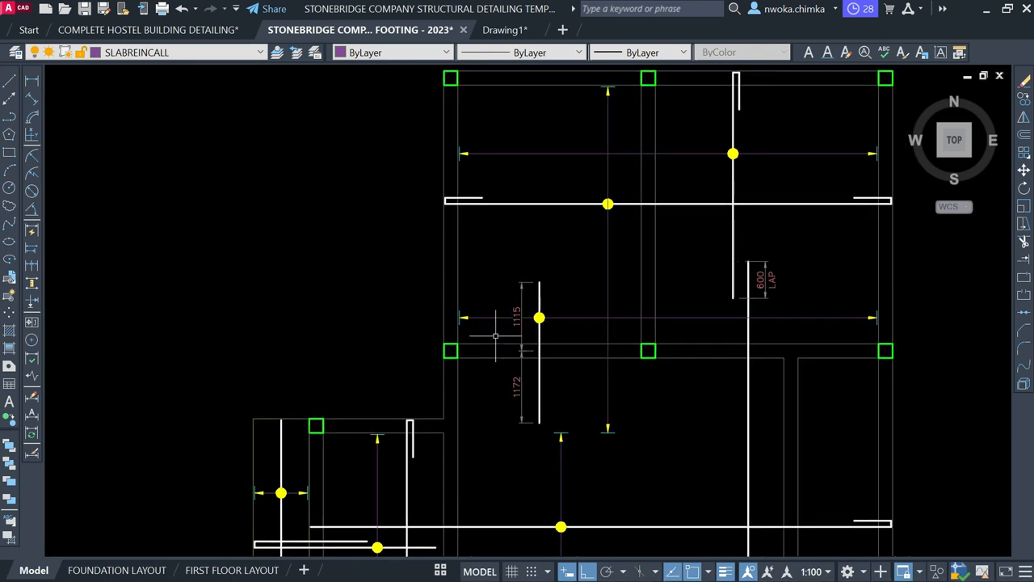
pyautogui.scroll(-2, 776, 291)
pyautogui.moveTo(815, 300); pyautogui.dragTo(723, 268, button='middle')
pyautogui.scroll(1, 659, 332)
pyautogui.moveTo(658, 332); pyautogui.dragTo(643, 233, button='middle')
pyautogui.scroll(1, 634, 332)
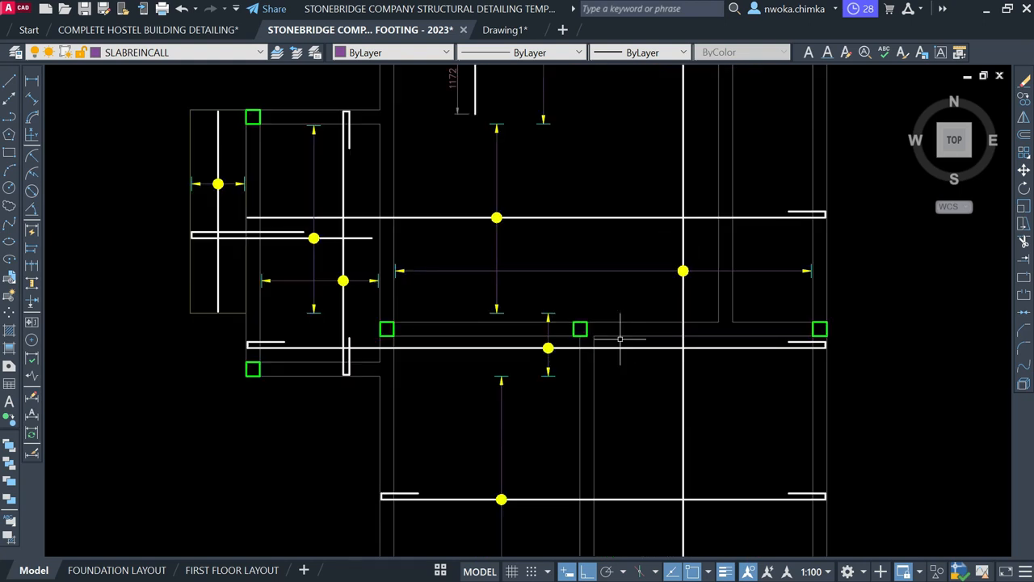
pyautogui.scroll(-1, 621, 337)
pyautogui.moveTo(610, 316); pyautogui.dragTo(592, 344, button='middle')
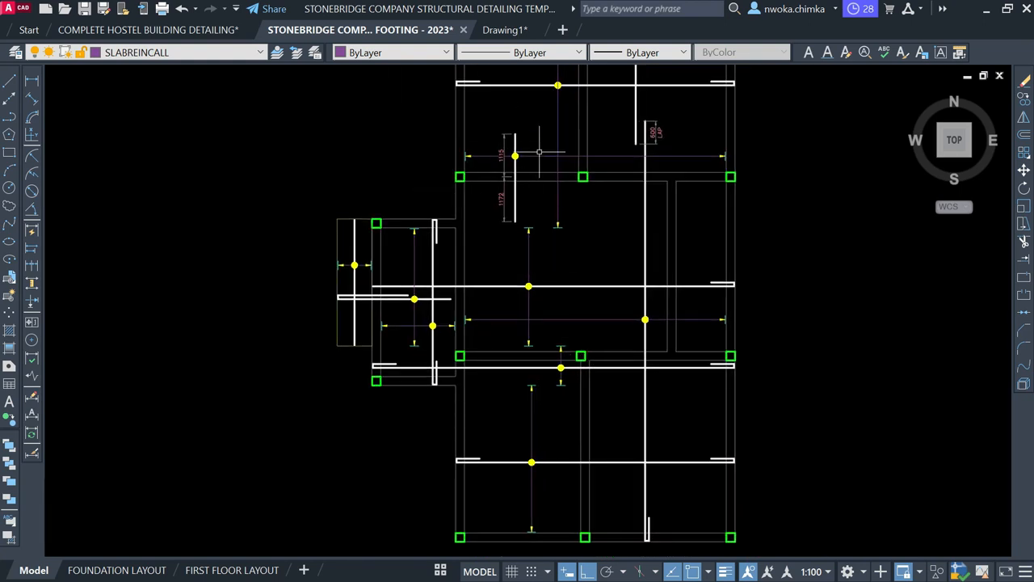
pyautogui.click(32, 84)
pyautogui.scroll(4, 612, 397)
pyautogui.scroll(2, 508, 270)
pyautogui.click(514, 273)
pyautogui.scroll(-3, 521, 181)
pyautogui.scroll(3, 533, 364)
pyautogui.scroll(2, 511, 349)
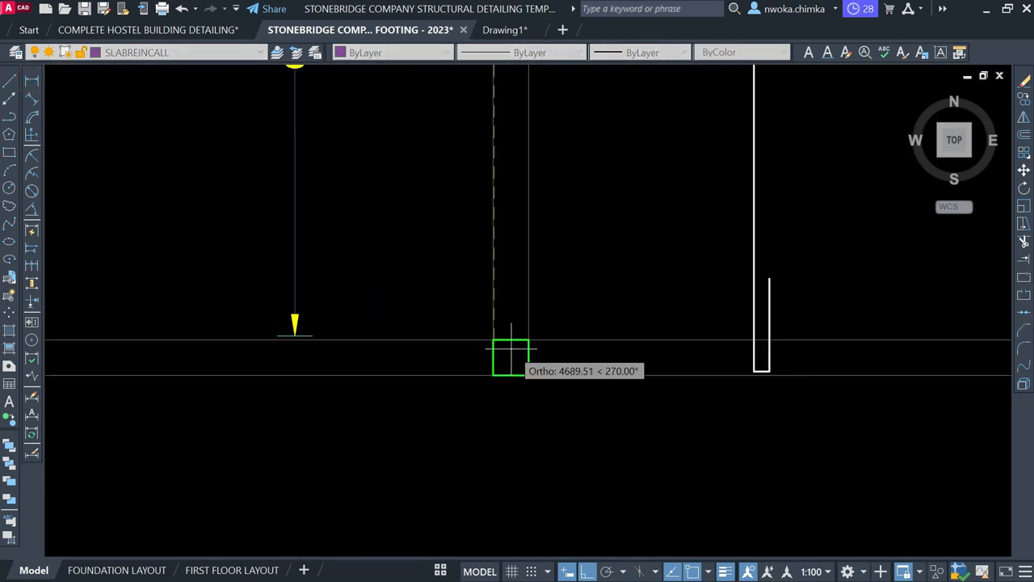
pyautogui.click(510, 358)
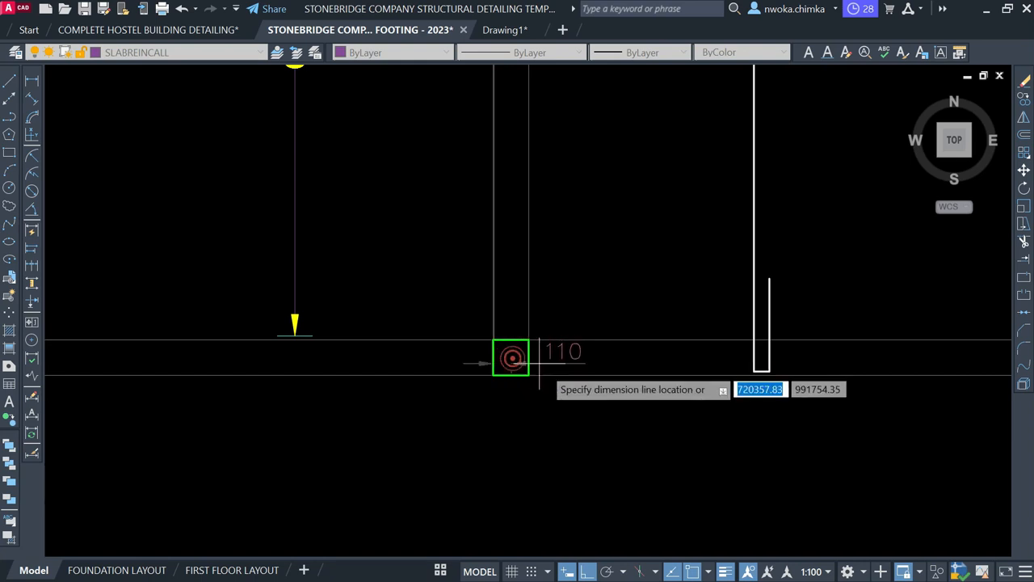
pyautogui.scroll(-2, 540, 364)
pyautogui.scroll(2, 494, 218)
pyautogui.scroll(-3, 496, 220)
pyautogui.press('Escape')
# Dimension the vertical span between the centres of the lower two middle columns, placing the dimension just right of the interior beam.
pyautogui.moveTo(528, 223)
pyautogui.mouseDown(button='middle')
pyautogui.moveTo(499, 286)
pyautogui.moveTo(501, 343)
pyautogui.moveTo(534, 230)
pyautogui.mouseUp(button='middle')
pyautogui.scroll(2, 539, 286)
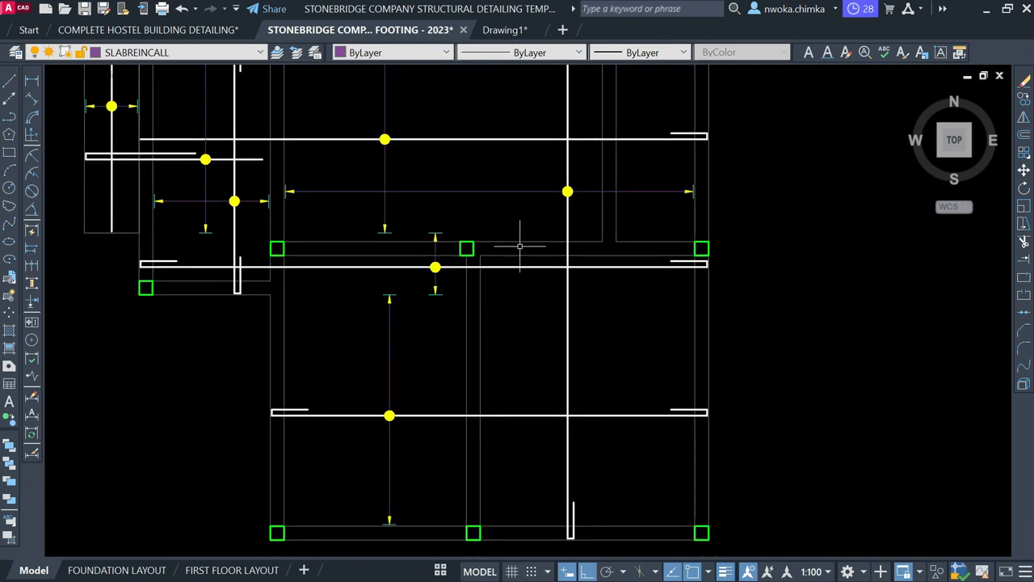
pyautogui.scroll(2, 520, 245)
pyautogui.scroll(-4, 489, 224)
pyautogui.scroll(4, 510, 242)
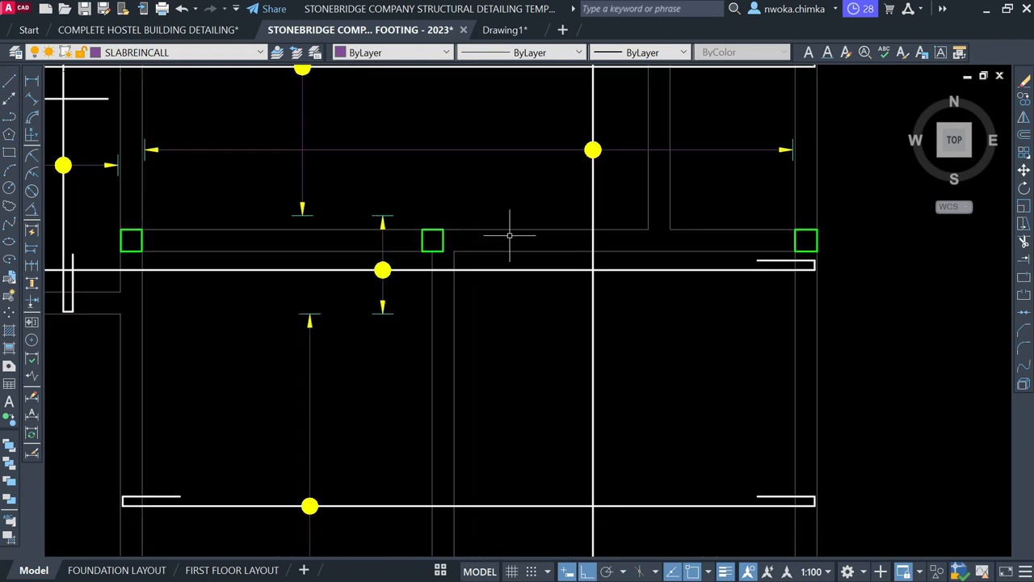
pyautogui.click(30, 84)
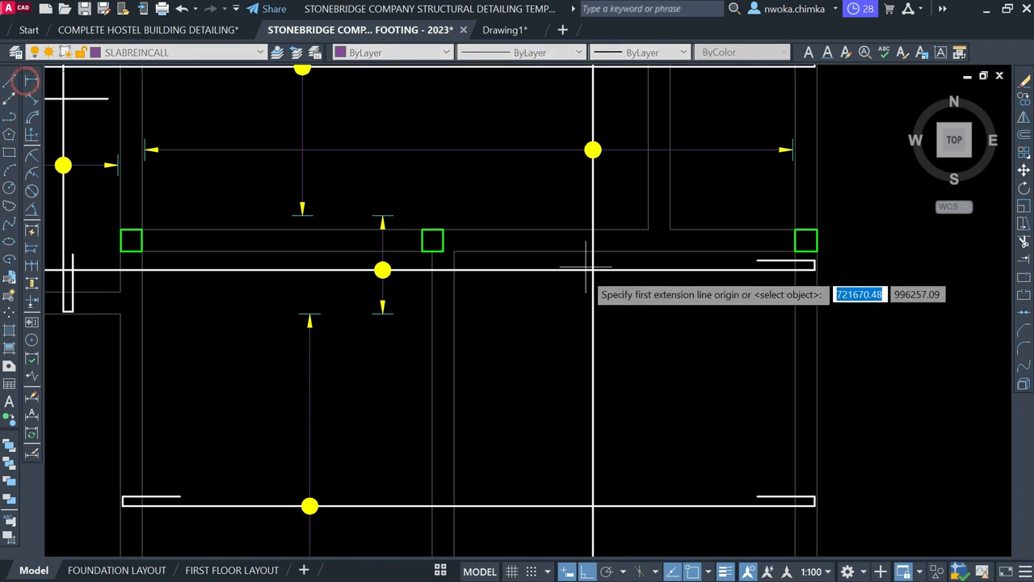
pyautogui.click(432, 240)
pyautogui.scroll(-3, 450, 173)
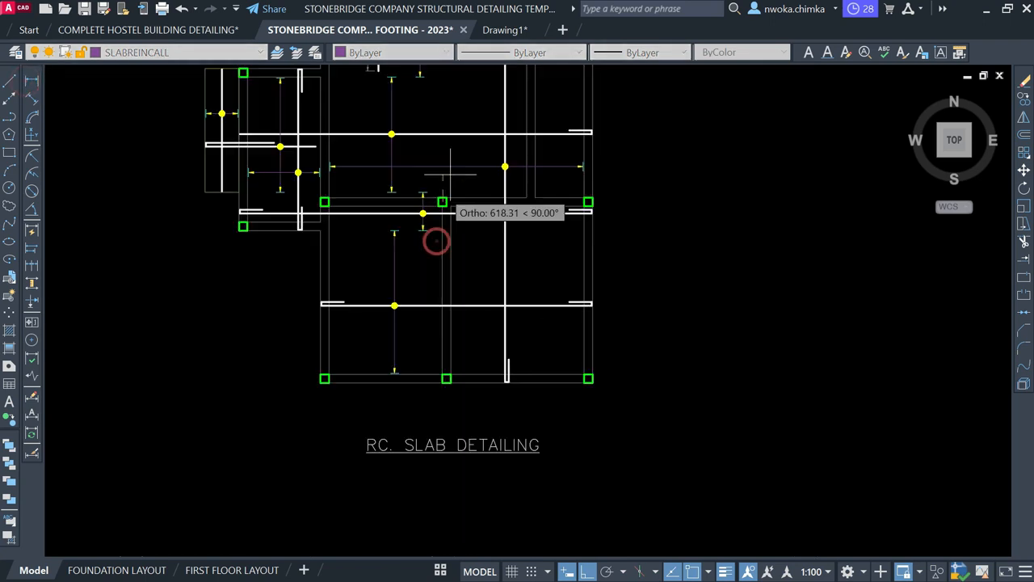
pyautogui.scroll(4, 447, 365)
pyautogui.click(452, 357)
pyautogui.scroll(-3, 451, 402)
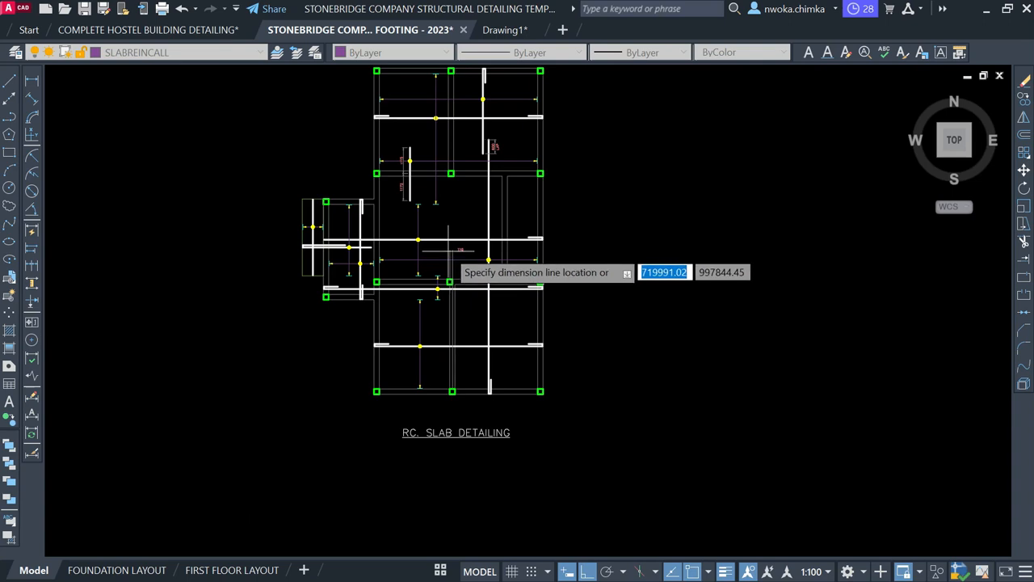
pyautogui.scroll(3, 449, 258)
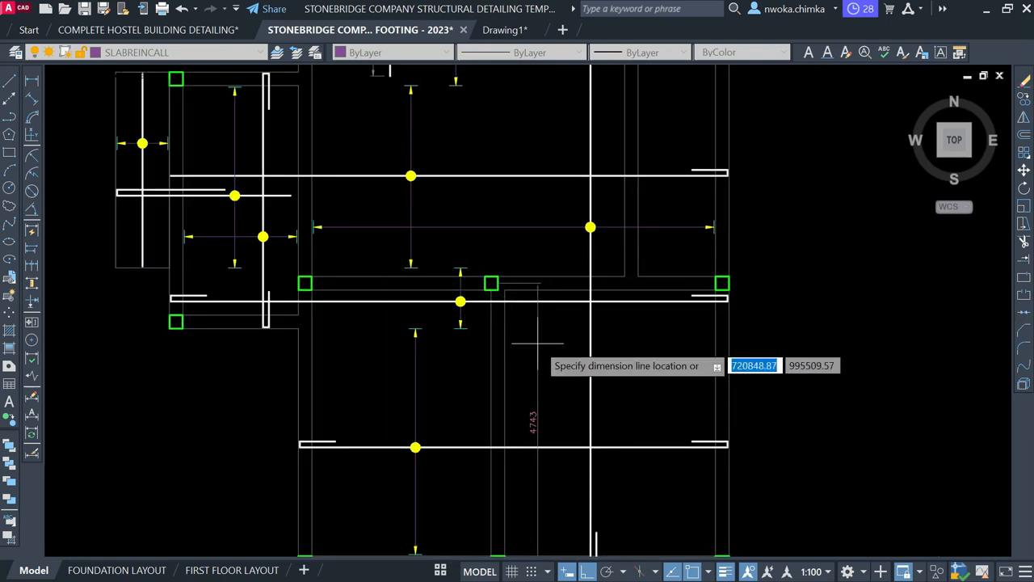
pyautogui.click(531, 397)
pyautogui.moveTo(532, 397); pyautogui.dragTo(524, 275, button='middle')
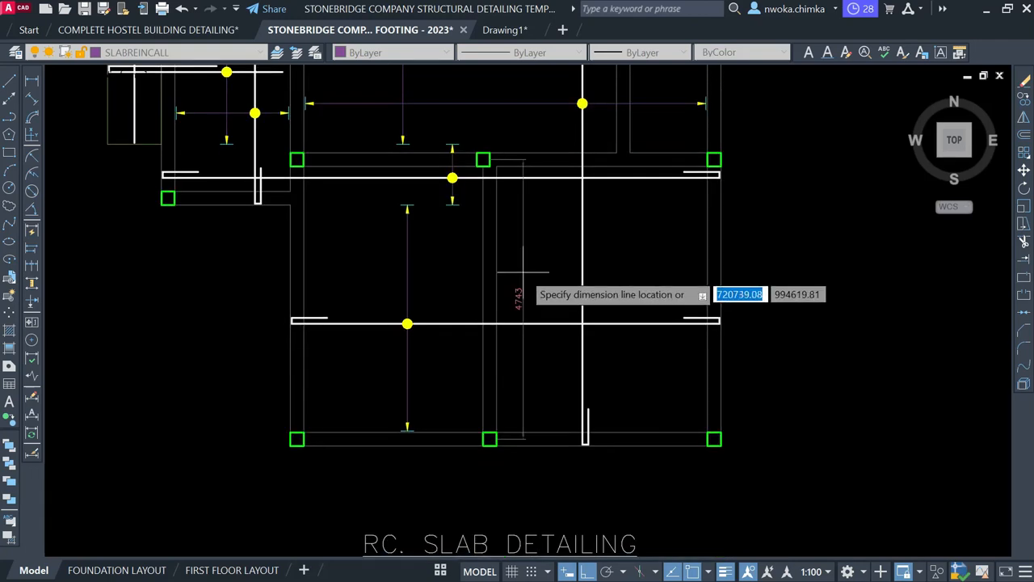
pyautogui.scroll(2, 523, 279)
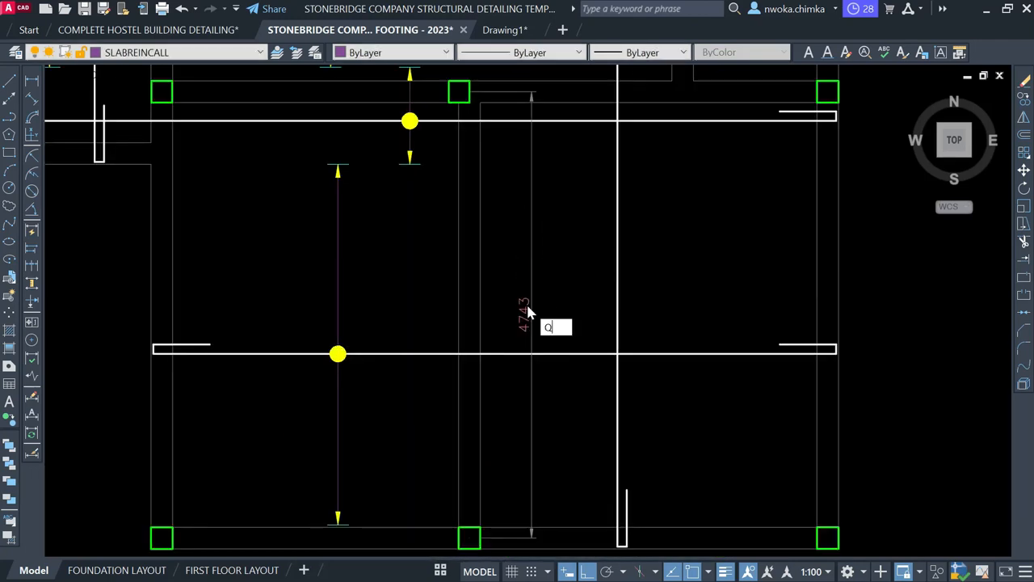
# Calculate a quarter of the lower panel's span, 0.25*4743, with the quick calculator.
pyautogui.press('Return')
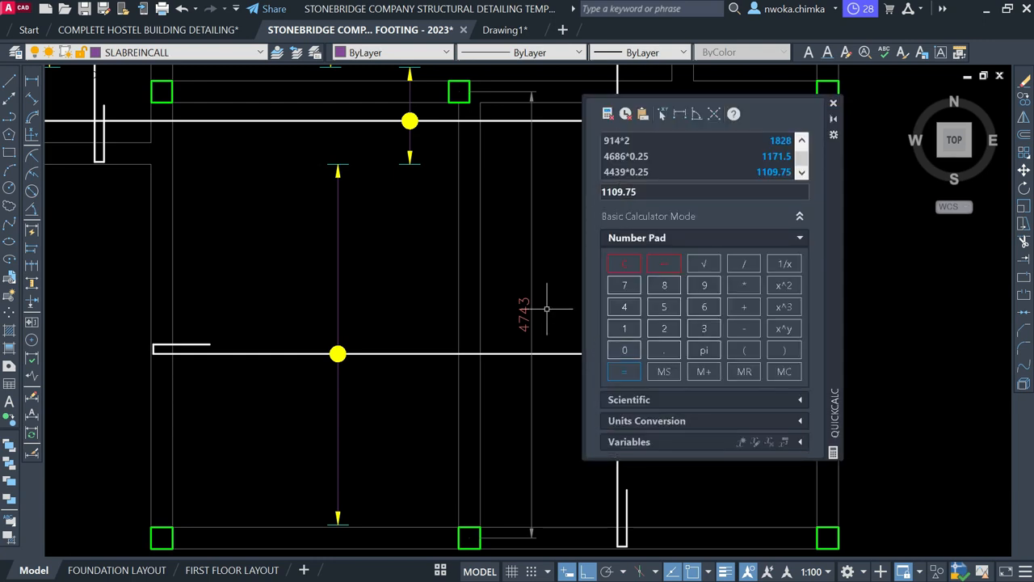
pyautogui.moveTo(544, 298)
pyautogui.mouseDown(button='middle')
pyautogui.moveTo(474, 340)
pyautogui.moveTo(437, 301)
pyautogui.mouseUp(button='middle')
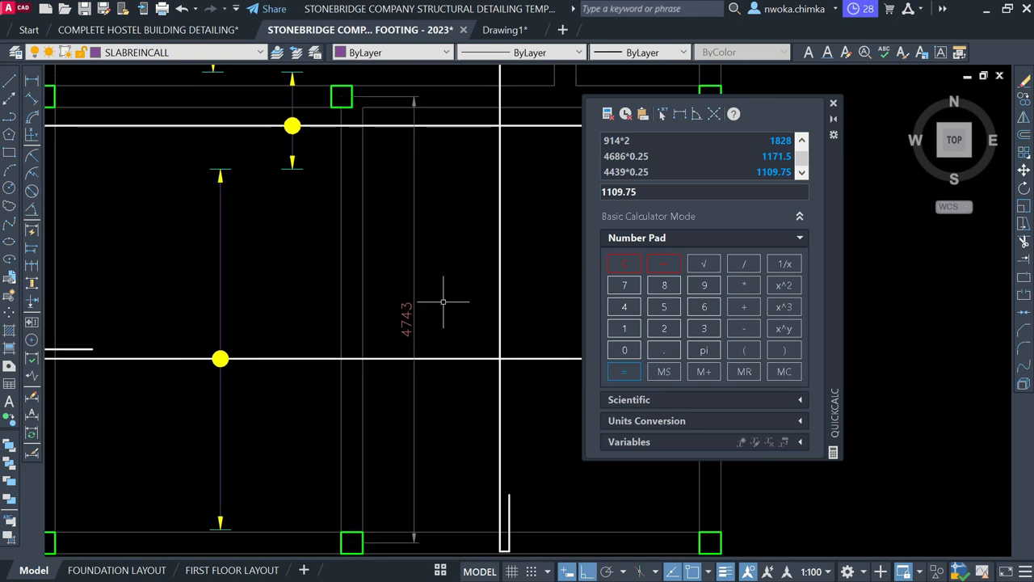
pyautogui.click(625, 352)
pyautogui.click(665, 328)
pyautogui.click(664, 307)
pyautogui.press('BackSpace')
pyautogui.press('BackSpace')
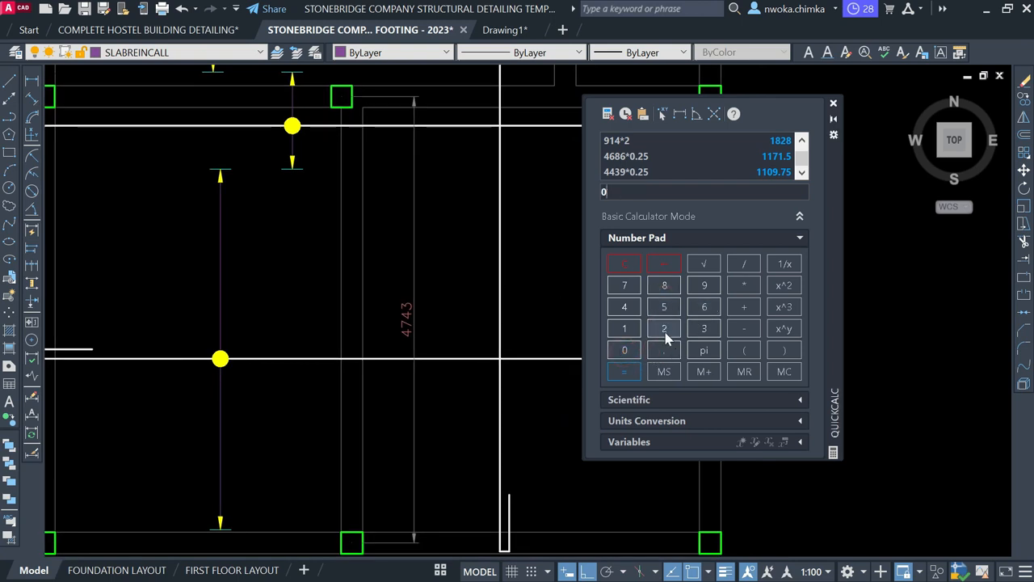
pyautogui.click(664, 350)
pyautogui.click(665, 328)
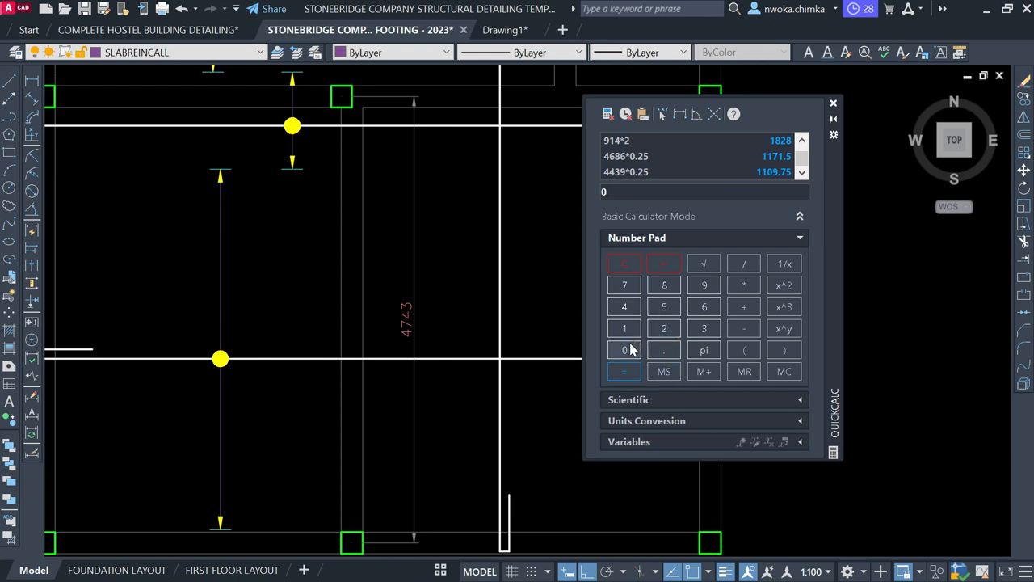
pyautogui.click(665, 328)
pyautogui.click(664, 306)
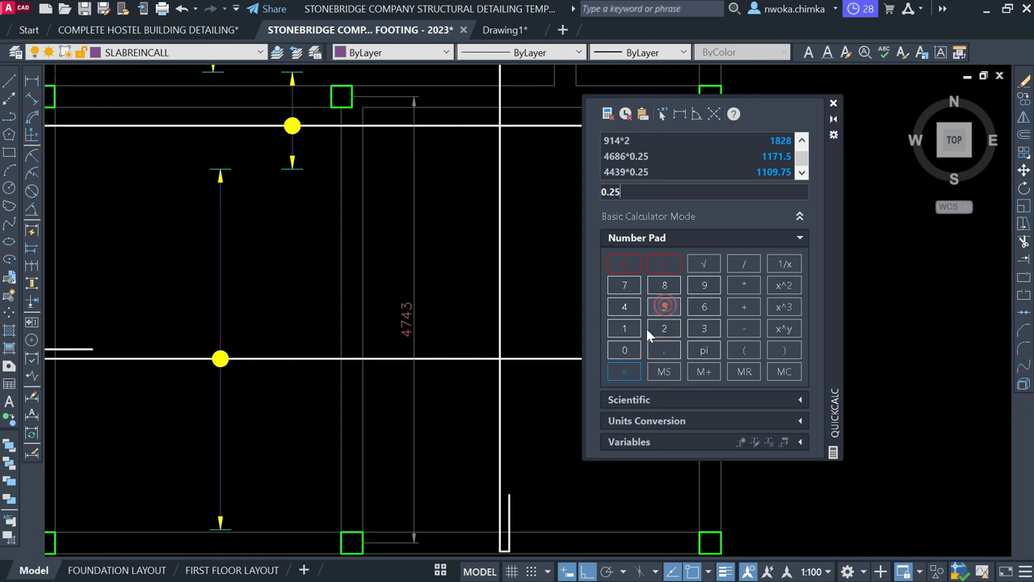
pyautogui.click(752, 291)
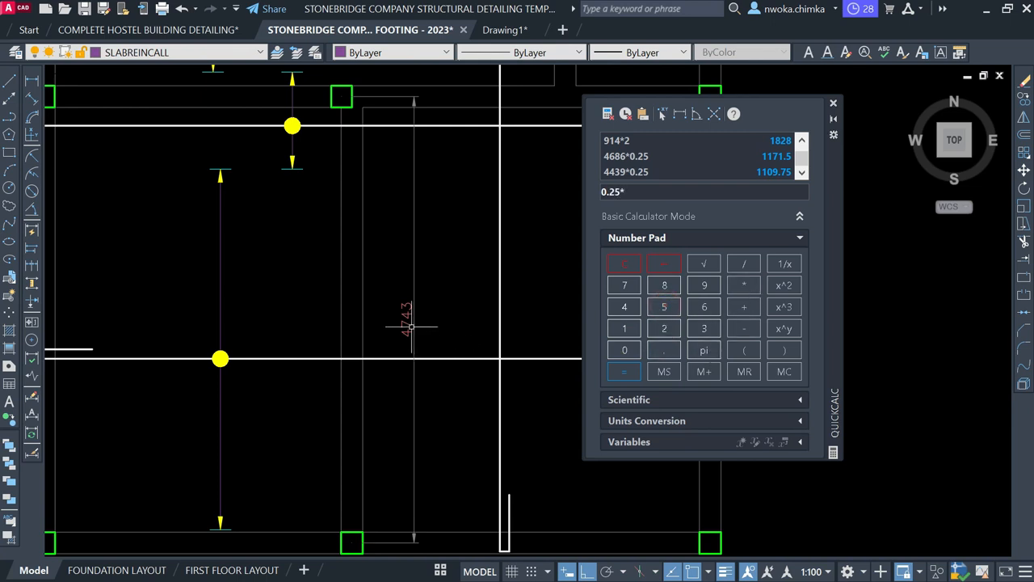
pyautogui.click(624, 286)
pyautogui.click(623, 307)
pyautogui.click(624, 372)
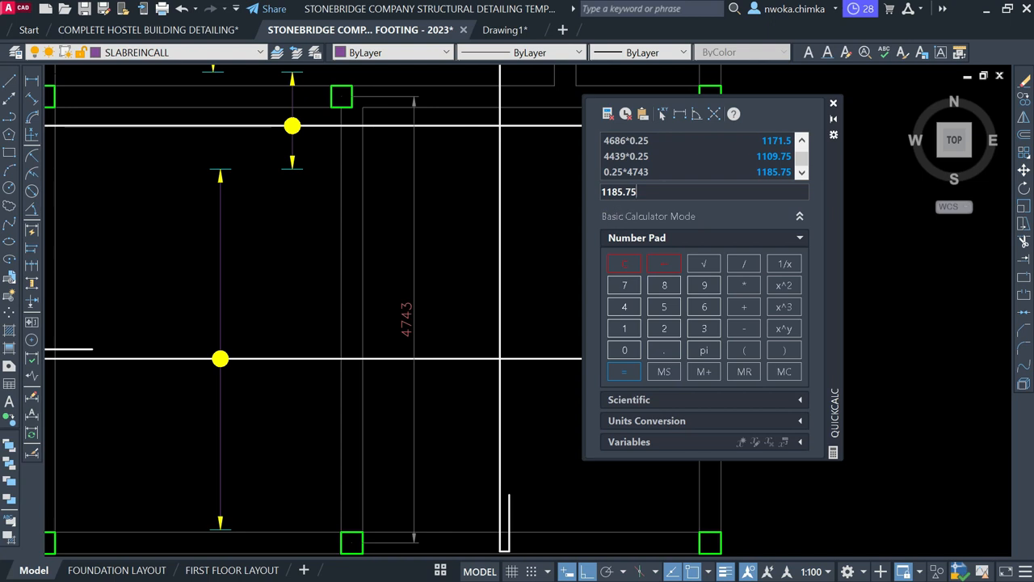
# Close the calculator and delete the temporary span dimension beside the interior beam.
pyautogui.click(834, 104)
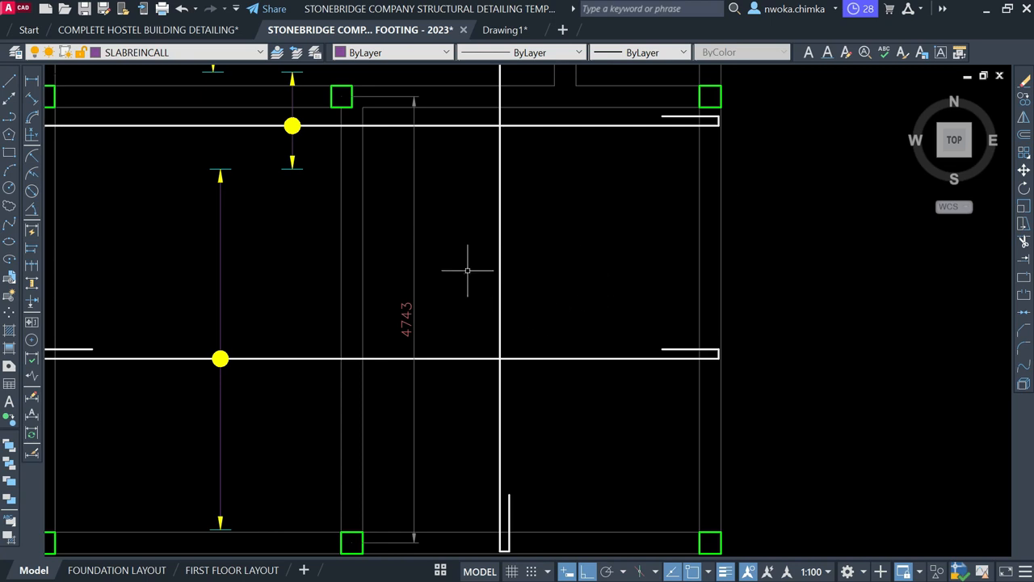
pyautogui.click(413, 299)
pyautogui.press('Delete')
pyautogui.write('L')
pyautogui.press('Return')
pyautogui.moveTo(380, 141); pyautogui.dragTo(420, 286, button='middle')
pyautogui.scroll(2, 421, 260)
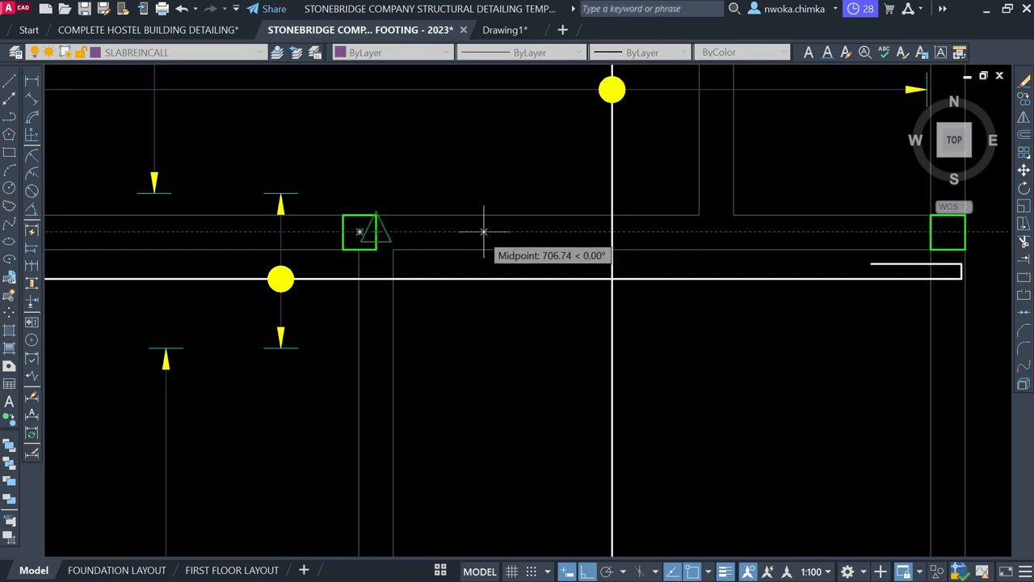
pyautogui.click(488, 232)
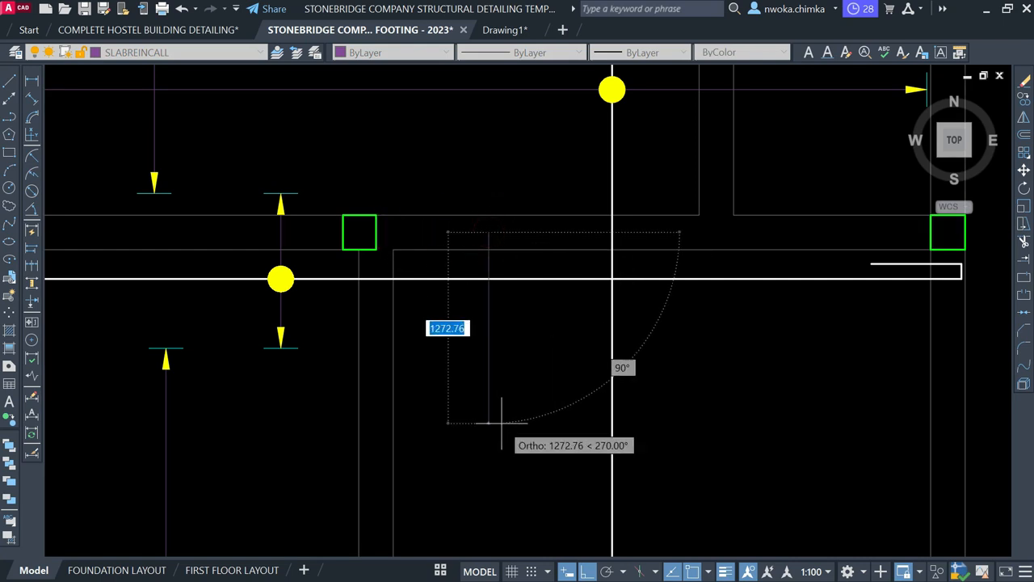
pyautogui.press('Escape')
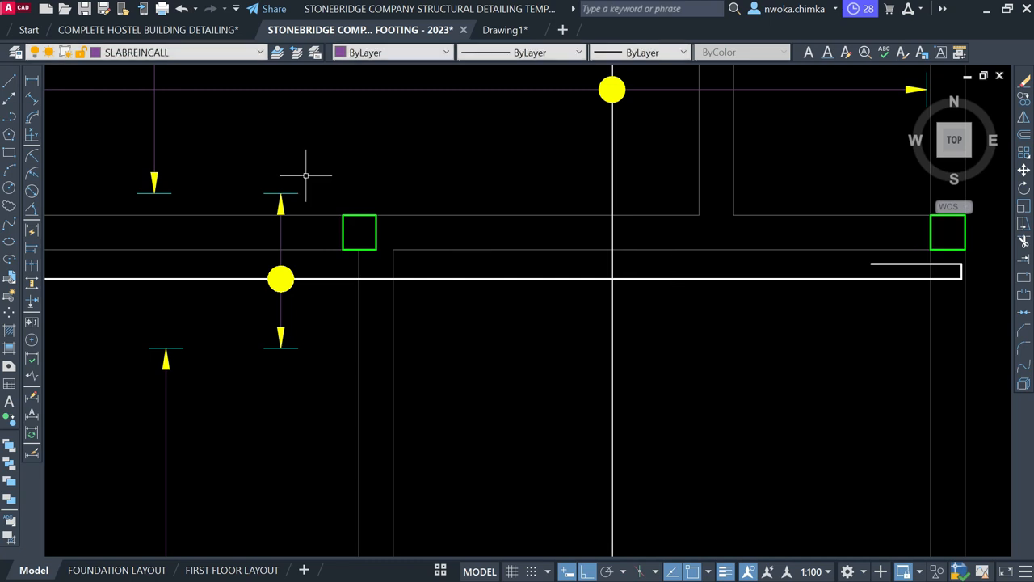
# On the STB Rebars Top layer, draw a vertical line about 1186 long downward from the horizontal beam's centreline, right of the middle column.
pyautogui.click(217, 54)
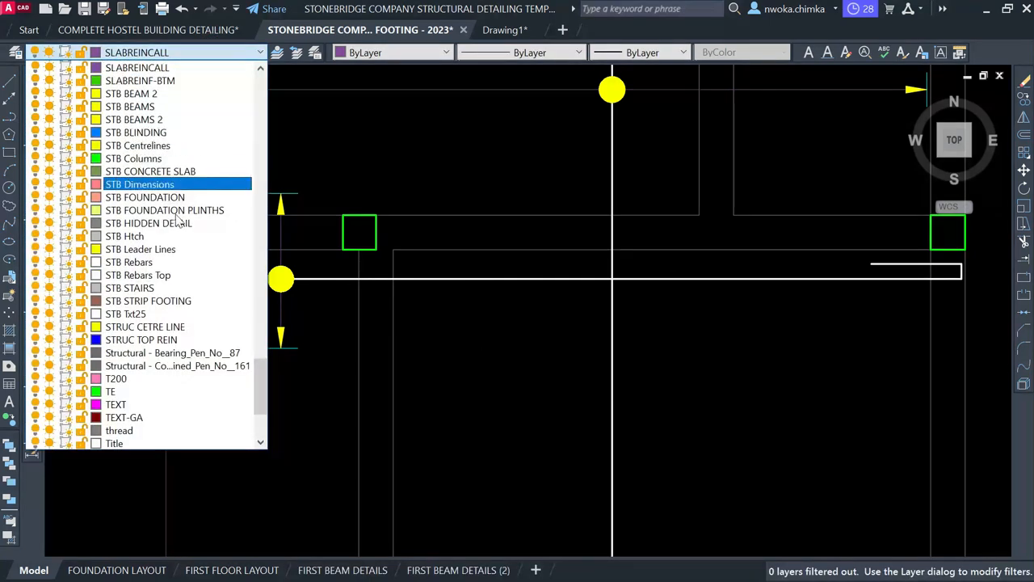
pyautogui.click(165, 275)
pyautogui.click(10, 82)
pyautogui.click(505, 232)
pyautogui.write('11')
pyautogui.write('00')
pyautogui.press('Return')
pyautogui.press('Return')
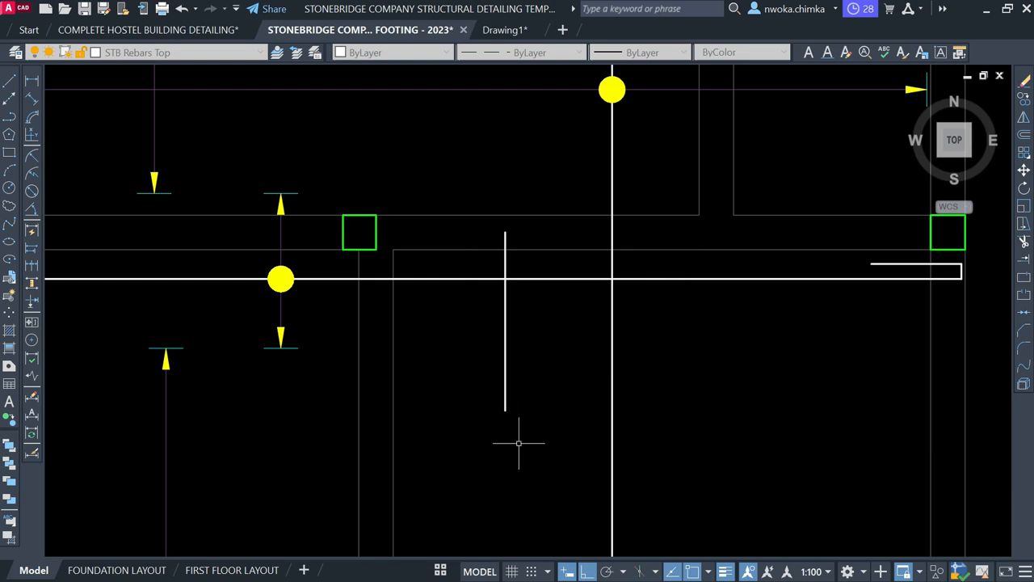
# Copy the 1172 top rebar line and its dimension from its lower end down to the new vertical rebar at the lower horizontal beam.
pyautogui.scroll(-2, 409, 320)
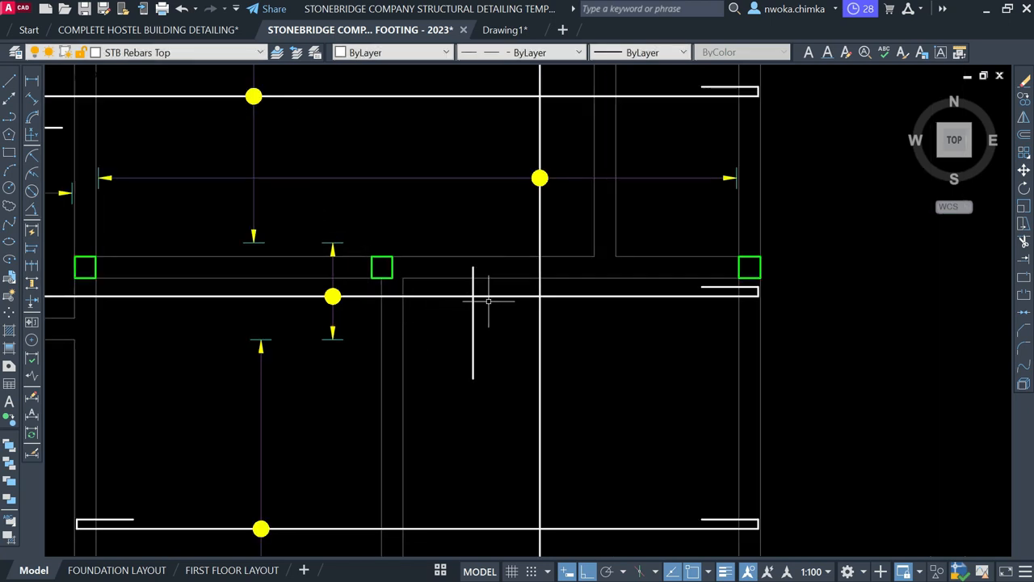
pyautogui.scroll(-3, 488, 301)
pyautogui.scroll(3, 471, 366)
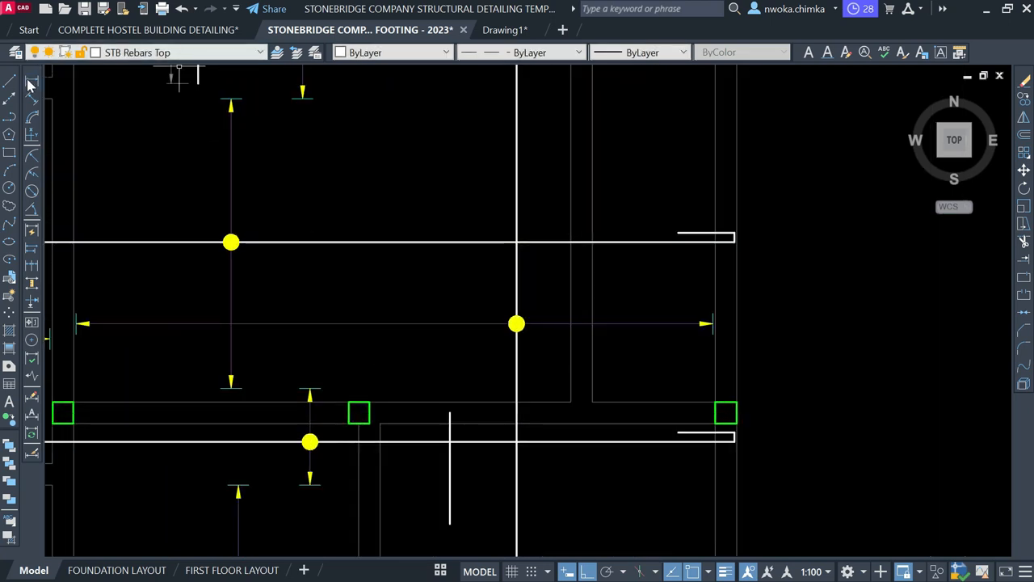
pyautogui.scroll(-2, 461, 273)
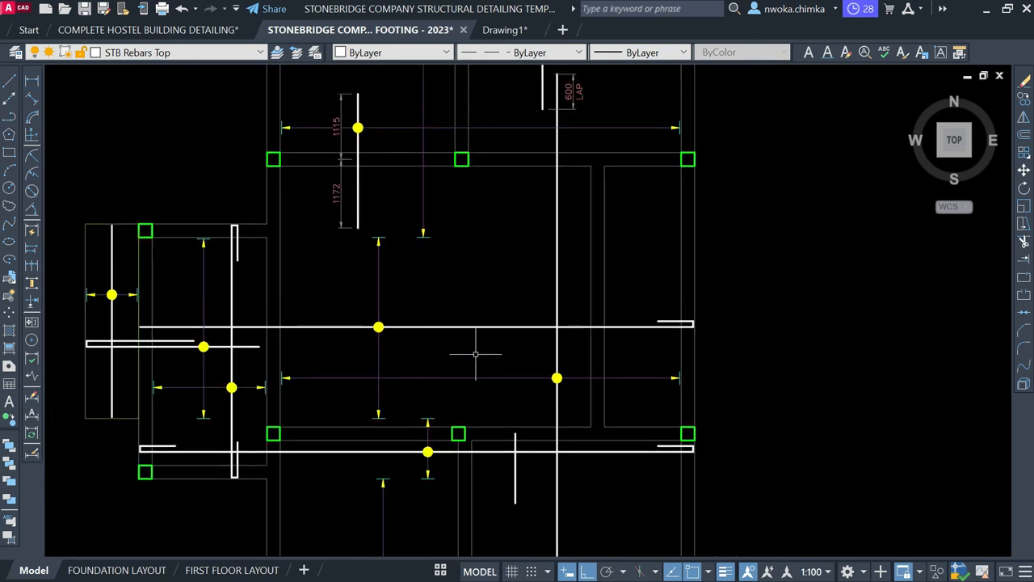
pyautogui.scroll(2, 372, 168)
pyautogui.click(358, 208)
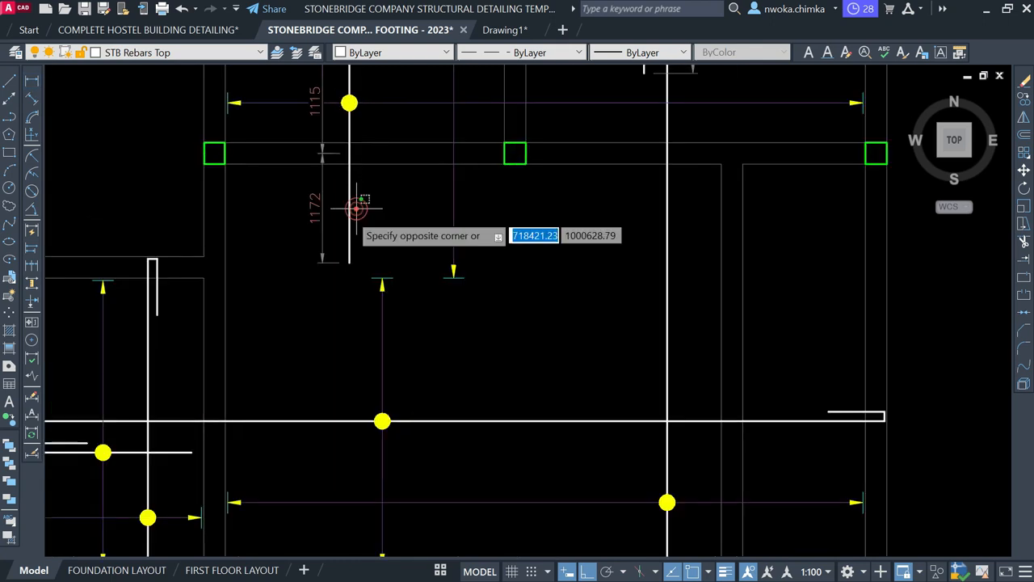
pyautogui.click(305, 229)
pyautogui.write('co')
pyautogui.press('space')
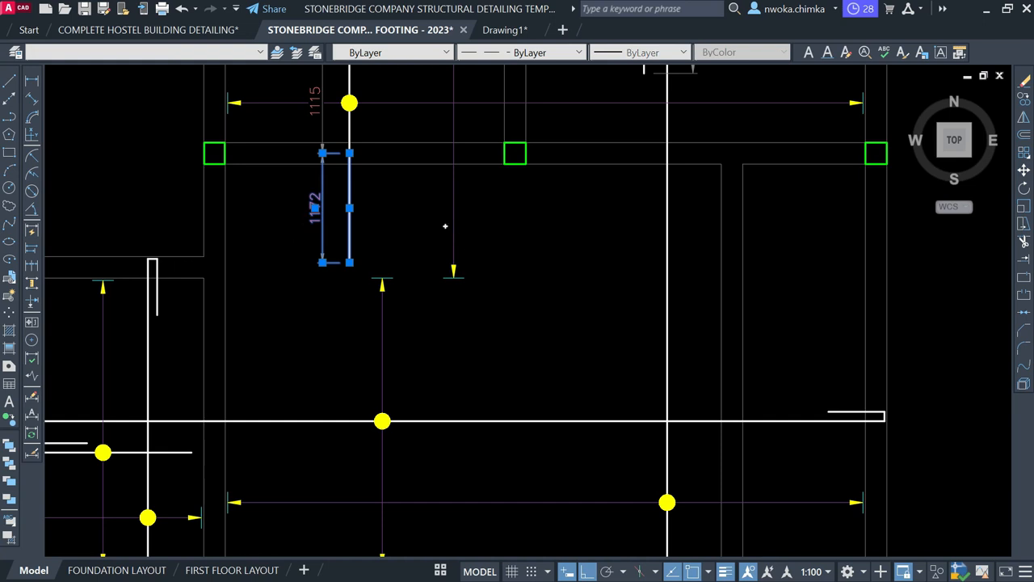
pyautogui.click(349, 262)
pyautogui.scroll(-1, 377, 175)
pyautogui.scroll(2, 511, 398)
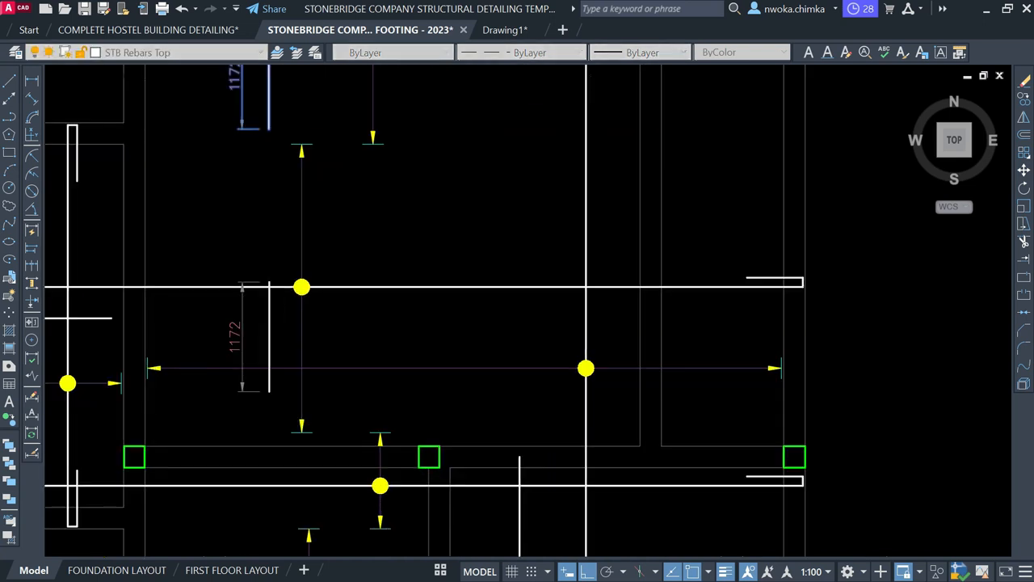
# Place the copied bar segment and its 1172 dimension at the upper end of the short vertical bar crossing the lower beam.
pyautogui.click(519, 455)
pyautogui.press('Escape')
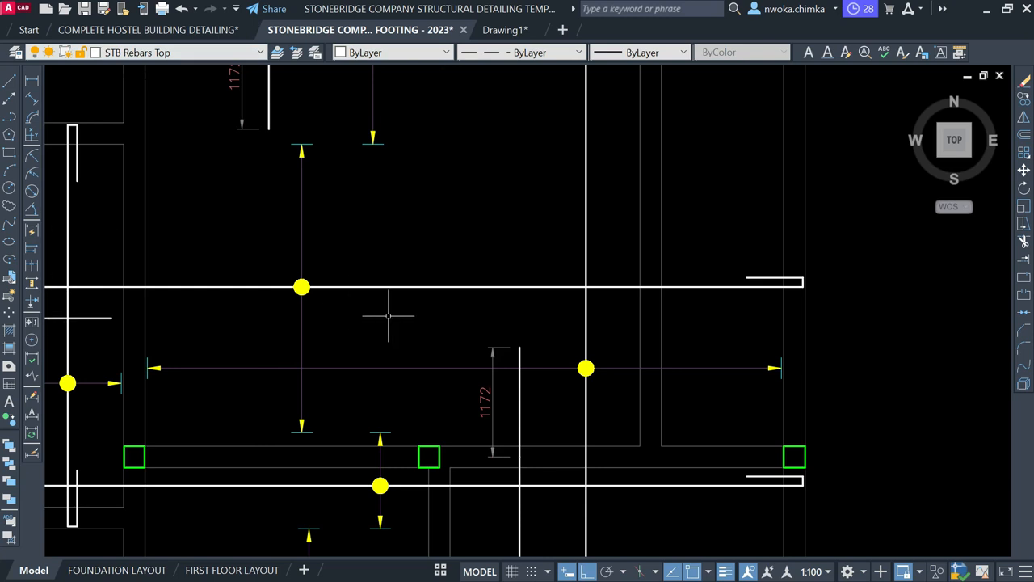
pyautogui.write('DIL')
pyautogui.press('BackSpace')
pyautogui.write('MV')
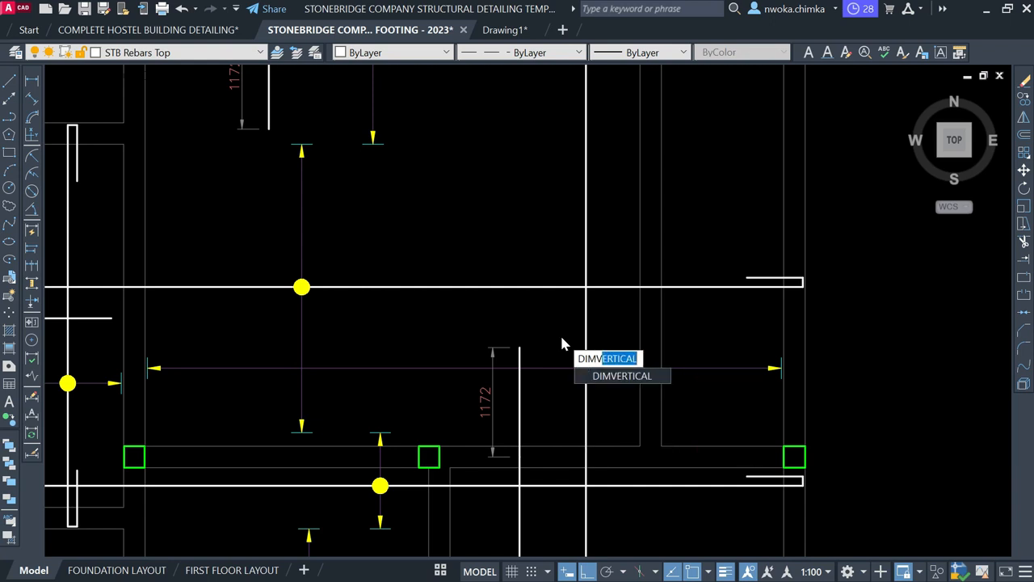
pyautogui.press('Return')
pyautogui.press('Escape')
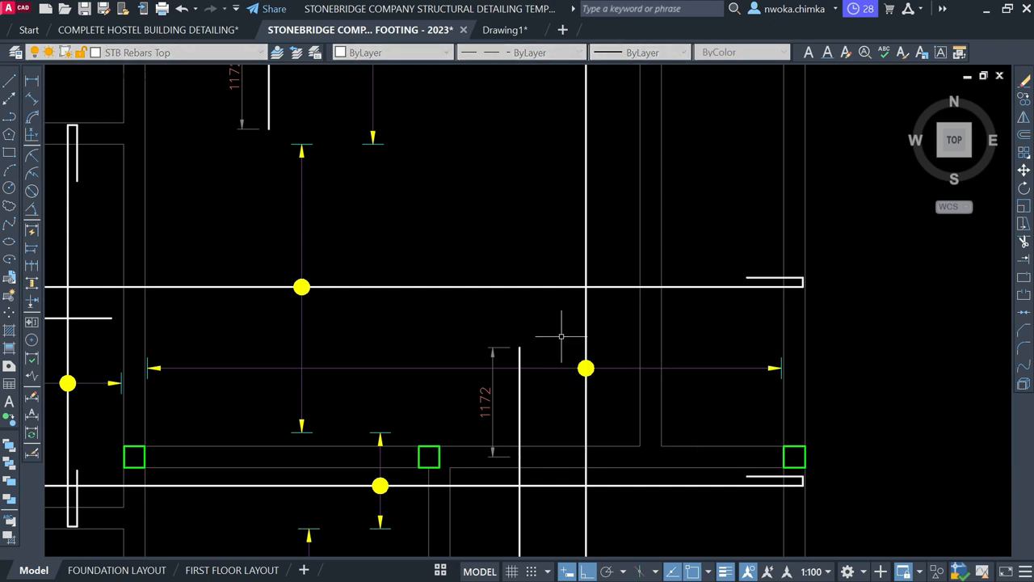
# Continue the 1172 dimension down to the lower end of the short vertical bar.
pyautogui.write('DIMC')
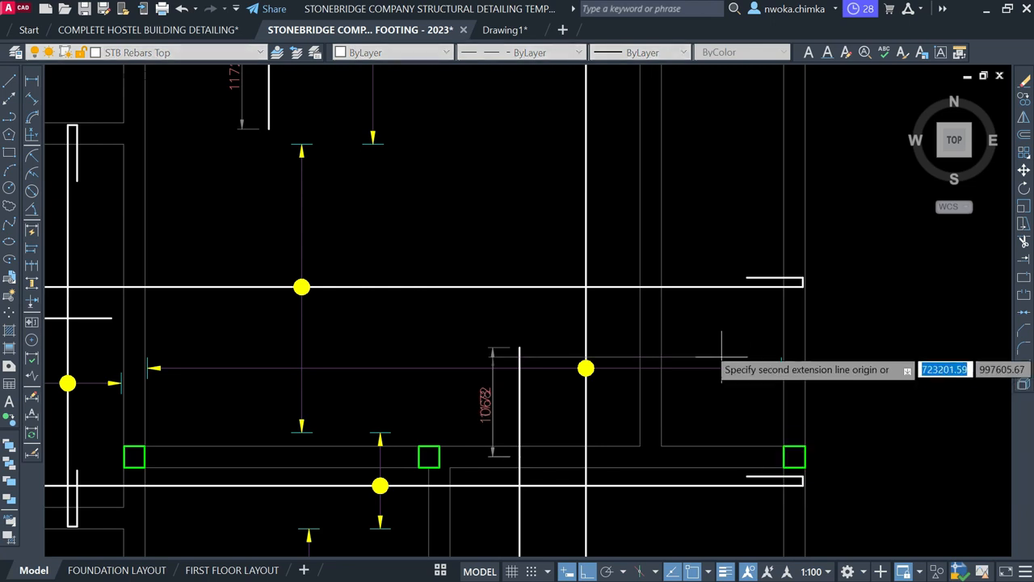
pyautogui.scroll(-3, 575, 186)
pyautogui.scroll(2, 558, 331)
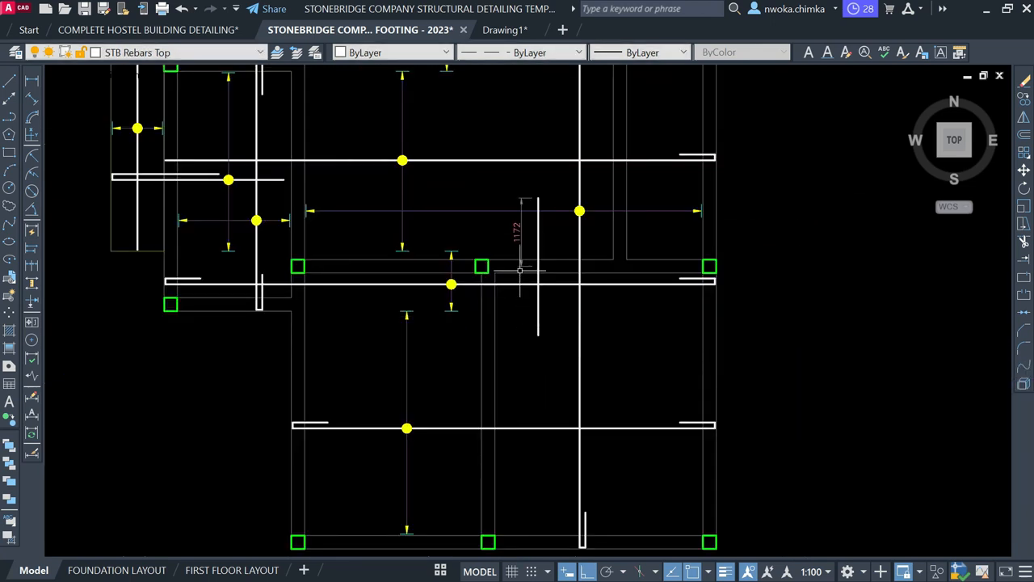
pyautogui.scroll(2, 521, 271)
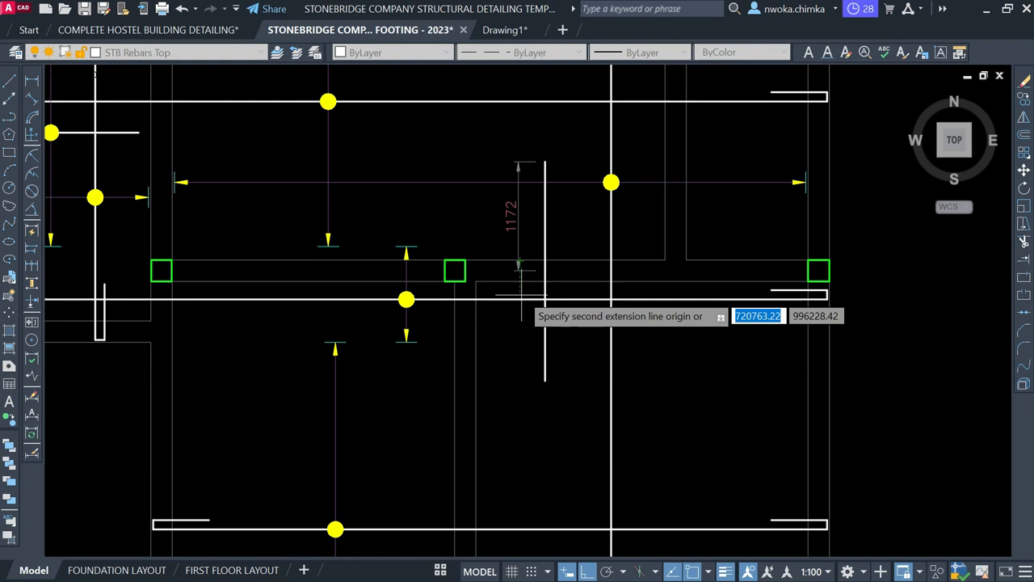
pyautogui.click(546, 380)
pyautogui.press('Escape')
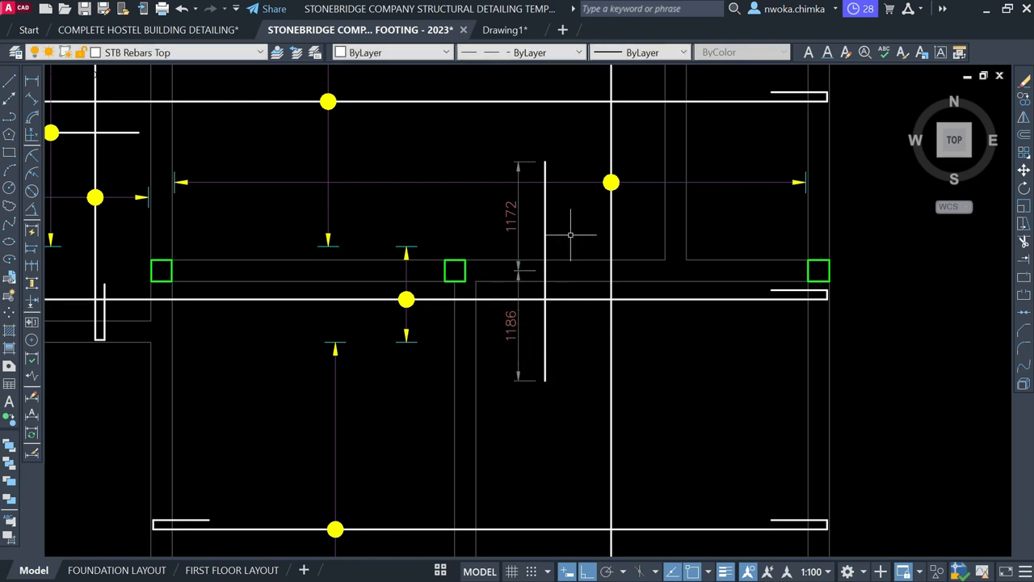
# Move the middle bay's horizontal distribution line and its yellow dot straight up, above the long horizontal bar.
pyautogui.scroll(-1, 580, 228)
pyautogui.moveTo(581, 220); pyautogui.dragTo(568, 286, button='middle')
pyautogui.scroll(1, 567, 269)
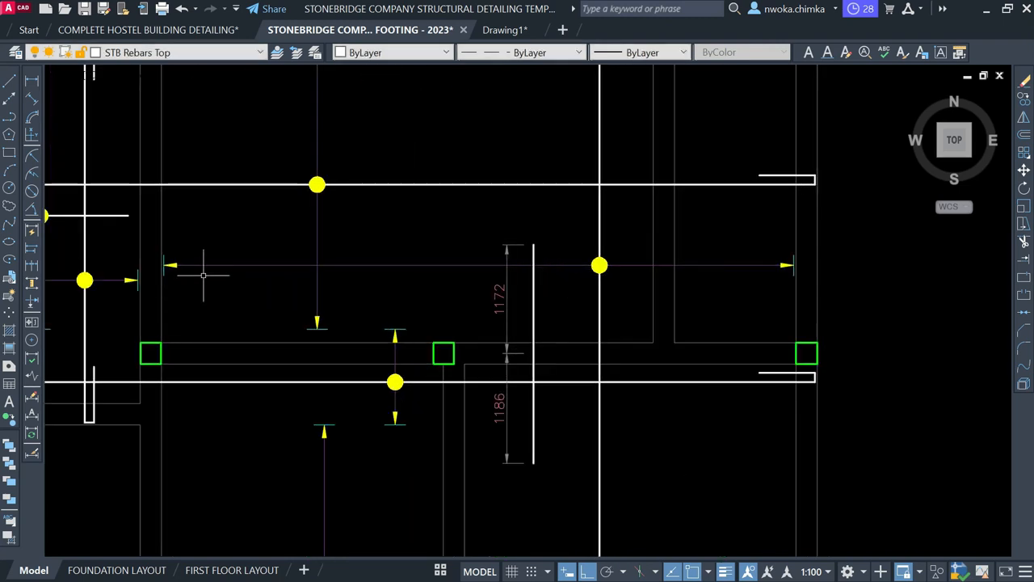
pyautogui.click(154, 237)
pyautogui.click(261, 310)
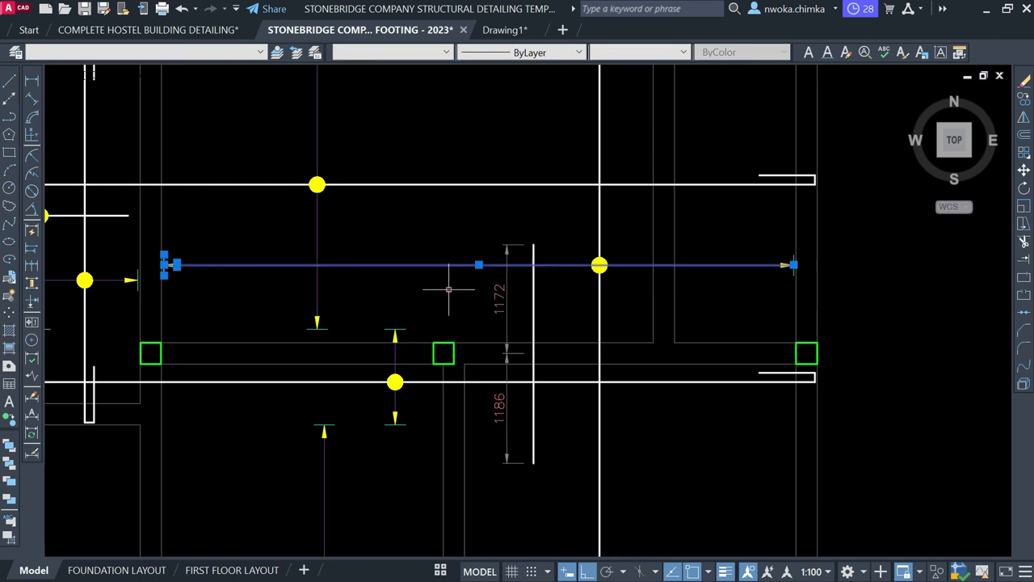
pyautogui.click(574, 223)
pyautogui.click(822, 298)
pyautogui.write('co')
pyautogui.press('space')
pyautogui.scroll(-3, 506, 336)
pyautogui.scroll(1, 663, 338)
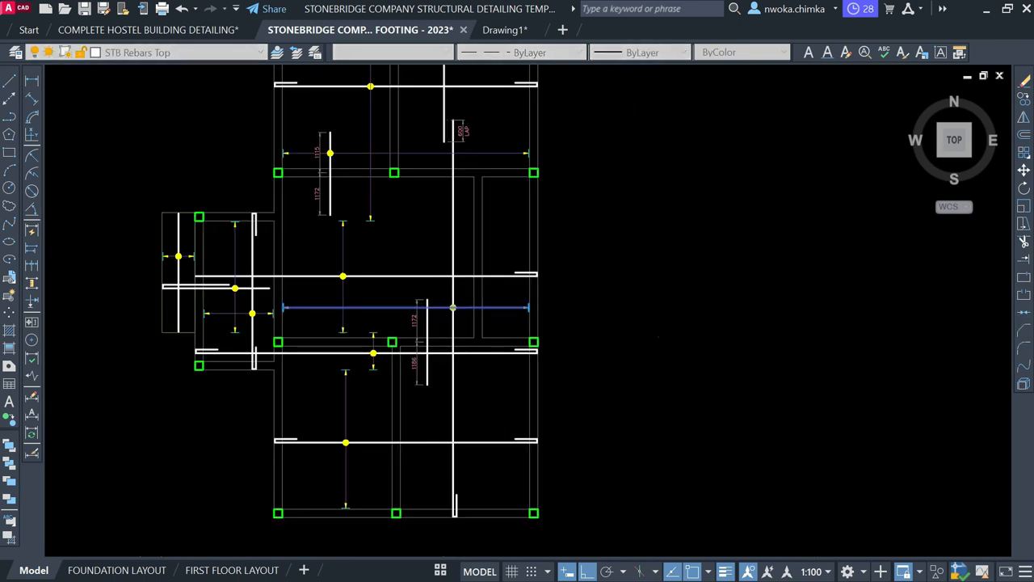
pyautogui.click(668, 261)
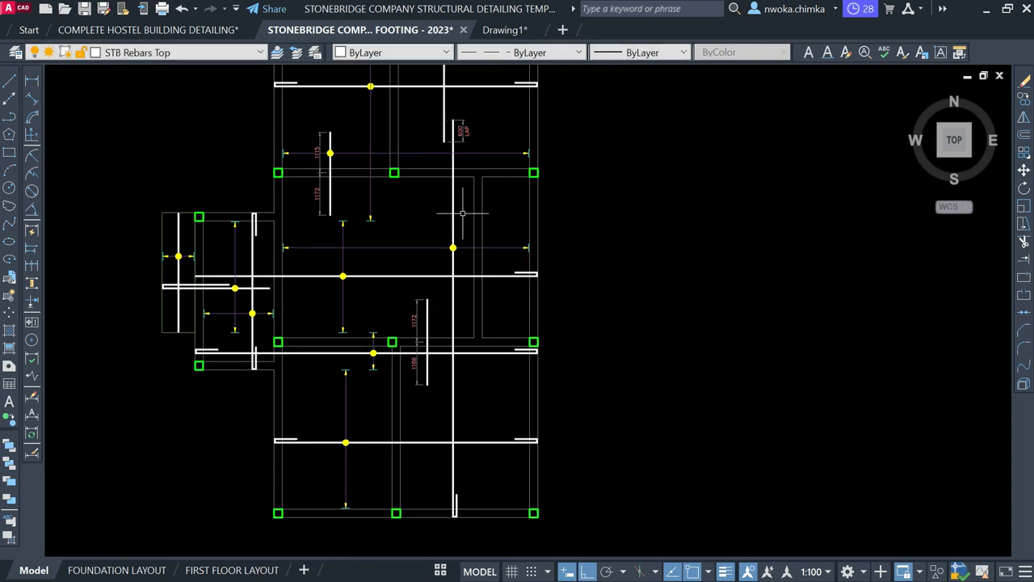
# Copy the moved distribution line straight down so it crosses the upper part of the short bar, just above the lower beam.
pyautogui.scroll(2, 376, 307)
pyautogui.scroll(-2, 475, 236)
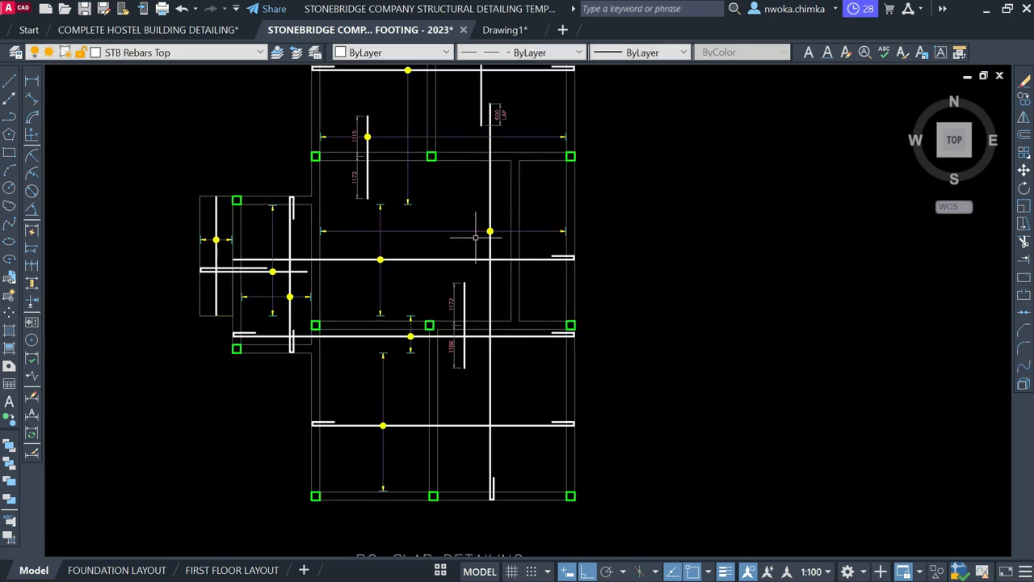
pyautogui.click(459, 216)
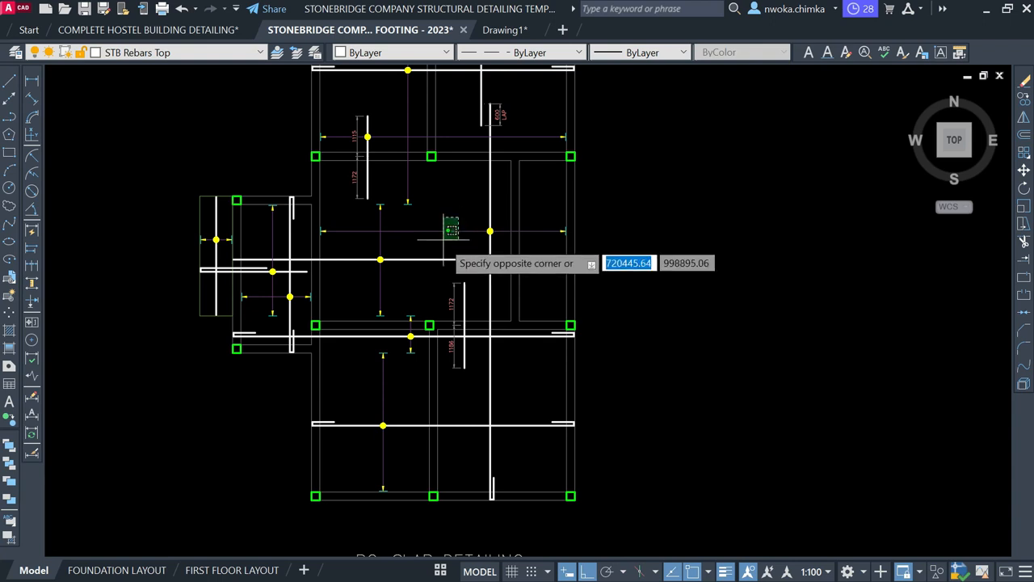
pyautogui.click(422, 250)
pyautogui.scroll(4, 320, 240)
pyautogui.scroll(-4, 346, 238)
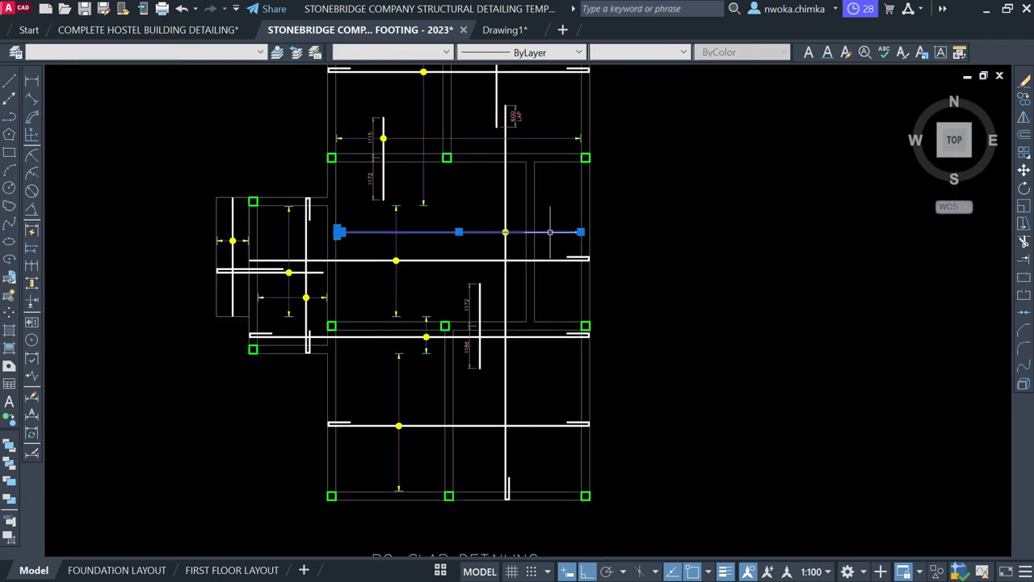
pyautogui.scroll(2, 550, 222)
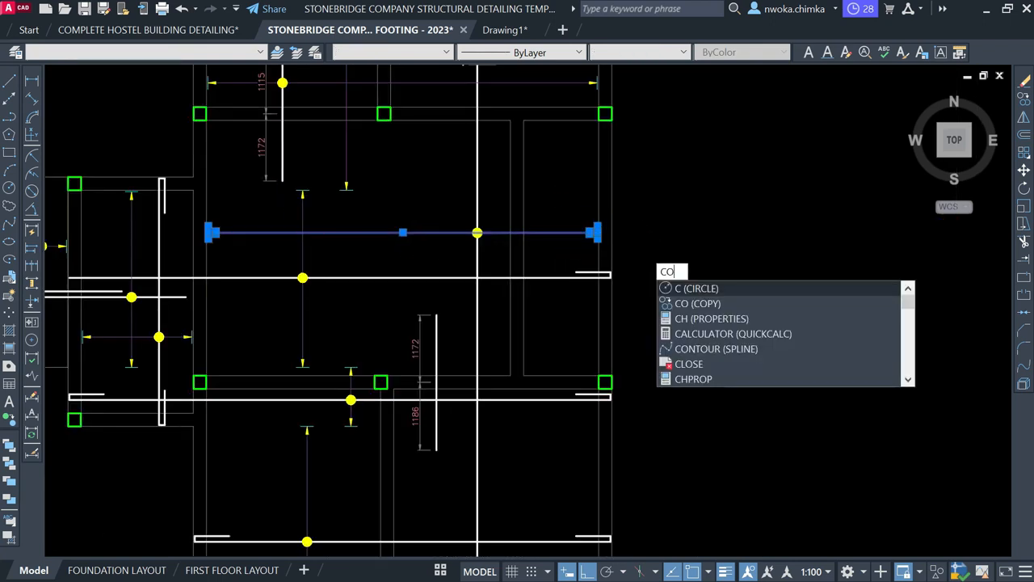
pyautogui.write('o')
pyautogui.press('Return')
pyautogui.click(688, 213)
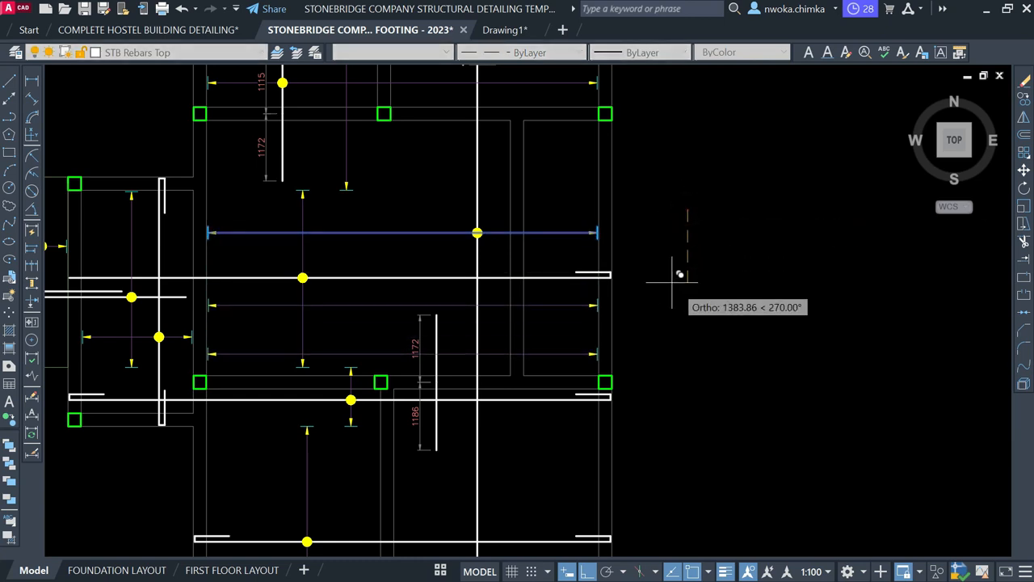
pyautogui.press('Escape')
# Copy the yellow dot from its centre to the intersection of the short bar and the new distribution line.
pyautogui.click(440, 203)
pyautogui.click(528, 266)
pyautogui.write('co')
pyautogui.press('Return')
pyautogui.scroll(3, 496, 236)
pyautogui.scroll(2, 449, 228)
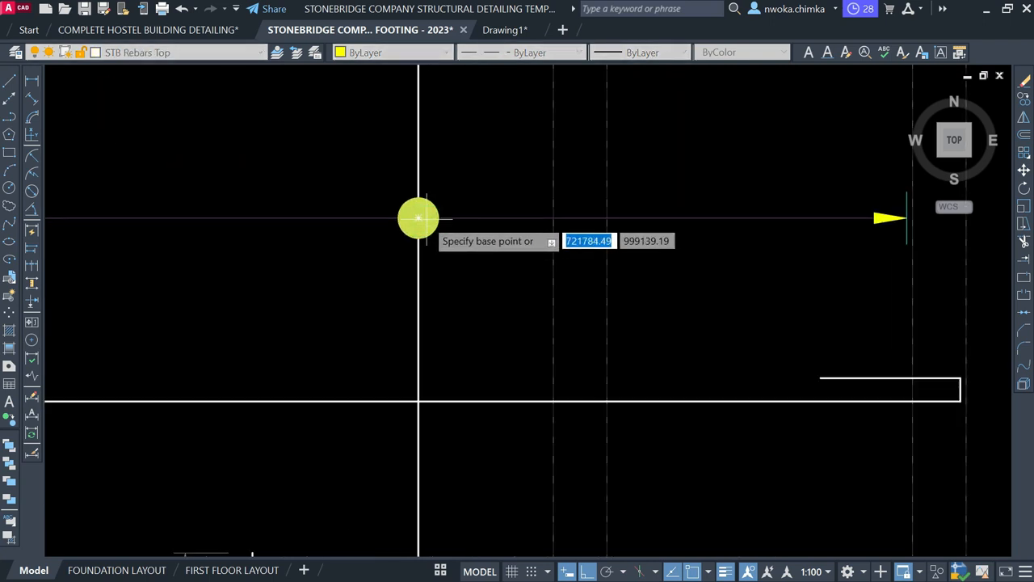
pyautogui.click(417, 218)
pyautogui.scroll(-4, 470, 155)
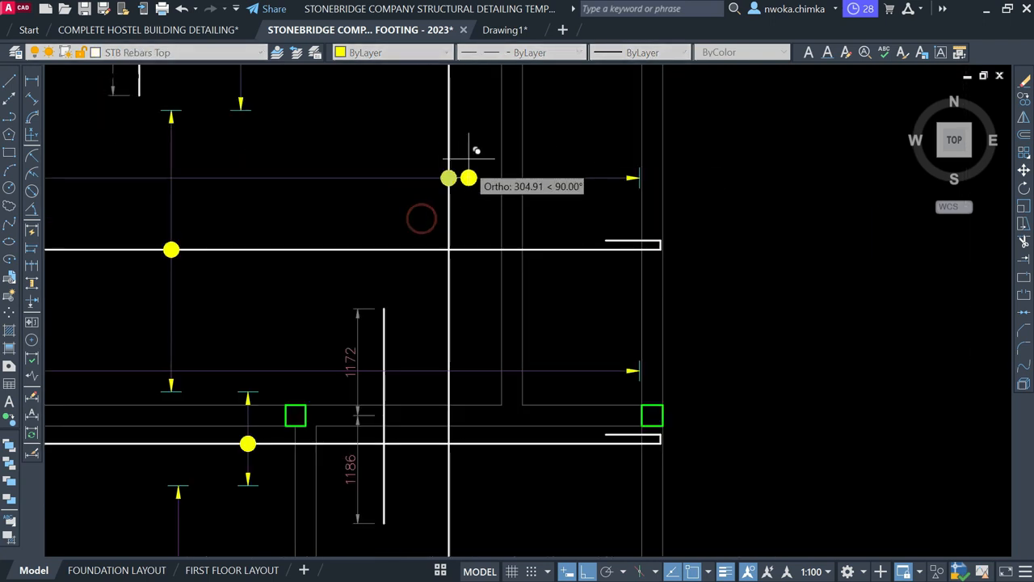
pyautogui.click(384, 371)
pyautogui.press('Escape')
# Break the new distribution line where it passes through the 1172 dimension text.
pyautogui.moveTo(391, 335); pyautogui.dragTo(414, 290, button='middle')
pyautogui.scroll(4, 414, 290)
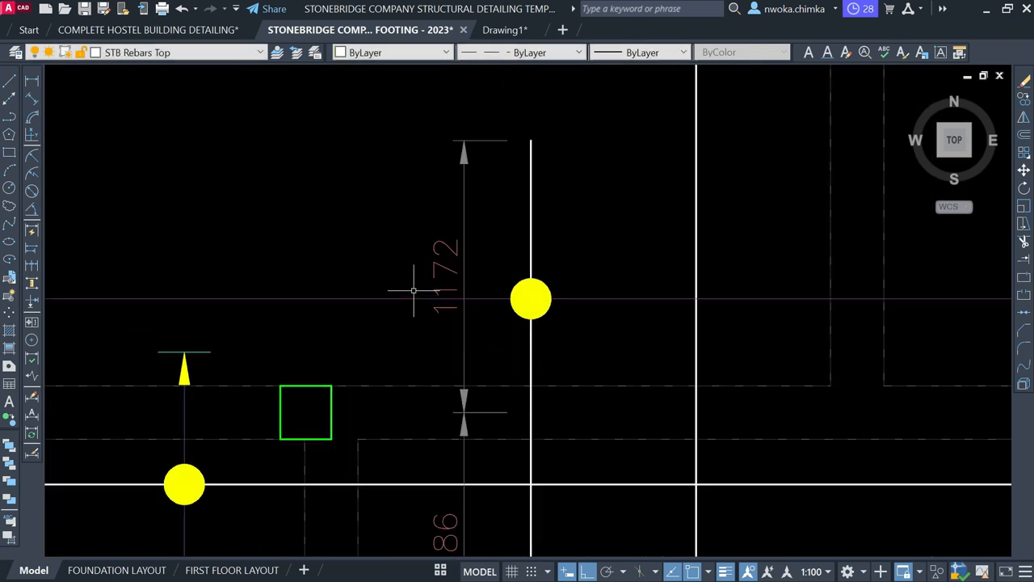
pyautogui.write('BR')
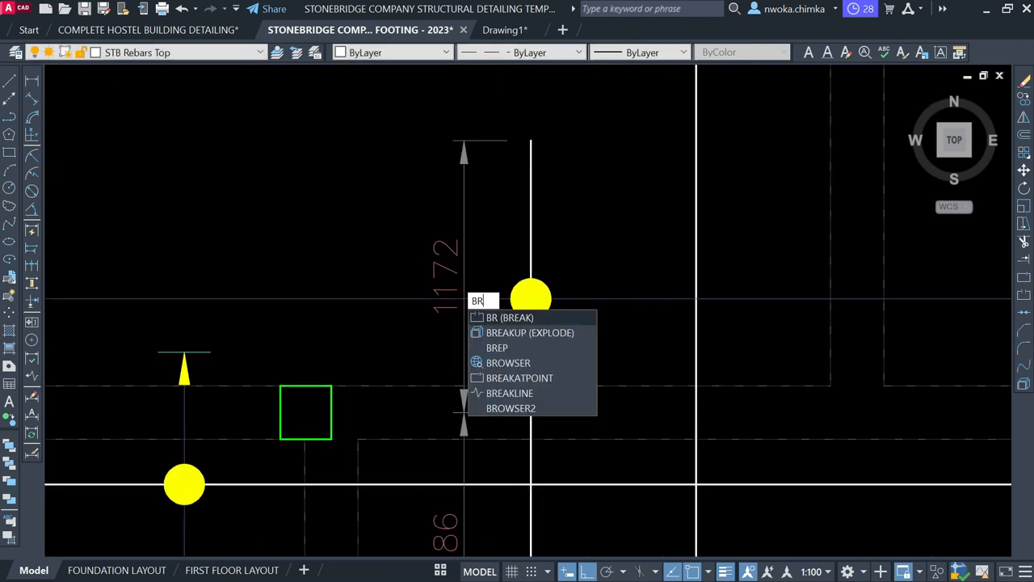
pyautogui.press('Return')
pyautogui.scroll(2, 445, 299)
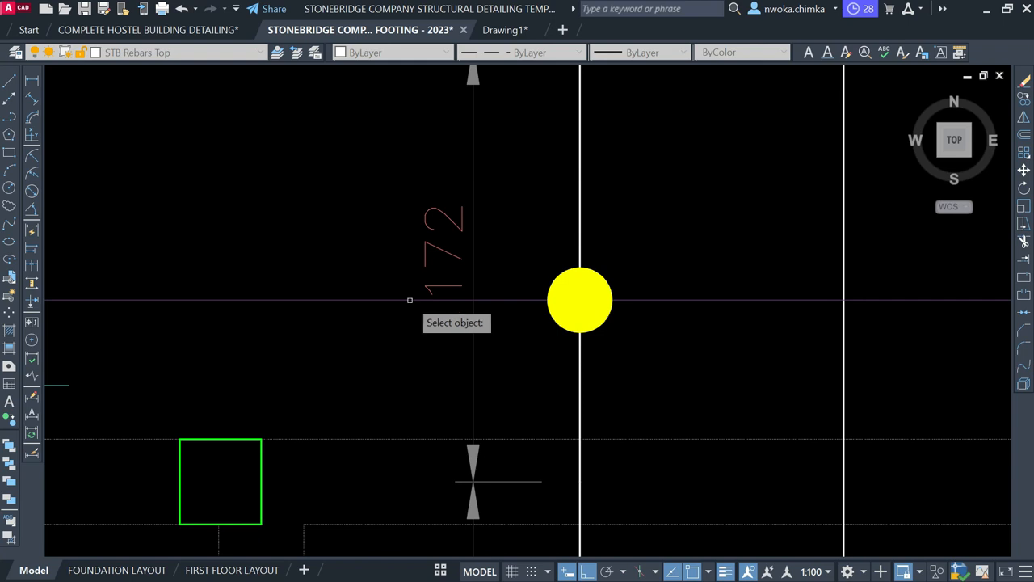
pyautogui.click(409, 299)
pyautogui.click(485, 296)
# Examine the top rebar layout across the whole RC slab detailing plan, including the short bars over the beams.
pyautogui.scroll(-4, 491, 260)
pyautogui.scroll(-5, 590, 235)
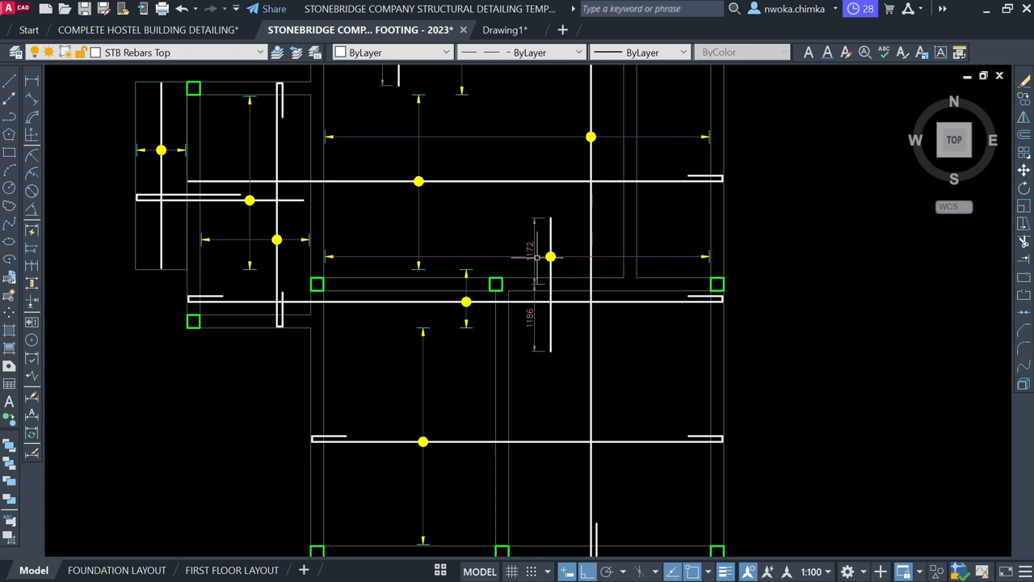
pyautogui.scroll(-5, 568, 268)
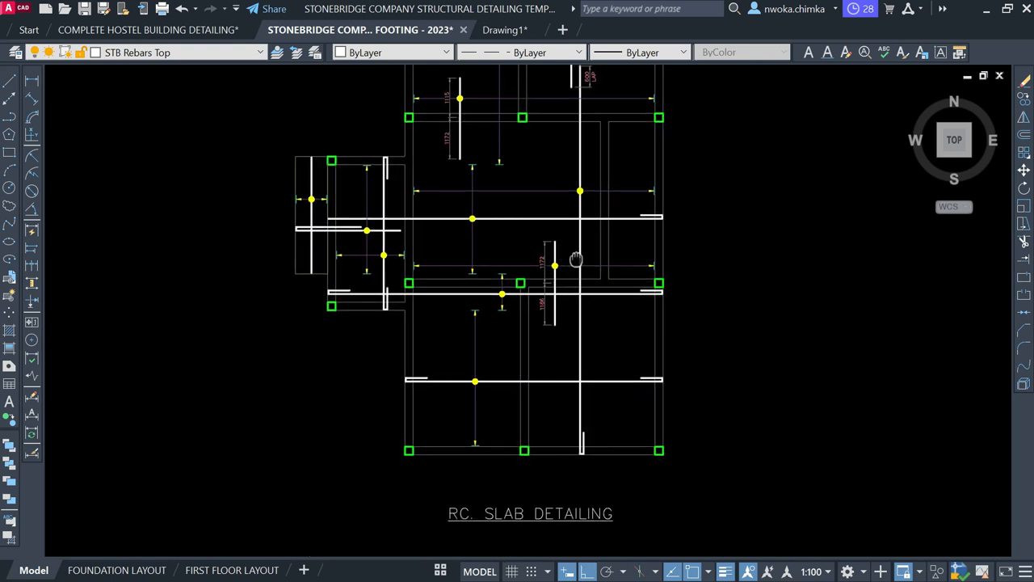
pyautogui.scroll(3, 558, 347)
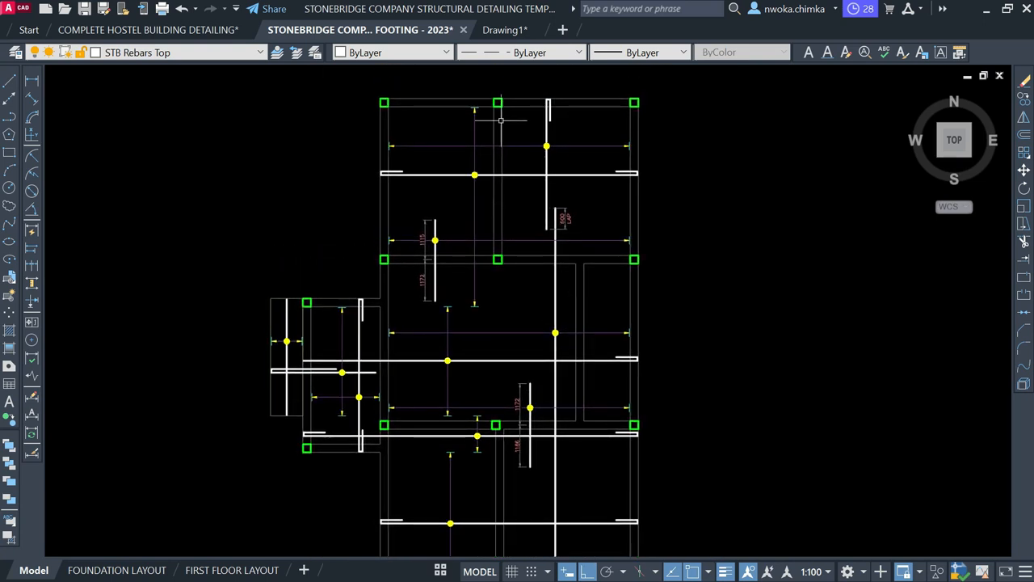
pyautogui.scroll(2, 494, 96)
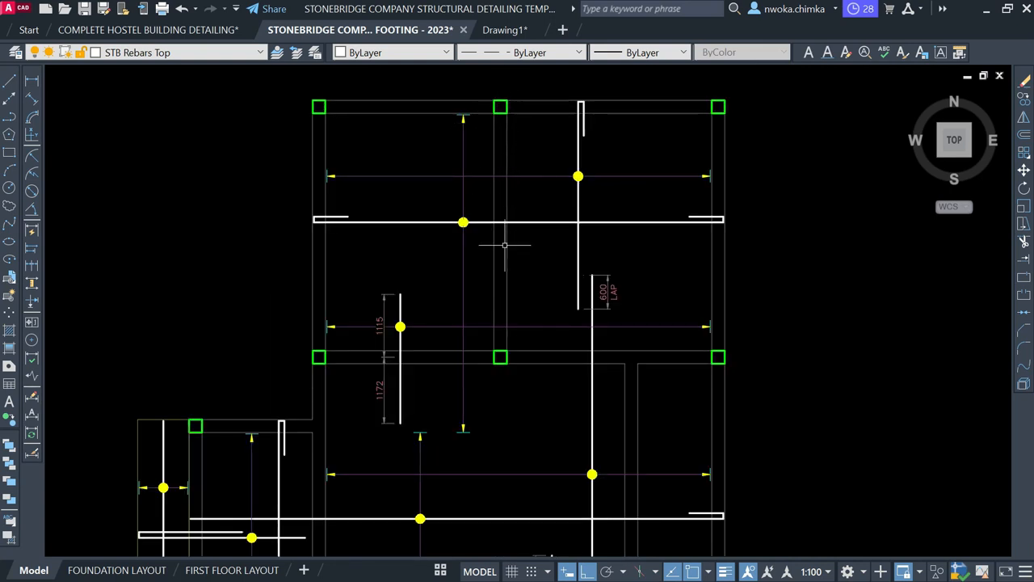
pyautogui.scroll(-4, 488, 201)
pyautogui.scroll(4, 484, 327)
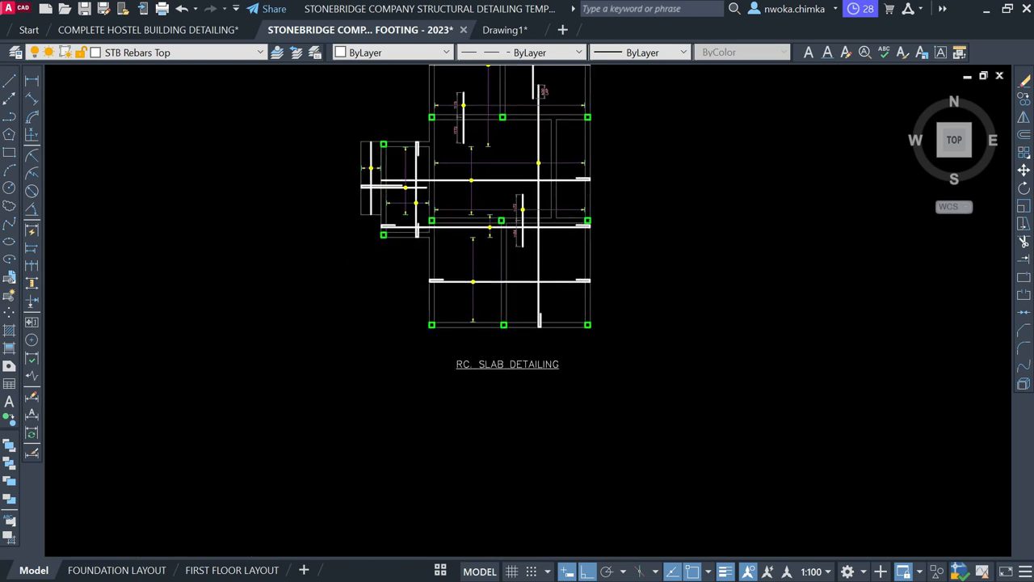
pyautogui.scroll(-2, 485, 333)
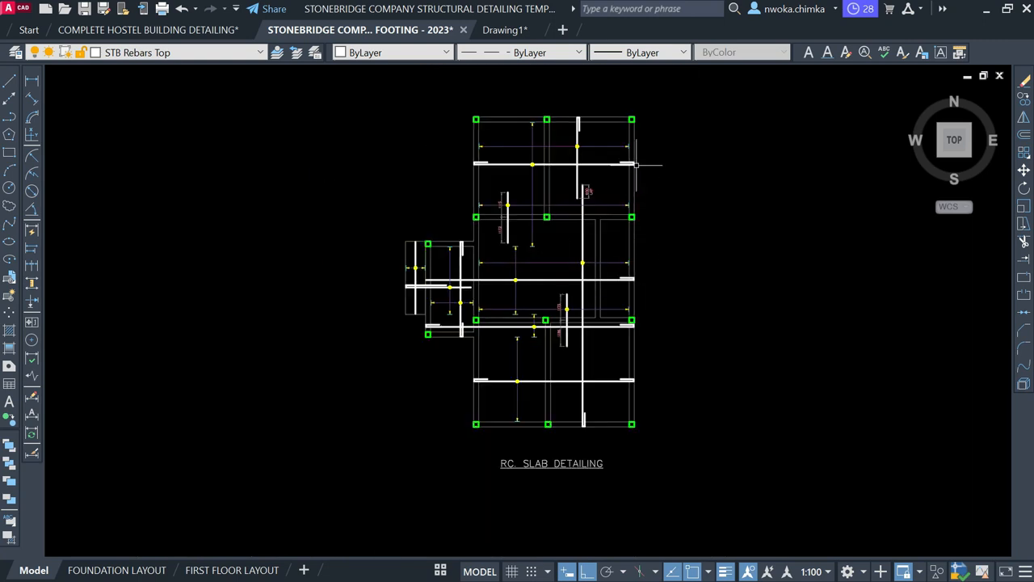
pyautogui.scroll(1, 608, 244)
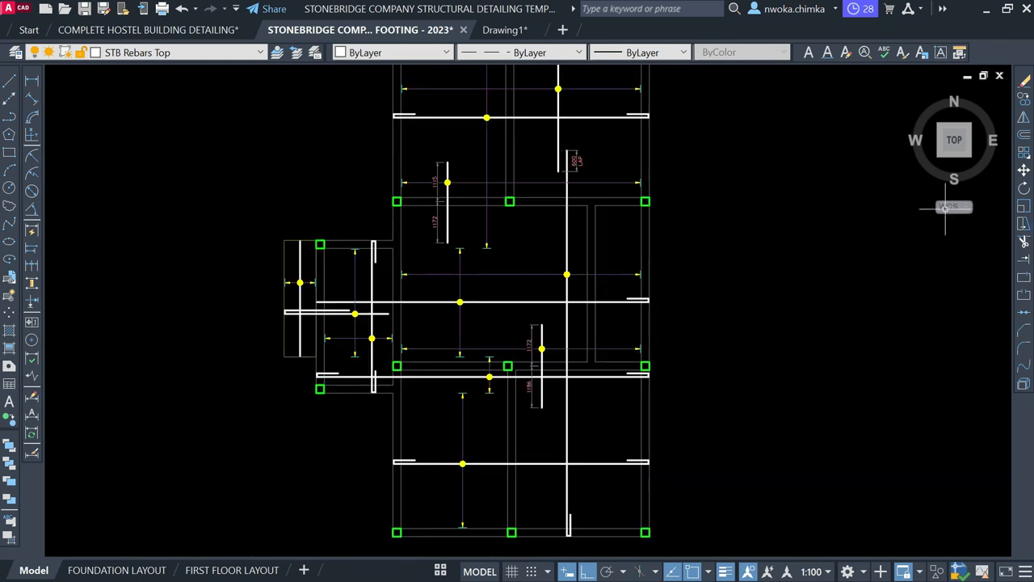
pyautogui.scroll(-1, 802, 176)
pyautogui.scroll(1, 539, 303)
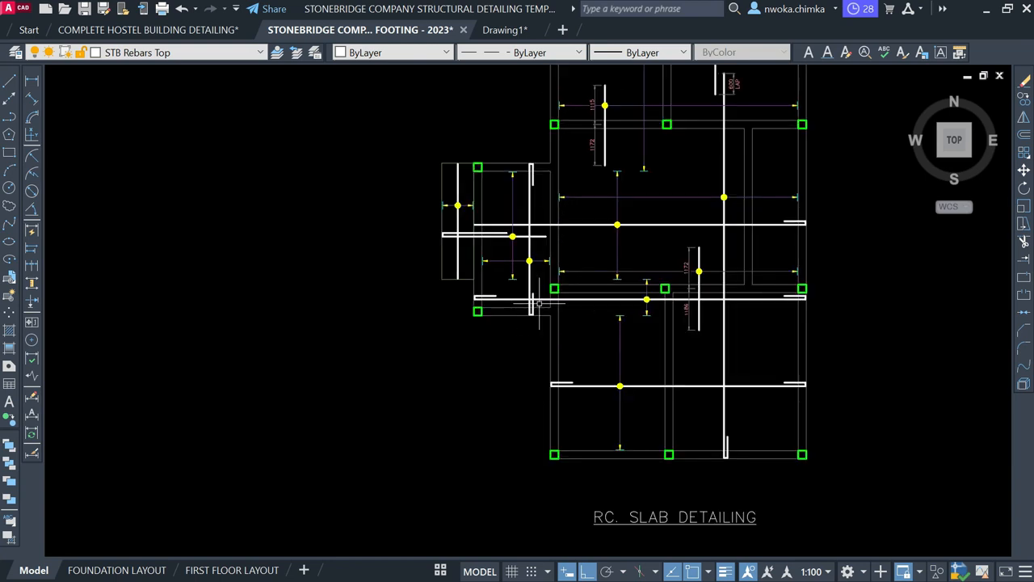
pyautogui.moveTo(540, 181); pyautogui.dragTo(475, 270, button='middle')
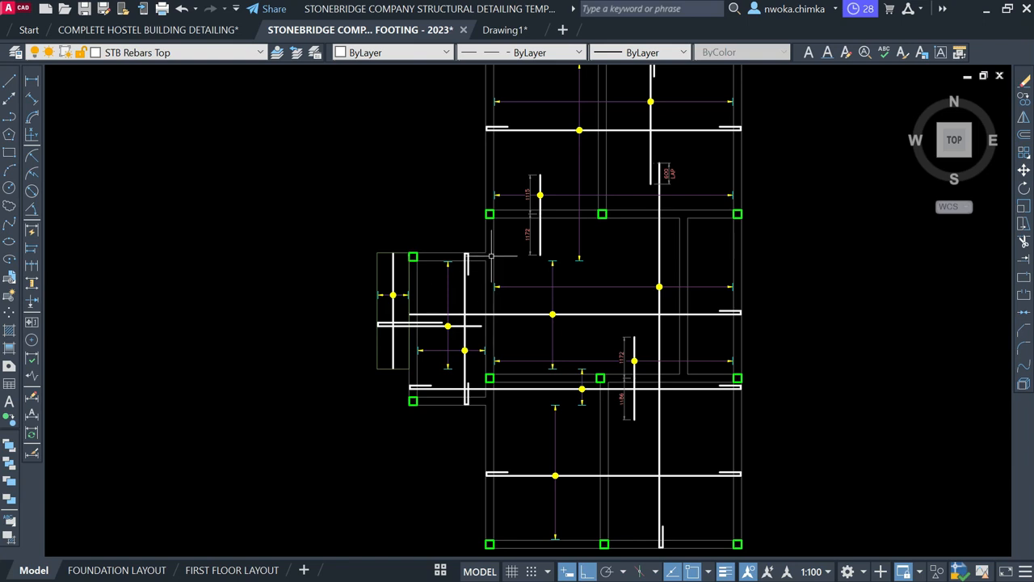
pyautogui.moveTo(497, 193); pyautogui.dragTo(468, 284, button='middle')
pyautogui.scroll(1, 595, 236)
pyautogui.click(384, 209)
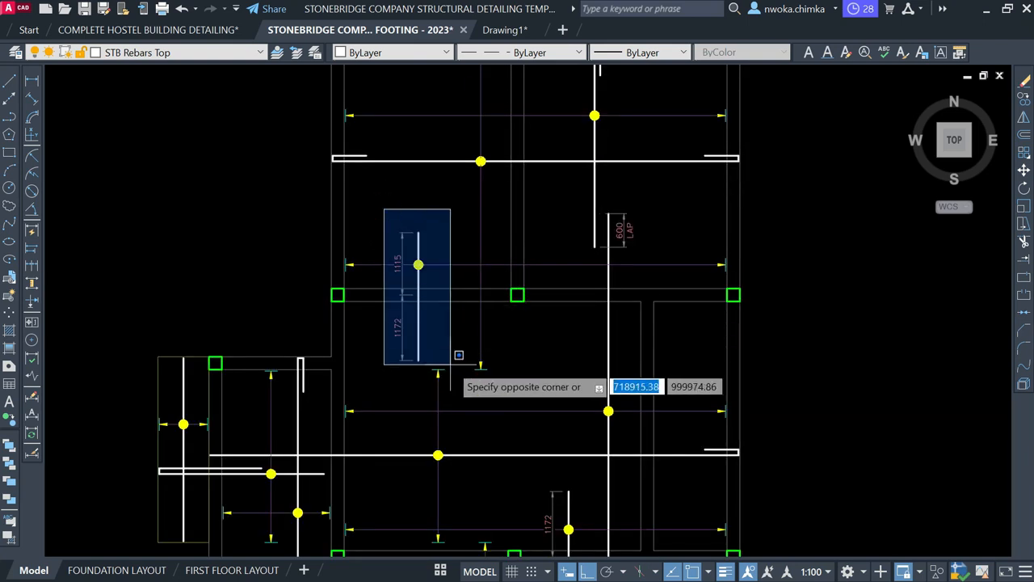
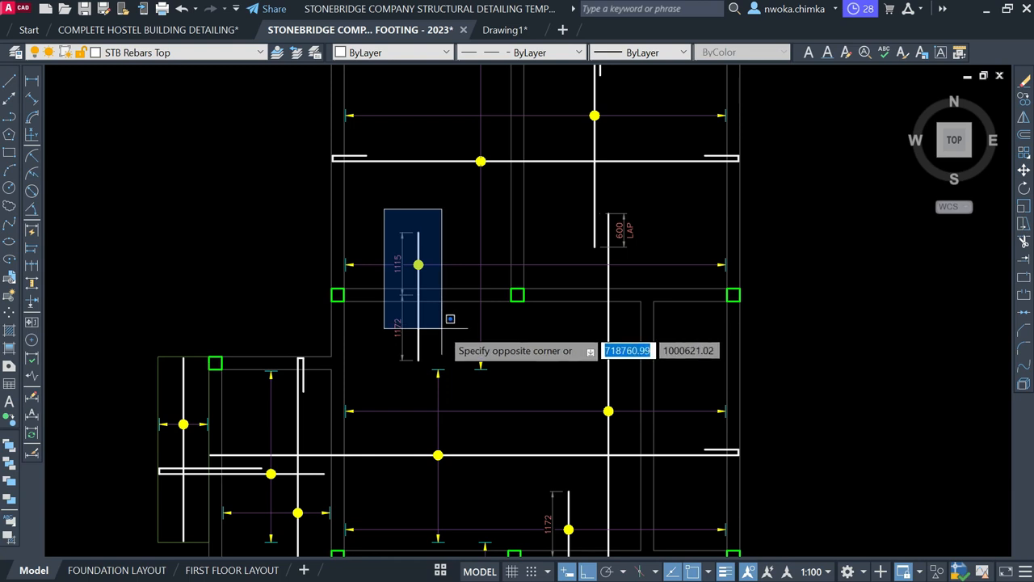
pyautogui.click(441, 362)
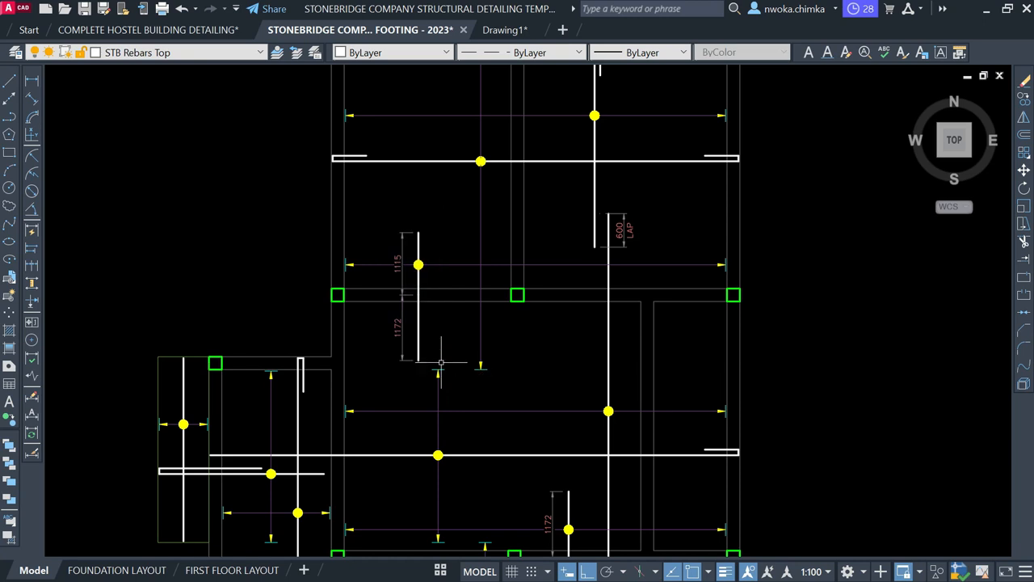
pyautogui.moveTo(451, 303); pyautogui.dragTo(452, 142, button='middle')
pyautogui.moveTo(439, 342); pyautogui.dragTo(439, 219, button='middle')
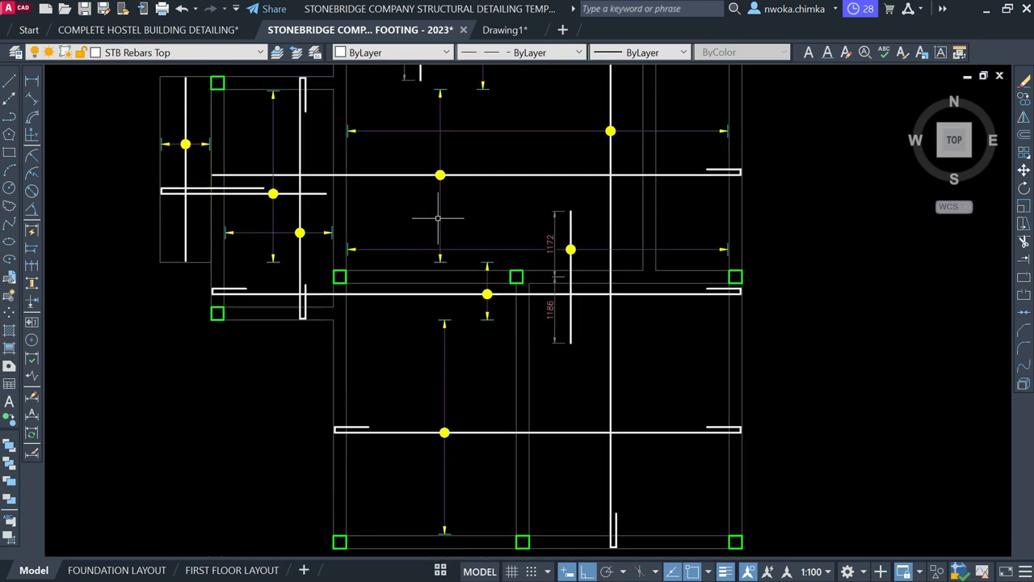
pyautogui.moveTo(534, 359); pyautogui.dragTo(516, 247, button='middle')
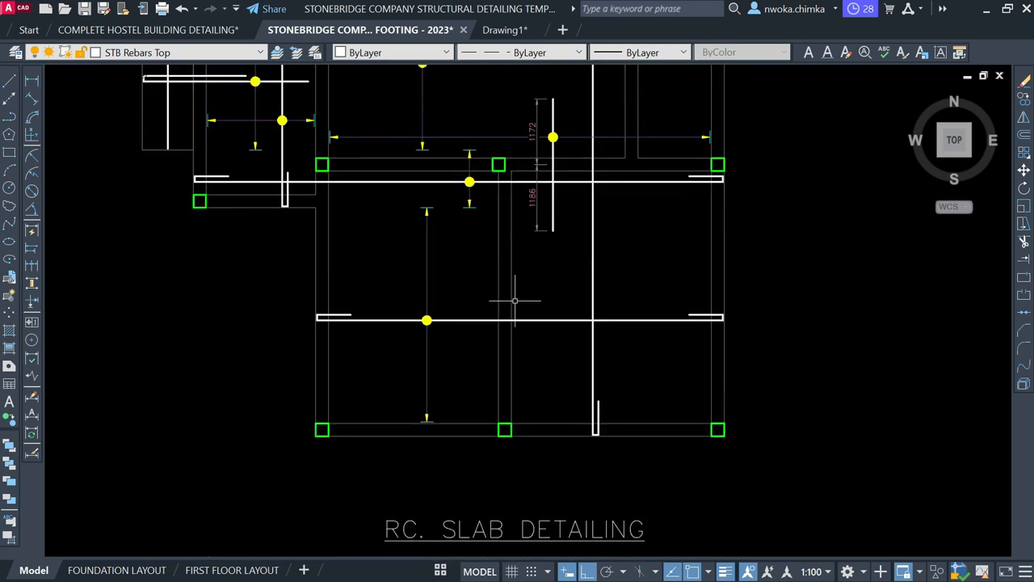
pyautogui.click(570, 291)
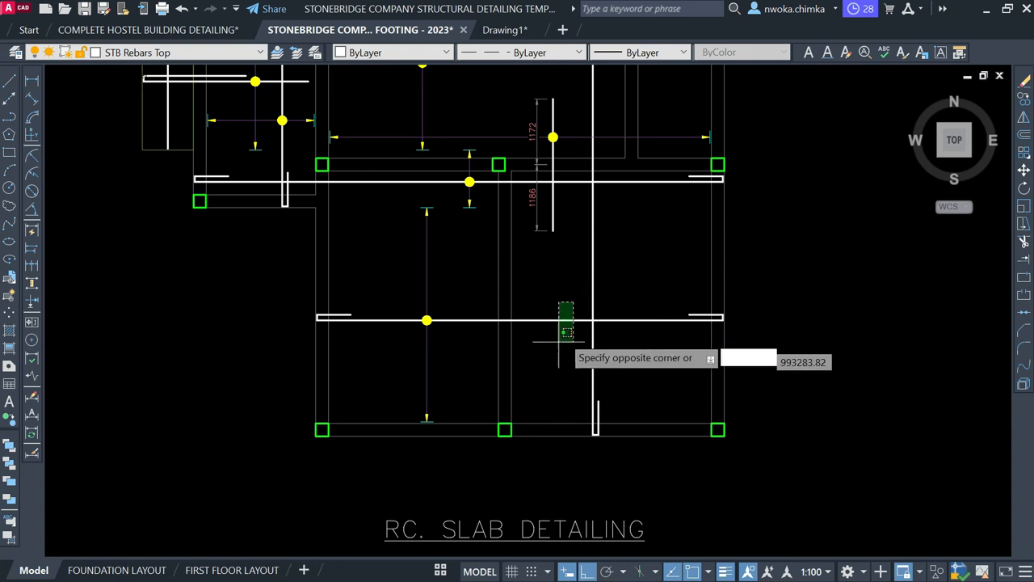
pyautogui.click(557, 289)
pyautogui.click(623, 247)
pyautogui.click(568, 272)
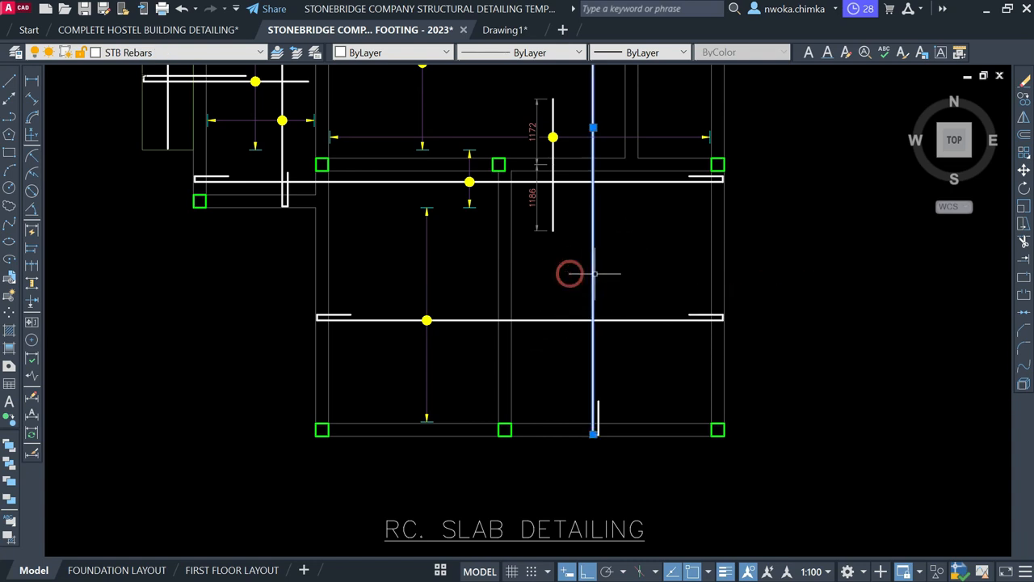
pyautogui.click(604, 262)
pyautogui.click(573, 272)
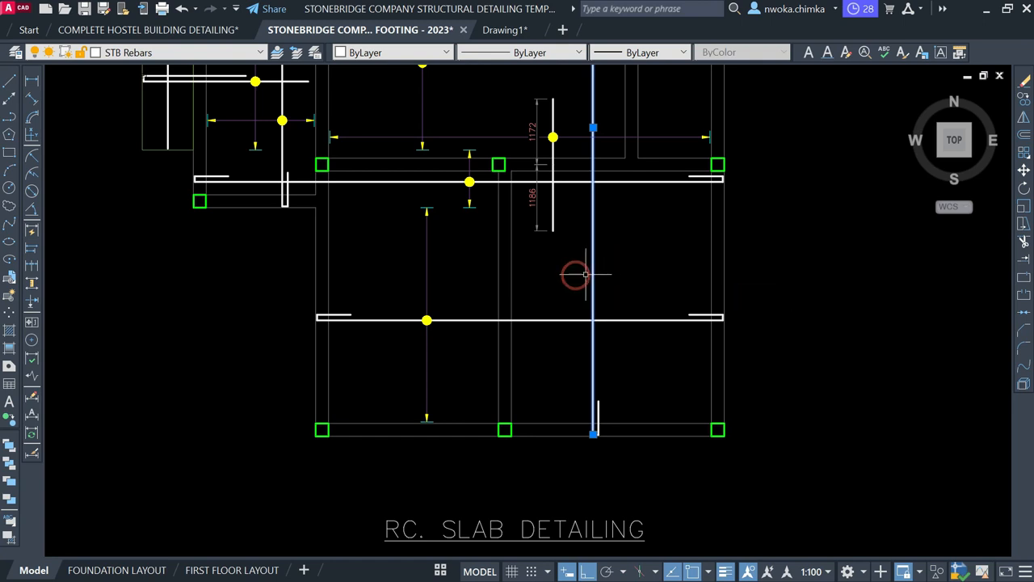
pyautogui.press('Escape')
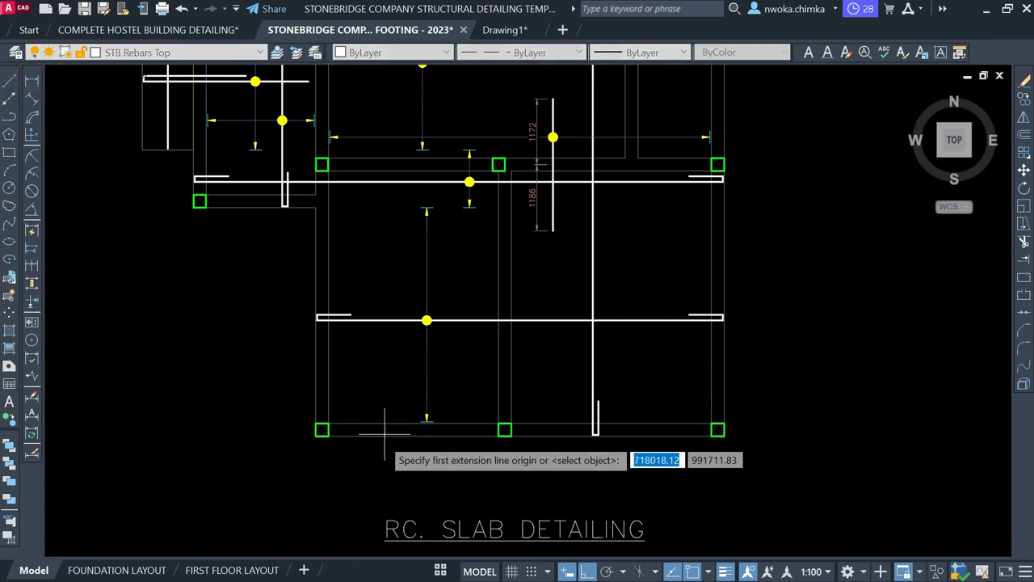
# Measure the lower slab panel's spans from its lower-left column, across and upward, using trial linear dimensions.
pyautogui.scroll(3, 321, 427)
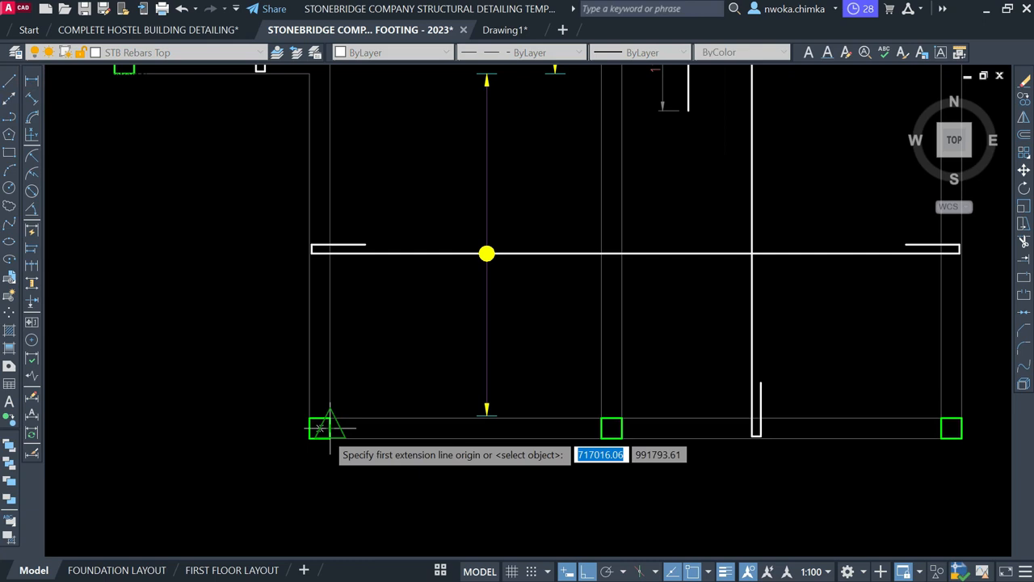
pyautogui.click(612, 427)
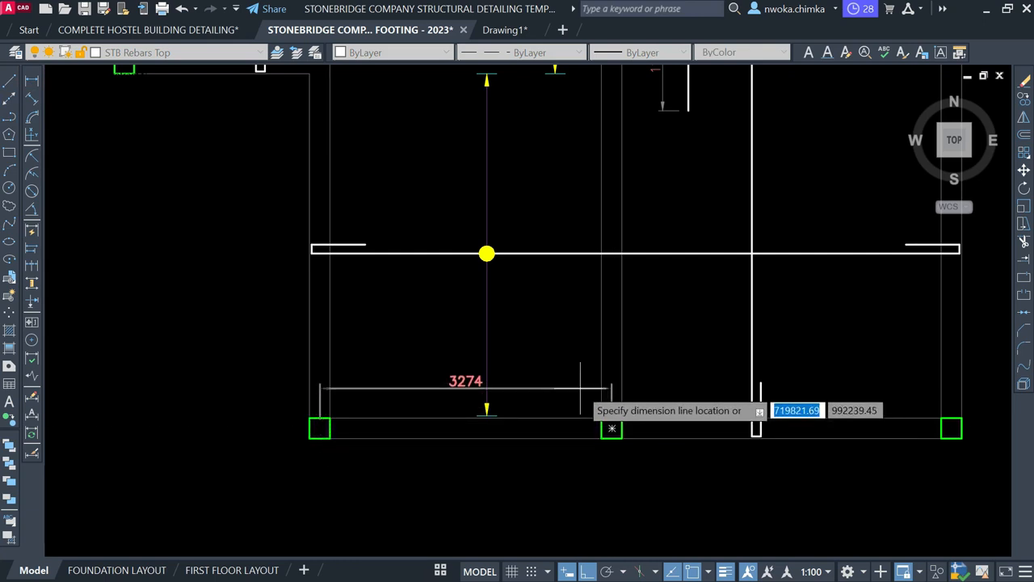
pyautogui.press('Escape')
pyautogui.press('space')
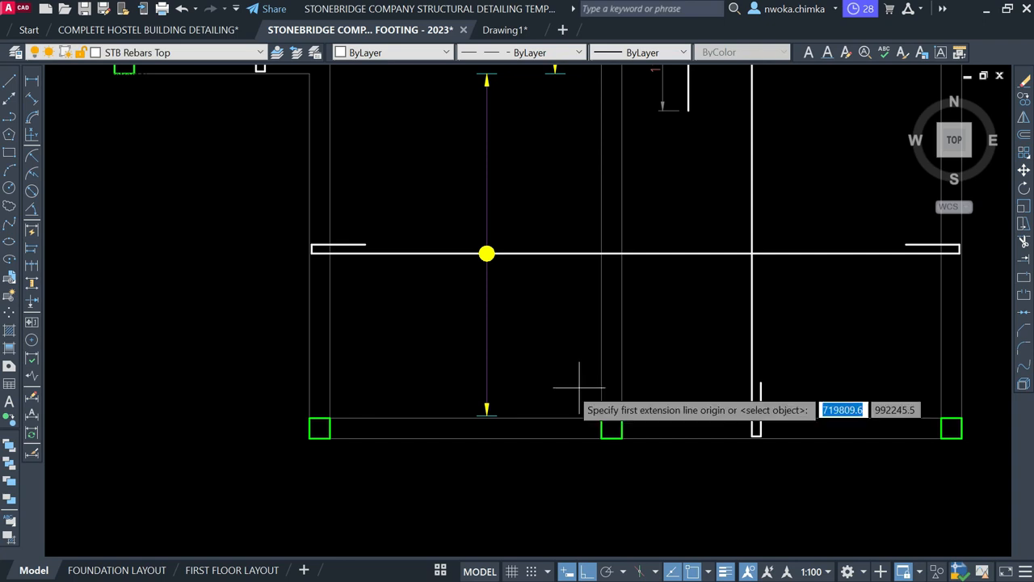
pyautogui.click(319, 428)
pyautogui.scroll(-2, 346, 380)
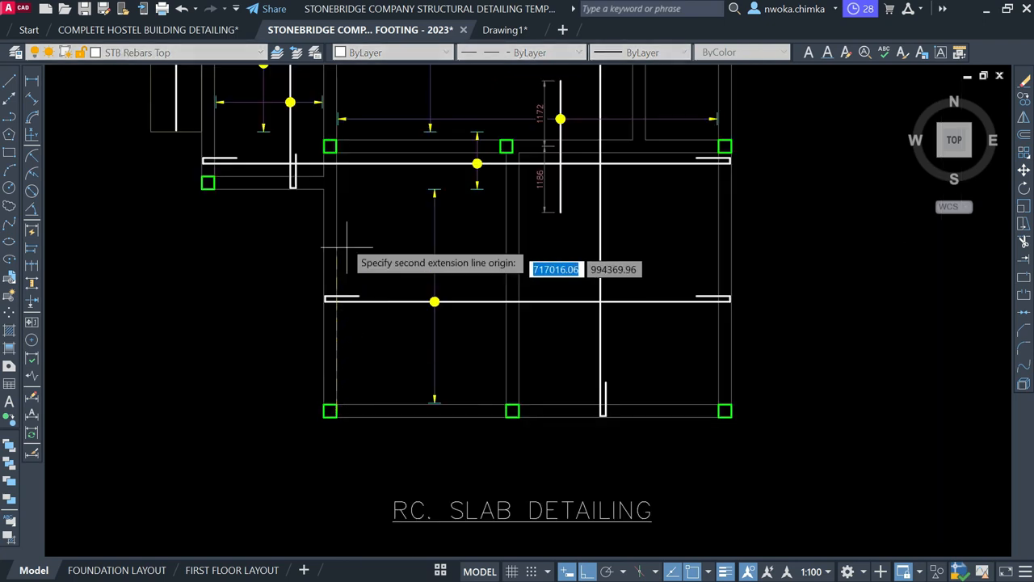
pyautogui.press('Escape')
pyautogui.press('space')
pyautogui.scroll(3, 330, 411)
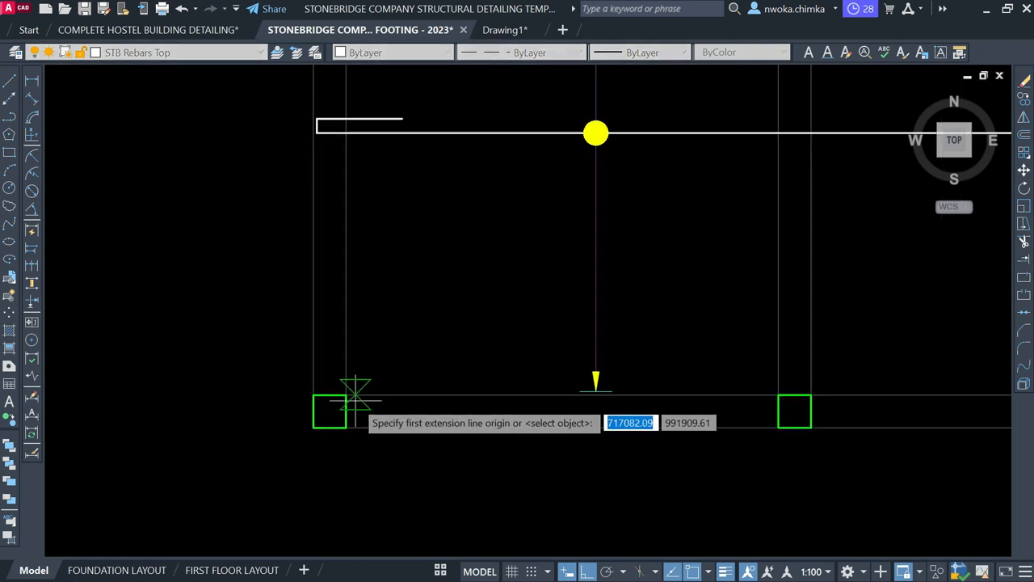
pyautogui.scroll(-3, 338, 411)
pyautogui.click(334, 408)
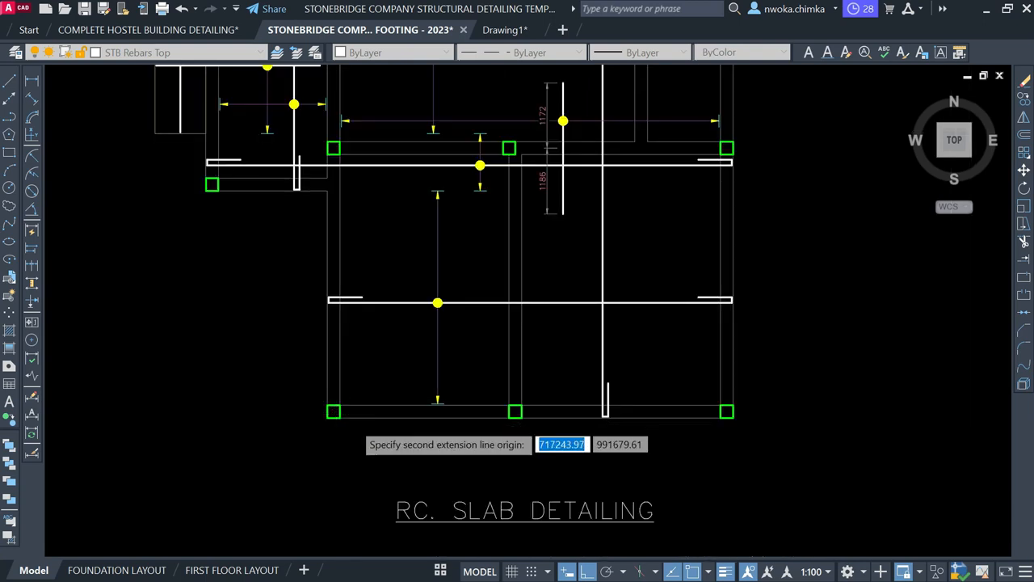
pyautogui.scroll(3, 347, 271)
pyautogui.click(353, 246)
pyautogui.press('Escape')
pyautogui.scroll(-3, 316, 321)
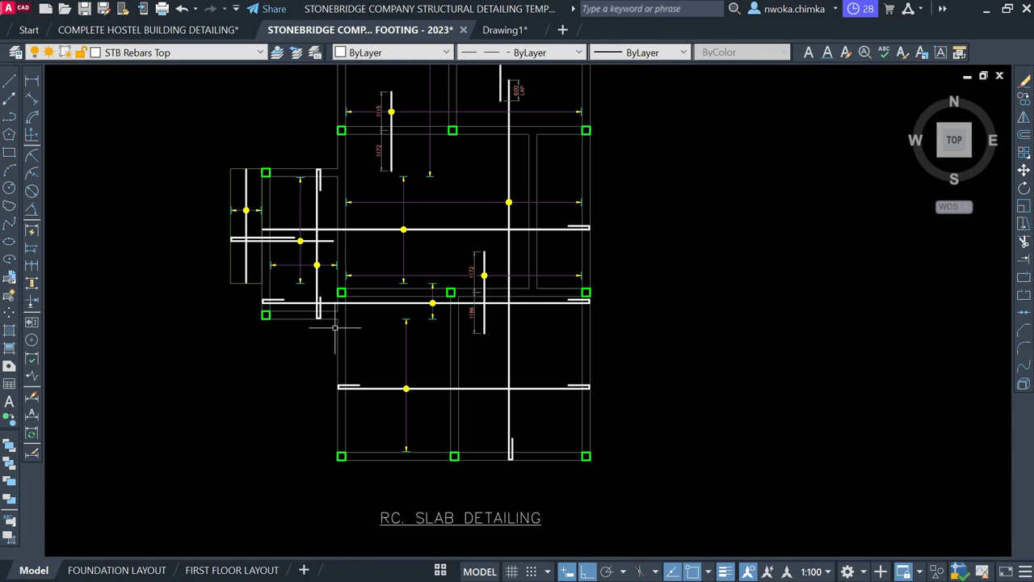
# Examine the main bars, the distribution lines and the dimensioned short top bars across the lower and middle slab panels.
pyautogui.scroll(3, 359, 346)
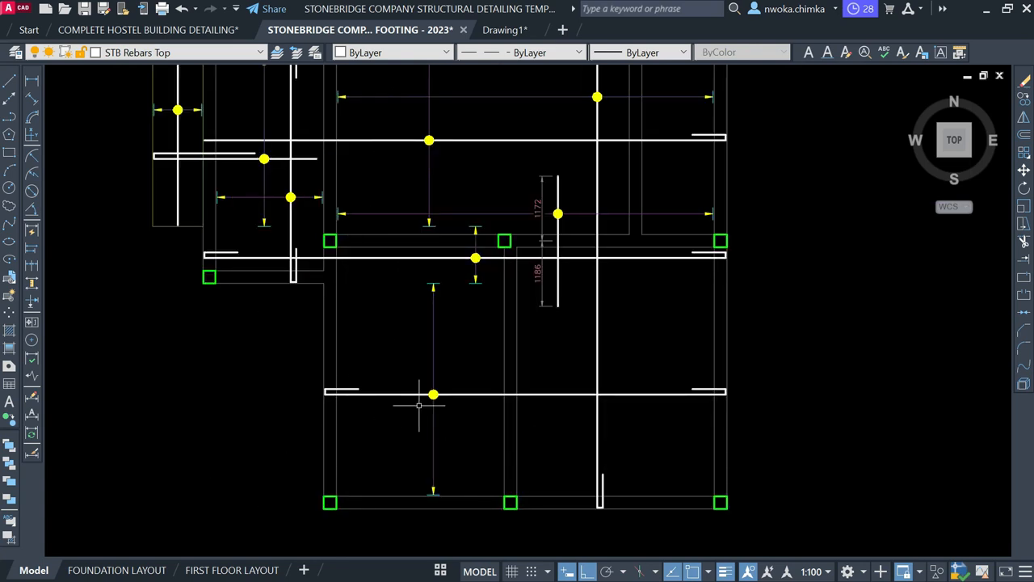
pyautogui.click(464, 363)
pyautogui.click(447, 429)
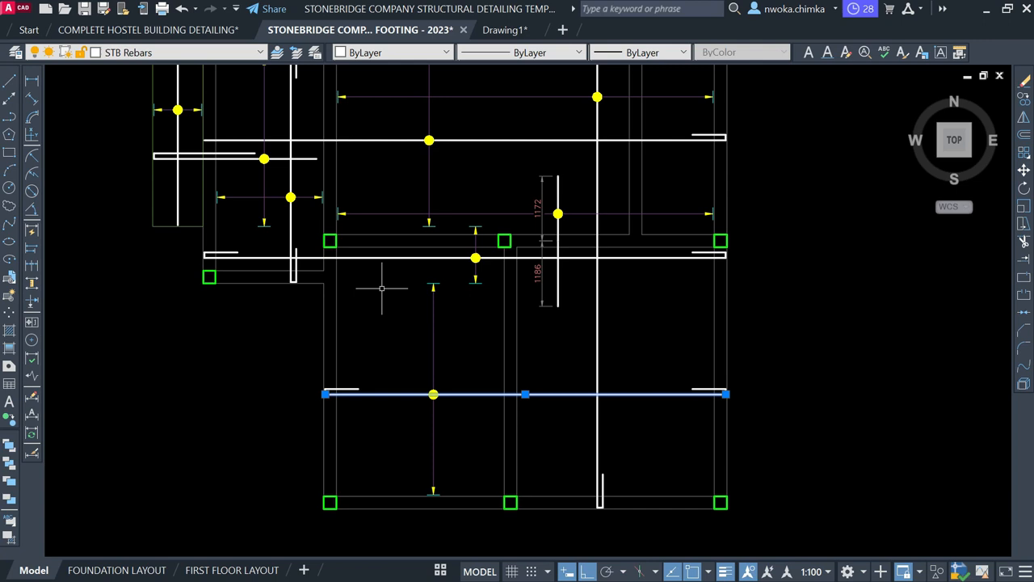
pyautogui.click(469, 358)
pyautogui.press('Escape')
pyautogui.click(687, 314)
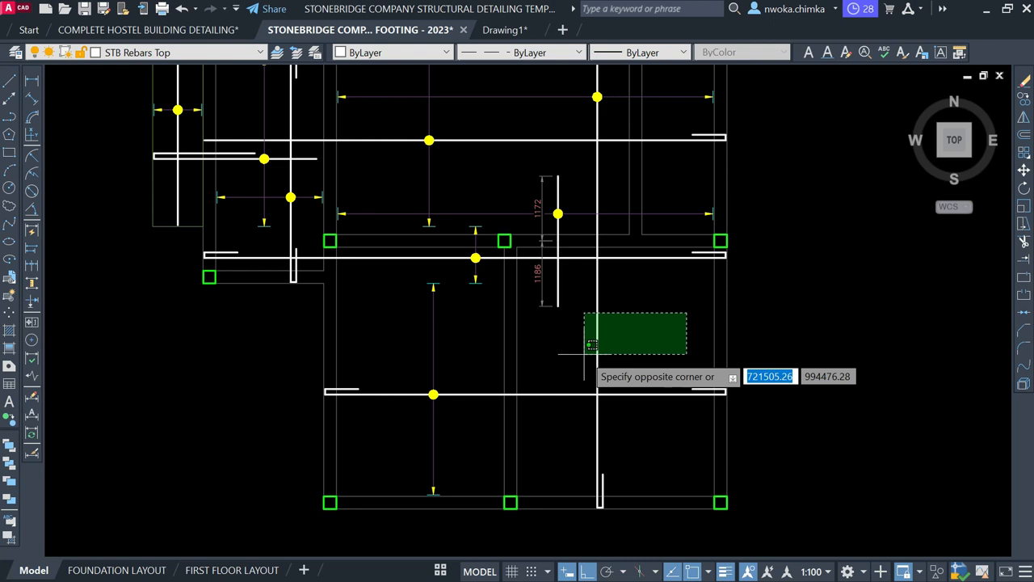
pyautogui.click(585, 354)
pyautogui.press('Escape')
pyautogui.scroll(-2, 571, 391)
pyautogui.moveTo(639, 312); pyautogui.dragTo(619, 379, button='middle')
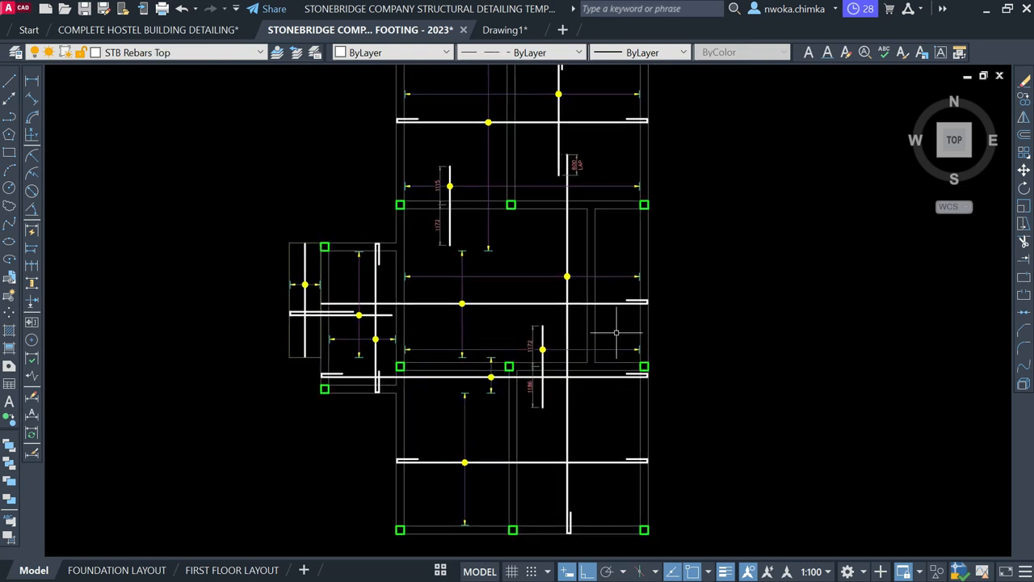
pyautogui.scroll(4, 453, 210)
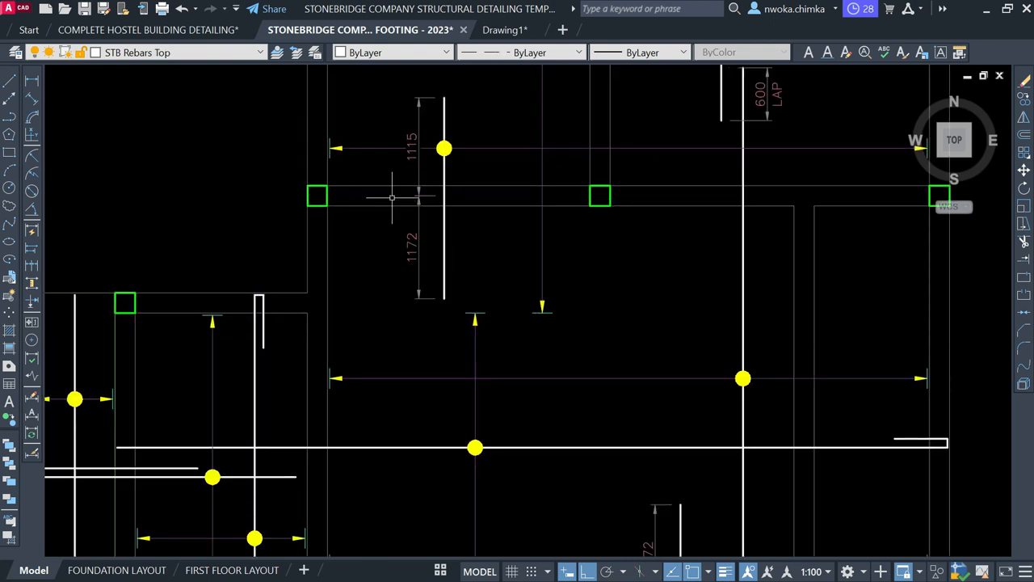
pyautogui.moveTo(381, 169); pyautogui.dragTo(388, 229, button='middle')
pyautogui.click(369, 96)
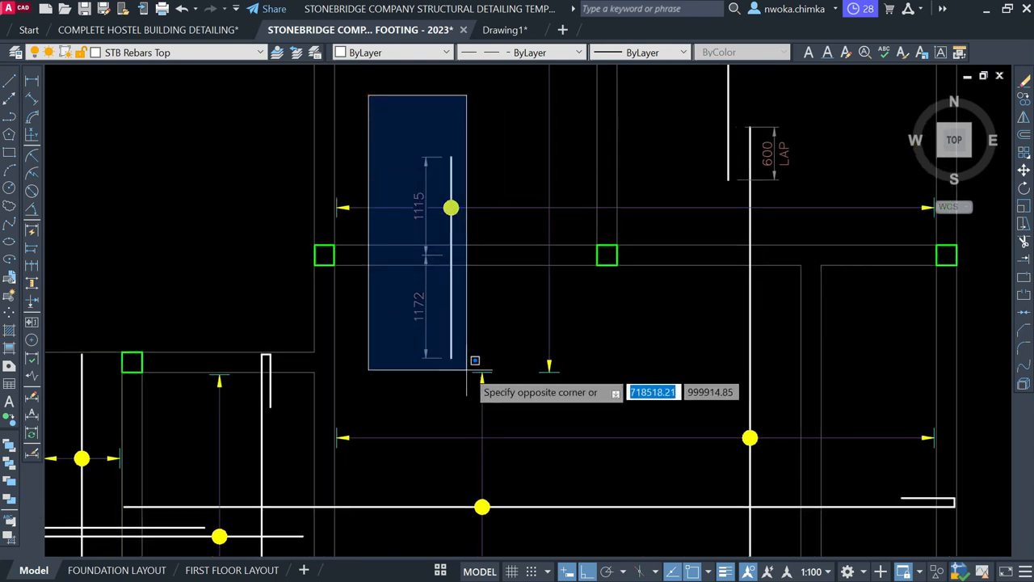
pyautogui.press('Escape')
pyautogui.scroll(-2, 447, 292)
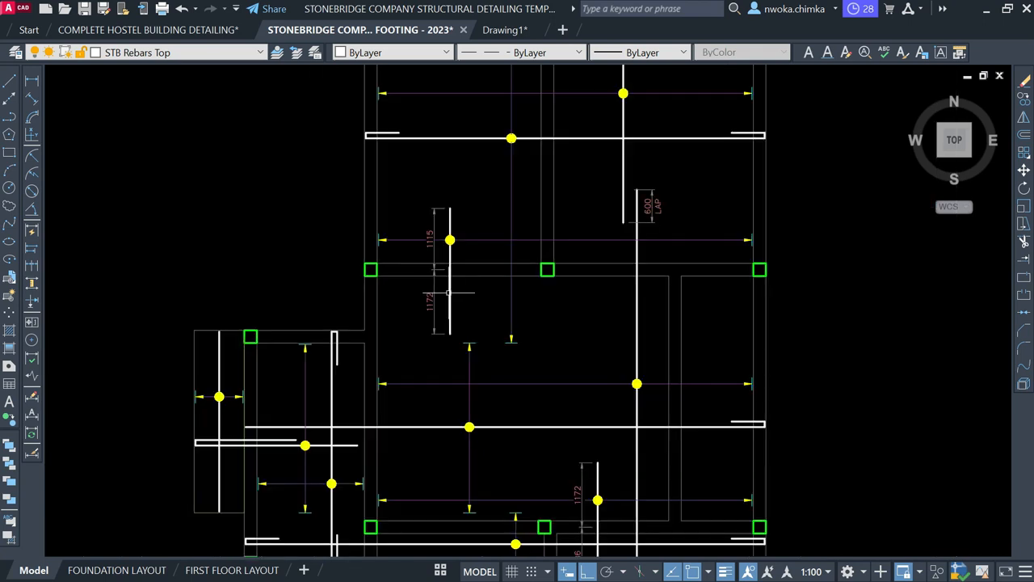
pyautogui.click(370, 269)
pyautogui.press('Escape')
pyautogui.click(727, 207)
pyautogui.press('Escape')
pyautogui.scroll(2, 387, 269)
pyautogui.moveTo(389, 254); pyautogui.dragTo(330, 274, button='middle')
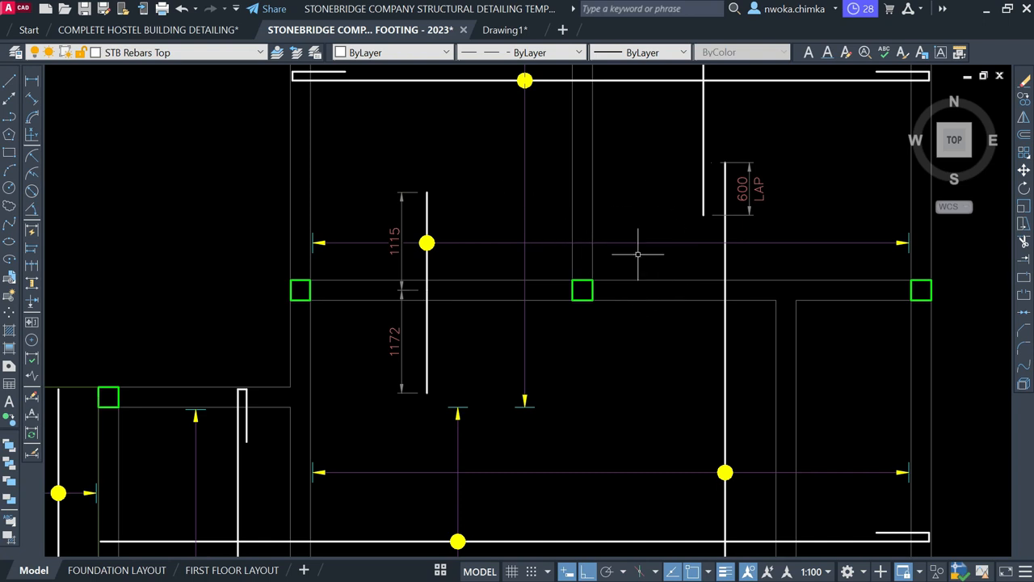
# Draw a horizontal top bar just below the upper short bar's beam, spanning between the inner faces of the two outer beams.
pyautogui.click(11, 82)
pyautogui.scroll(2, 358, 357)
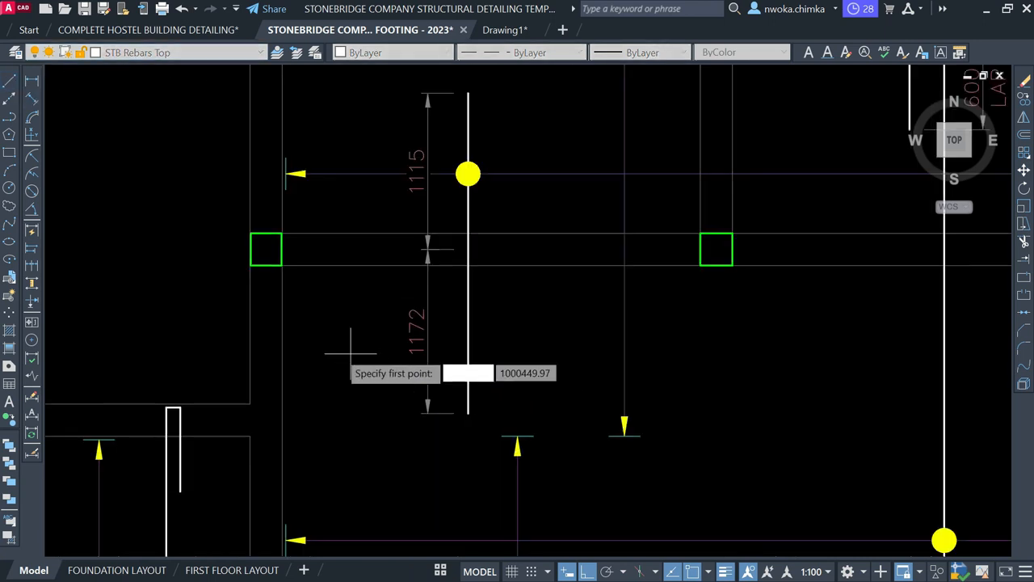
pyautogui.click(283, 366)
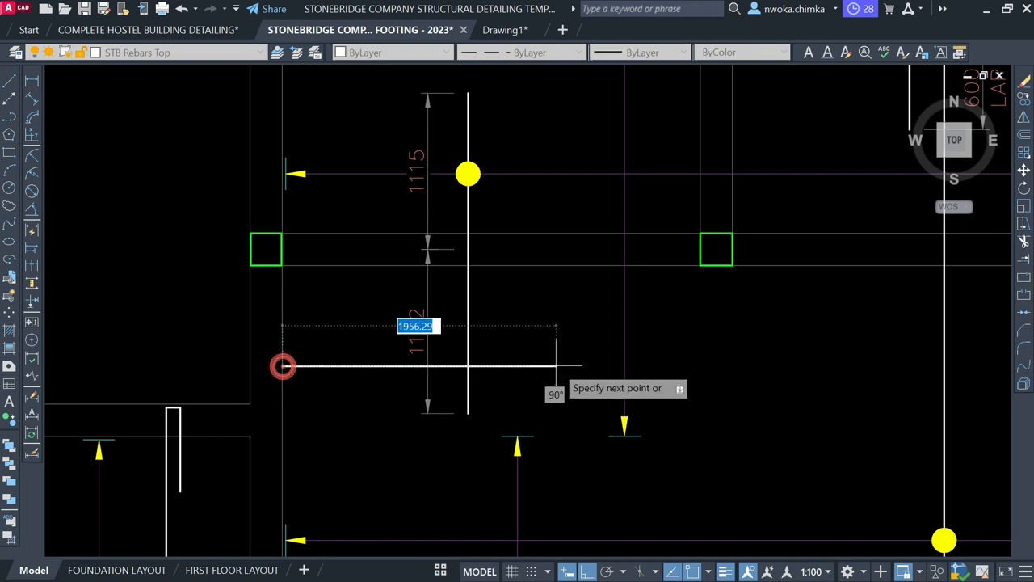
pyautogui.scroll(-2, 279, 356)
pyautogui.scroll(2, 755, 380)
pyautogui.scroll(-2, 824, 347)
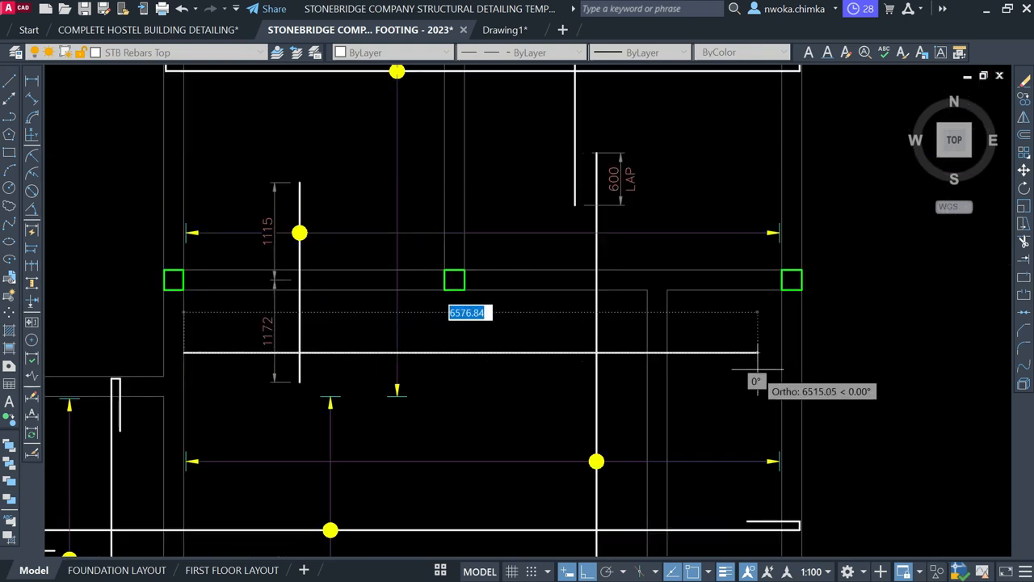
pyautogui.scroll(2, 755, 370)
pyautogui.click(782, 358)
pyautogui.press('Escape')
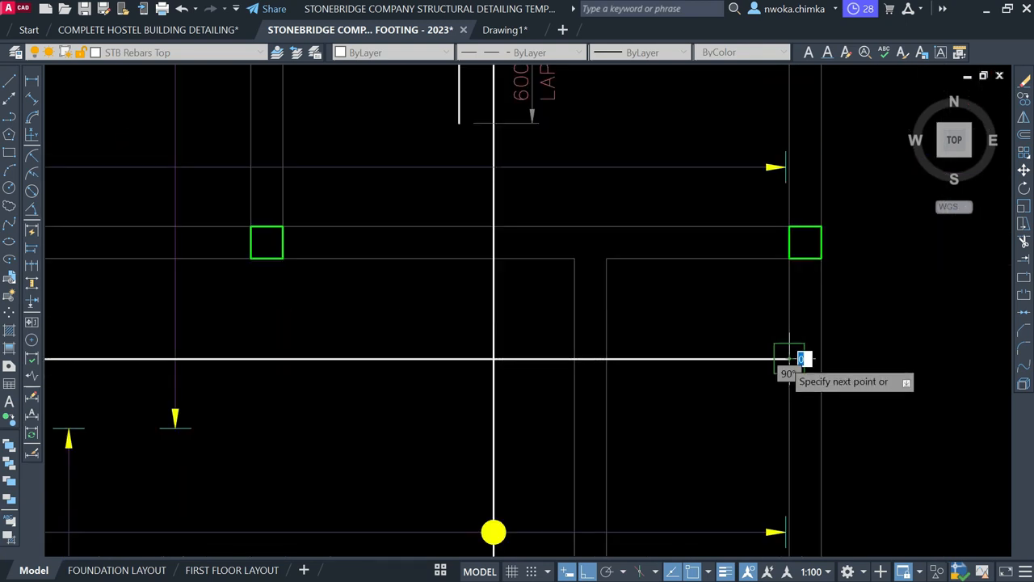
# On layer SLABREINCALL, draw a vertical distribution line 2287 mm long across the new horizontal bar, level with the short bar's ends.
pyautogui.scroll(-2, 788, 356)
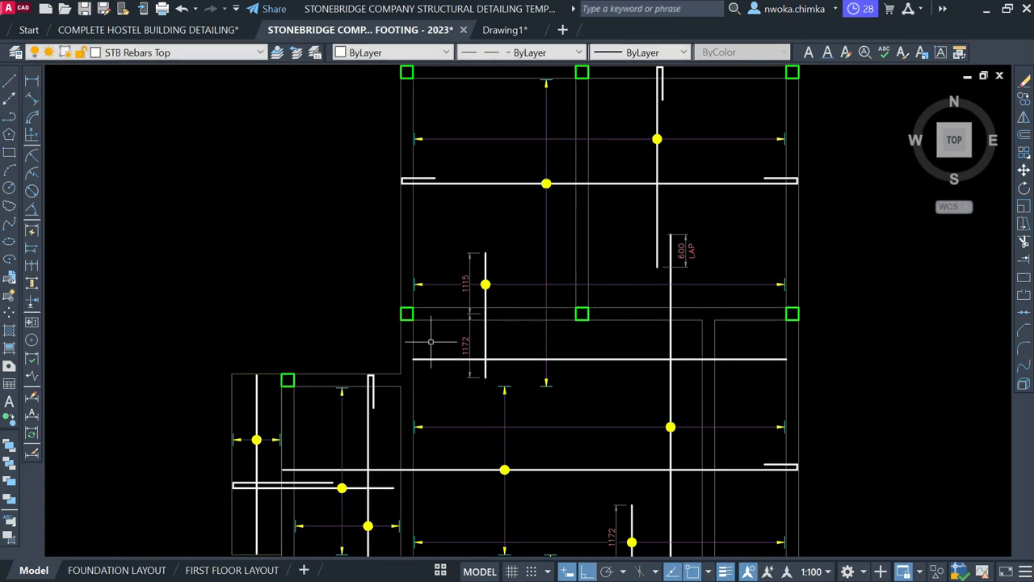
pyautogui.scroll(2, 568, 361)
pyautogui.moveTo(652, 334); pyautogui.dragTo(591, 359, button='middle')
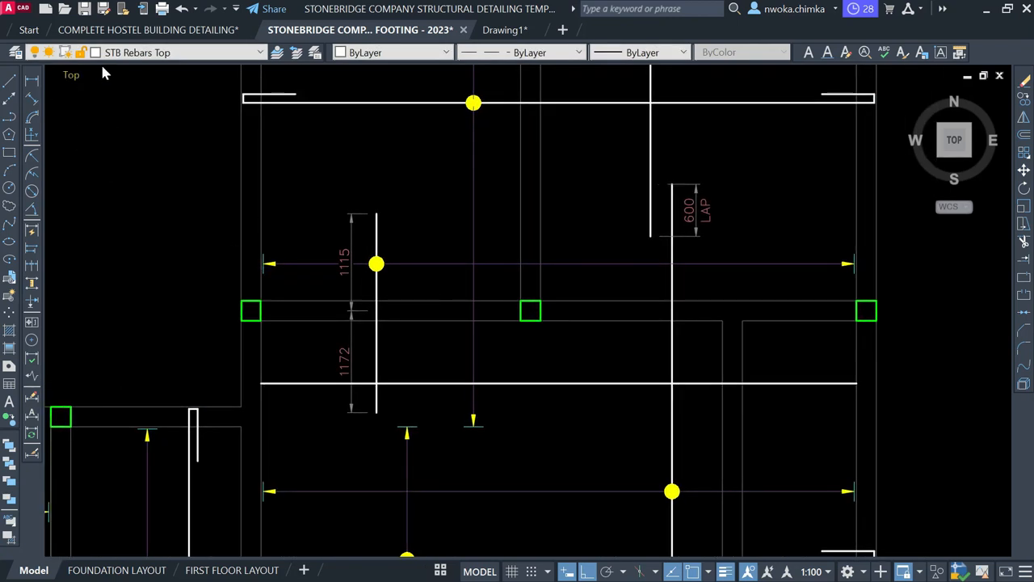
pyautogui.click(133, 52)
pyautogui.scroll(1, 137, 91)
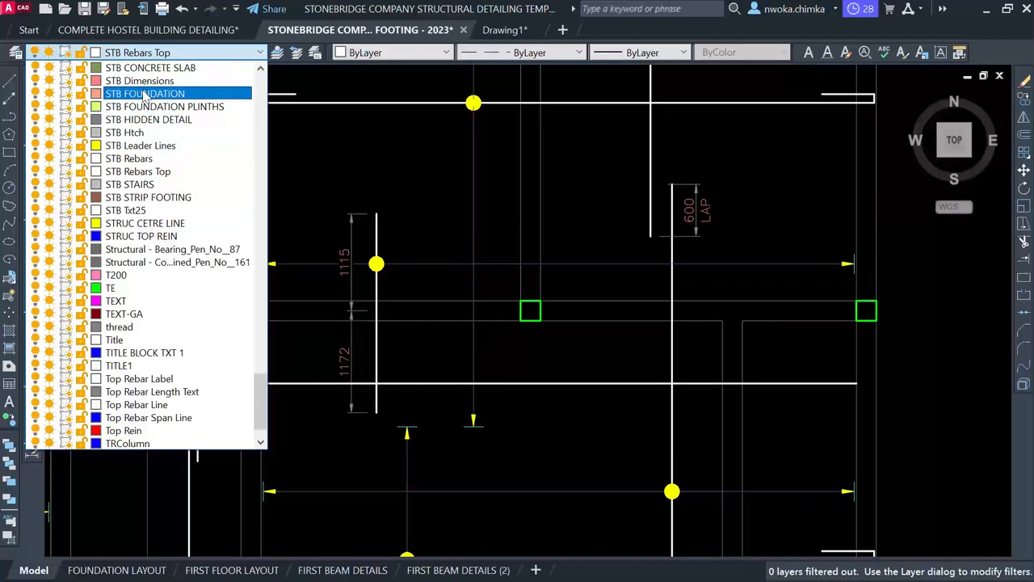
pyautogui.scroll(5, 133, 150)
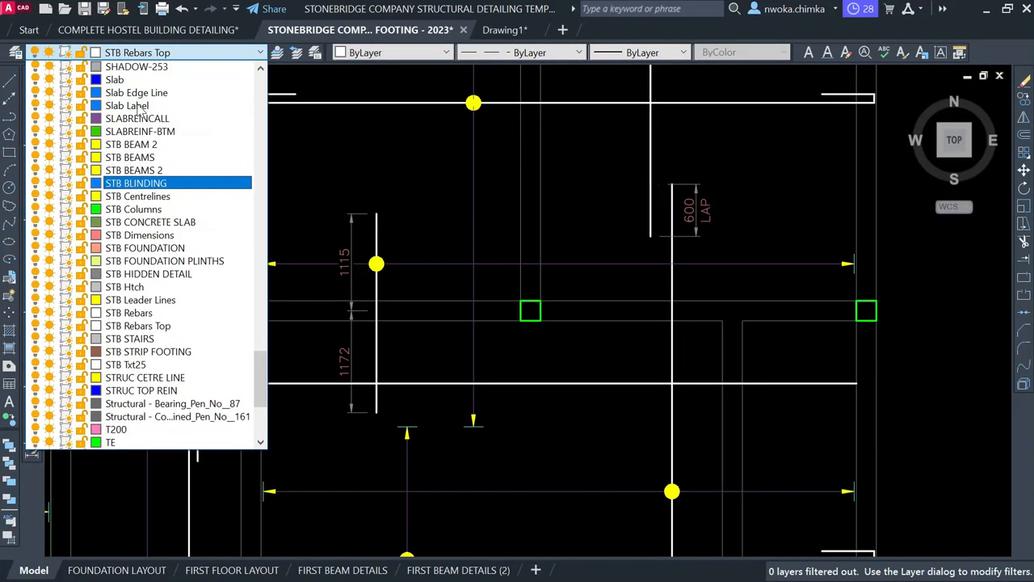
pyautogui.click(134, 158)
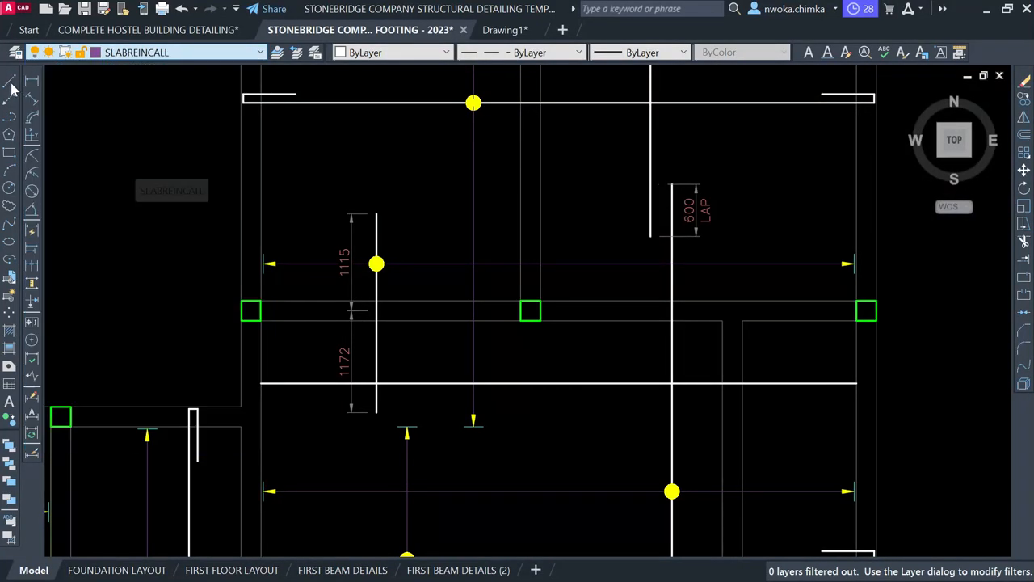
pyautogui.click(10, 84)
pyautogui.click(375, 216)
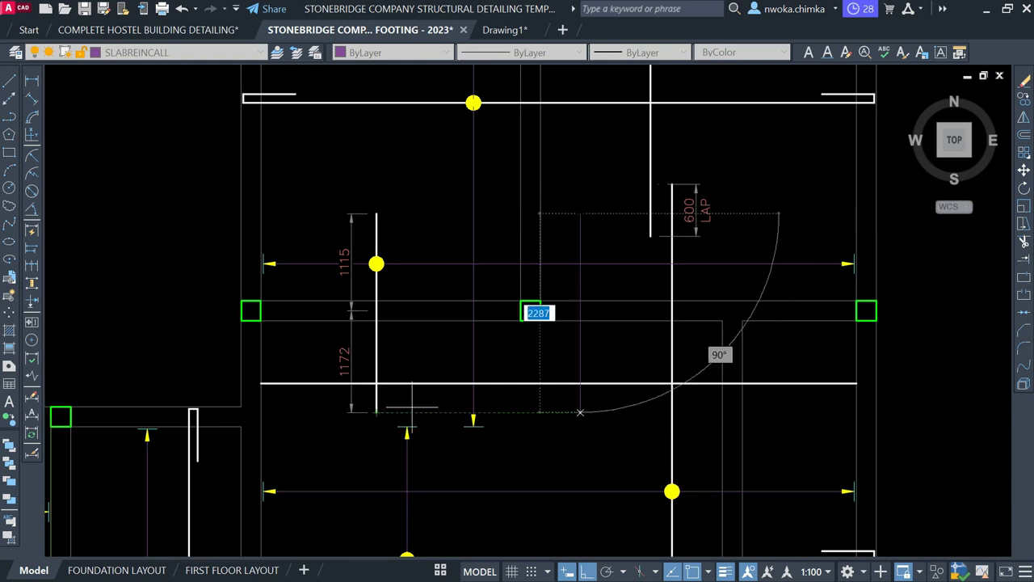
pyautogui.click(580, 410)
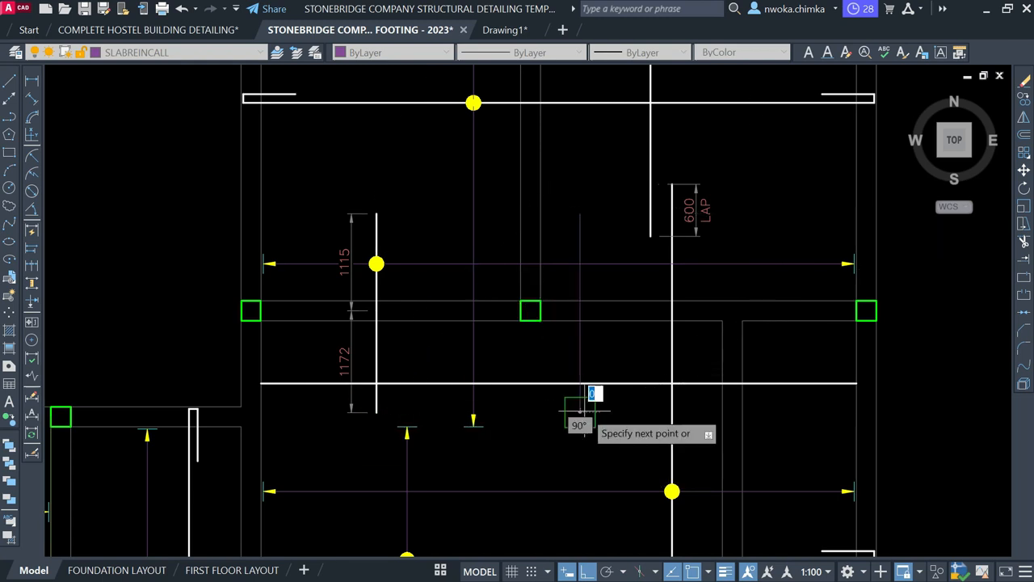
pyautogui.press('Escape')
# Copy a yellow dot from its centre to the intersection of the new horizontal bar and its vertical distribution line.
pyautogui.click(672, 491)
pyautogui.write('cp')
pyautogui.press('Return')
pyautogui.scroll(5, 681, 499)
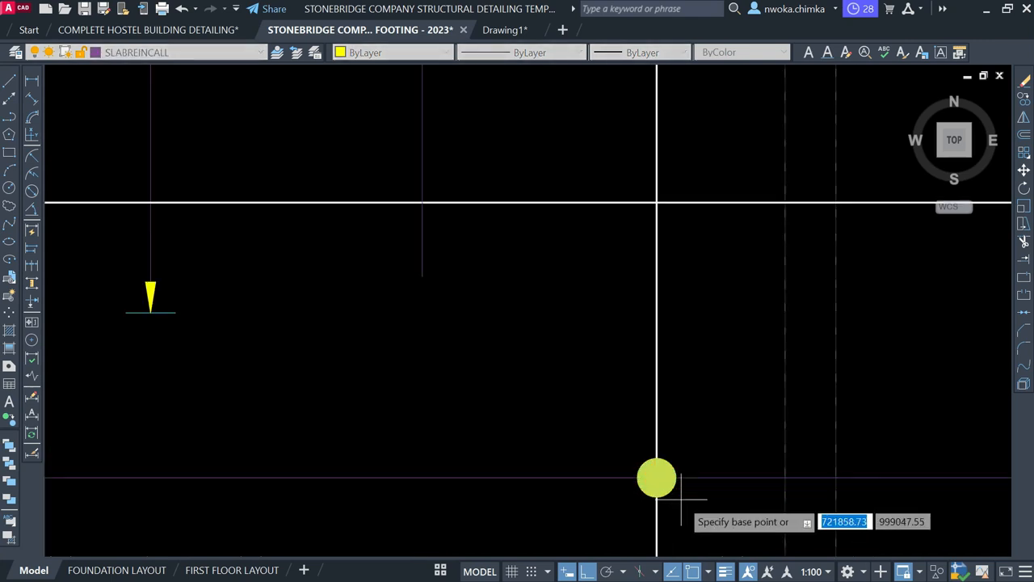
pyautogui.click(663, 473)
pyautogui.scroll(-1, 673, 473)
pyautogui.scroll(1, 476, 269)
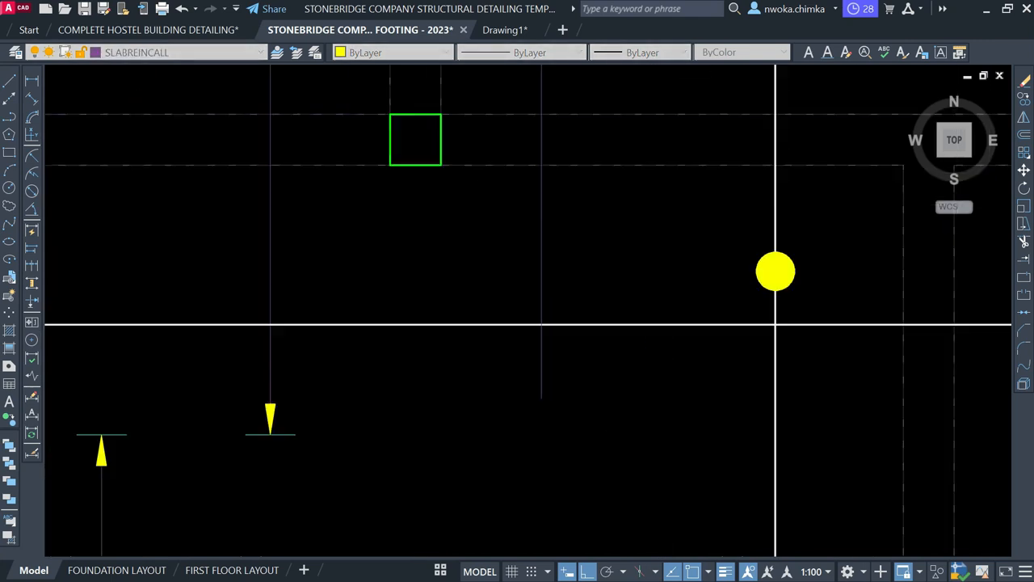
pyautogui.click(542, 323)
# Copy the lower arrowhead and end tick of the neighbouring vertical distribution line to the lower end of the new one.
pyautogui.moveTo(203, 393); pyautogui.dragTo(302, 438)
pyautogui.write('co')
pyautogui.press('Return')
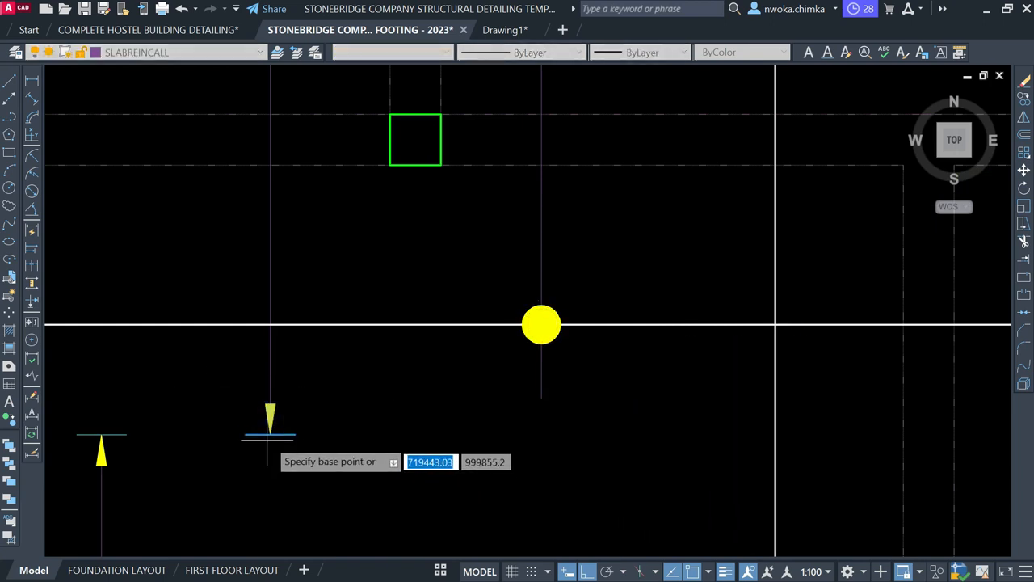
pyautogui.click(270, 434)
pyautogui.click(541, 398)
pyautogui.scroll(-5, 522, 461)
pyautogui.press('Escape')
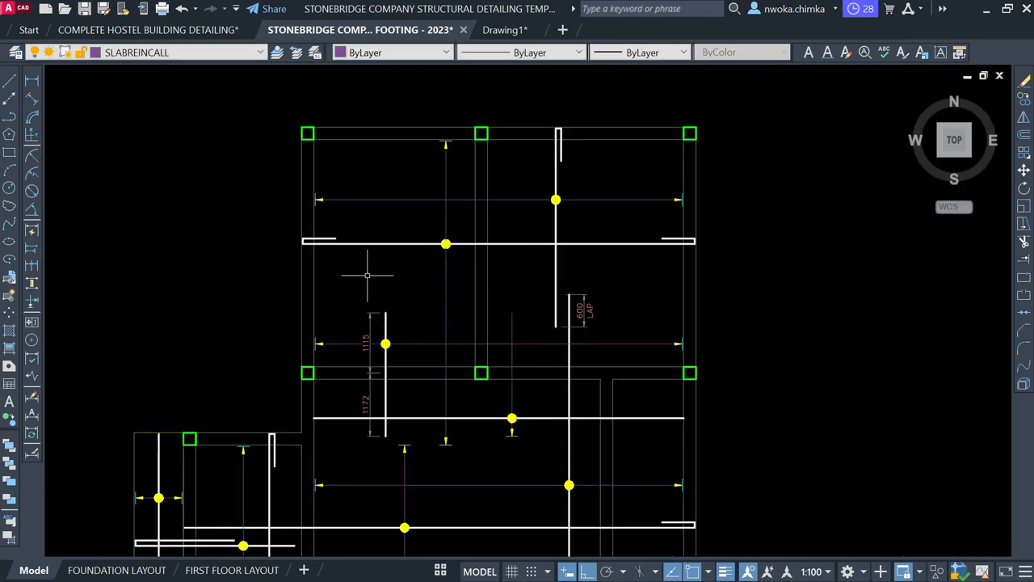
# Copy the upper arrowhead and end tick of the neighbouring long vertical distribution line to the upper end of the new one.
pyautogui.scroll(5, 445, 125)
pyautogui.click(384, 118)
pyautogui.click(555, 297)
pyautogui.press('space')
pyautogui.press('Escape')
pyautogui.click(369, 93)
pyautogui.click(526, 245)
pyautogui.press('space')
pyautogui.scroll(3, 465, 182)
pyautogui.click(459, 186)
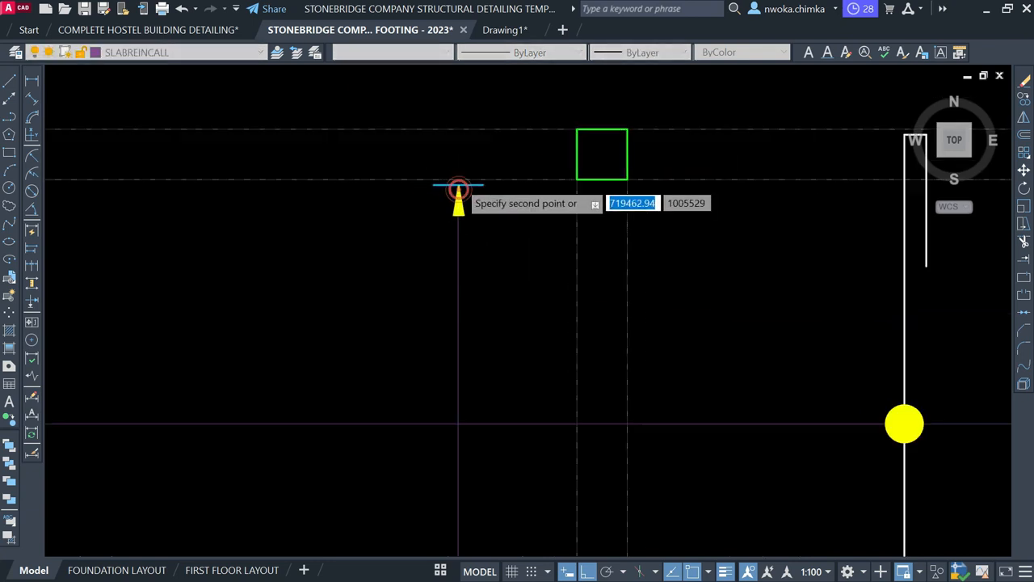
pyautogui.scroll(-4, 549, 288)
pyautogui.scroll(3, 533, 302)
pyautogui.click(434, 258)
pyautogui.press('space')
pyautogui.scroll(-2, 473, 232)
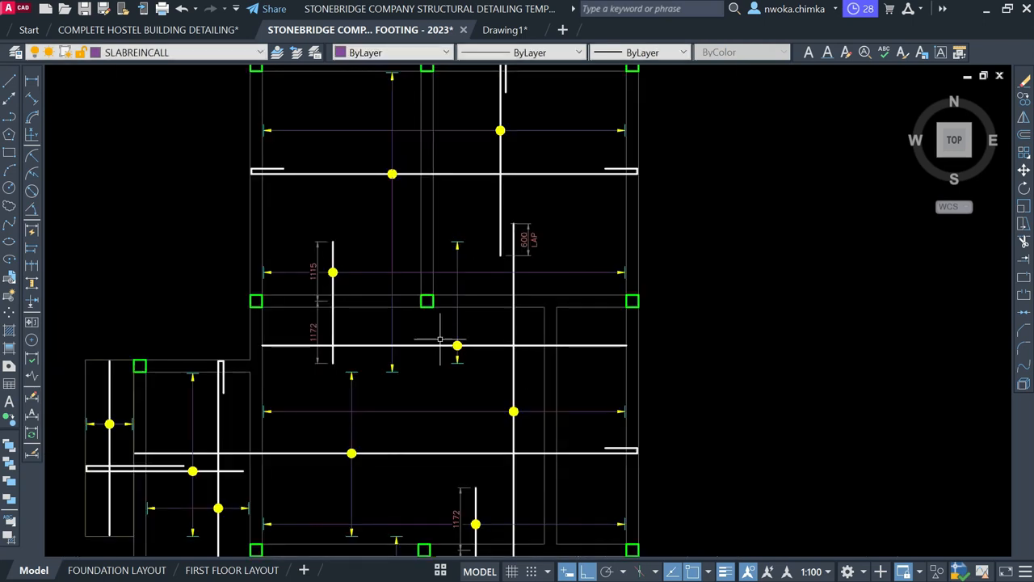
# Try to move the upper horizontal bar and its yellow dot vertically along their distribution line.
pyautogui.scroll(2, 440, 338)
pyautogui.scroll(2, 473, 346)
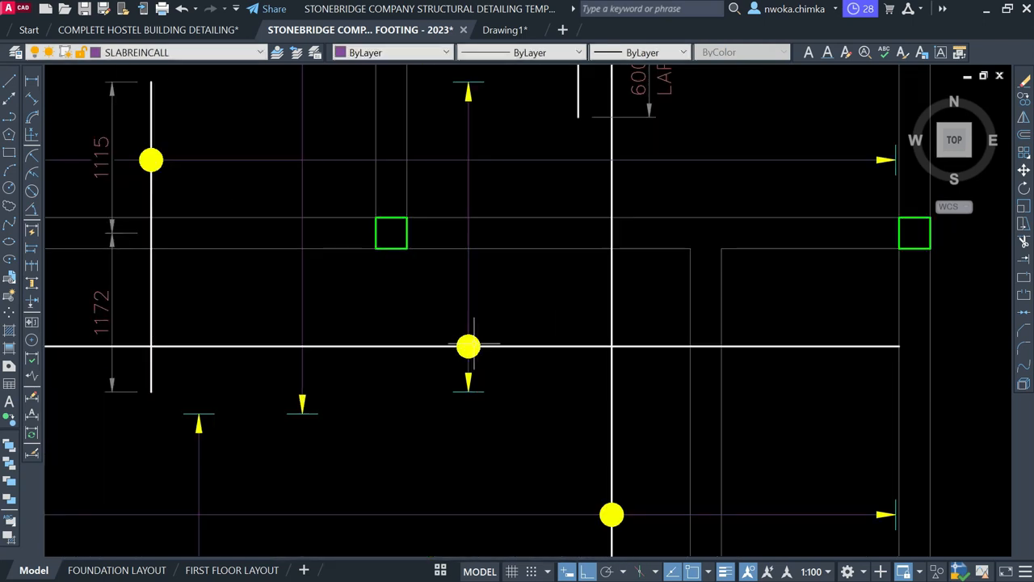
pyautogui.scroll(-2, 485, 334)
pyautogui.scroll(2, 485, 321)
pyautogui.click(498, 320)
pyautogui.click(479, 358)
pyautogui.write('nm')
pyautogui.press('Return')
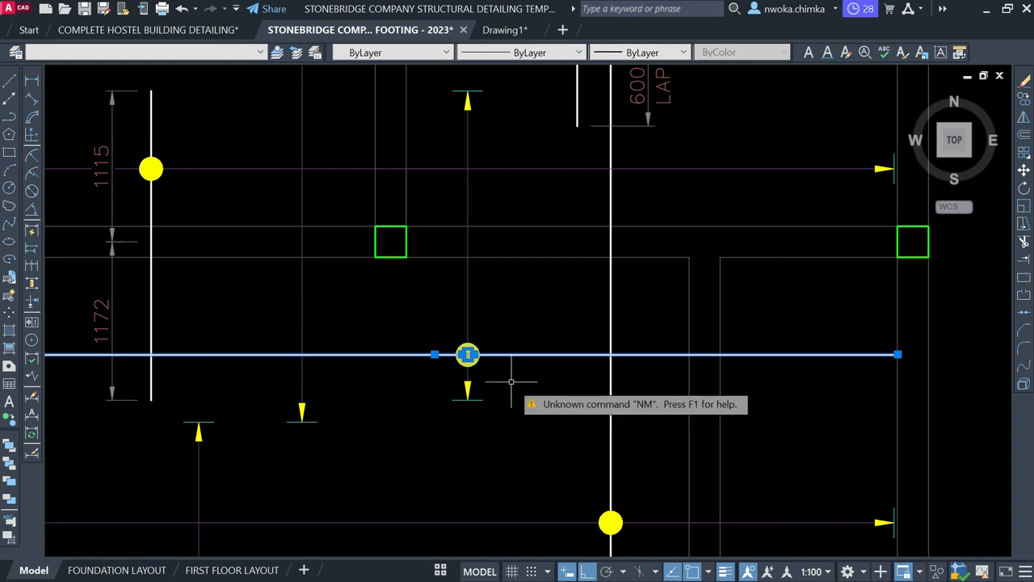
pyautogui.write('M')
pyautogui.press('Return')
pyautogui.click(517, 487)
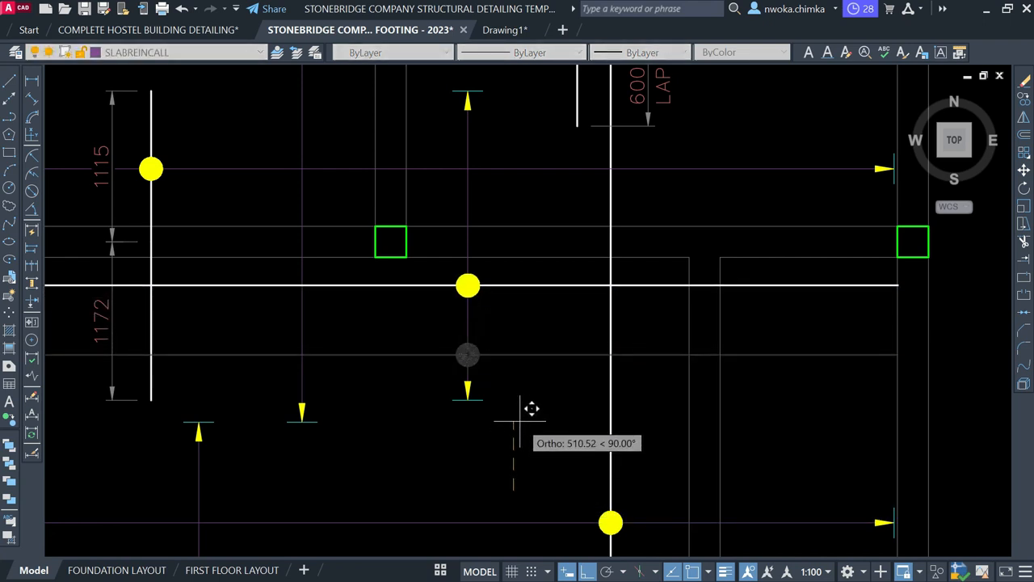
pyautogui.click(533, 489)
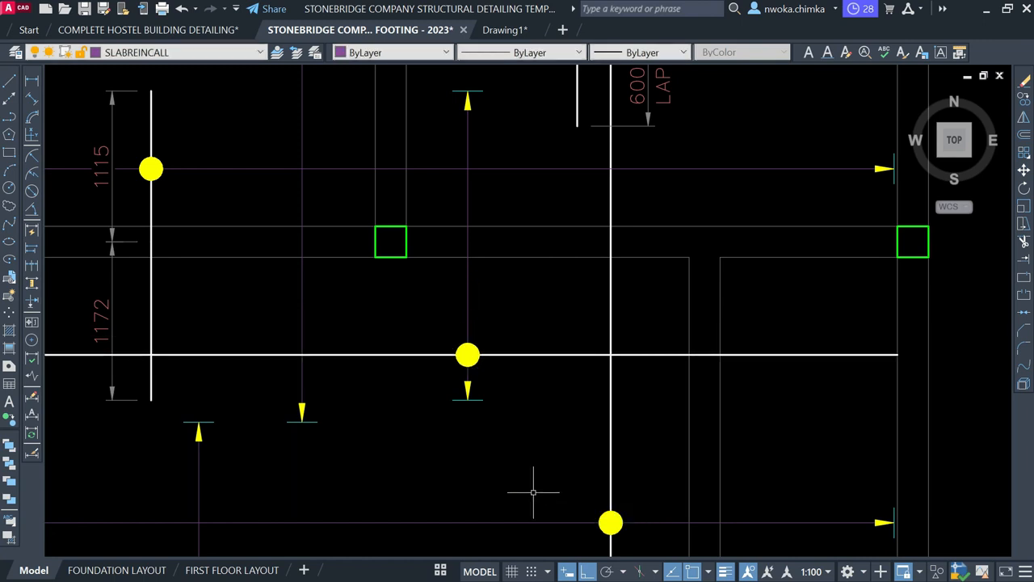
pyautogui.scroll(-2, 530, 392)
pyautogui.click(342, 219)
pyautogui.click(283, 226)
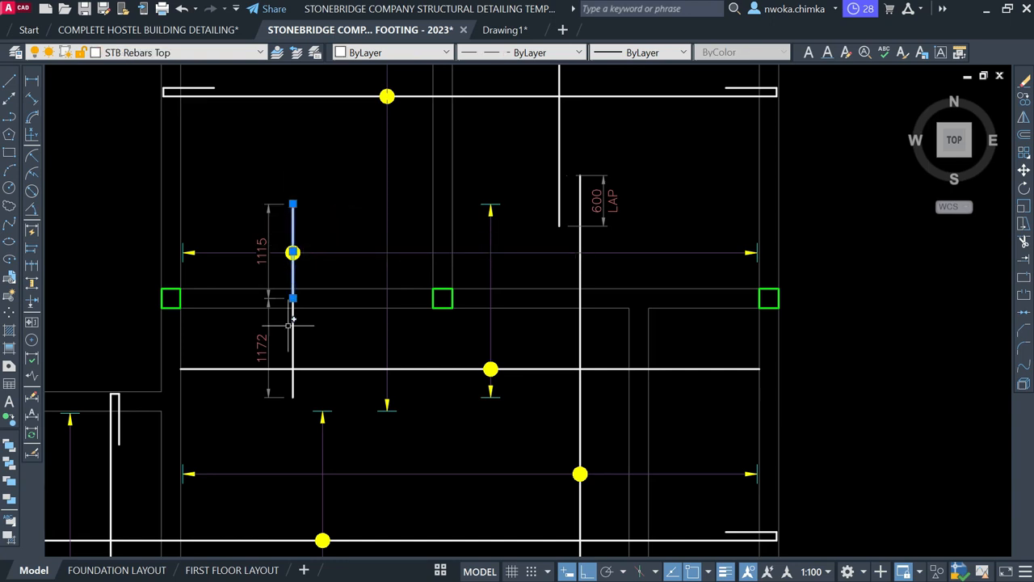
pyautogui.click(555, 354)
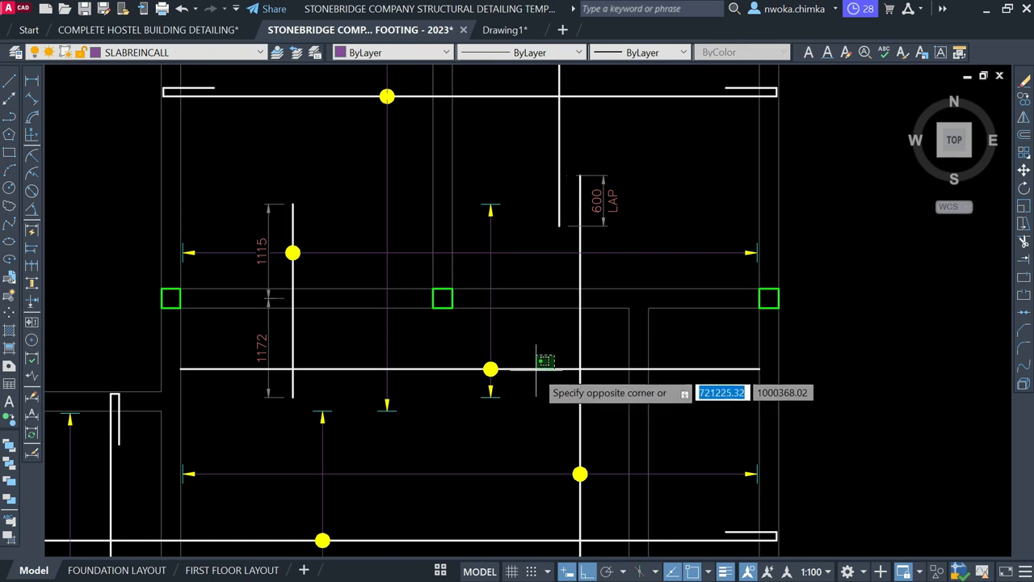
pyautogui.press('Escape')
pyautogui.click(346, 241)
pyautogui.click(275, 220)
pyautogui.press('Escape')
pyautogui.scroll(-5, 349, 210)
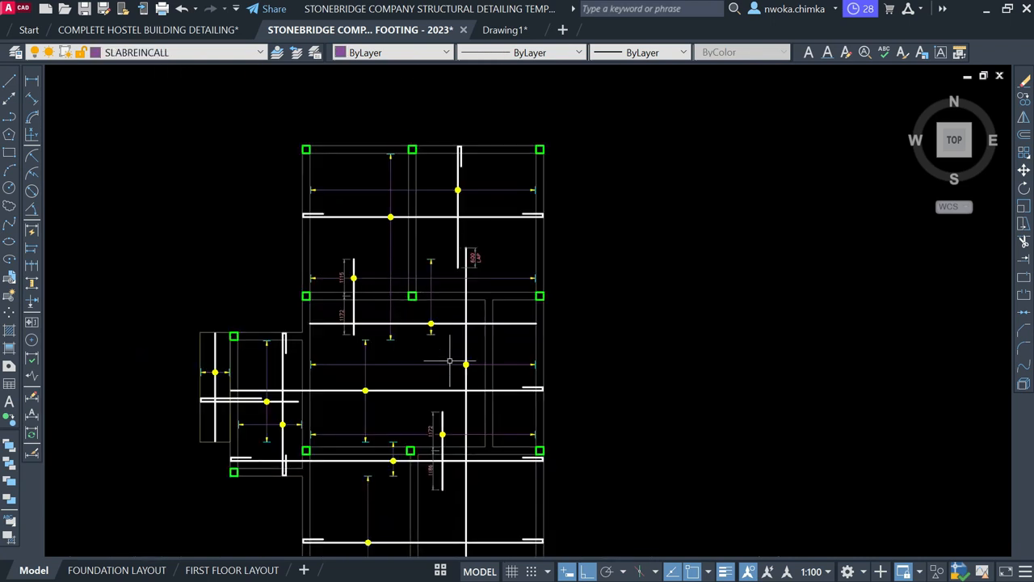
# Copy the new horizontal top bar straight down about 4810 mm so it crosses the lower short bar below its beam.
pyautogui.scroll(5, 424, 188)
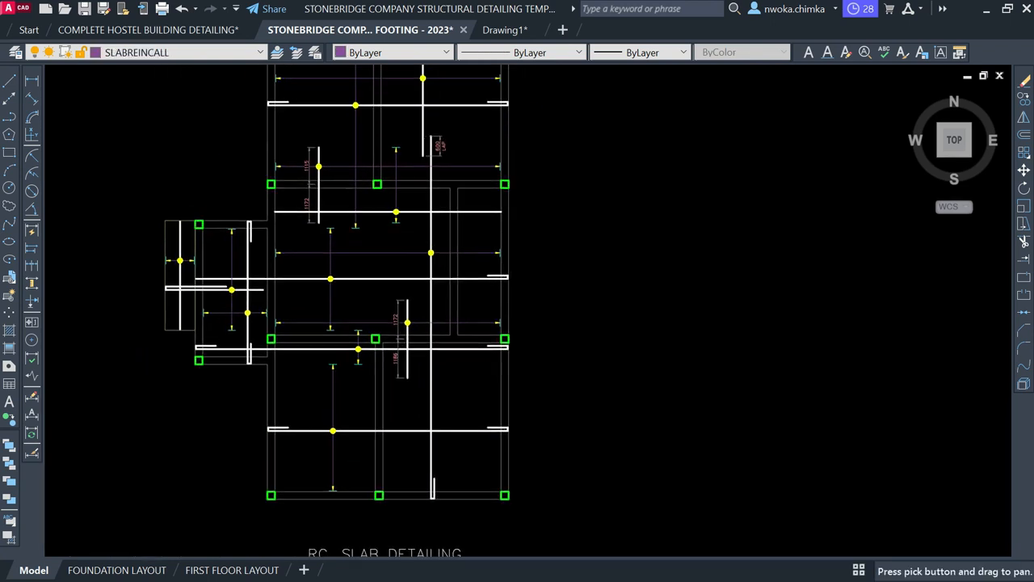
pyautogui.click(414, 259)
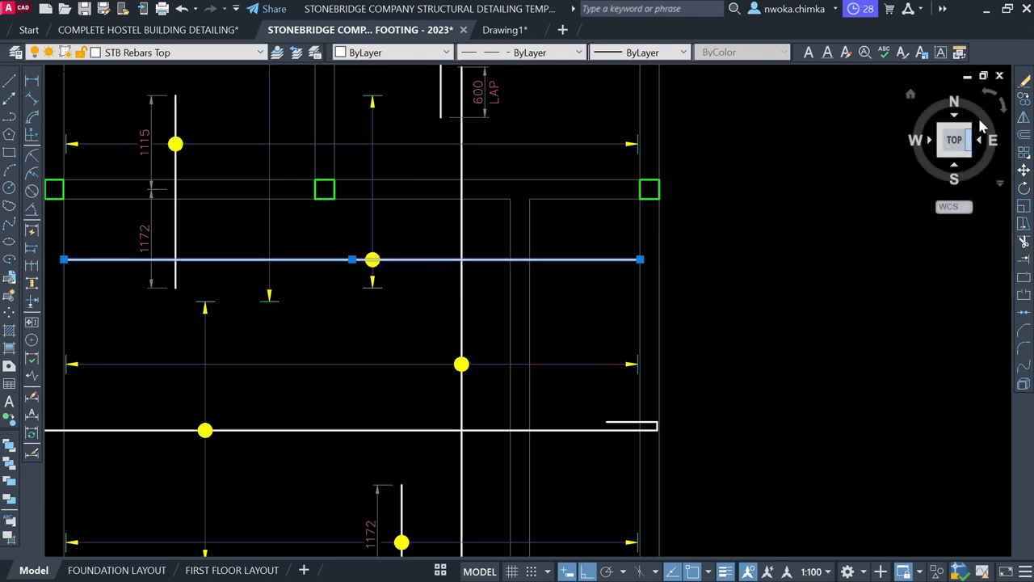
pyautogui.click(1023, 103)
pyautogui.scroll(-5, 691, 202)
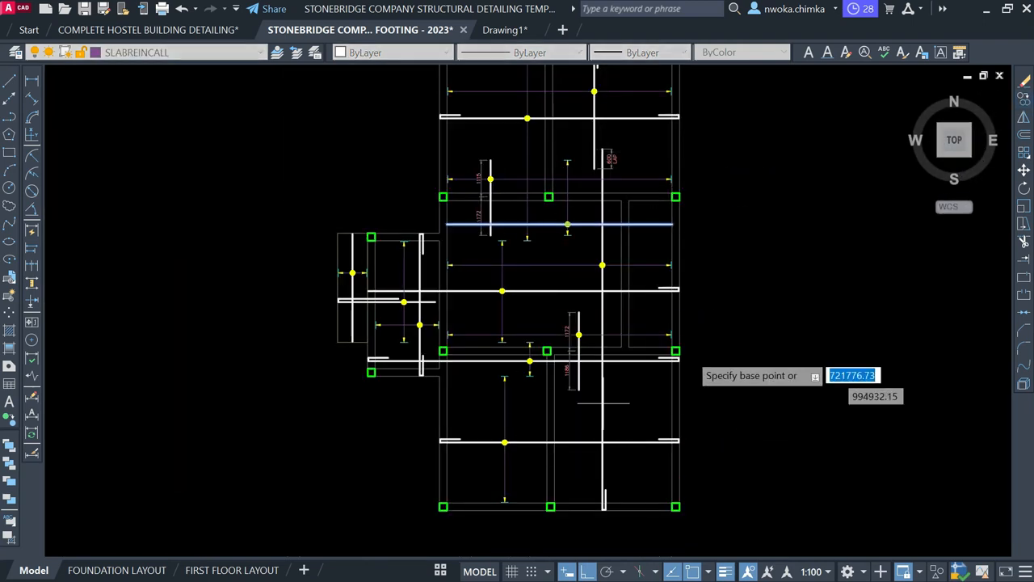
pyautogui.click(745, 243)
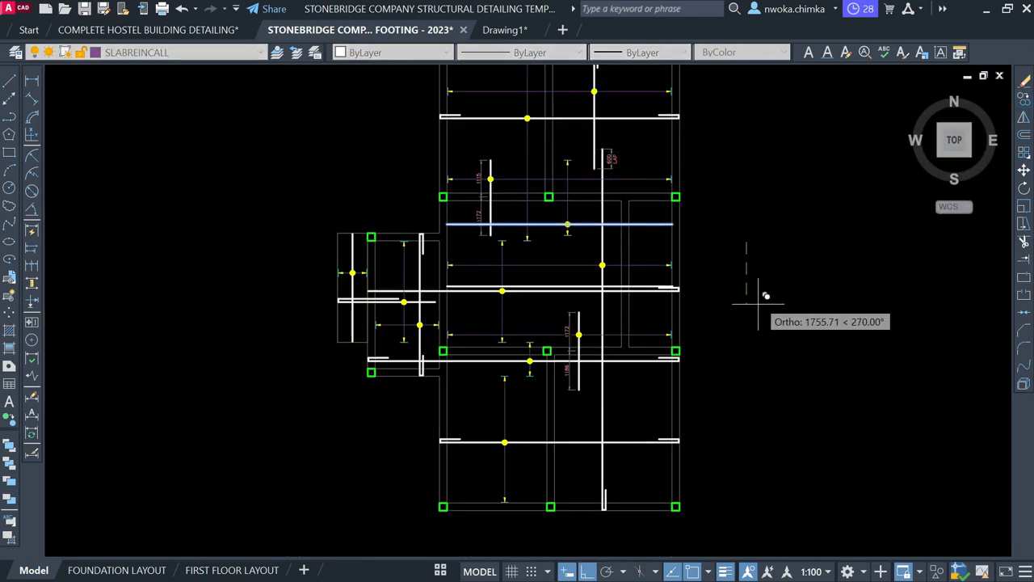
pyautogui.scroll(2, 775, 396)
pyautogui.click(775, 404)
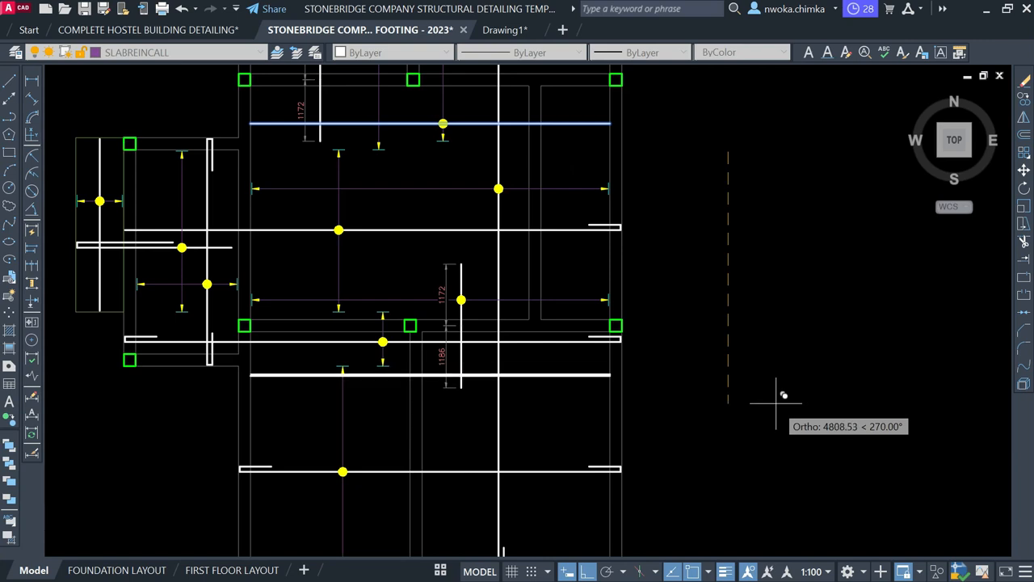
pyautogui.press('Escape')
# Draw a vertical distribution line across the copied horizontal bar, spanning level with the upper and lower ends of the lower short bar.
pyautogui.moveTo(508, 202); pyautogui.dragTo(498, 272, button='middle')
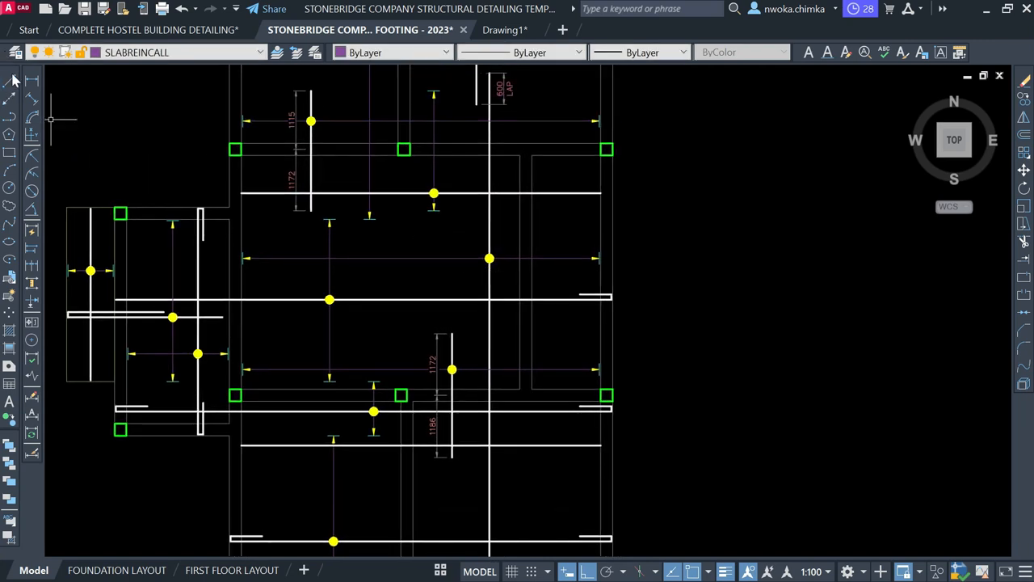
pyautogui.click(9, 80)
pyautogui.scroll(4, 477, 380)
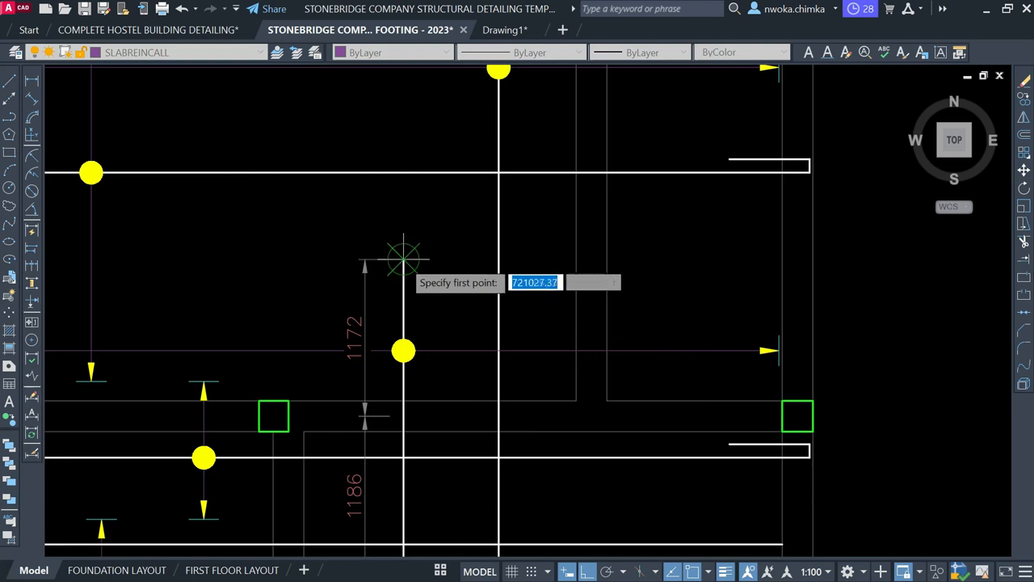
pyautogui.scroll(-2, 404, 259)
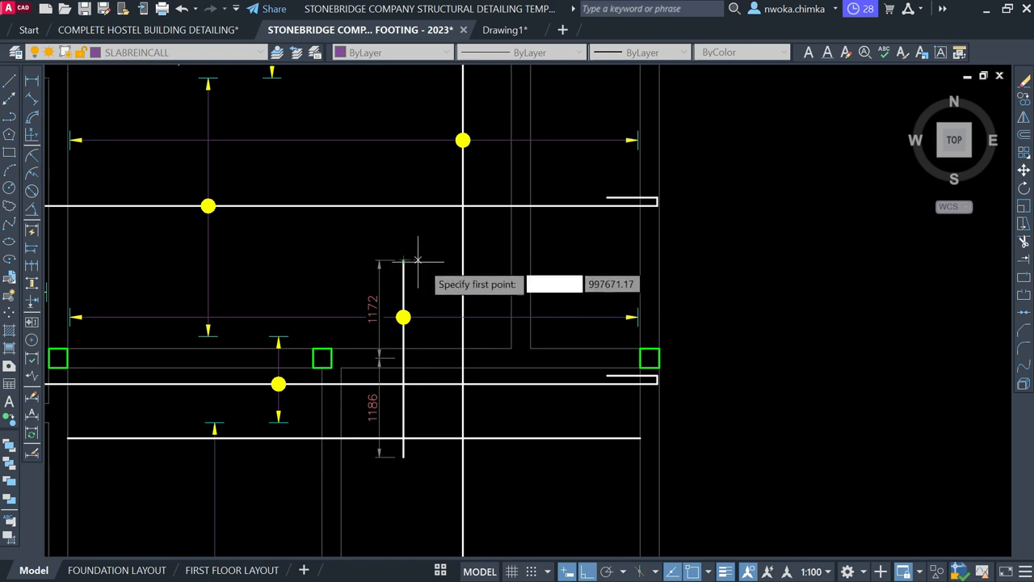
pyautogui.click(564, 260)
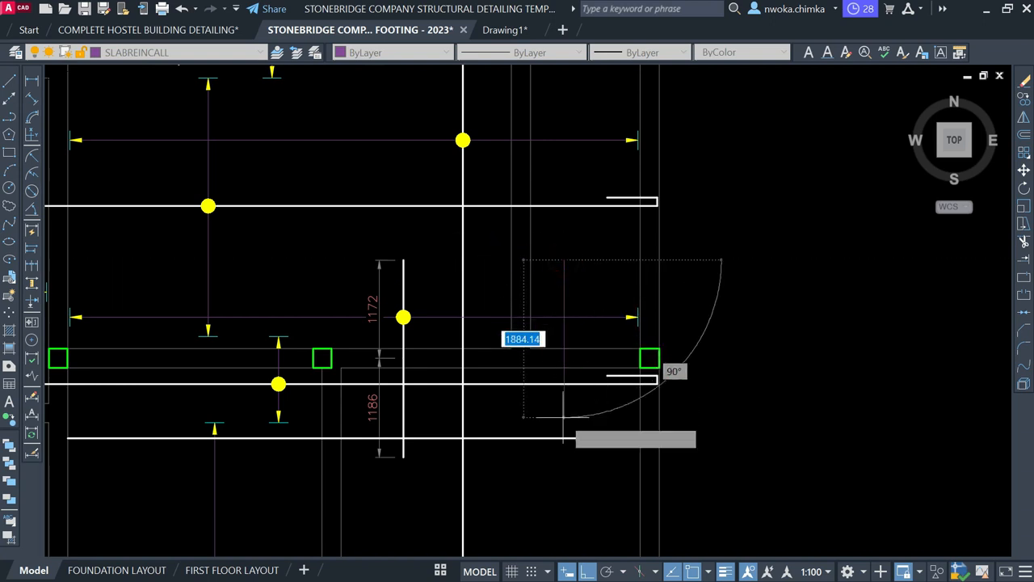
pyautogui.click(561, 453)
pyautogui.press('Escape')
# Copy the lower short bar's yellow dot from its centre to the intersection of the copied horizontal bar and its vertical distribution line.
pyautogui.scroll(2, 409, 323)
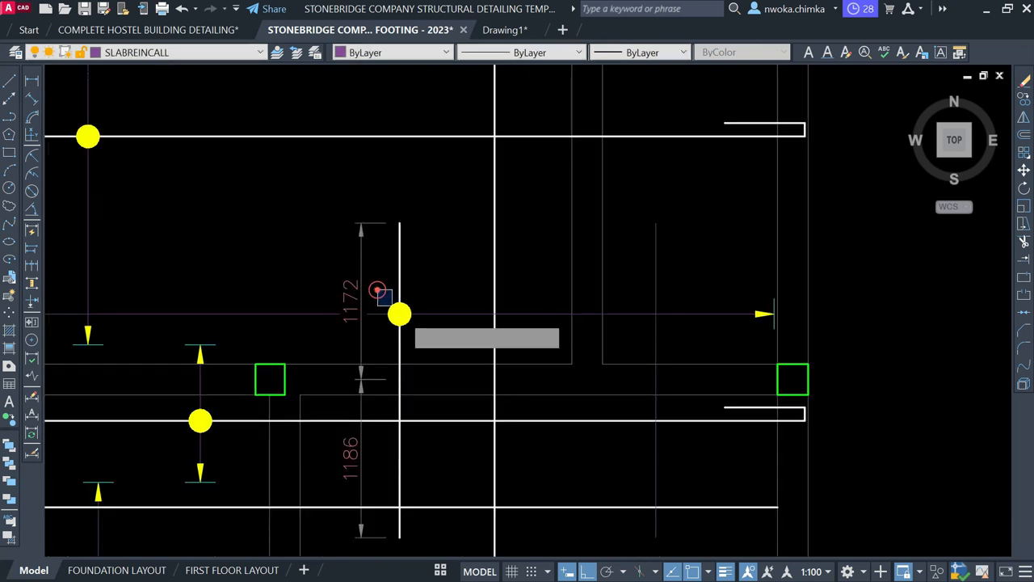
pyautogui.click(1025, 99)
pyautogui.scroll(4, 394, 339)
pyautogui.click(407, 279)
pyautogui.scroll(-3, 442, 235)
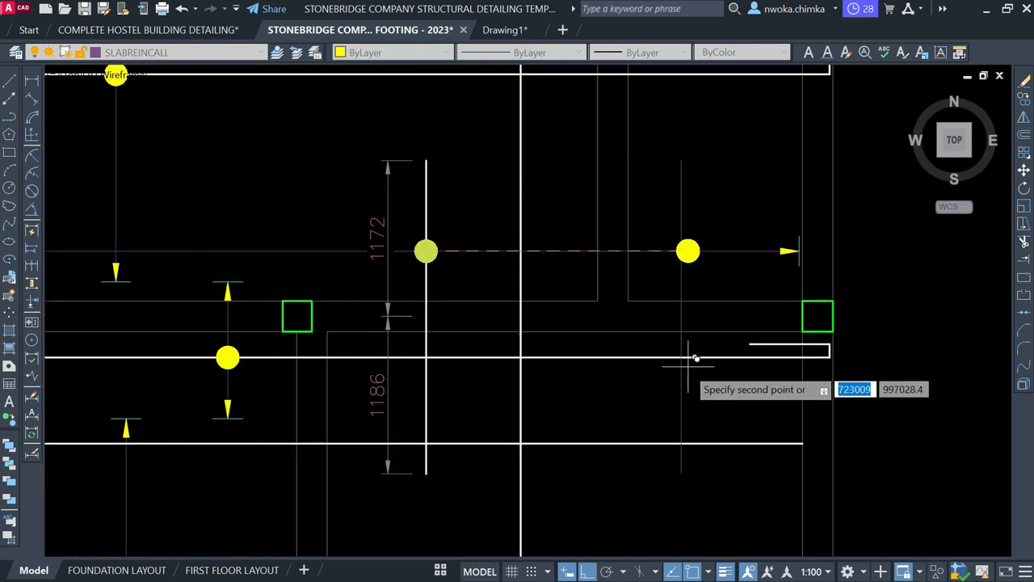
pyautogui.click(682, 443)
pyautogui.press('Escape')
# Copy the upper arrowhead and end tick of the bottom bay's vertical distribution line to the upper end of the new line.
pyautogui.scroll(-4, 538, 336)
pyautogui.scroll(6, 550, 388)
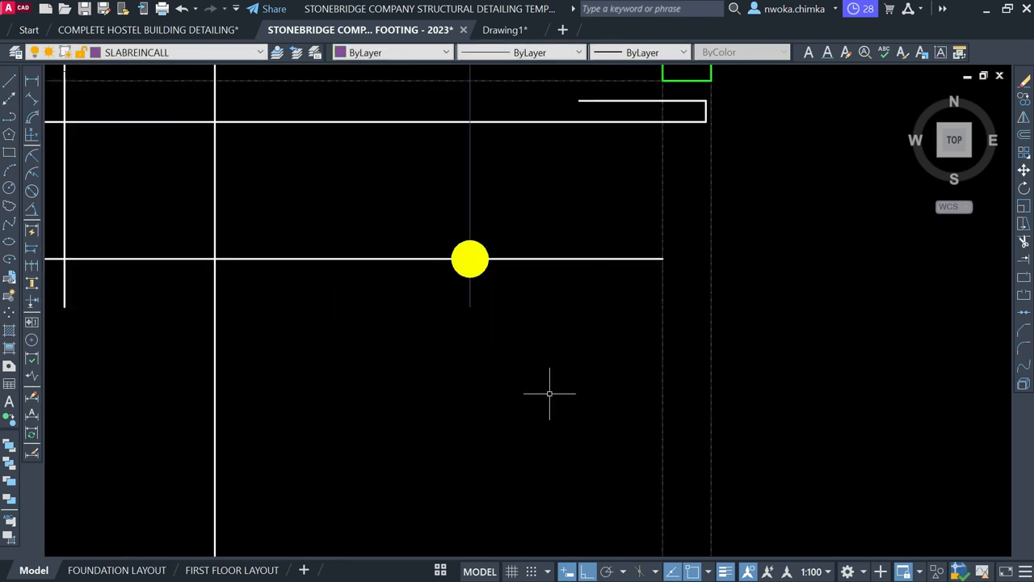
pyautogui.scroll(-5, 554, 387)
pyautogui.scroll(4, 452, 315)
pyautogui.scroll(-2, 461, 343)
pyautogui.scroll(4, 460, 343)
pyautogui.click(440, 361)
pyautogui.click(515, 413)
pyautogui.press('space')
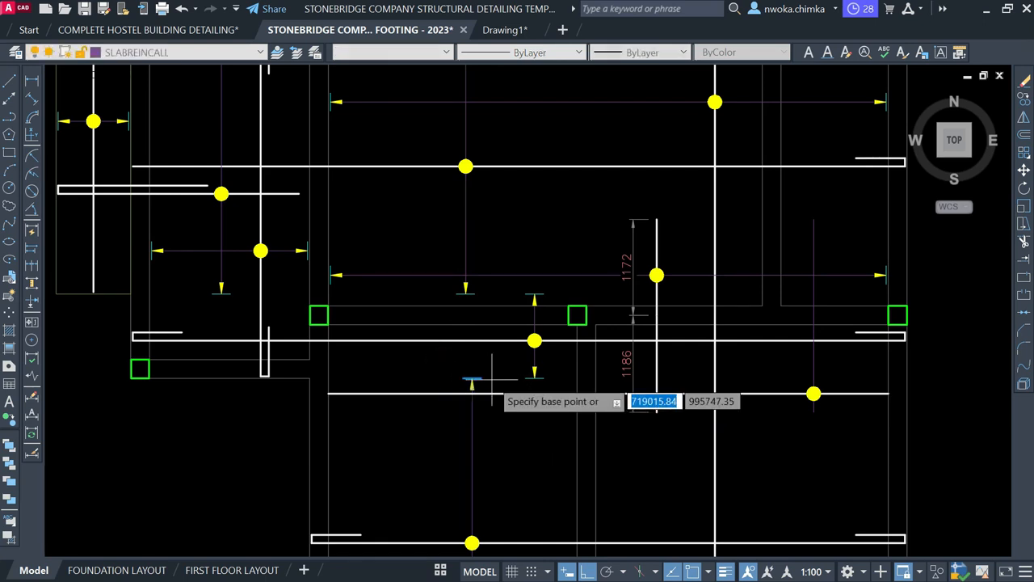
pyautogui.scroll(6, 474, 377)
pyautogui.click(452, 397)
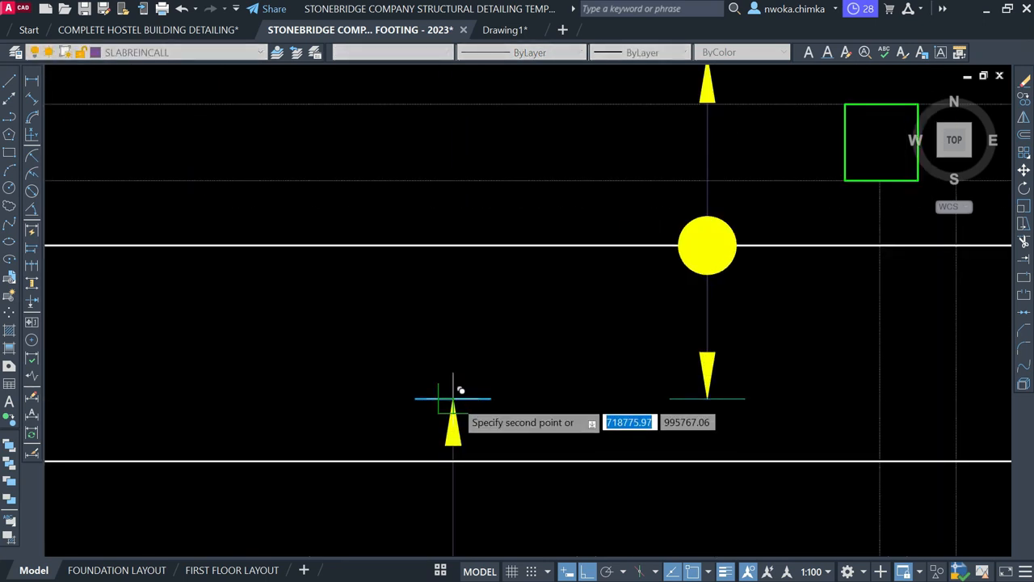
pyautogui.scroll(-4, 457, 392)
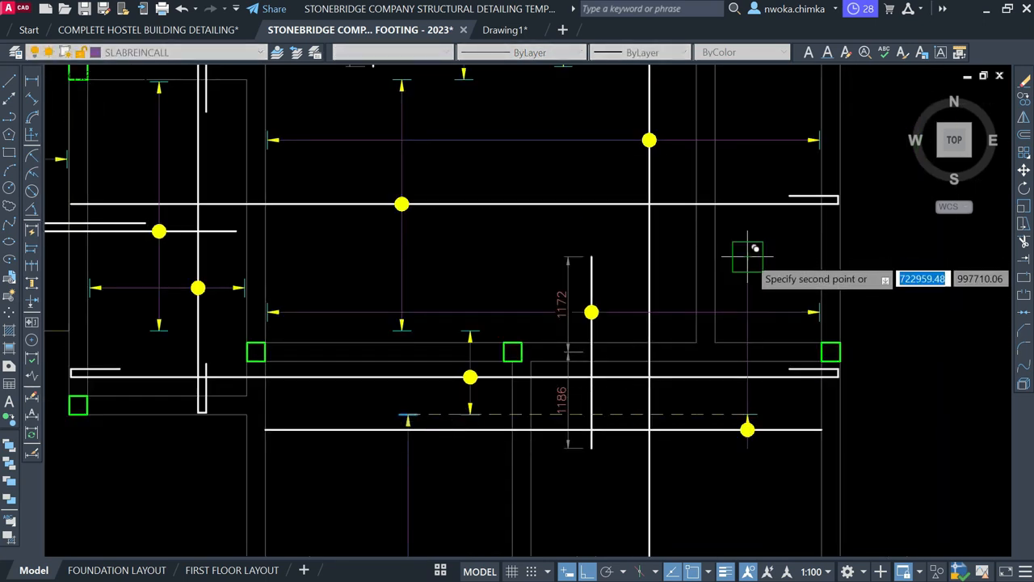
pyautogui.scroll(-4, 538, 179)
pyautogui.press('Escape')
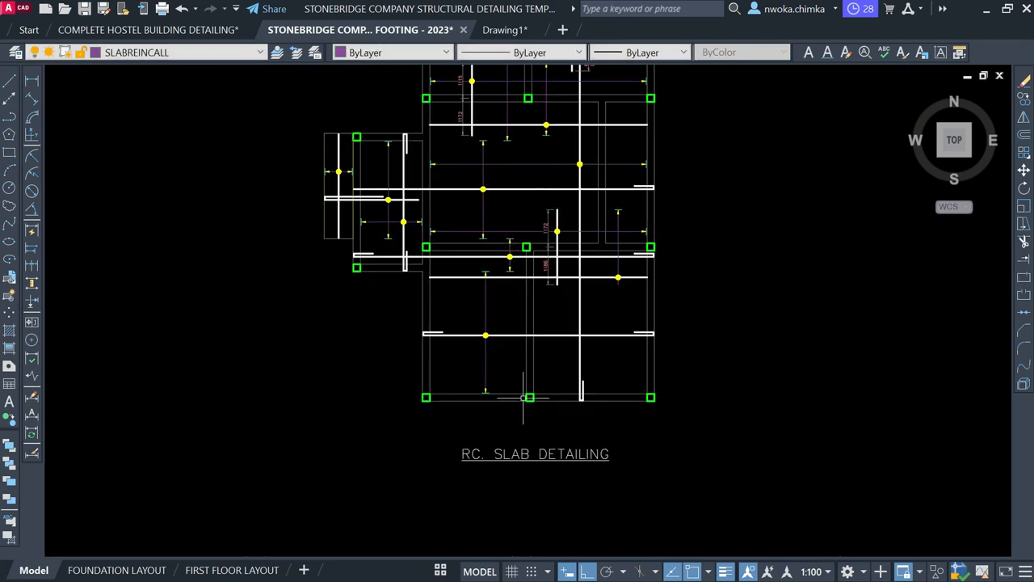
# Copy the lower arrowhead and end tick of the bottom bay's vertical distribution line to the lower end of the new line.
pyautogui.scroll(4, 489, 404)
pyautogui.click(446, 340)
pyautogui.click(535, 377)
pyautogui.press('Return')
pyautogui.scroll(6, 485, 367)
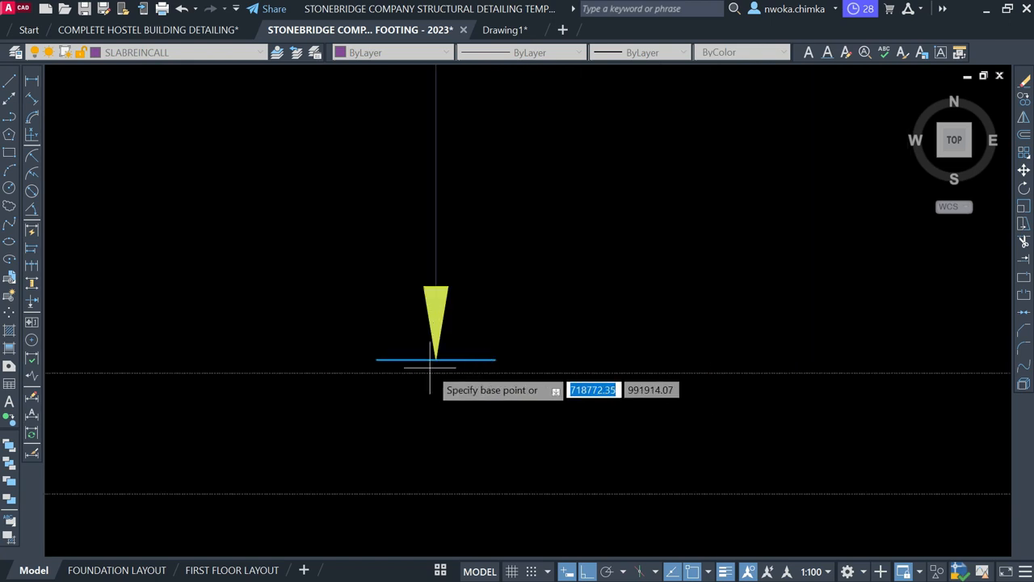
pyautogui.click(437, 360)
pyautogui.scroll(-5, 428, 359)
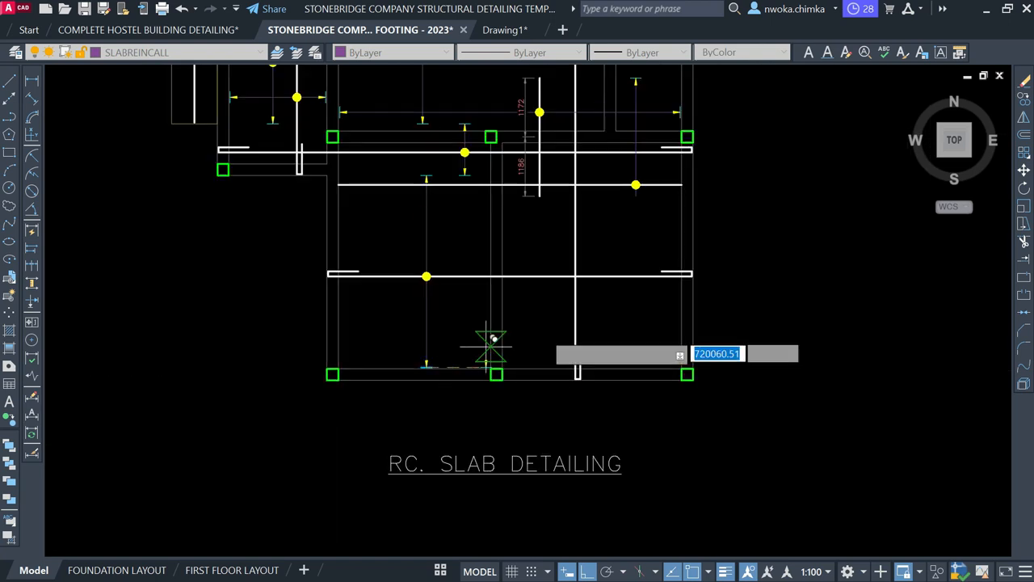
pyautogui.scroll(5, 627, 183)
pyautogui.scroll(1, 620, 190)
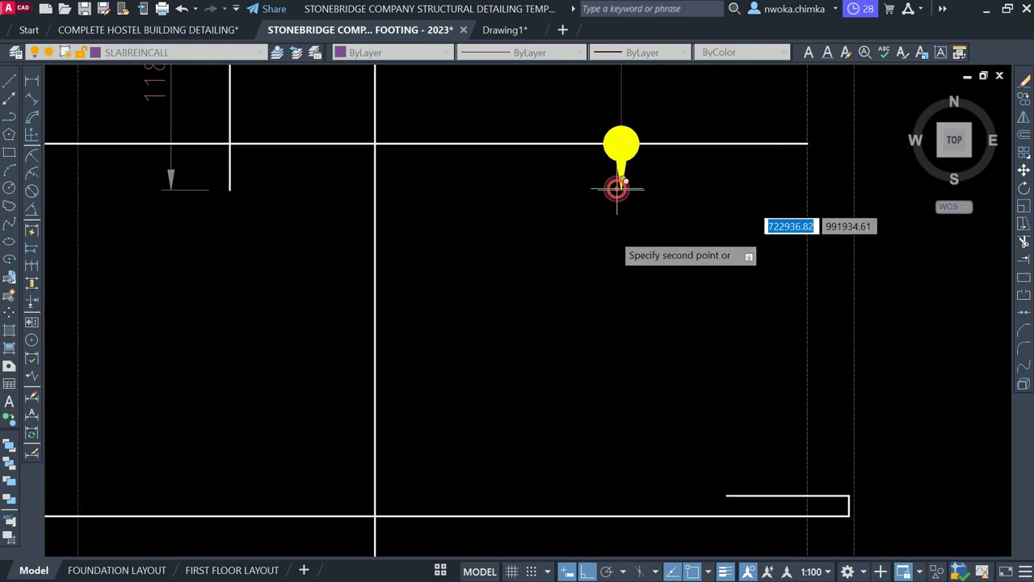
pyautogui.click(618, 189)
# Move the lower copied horizontal bar and its yellow dot slightly upward, clear of the arrowhead at the distribution line's lower end.
pyautogui.scroll(-2, 590, 343)
pyautogui.scroll(2, 598, 256)
pyautogui.scroll(2, 603, 267)
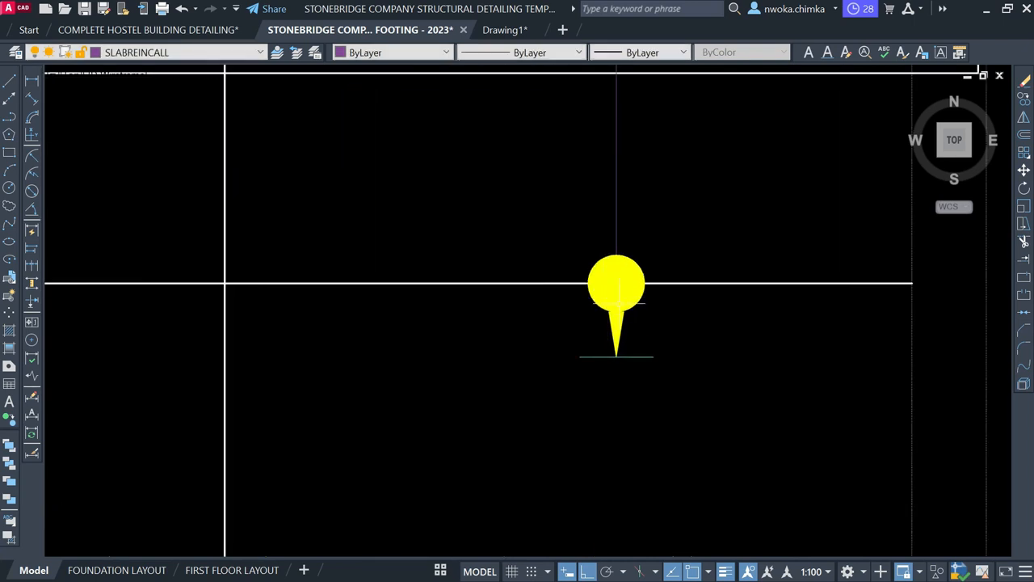
pyautogui.click(670, 245)
pyautogui.click(640, 301)
pyautogui.scroll(-5, 547, 332)
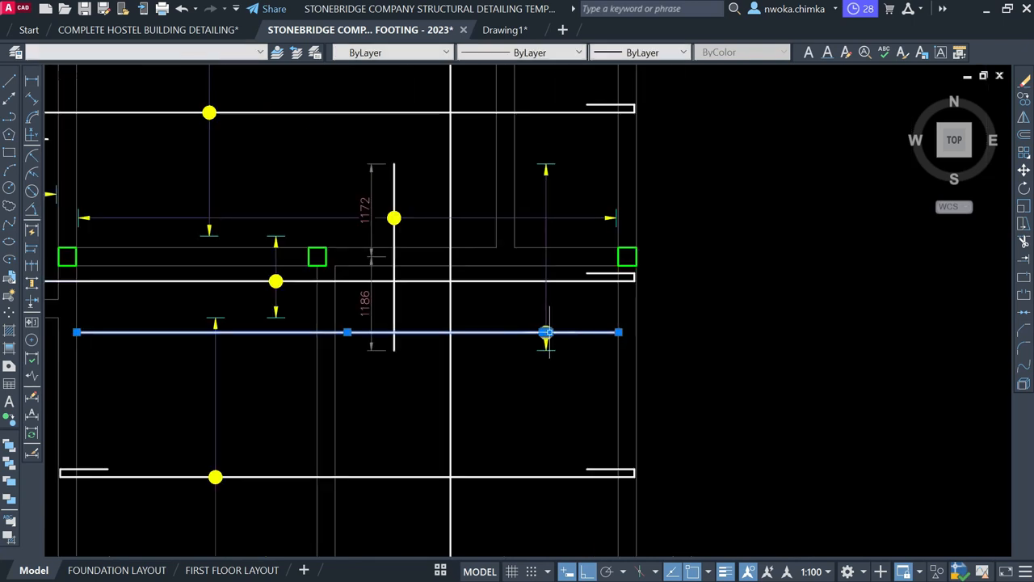
pyautogui.scroll(2, 547, 333)
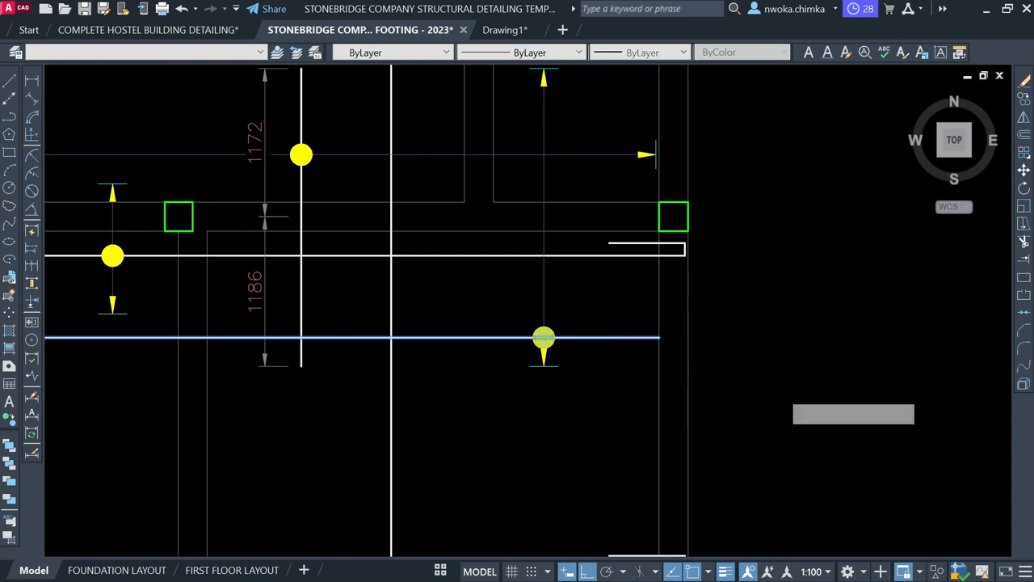
pyautogui.write('m')
pyautogui.press('space')
pyautogui.click(856, 407)
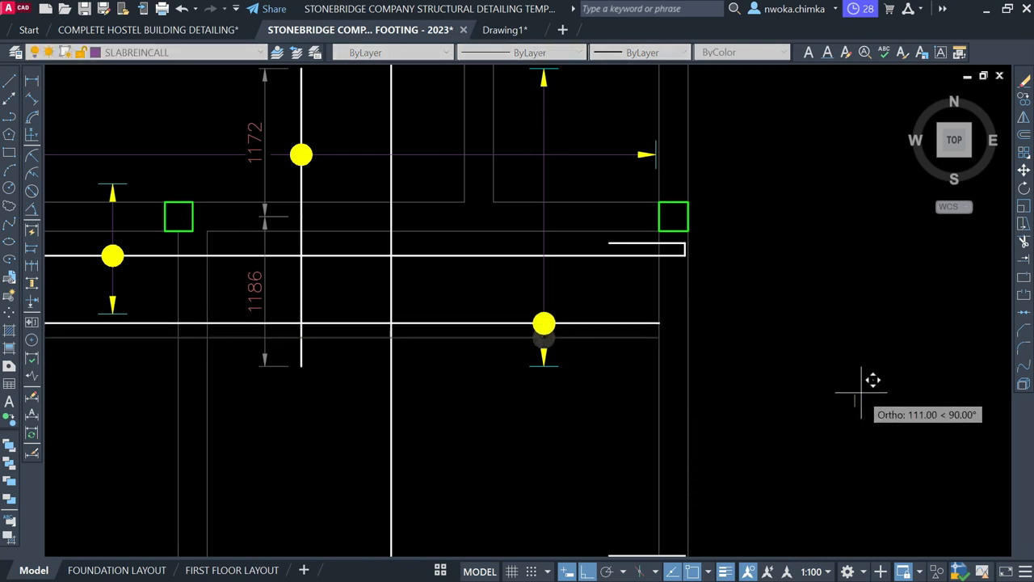
pyautogui.click(865, 388)
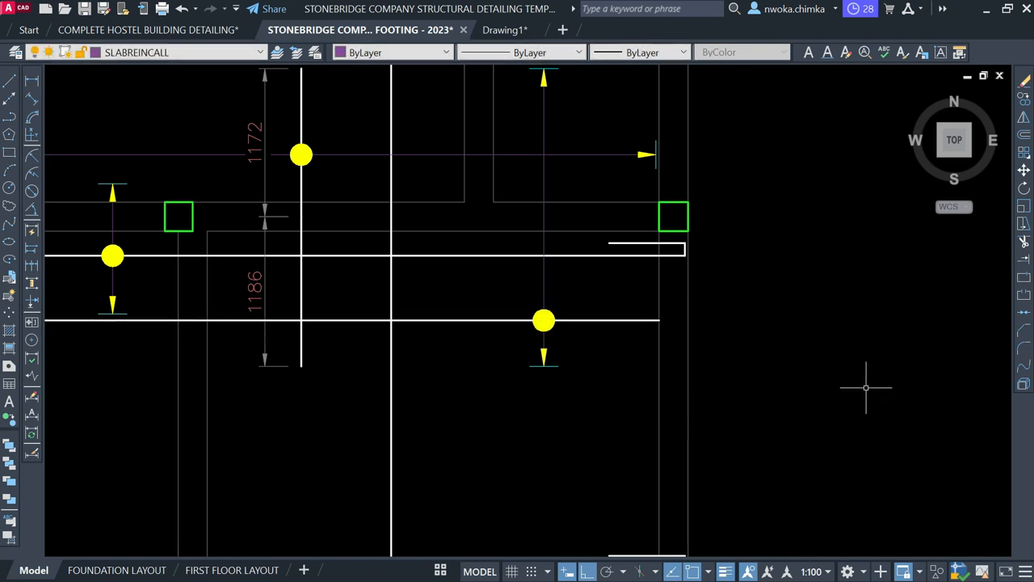
pyautogui.scroll(-3, 877, 385)
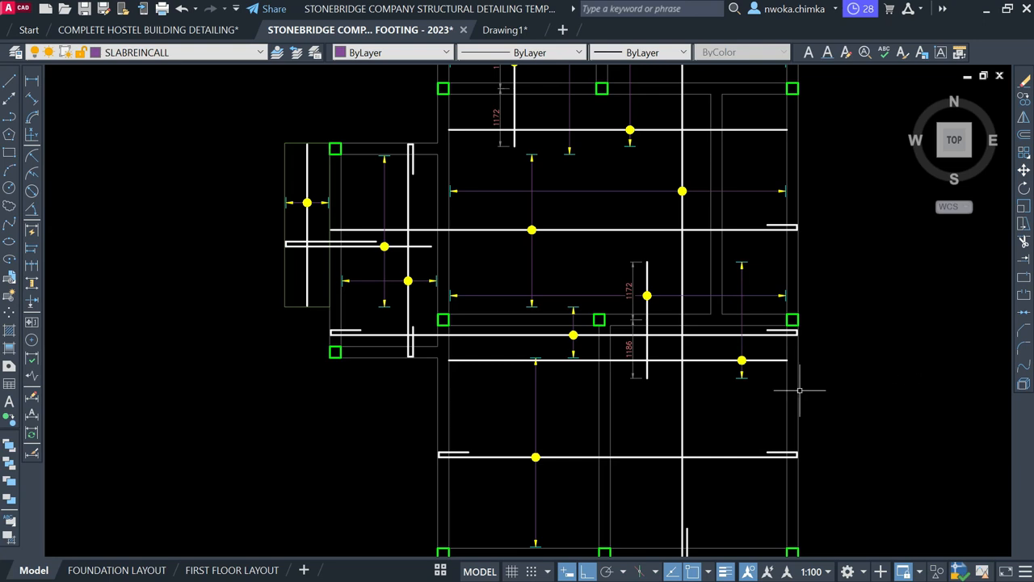
pyautogui.scroll(2, 742, 355)
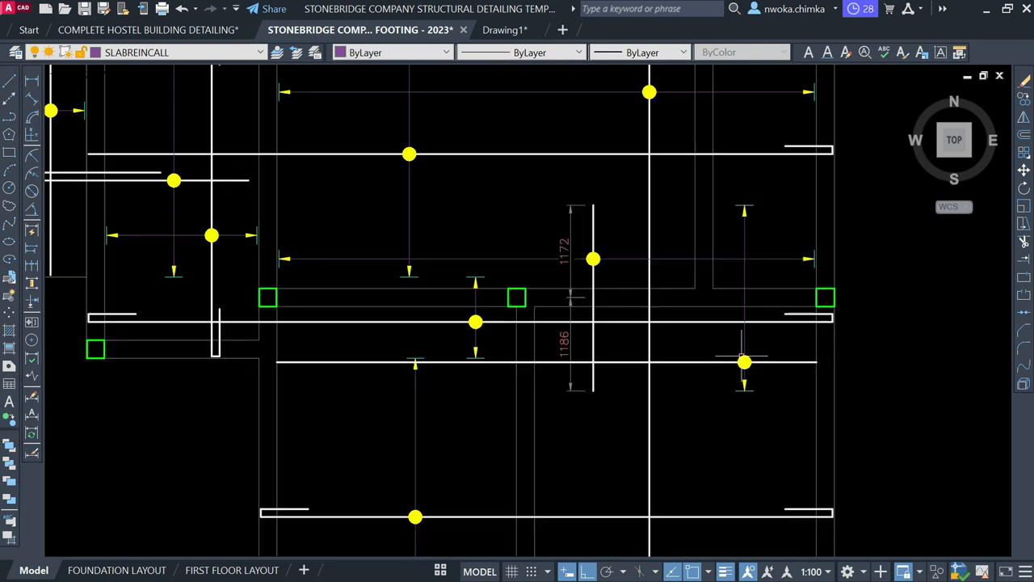
# Check which layers the short vertical bar, the plain horizontal bar and the hooked bar along the lower beam are on.
pyautogui.click(548, 184)
pyautogui.click(628, 415)
pyautogui.press('Escape')
pyautogui.click(793, 362)
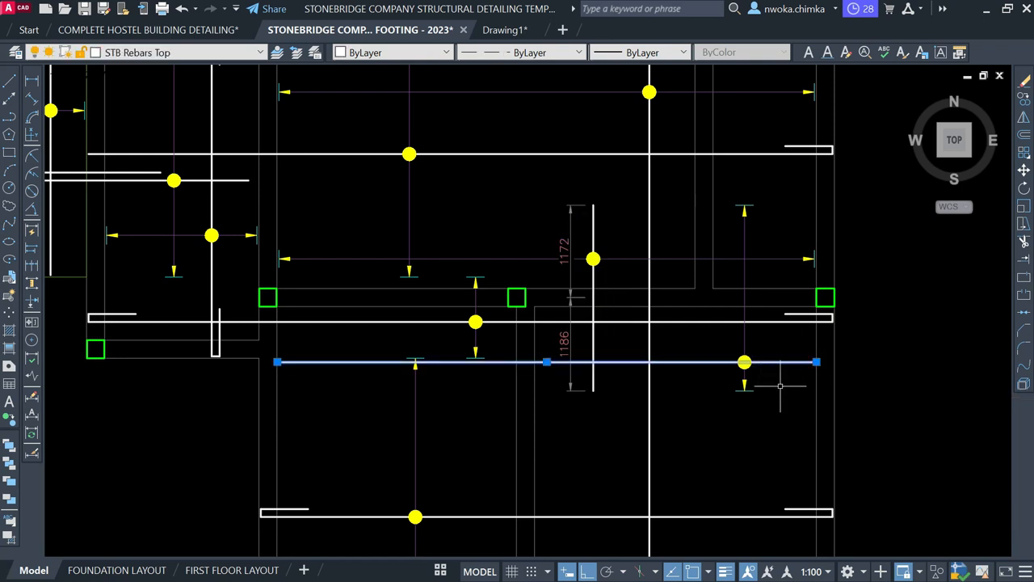
pyautogui.click(669, 355)
pyautogui.click(669, 374)
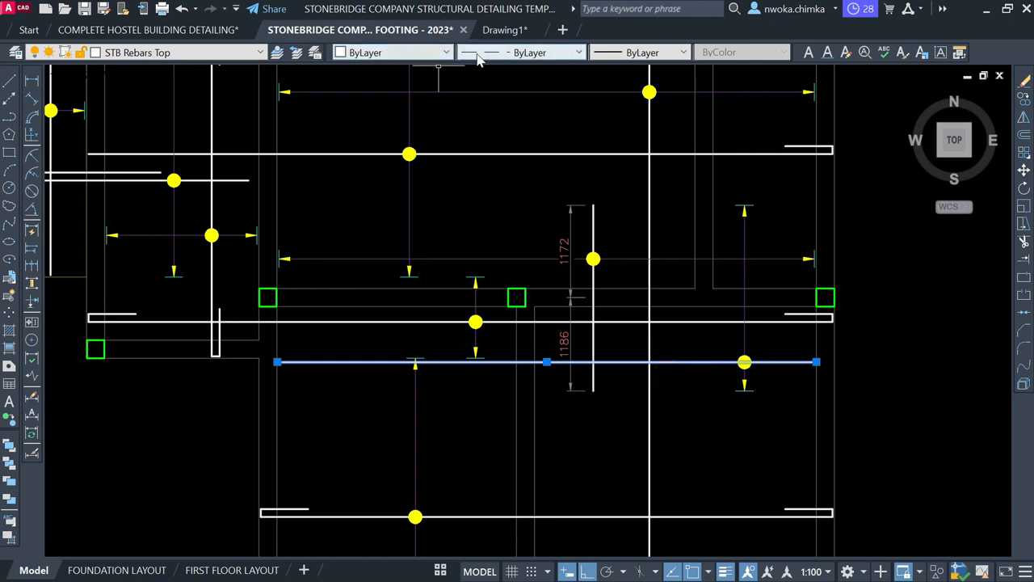
pyautogui.press('Escape')
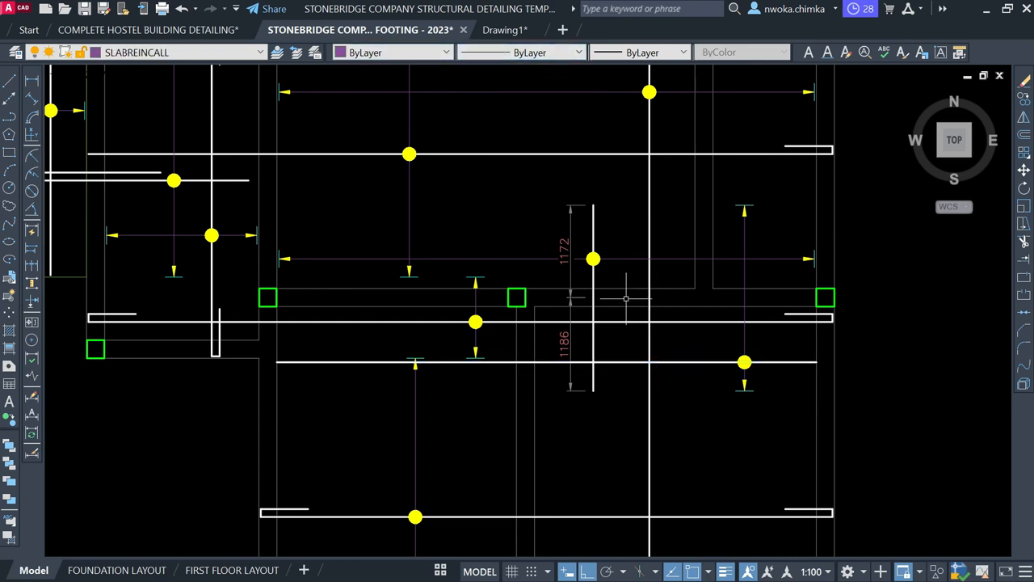
pyautogui.click(691, 321)
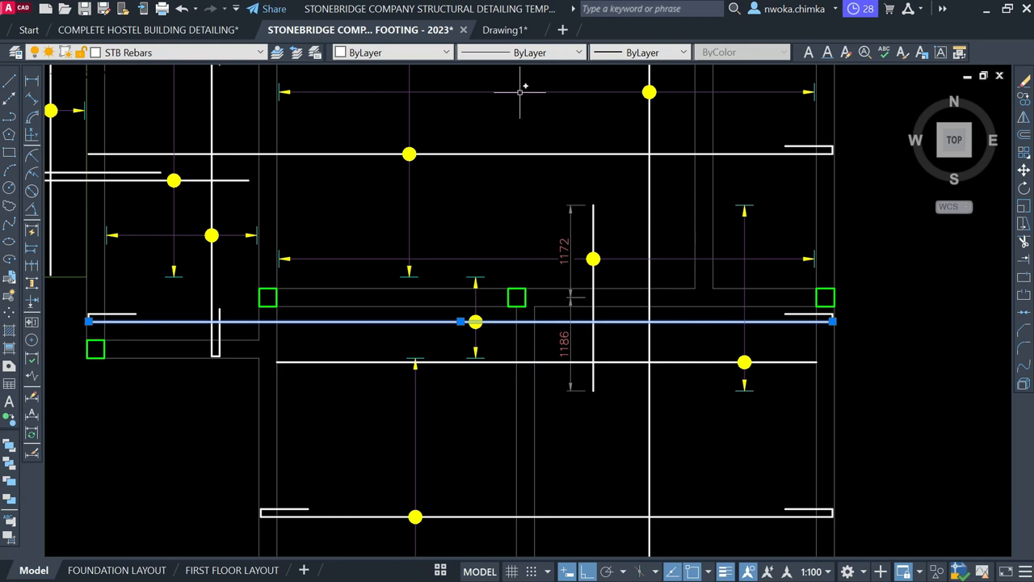
pyautogui.press('Escape')
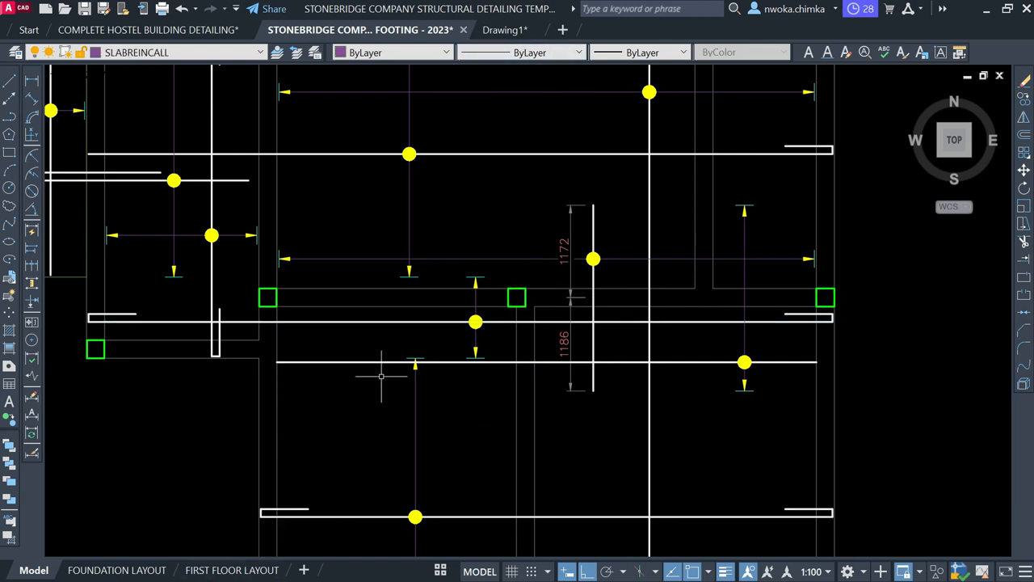
# Examine the bar call-out labels, their leader lines and Section A in the finished slab detailing sheet.
pyautogui.scroll(-4, 428, 323)
pyautogui.moveTo(469, 273); pyautogui.dragTo(447, 345, button='middle')
pyautogui.moveTo(355, 251); pyautogui.dragTo(375, 286, button='middle')
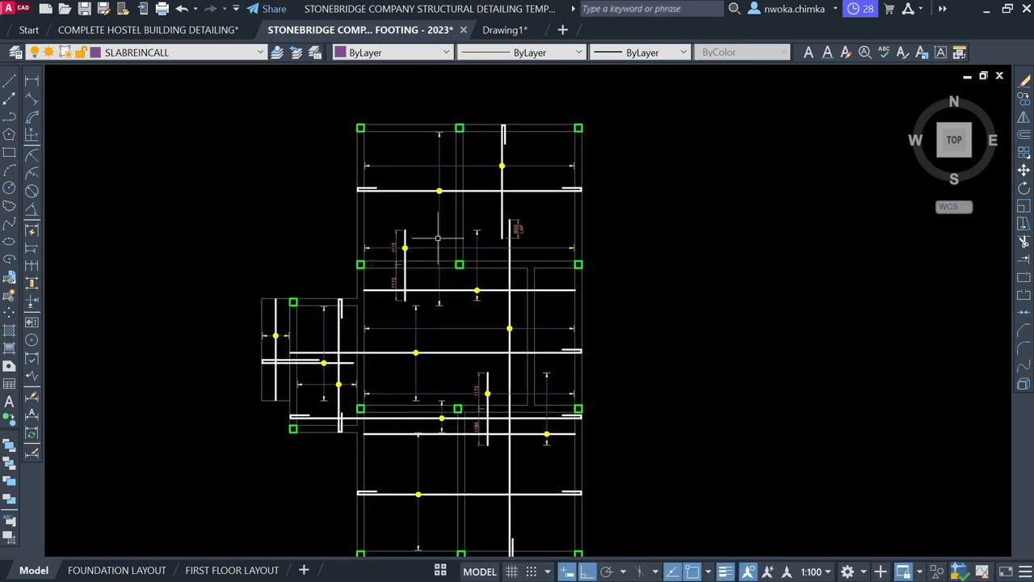
pyautogui.moveTo(372, 248); pyautogui.dragTo(571, 273, button='middle')
pyautogui.scroll(-3, 460, 286)
pyautogui.moveTo(460, 286); pyautogui.dragTo(778, 278, button='middle')
pyautogui.scroll(6, 161, 415)
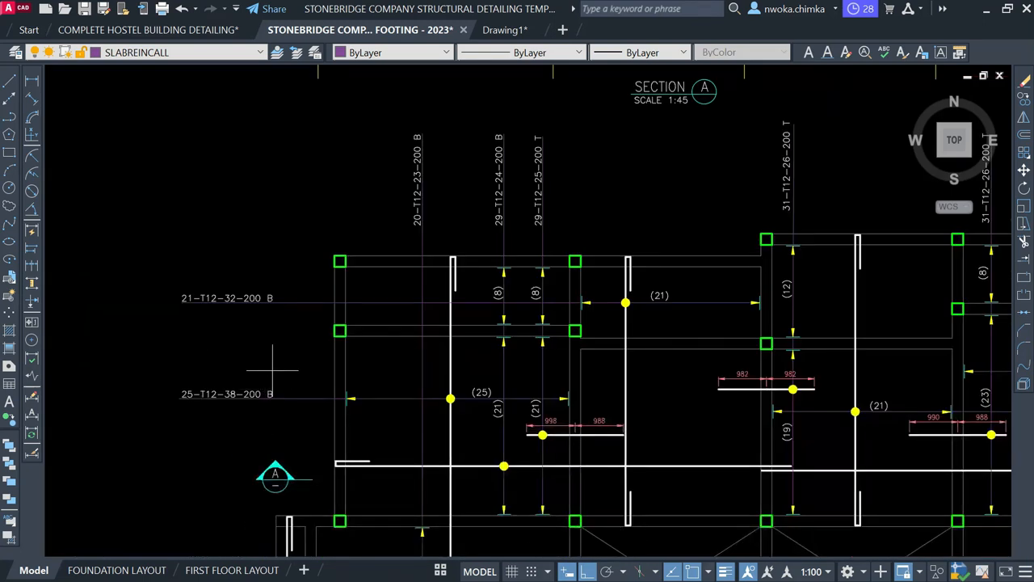
pyautogui.click(257, 397)
pyautogui.press('Escape')
pyautogui.scroll(4, 238, 382)
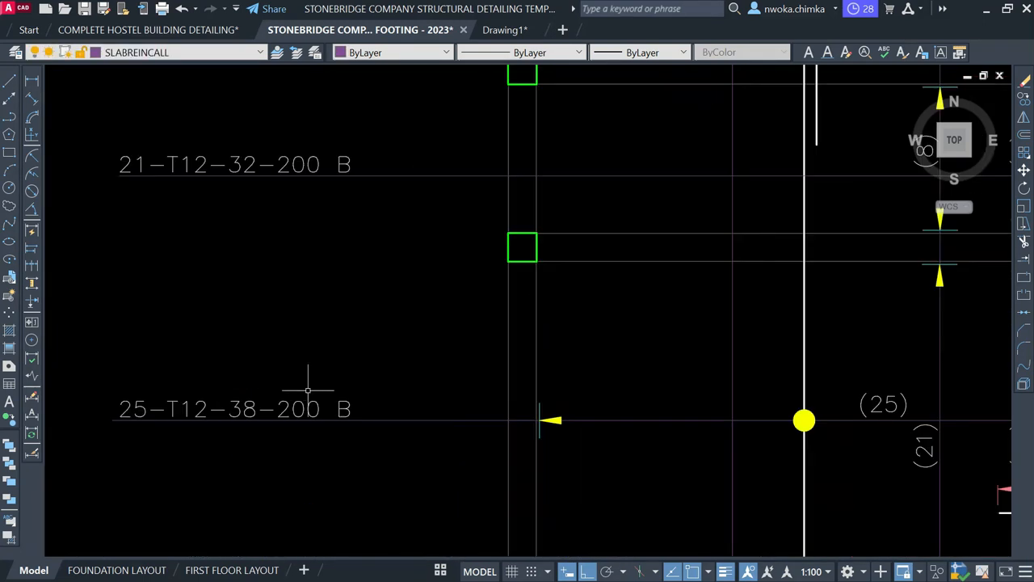
pyautogui.scroll(-10, 390, 426)
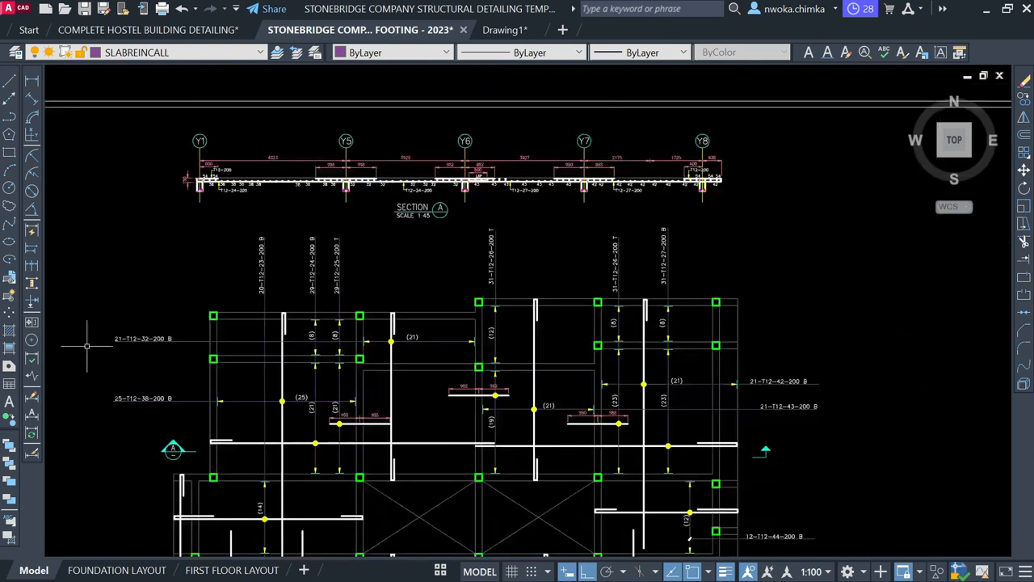
pyautogui.scroll(6, 194, 339)
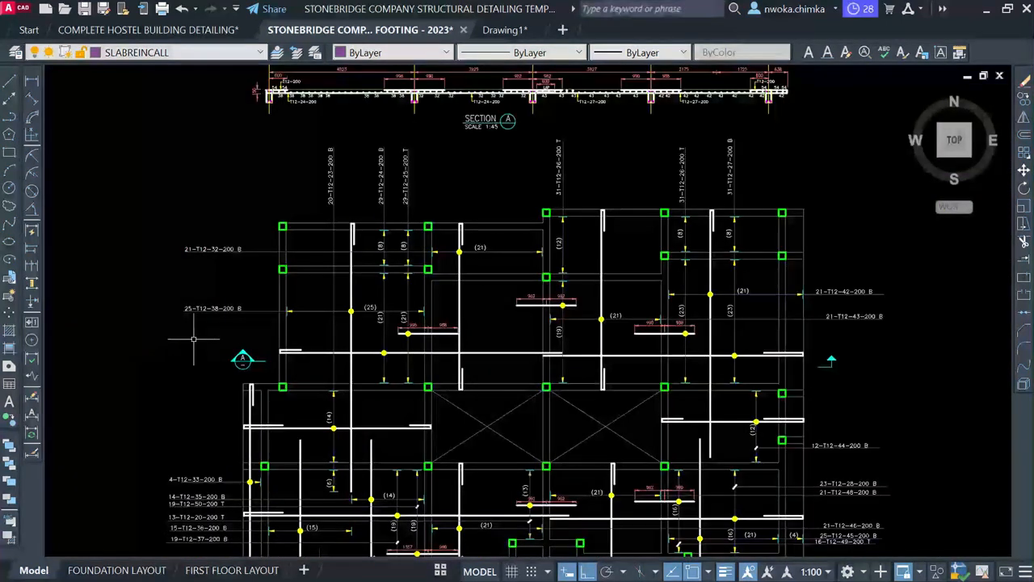
pyautogui.moveTo(245, 260); pyautogui.dragTo(205, 483, button='middle')
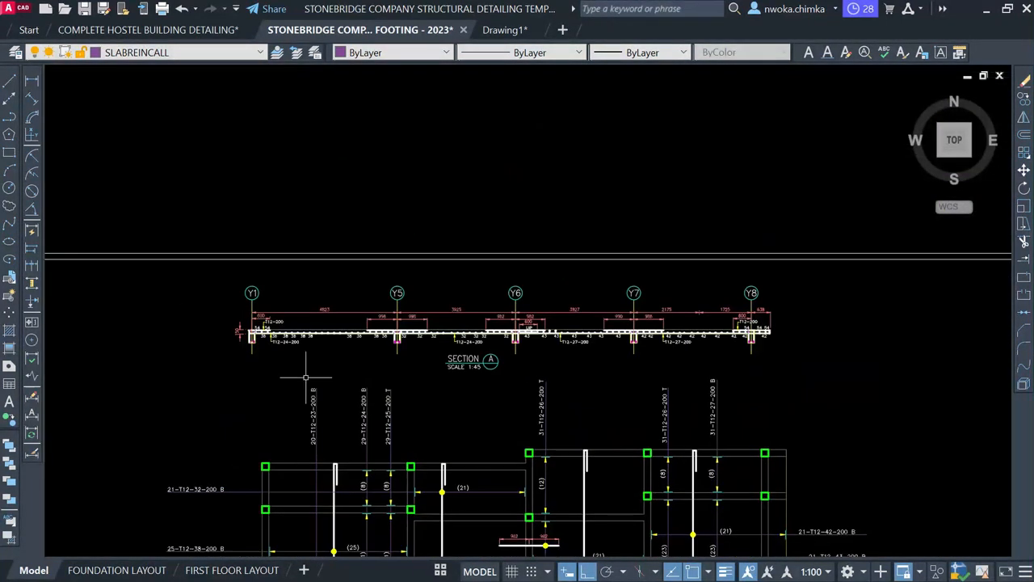
pyautogui.scroll(-6, 323, 307)
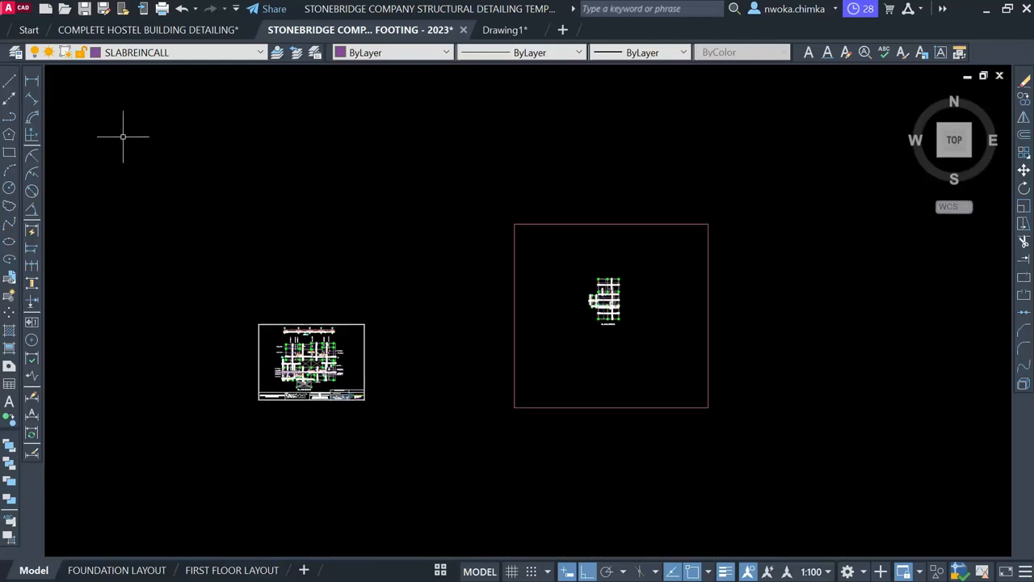
pyautogui.click(11, 82)
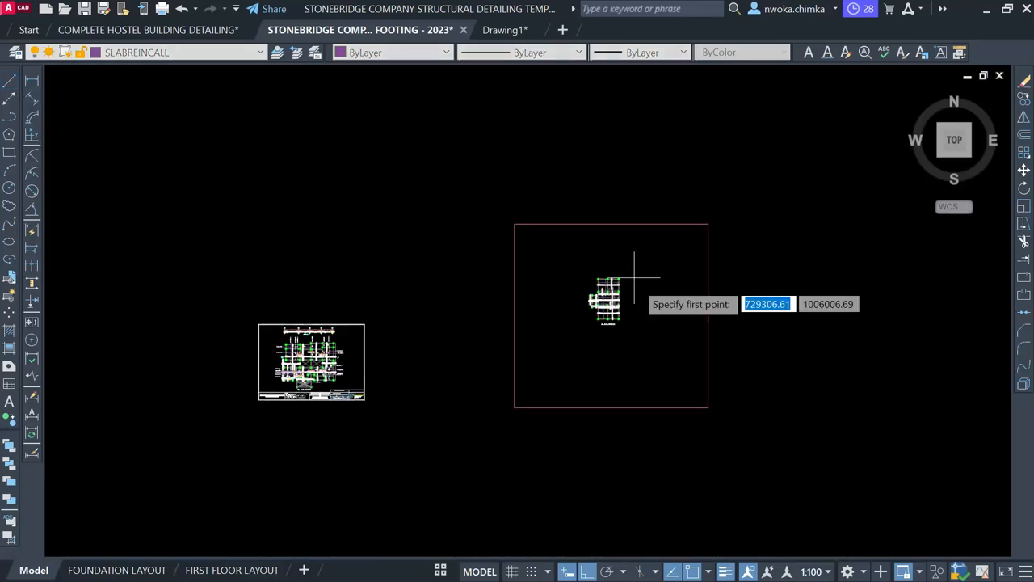
pyautogui.scroll(8, 570, 301)
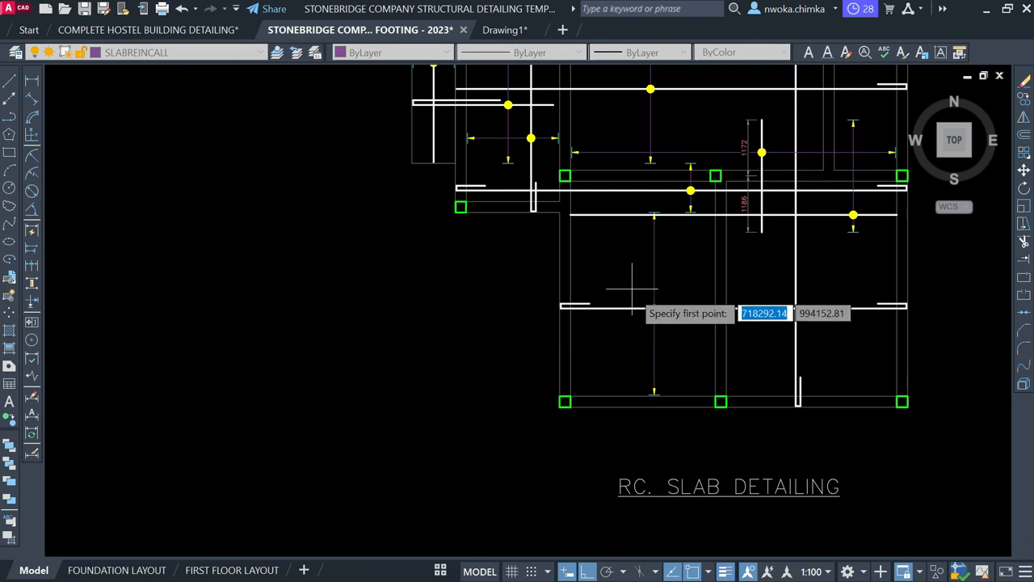
pyautogui.moveTo(621, 287); pyautogui.dragTo(622, 349, button='middle')
pyautogui.scroll(-2, 694, 329)
pyautogui.scroll(2, 671, 307)
pyautogui.scroll(4, 730, 340)
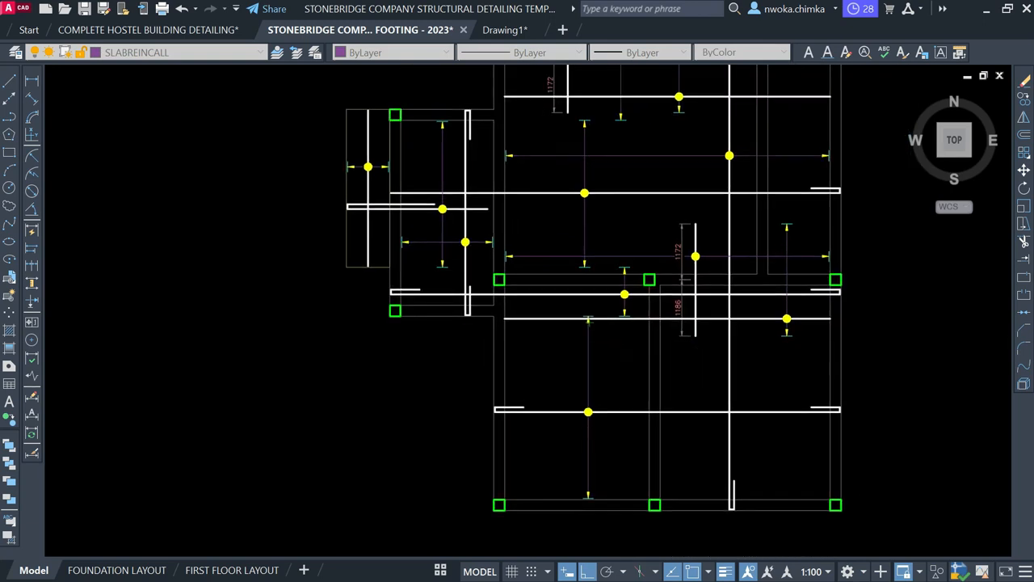
# Move the lower plain horizontal bar and its yellow dot straight up above the beam, just below the distribution line's upper arrowhead.
pyautogui.scroll(2, 371, 315)
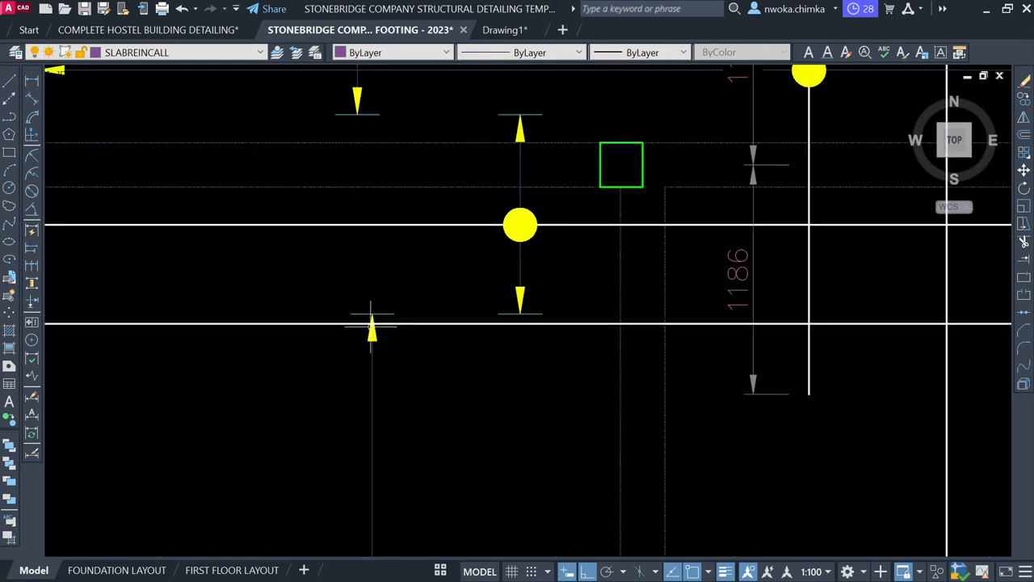
pyautogui.scroll(-3, 374, 320)
pyautogui.click(678, 322)
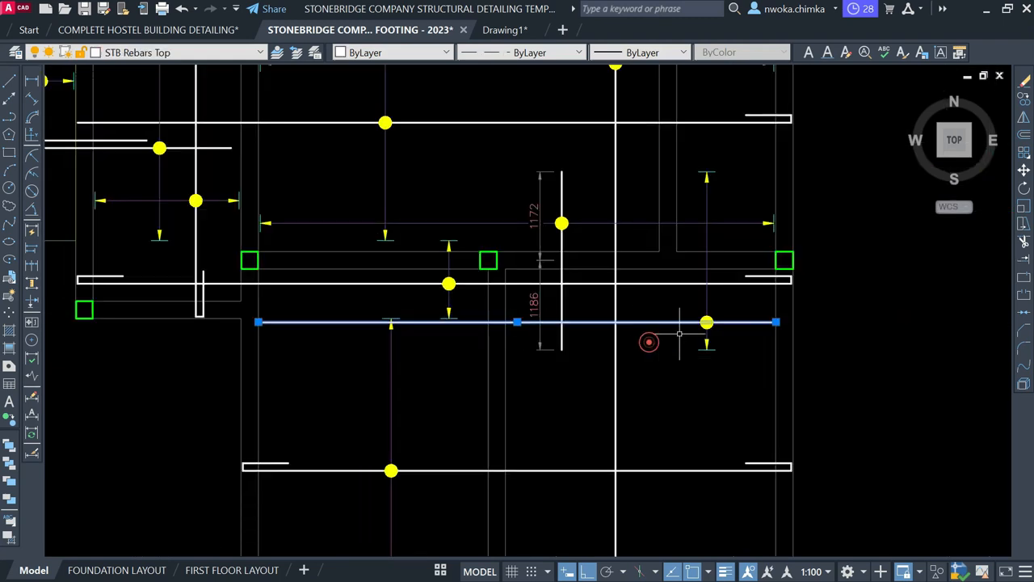
pyautogui.click(703, 311)
pyautogui.click(729, 328)
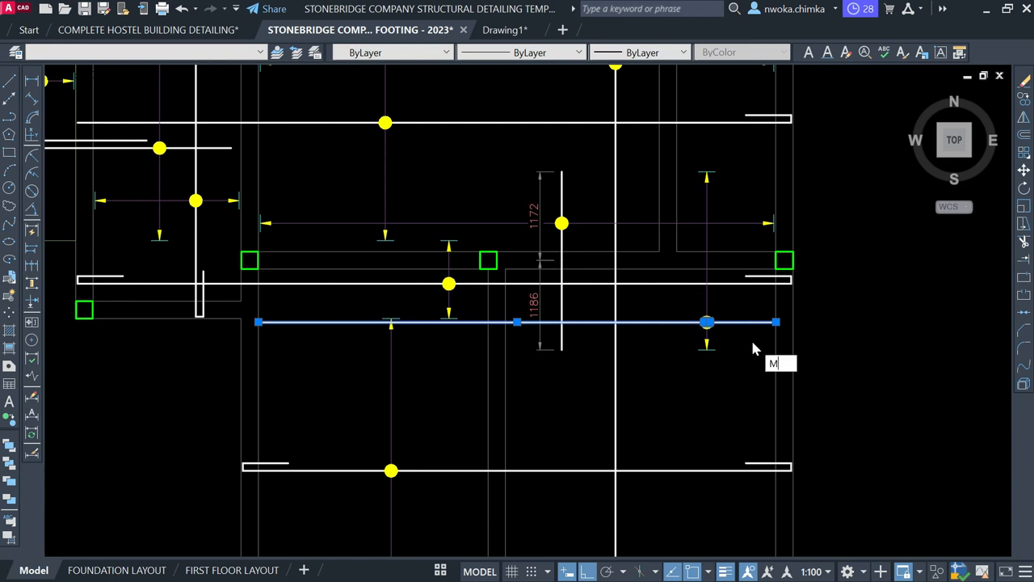
pyautogui.press('m')
pyautogui.press('Return')
pyautogui.click(858, 371)
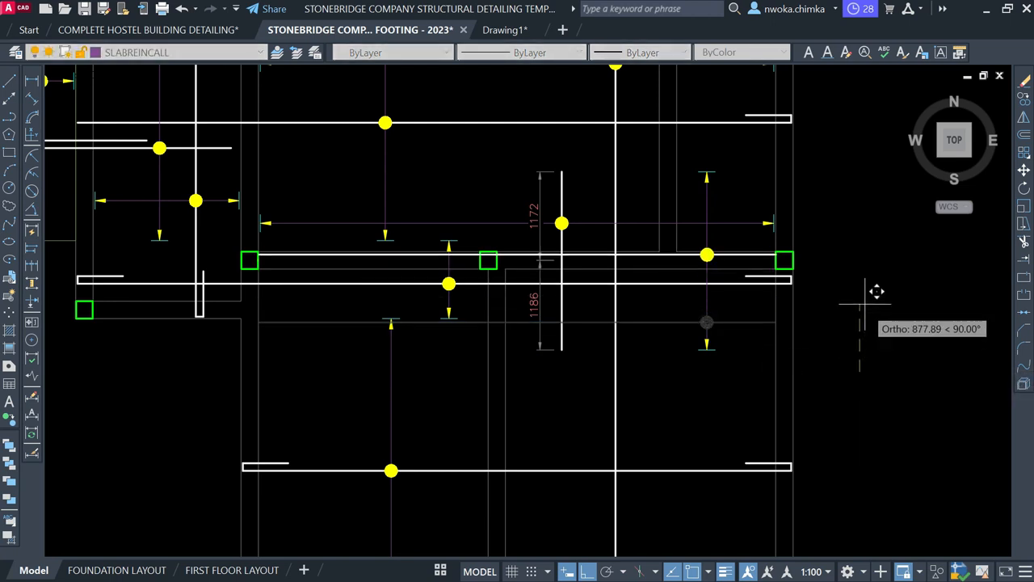
pyautogui.click(886, 235)
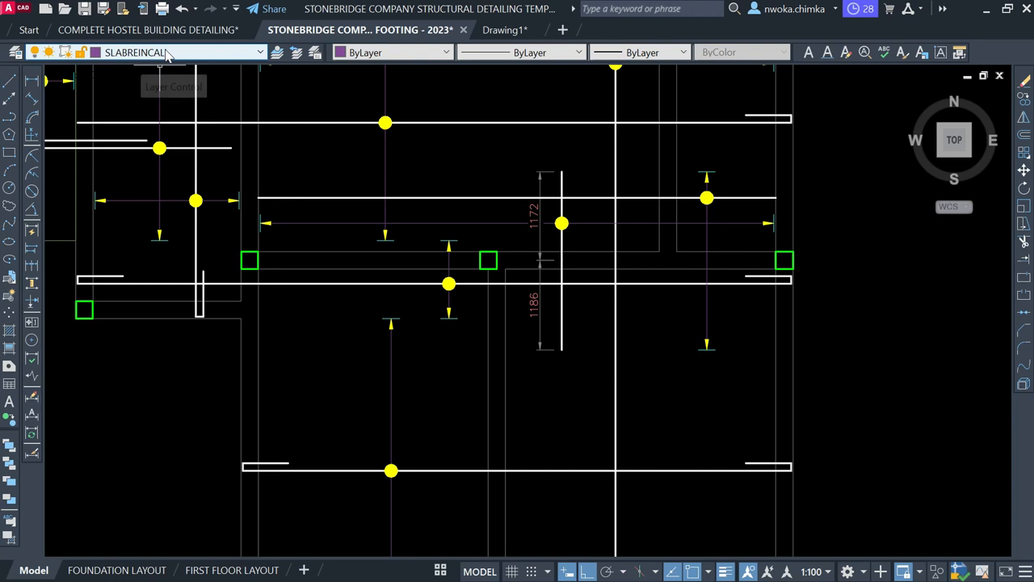
pyautogui.click(9, 80)
pyautogui.scroll(-5, 411, 305)
pyautogui.scroll(5, 529, 242)
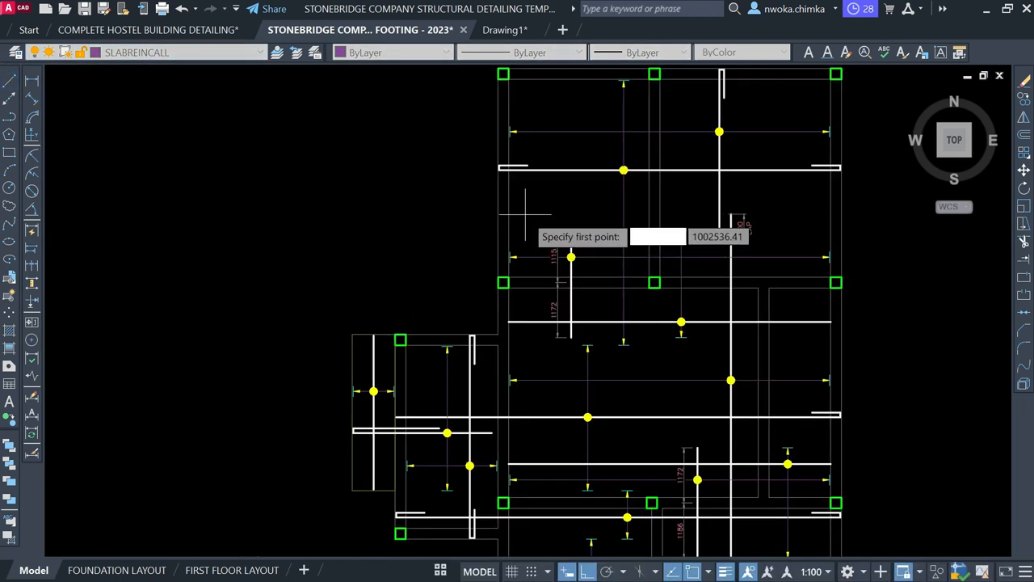
pyautogui.scroll(-2, 699, 337)
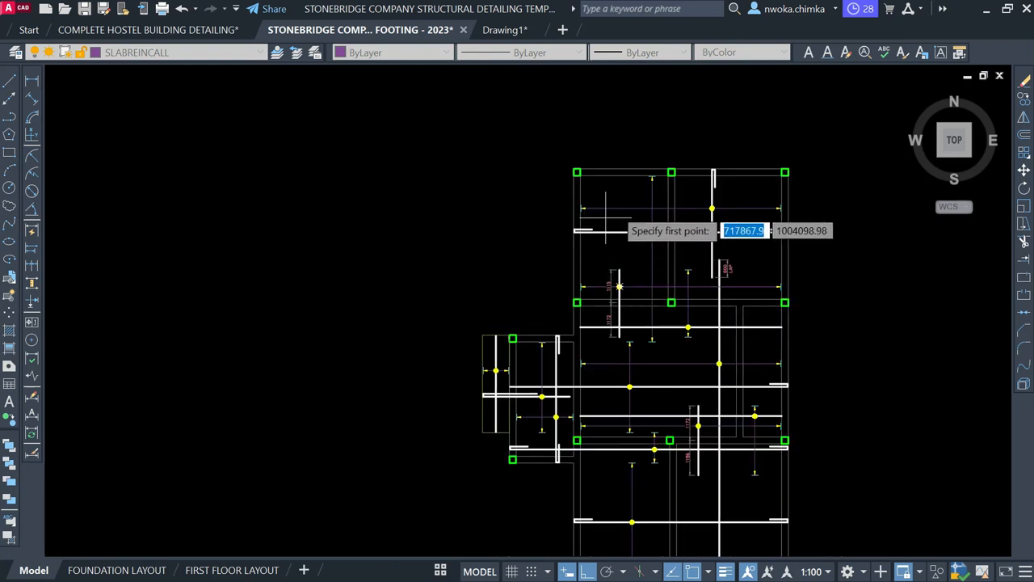
pyautogui.scroll(5, 606, 217)
pyautogui.scroll(-3, 545, 270)
pyautogui.scroll(-3, 635, 190)
pyautogui.scroll(1, 647, 202)
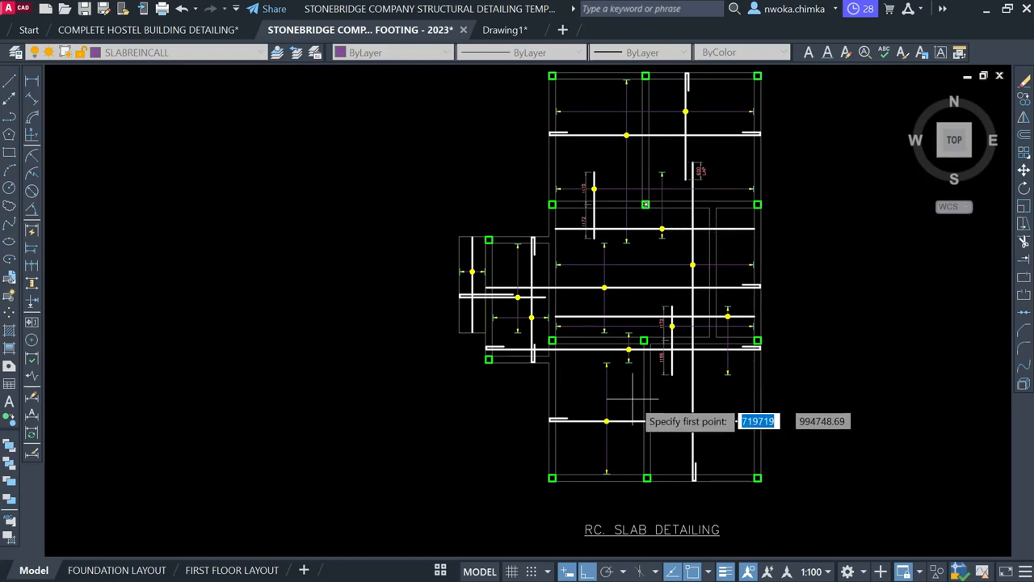
pyautogui.moveTo(706, 328)
pyautogui.mouseDown(button='middle')
pyautogui.moveTo(686, 411)
pyautogui.moveTo(697, 275)
pyautogui.mouseUp(button='middle')
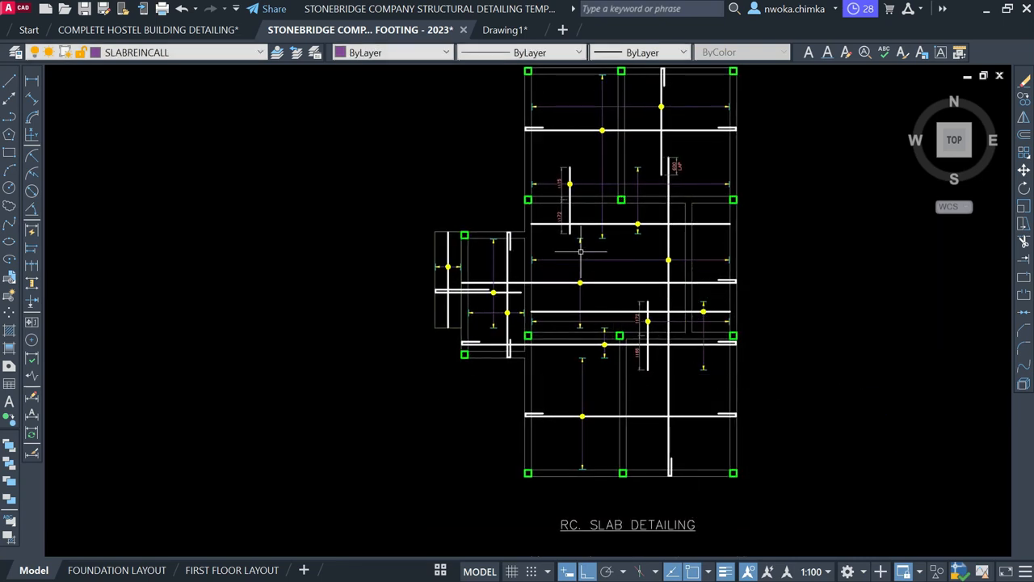
# Copy the middle bay's horizontal distribution line with its arrowheads, end ticks and yellow dot straight down into the bottom bay.
pyautogui.scroll(4, 578, 252)
pyautogui.click(424, 248)
pyautogui.click(496, 299)
pyautogui.click(534, 251)
pyautogui.click(499, 305)
pyautogui.moveTo(763, 252); pyautogui.dragTo(537, 257, button='middle')
pyautogui.click(526, 248)
pyautogui.click(828, 305)
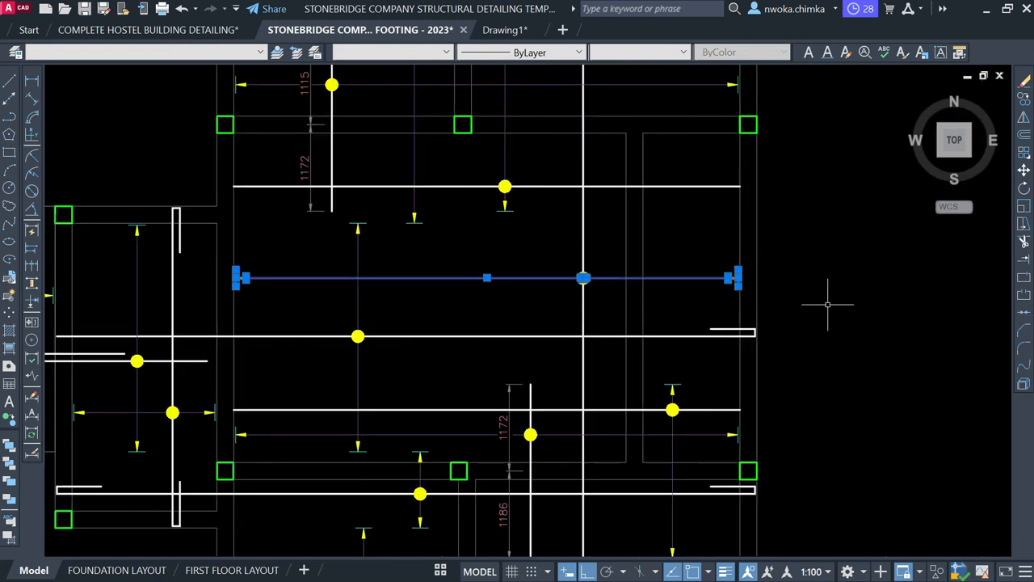
pyautogui.press('Return')
pyautogui.scroll(-2, 789, 215)
pyautogui.click(865, 244)
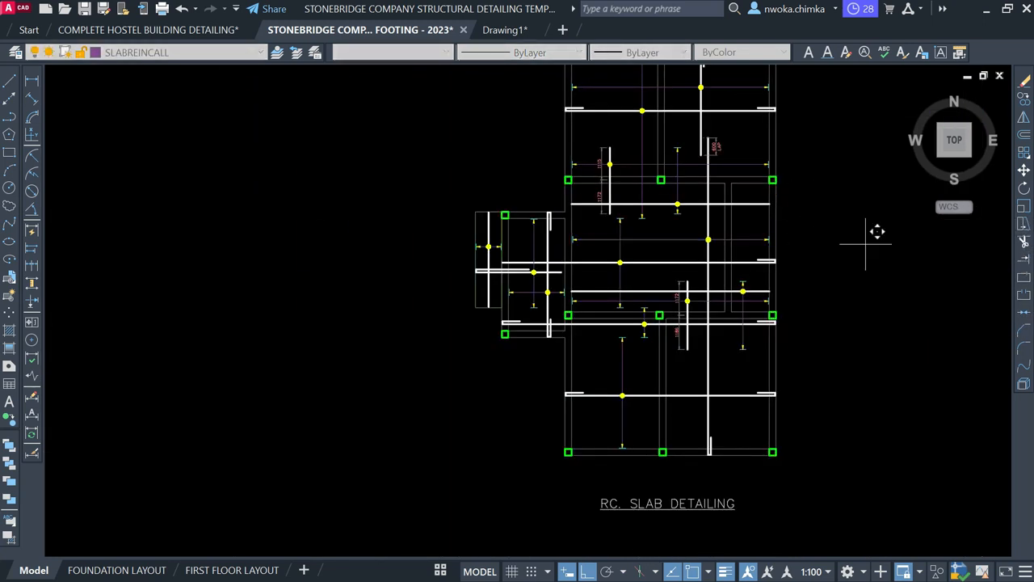
pyautogui.click(868, 416)
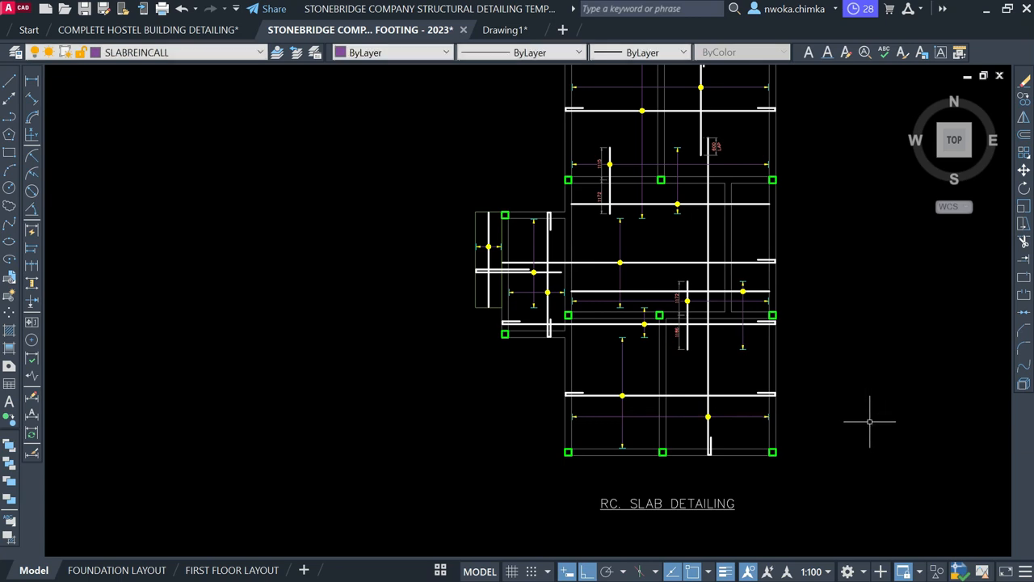
# Draw a horizontal leader line outward to the left from the left arrowhead tip of the bottom bay's distribution line.
pyautogui.press('Return')
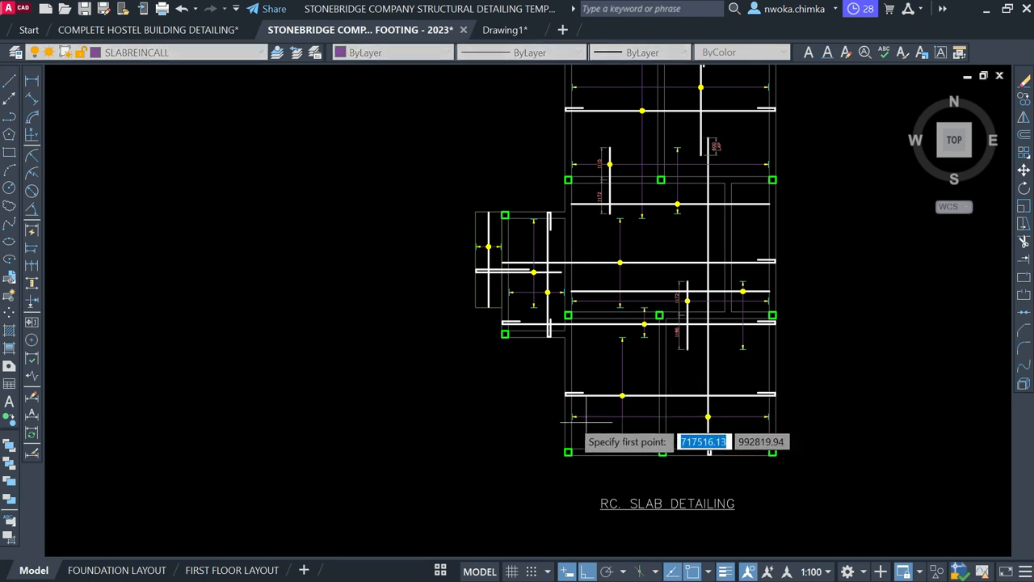
pyautogui.scroll(8, 588, 417)
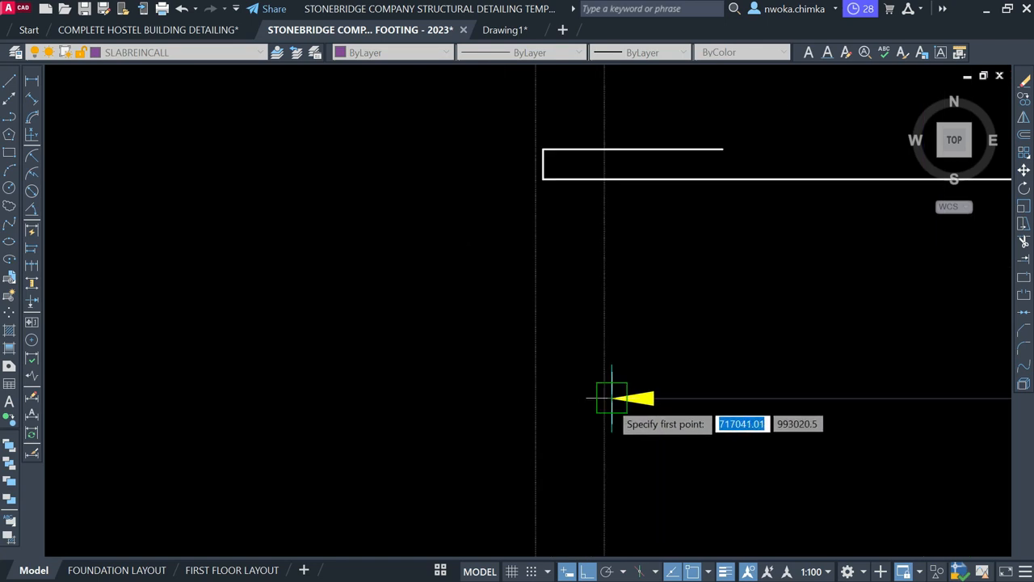
pyautogui.click(612, 397)
pyautogui.scroll(4, 622, 379)
pyautogui.scroll(2, 623, 380)
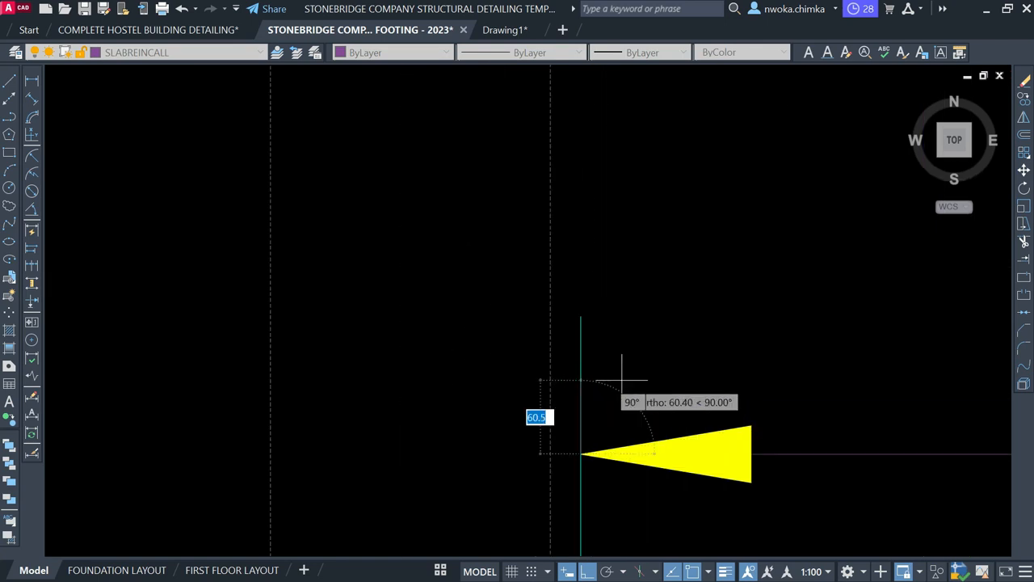
pyautogui.press('Escape')
pyautogui.press('space')
pyautogui.click(581, 453)
pyautogui.scroll(-4, 698, 381)
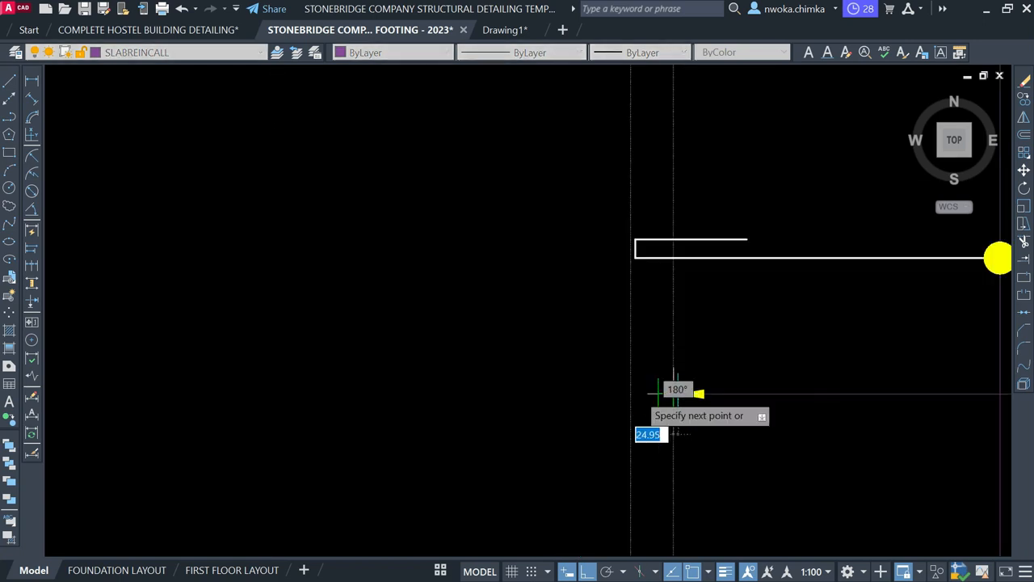
pyautogui.scroll(-3, 674, 390)
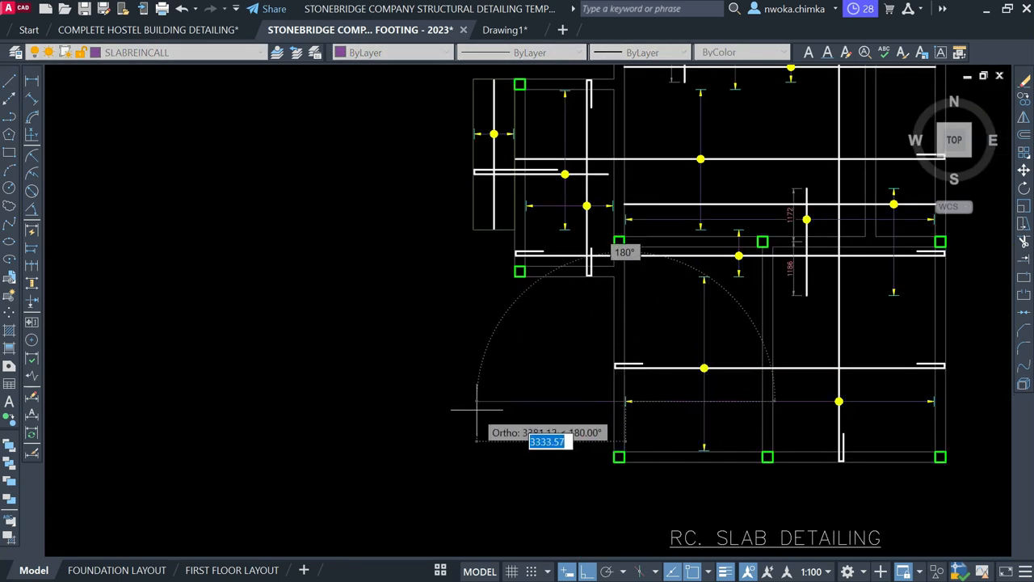
pyautogui.press('Escape')
# Copy the "6-T12-39-200 B" call-out from the finished slab sheet to the bottom bay's leader line.
pyautogui.scroll(-6, 687, 355)
pyautogui.scroll(-2, 687, 356)
pyautogui.scroll(8, 461, 388)
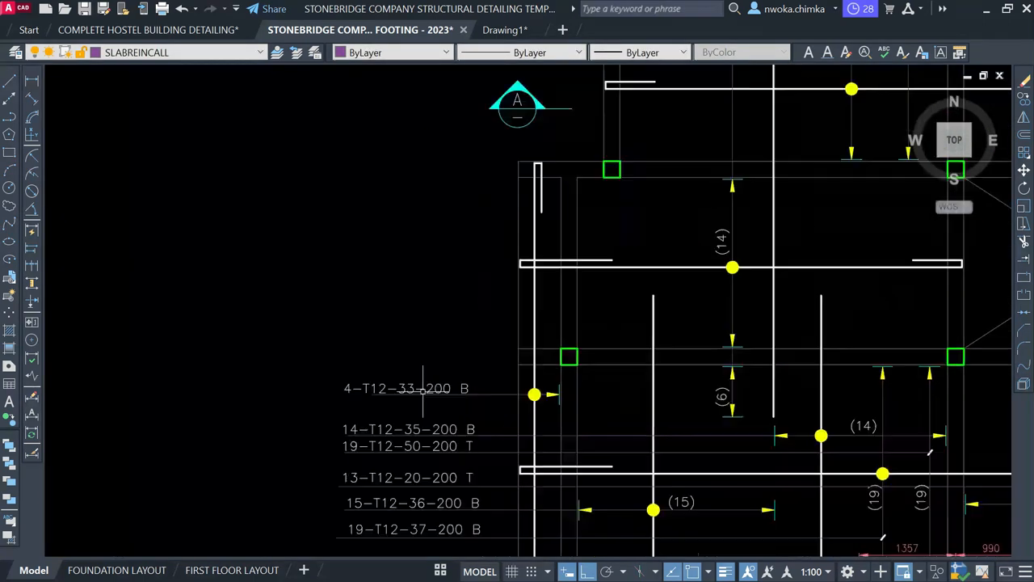
pyautogui.scroll(4, 429, 505)
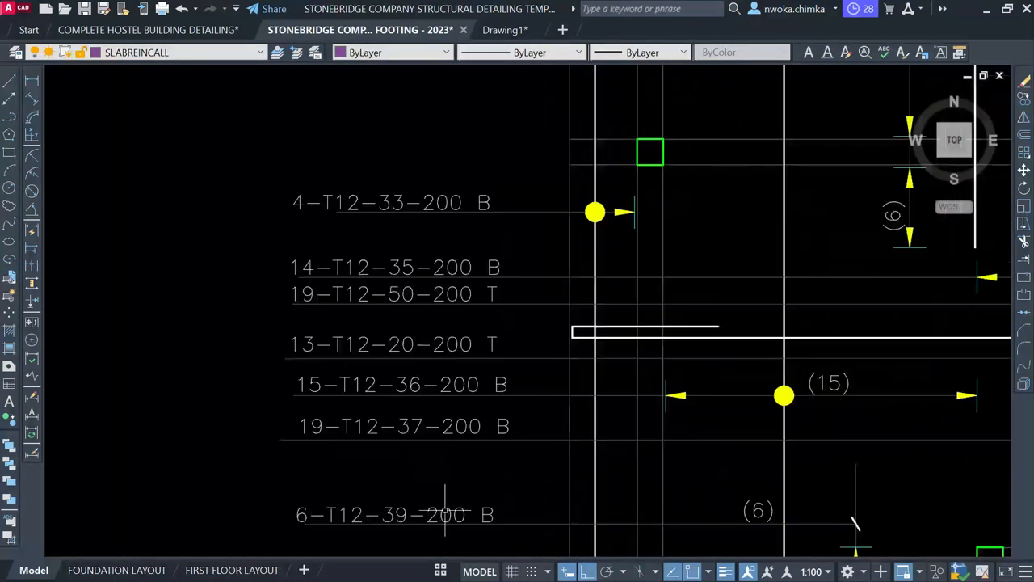
pyautogui.click(444, 515)
pyautogui.click(1025, 101)
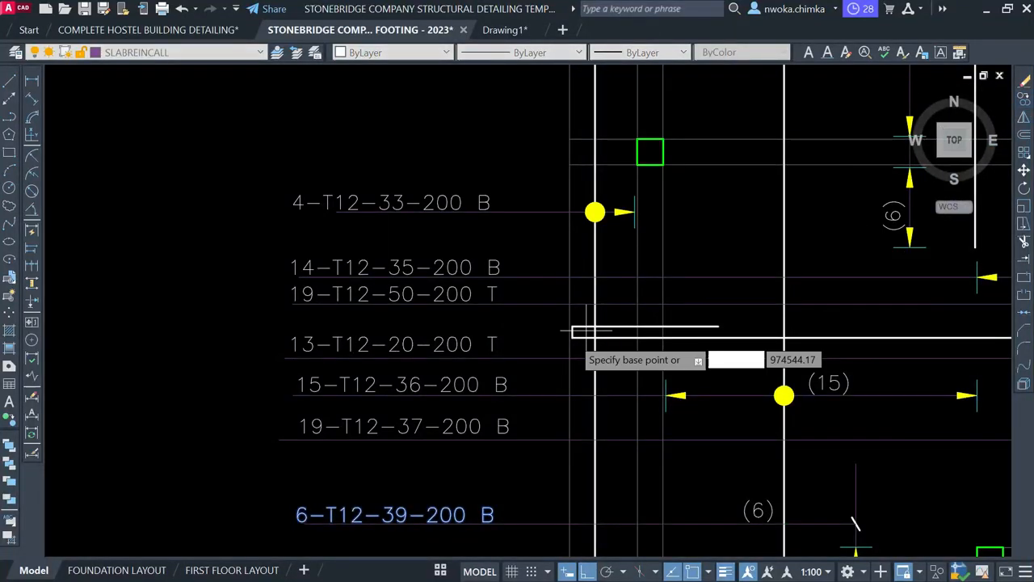
pyautogui.click(305, 524)
pyautogui.scroll(-10, 364, 356)
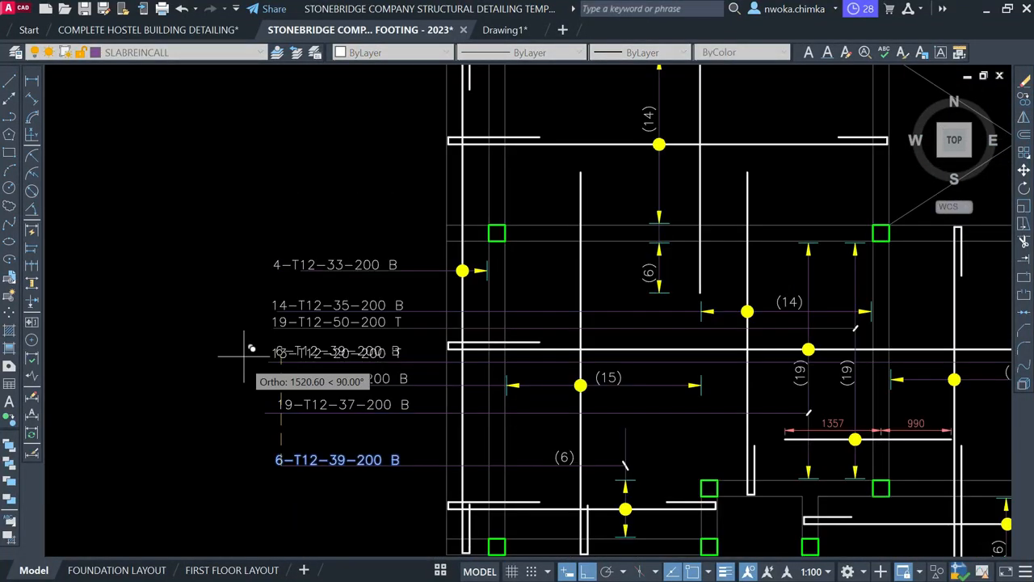
pyautogui.scroll(10, 730, 368)
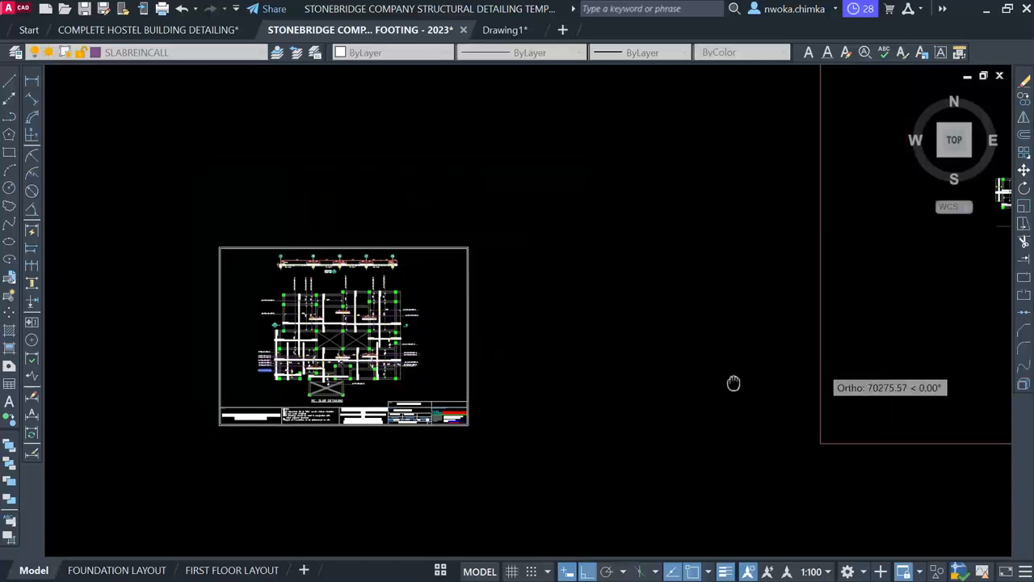
pyautogui.scroll(5, 651, 355)
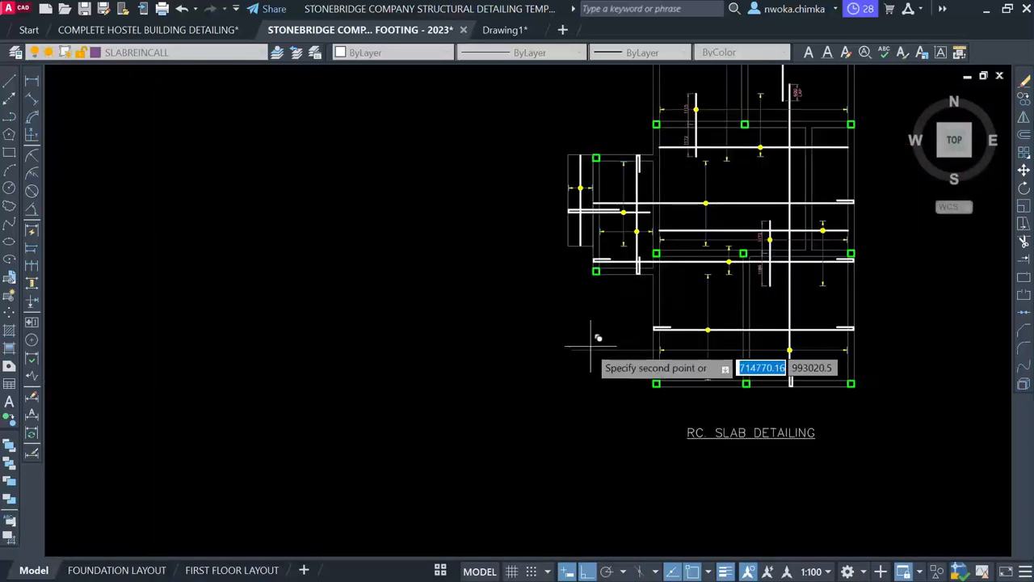
pyautogui.click(553, 356)
pyautogui.press('Escape')
# Move the copied call-out so that it sits just above the outer end of the bottom bay's leader line.
pyautogui.scroll(4, 649, 354)
pyautogui.moveTo(645, 338); pyautogui.dragTo(539, 342, button='middle')
pyautogui.click(687, 331)
pyautogui.click(569, 361)
pyautogui.write('M')
pyautogui.press('Return')
pyautogui.scroll(-6, 579, 364)
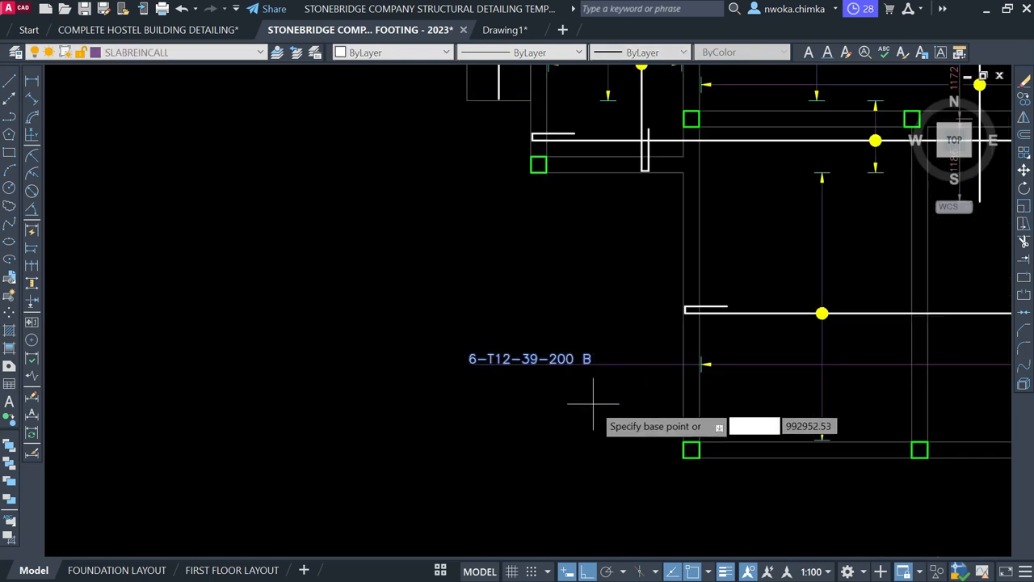
pyautogui.press('Escape')
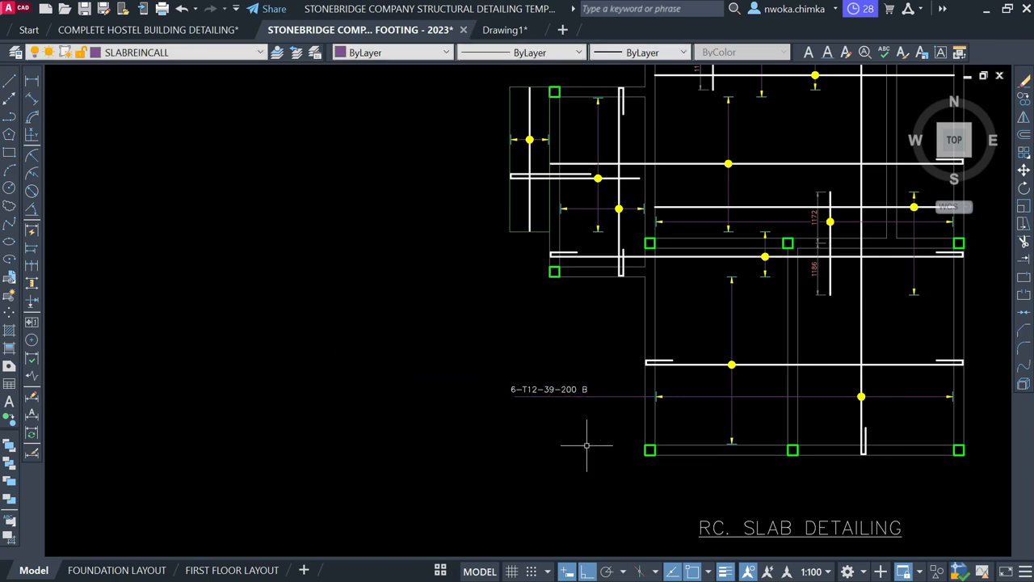
# Change the bar spacing in the bottom bay's call-out to 175.
pyautogui.scroll(4, 572, 403)
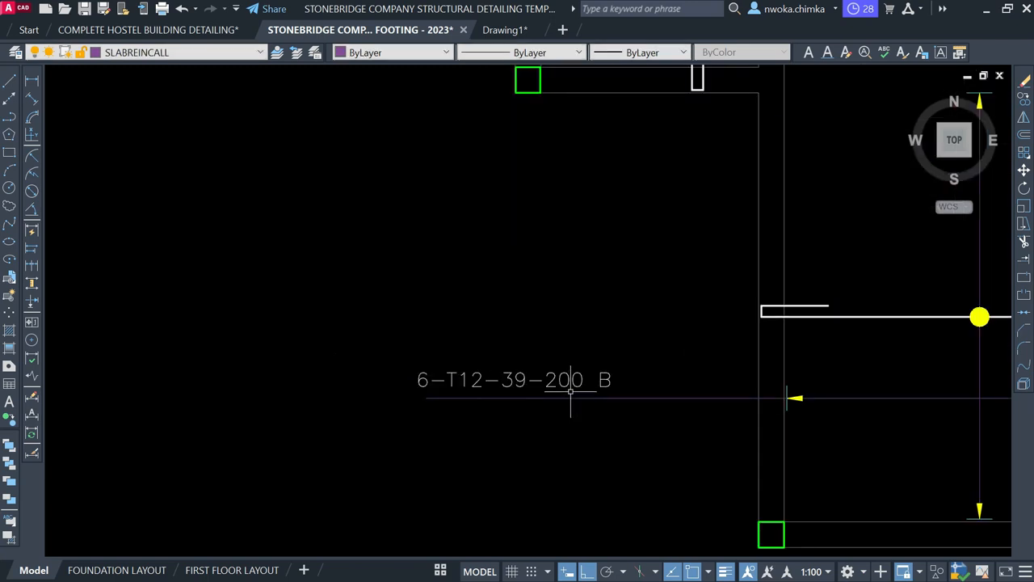
pyautogui.scroll(-4, 429, 356)
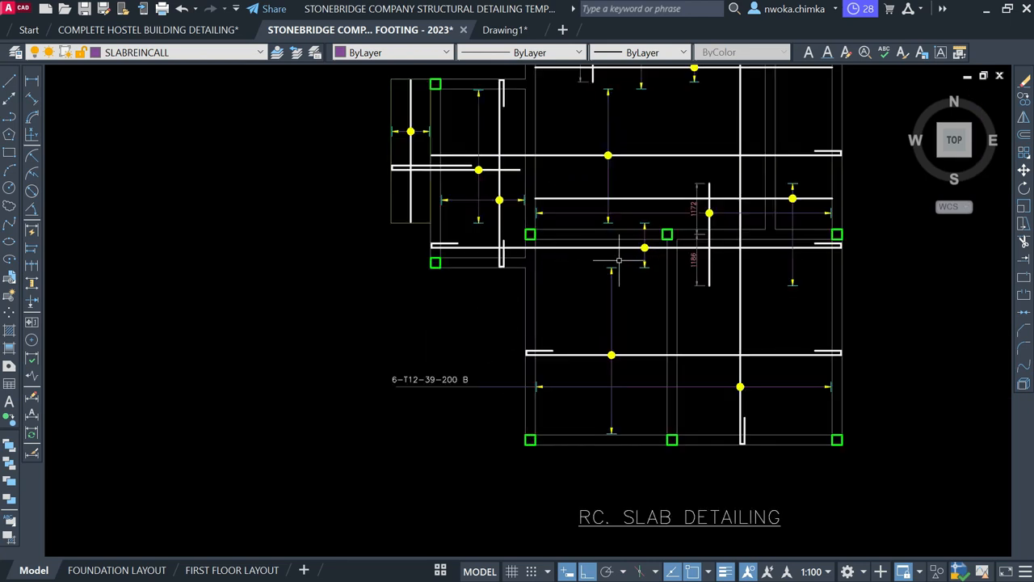
pyautogui.scroll(4, 430, 380)
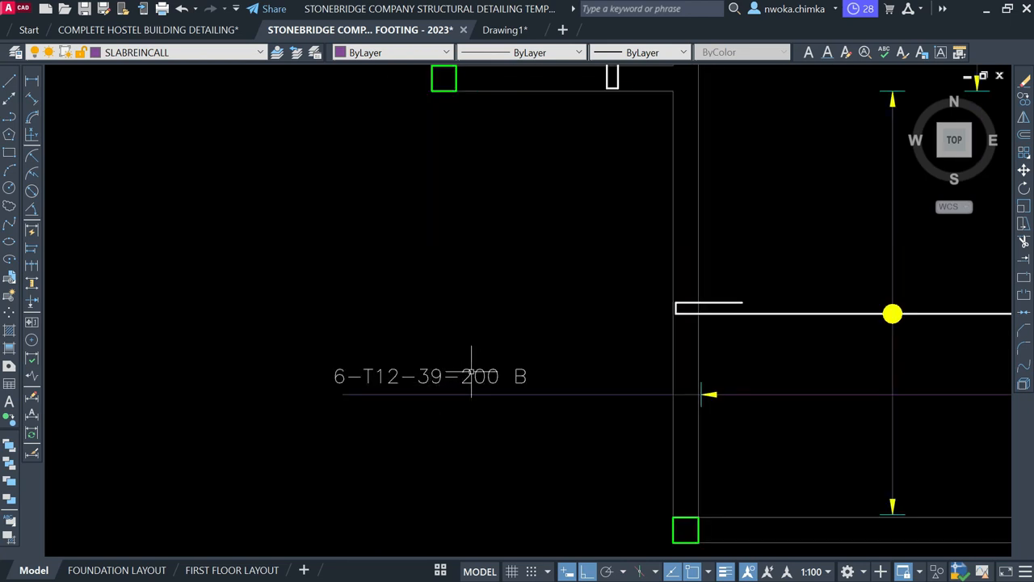
pyautogui.click(469, 373)
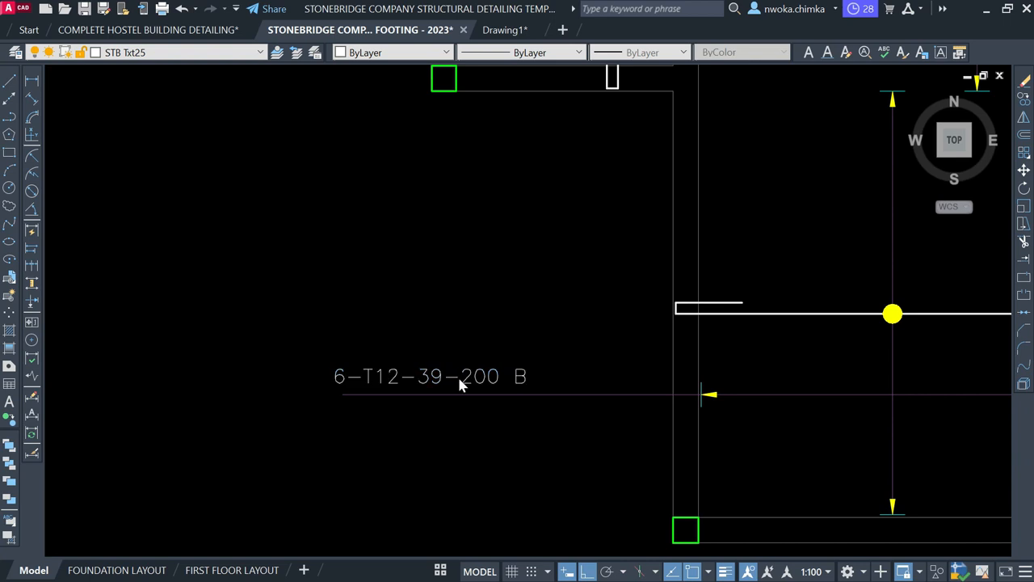
pyautogui.doubleClick(460, 377)
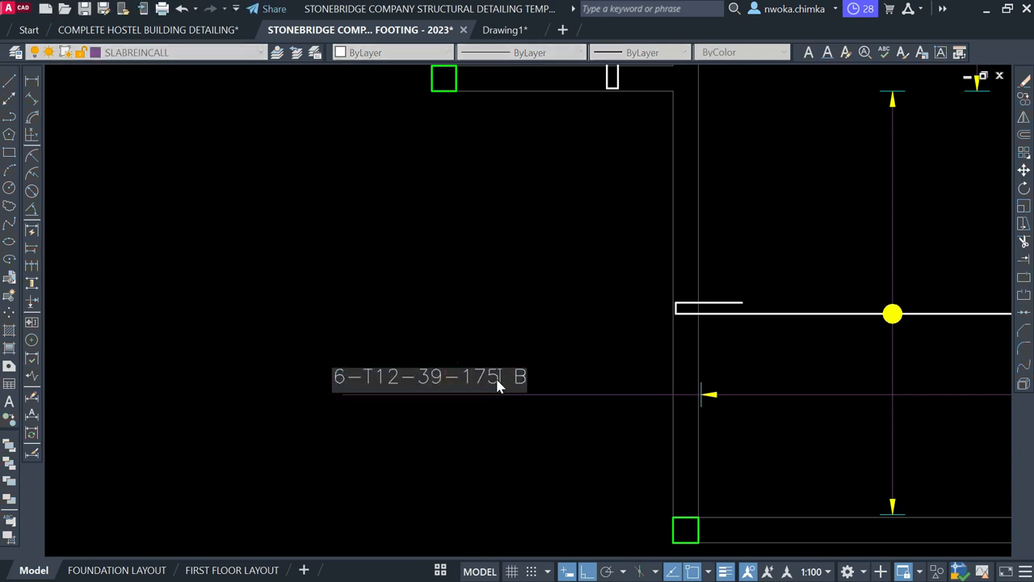
pyautogui.click(550, 335)
# Change the bar mark in the bottom bay's call-out to 01.
pyautogui.scroll(-8, 552, 328)
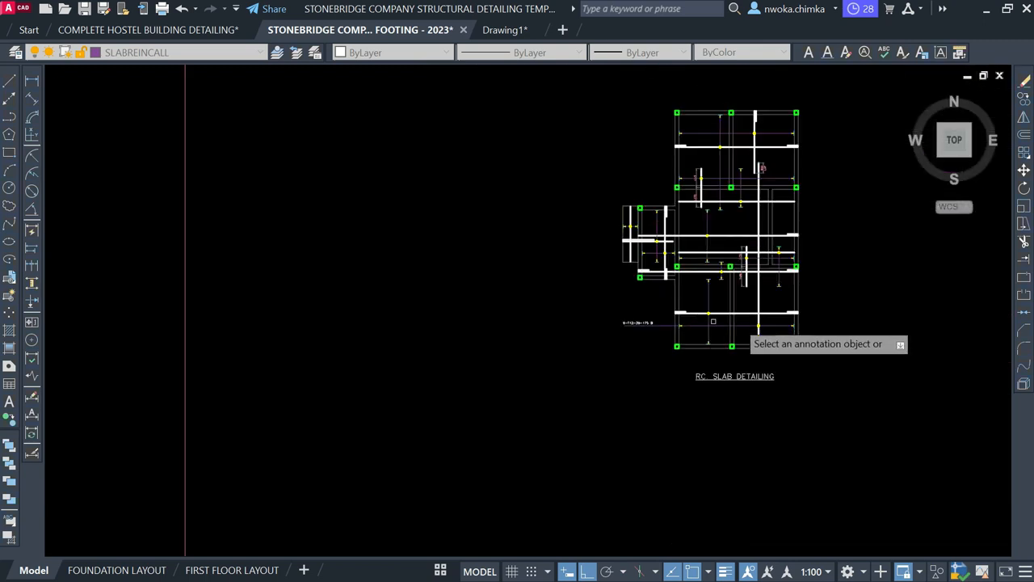
pyautogui.scroll(10, 339, 396)
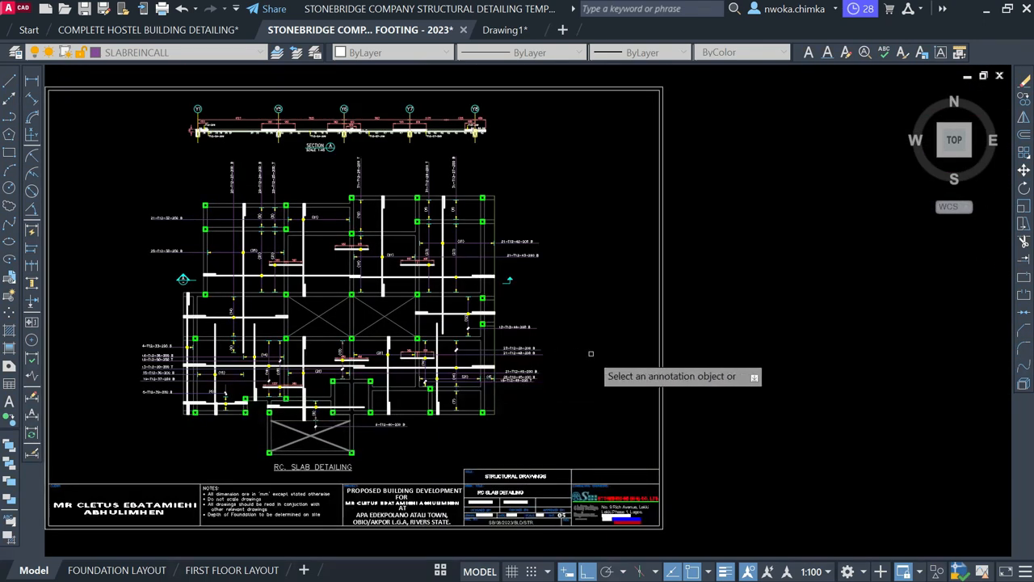
pyautogui.scroll(-5, 635, 318)
pyautogui.scroll(8, 614, 273)
pyautogui.scroll(8, 461, 324)
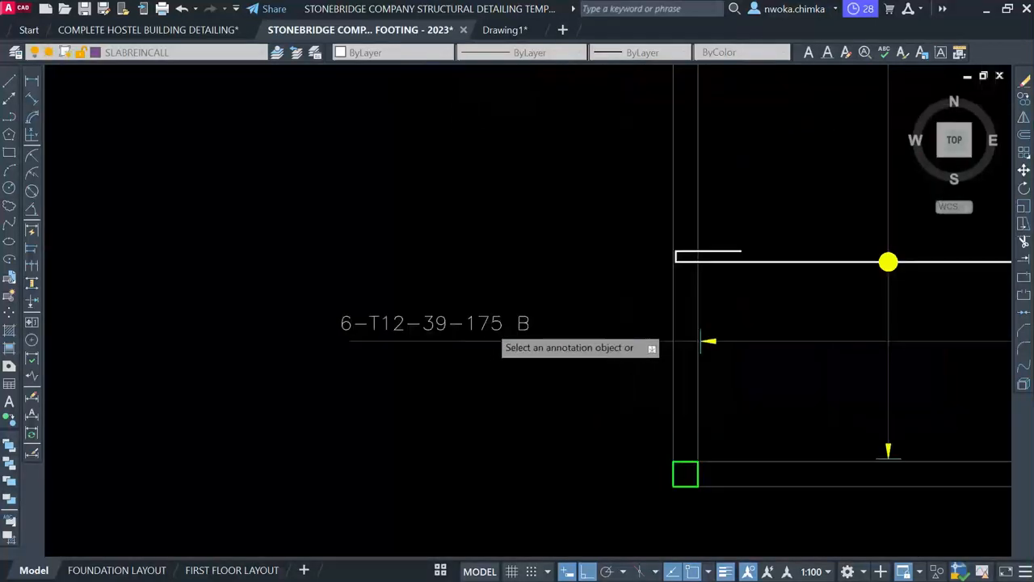
pyautogui.click(415, 323)
pyautogui.click(415, 323)
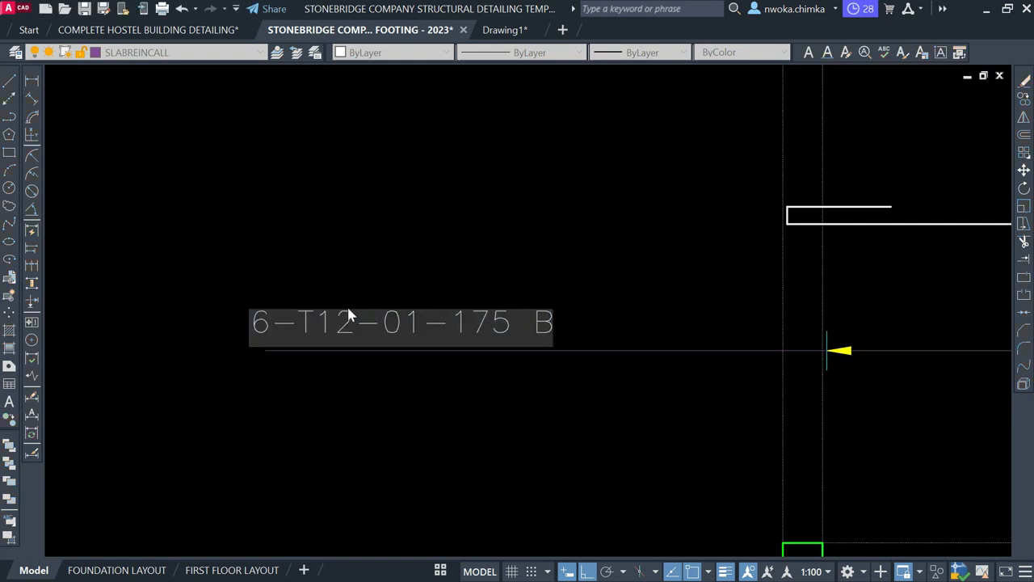
pyautogui.scroll(-3, 347, 327)
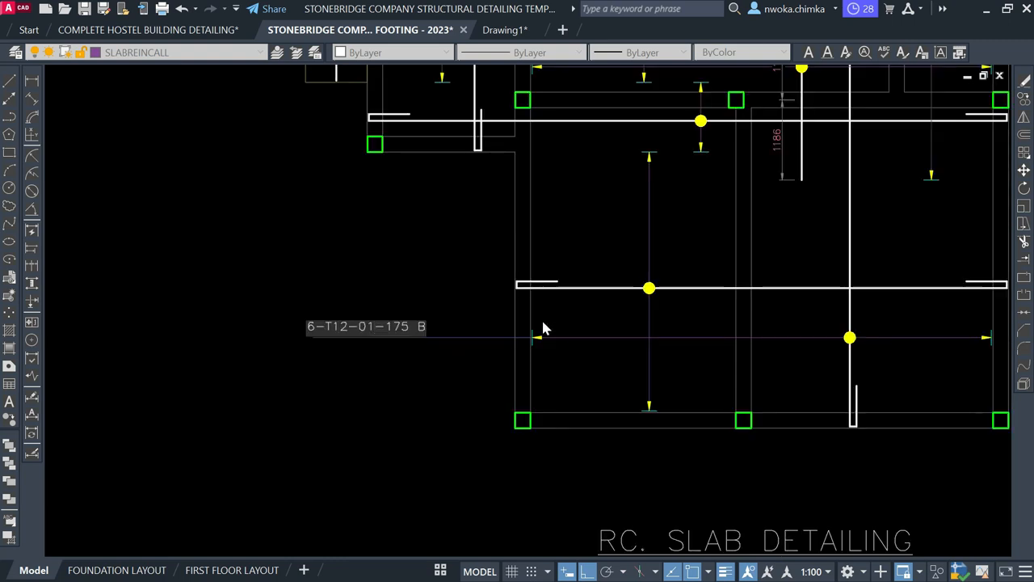
pyautogui.scroll(2, 356, 343)
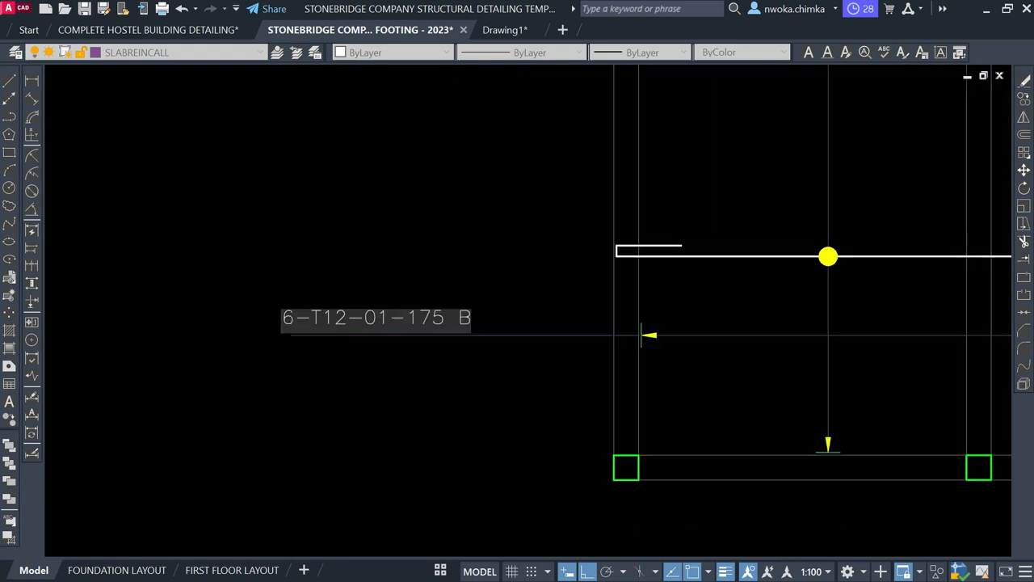
pyautogui.scroll(3, 319, 313)
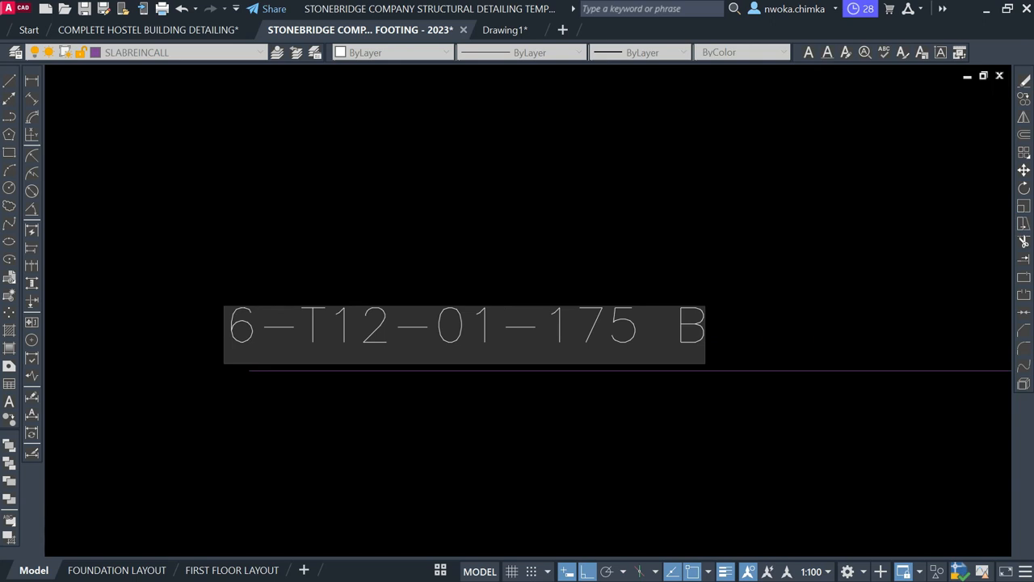
pyautogui.click(400, 257)
pyautogui.scroll(-4, 388, 274)
# Examine the bottom bay's call-out and the long vertical bar it refers to.
pyautogui.click(542, 286)
pyautogui.click(438, 316)
pyautogui.scroll(-2, 369, 311)
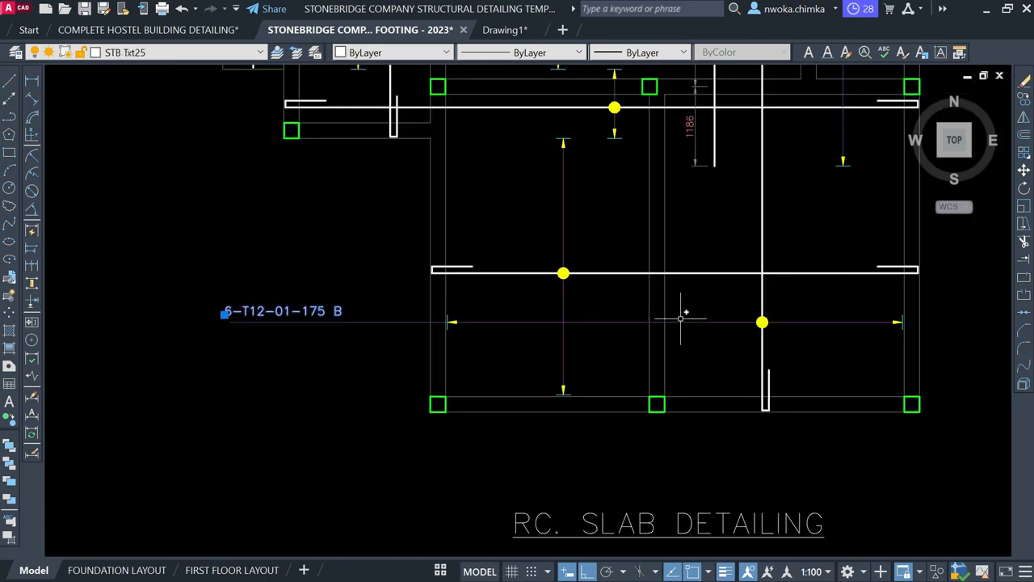
pyautogui.press('Escape')
pyautogui.scroll(2, 330, 321)
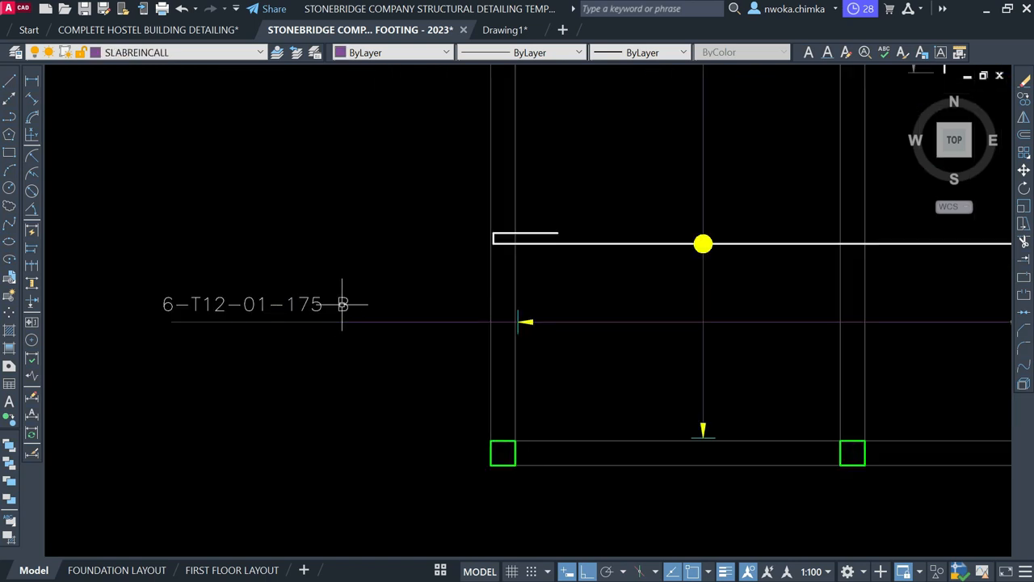
pyautogui.scroll(-3, 444, 357)
pyautogui.scroll(4, 351, 324)
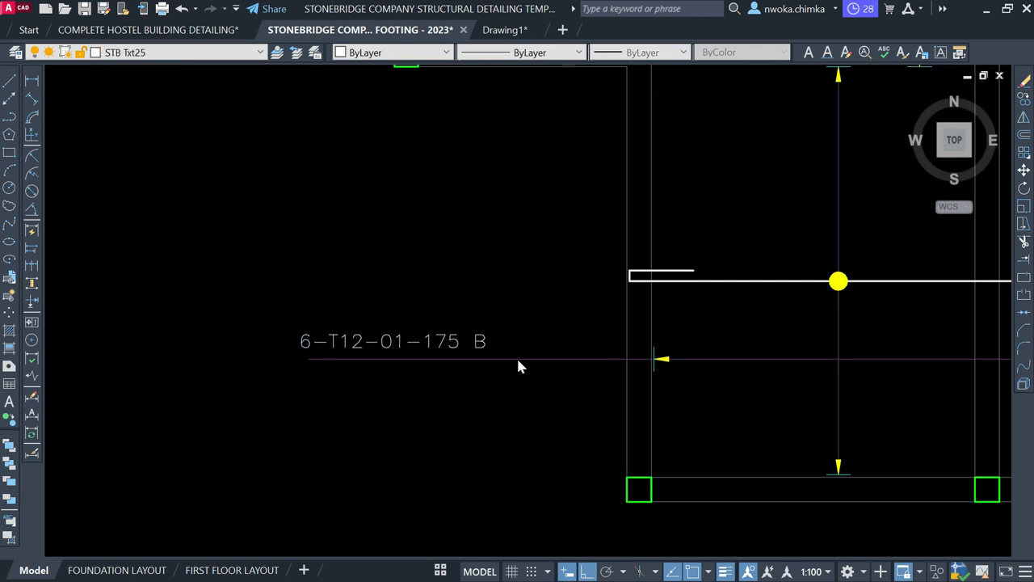
pyautogui.scroll(-1, 509, 366)
pyautogui.click(758, 288)
pyautogui.press('Escape')
pyautogui.click(752, 296)
pyautogui.click(763, 314)
pyautogui.moveTo(763, 314); pyautogui.dragTo(601, 339, button='middle')
pyautogui.press('Escape')
pyautogui.click(762, 282)
pyautogui.click(715, 299)
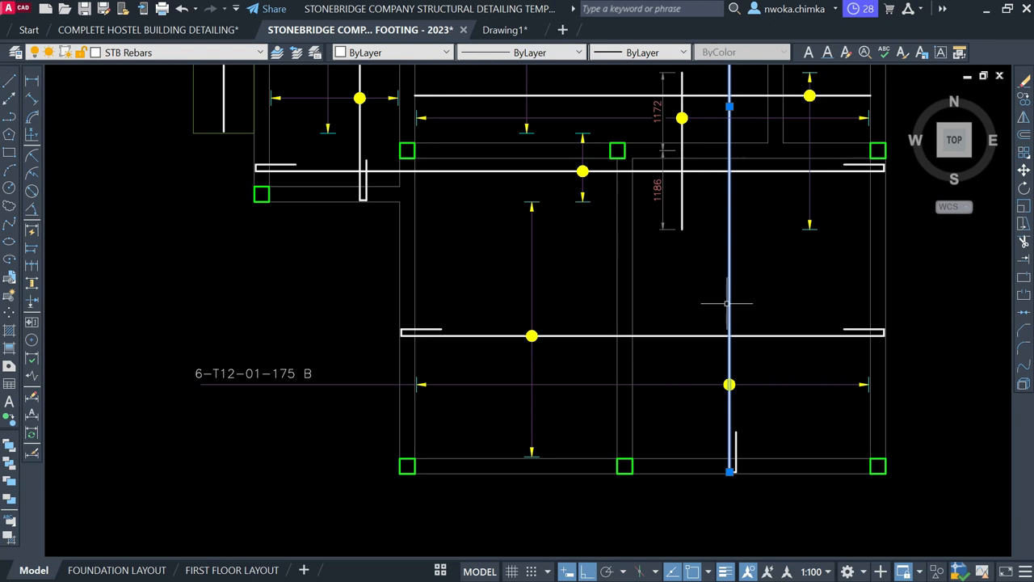
pyautogui.scroll(2, 278, 353)
pyautogui.press('Escape')
# Add a 2 to the layer letter at the end of the call-out so that it reads "6-T12-01-175 B2".
pyautogui.click(360, 394)
pyautogui.doubleClick(361, 396)
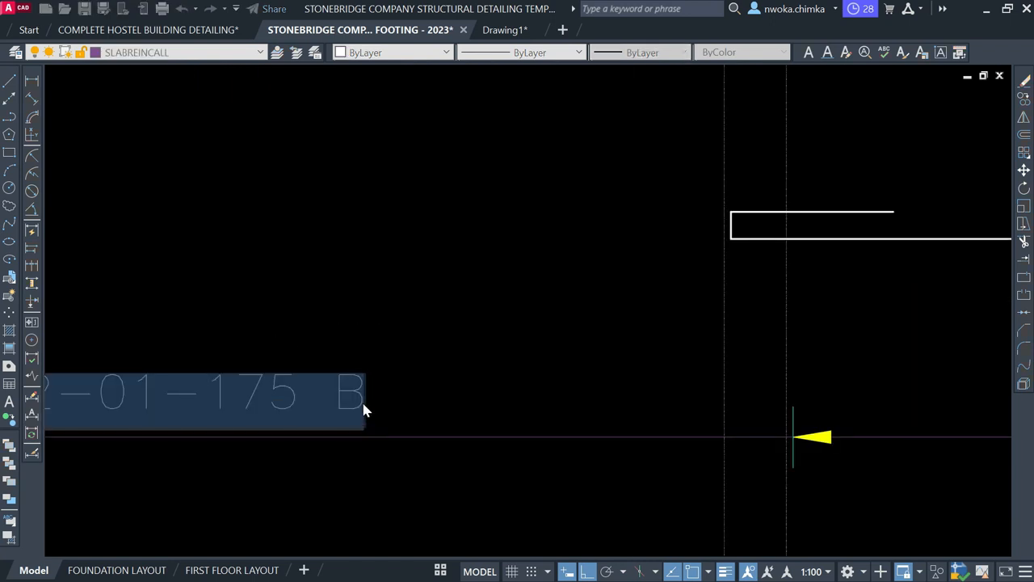
pyautogui.scroll(-8, 381, 393)
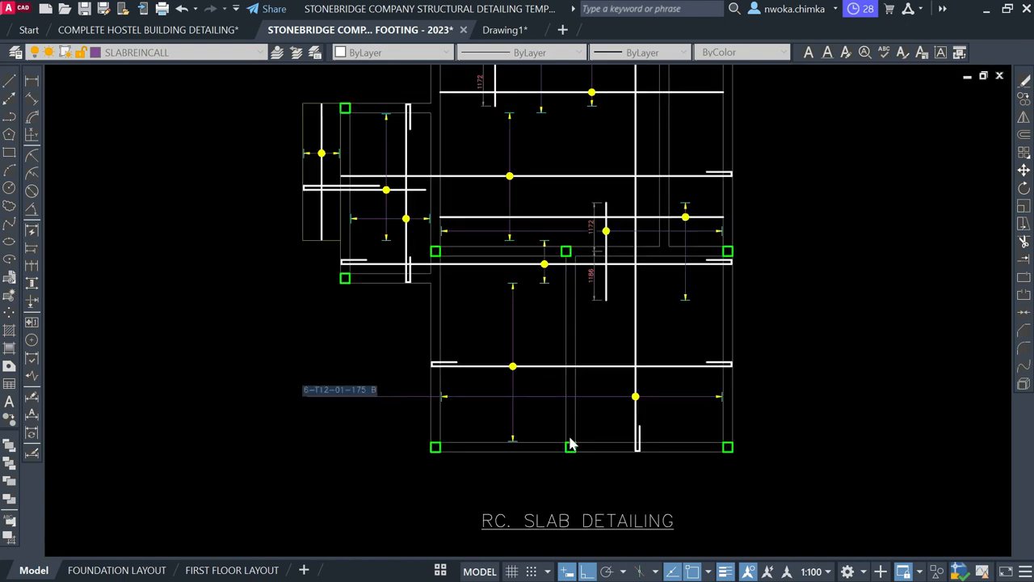
pyautogui.scroll(2, 636, 407)
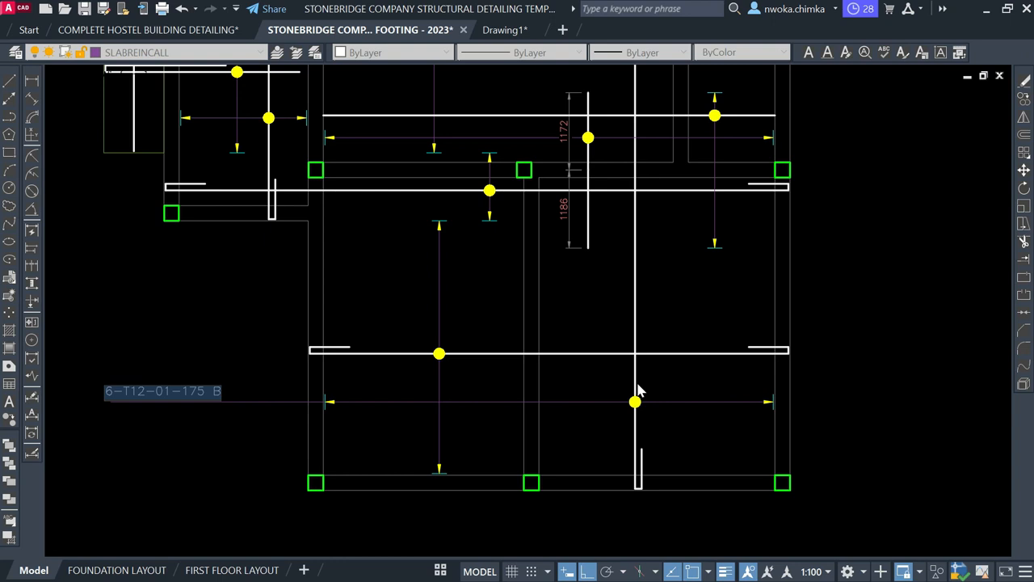
pyautogui.scroll(7, 214, 379)
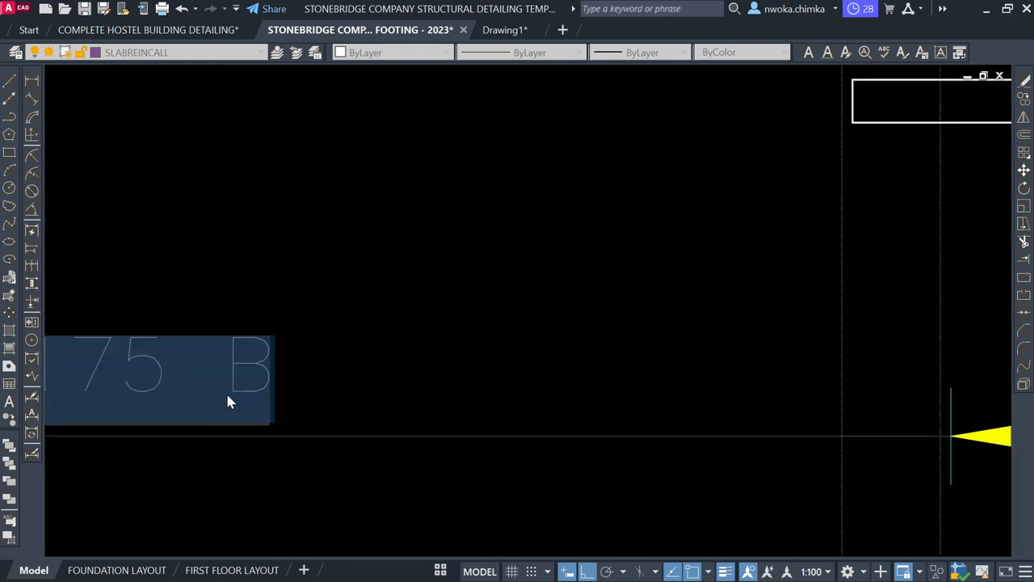
pyautogui.write('2')
pyautogui.click(386, 343)
pyautogui.scroll(-5, 417, 360)
pyautogui.scroll(3, 432, 344)
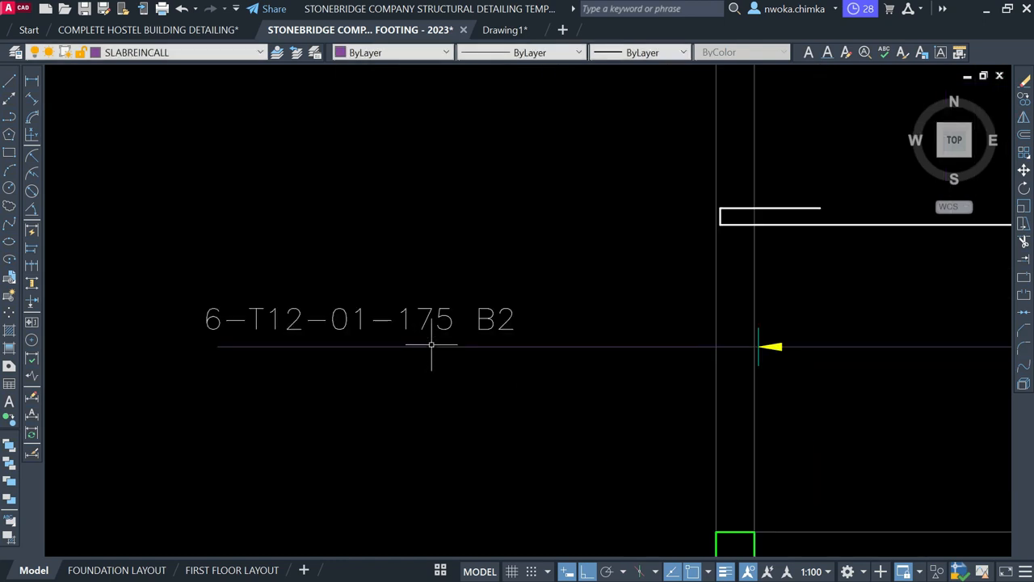
pyautogui.scroll(-4, 283, 329)
# Measure the bottom bay's horizontal distribution line between its two end ticks with a linear dimension.
pyautogui.click(36, 81)
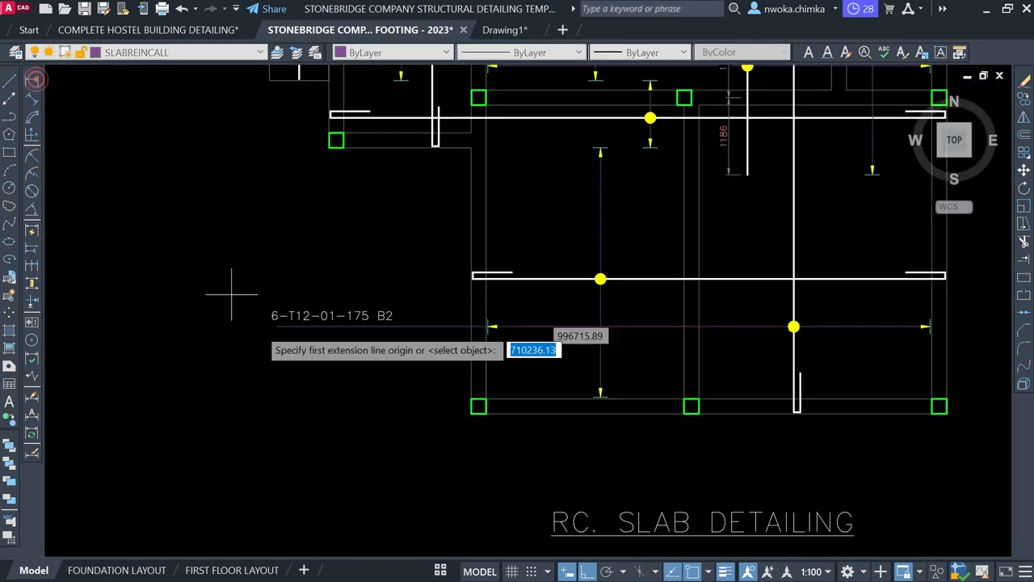
pyautogui.scroll(-2, 508, 377)
pyautogui.scroll(6, 300, 347)
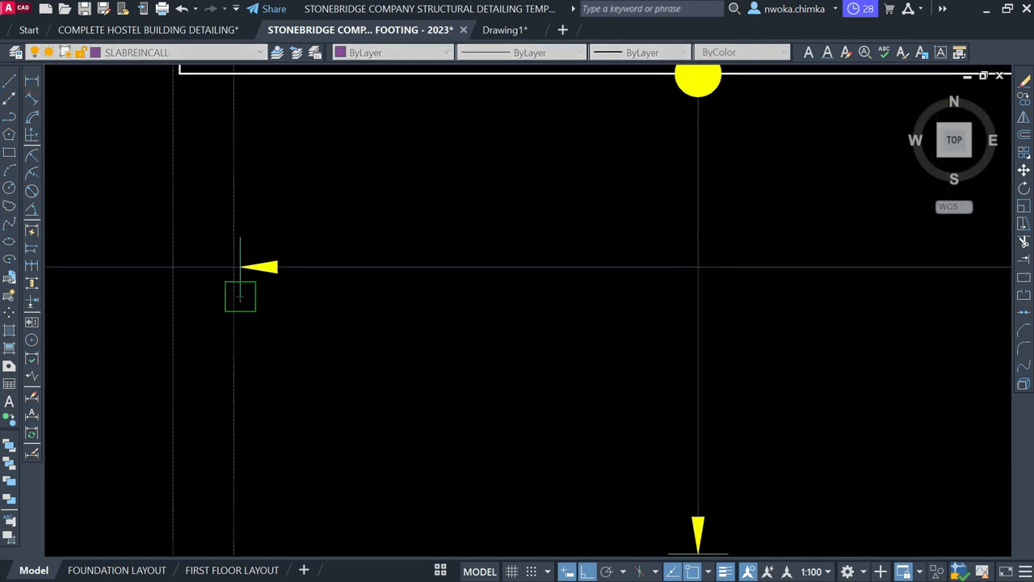
pyautogui.click(241, 294)
pyautogui.scroll(-4, 274, 339)
pyautogui.scroll(-2, 416, 364)
pyautogui.moveTo(713, 370); pyautogui.dragTo(667, 369, button='middle')
pyautogui.moveTo(921, 362); pyautogui.dragTo(686, 351, button='middle')
pyautogui.scroll(2, 702, 340)
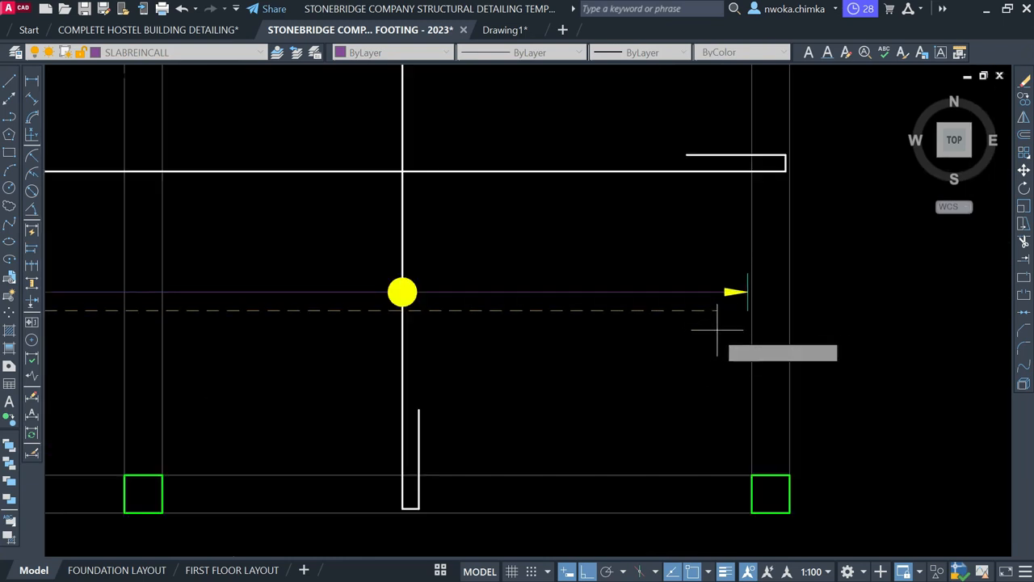
pyautogui.click(746, 307)
pyautogui.scroll(-2, 738, 349)
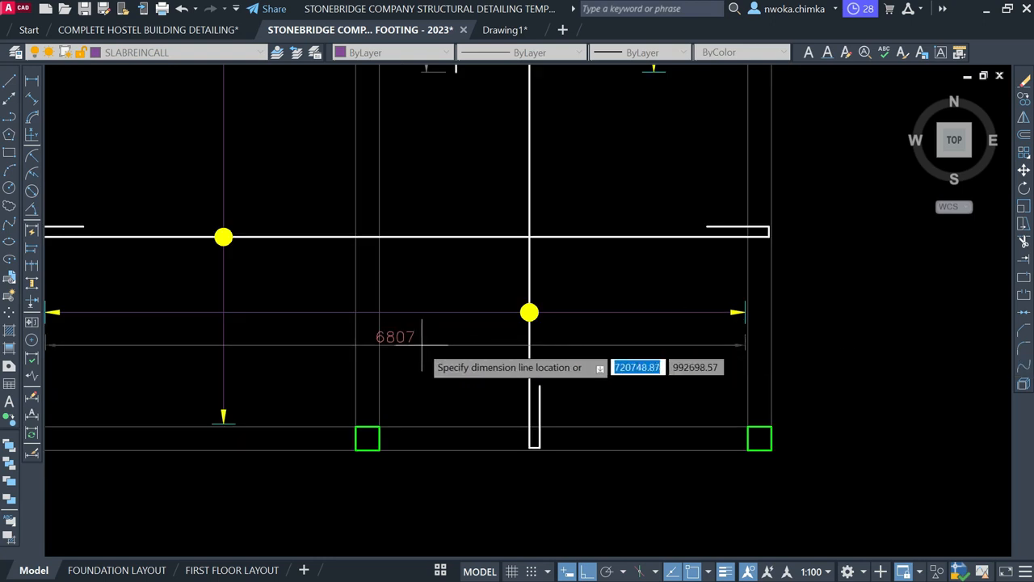
pyautogui.click(517, 342)
pyautogui.scroll(-2, 393, 305)
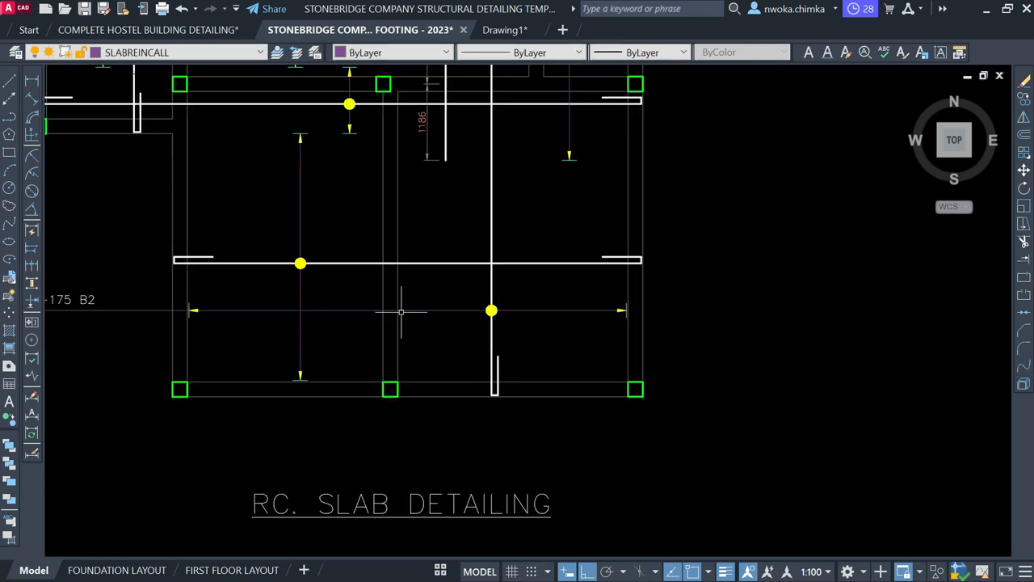
# Examine the completed reference slab plan's distribution lines, bracketed bar counts and facing end ticks at the beams.
pyautogui.scroll(-3, 398, 318)
pyautogui.moveTo(398, 318)
pyautogui.mouseDown(button='middle')
pyautogui.moveTo(455, 339)
pyautogui.moveTo(813, 312)
pyautogui.moveTo(992, 312)
pyautogui.mouseUp(button='middle')
pyautogui.scroll(5, 348, 390)
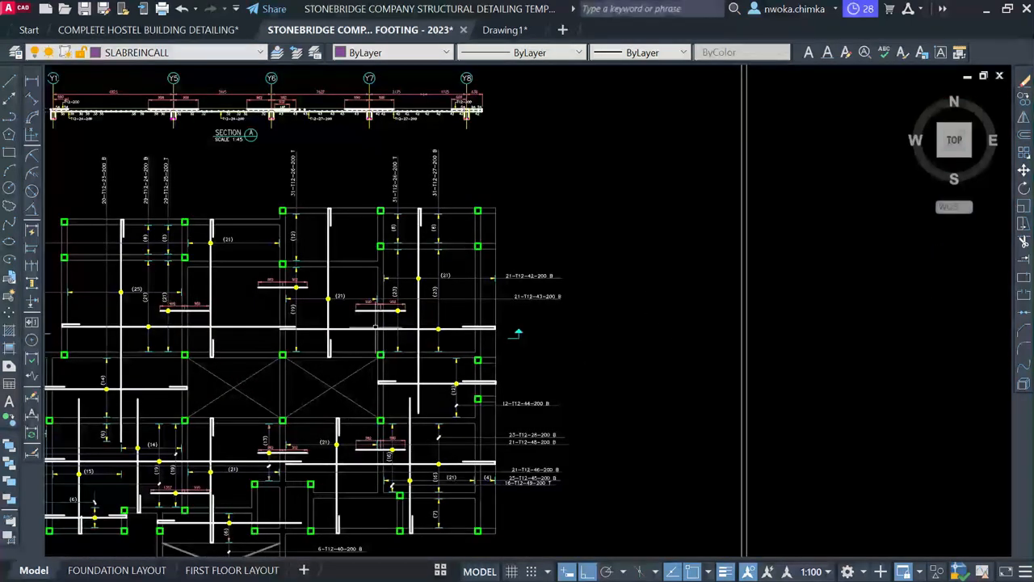
pyautogui.scroll(2, 73, 296)
pyautogui.scroll(5, 272, 224)
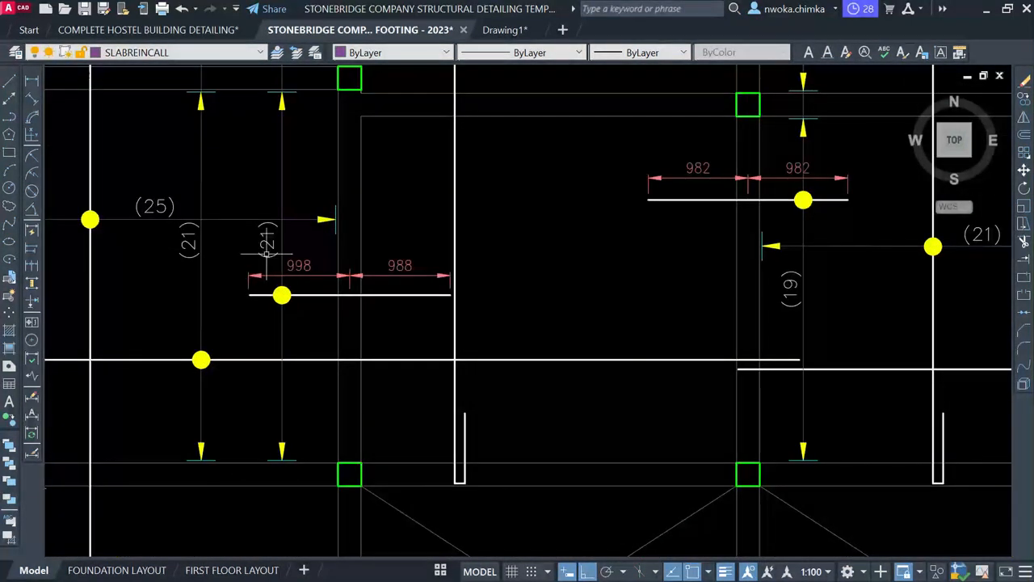
pyautogui.scroll(-2, 189, 246)
pyautogui.scroll(-4, 382, 429)
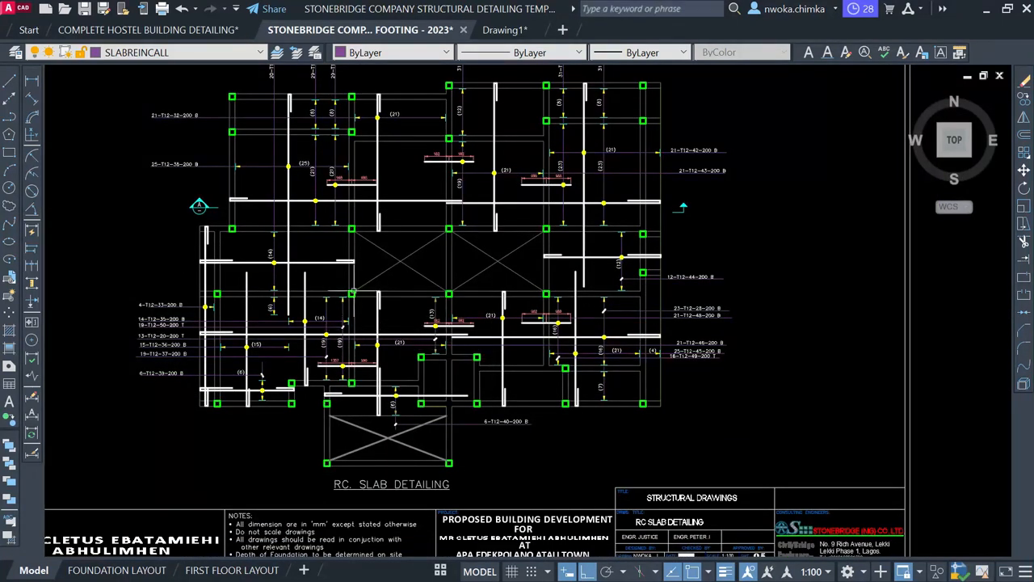
# Copy the facing arrow-and-tick pair from a beam crossing in the reference plan to the bottom bay's horizontal distribution line at the middle beam.
pyautogui.moveTo(465, 300); pyautogui.dragTo(408, 364, button='middle')
pyautogui.scroll(6, 413, 206)
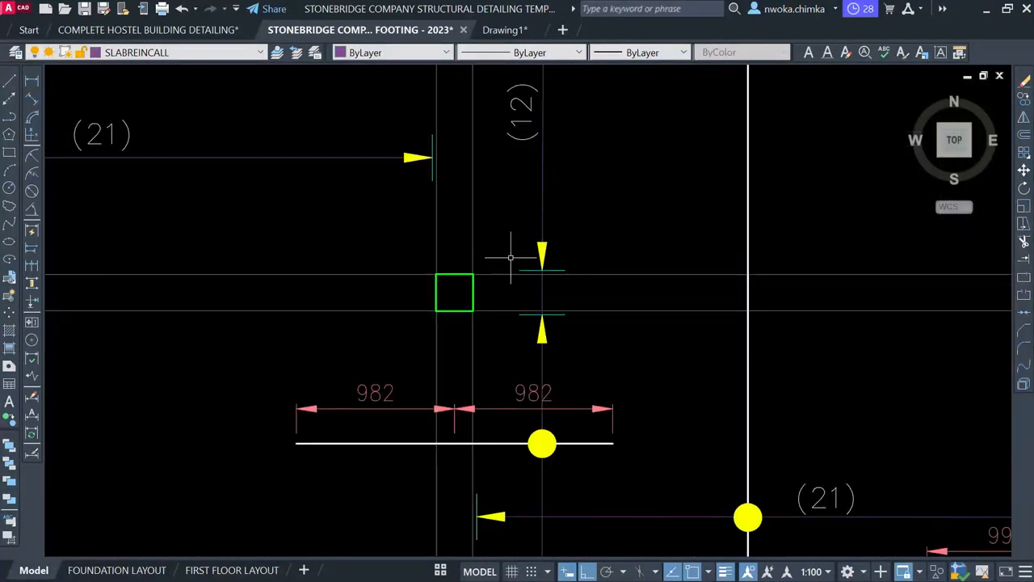
pyautogui.click(484, 216)
pyautogui.click(590, 347)
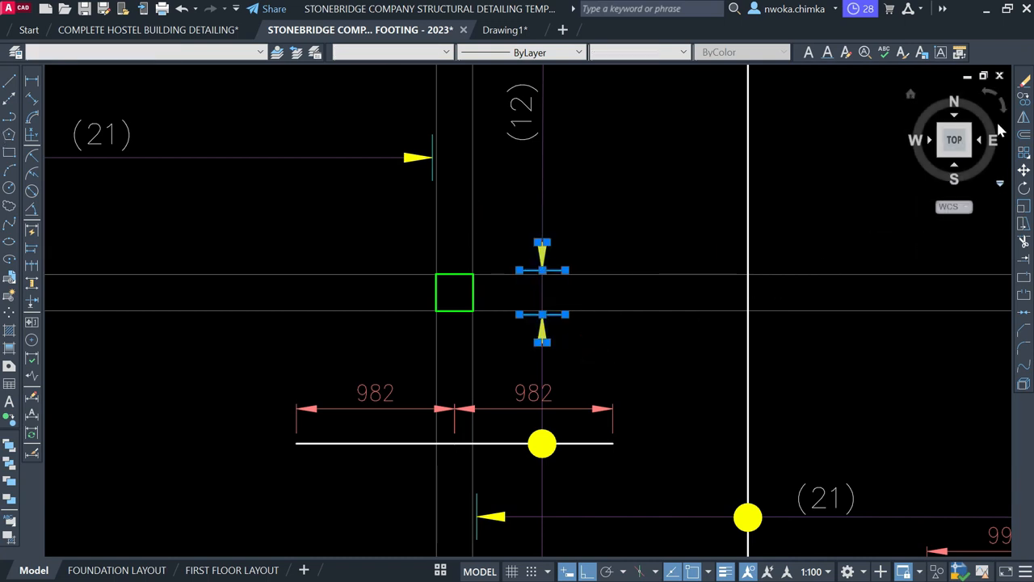
pyautogui.write('CP')
pyautogui.press('Return')
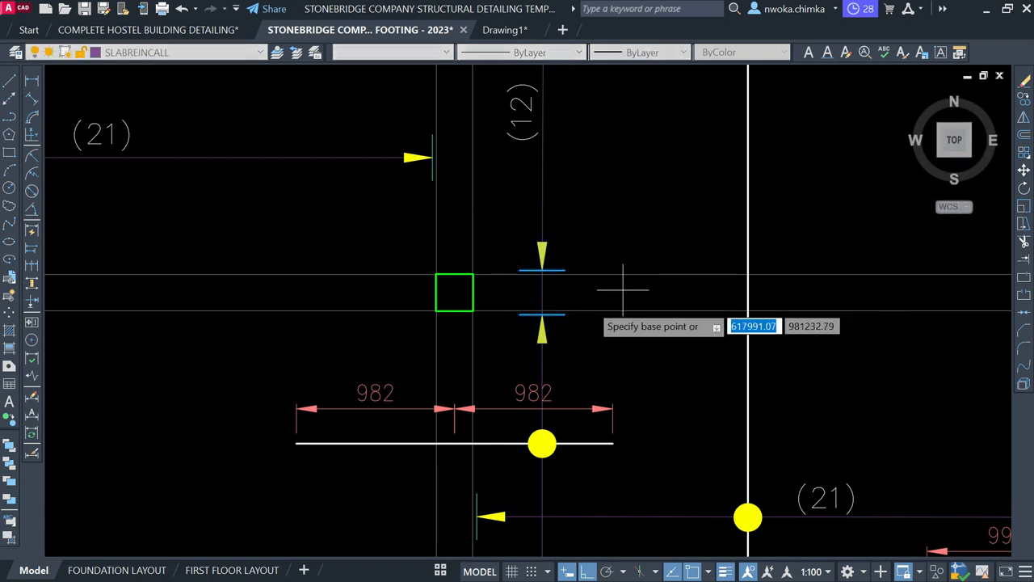
pyautogui.scroll(4, 557, 277)
pyautogui.click(522, 265)
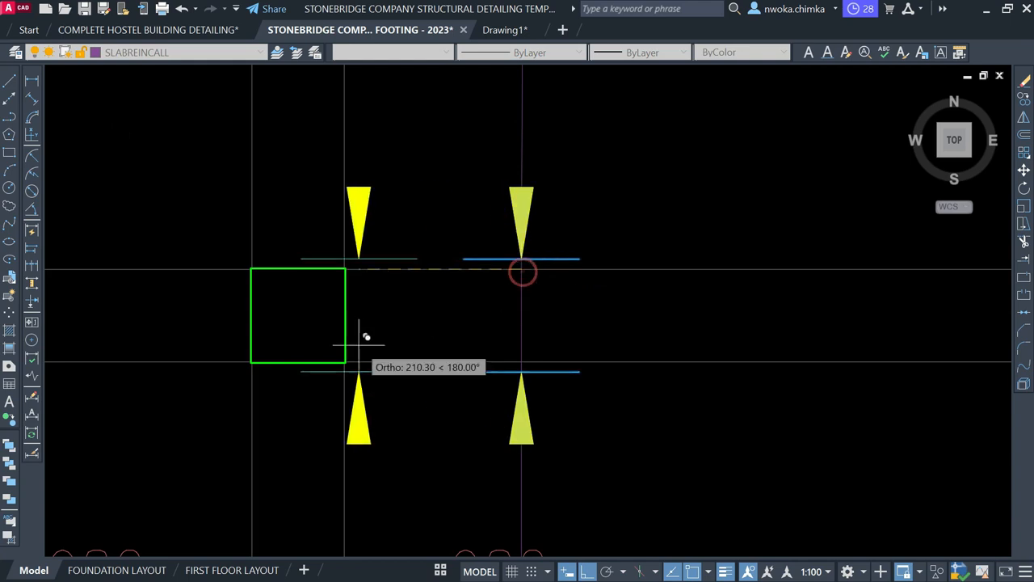
pyautogui.scroll(-6, 291, 324)
pyautogui.scroll(4, 755, 231)
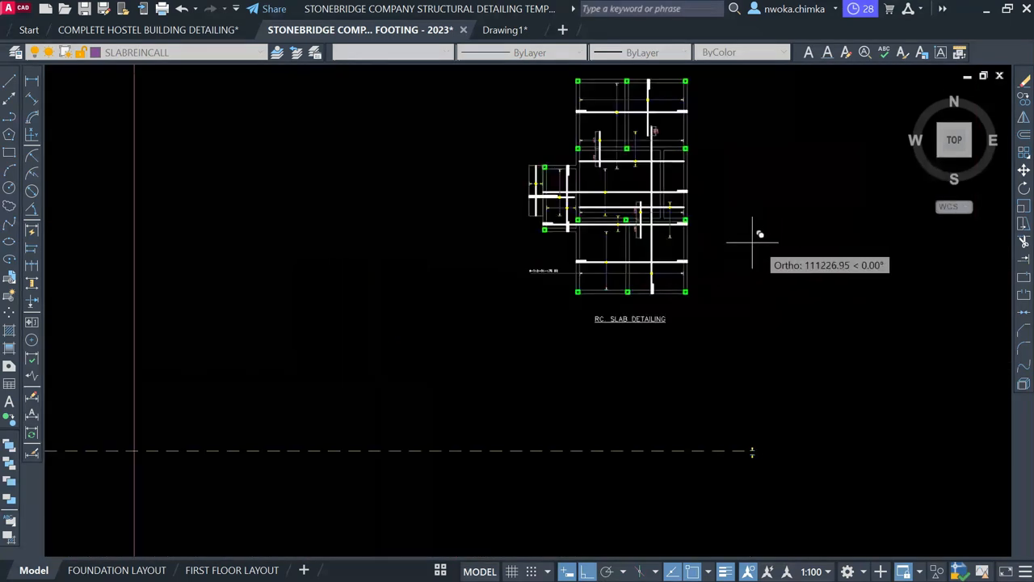
pyautogui.scroll(4, 570, 282)
pyautogui.scroll(3, 549, 321)
pyautogui.scroll(4, 560, 328)
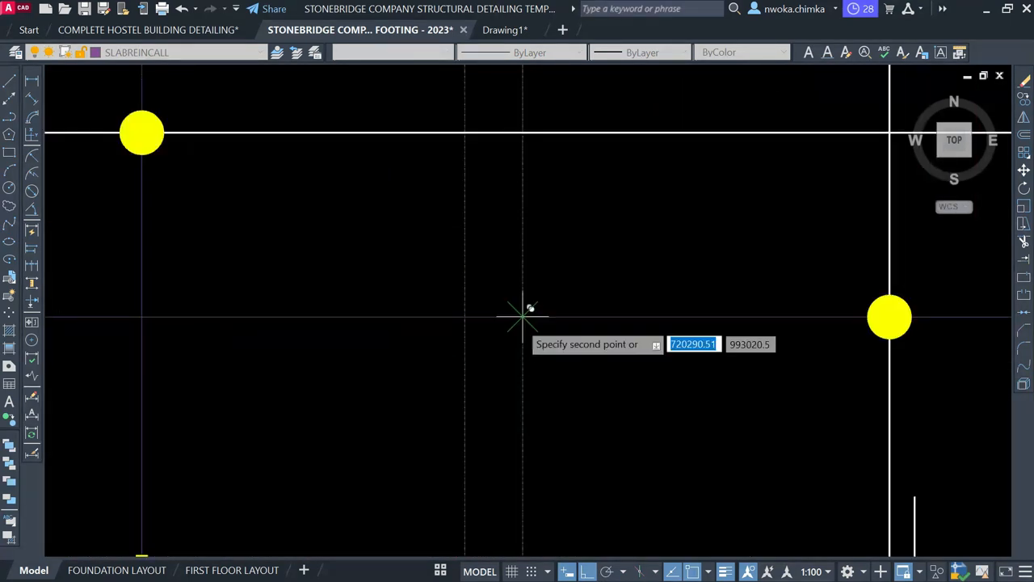
pyautogui.press('Escape')
# Rotate the copied arrow-and-tick pair a quarter turn so that its arrows lie along the bottom bay's horizontal distribution line.
pyautogui.moveTo(364, 225); pyautogui.dragTo(683, 492)
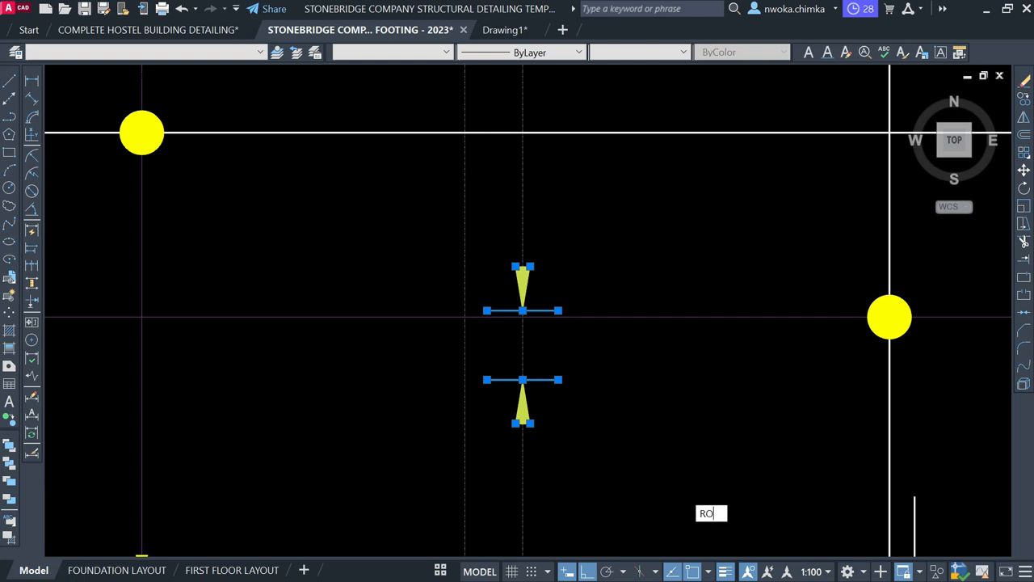
pyautogui.press('Return')
pyautogui.scroll(2, 541, 299)
pyautogui.scroll(2, 540, 300)
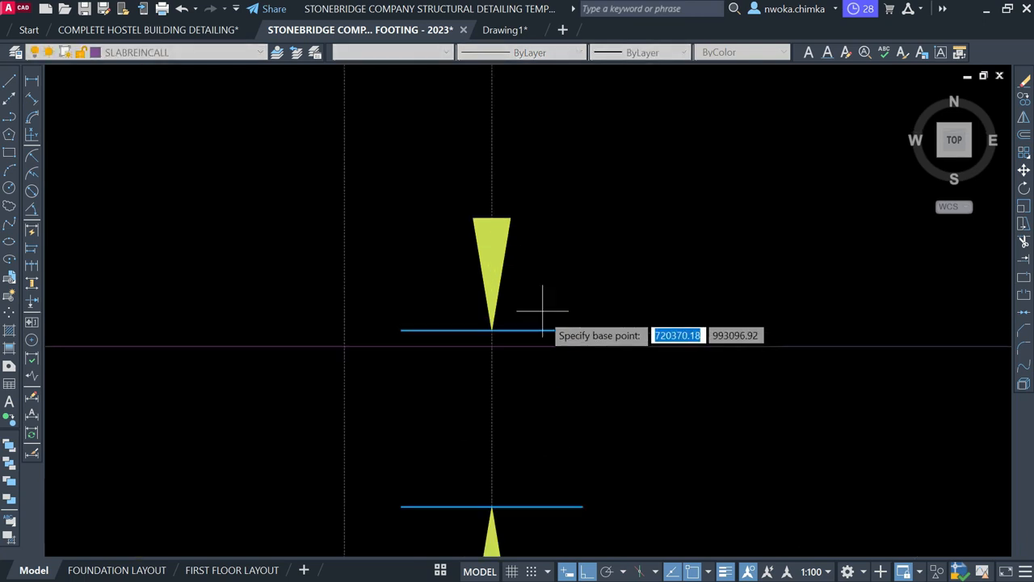
pyautogui.click(514, 329)
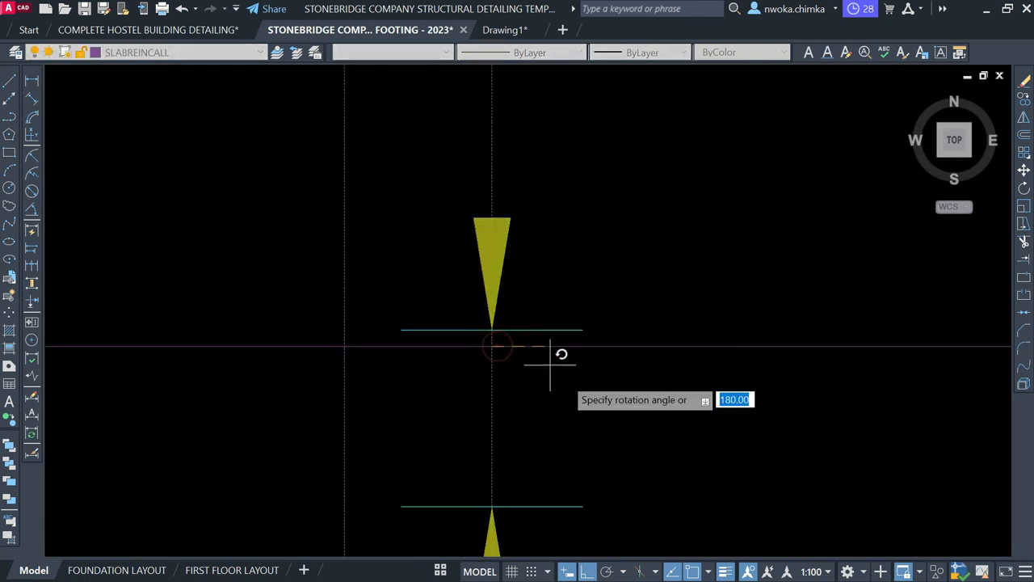
pyautogui.click(559, 444)
pyautogui.scroll(-4, 598, 324)
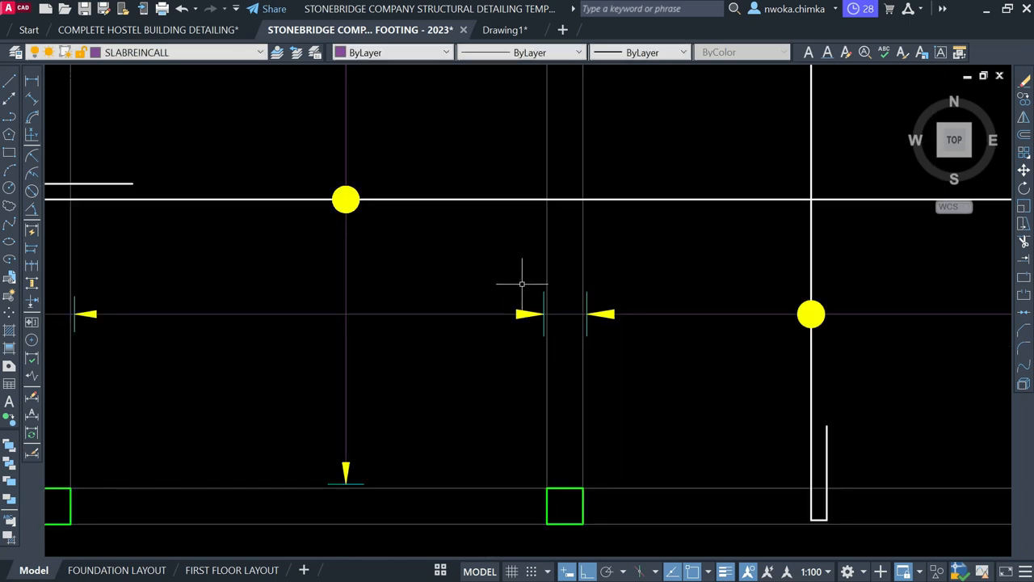
# Scale the arrow-and-tick pair at the middle beam by 0.8 about the point where the distribution line meets the beam's left edge.
pyautogui.scroll(-2, 522, 283)
pyautogui.click(469, 273)
pyautogui.click(623, 346)
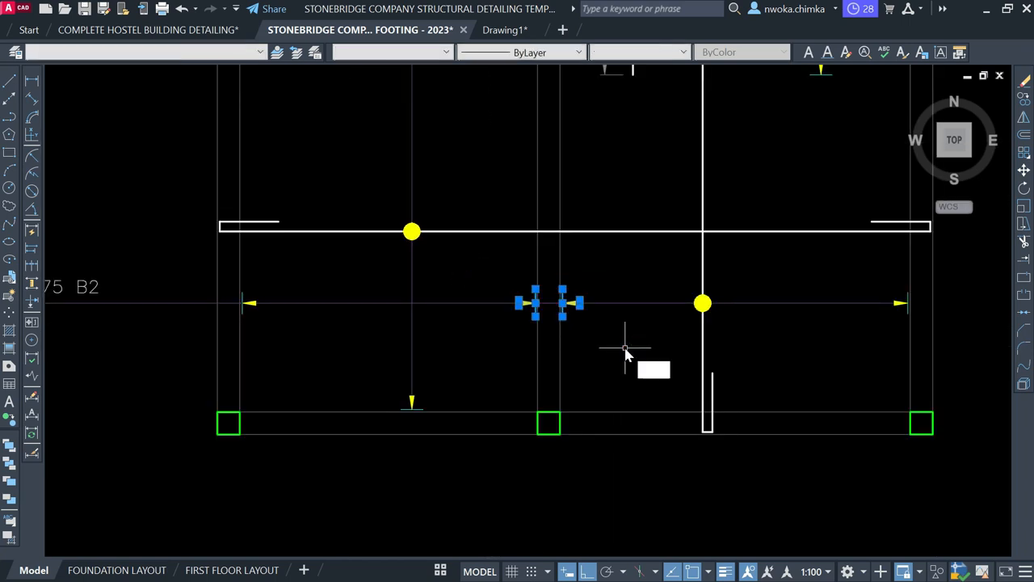
pyautogui.press('Return')
pyautogui.scroll(4, 547, 300)
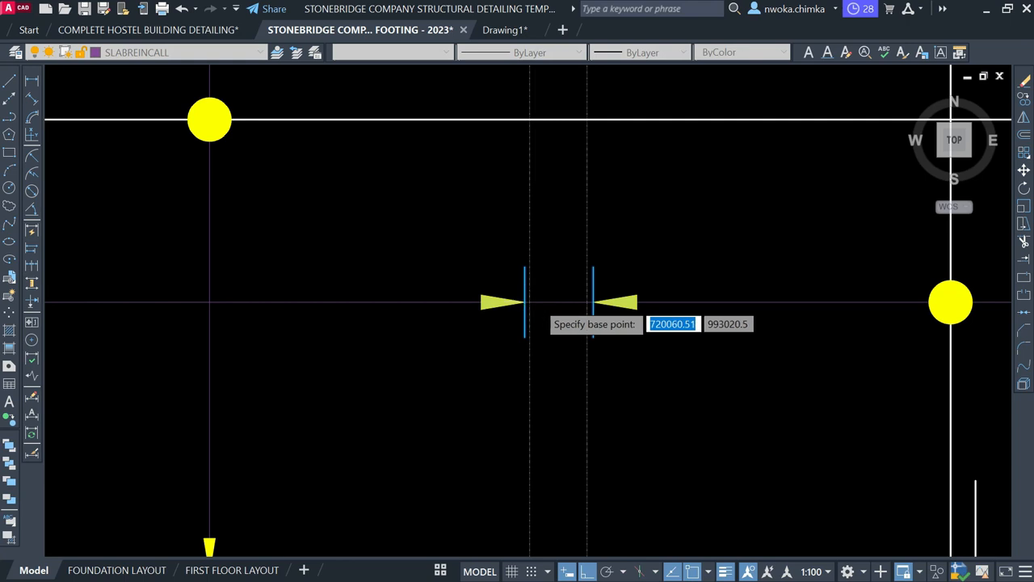
pyautogui.scroll(2, 535, 300)
pyautogui.scroll(3, 535, 301)
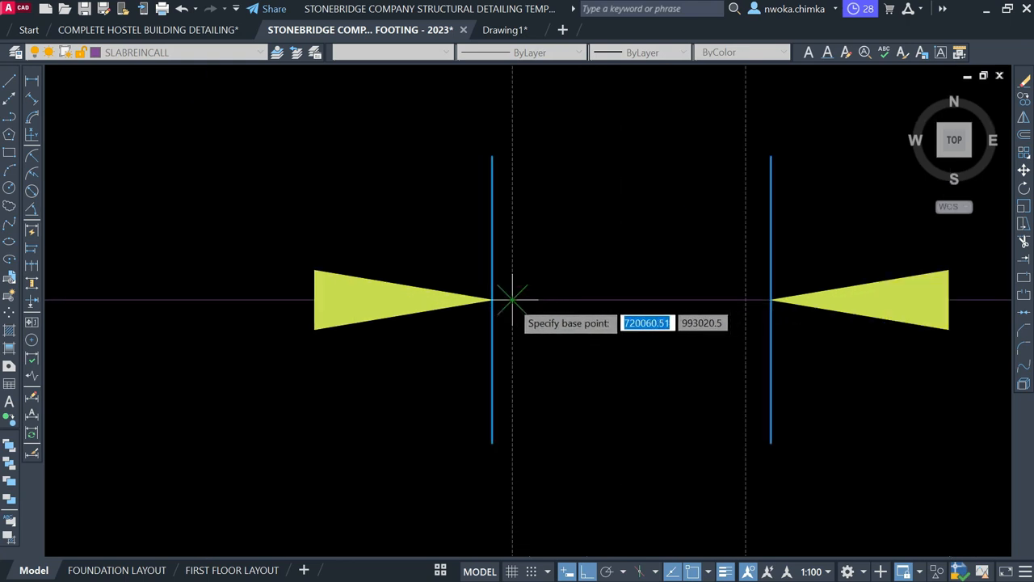
pyautogui.click(513, 300)
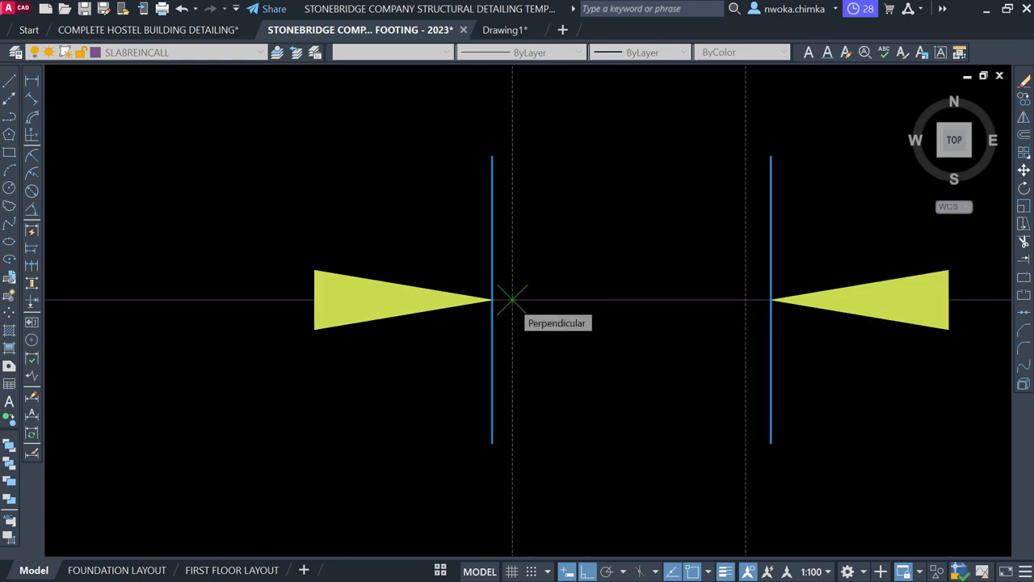
pyautogui.click(512, 300)
pyautogui.write('0/8')
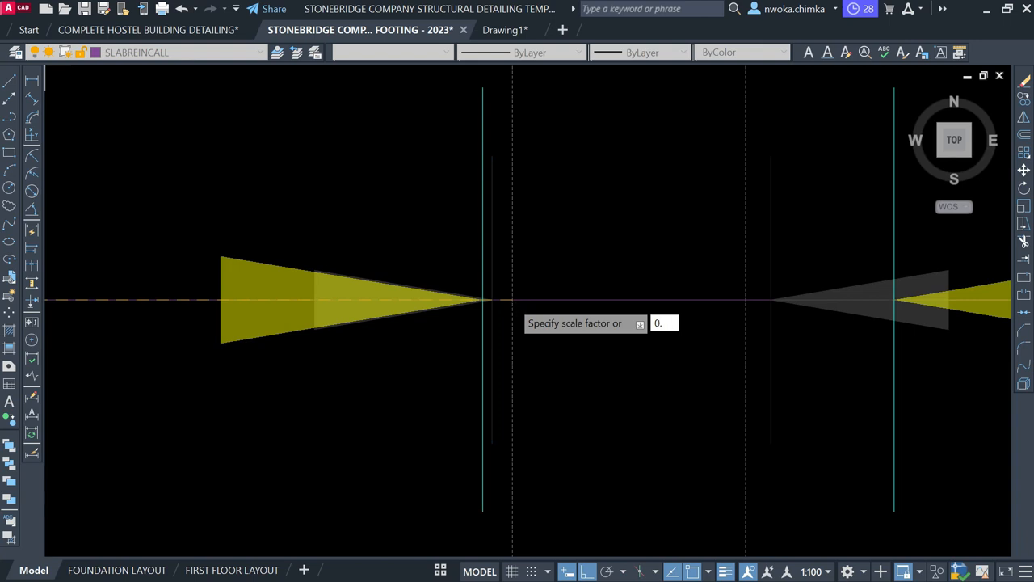
pyautogui.press('Return')
pyautogui.scroll(-4, 515, 287)
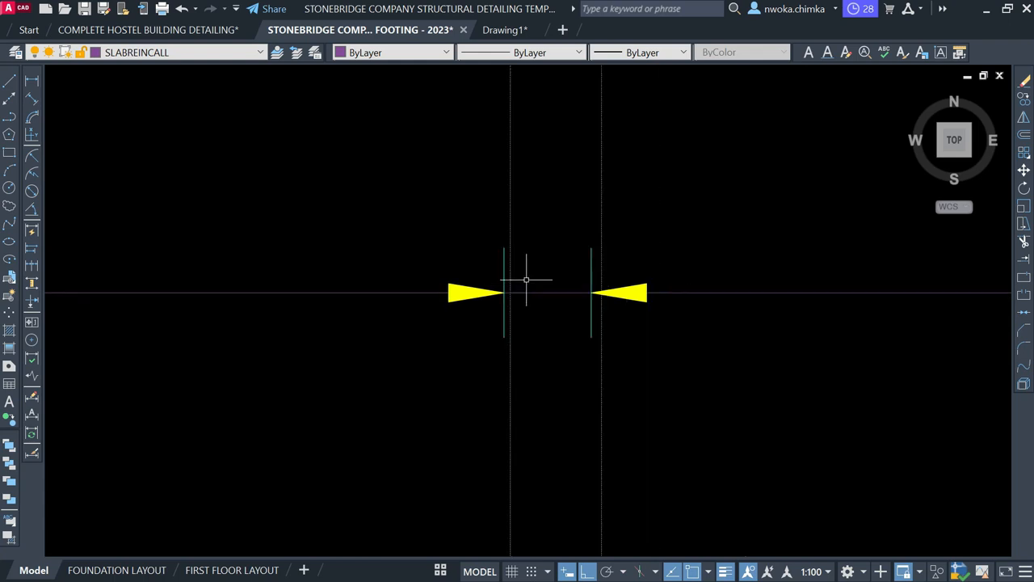
# Move the right-hand arrow and tick of the pair onto the middle beam's right edge.
pyautogui.click(552, 220)
pyautogui.click(687, 361)
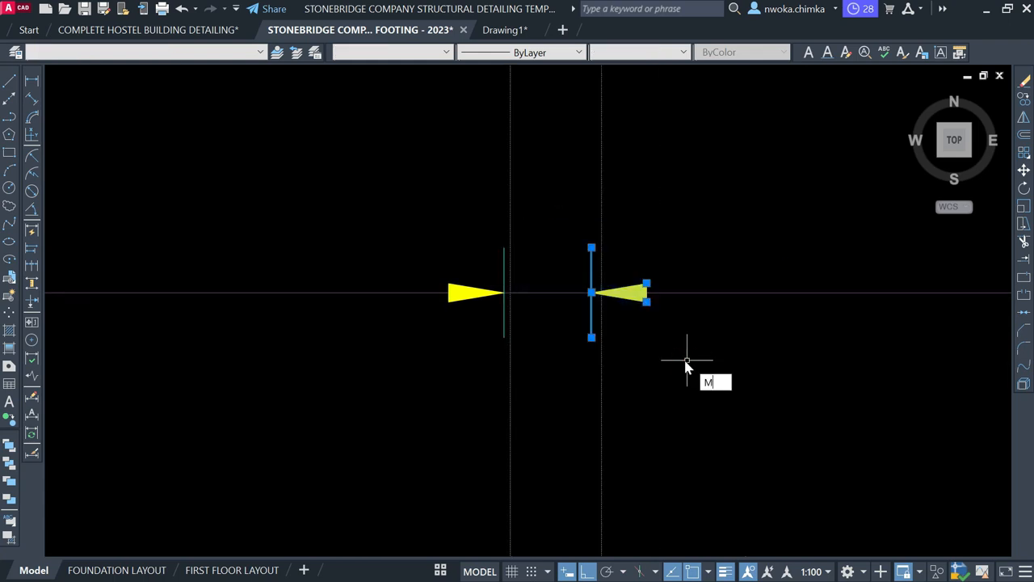
pyautogui.write('m')
pyautogui.press('space')
pyautogui.scroll(5, 617, 286)
pyautogui.click(509, 322)
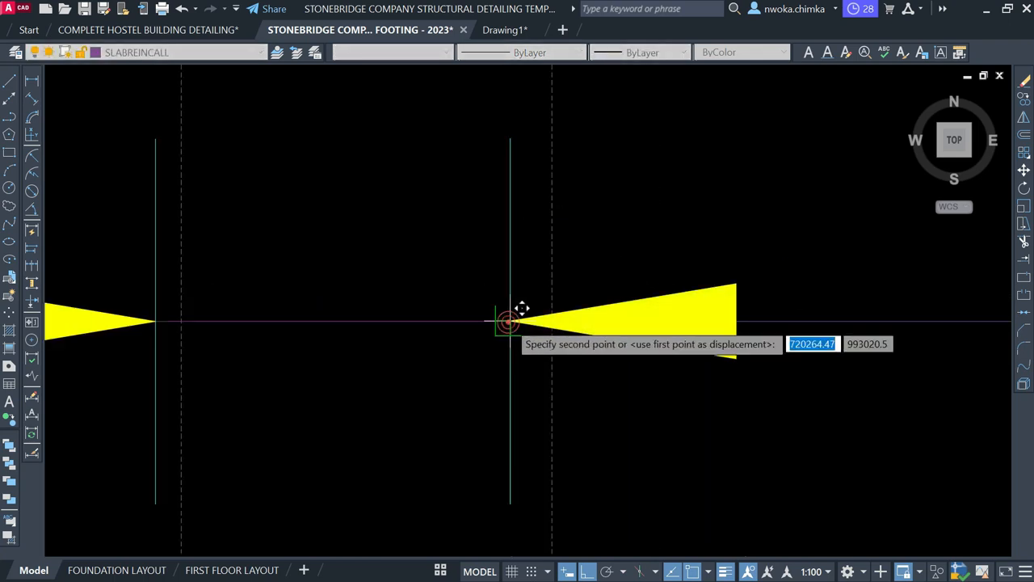
pyautogui.click(564, 308)
# Offset the right-hand arrow and tick 25 mm to the right of the middle beam's edge with Move.
pyautogui.scroll(-4, 555, 307)
pyautogui.click(523, 203)
pyautogui.click(757, 399)
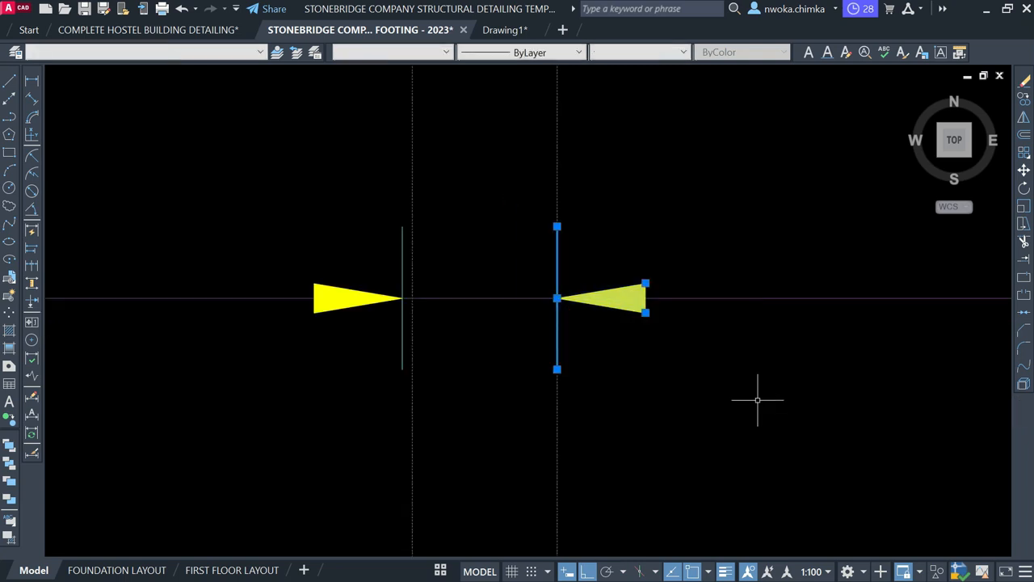
pyautogui.write('m')
pyautogui.press('space')
pyautogui.click(556, 242)
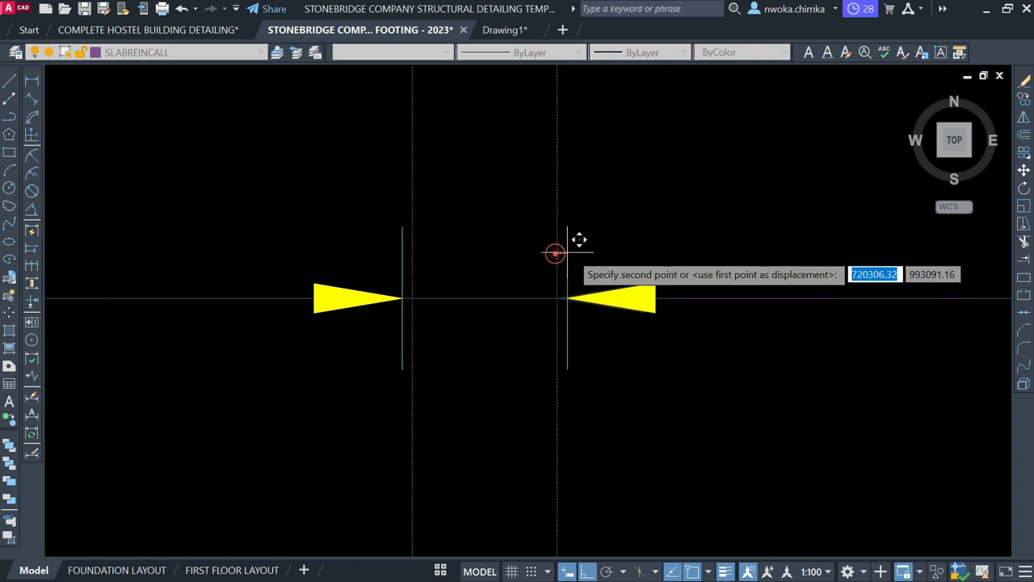
pyautogui.write('25')
pyautogui.press('Return')
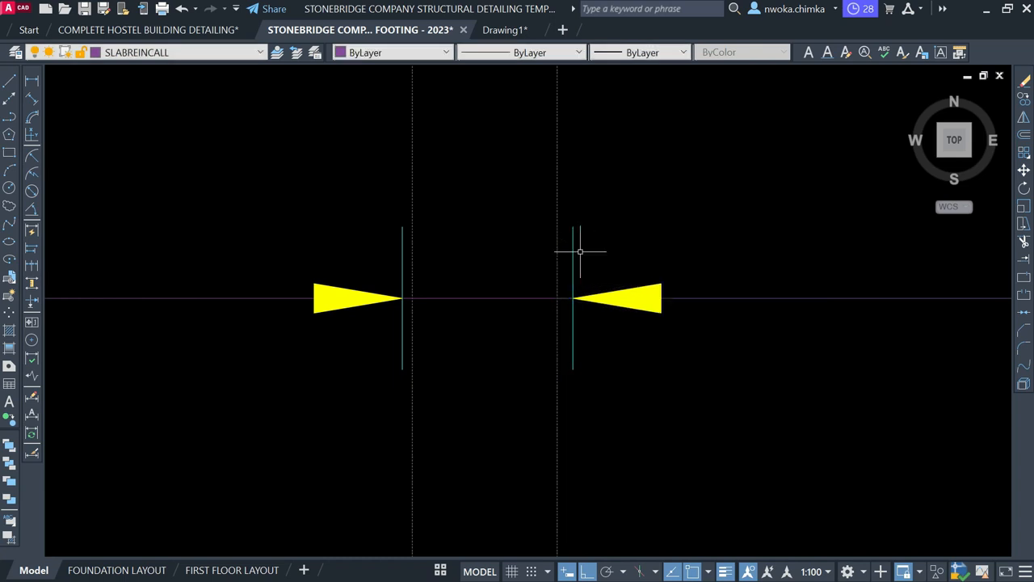
# Move the left-hand arrow and tick of the pair onto the middle beam's left edge.
pyautogui.scroll(-3, 569, 262)
pyautogui.click(351, 232)
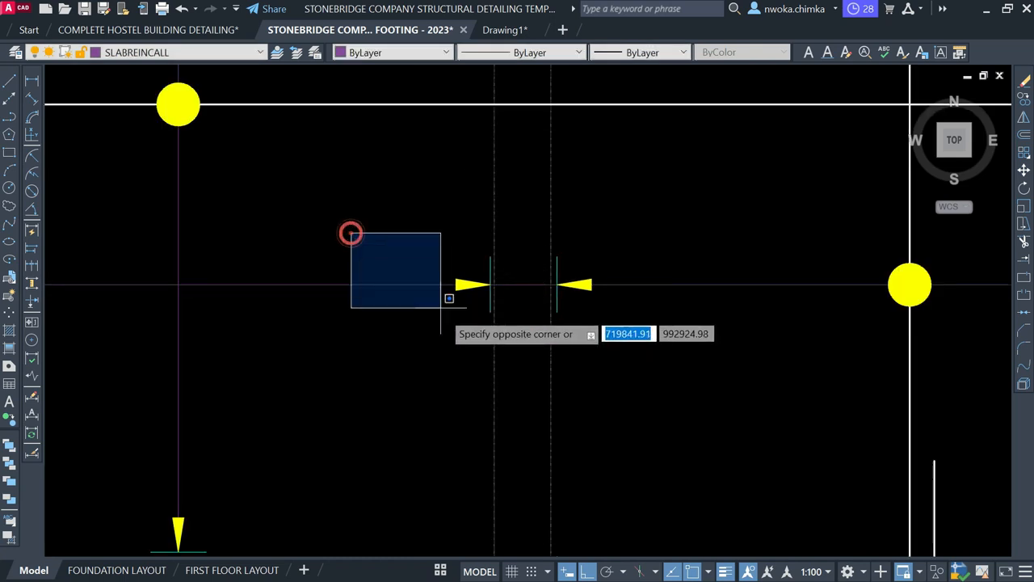
pyautogui.click(510, 367)
pyautogui.write('m')
pyautogui.press('Return')
pyautogui.scroll(5, 481, 274)
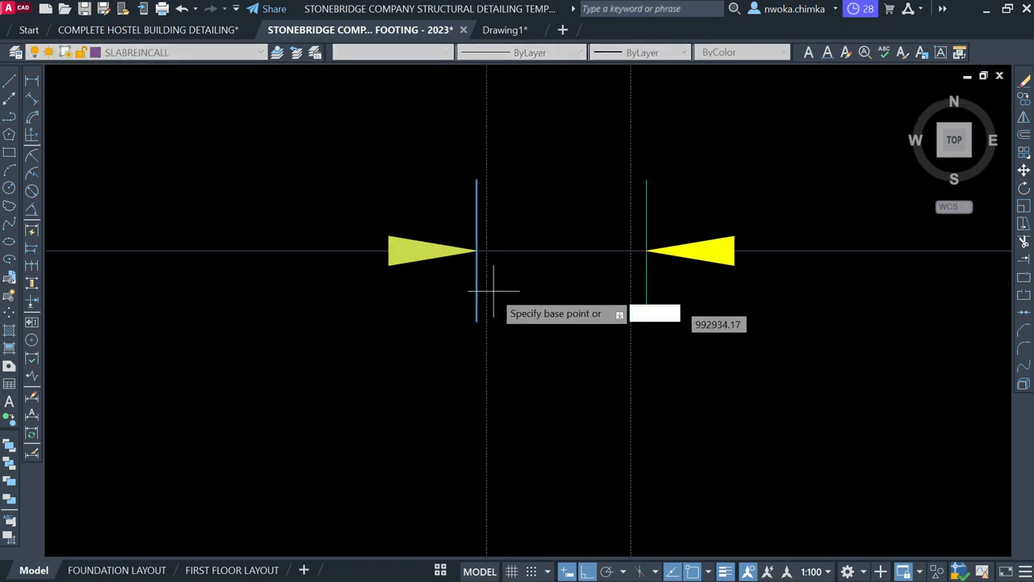
pyautogui.click(474, 241)
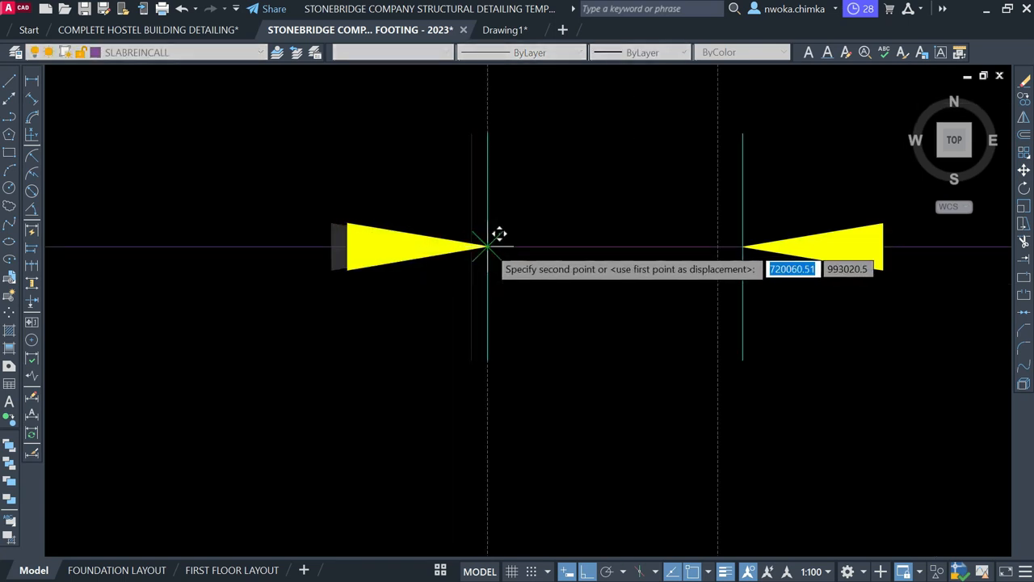
pyautogui.click(488, 248)
# Shift the left-hand arrow and tick 25 mm to the left of the middle beam's edge.
pyautogui.scroll(-2, 526, 289)
pyautogui.scroll(-1, 526, 290)
pyautogui.click(430, 189)
pyautogui.click(605, 358)
pyautogui.write('m')
pyautogui.press('Return')
pyautogui.click(507, 239)
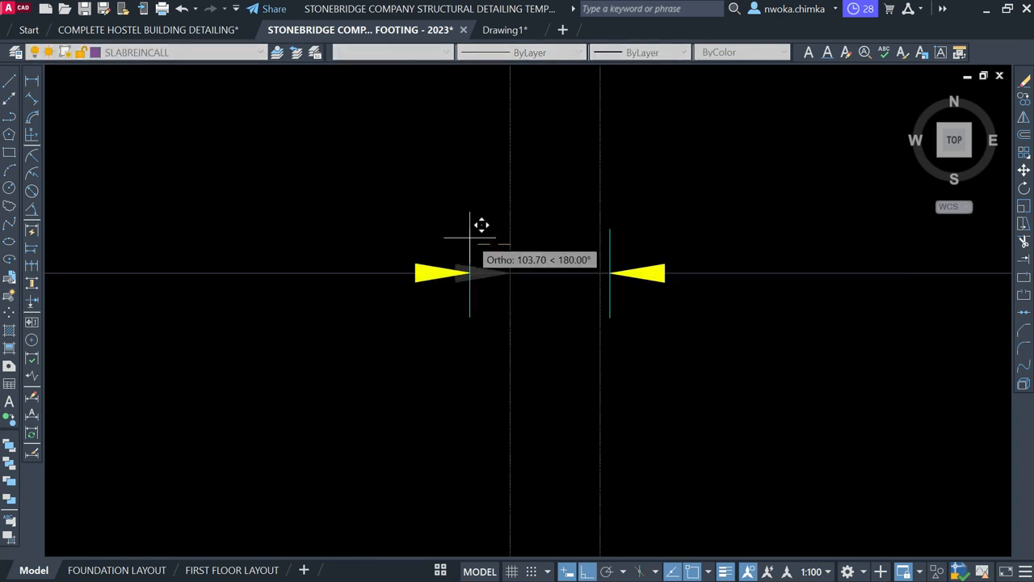
pyautogui.write('25')
pyautogui.press('Return')
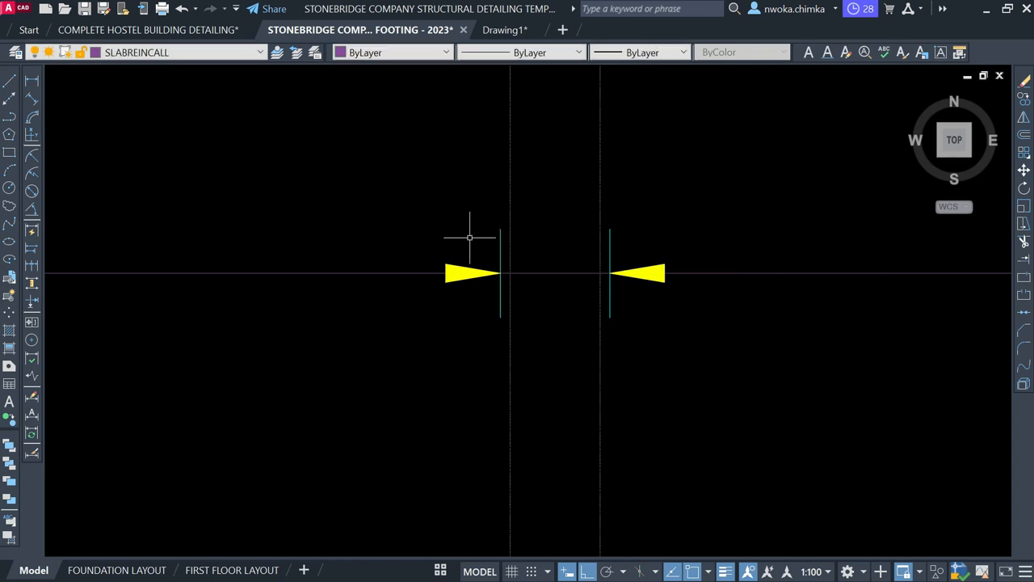
# Measure the distribution line's right-hand segment from the tick beside the middle beam to the right end tick with a linear dimension.
pyautogui.scroll(-2, 523, 263)
pyautogui.scroll(-6, 524, 264)
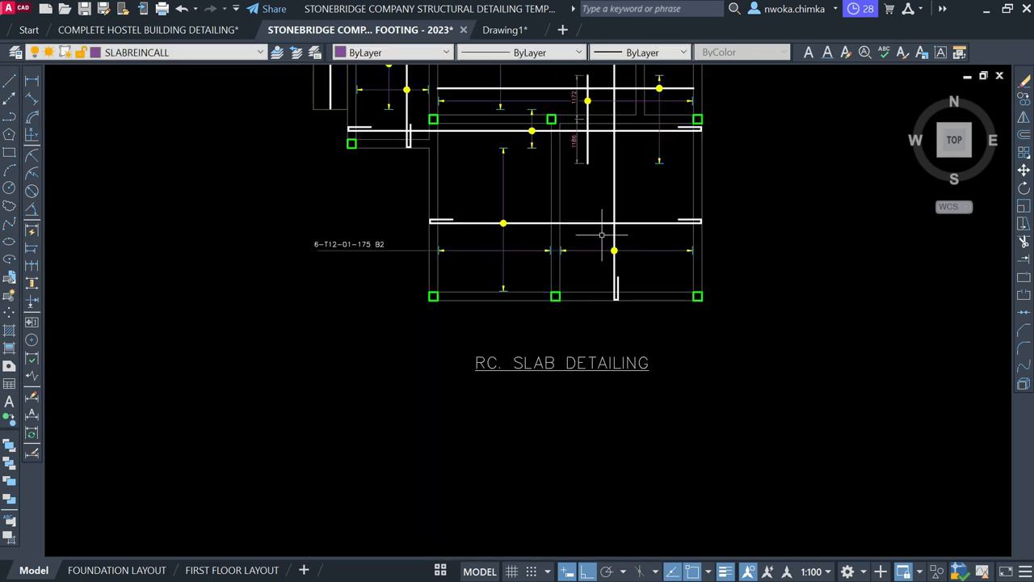
pyautogui.click(33, 81)
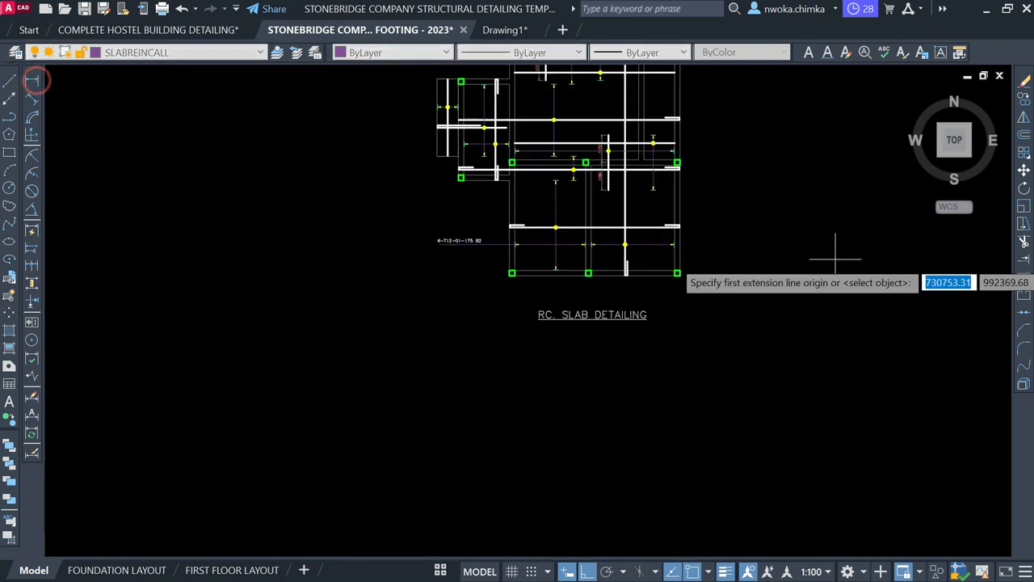
pyautogui.scroll(5, 652, 199)
pyautogui.scroll(4, 325, 305)
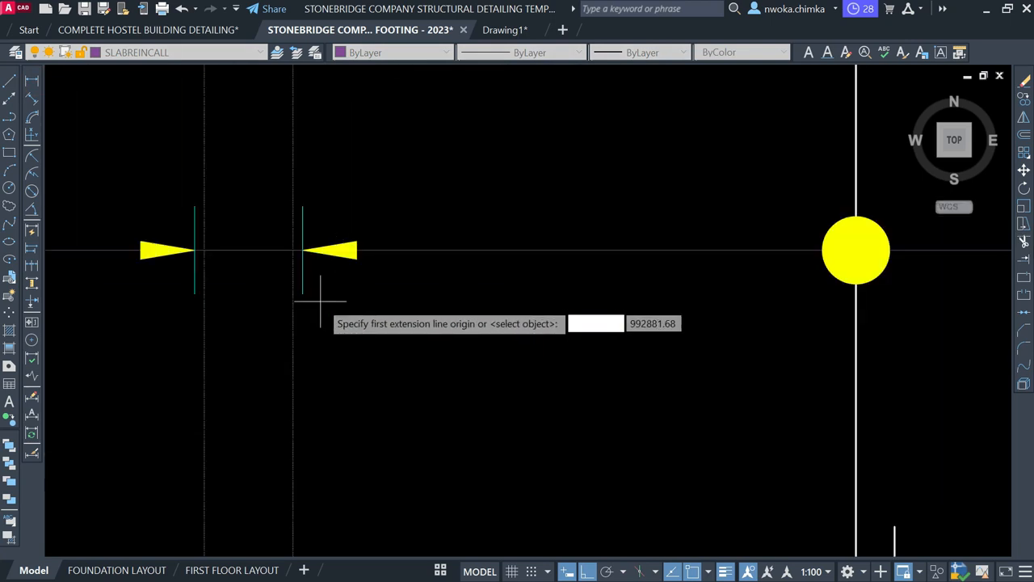
pyautogui.click(300, 294)
pyautogui.scroll(-4, 302, 296)
pyautogui.scroll(2, 833, 287)
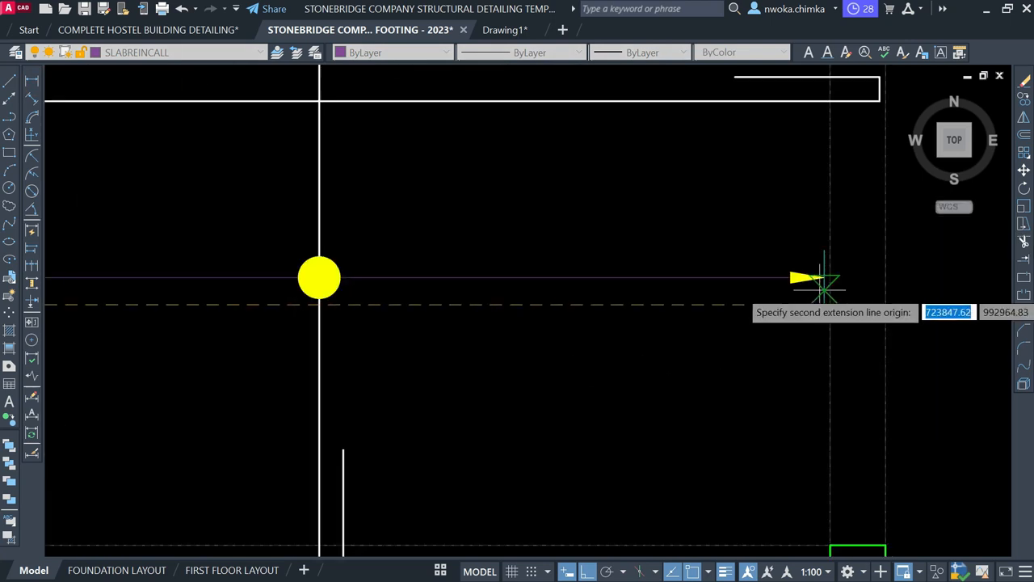
pyautogui.click(824, 304)
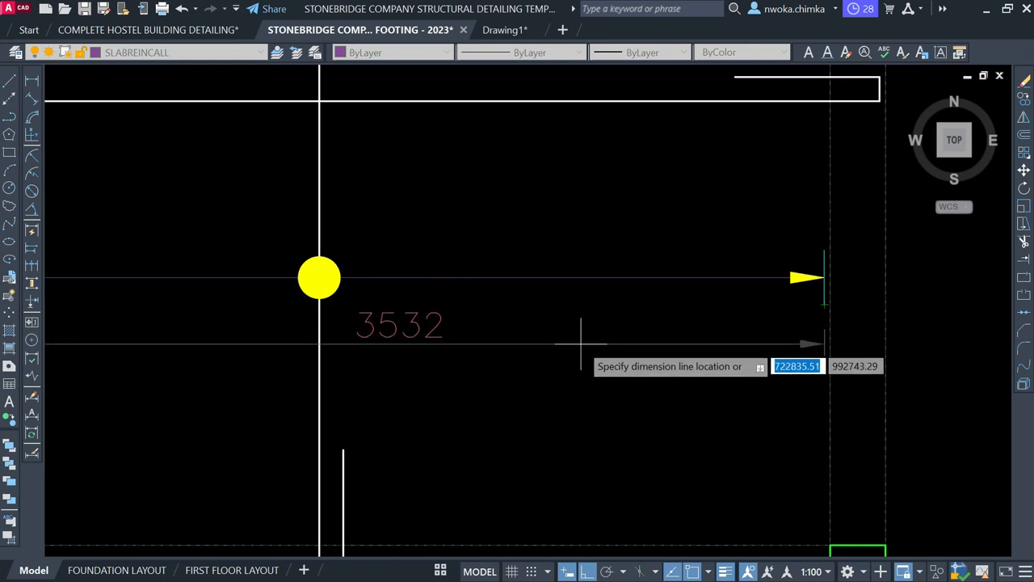
pyautogui.press('Escape')
# Calculate 3532/175 with QuickCalc for the bar count of the distribution line's right-hand segment.
pyautogui.write('QC')
pyautogui.press('Return')
pyautogui.write('3532')
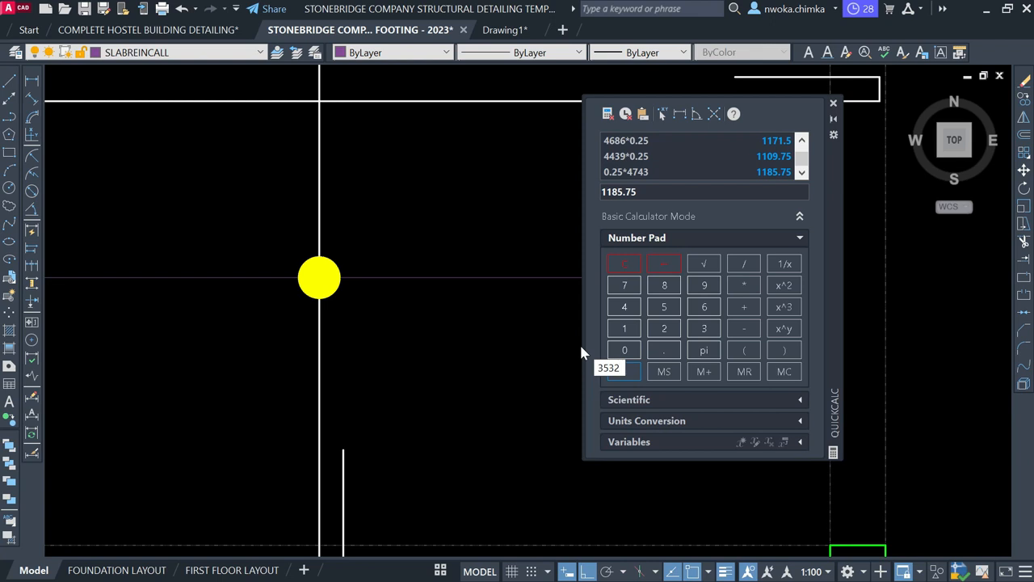
pyautogui.click(656, 194)
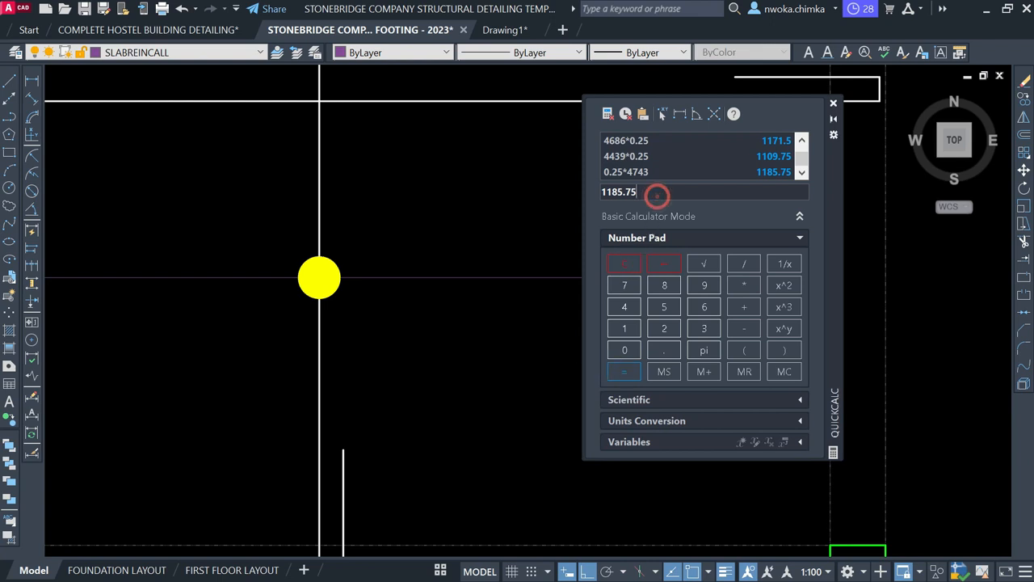
pyautogui.doubleClick(656, 195)
pyautogui.write('/')
pyautogui.scroll(-5, 535, 224)
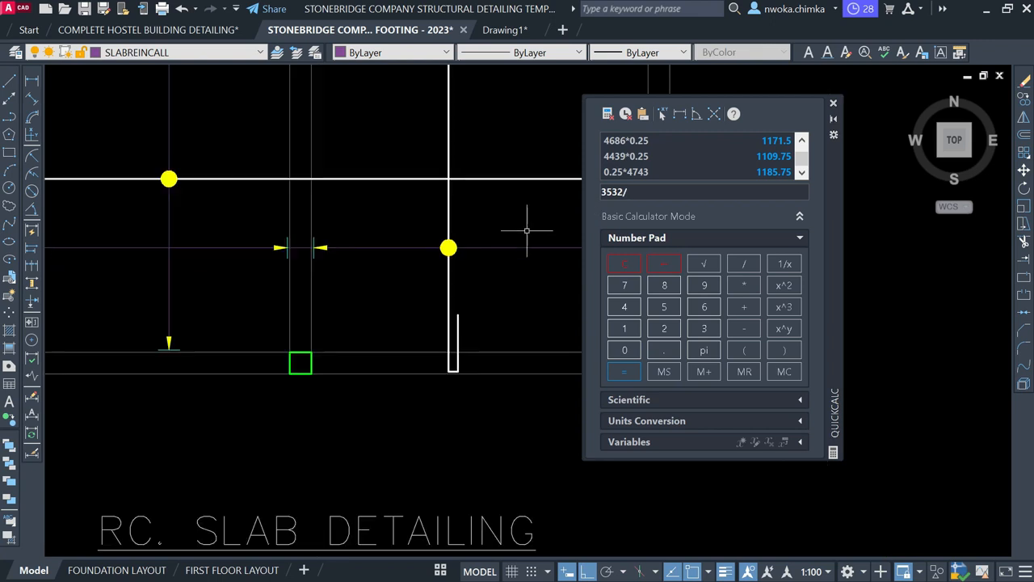
pyautogui.scroll(5, 179, 247)
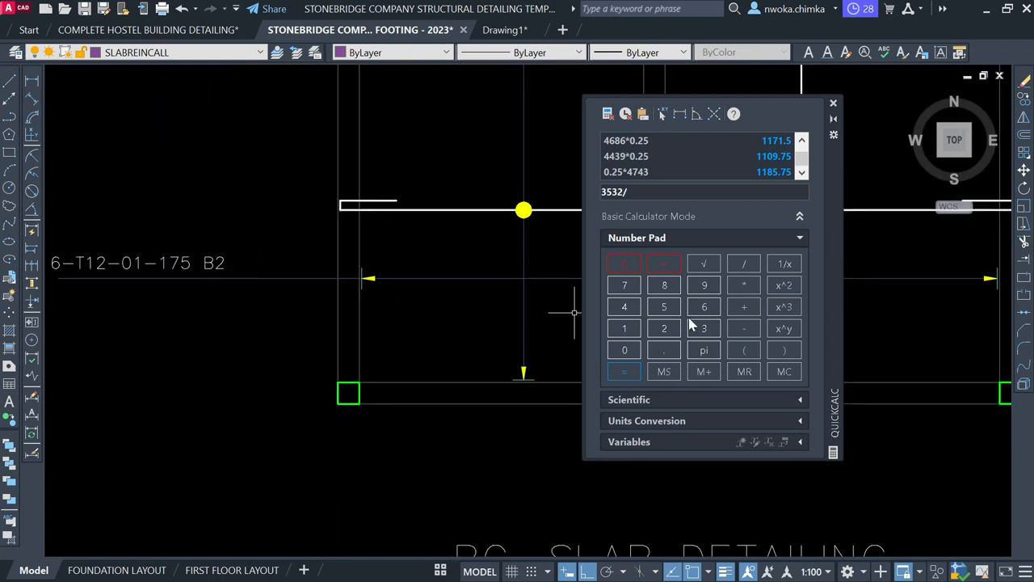
pyautogui.click(659, 194)
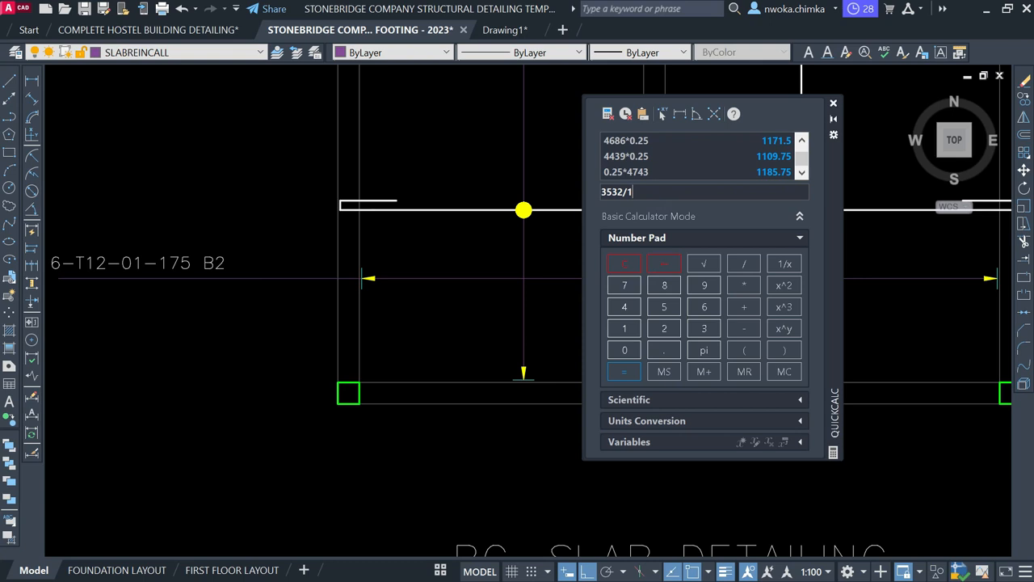
pyautogui.write('175')
pyautogui.press('Return')
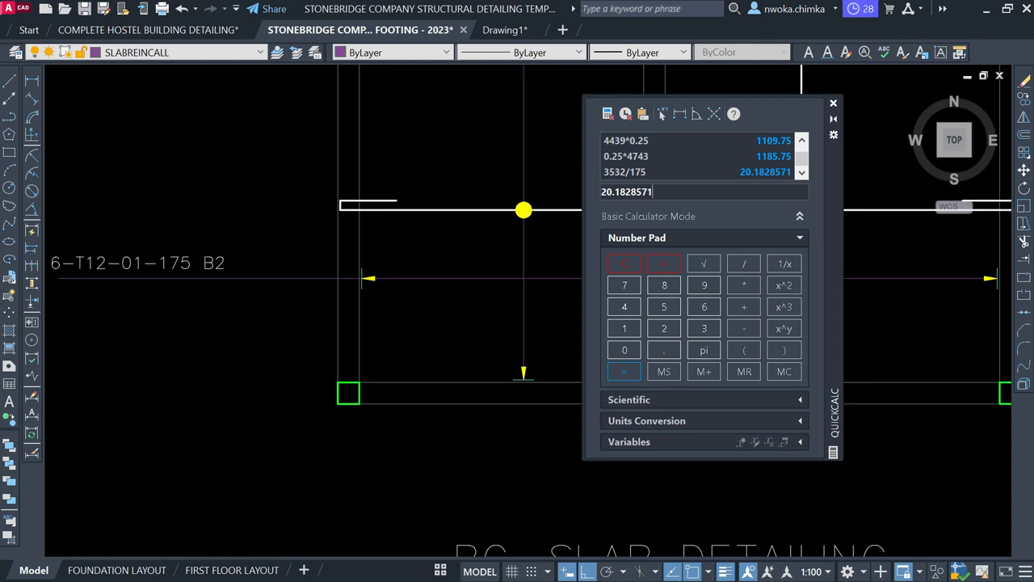
pyautogui.click(834, 104)
# Copy the "(15)" count label from the neighbouring slab plan onto the distribution line's segment right of the middle beam.
pyautogui.scroll(-7, 647, 240)
pyautogui.scroll(2, 129, 335)
pyautogui.scroll(6, 309, 304)
pyautogui.scroll(2, 566, 312)
pyautogui.scroll(-2, 556, 311)
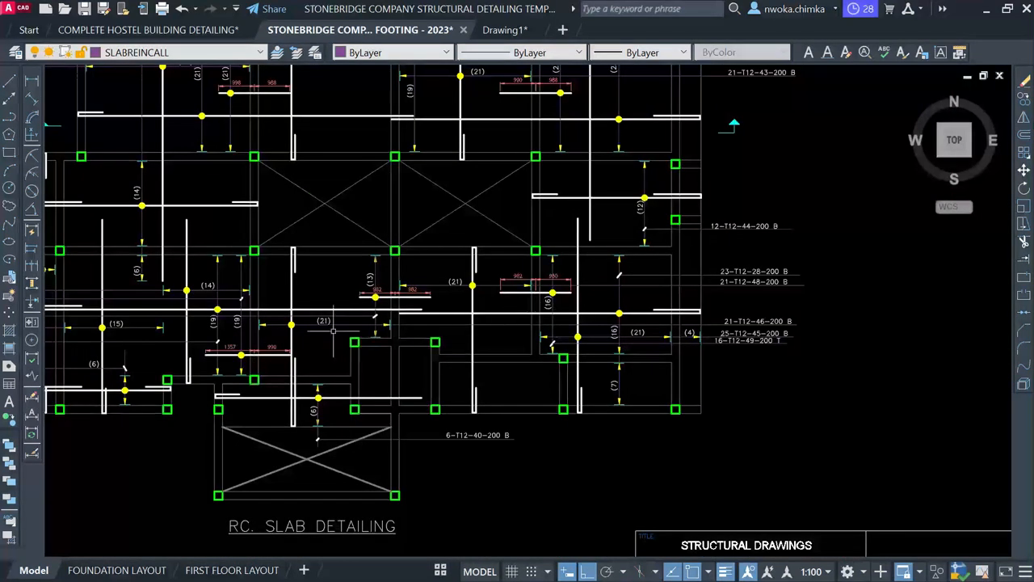
pyautogui.scroll(4, 353, 338)
pyautogui.scroll(-4, 356, 299)
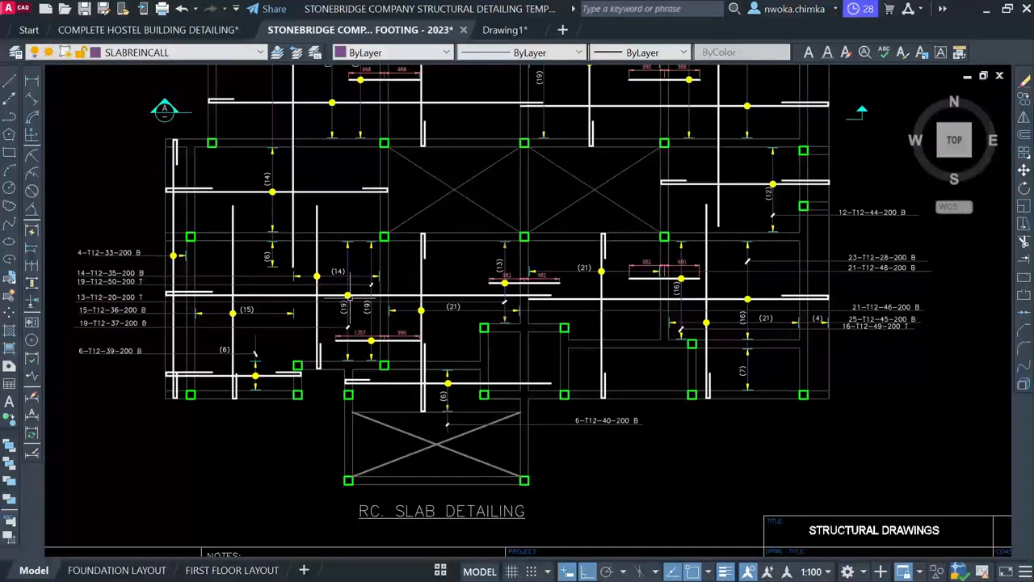
pyautogui.scroll(4, 357, 298)
pyautogui.click(129, 331)
pyautogui.write('co')
pyautogui.press('space')
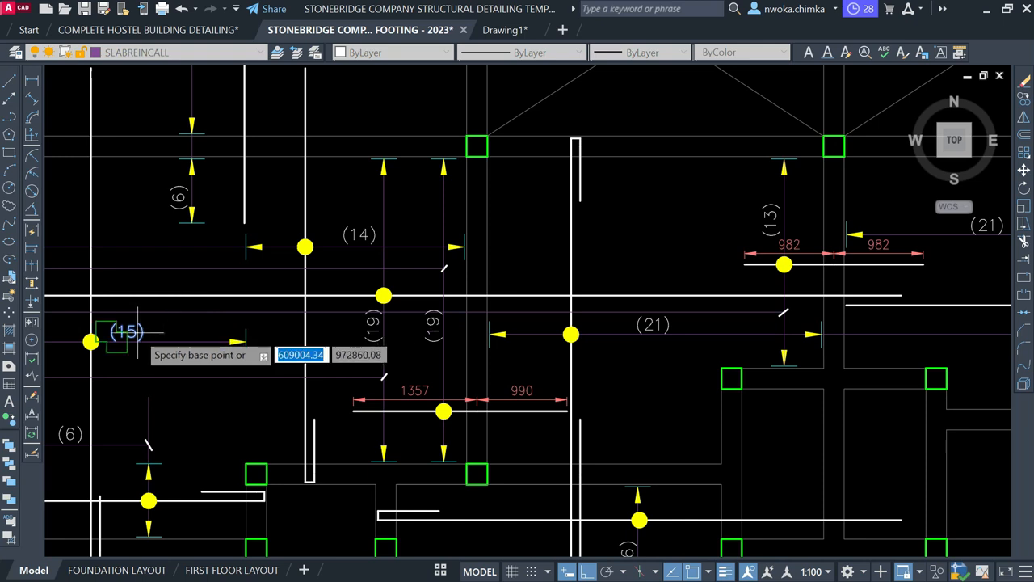
pyautogui.click(121, 331)
pyautogui.scroll(-6, 372, 287)
pyautogui.scroll(8, 727, 287)
pyautogui.scroll(2, 791, 329)
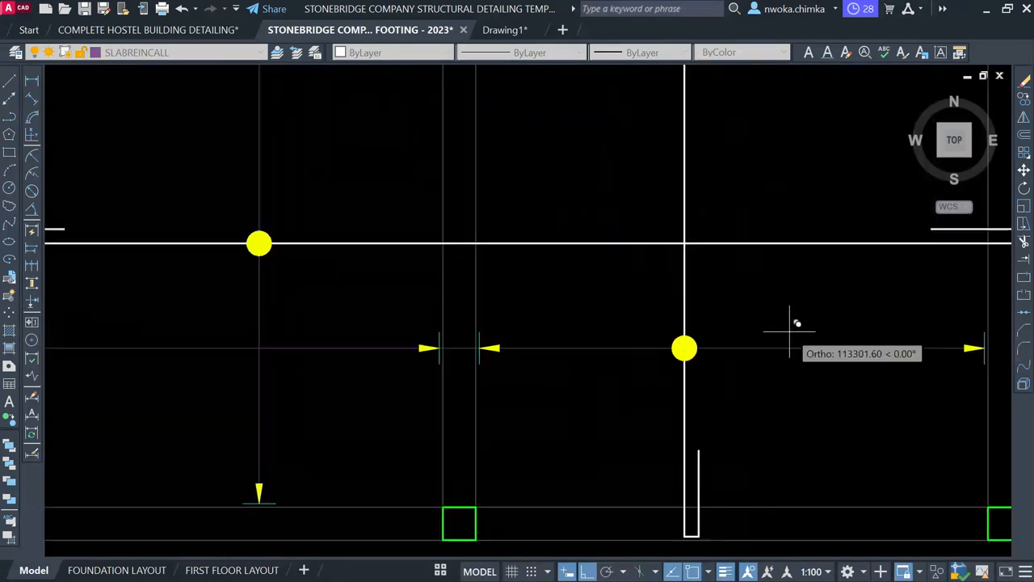
pyautogui.click(785, 337)
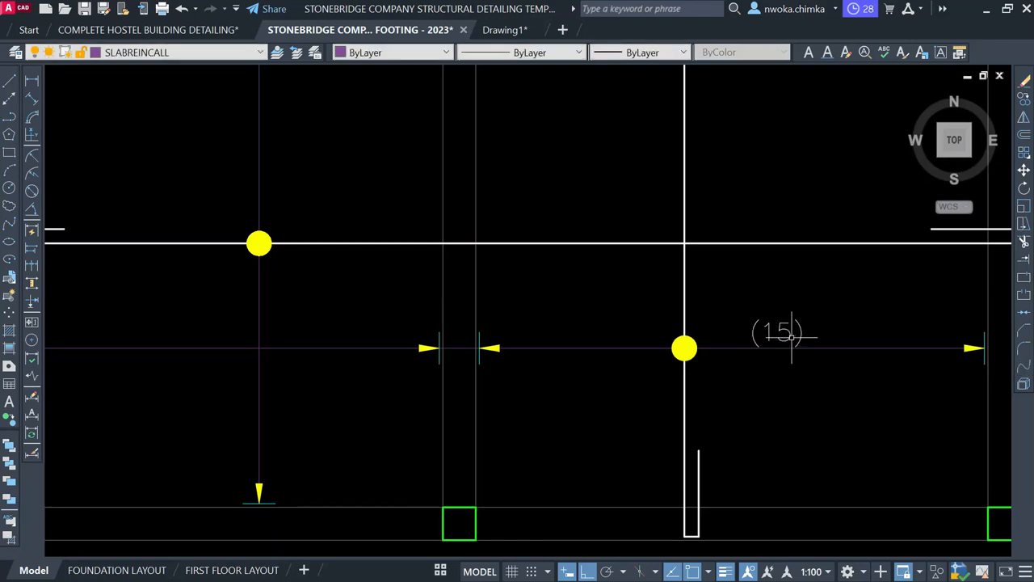
# Change the copied count label on the right-hand segment to "(21)".
pyautogui.click(788, 333)
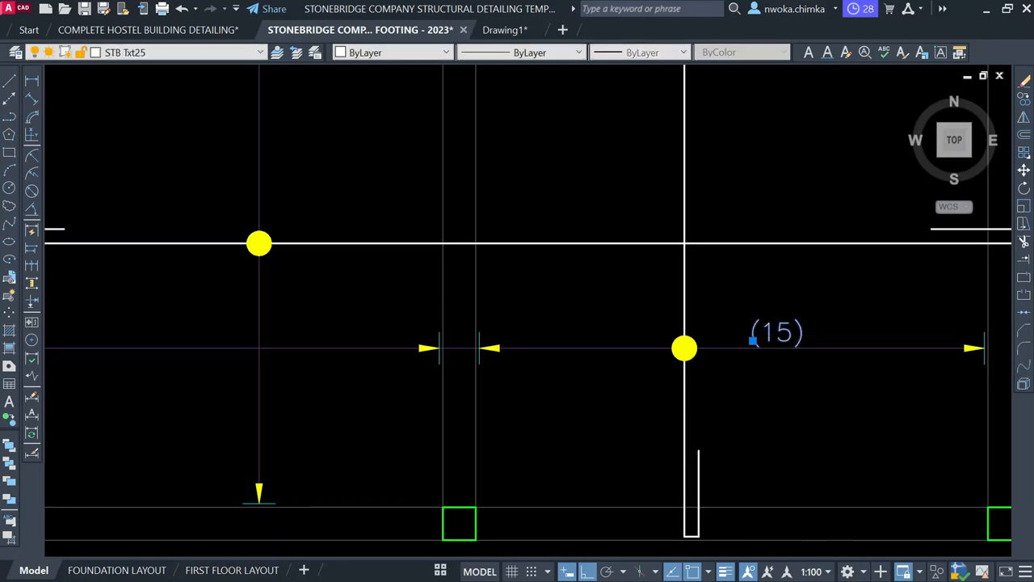
pyautogui.scroll(2, 792, 341)
pyautogui.doubleClick(790, 330)
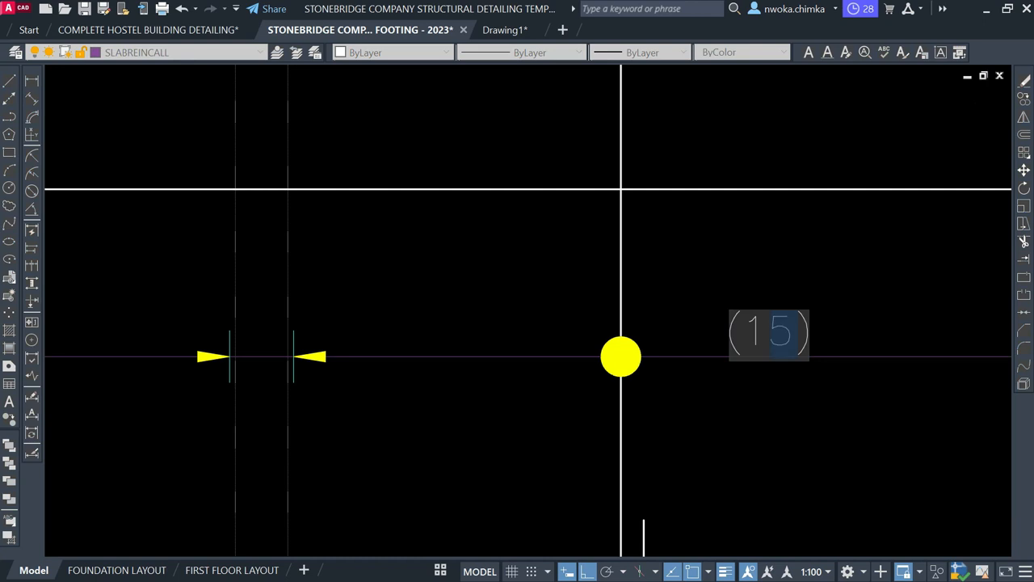
pyautogui.write('21')
pyautogui.click(801, 280)
pyautogui.scroll(-3, 800, 280)
pyautogui.scroll(2, 796, 283)
# Move the "(21)" label slightly upward, clear of the distribution line.
pyautogui.click(832, 295)
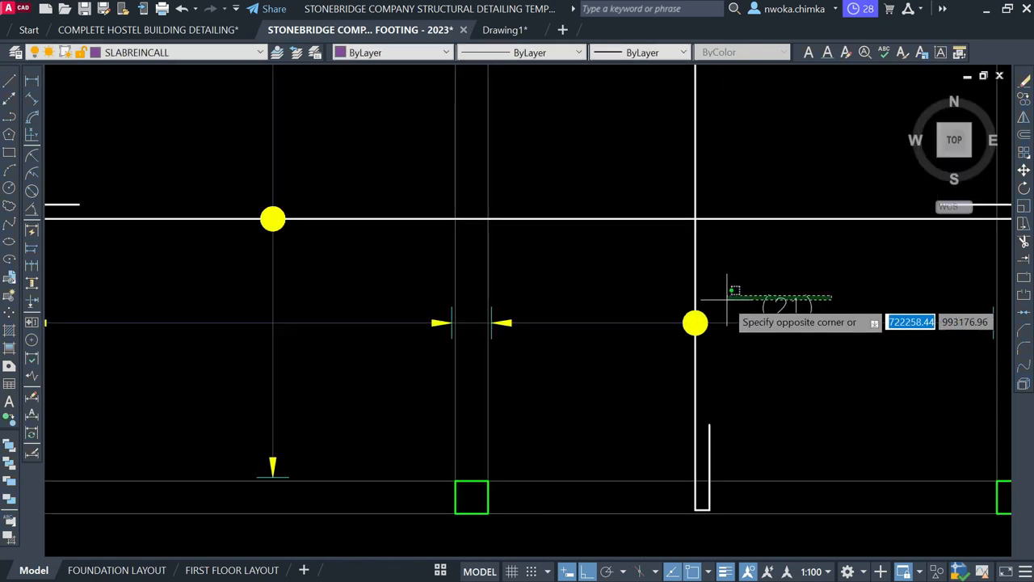
pyautogui.click(773, 293)
pyautogui.write('m')
pyautogui.press('Return')
pyautogui.click(843, 283)
pyautogui.click(845, 277)
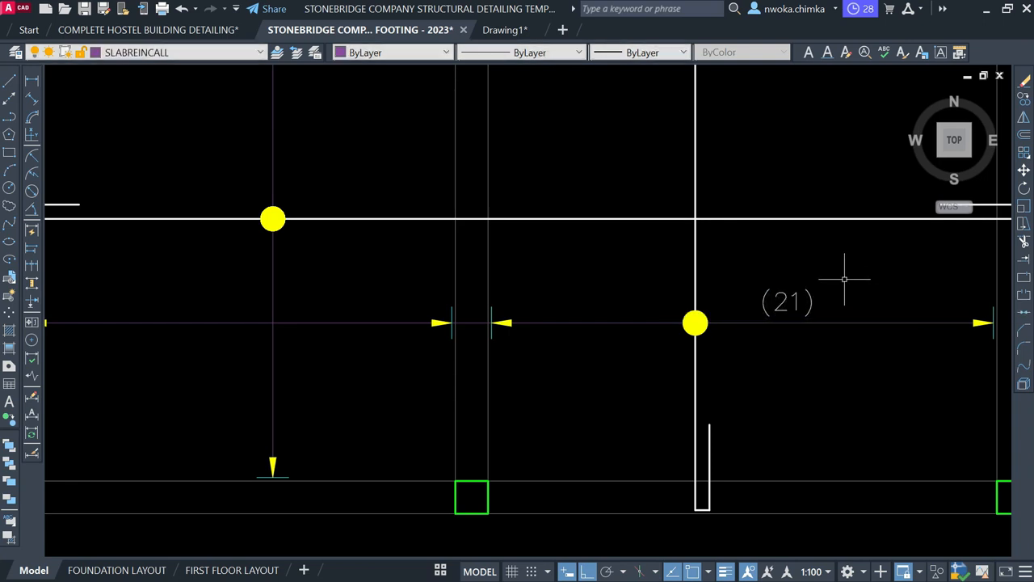
# Measure the distribution line's left-hand segment between its two end ticks with a linear dimension, without placing the dimension.
pyautogui.scroll(-1, 780, 303)
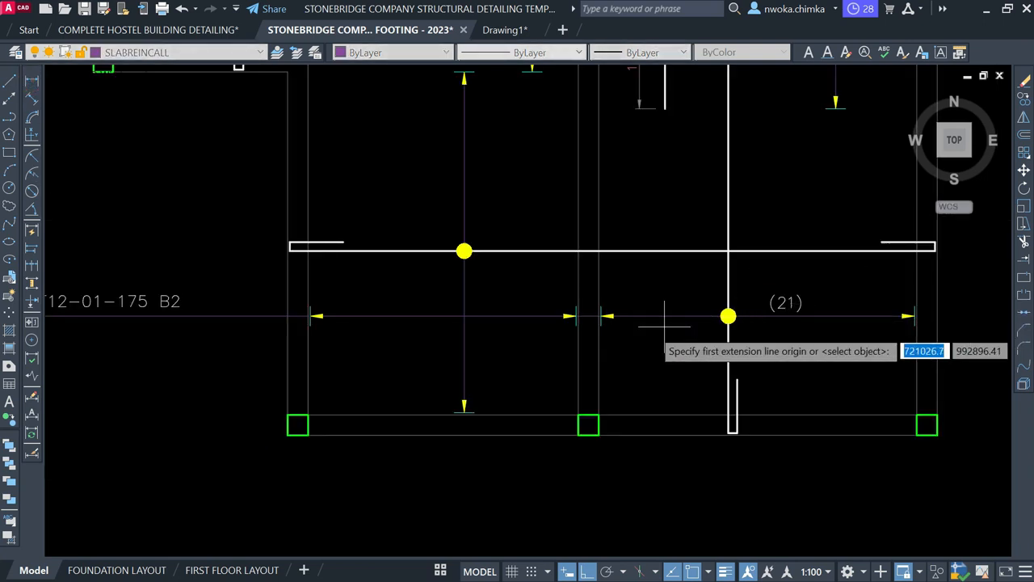
pyautogui.scroll(3, 588, 331)
pyautogui.click(549, 303)
pyautogui.scroll(-3, 797, 307)
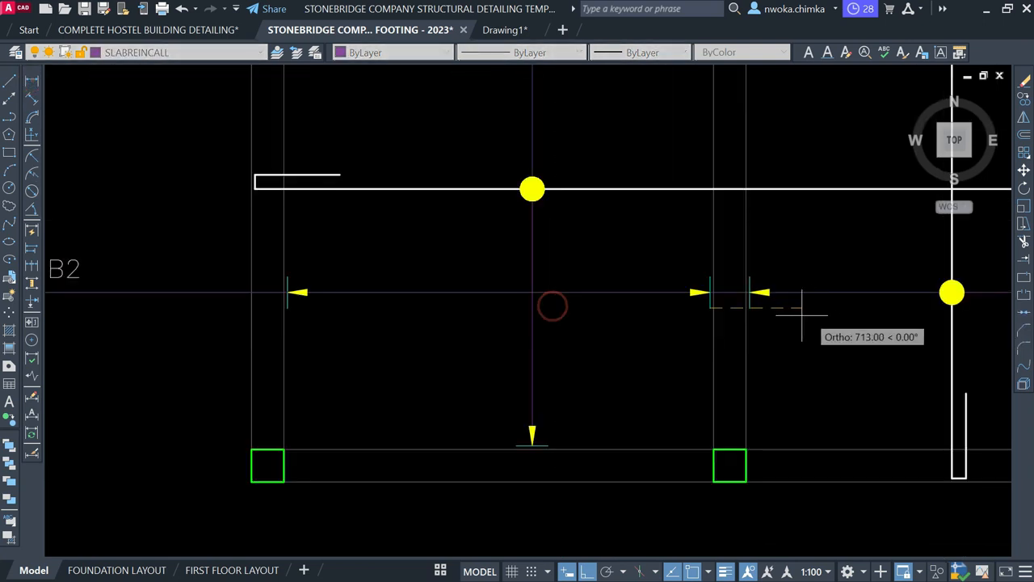
pyautogui.scroll(3, 295, 308)
pyautogui.click(278, 310)
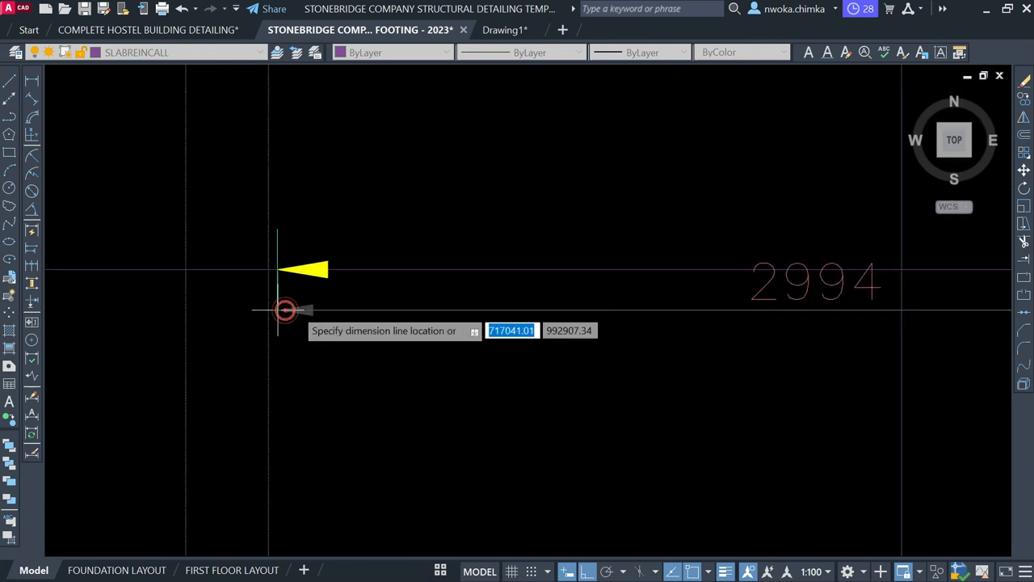
pyautogui.scroll(4, 604, 349)
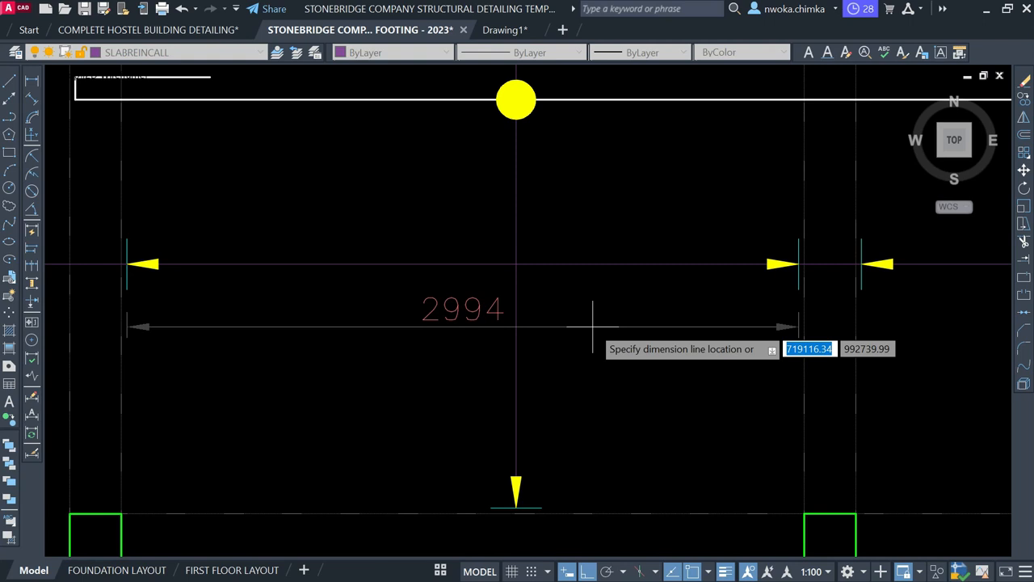
pyautogui.press('Escape')
# Calculate 2994/175 with QuickCalc for the bar count of the left-hand segment.
pyautogui.press('Return')
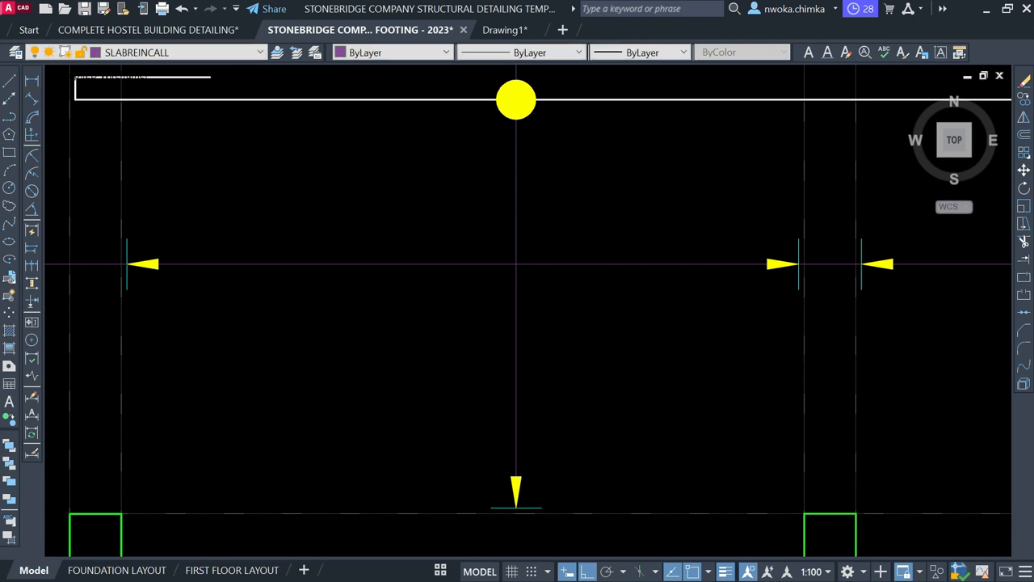
pyautogui.write('2994/175')
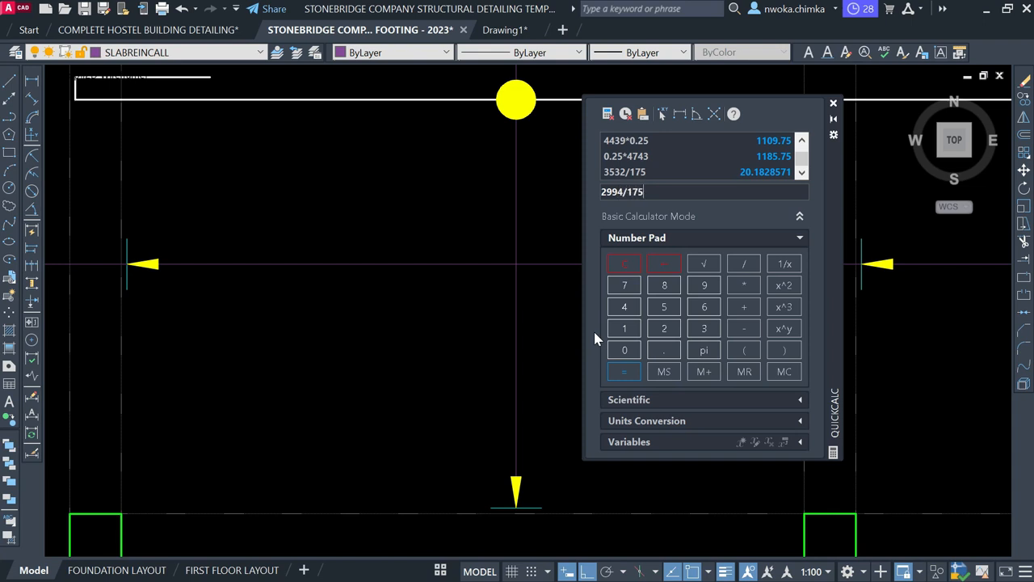
pyautogui.press('Return')
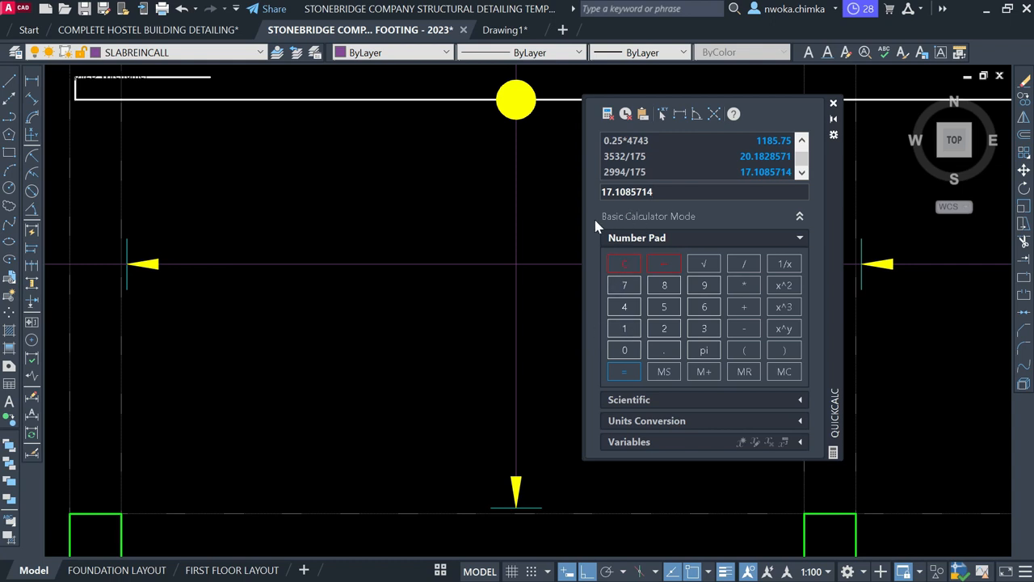
pyautogui.click(833, 103)
# Copy the "(21)" count label horizontally from the right-hand segment onto the distribution line's left-hand segment.
pyautogui.scroll(-3, 422, 274)
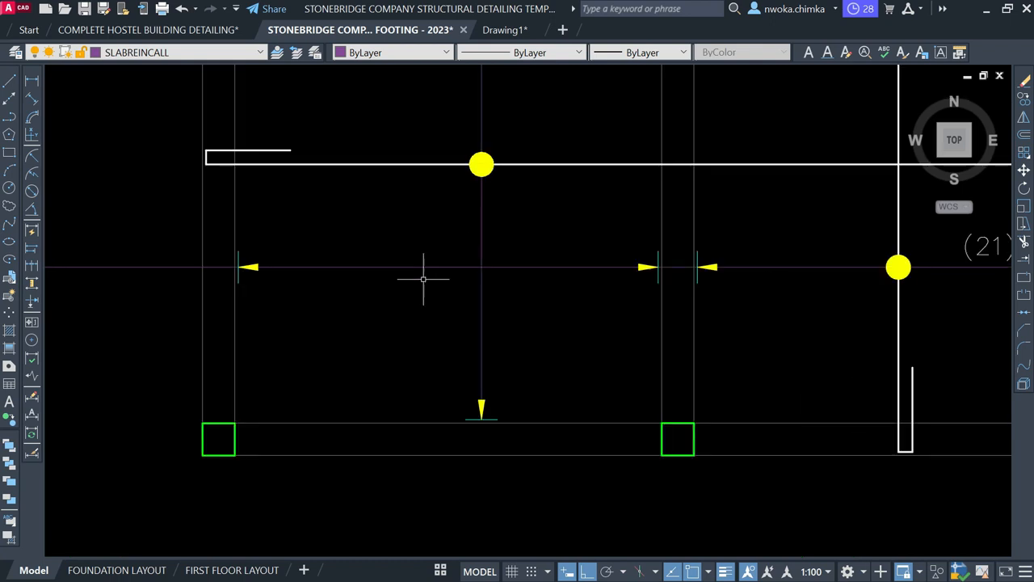
pyautogui.scroll(2, 760, 271)
pyautogui.click(629, 286)
pyautogui.write('co')
pyautogui.press('Return')
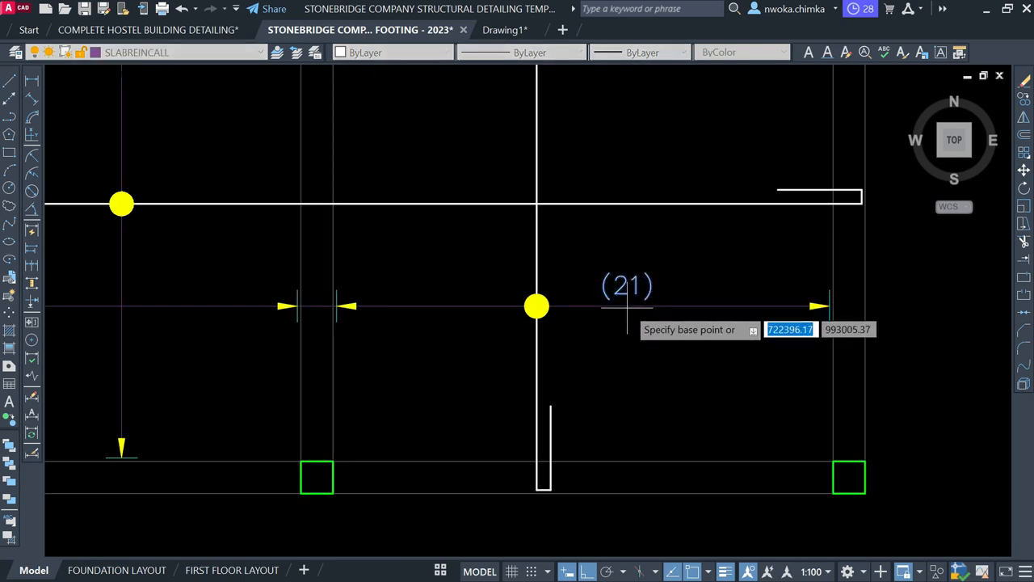
pyautogui.click(630, 304)
pyautogui.scroll(-3, 630, 304)
pyautogui.scroll(2, 507, 307)
pyautogui.click(491, 306)
pyautogui.press('Escape')
pyautogui.click(483, 291)
pyautogui.doubleClick(482, 288)
pyautogui.moveTo(485, 287); pyautogui.dragTo(476, 277)
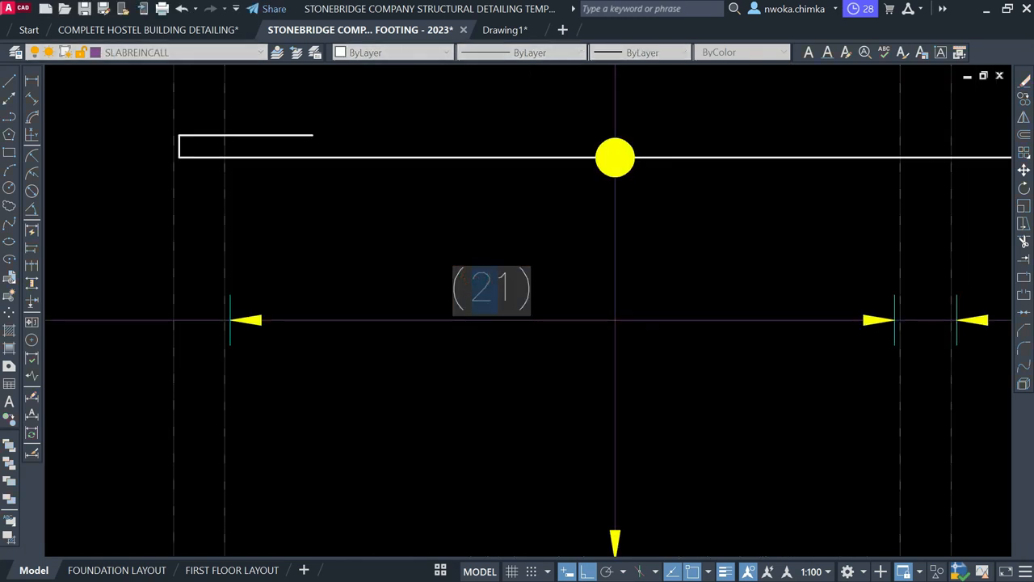
pyautogui.click(557, 329)
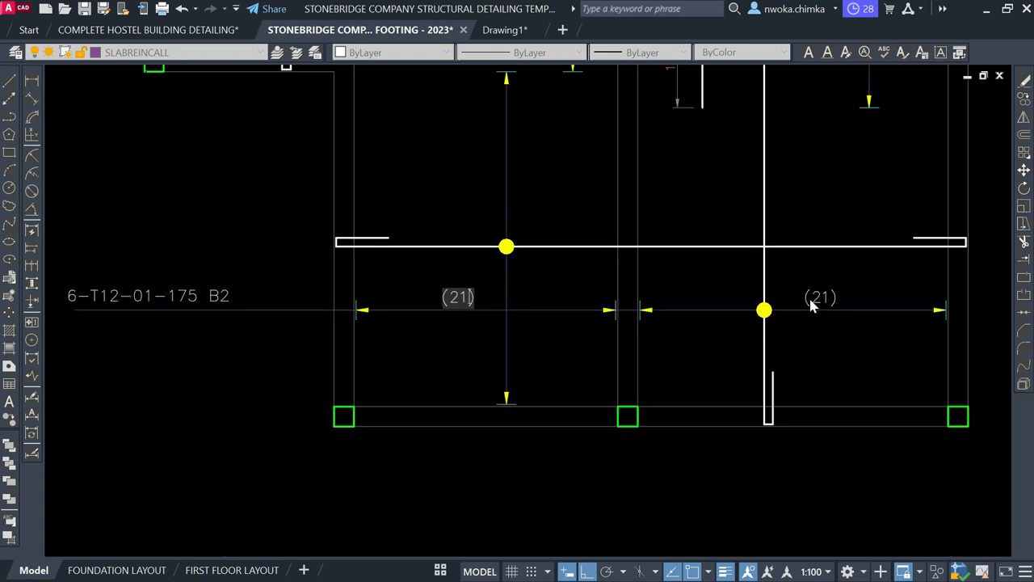
pyautogui.click(478, 428)
pyautogui.press('Escape')
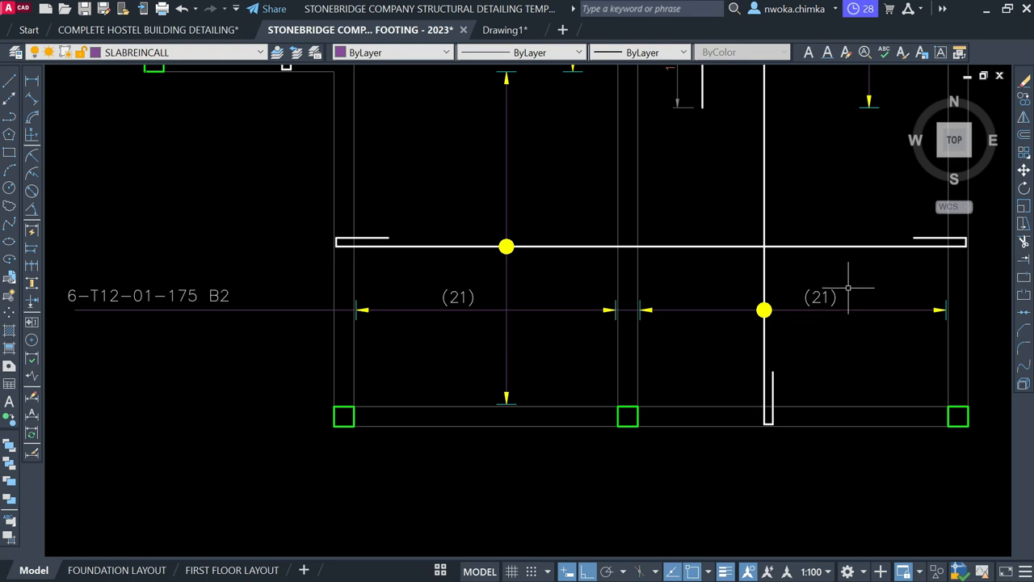
# Recheck the last QuickCalc result and change the left-hand segment's count label to "(17)".
pyautogui.scroll(2, 454, 325)
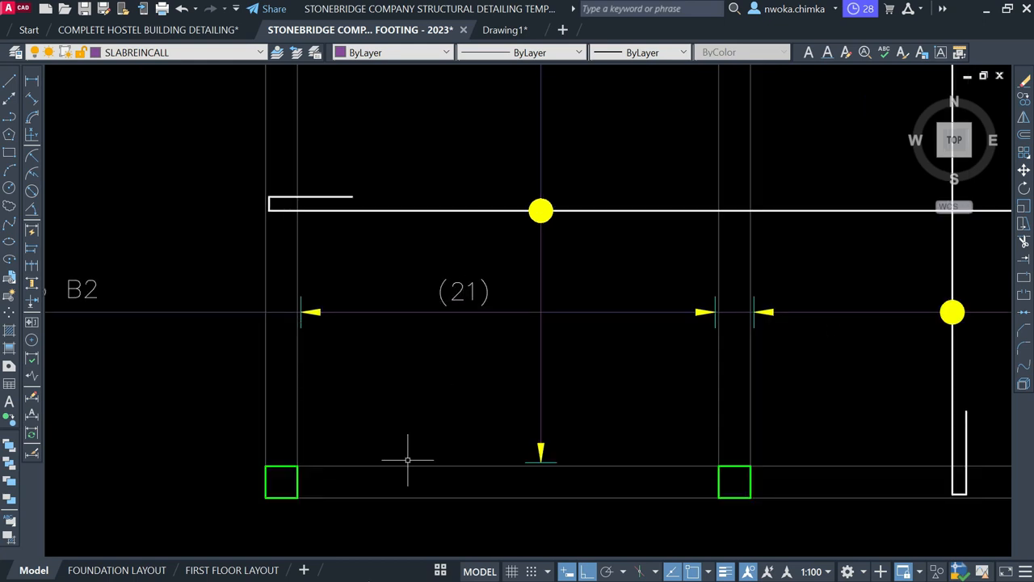
pyautogui.write('qc')
pyautogui.press('Return')
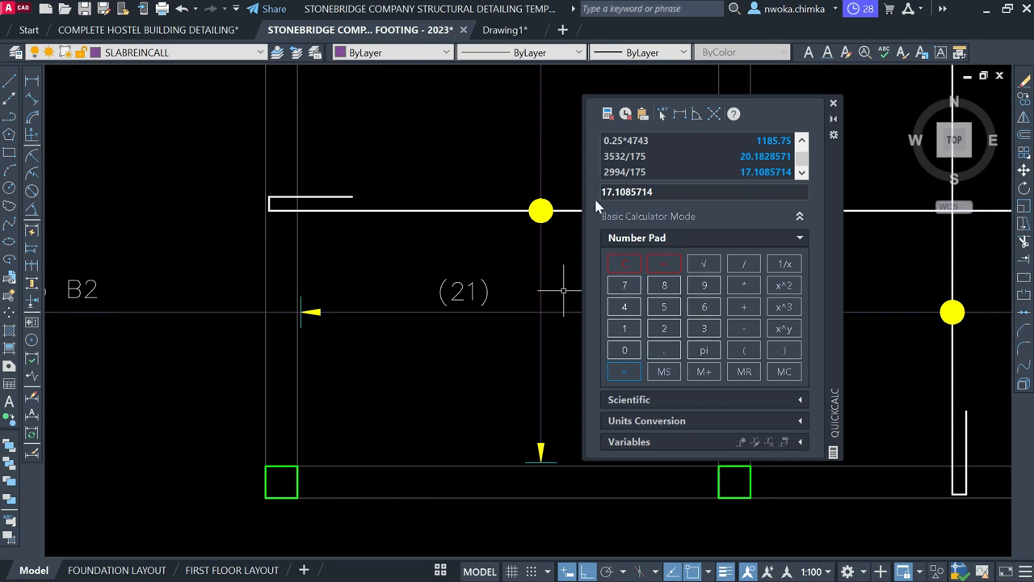
pyautogui.click(471, 284)
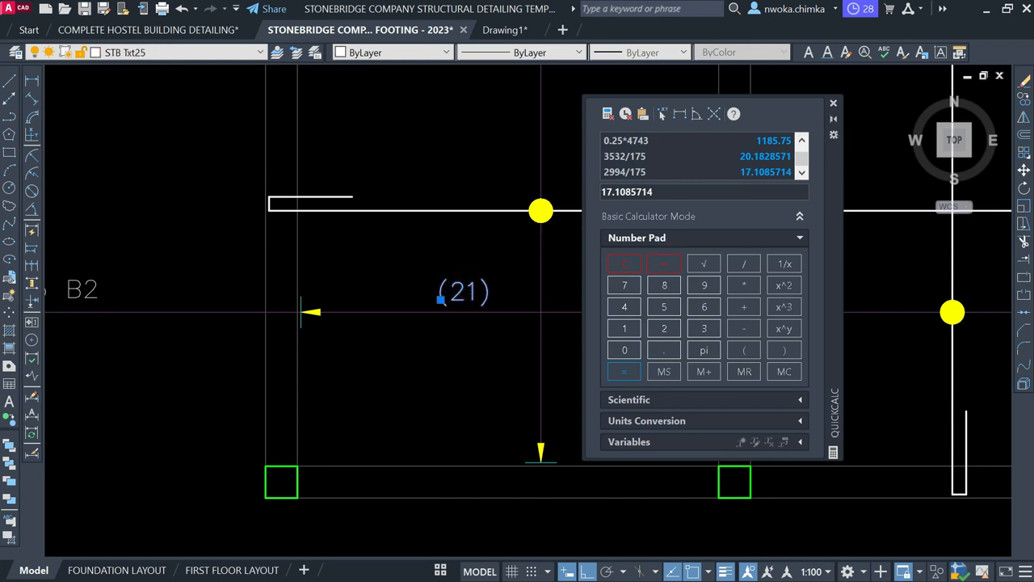
pyautogui.doubleClick(465, 290)
pyautogui.write('17')
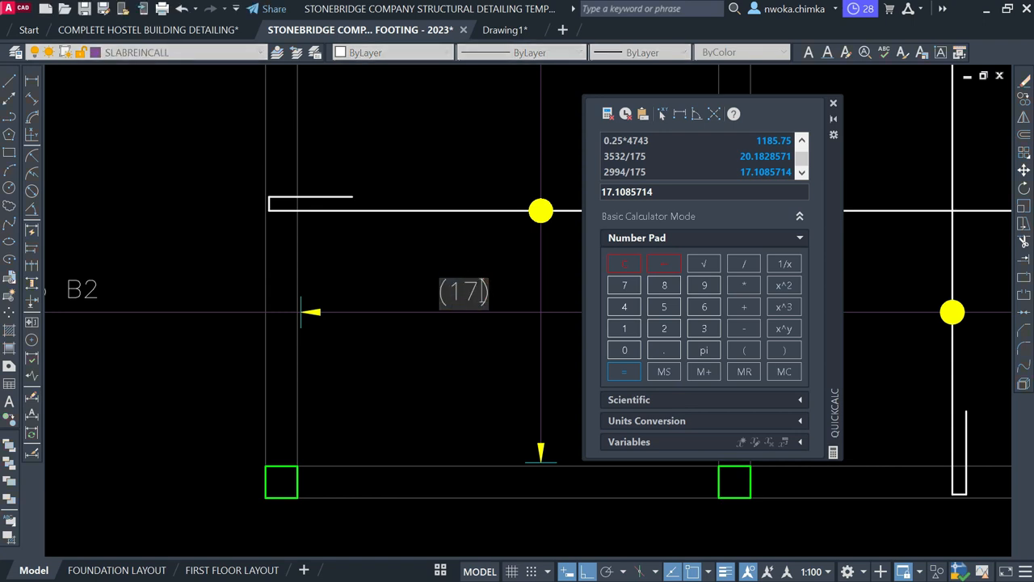
pyautogui.click(488, 372)
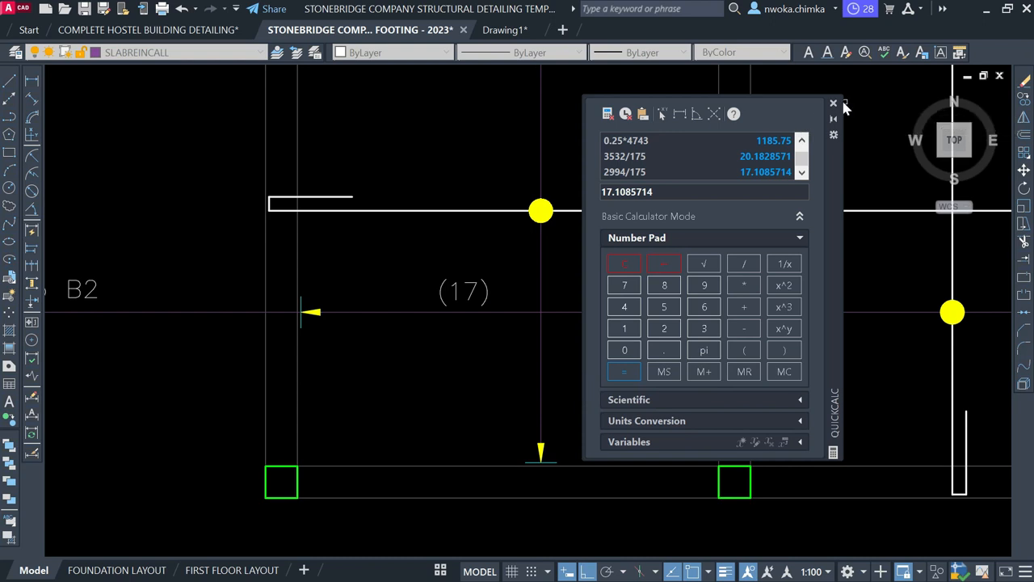
pyautogui.scroll(-4, 242, 242)
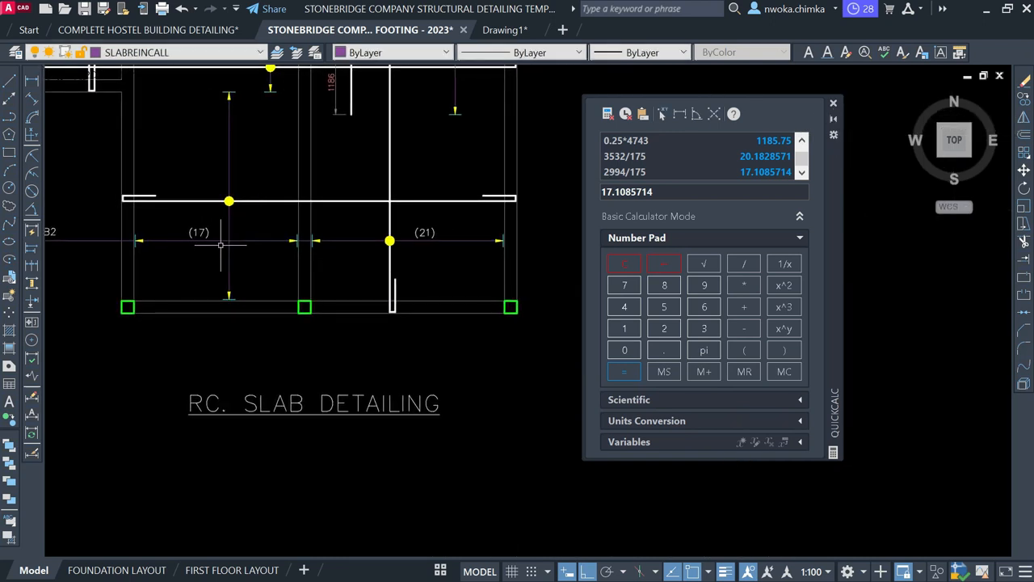
pyautogui.scroll(2, 415, 251)
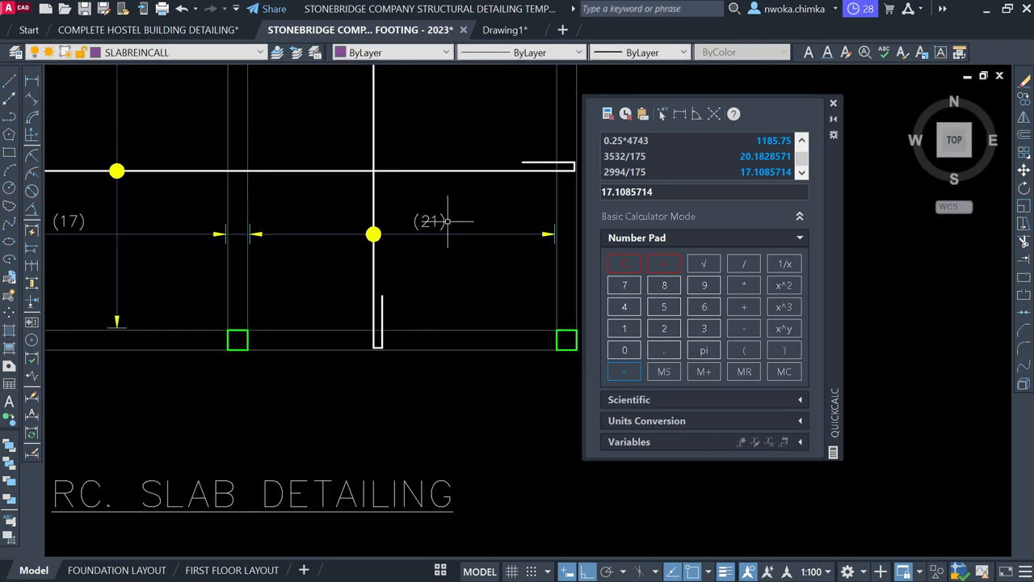
pyautogui.scroll(-2, 194, 238)
pyautogui.scroll(2, 211, 242)
pyautogui.scroll(-2, 274, 249)
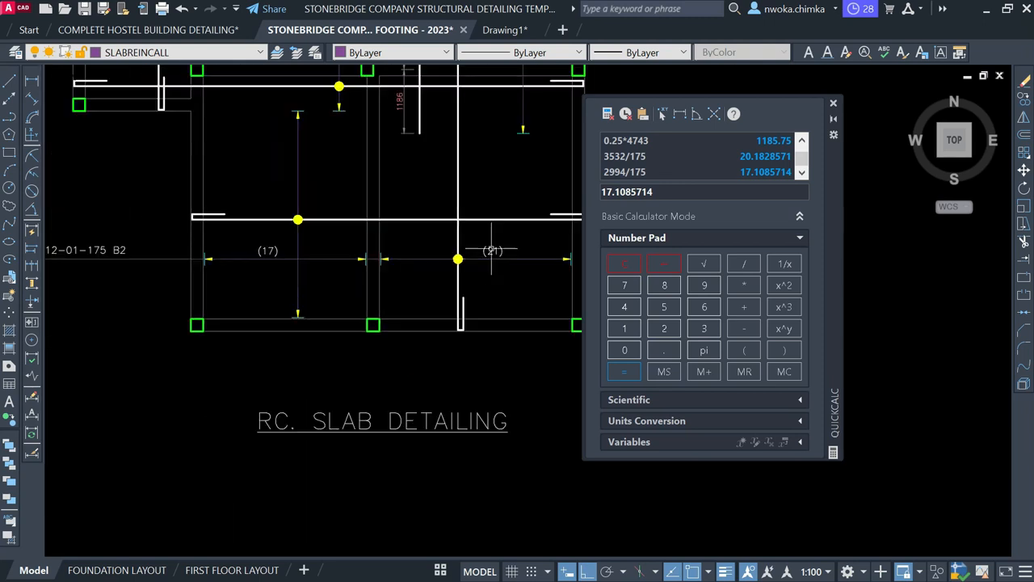
# Add the bar counts of the distribution line's two segments, 21+17, with QuickCalc and close the calculator.
pyautogui.scroll(-1, 461, 242)
pyautogui.click(428, 211)
pyautogui.click(358, 266)
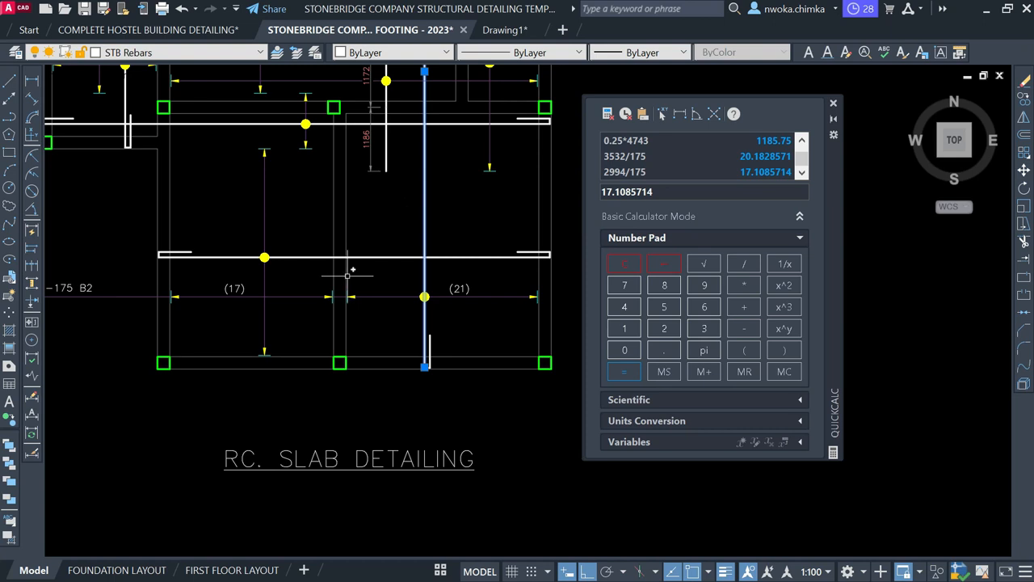
pyautogui.moveTo(440, 297); pyautogui.dragTo(486, 302, button='middle')
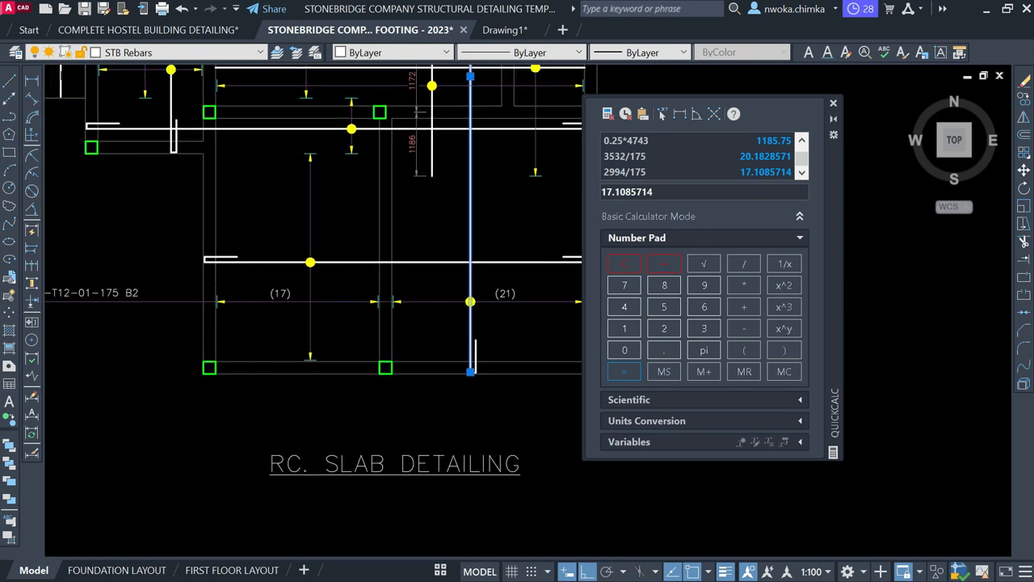
pyautogui.scroll(-3, 270, 284)
pyautogui.scroll(3, 415, 289)
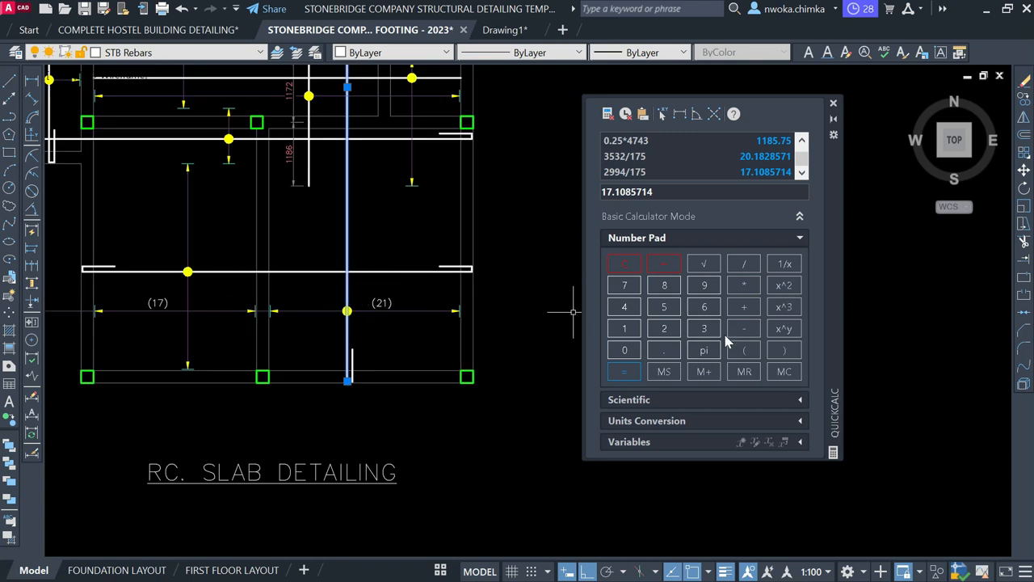
pyautogui.click(624, 264)
pyautogui.click(665, 328)
pyautogui.click(624, 328)
pyautogui.click(744, 307)
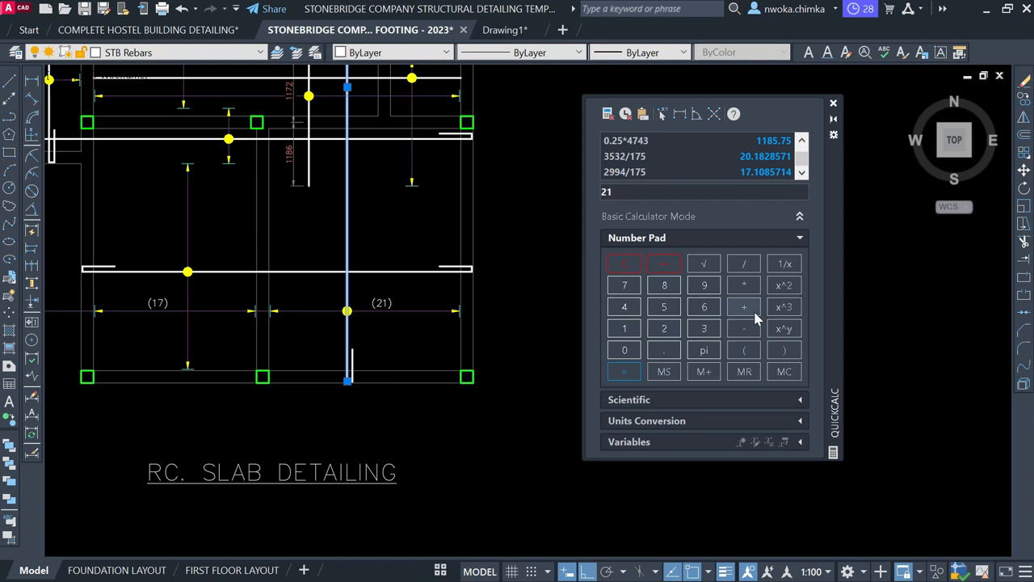
pyautogui.click(624, 328)
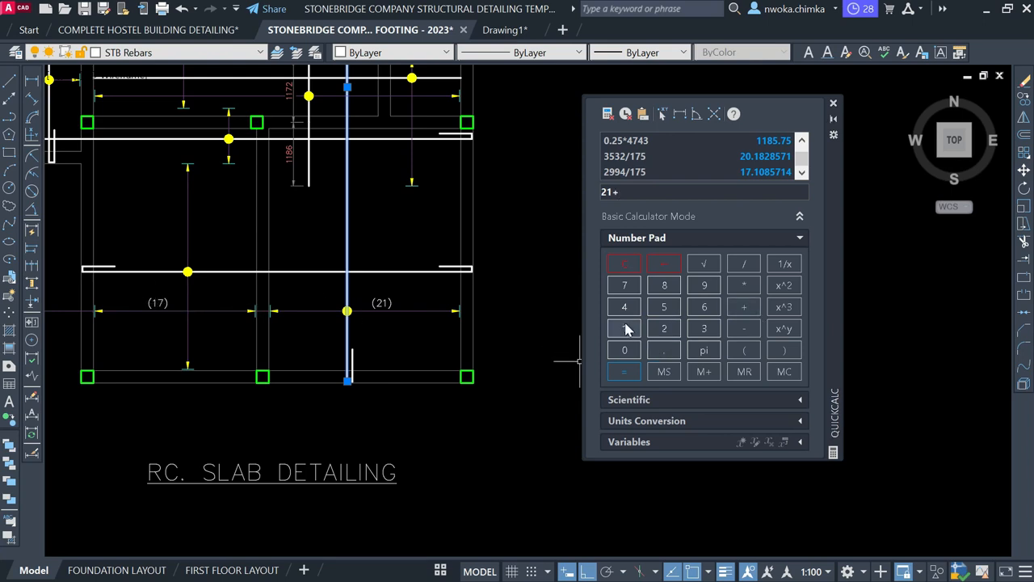
pyautogui.click(624, 285)
pyautogui.click(624, 371)
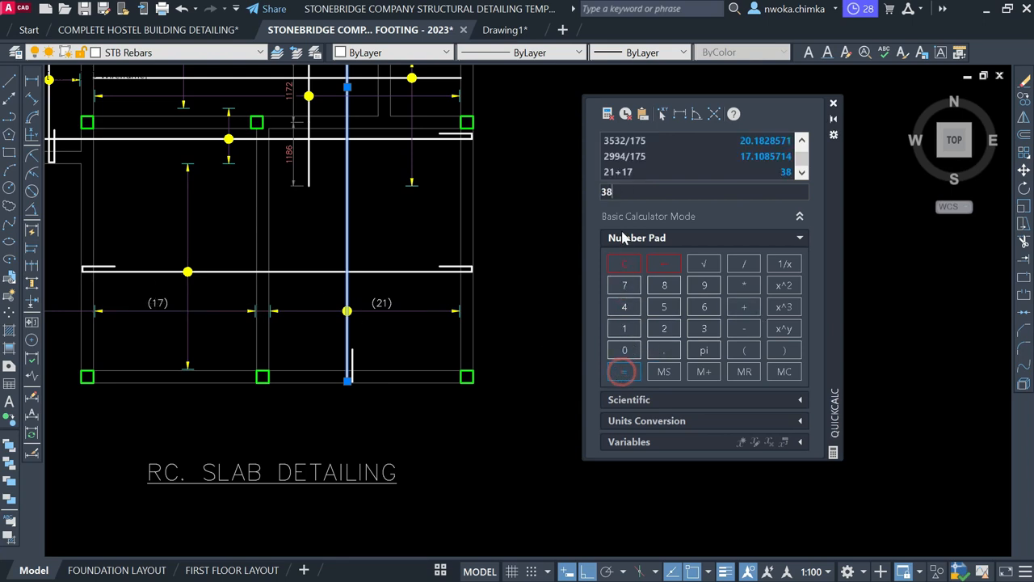
pyautogui.moveTo(263, 286)
pyautogui.mouseDown(button='middle')
pyautogui.moveTo(469, 293)
pyautogui.moveTo(431, 310)
pyautogui.moveTo(383, 310)
pyautogui.mouseUp(button='middle')
pyautogui.scroll(-1, 504, 293)
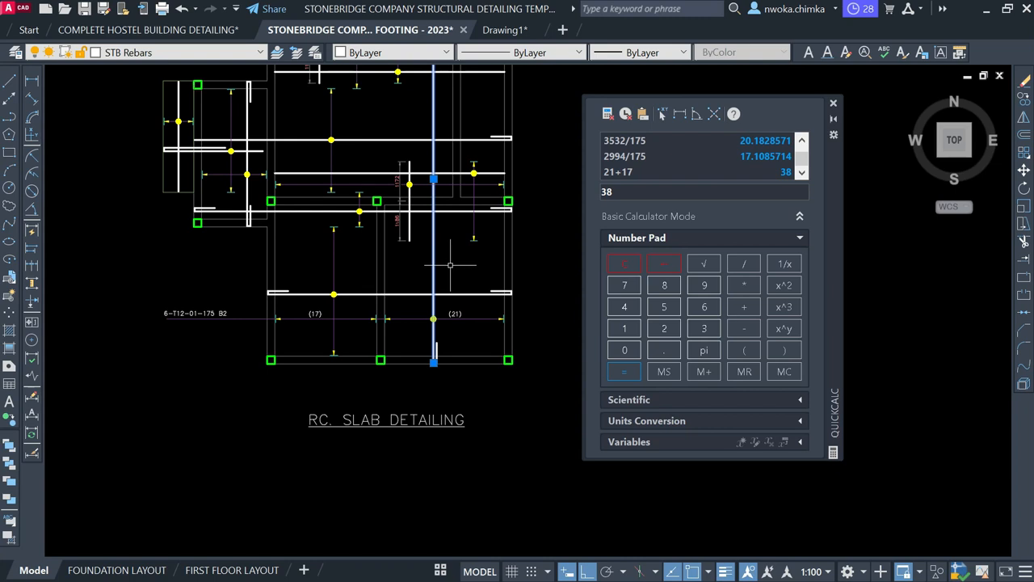
pyautogui.click(834, 103)
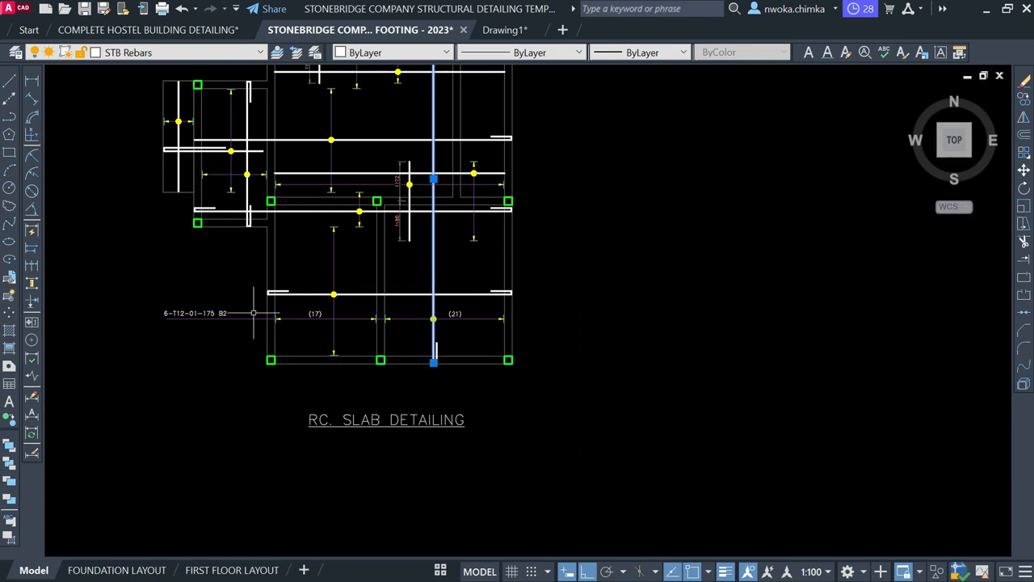
# Change the bar count in the distribution line's call-out to 38, giving "38-T12-01-175 B2".
pyautogui.scroll(4, 283, 322)
pyautogui.press('Escape')
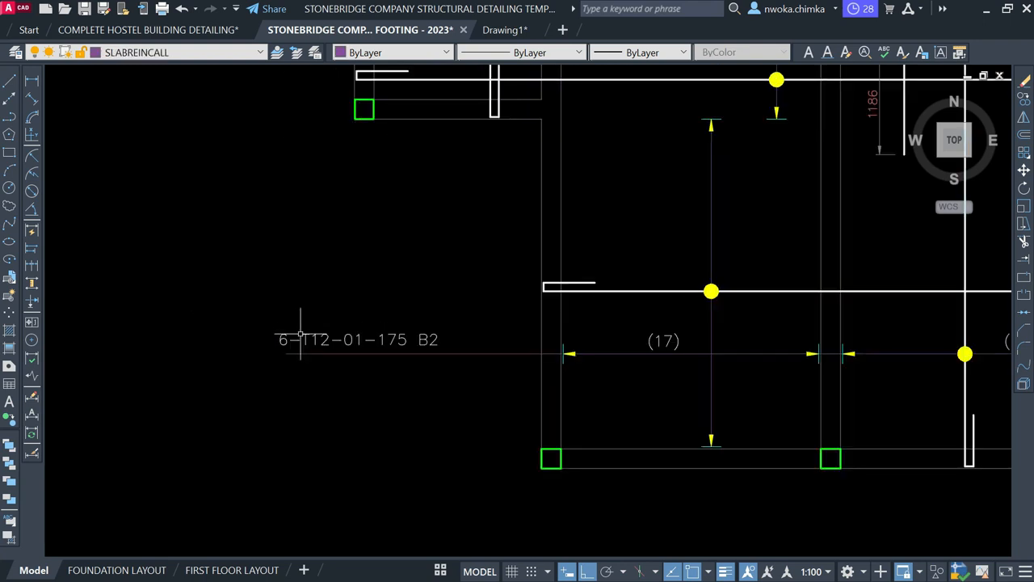
pyautogui.click(302, 339)
pyautogui.click(271, 342)
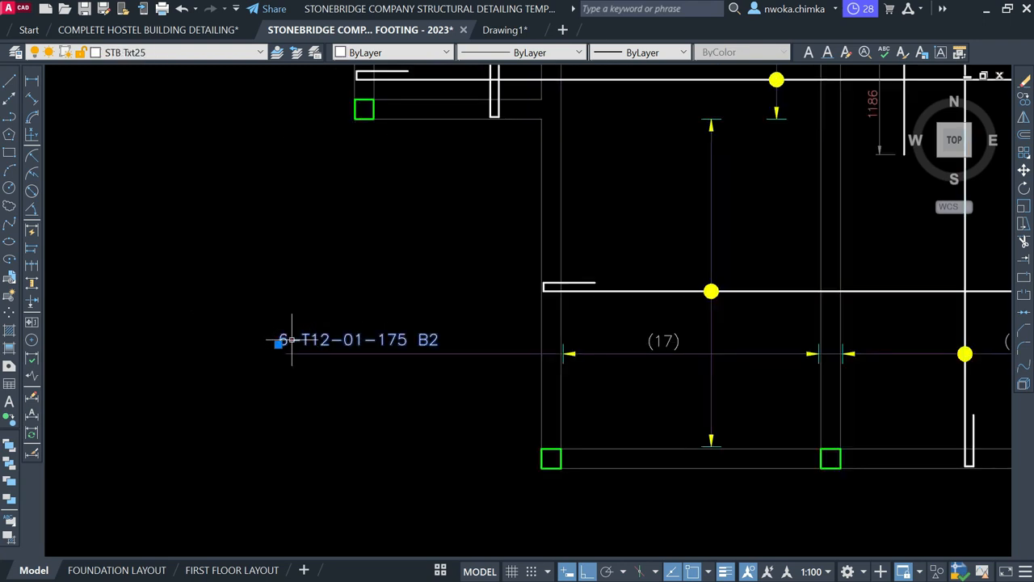
pyautogui.doubleClick(291, 341)
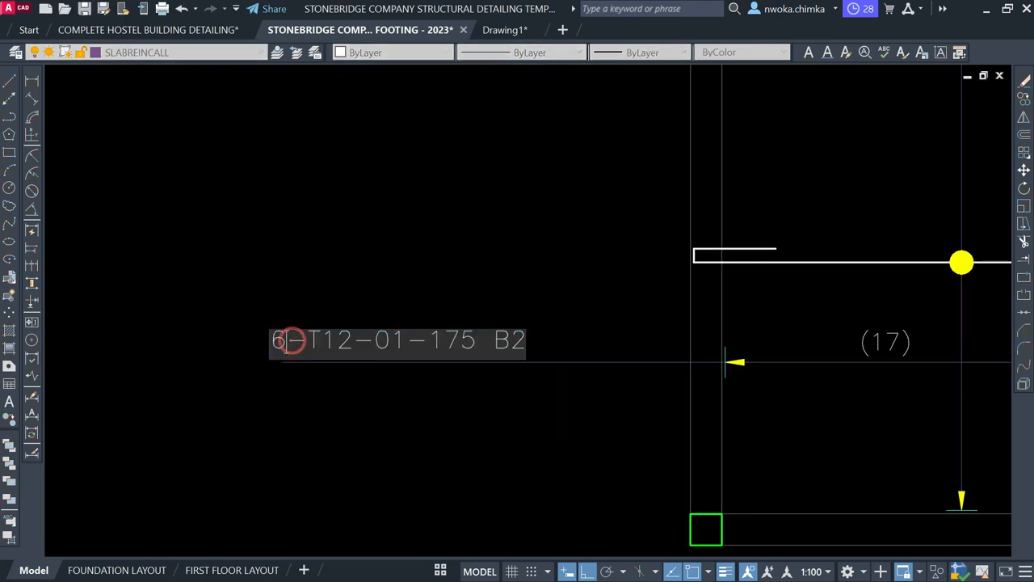
pyautogui.write('38')
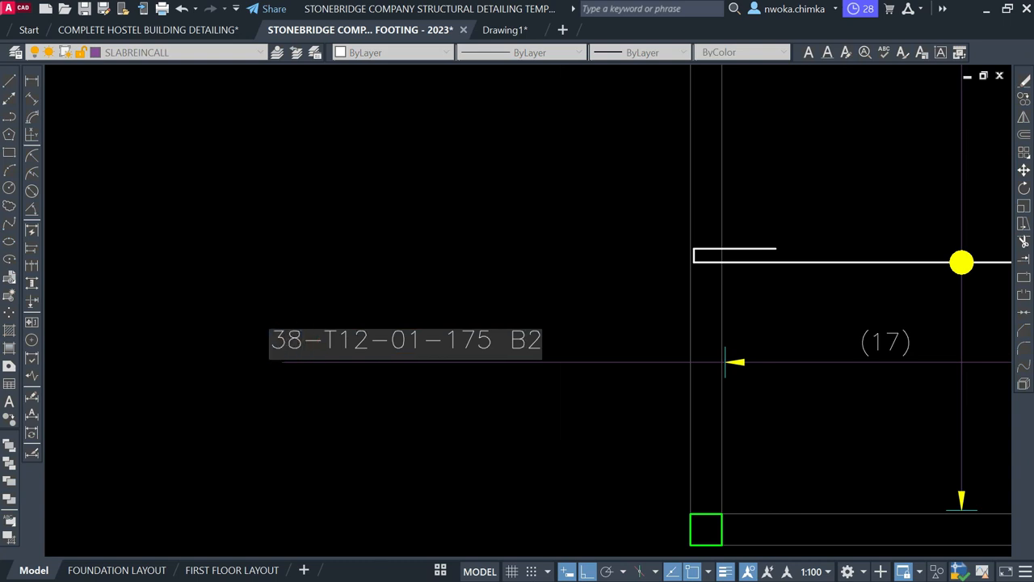
pyautogui.click(328, 215)
pyautogui.click(403, 277)
# Turn off Ortho and move the "38-T12-01-175 B2" call-out slightly right and down, just above its leader line.
pyautogui.click(360, 339)
pyautogui.press('m')
pyautogui.press('space')
pyautogui.click(439, 255)
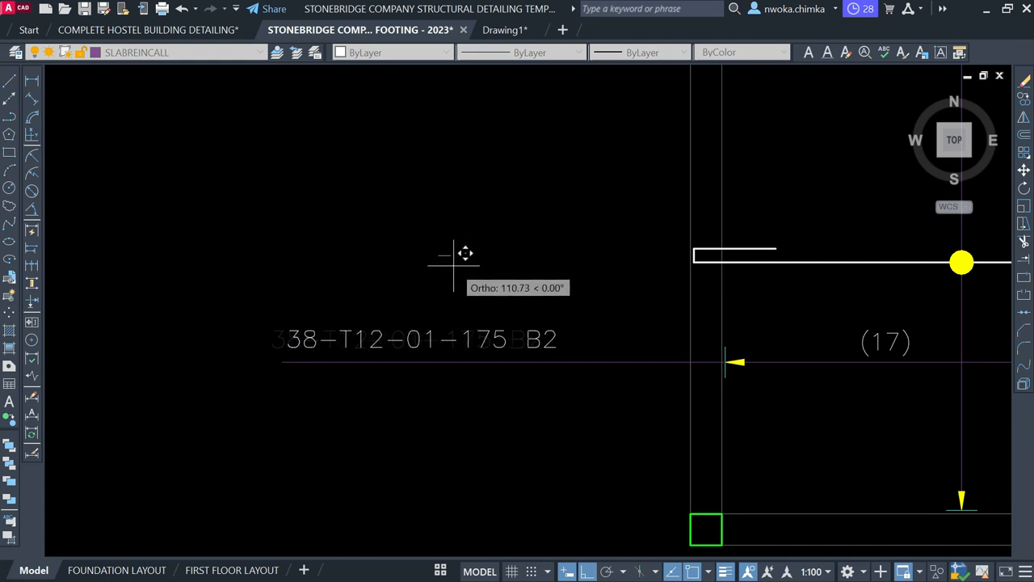
pyautogui.press('F8')
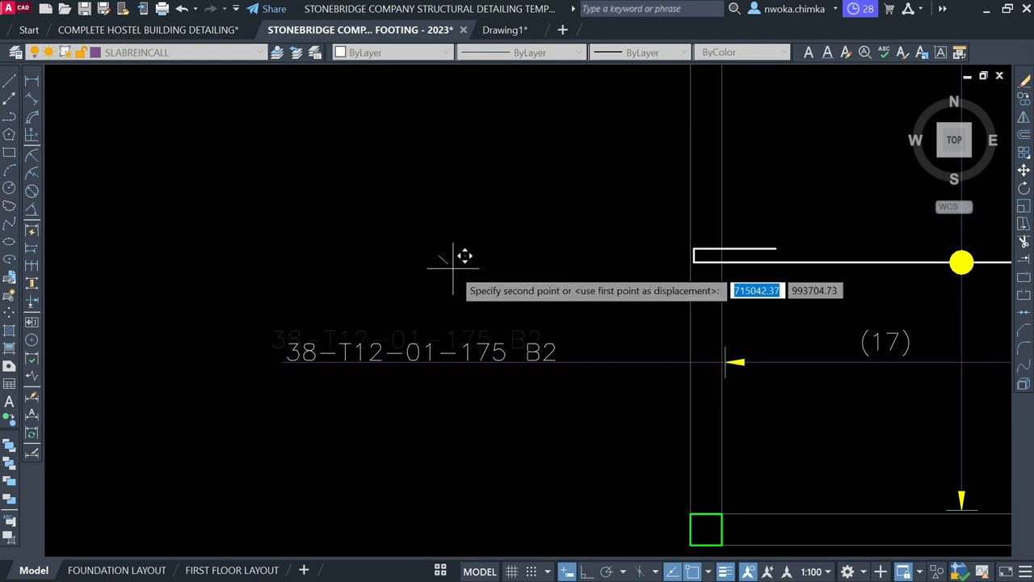
pyautogui.click(450, 259)
# Review the RC slab plan's bars, distribution lines and labels, comparing the labelled lower panels with the rest of the plan.
pyautogui.scroll(-5, 451, 259)
pyautogui.scroll(3, 519, 307)
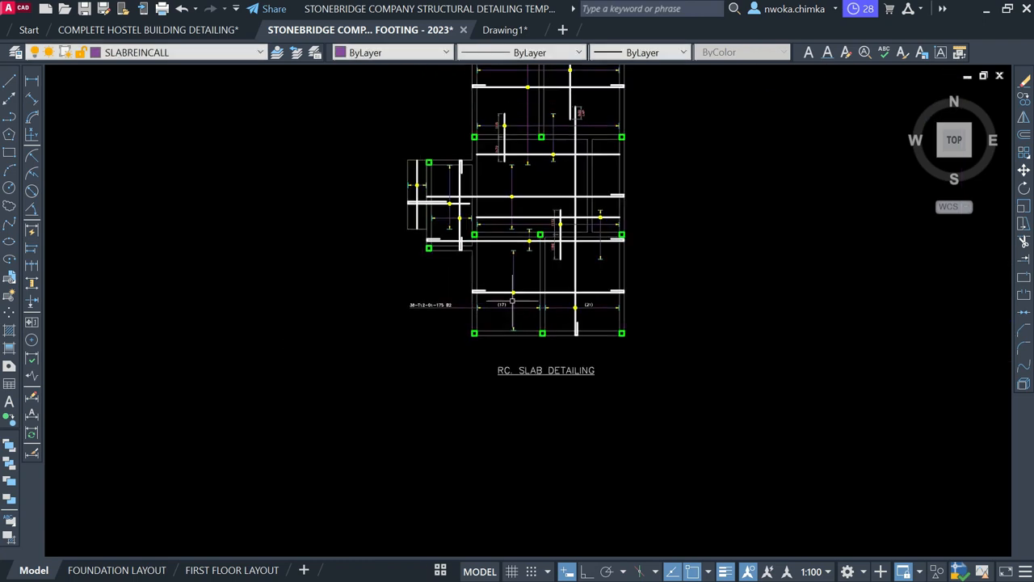
pyautogui.scroll(2, 619, 300)
pyautogui.scroll(-2, 810, 331)
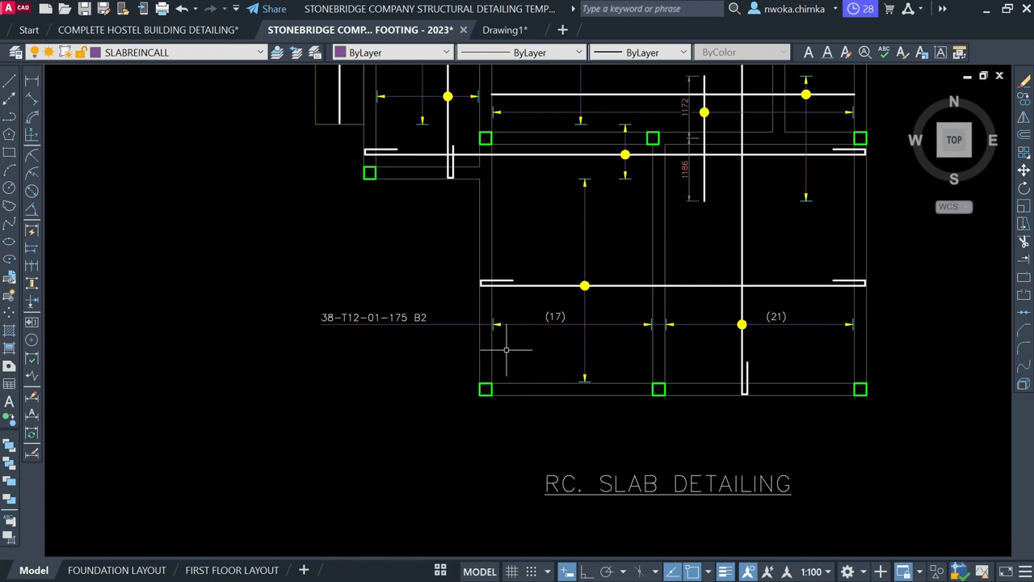
pyautogui.moveTo(626, 336); pyautogui.dragTo(608, 352, button='middle')
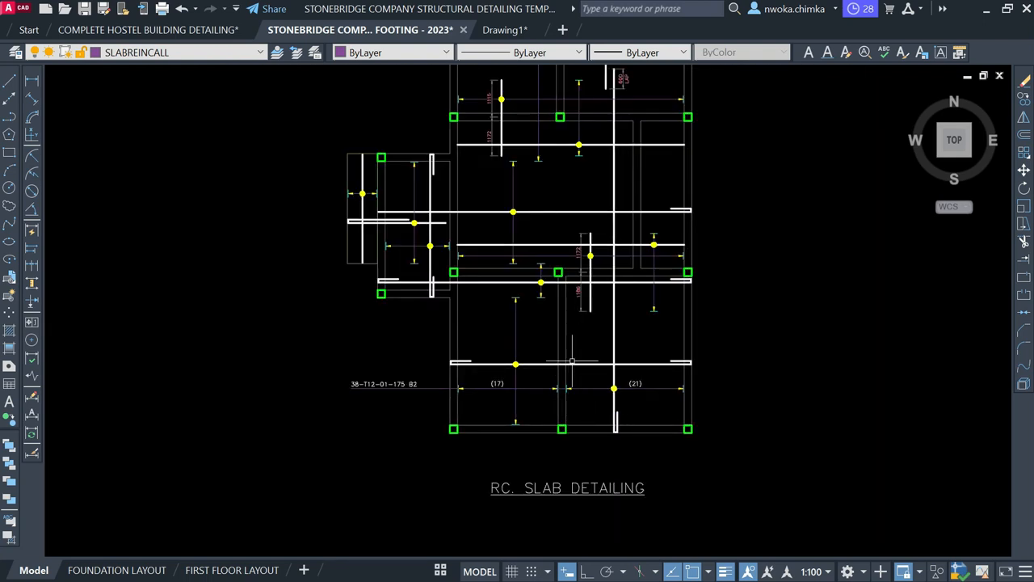
pyautogui.scroll(-3, 609, 331)
pyautogui.moveTo(613, 348); pyautogui.dragTo(613, 374, button='middle')
pyautogui.scroll(2, 598, 352)
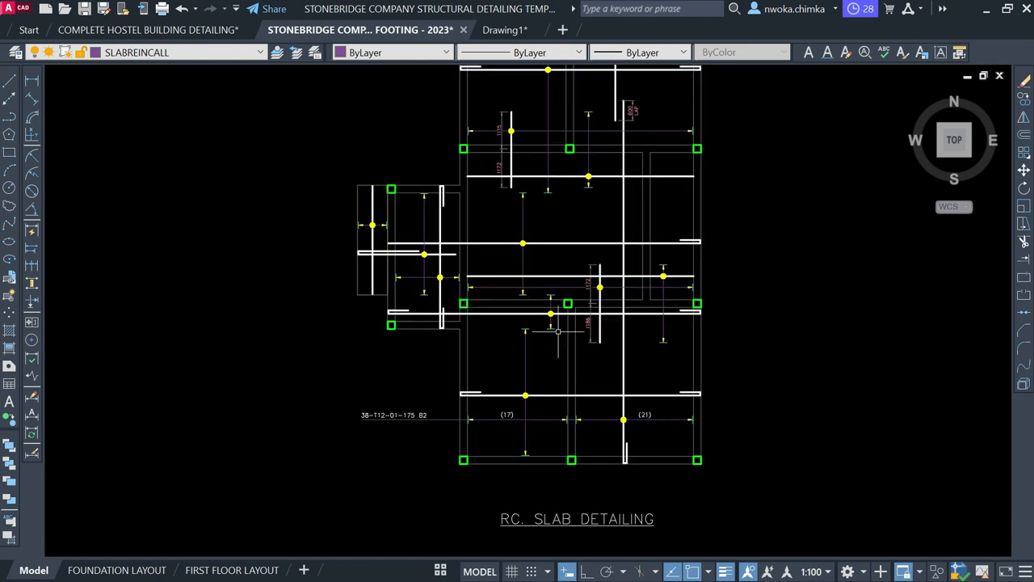
pyautogui.moveTo(540, 279); pyautogui.dragTo(541, 311, button='middle')
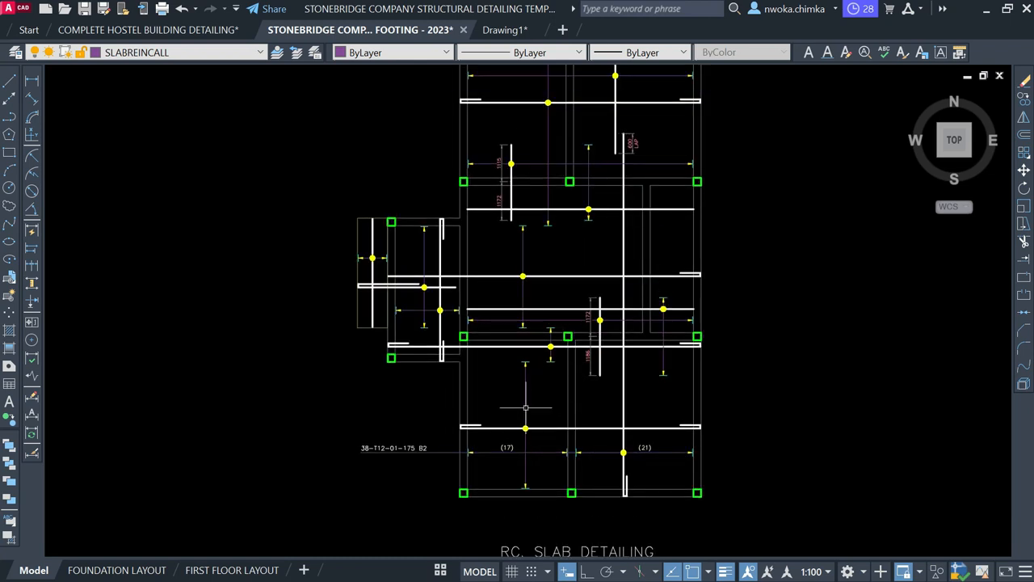
pyautogui.scroll(-2, 598, 399)
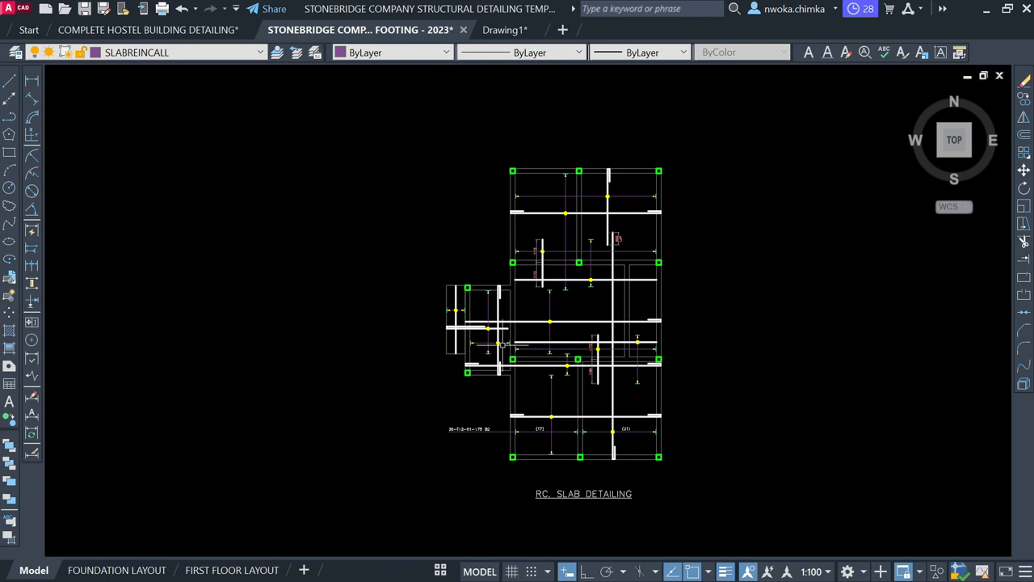
pyautogui.moveTo(614, 253); pyautogui.dragTo(612, 292, button='middle')
pyautogui.scroll(-4, 637, 277)
pyautogui.scroll(2, 355, 321)
pyautogui.scroll(2, 368, 349)
pyautogui.scroll(-2, 323, 291)
pyautogui.moveTo(738, 317)
pyautogui.mouseDown(button='middle')
pyautogui.moveTo(700, 333)
pyautogui.moveTo(445, 333)
pyautogui.mouseUp(button='middle')
pyautogui.moveTo(676, 312)
pyautogui.mouseDown(button='middle')
pyautogui.moveTo(526, 337)
pyautogui.moveTo(369, 345)
pyautogui.mouseUp(button='middle')
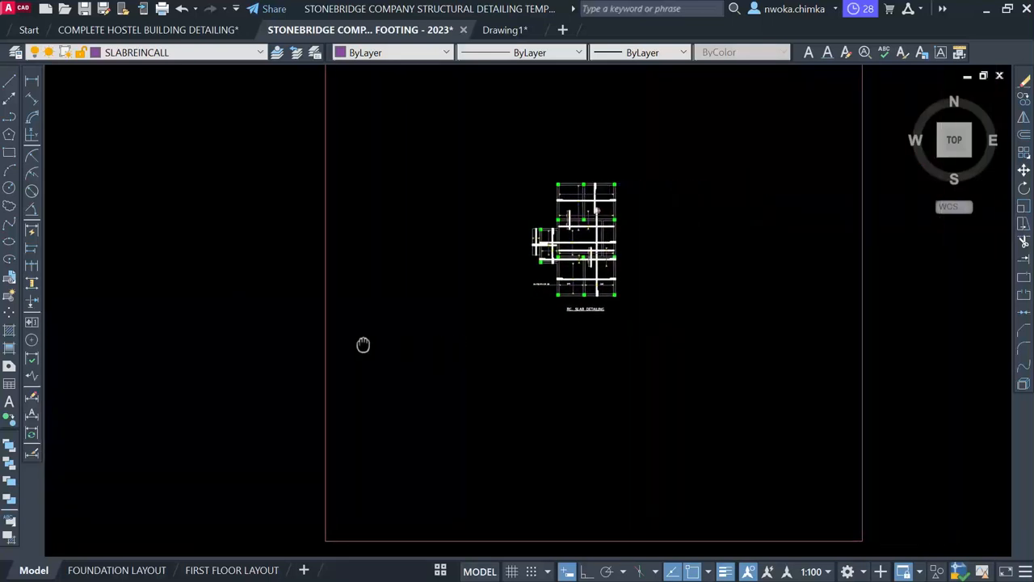
pyautogui.scroll(3, 637, 220)
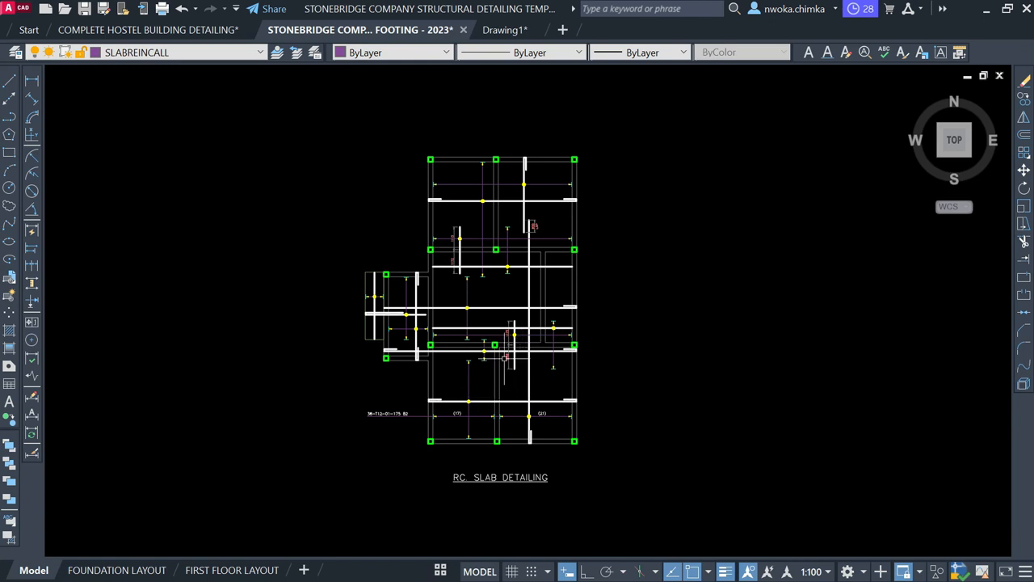
pyautogui.scroll(4, 388, 421)
pyautogui.scroll(-1, 386, 422)
pyautogui.scroll(1, 386, 422)
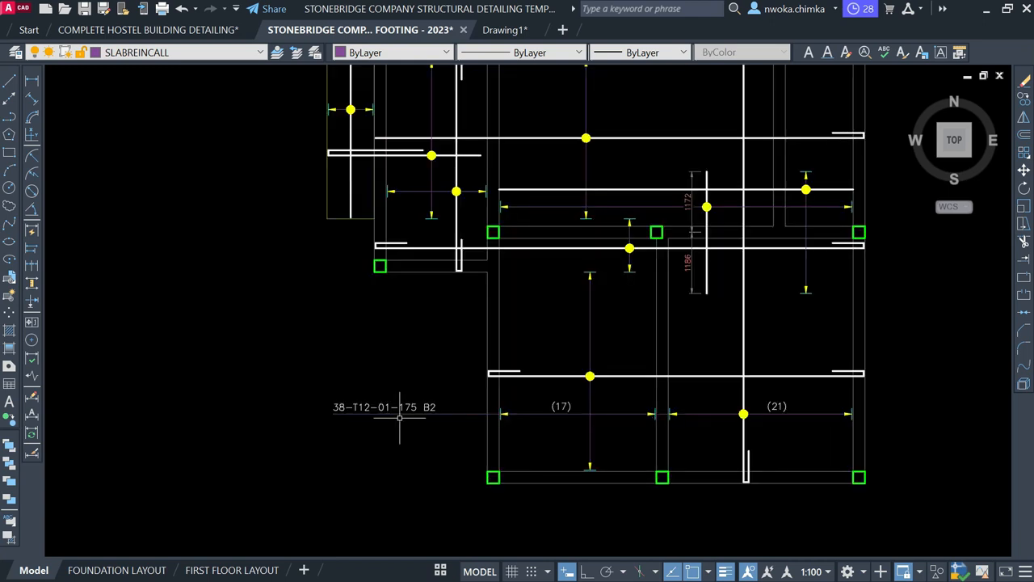
pyautogui.moveTo(702, 303); pyautogui.dragTo(625, 365, button='middle')
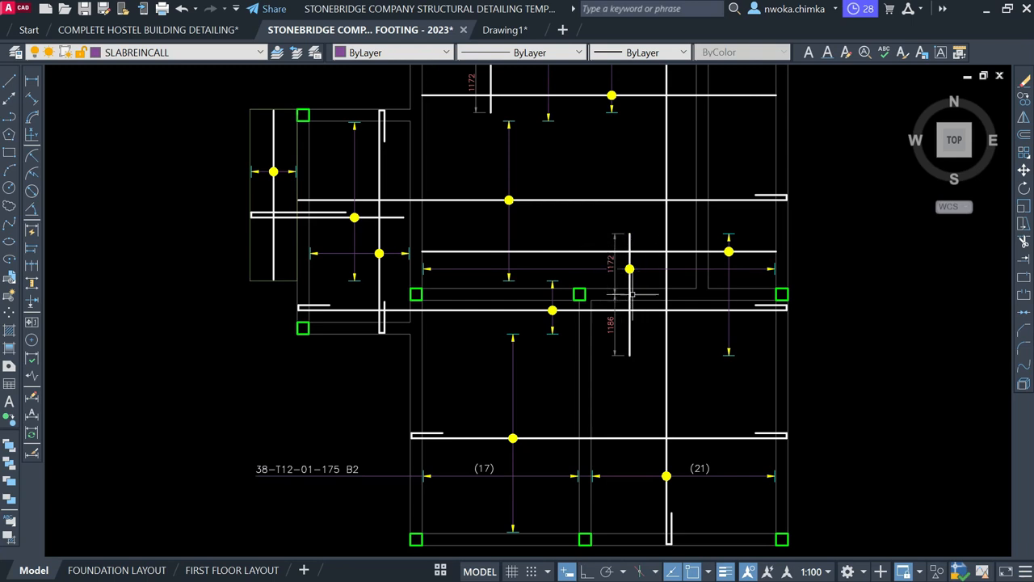
pyautogui.scroll(2, 634, 293)
pyautogui.scroll(-2, 637, 275)
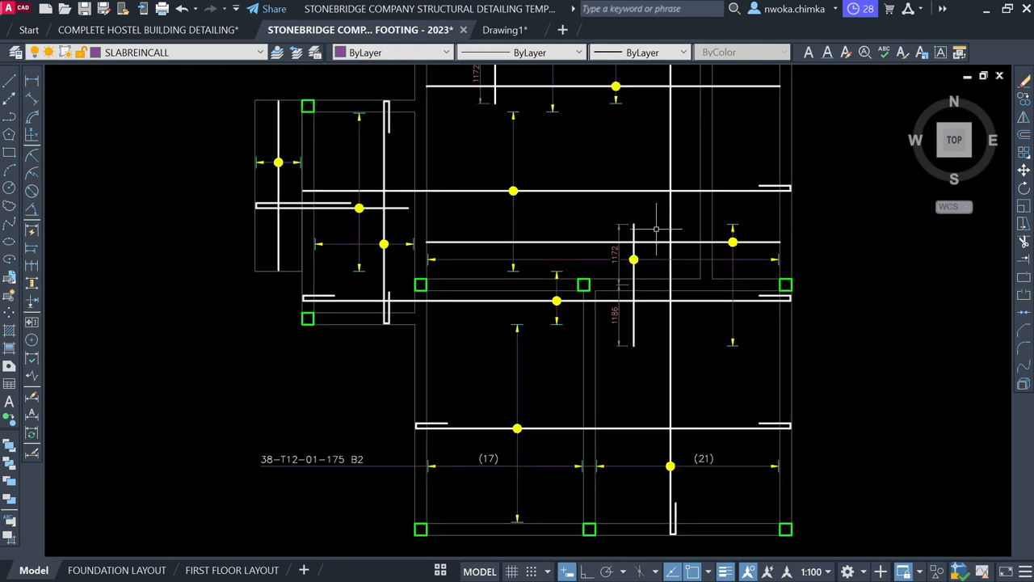
pyautogui.scroll(-4, 442, 317)
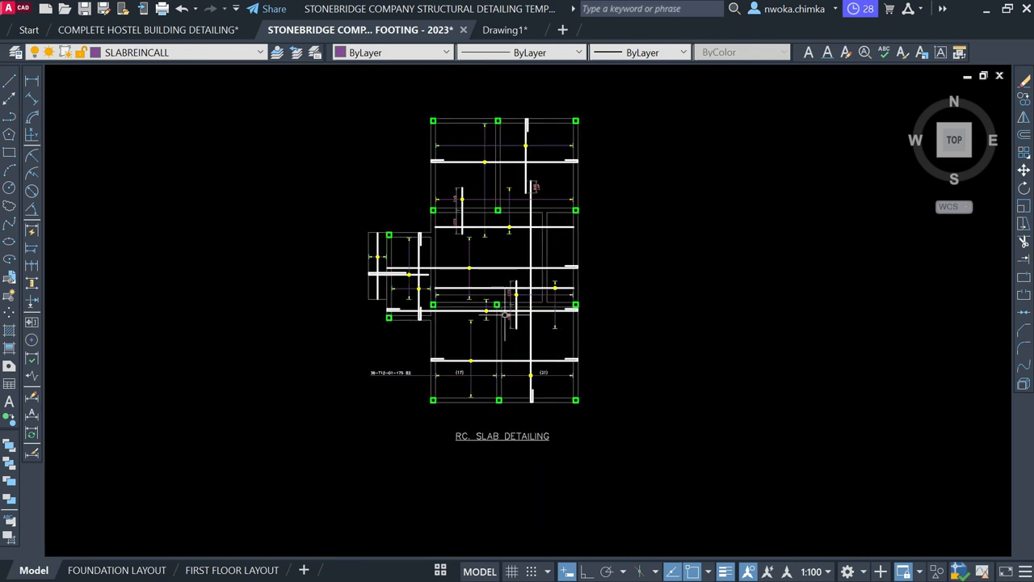
# Create a copy of the FIRST BEAM DETAILS (2) layout placed before the original, and open the copied layout.
pyautogui.click(437, 571)
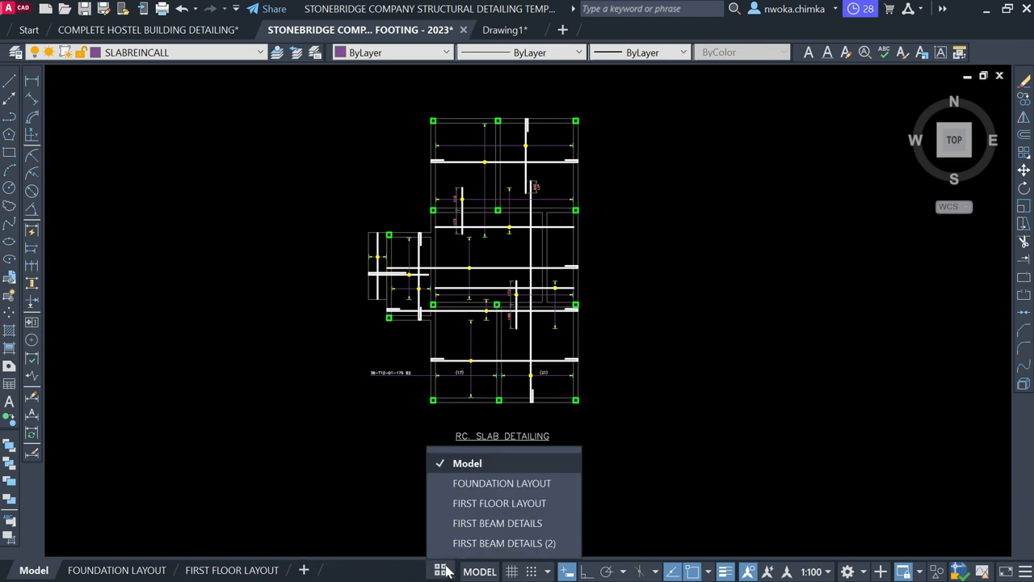
pyautogui.click(465, 542)
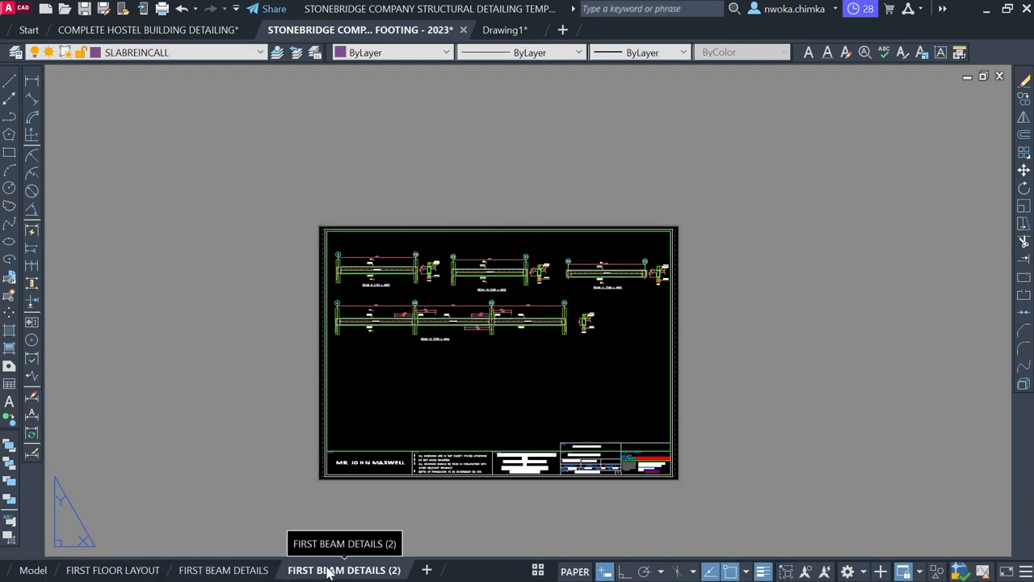
pyautogui.rightClick(328, 571)
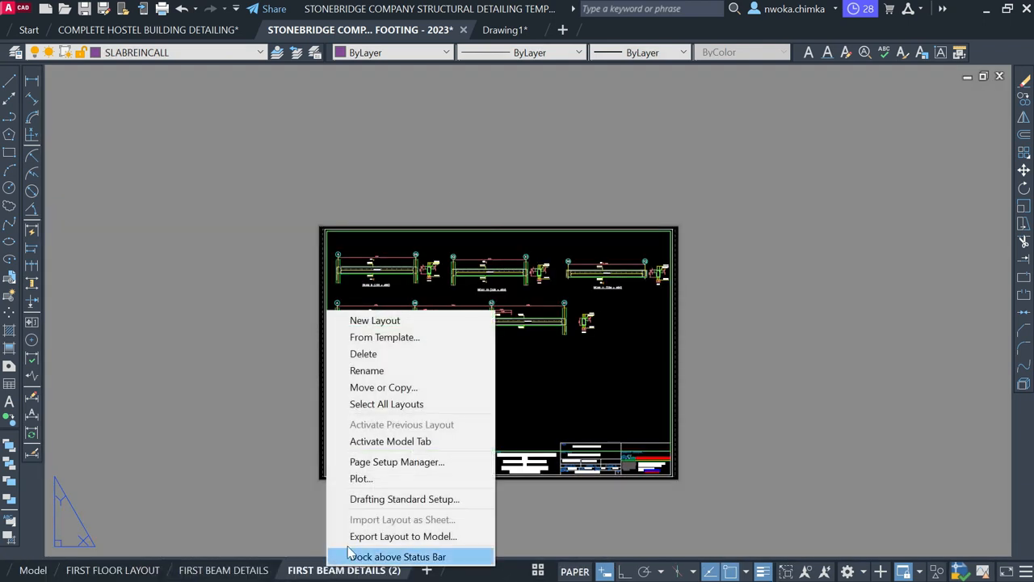
pyautogui.click(402, 389)
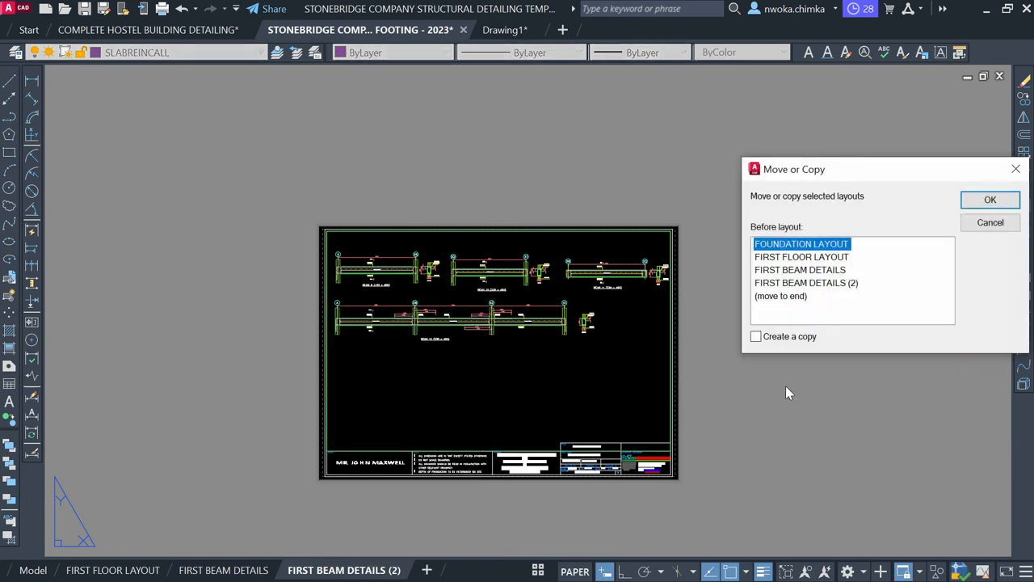
pyautogui.click(757, 337)
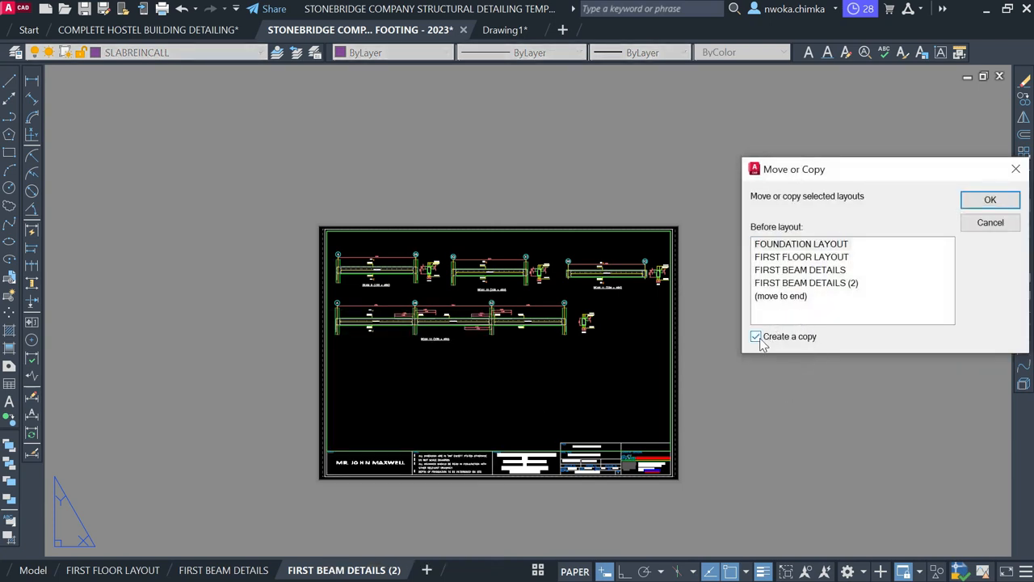
pyautogui.click(811, 286)
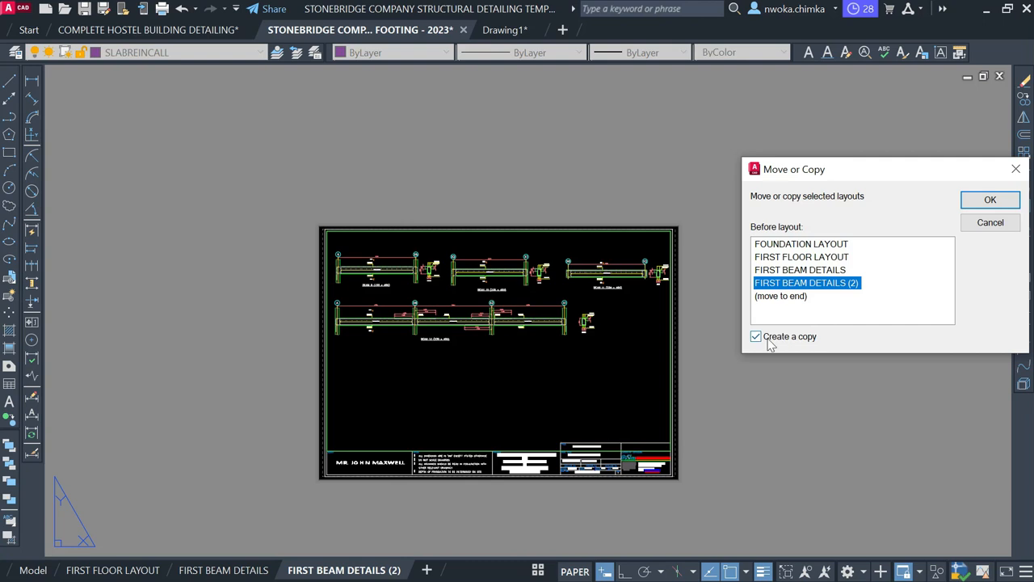
pyautogui.click(991, 200)
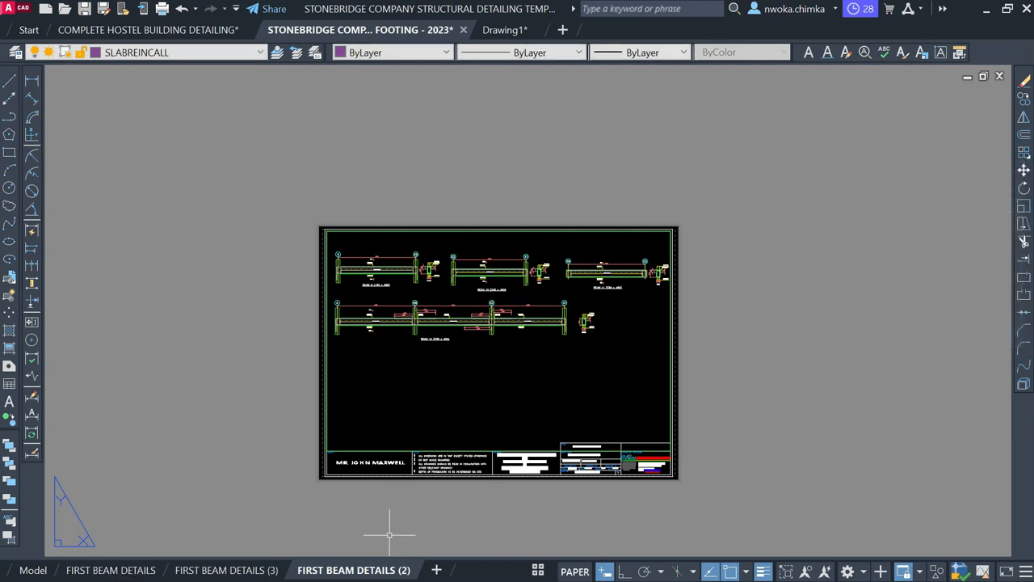
pyautogui.click(251, 572)
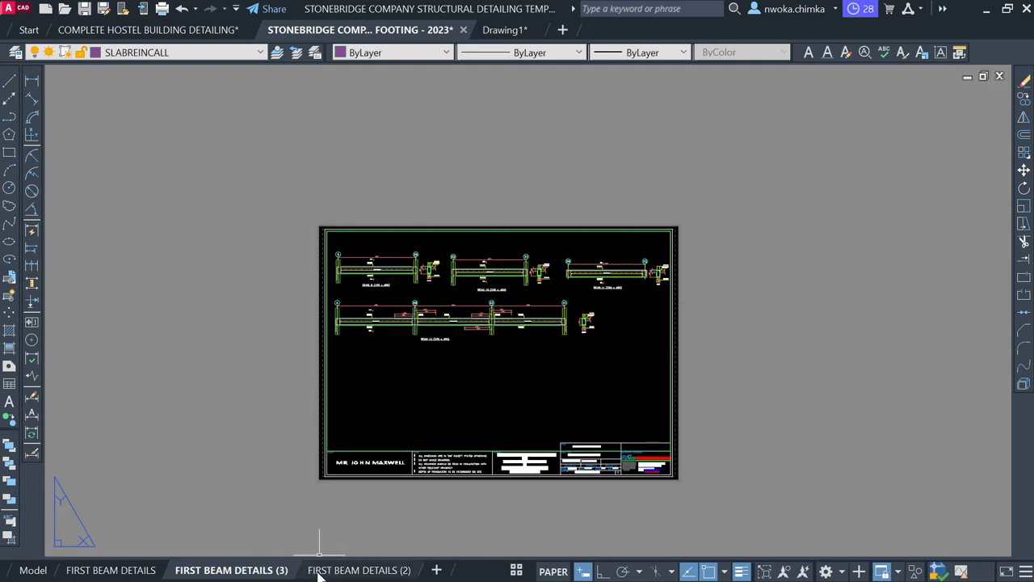
pyautogui.moveTo(320, 573)
pyautogui.mouseDown()
pyautogui.moveTo(231, 564)
pyautogui.moveTo(321, 571)
pyautogui.mouseUp()
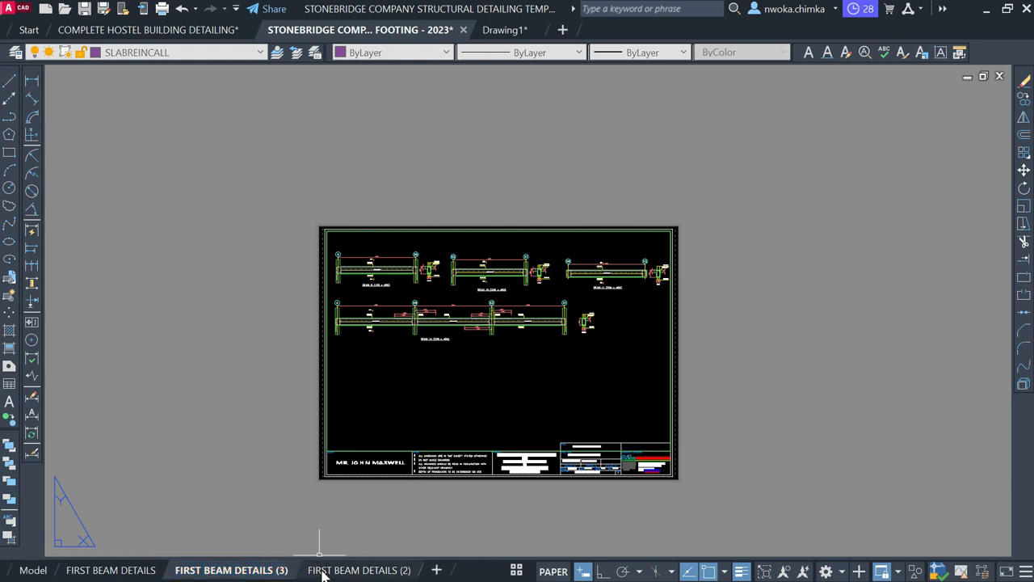
# Move the FIRST BEAM DETAILS (2) layout ahead of its copy and rename the copied layout SLAB DETAILING.
pyautogui.click(329, 572)
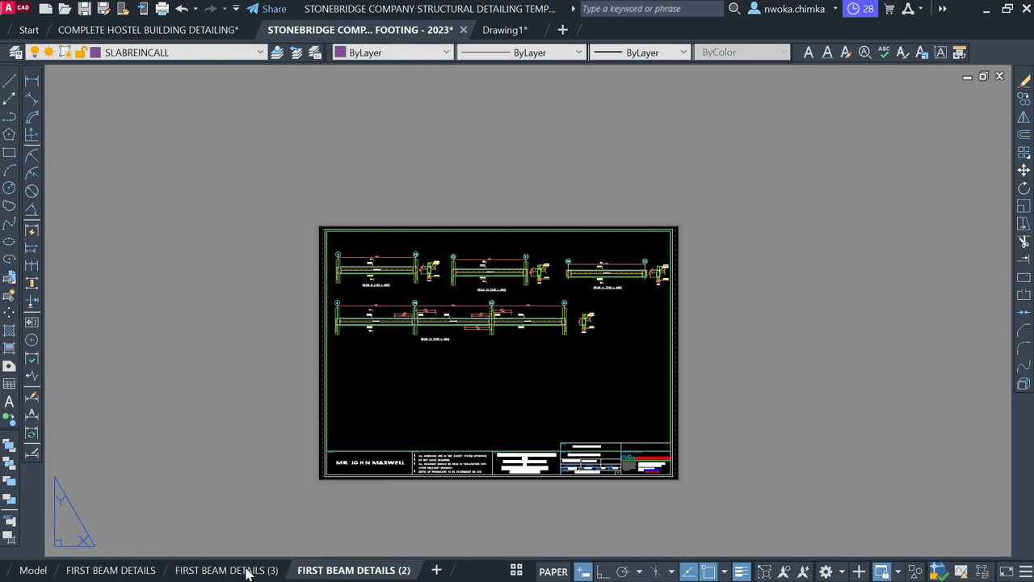
pyautogui.moveTo(328, 570); pyautogui.dragTo(207, 567)
pyautogui.click(345, 572)
pyautogui.rightClick(346, 572)
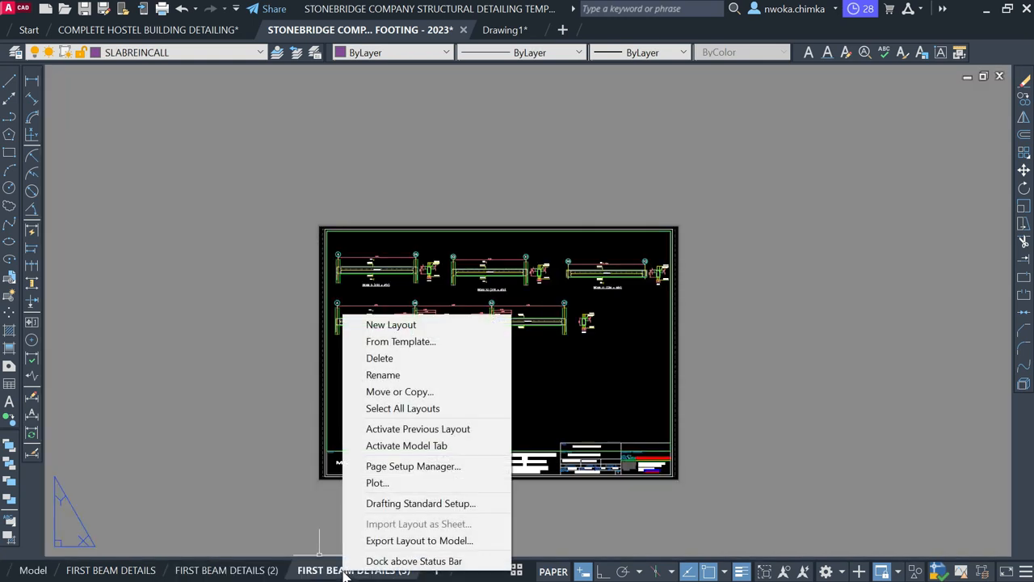
pyautogui.click(378, 375)
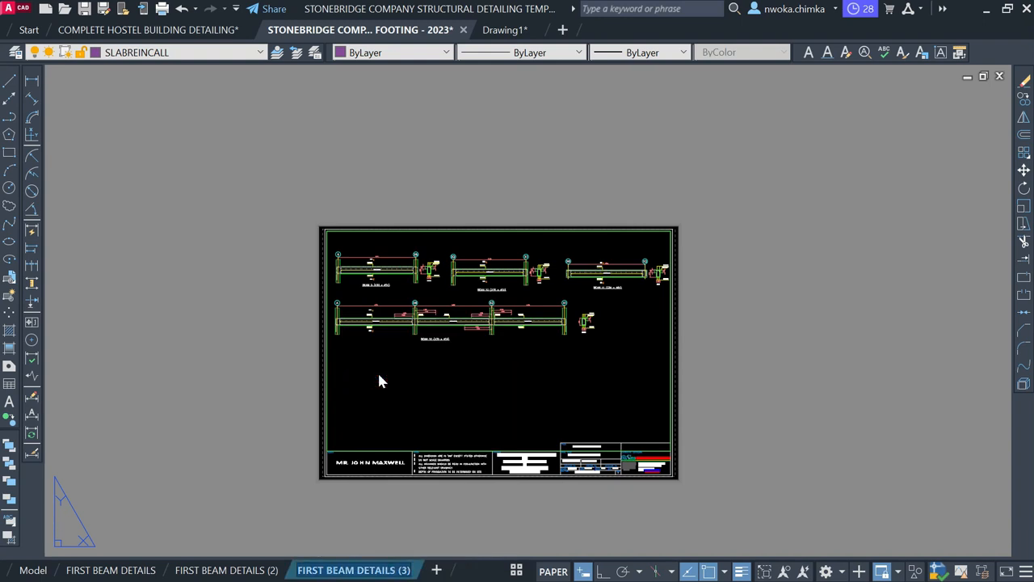
pyautogui.write('SLAB DET')
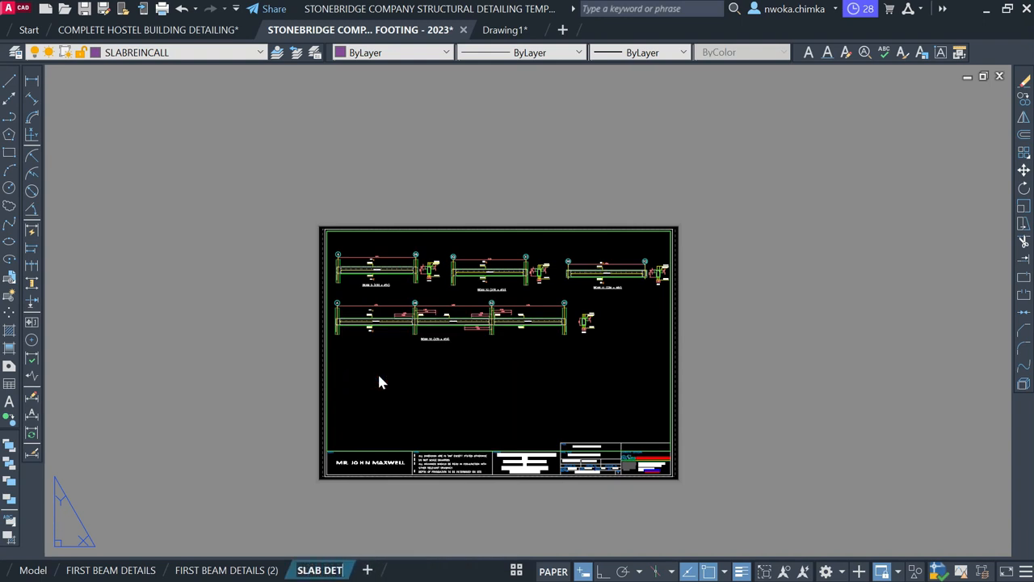
pyautogui.write('AILING')
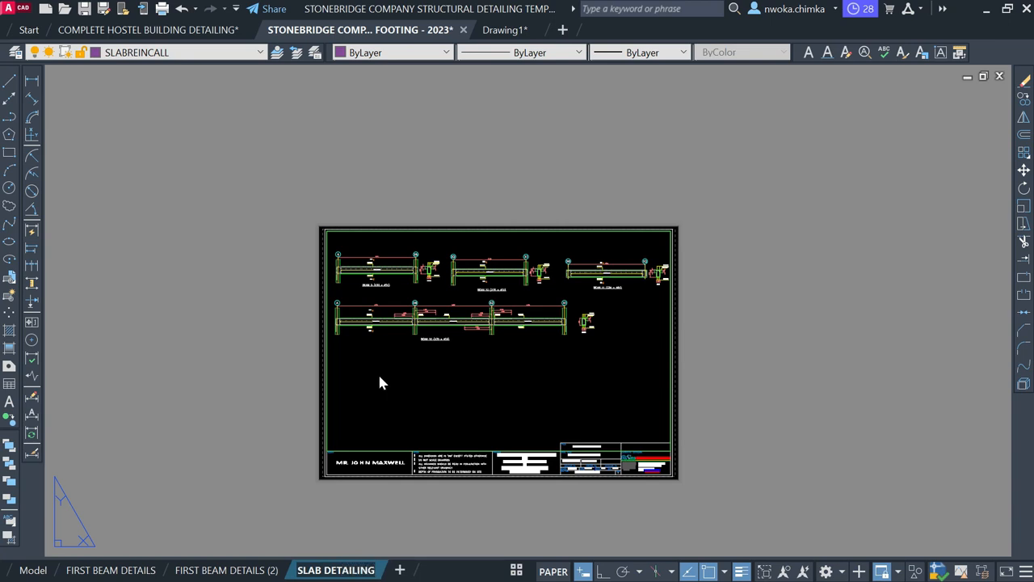
pyautogui.click(709, 430)
pyautogui.click(774, 411)
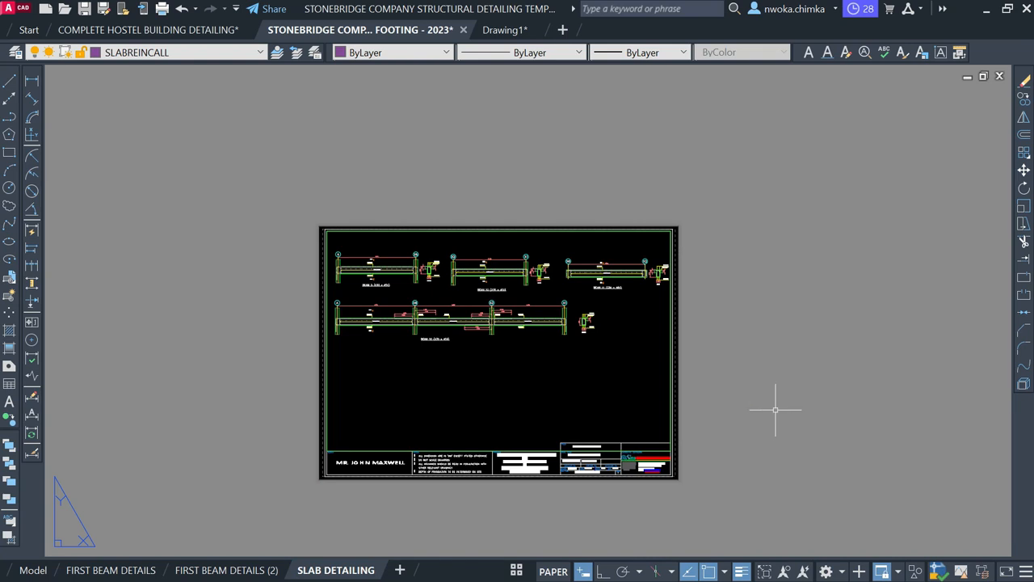
# Activate the SLAB DETAILING sheet's viewport and bring the RC slab detailing plan into view inside it, replacing the beam details.
pyautogui.scroll(-1, 545, 333)
pyautogui.scroll(1, 492, 341)
pyautogui.click(502, 332)
pyautogui.doubleClick(492, 345)
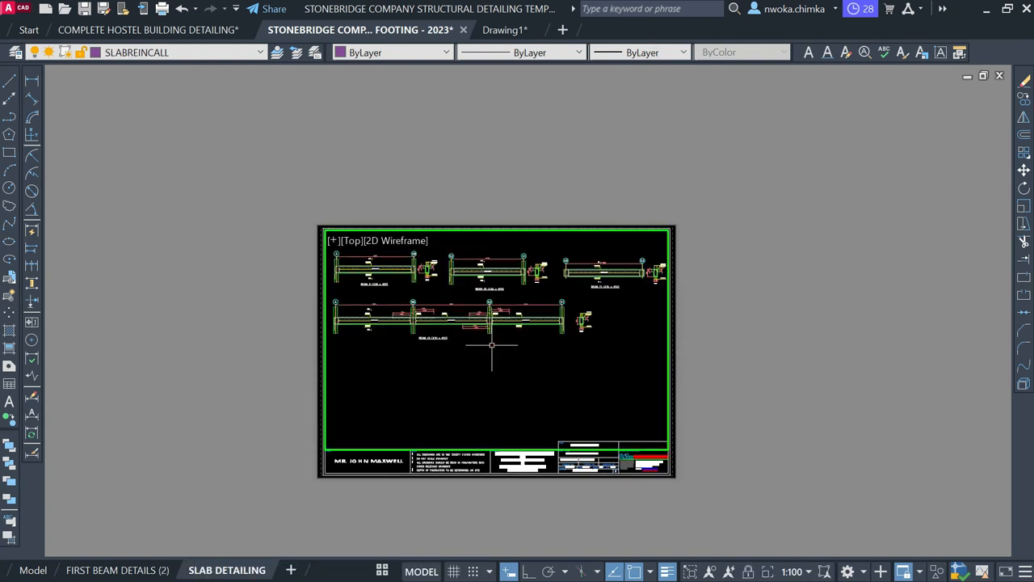
pyautogui.scroll(-5, 468, 340)
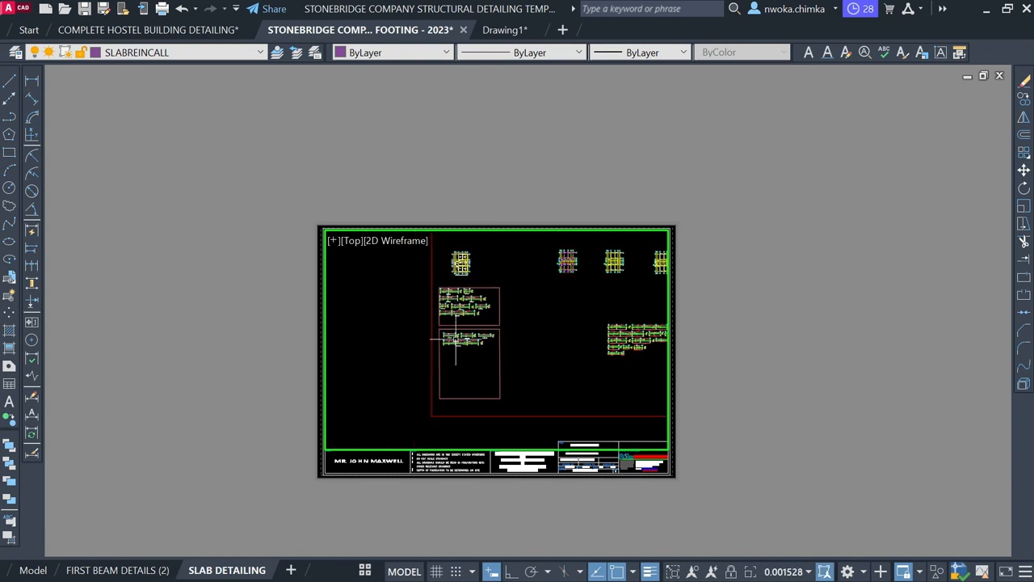
pyautogui.moveTo(455, 298)
pyautogui.mouseDown(button='middle')
pyautogui.moveTo(460, 329)
pyautogui.moveTo(499, 342)
pyautogui.mouseUp(button='middle')
pyautogui.scroll(3, 459, 326)
pyautogui.scroll(-3, 506, 341)
pyautogui.scroll(8, 431, 337)
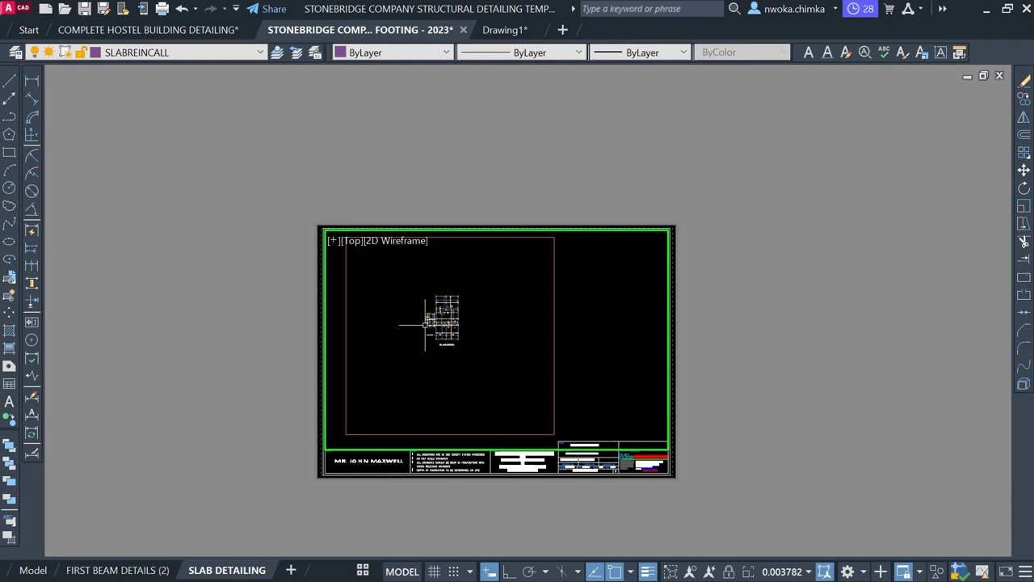
pyautogui.scroll(1, 428, 318)
pyautogui.moveTo(447, 301); pyautogui.dragTo(450, 326, button='middle')
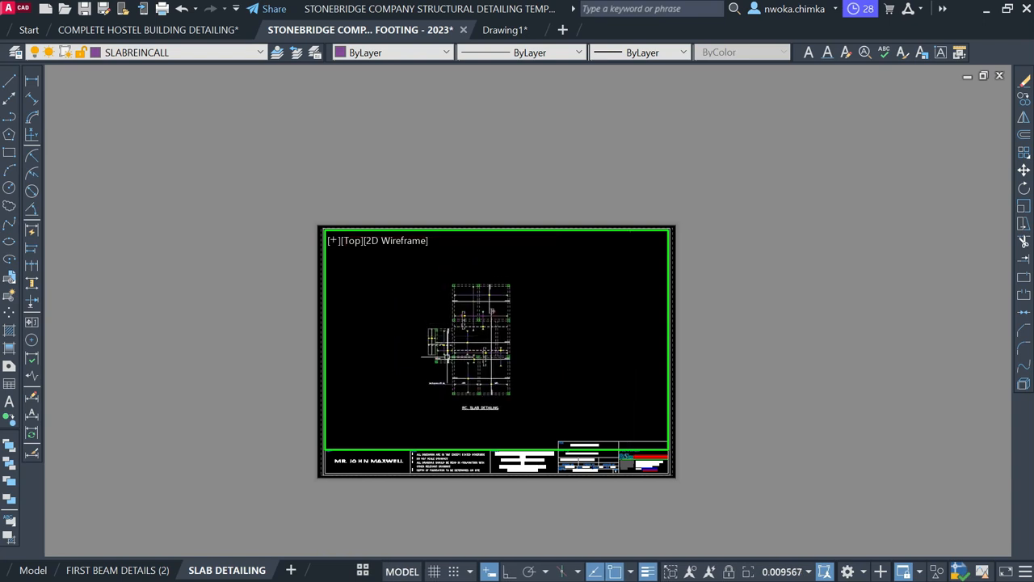
pyautogui.scroll(2, 428, 381)
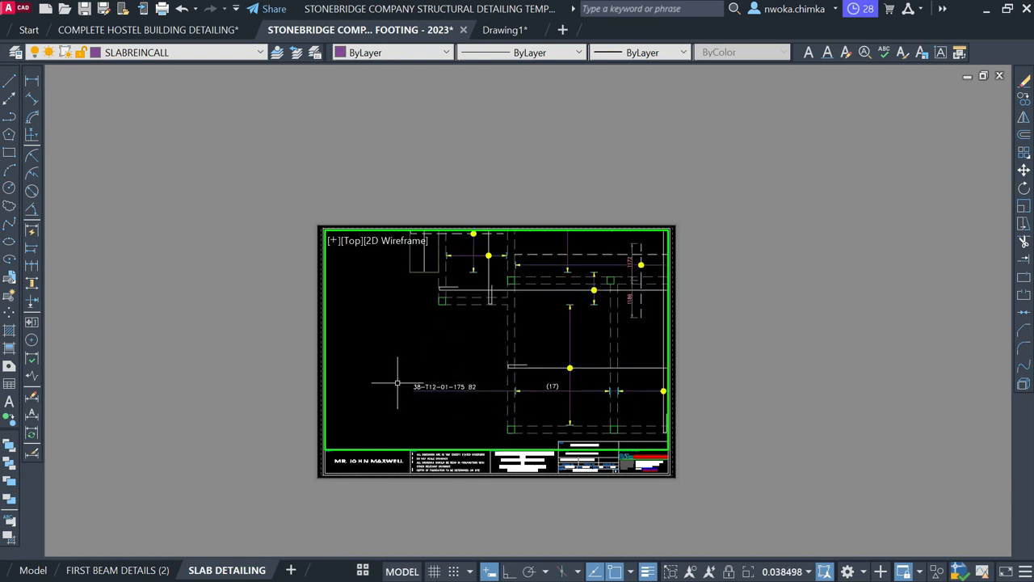
pyautogui.scroll(-1, 423, 379)
pyautogui.moveTo(456, 353); pyautogui.dragTo(462, 384, button='middle')
pyautogui.moveTo(477, 341)
pyautogui.mouseDown(button='middle')
pyautogui.moveTo(487, 334)
pyautogui.moveTo(476, 333)
pyautogui.mouseUp(button='middle')
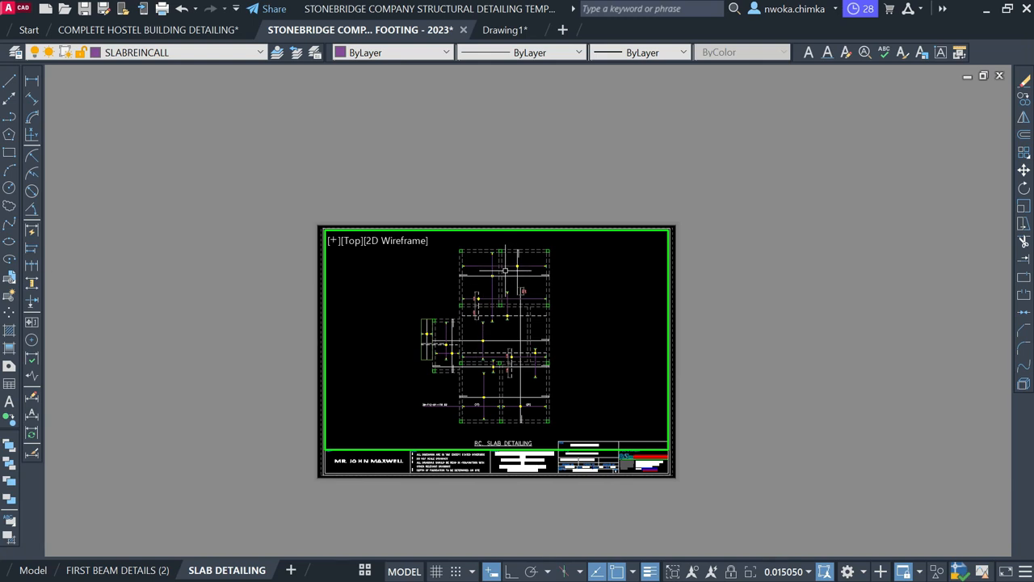
# Scale the viewport's slab plan to 1/75XP.
pyautogui.write('z')
pyautogui.press('Return')
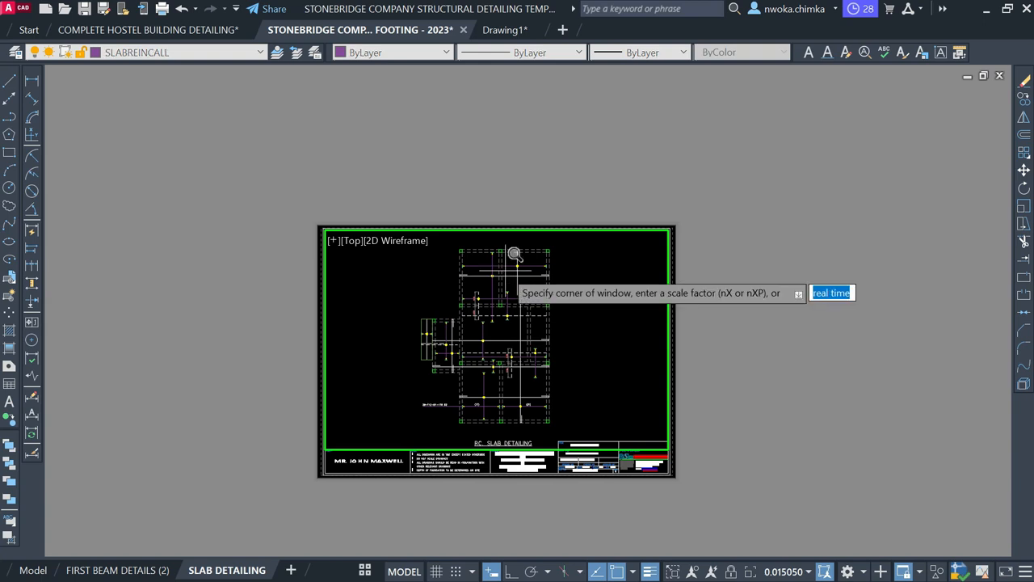
pyautogui.write('1')
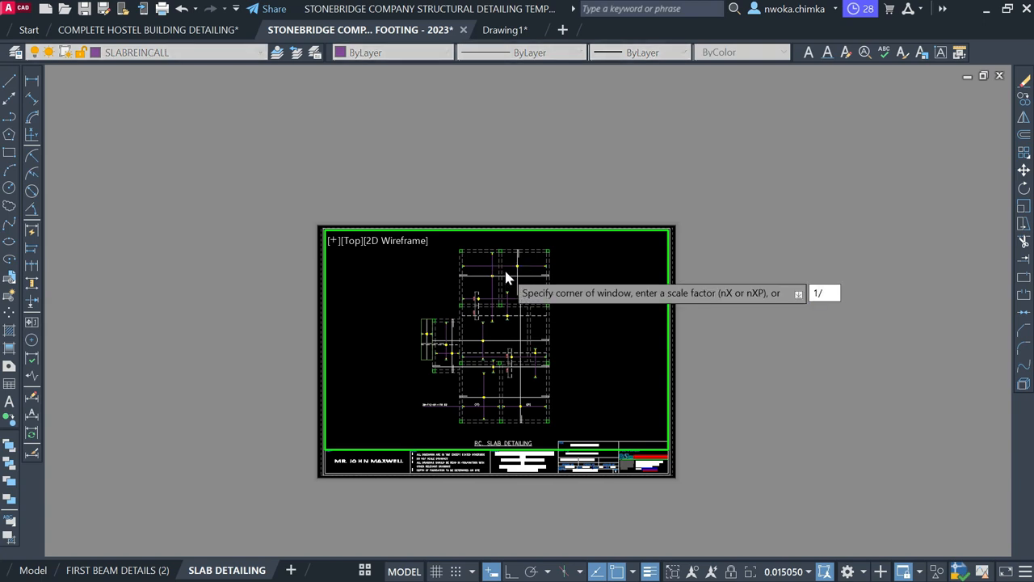
pyautogui.write('/75XP')
pyautogui.press('Return')
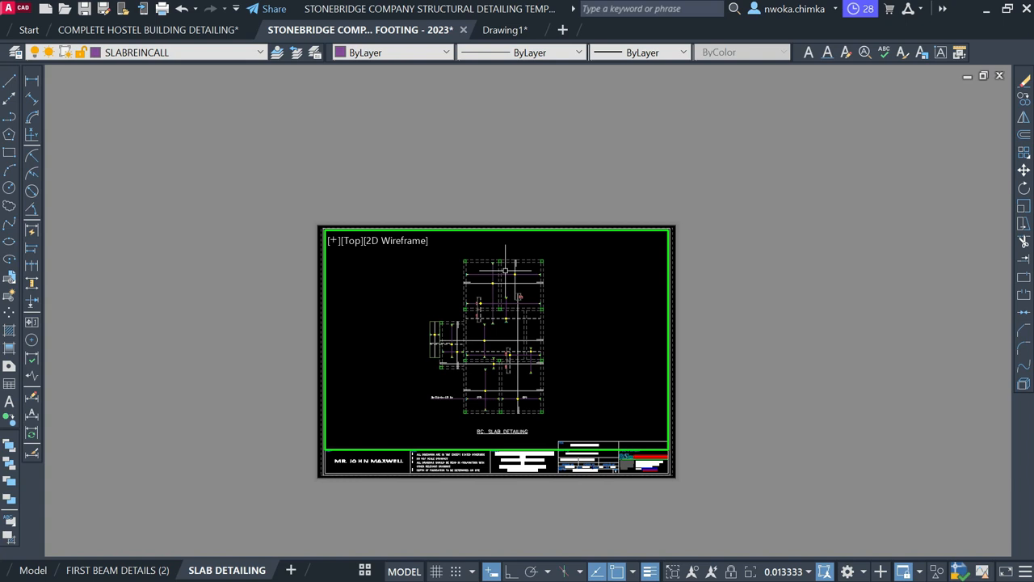
# Scale the viewport's slab plan to 1/50XP and return to paper space to check the fit on the sheet.
pyautogui.write('z')
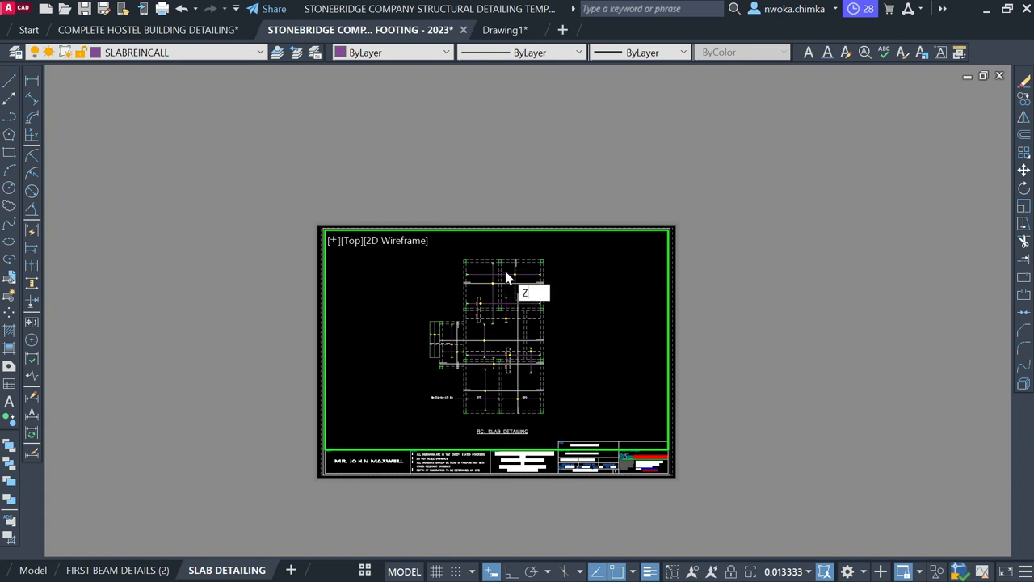
pyautogui.press('Return')
pyautogui.write('1/50XP')
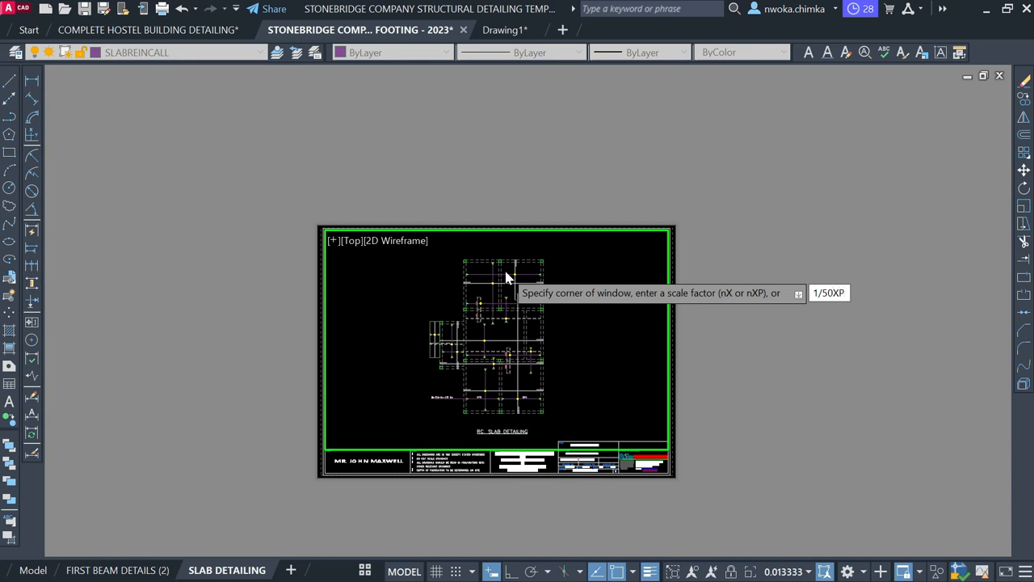
pyautogui.press('Return')
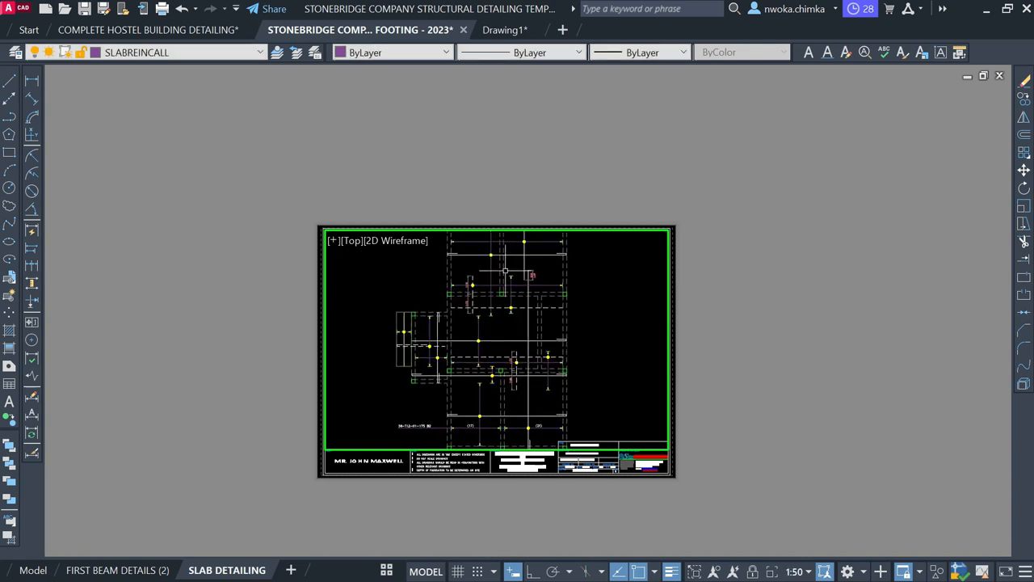
pyautogui.doubleClick(863, 288)
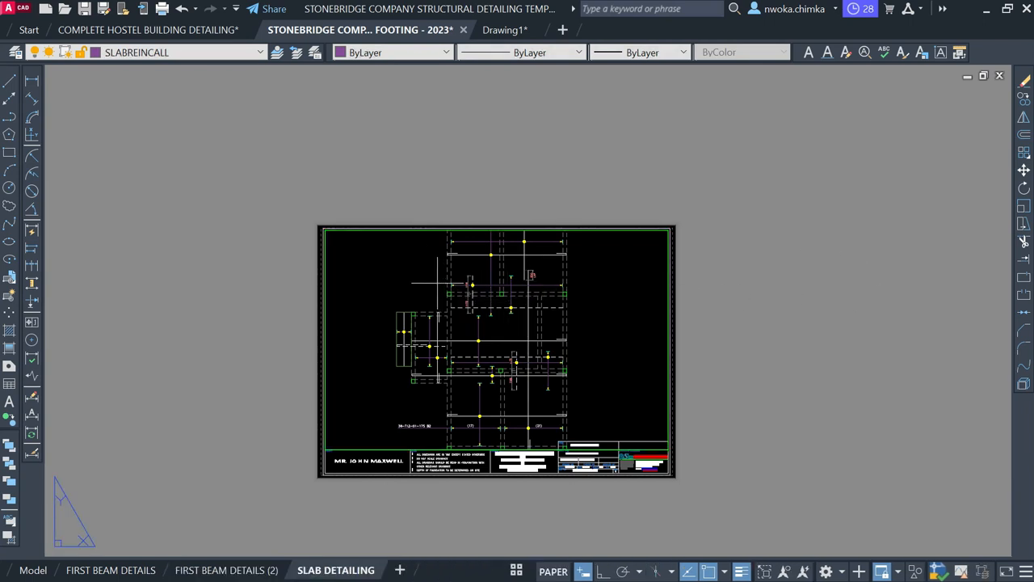
# Set the viewport scale to 1/60XP, shift the slab plan to the sheet's left half and return to paper space.
pyautogui.doubleClick(438, 282)
pyautogui.scroll(-3, 439, 284)
pyautogui.scroll(3, 445, 285)
pyautogui.scroll(3, 448, 285)
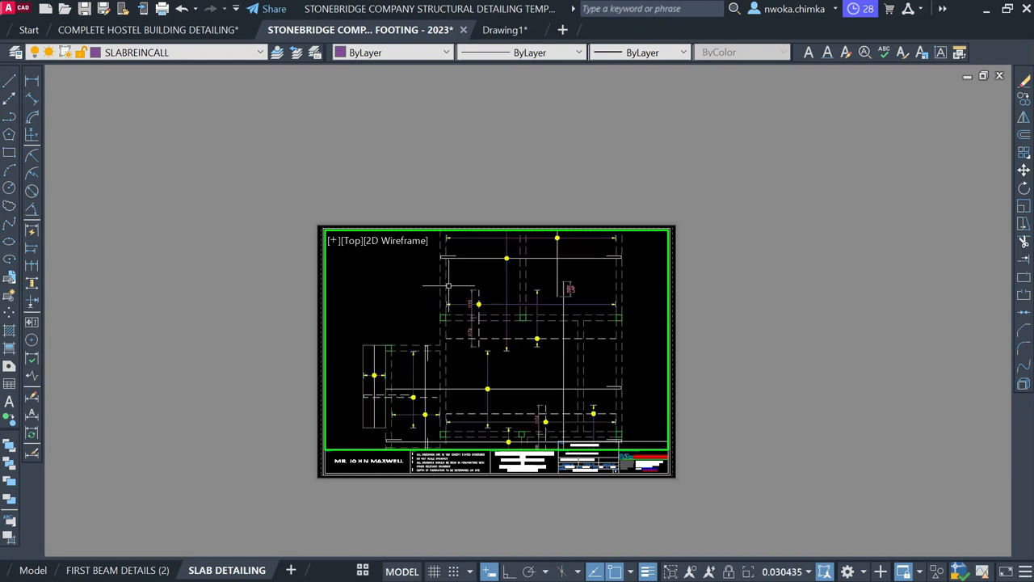
pyautogui.scroll(-2, 449, 285)
pyautogui.write('z')
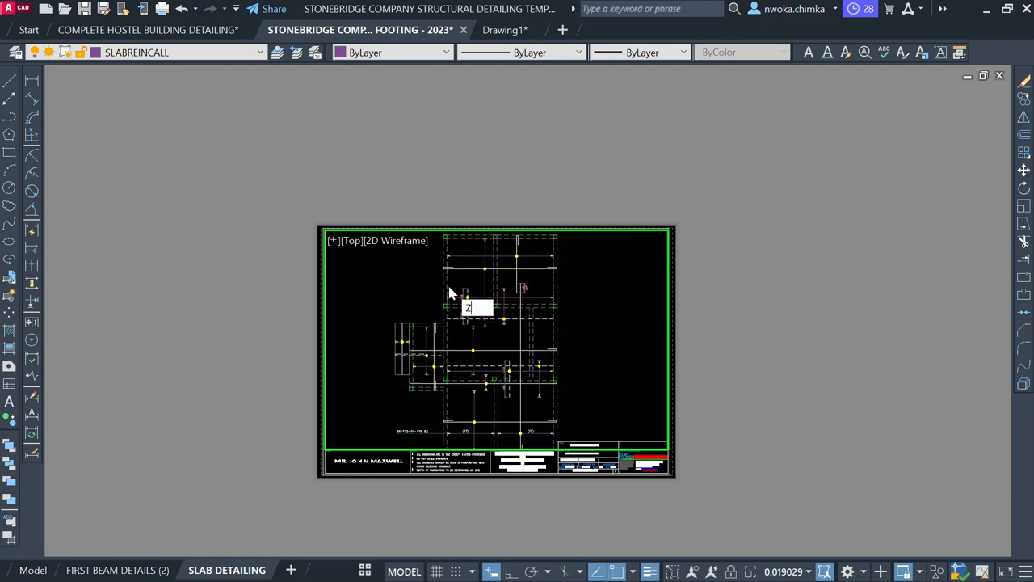
pyautogui.press('Return')
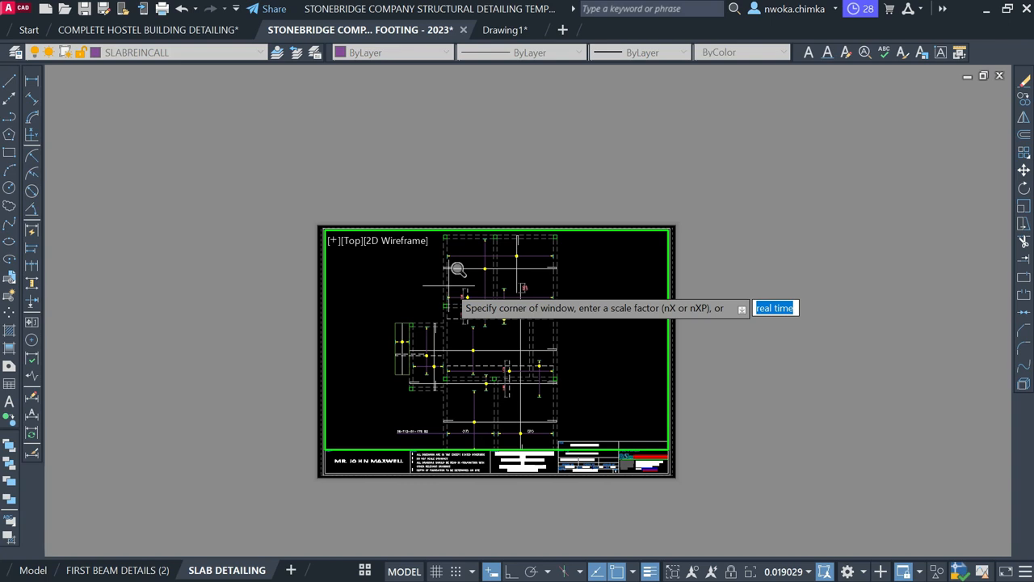
pyautogui.write('1/60XP')
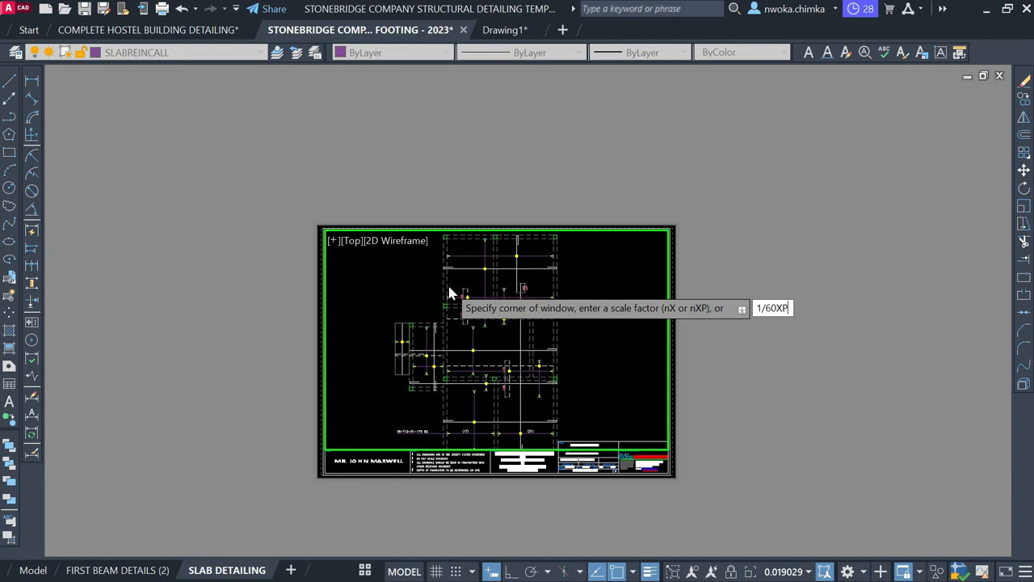
pyautogui.press('Return')
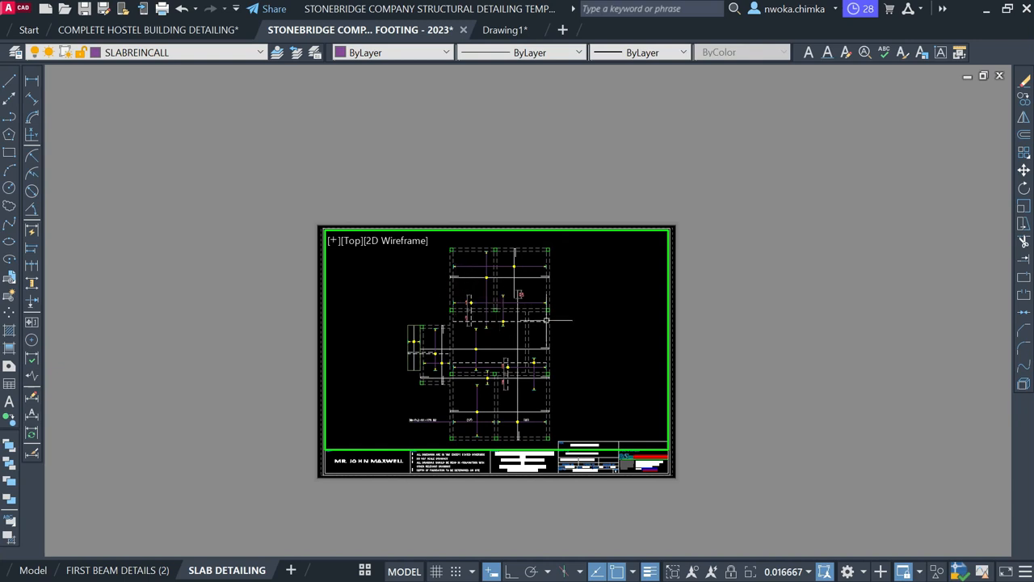
pyautogui.moveTo(528, 321); pyautogui.dragTo(487, 317, button='middle')
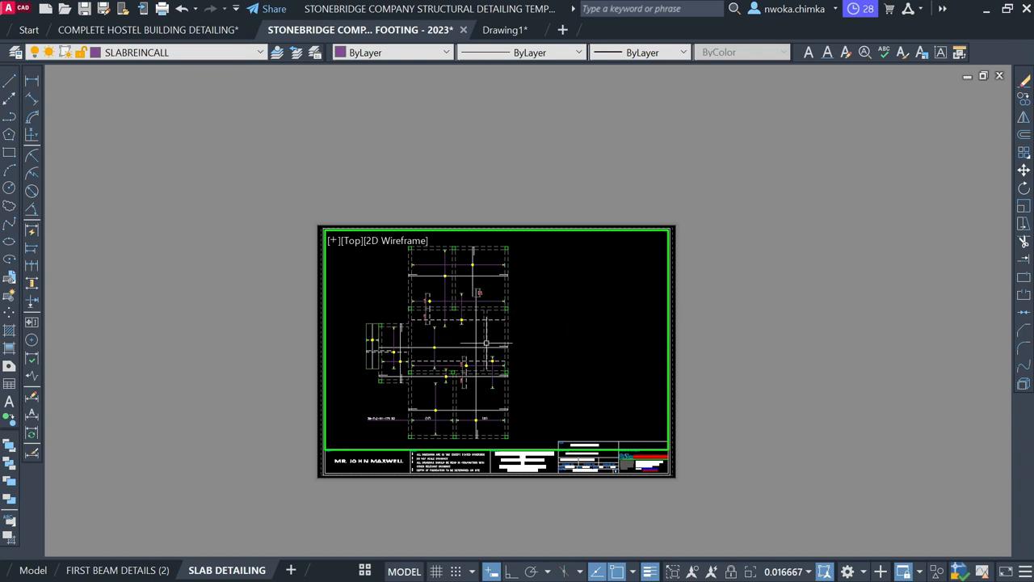
pyautogui.doubleClick(736, 270)
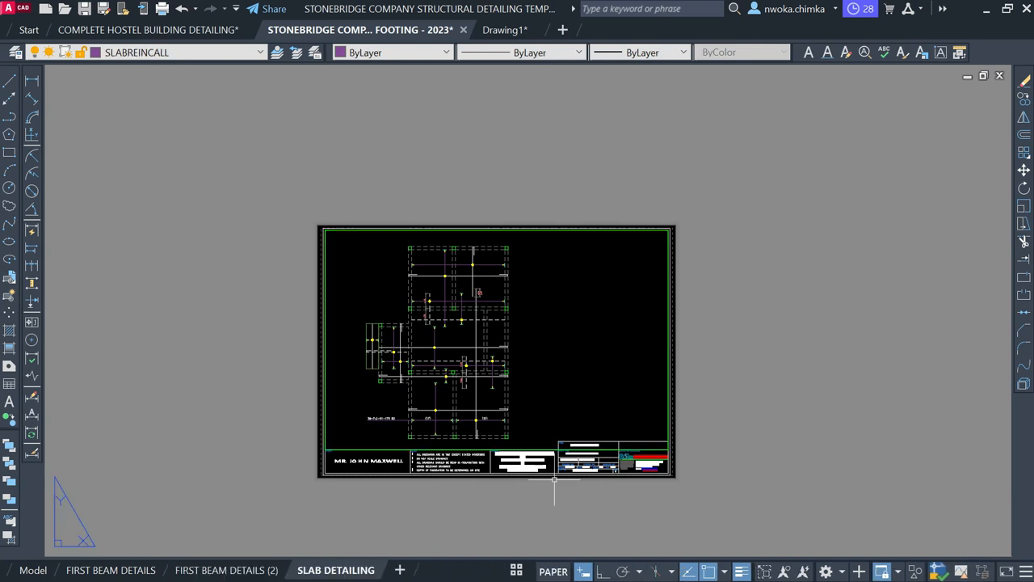
# Change the scale entry in the sheet's title block to 1:60.
pyautogui.scroll(3, 555, 477)
pyautogui.scroll(-3, 566, 404)
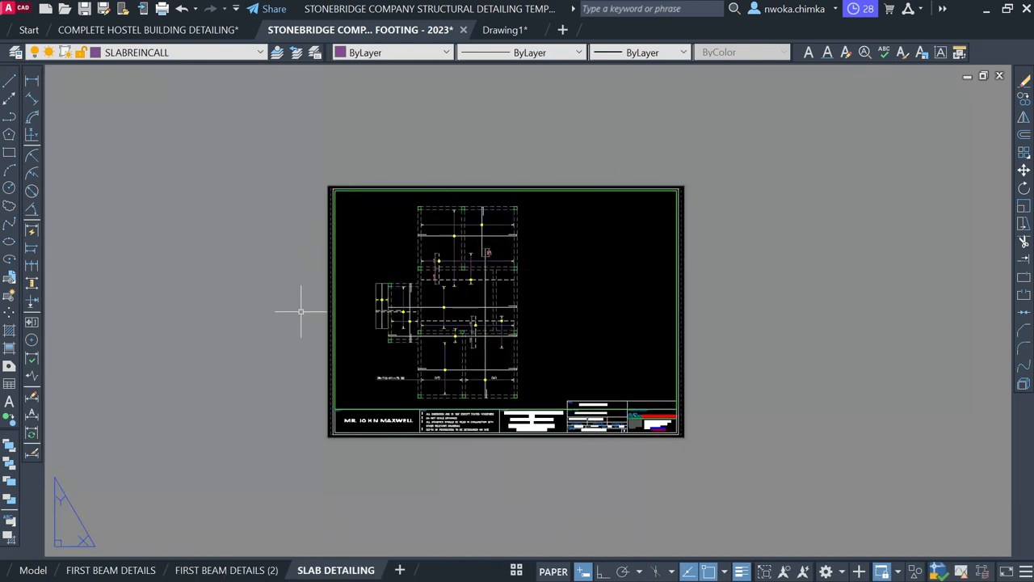
pyautogui.scroll(5, 598, 429)
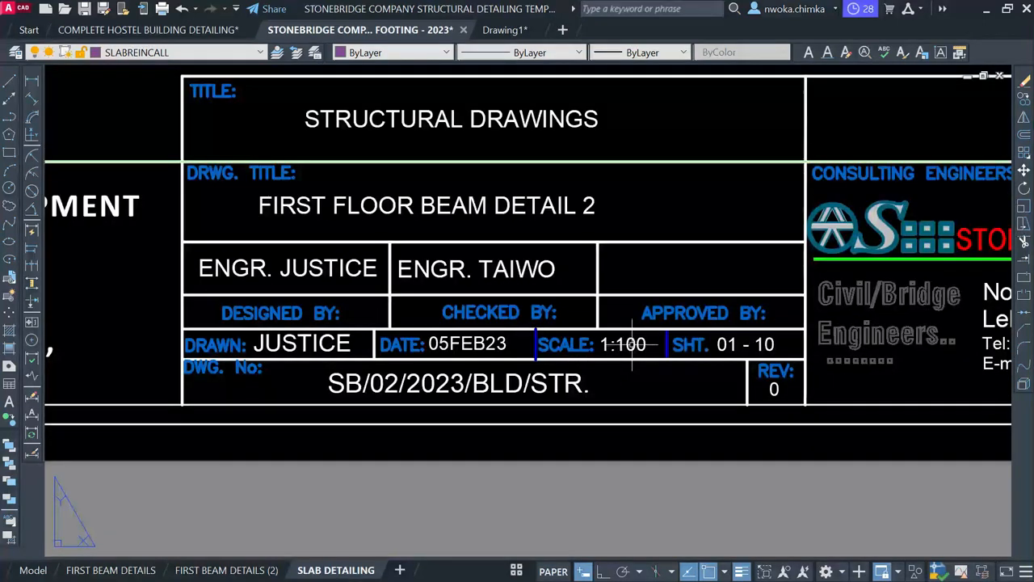
pyautogui.click(628, 345)
pyautogui.doubleClick(627, 345)
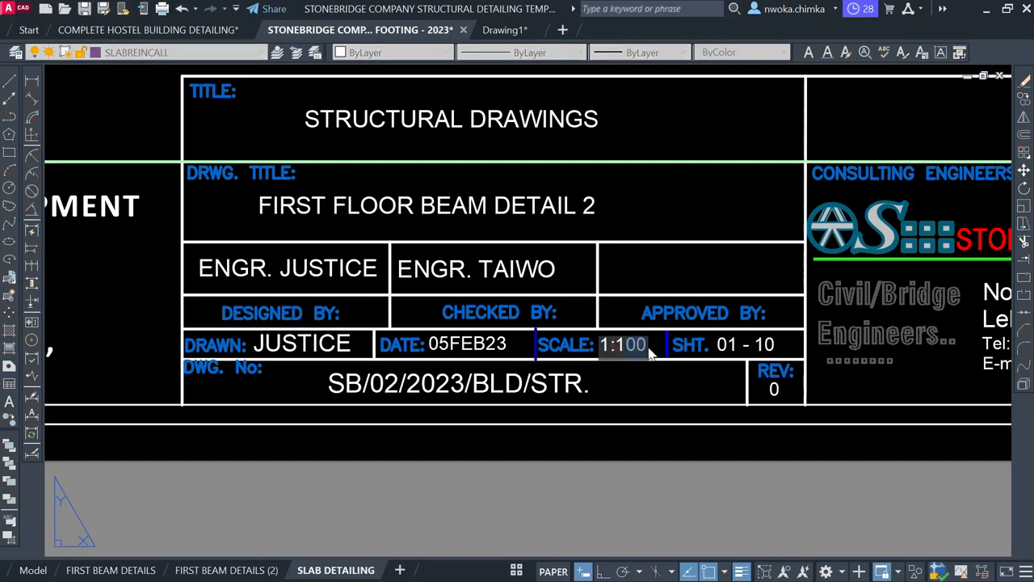
pyautogui.press('BackSpace')
pyautogui.press('BackSpace')
pyautogui.press('Return')
# Replace the drawing title in the title block with SLAB DETAILING.
pyautogui.click(508, 208)
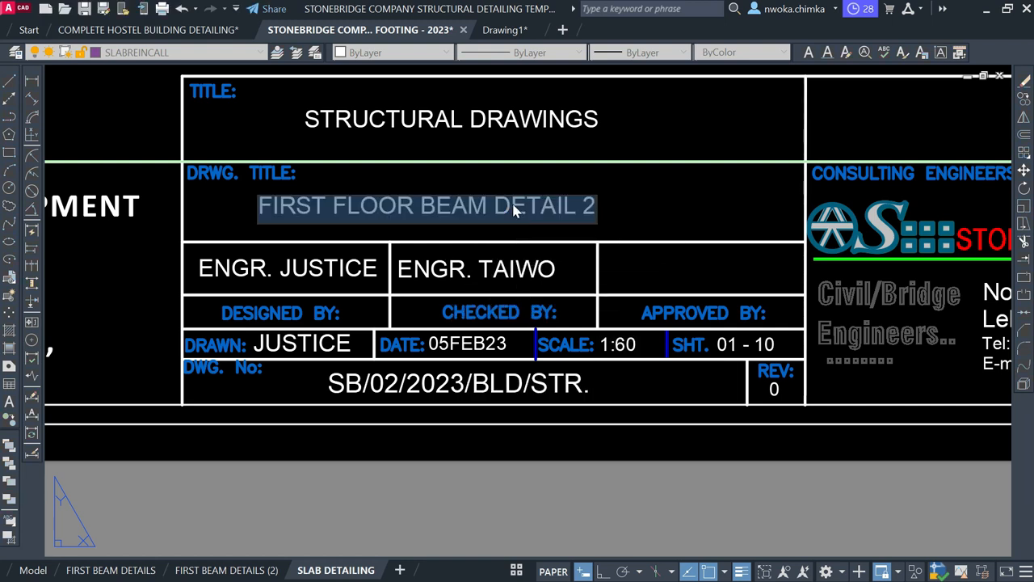
pyautogui.write('SLAB')
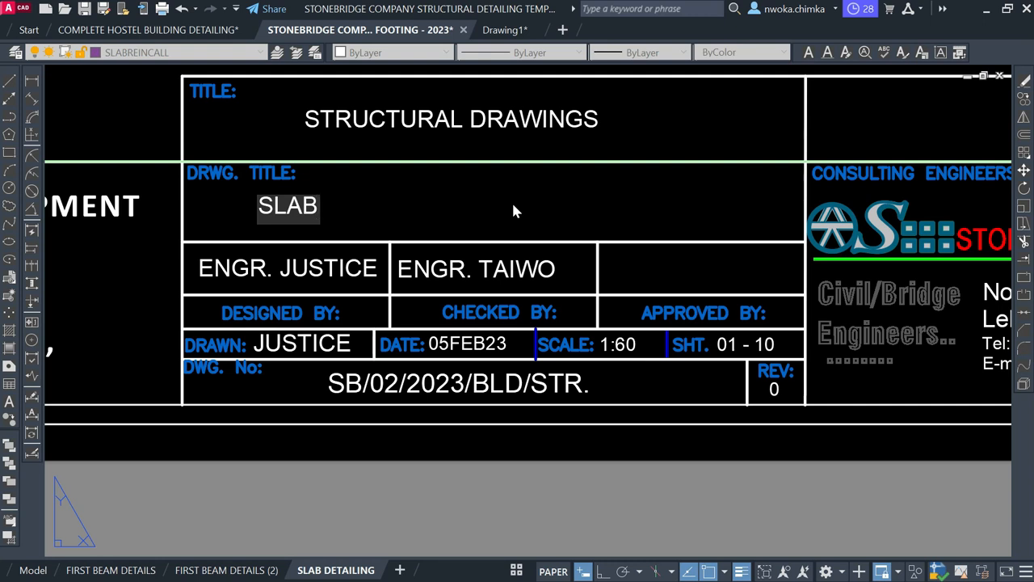
pyautogui.write(' DETAILING')
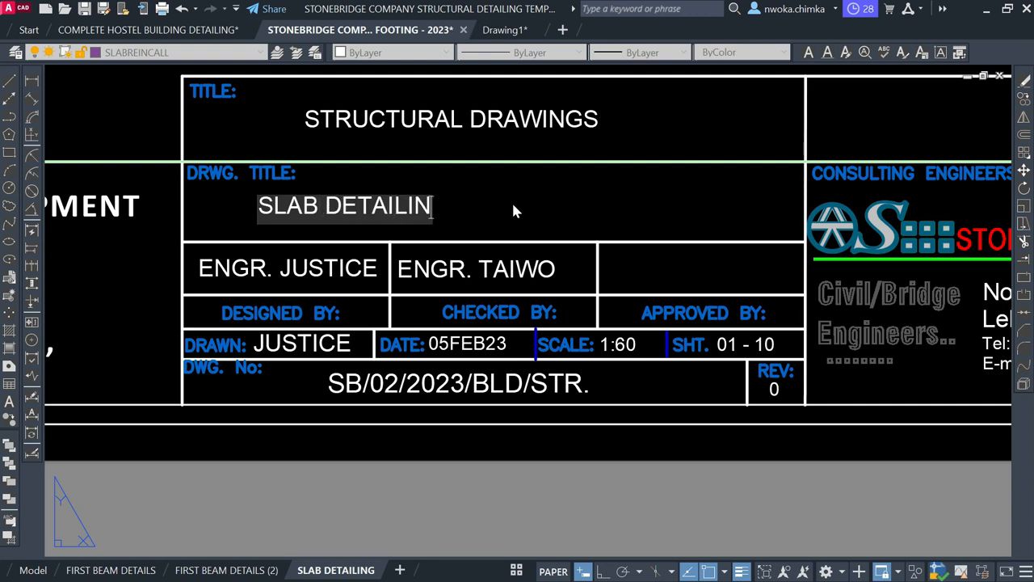
pyautogui.click(419, 487)
pyautogui.scroll(-6, 639, 352)
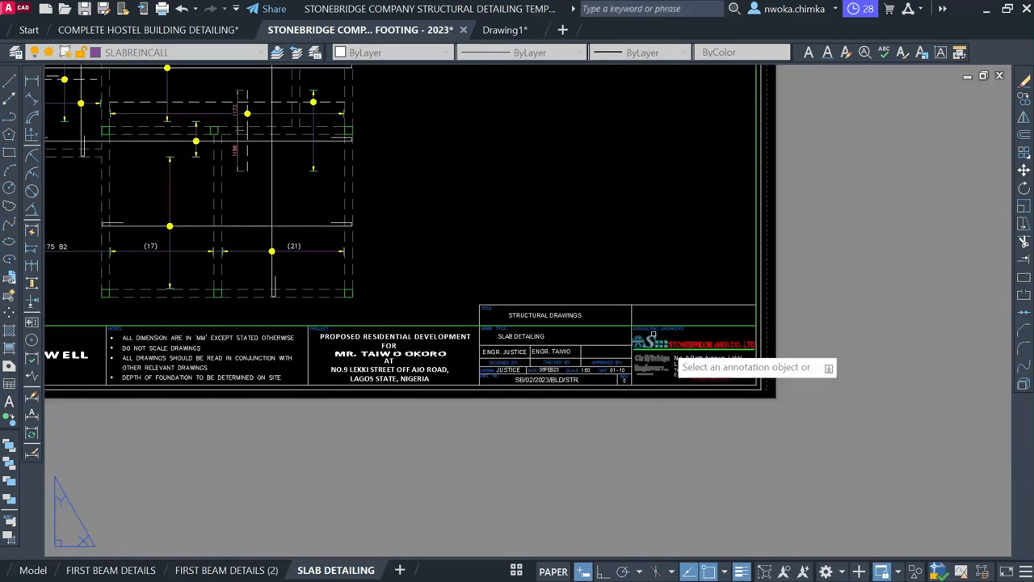
pyautogui.scroll(-3, 639, 340)
pyautogui.press('Escape')
# Inspect the slab plan's reinforcement bars and call-outs on the sheet, from the upper panels down to the lowest ones.
pyautogui.scroll(8, 377, 164)
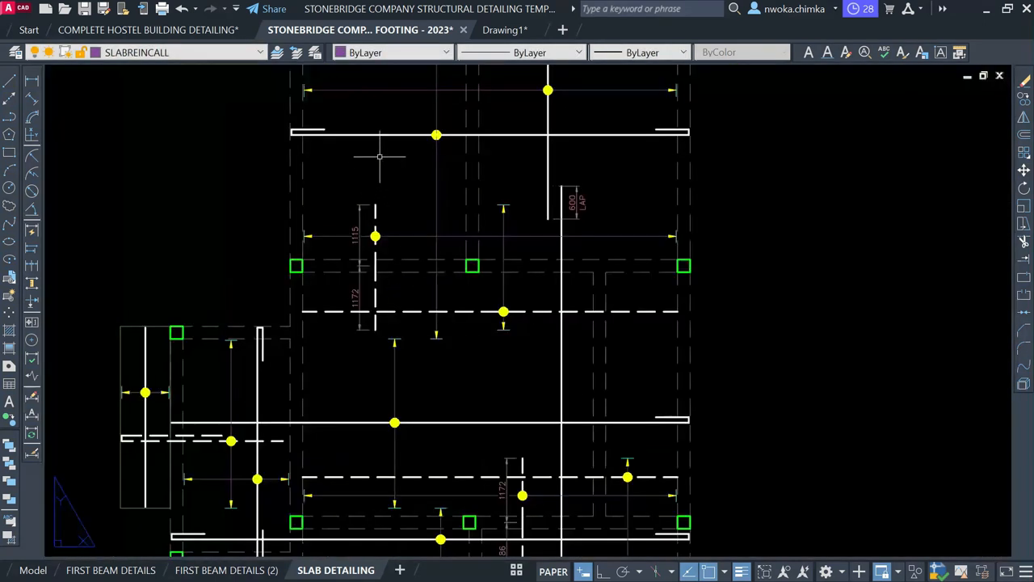
pyautogui.moveTo(490, 347); pyautogui.dragTo(470, 299, button='middle')
pyautogui.moveTo(369, 393)
pyautogui.mouseDown(button='middle')
pyautogui.moveTo(377, 326)
pyautogui.moveTo(400, 305)
pyautogui.mouseUp(button='middle')
pyautogui.moveTo(439, 416); pyautogui.dragTo(436, 307, button='middle')
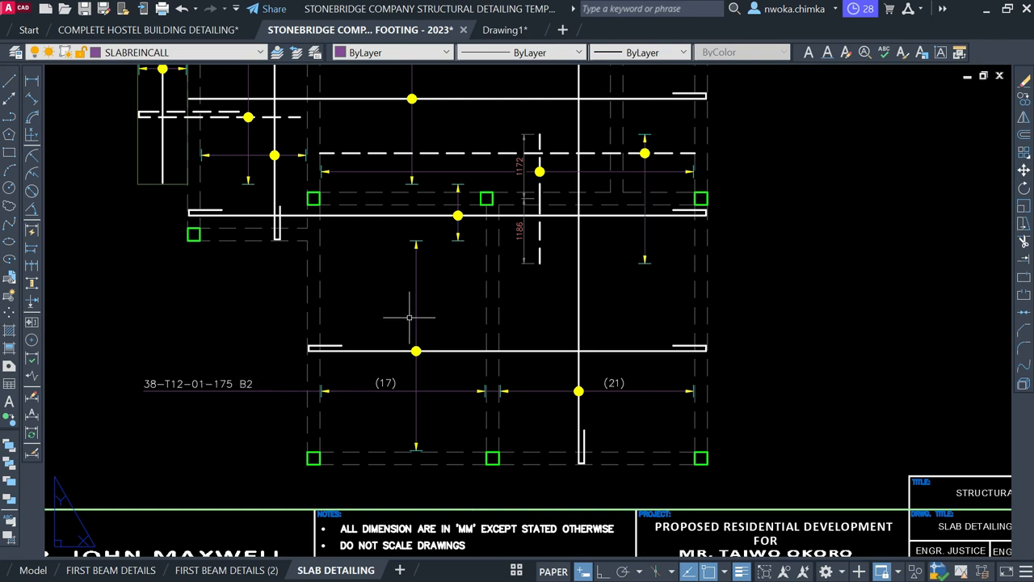
# Review the slab plan's bars, lap and dimension labels on the SLAB DETAILING sheet, ending with the full sheet layout.
pyautogui.moveTo(439, 305); pyautogui.dragTo(464, 353, button='middle')
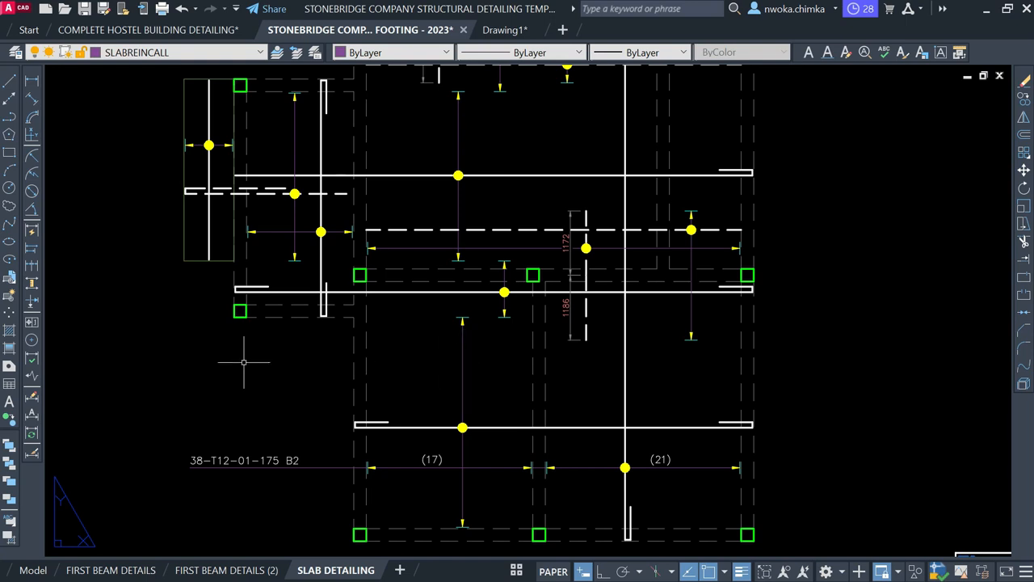
pyautogui.moveTo(392, 293); pyautogui.dragTo(404, 353, button='middle')
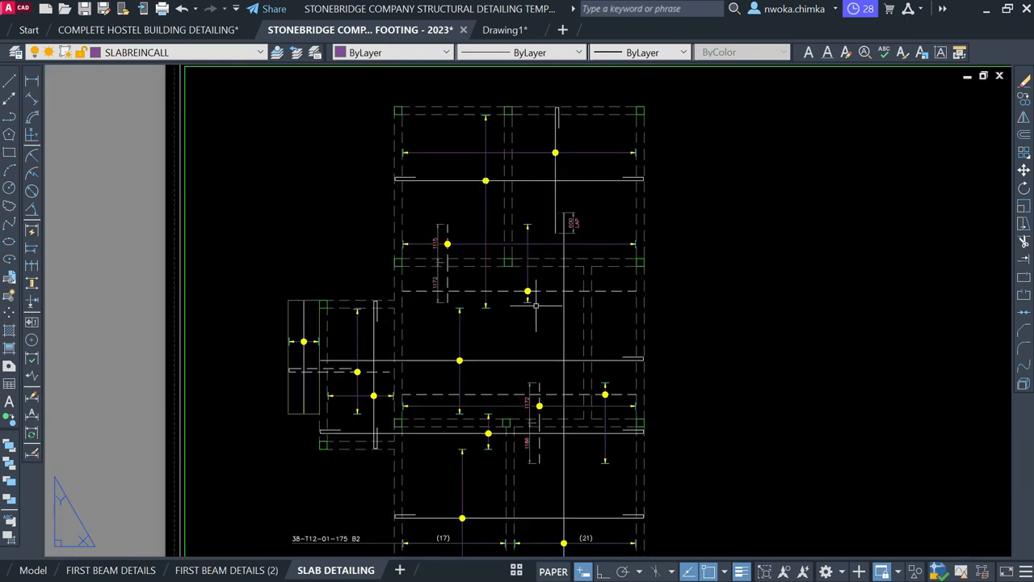
pyautogui.scroll(3, 458, 236)
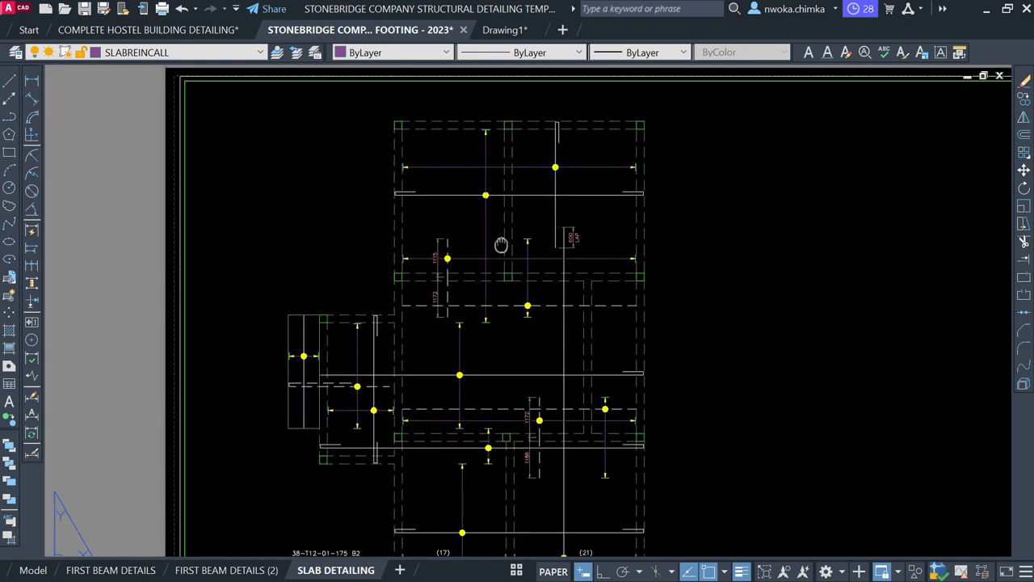
pyautogui.scroll(-5, 578, 278)
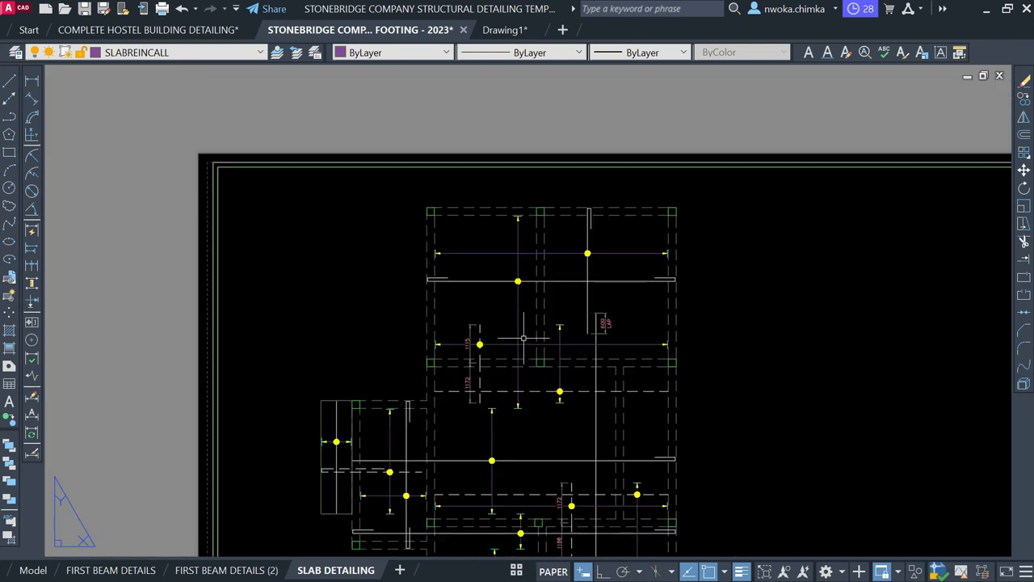
pyautogui.scroll(6, 489, 388)
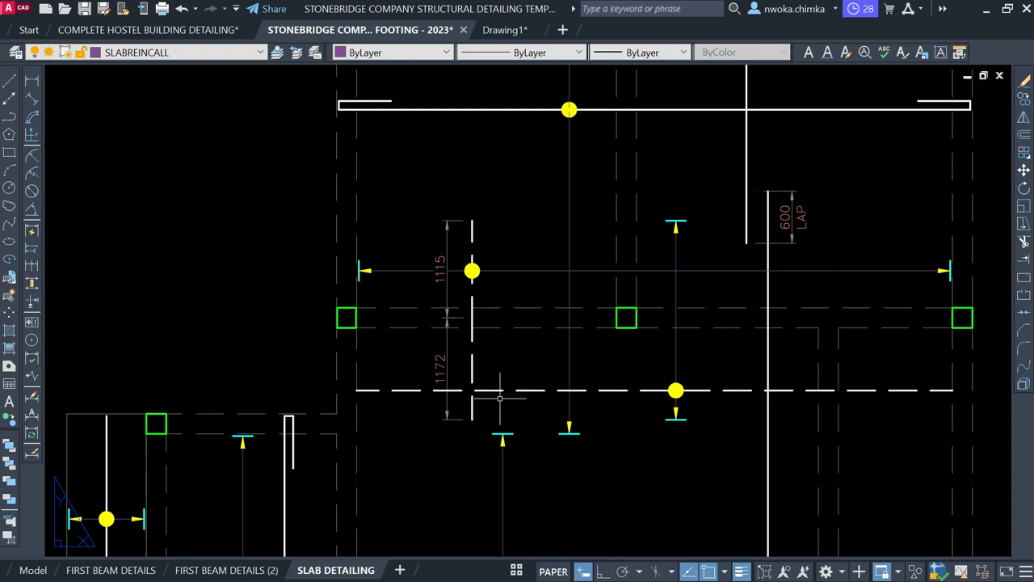
pyautogui.scroll(-2, 638, 279)
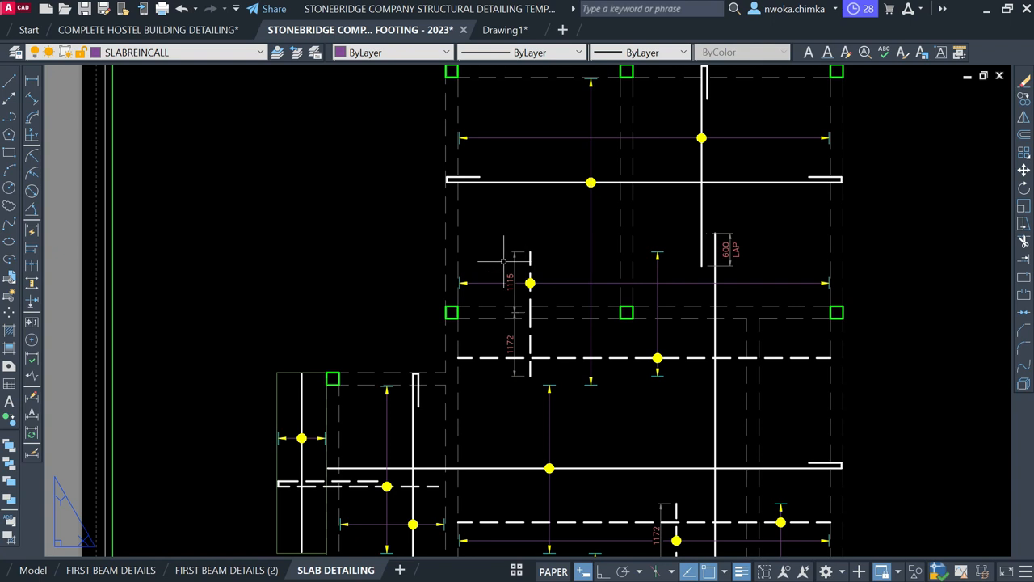
pyautogui.scroll(-2, 503, 261)
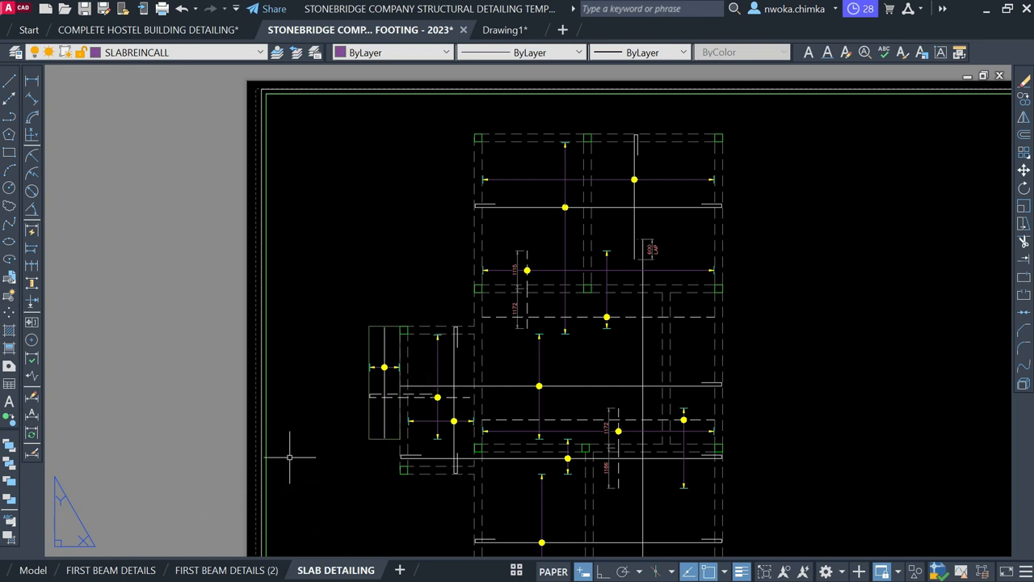
pyautogui.scroll(-2, 226, 296)
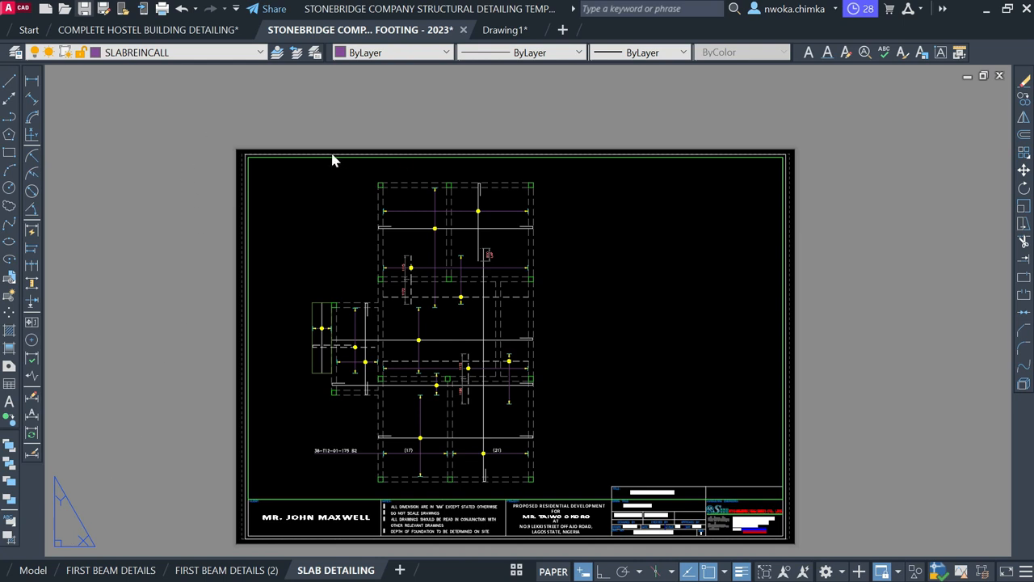
# Save the drawing and switch to model space at the RC slab plan.
pyautogui.click(424, 115)
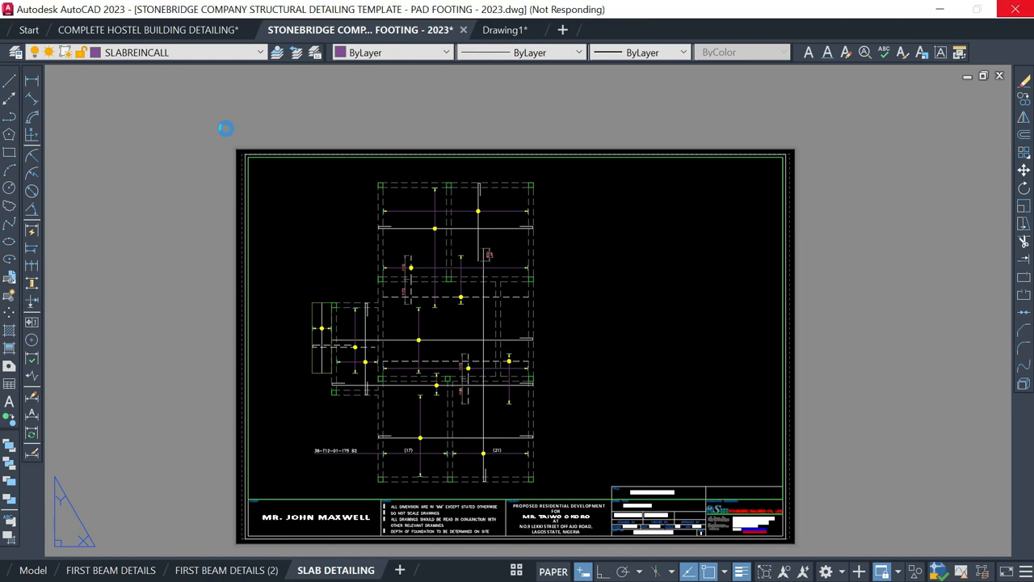
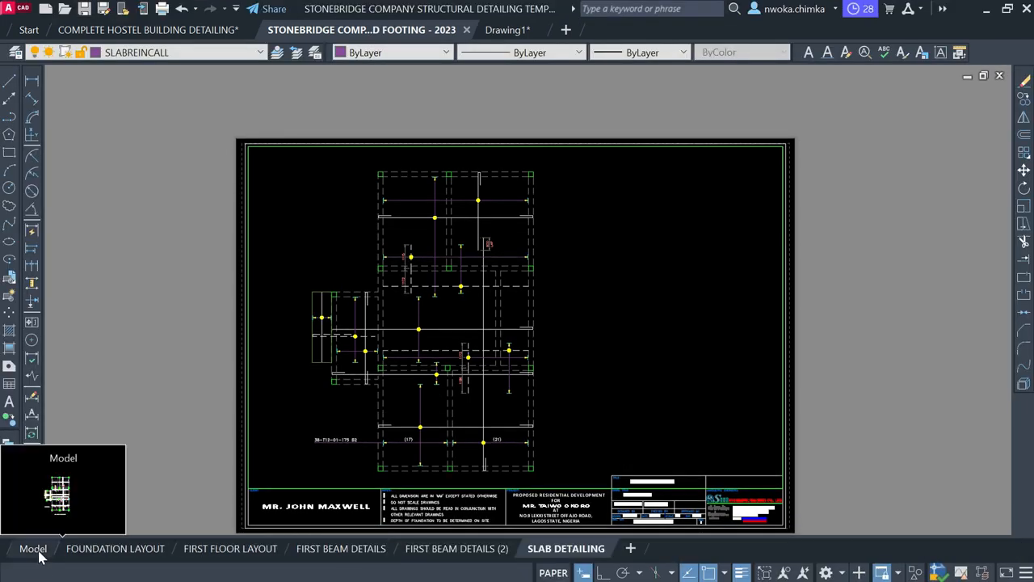
pyautogui.click(33, 549)
pyautogui.scroll(1, 498, 290)
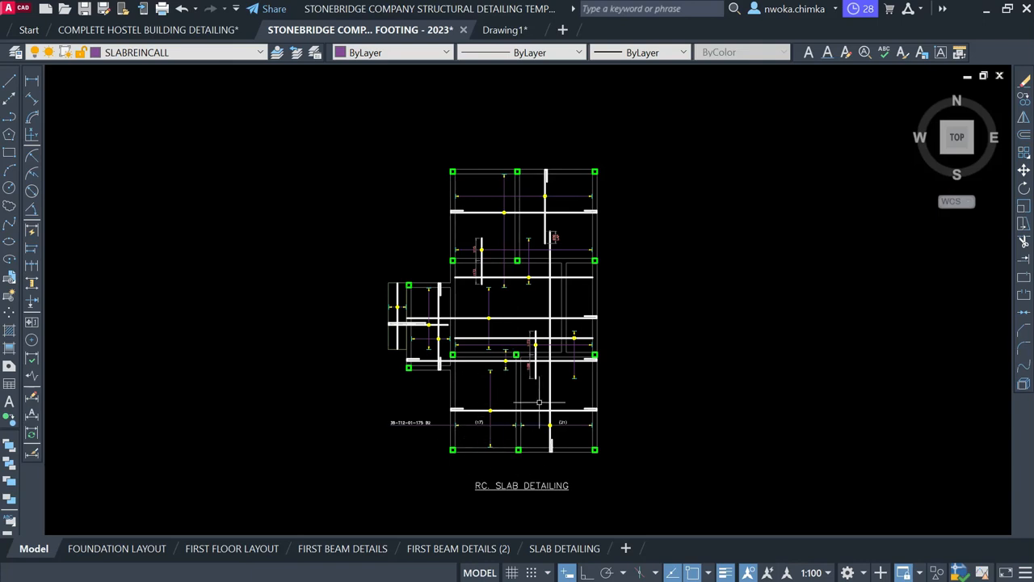
# Examine the RC slab plan in model space alongside the sample slab detailing sheet beside it.
pyautogui.scroll(1, 513, 316)
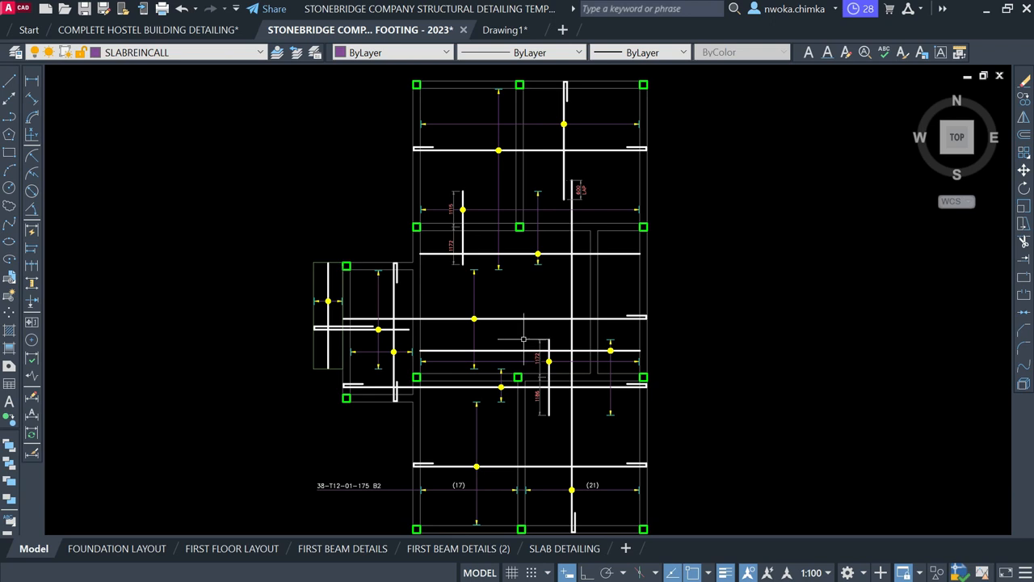
pyautogui.scroll(-1, 455, 279)
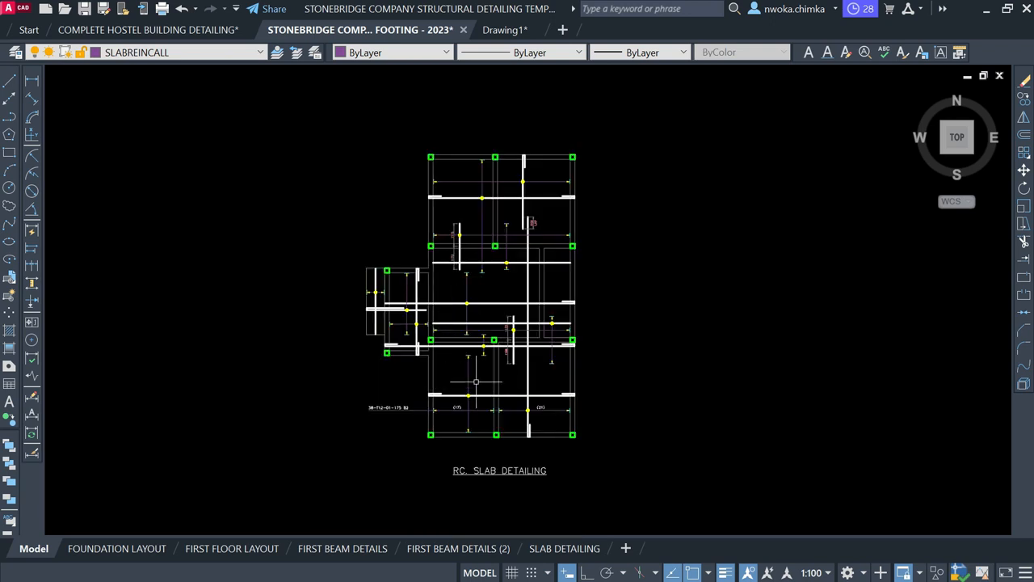
pyautogui.scroll(1, 475, 382)
pyautogui.moveTo(378, 302); pyautogui.dragTo(406, 436, button='middle')
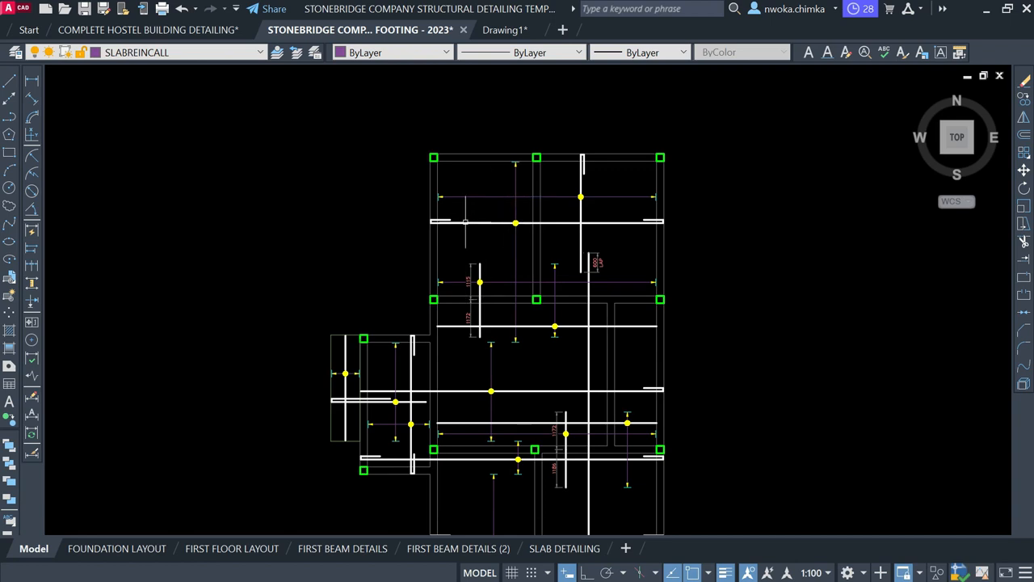
pyautogui.scroll(-4, 468, 214)
pyautogui.scroll(4, 374, 307)
pyautogui.scroll(6, 373, 307)
pyautogui.scroll(-8, 339, 280)
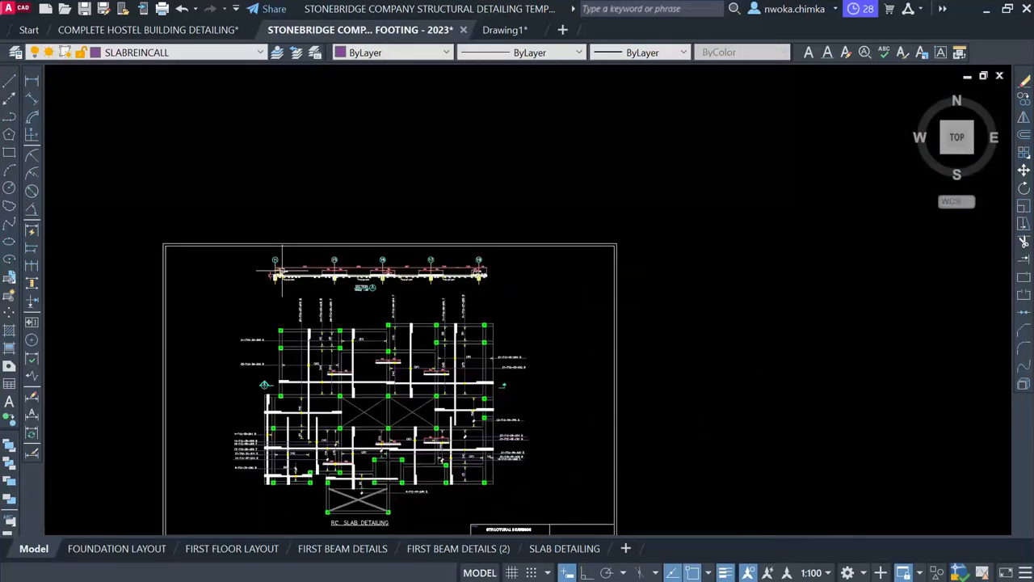
pyautogui.scroll(-2, 283, 271)
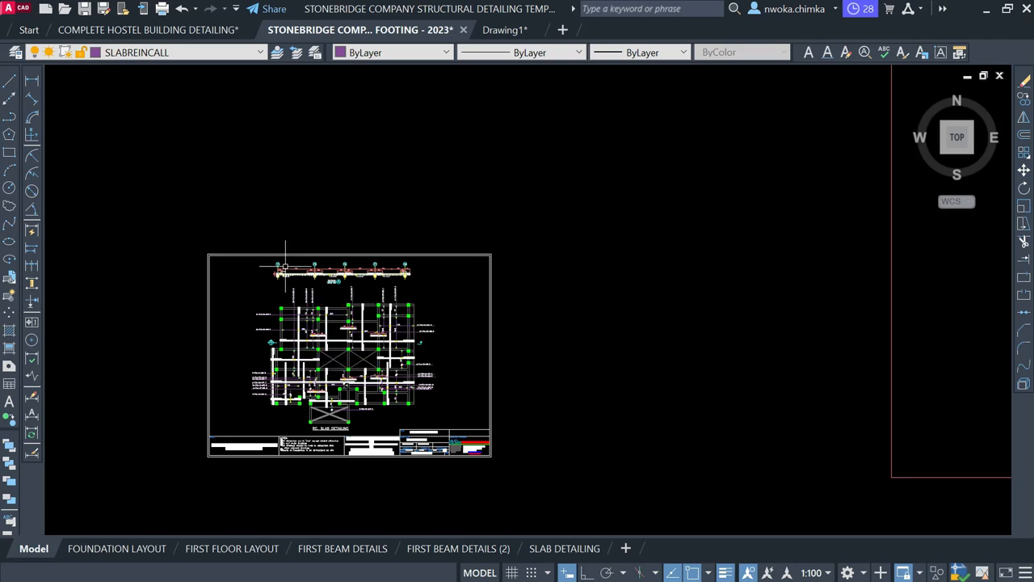
pyautogui.scroll(-5, 288, 262)
pyautogui.scroll(6, 533, 227)
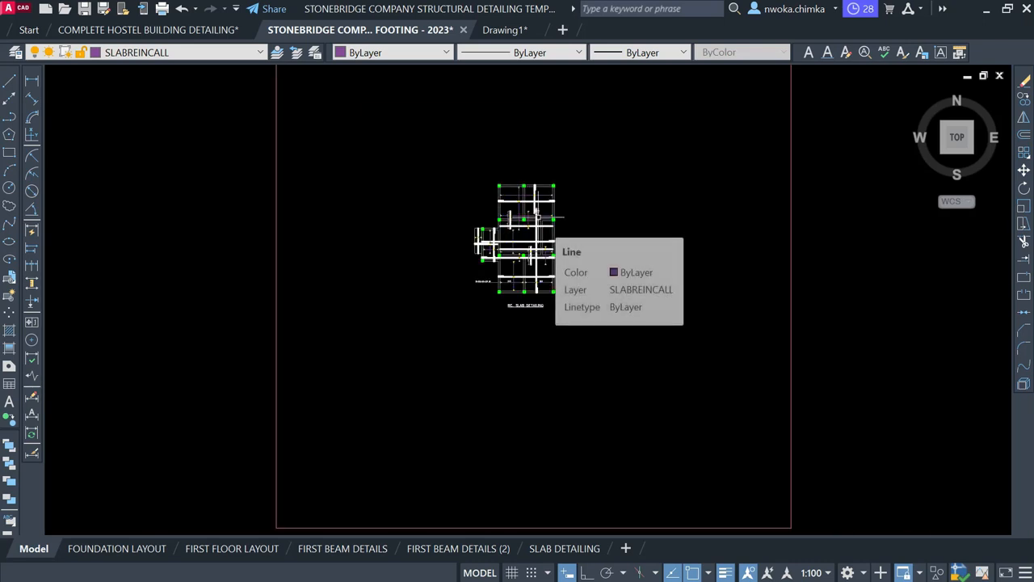
pyautogui.scroll(-6, 472, 171)
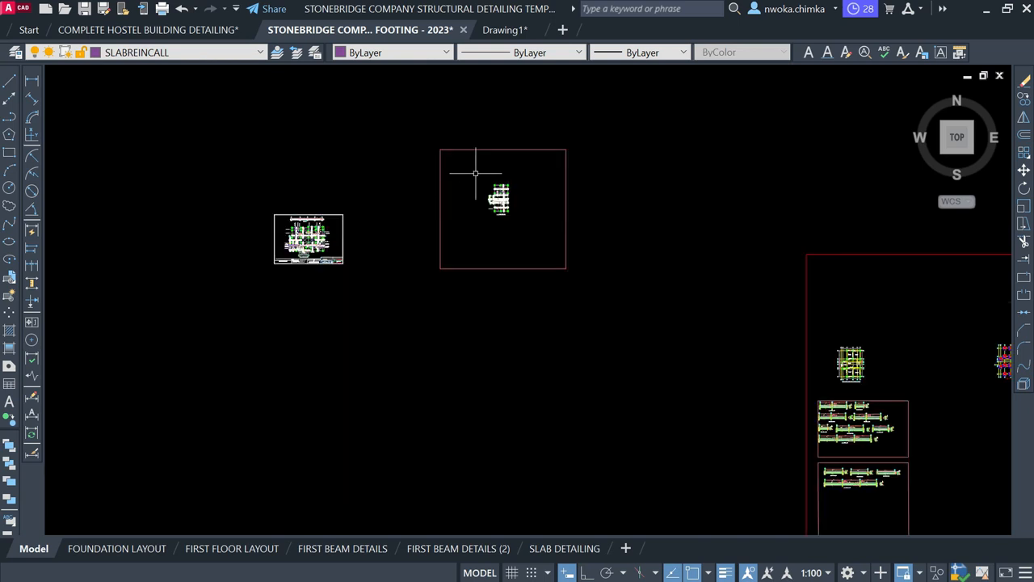
# Examine the column details, foundation layout and foundation section in the reference drawing set.
pyautogui.scroll(-10, 476, 172)
pyautogui.scroll(-4, 534, 214)
pyautogui.scroll(9, 542, 238)
pyautogui.scroll(12, 527, 285)
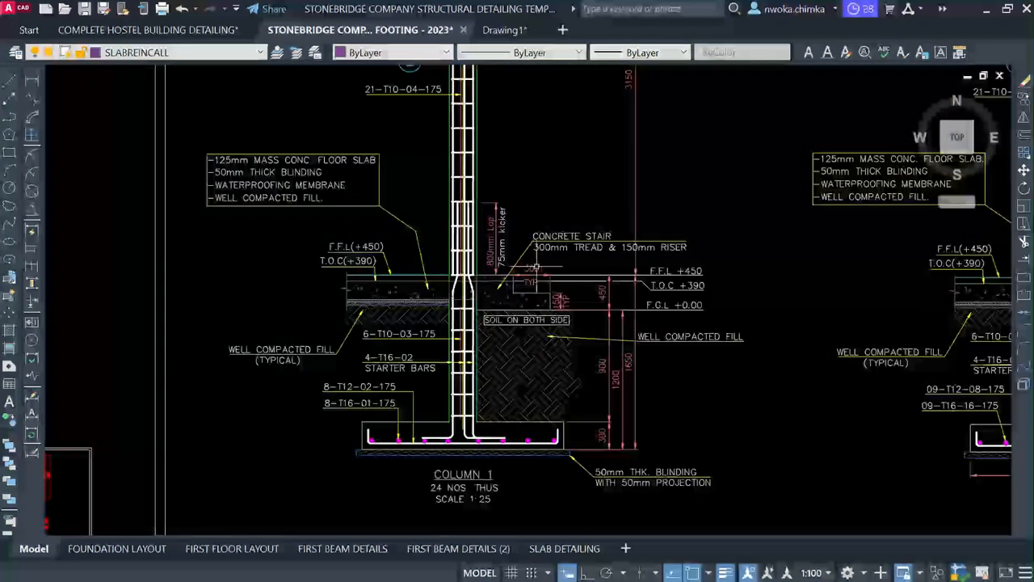
pyautogui.moveTo(499, 160); pyautogui.dragTo(499, 426, button='middle')
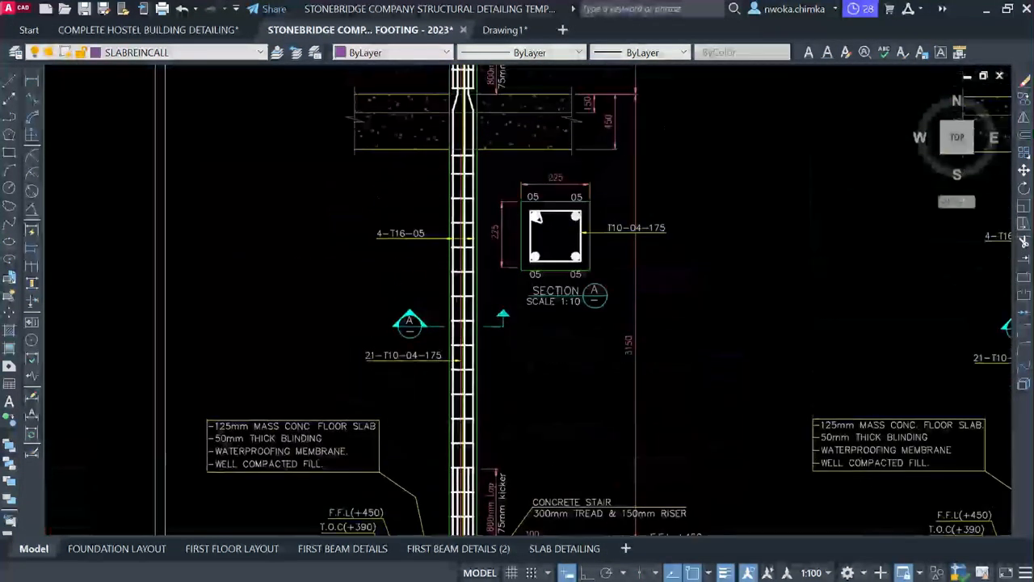
pyautogui.scroll(-10, 438, 275)
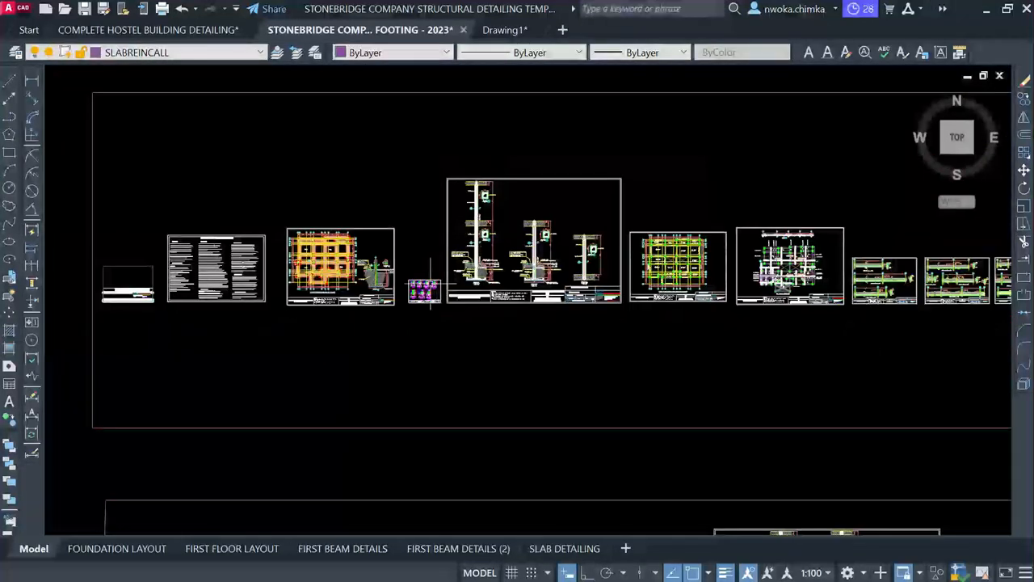
pyautogui.scroll(10, 360, 253)
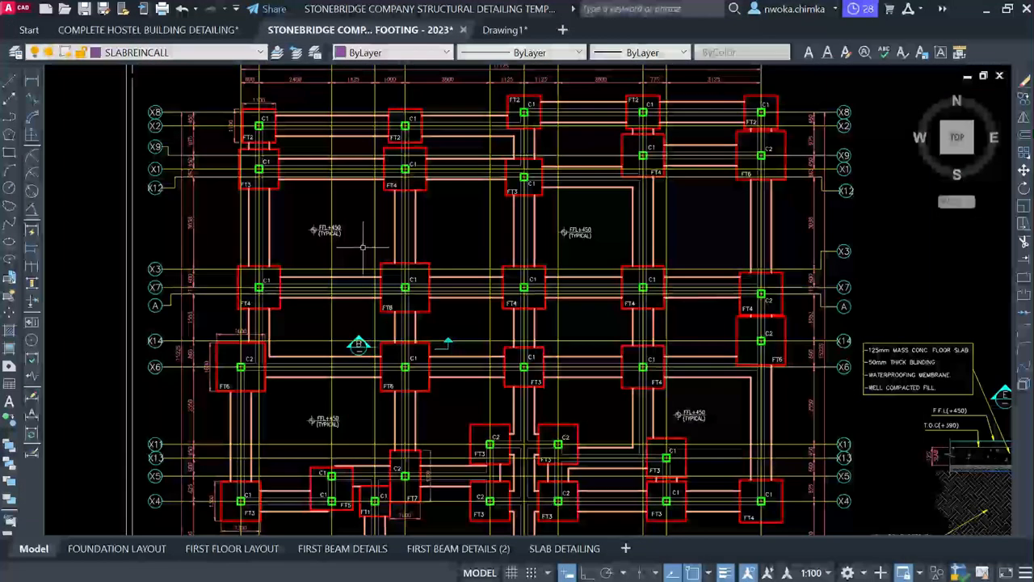
pyautogui.scroll(-8, 364, 251)
pyautogui.scroll(8, 554, 269)
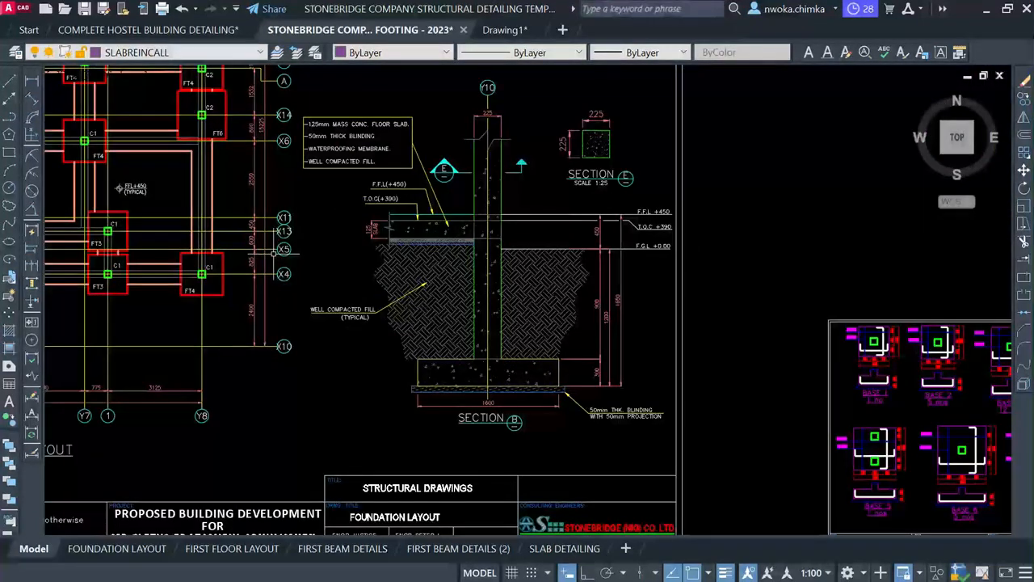
pyautogui.scroll(-8, 279, 251)
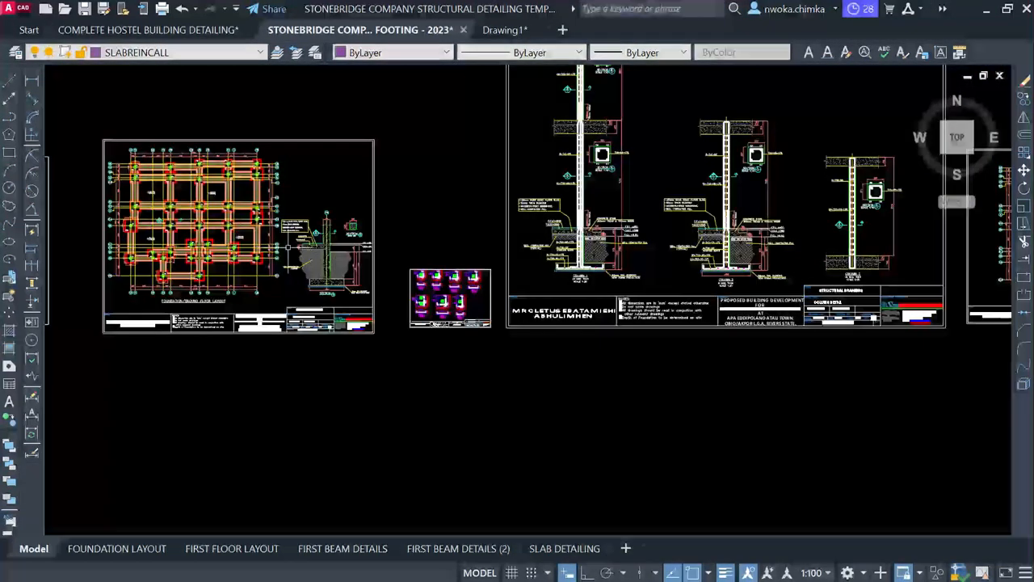
pyautogui.moveTo(506, 227); pyautogui.dragTo(499, 312, button='middle')
pyautogui.scroll(-5, 499, 312)
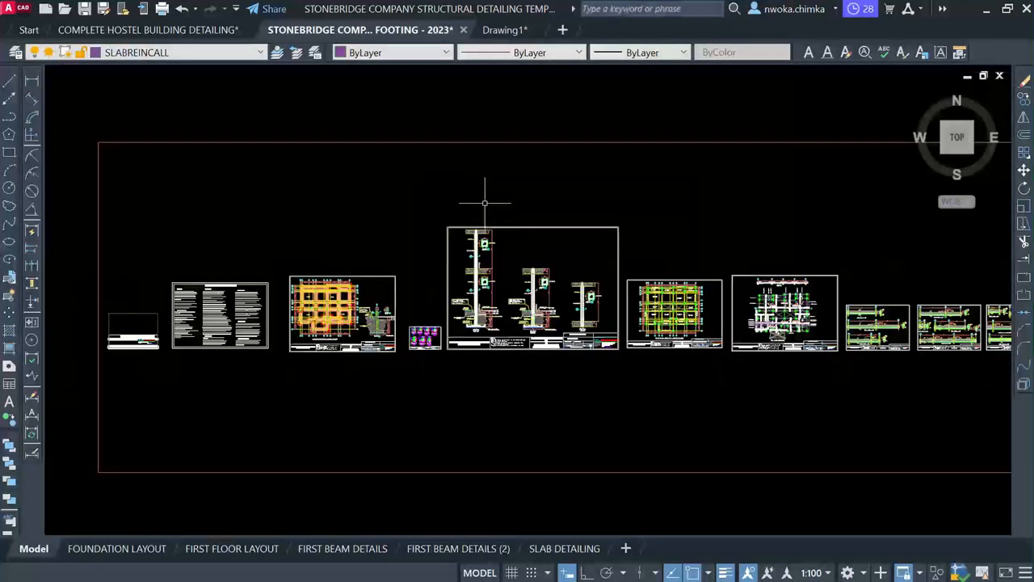
# Survey the rows of reference sheets, from the general notes and foundation layout to the beam details.
pyautogui.moveTo(480, 202); pyautogui.dragTo(480, 288, button='middle')
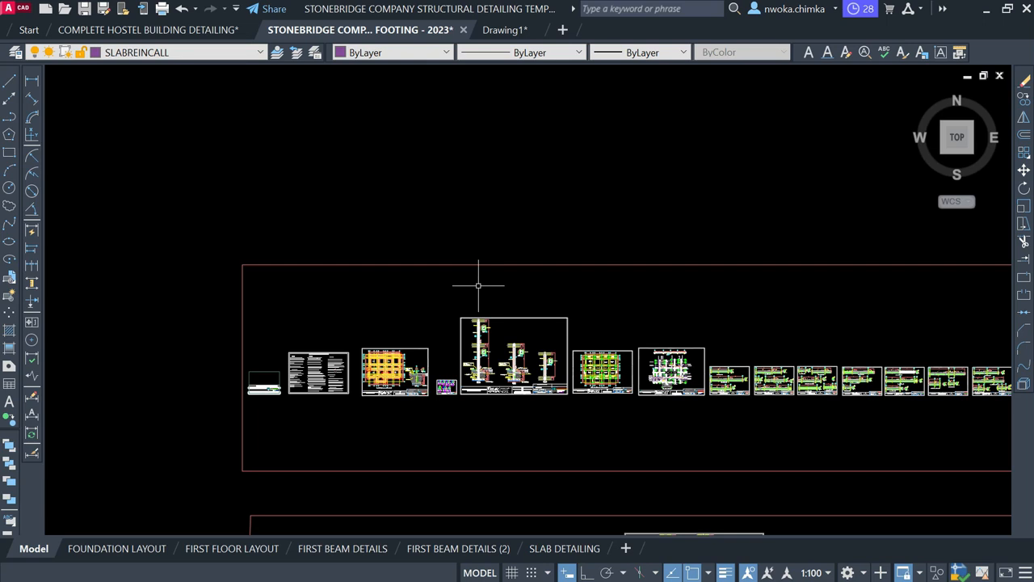
pyautogui.scroll(-2, 478, 285)
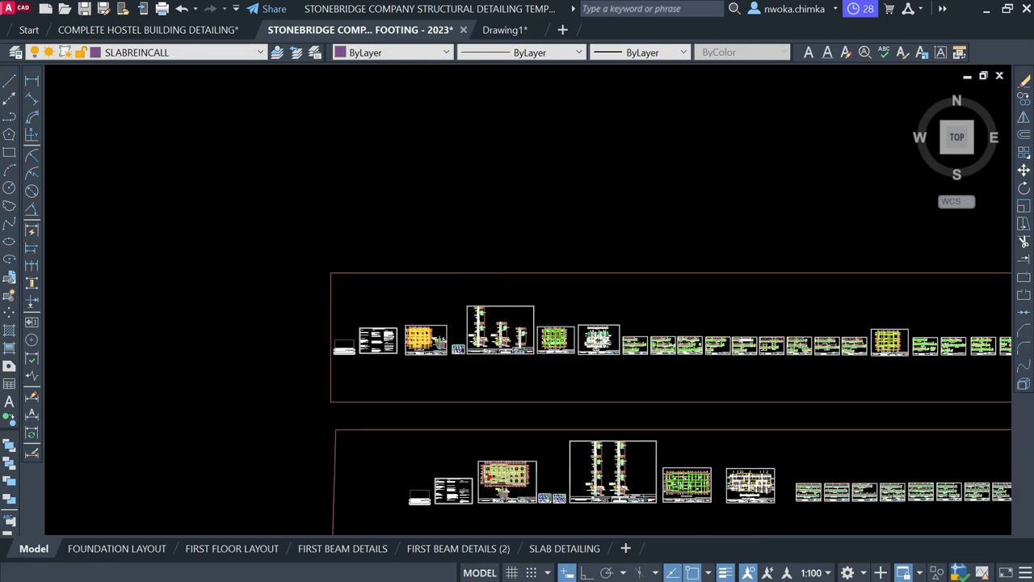
pyautogui.scroll(-2, 474, 286)
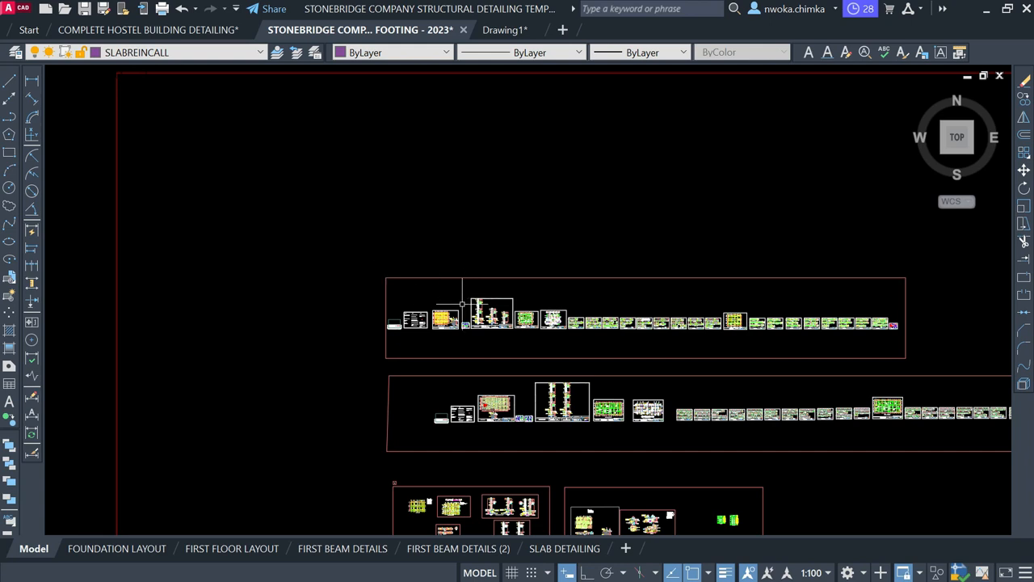
pyautogui.scroll(1, 459, 324)
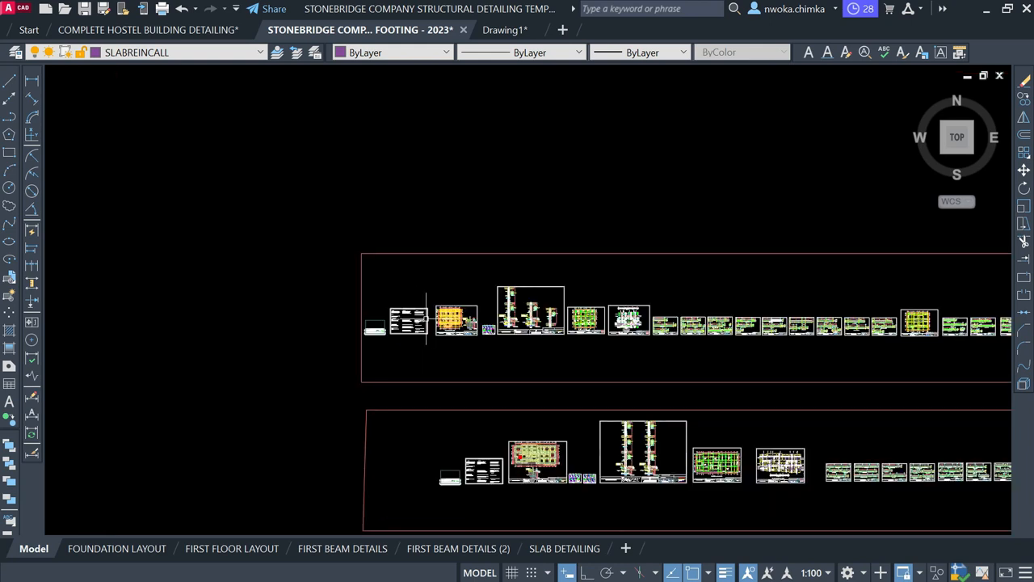
pyautogui.scroll(1, 428, 323)
pyautogui.scroll(-1, 426, 319)
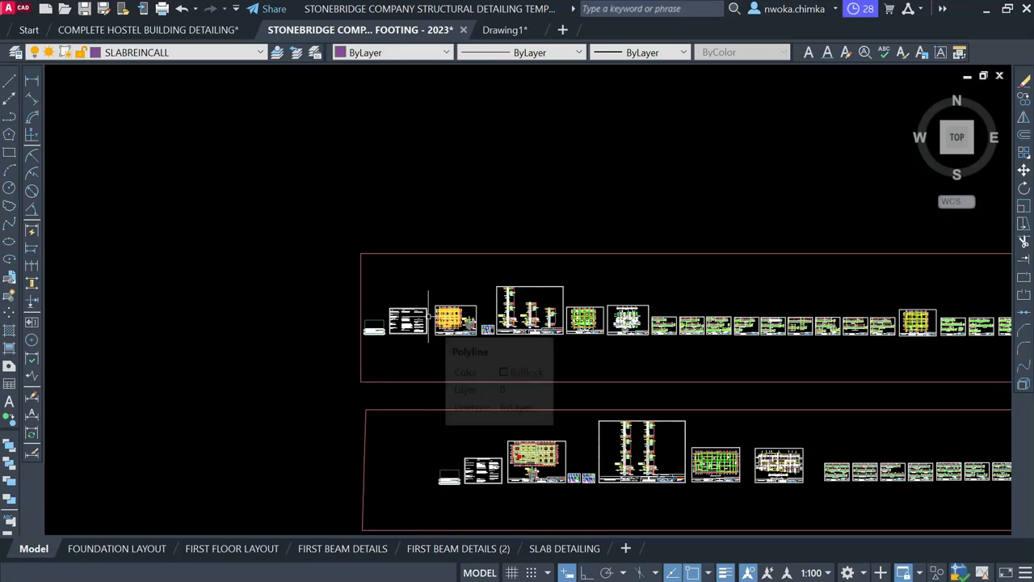
pyautogui.scroll(1, 429, 315)
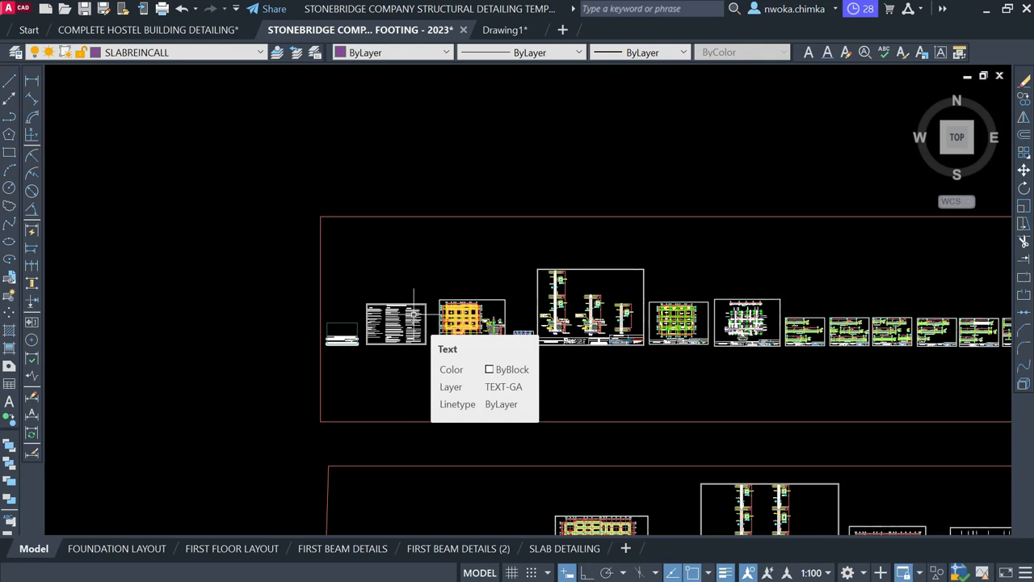
pyautogui.scroll(-6, 414, 317)
# Return from the reference sheets to the framed RC slab plan in the working area.
pyautogui.moveTo(409, 270); pyautogui.dragTo(412, 447, button='middle')
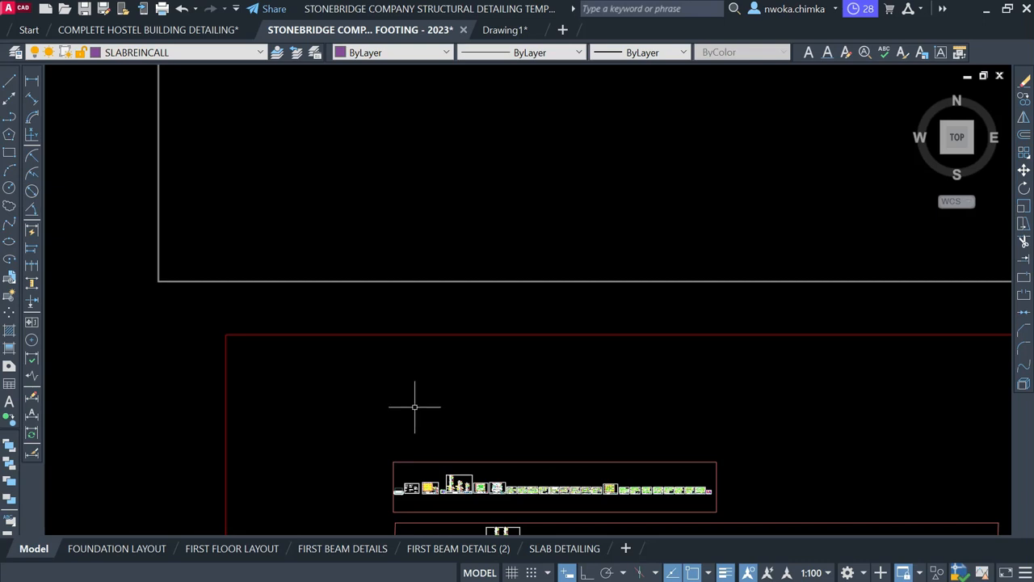
pyautogui.moveTo(423, 266); pyautogui.dragTo(418, 450, button='middle')
pyautogui.scroll(-2, 409, 357)
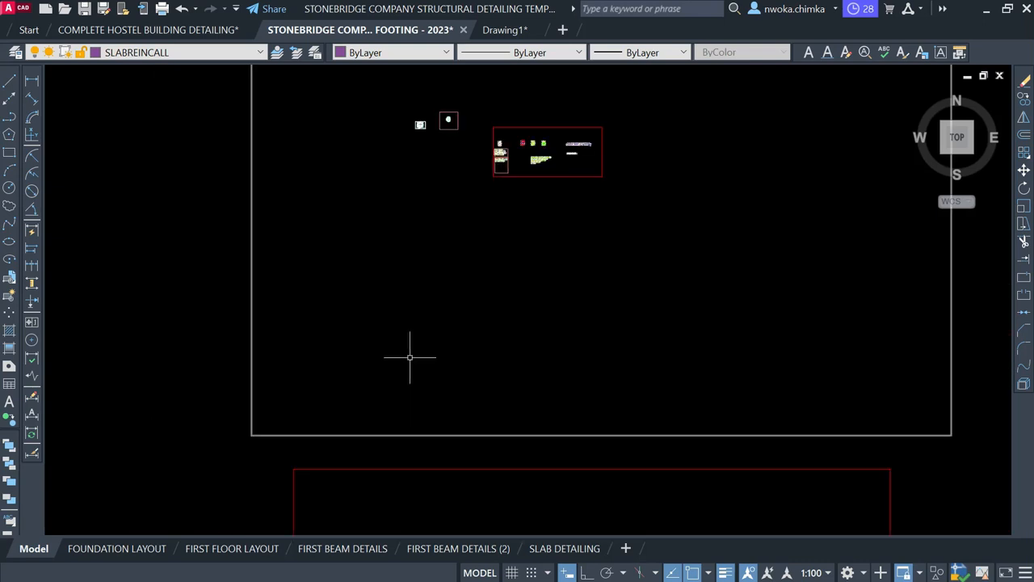
pyautogui.moveTo(418, 277)
pyautogui.mouseDown(button='middle')
pyautogui.moveTo(418, 323)
pyautogui.moveTo(402, 342)
pyautogui.mouseUp(button='middle')
pyautogui.scroll(2, 400, 275)
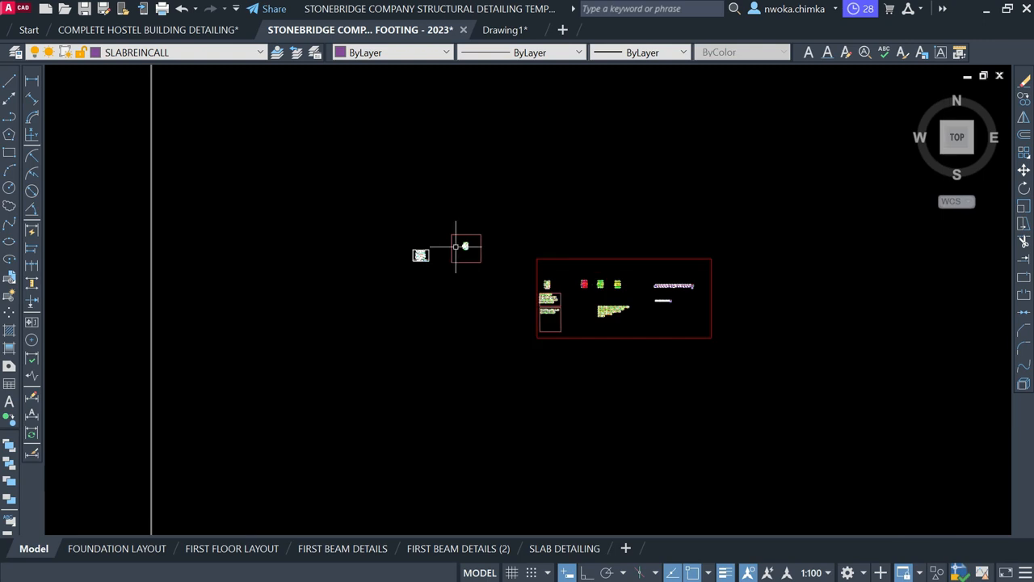
pyautogui.scroll(4, 456, 250)
pyautogui.scroll(2, 474, 250)
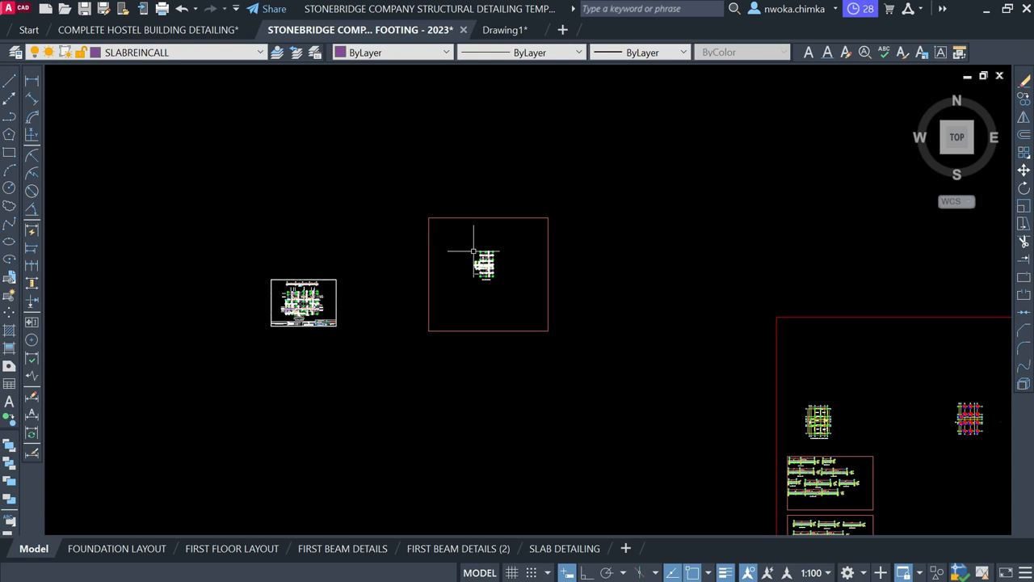
pyautogui.scroll(2, 474, 252)
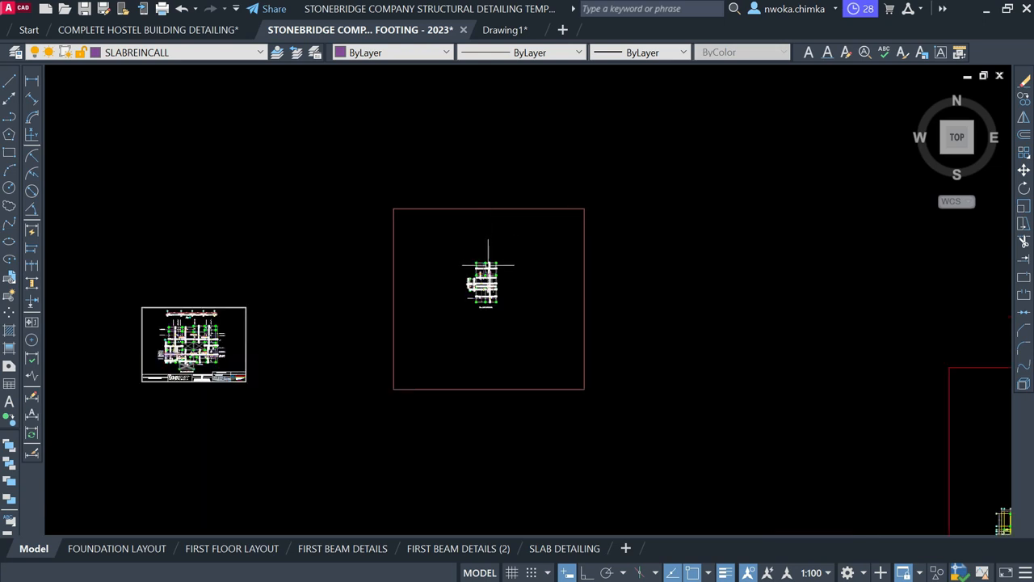